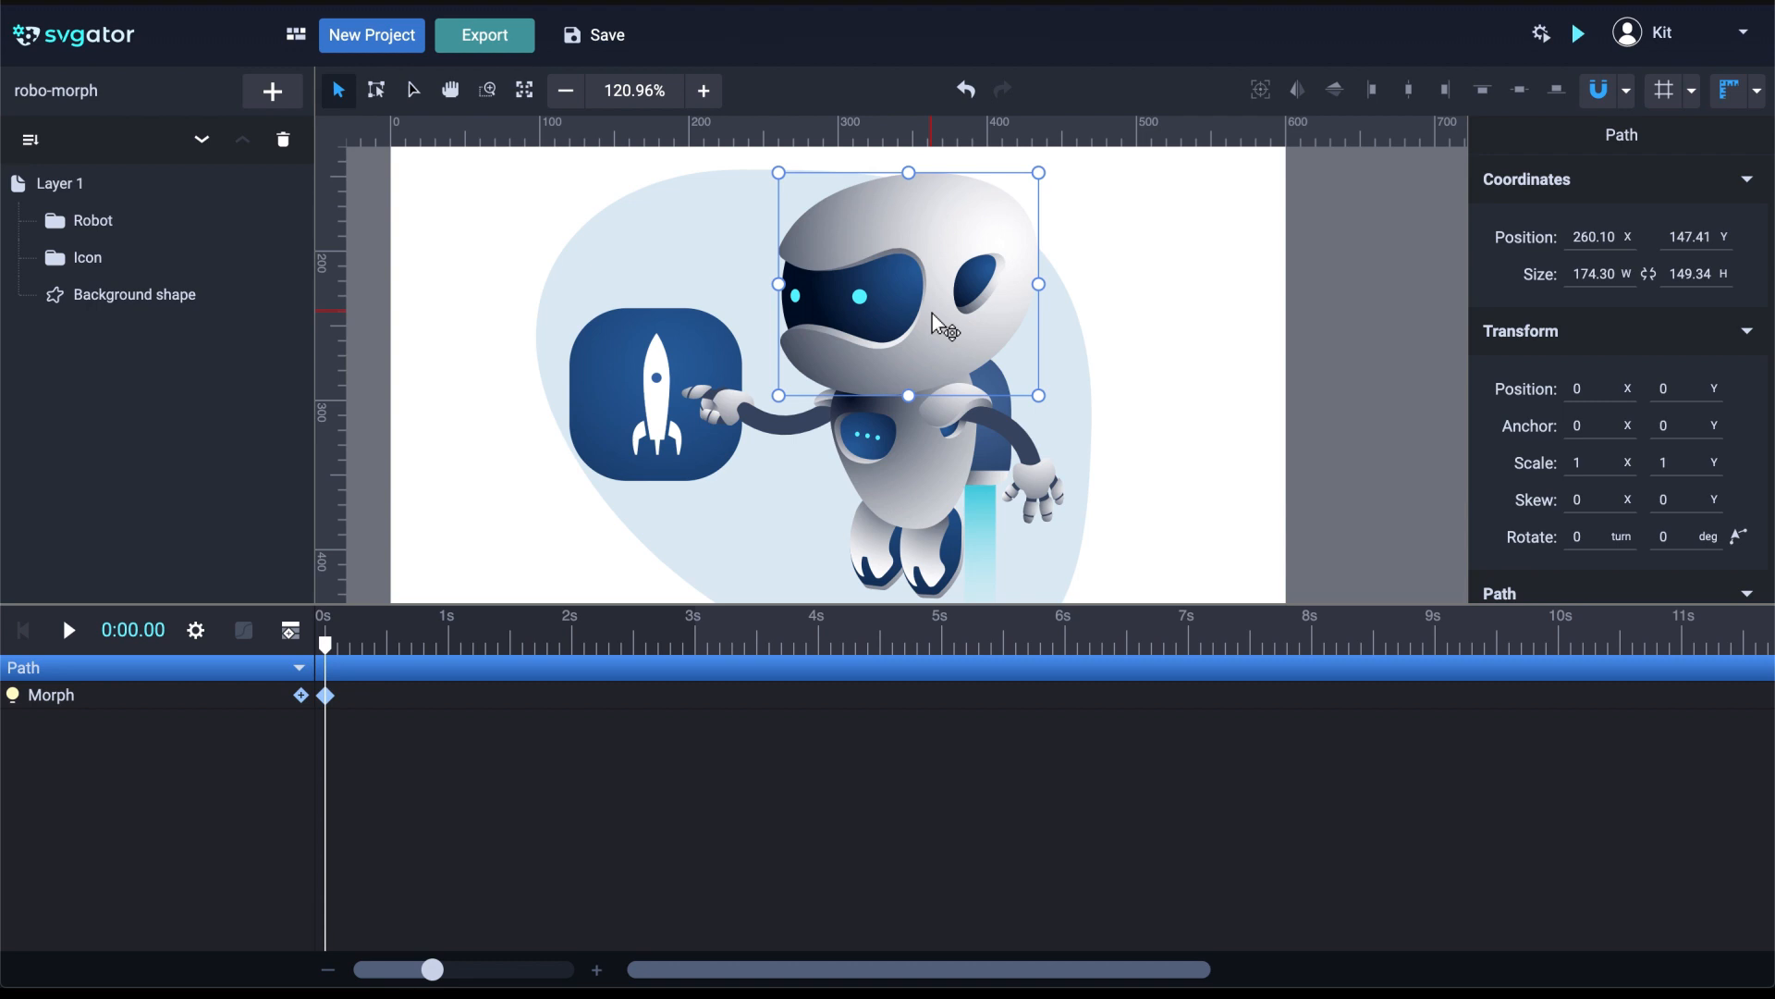
At 0.50 s, shift the rear and middle nodes of the visor opening on the robot's head outline toward the ear
left_click(414, 91)
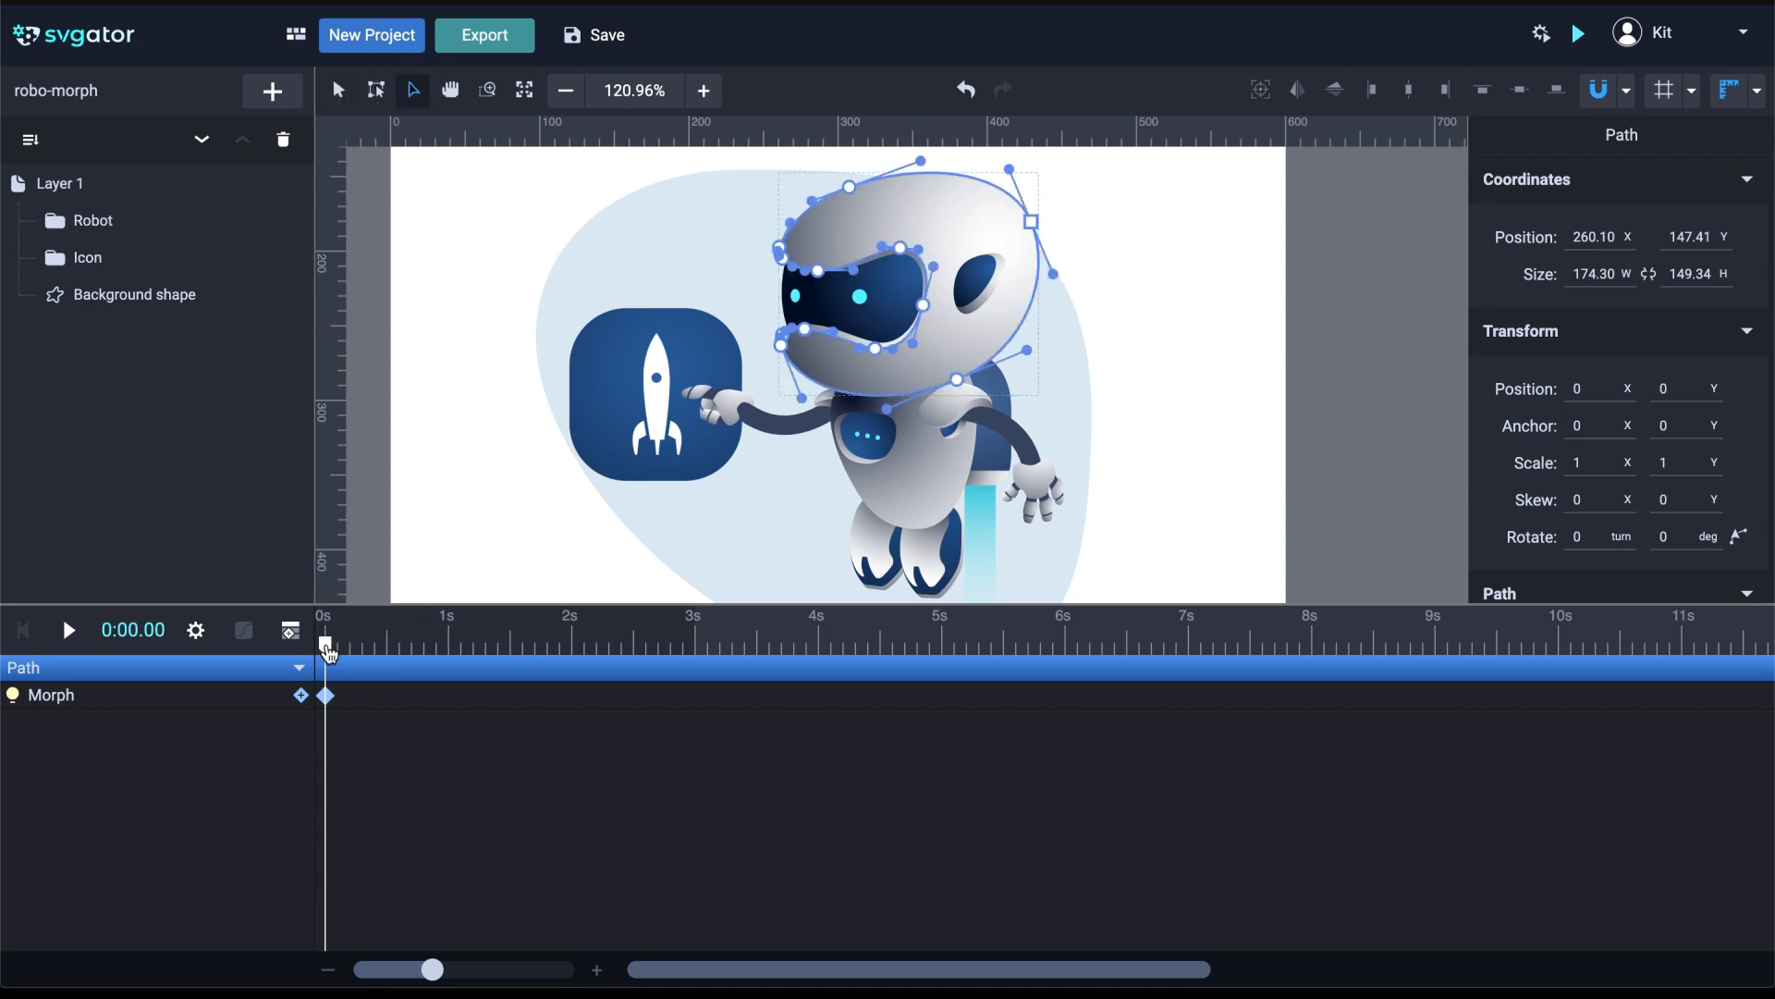
left_click_drag(328, 650, 386, 638)
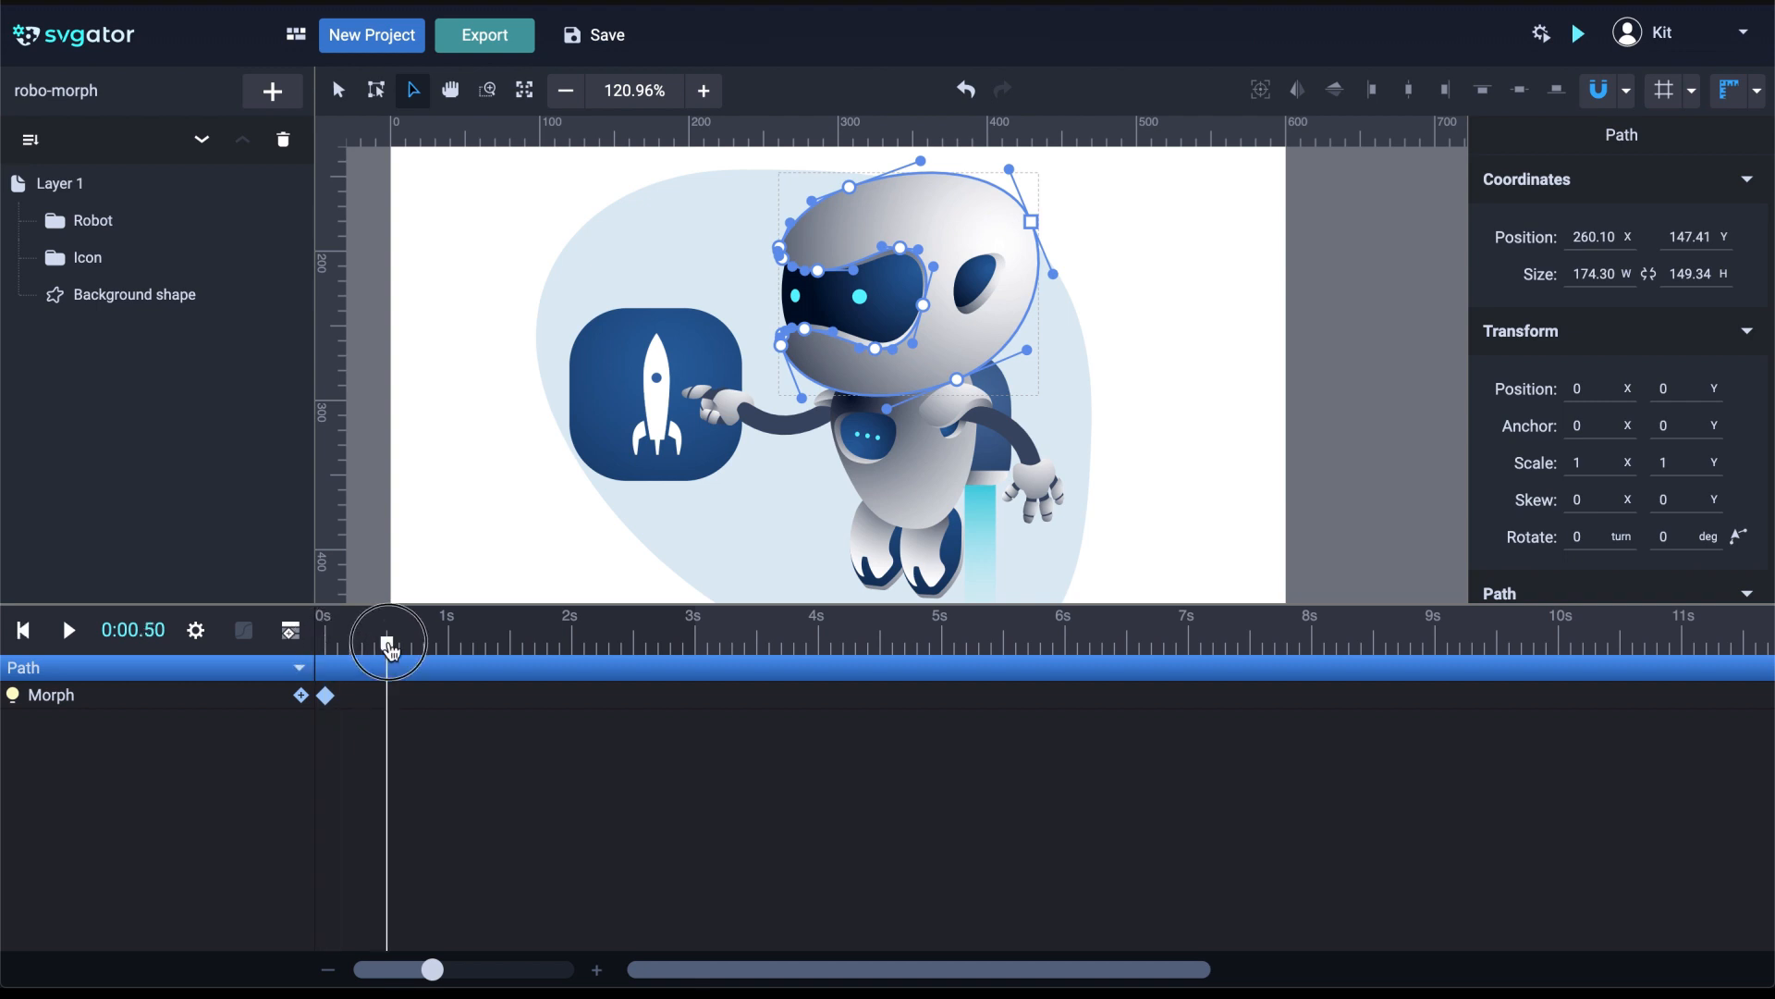
scroll(967, 270, "up", 5)
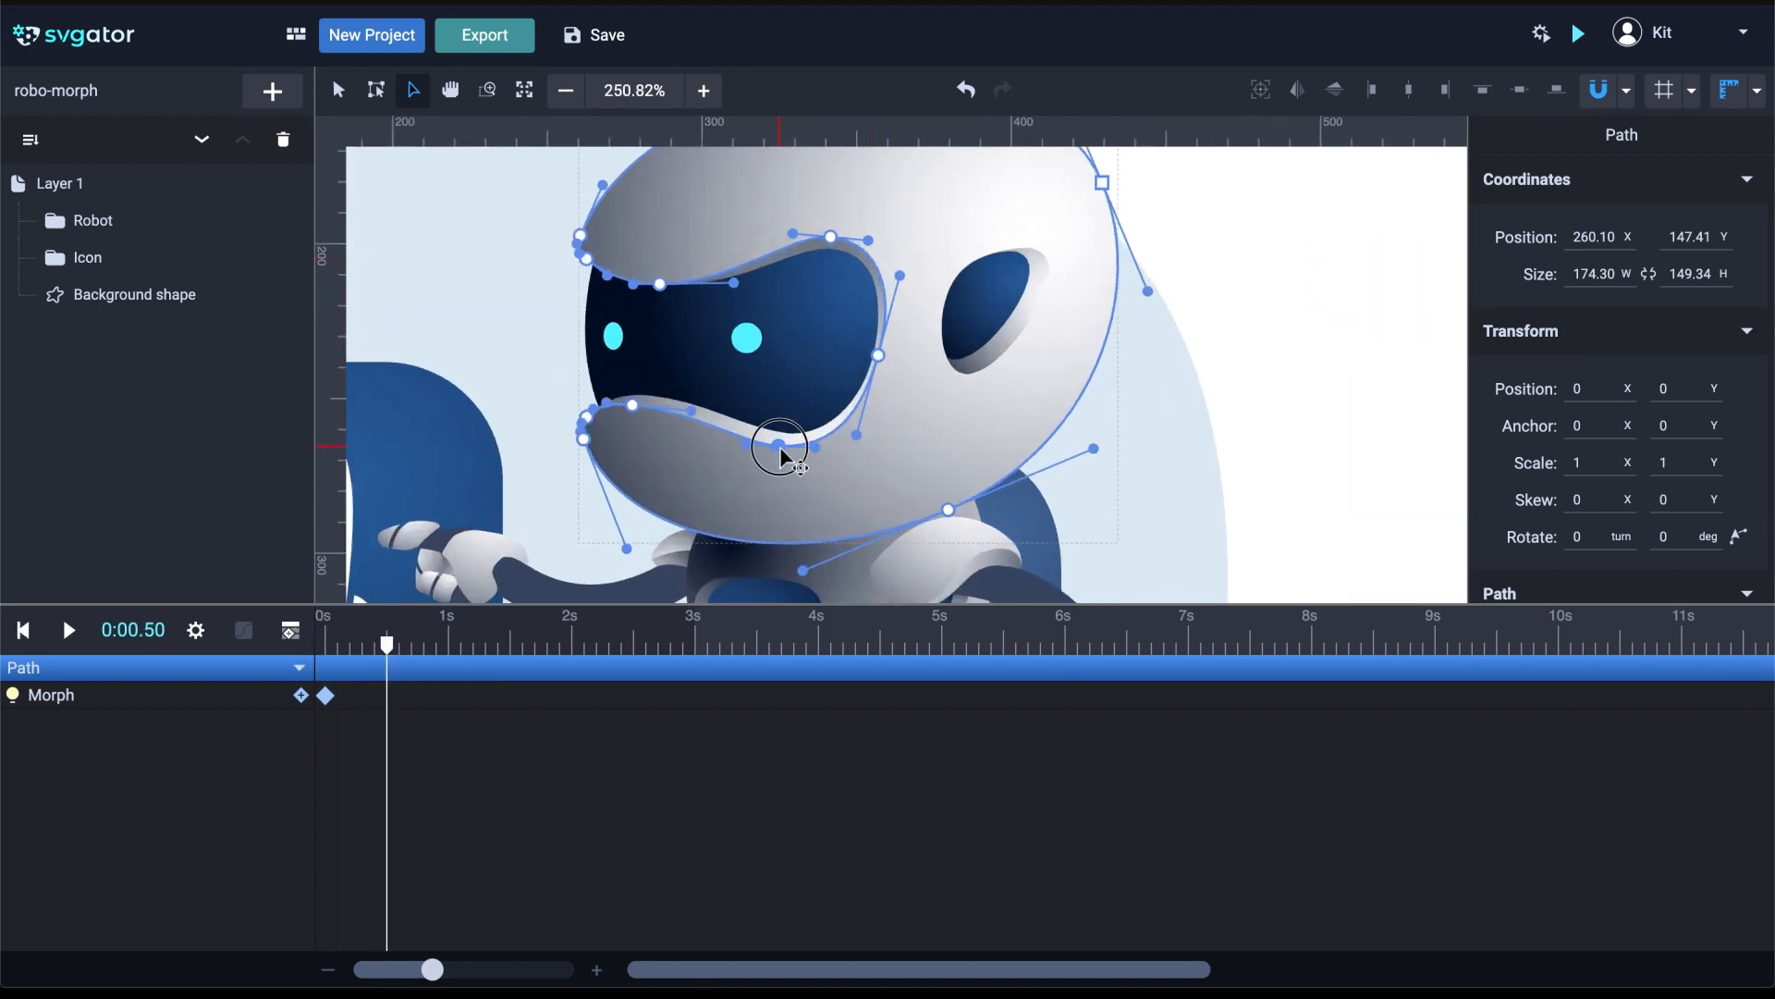
left_click_drag(778, 446, 782, 449)
key("ctrl+z")
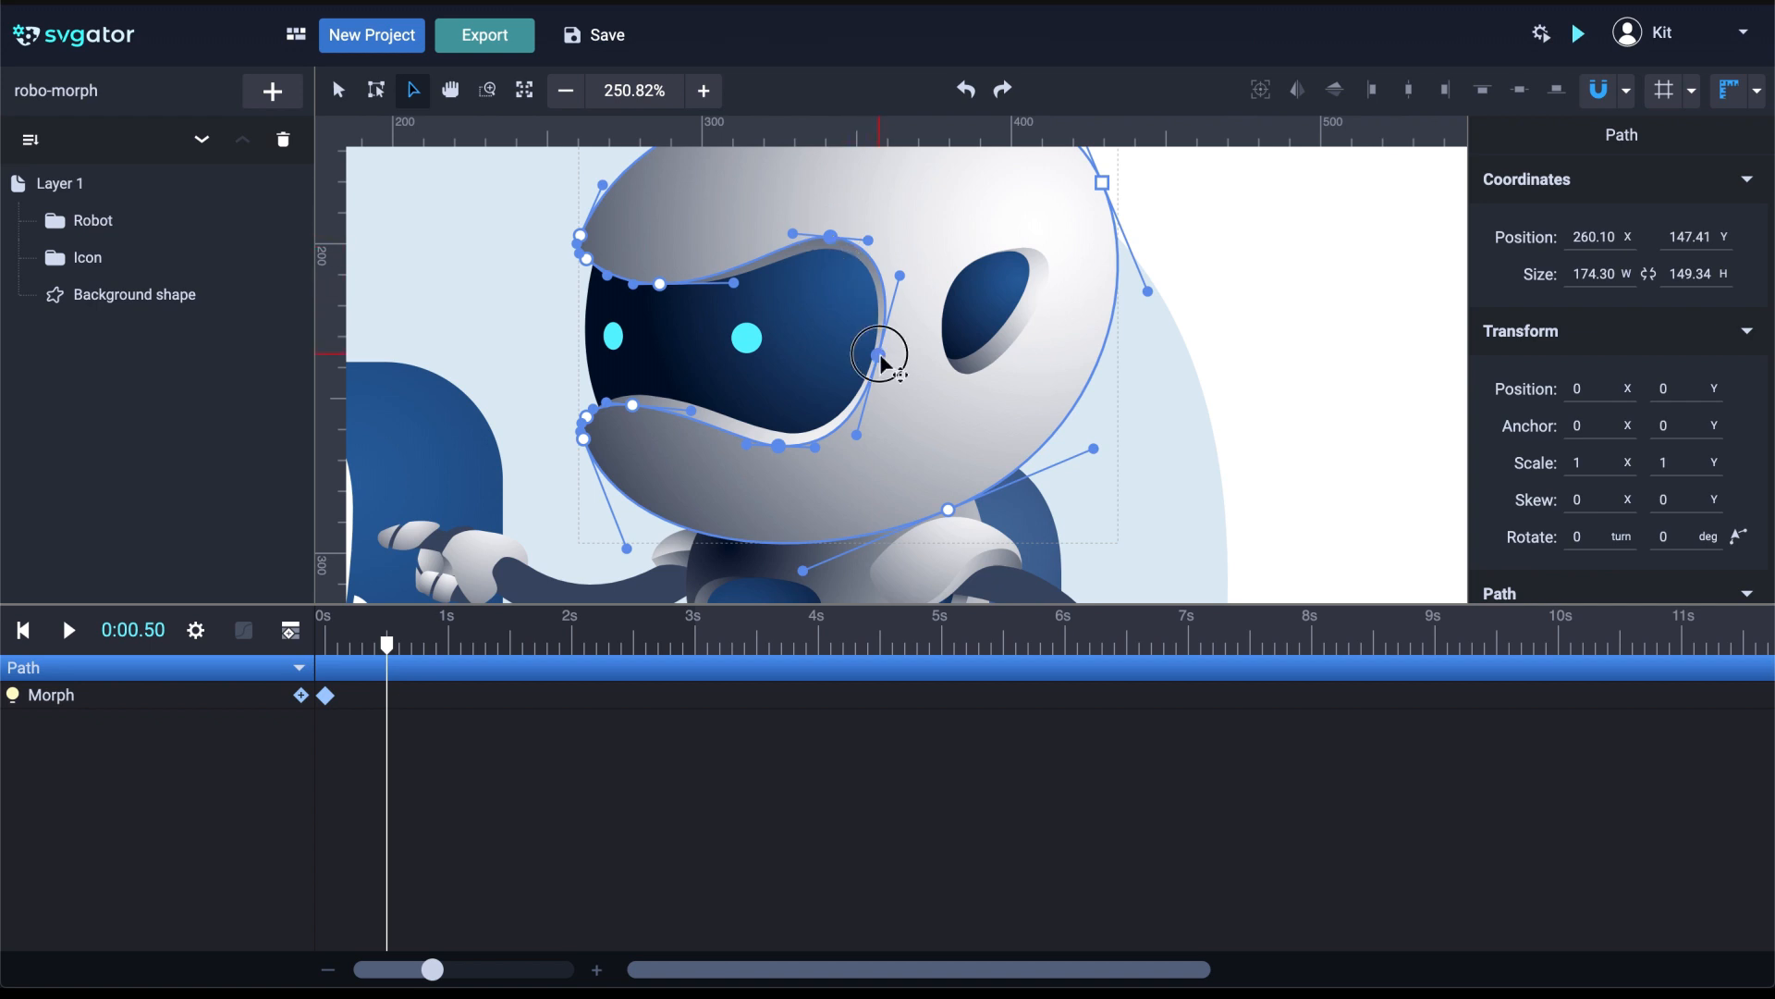
left_click_drag(881, 361, 907, 364)
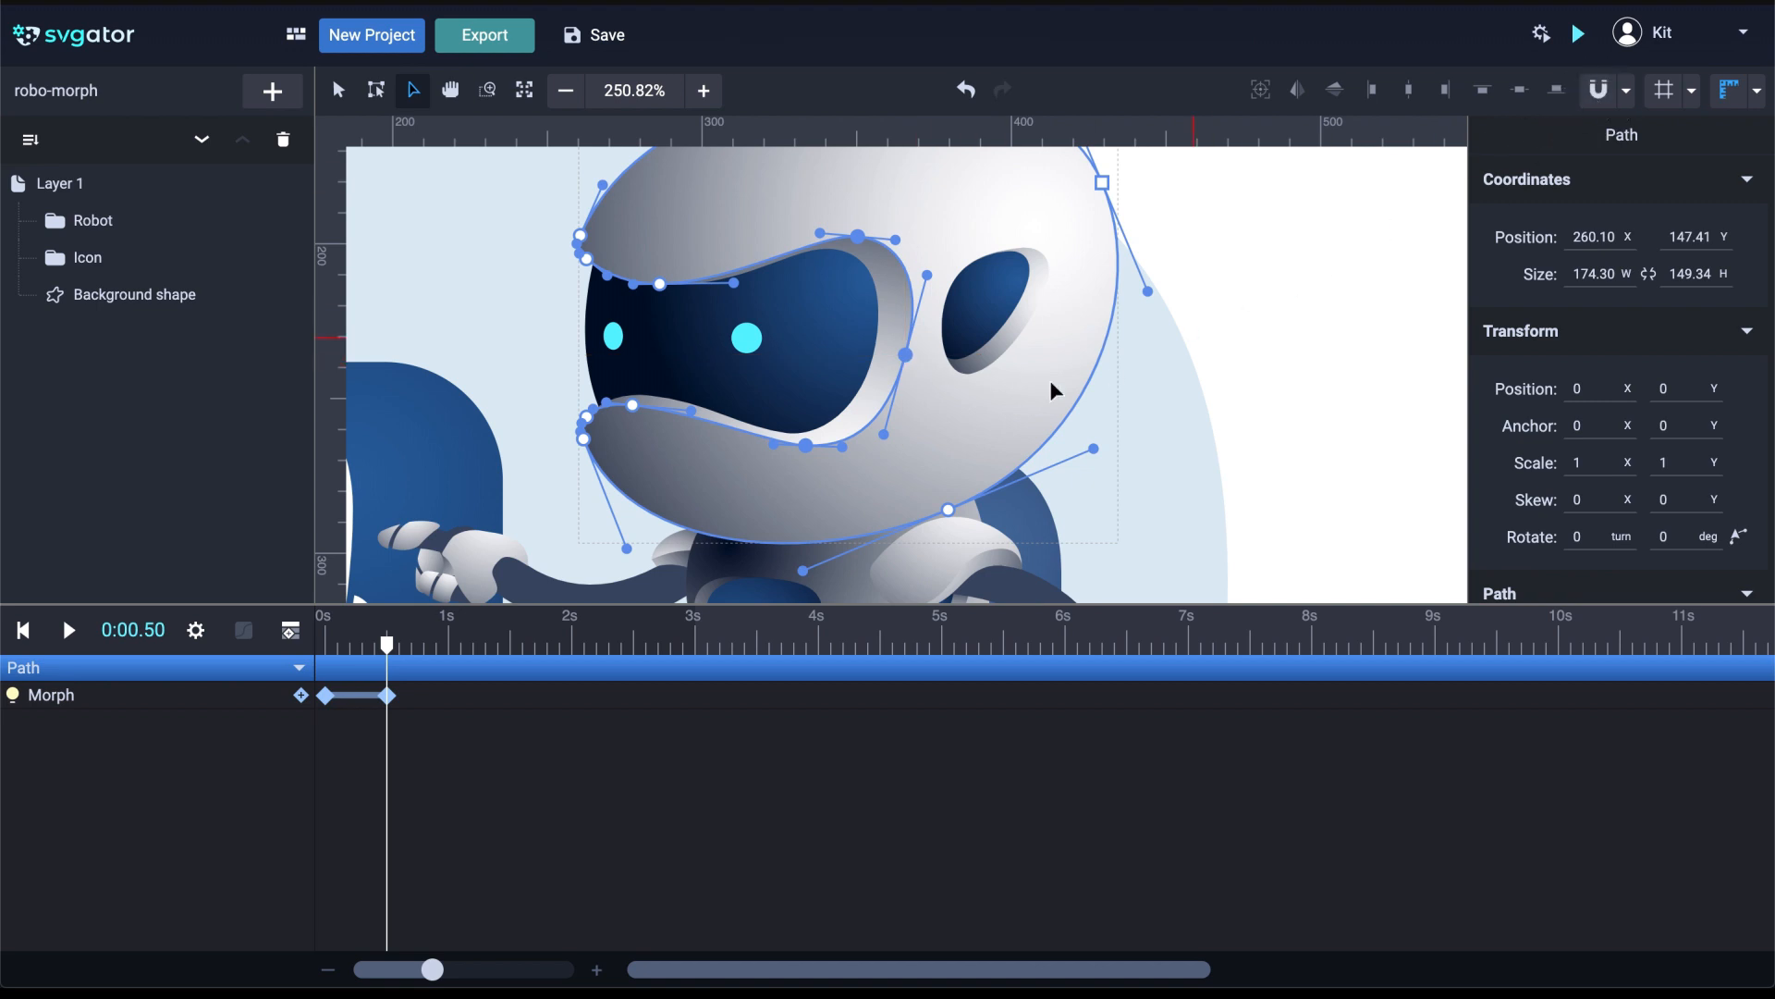
left_click_drag(907, 355, 907, 357)
left_click(633, 406)
left_click_drag(662, 286, 693, 289)
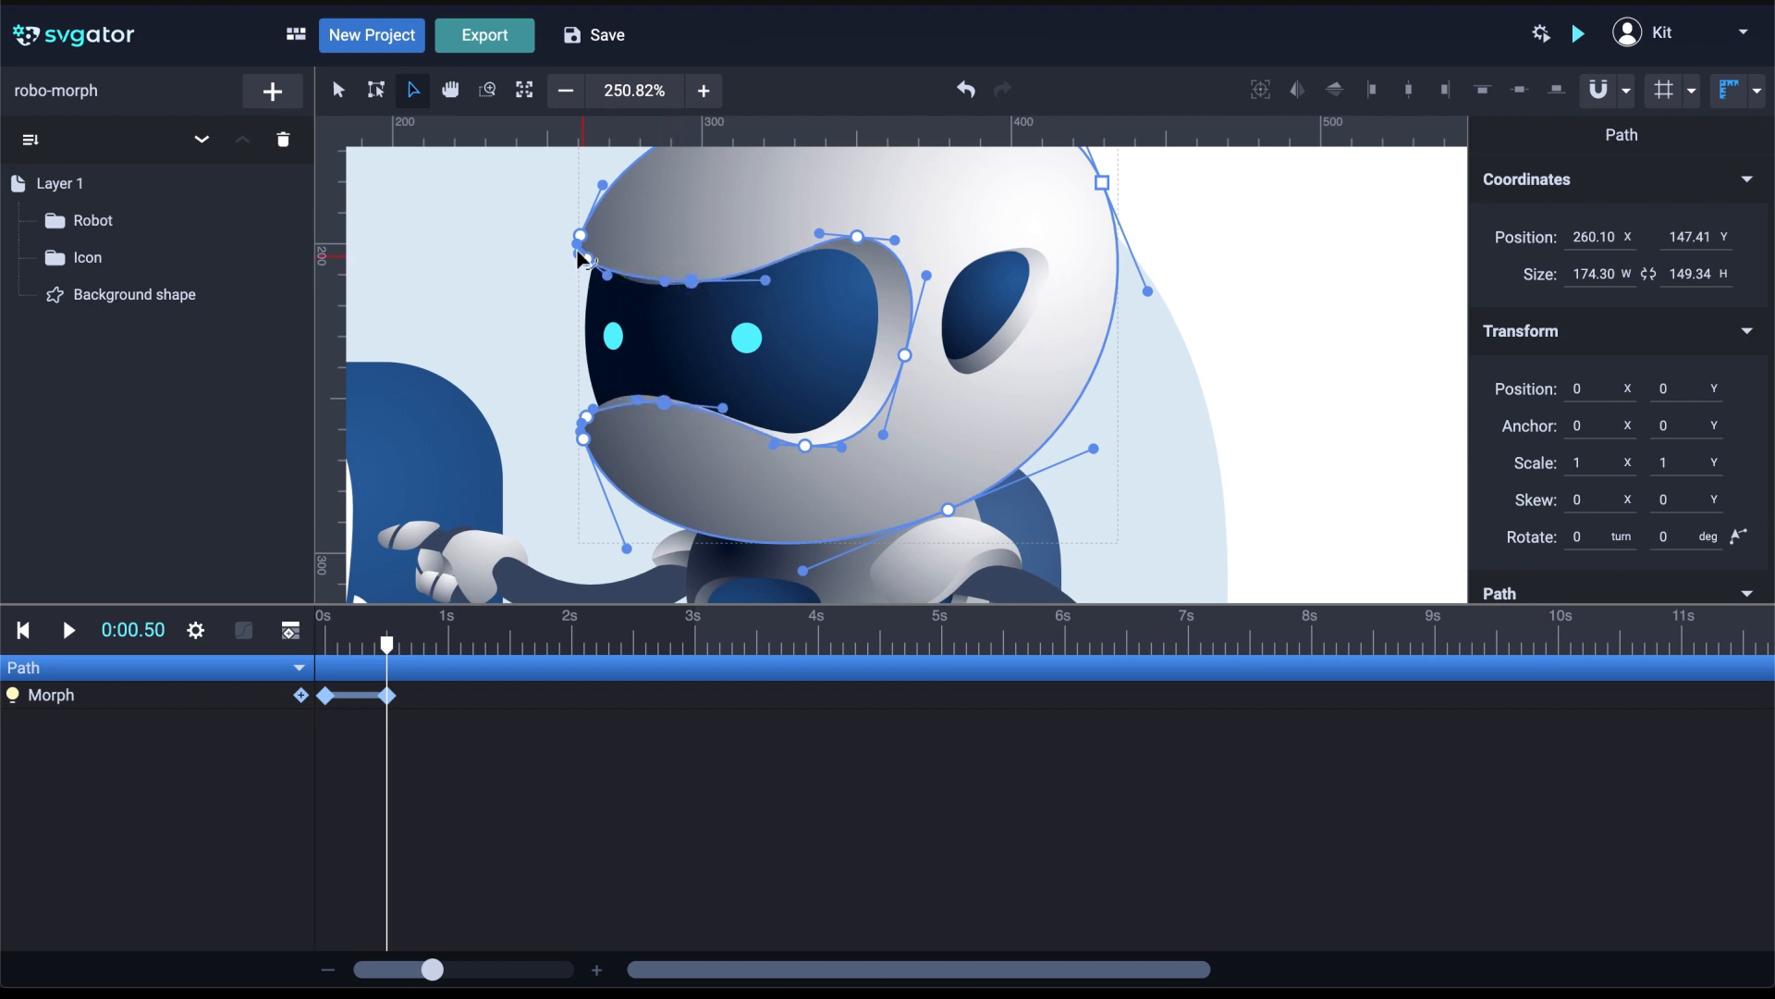
Undo the accidental move of the Background shape and lock that shape
left_click(568, 242)
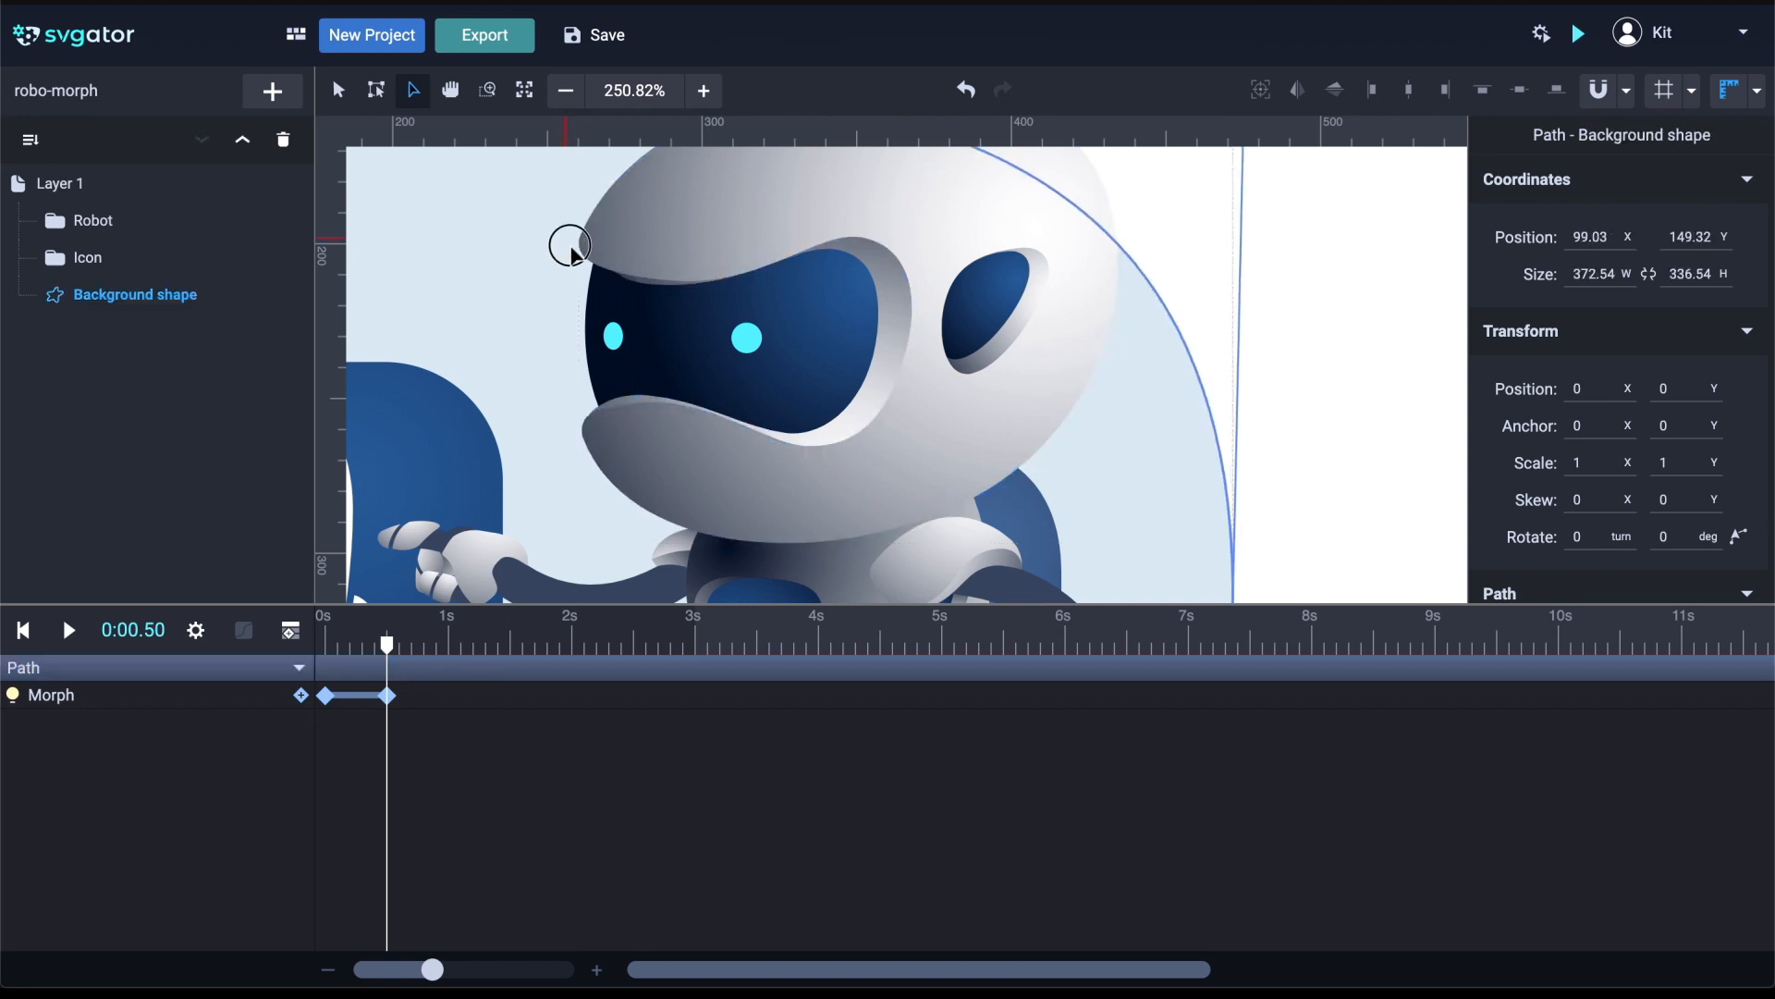
key("ctrl+z")
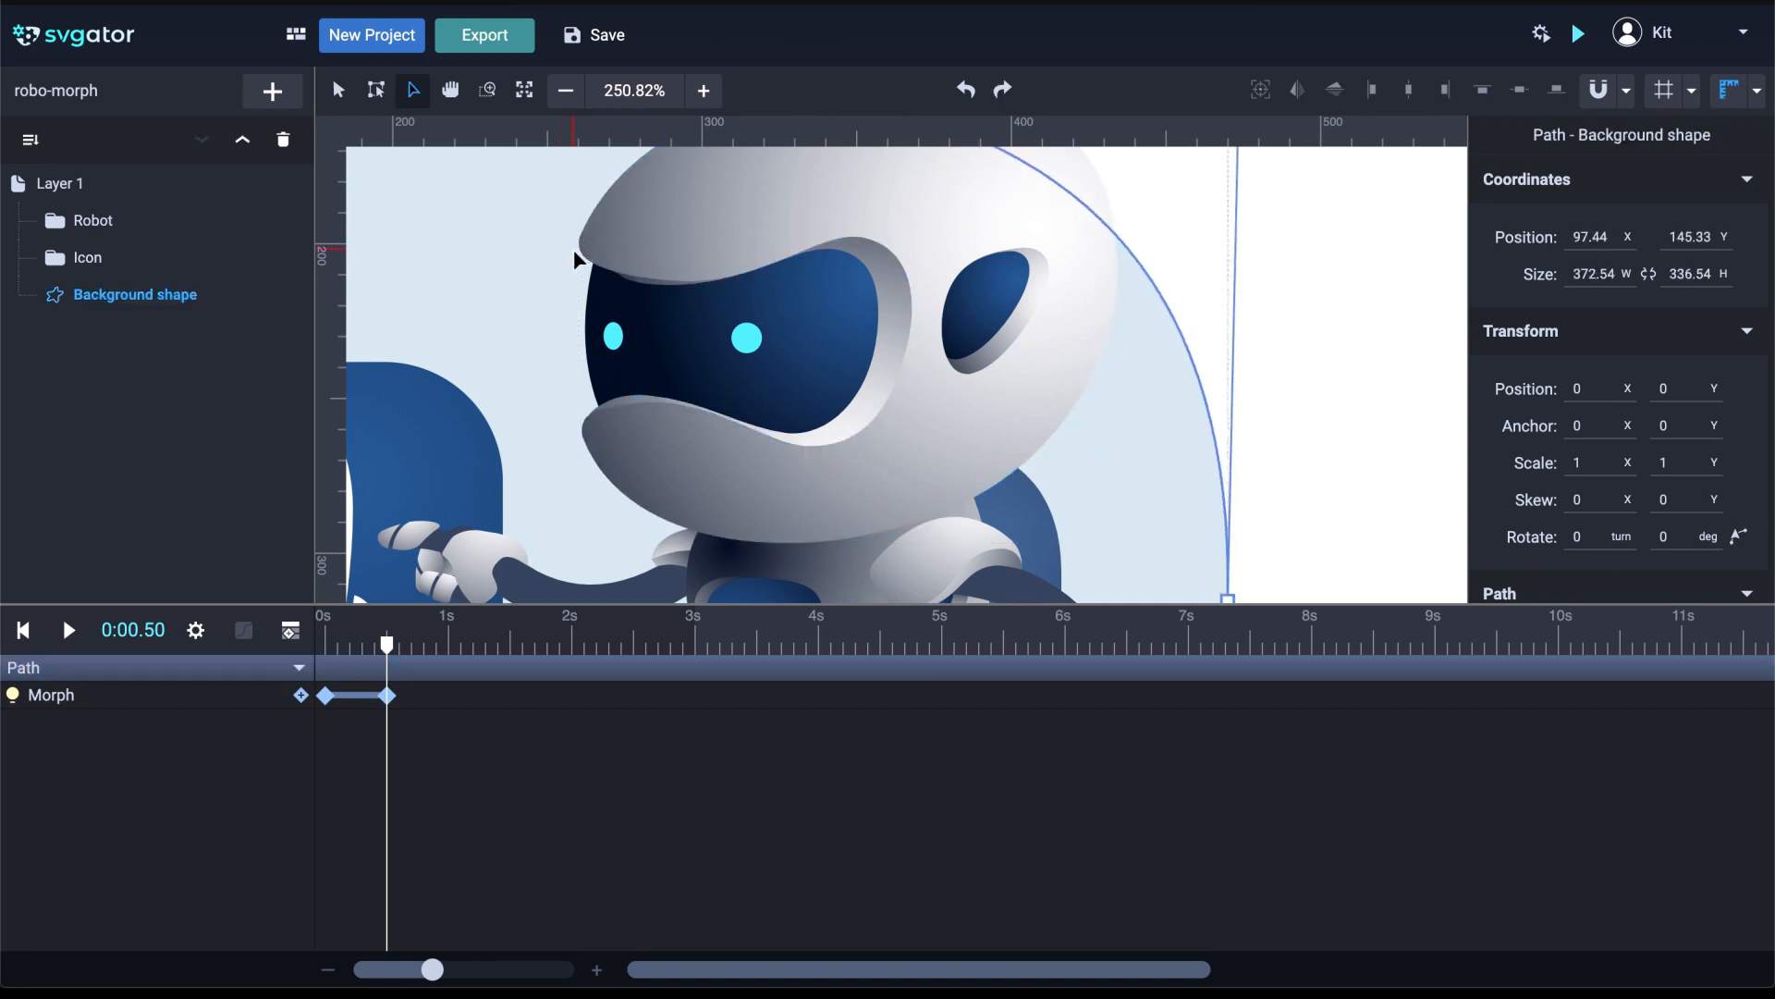
mouse_move(277, 297)
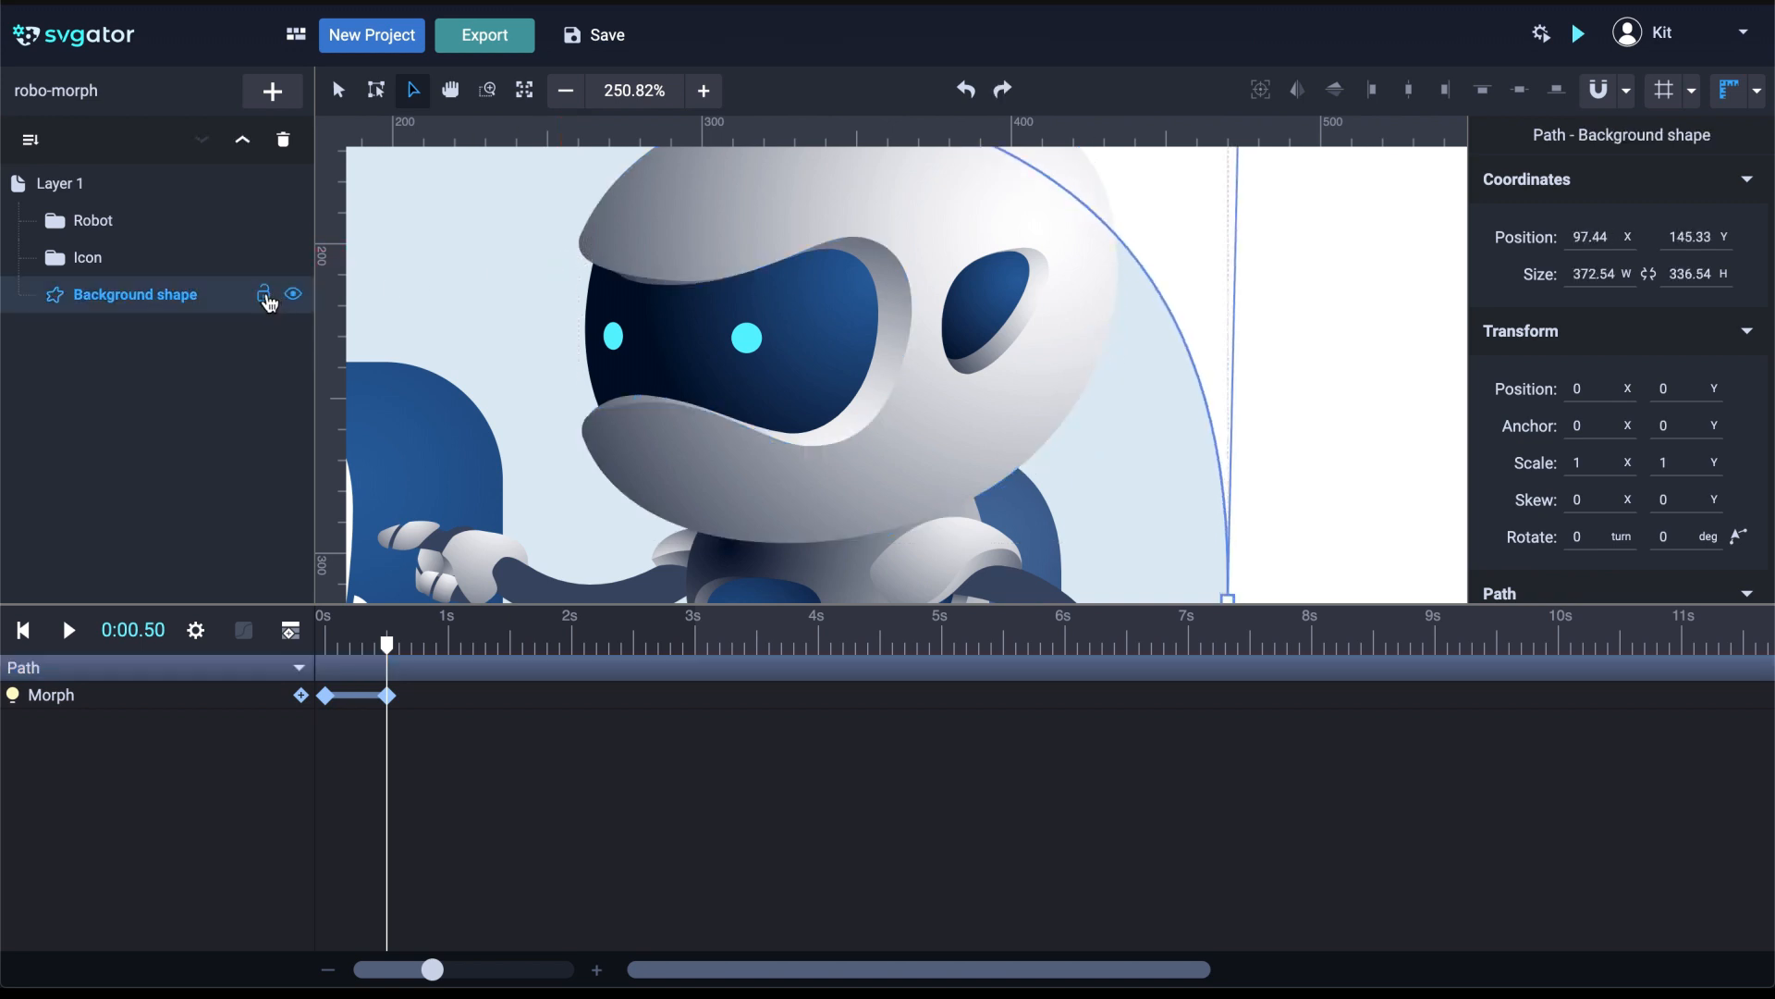
left_click(265, 296)
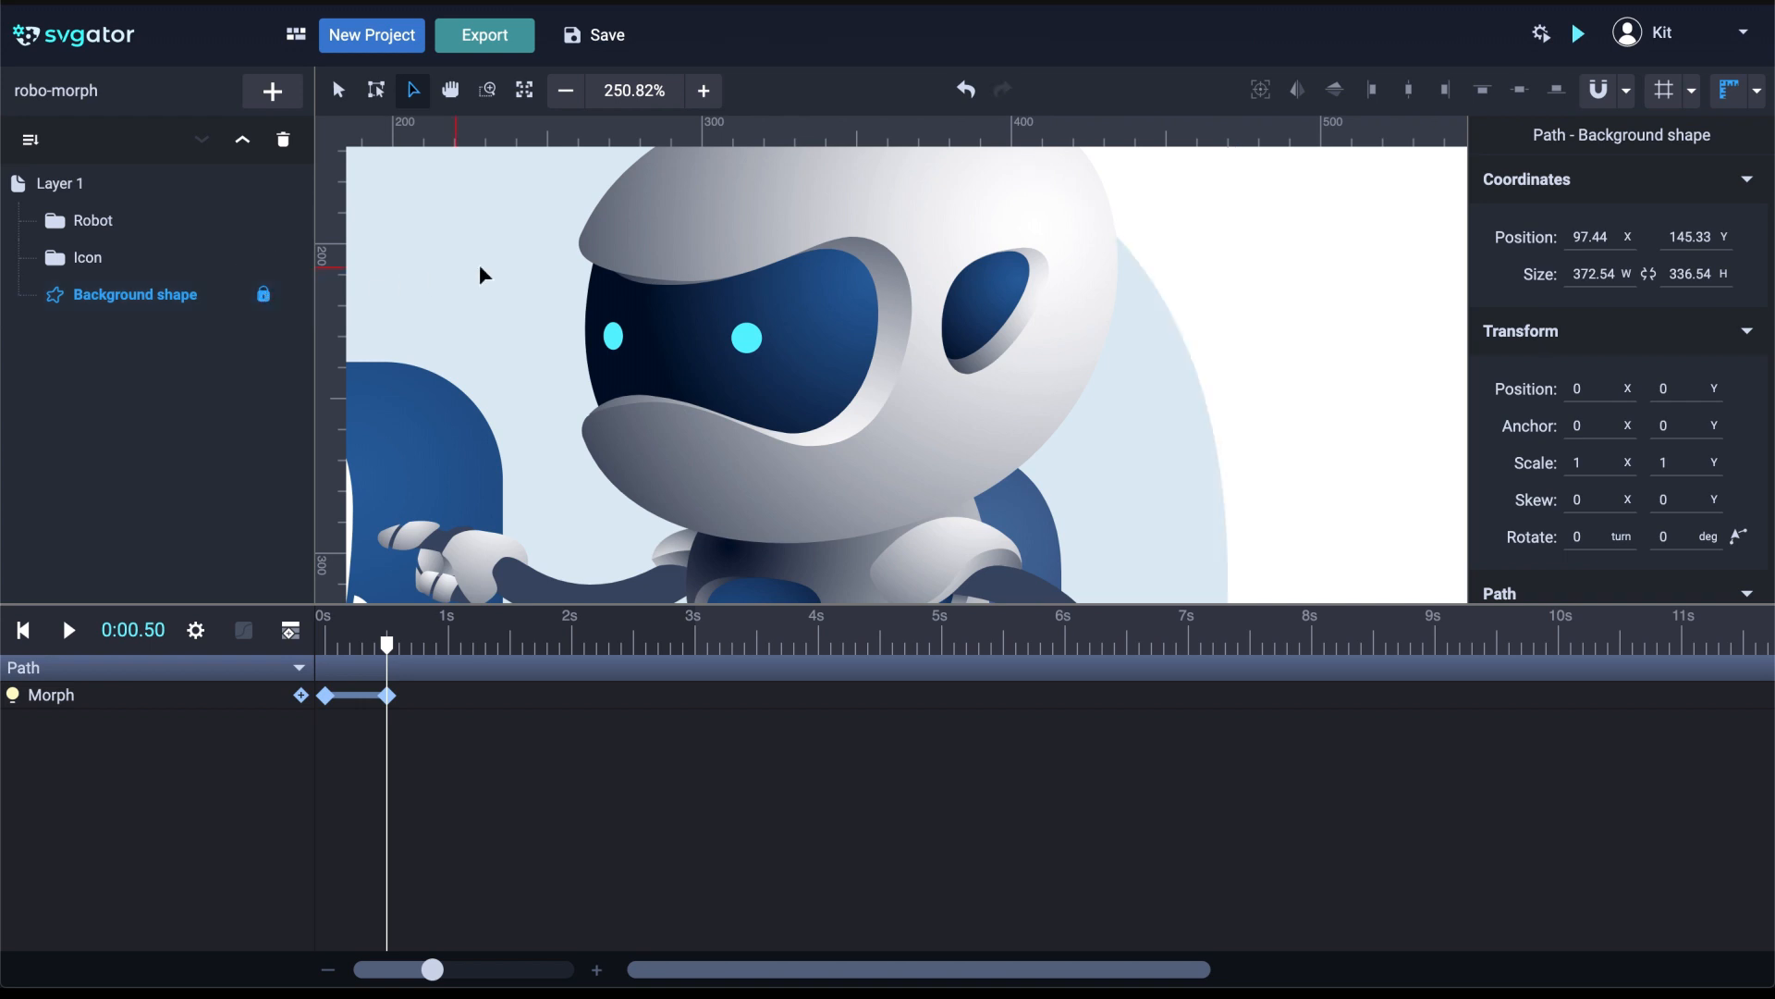
Move the head outline's front tip nodes above and below the visor slightly inward, toward the ear
left_click(587, 250)
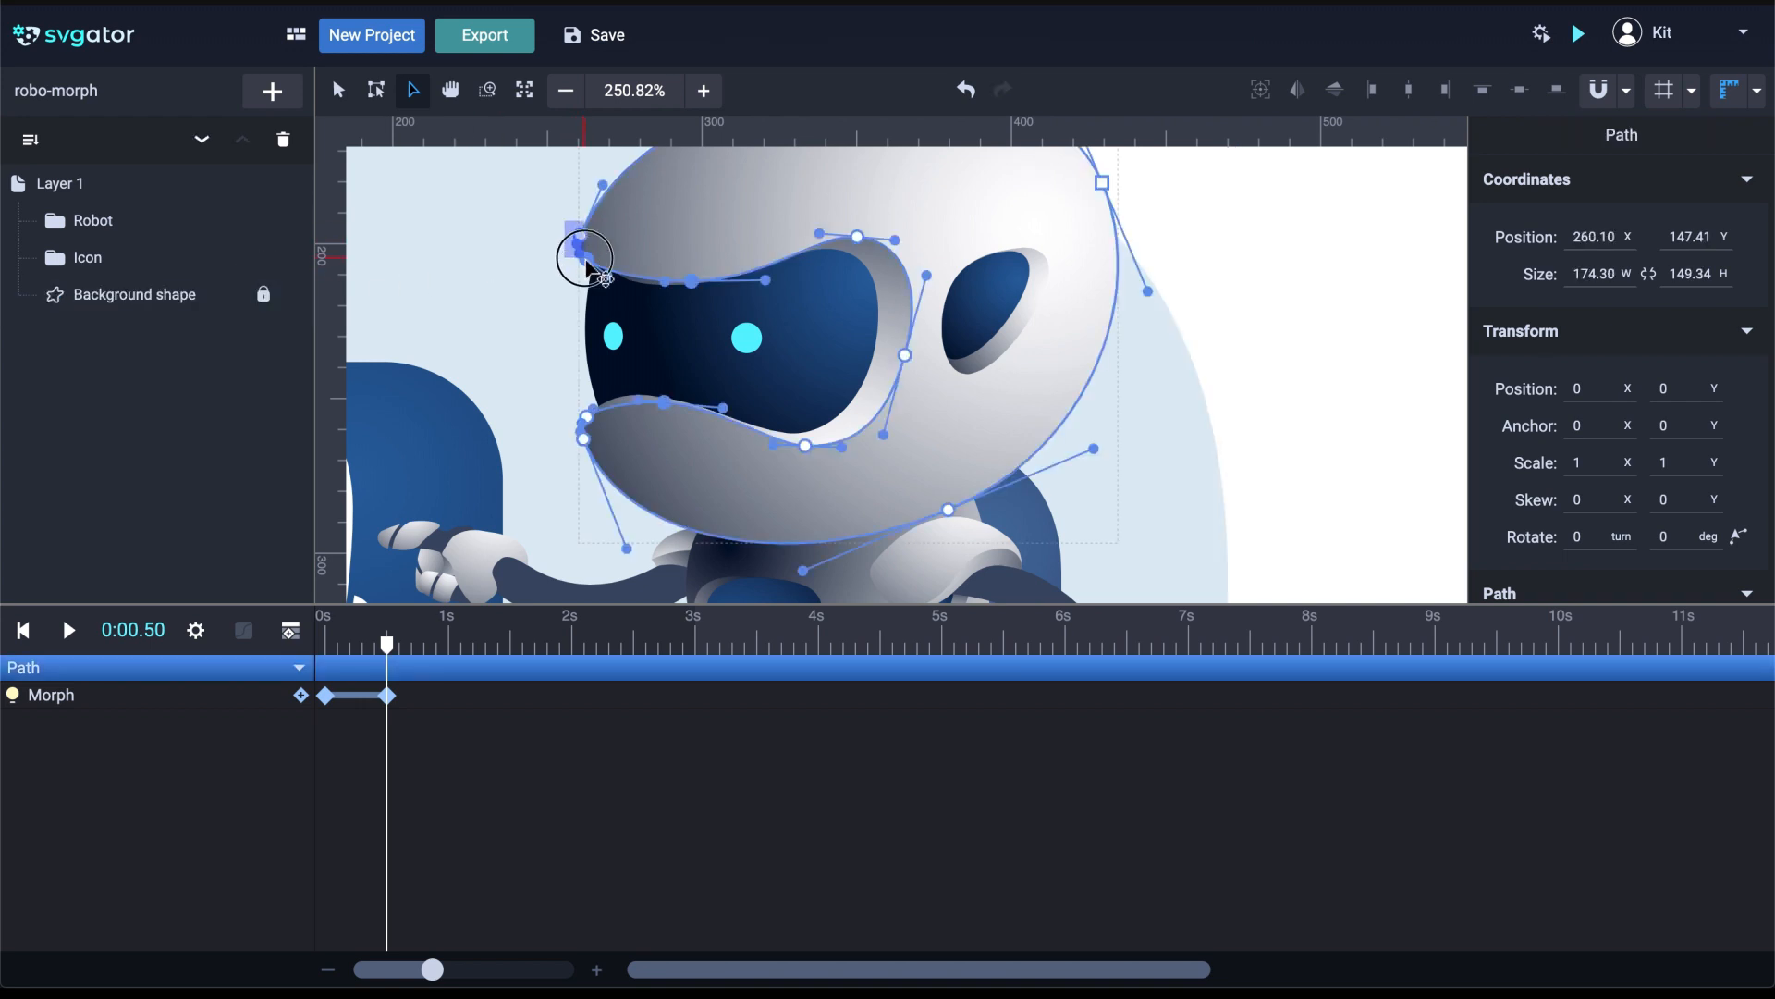
scroll(586, 255, "up", 2)
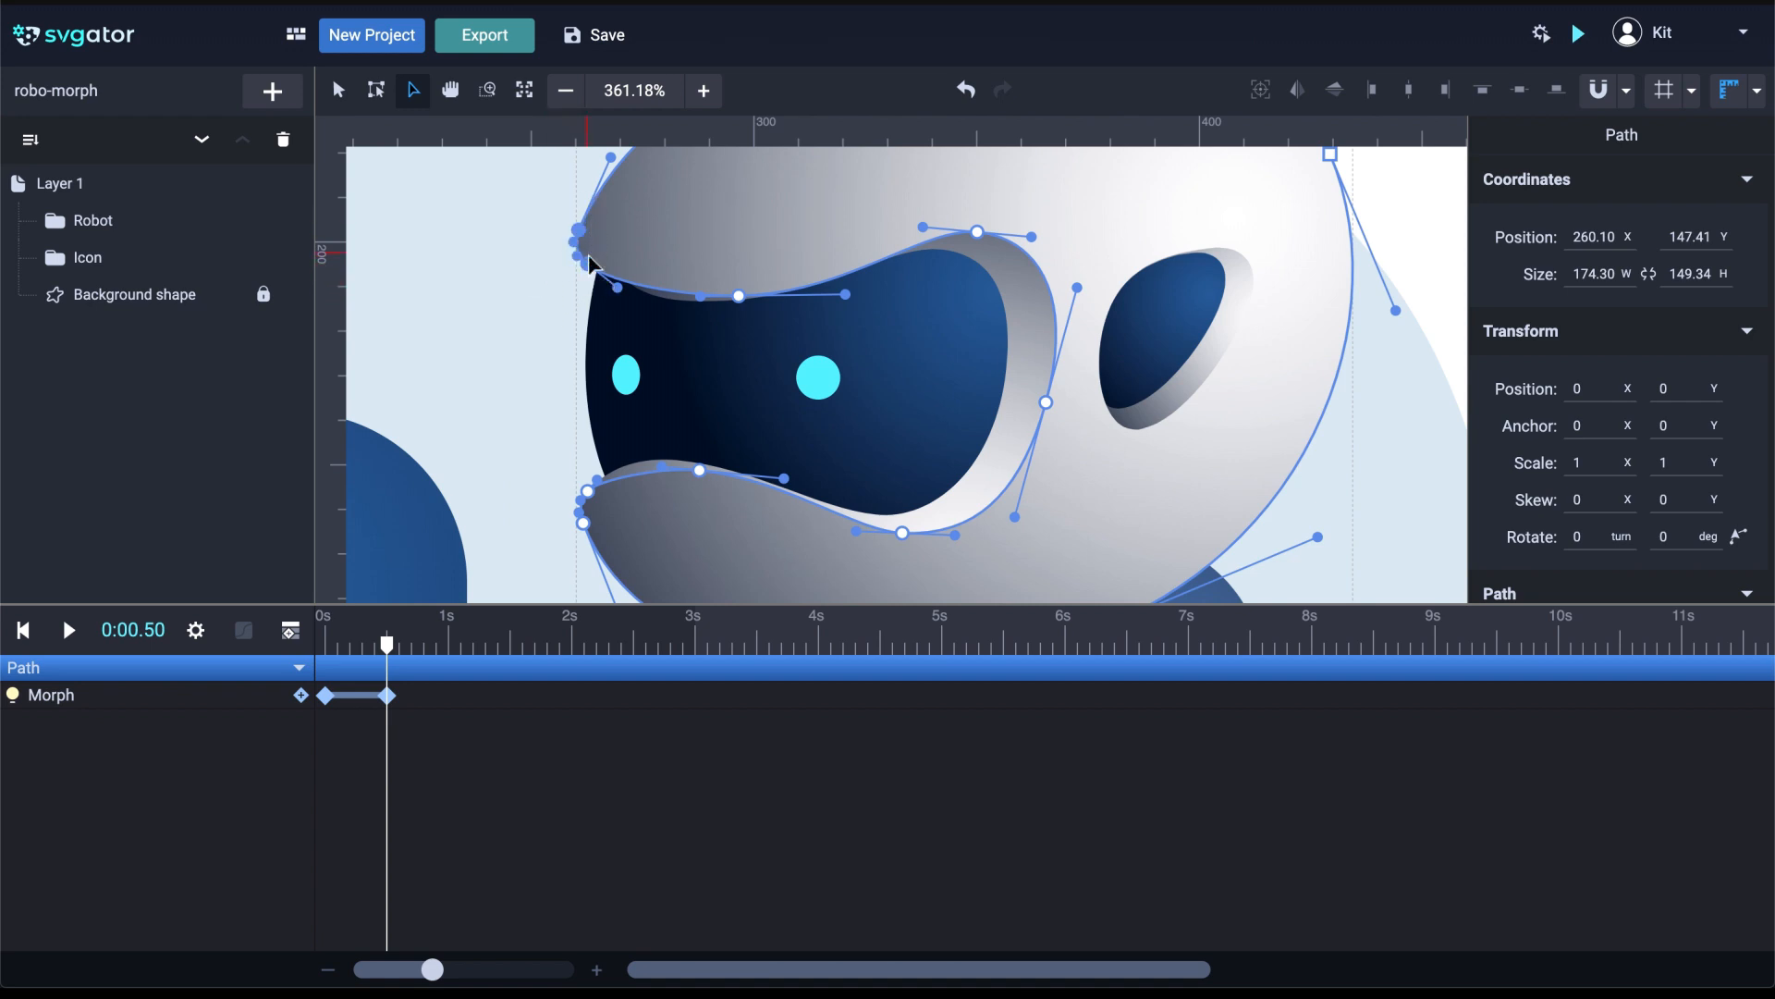
left_click_drag(590, 267, 602, 272)
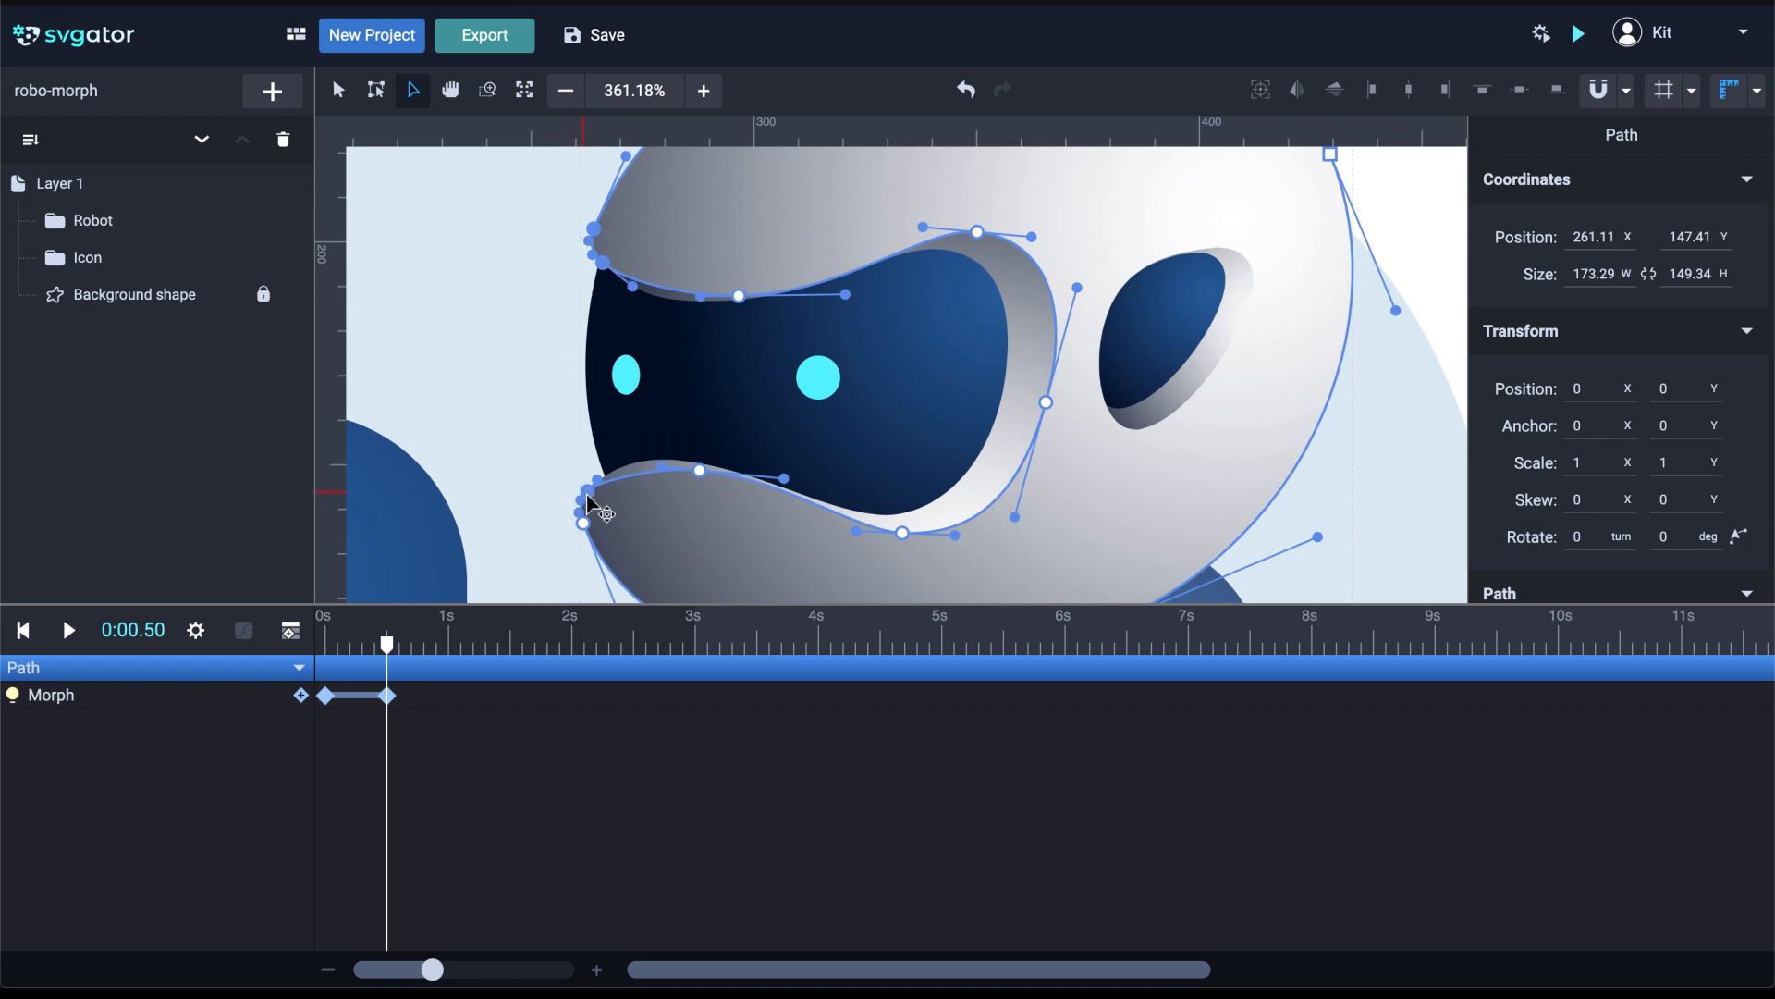
left_click_drag(582, 518, 583, 528)
key("ctrl+z")
scroll(589, 530, "up", 3)
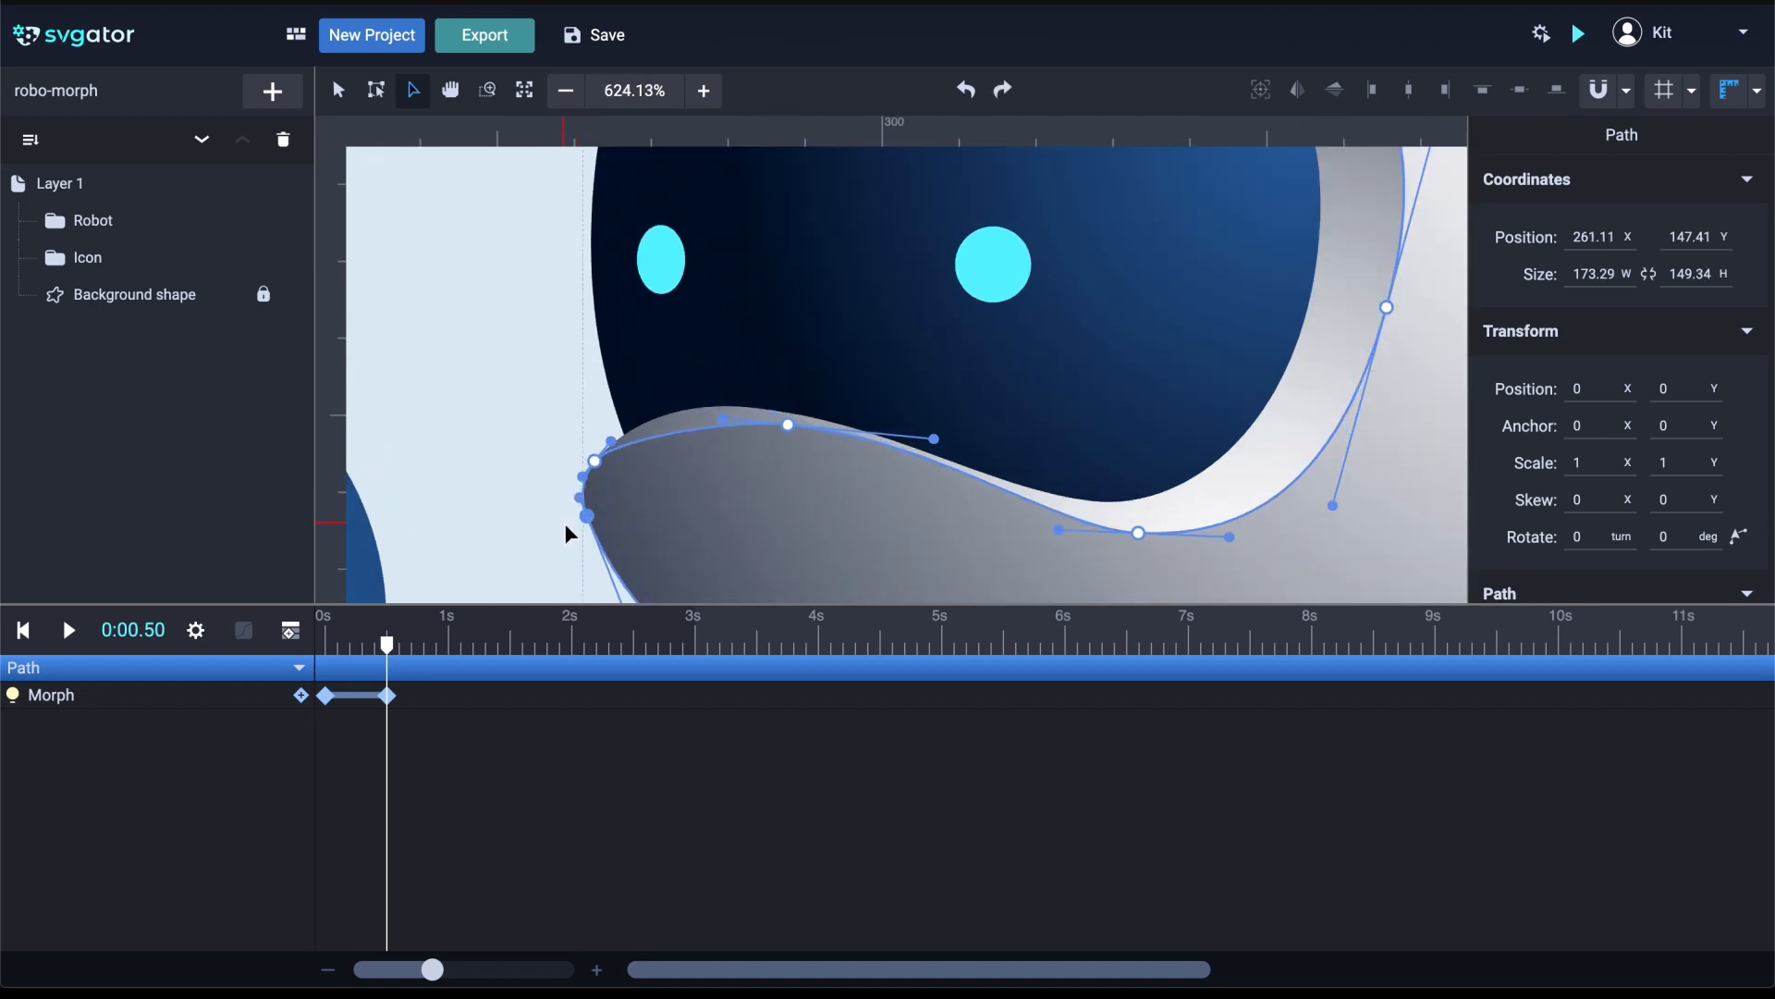
left_click_drag(596, 474, 622, 465)
Pull the node at the back of the head inward until the head outline is about 162.6 wide
scroll(594, 376, "down", 3)
key("space")
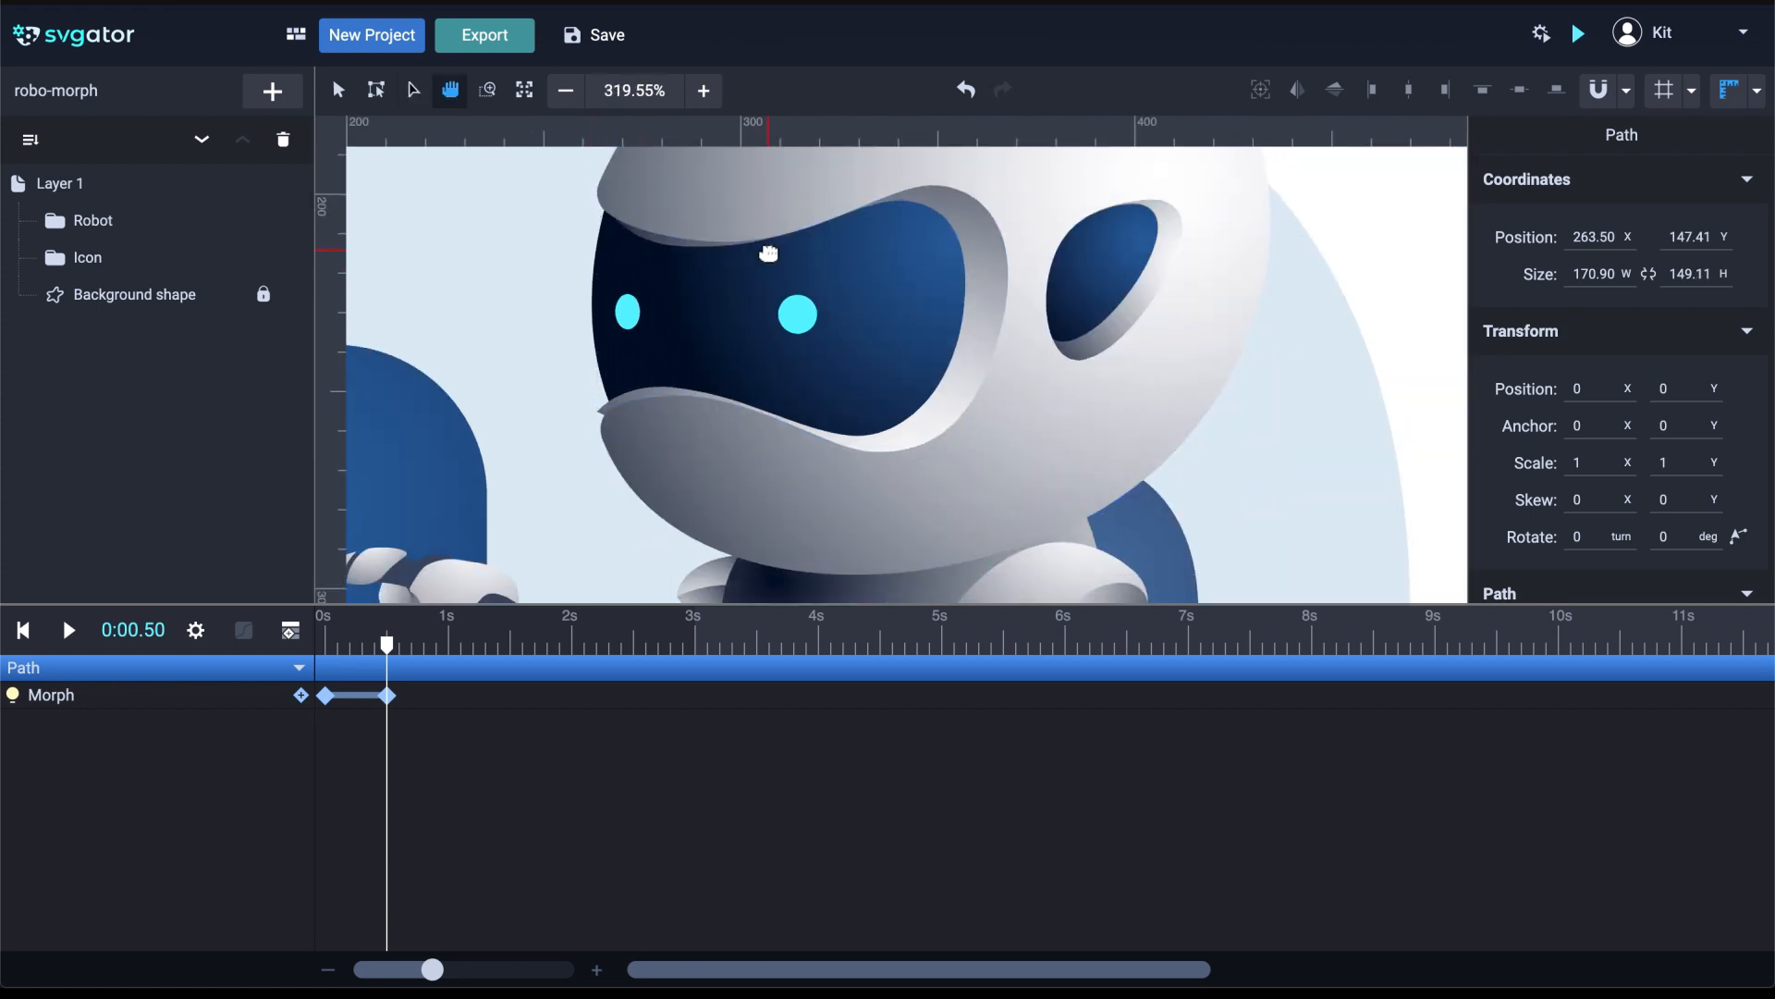
left_click_drag(750, 265, 610, 348)
scroll(635, 329, "down", 2)
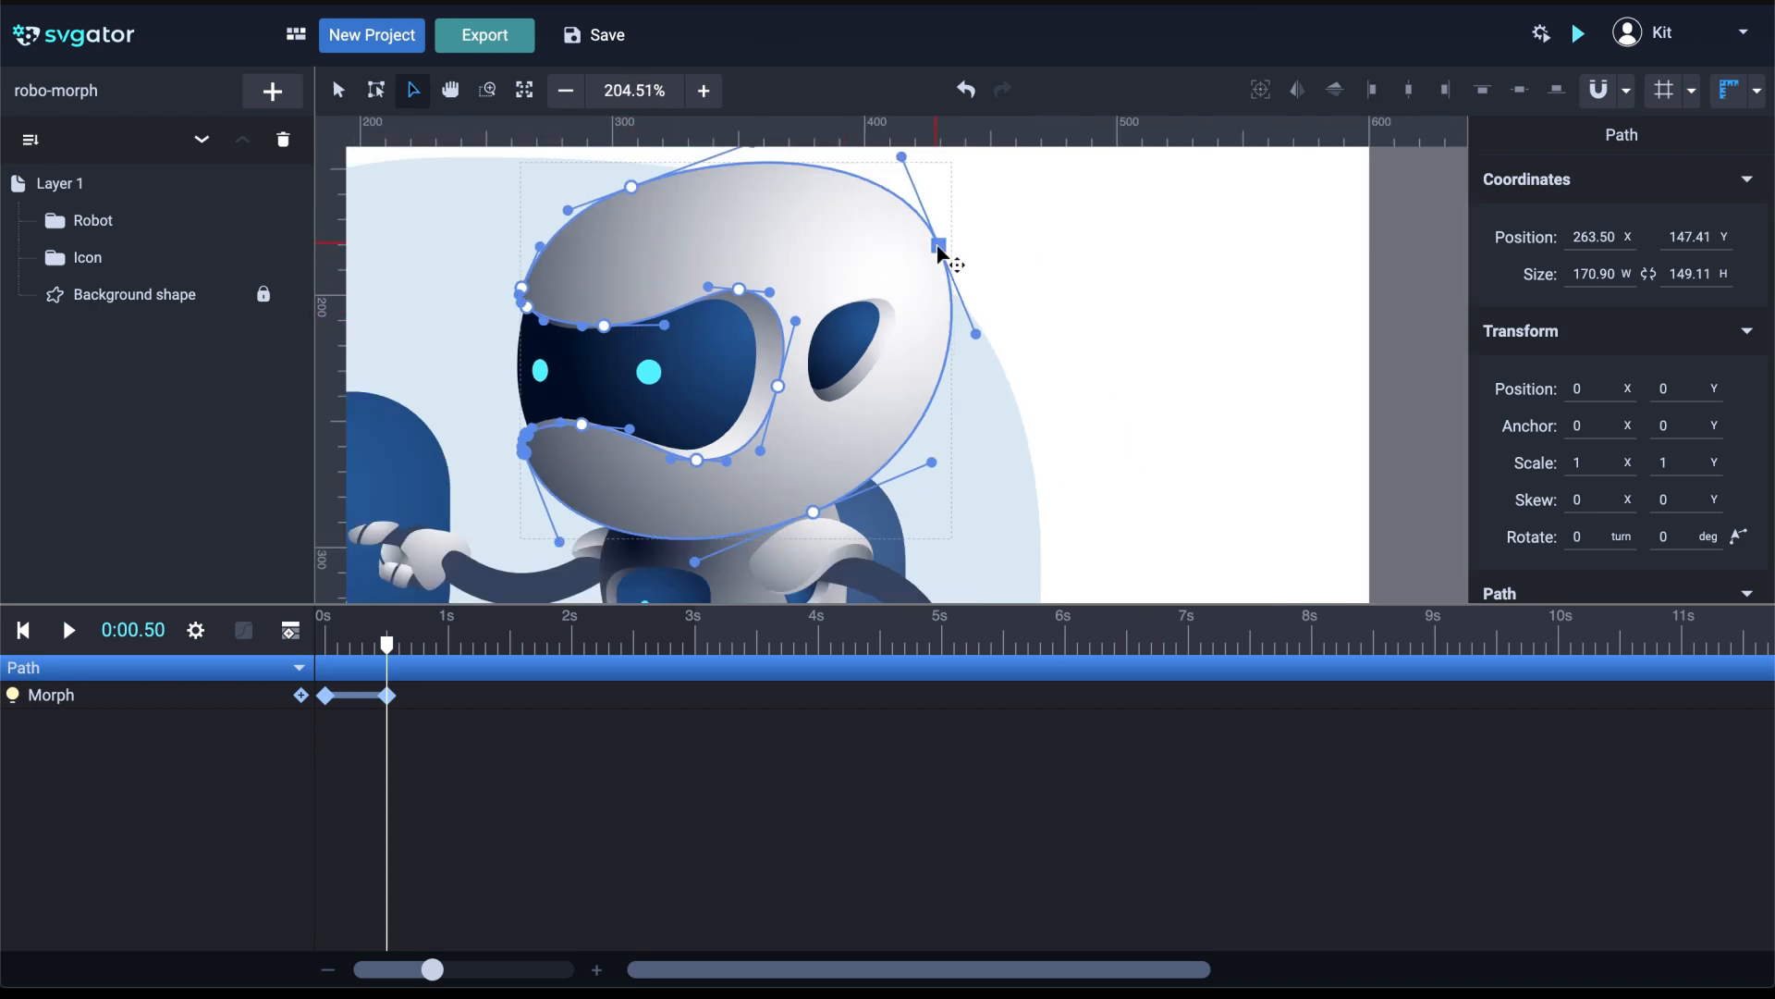
left_click_drag(939, 248, 916, 251)
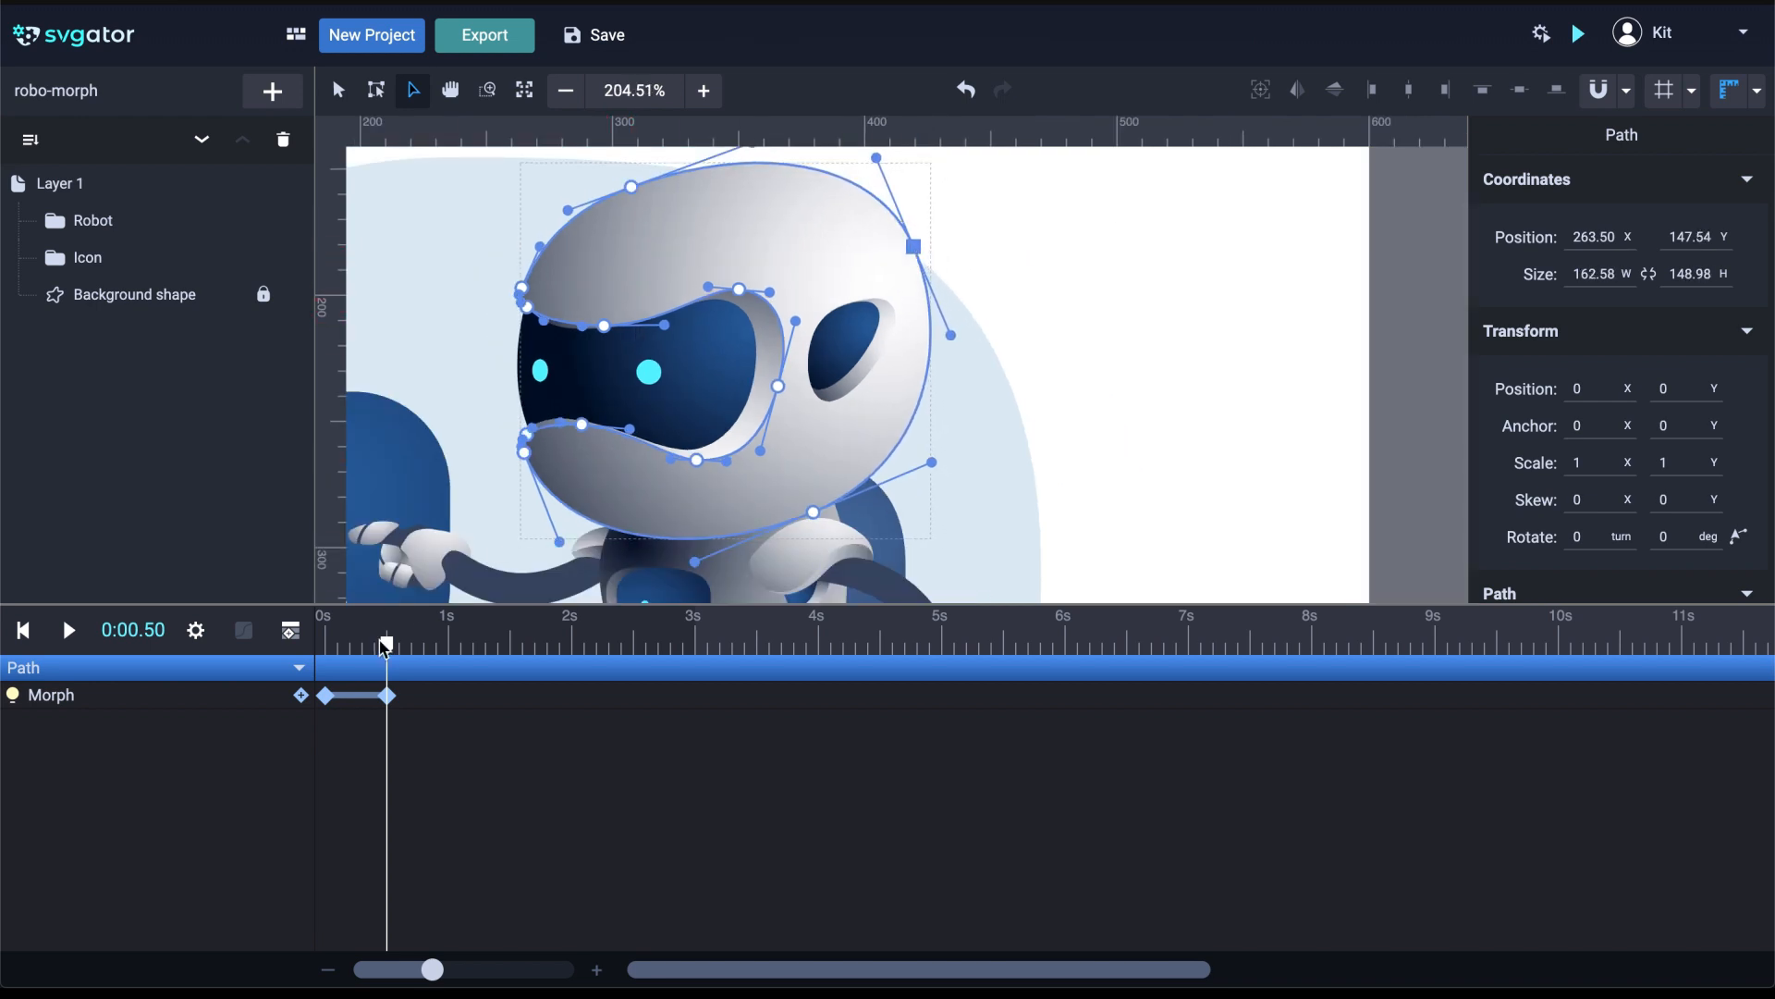
mouse_move(385, 647)
left_mouse_down()
mouse_move(324, 647)
mouse_move(432, 652)
mouse_move(325, 658)
mouse_move(407, 662)
mouse_move(392, 662)
left_mouse_up()
Add a Morph animator at 0 s to the inner head path that borders the visor
left_click(763, 355)
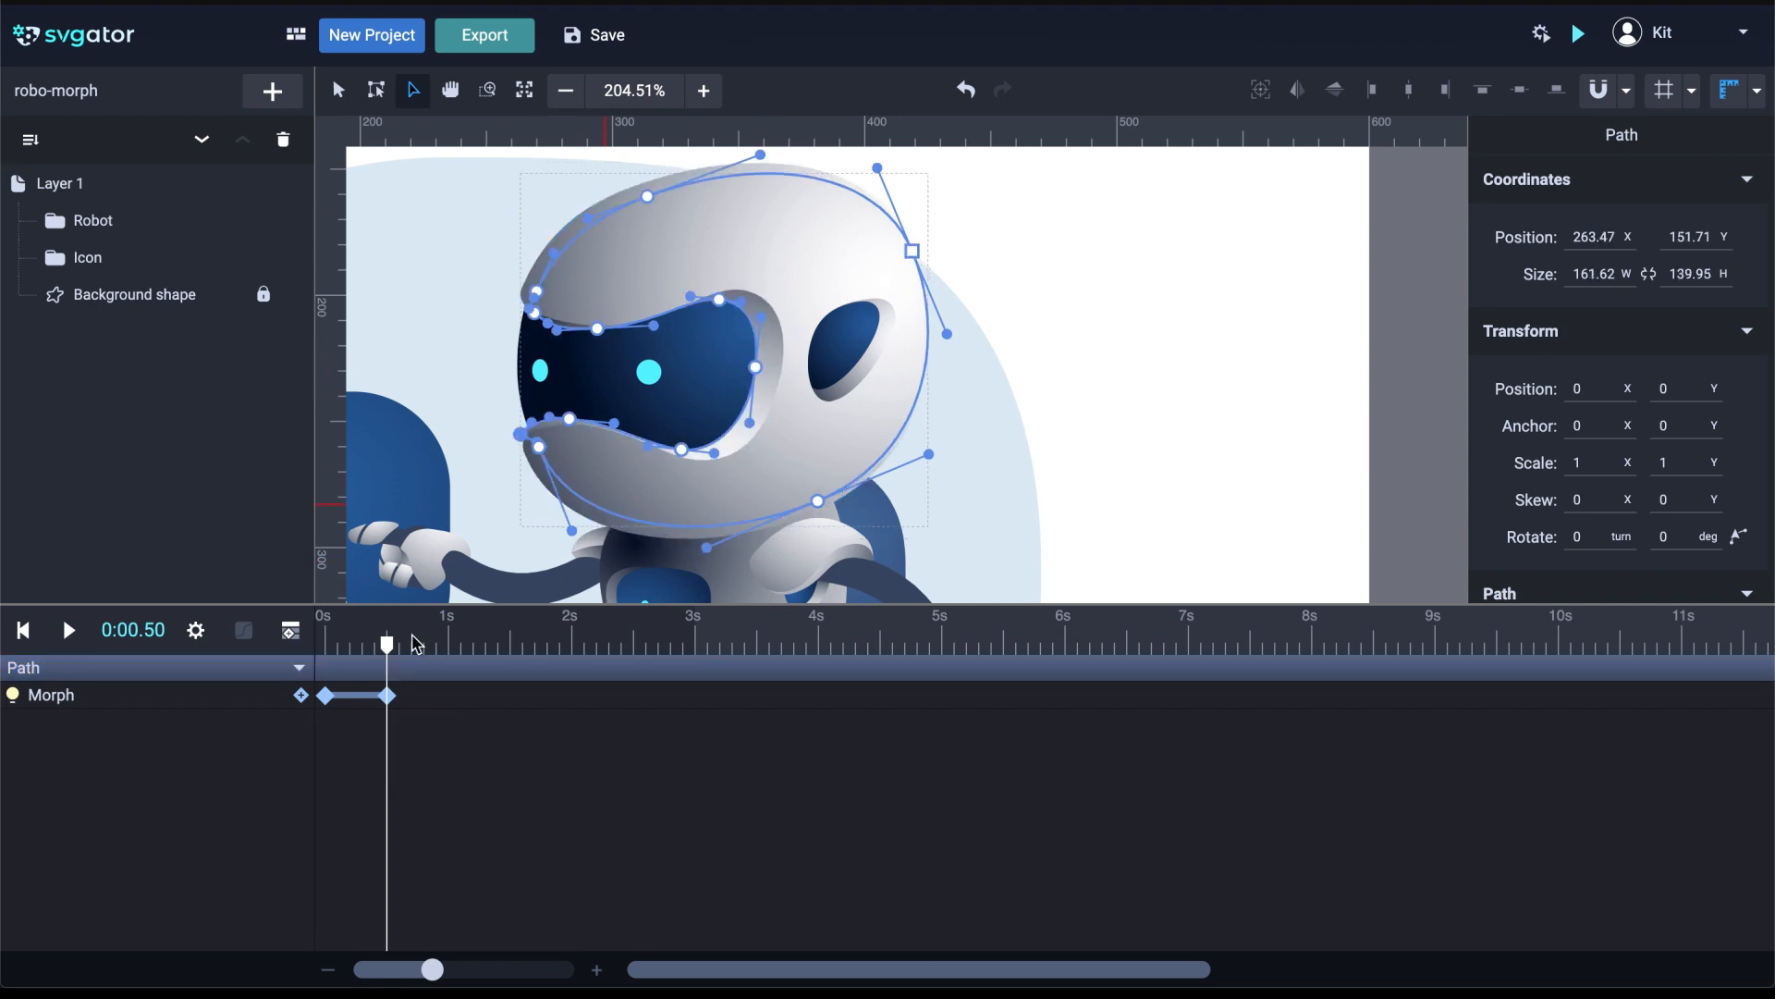
left_click(325, 655)
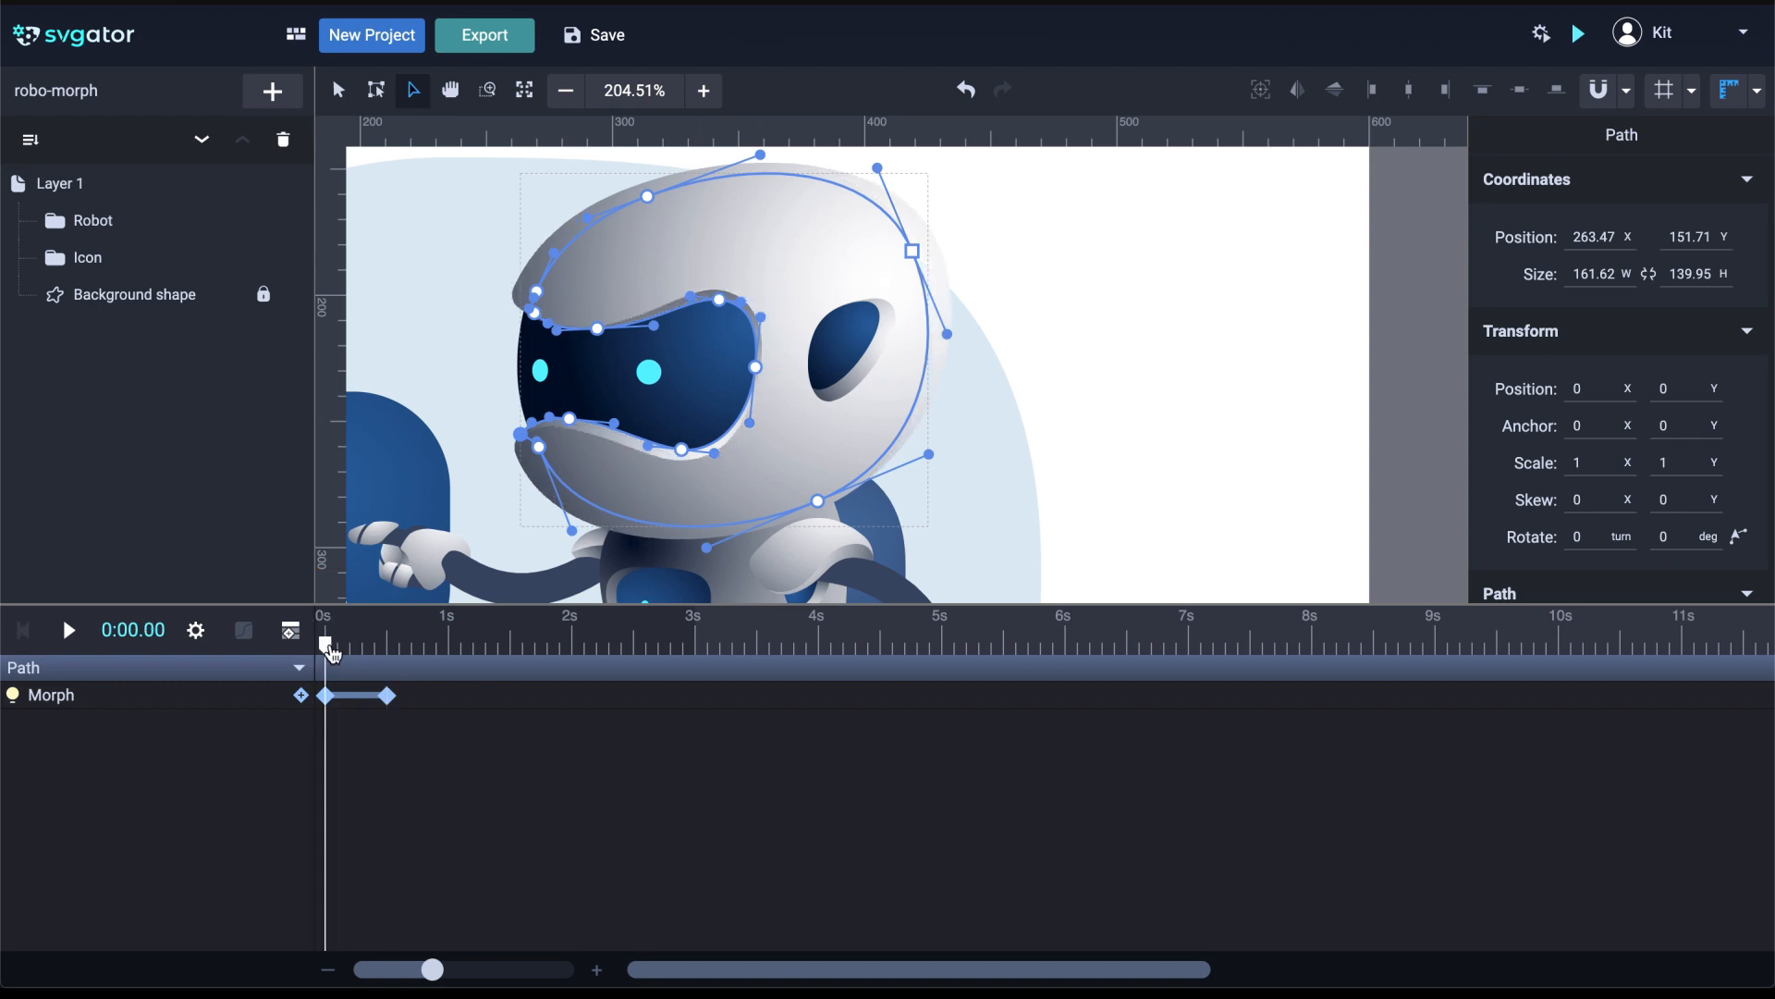
key("shift+m")
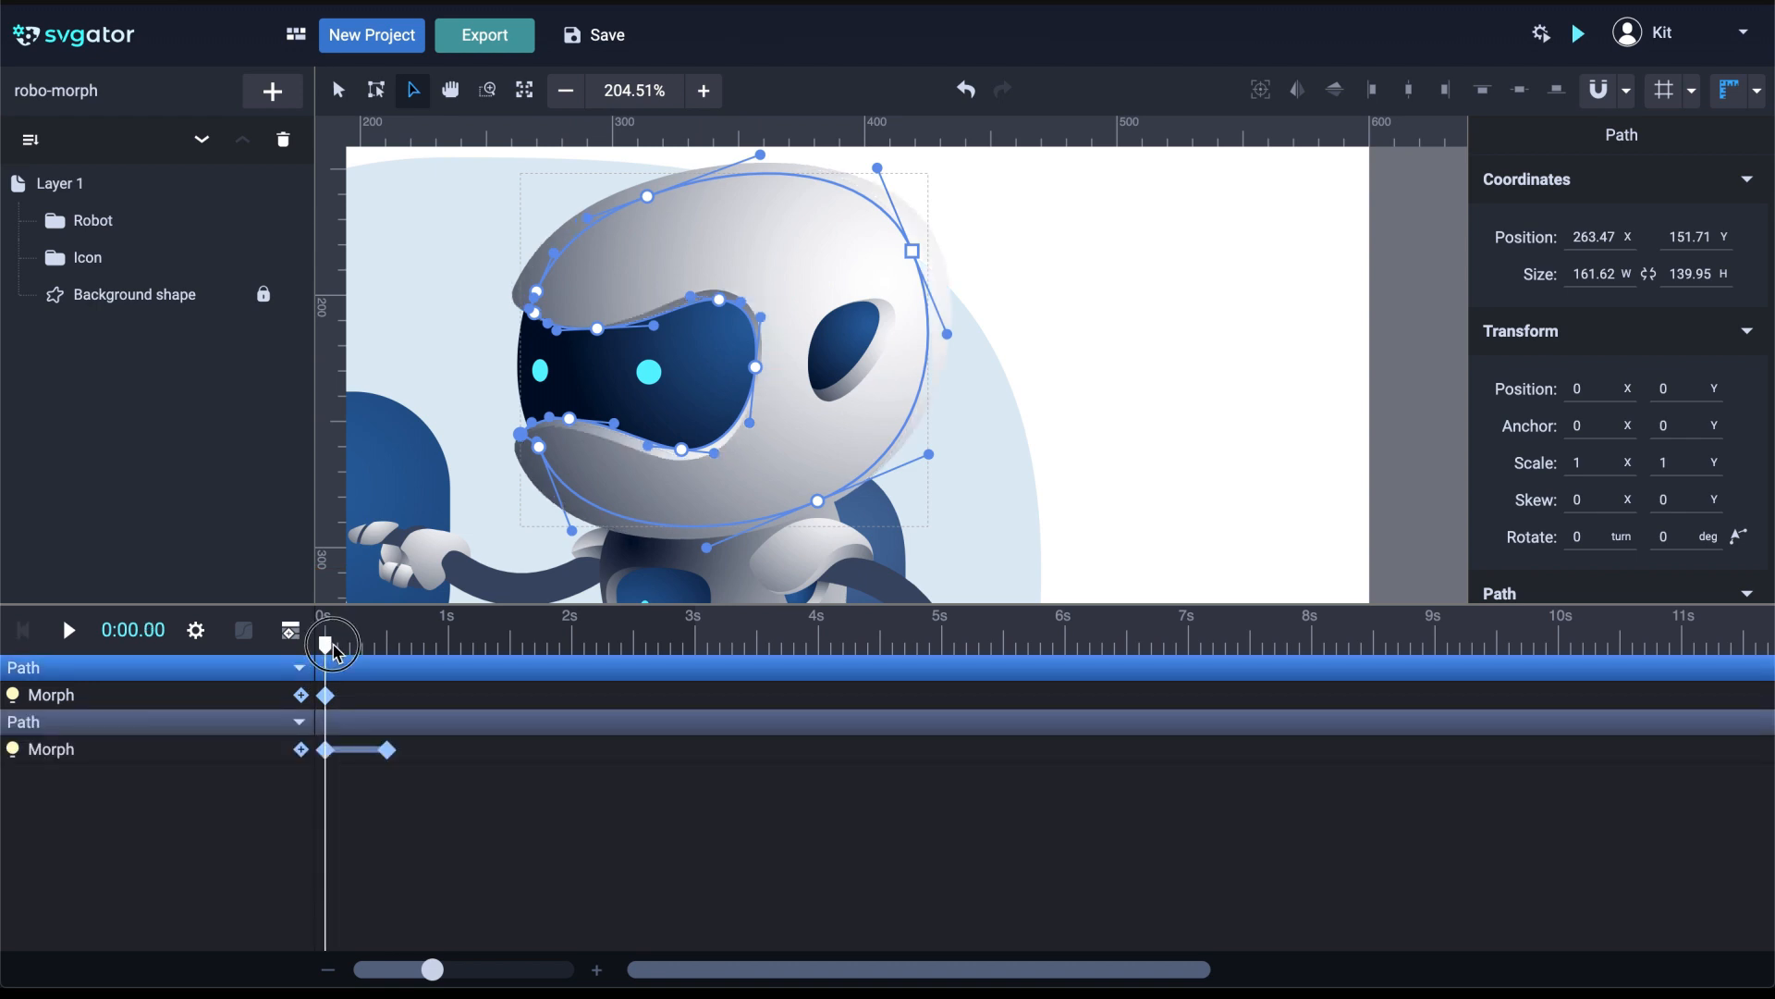
At 0.50 s, shift the three rear nodes around the inner path's visor opening toward the ear
left_click(351, 647)
left_click_drag(351, 652, 388, 651)
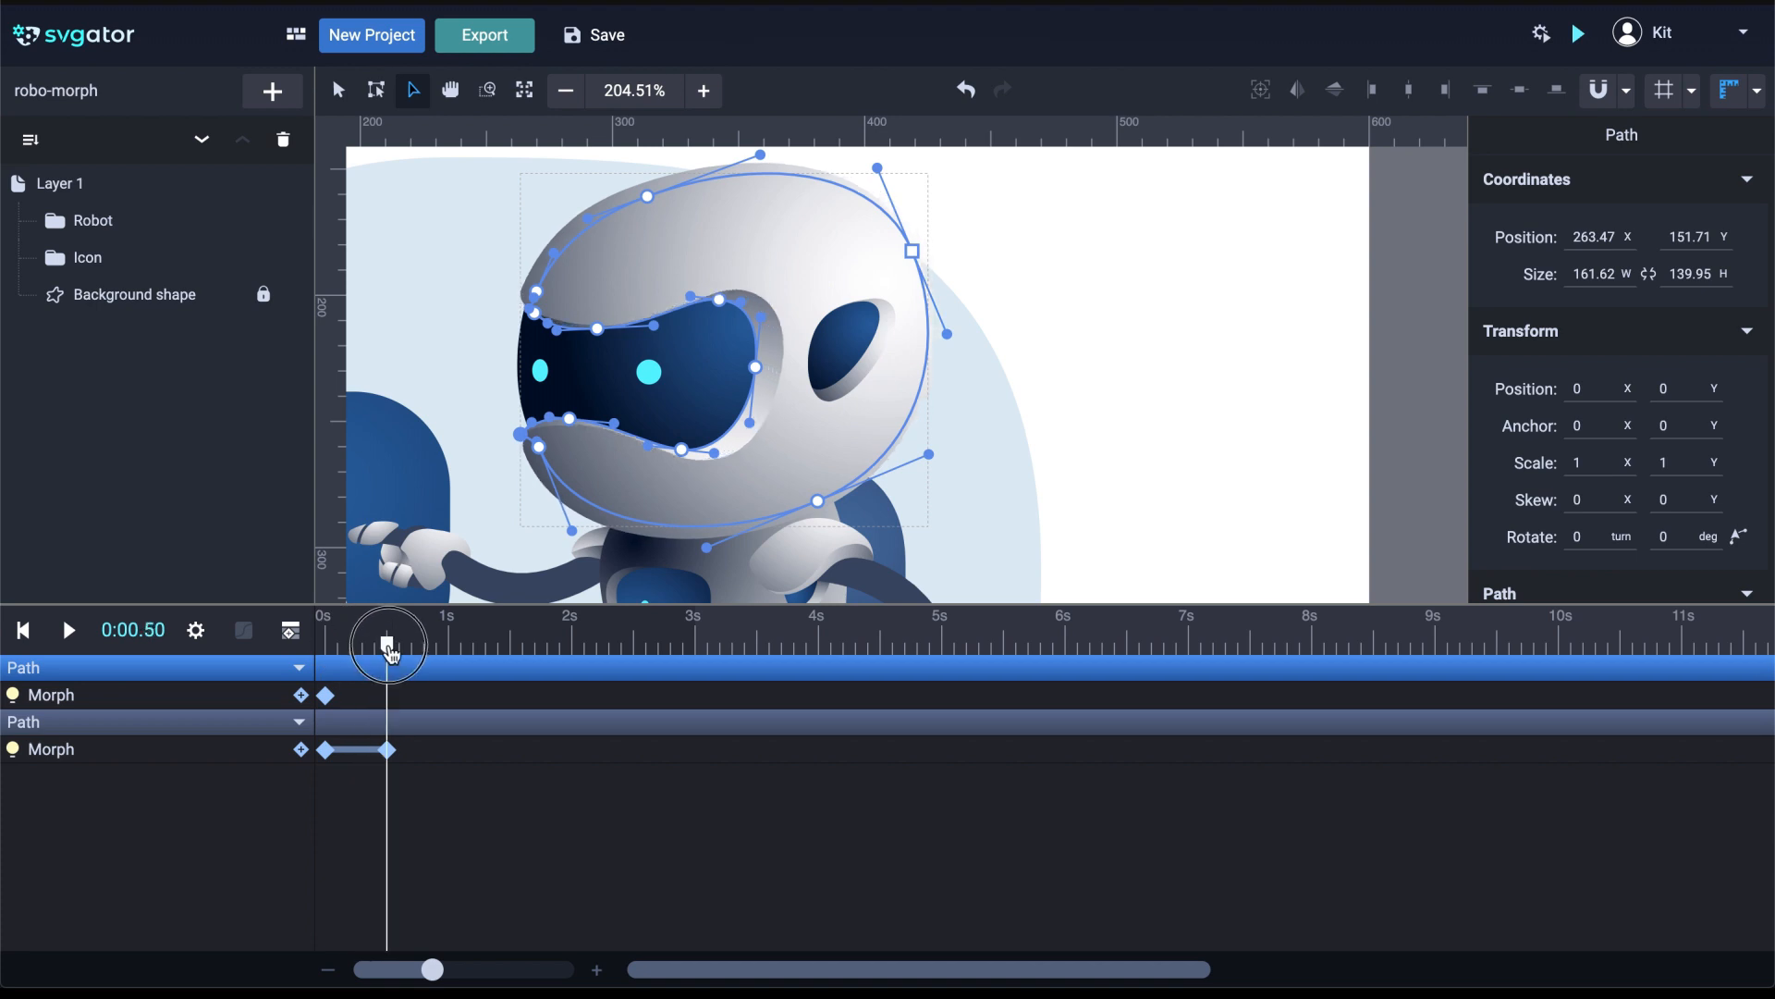
scroll(755, 379, "up", 3)
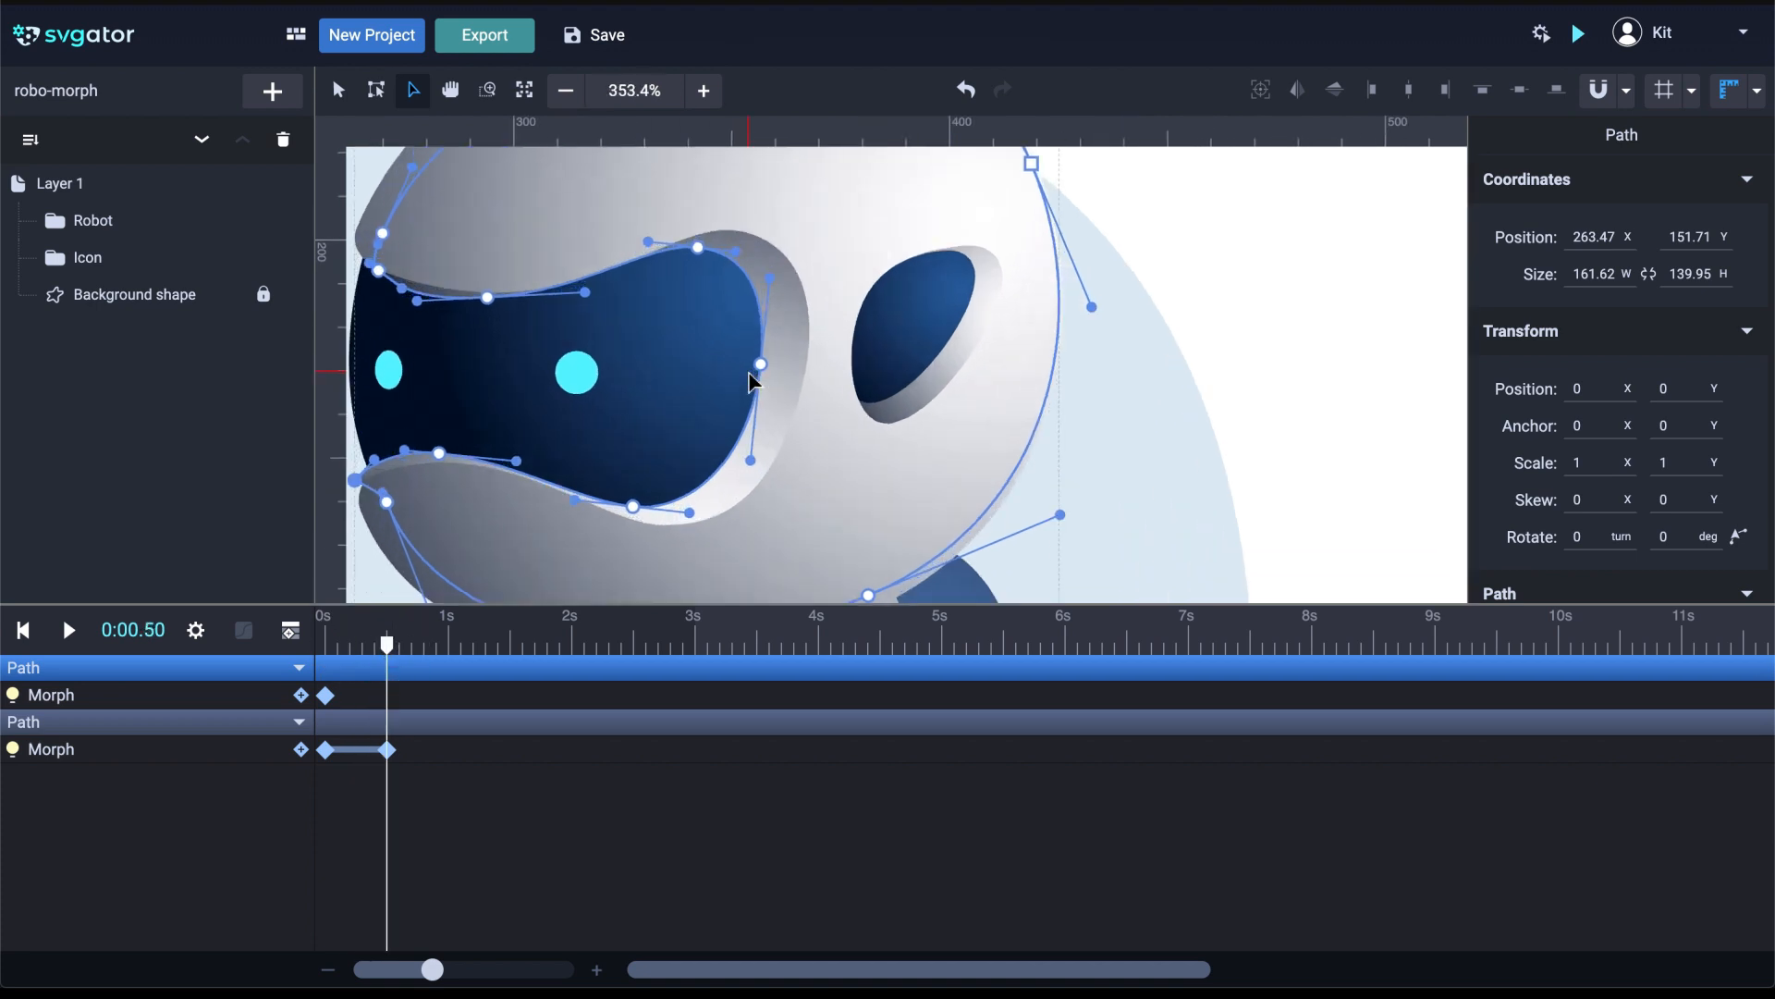
left_click_drag(763, 366, 773, 364)
key("ctrl+z")
left_click_drag(763, 367, 791, 363)
key("space")
left_click_drag(596, 415, 692, 375)
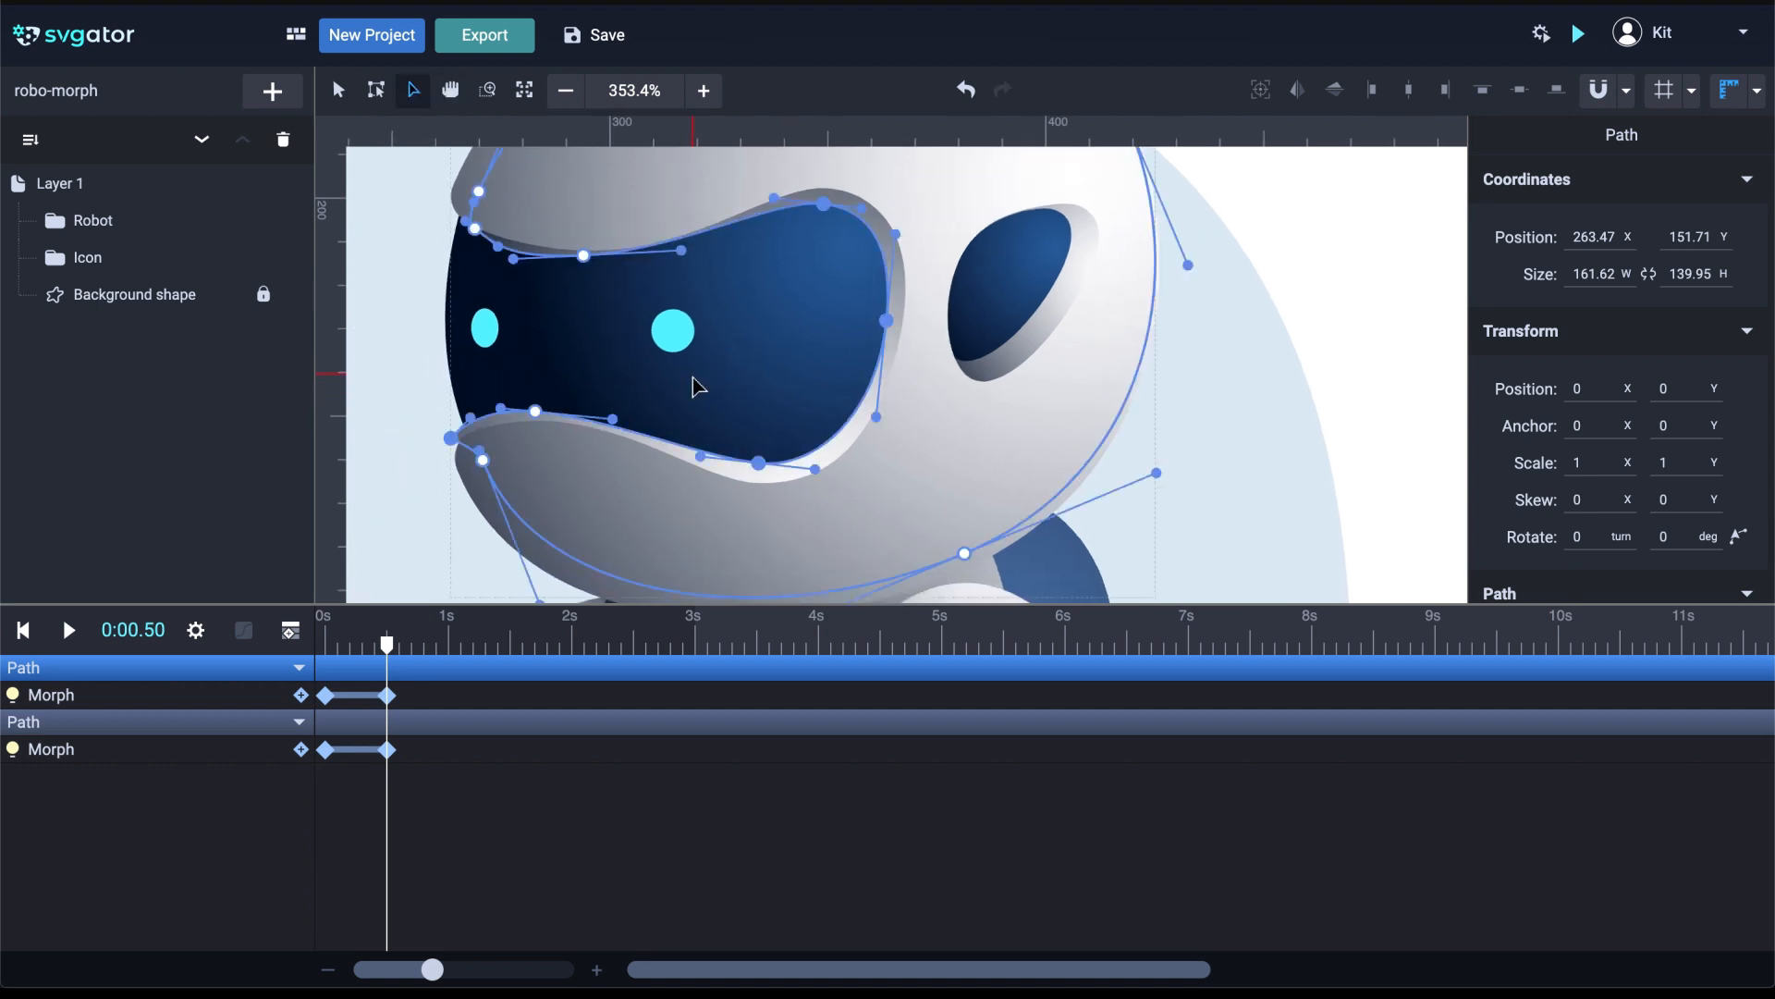
Adjust the curve handles at the inner path's lower rear node and shift its lower-edge middle node toward the ear
left_click_drag(701, 456, 697, 442)
left_click_drag(816, 471, 803, 479)
left_click_drag(885, 321, 883, 322)
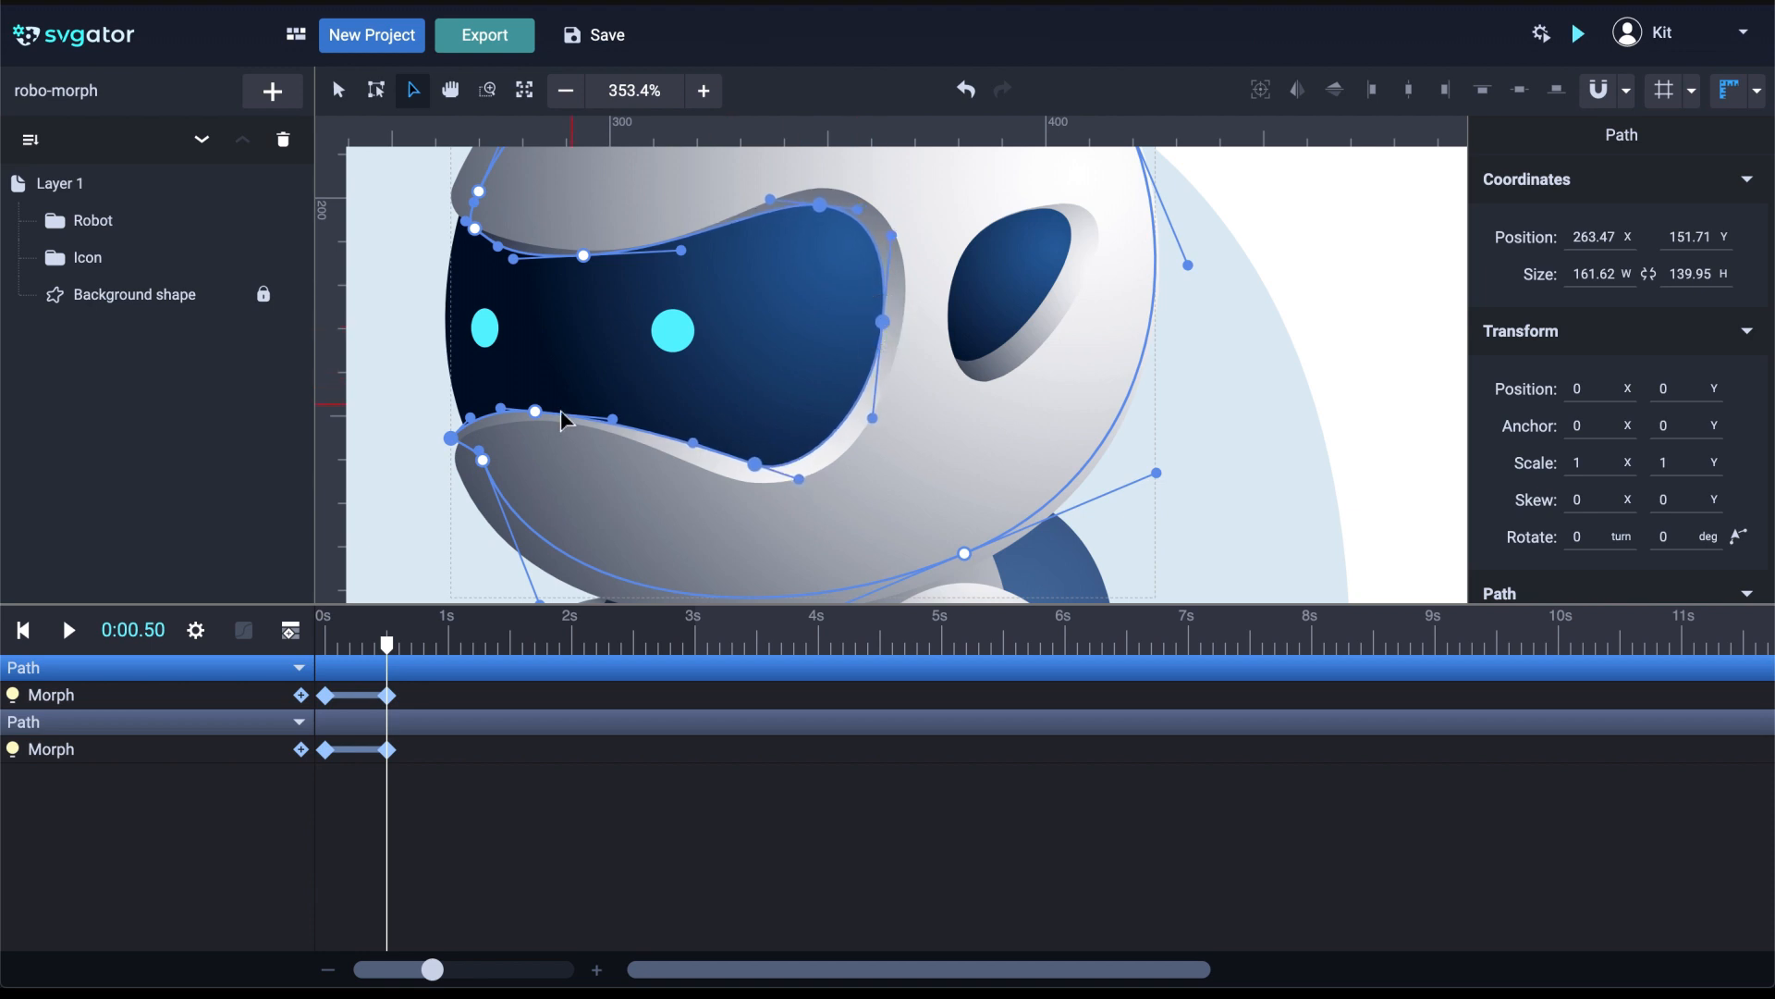
left_click_drag(536, 411, 571, 414)
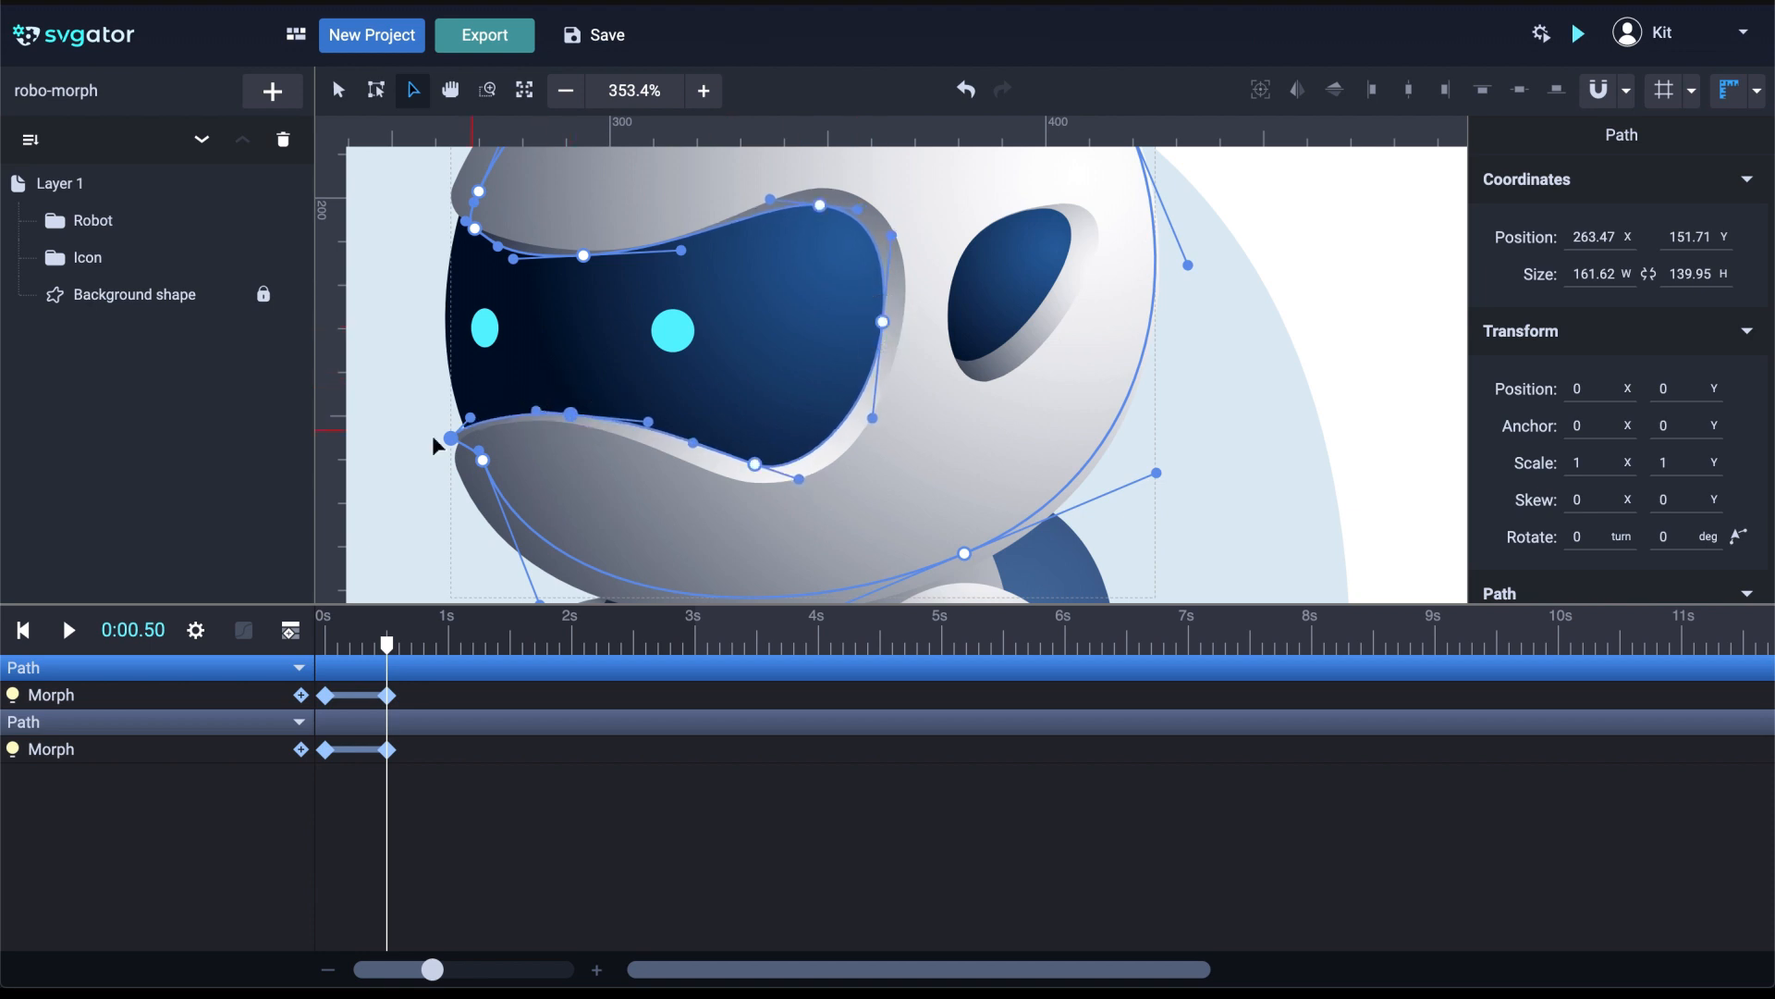
Reposition the inner path's front and upper-edge nodes at 0.50 s to follow the head outline's visor opening
scroll(463, 448, "up", 5)
left_click(645, 425)
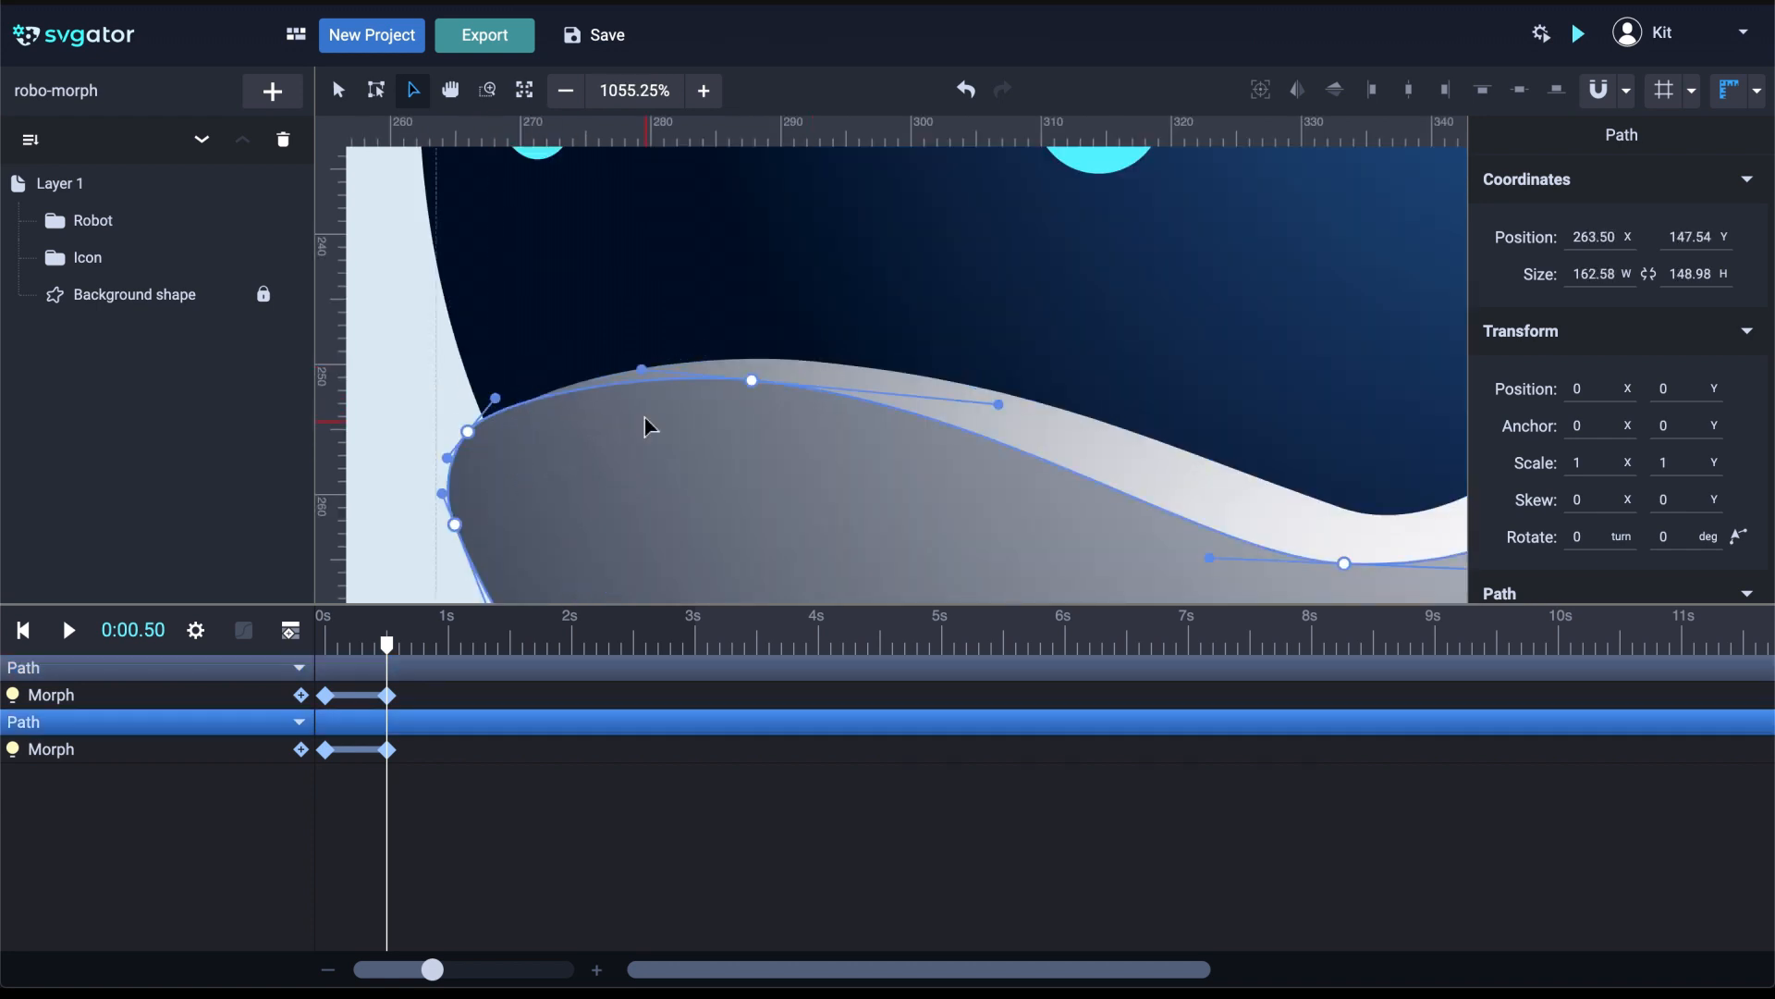
scroll(647, 426, "down", 3)
left_click(736, 389)
left_click(880, 448)
scroll(881, 447, "down", 4)
left_click(404, 644)
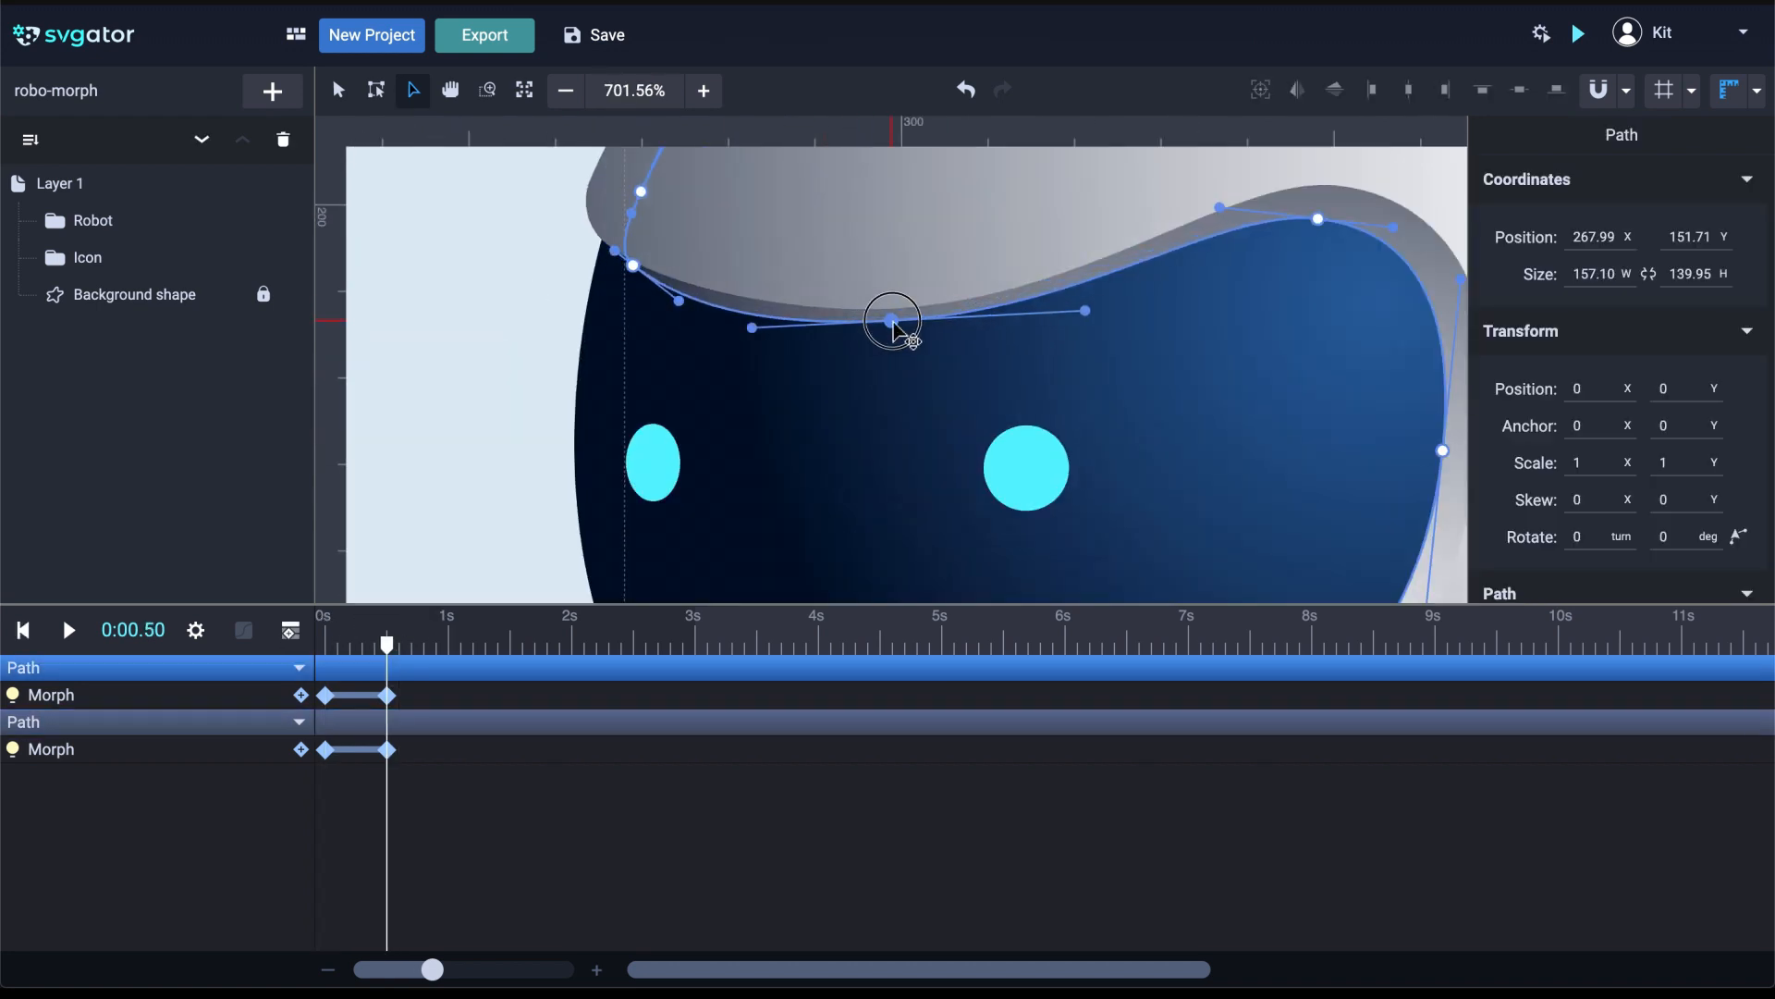
left_click_drag(888, 317, 848, 289)
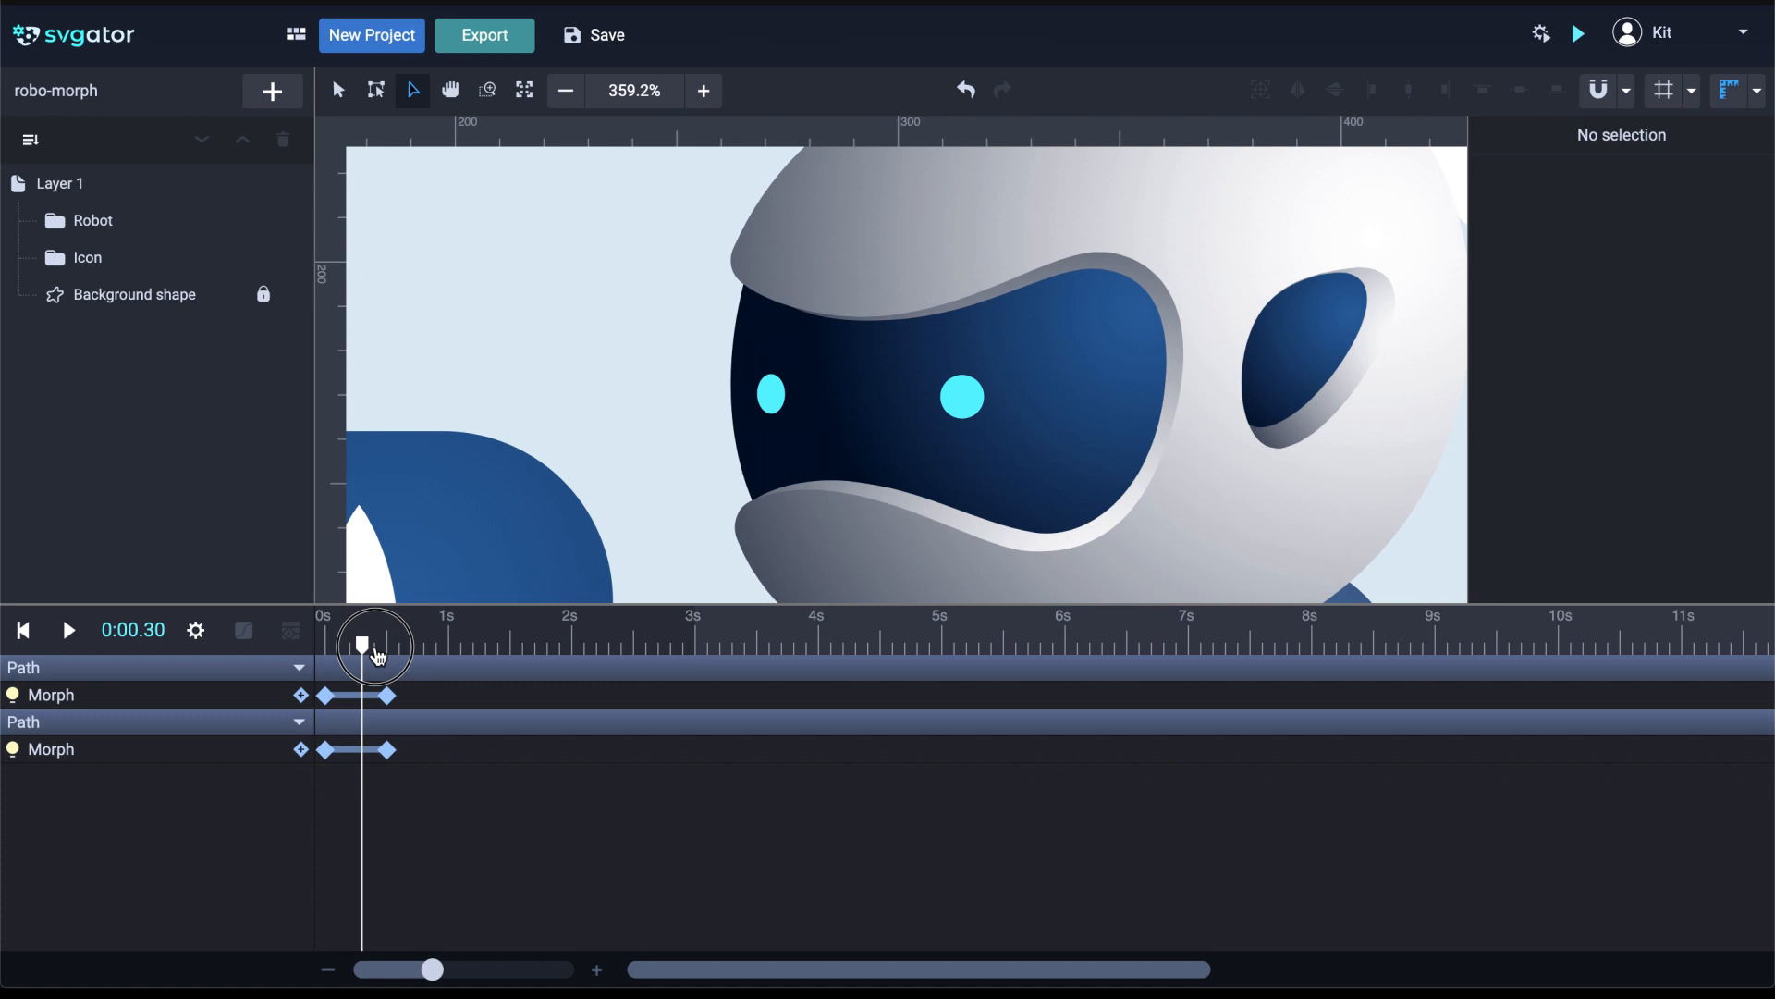
left_click_drag(375, 648, 420, 656)
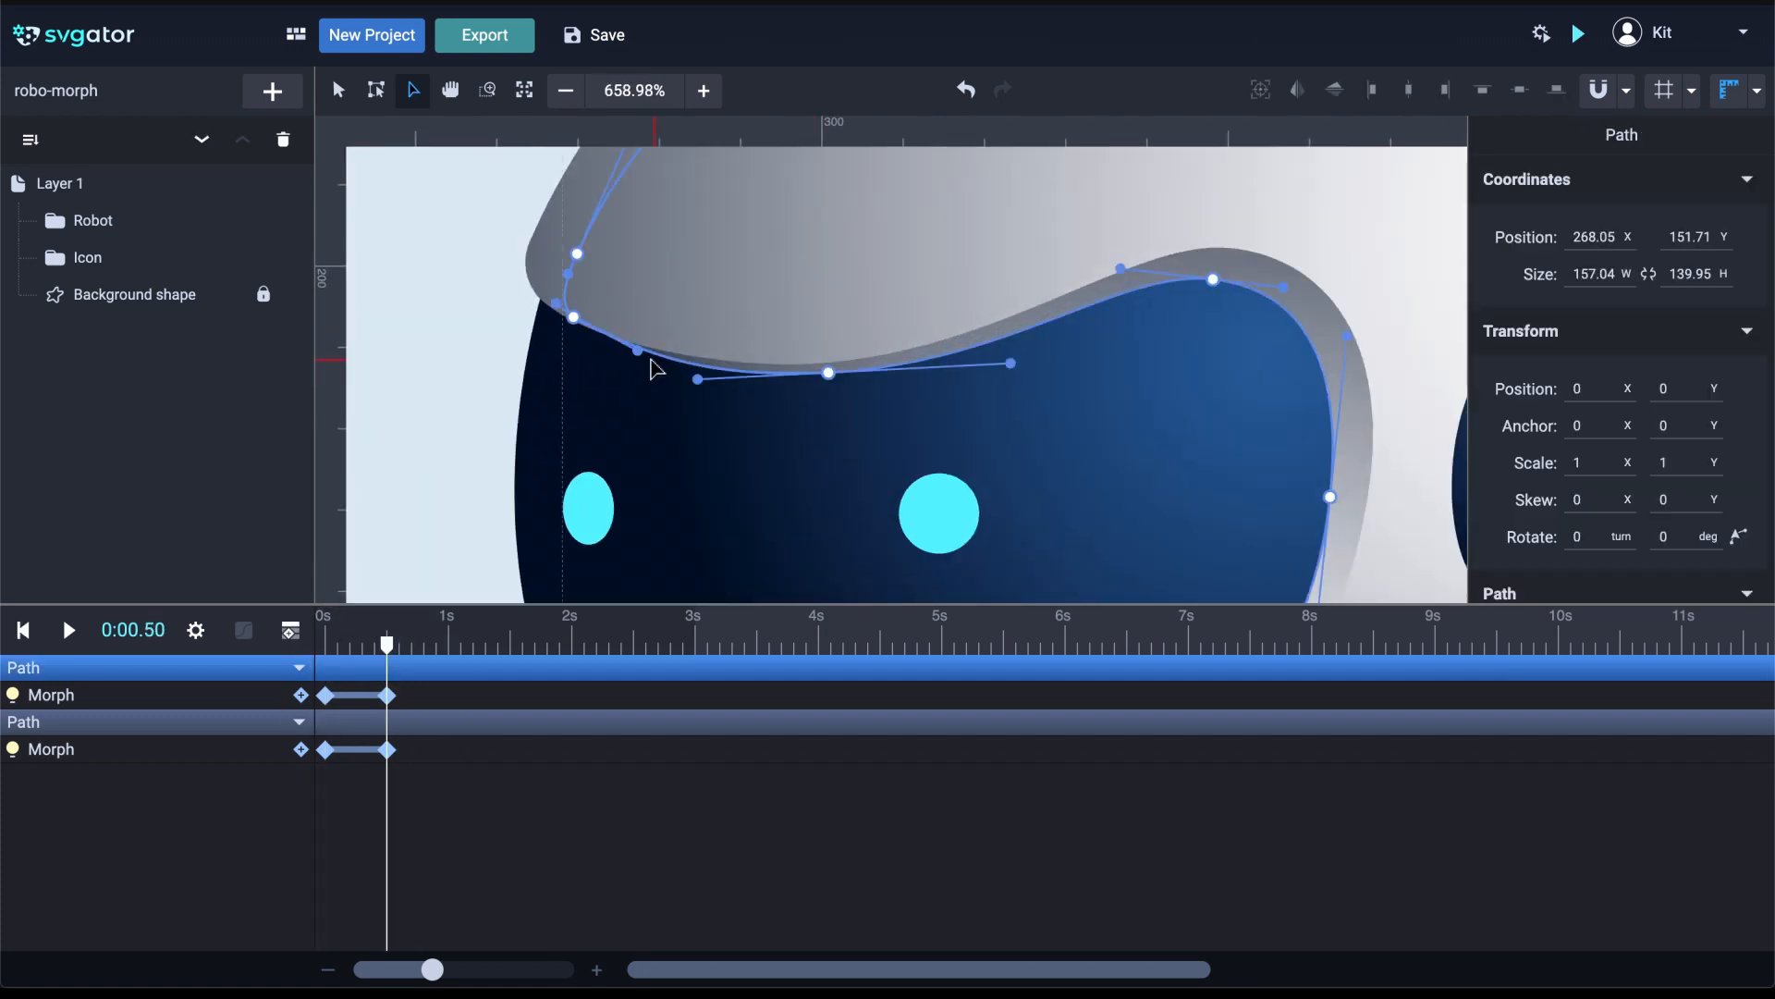
Deselect the path and scrub the timeline to 0.50 s to preview the head morph
key("Escape")
scroll(547, 385, "down", 3)
left_click_drag(335, 647, 388, 647)
scroll(605, 379, "down", 3)
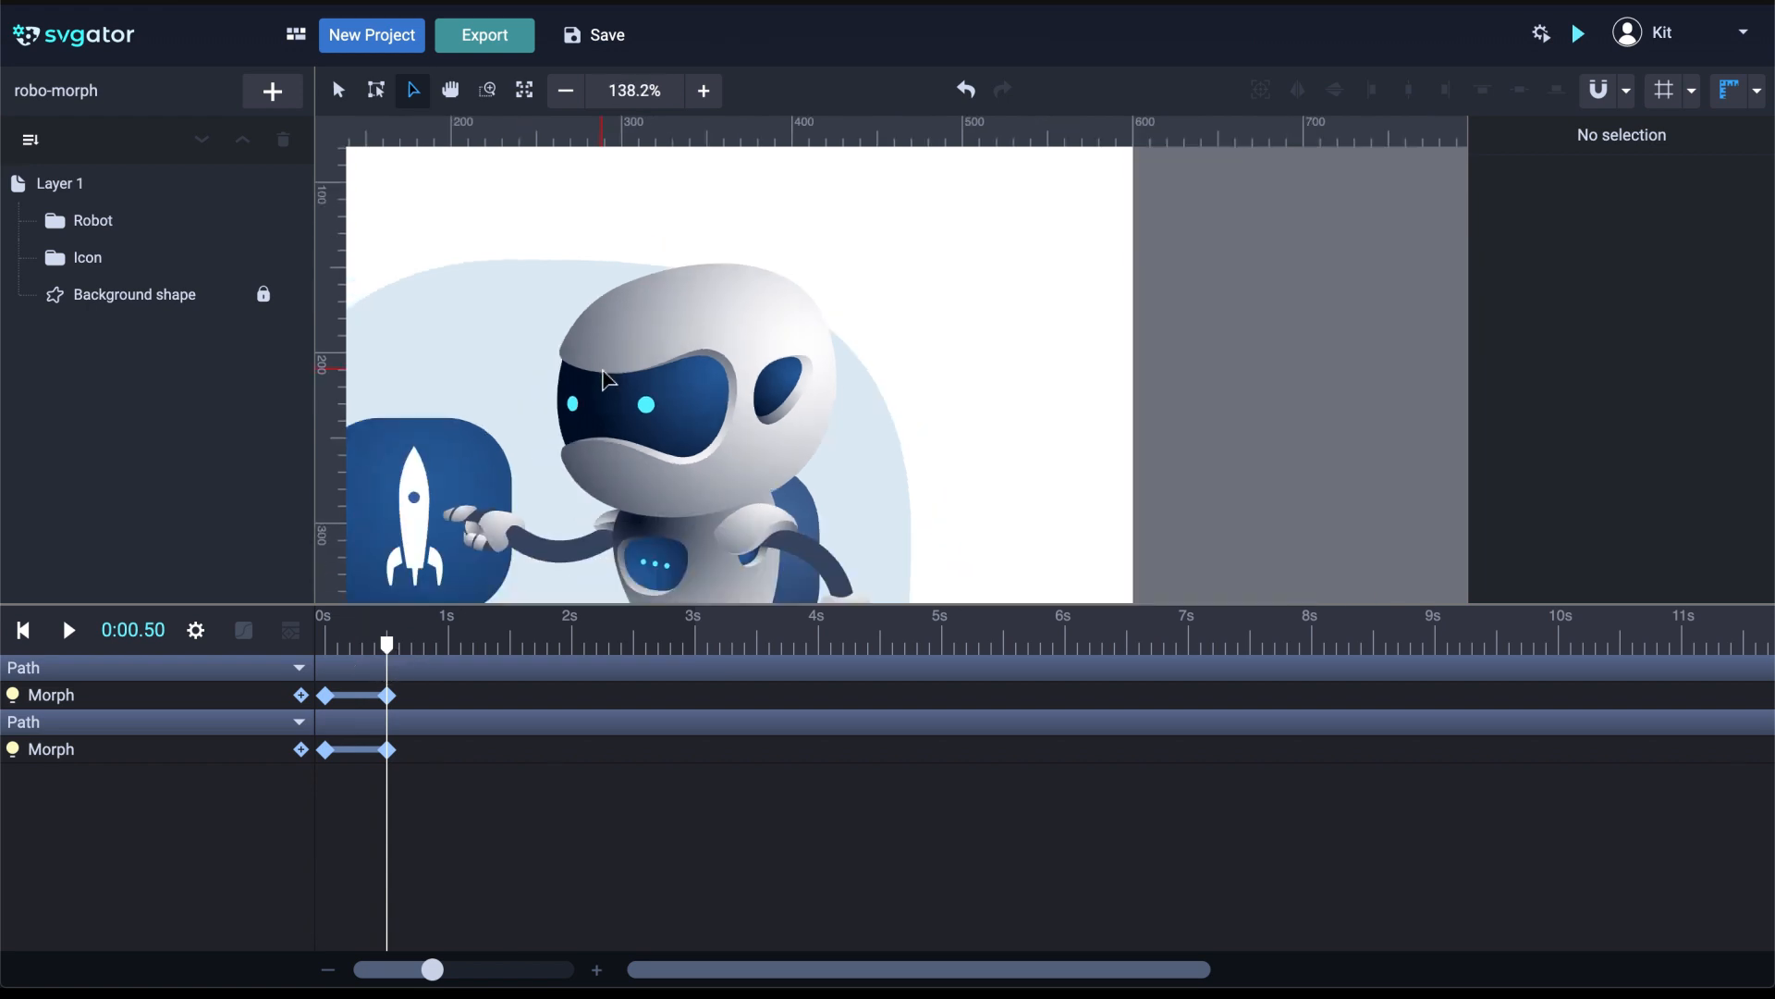
scroll(606, 379, "down", 2)
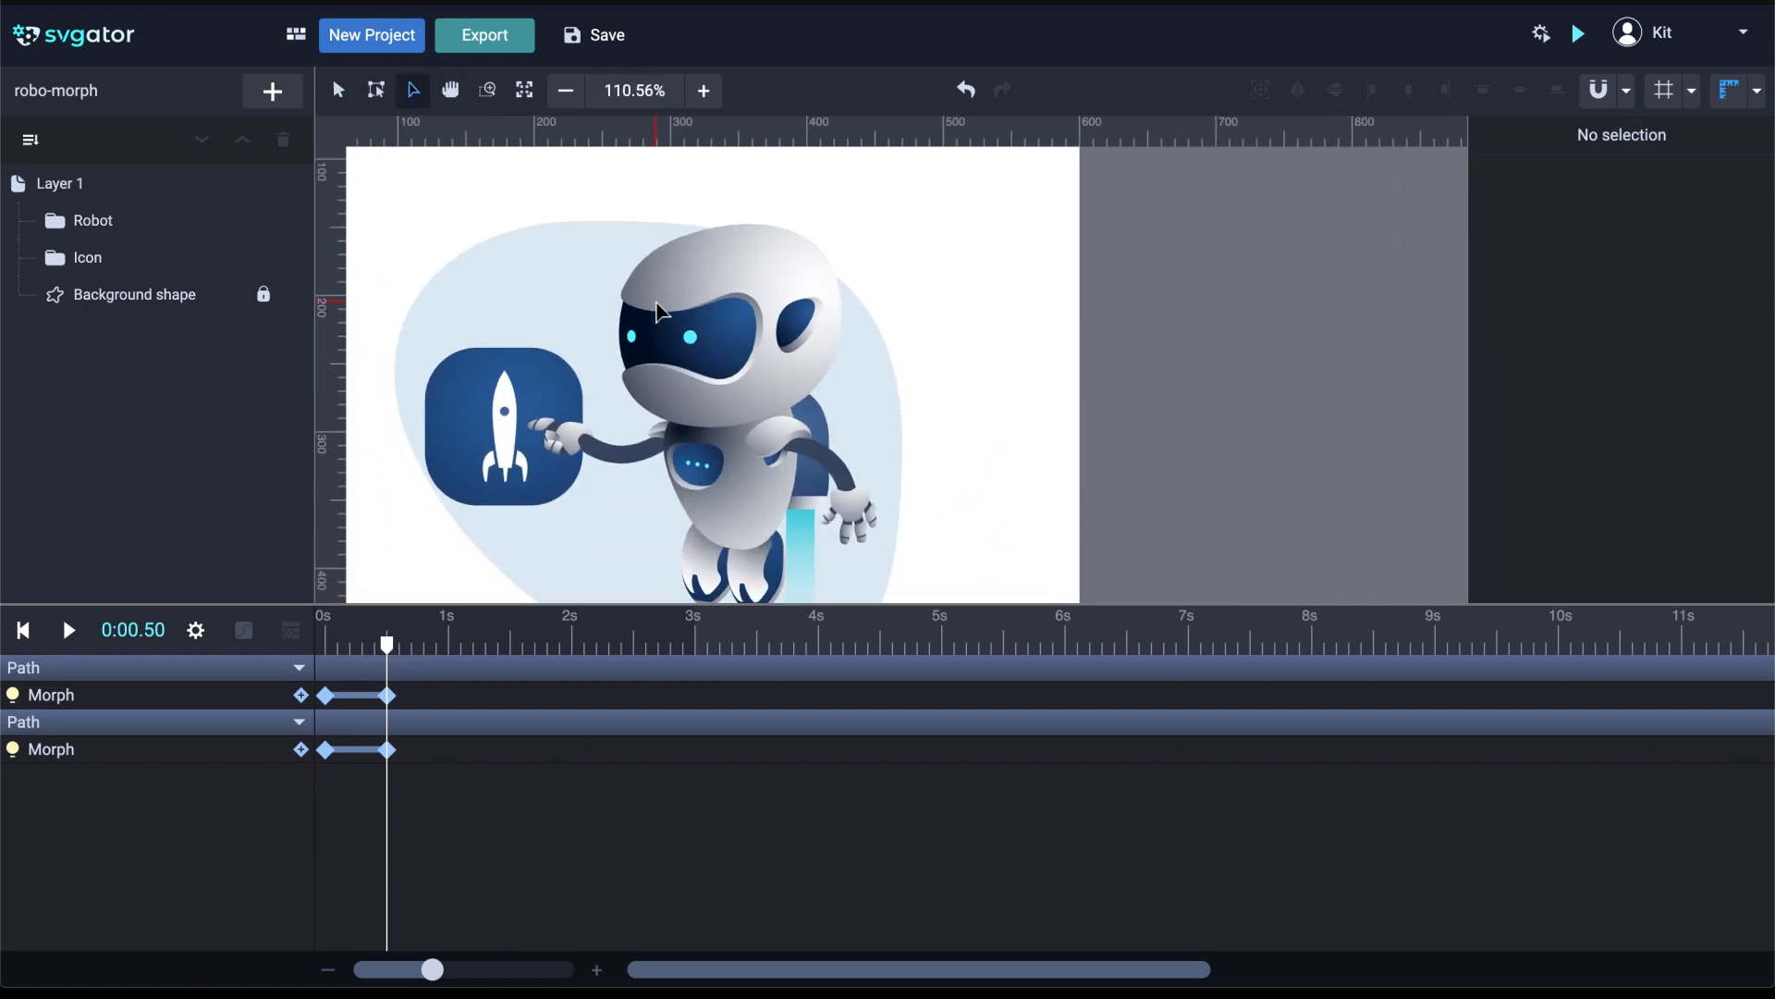
scroll(677, 306, "up", 2)
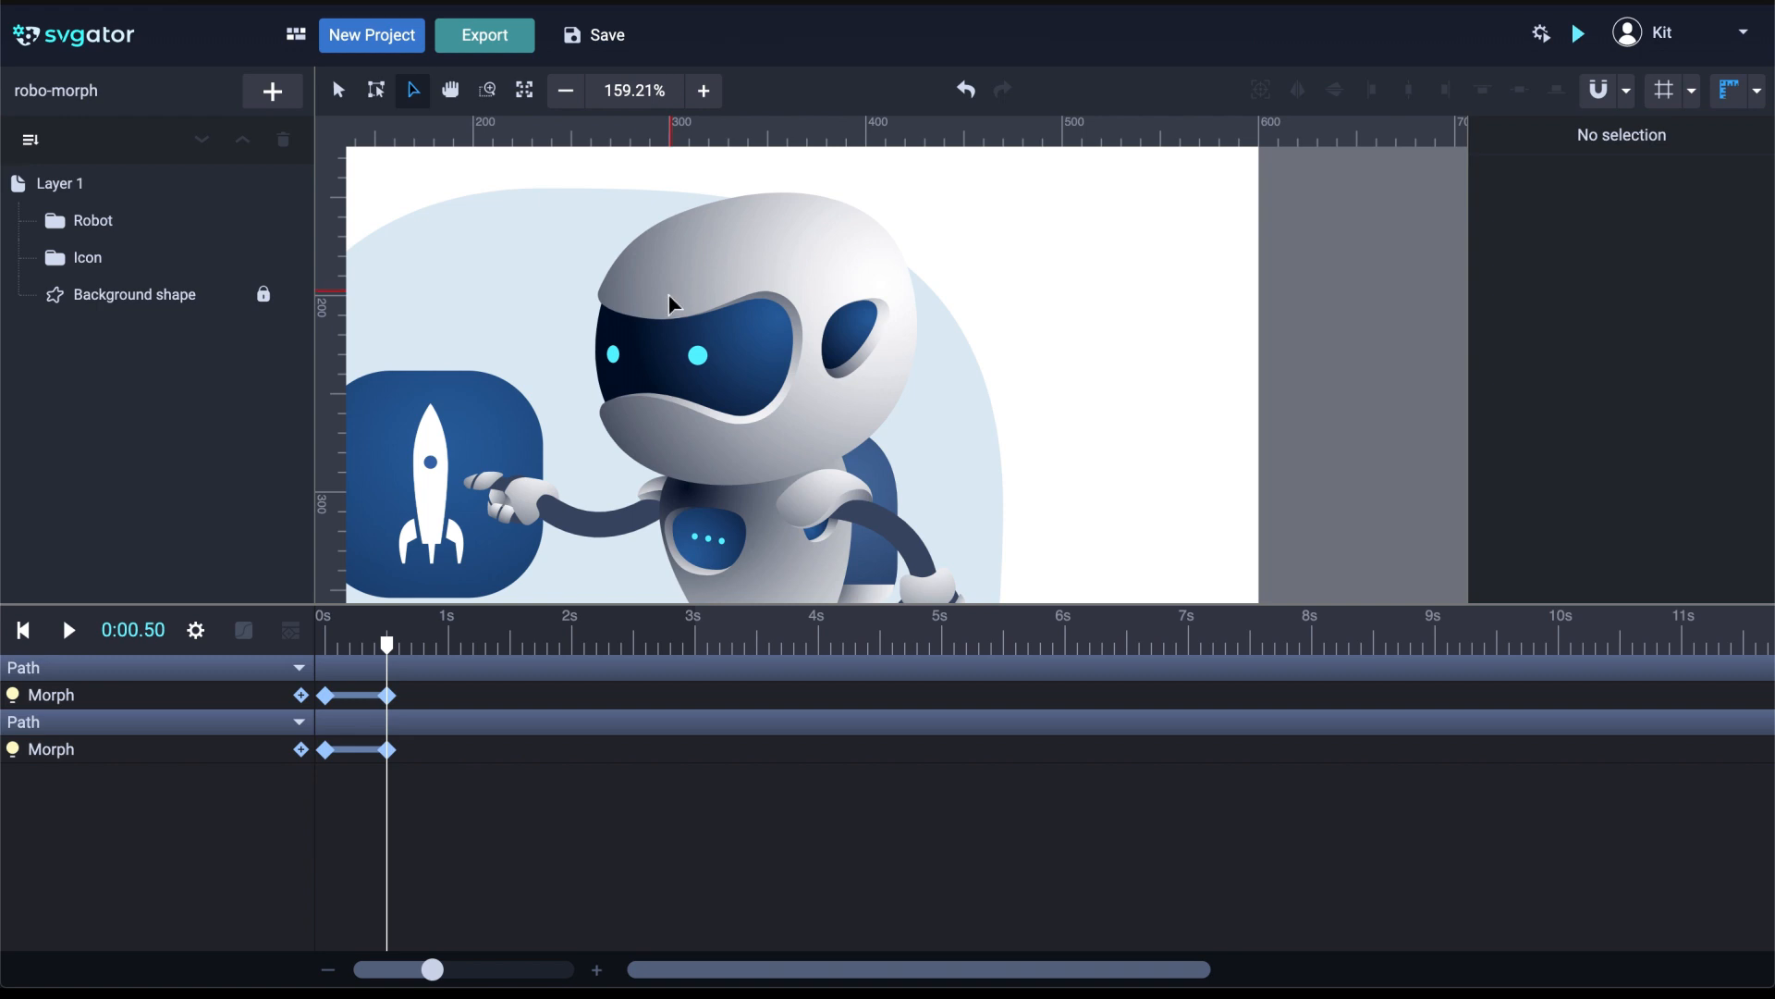
Add a Morph animator at 0 s to the Face path
left_click(667, 380)
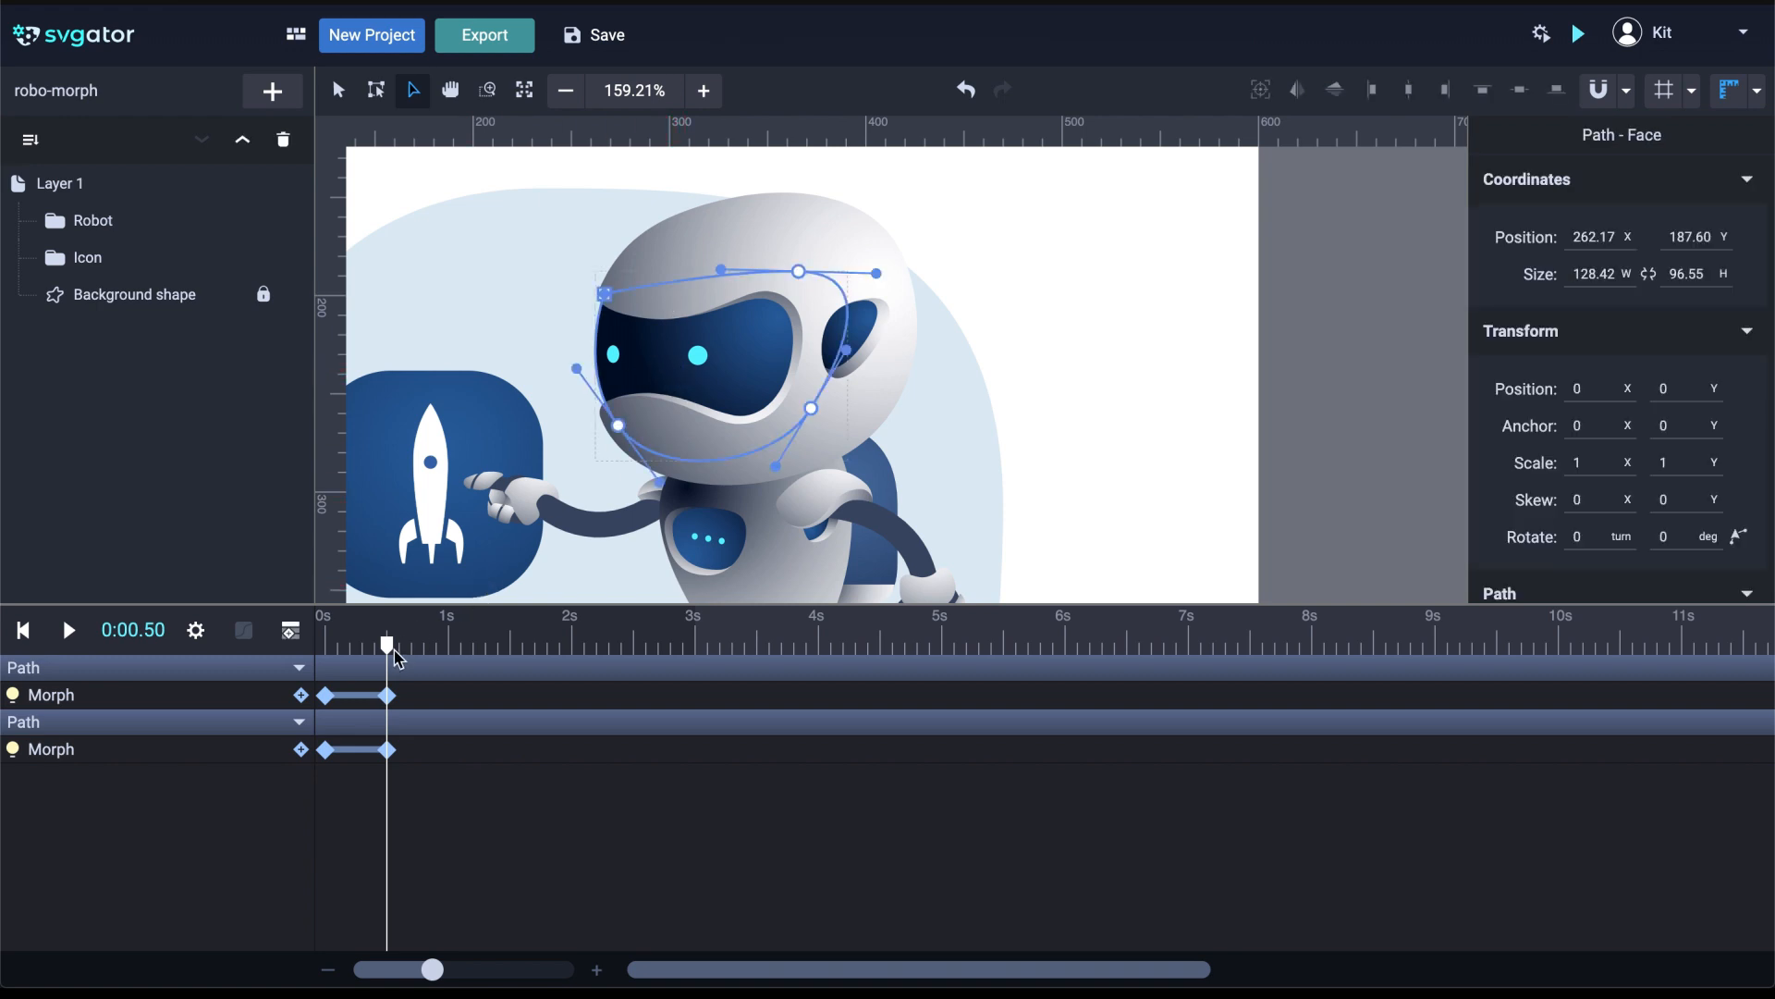
left_click_drag(389, 645, 323, 645)
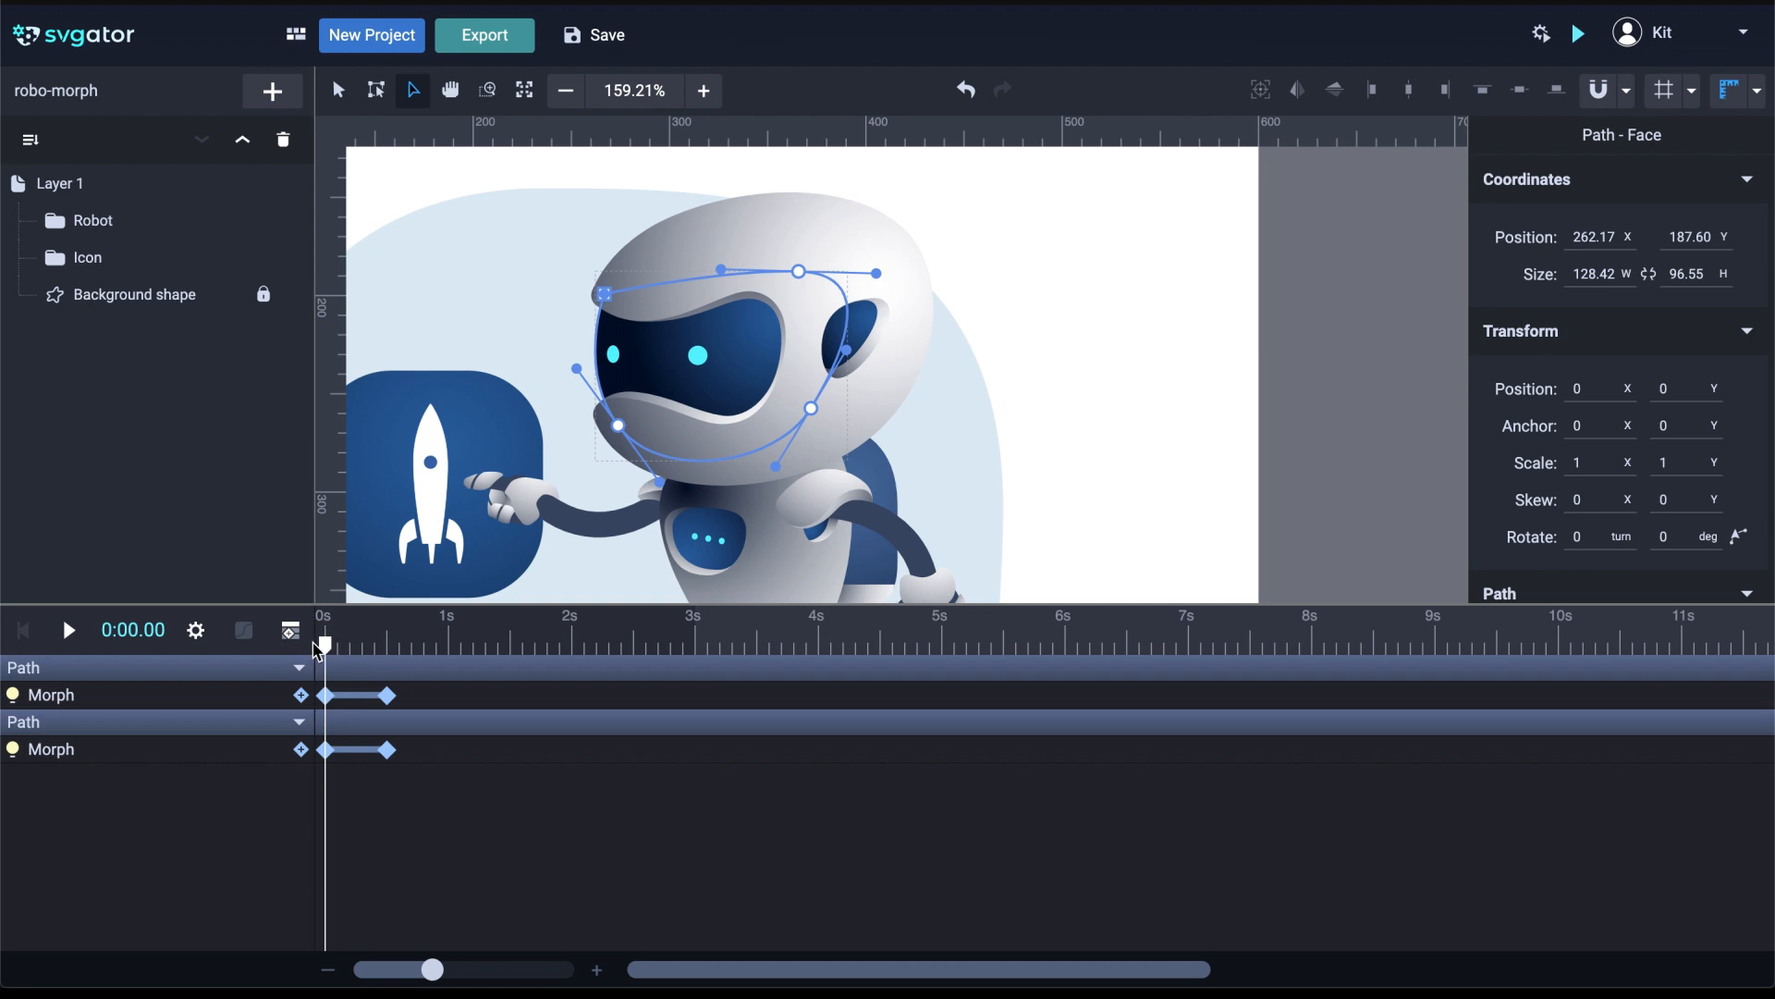
key("shift+m")
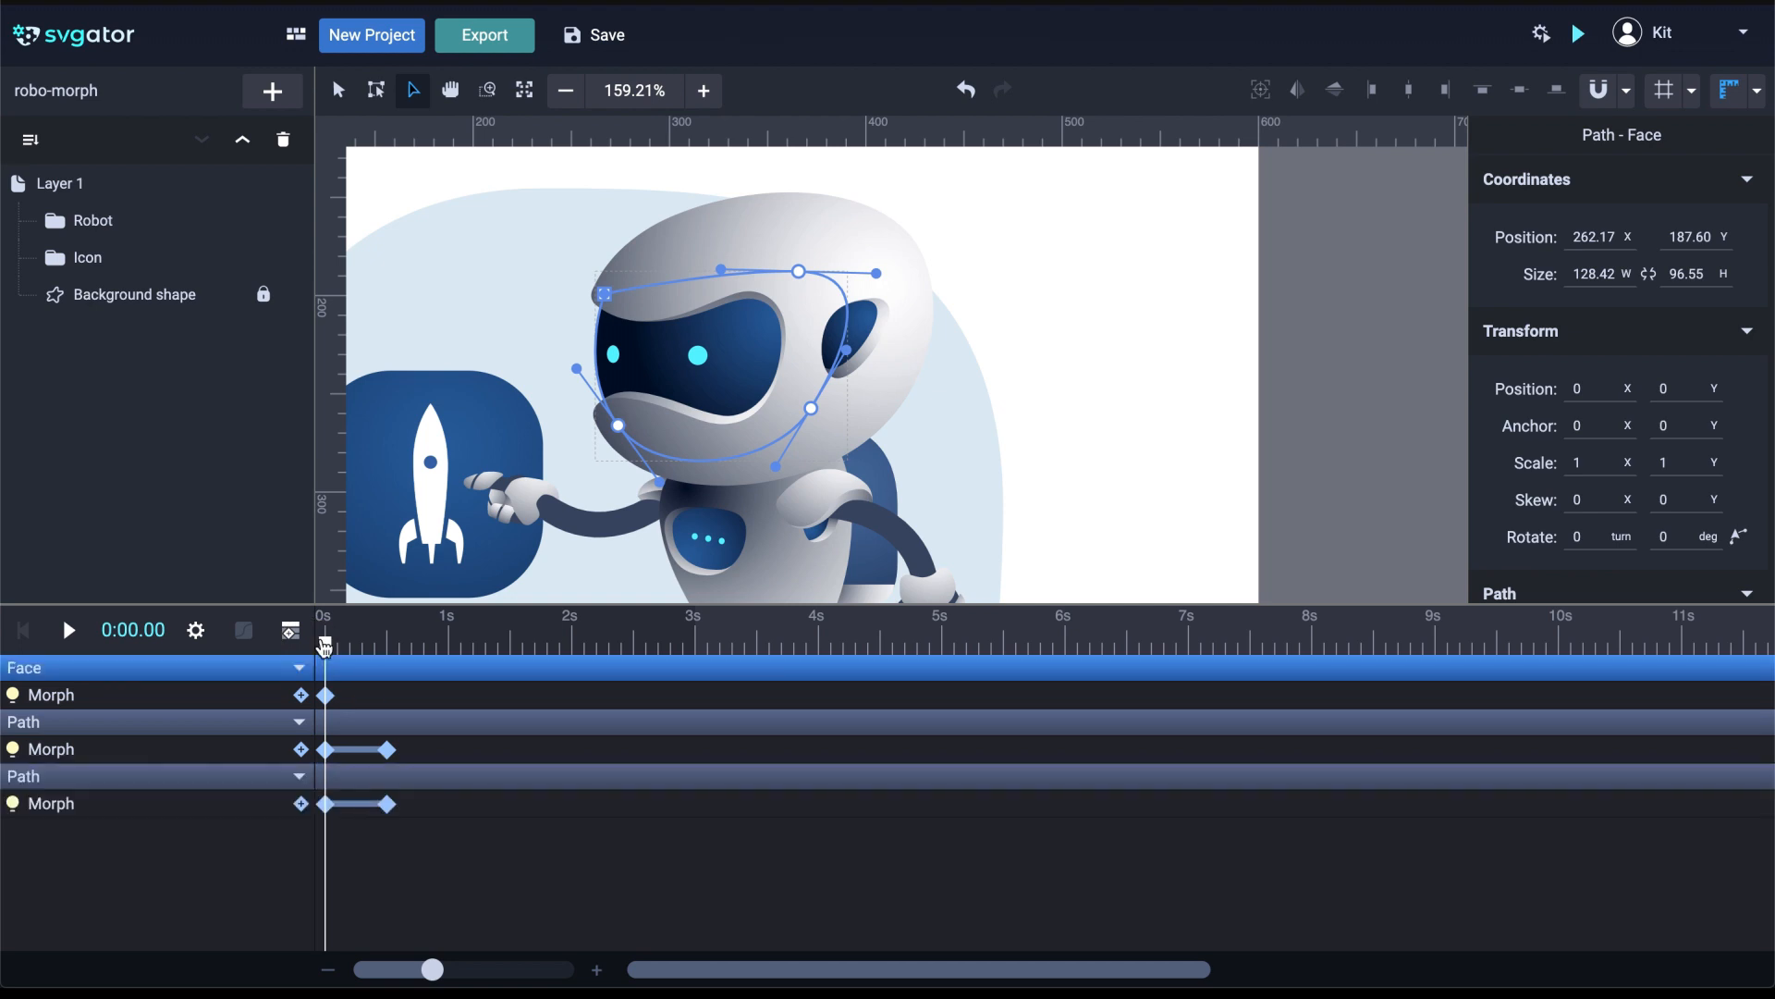
At 0.50 s, pull in the upper curve handle of the Face path's lower front node to align with the visor opening's front edge
left_click_drag(330, 653, 405, 652)
scroll(613, 360, "up", 5)
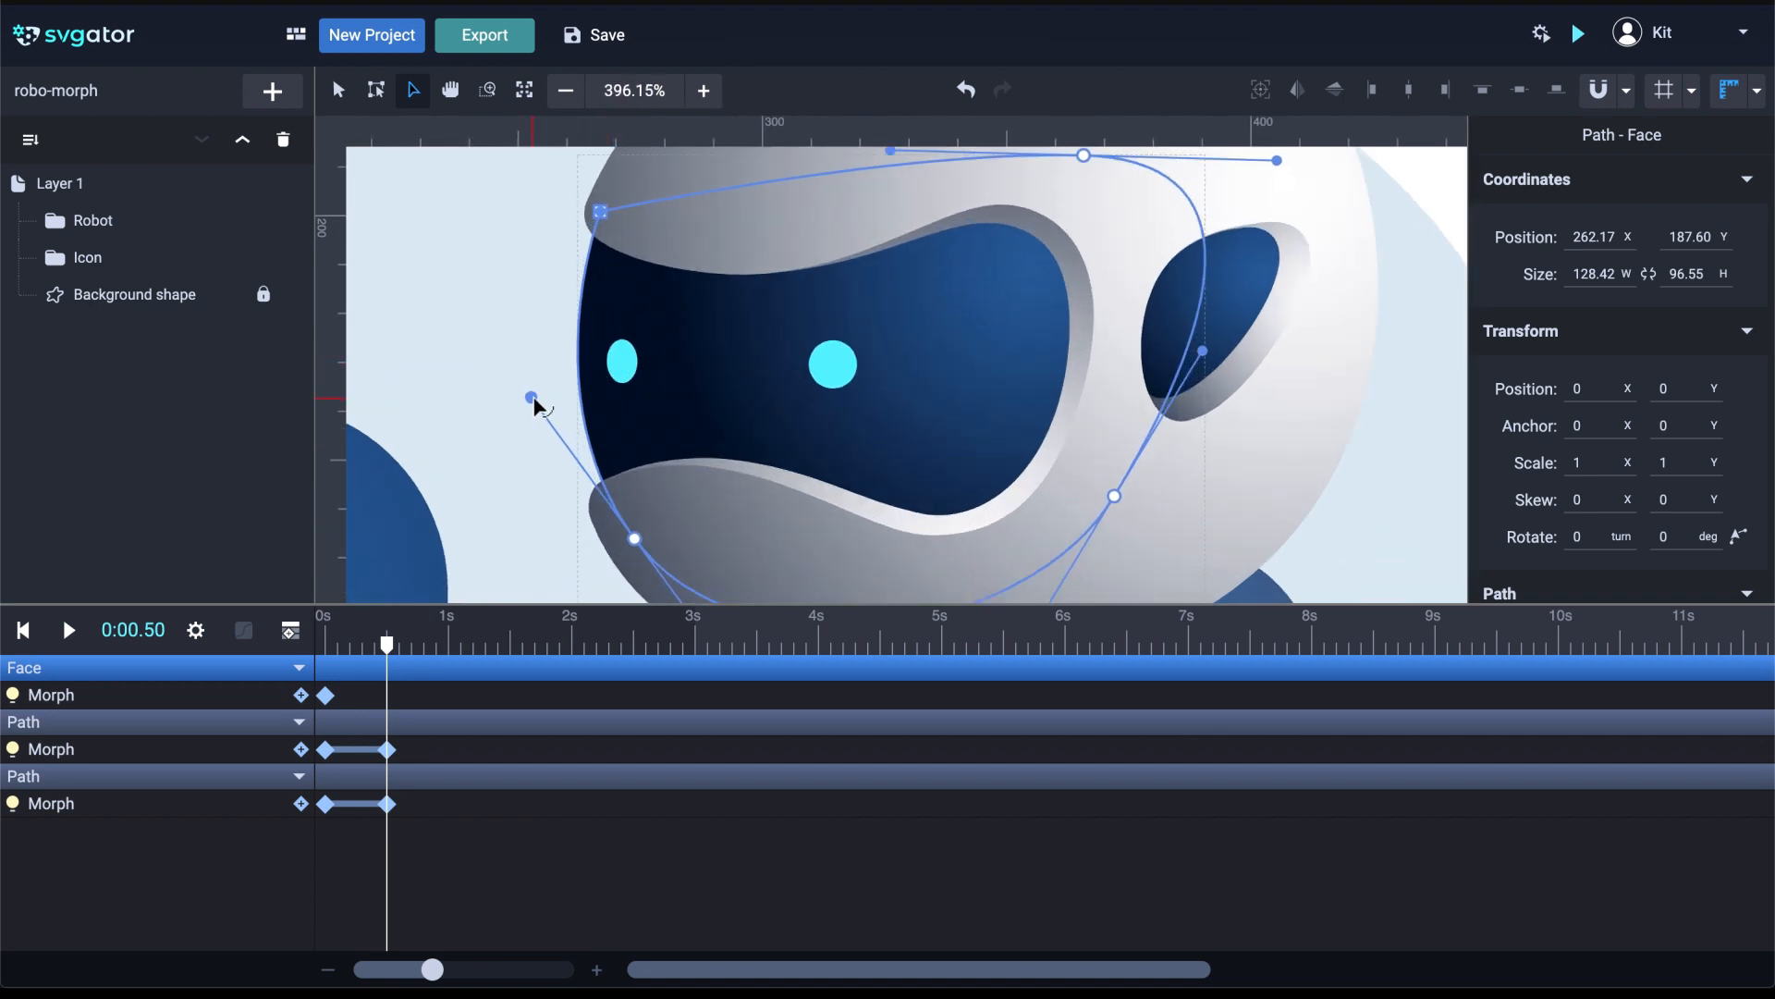
left_click_drag(536, 401, 562, 428)
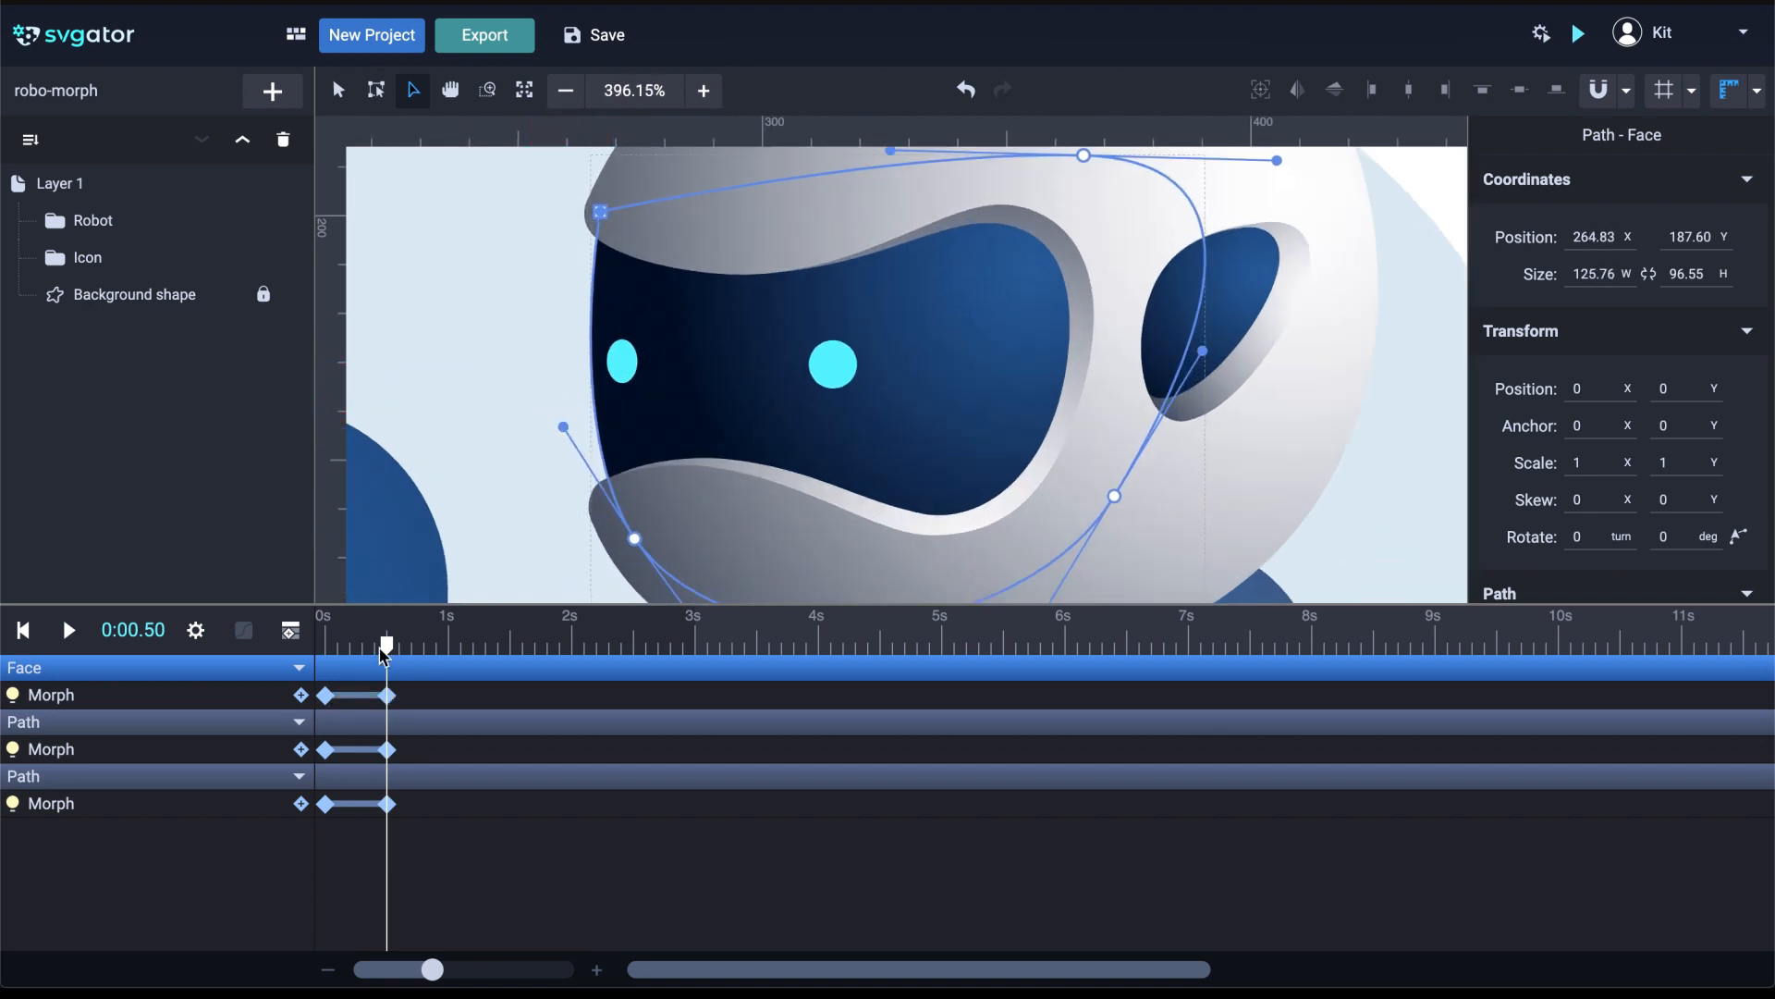
mouse_move(386, 646)
left_mouse_down()
mouse_move(296, 653)
mouse_move(398, 659)
left_mouse_up()
scroll(606, 326, "down", 5)
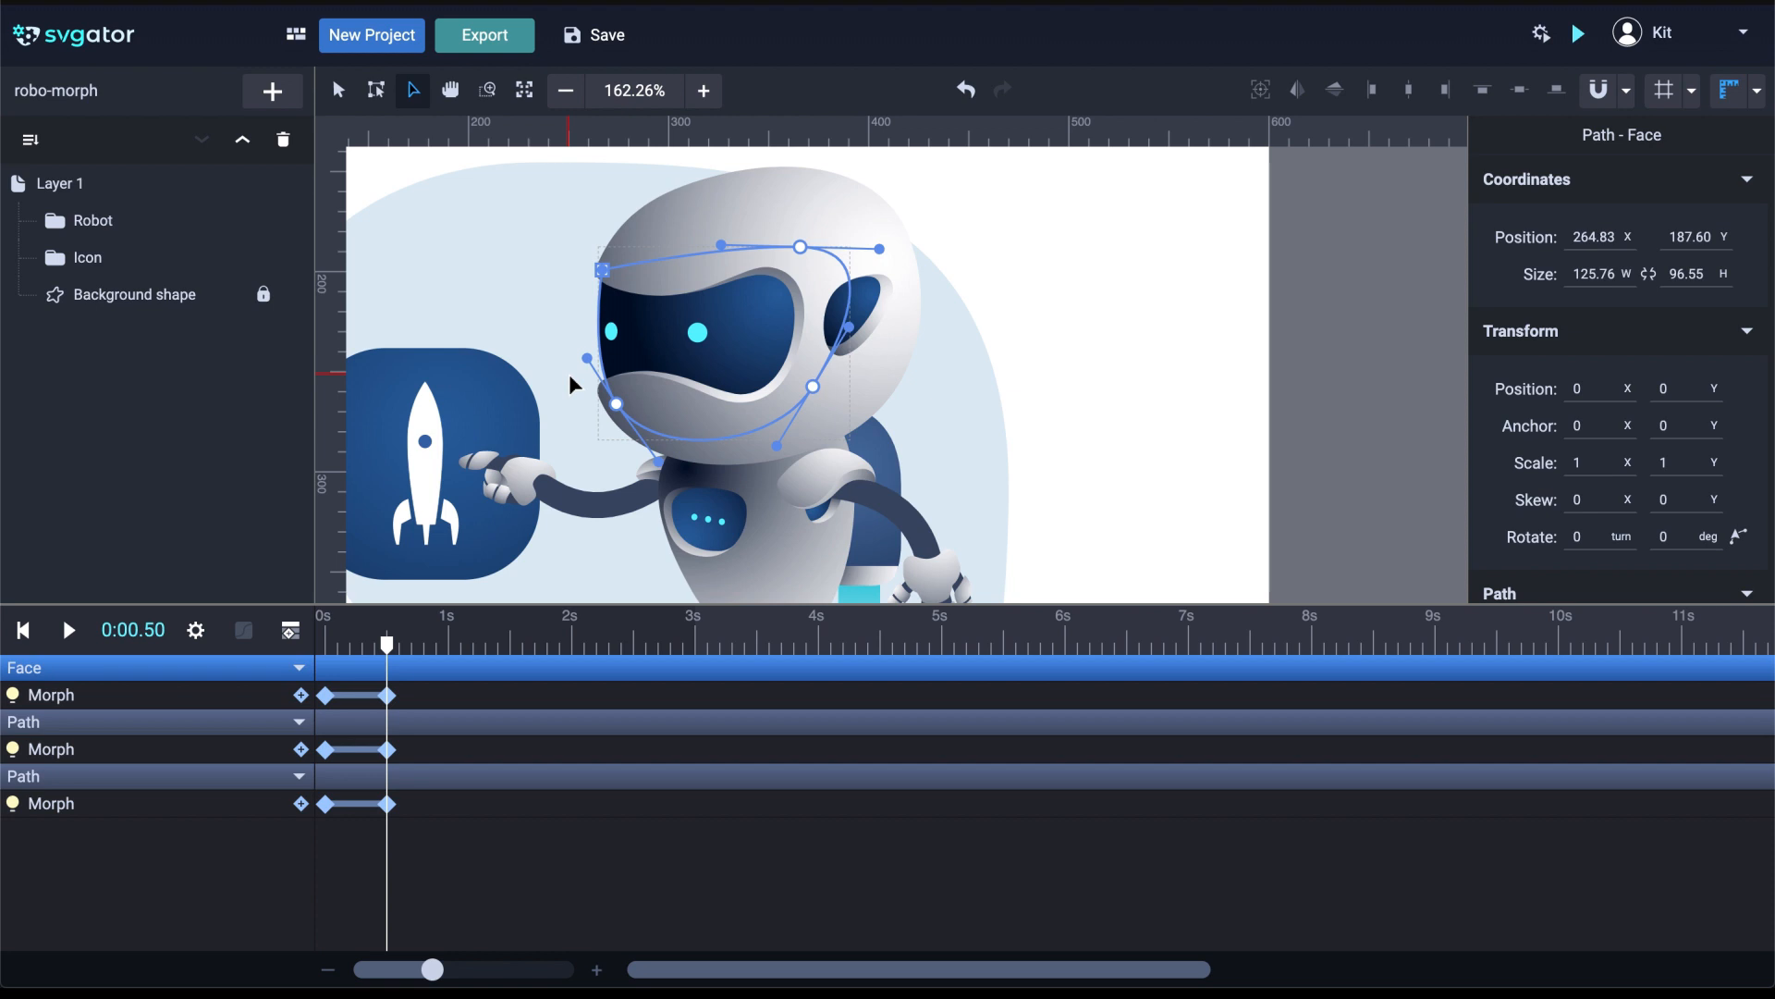
Select the Eyes group inside the robot's Head group and center its transform origin
left_click(61, 231)
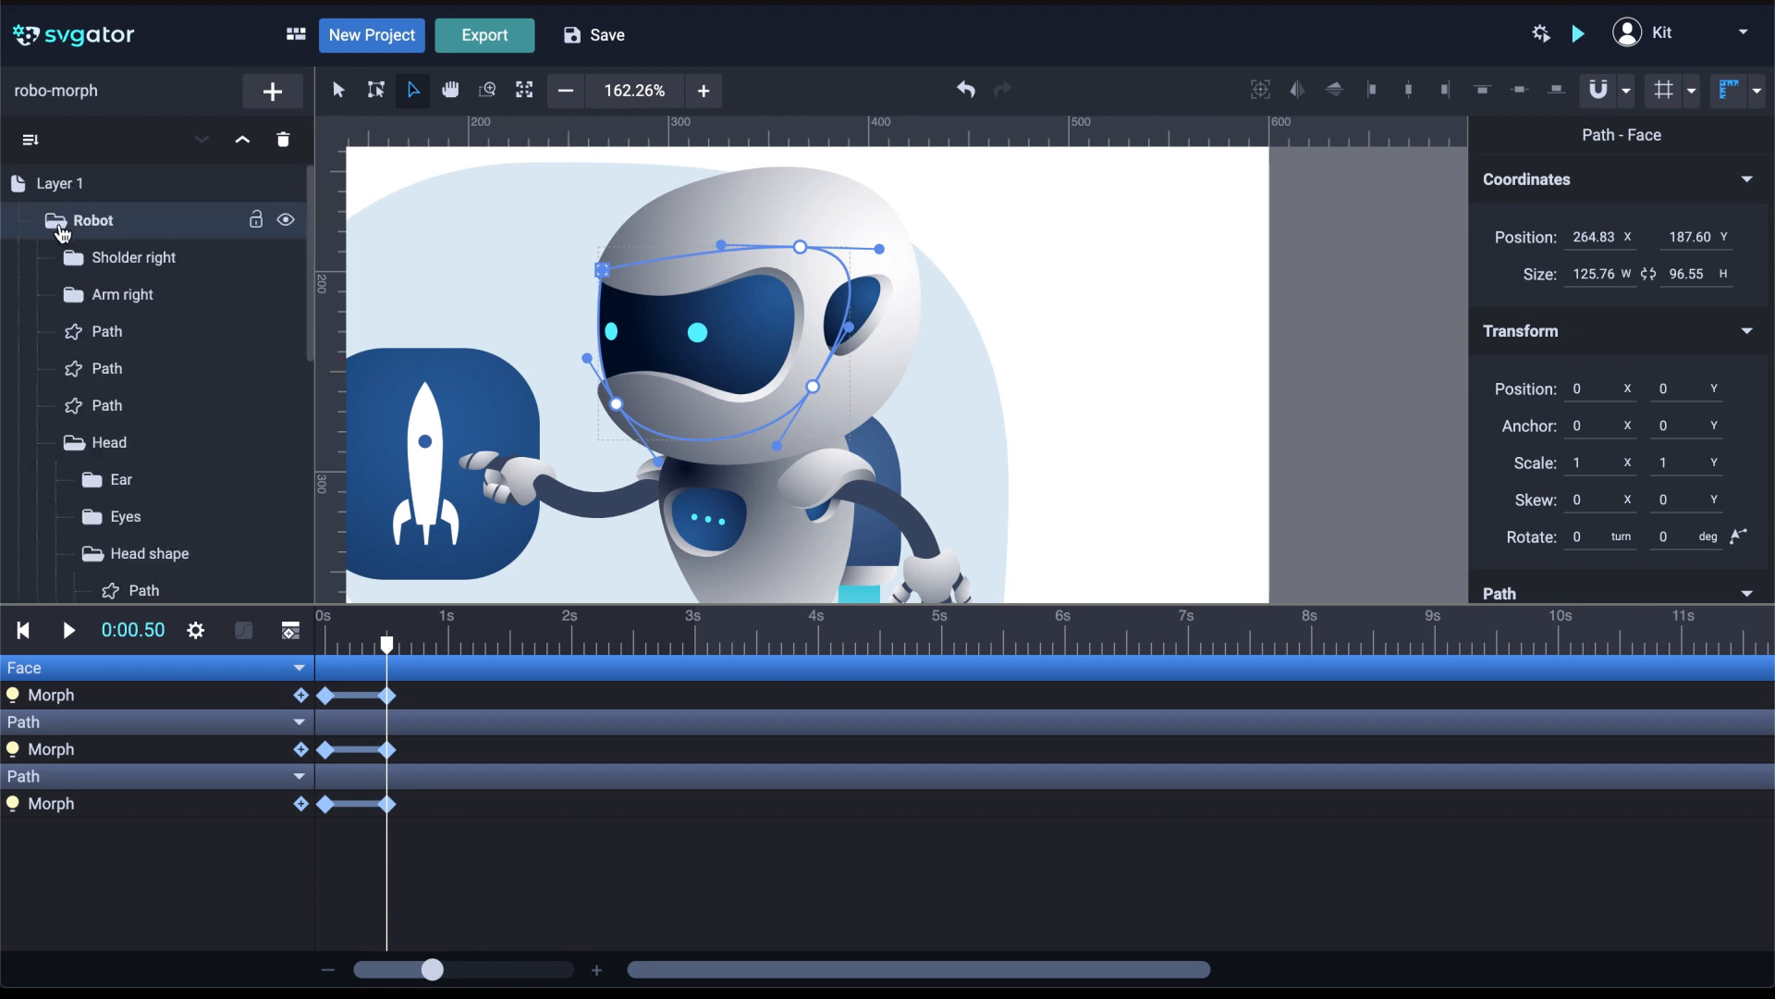
scroll(220, 357, "down", 2)
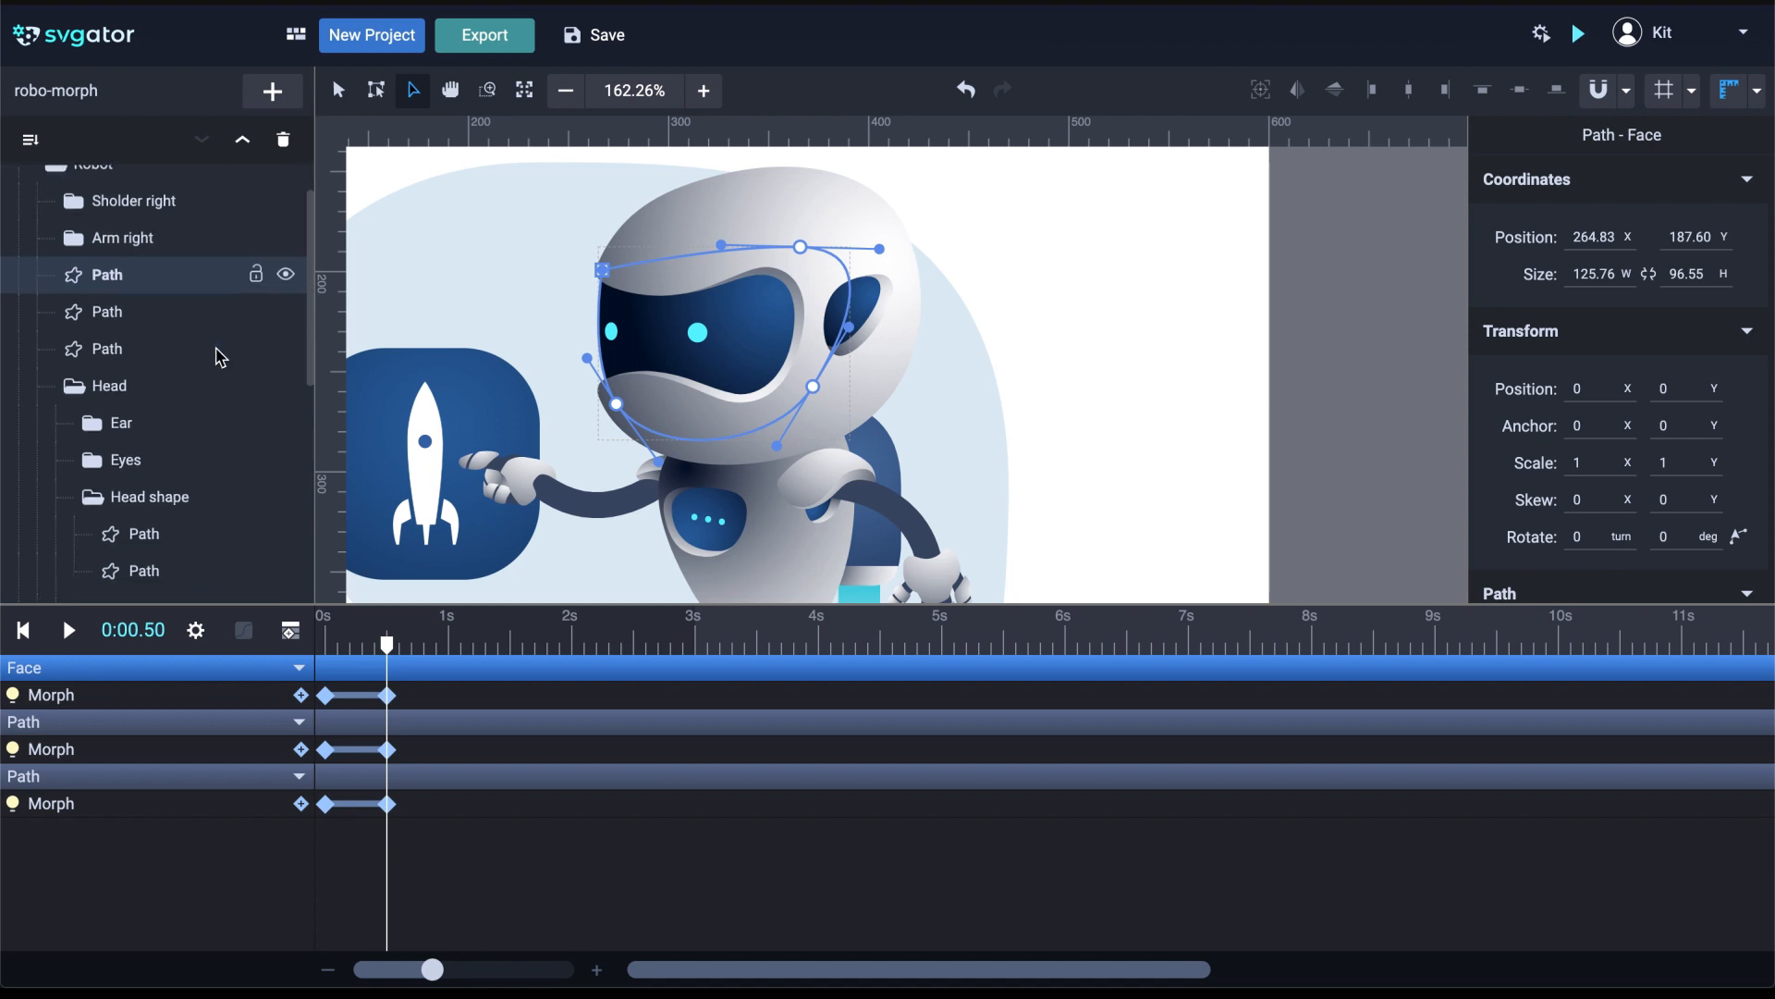
scroll(220, 357, "down", 10)
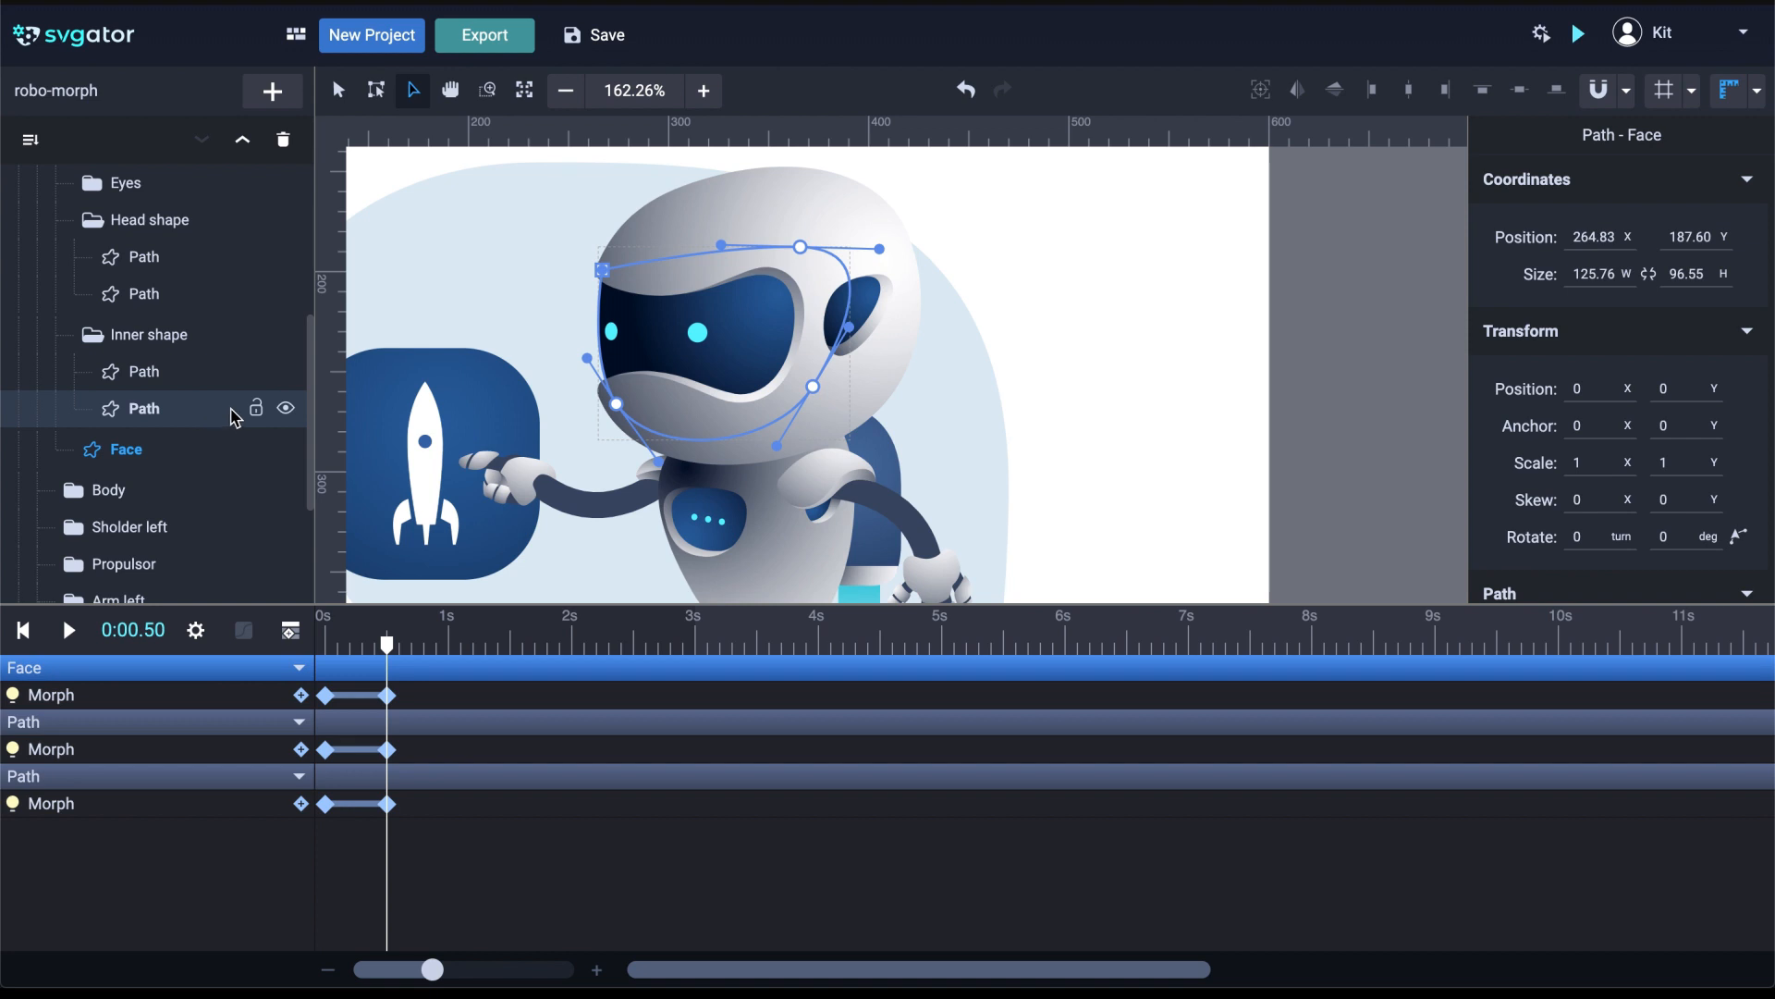
left_click(616, 344)
left_click(342, 96)
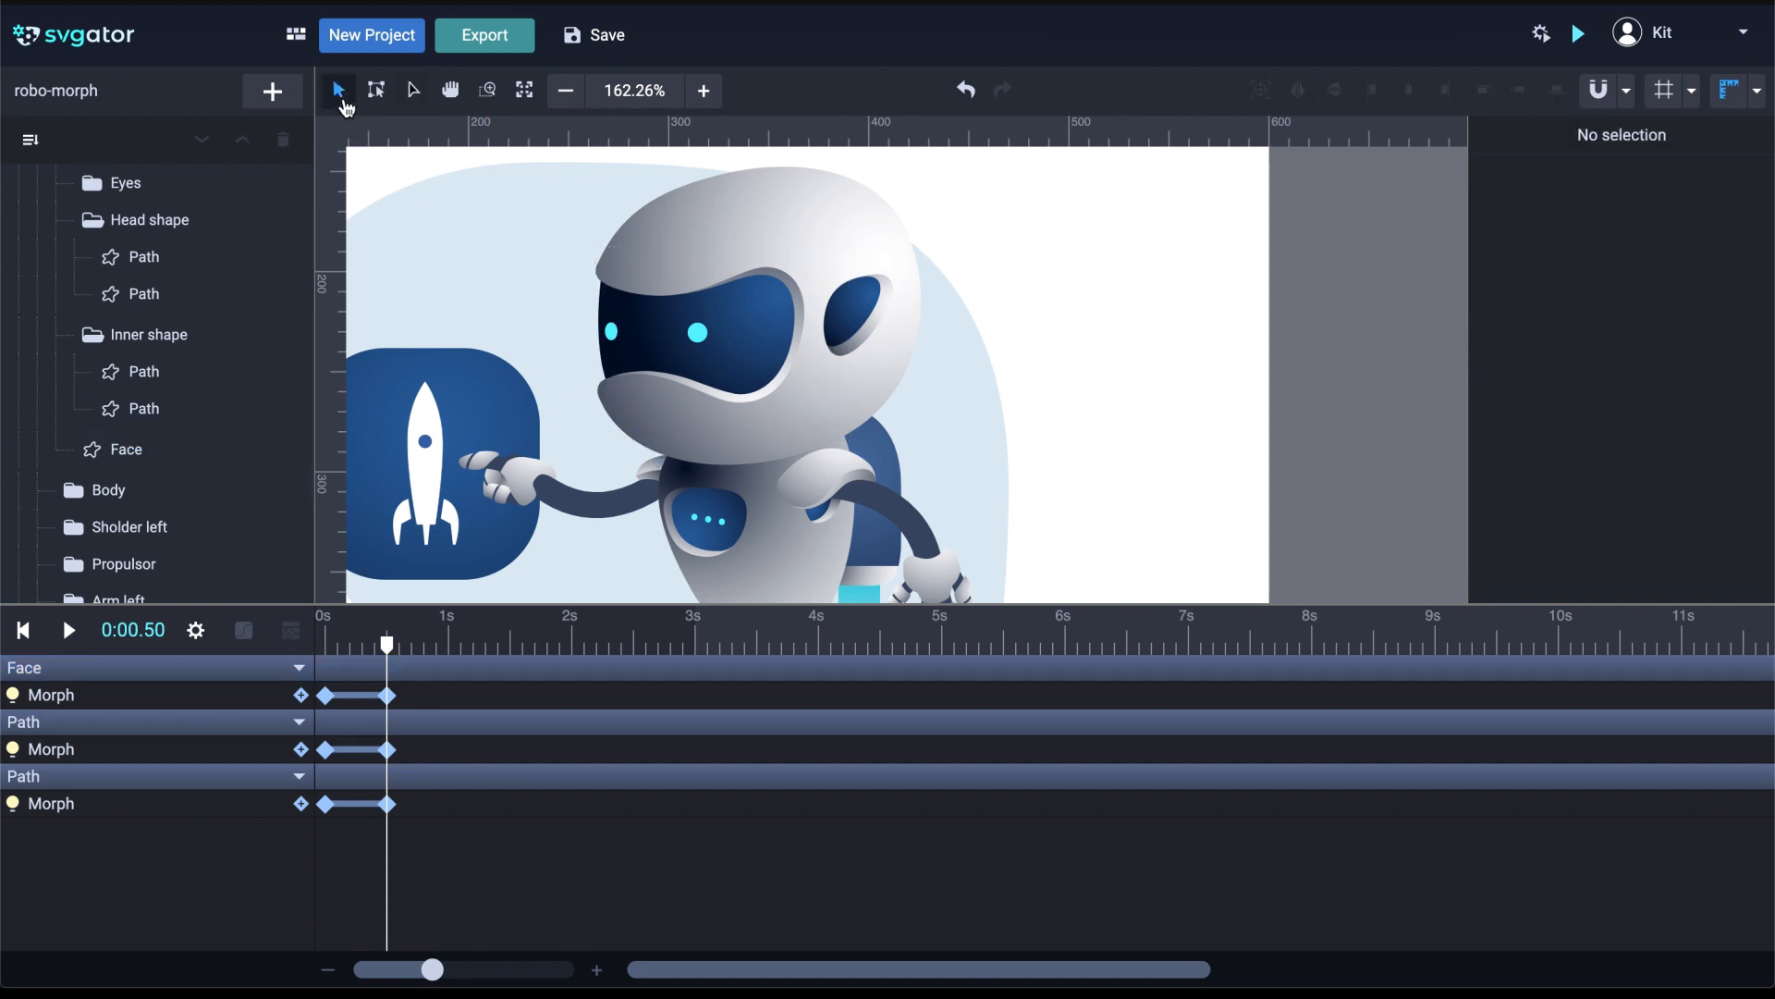
left_click(611, 331)
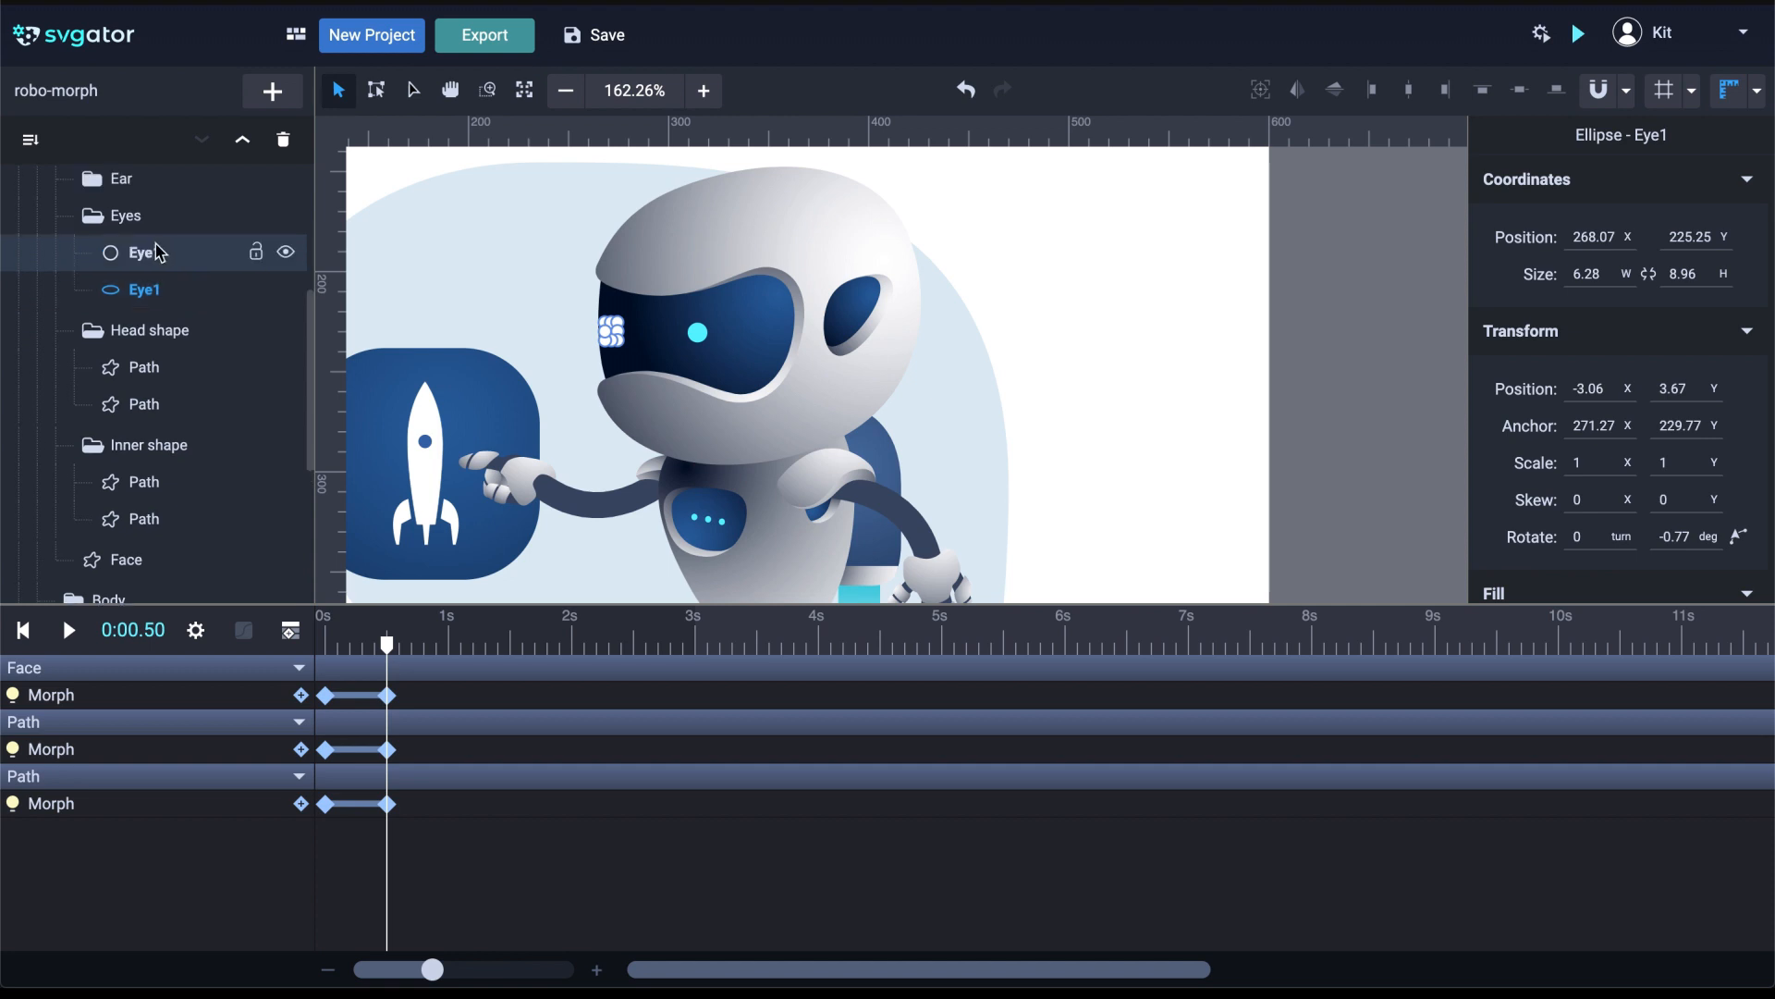
left_click(170, 227)
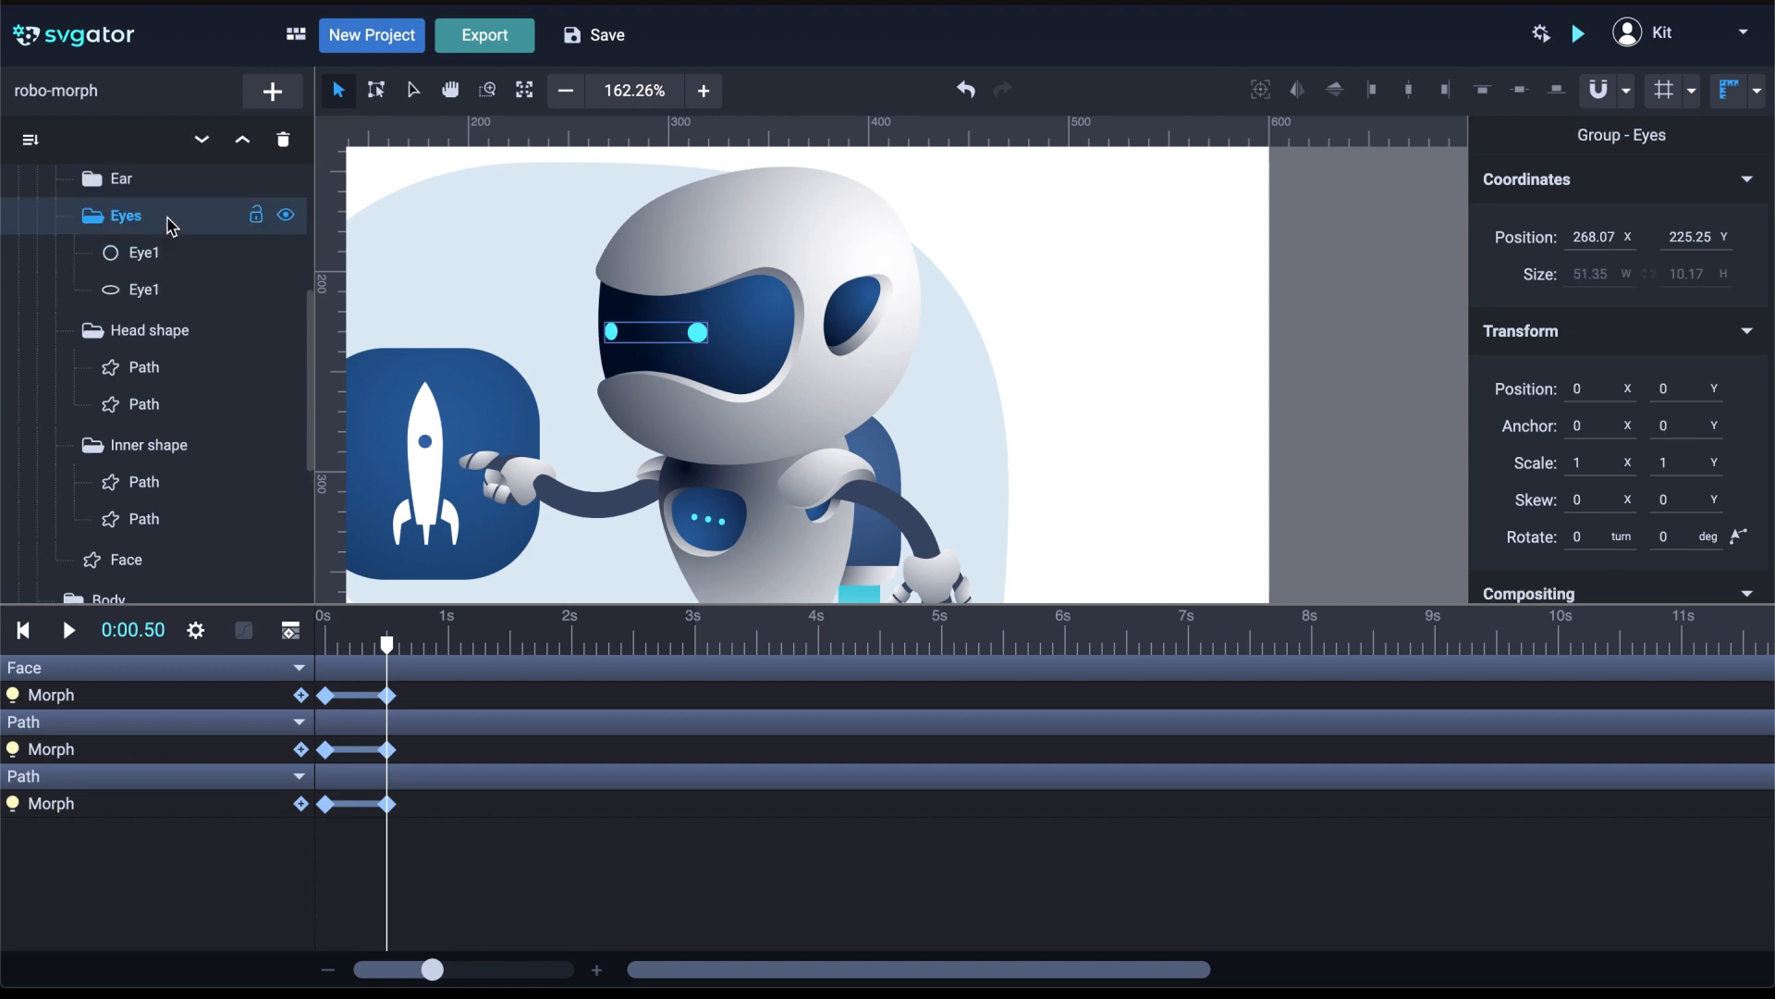
left_click(377, 92)
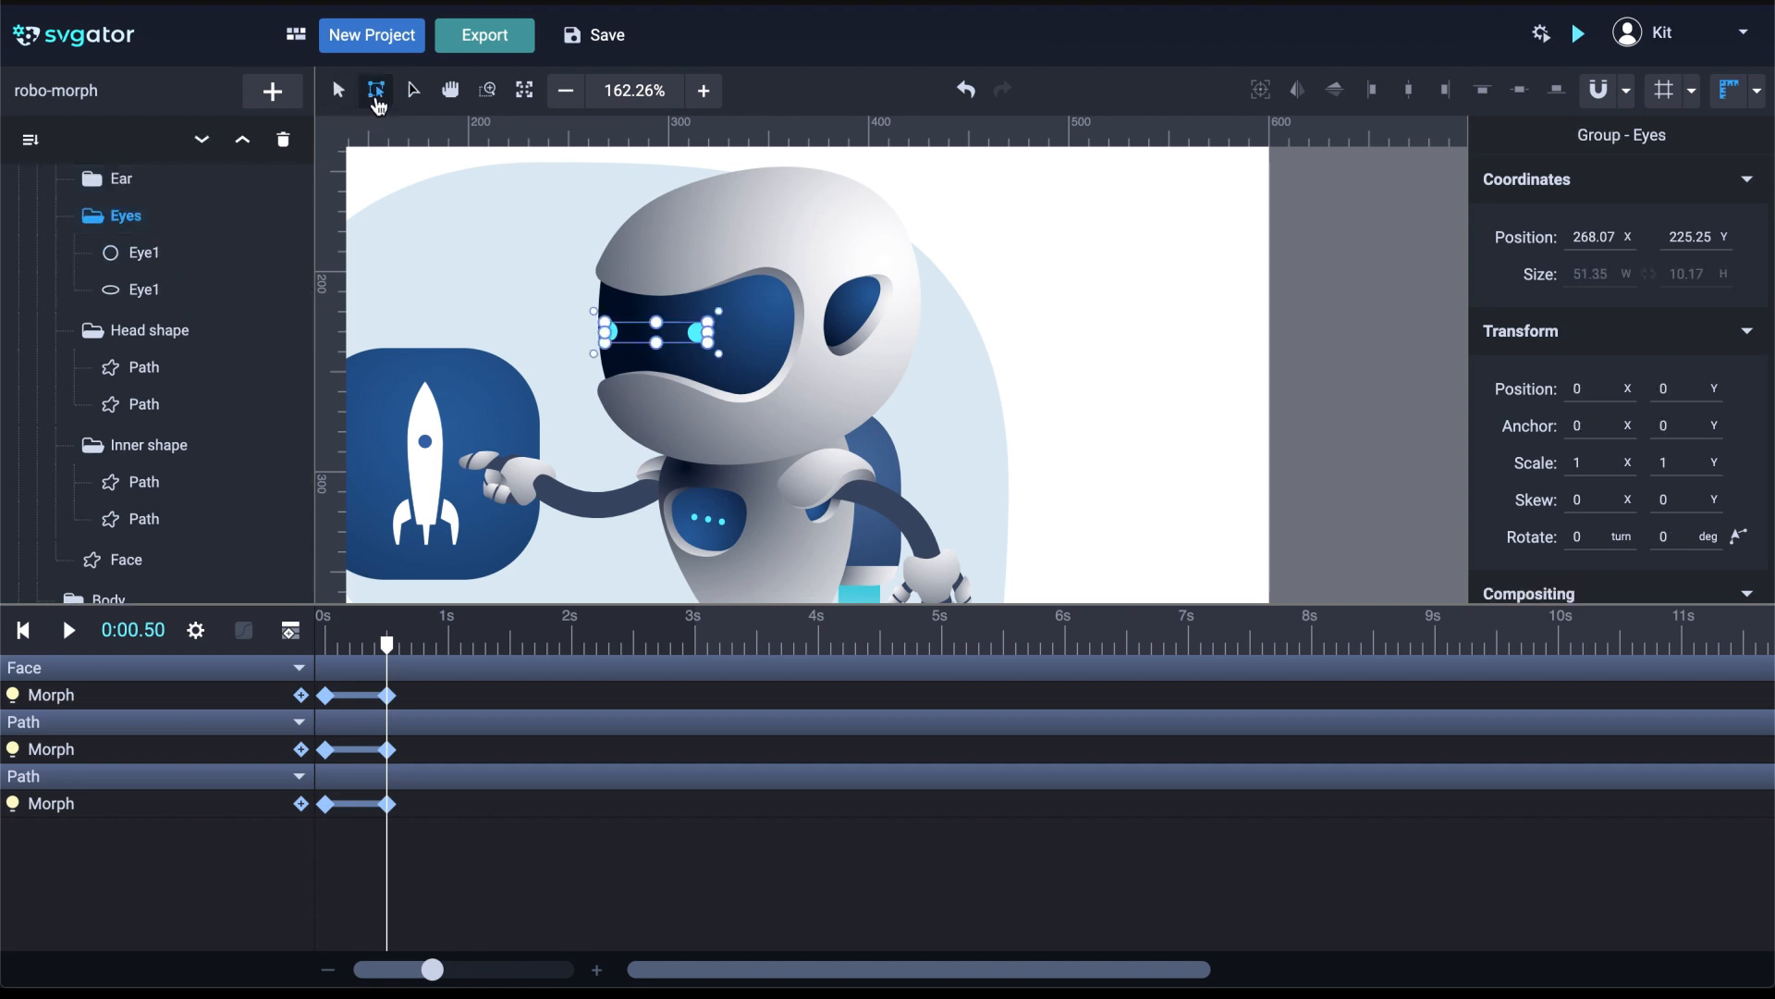
left_click(1264, 94)
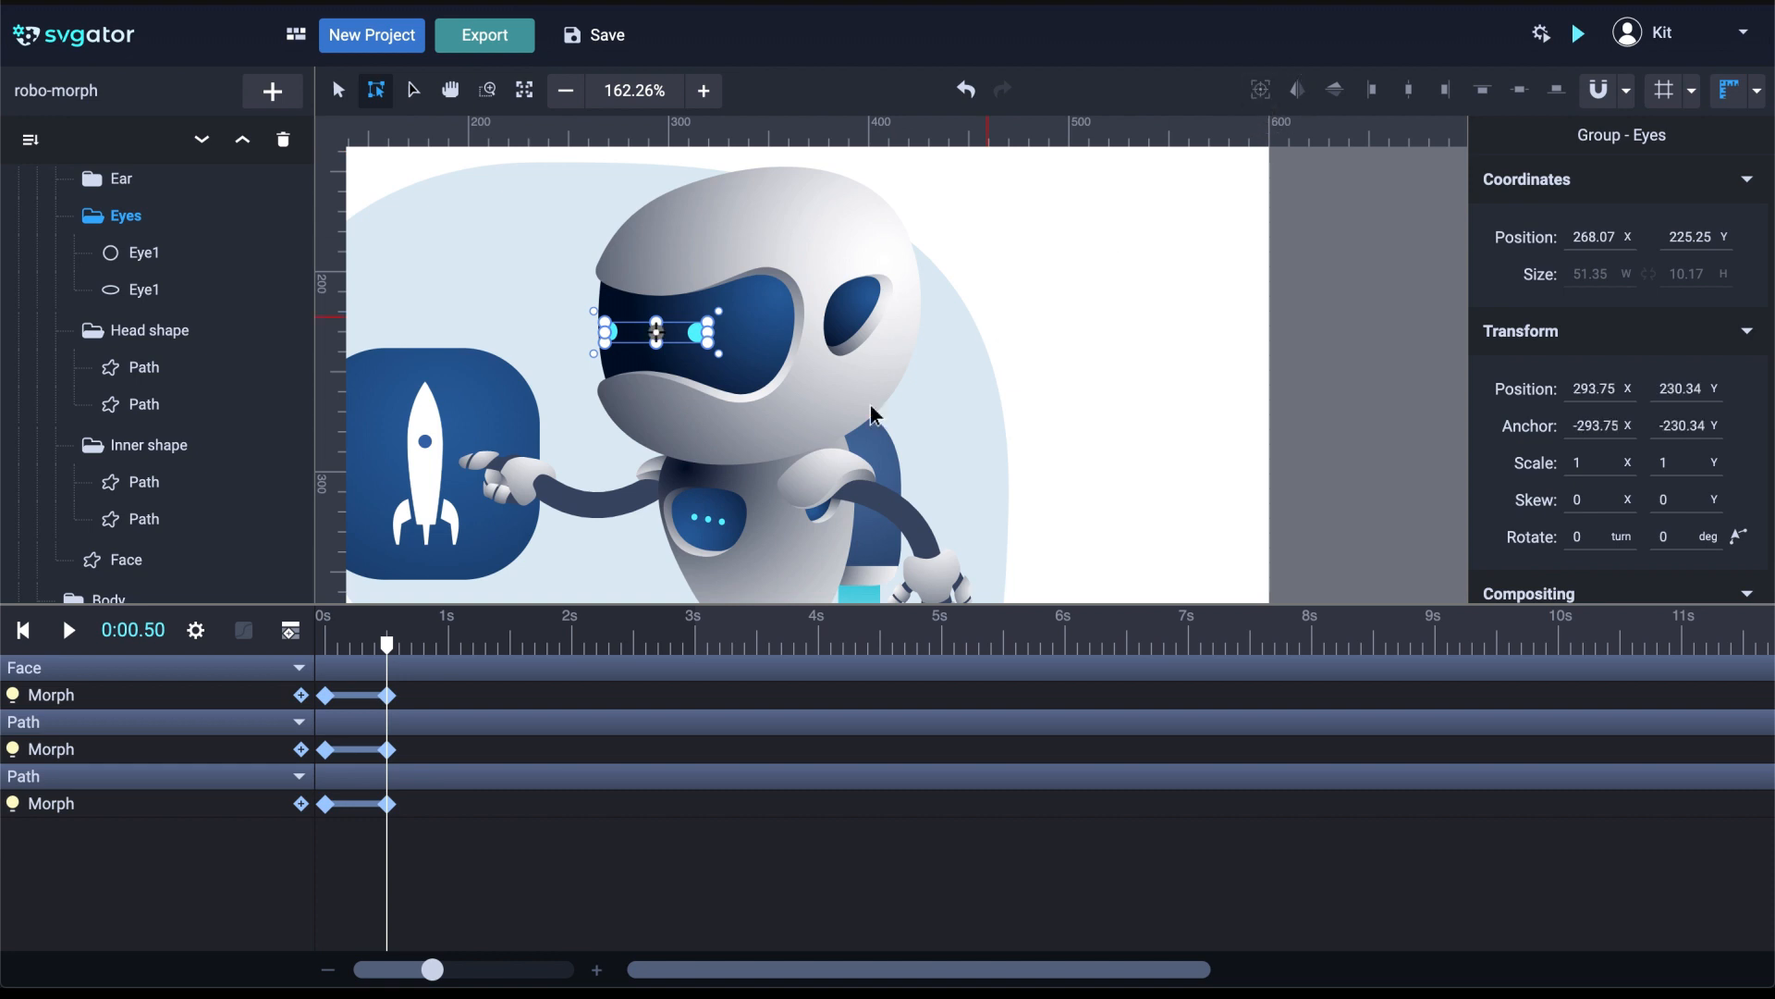
Animate the Eyes group's position from 0 s, shifting it about 10 px toward the ear at 0.50 s
left_click(332, 653)
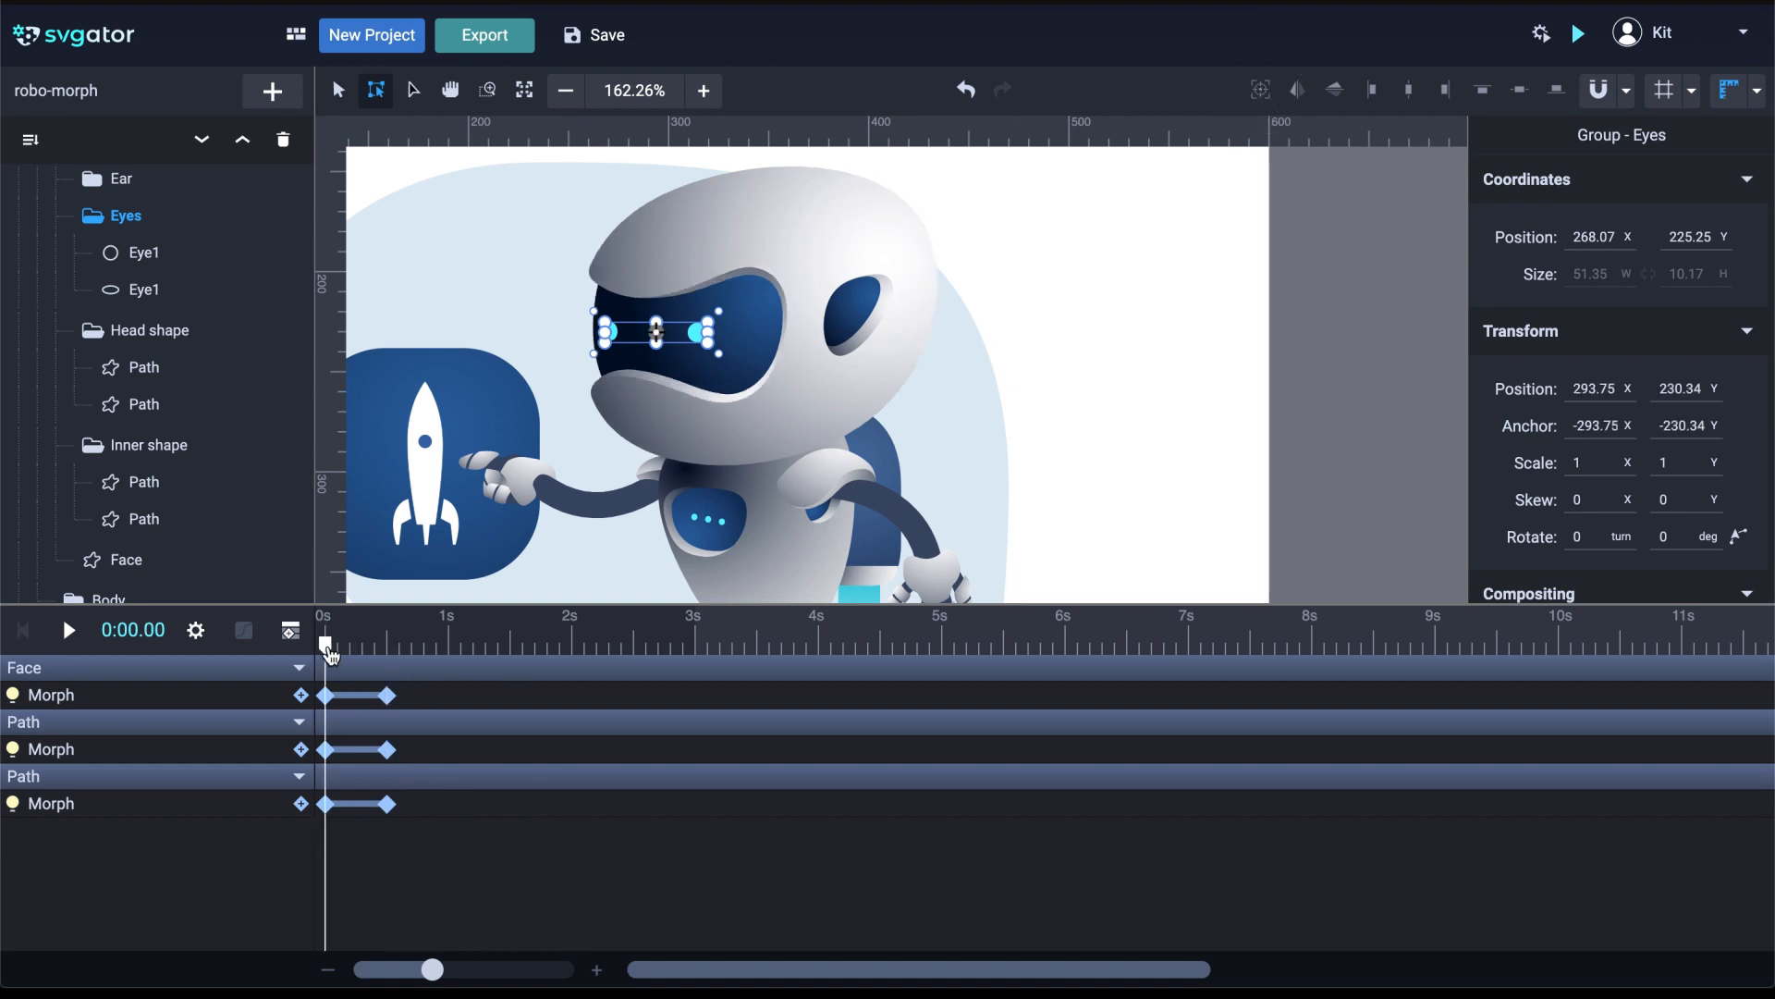
key("shift+p")
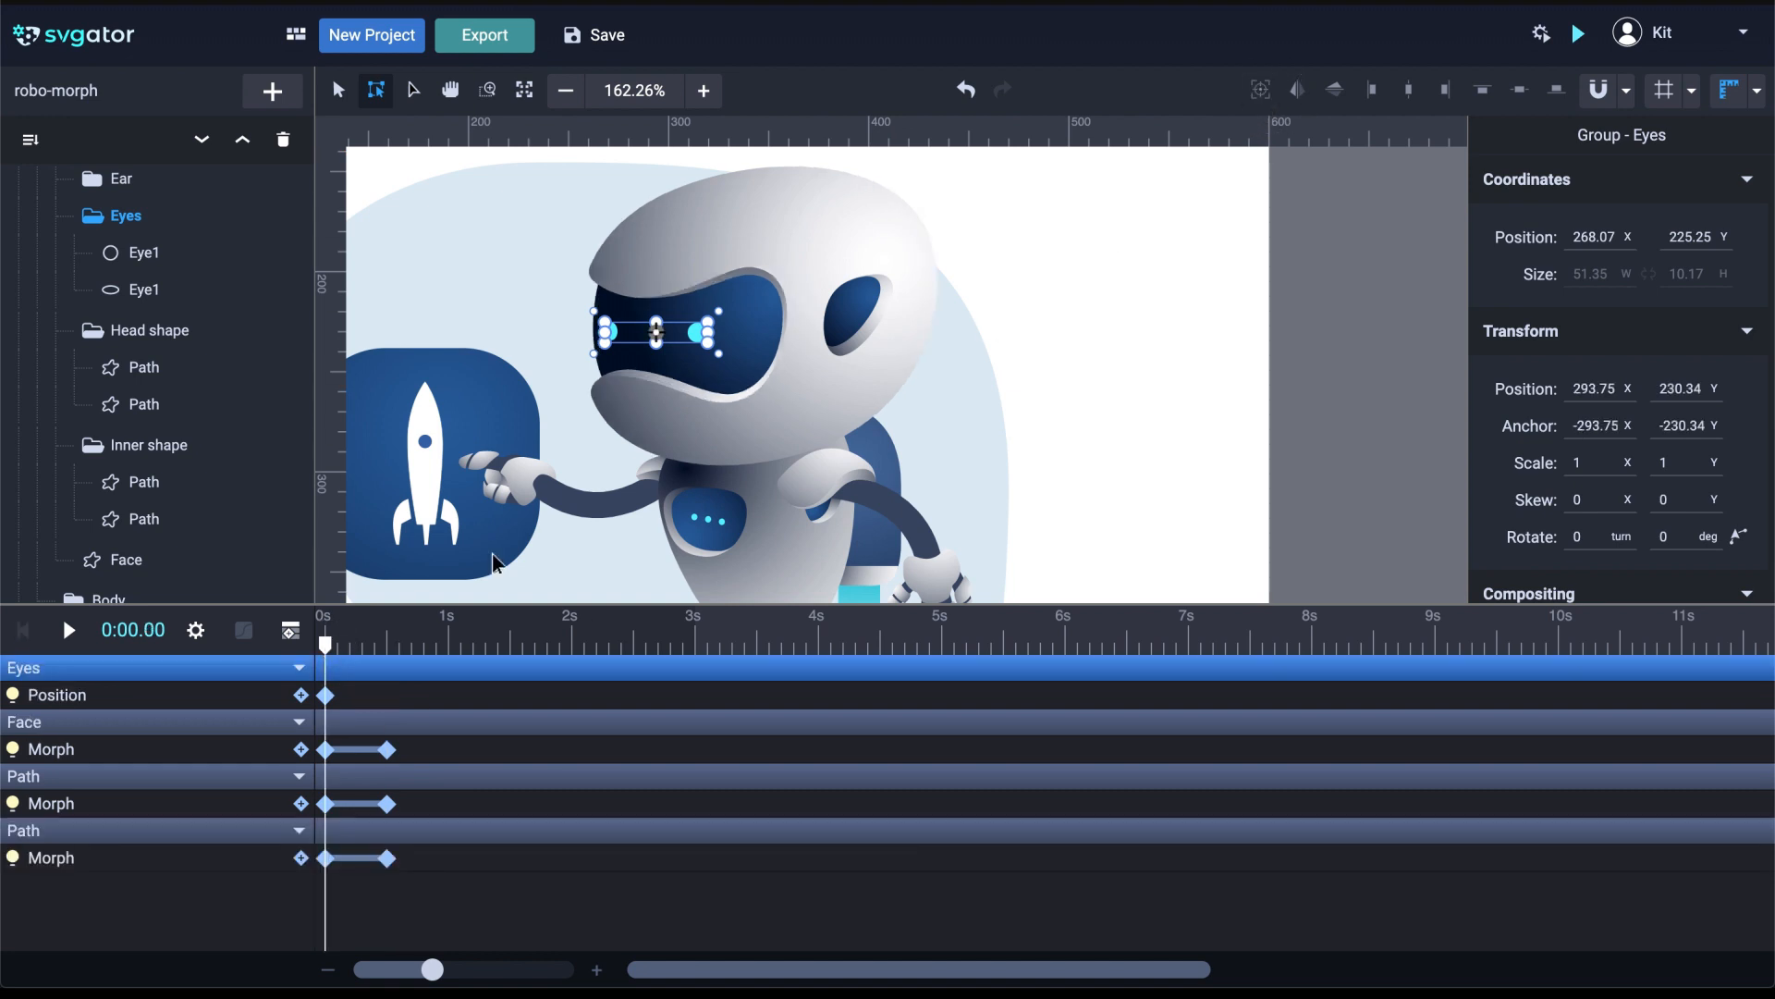
scroll(665, 366, "up", 3)
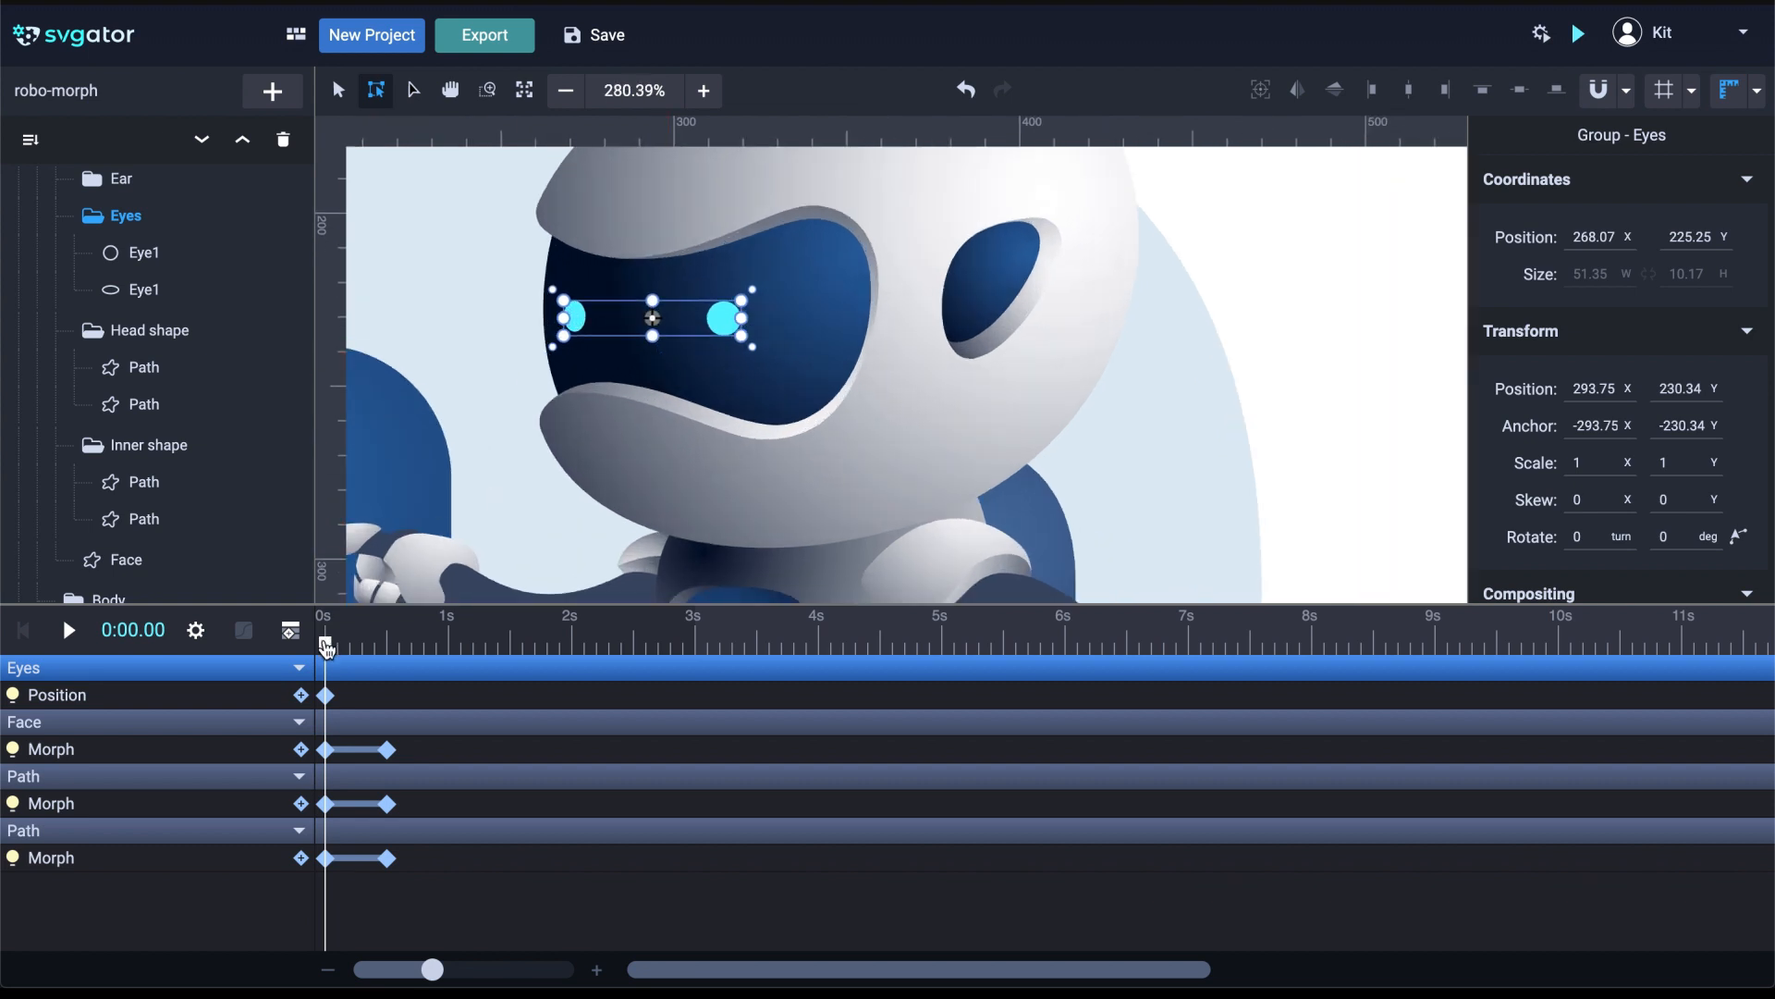
left_click_drag(326, 647, 387, 648)
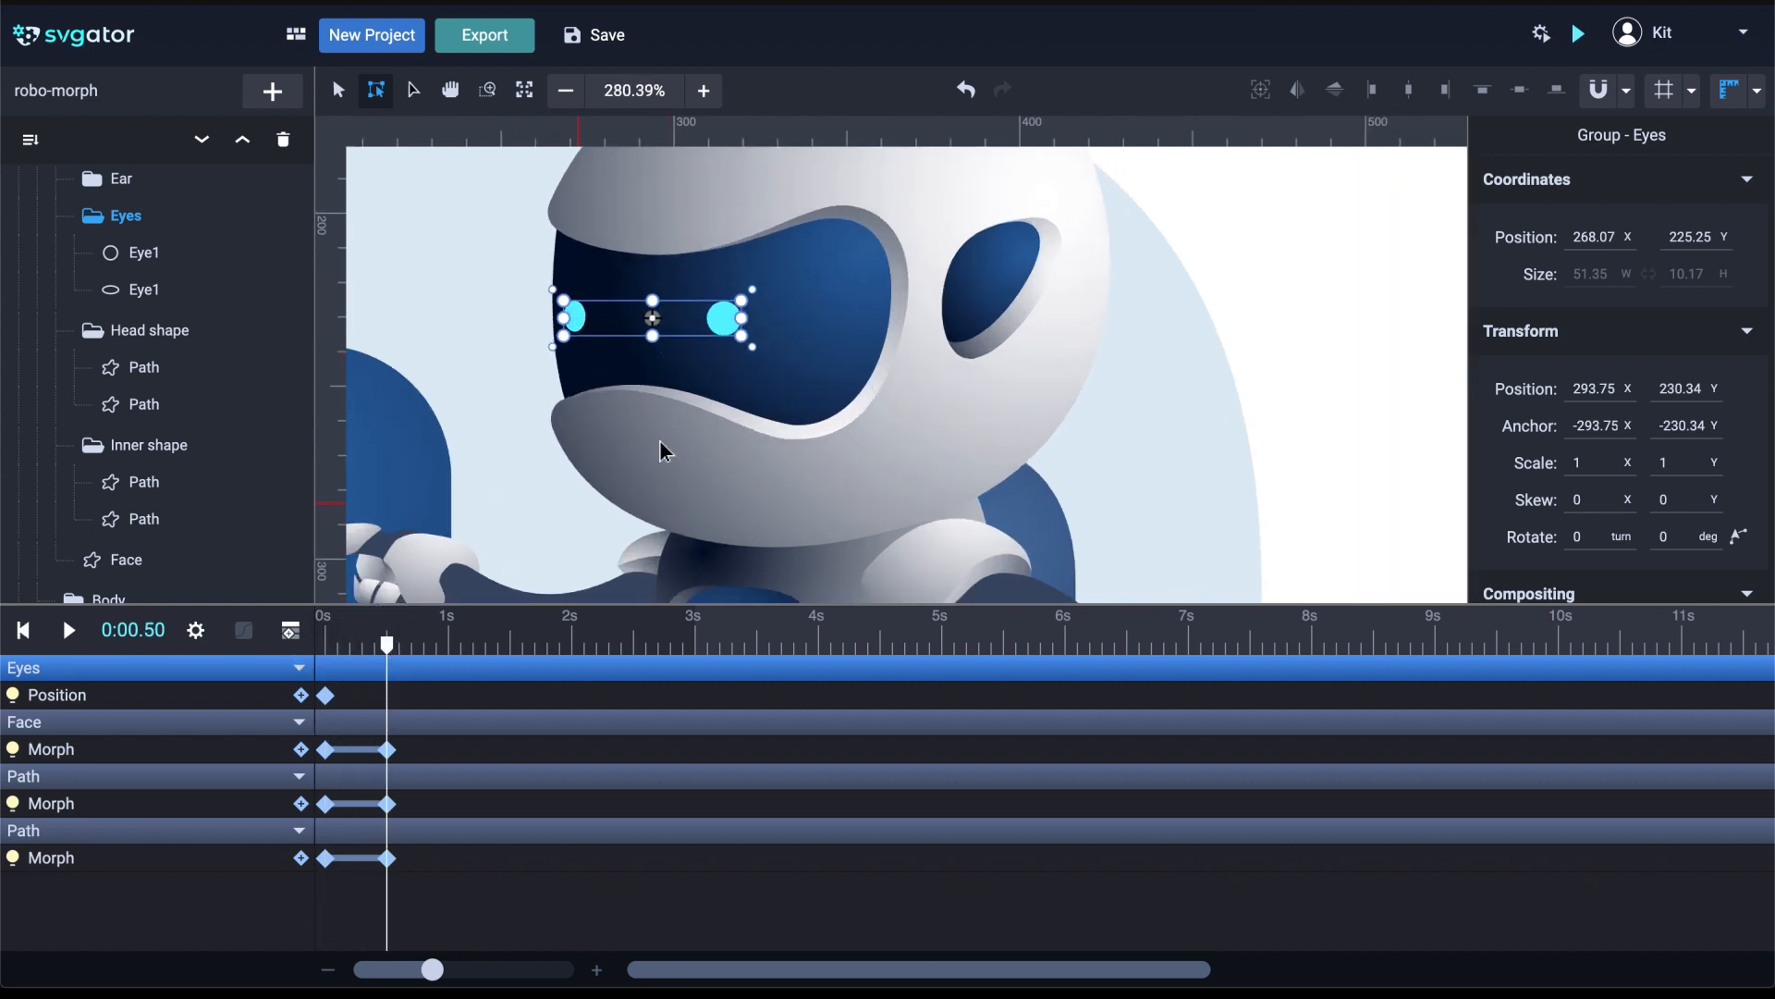
left_click_drag(723, 333, 758, 335)
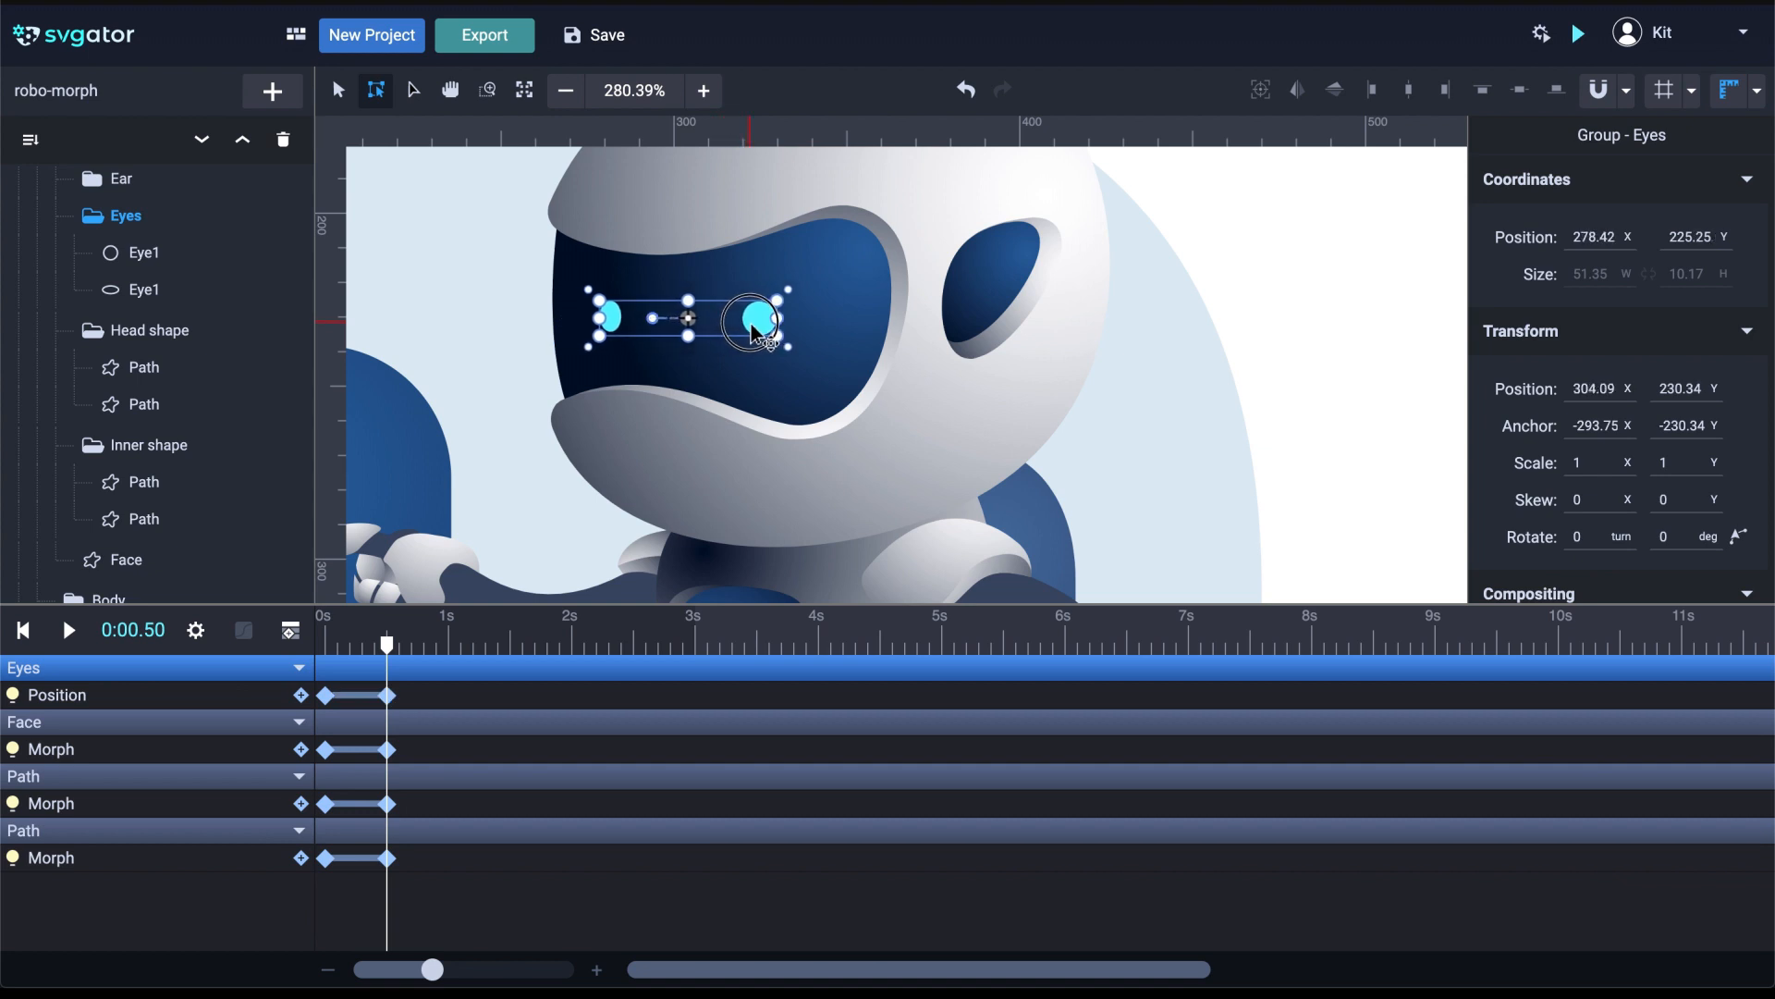
Add a Scale animator at 0 s to the narrow front eye ellipse
left_click(328, 638)
left_click(177, 257)
left_click(183, 289)
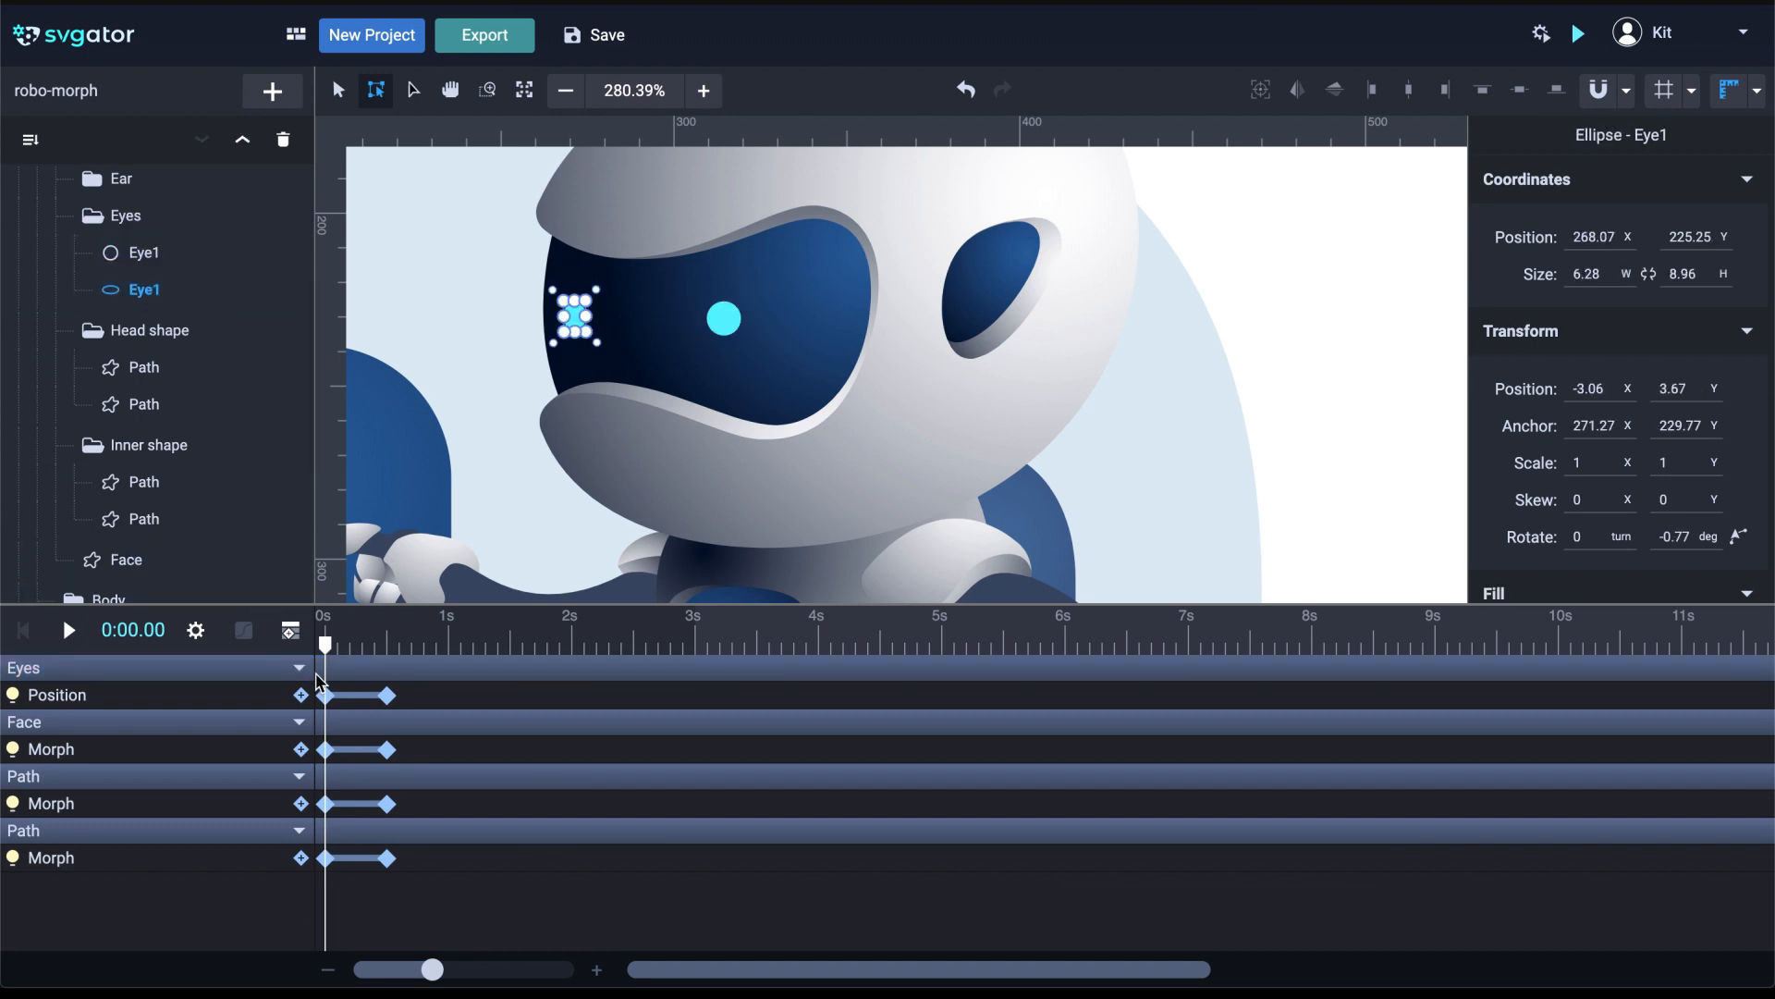
key("shift+s")
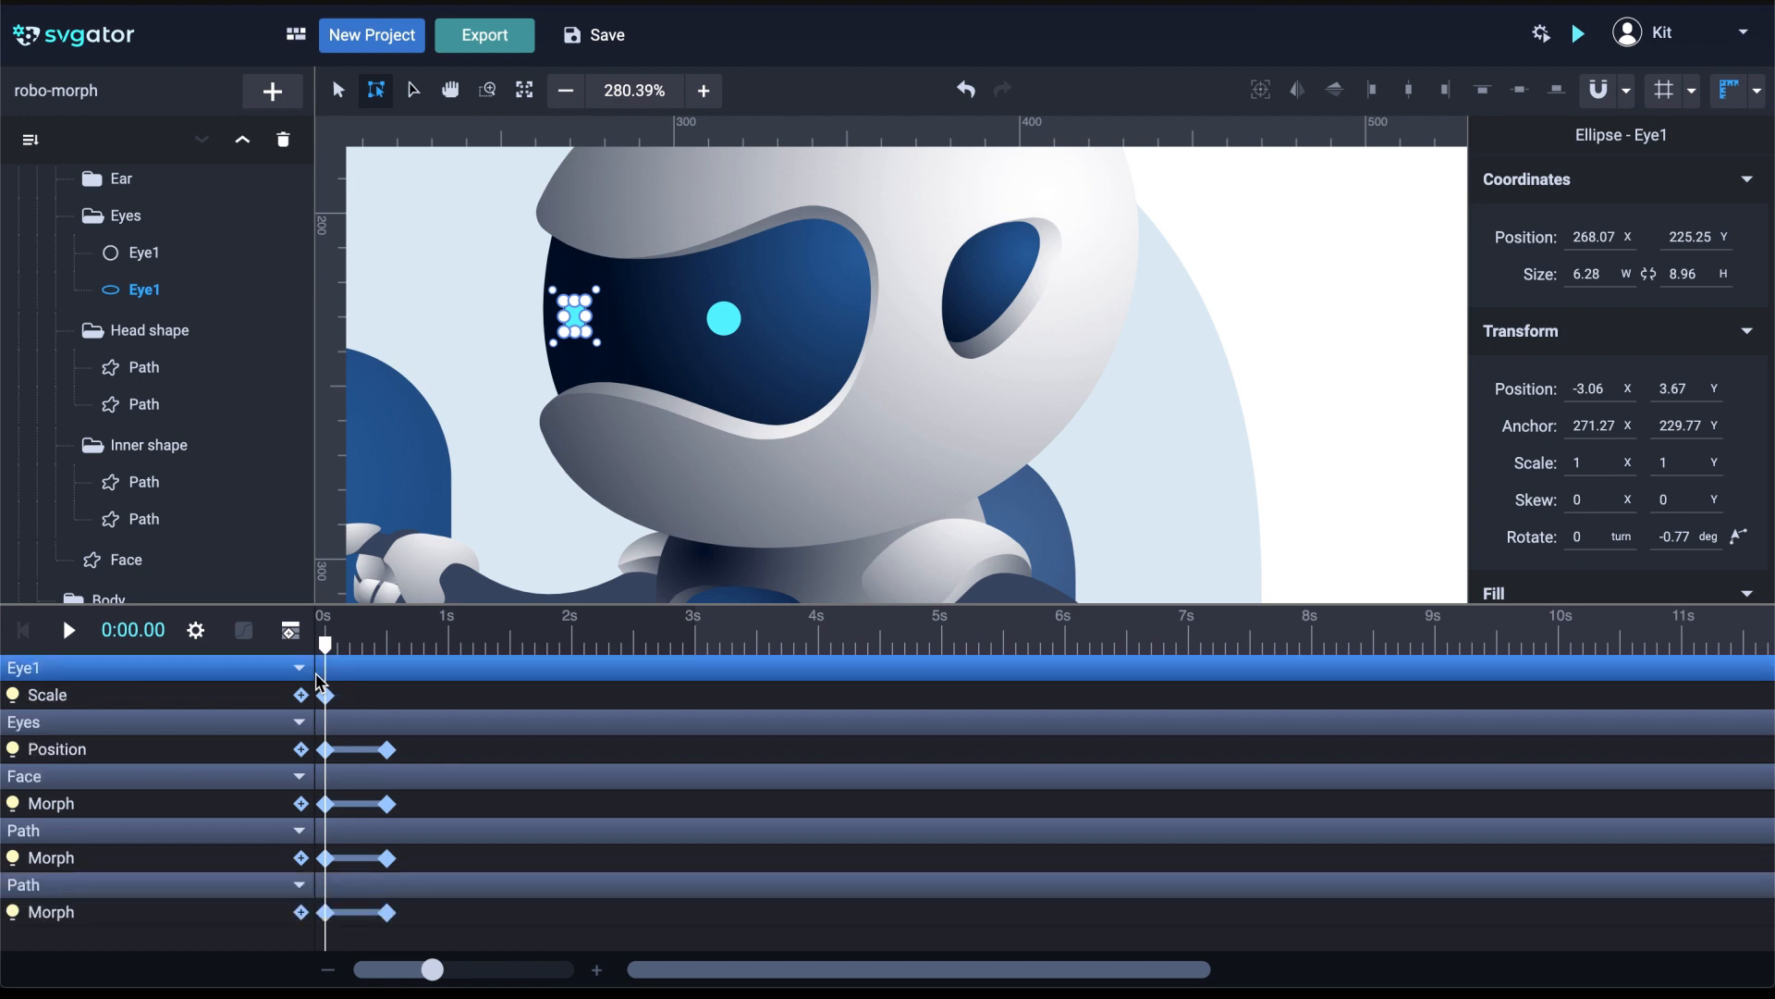
Center the front eye's transform origin and widen the eye into a circle at 0.50 s
left_click_drag(328, 647, 395, 652)
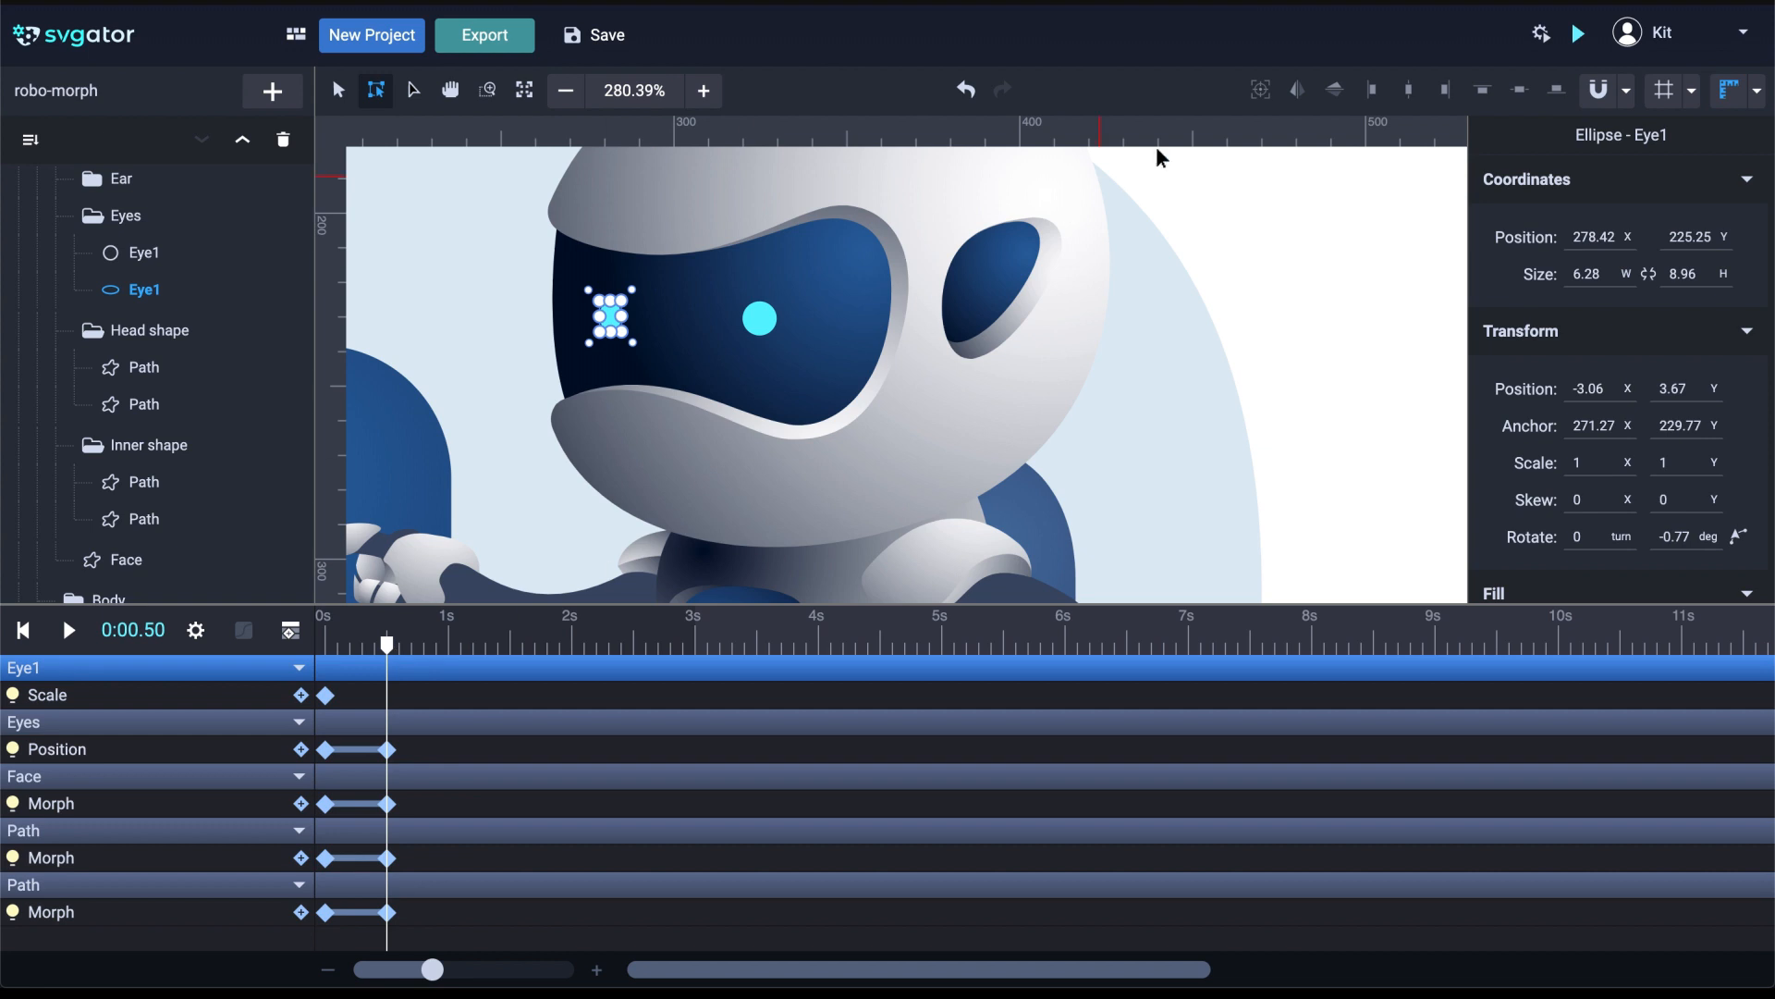
left_click(1260, 89)
scroll(627, 318, "up", 5)
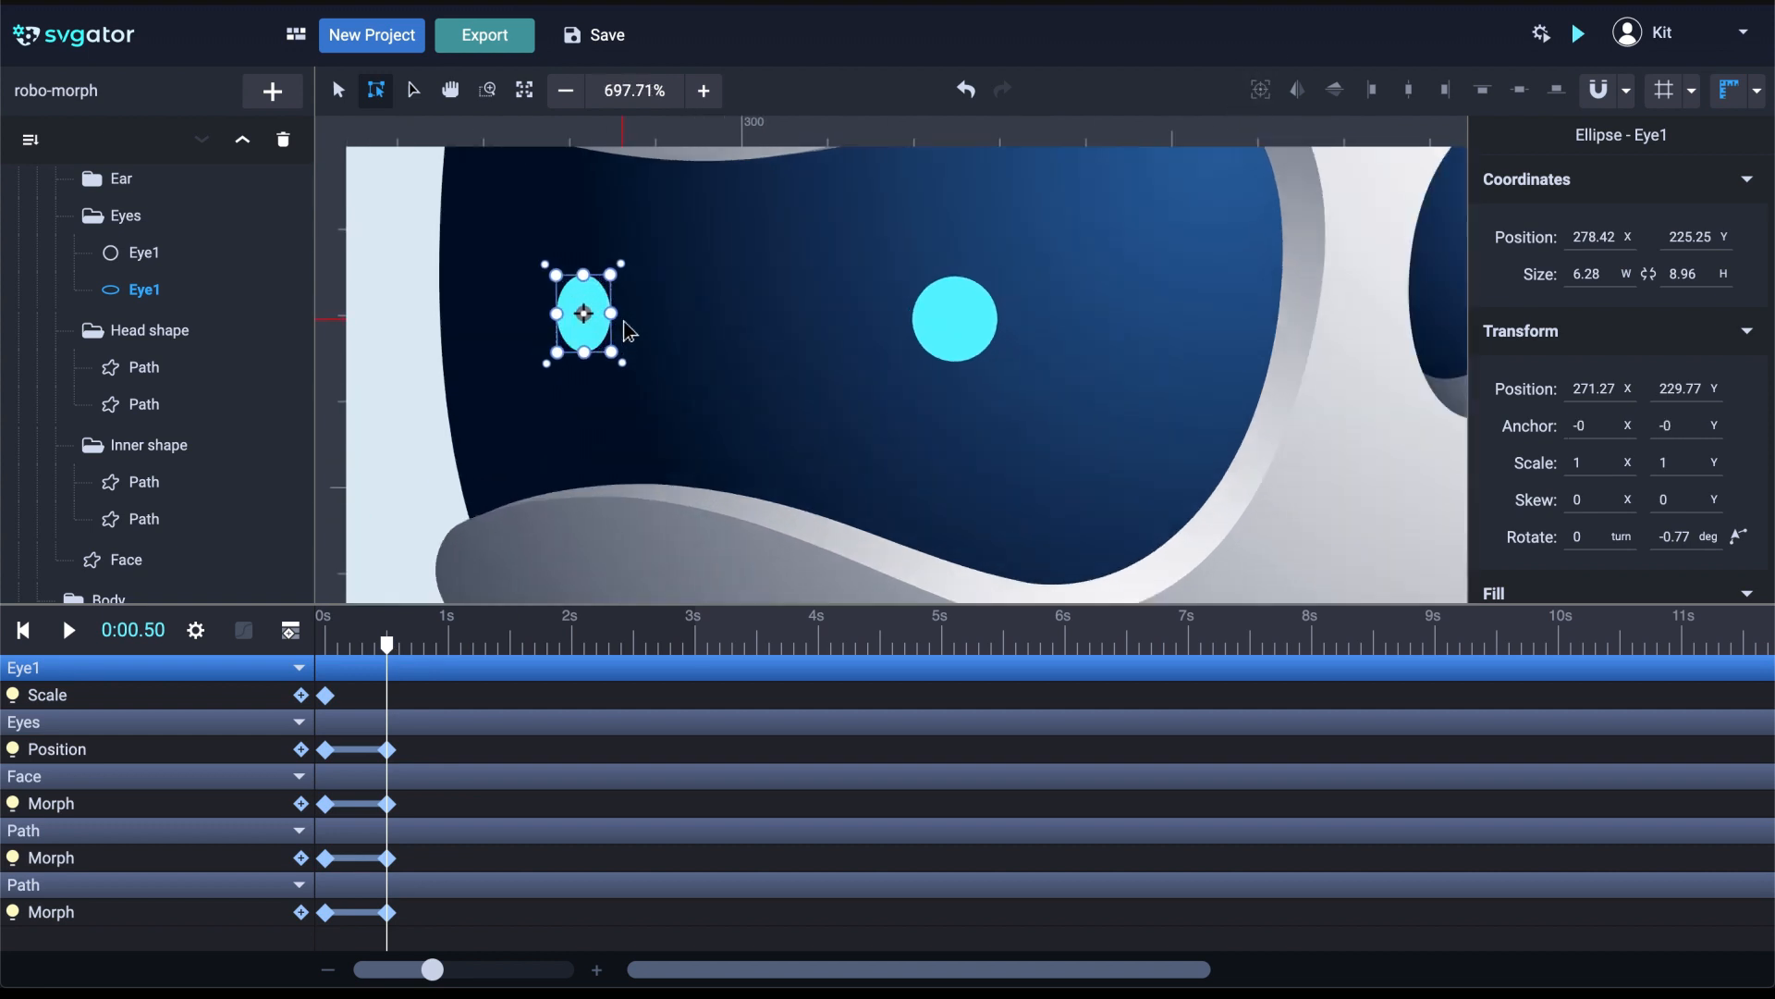
left_click_drag(612, 315, 626, 316)
left_click(579, 396)
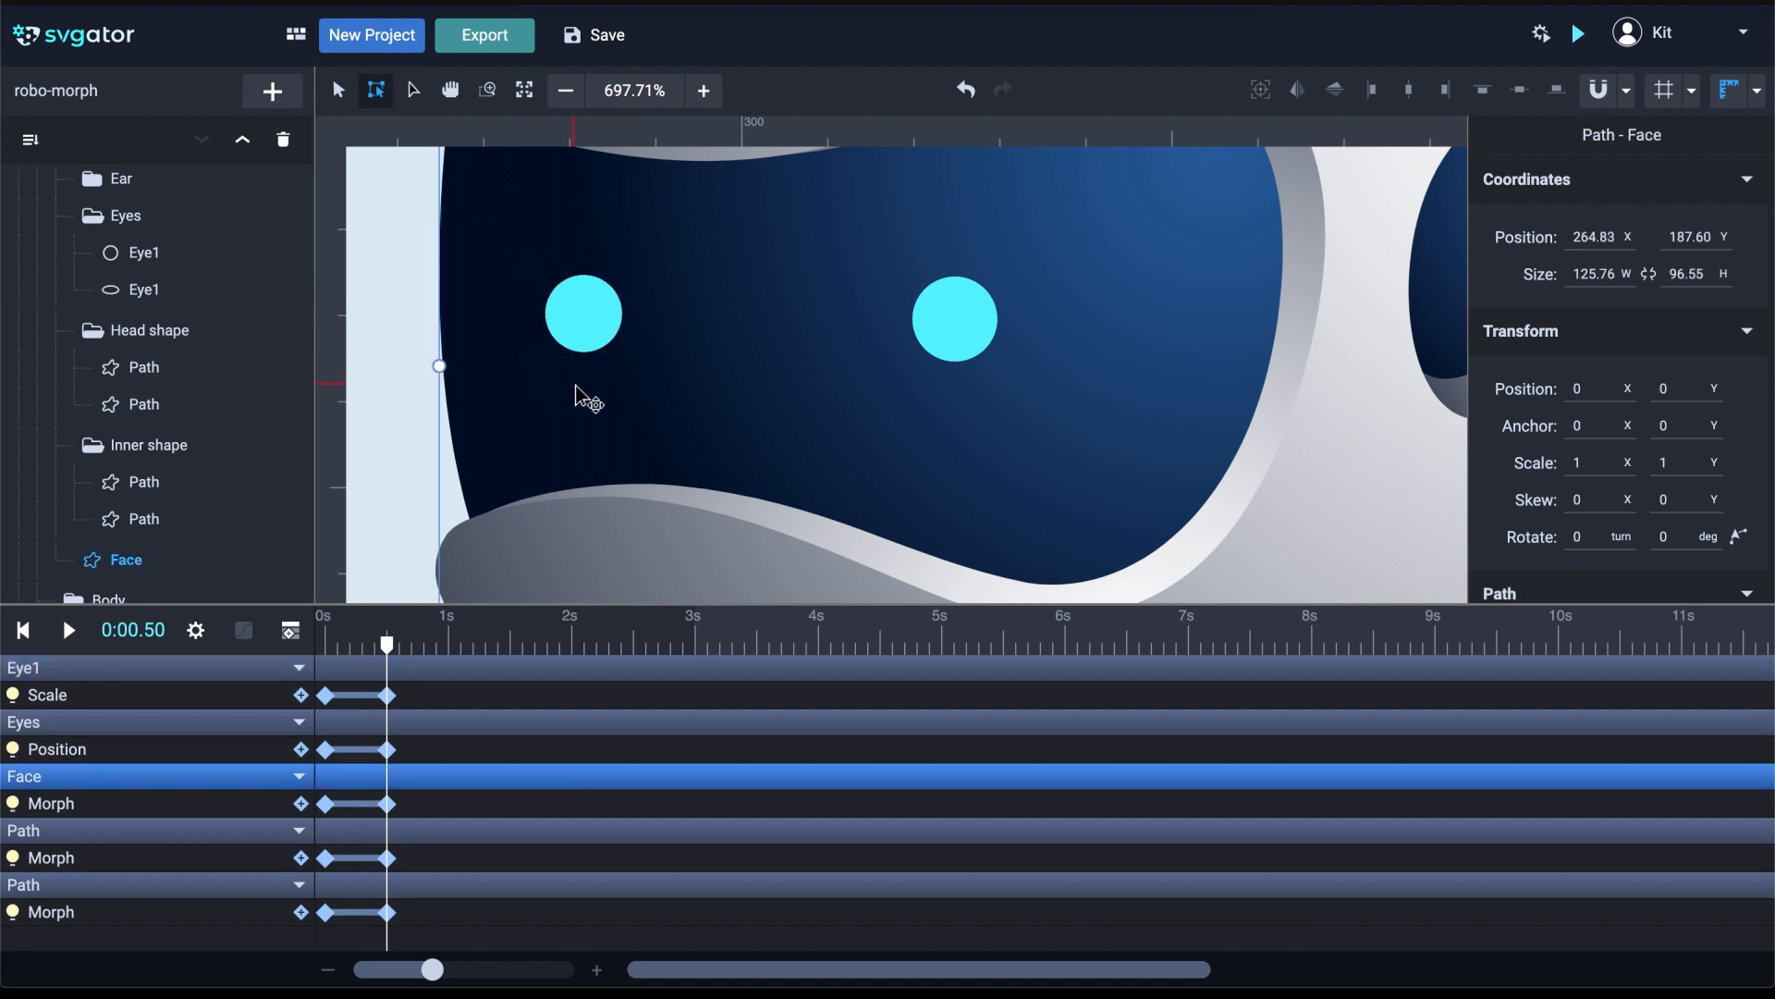
Clear the selection and play the animation twice from 0 s to review the head turn with the moving eyes
scroll(582, 393, "down", 8)
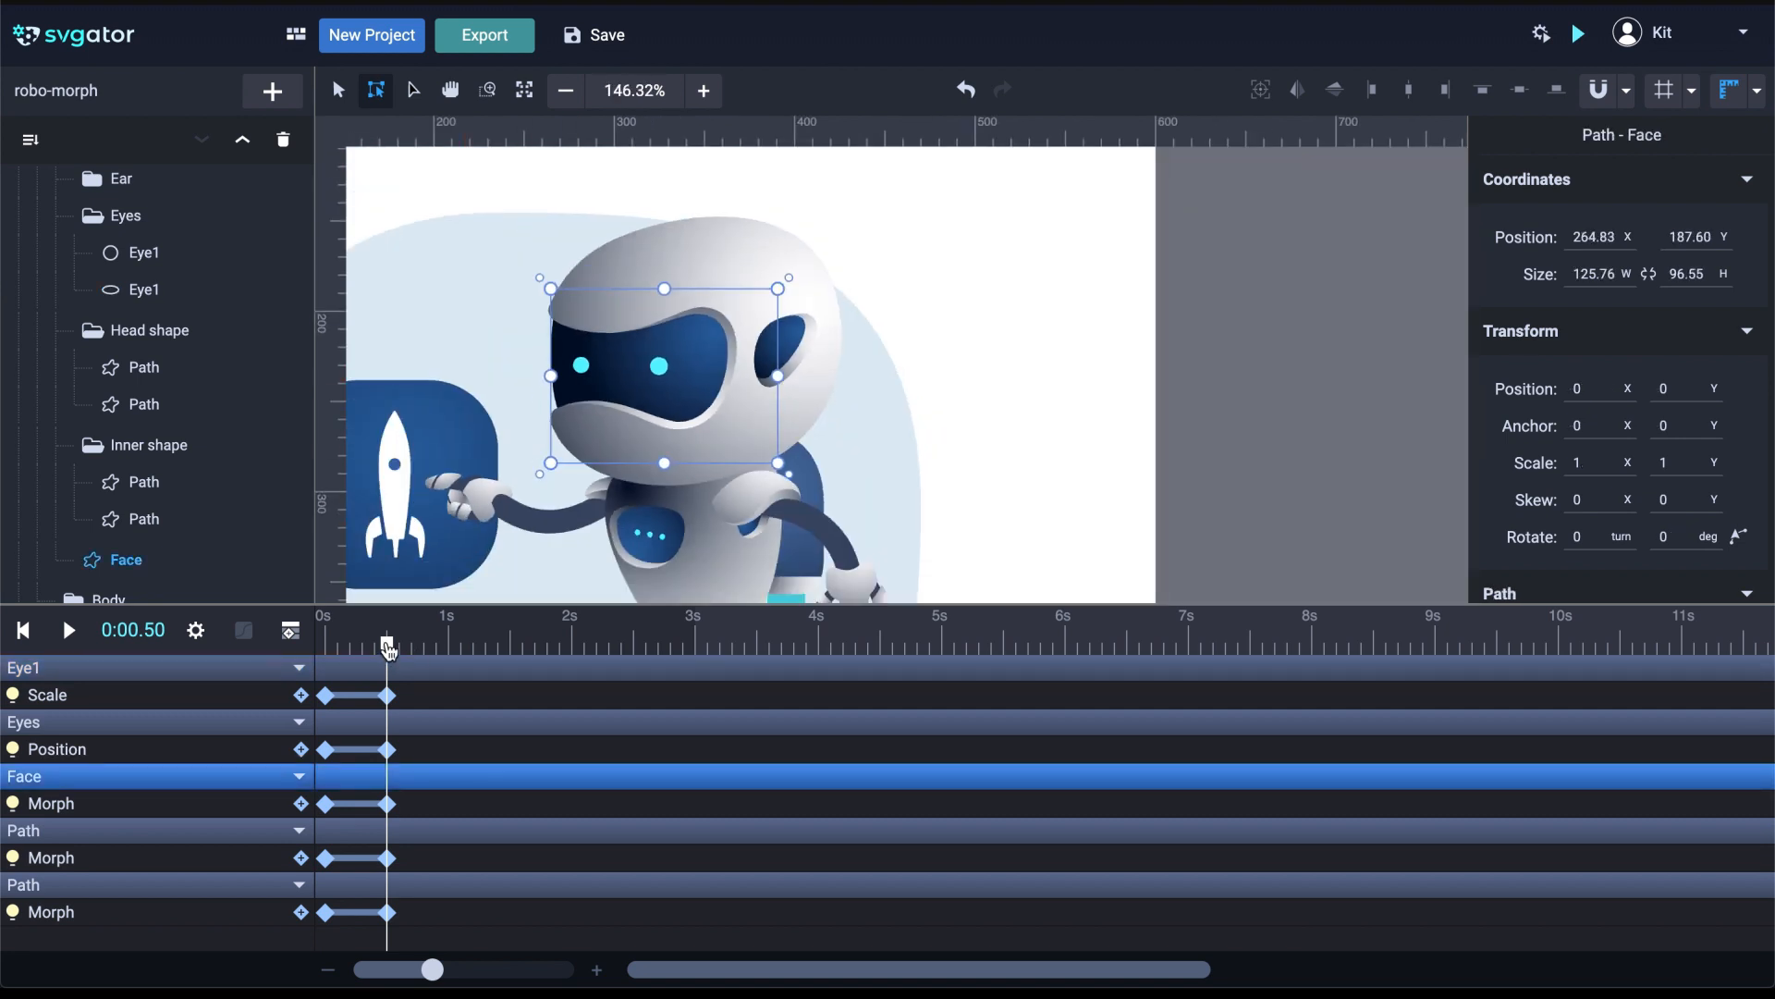
left_click_drag(386, 644, 286, 628)
left_click(982, 348)
key("space")
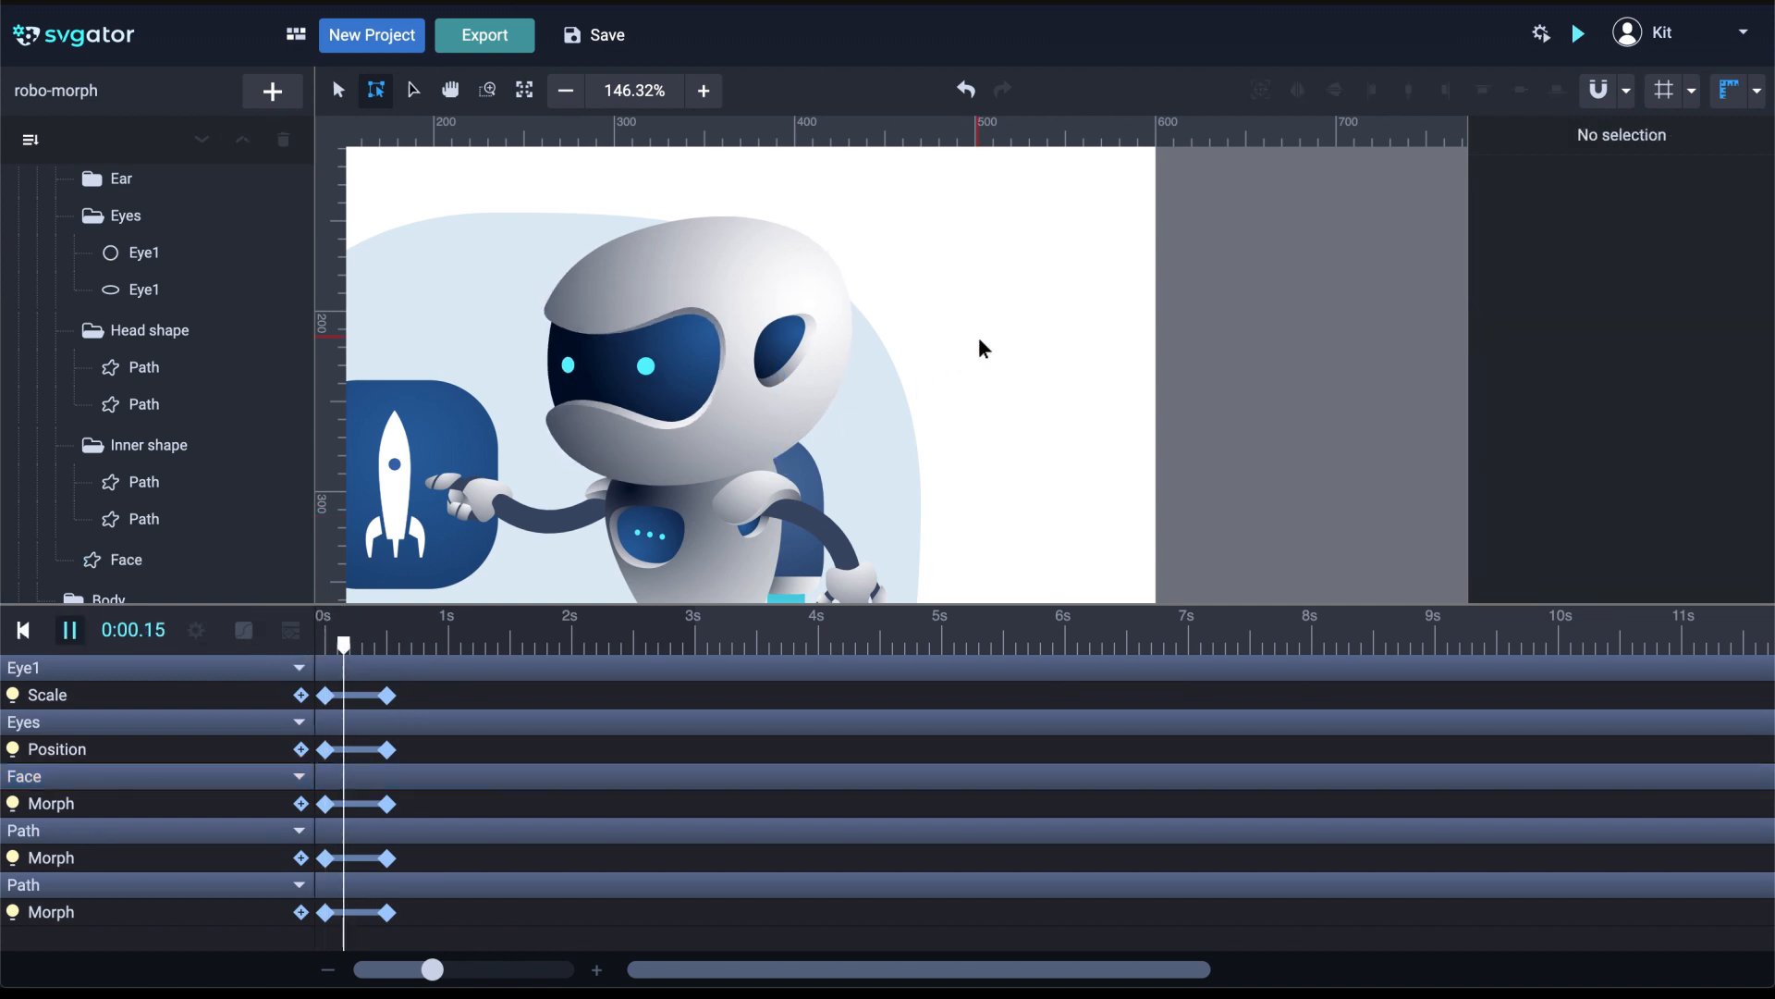
key("space")
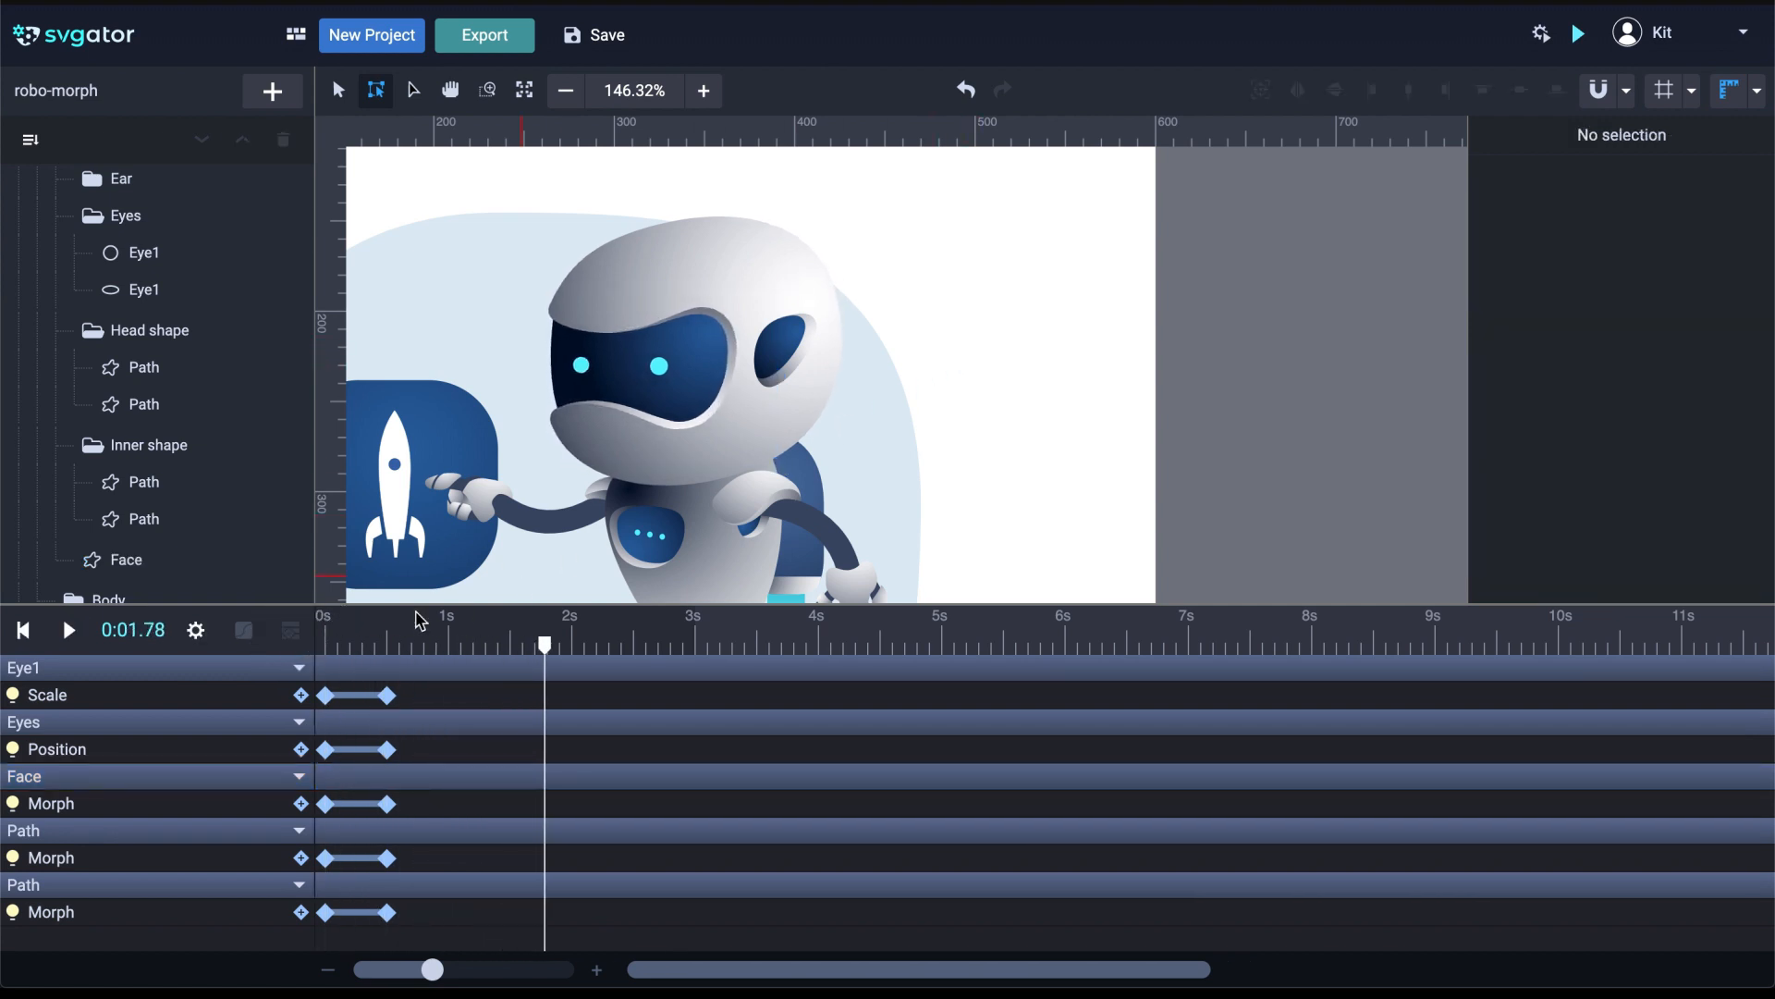
left_click(326, 646)
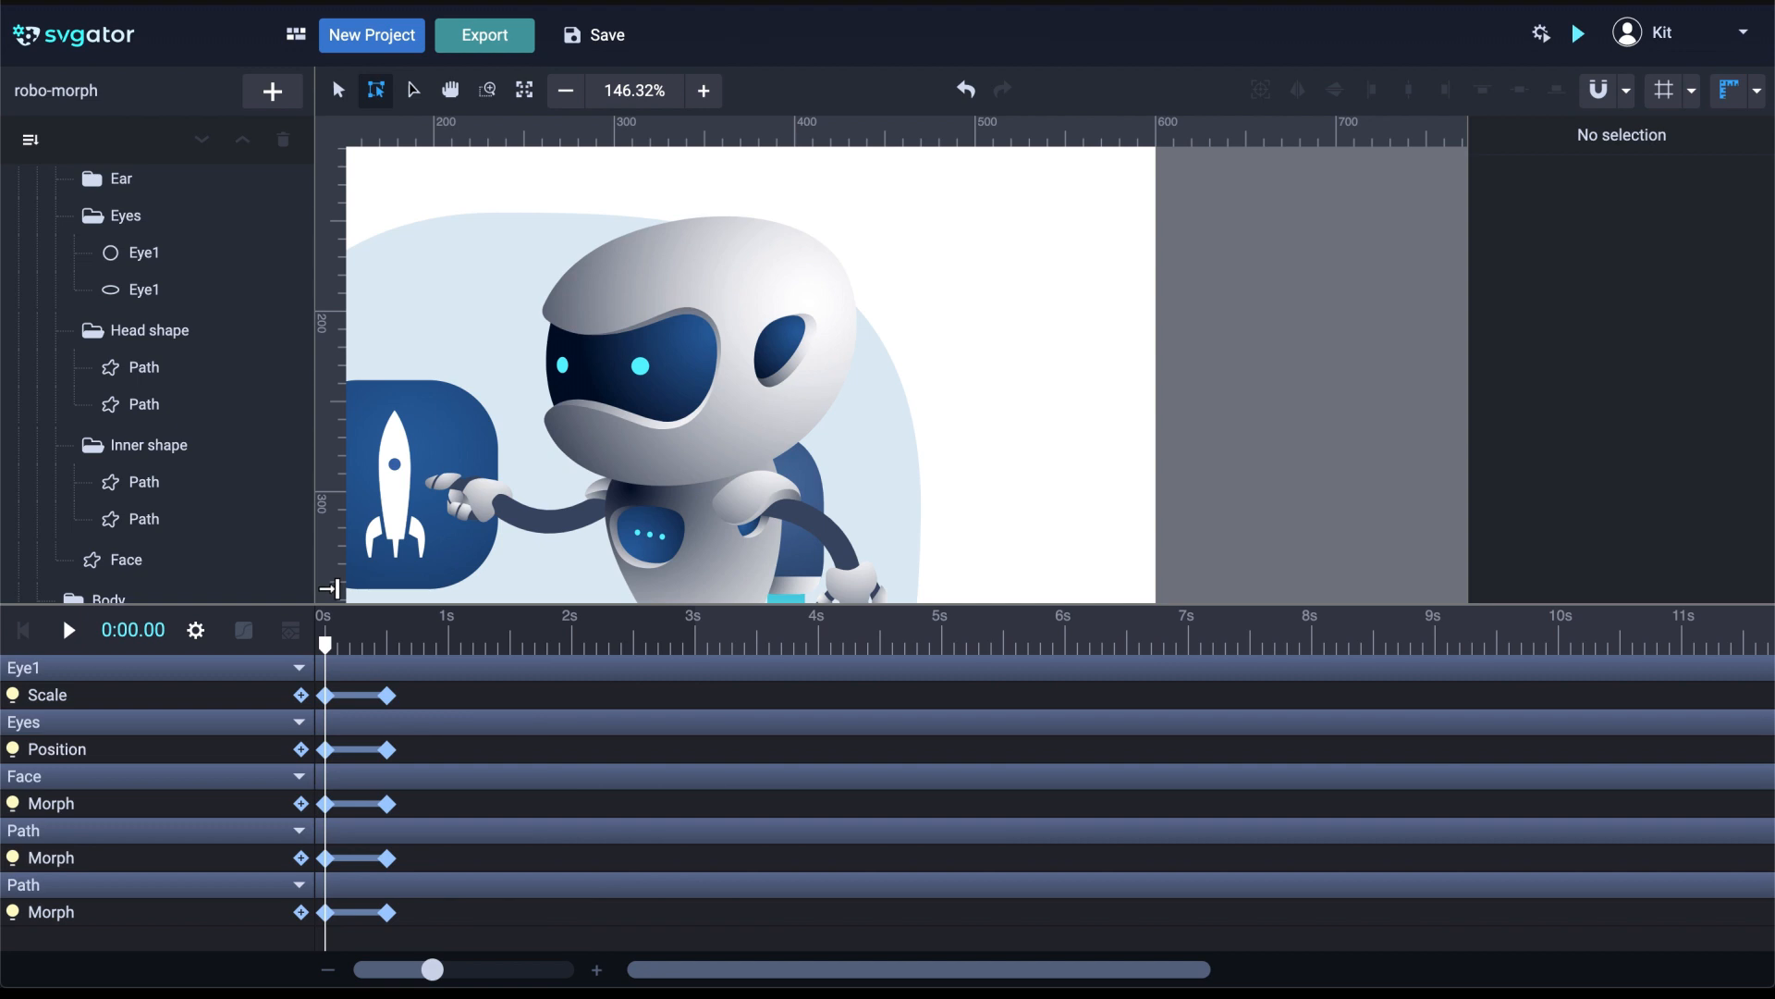
key("space")
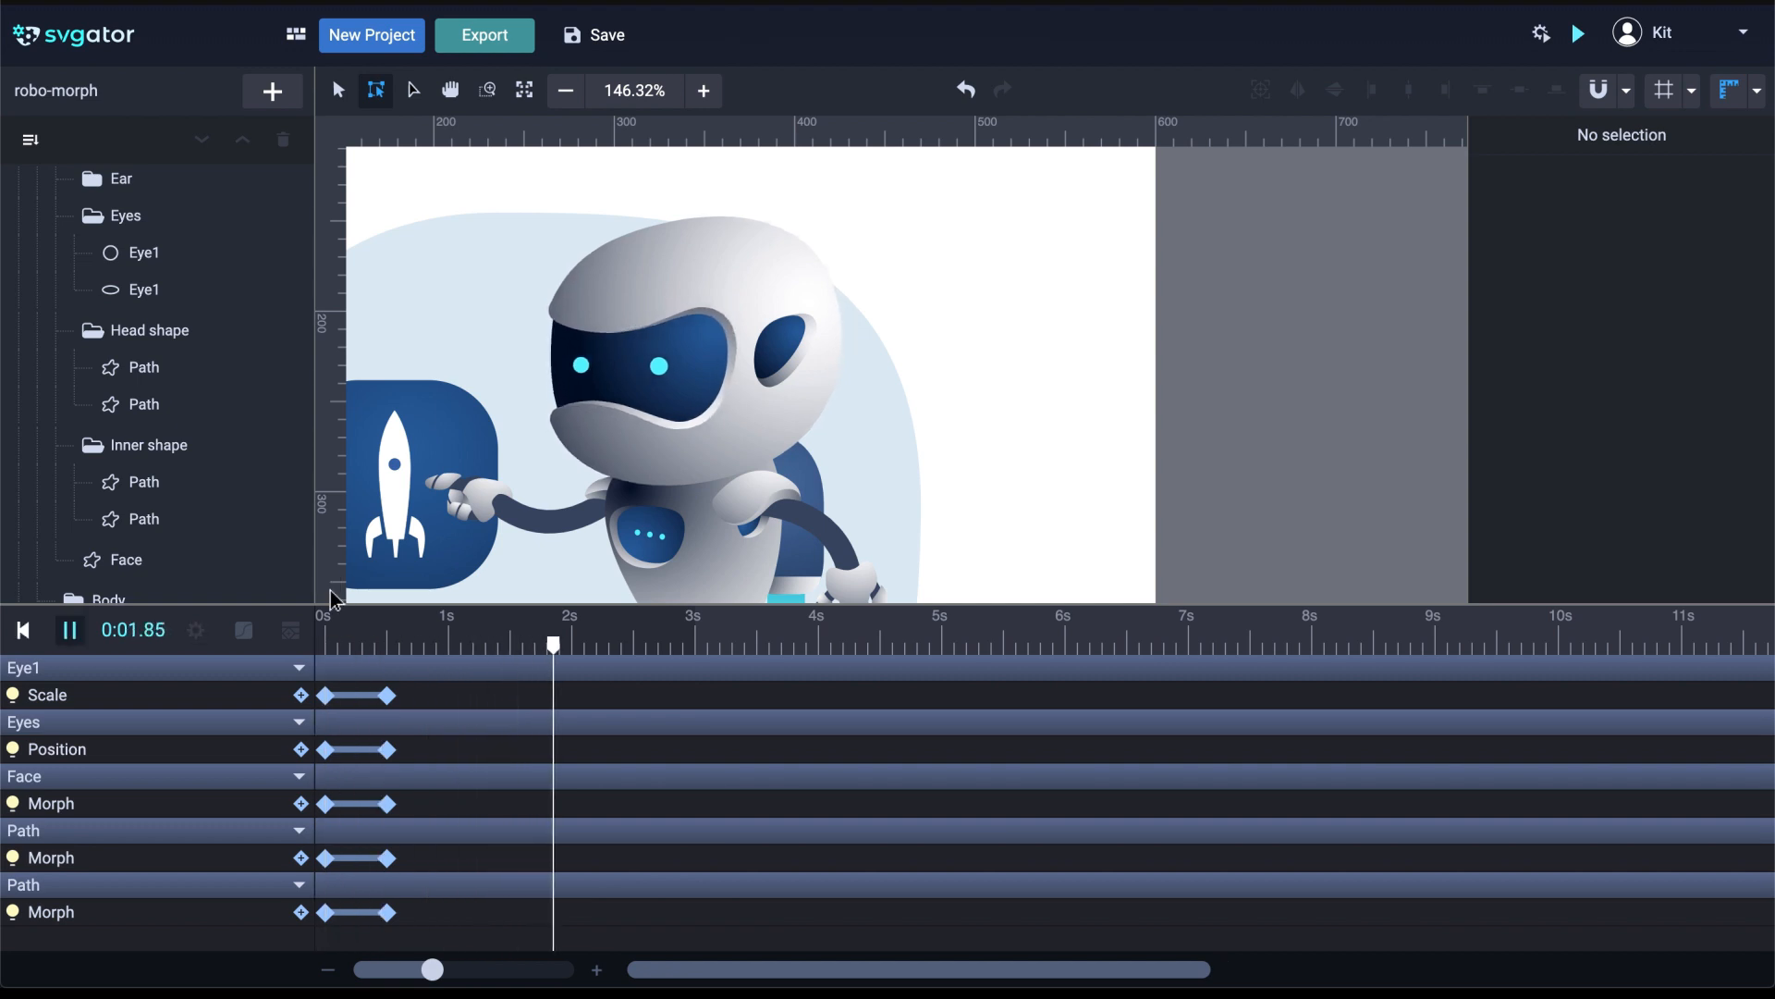
key("space")
left_click(326, 645)
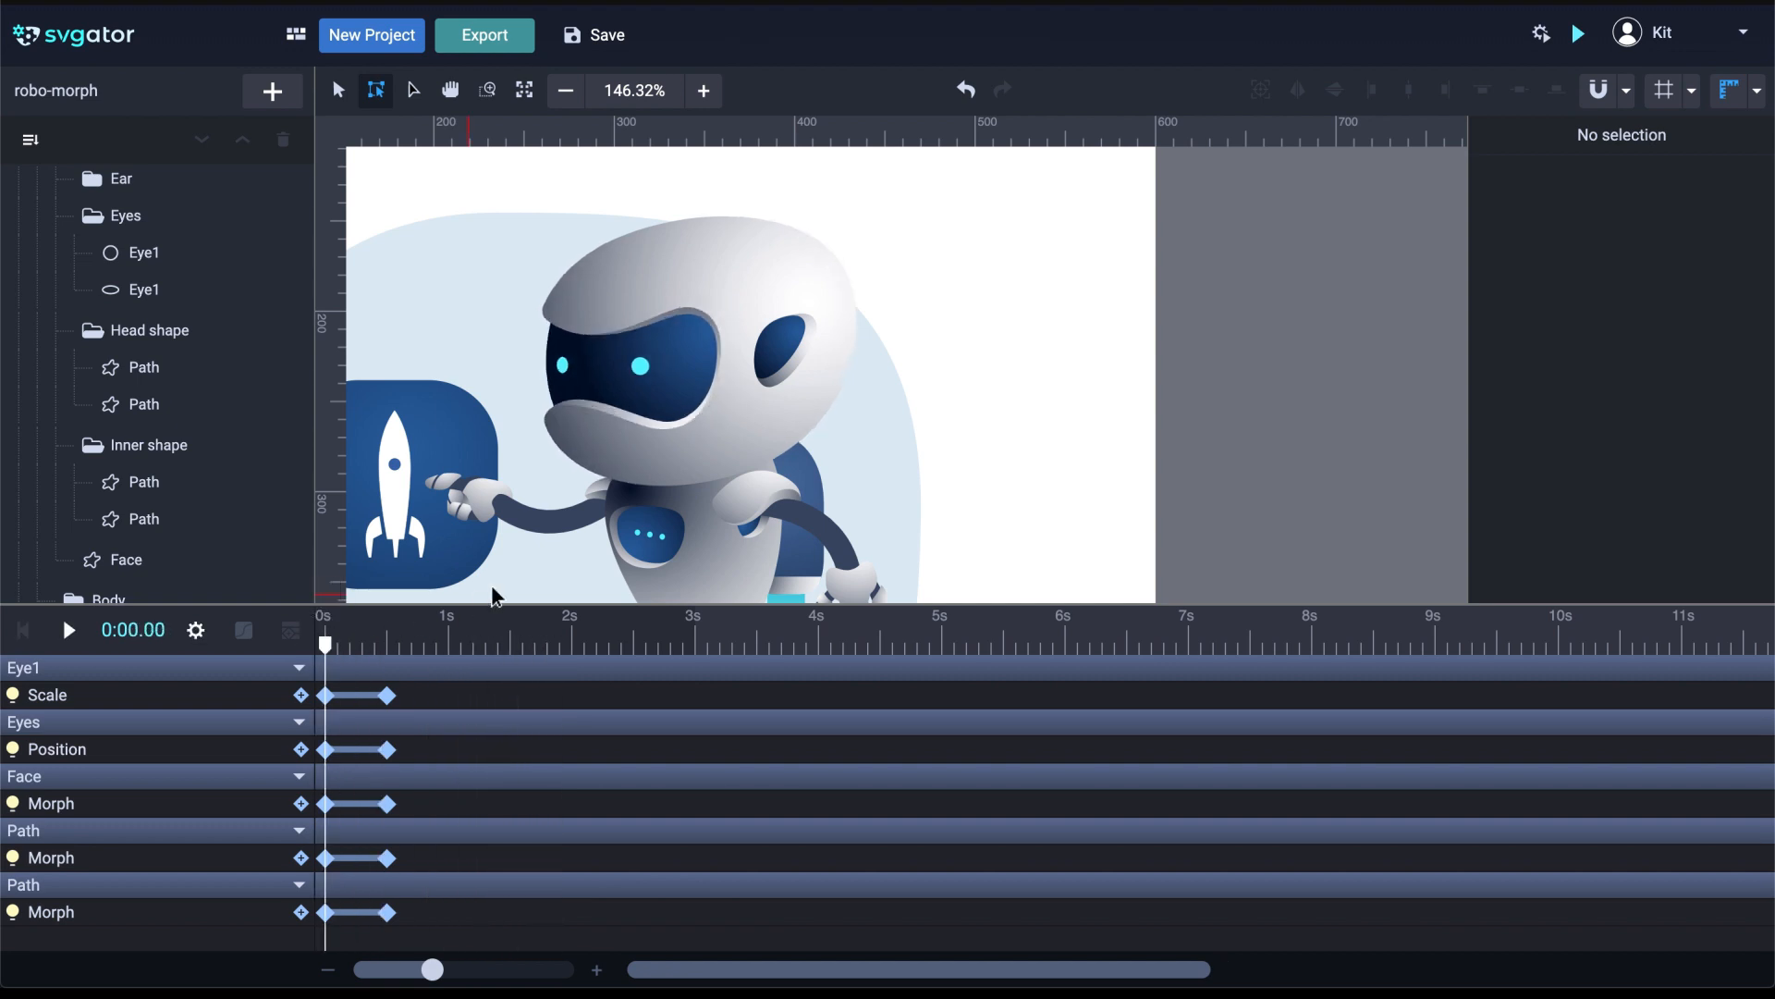
Lock the Face path and the upper path in both the Head shape and Inner shape groups
left_click(771, 359)
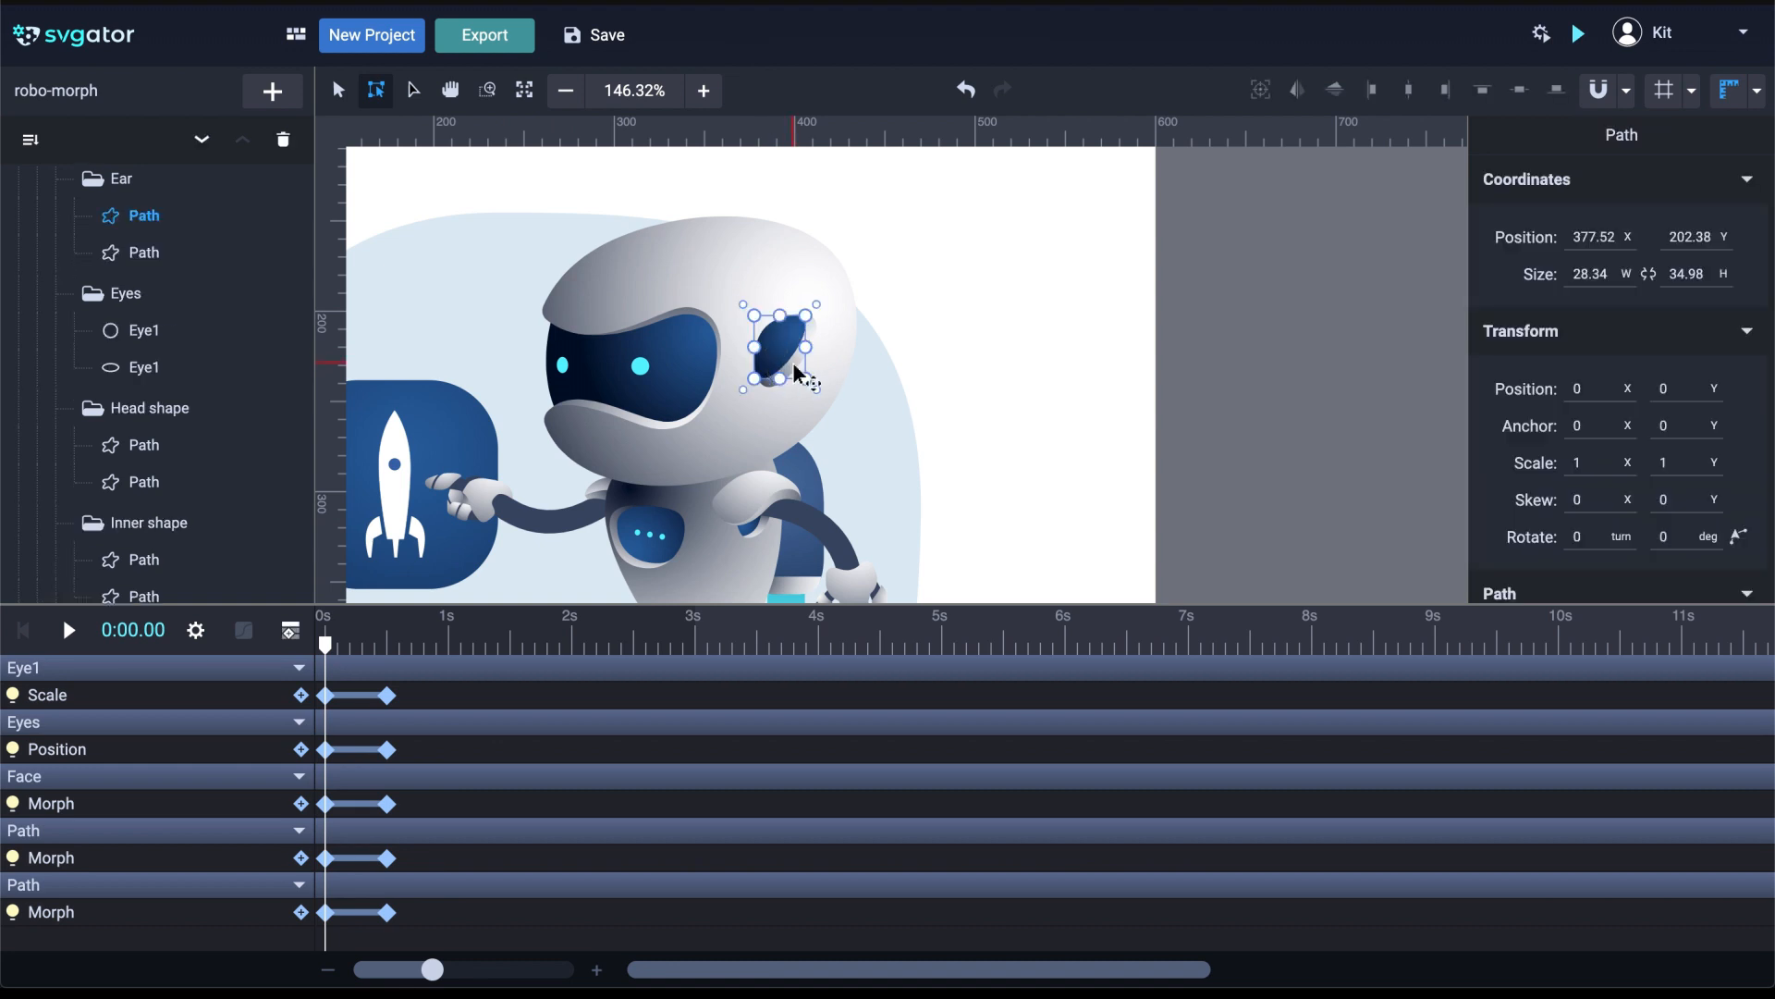
left_click(775, 396)
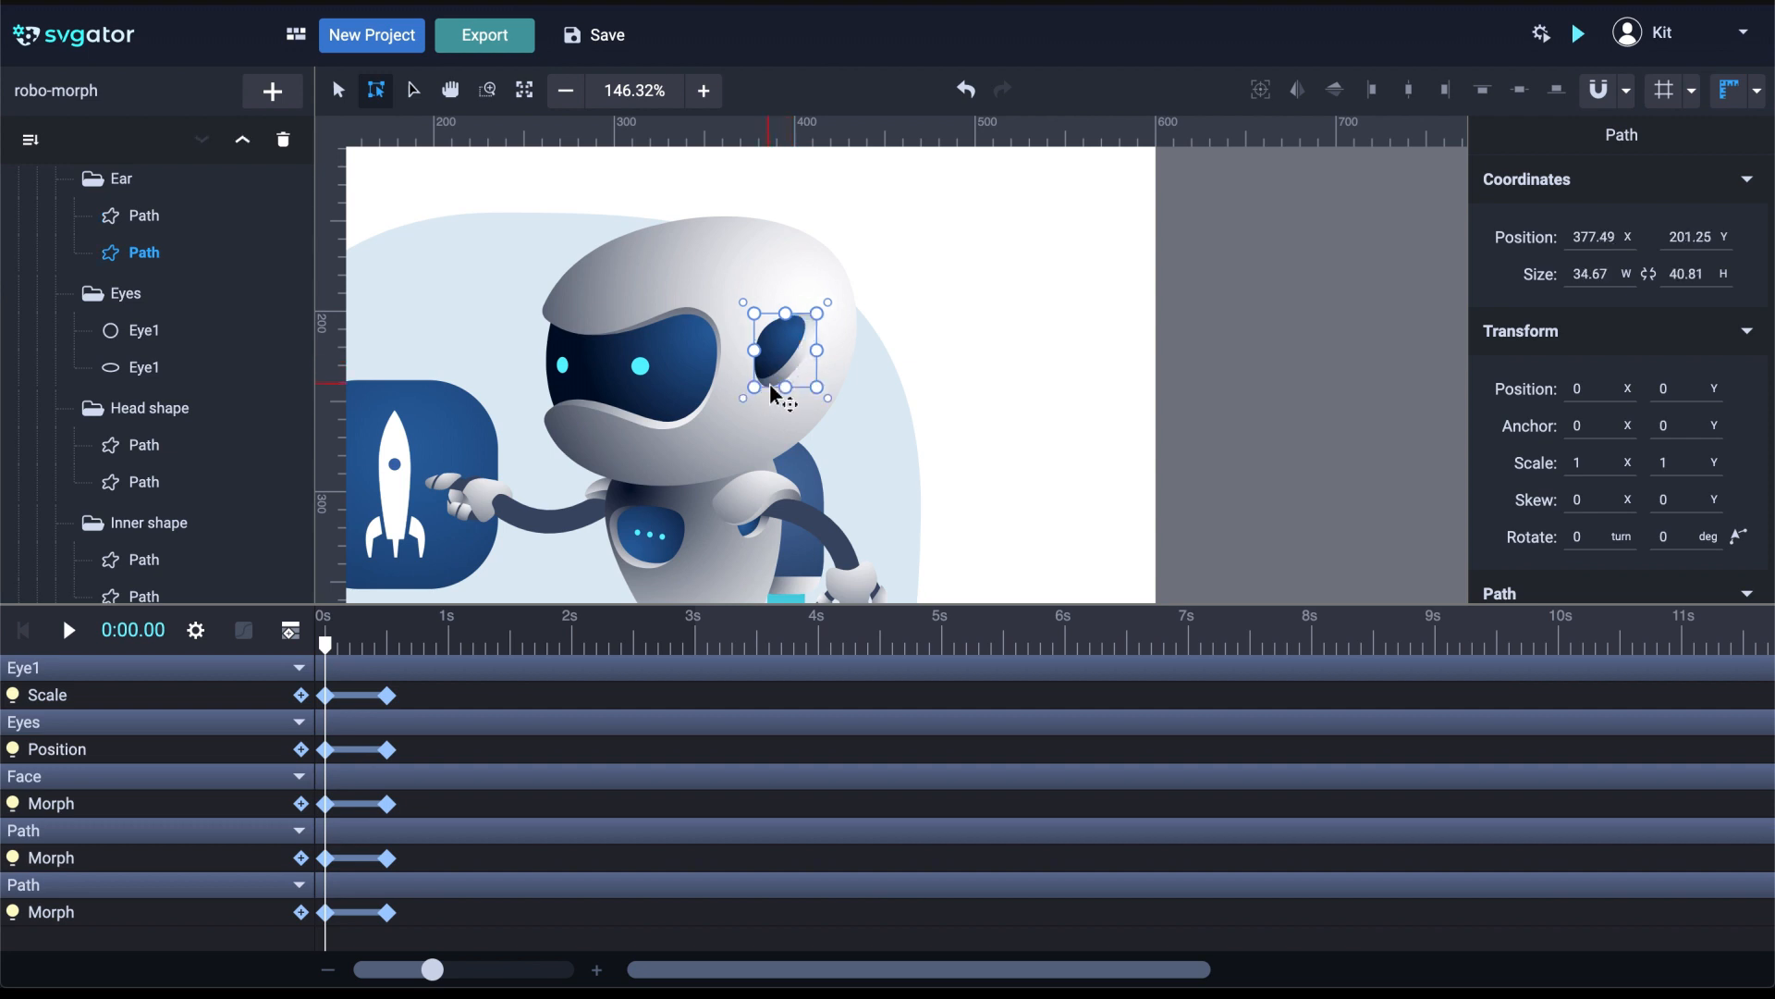
left_click(682, 383)
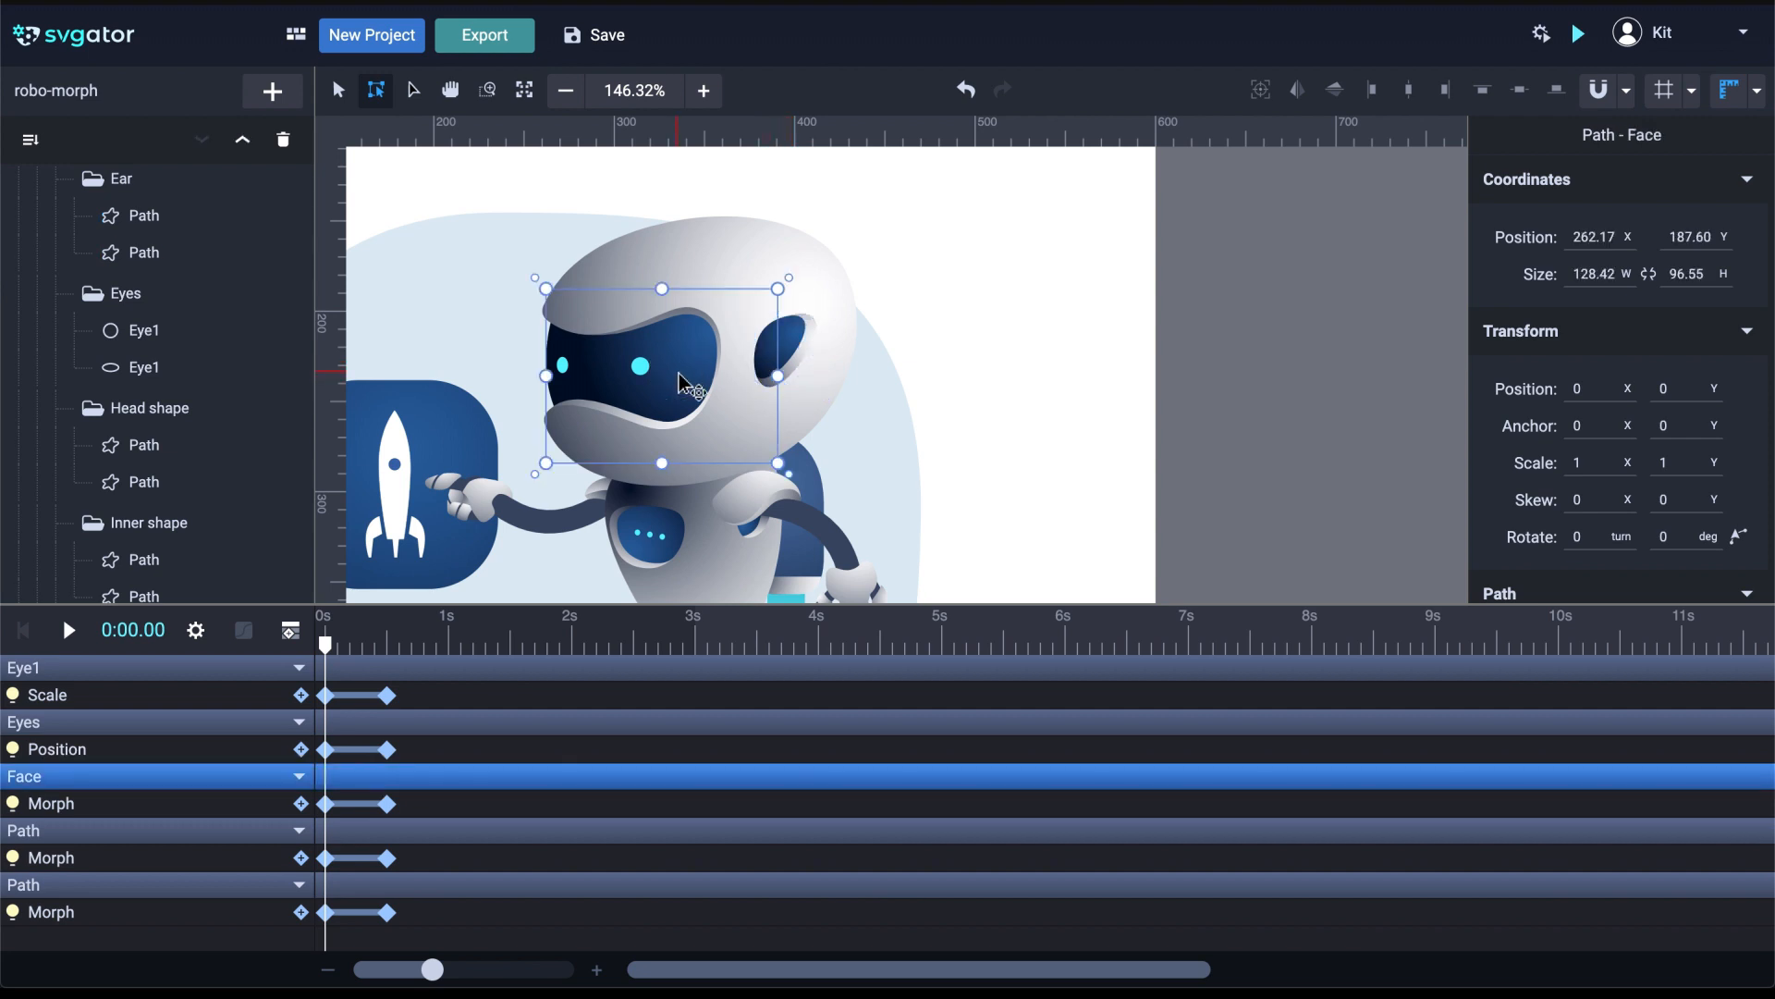
scroll(259, 375, "up", 3)
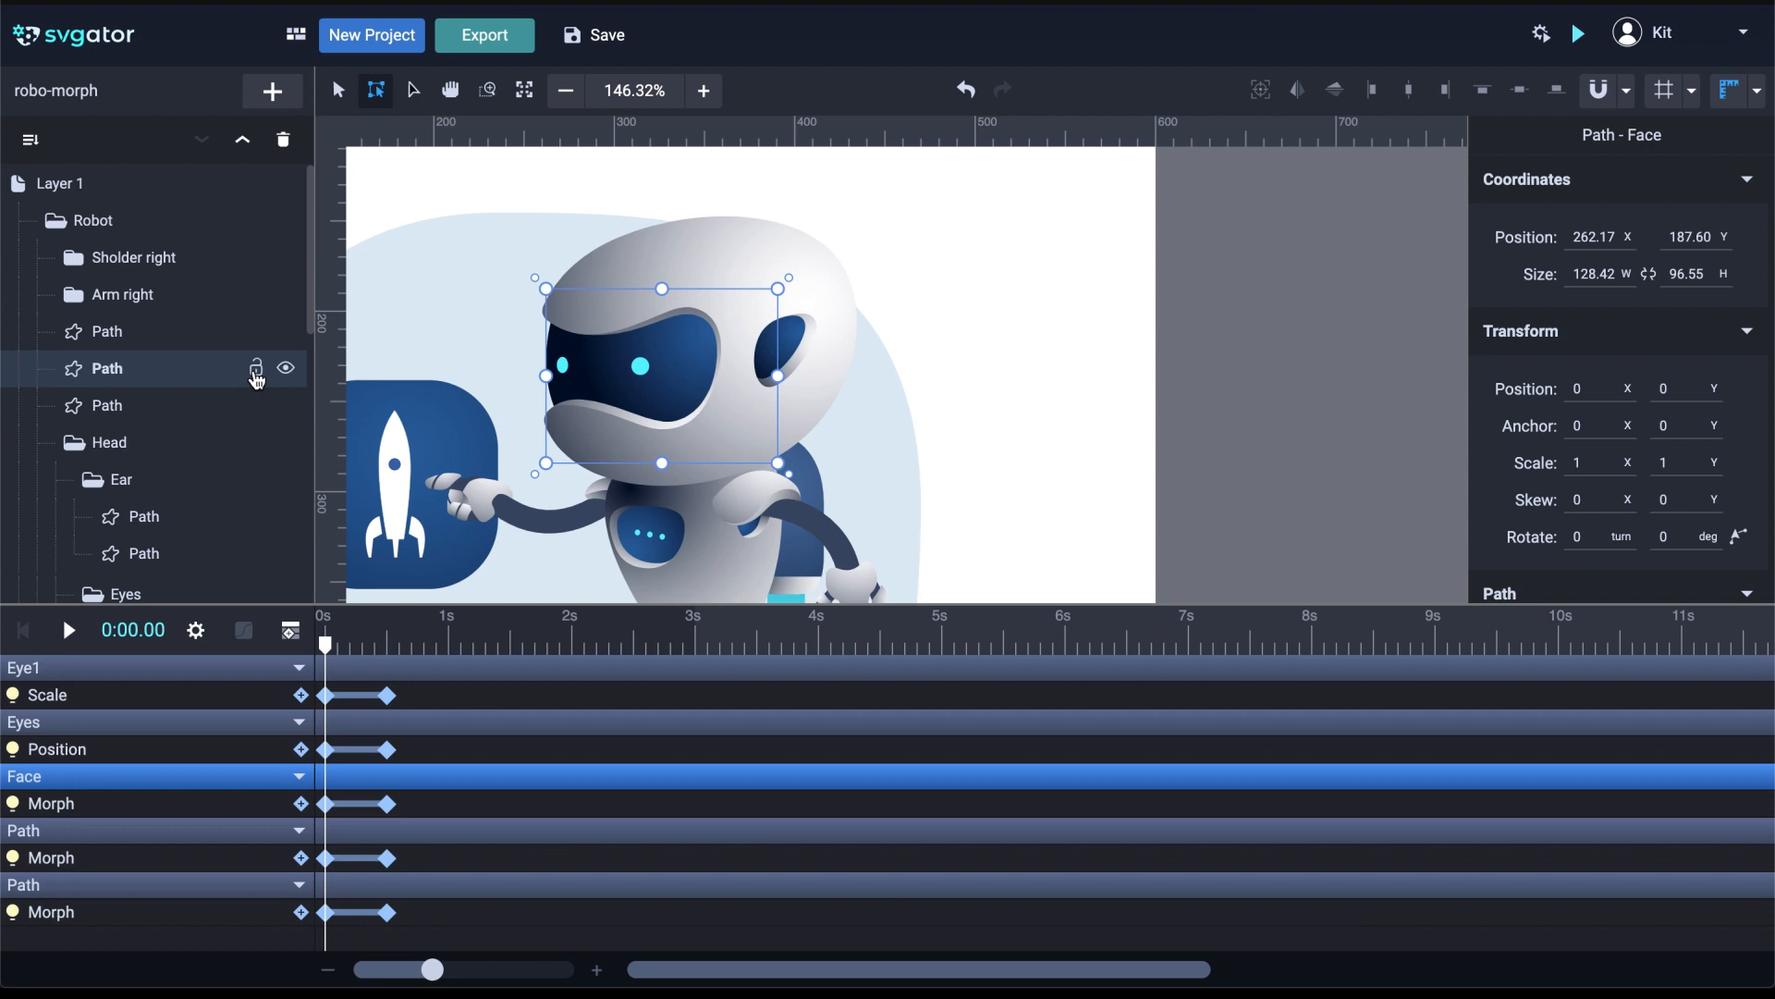
scroll(256, 379, "down", 5)
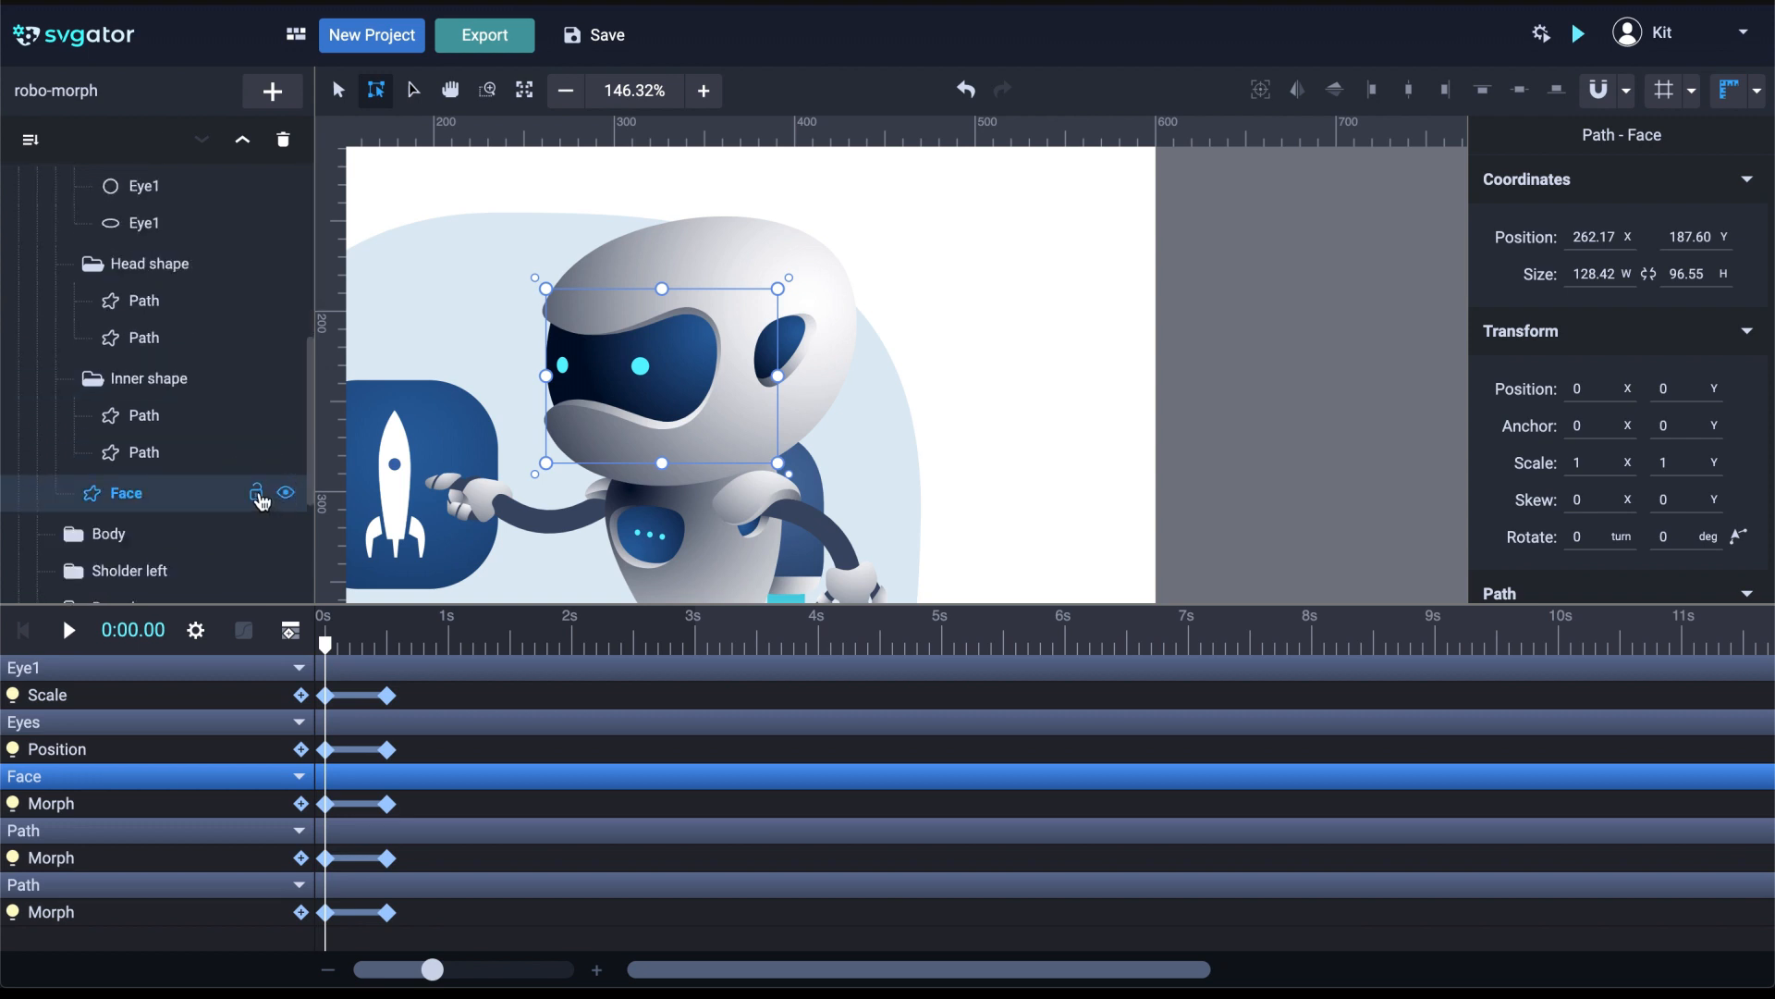
left_click(257, 494)
left_click(739, 265)
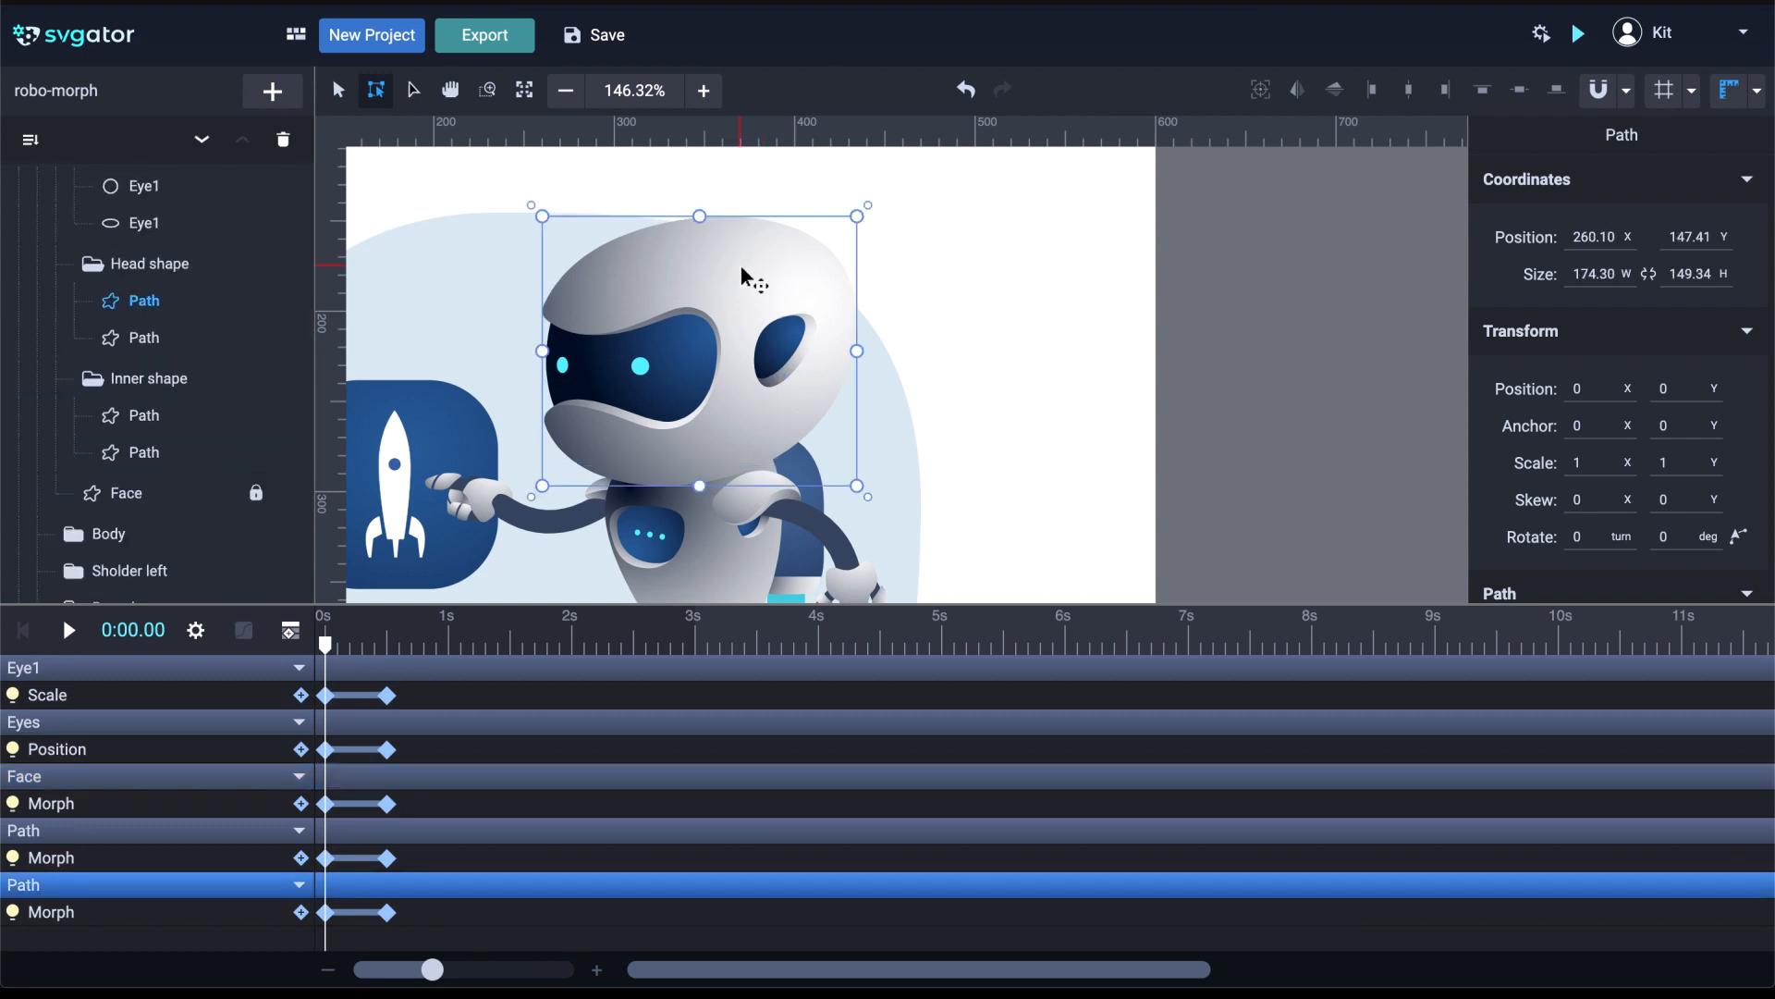
left_click(257, 303)
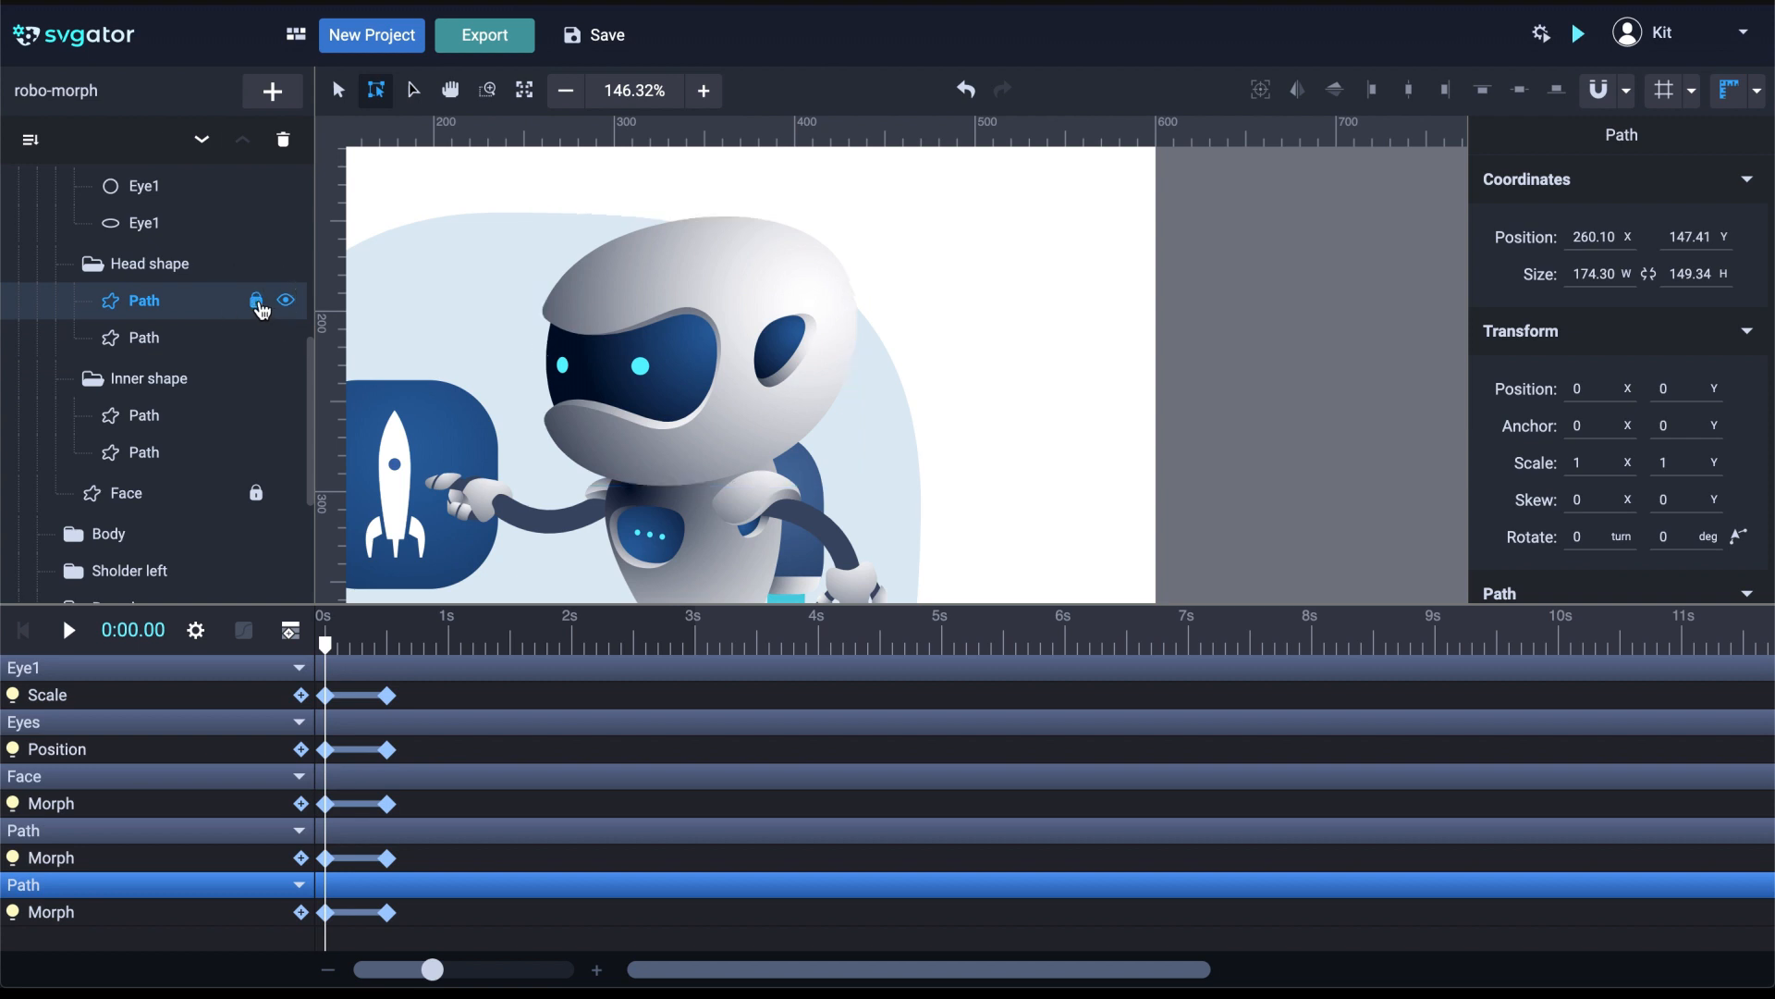
left_click(696, 323)
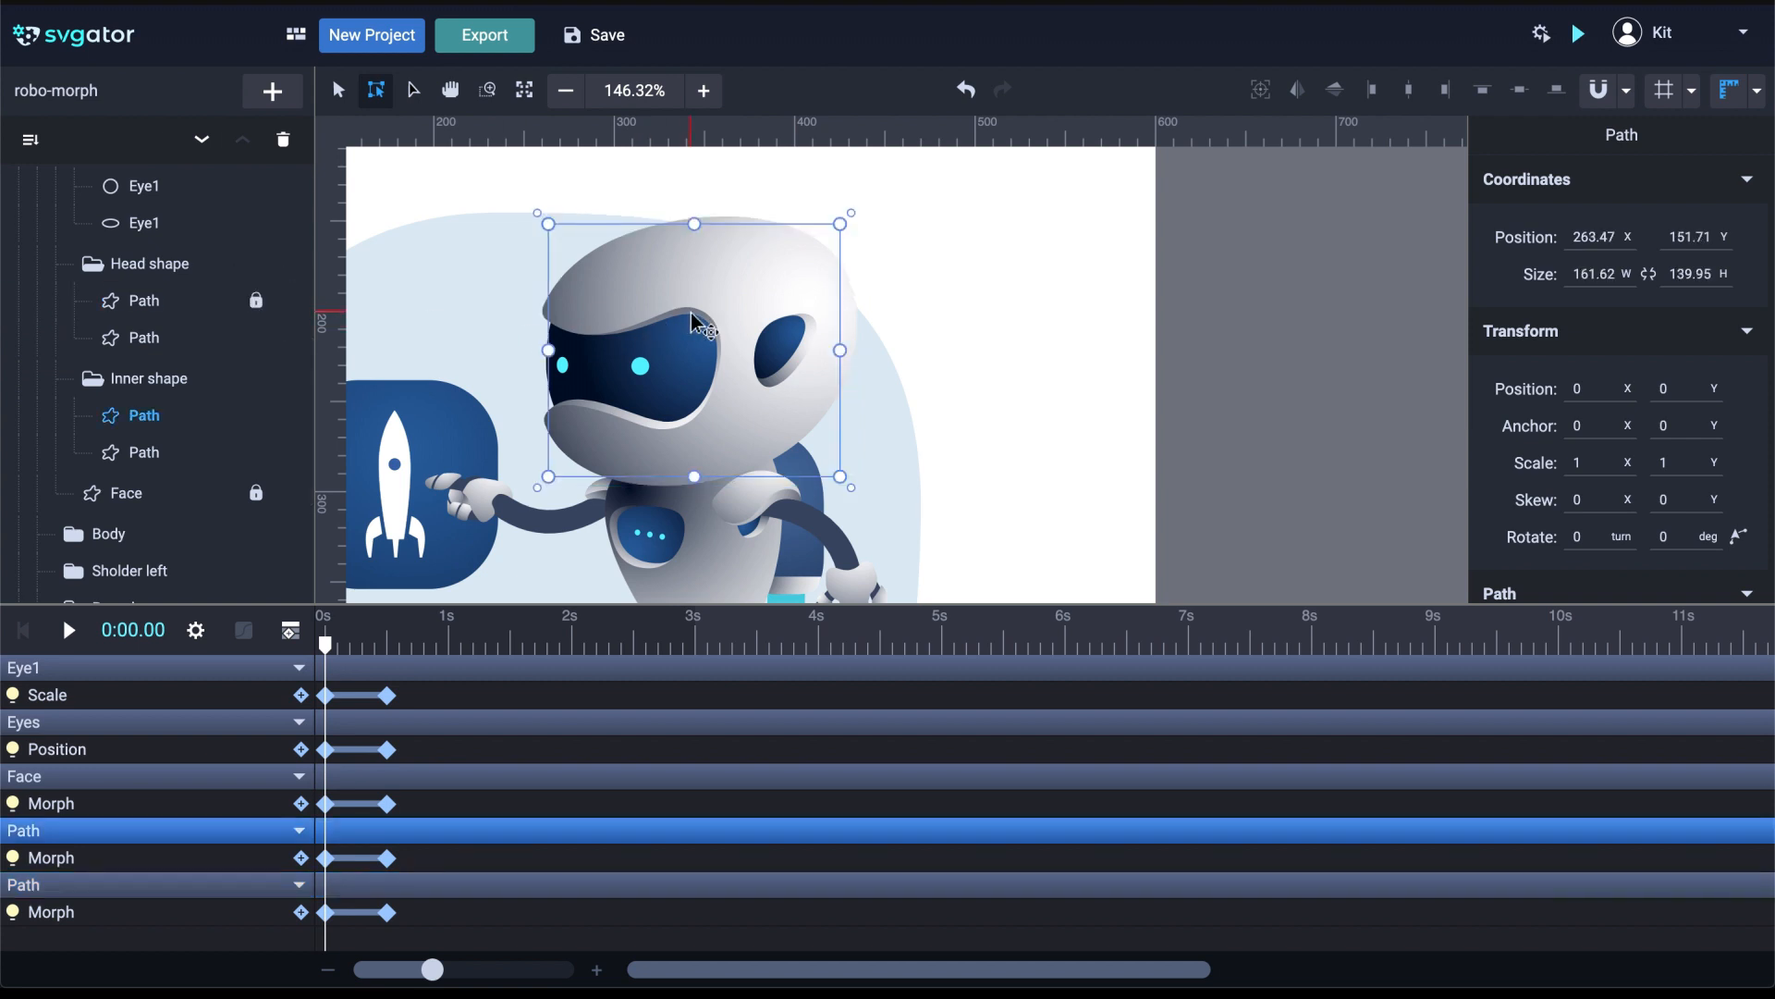
left_click(256, 415)
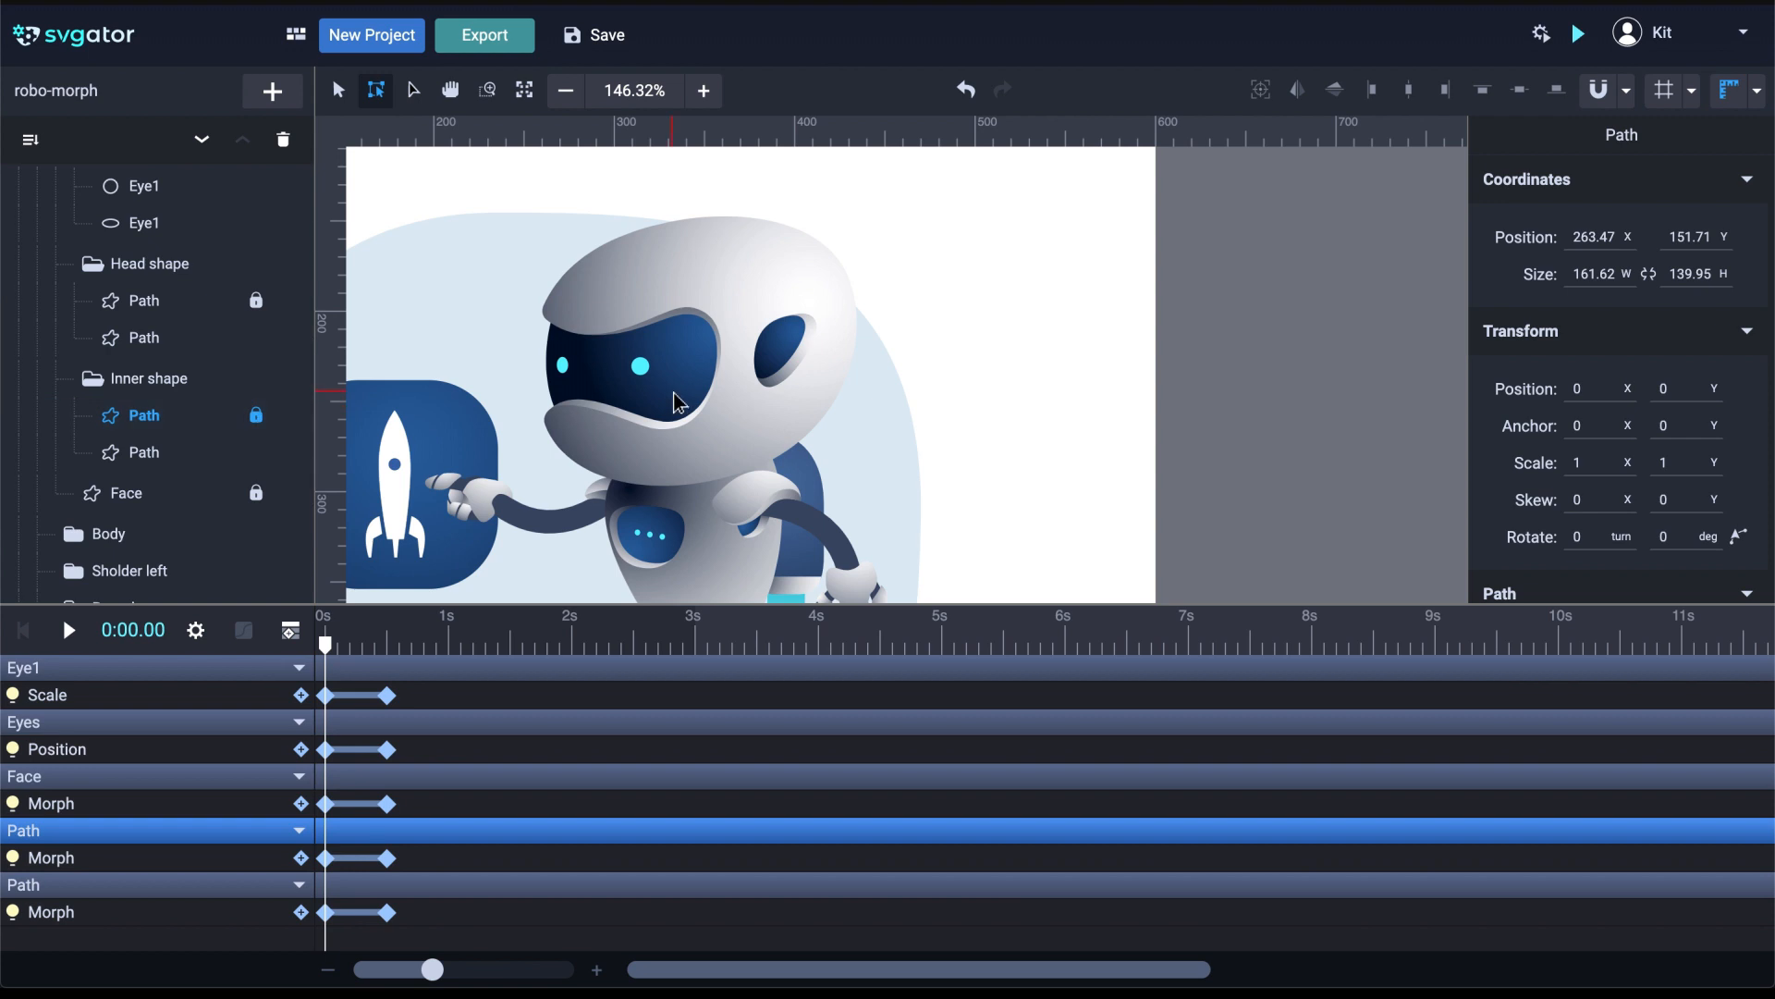
Select both paths of the ear and add Morph animators to them at 0 s
left_click(790, 356)
scroll(806, 374, "up", 3)
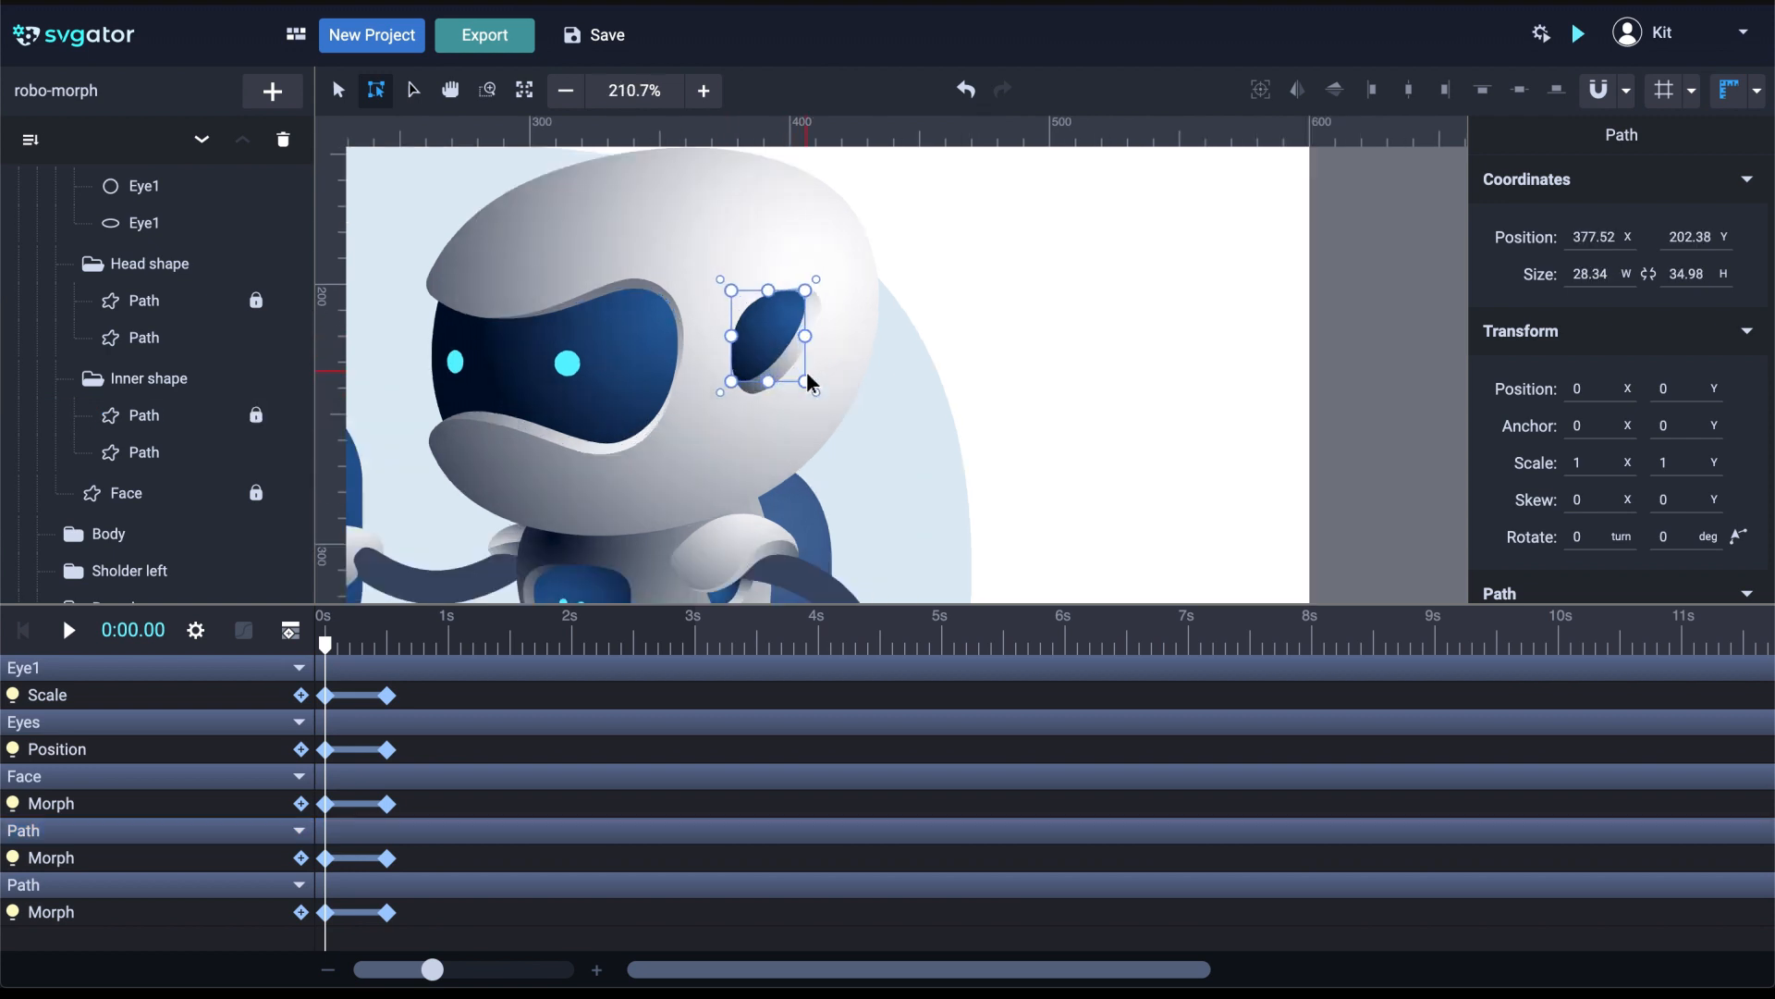
scroll(808, 379, "up", 3)
left_click(731, 397, "shift")
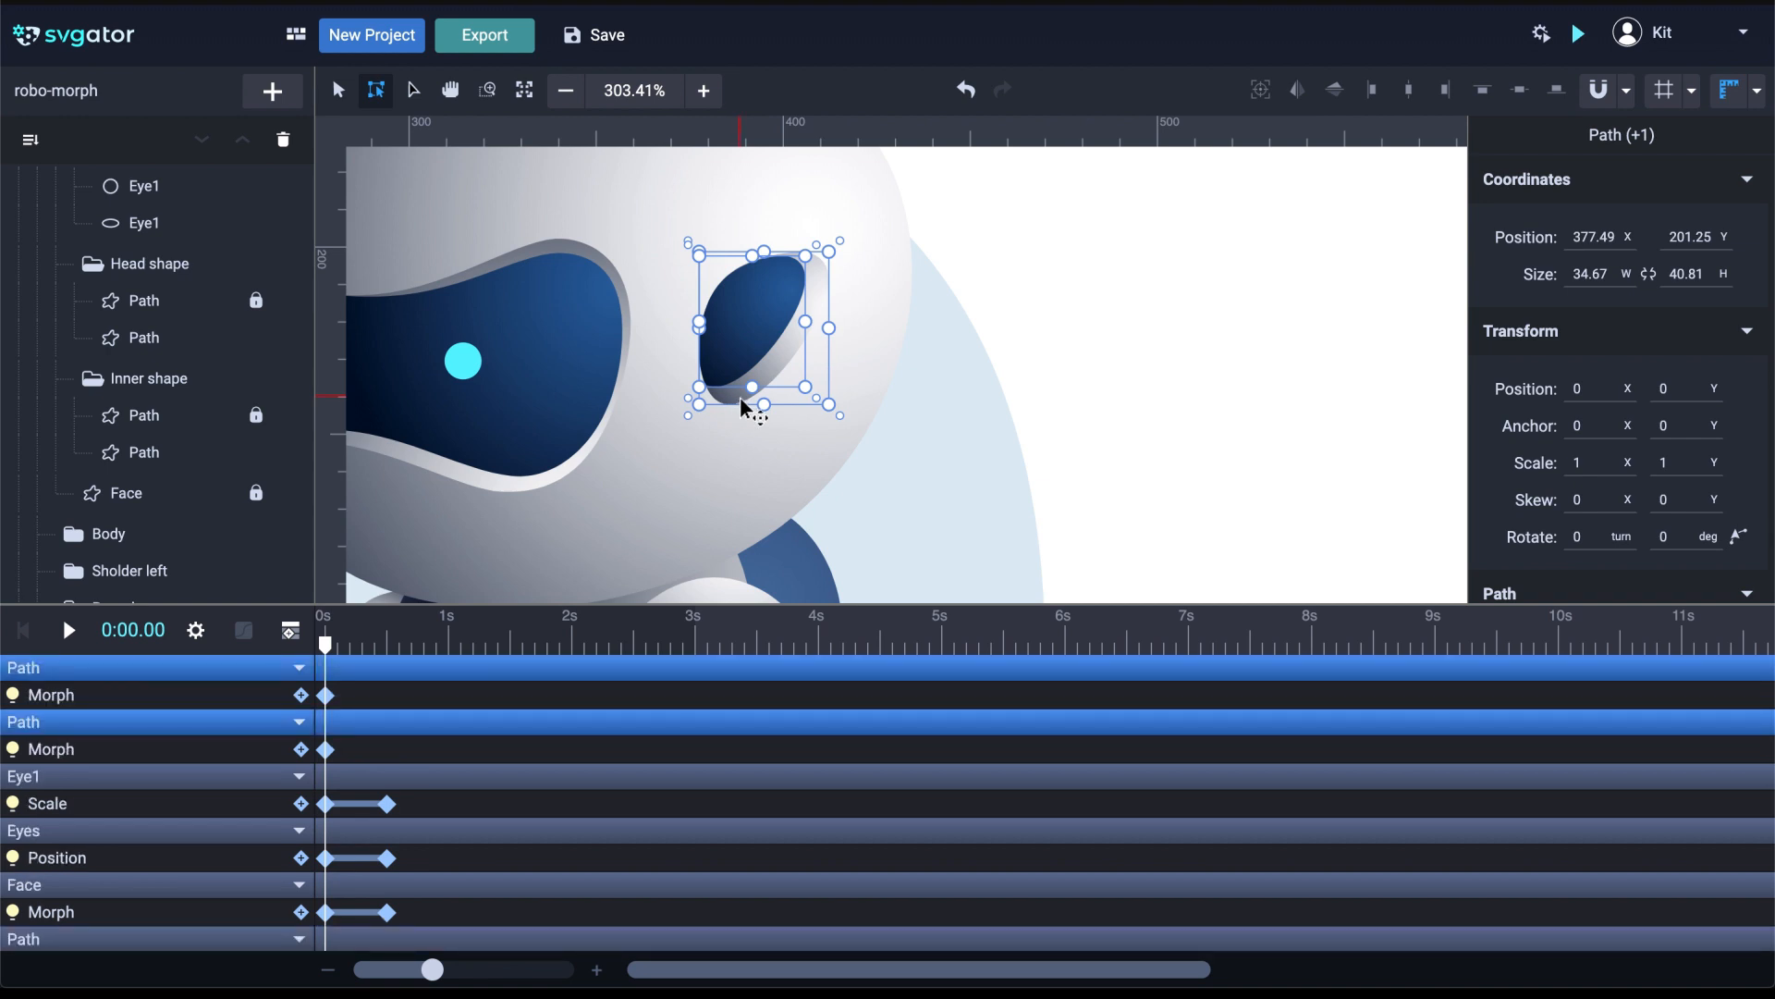
Reshape the blue ear path and its rim at 0.50 s into a narrower, more upright ear
left_click_drag(327, 650, 390, 660)
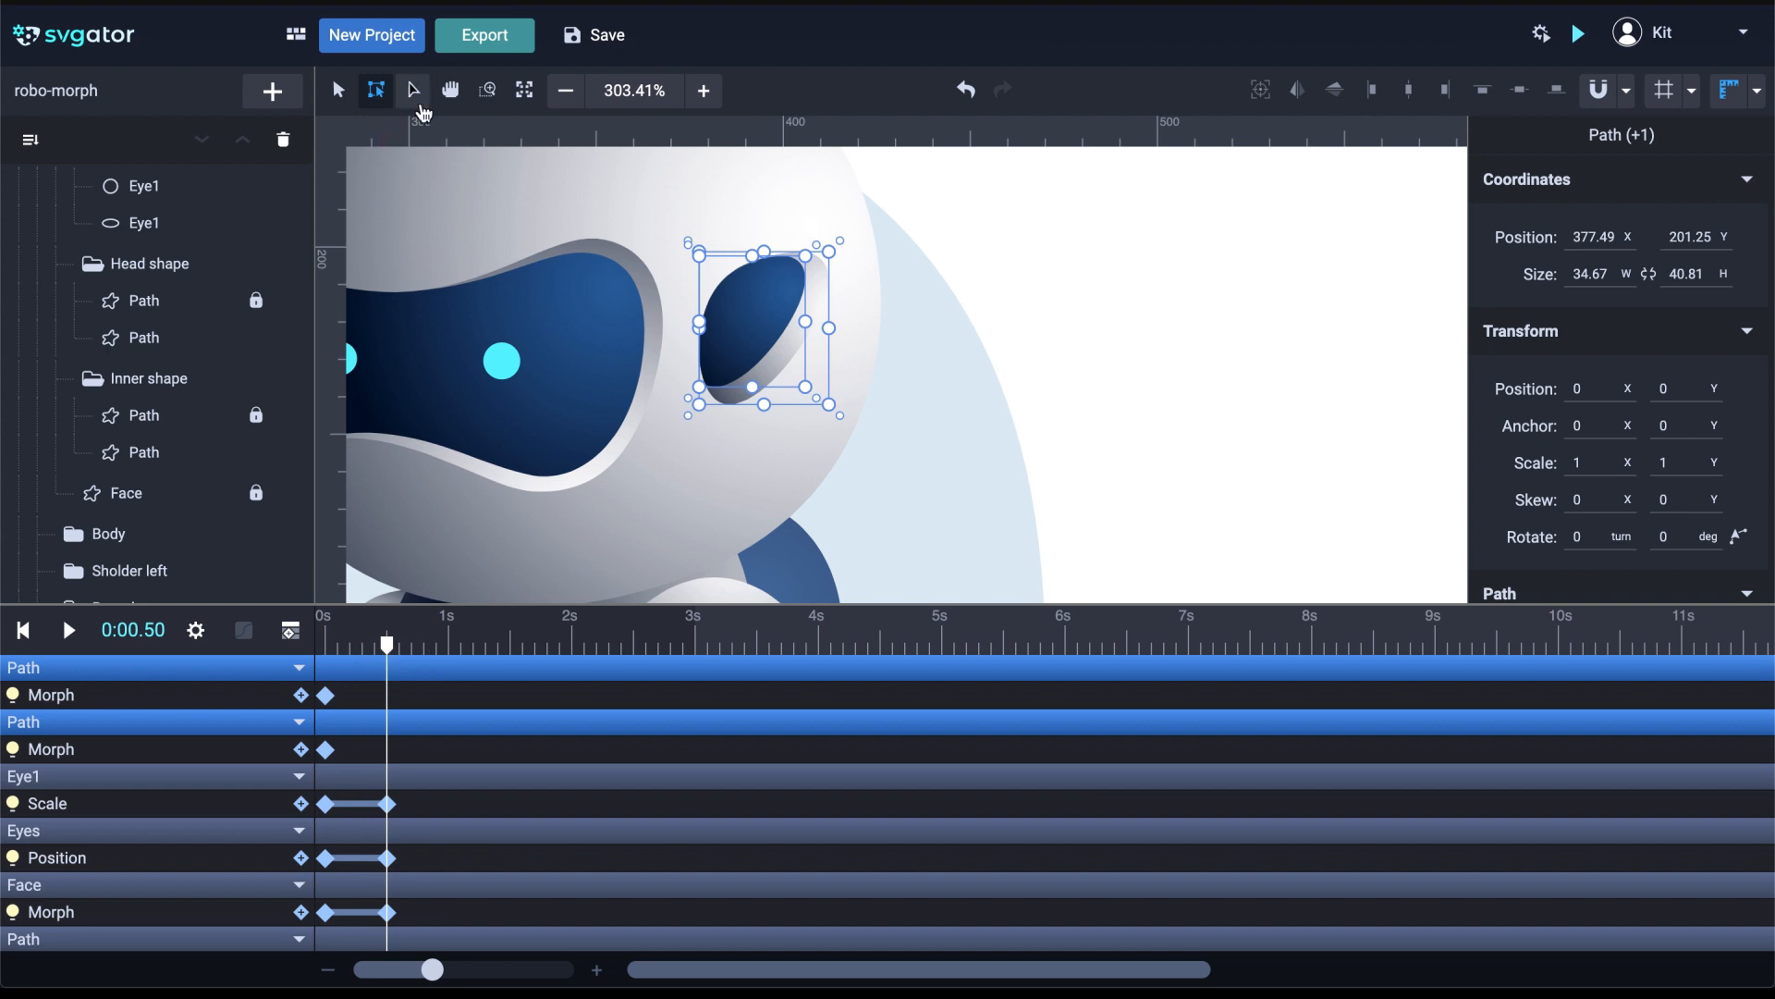
left_click(413, 90)
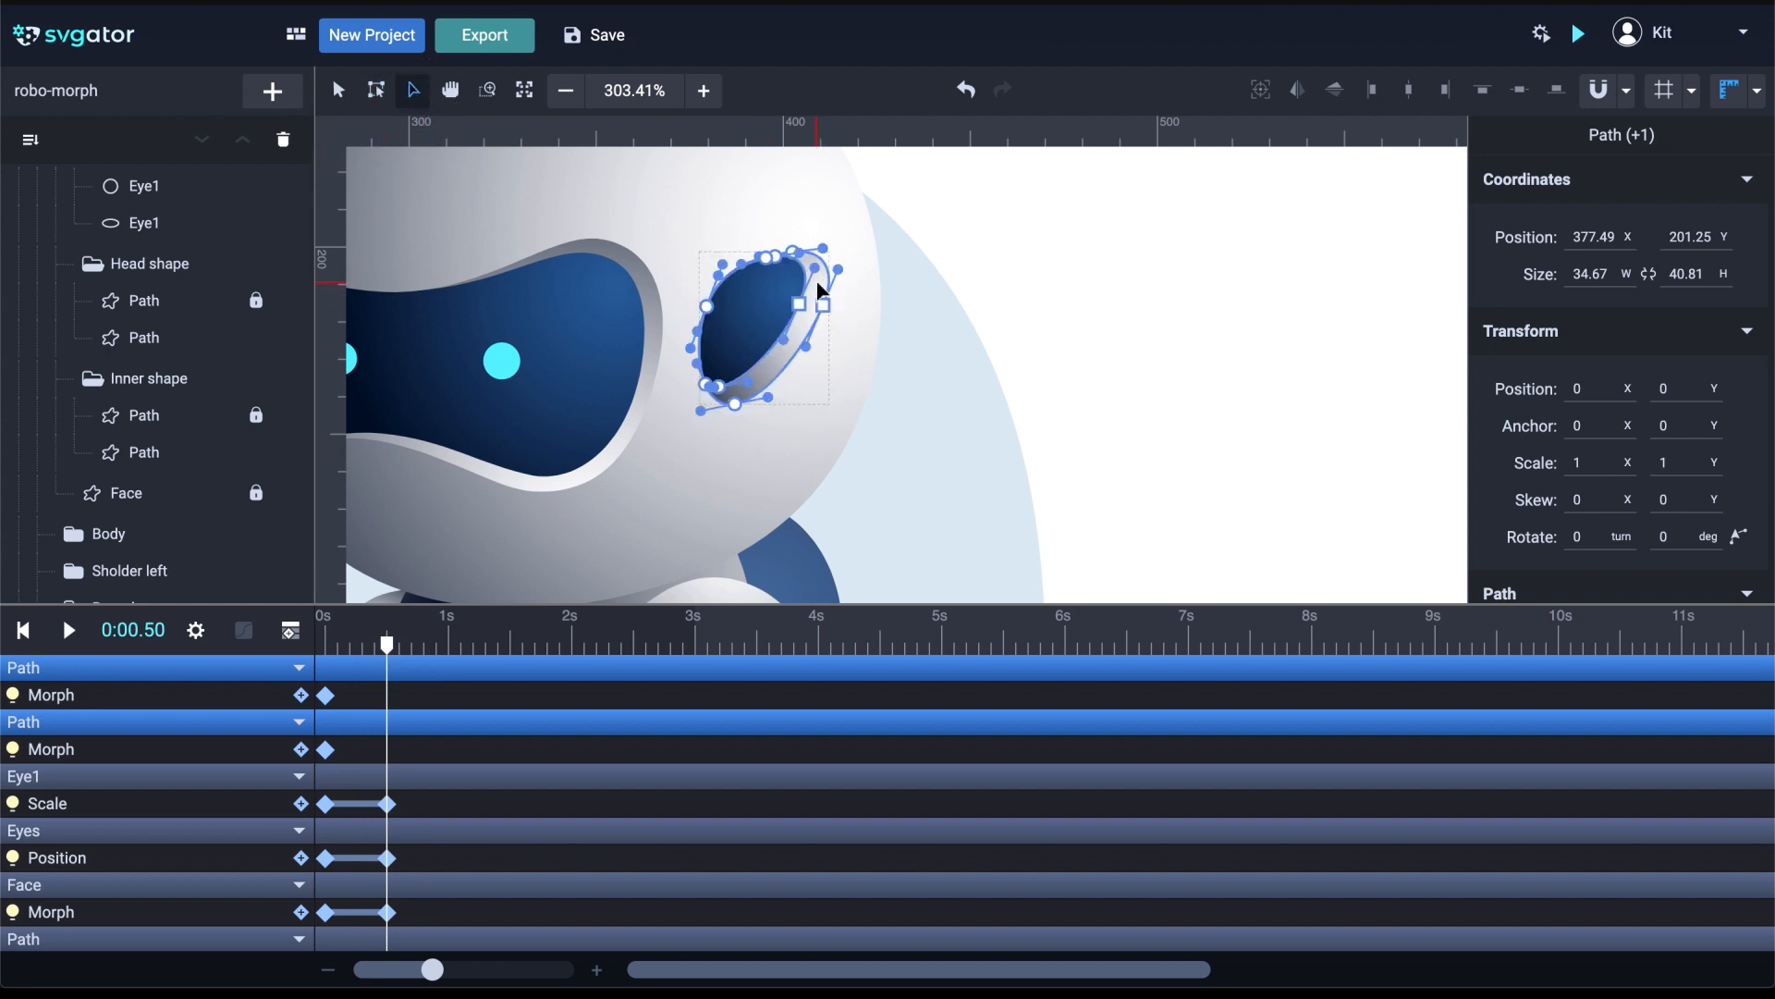
scroll(819, 289, "up", 3)
left_click_drag(860, 344, 763, 233)
left_click(594, 305)
left_click(707, 291)
scroll(716, 247, "up", 5)
left_click(718, 232)
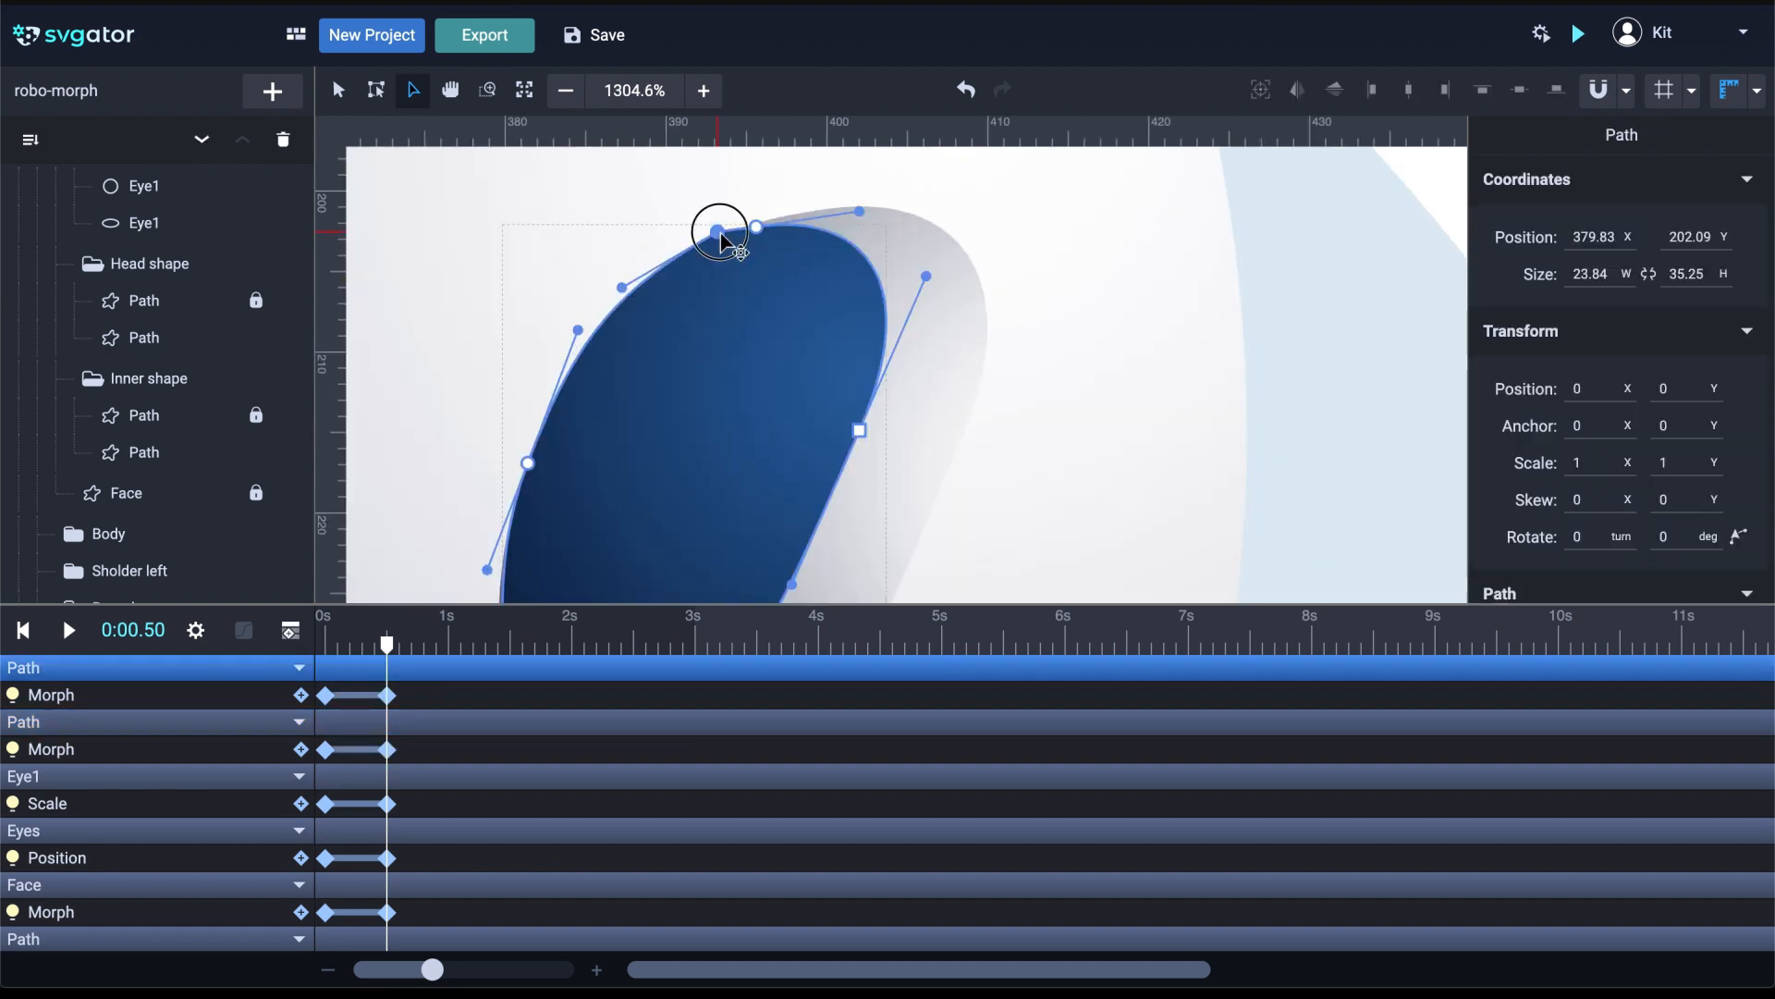
key("Delete")
scroll(720, 233, "up", 1)
scroll(693, 323, "down", 6)
left_click(765, 491)
left_click(707, 398)
scroll(777, 332, "up", 2)
scroll(777, 333, "down", 7)
Scrub between 0 and 0.50 s to check the ear morph, and unlock the Inner shape, Face and Head shape paths
left_click_drag(387, 644, 320, 650)
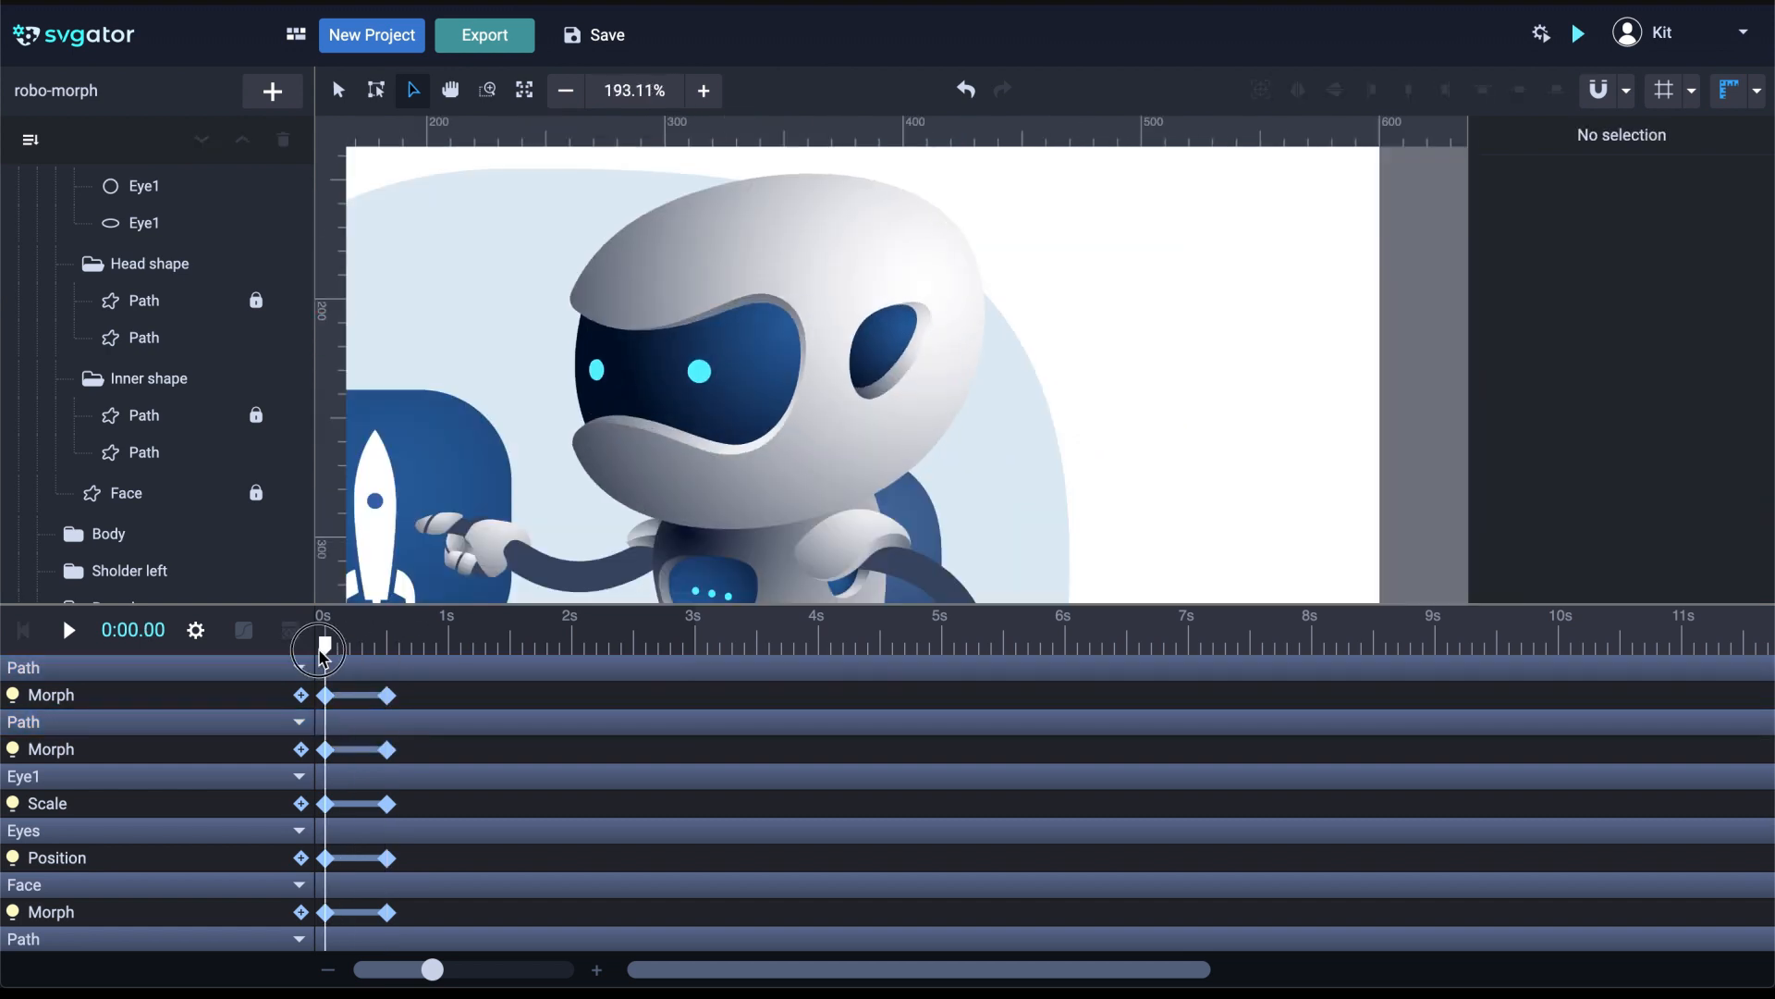
left_click_drag(325, 647, 398, 659)
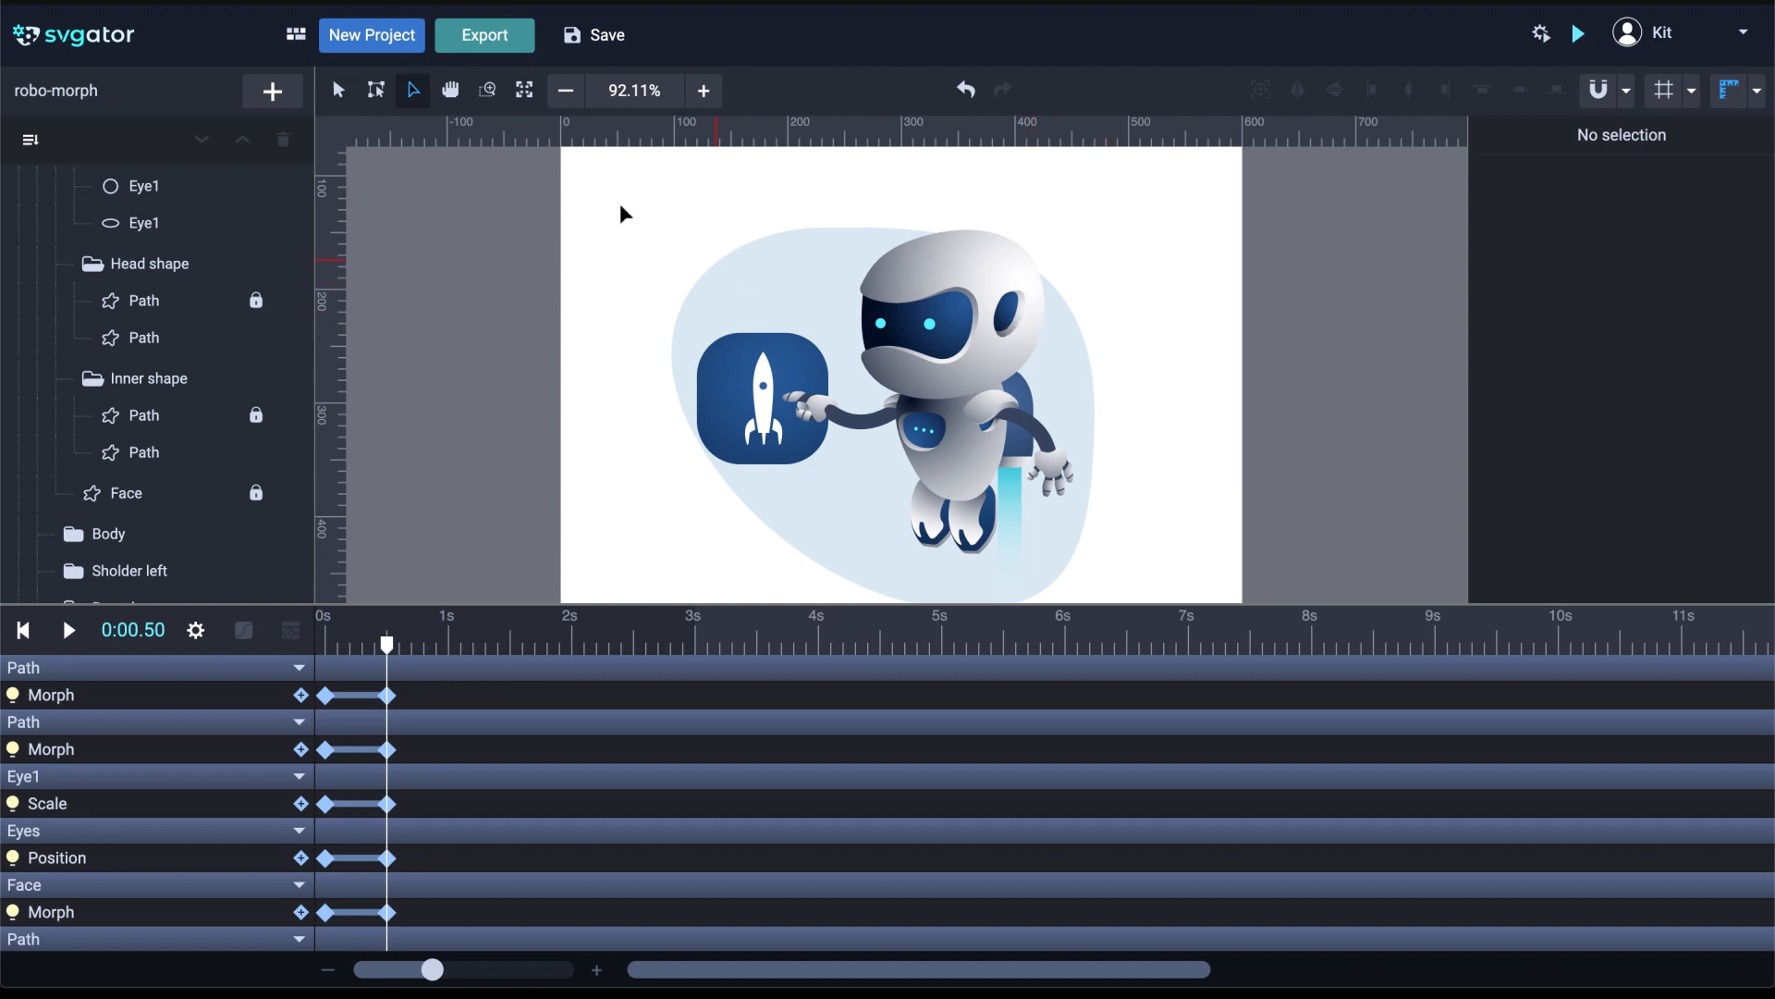
left_click(255, 416)
left_click(256, 492)
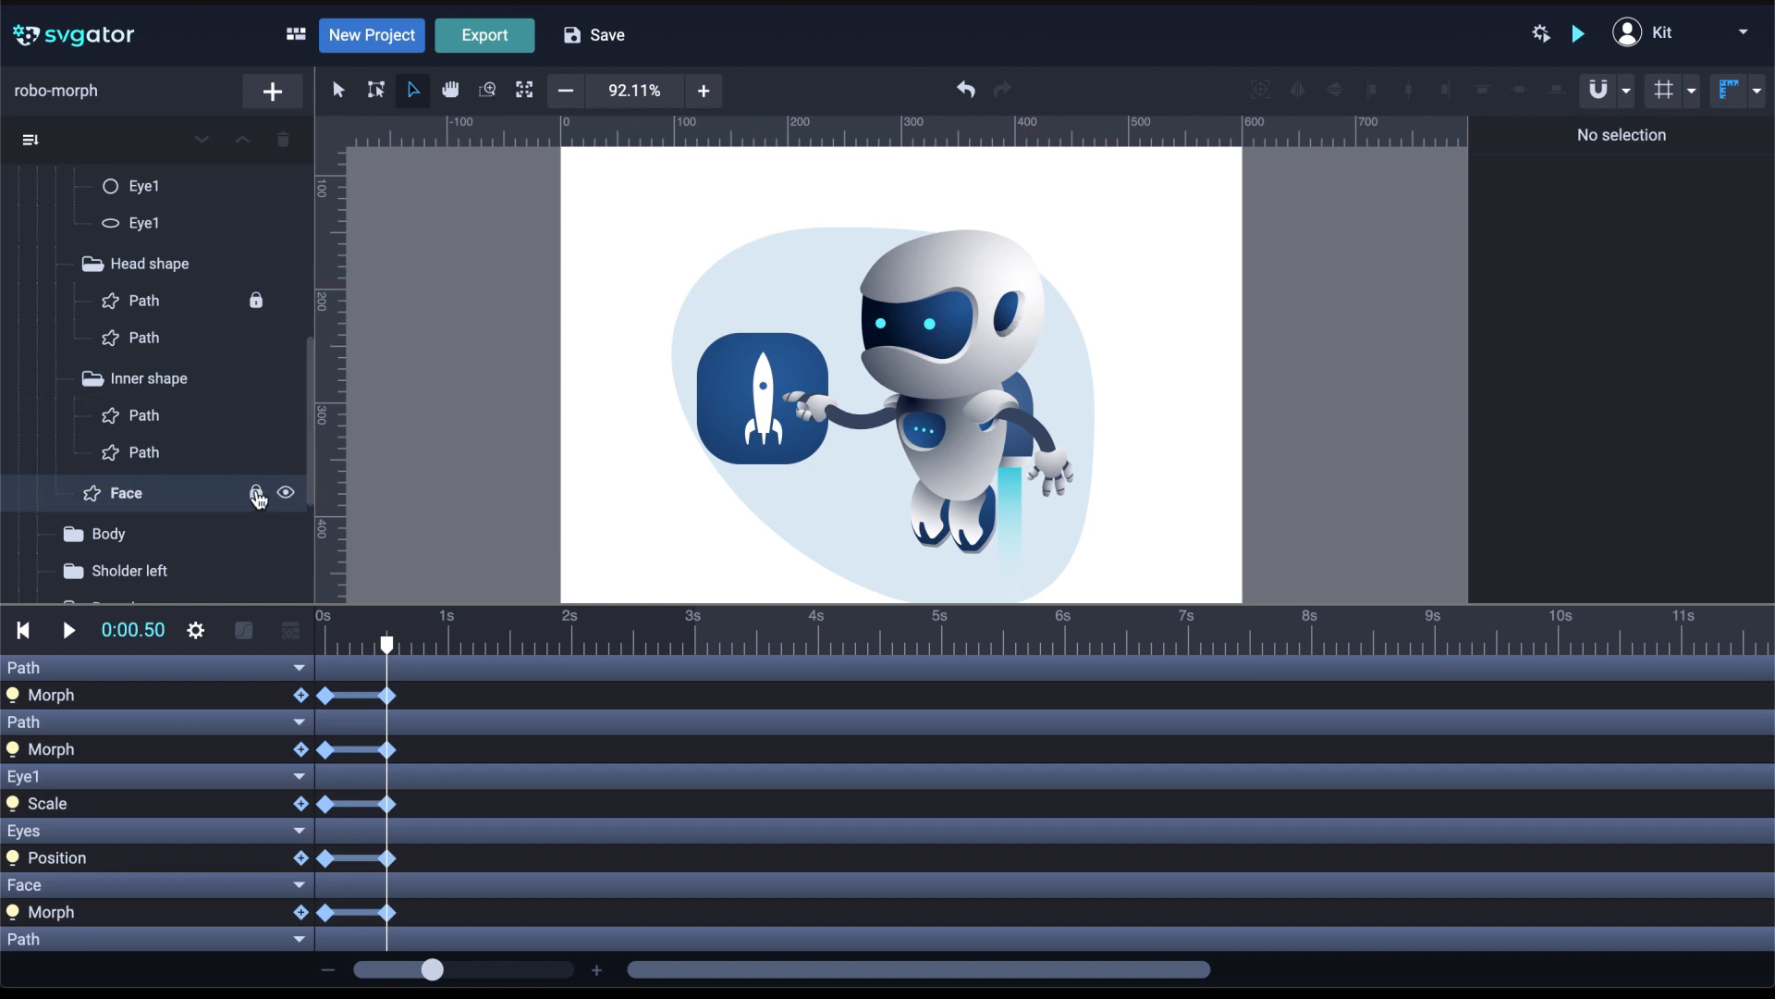
left_click(256, 300)
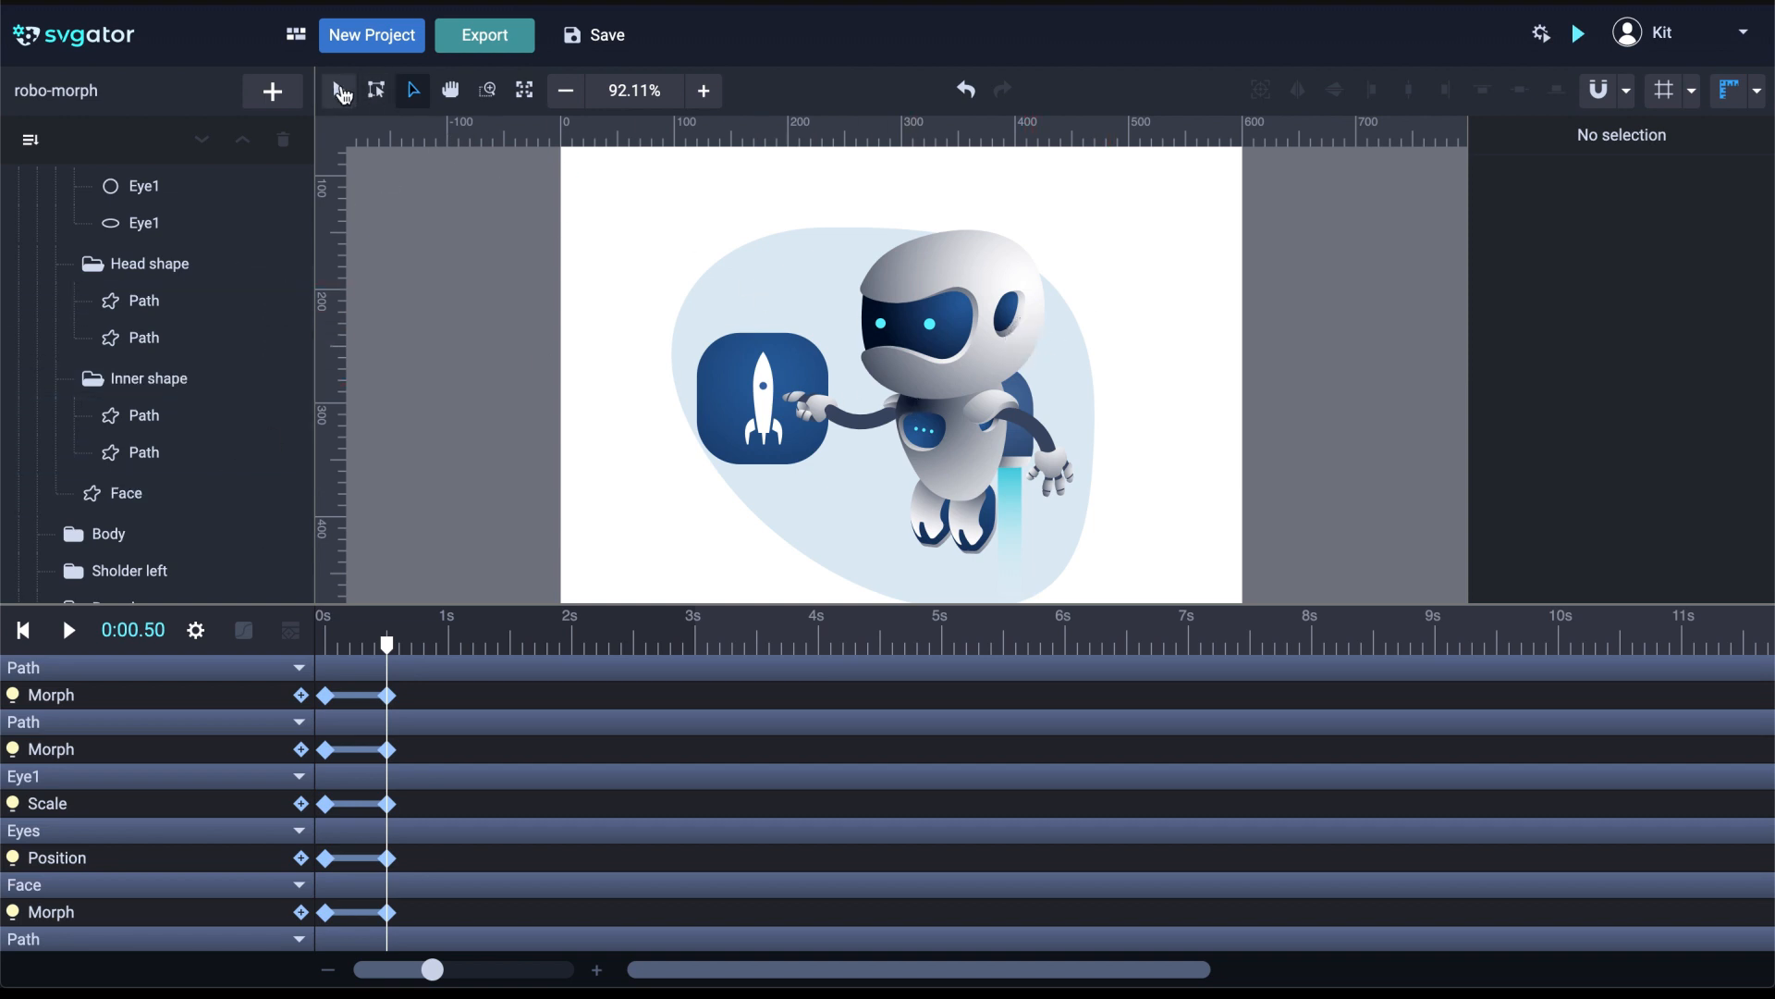
Pull the lower back curve of the front Head shape path inward at 0.50 s
left_click(997, 359)
scroll(1043, 339, "up", 3)
scroll(1042, 344, "up", 2)
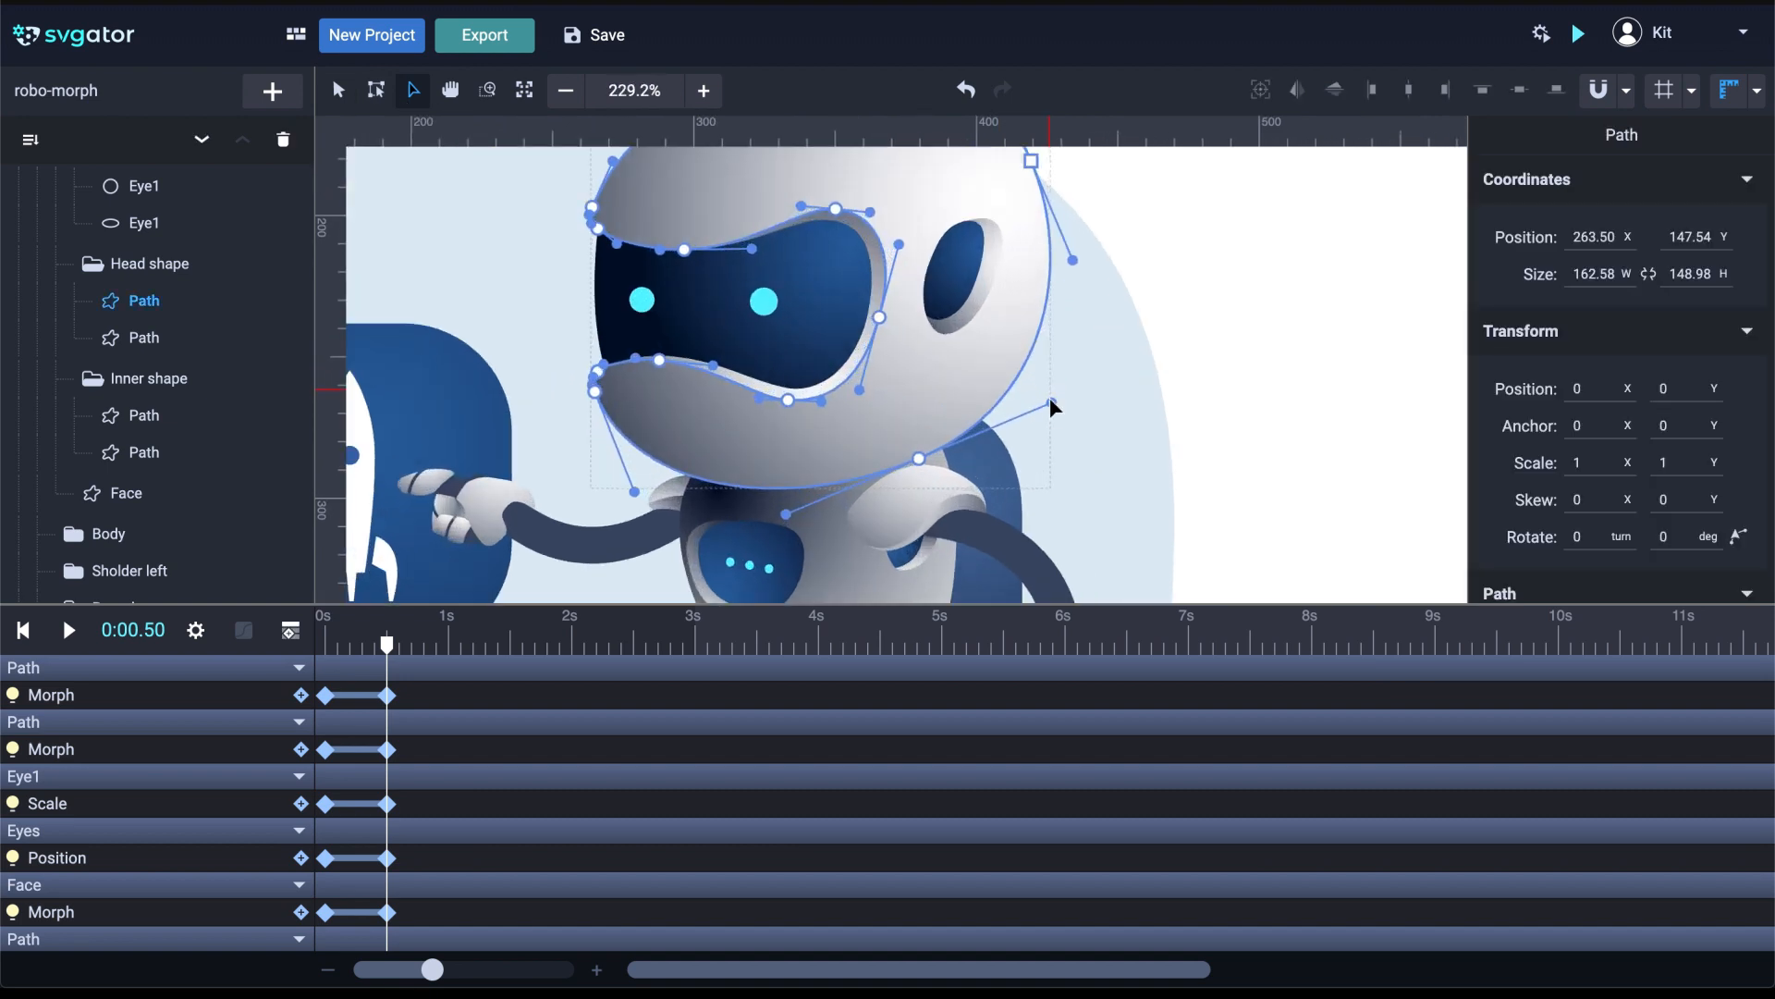
left_click_drag(1051, 398, 1003, 426)
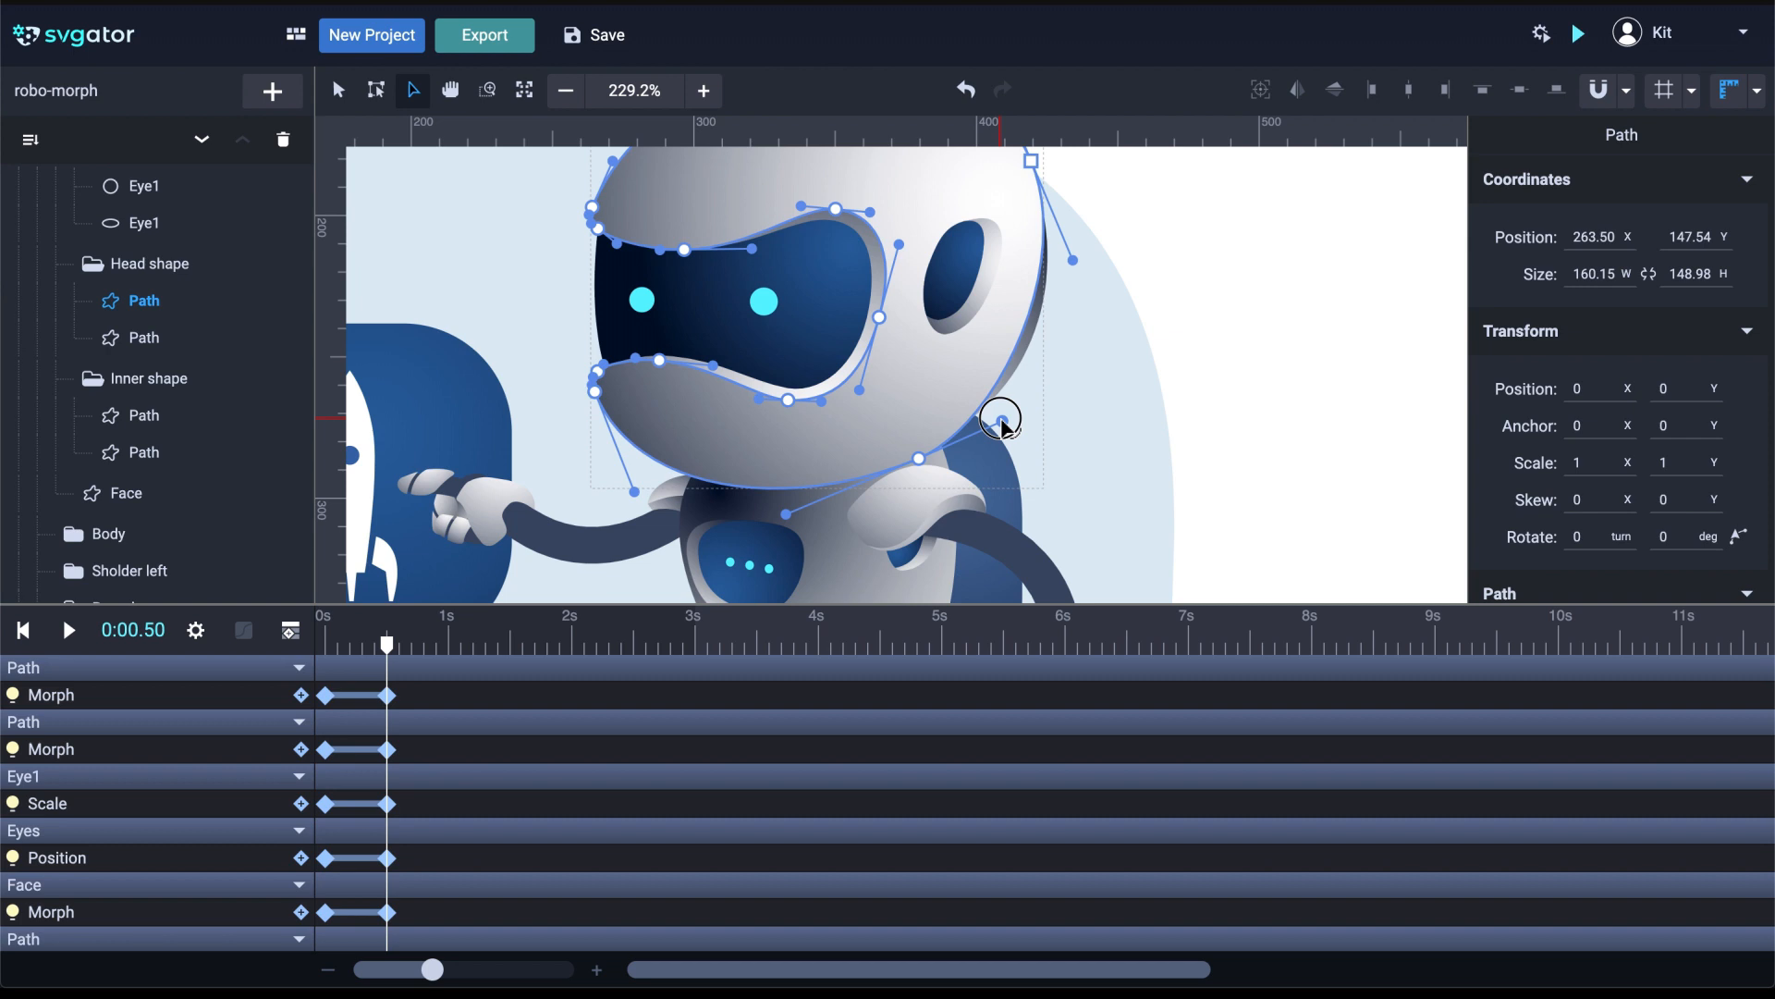
scroll(1063, 360, "down", 2)
Move the upper Inner shape path's back node and lower back curve handle inward at 0.50 s
left_click(1044, 350)
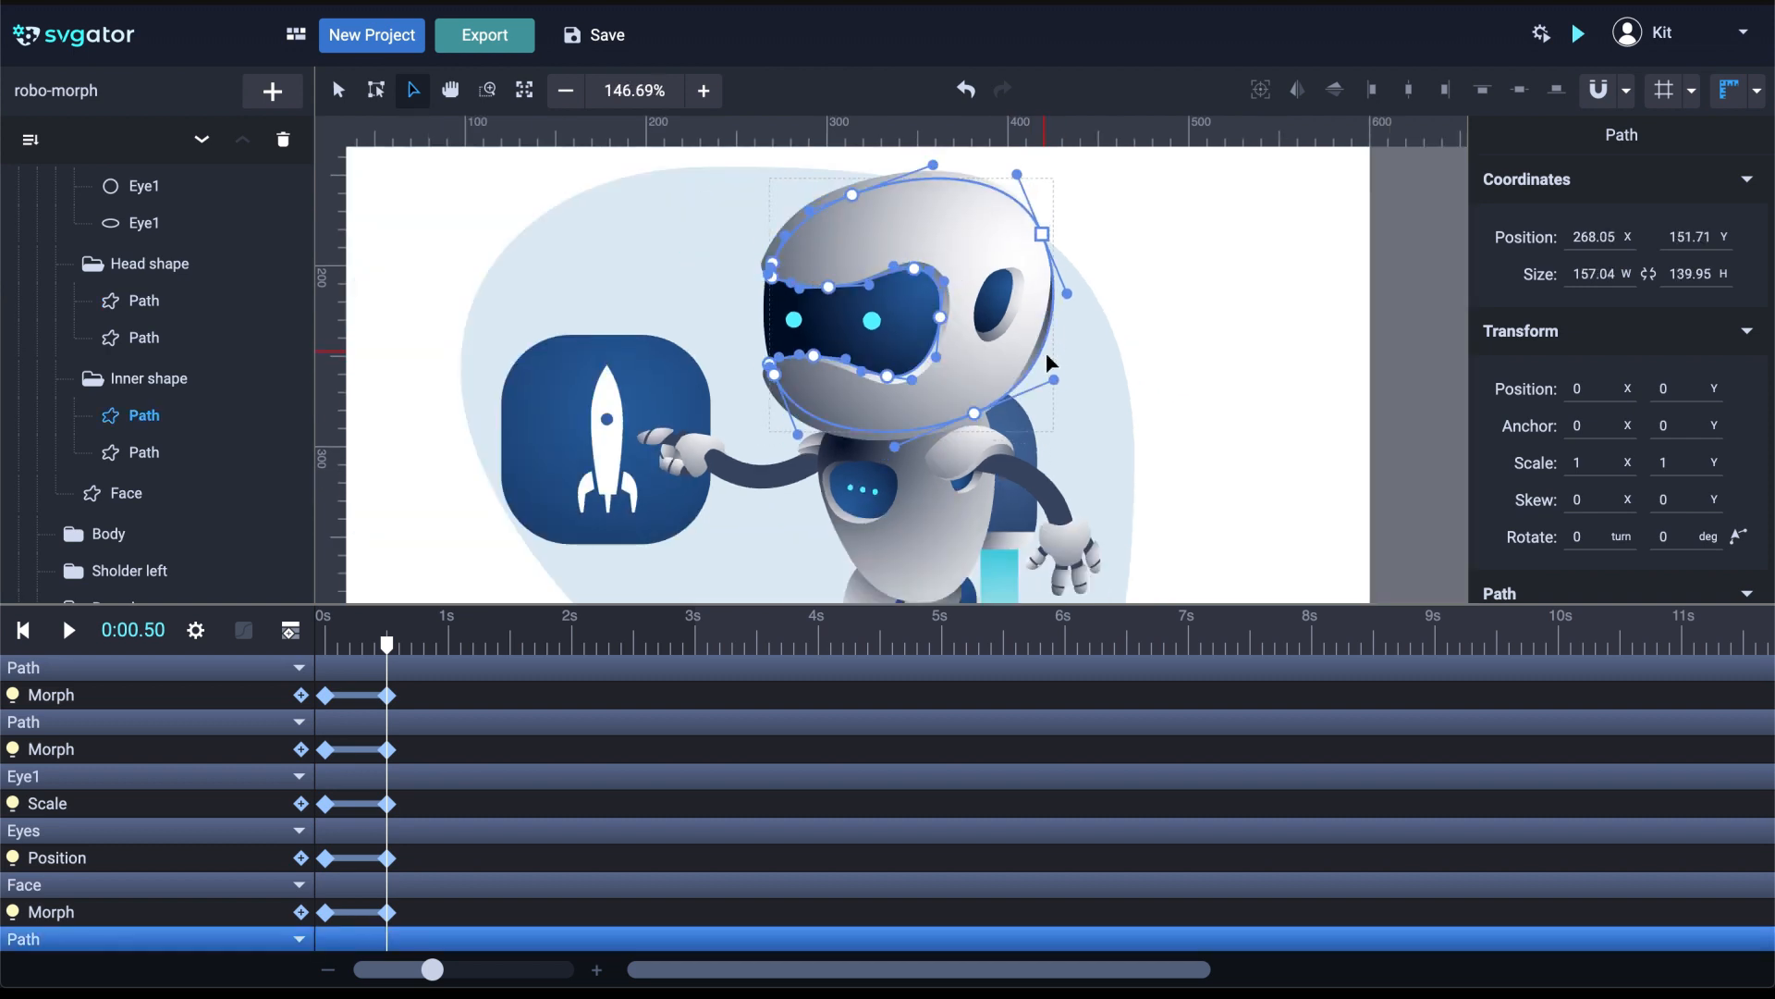
left_click_drag(1043, 234, 1027, 236)
left_click_drag(1052, 377, 1026, 371)
Clear the selection, review the head turn between 0 and 0.50 s, and save the project
left_click(328, 648)
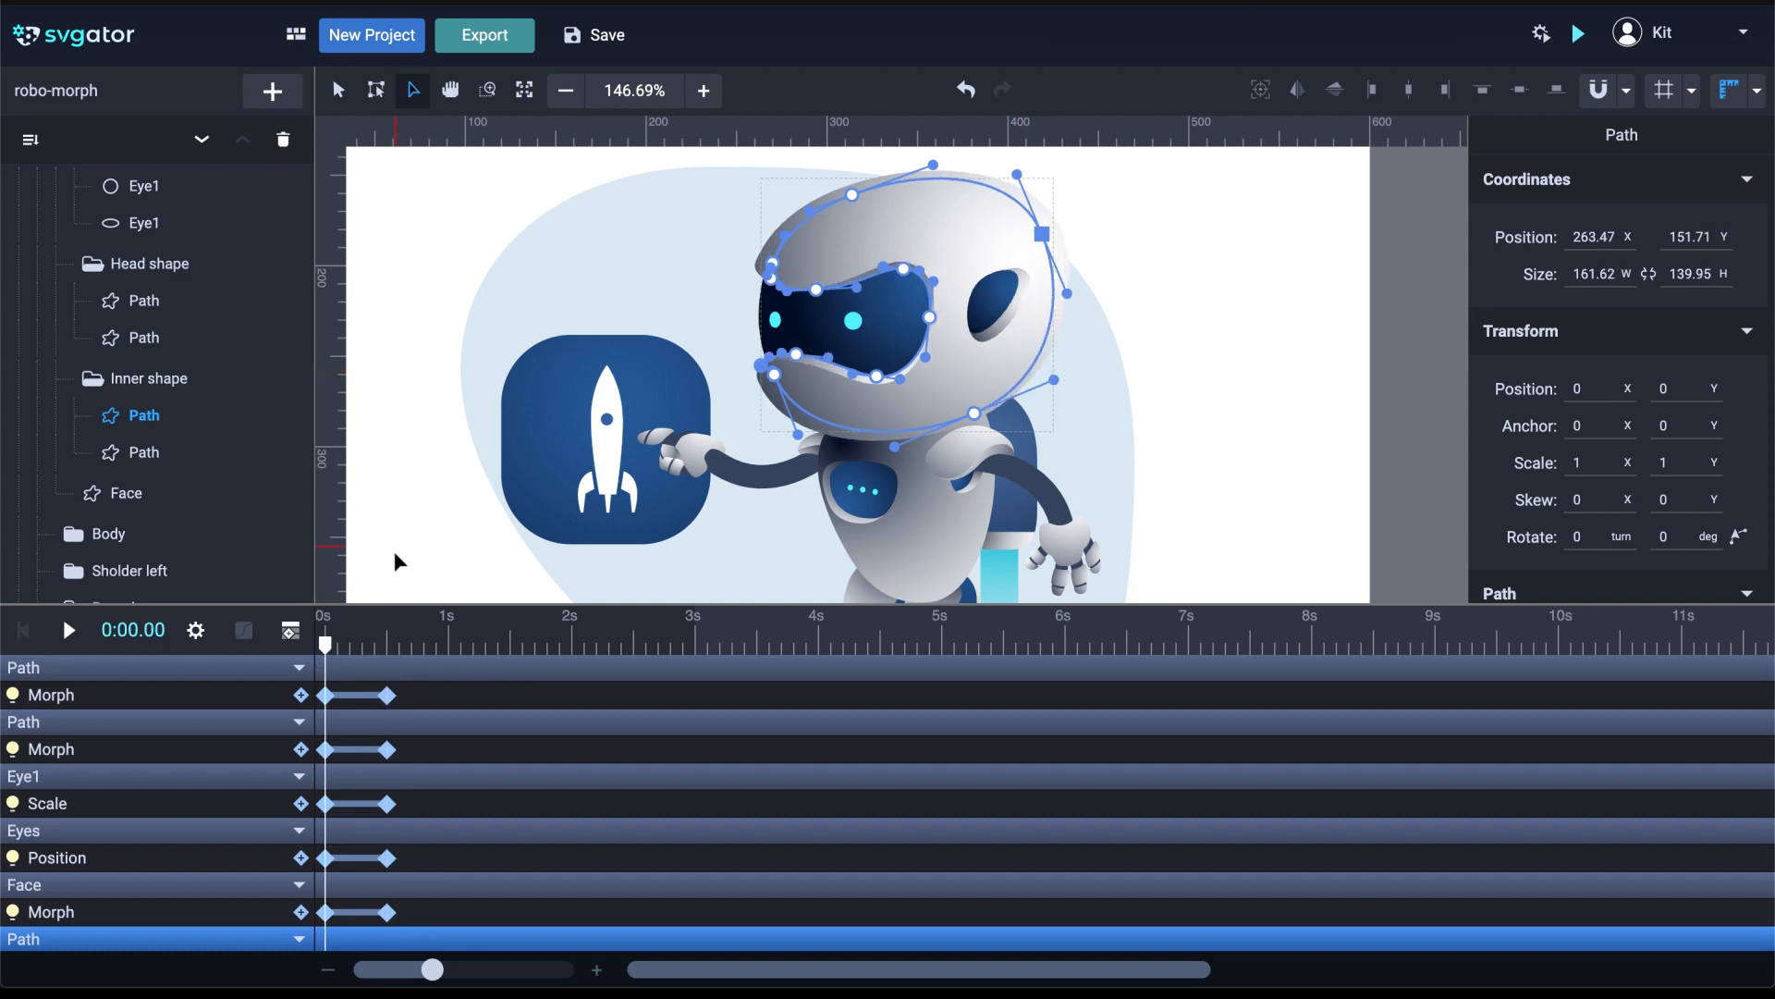
left_click(379, 574)
mouse_move(326, 645)
left_mouse_down()
mouse_move(445, 660)
mouse_move(333, 651)
mouse_move(403, 658)
mouse_move(330, 668)
left_mouse_up()
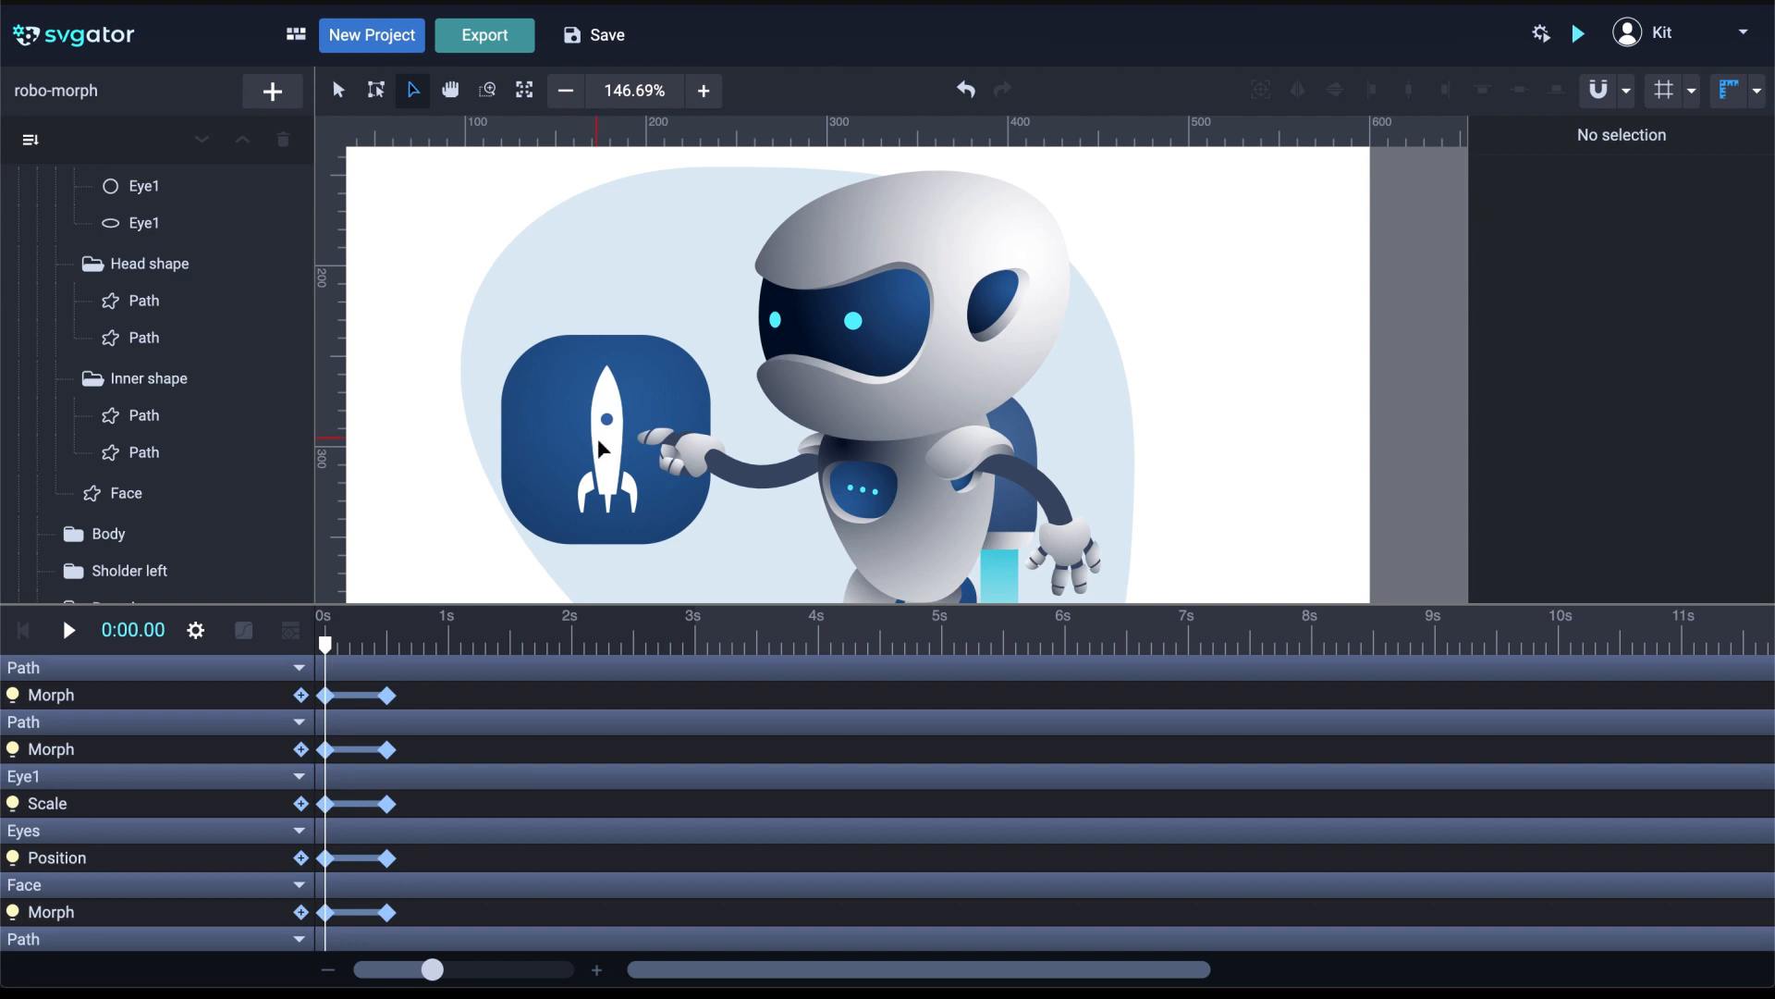
scroll(598, 440, "down", 2)
key("space")
left_click_drag(755, 450, 804, 387)
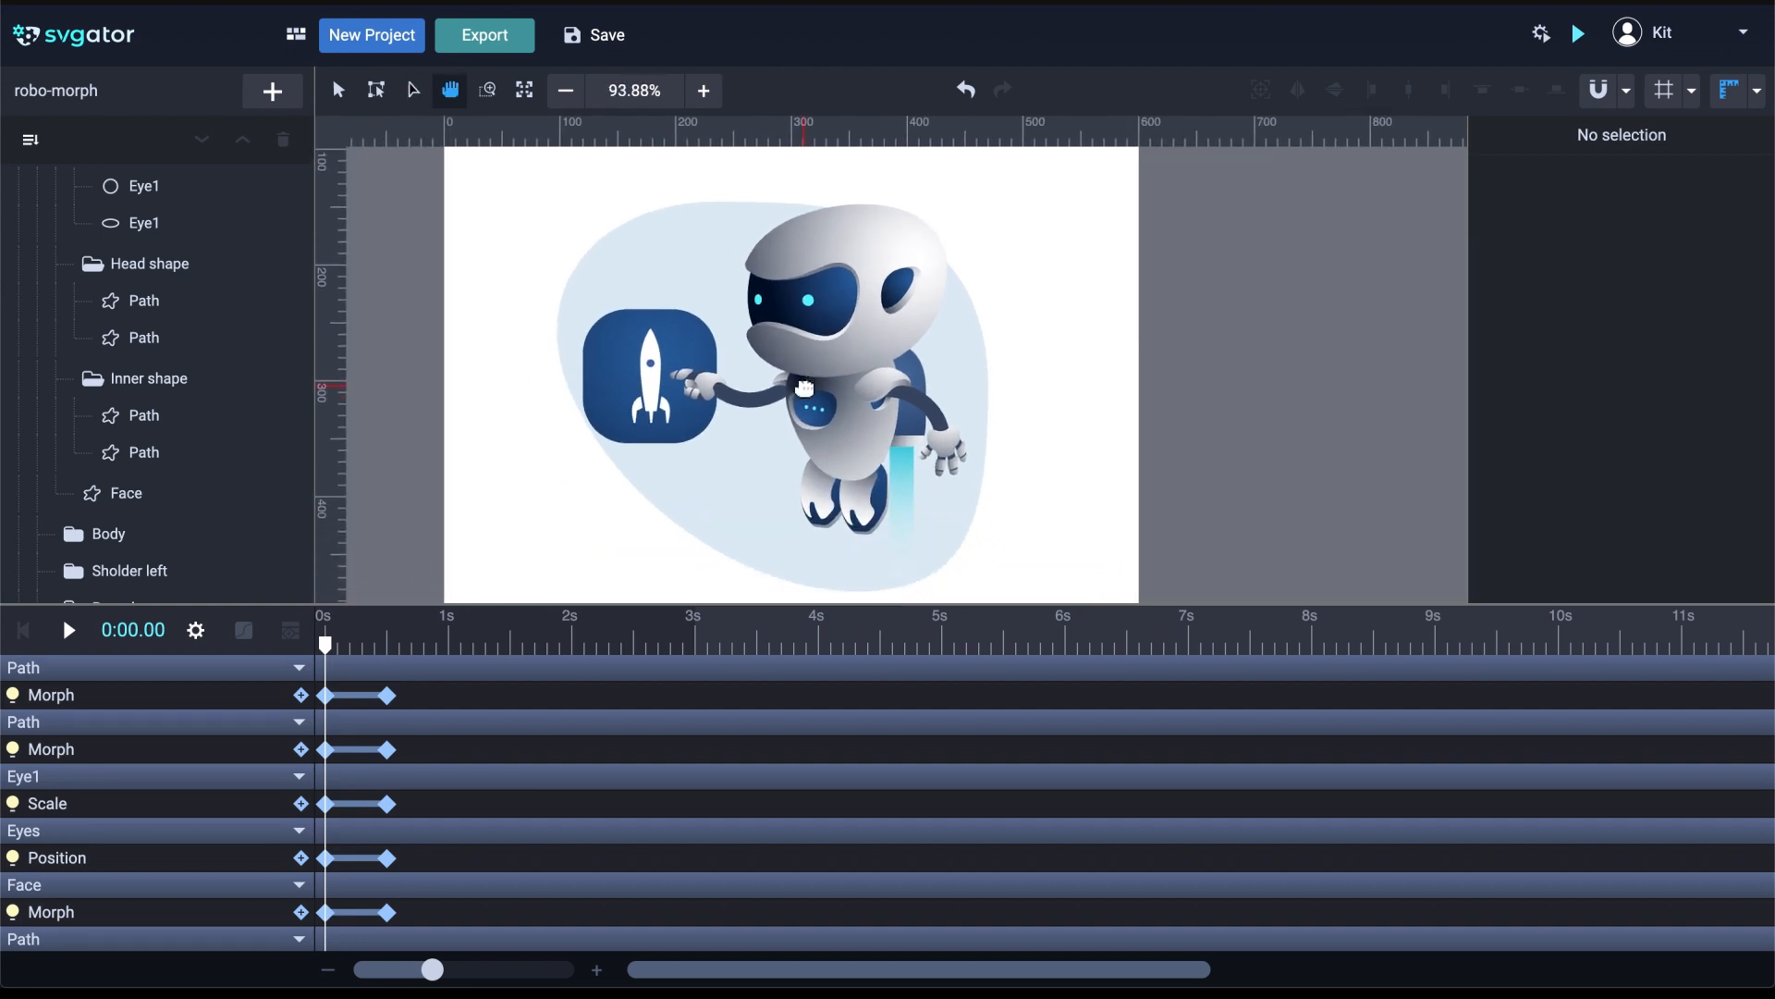
left_click(610, 37)
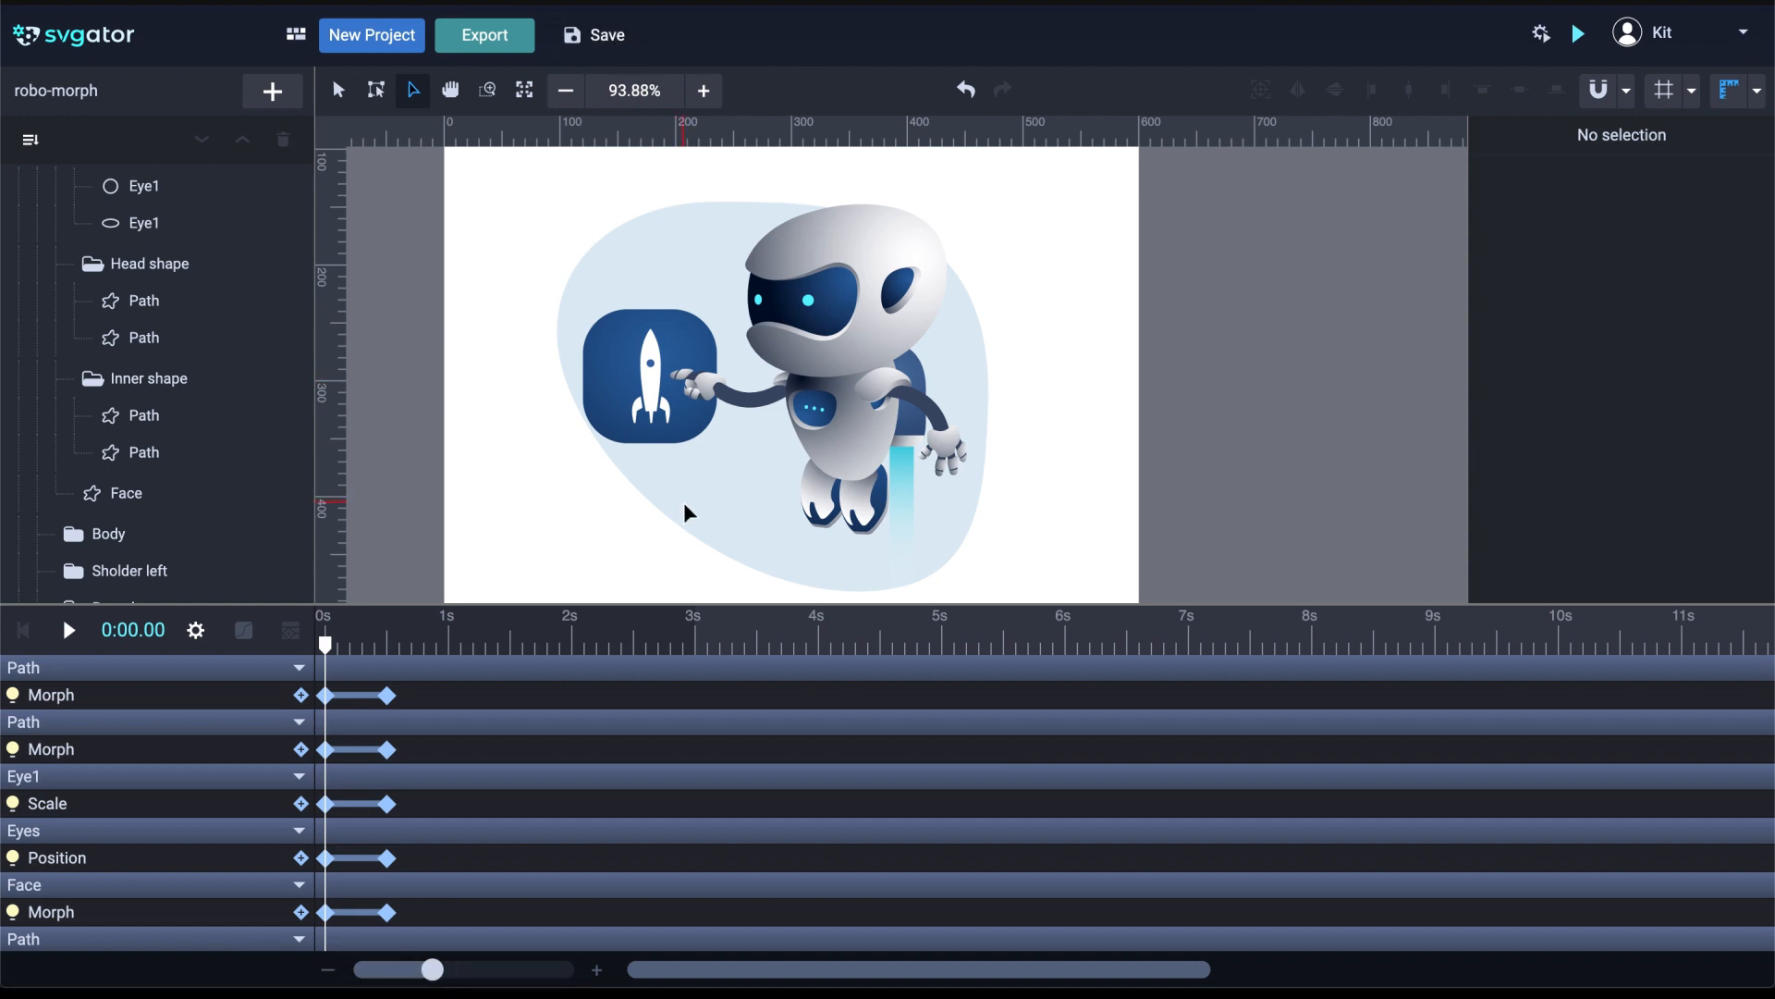
key("space")
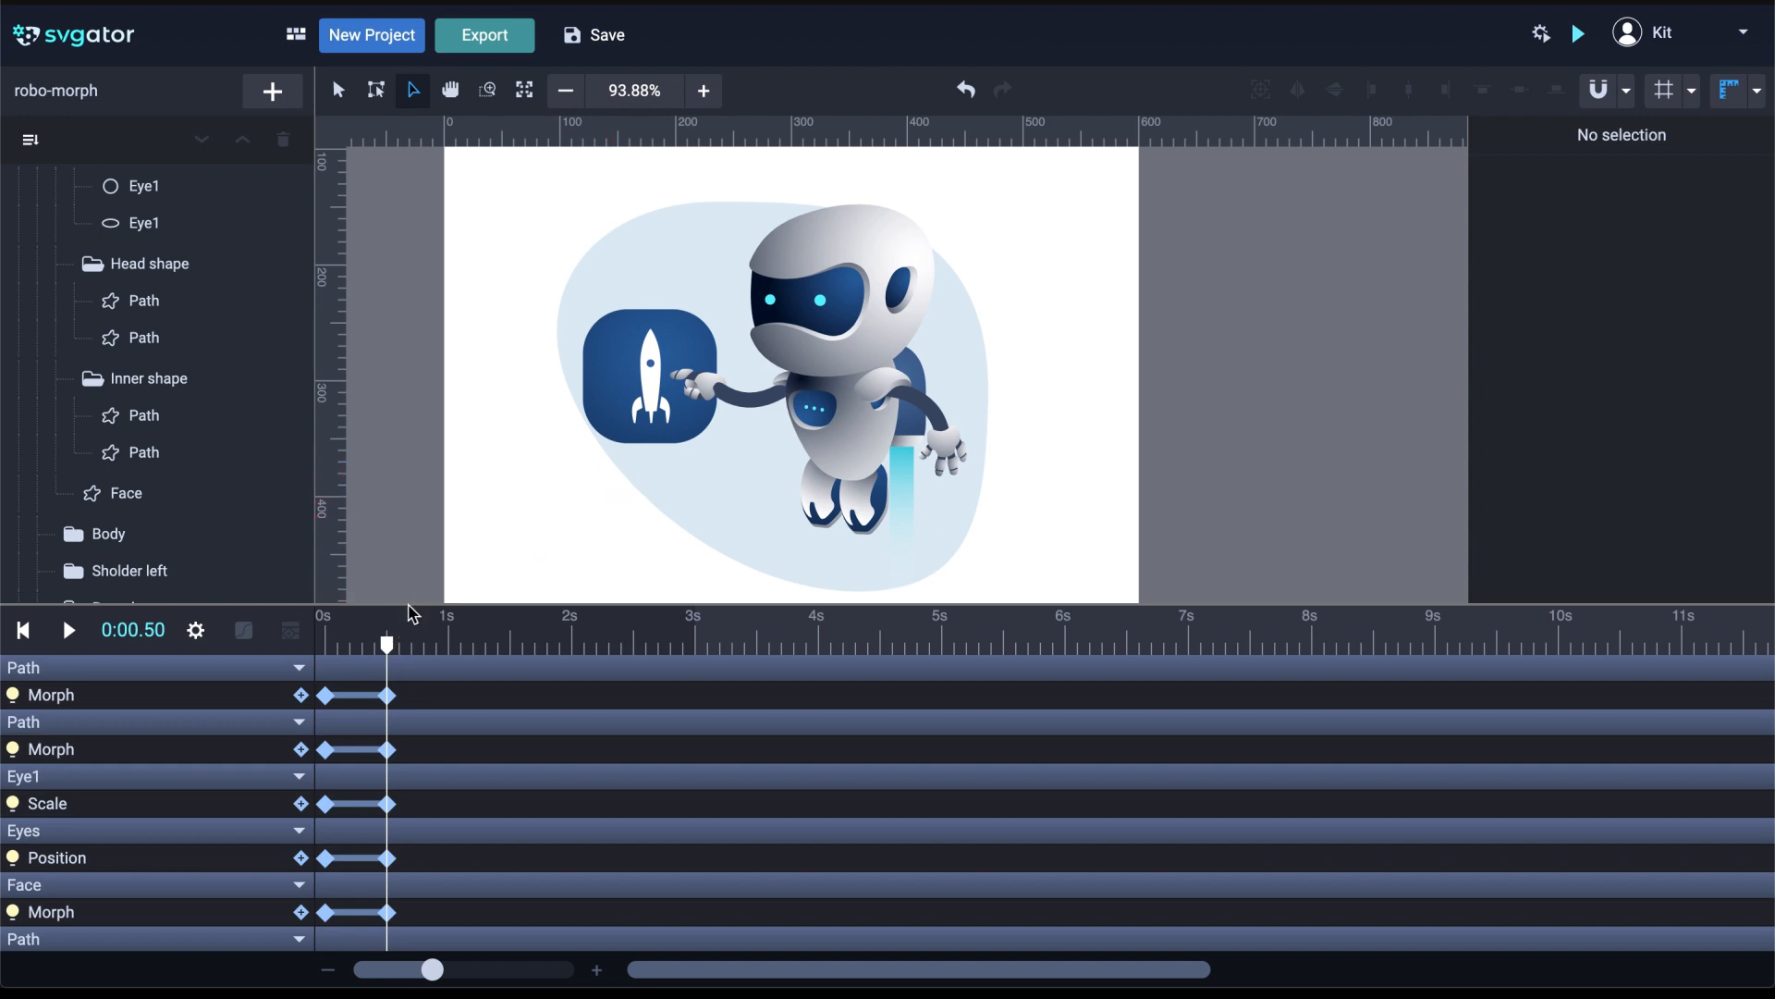
Shift the keyframes of all animators to 0.50 s and 1 s, and play the result from 0 s
left_click_drag(410, 603, 397, 469)
left_click_drag(343, 914, 457, 567)
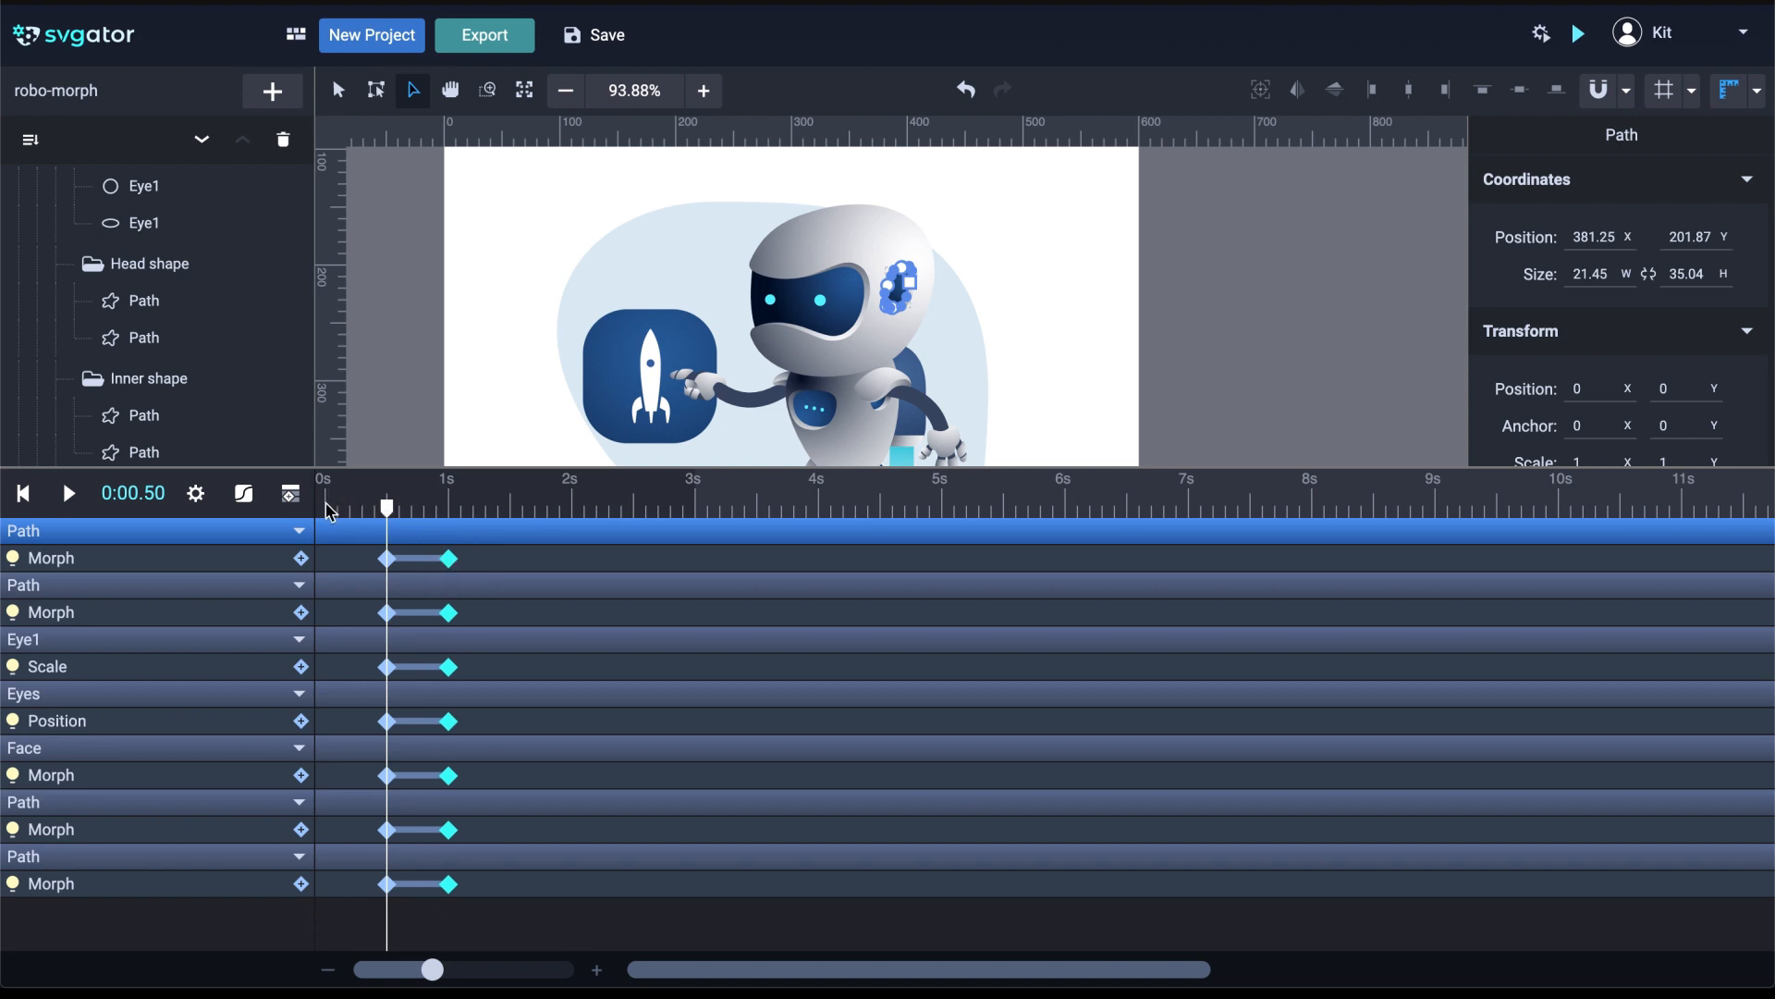
left_click(326, 508)
left_click(362, 431)
key("space")
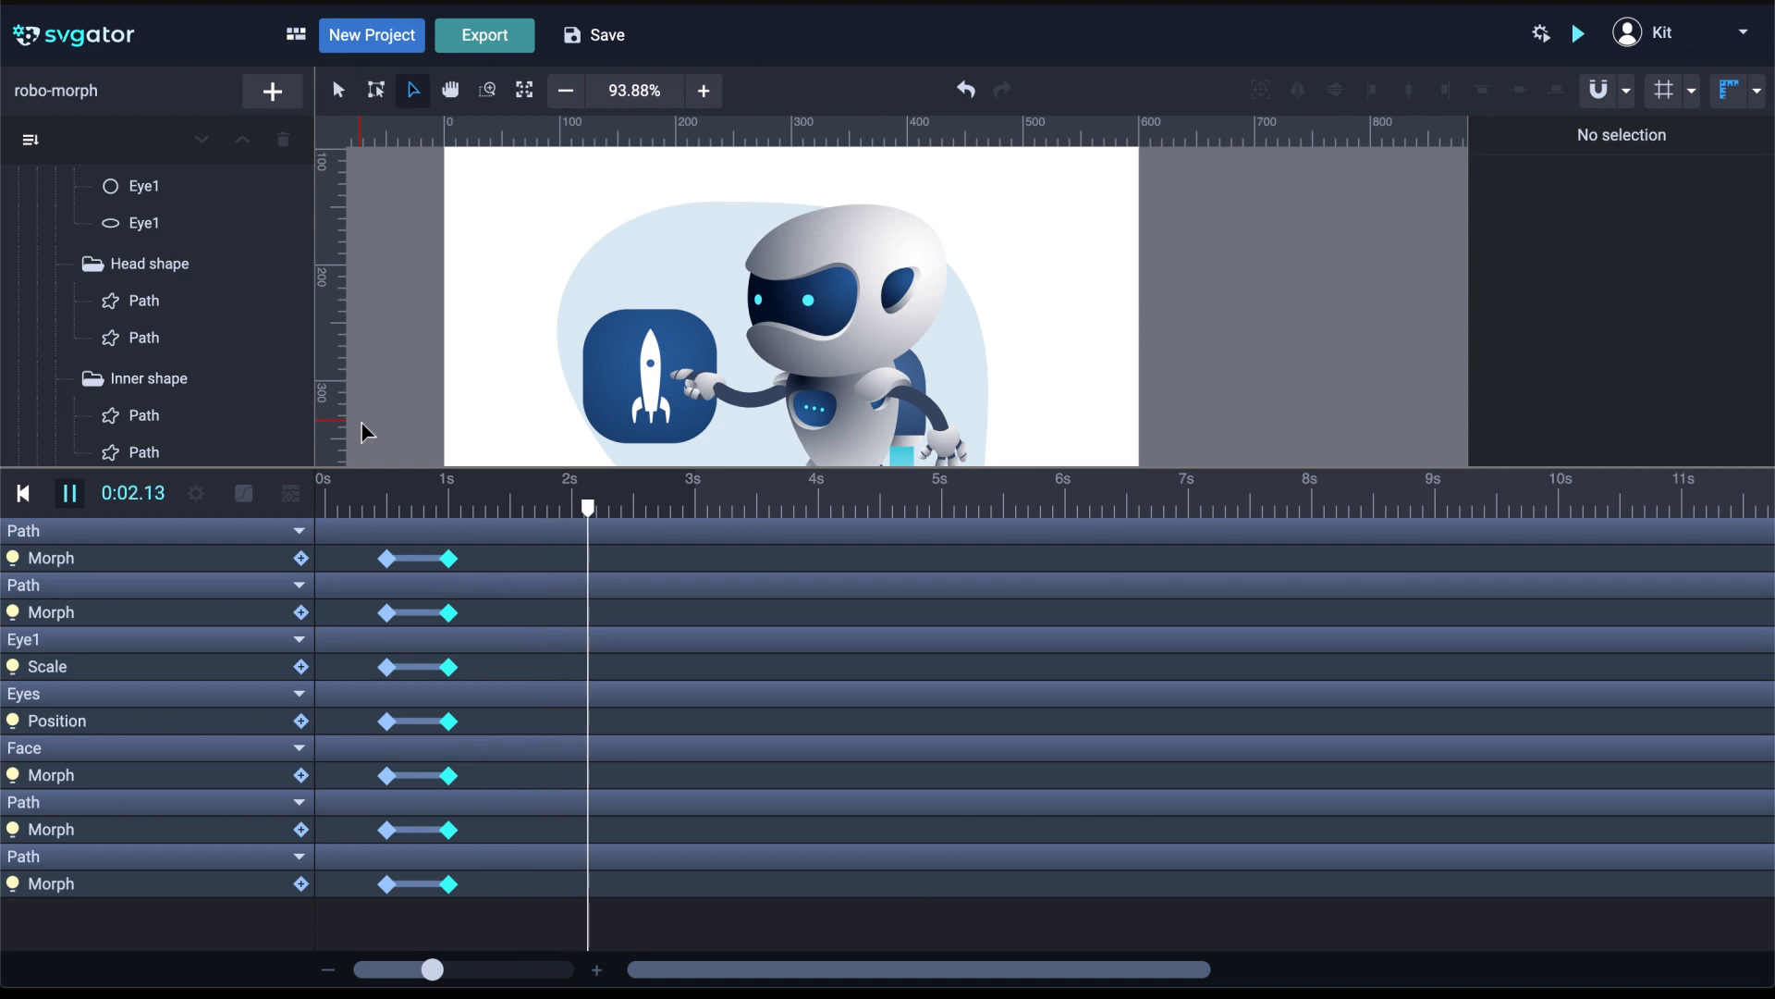
key("space")
Move the ending keyframes of all animators to 0.70 s and play the faster head turn from 0 s
left_click(326, 509)
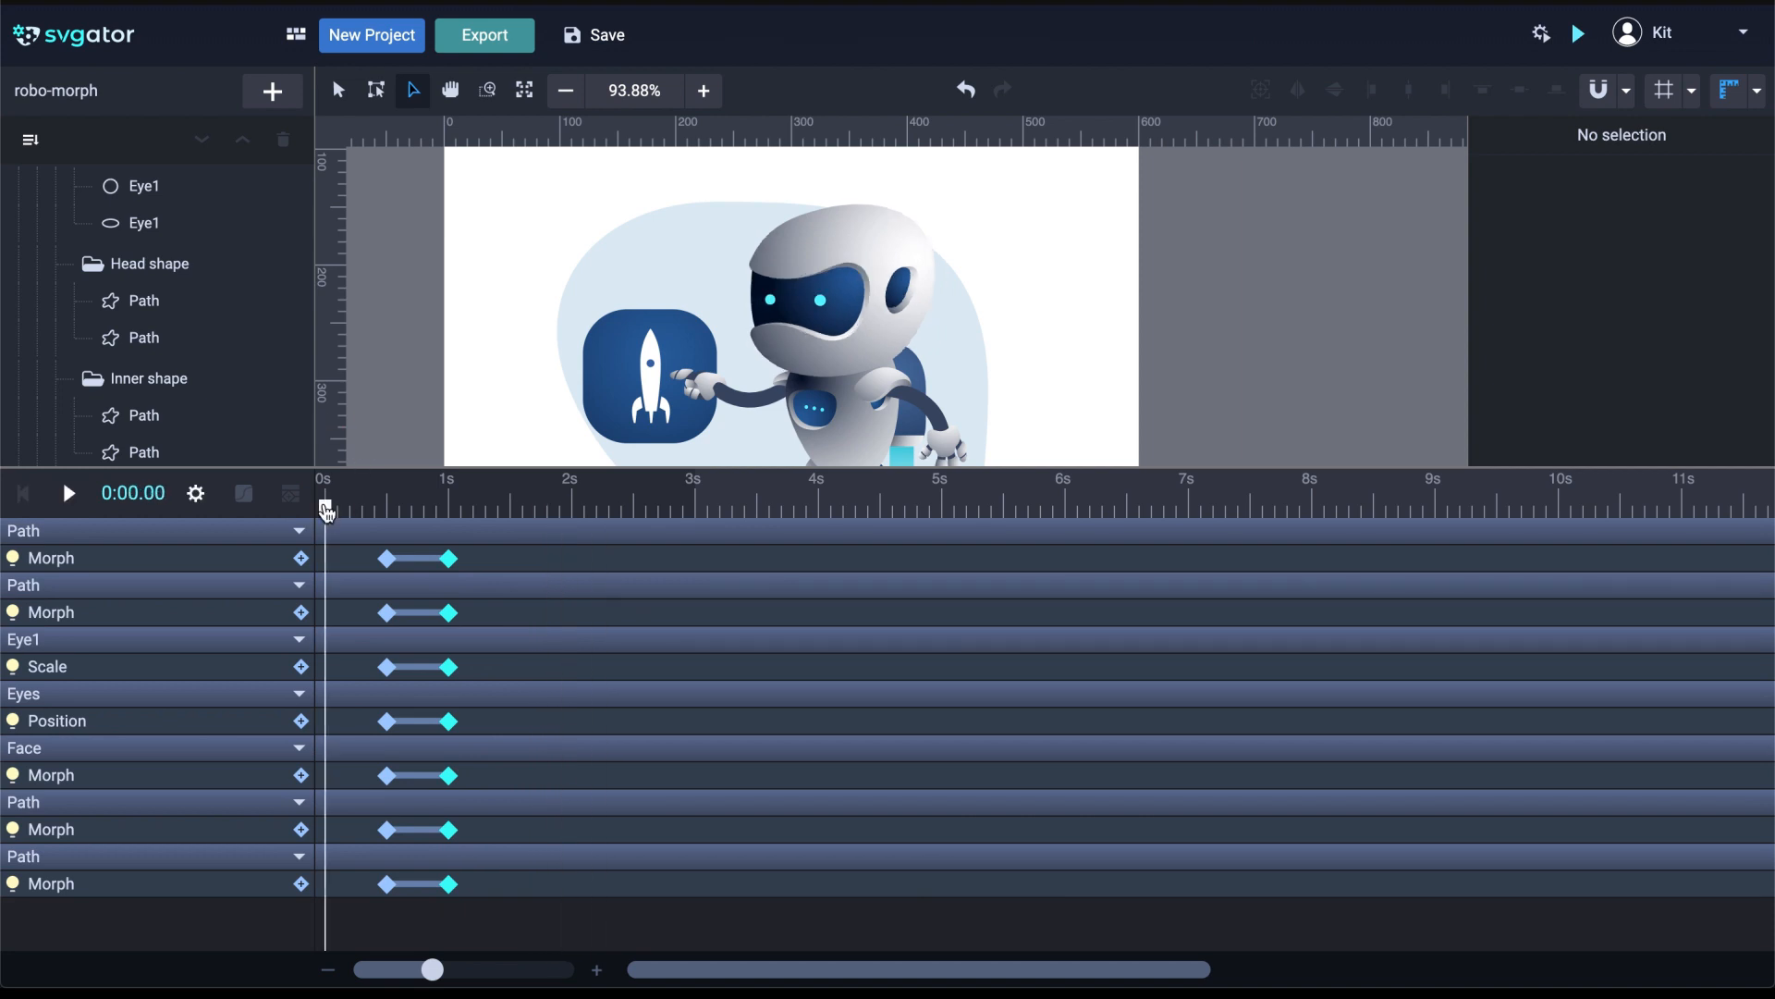
left_click_drag(449, 559, 406, 560)
left_click(375, 439)
key("space")
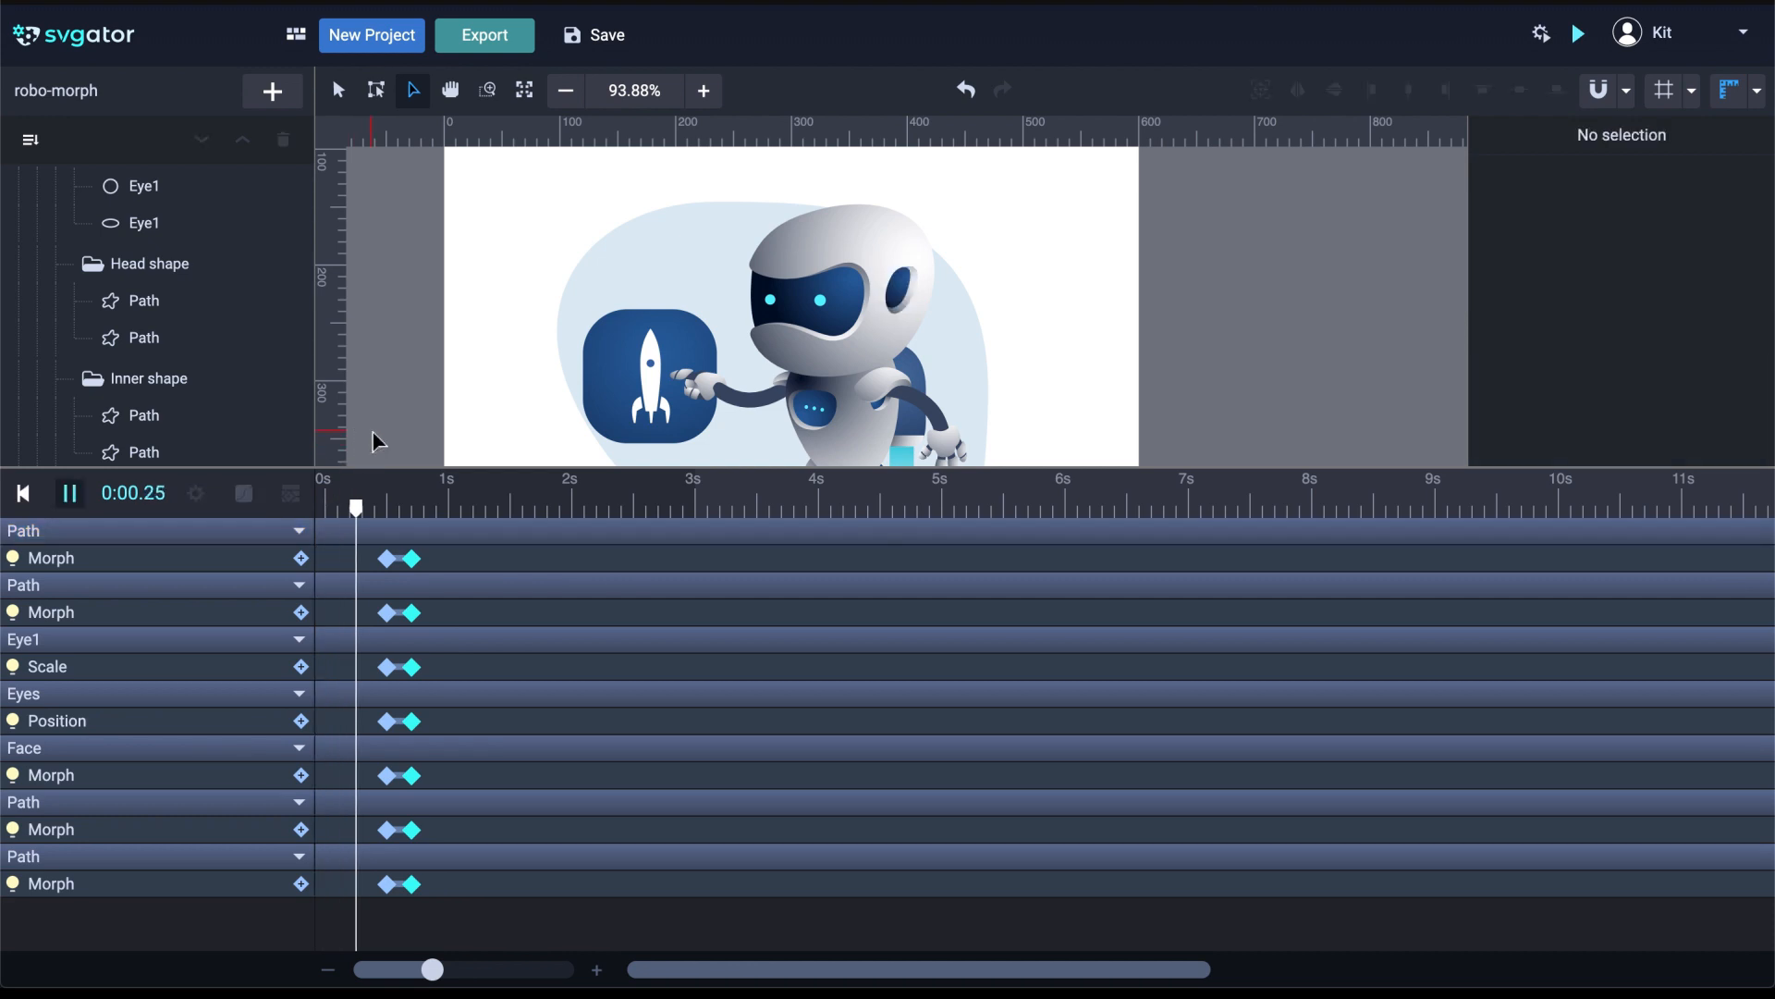
key("space")
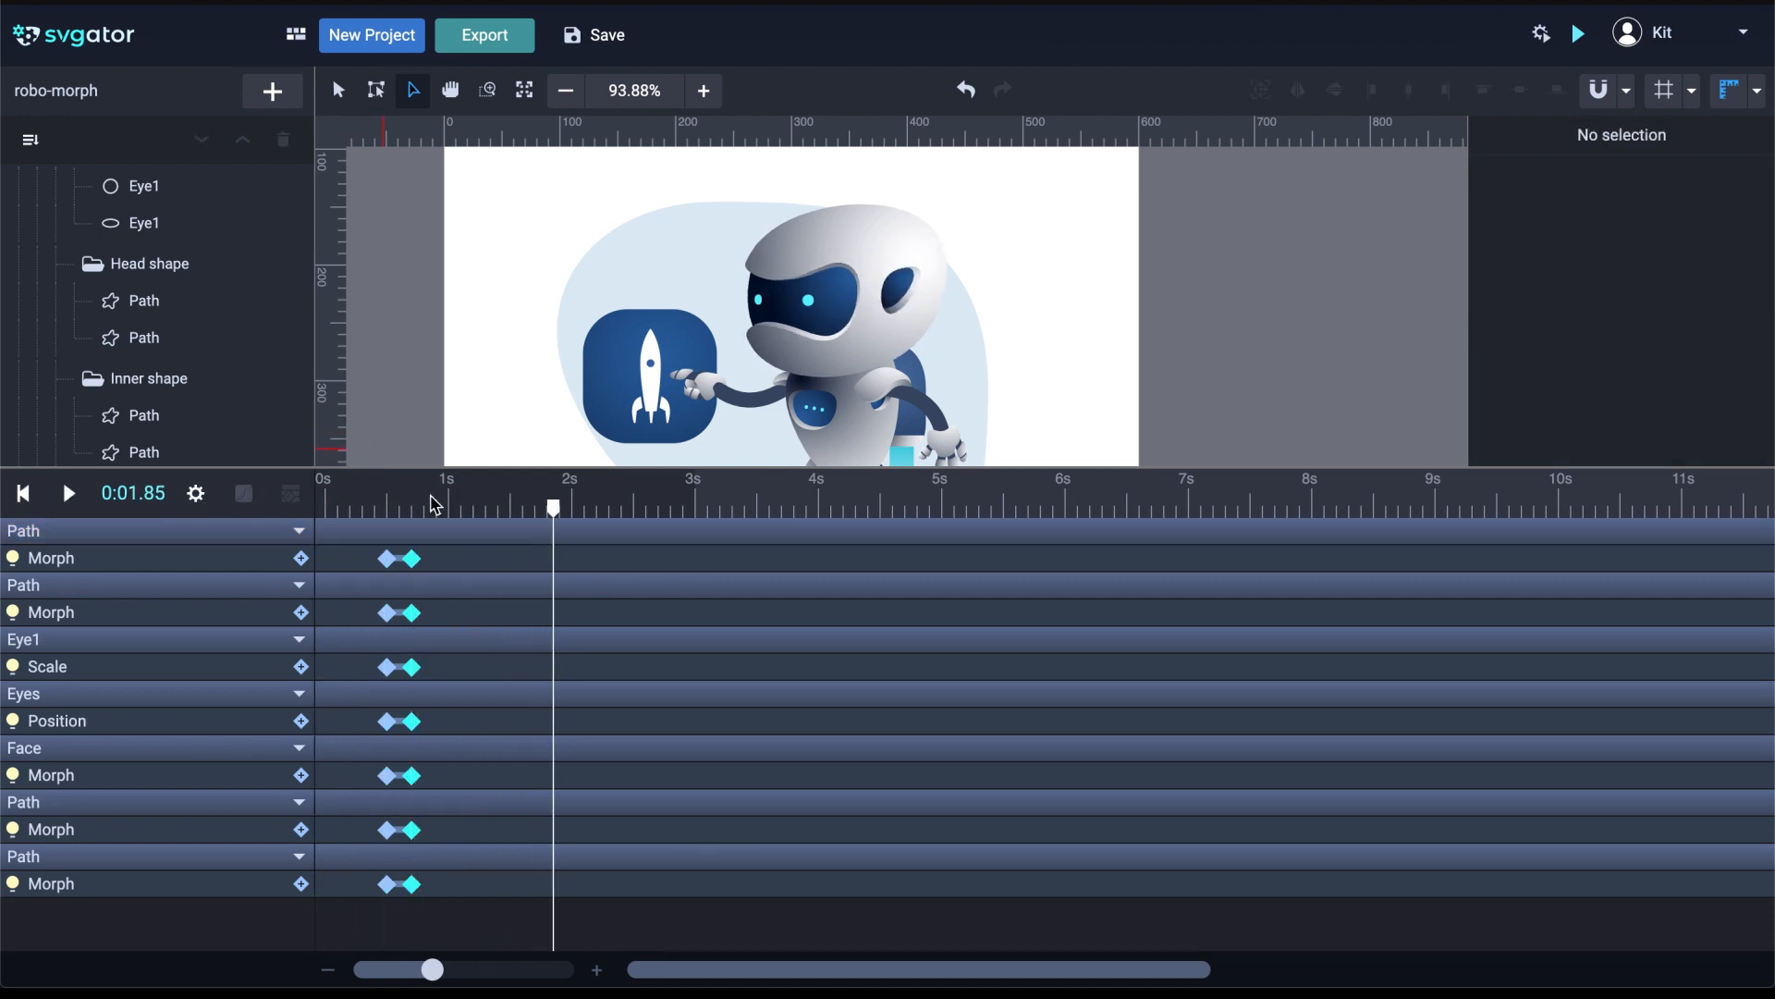
Scrub from 0.50 s to 0.70 s to examine the shortened head turn
left_click(372, 507)
left_click(387, 508)
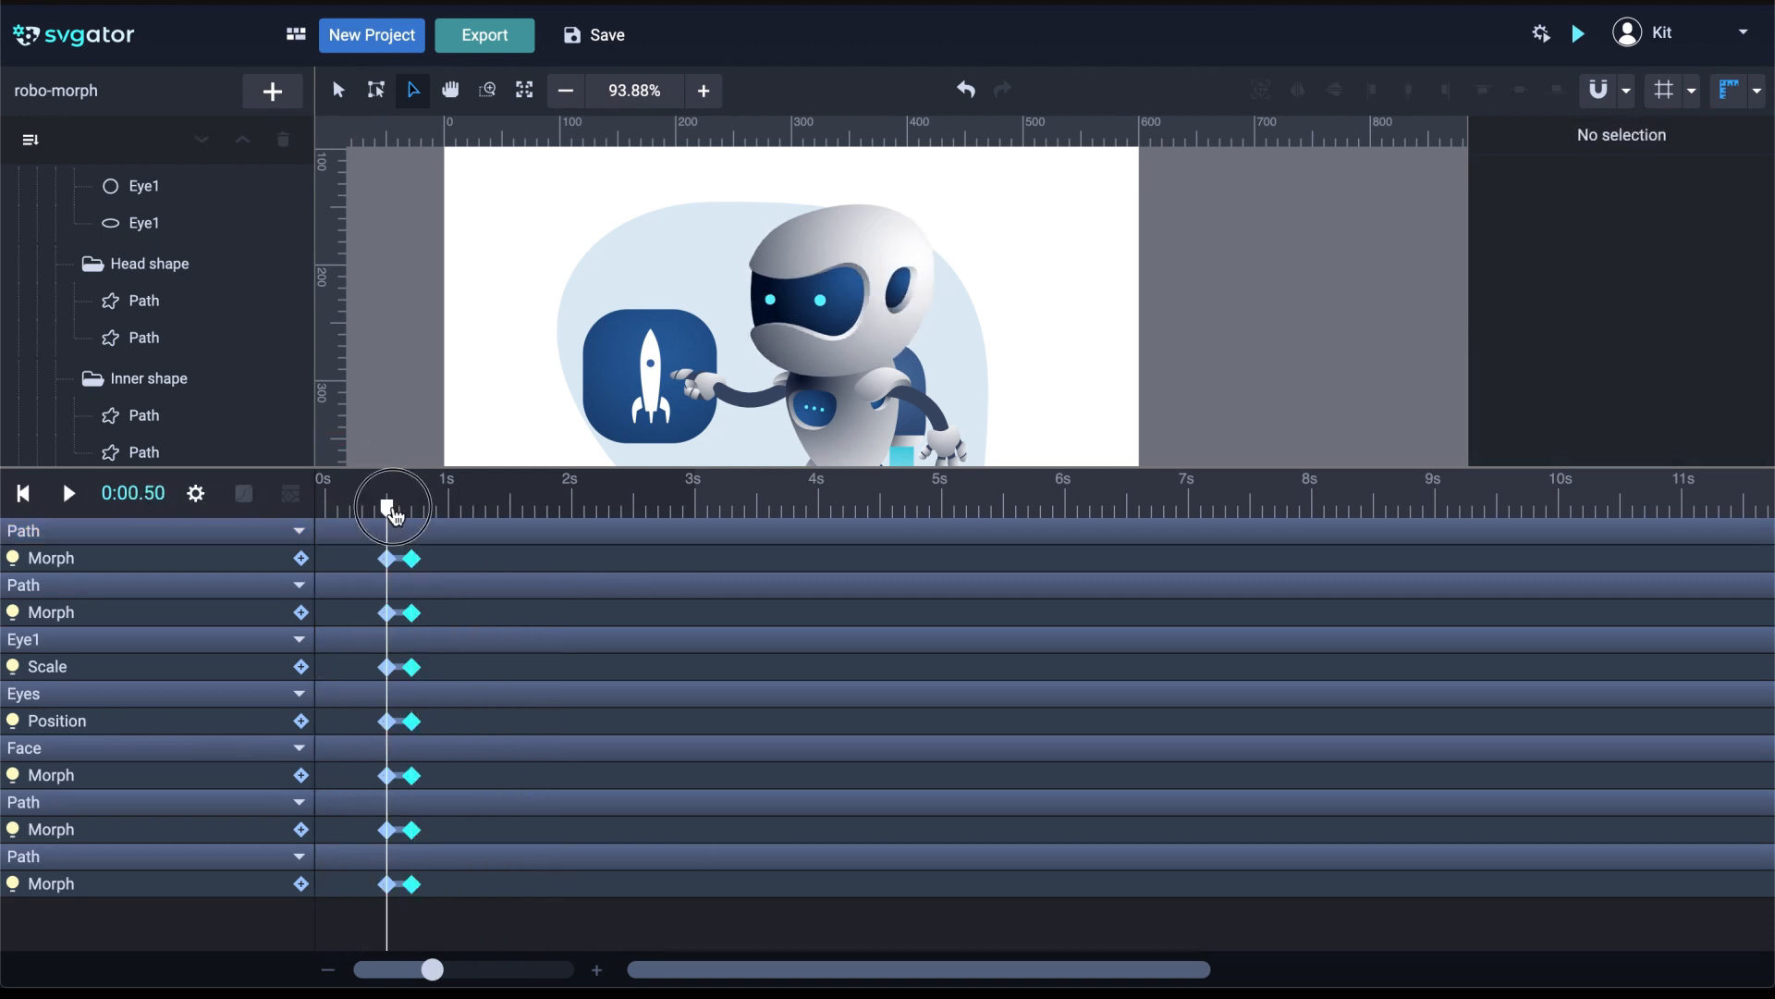
left_click_drag(392, 510, 417, 536)
Add a Morph animator to the robot's left arm path at 0.80 s
scroll(756, 335, "down", 1)
key("space")
left_click_drag(749, 329, 756, 299)
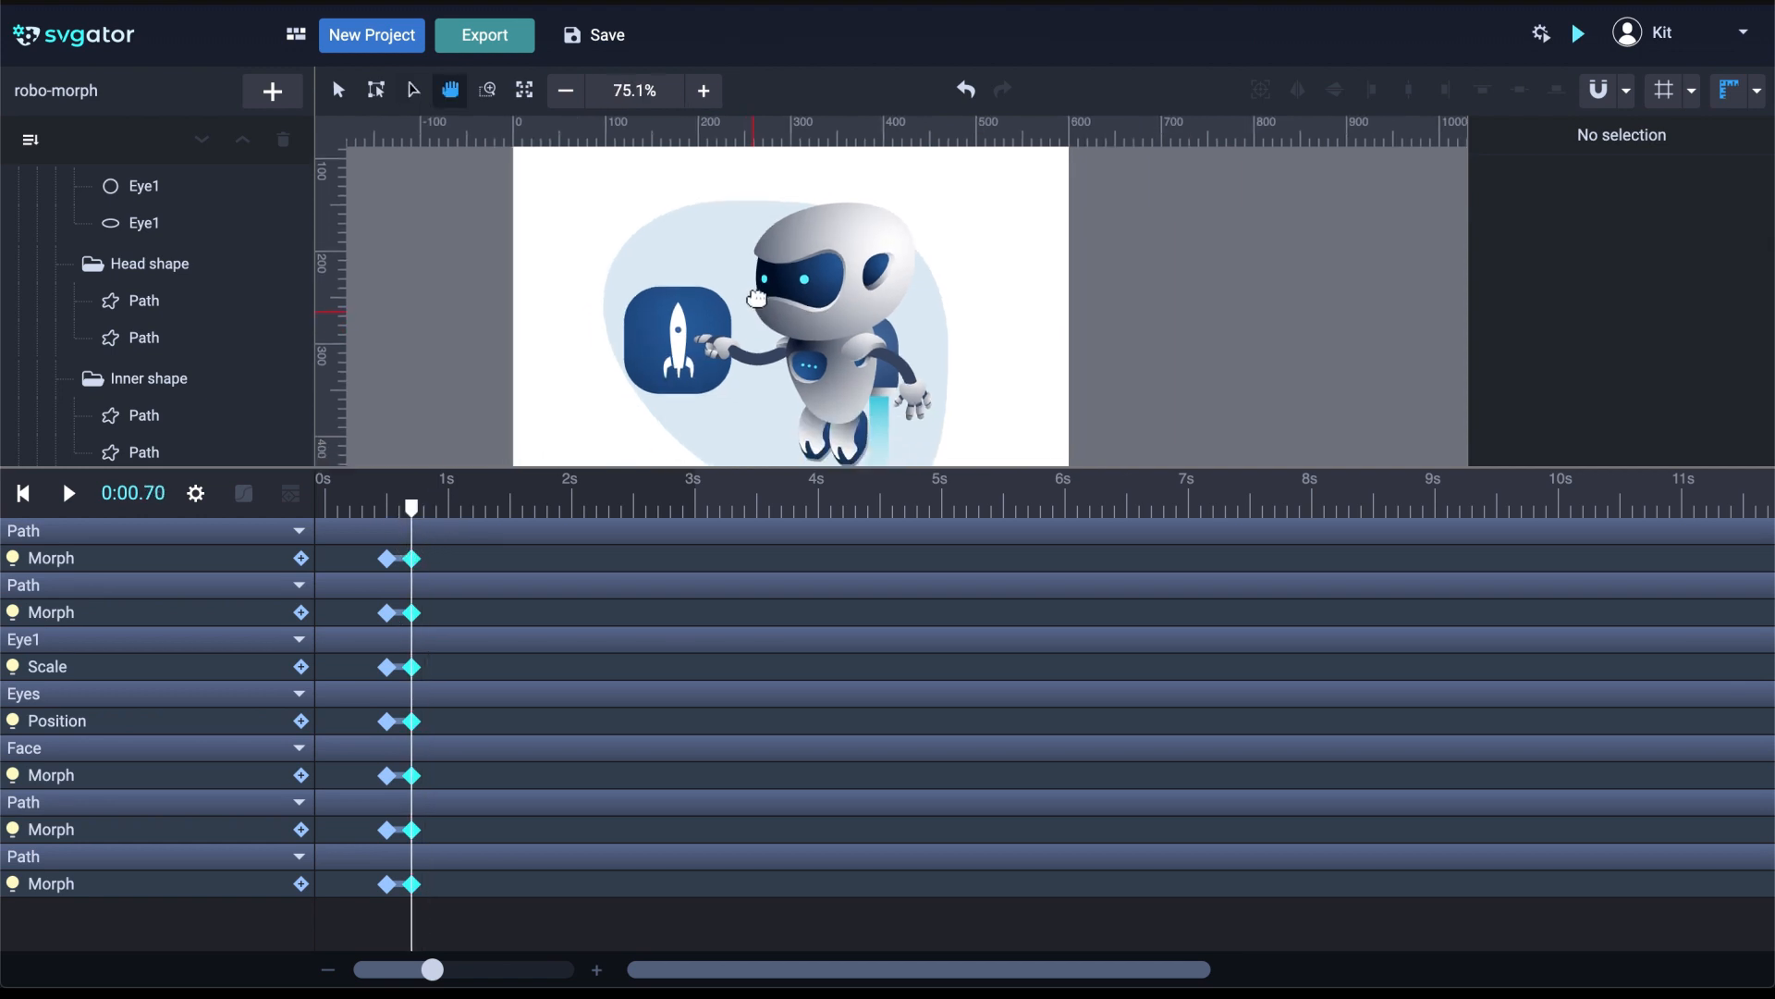
scroll(756, 298, "down", 1)
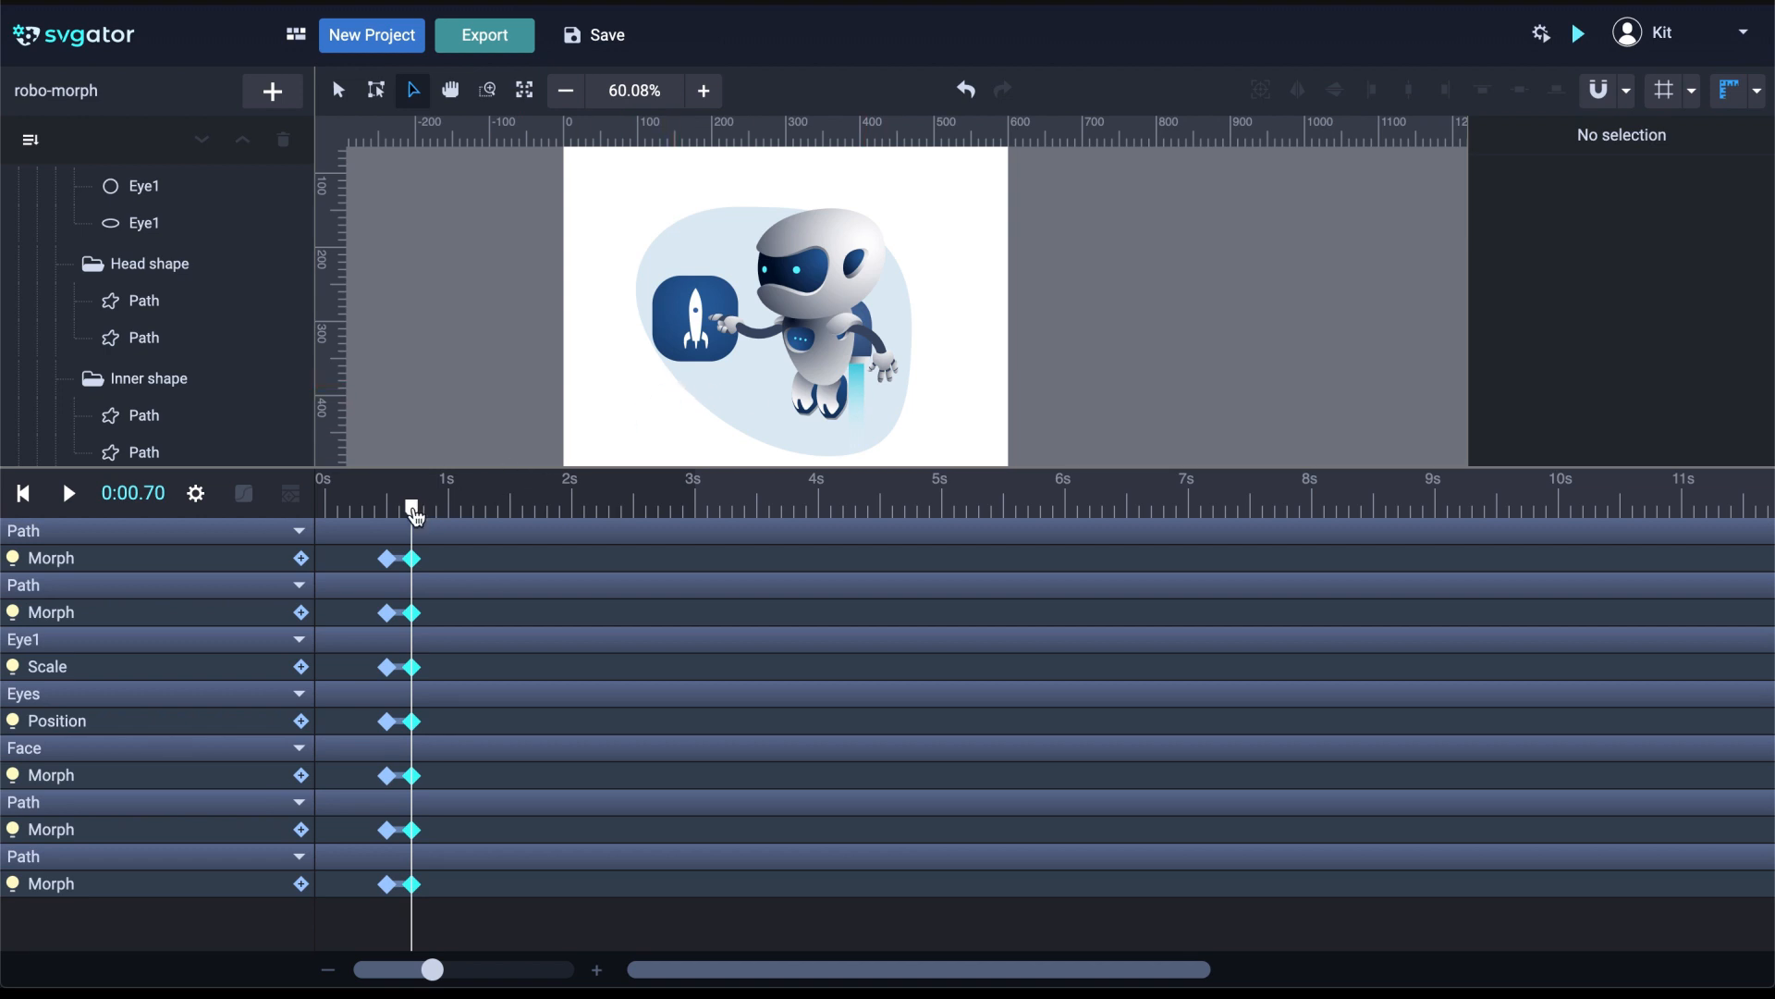
left_click_drag(415, 515, 428, 515)
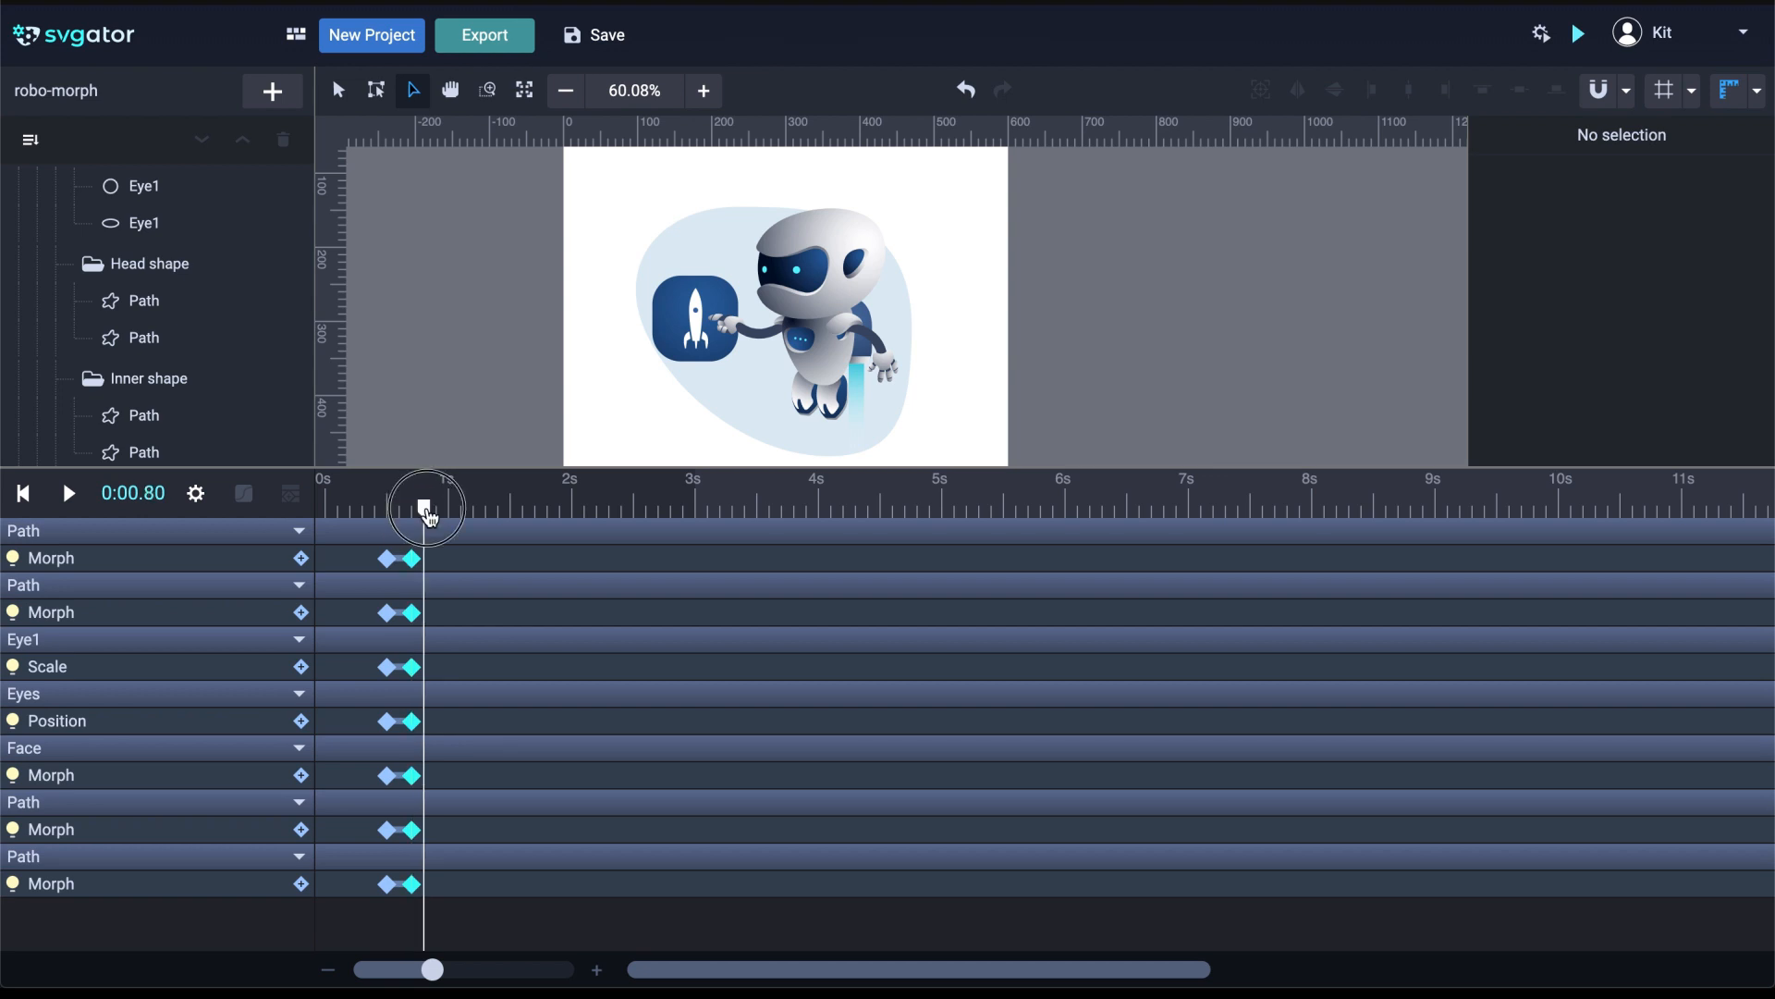
scroll(760, 338, "up", 5)
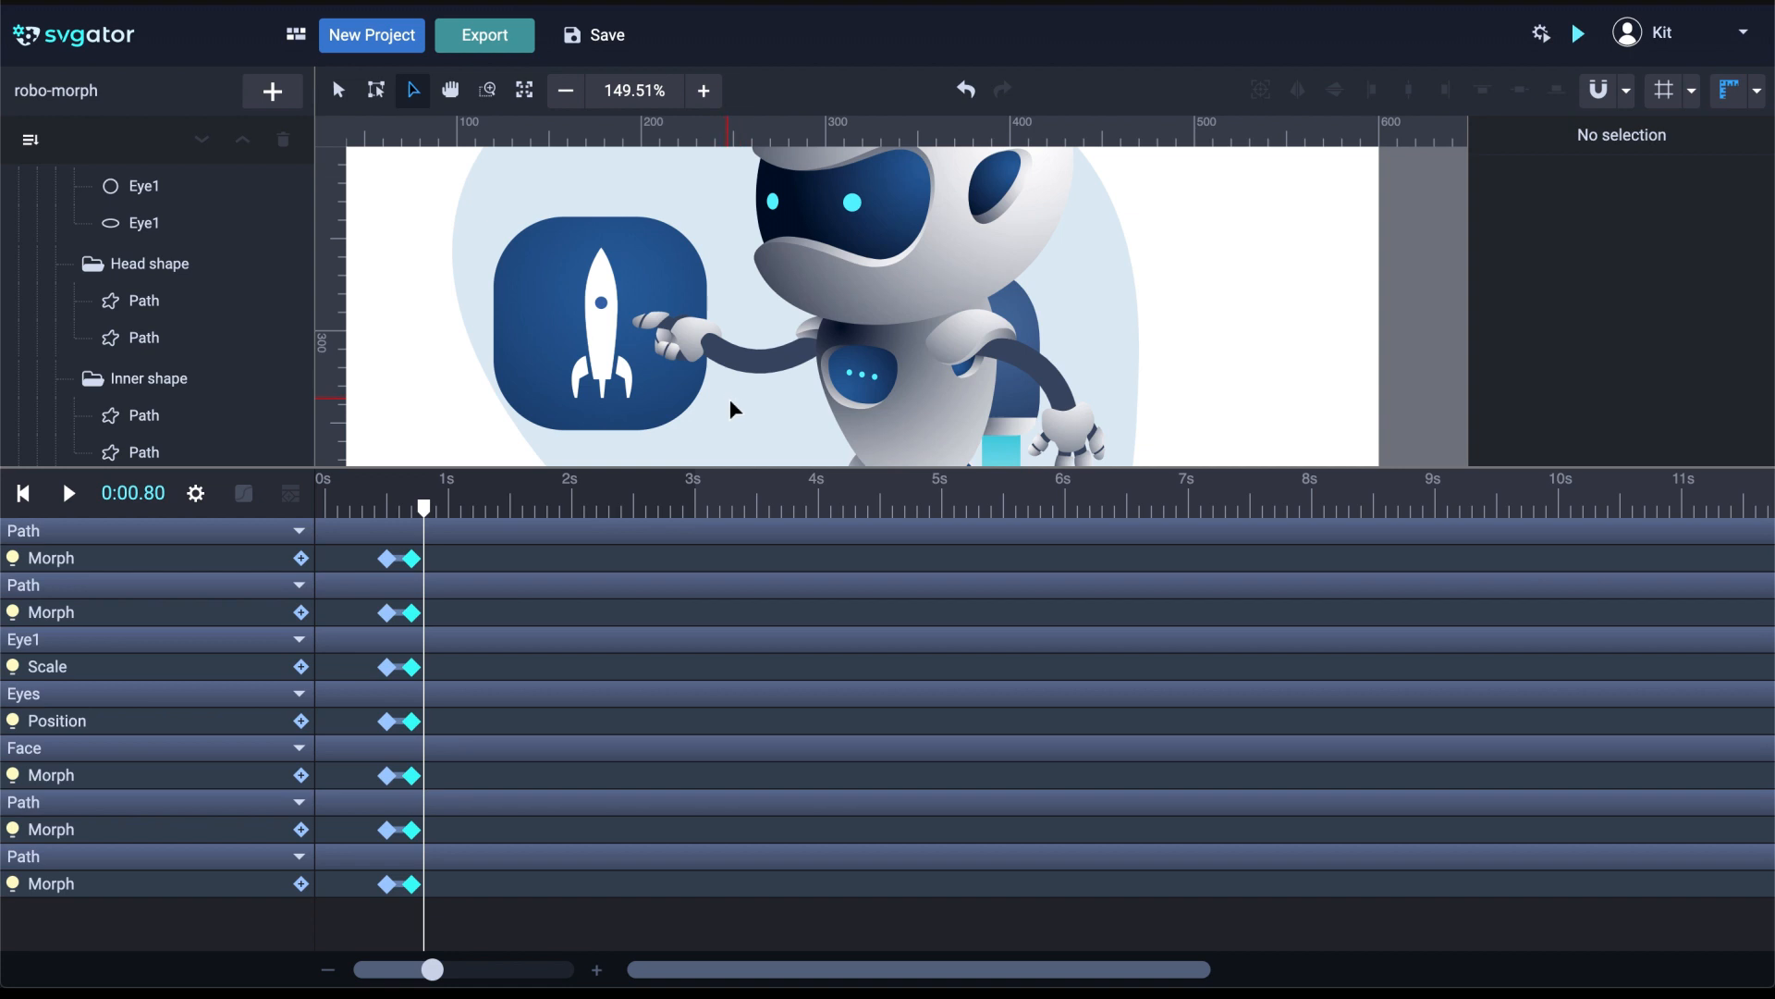
left_click(756, 372)
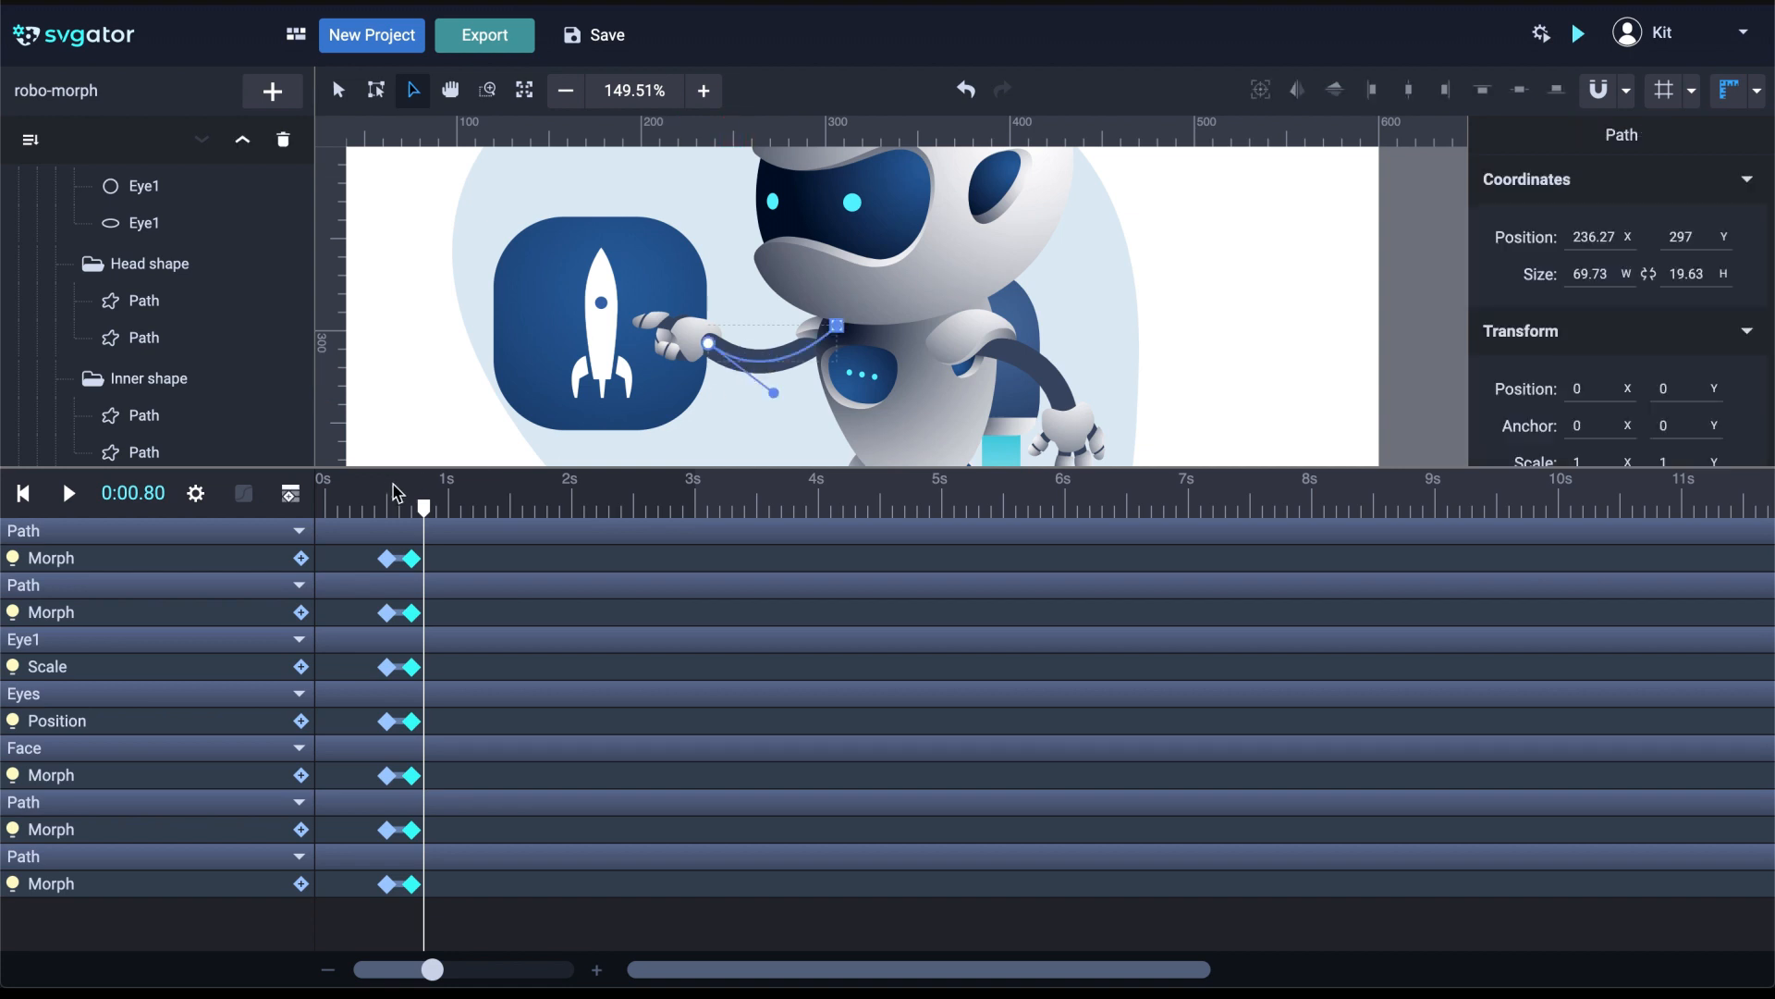
key("shift+m")
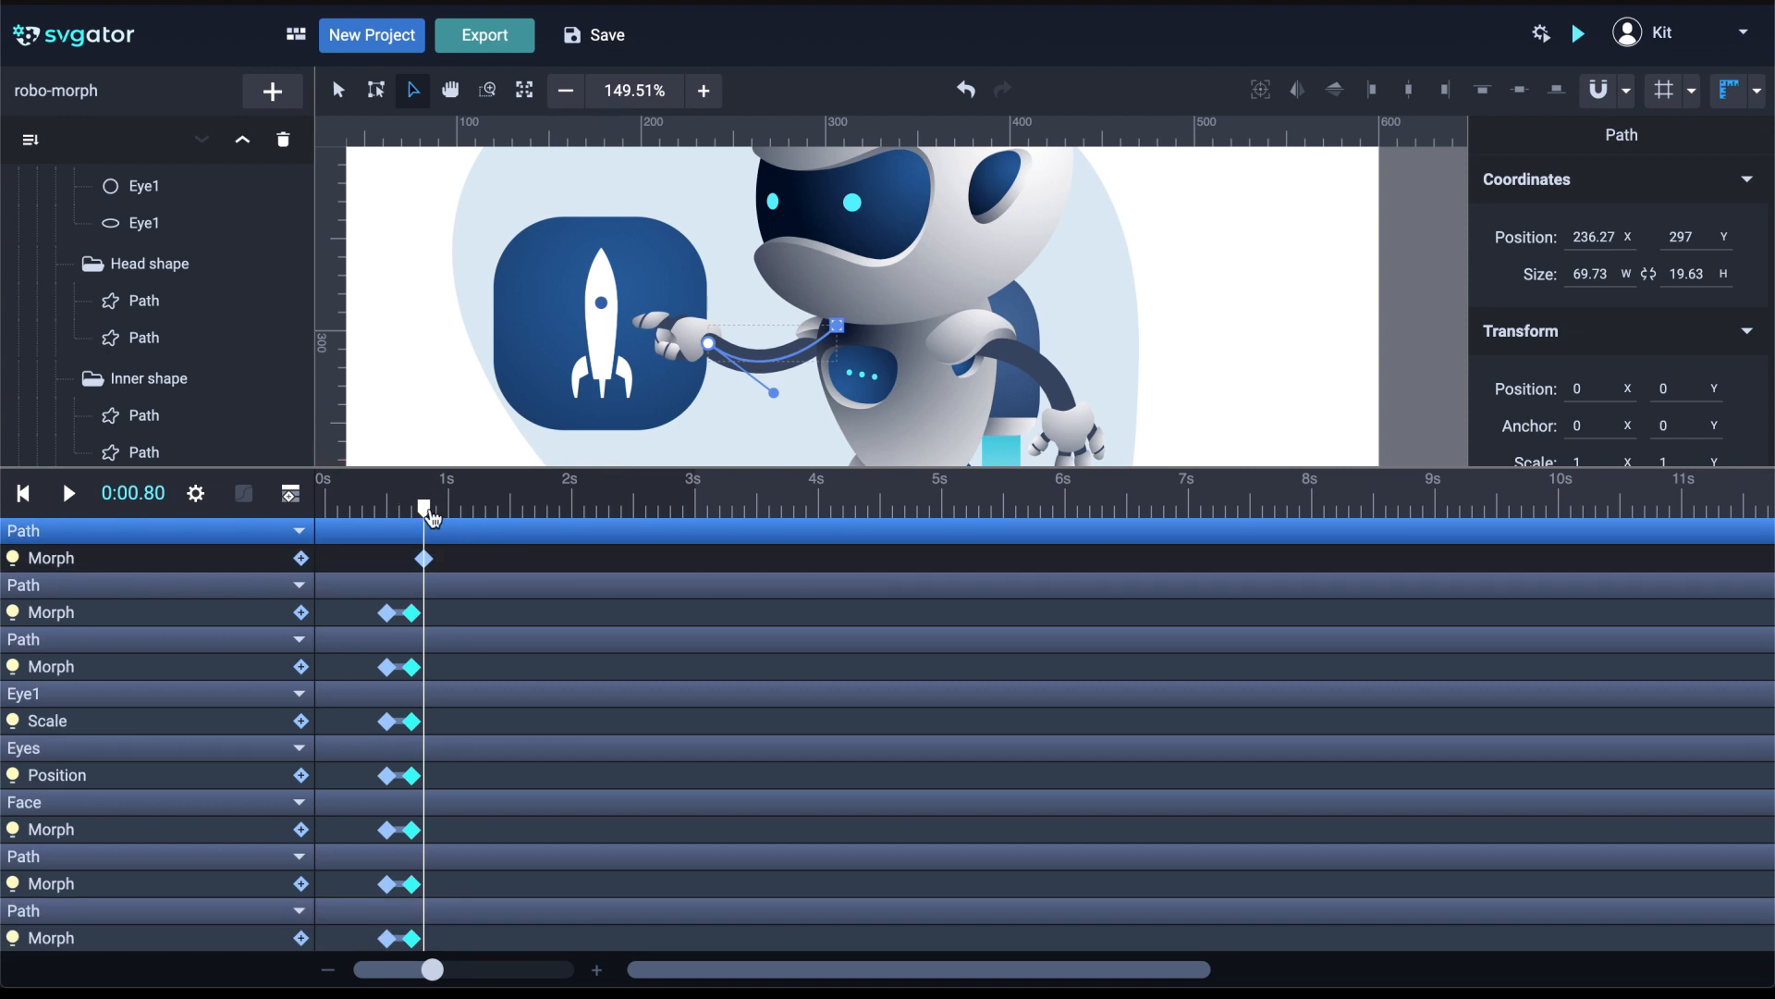
Add a morph keyframe at 1 s for the arm path and bend the arm downward at 0.80 s, about 49 wide by 54 high
left_click_drag(424, 506, 448, 507)
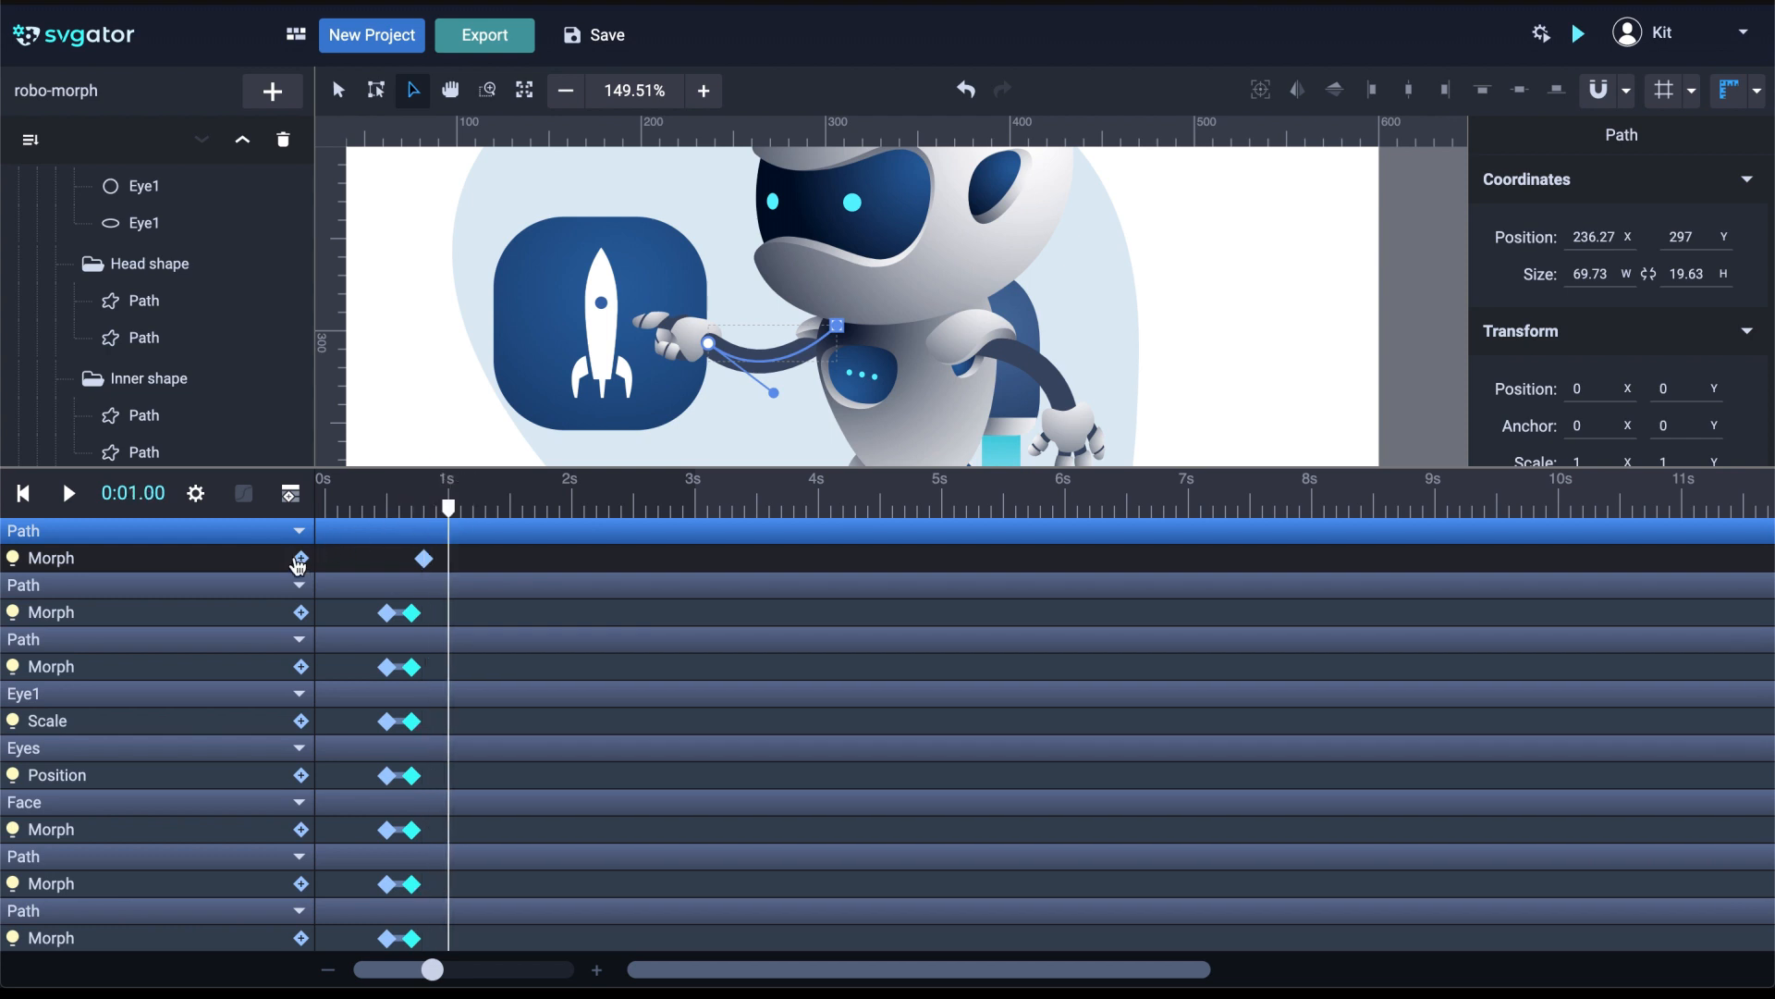
left_click(302, 559)
left_click_drag(451, 509, 424, 507)
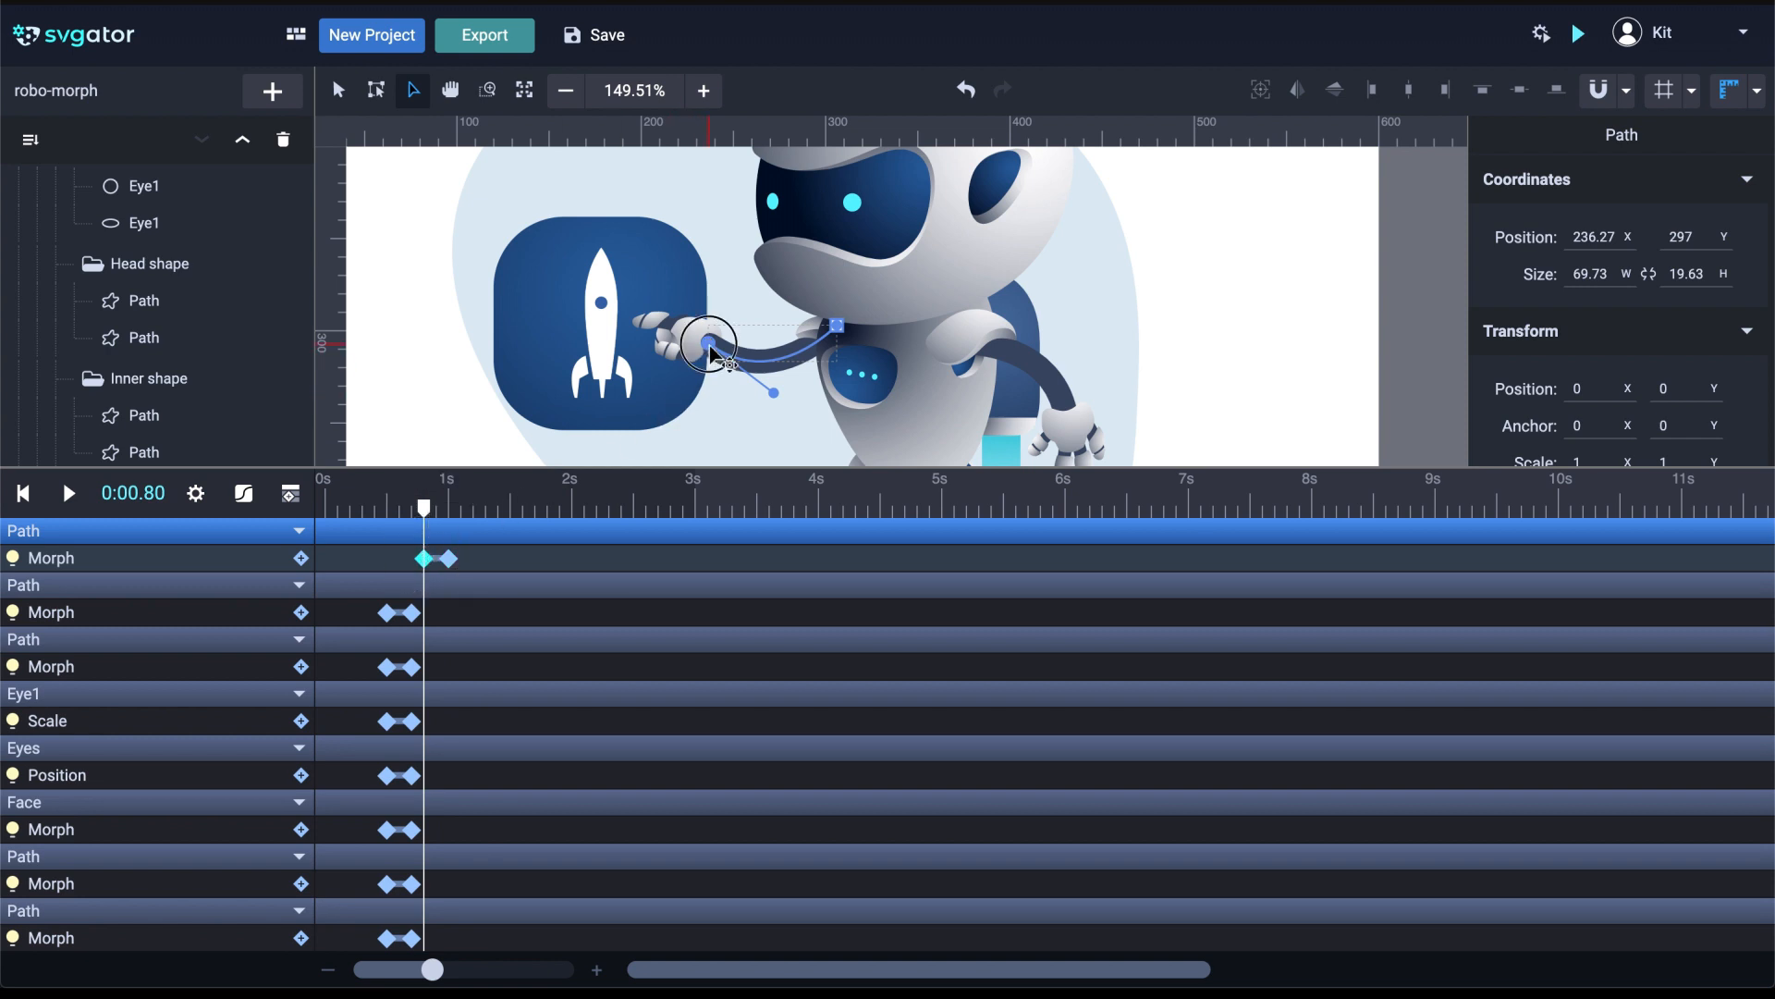
left_click_drag(712, 350, 587, 362)
key("space")
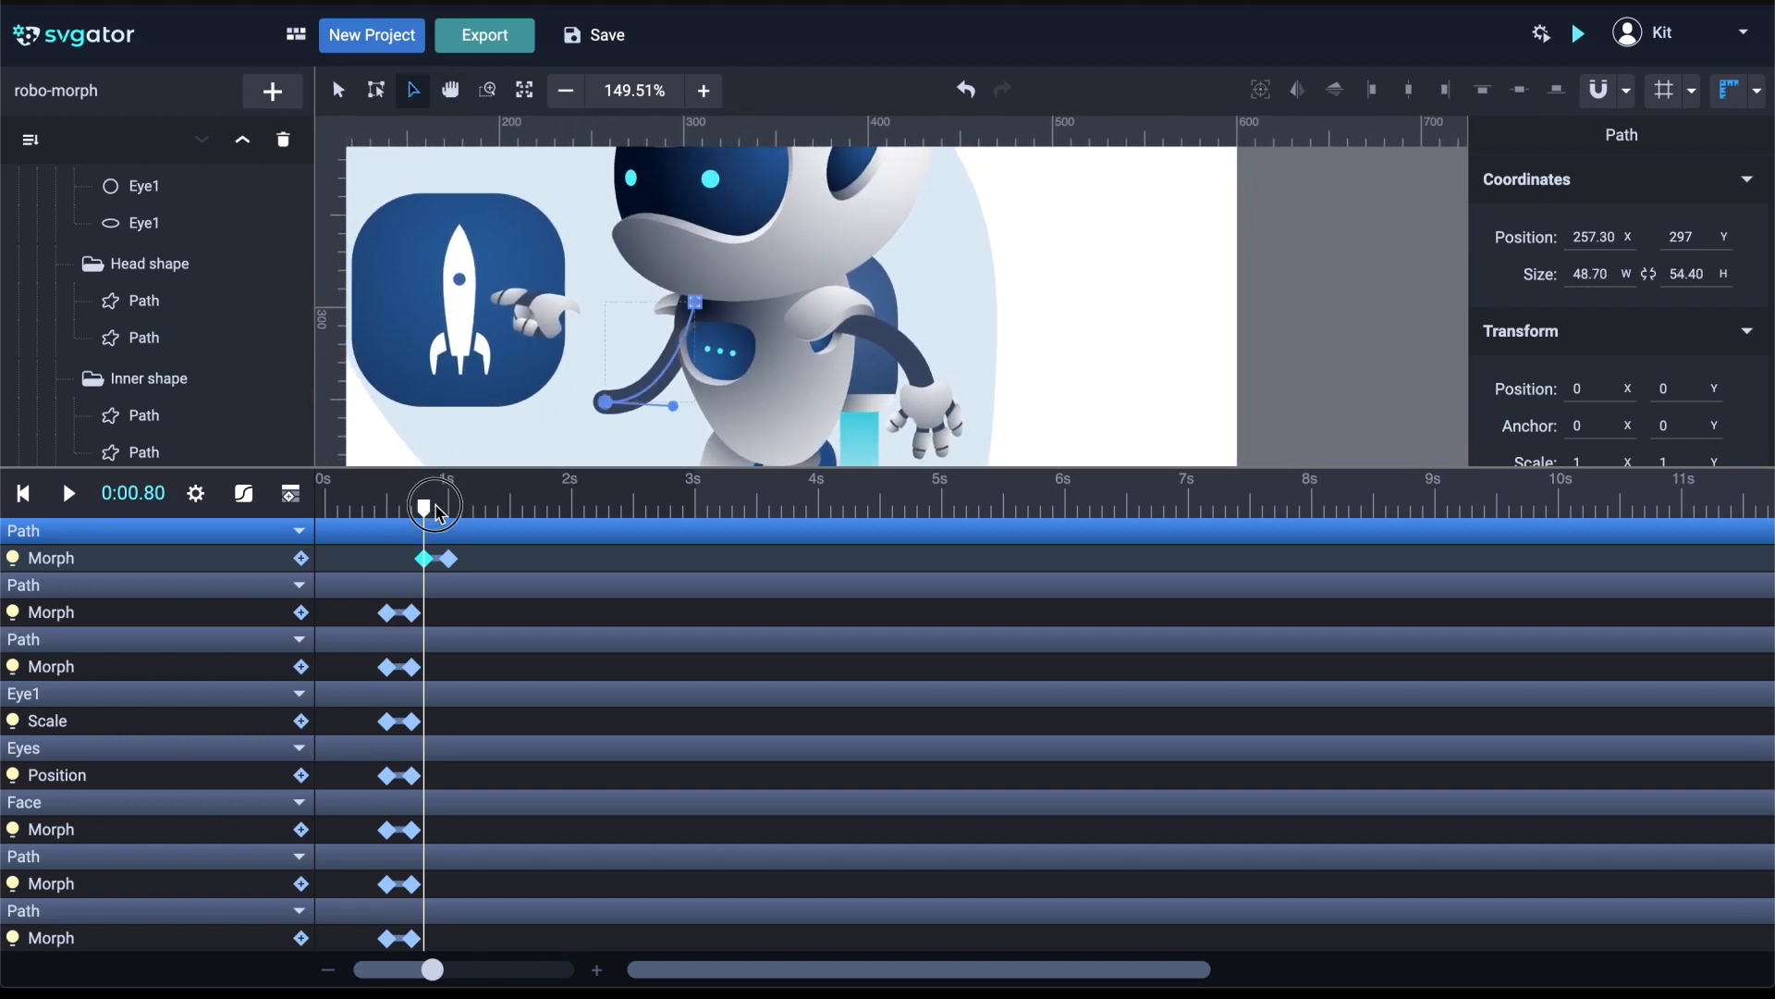
left_click_drag(436, 511, 460, 512)
left_click_drag(426, 514, 453, 514)
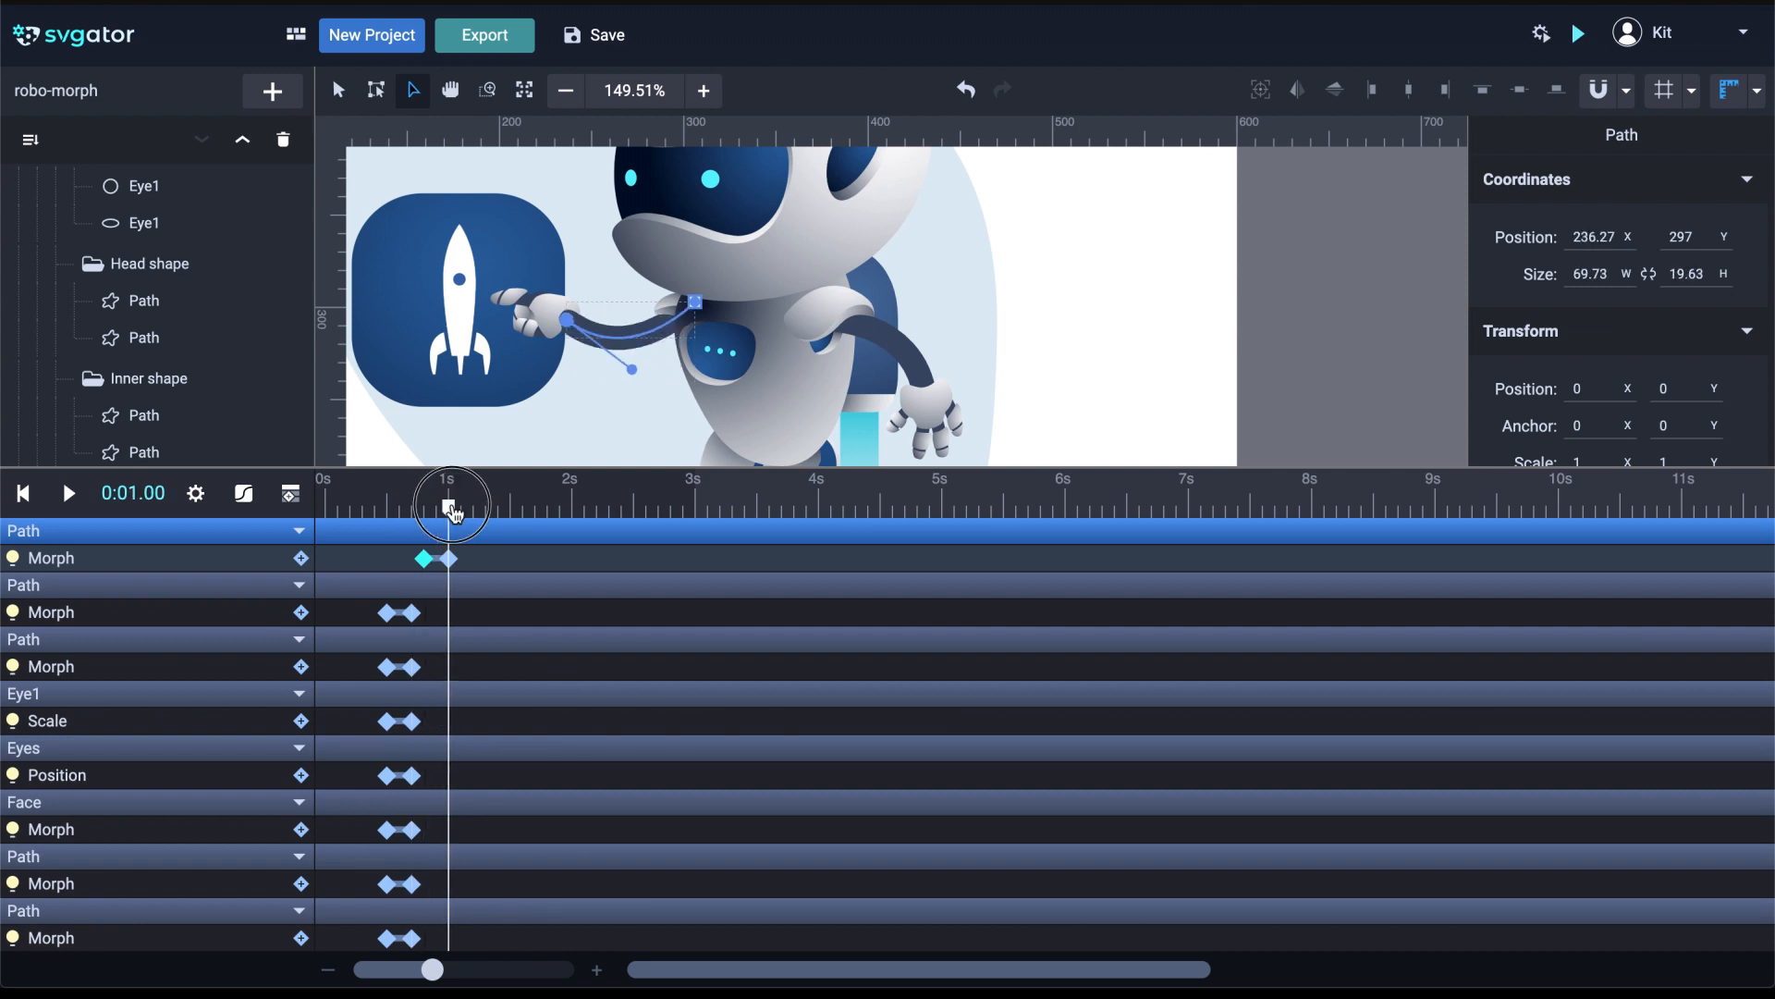
left_click_drag(453, 514, 425, 512)
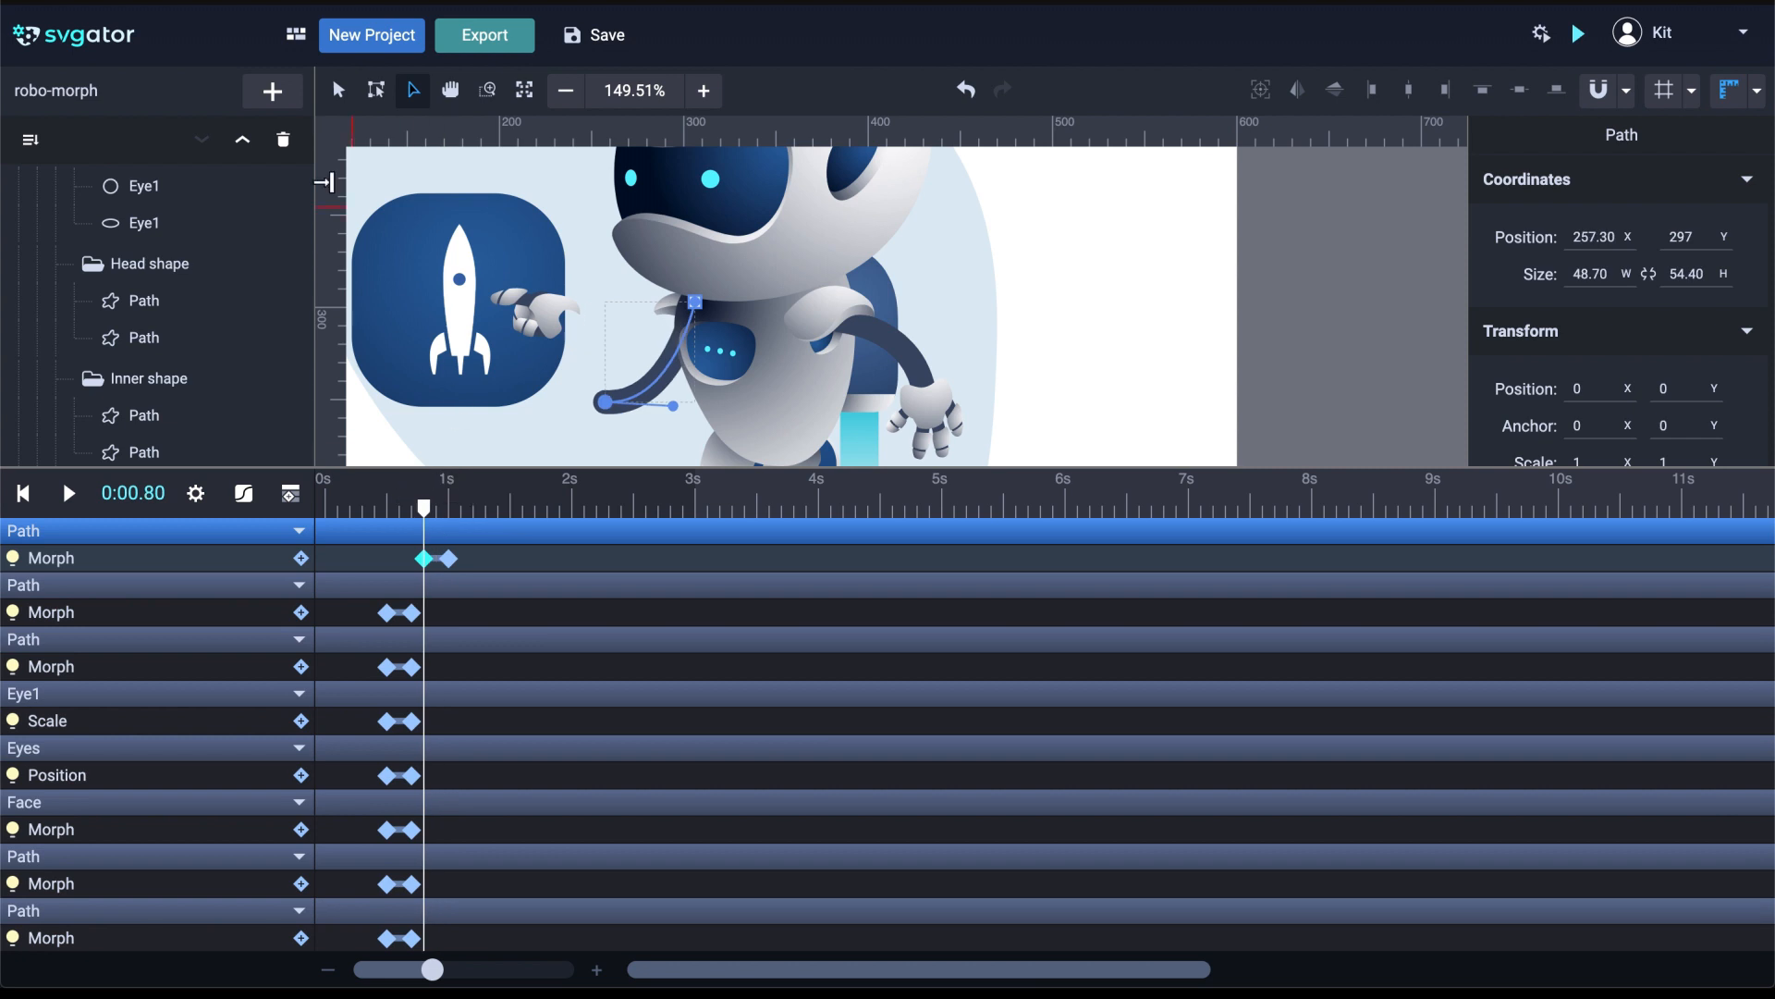
Select the Hand left group inside Arm left and center its transform origin on the hand
left_click(339, 90)
left_click(545, 316)
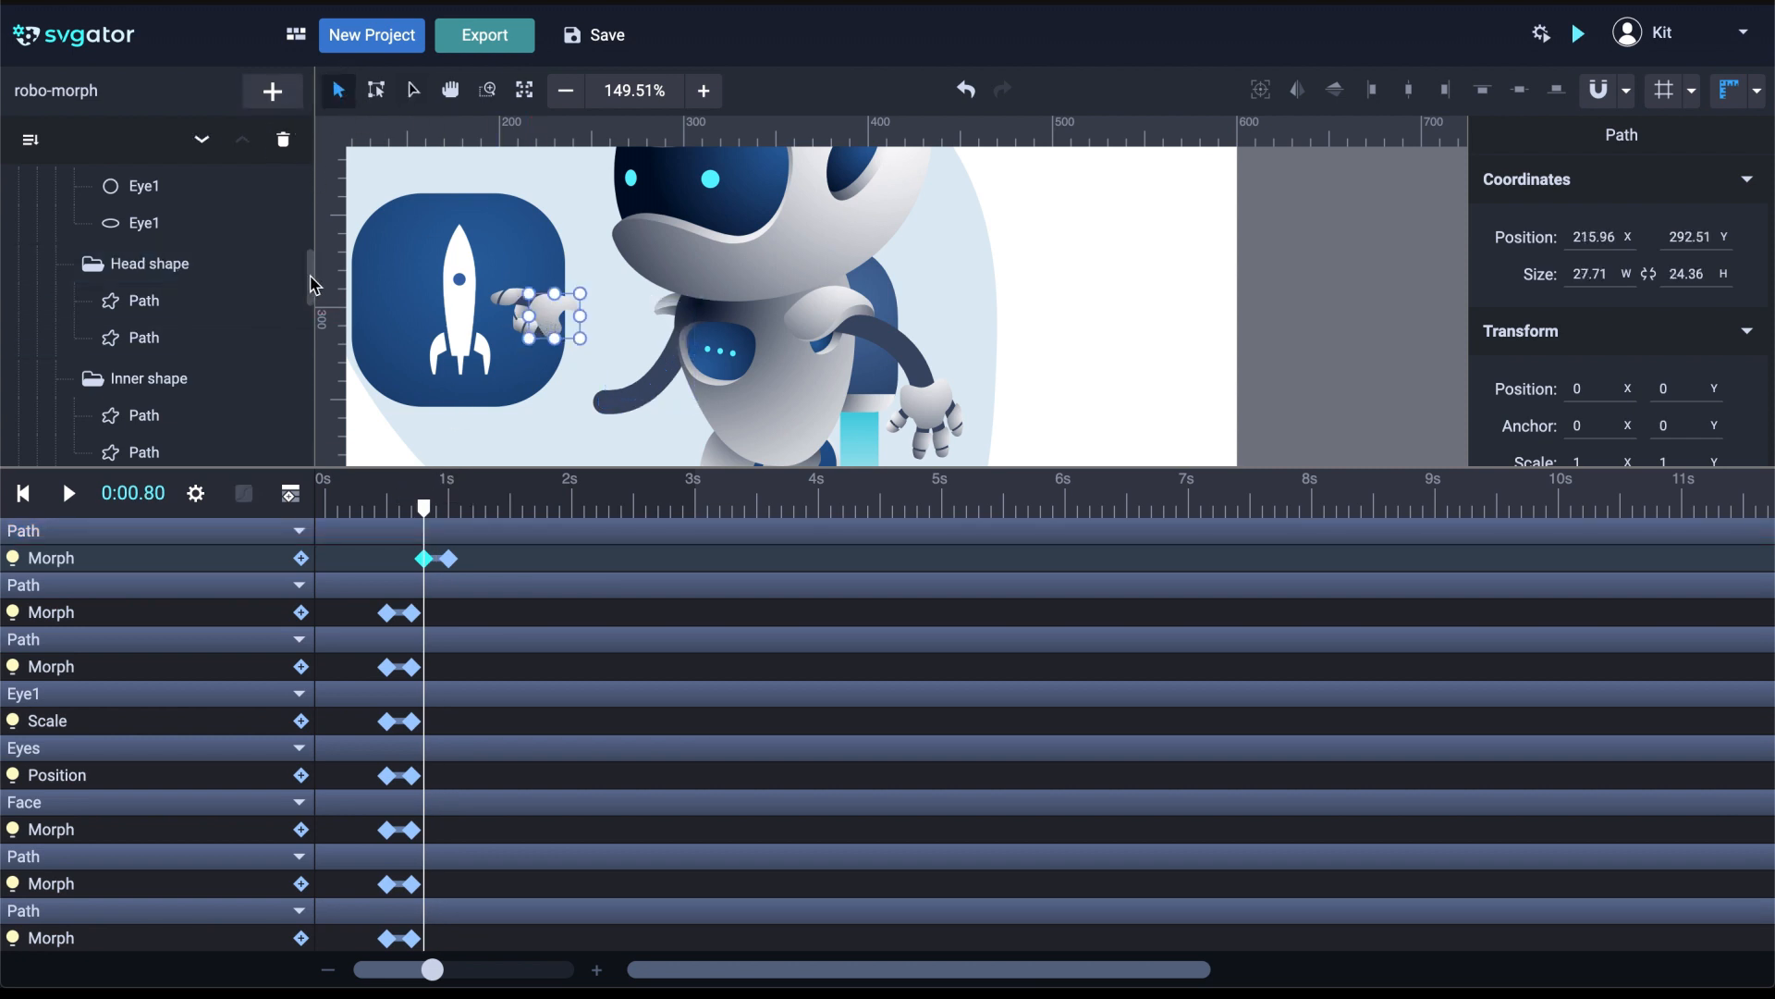
left_click_drag(301, 474, 294, 620)
left_click(310, 370)
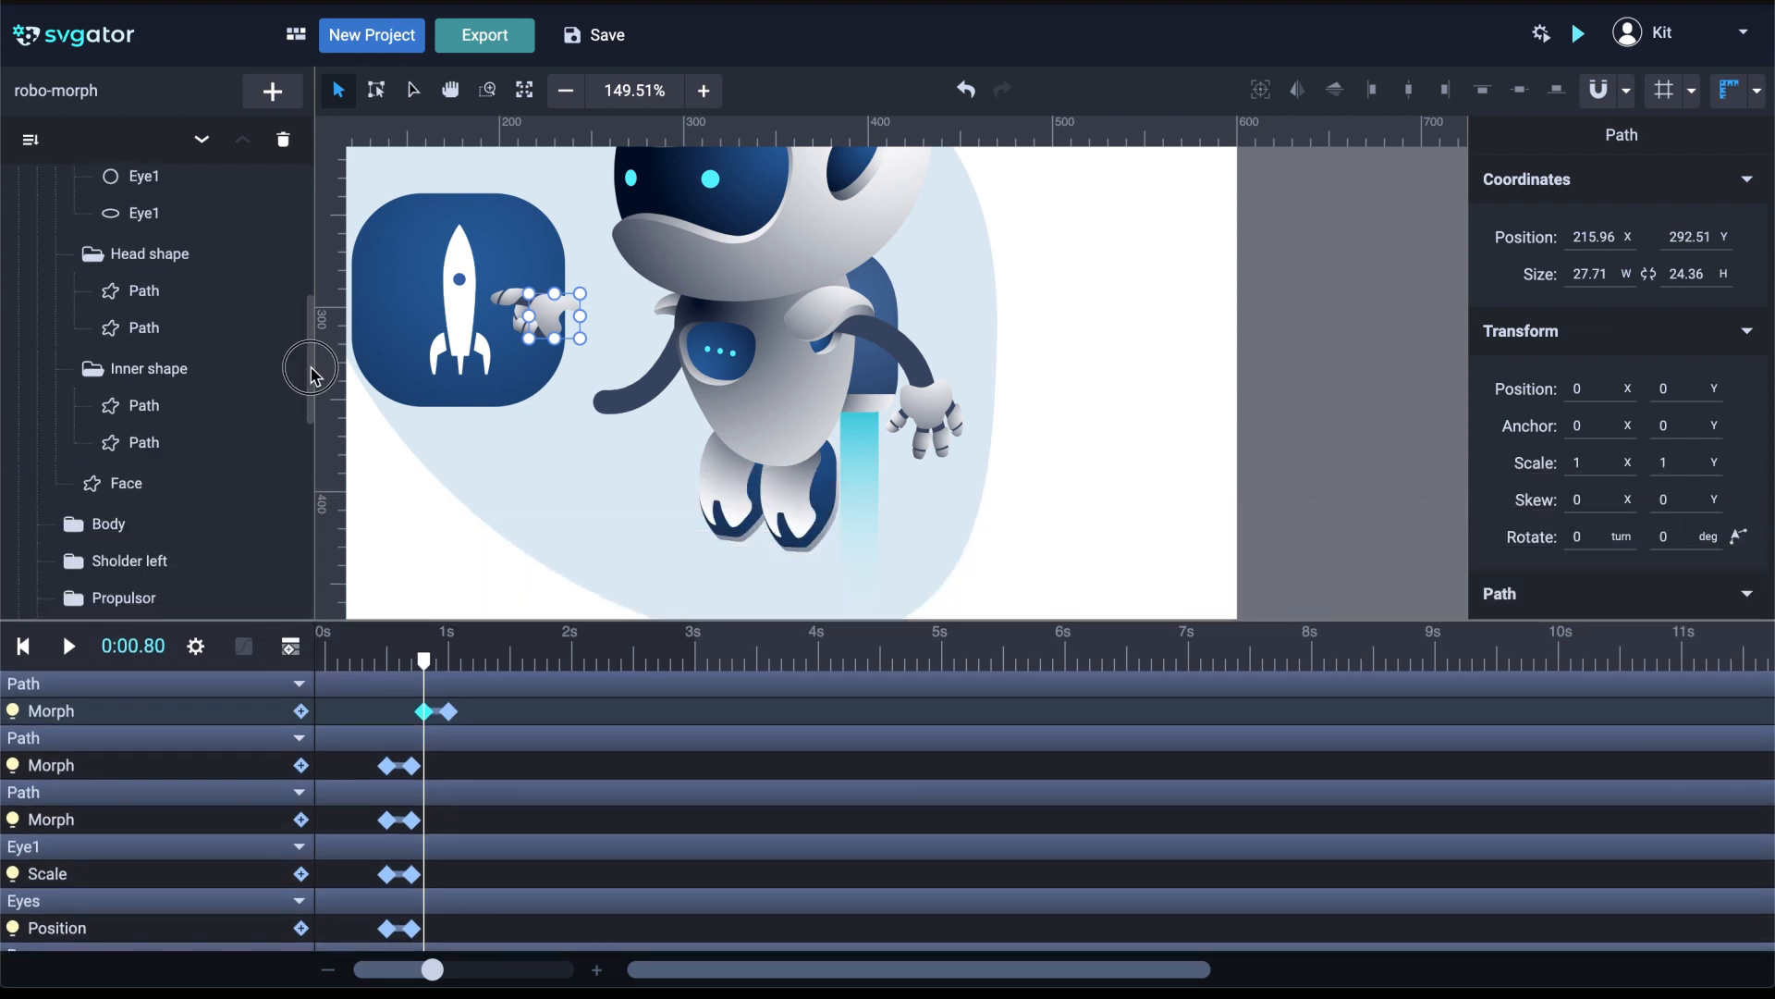
left_click_drag(311, 370, 293, 467)
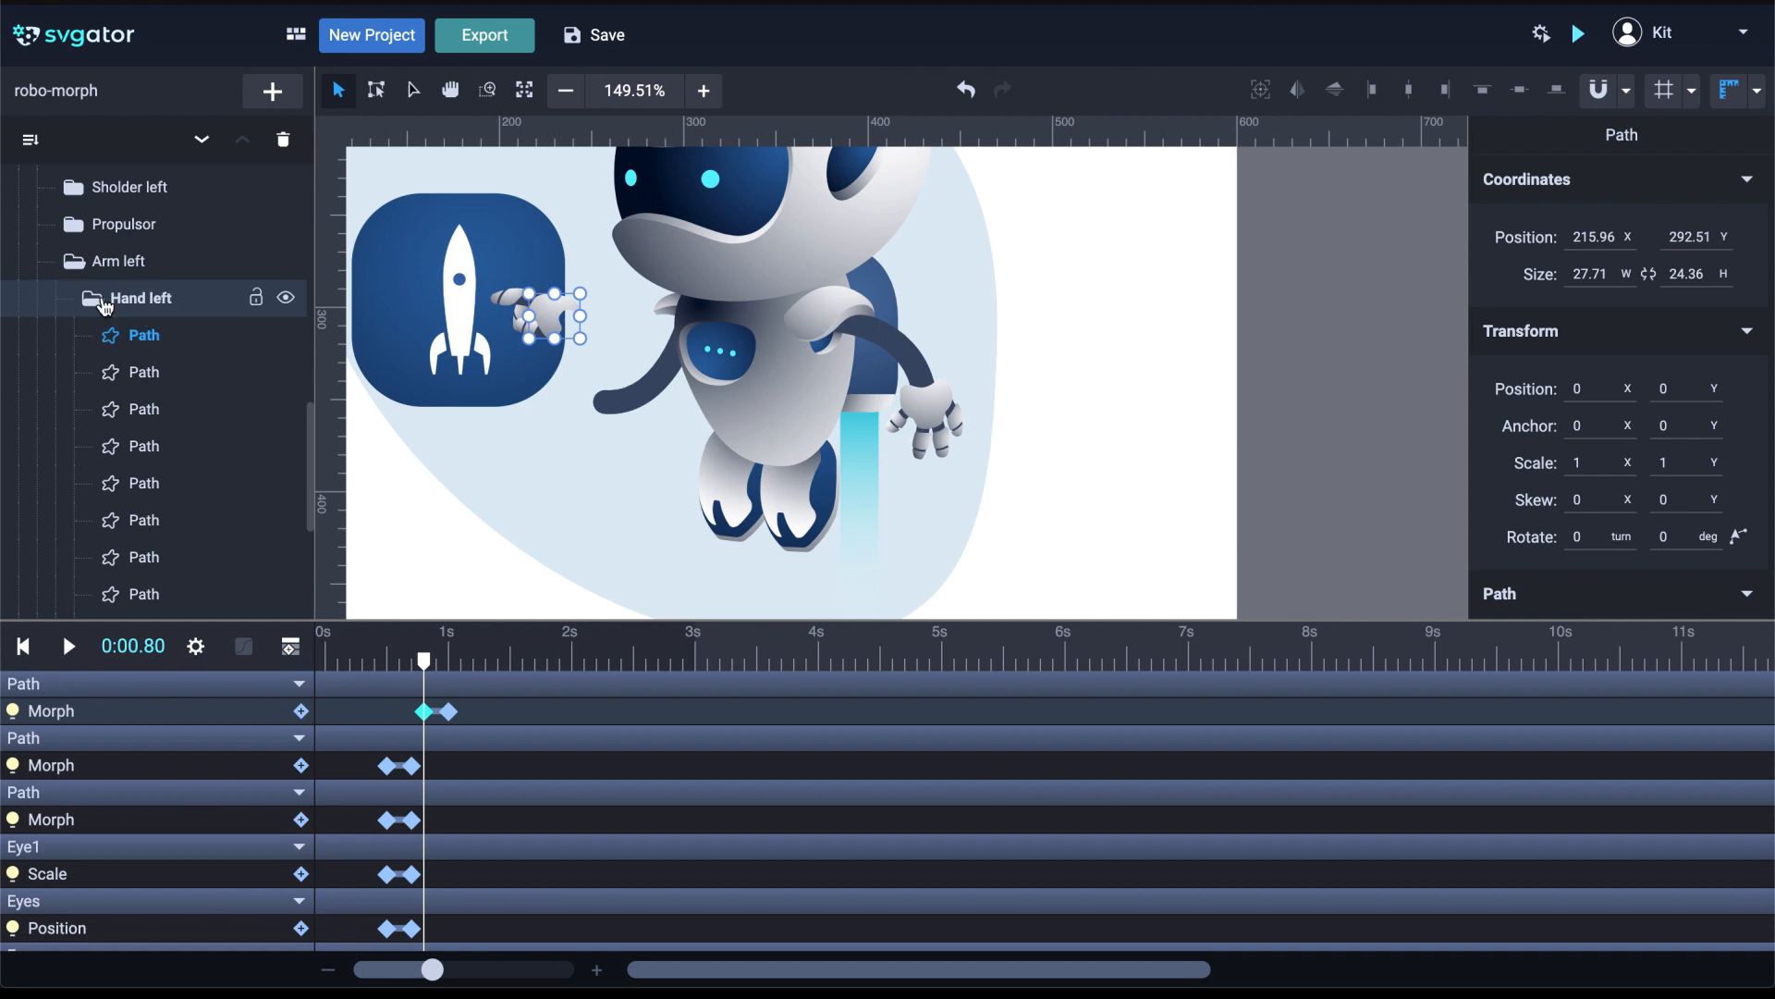
left_click(197, 309)
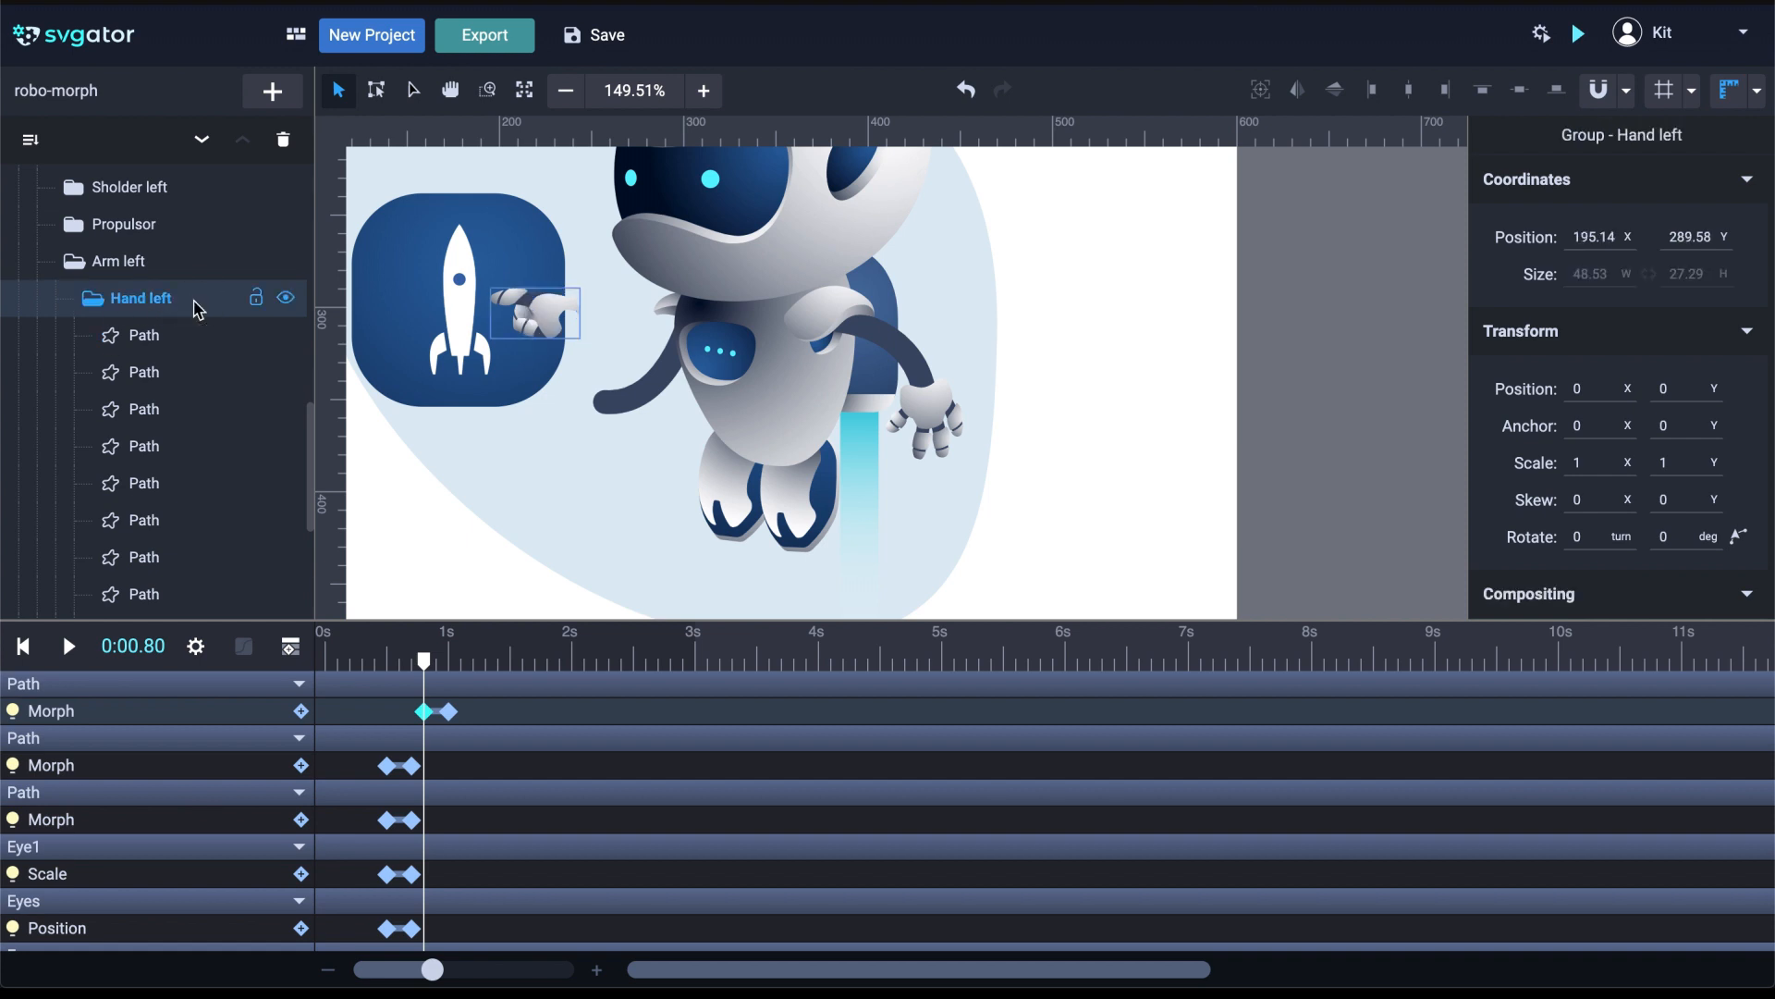
left_click(374, 93)
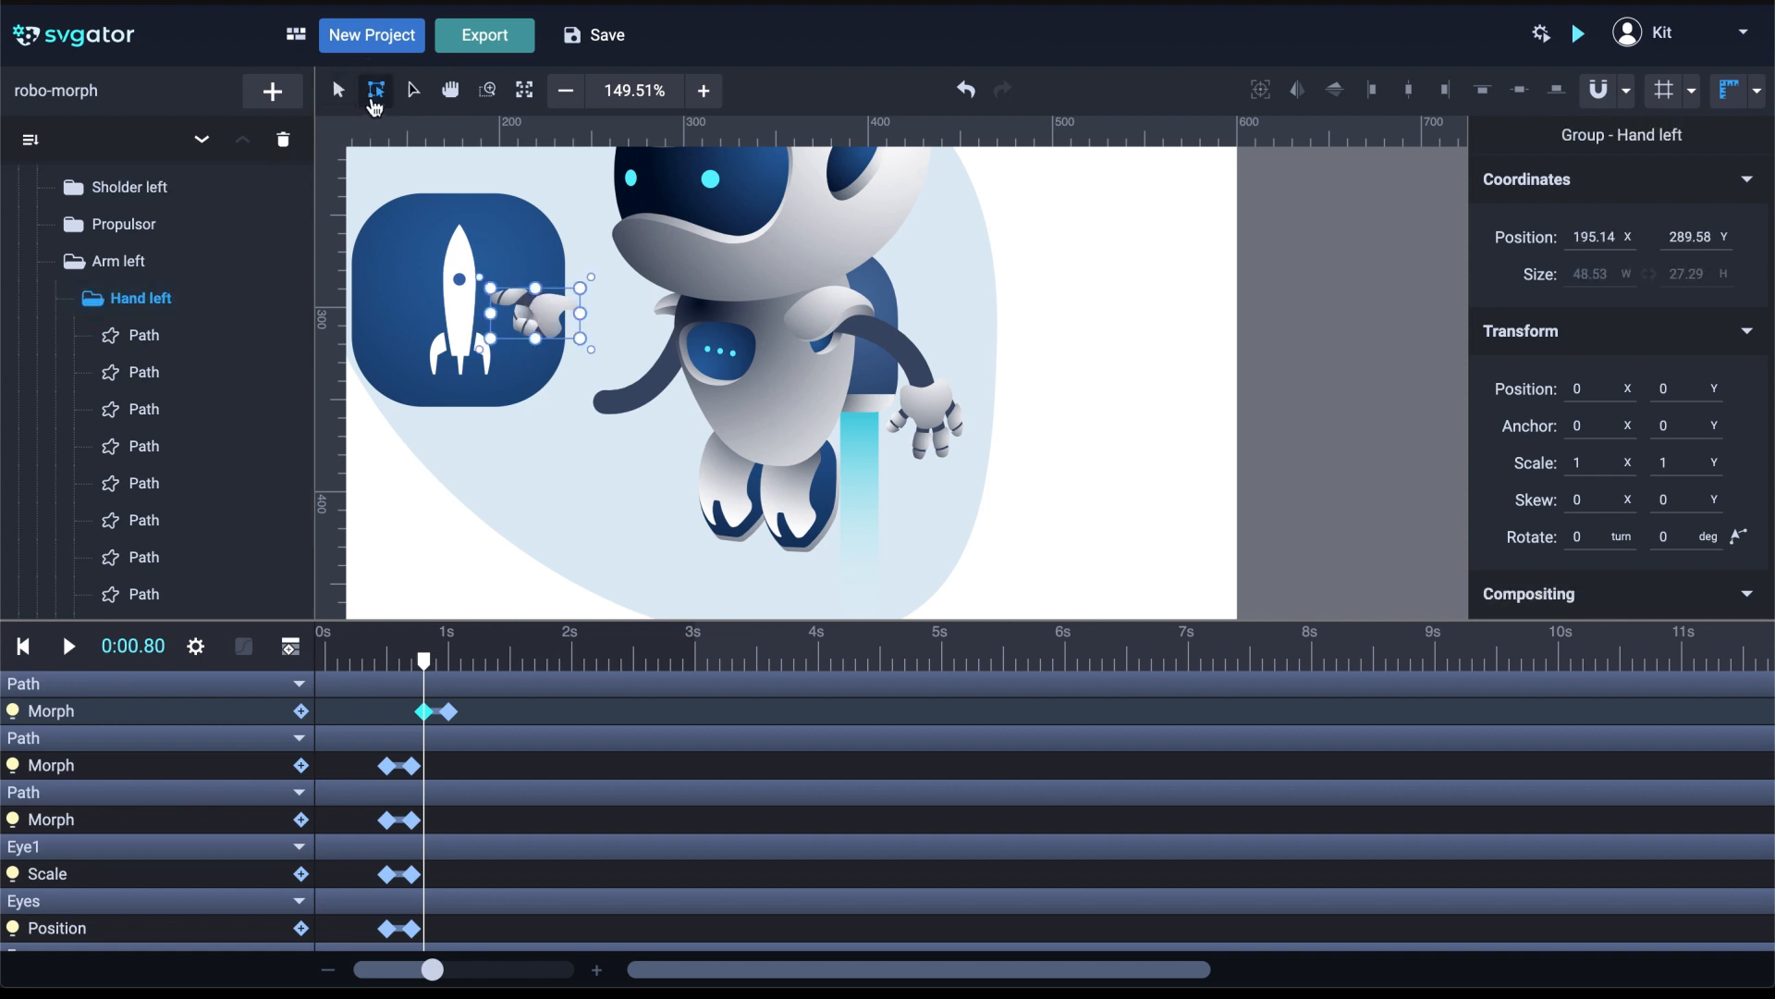
left_click(1258, 88)
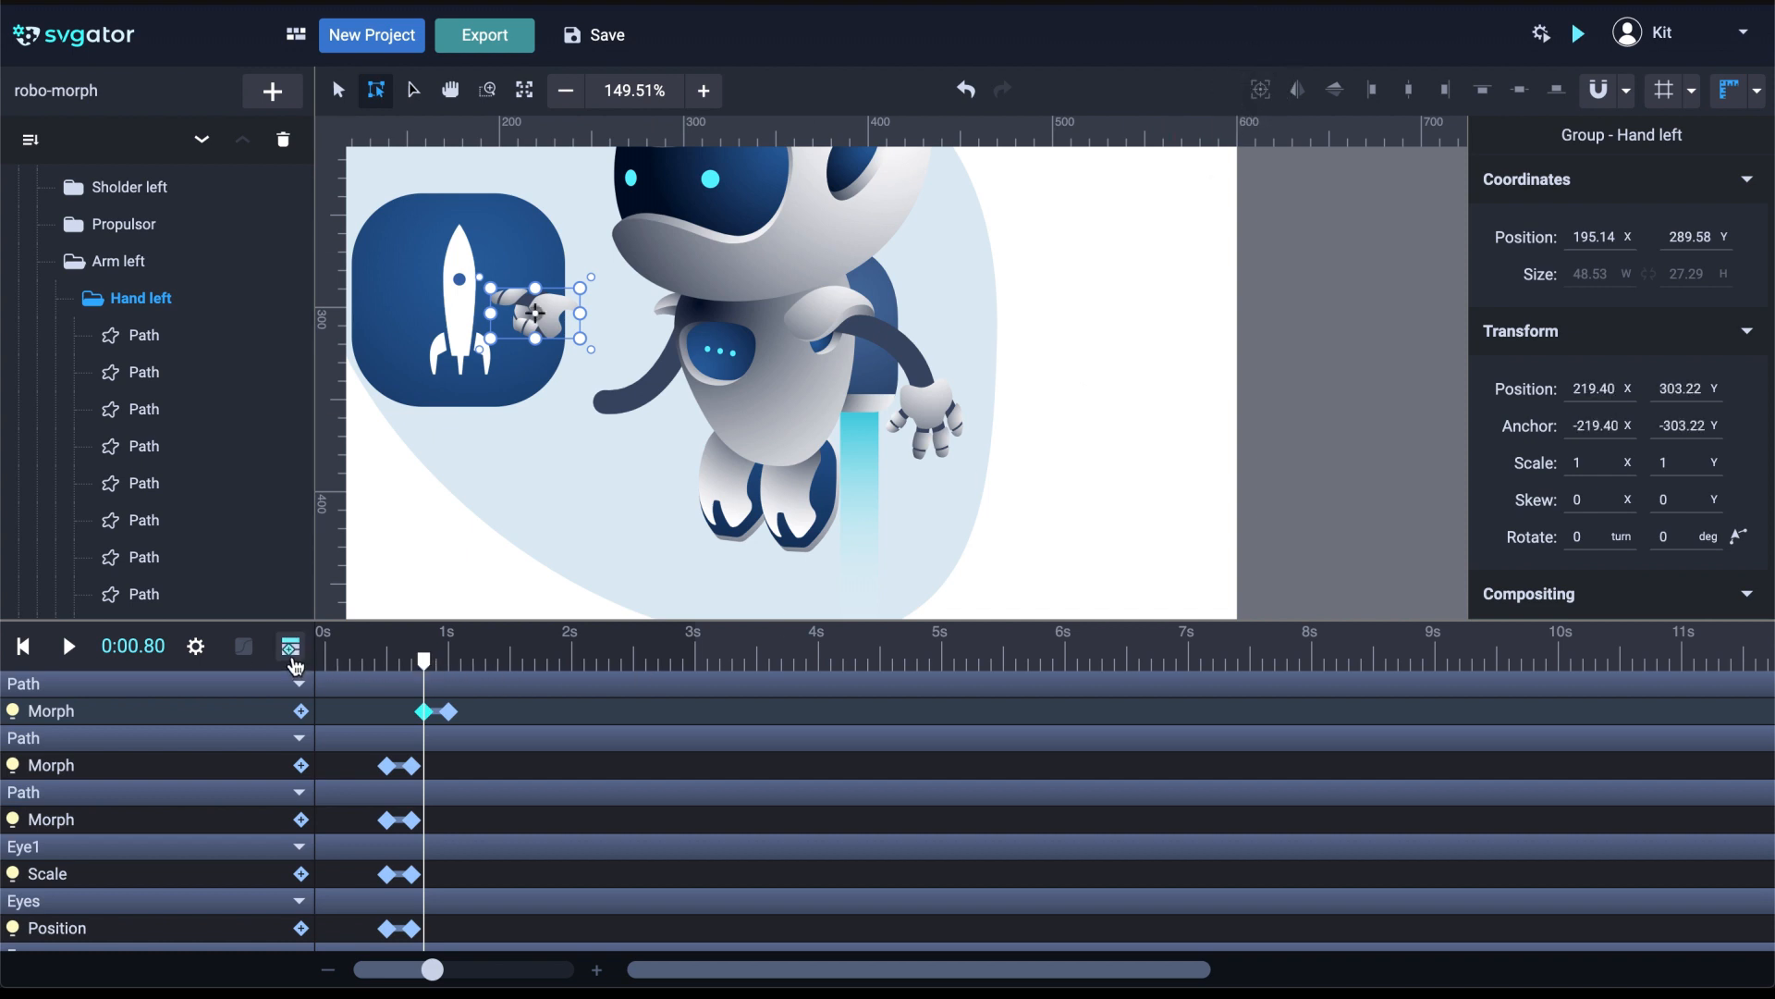
Add Position and Rotate animators to the Hand left group and place their keyframes at 1 s
left_click(290, 647)
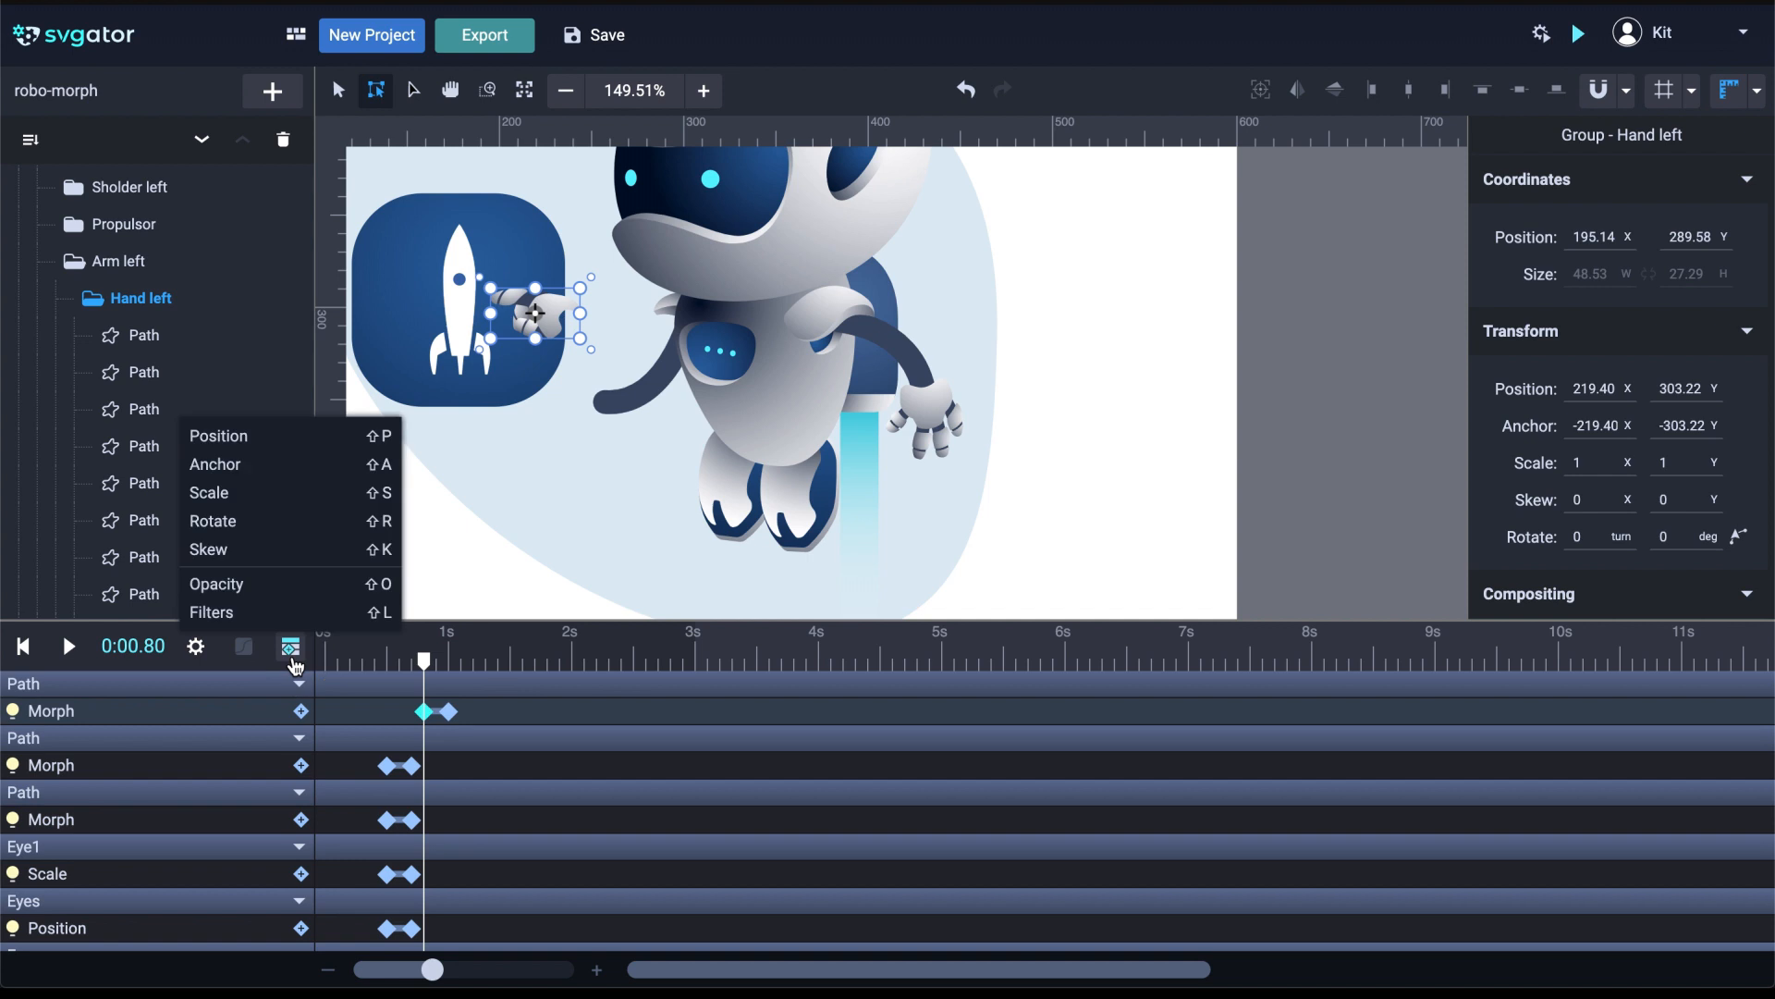
left_click(279, 438)
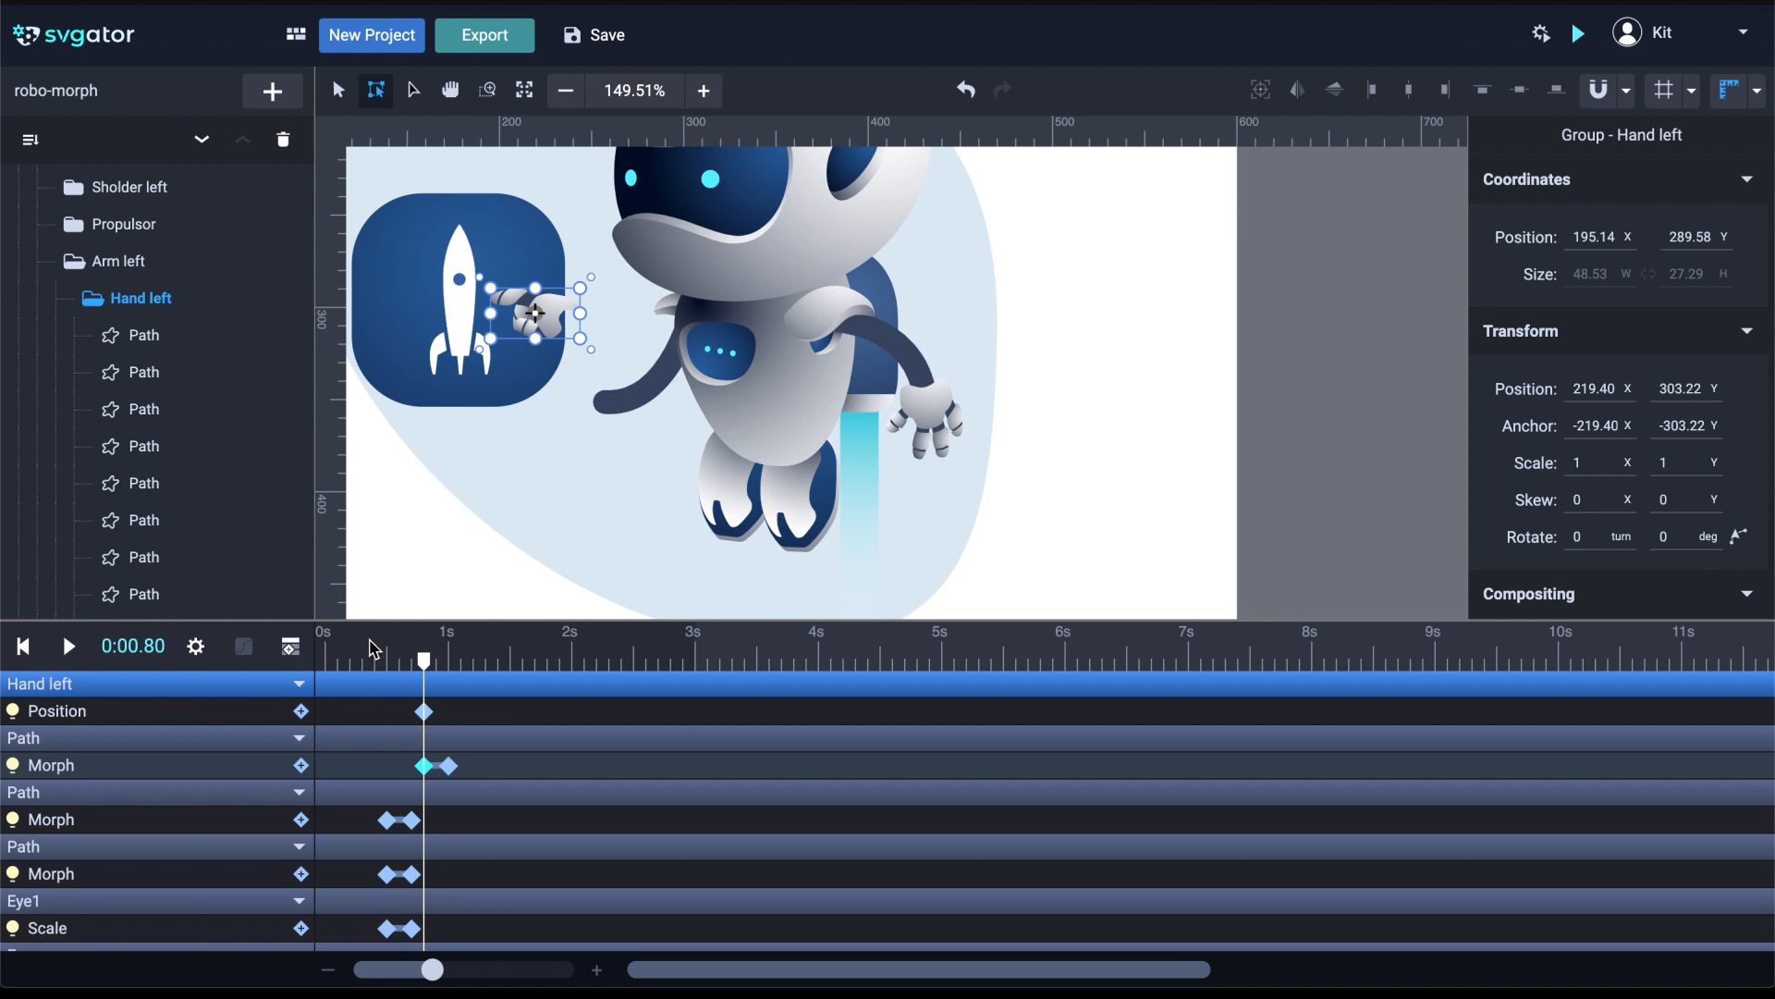
key("shift+r")
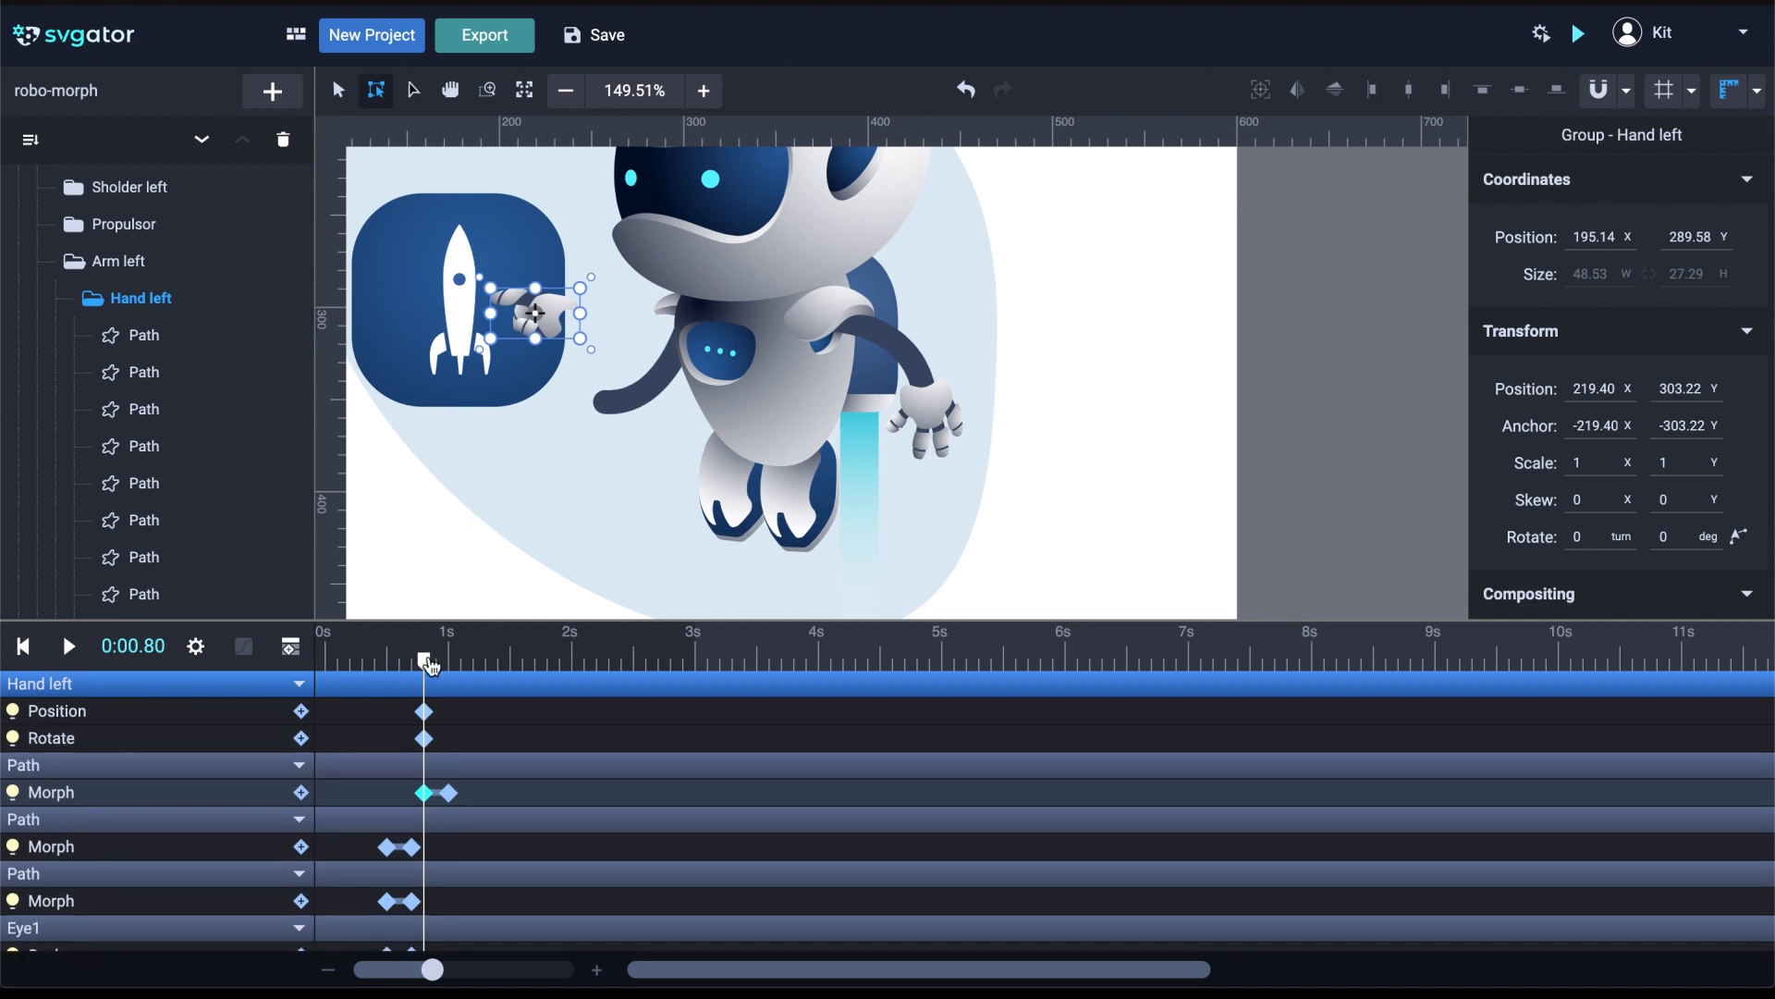
left_click_drag(425, 663, 449, 666)
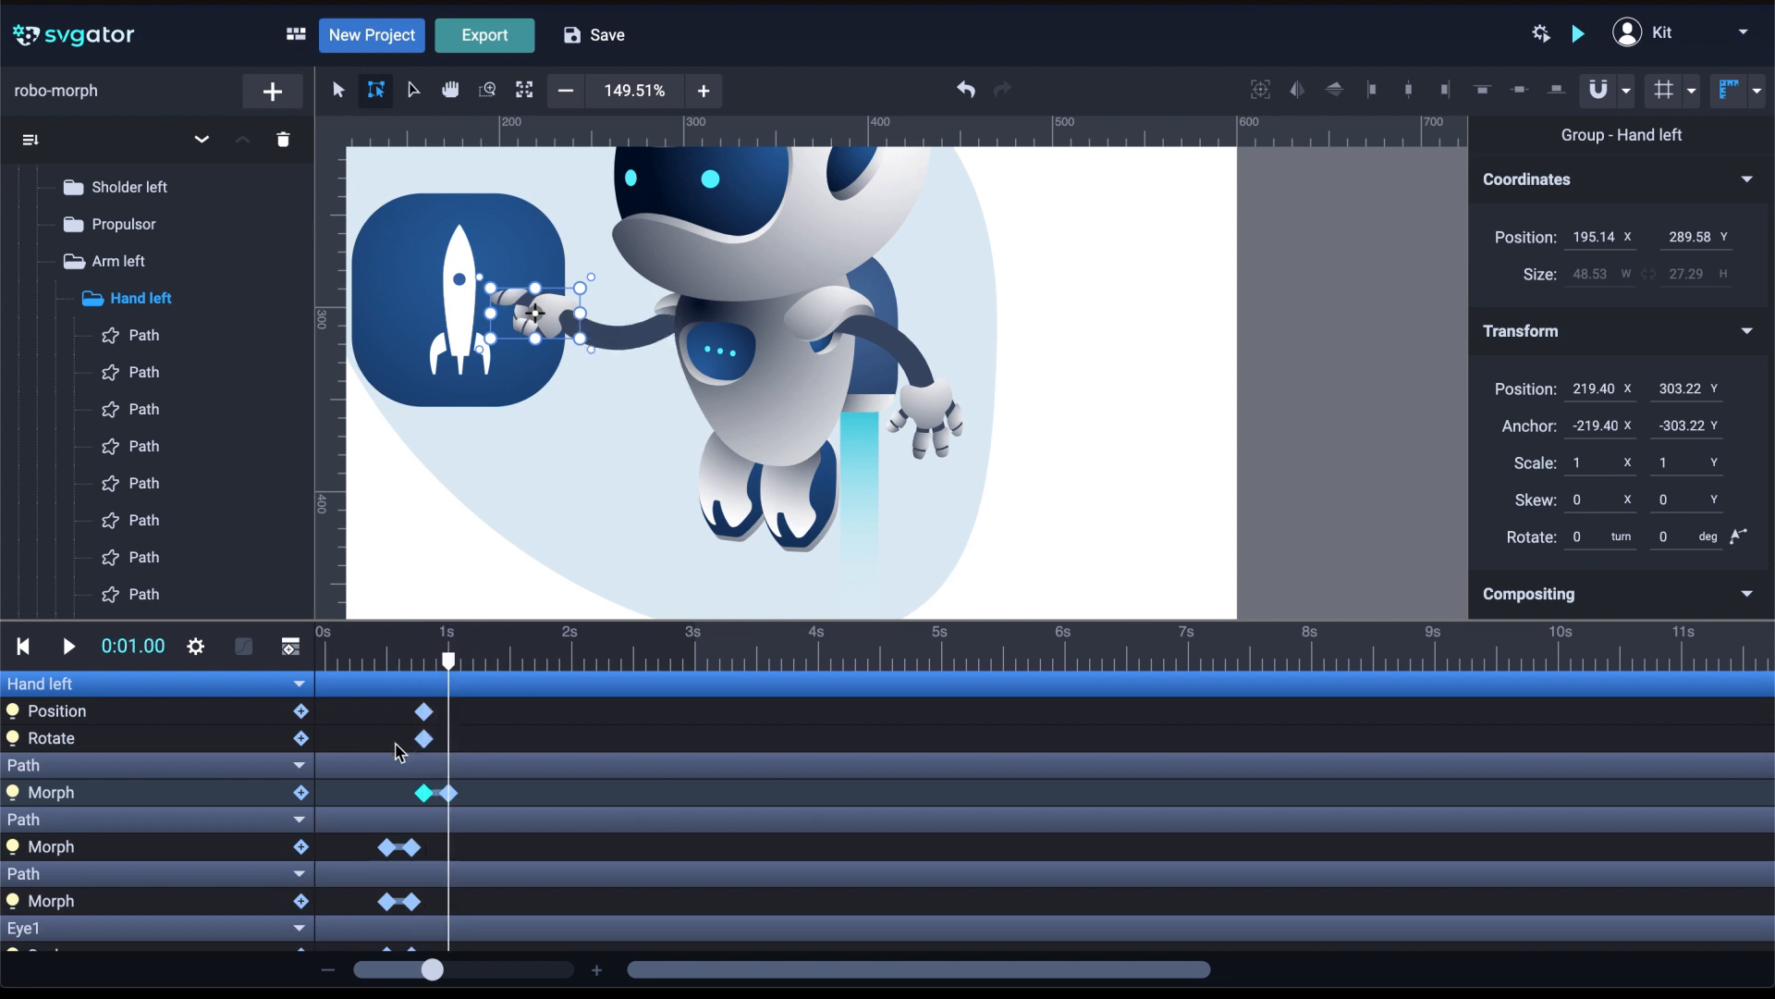
left_click_drag(385, 743, 424, 666)
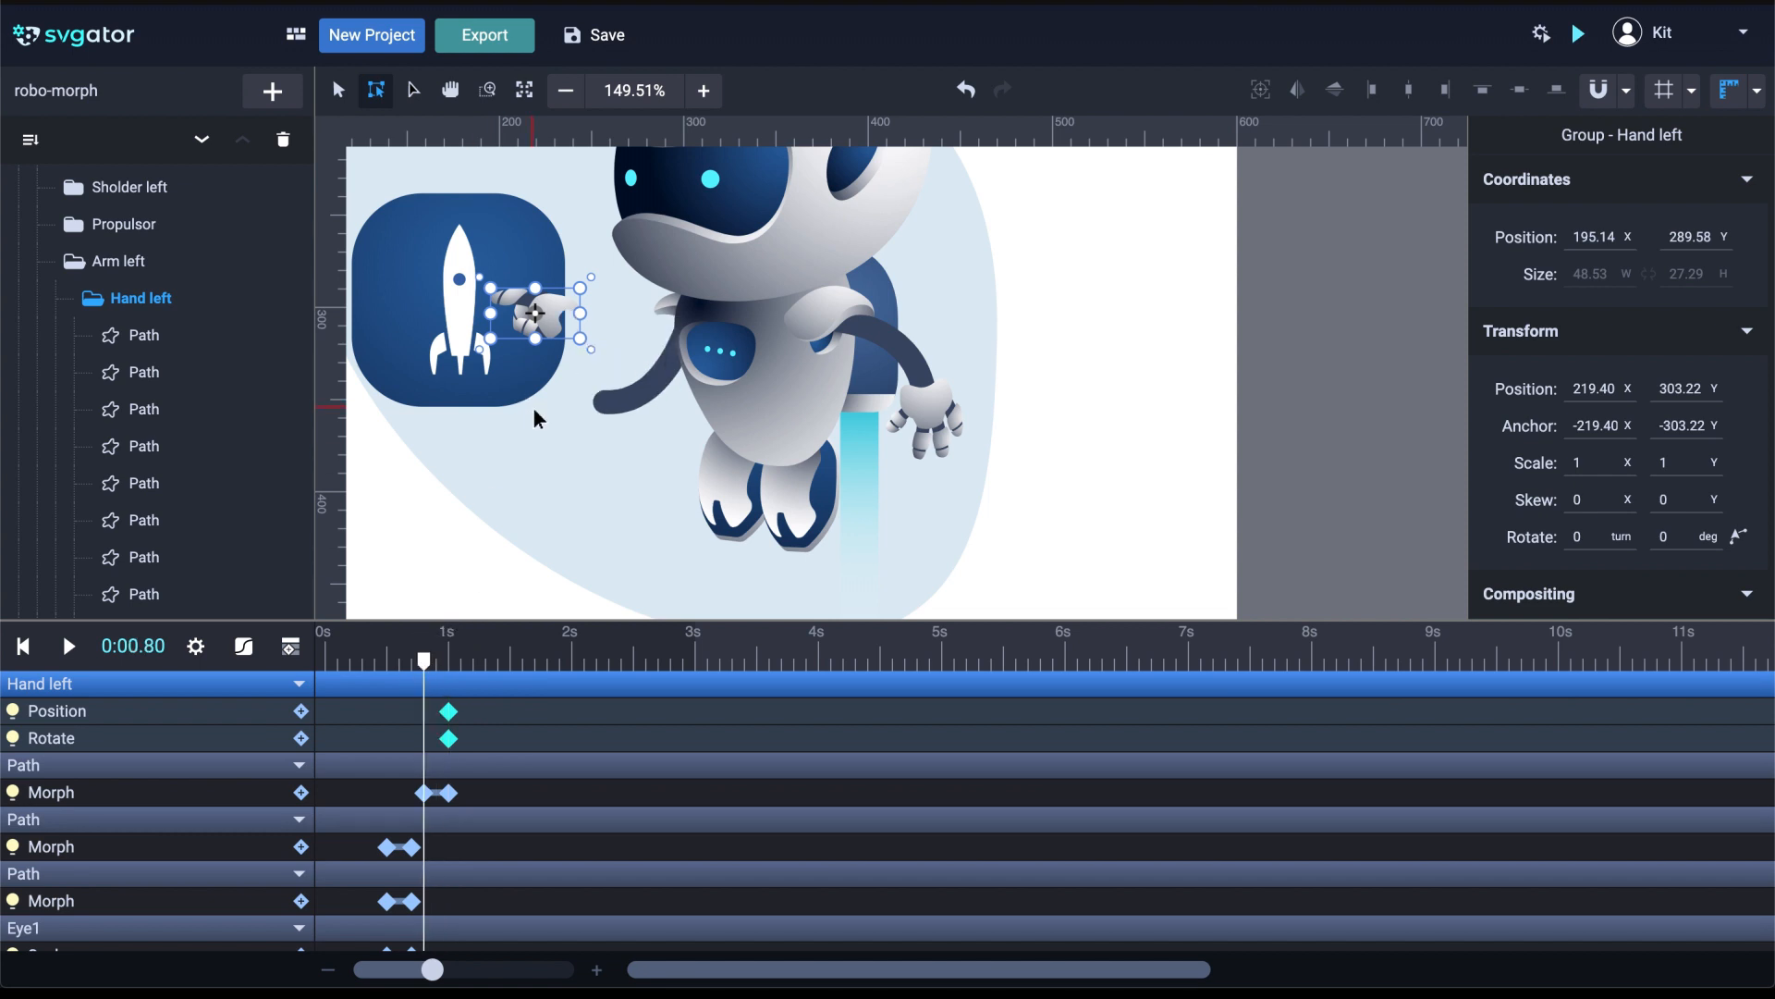
At 0.80 s, move the left hand to the lowered arm's end, rotate it about -41°, and review the motion to 1.20 s
scroll(566, 335, "up", 4)
left_click_drag(547, 292, 606, 464)
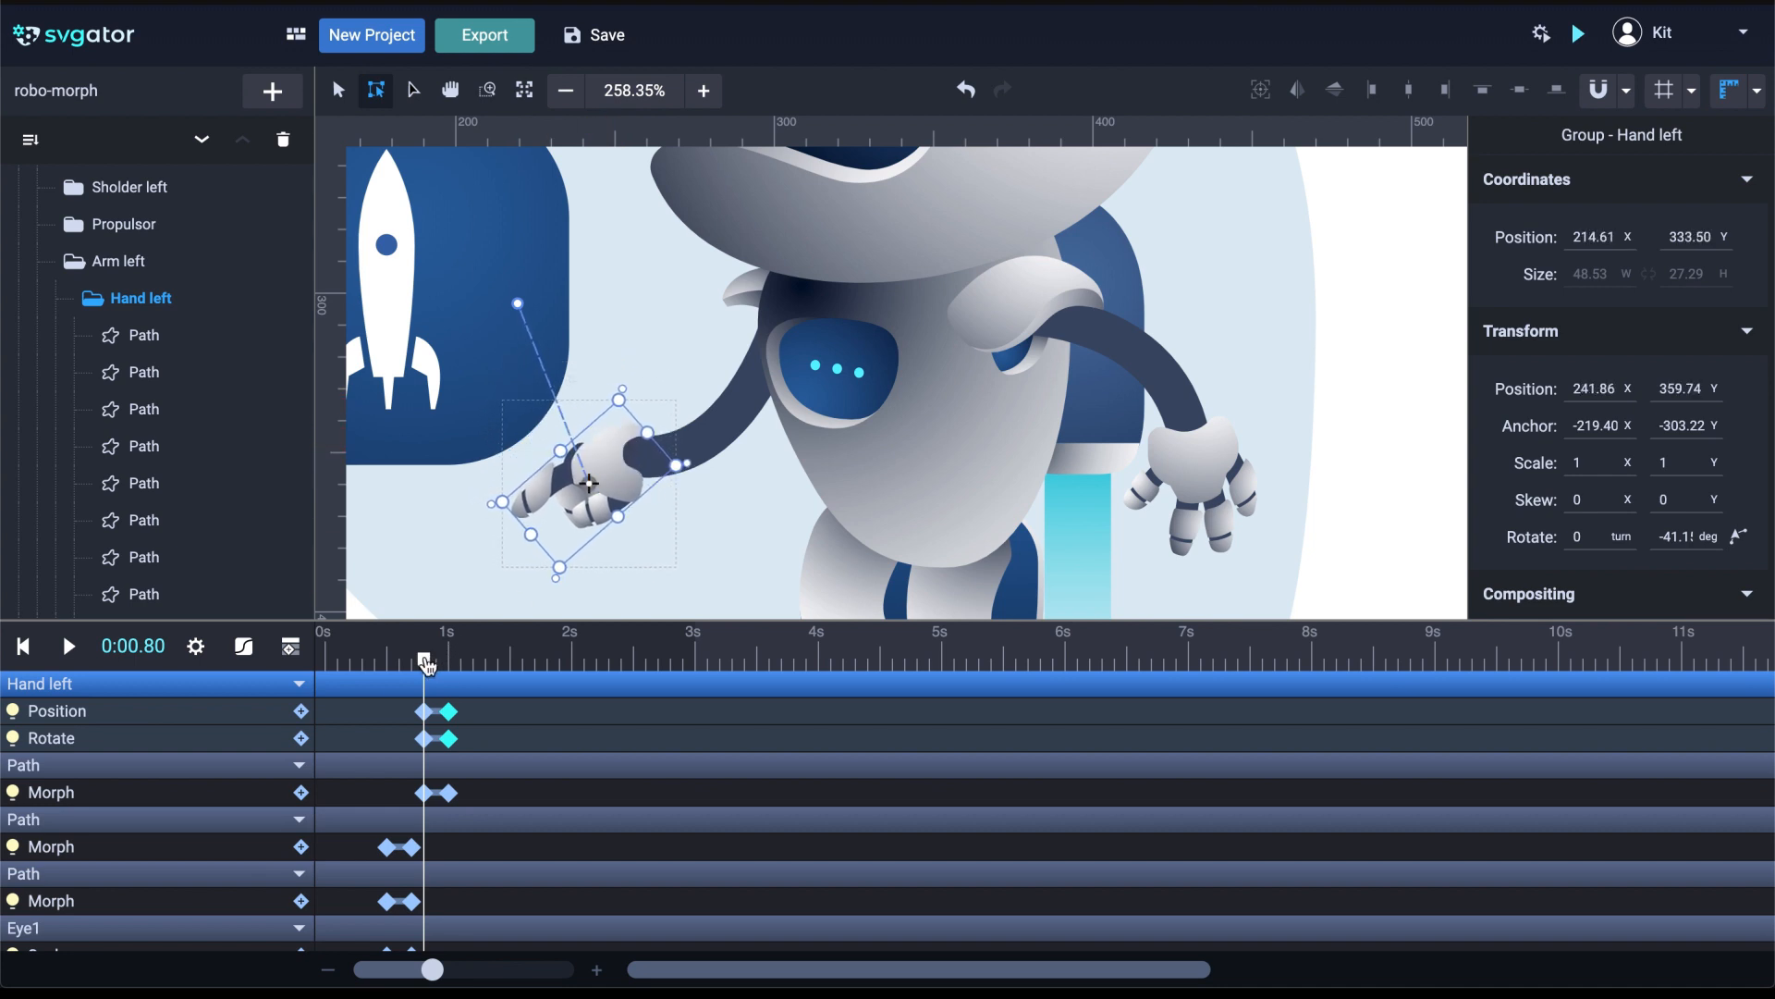
left_click_drag(426, 663, 475, 666)
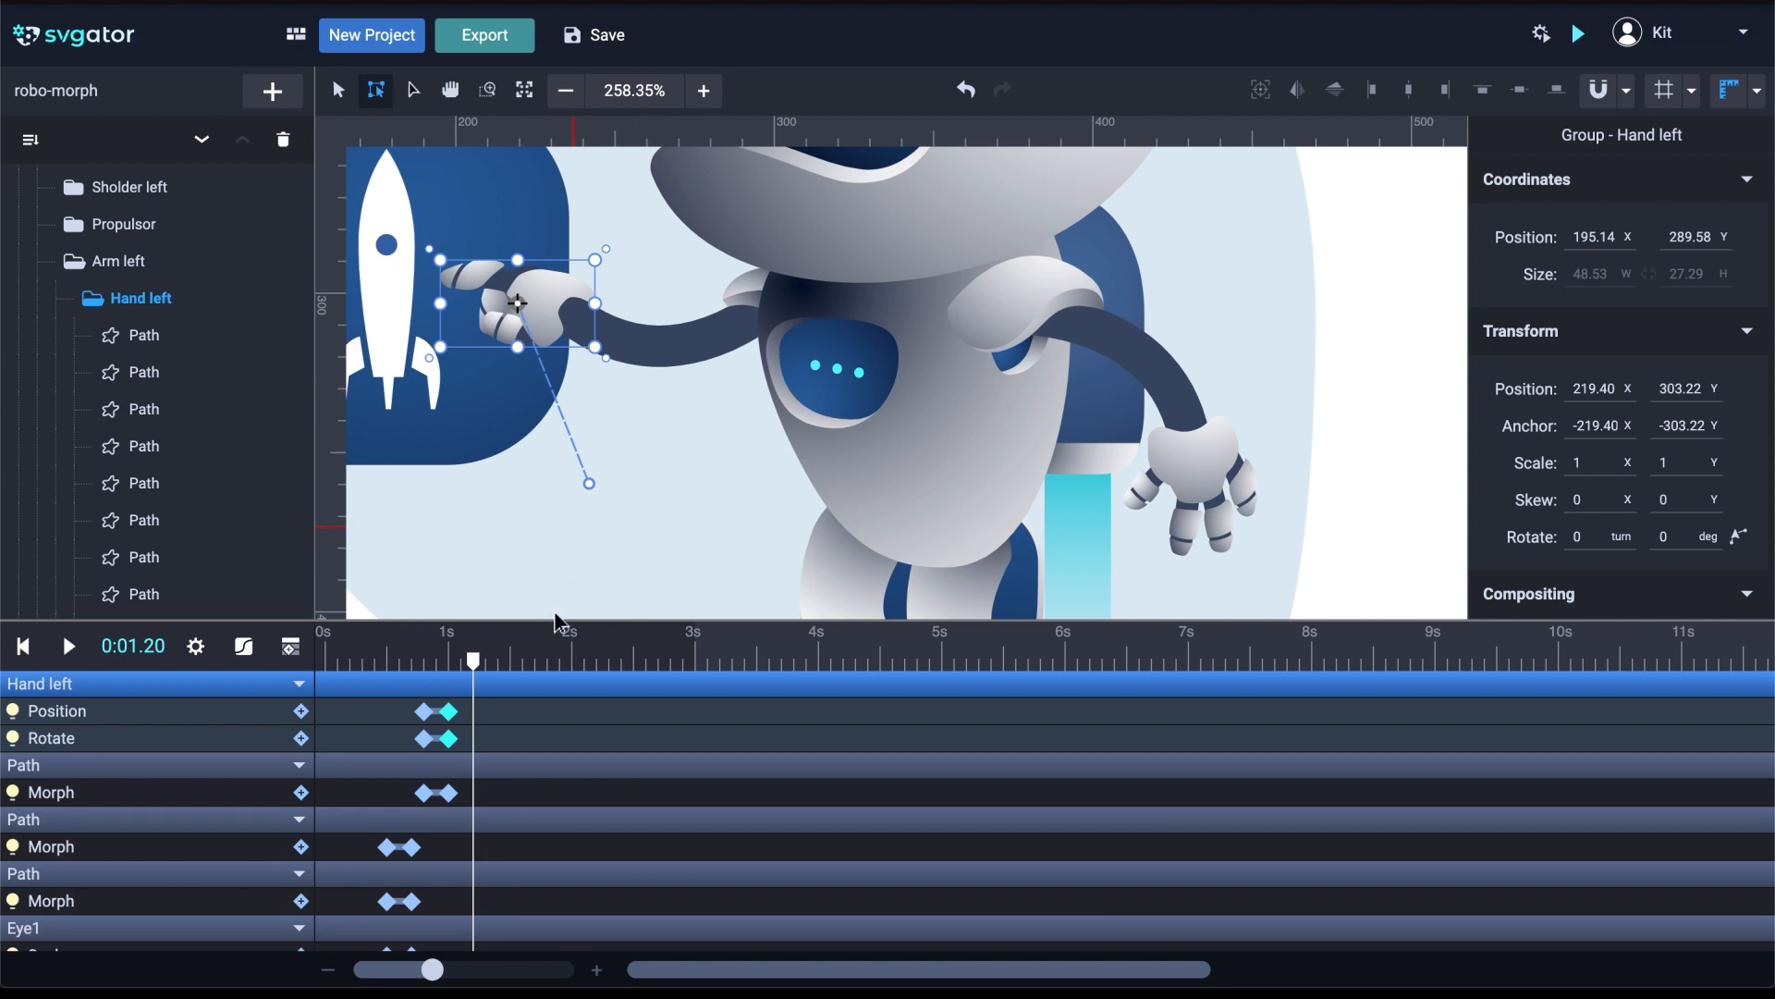
Rename the left arm's animated path to "Arm path"
left_click(525, 774)
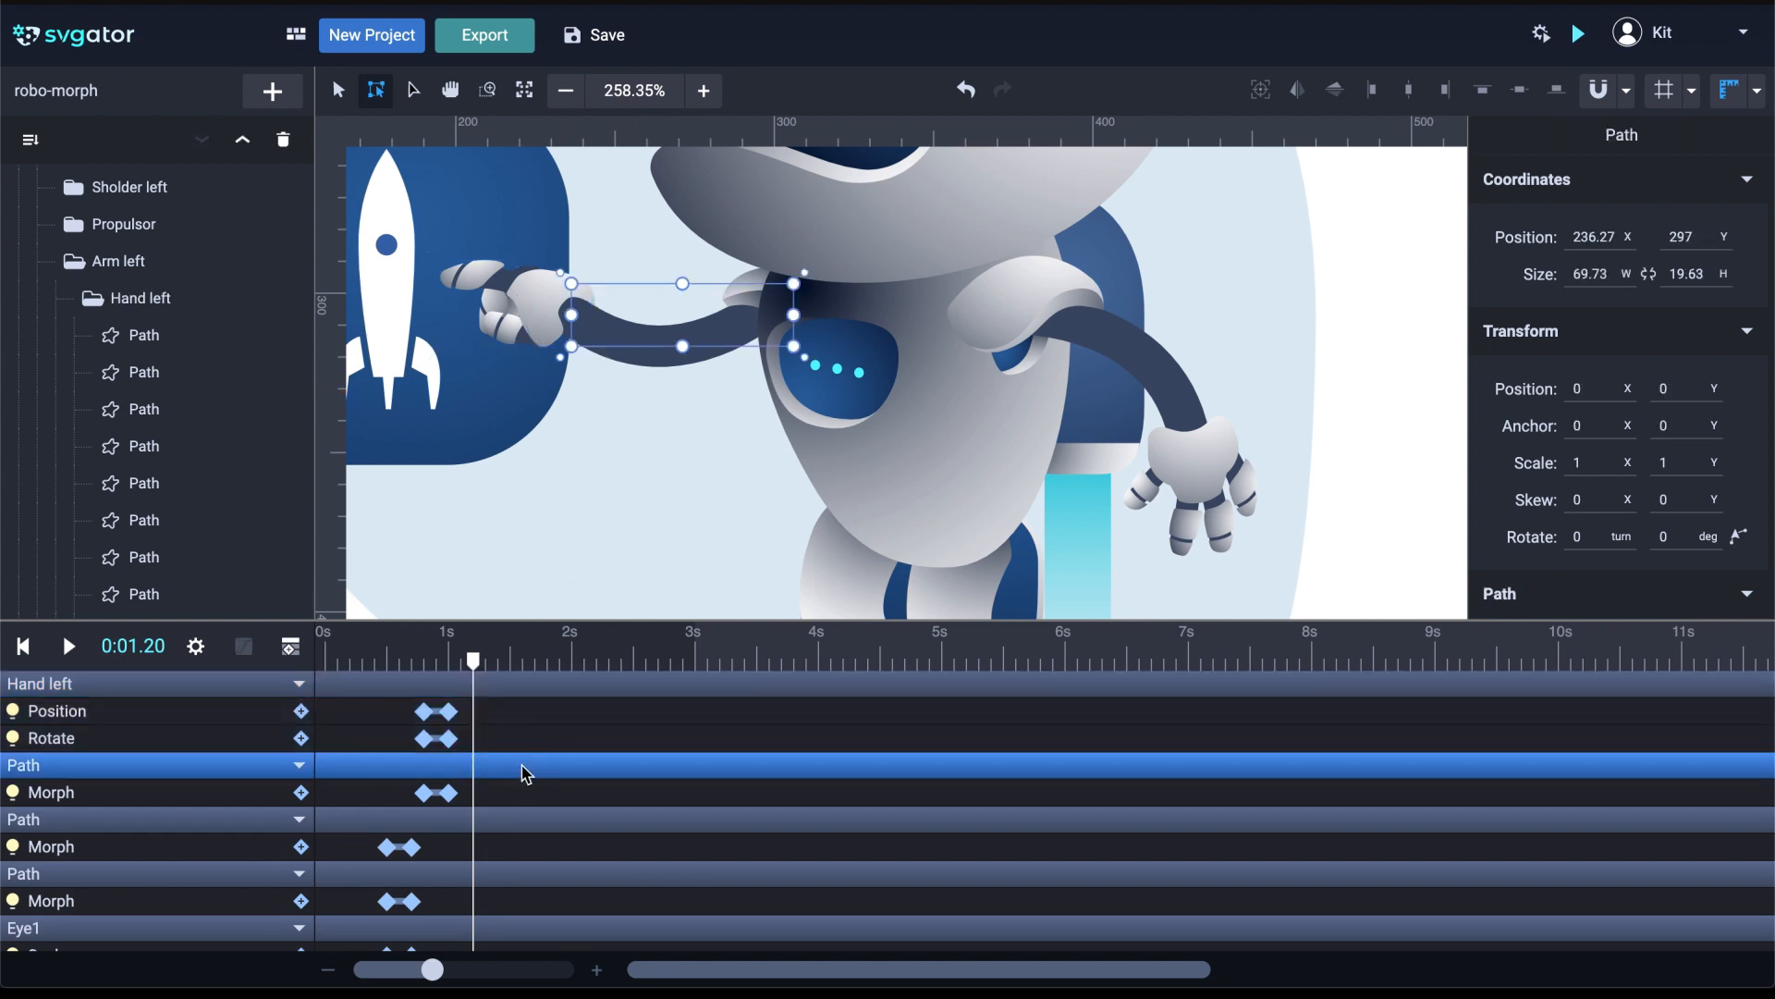
scroll(237, 500, "up", 5)
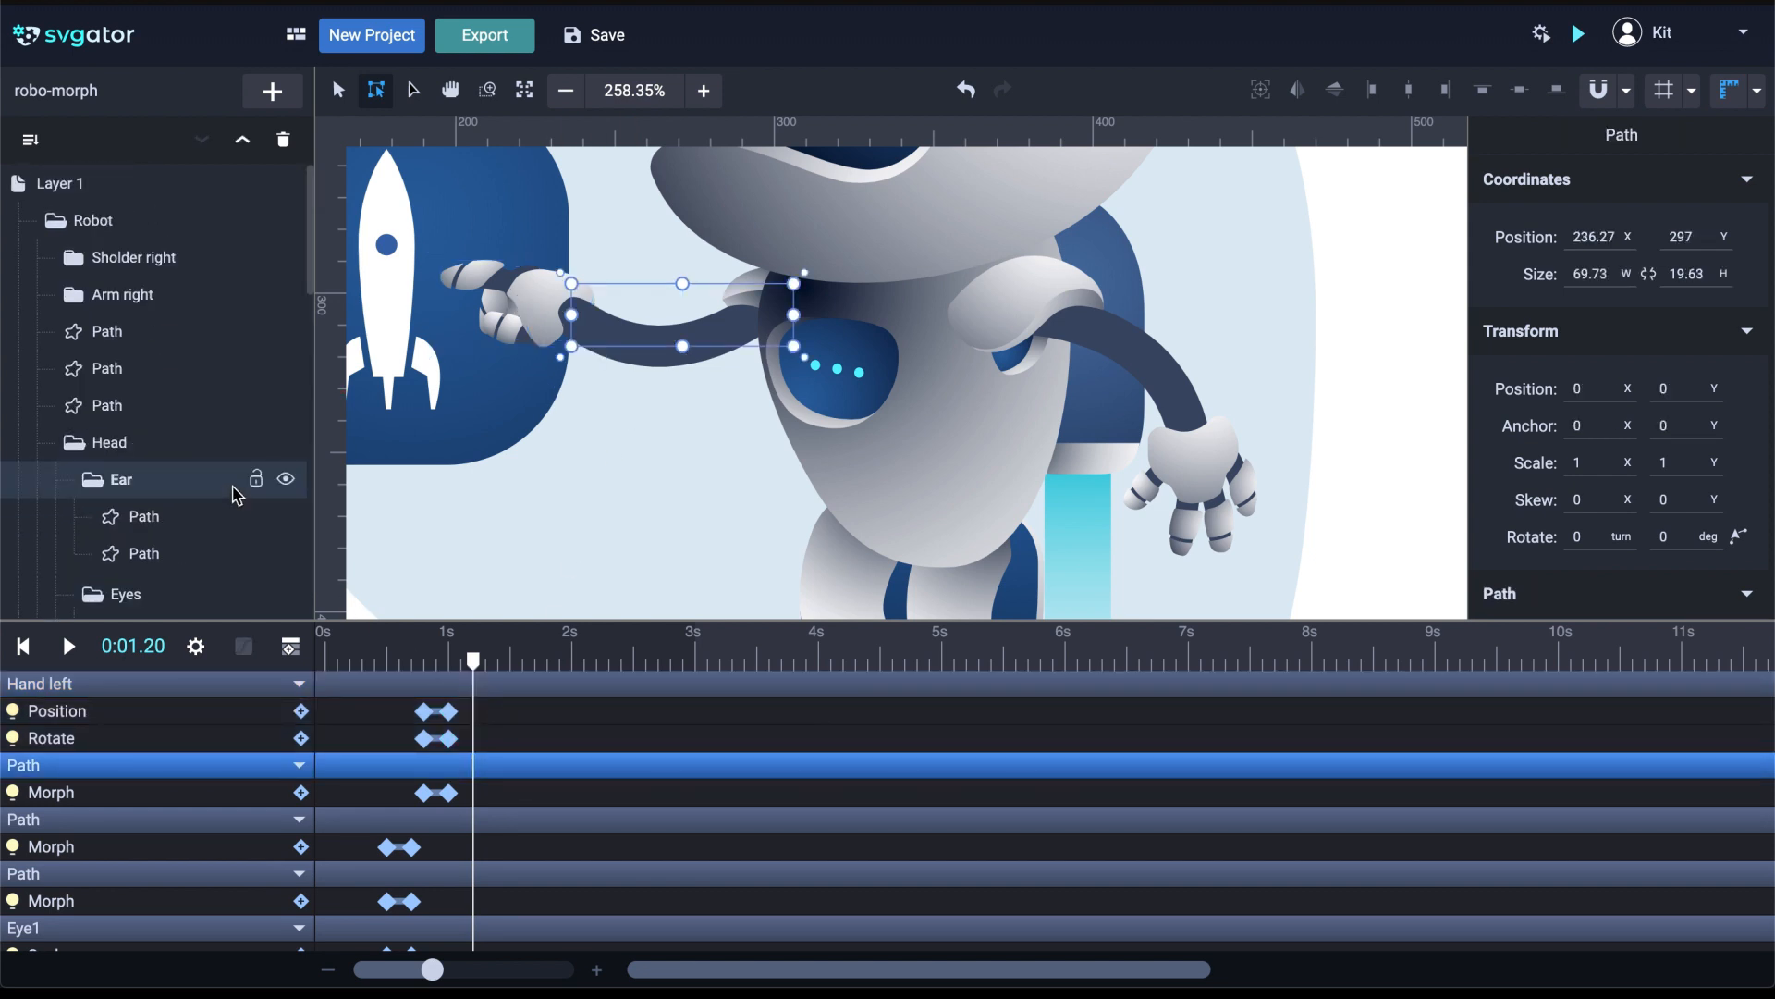
left_click_drag(311, 264, 297, 586)
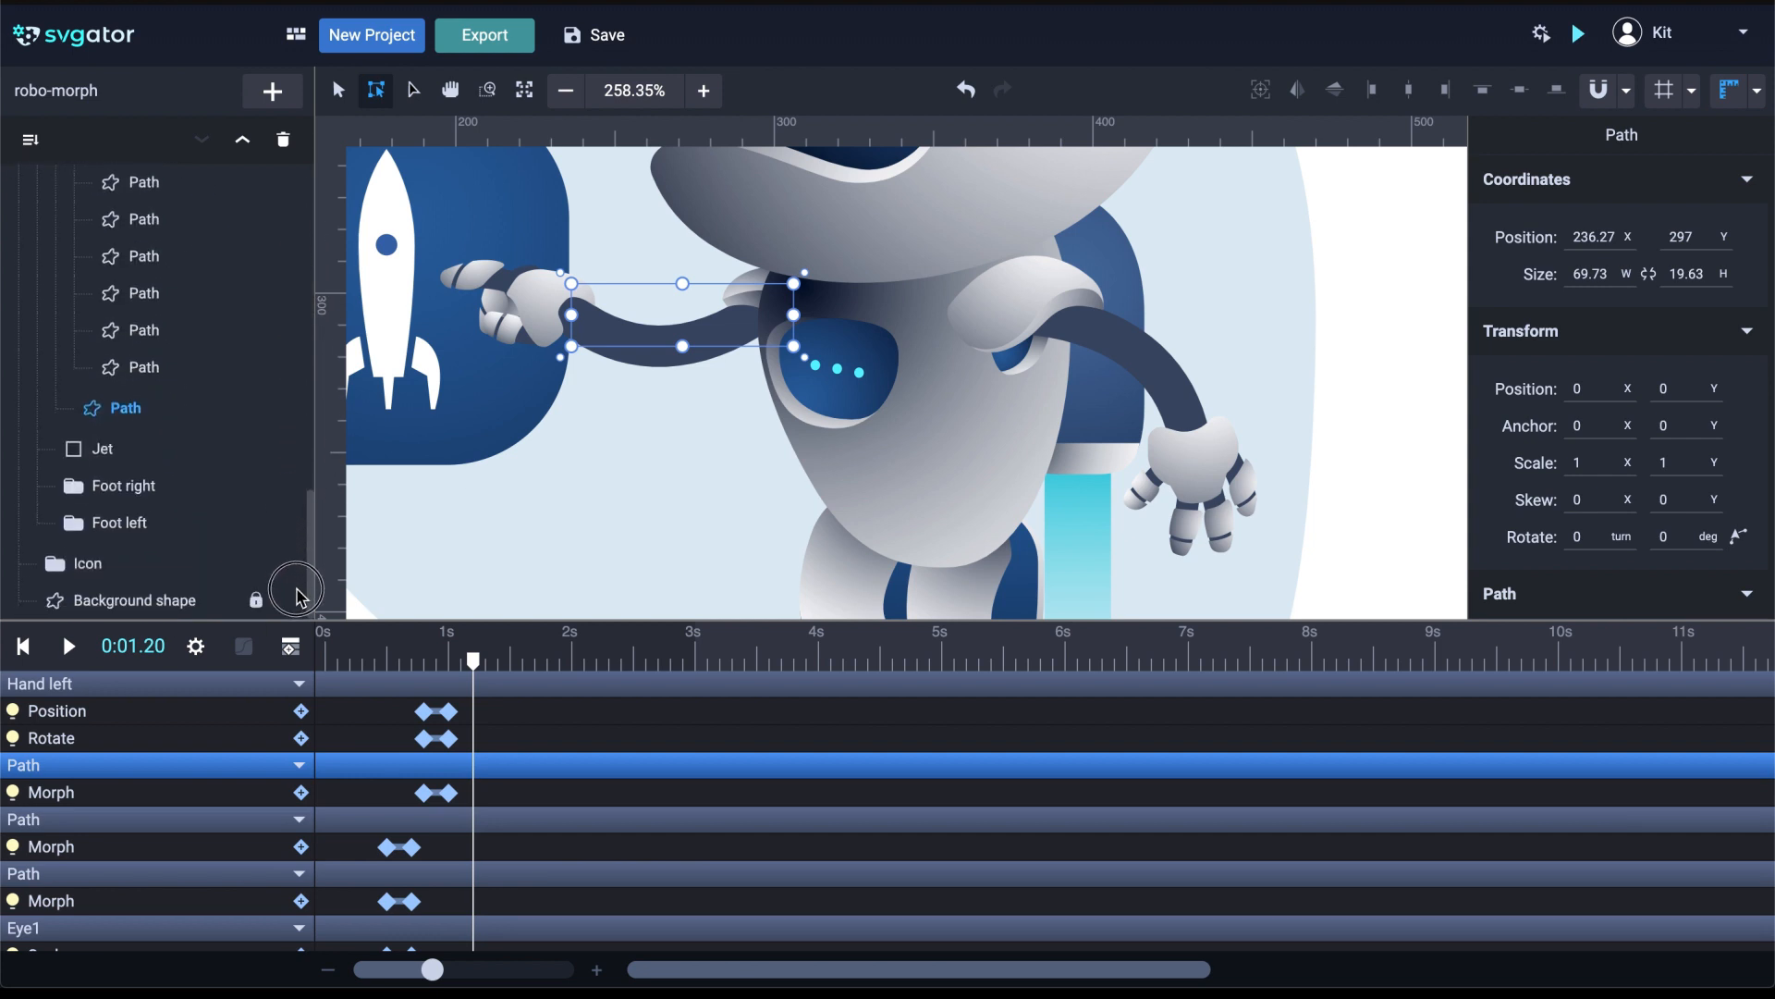
double_click(132, 408)
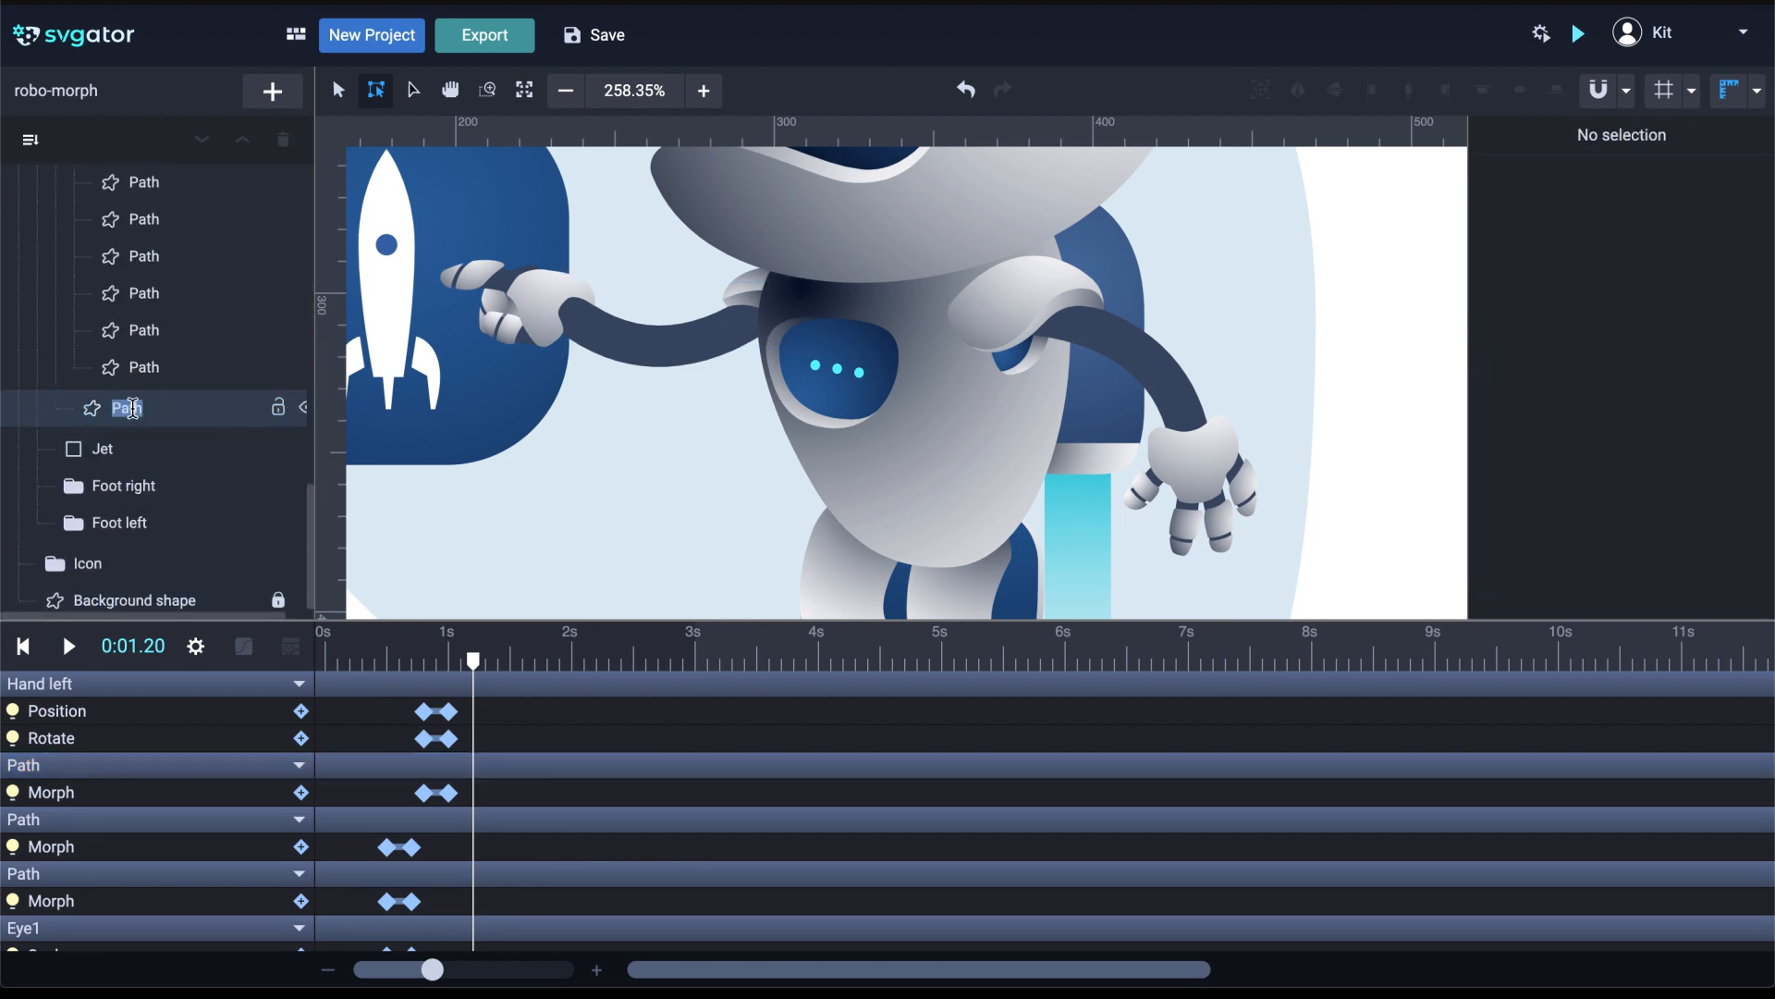
type("Arm p")
key("Return")
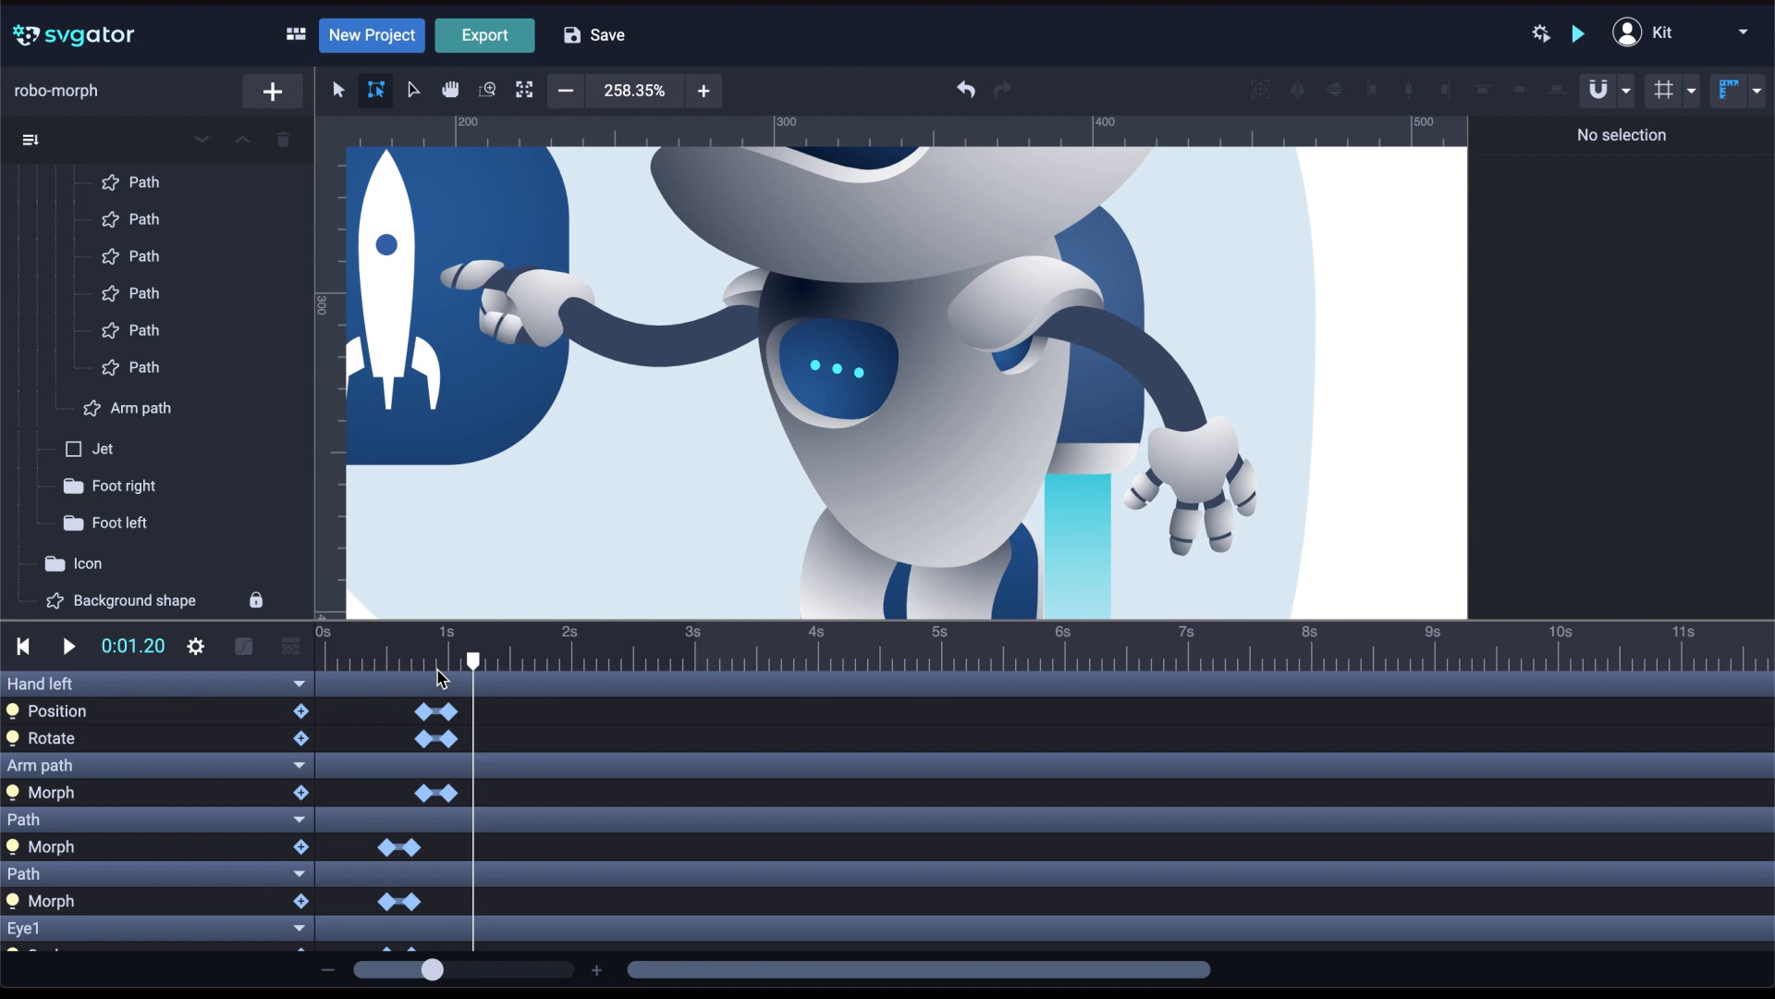
At 1.20 s, stretch the Arm path's hand end toward the rocket icon to about 89 wide and flatten its curve
left_click(526, 774)
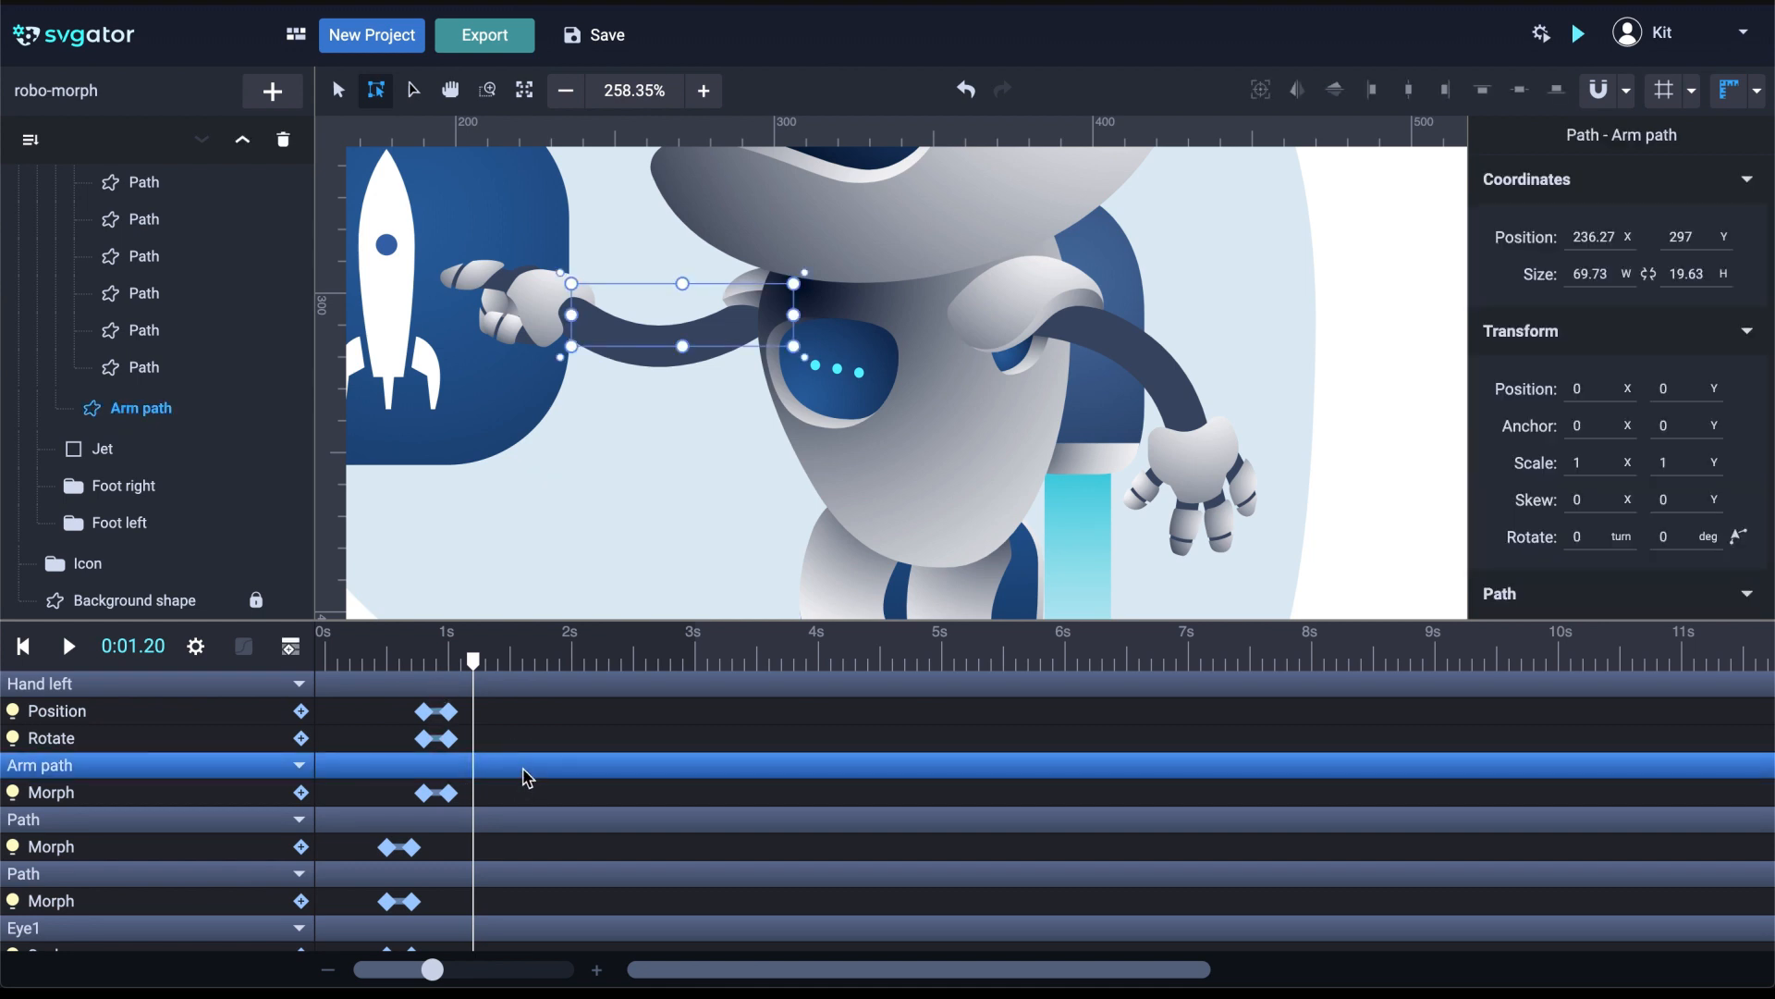
left_click(413, 90)
left_click(571, 314)
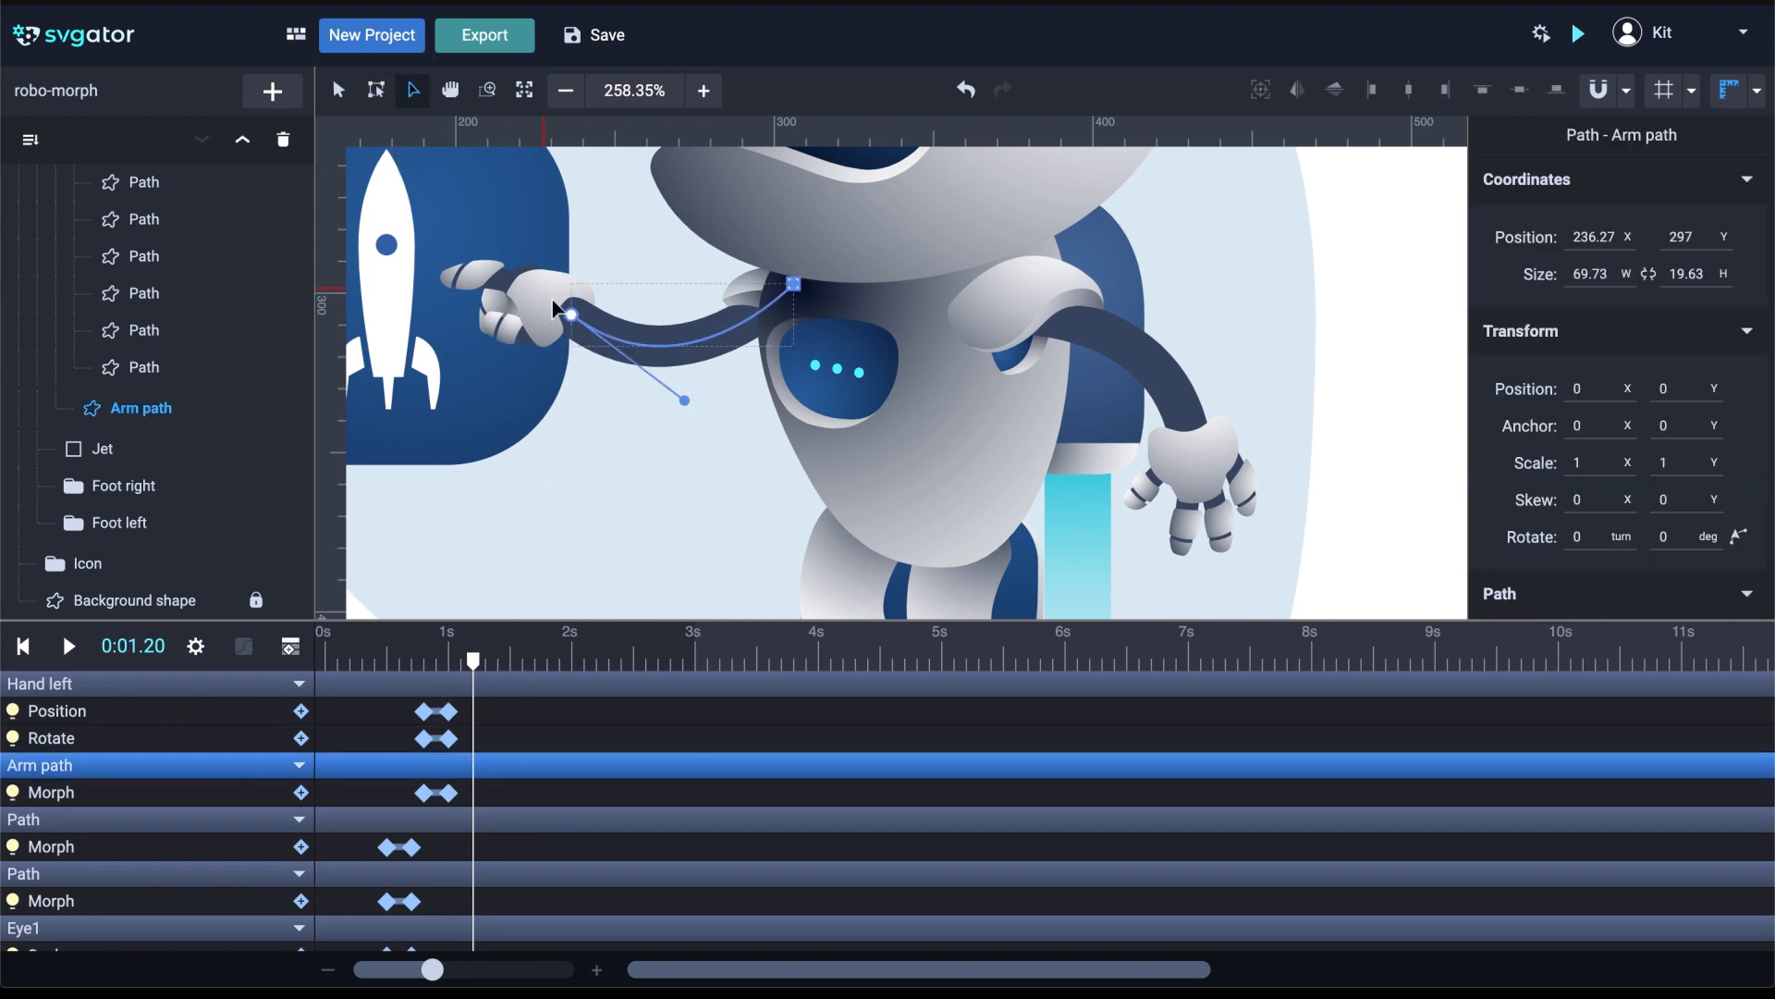
left_click_drag(571, 315, 513, 300)
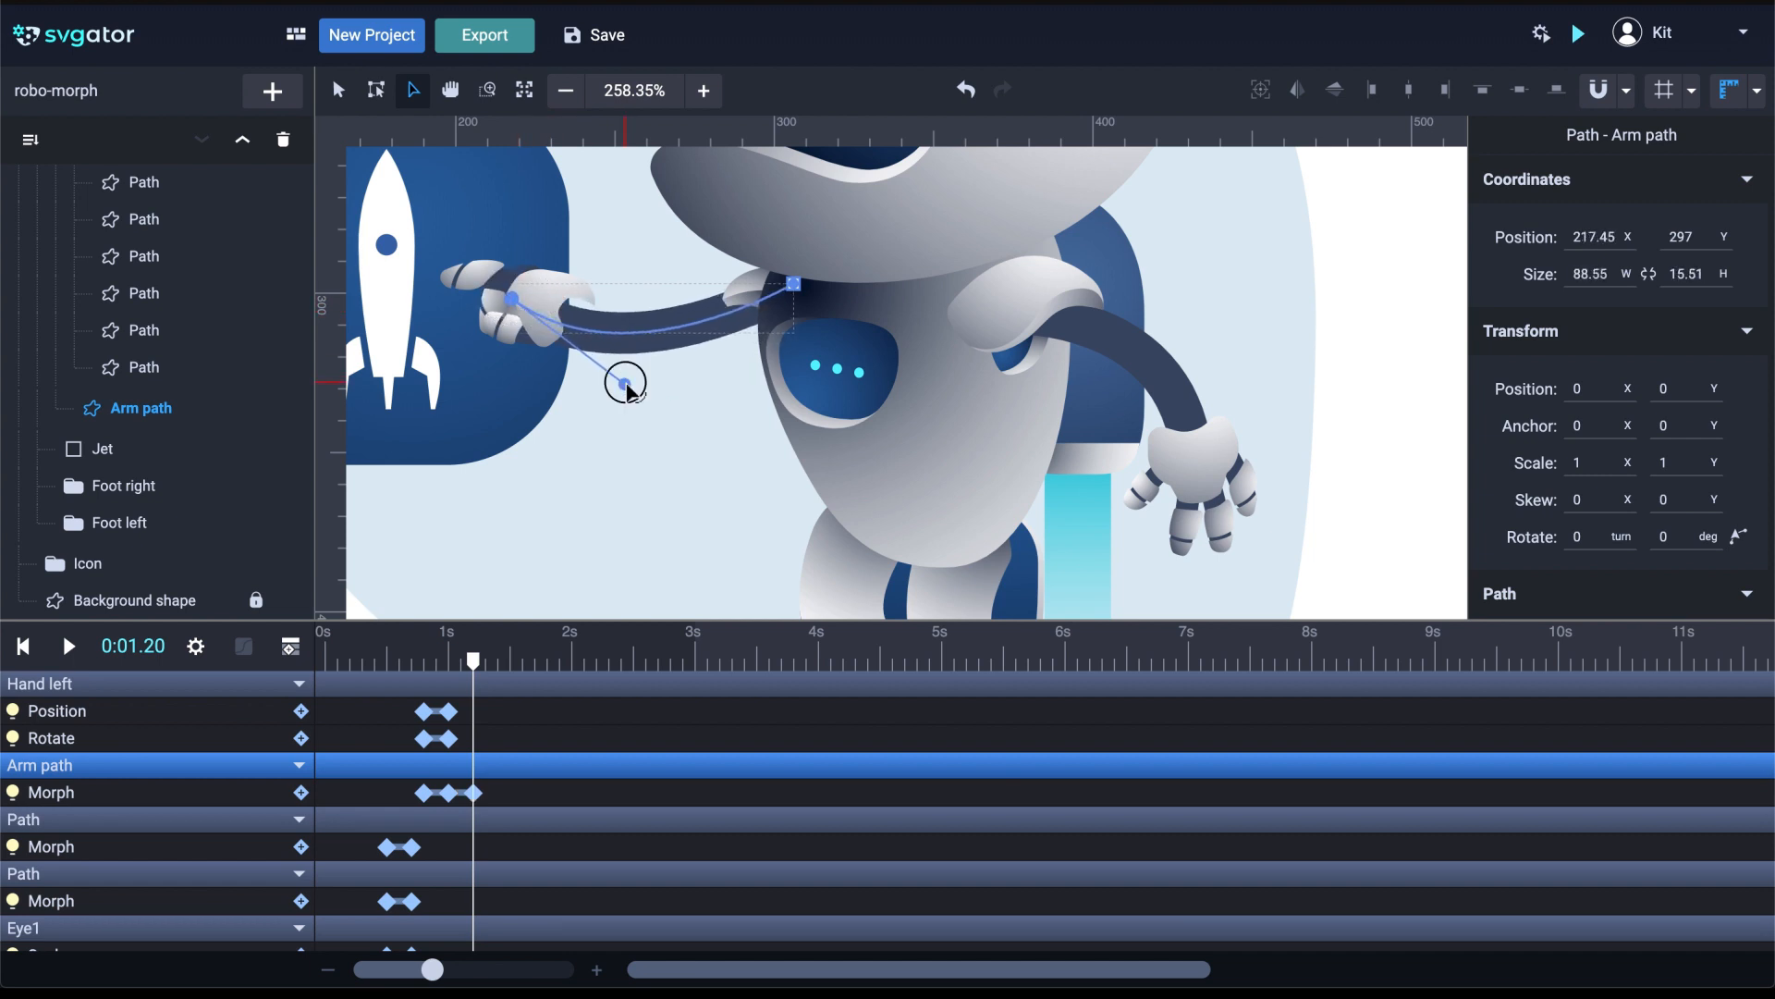
left_click_drag(624, 383, 650, 342)
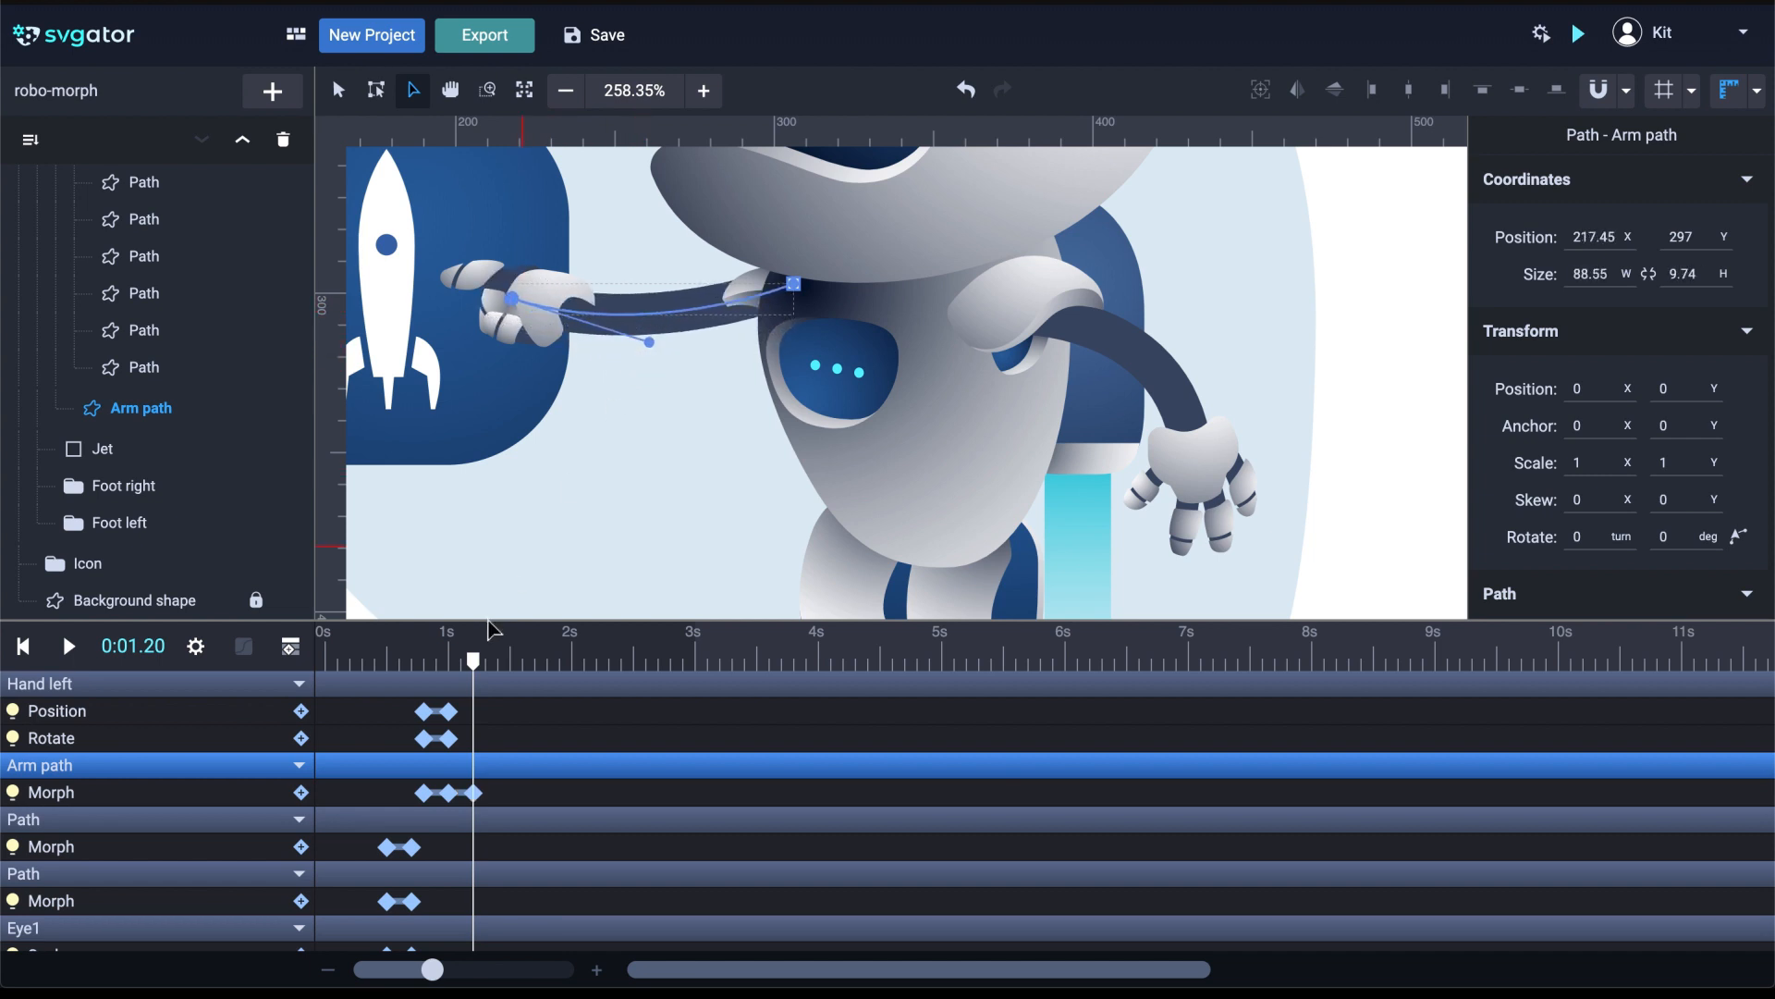
mouse_move(474, 662)
left_mouse_down()
mouse_move(397, 658)
mouse_move(483, 659)
left_mouse_up()
At 1.20 s, move the Hand left group to the stretched arm's end on the rocket icon and rotate it about -15°
left_click(464, 684)
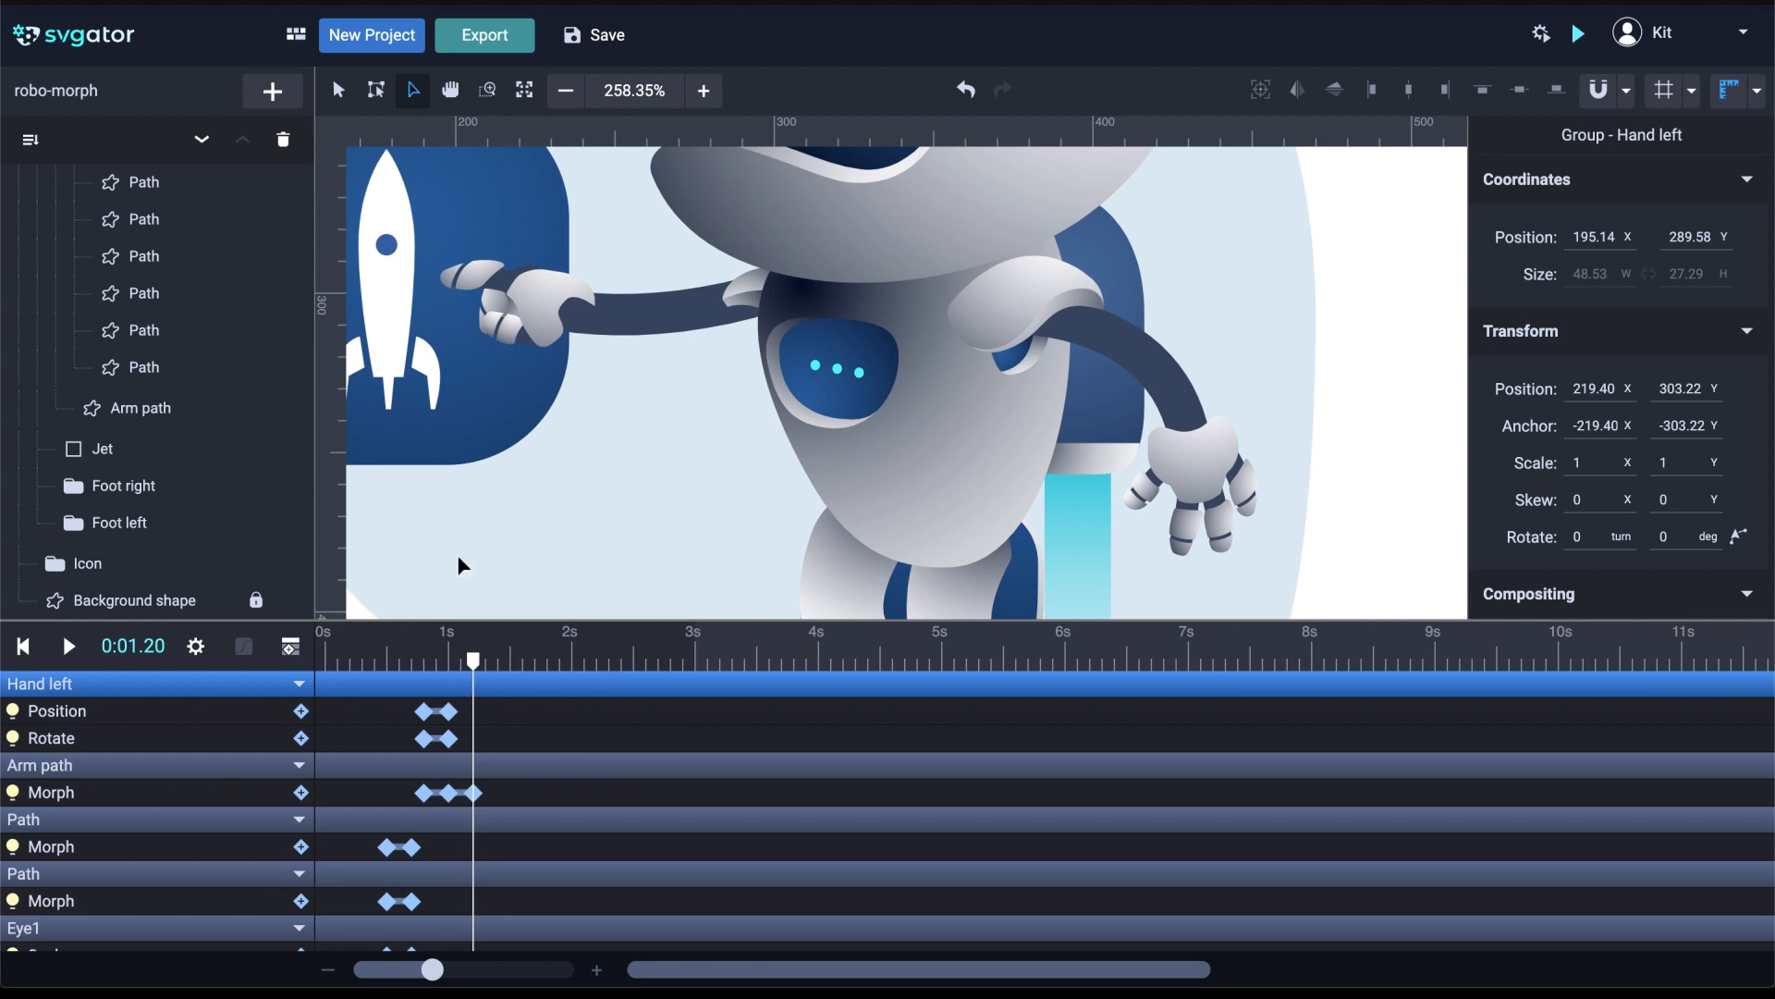
left_click(376, 92)
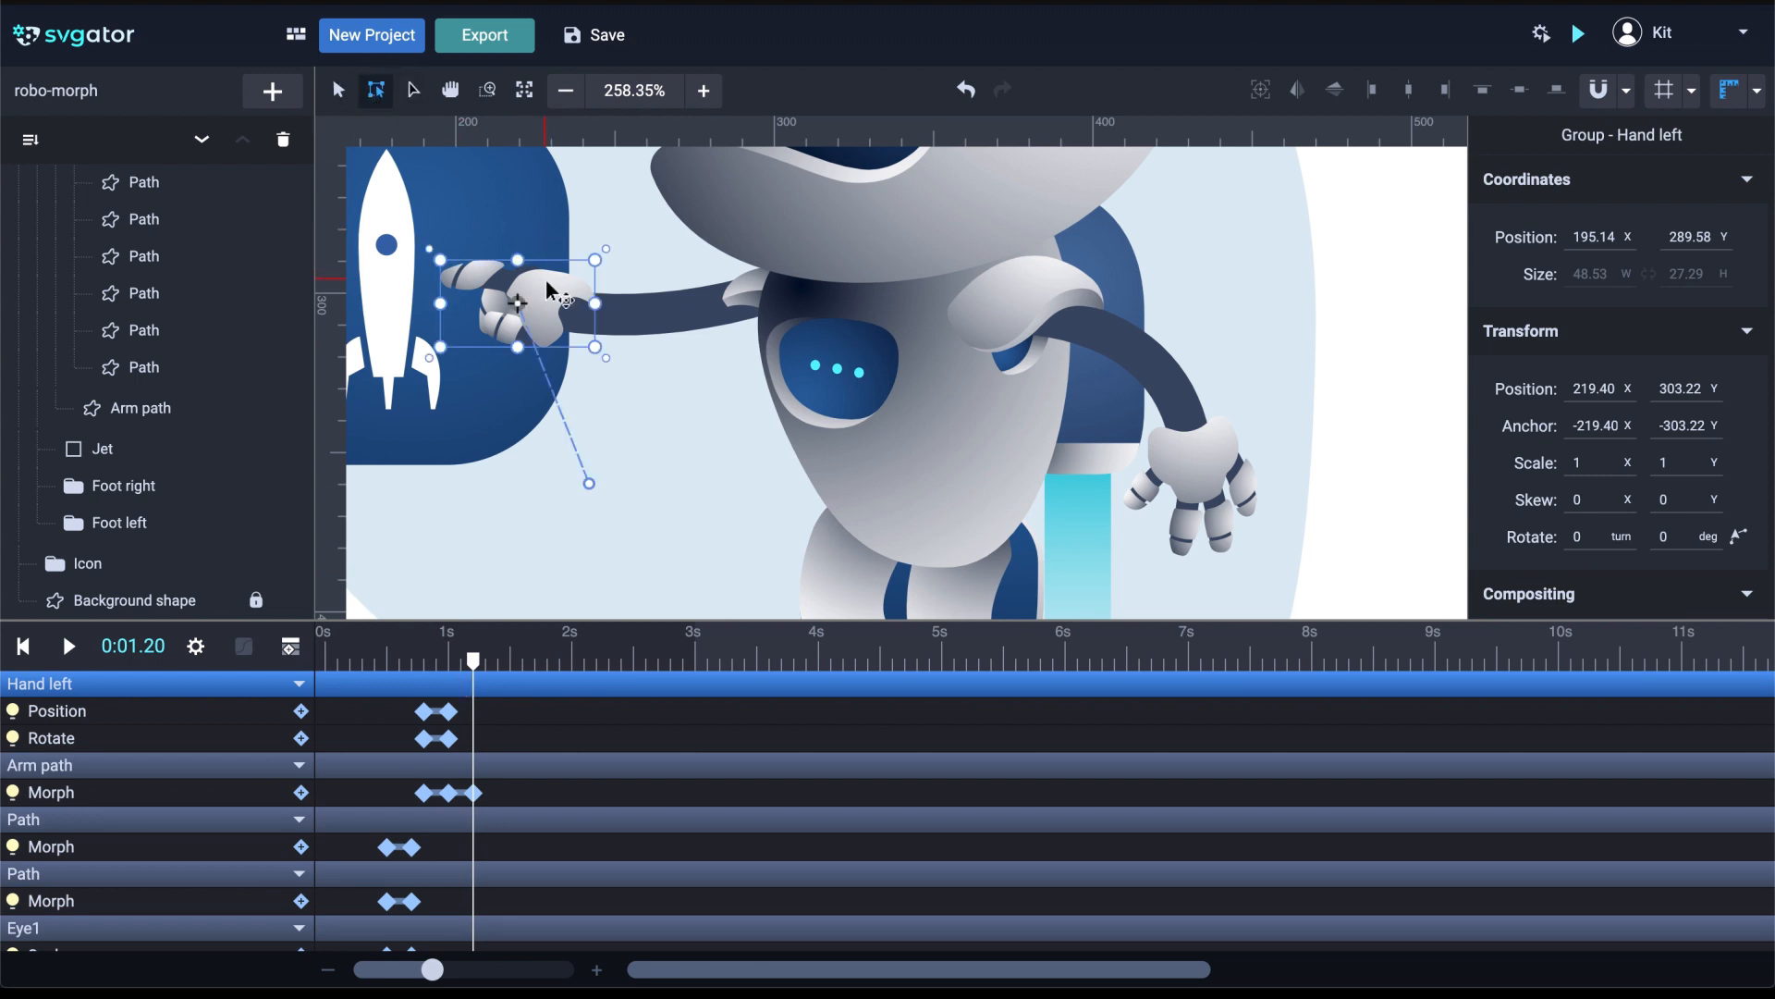
left_click_drag(544, 281, 484, 275)
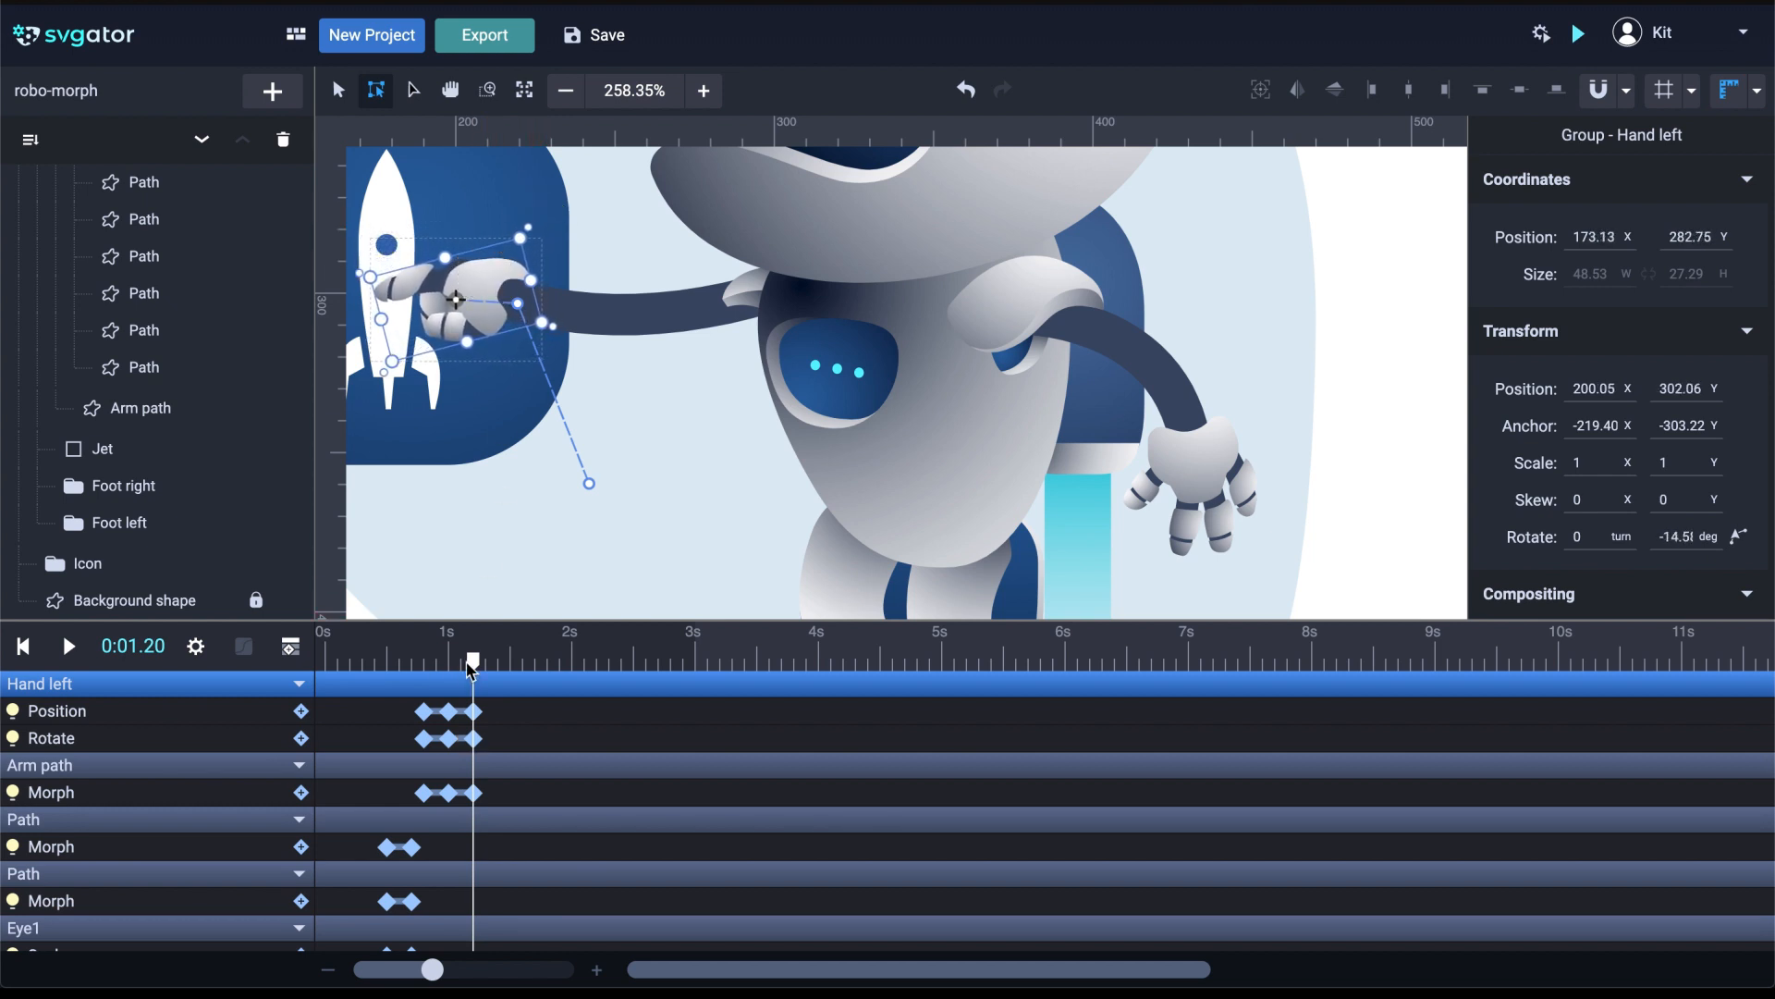
Duplicate the Hand left group's 1 s Position and Rotate keyframes at 1.40 s
mouse_move(473, 660)
left_mouse_down()
mouse_move(395, 663)
mouse_move(500, 666)
left_mouse_up()
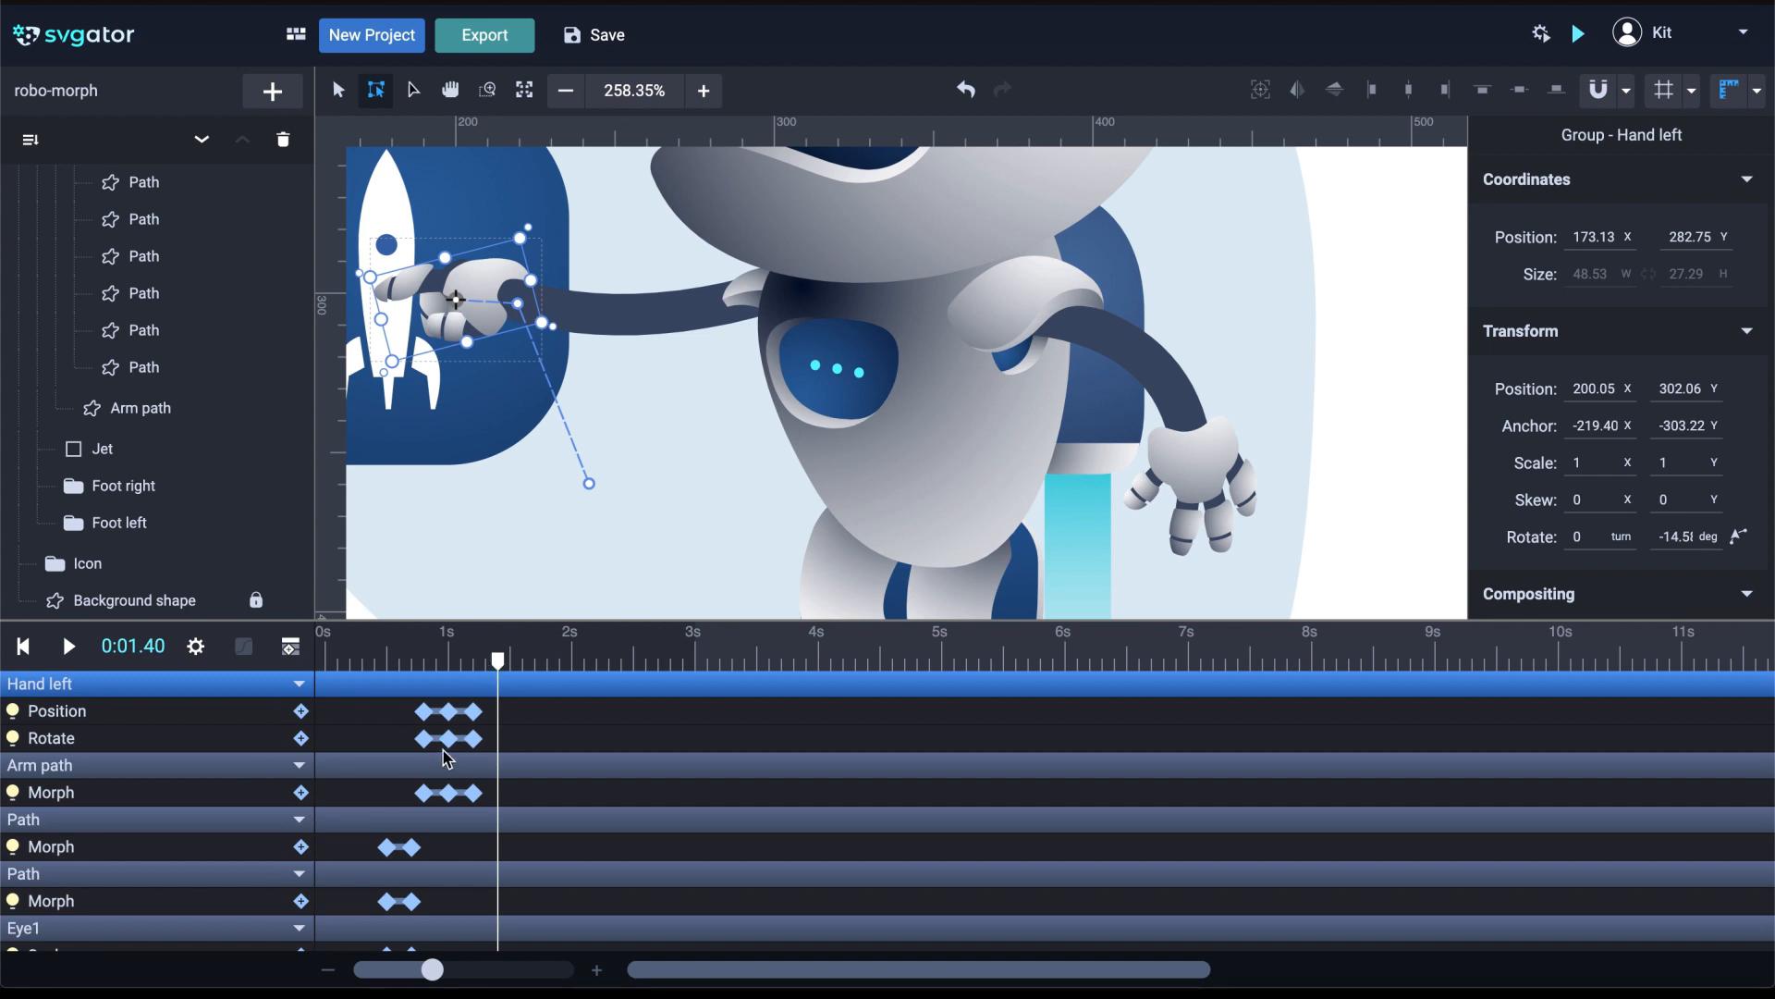
mouse_move(445, 748)
left_mouse_down()
mouse_move(461, 712)
mouse_move(465, 735)
left_mouse_up()
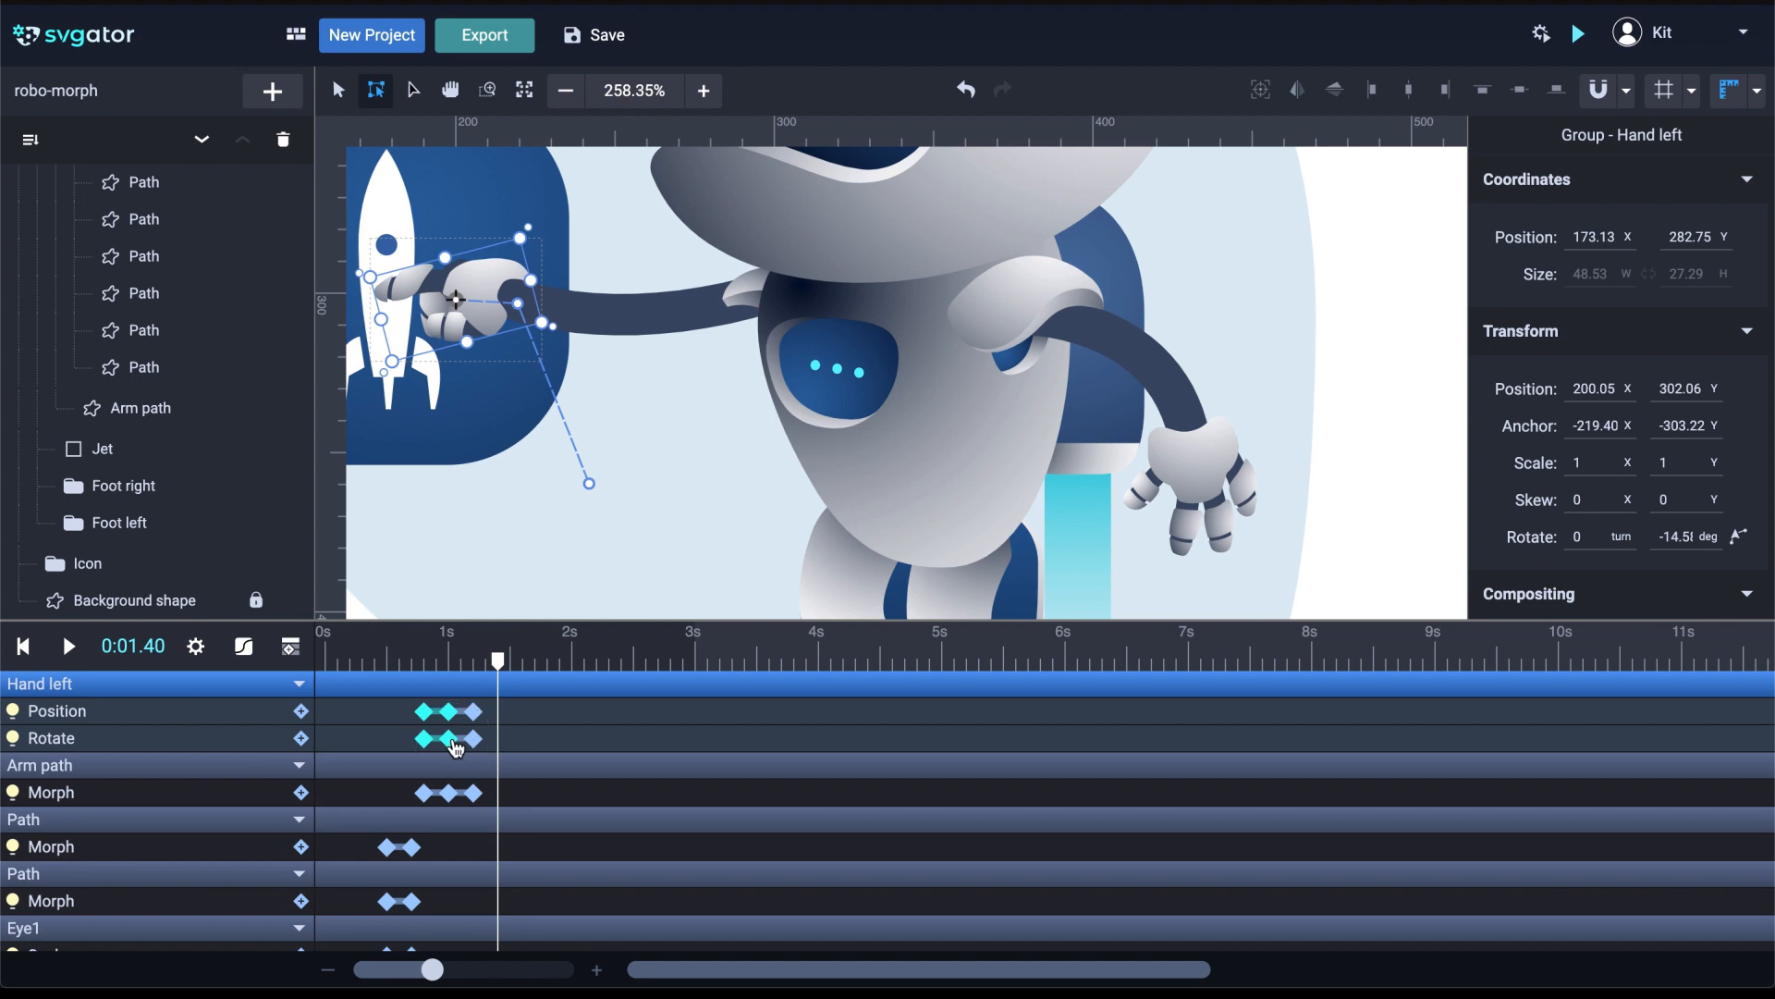
left_click(518, 737)
left_click(449, 738)
left_click(449, 712, "shift")
key("ctrl+v")
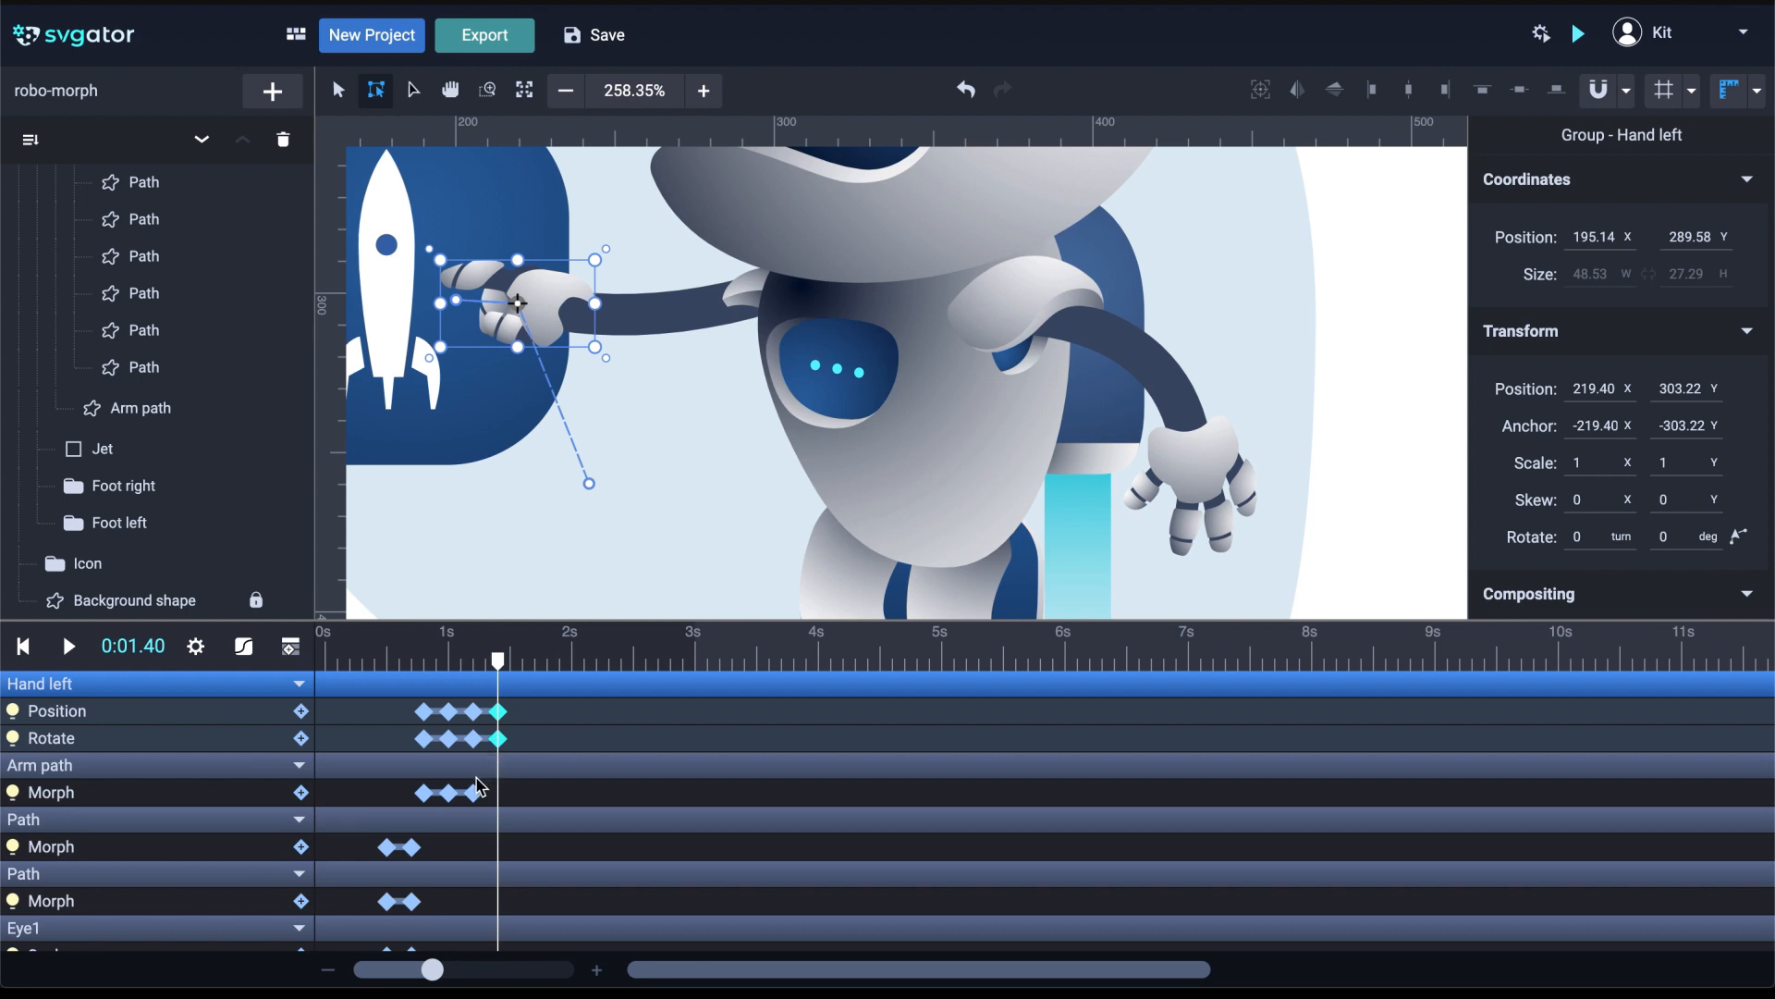
Duplicate the Arm path's 1 s Morph keyframe at 1.40 s and play back the arm motion
left_click(480, 775)
left_click(451, 793)
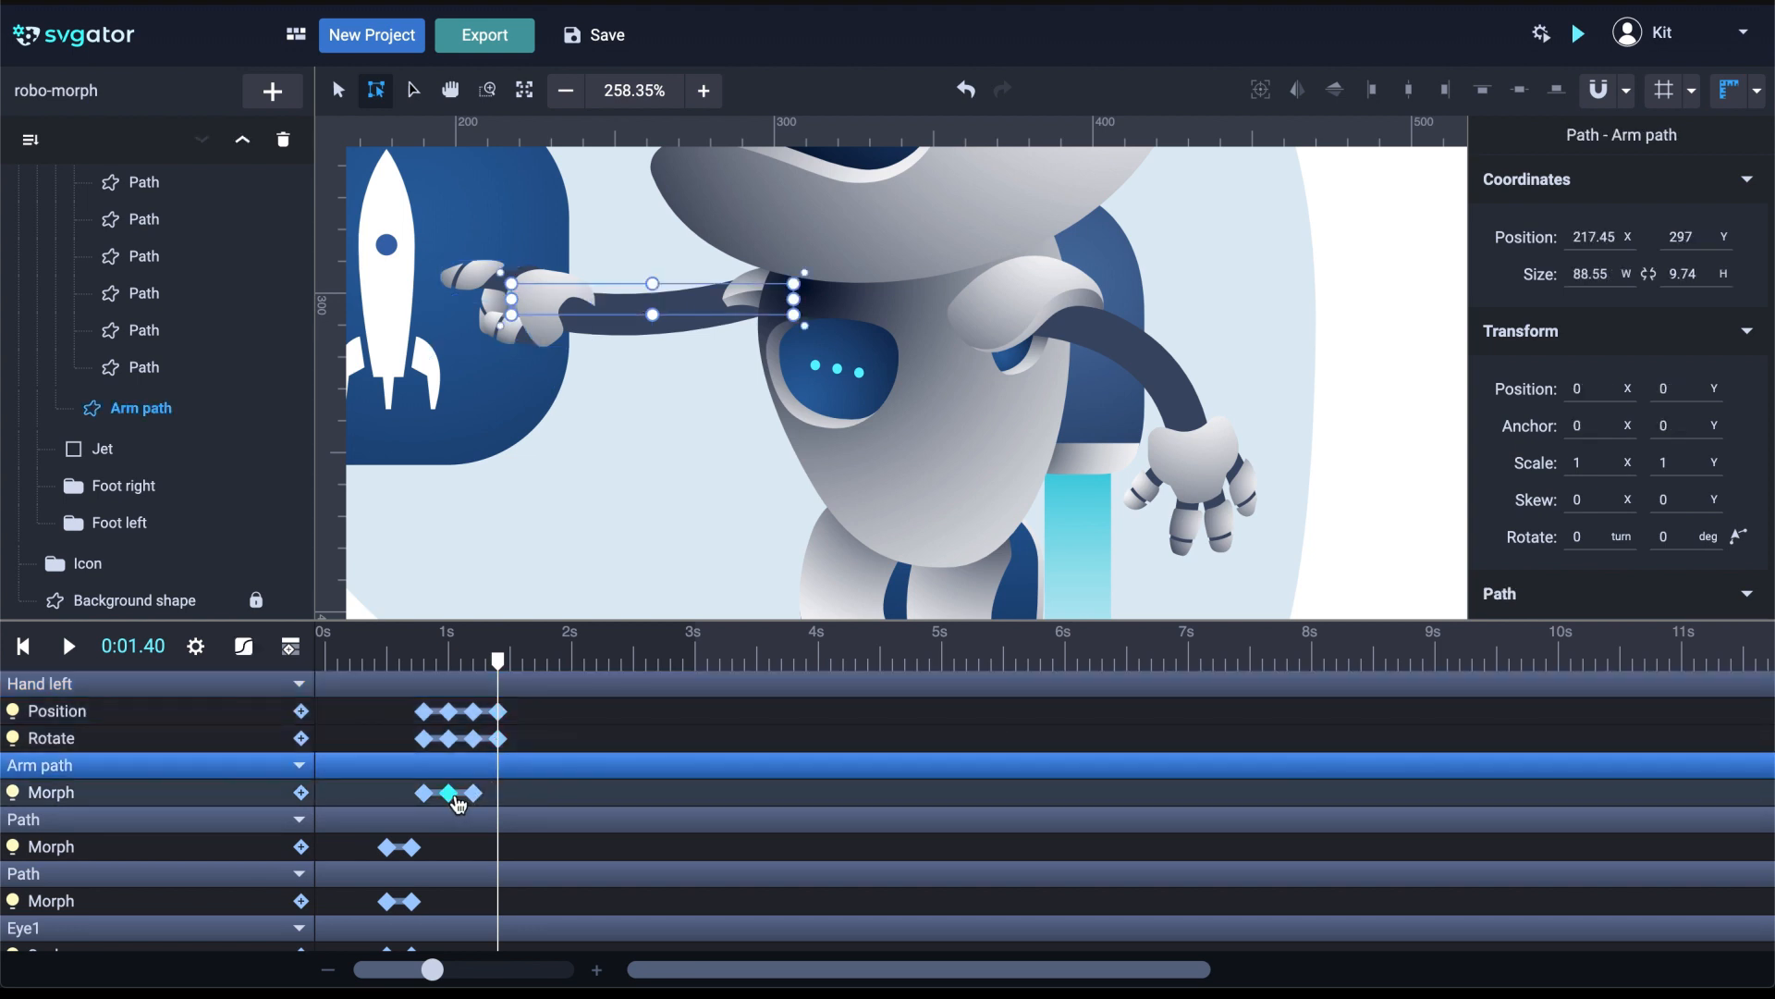
key("ctrl+v")
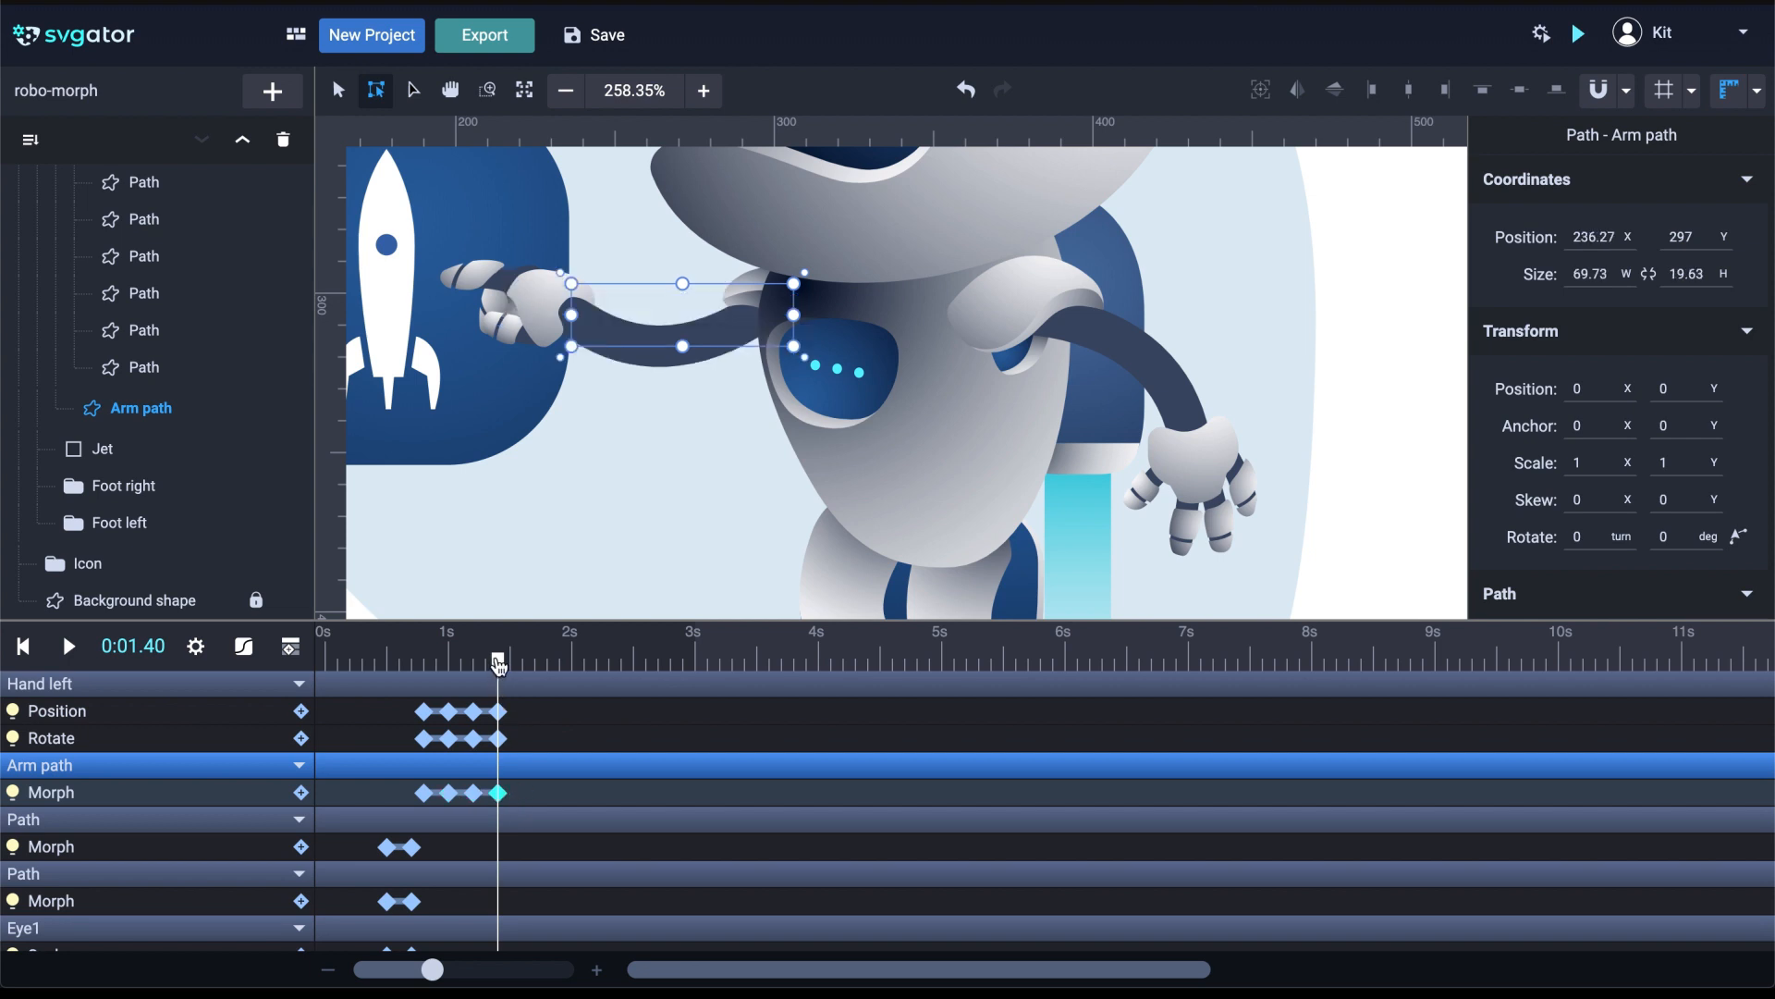
left_click_drag(498, 660, 417, 664)
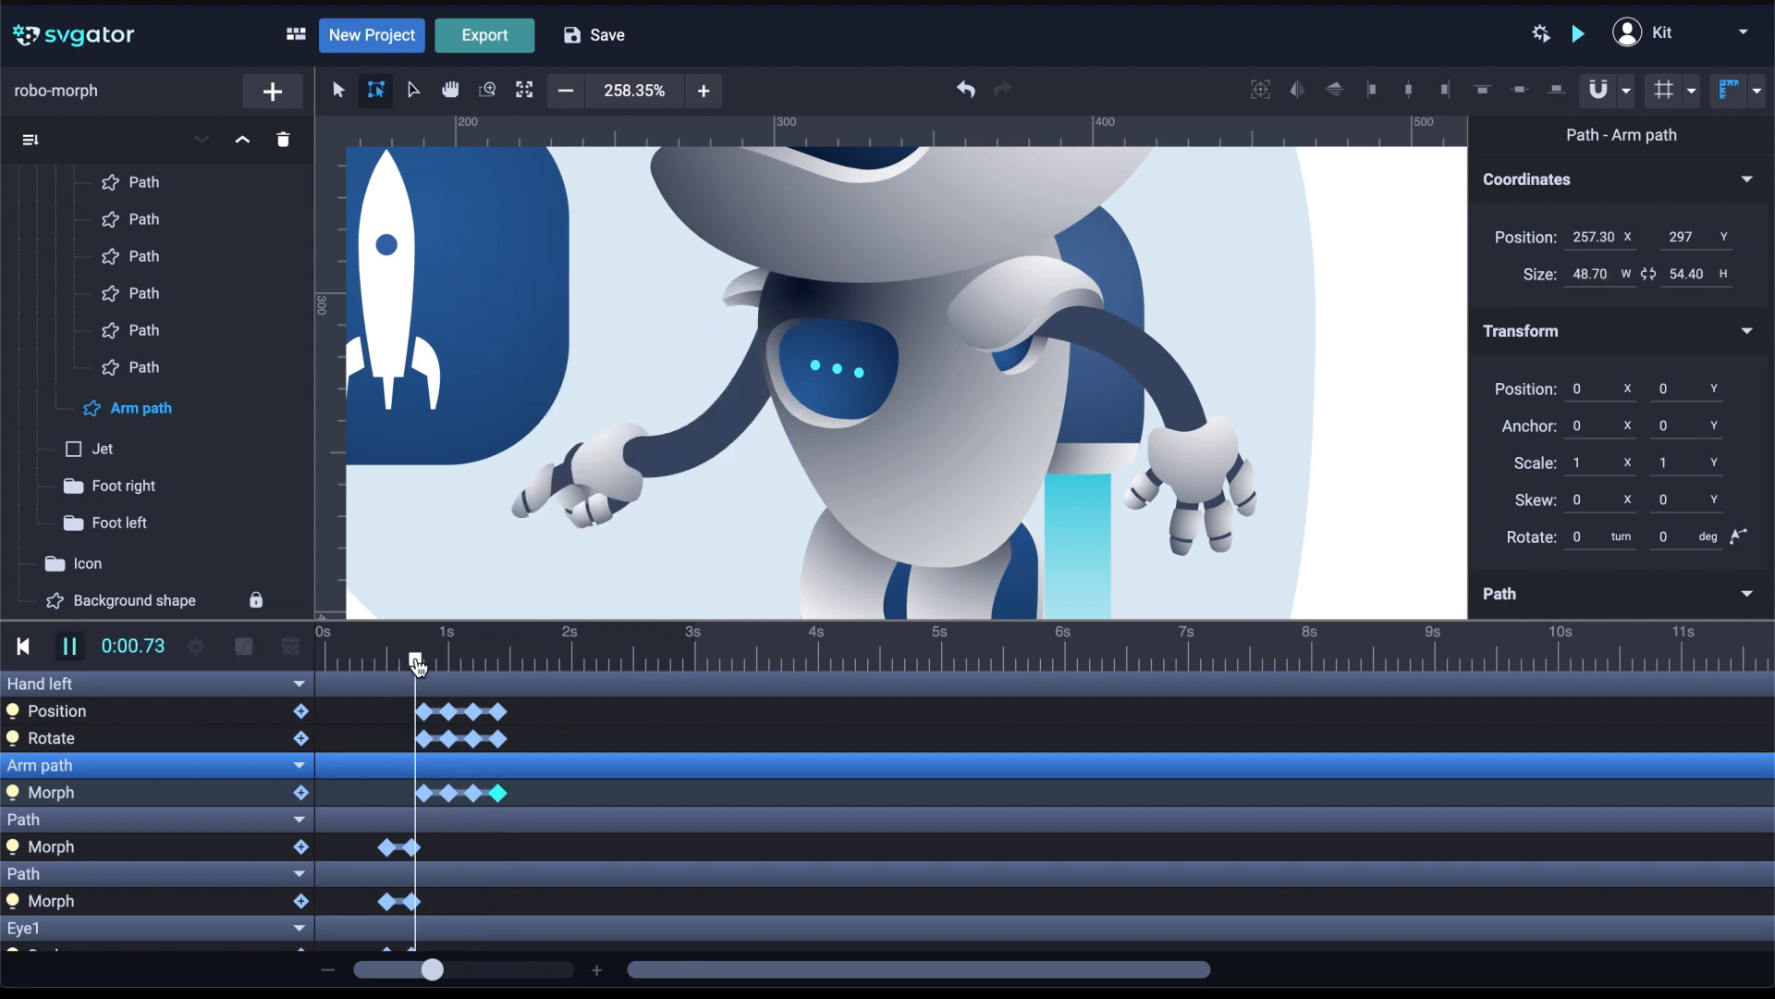
key("space")
key("space")
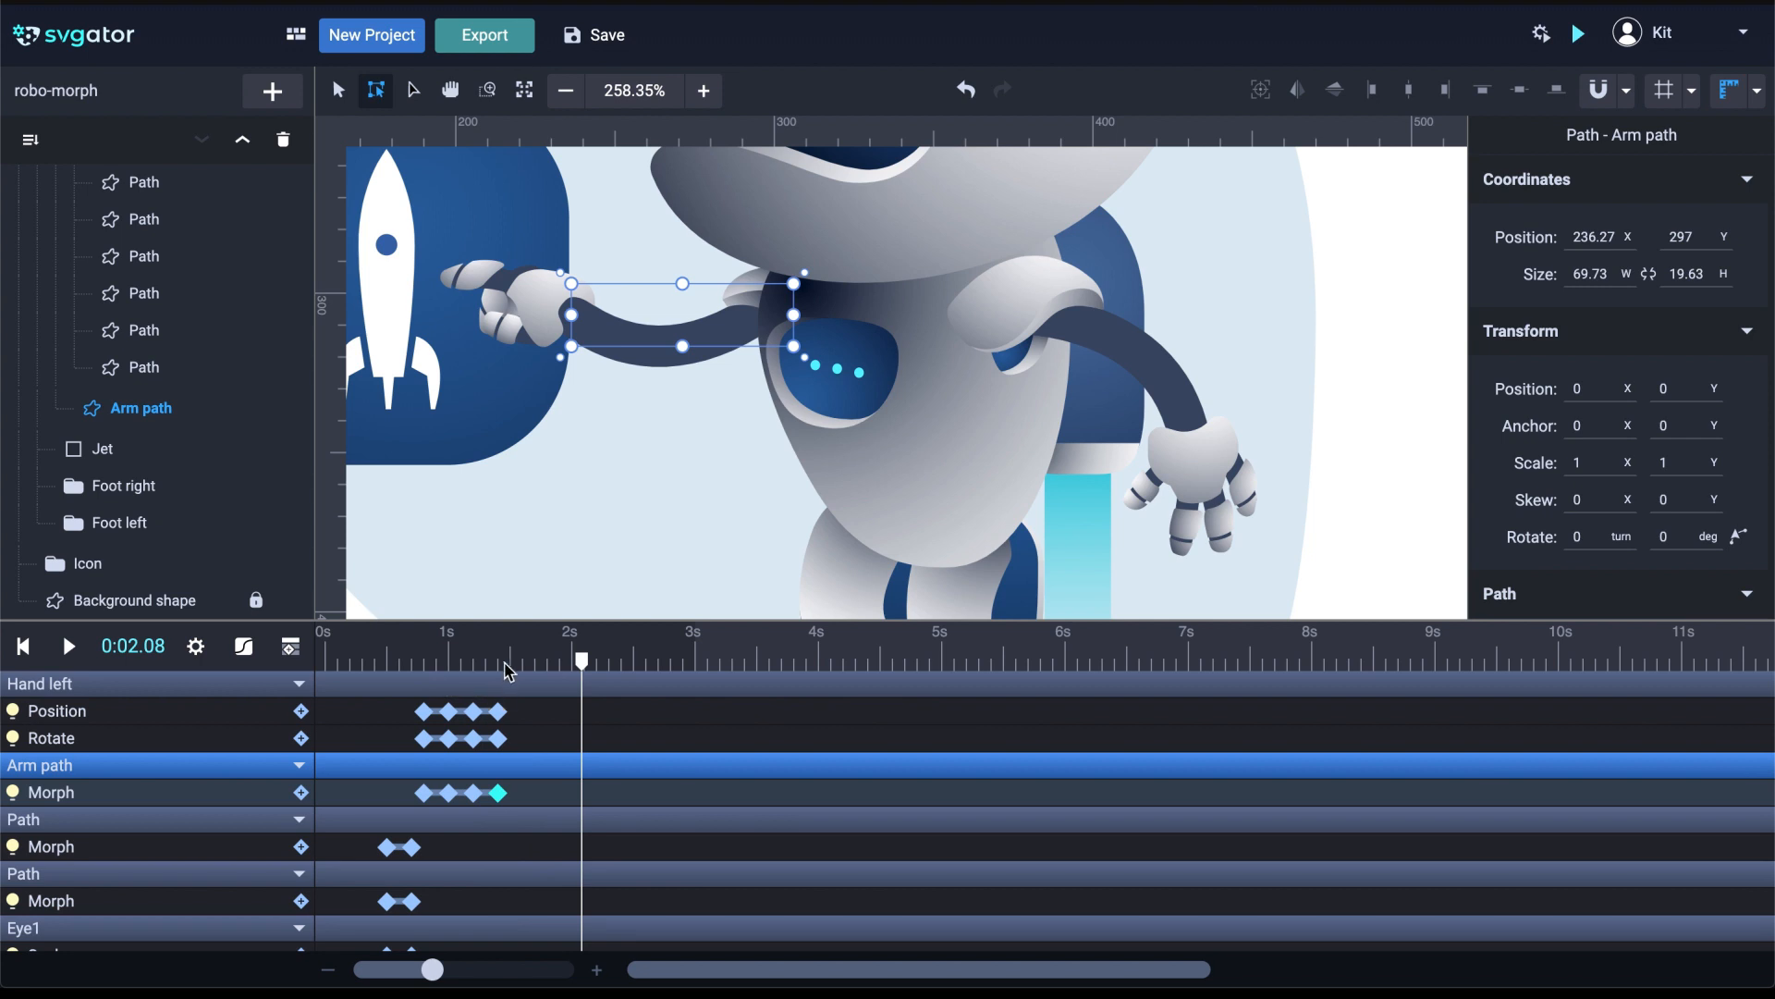
Duplicate the Hand left group's 0.80 s Position and Rotate keyframes at 1.70 s
left_click(535, 660)
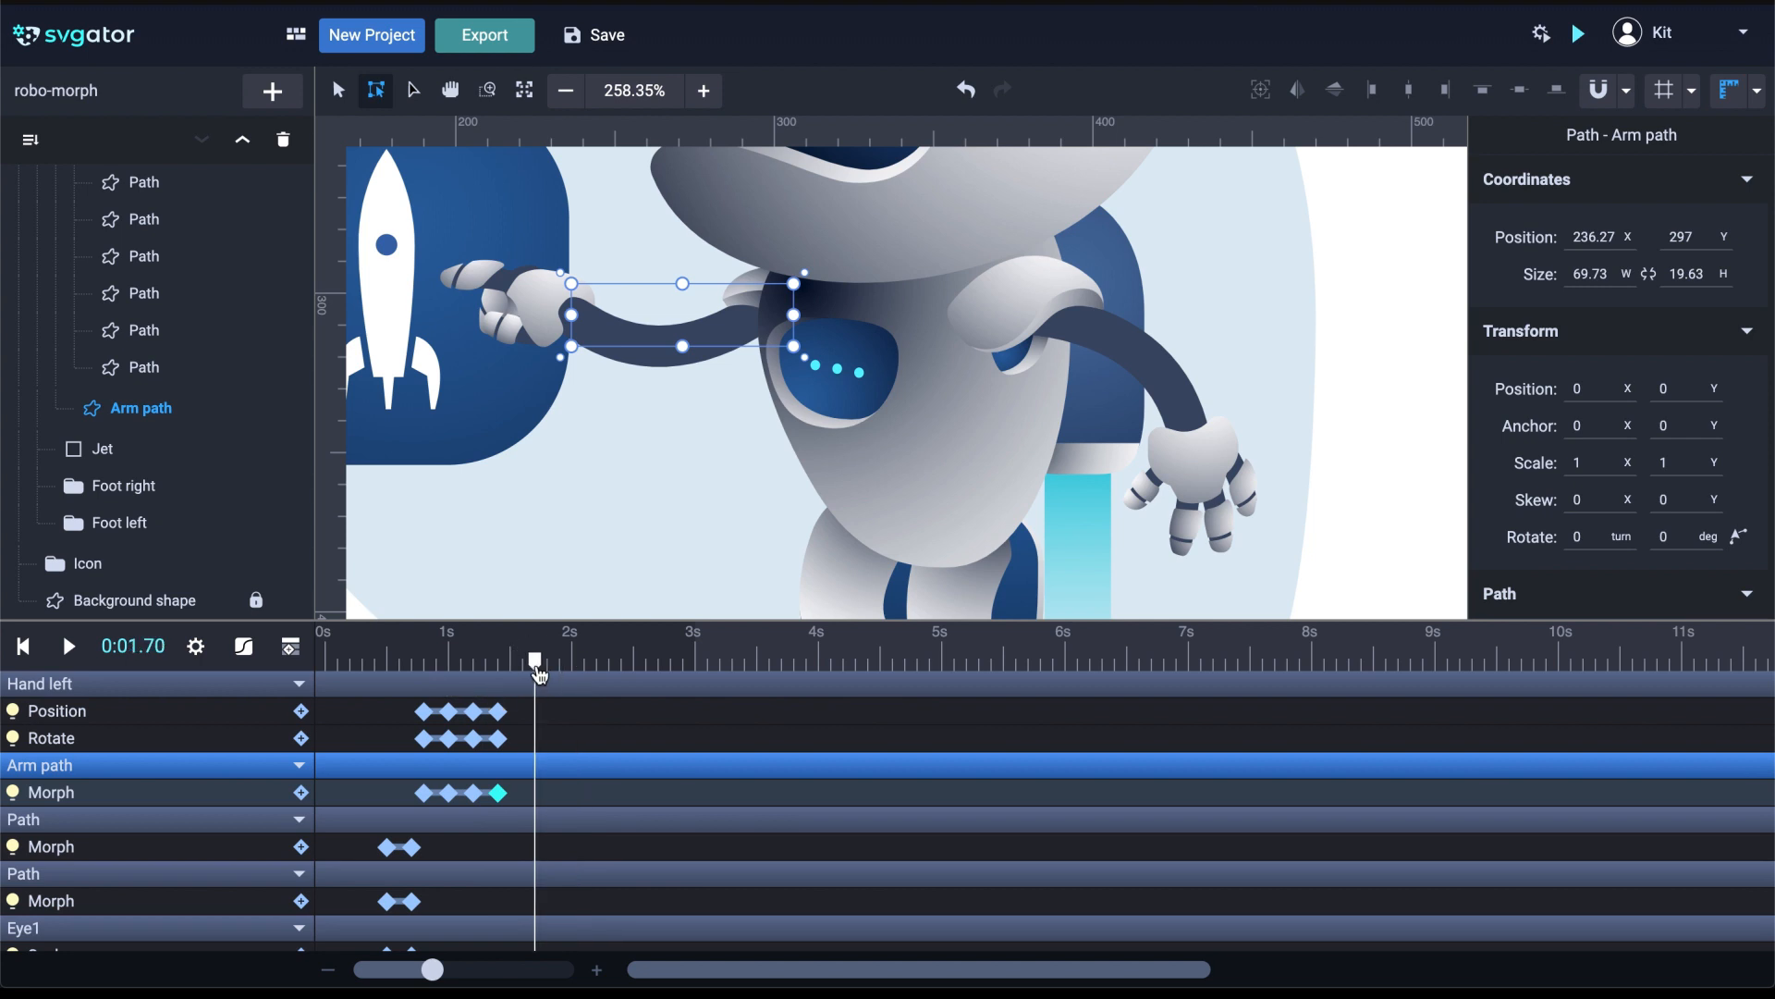
left_click_drag(396, 758, 431, 716)
key("ctrl+c")
key("ctrl+v")
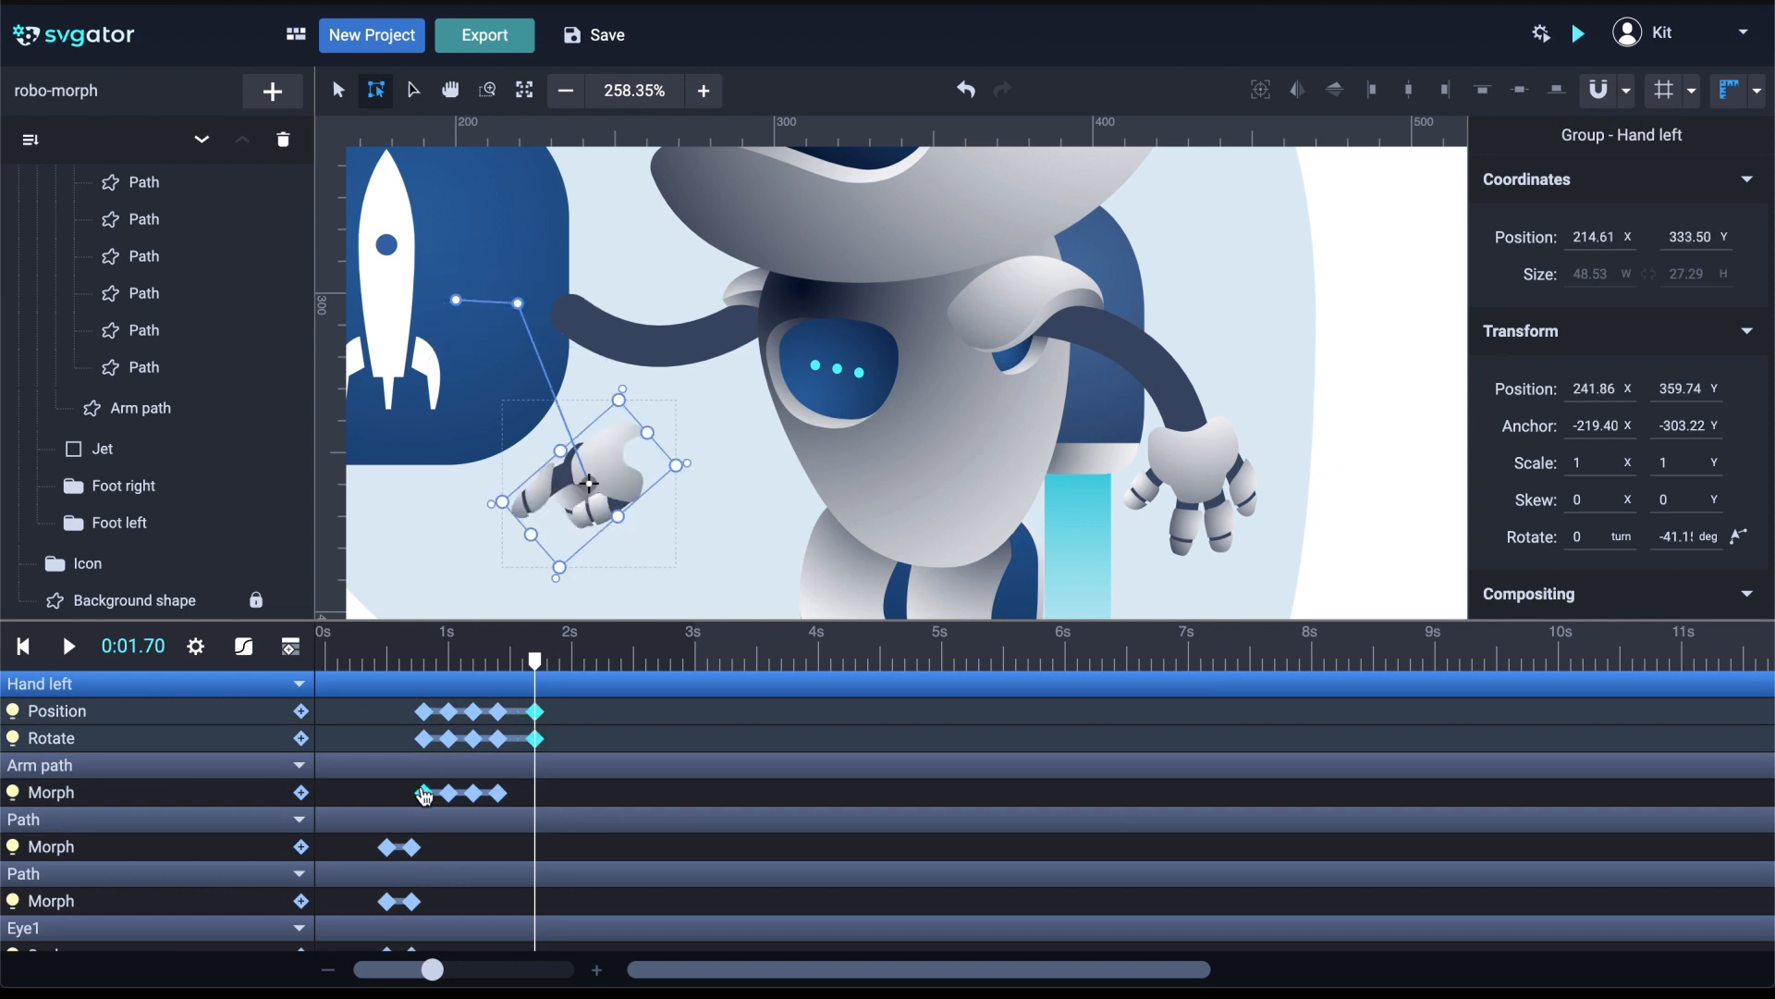
Duplicate the Arm path's 0.80 s Morph keyframe at 1.70 s and preview the whole animation from the start
left_click(423, 793)
key("ctrl+c")
key("ctrl+v")
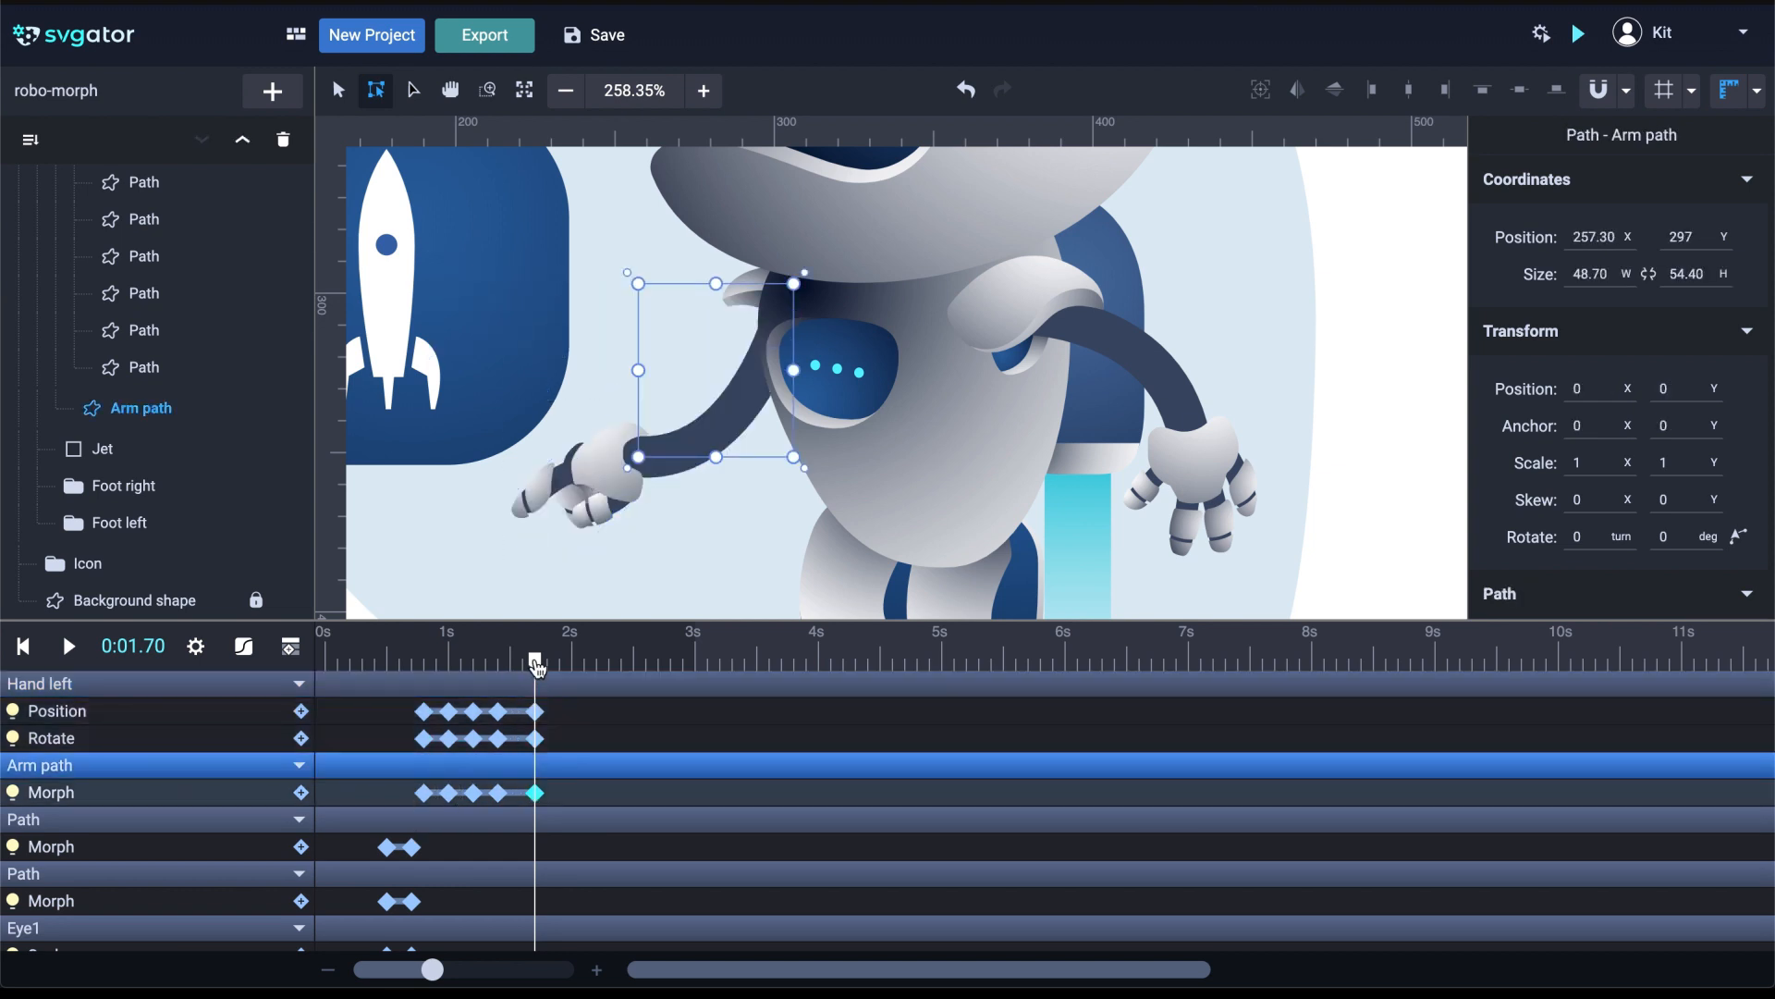
mouse_move(535, 661)
left_mouse_down()
mouse_move(416, 660)
mouse_move(529, 672)
left_mouse_up()
scroll(636, 463, "down", 5)
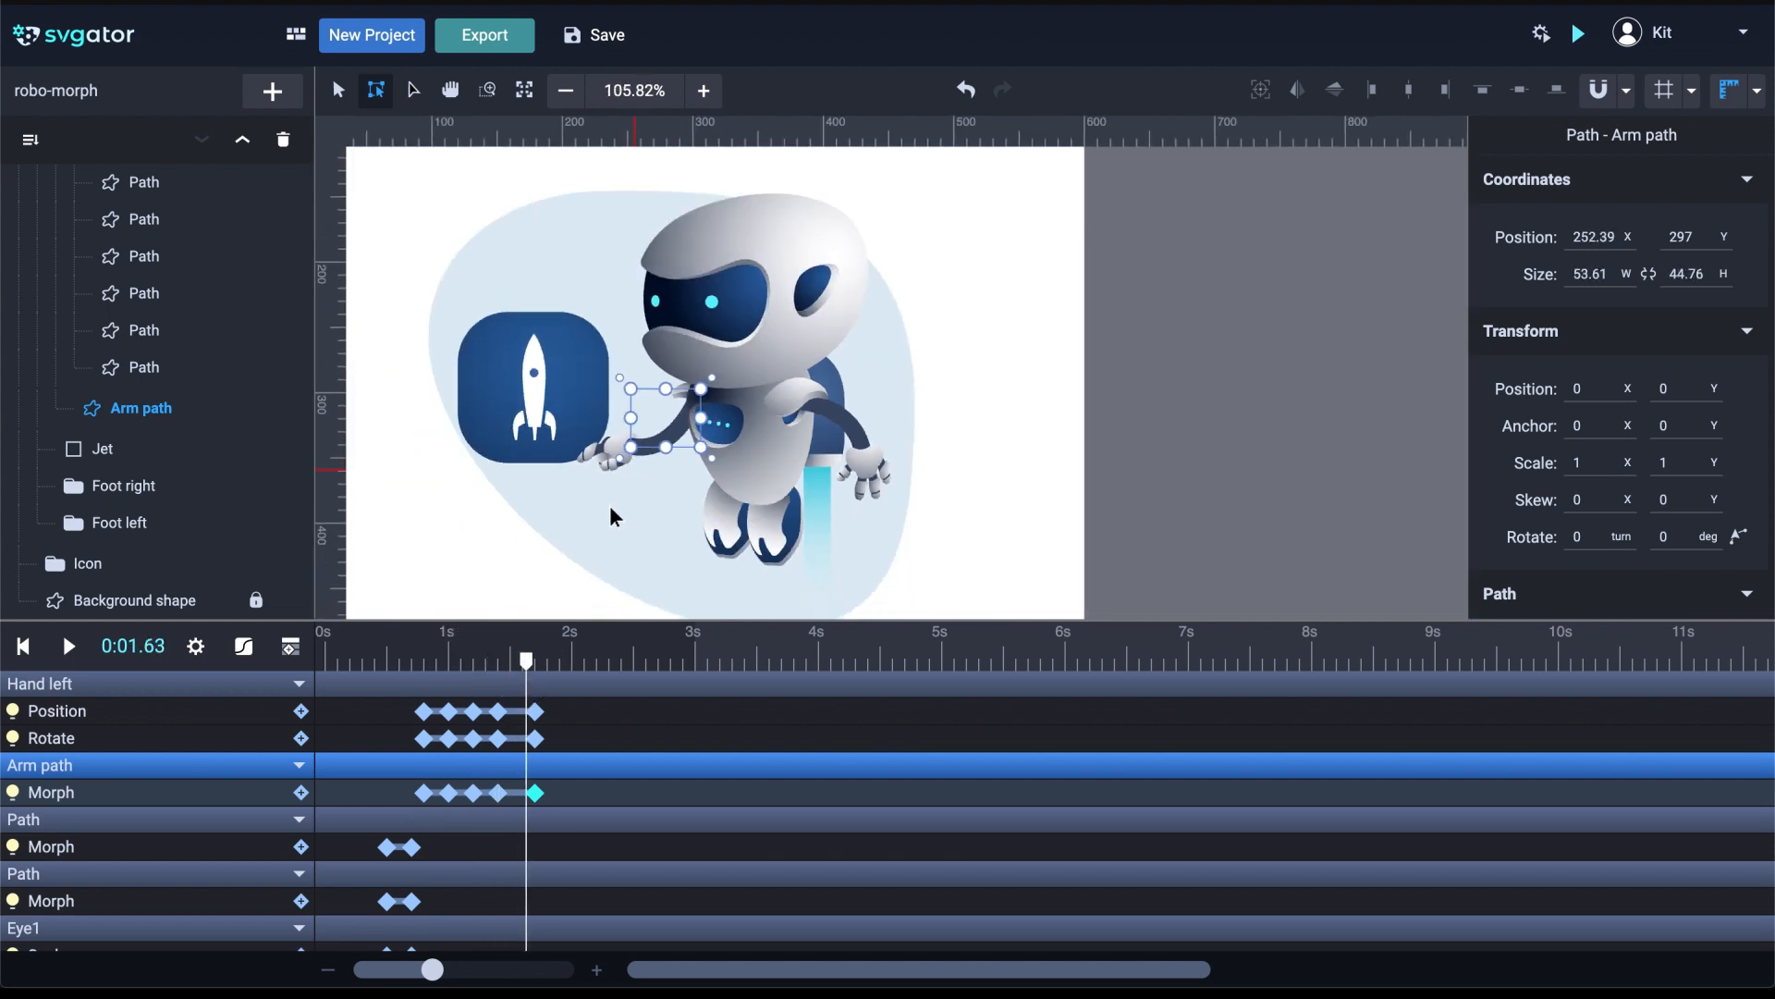
left_click(326, 661)
key("space")
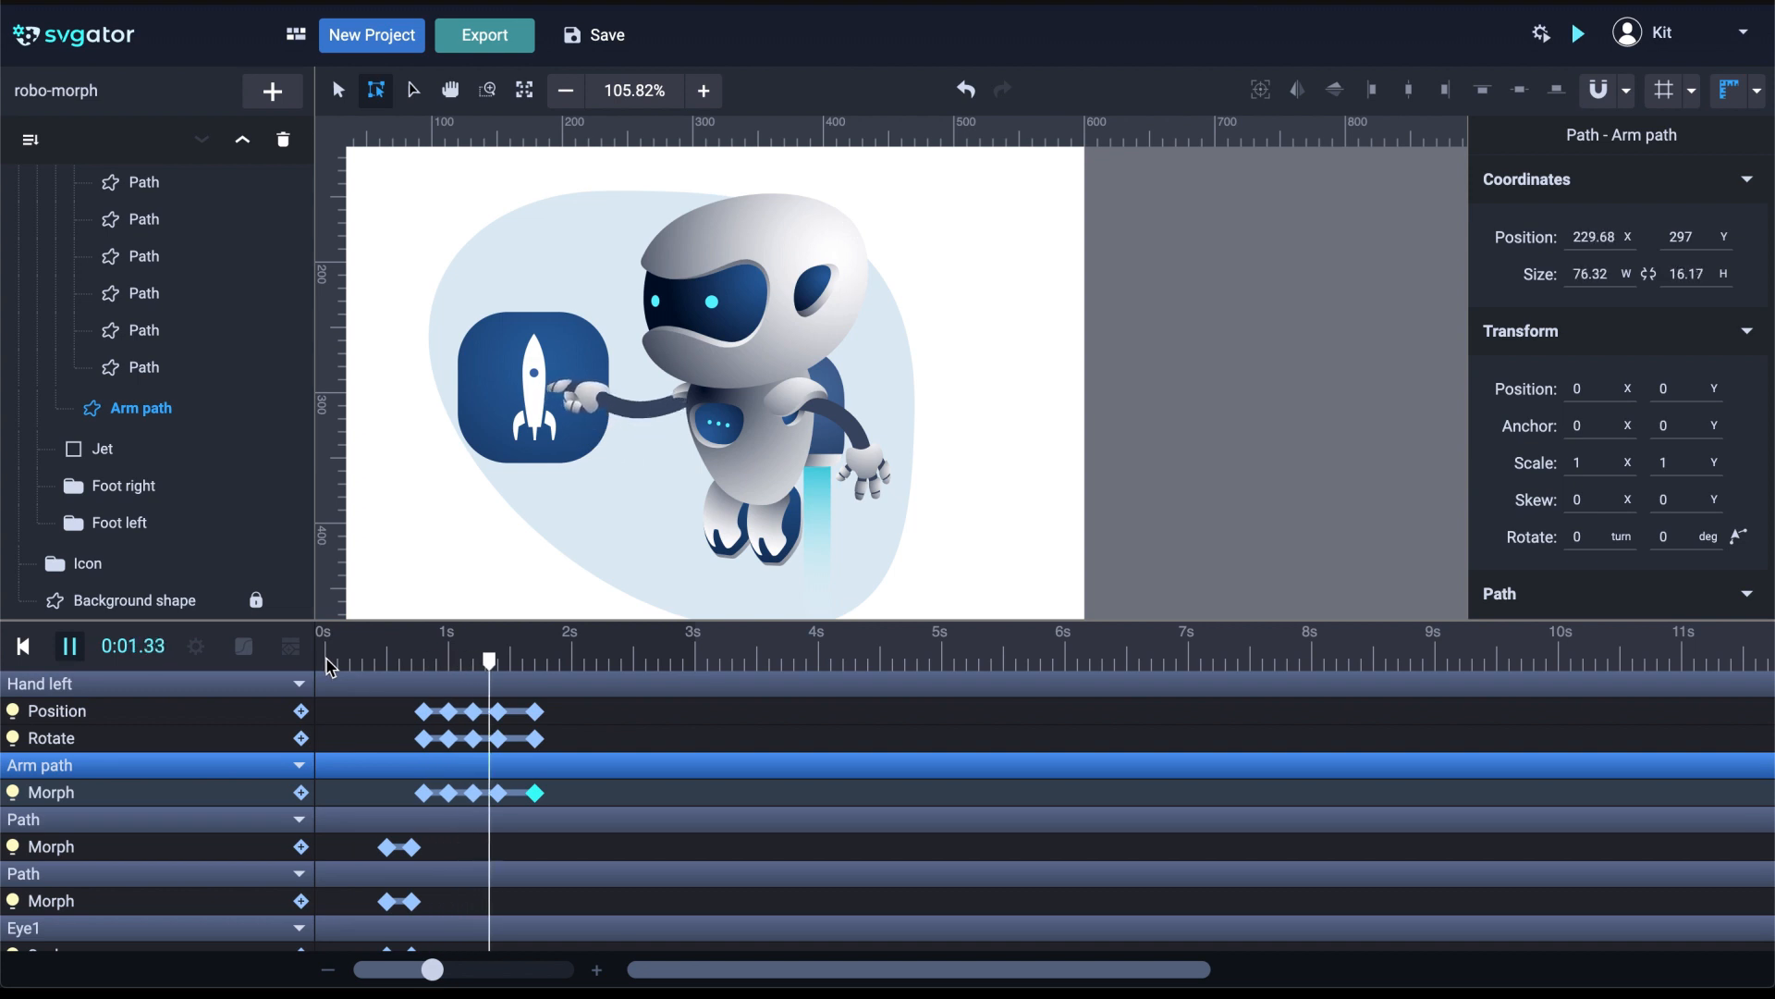
key("space")
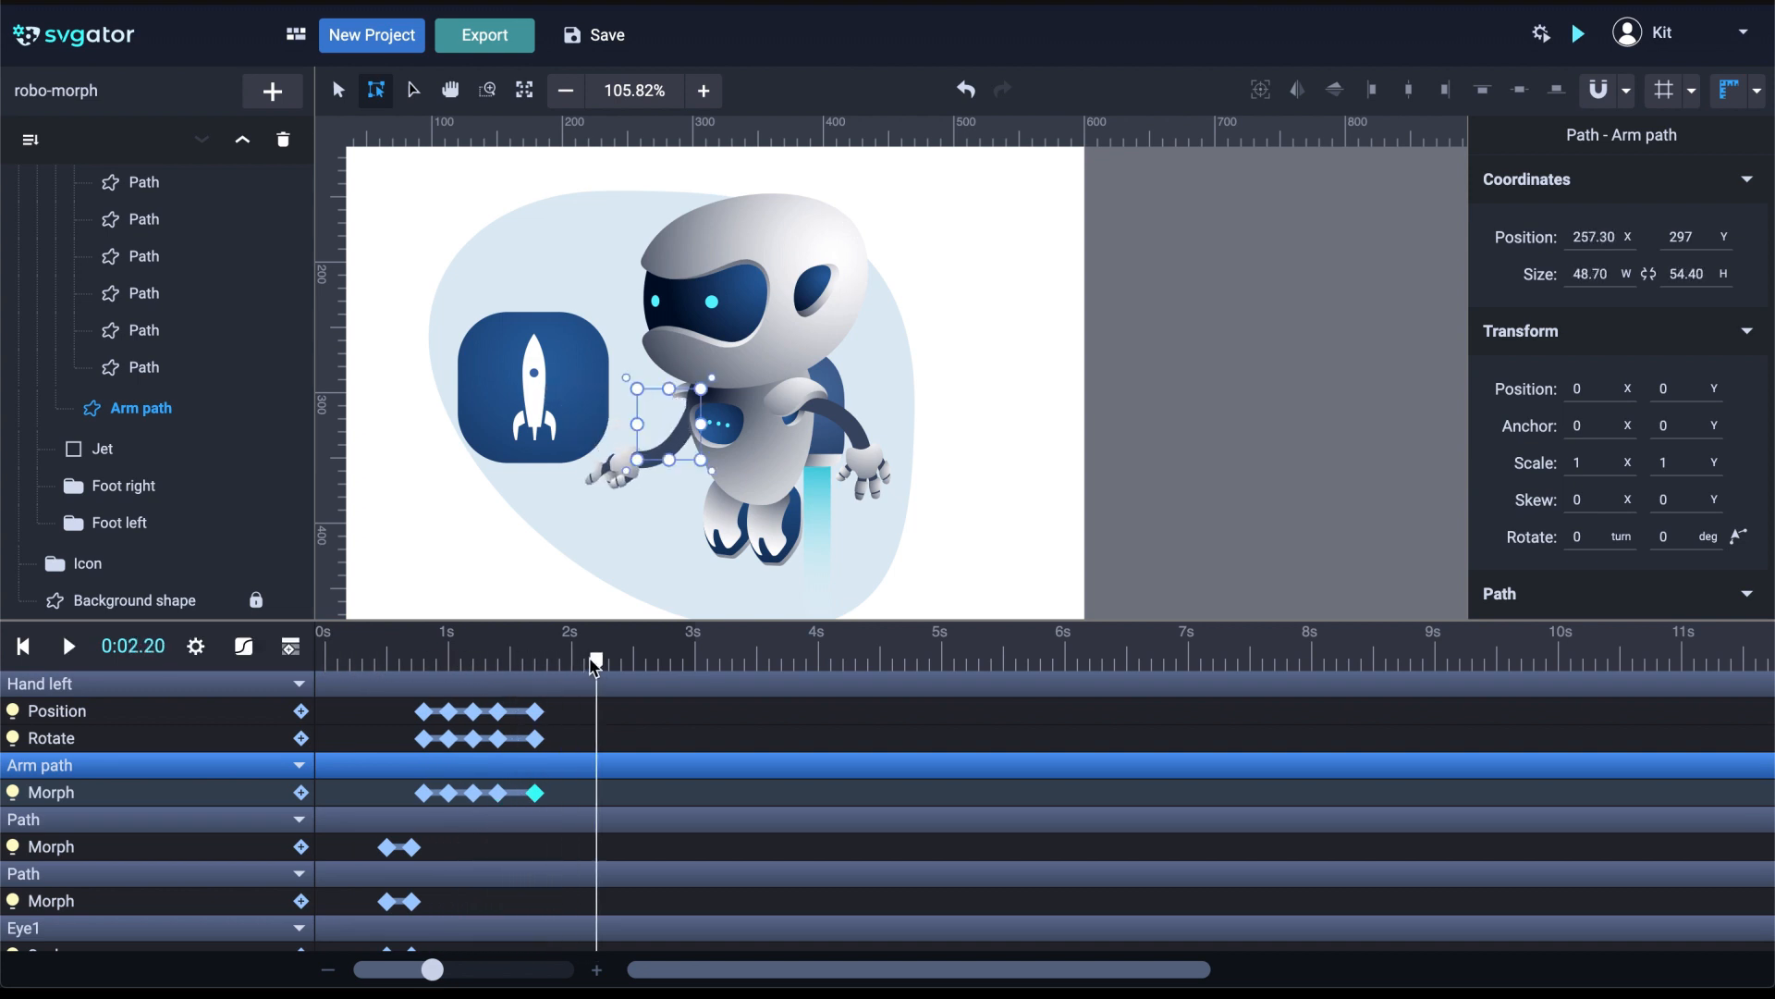
Apply Ease In Out easing to all Hand left and Arm path keyframes and play the animation from the start
left_click_drag(597, 664, 423, 662)
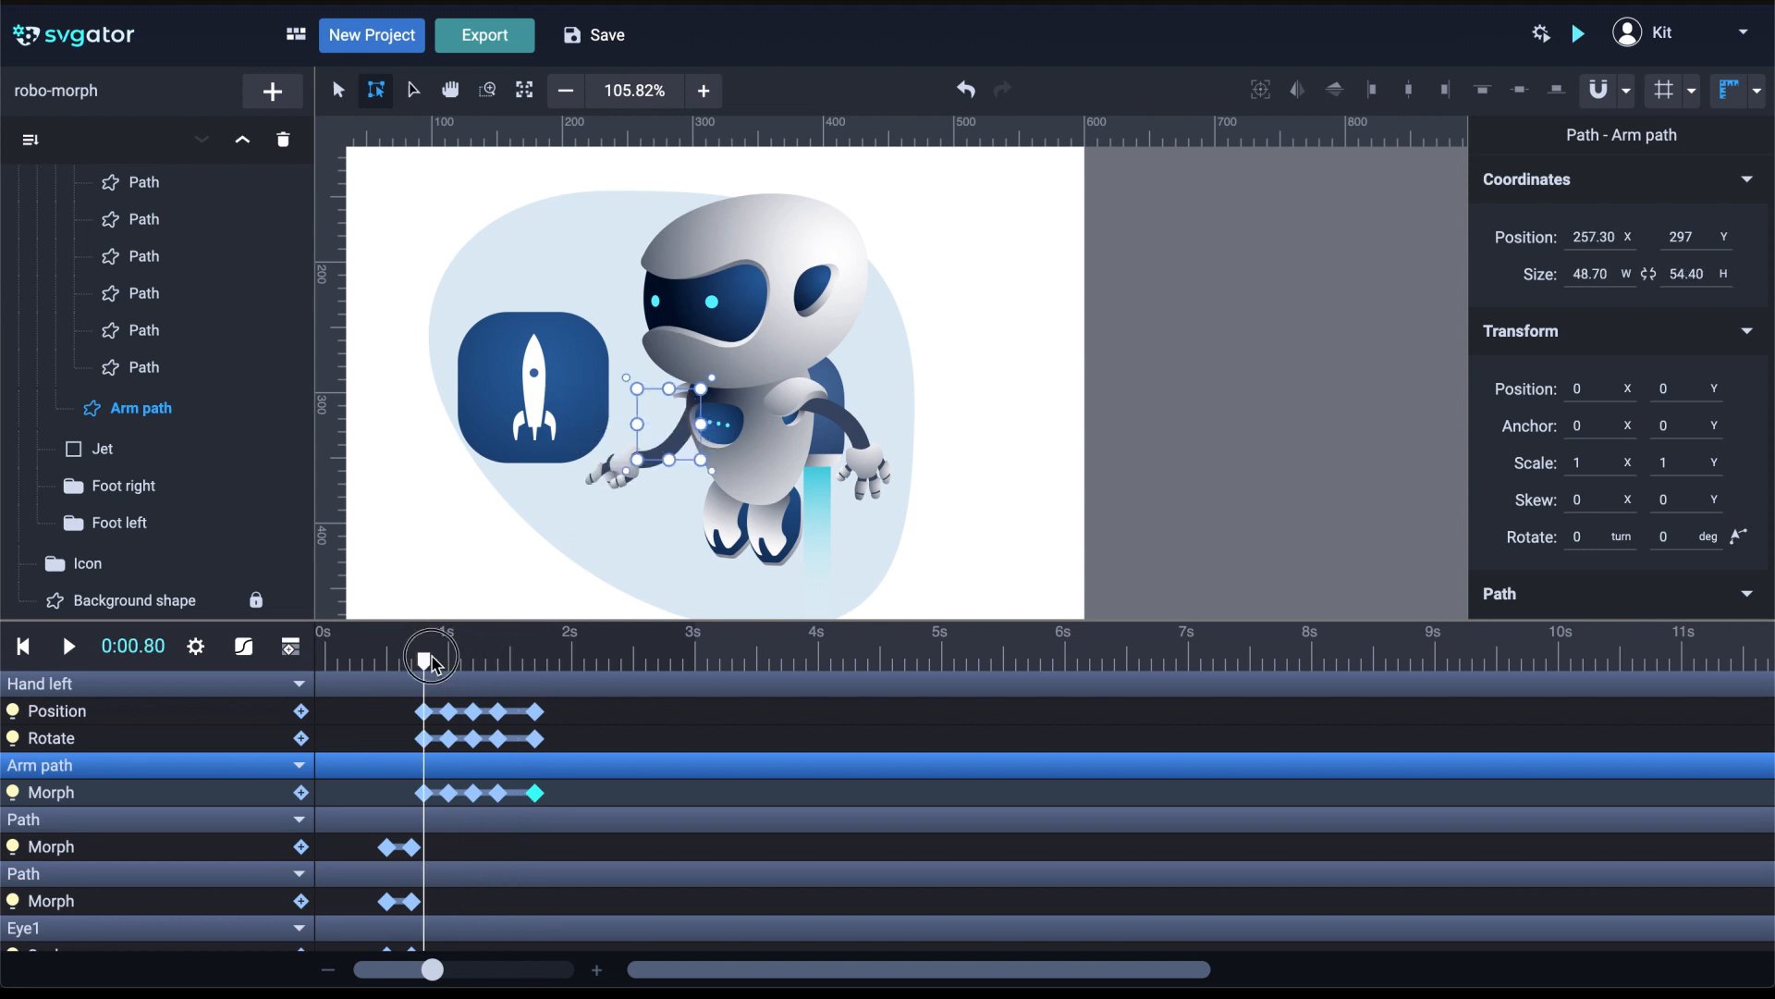
left_click(252, 719)
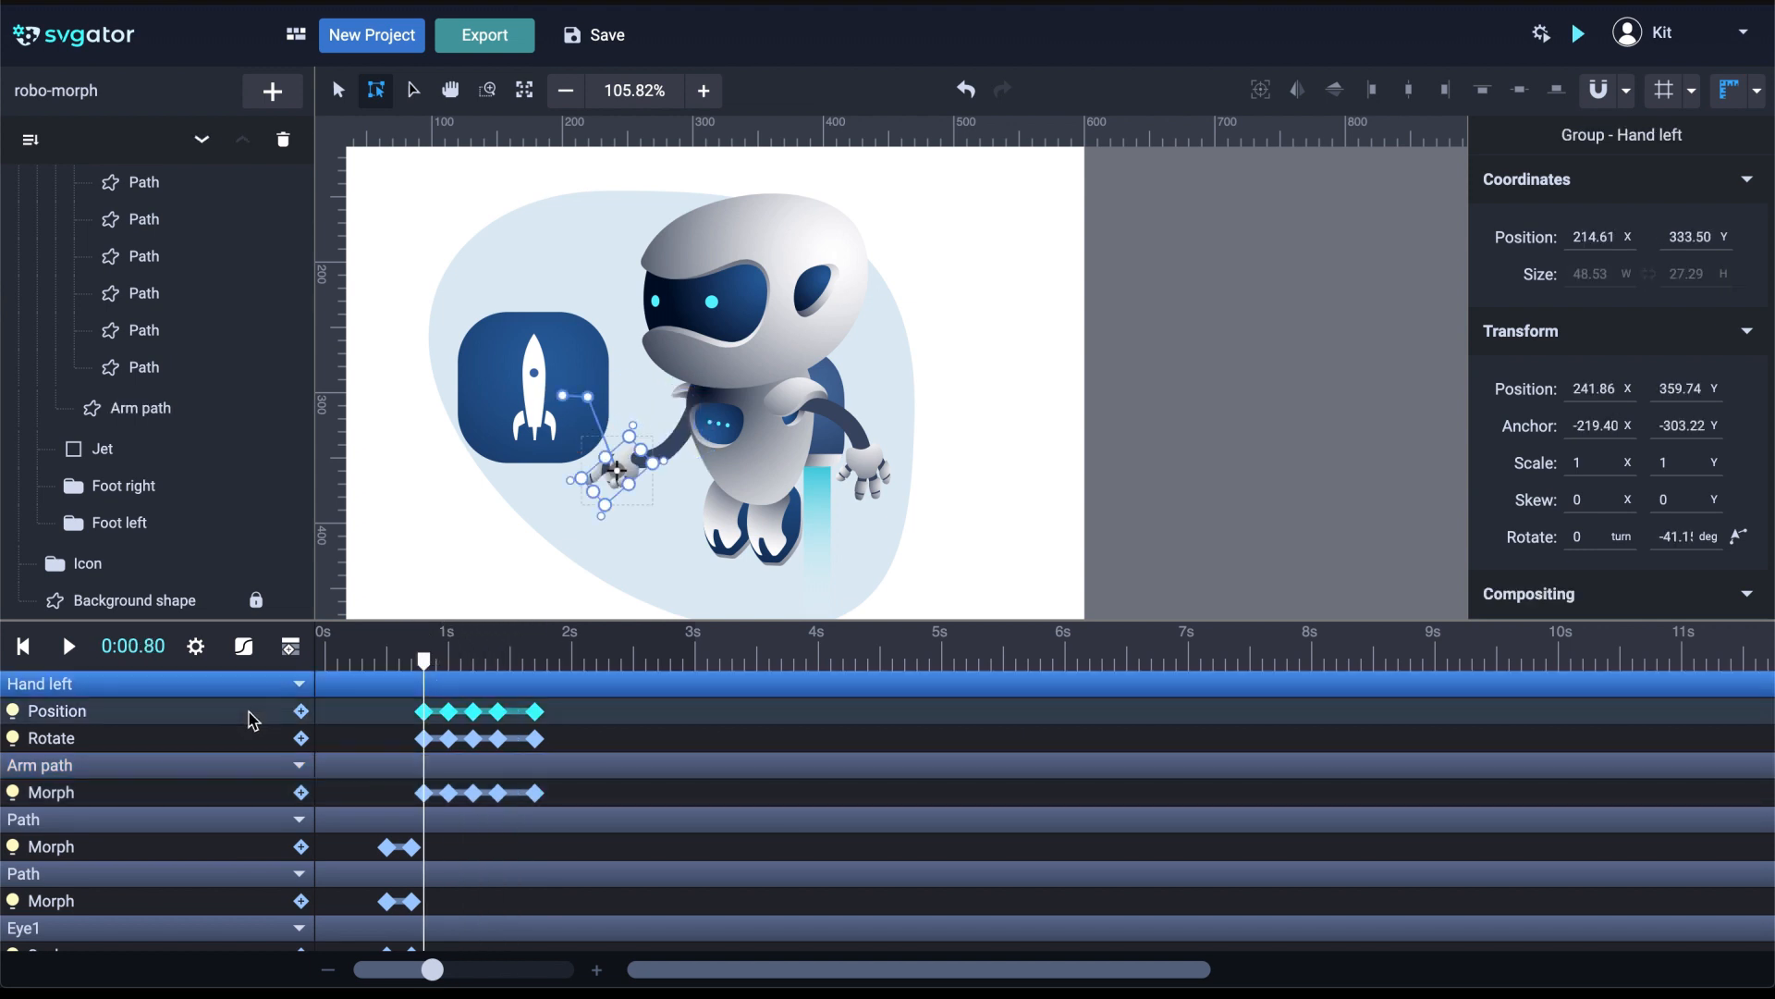
left_click(249, 796, "shift")
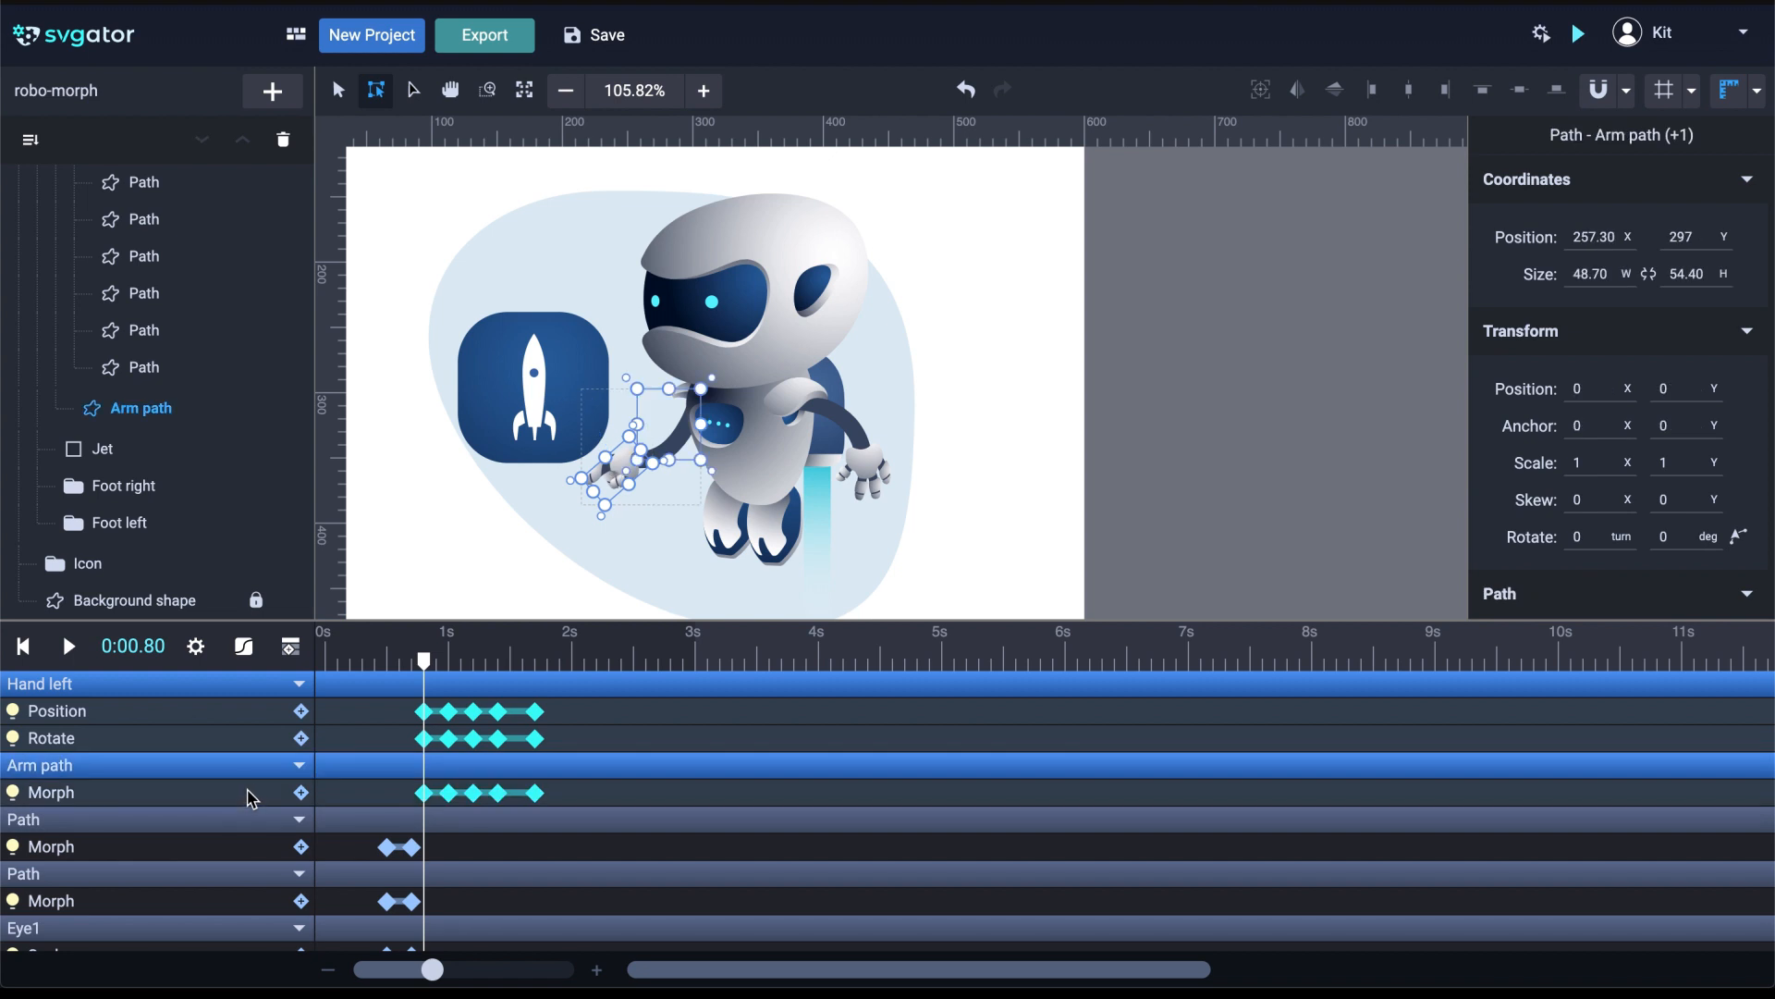
left_click(244, 647)
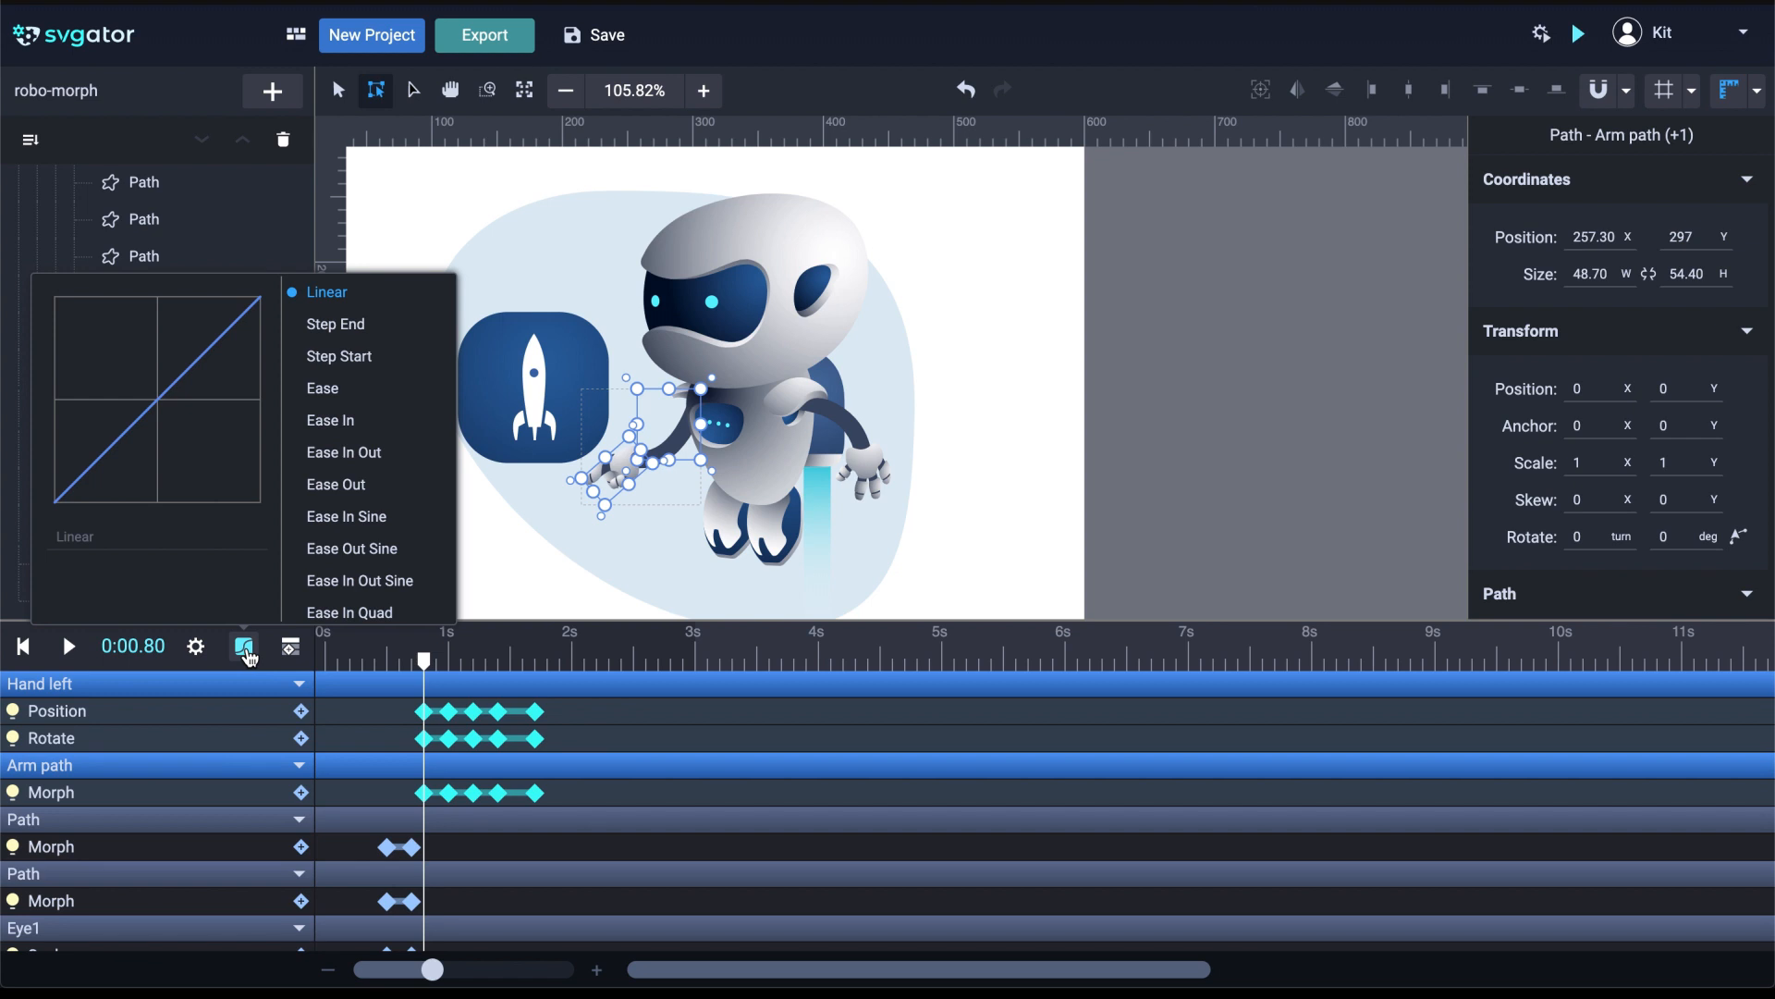
left_click(404, 465)
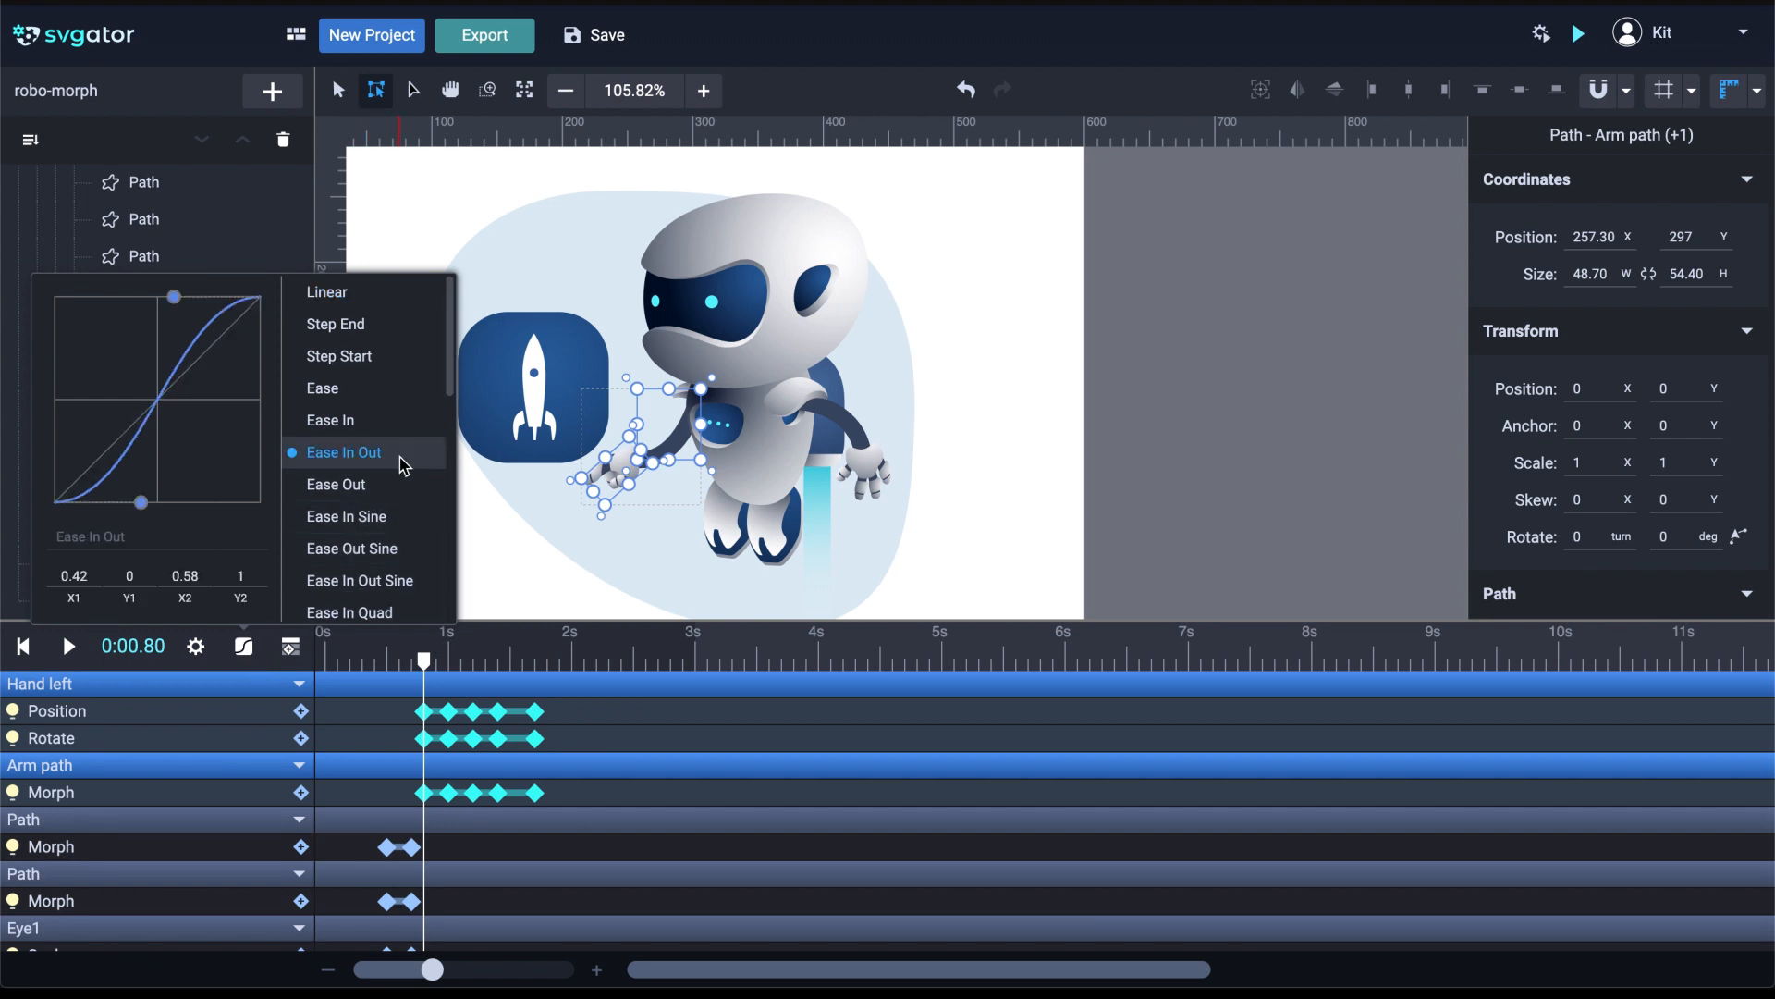
left_click(326, 670)
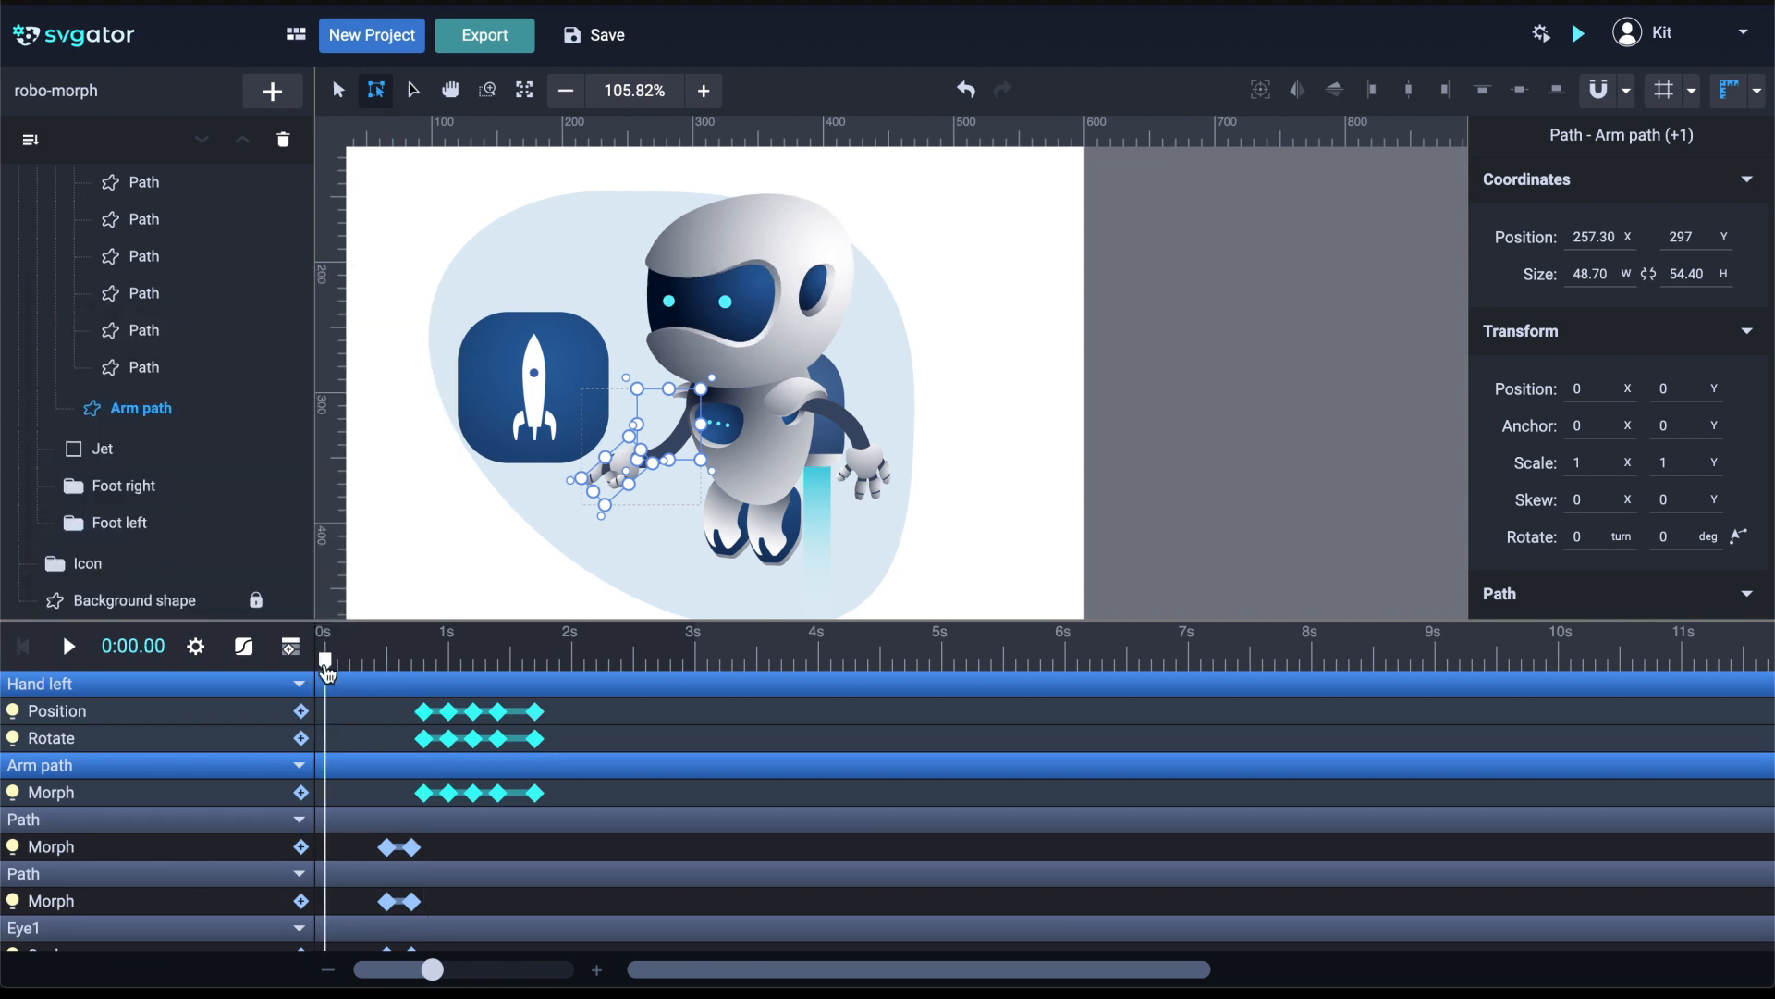
key("space")
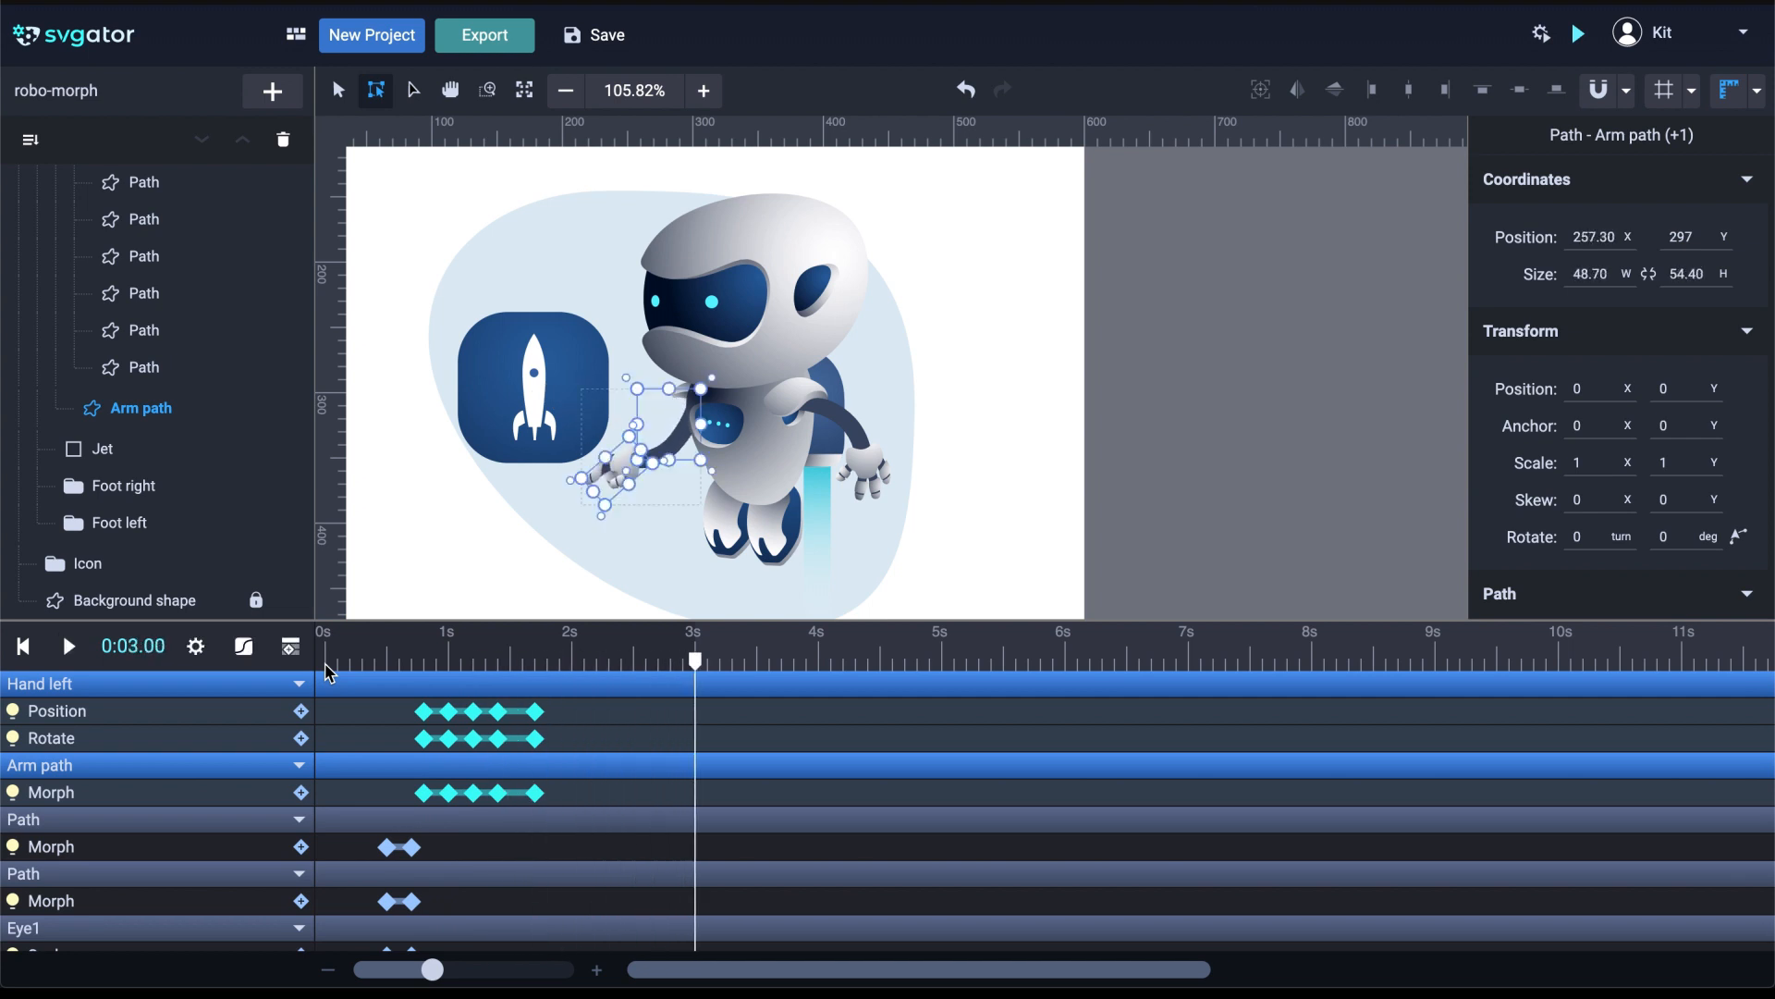
key("space")
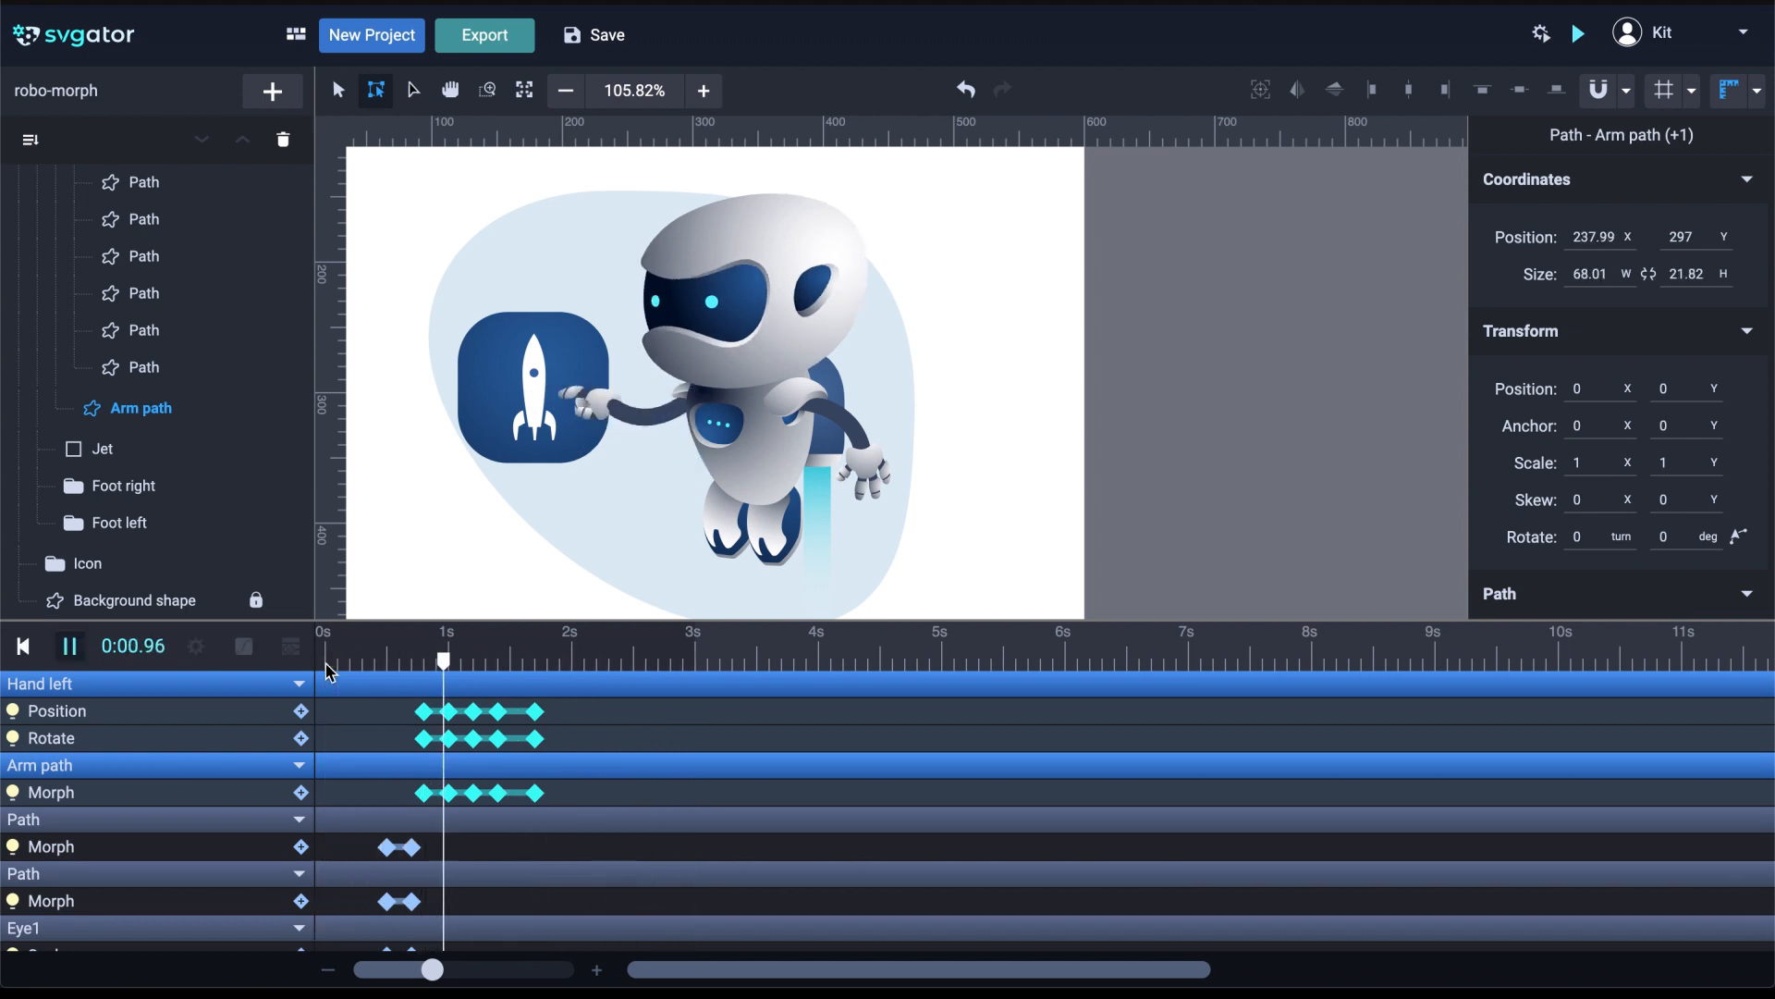
key("space")
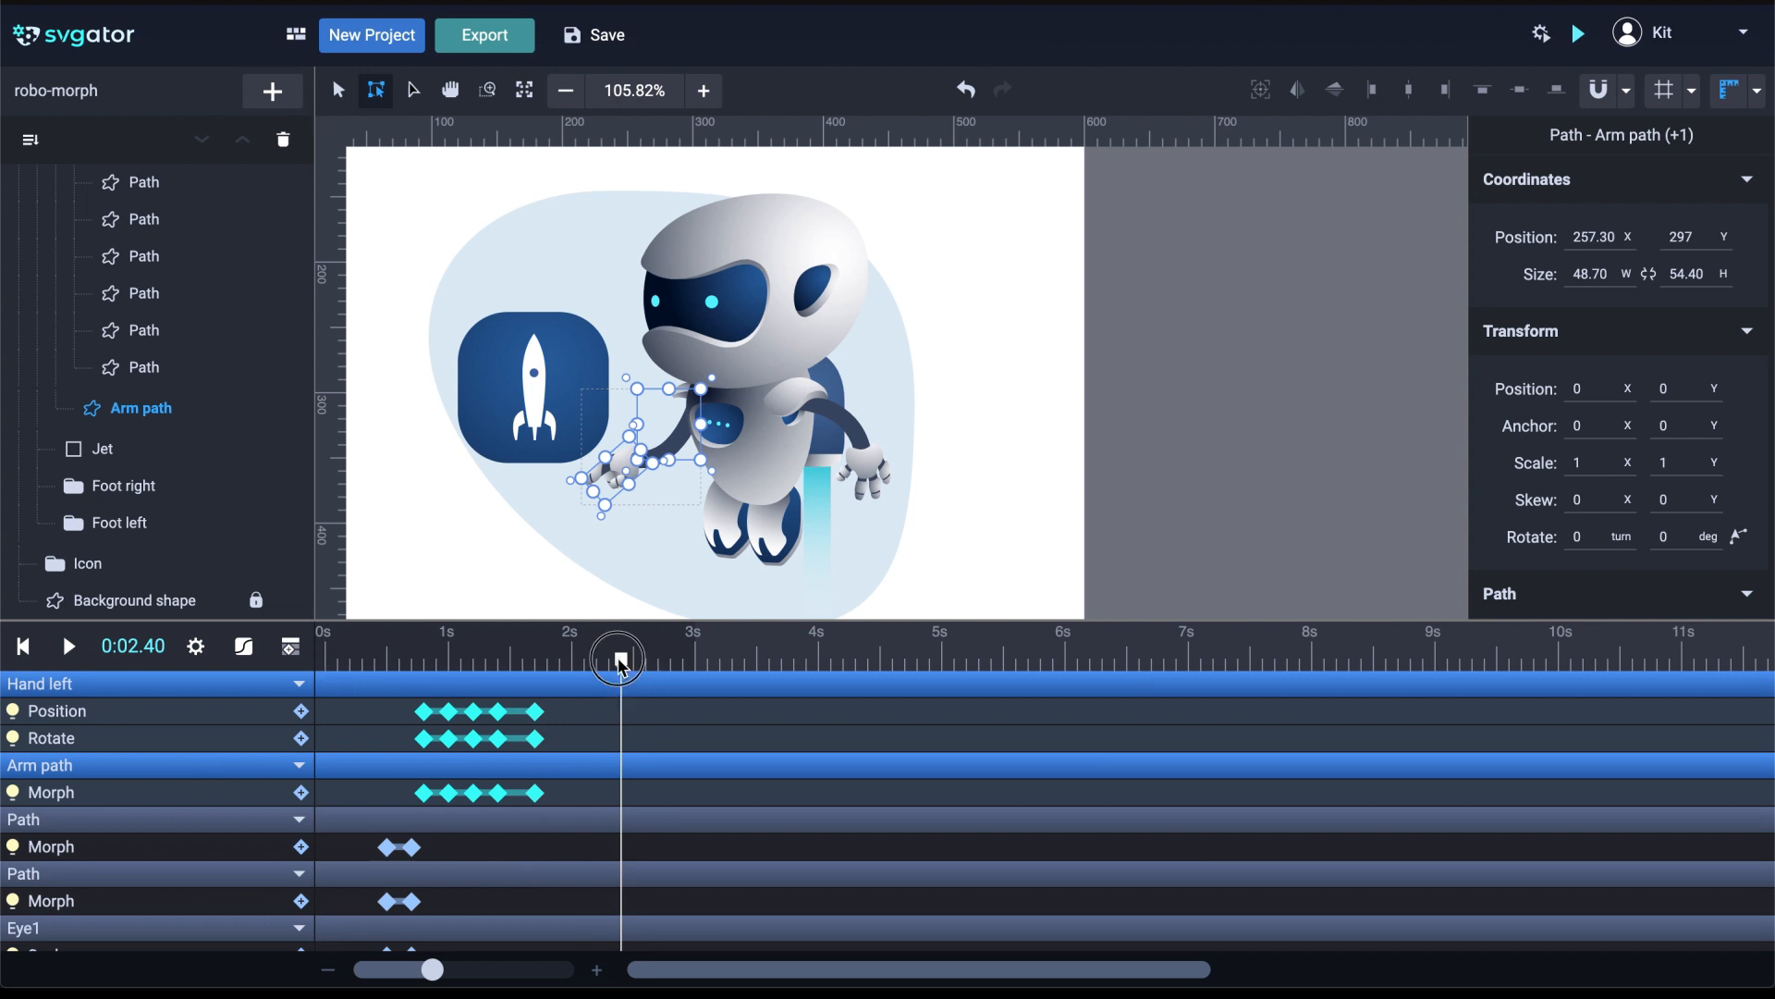
Enlarge the timeline and duplicate the two ear paths' second Morph keyframes at 1.80 s
left_click_drag(621, 660, 564, 673)
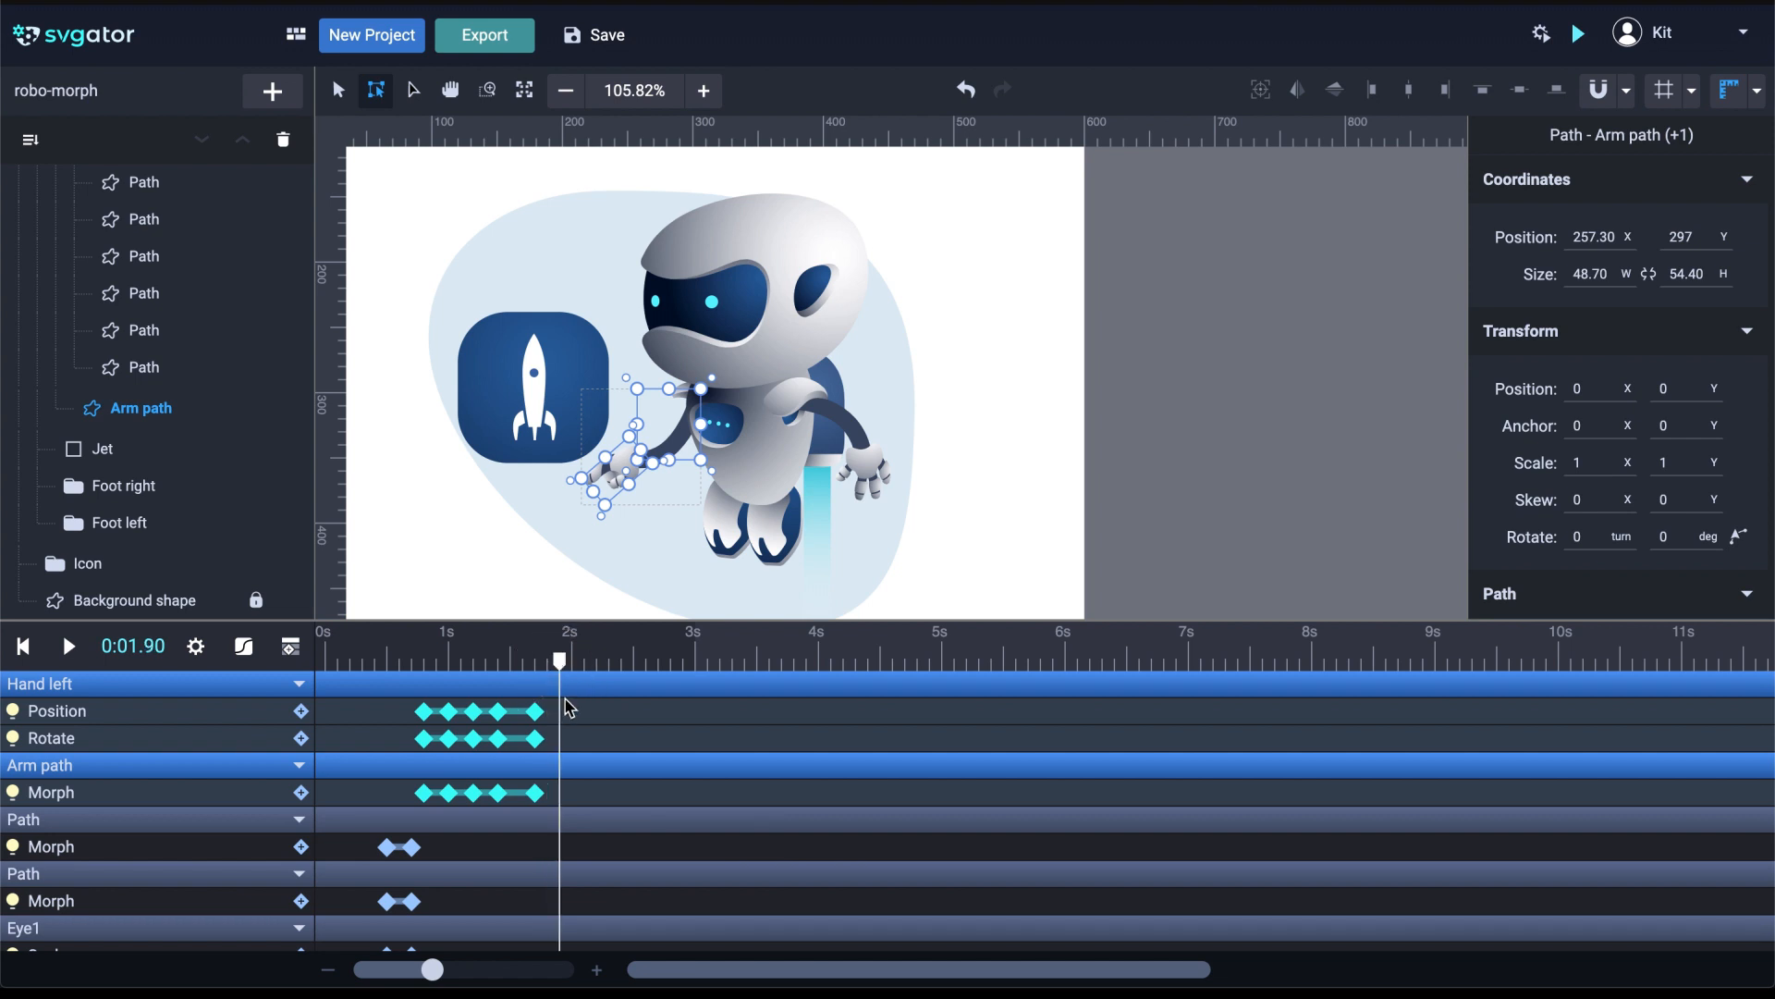
left_click(561, 664)
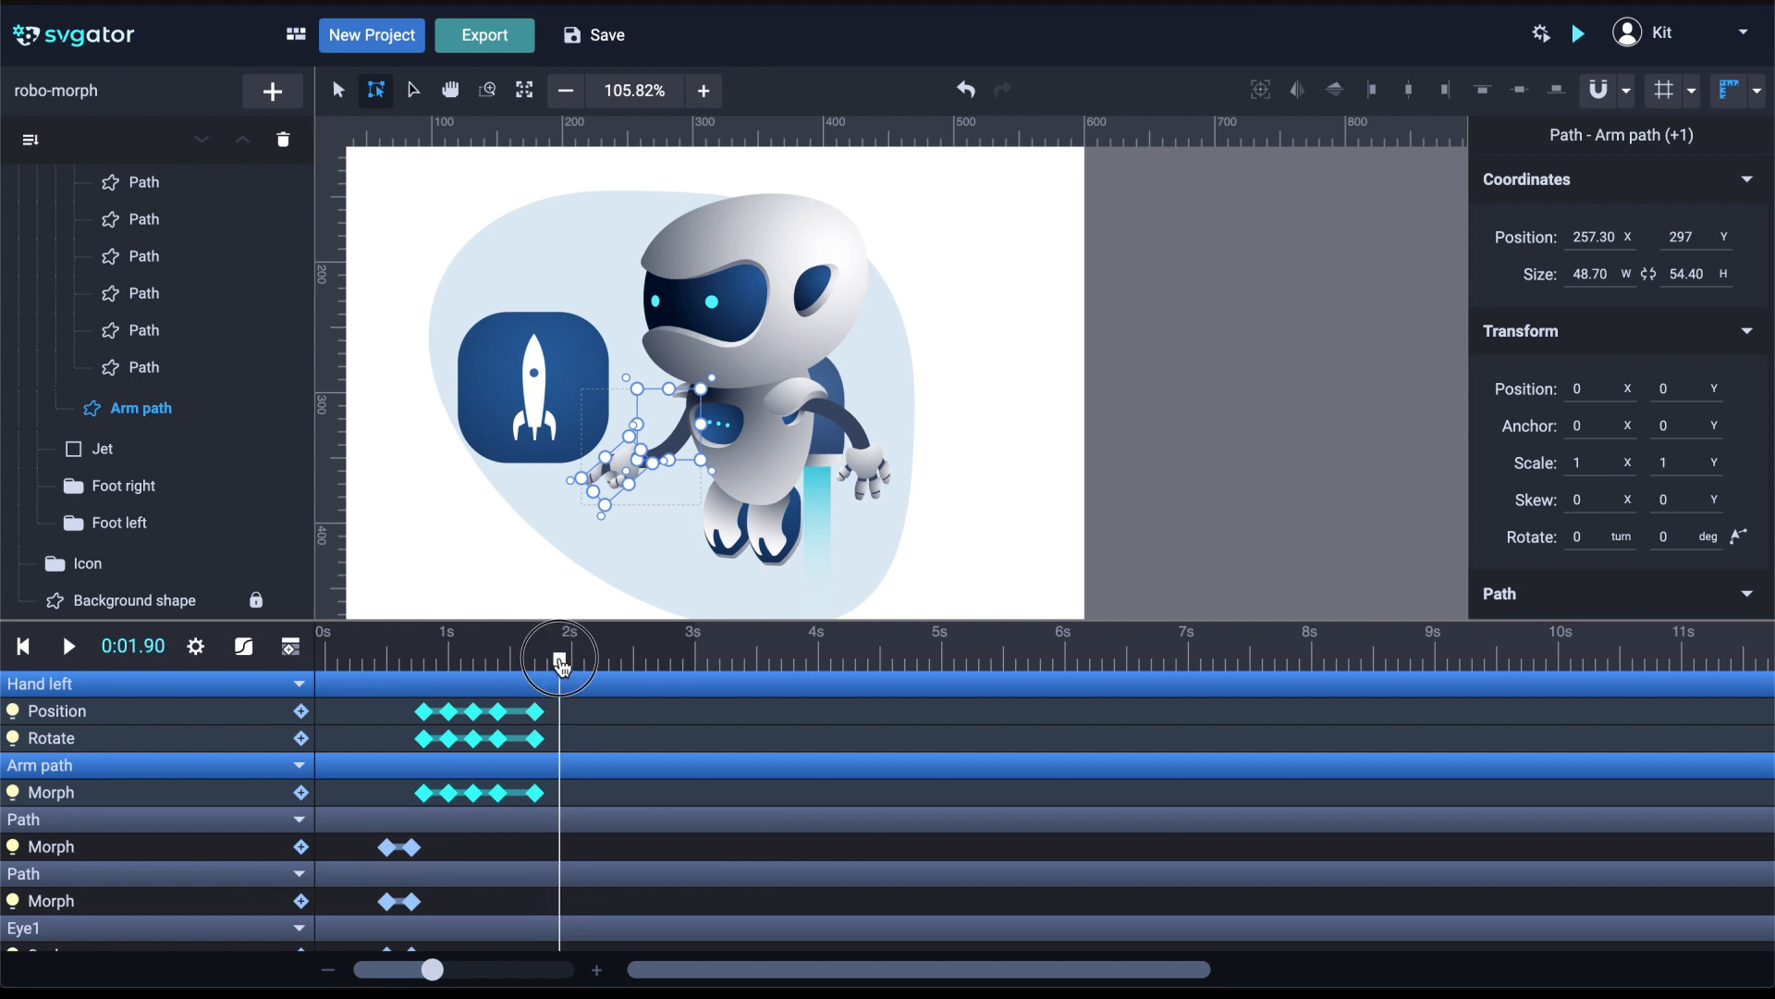
left_click_drag(562, 664, 549, 662)
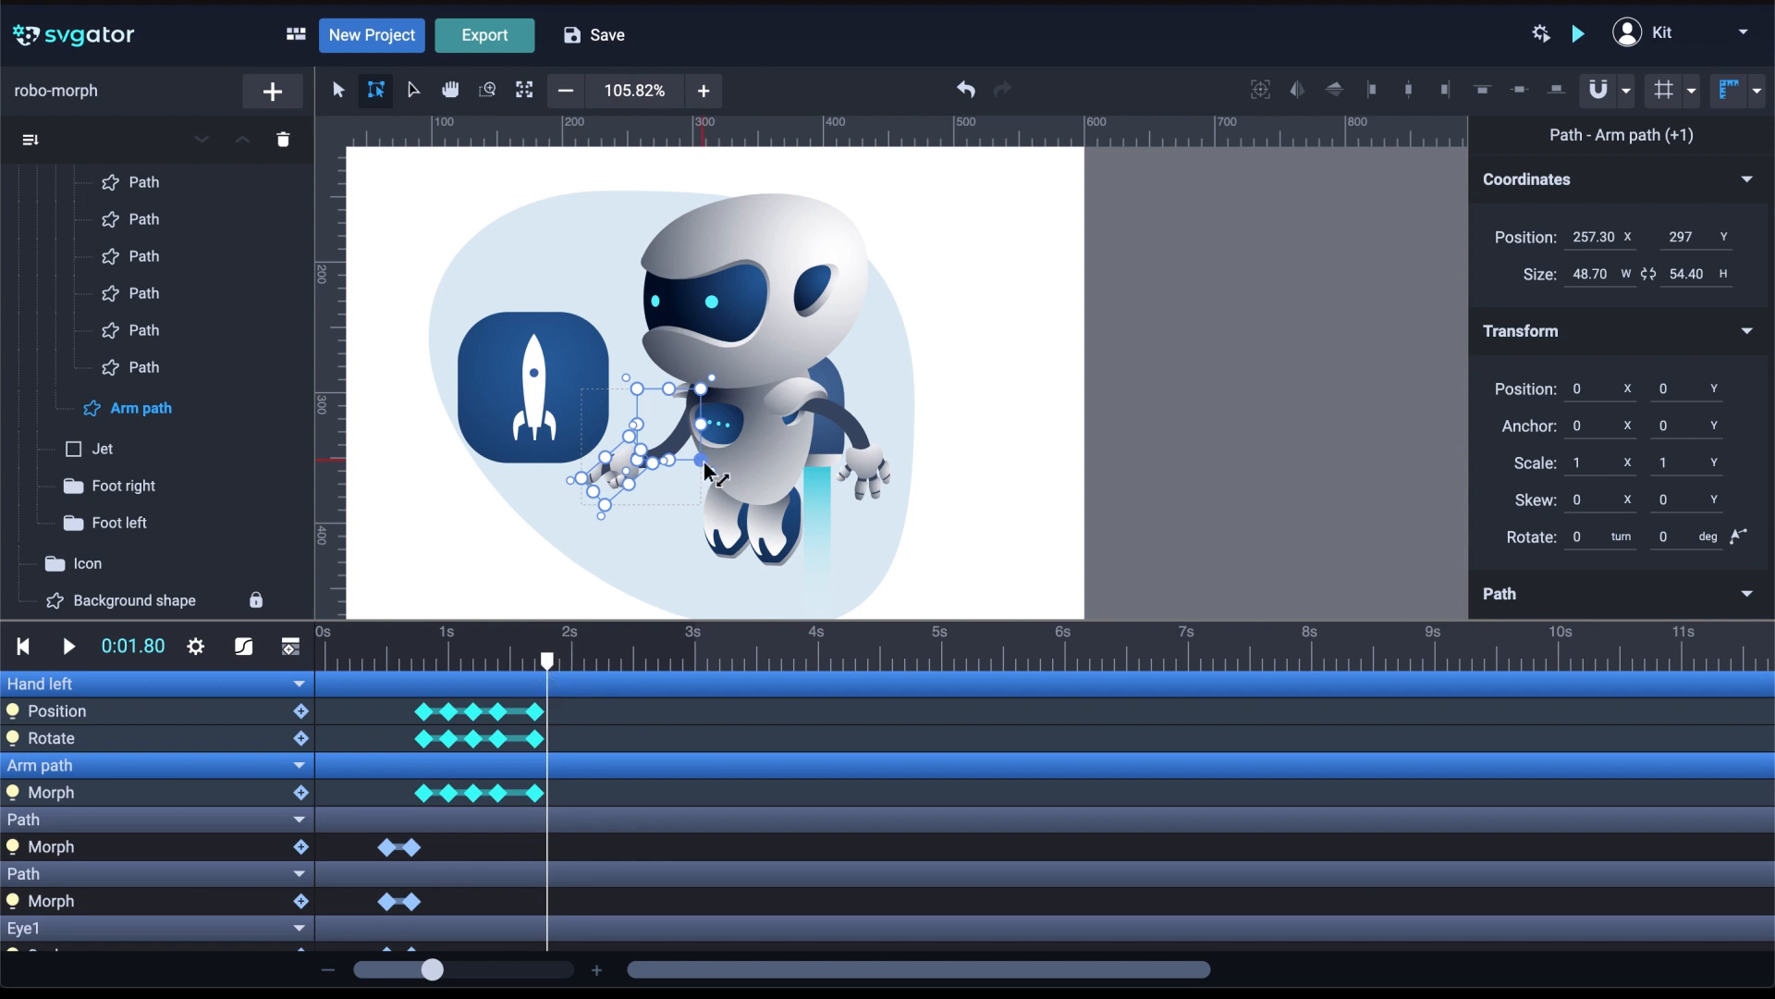
left_click_drag(601, 620, 608, 497)
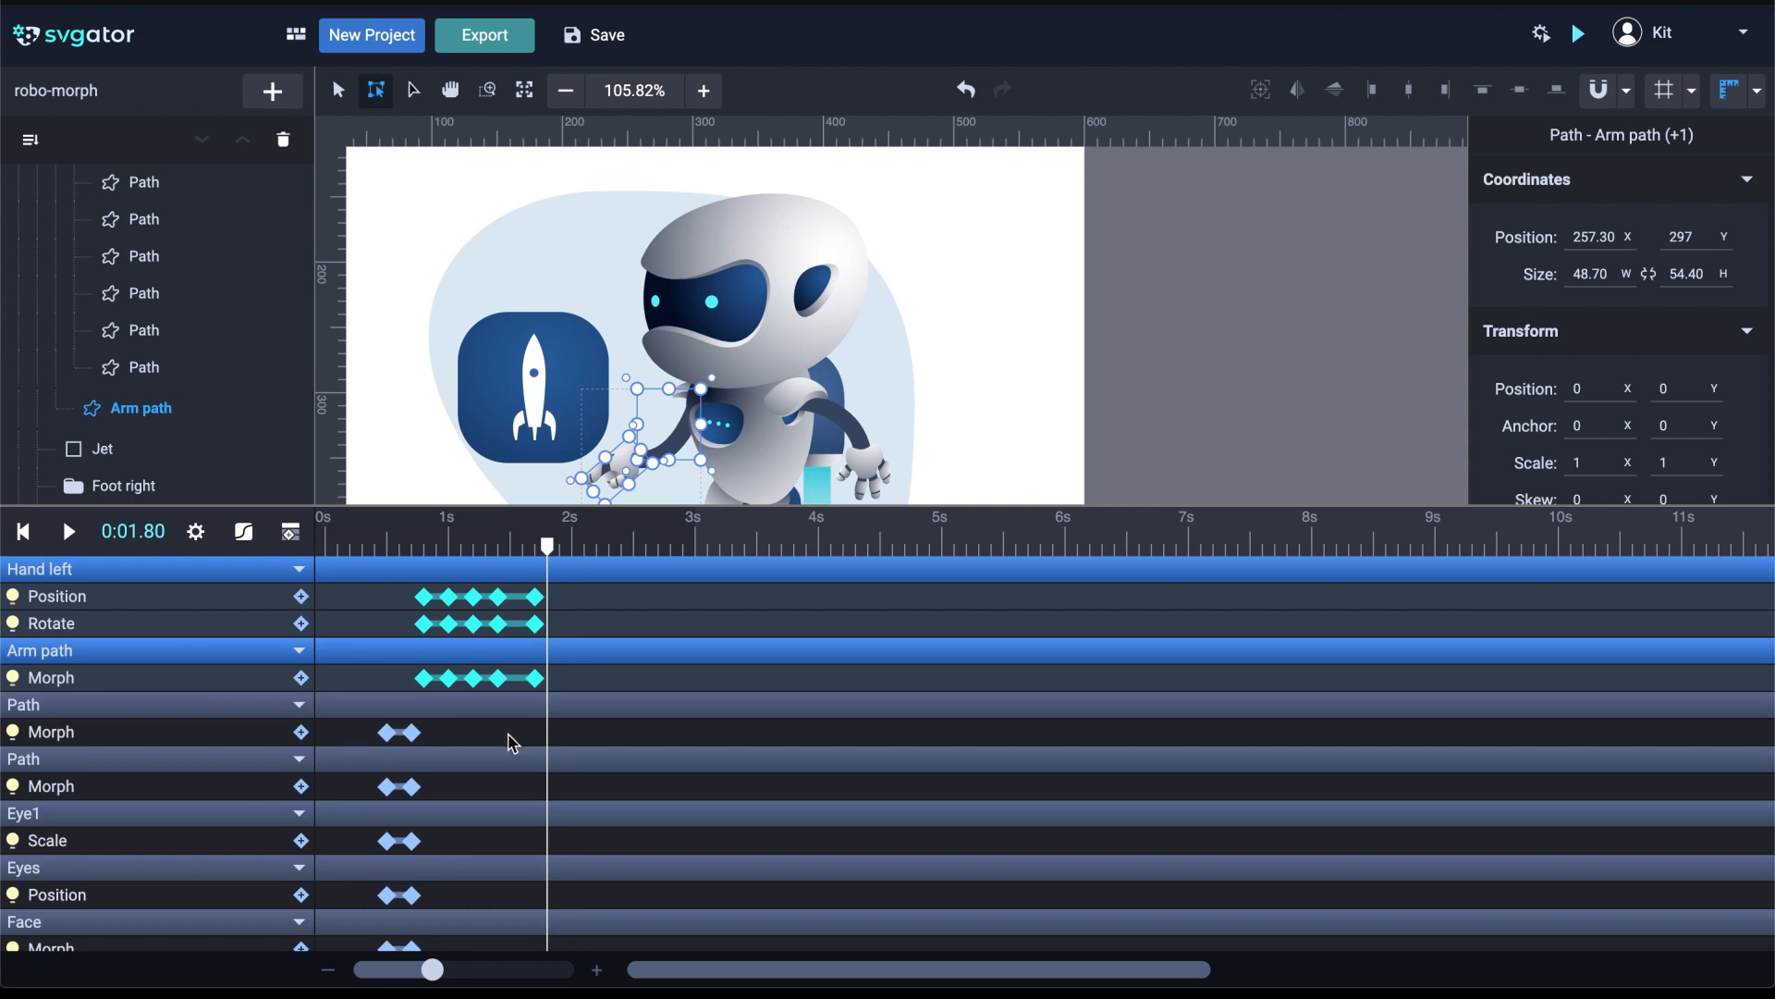
scroll(513, 745, "down", 1)
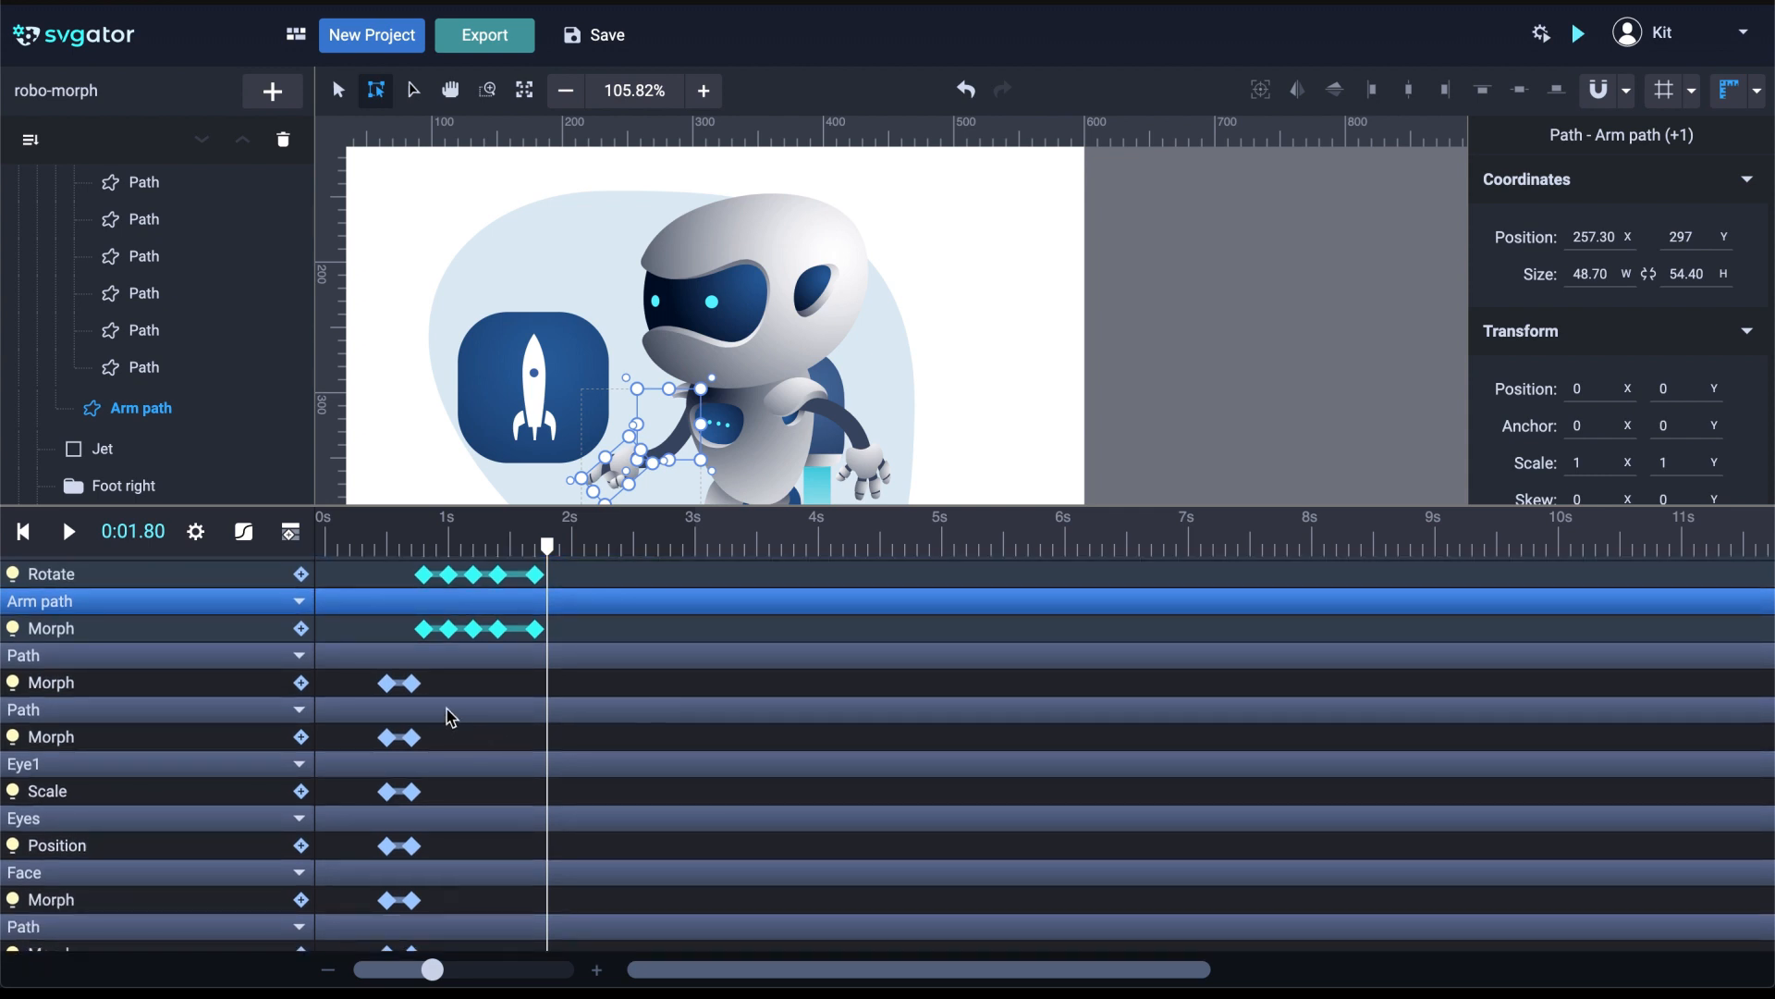
scroll(450, 718, "down", 1)
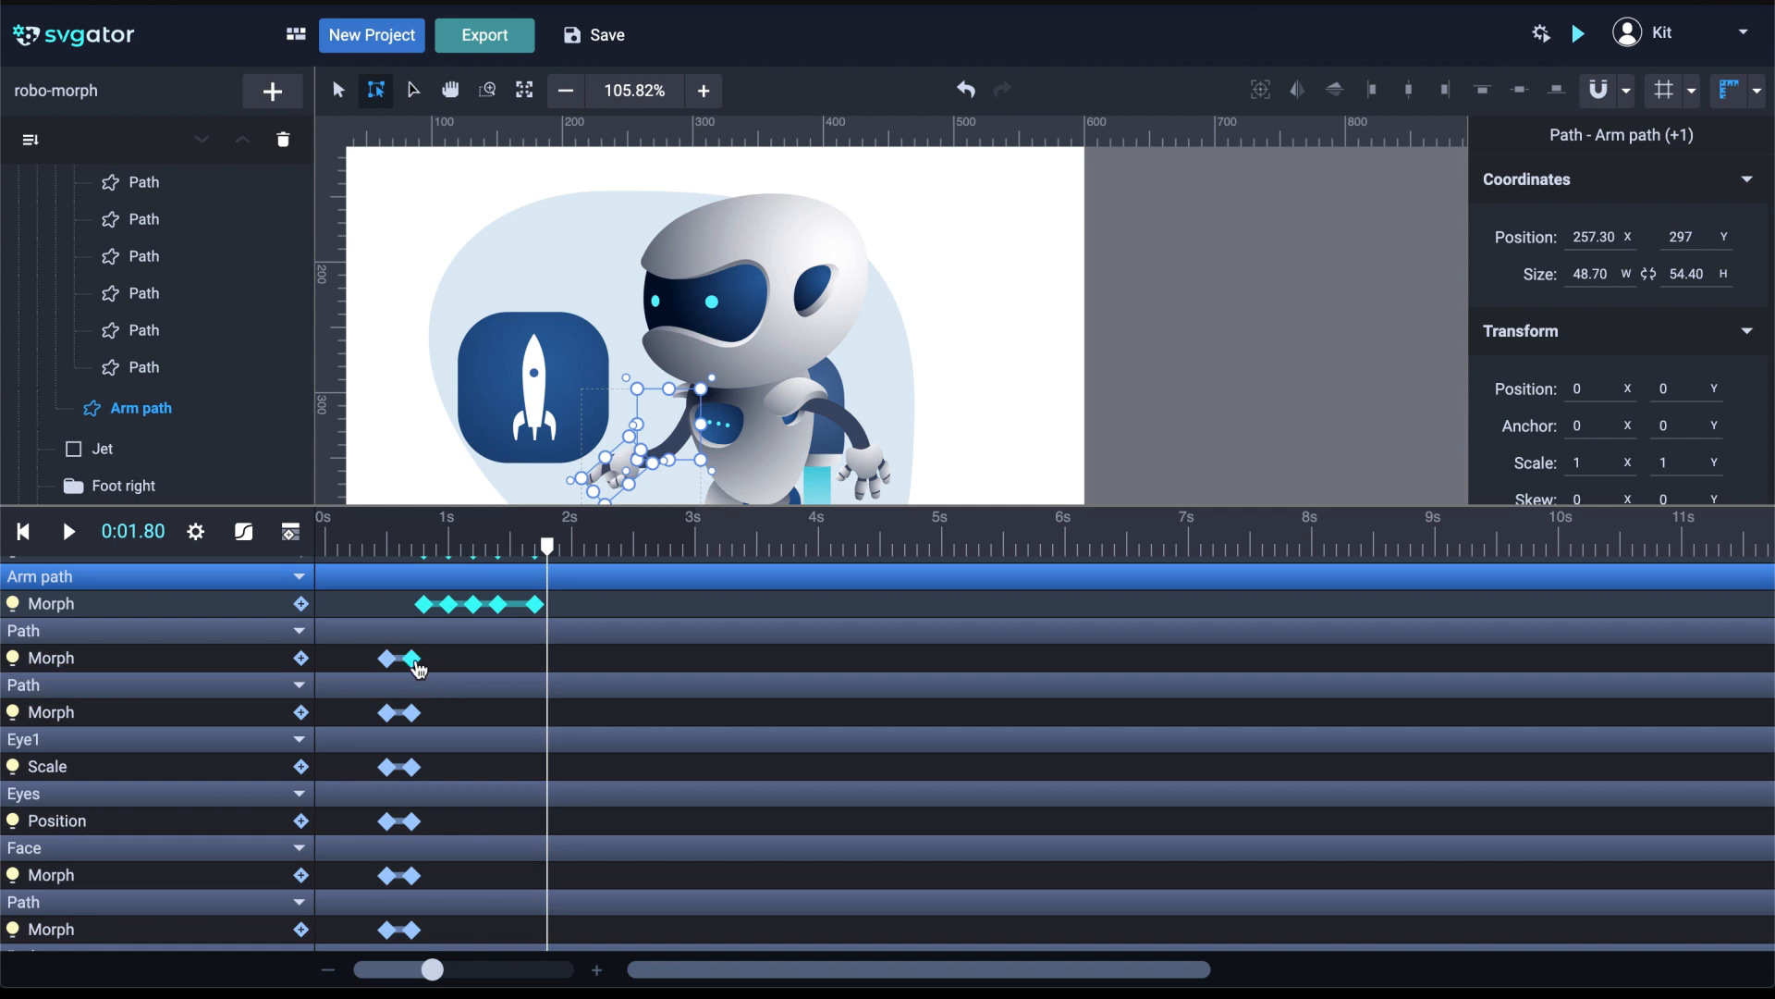
left_click_drag(417, 716, 428, 660)
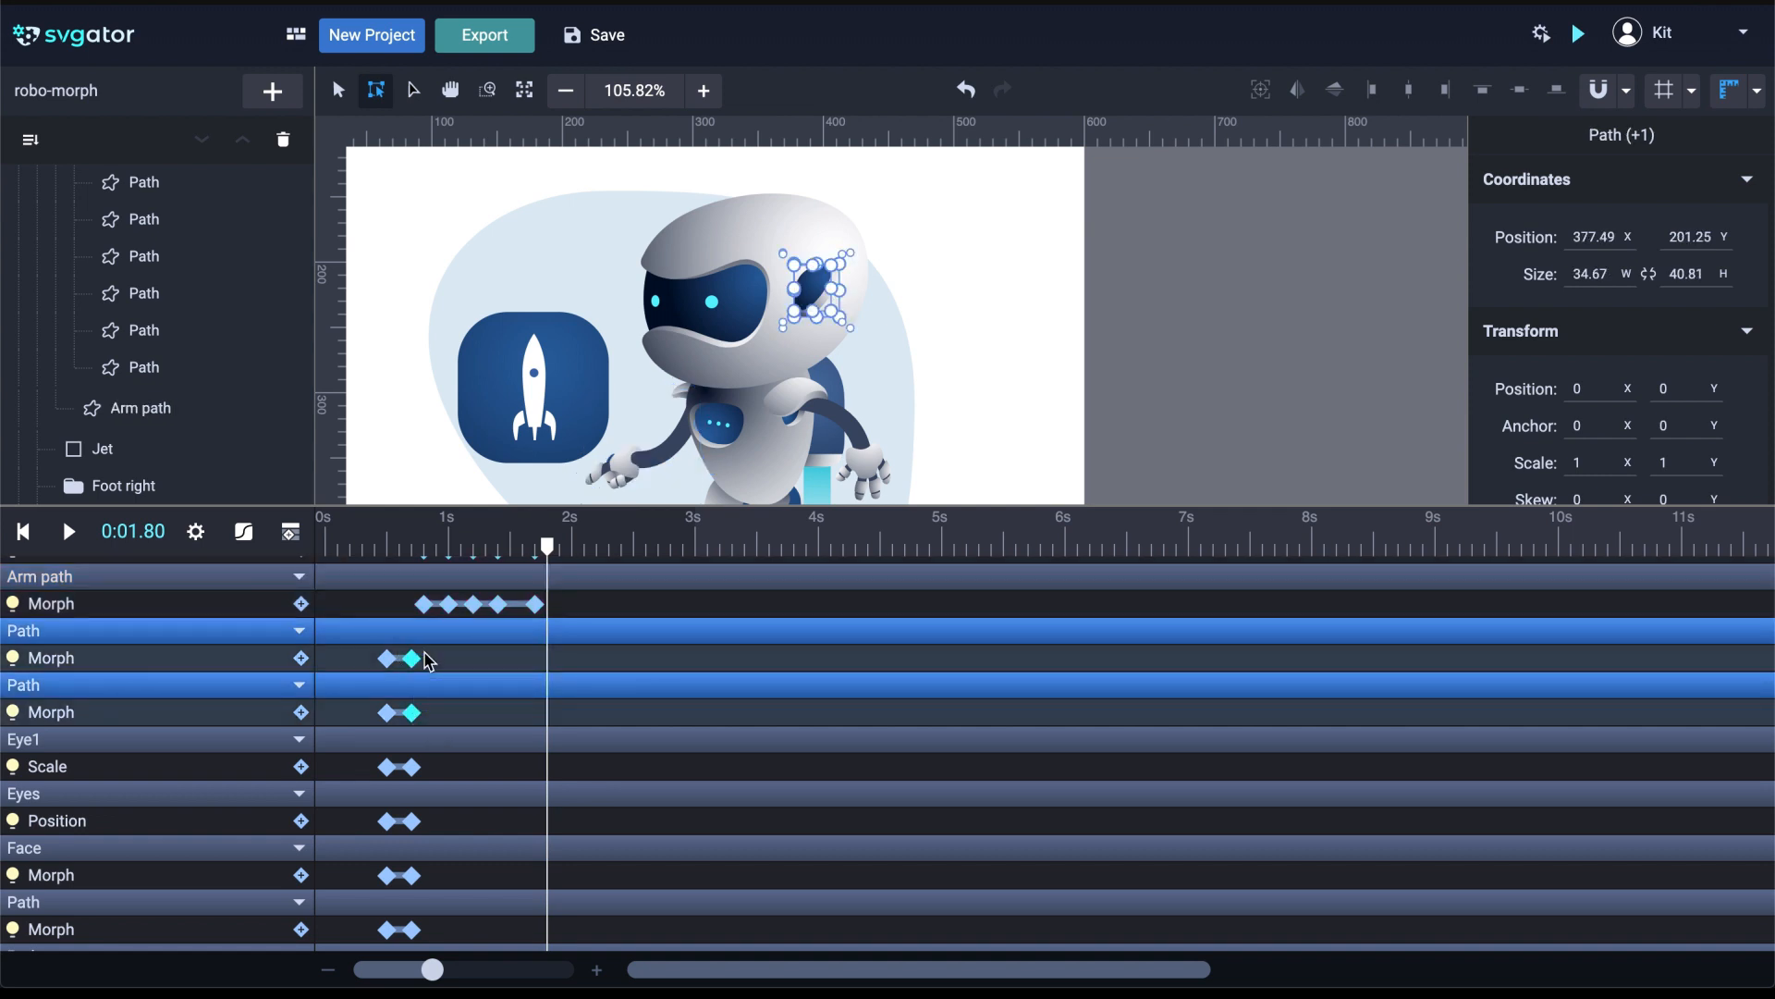
key("ctrl+v")
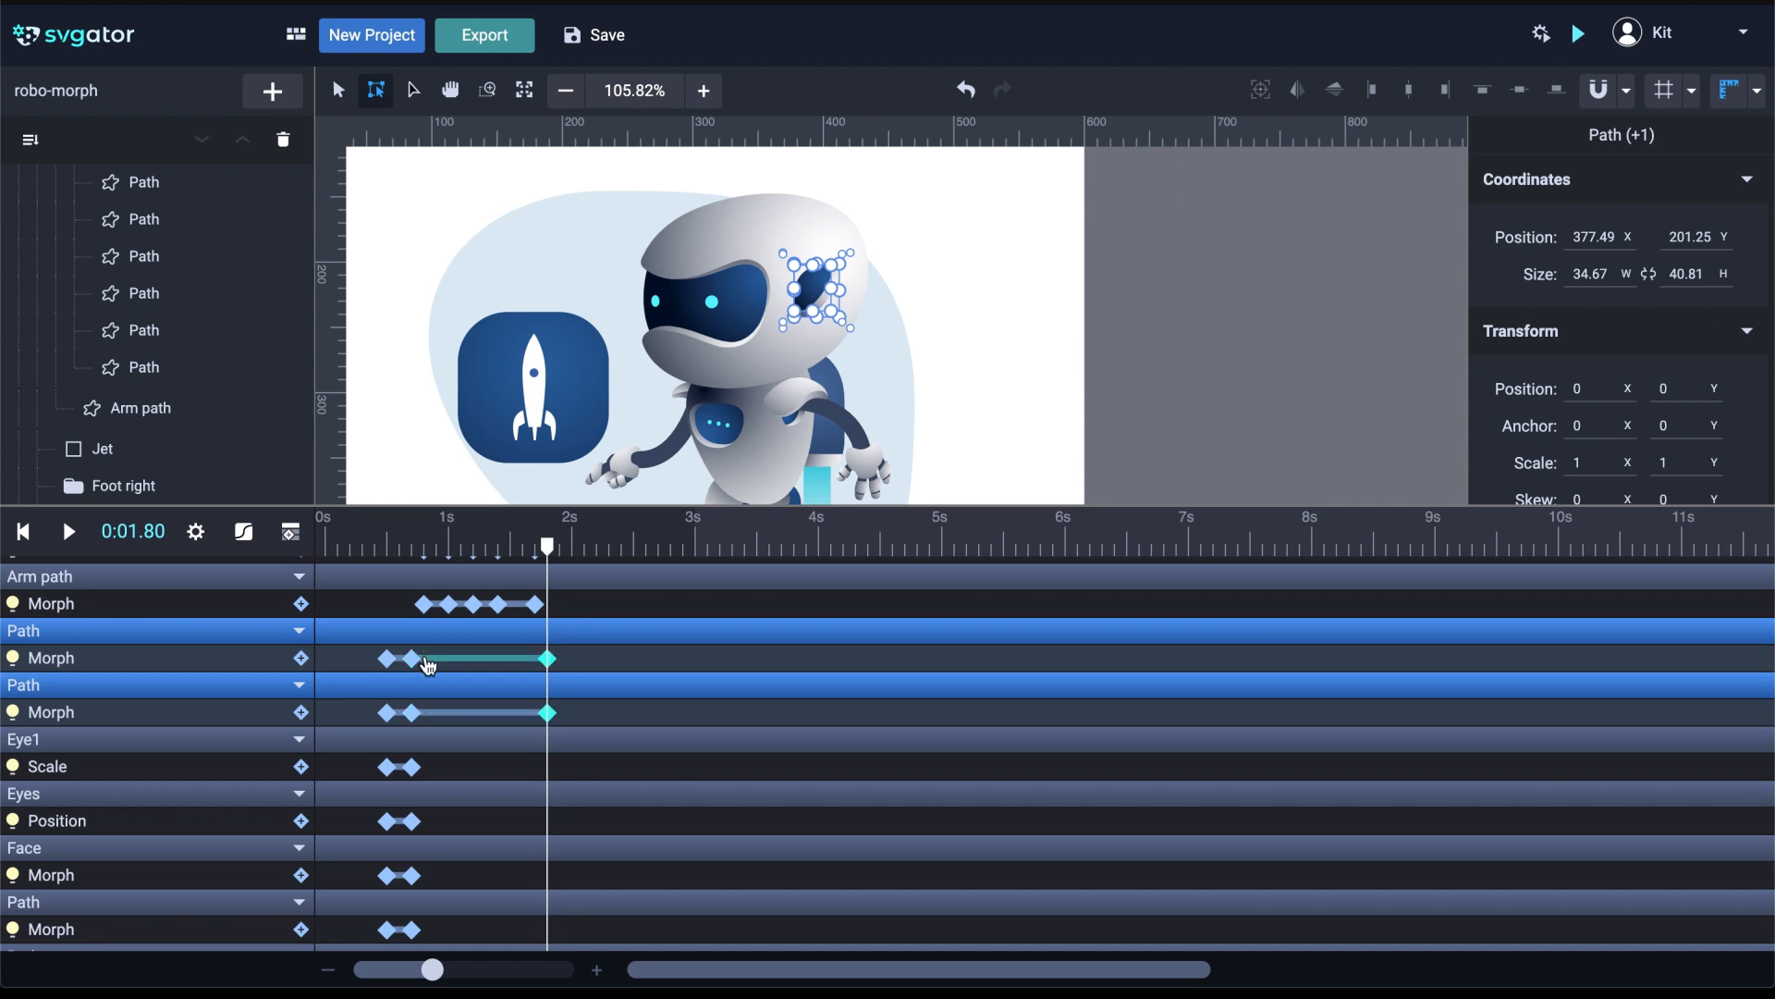
Duplicate Eye1's second Scale keyframe at 1.80 s
left_click(422, 776)
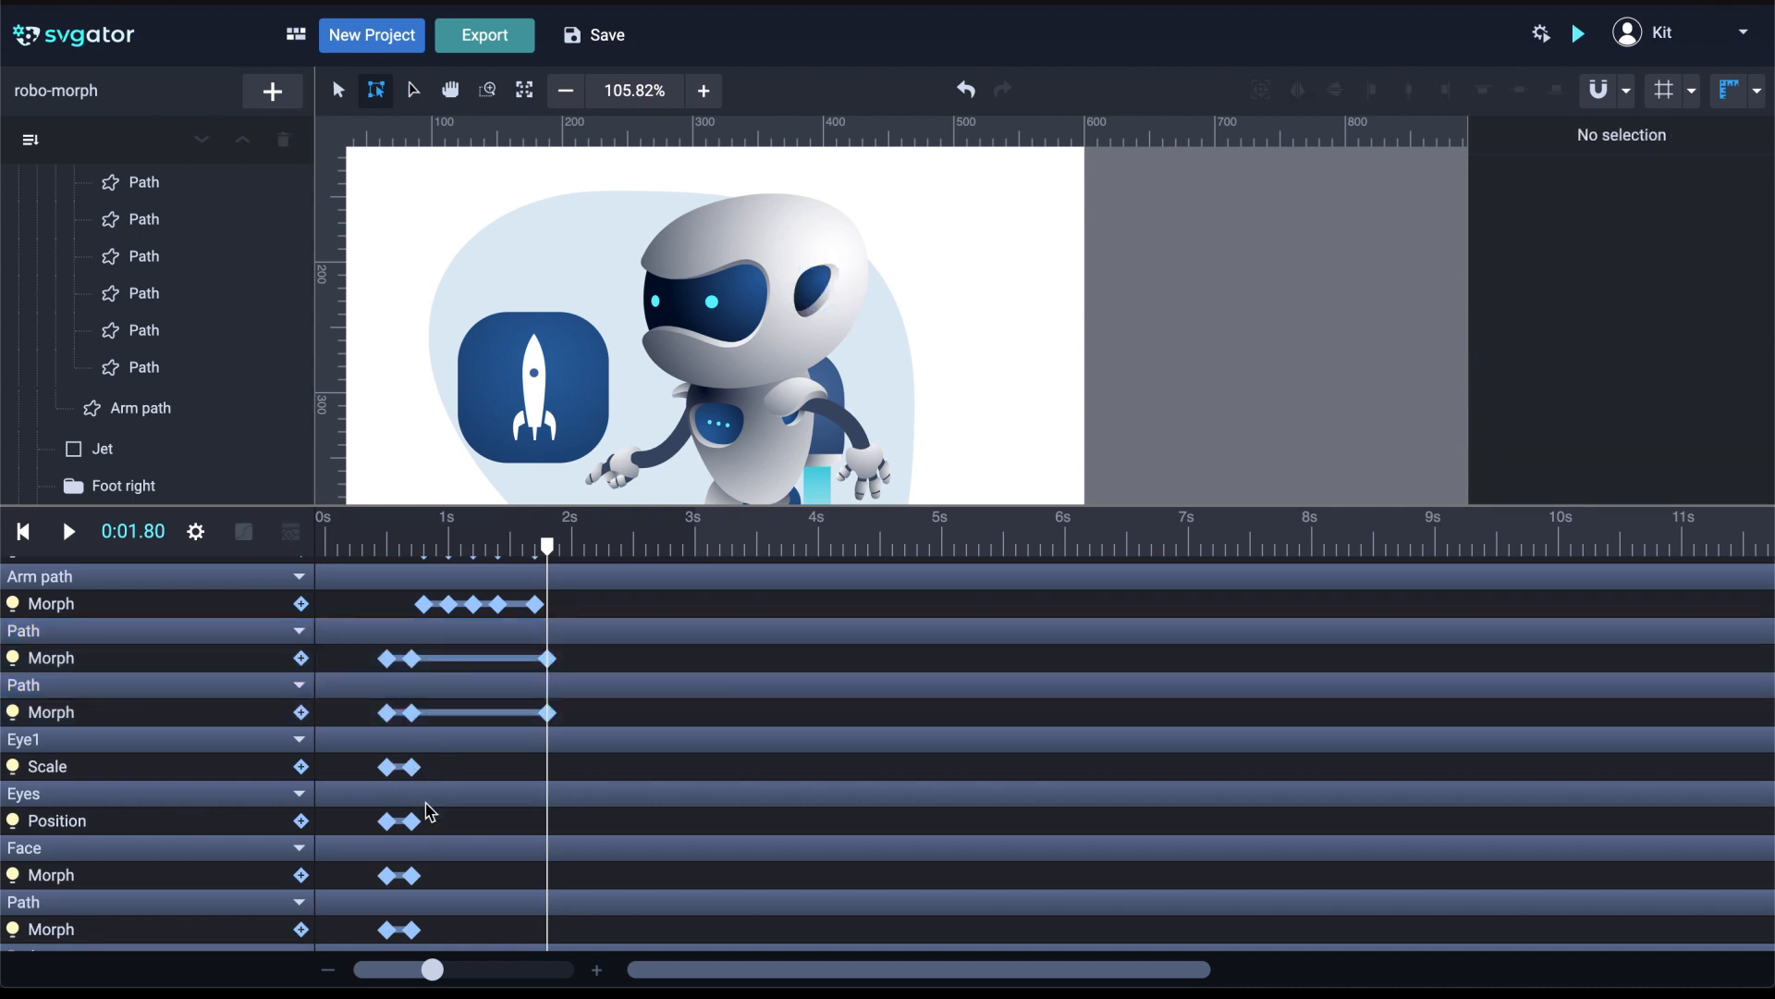
left_click(413, 770)
key("ctrl+v")
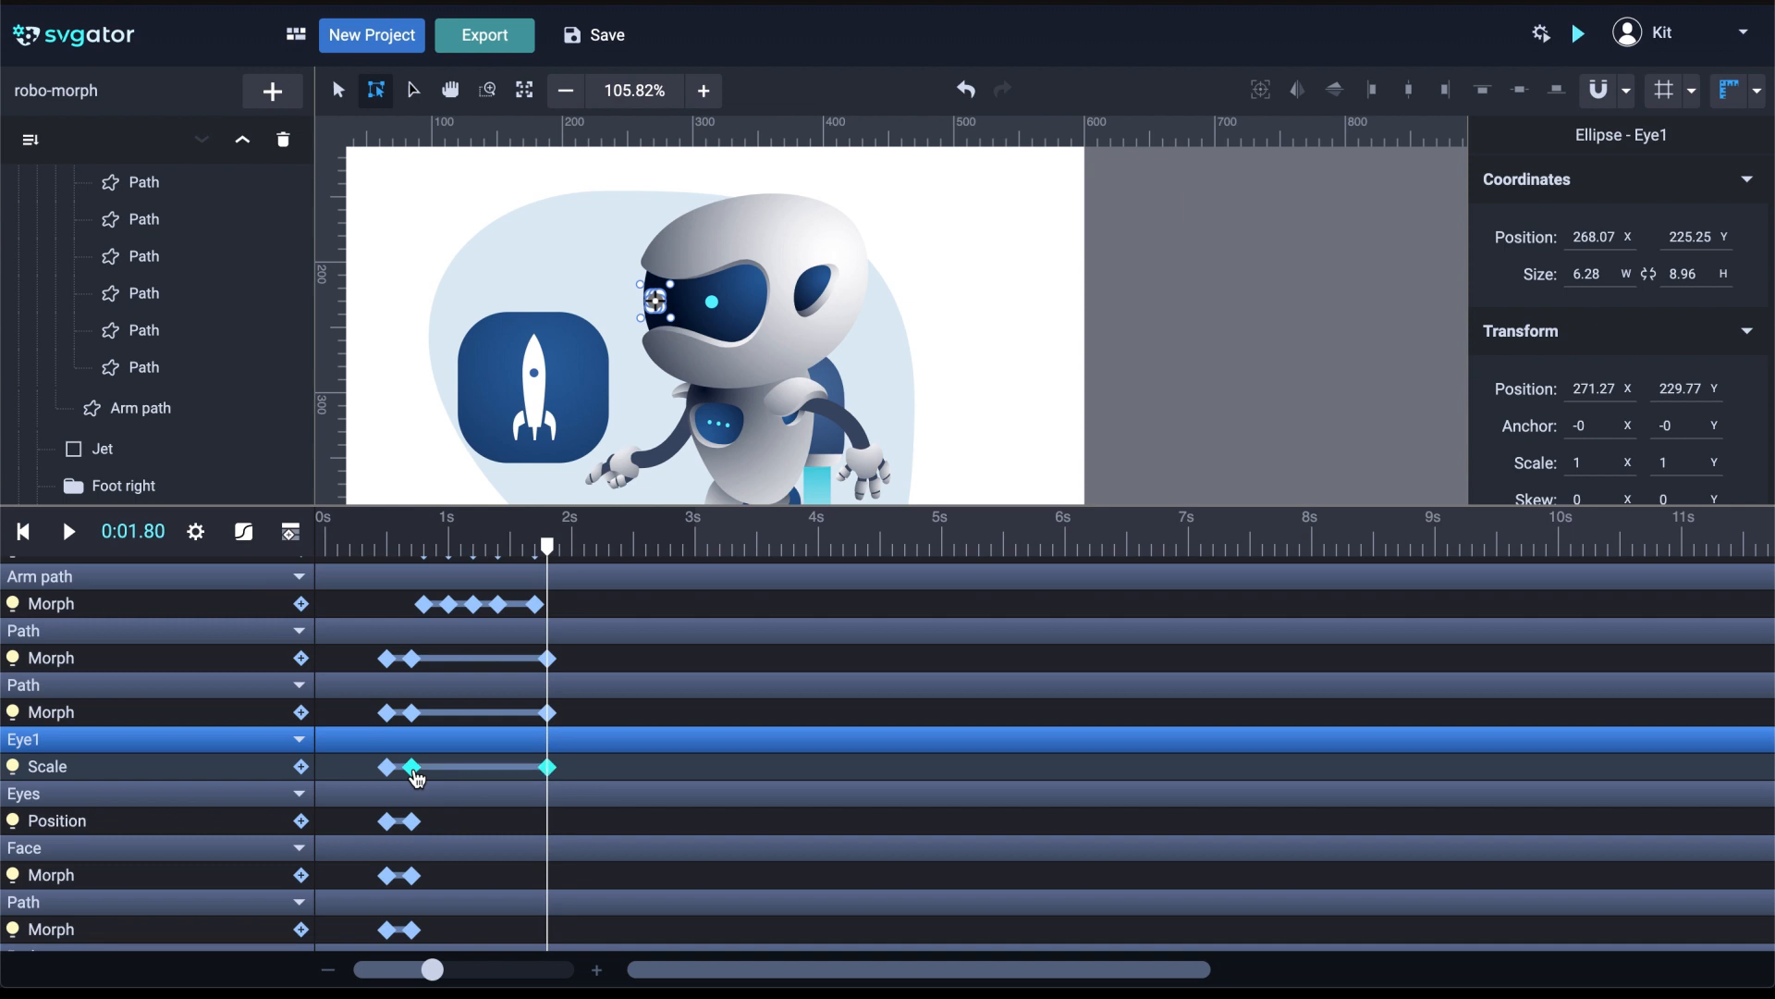
Duplicate the second keyframes of the Eyes Position track and the Face and following two Path Morph tracks at 1.80 s
left_click(412, 822)
key("ctrl+v")
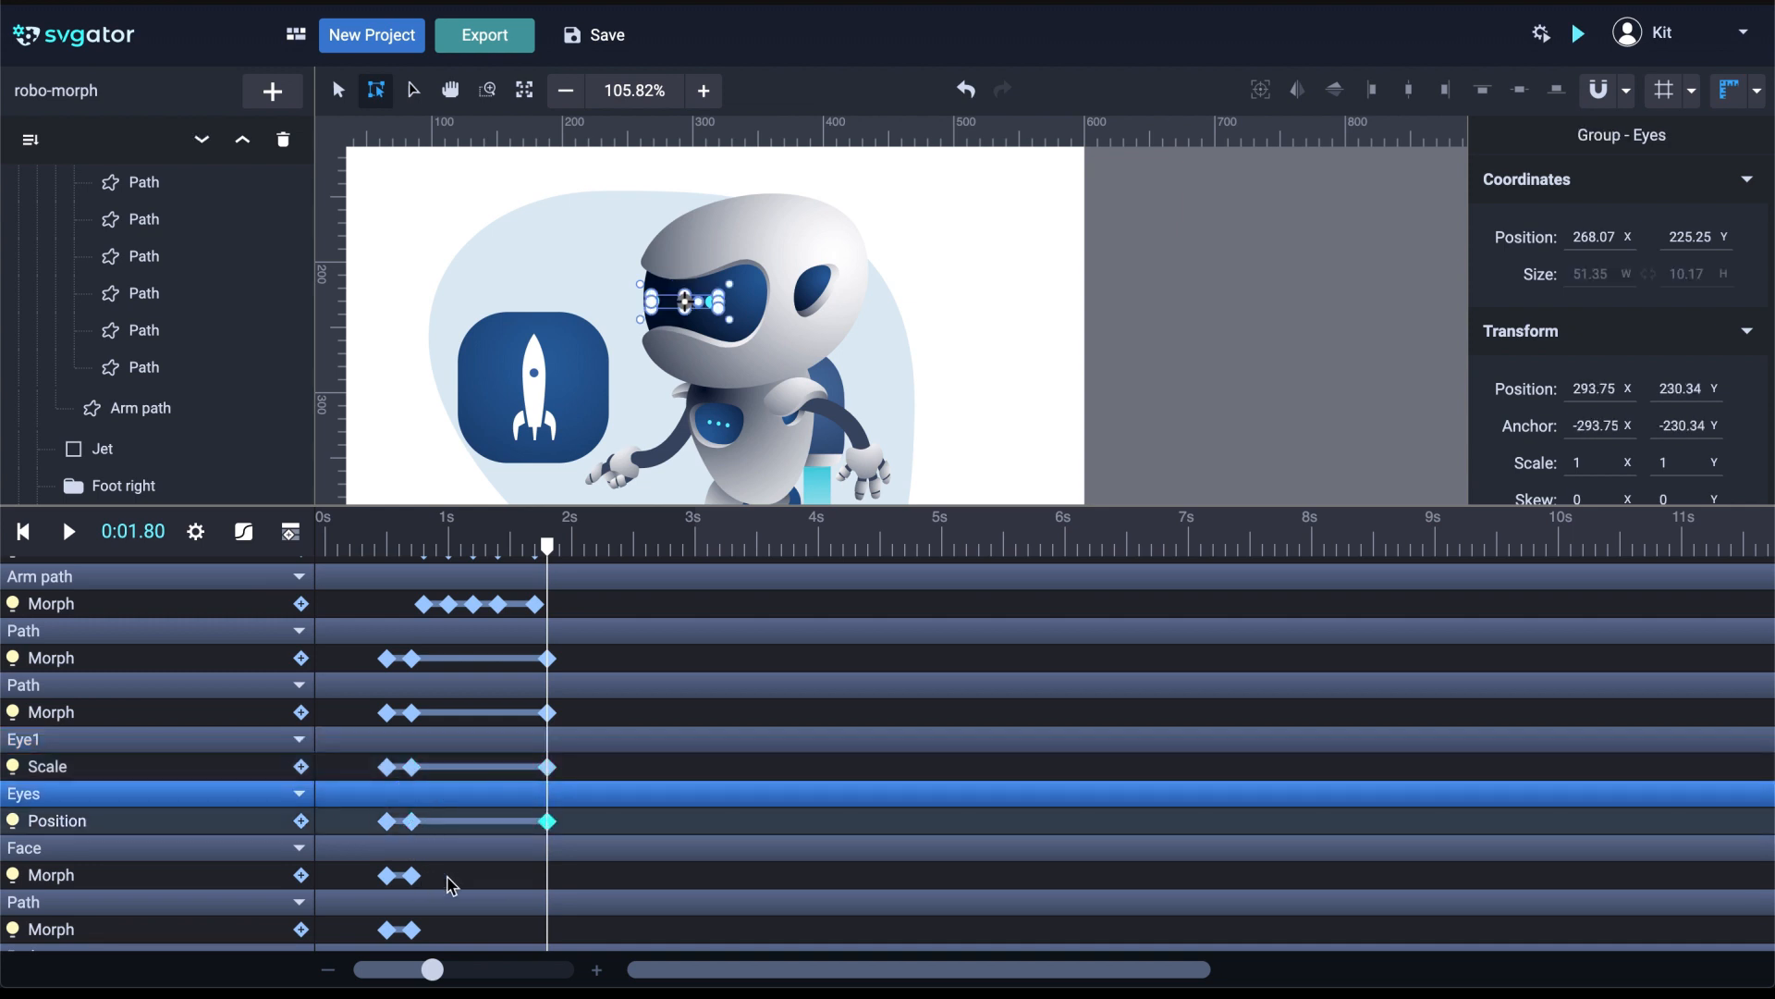
scroll(446, 883, "down", 1)
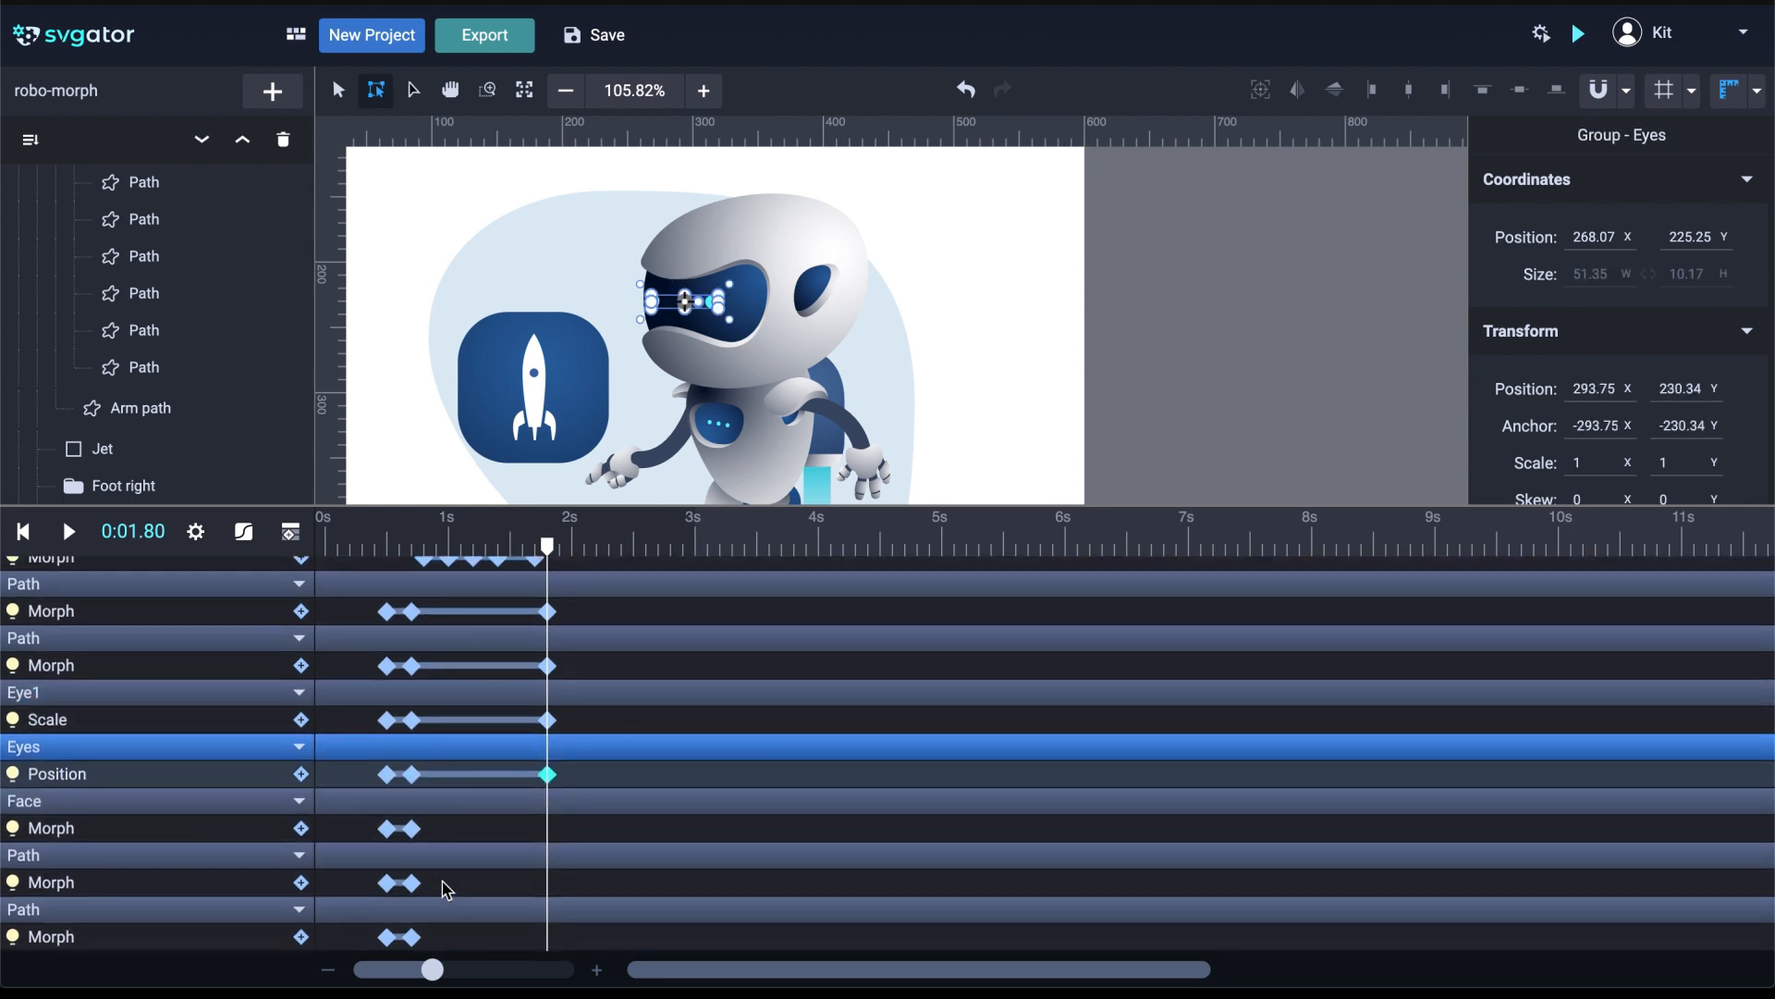
left_click_drag(463, 964, 404, 807)
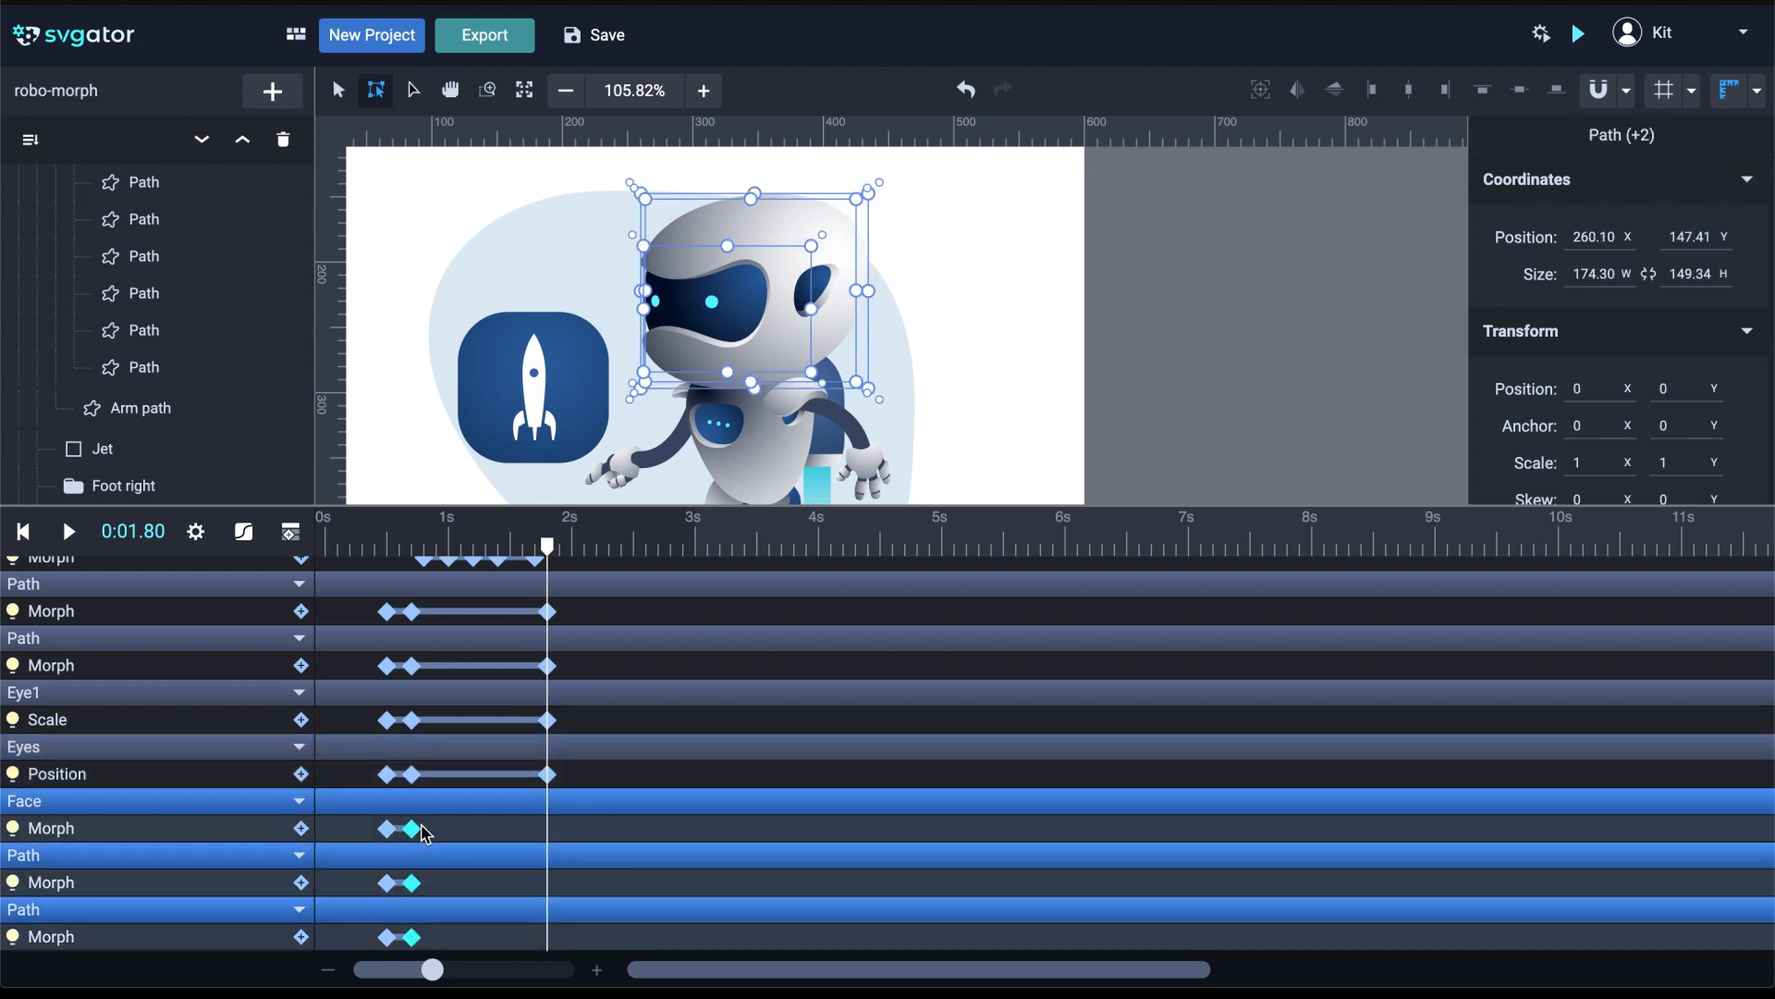
key("ctrl+v")
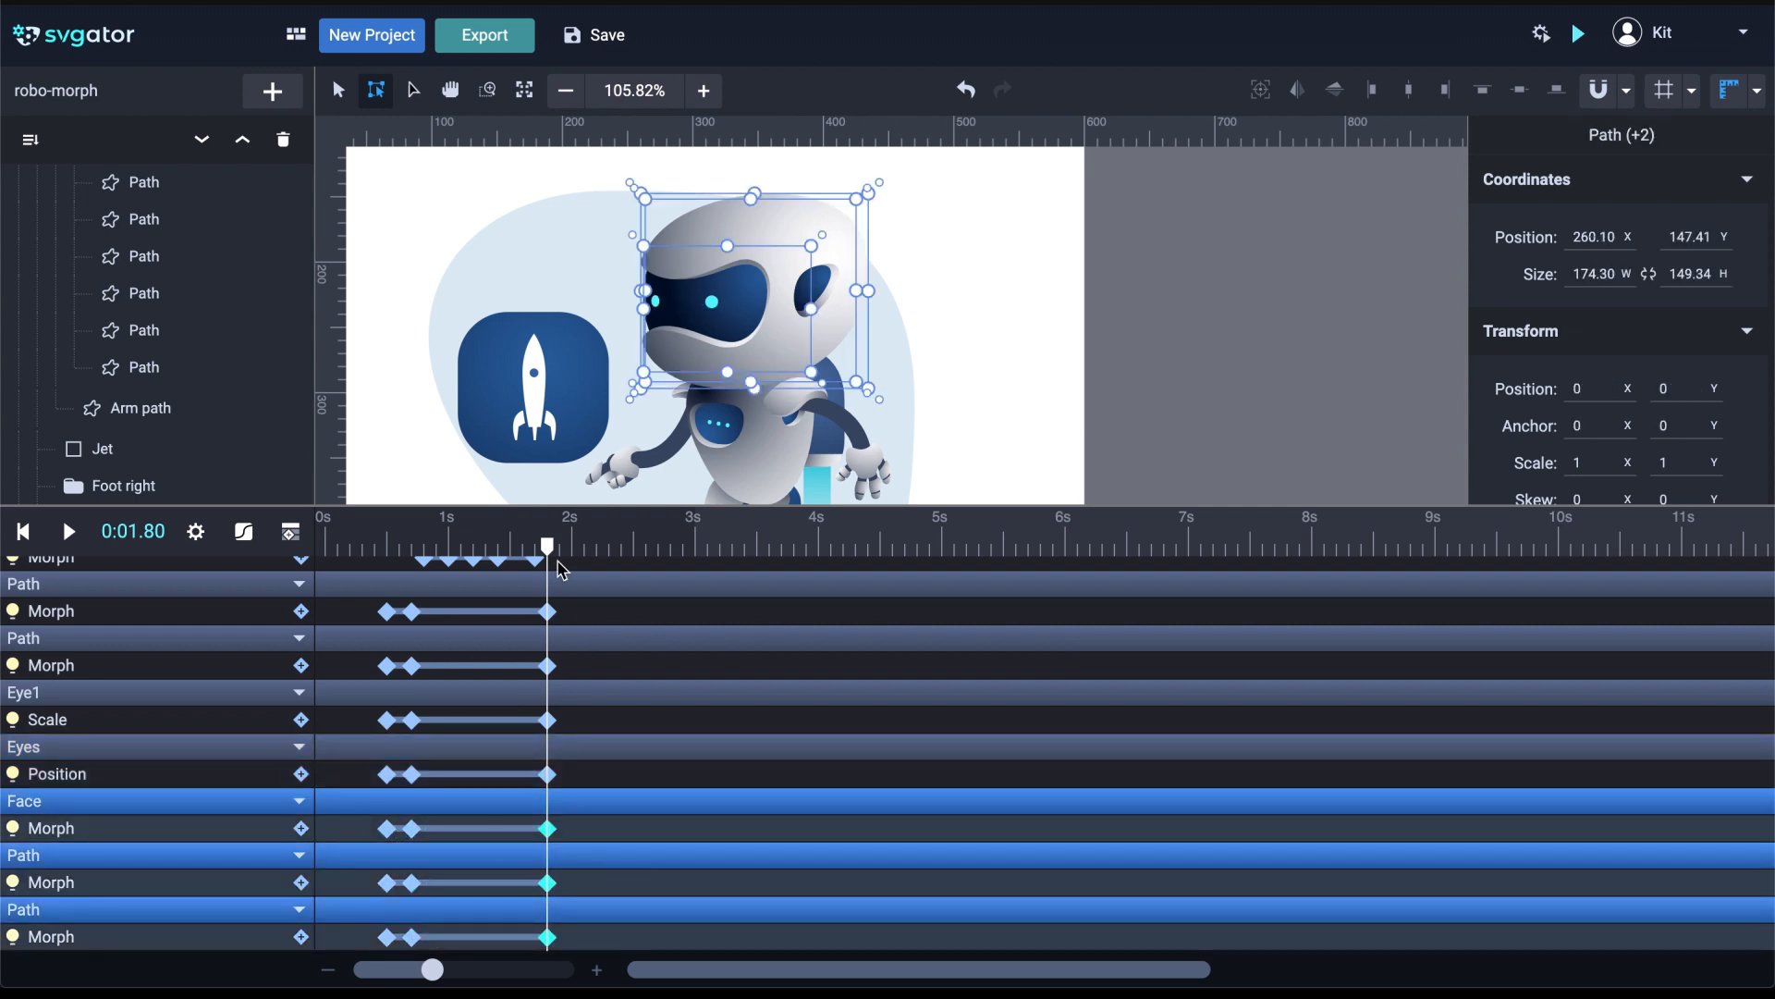
Duplicate the first keyframes of the ear paths, Eye1, Eyes, Face and the two head paths at 2.00 s
left_click_drag(549, 553, 575, 558)
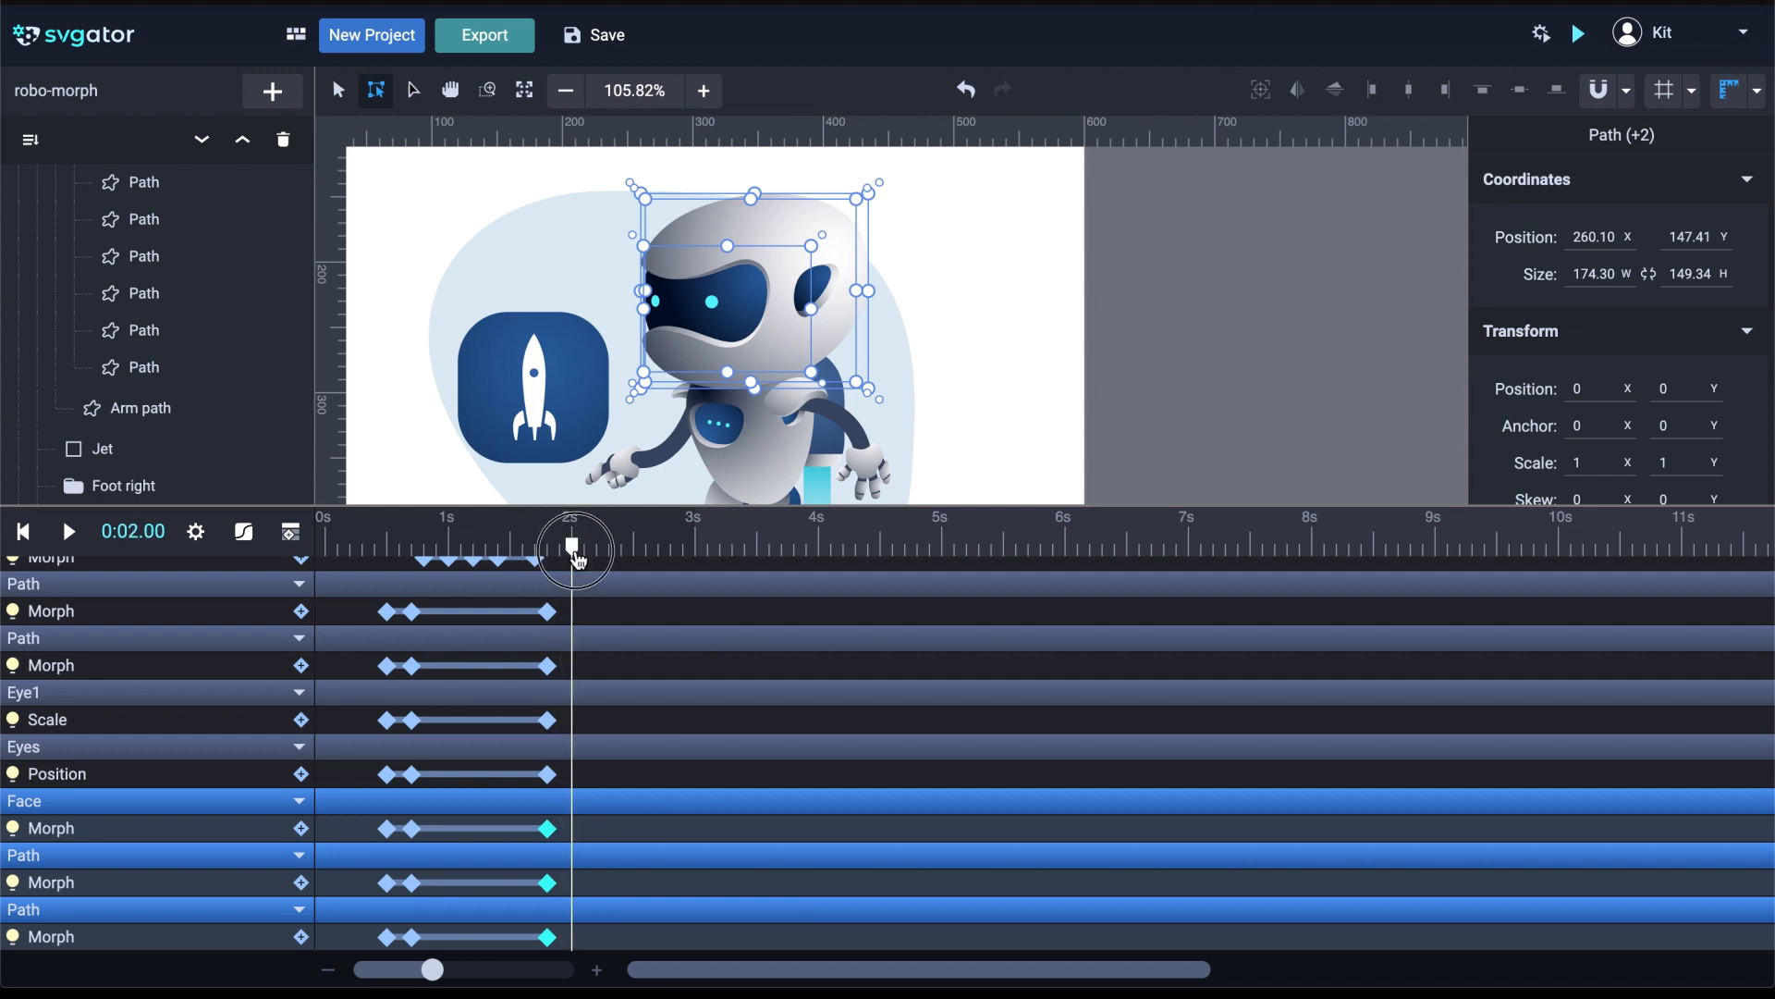
left_click_drag(361, 608, 399, 683)
key("ctrl+v")
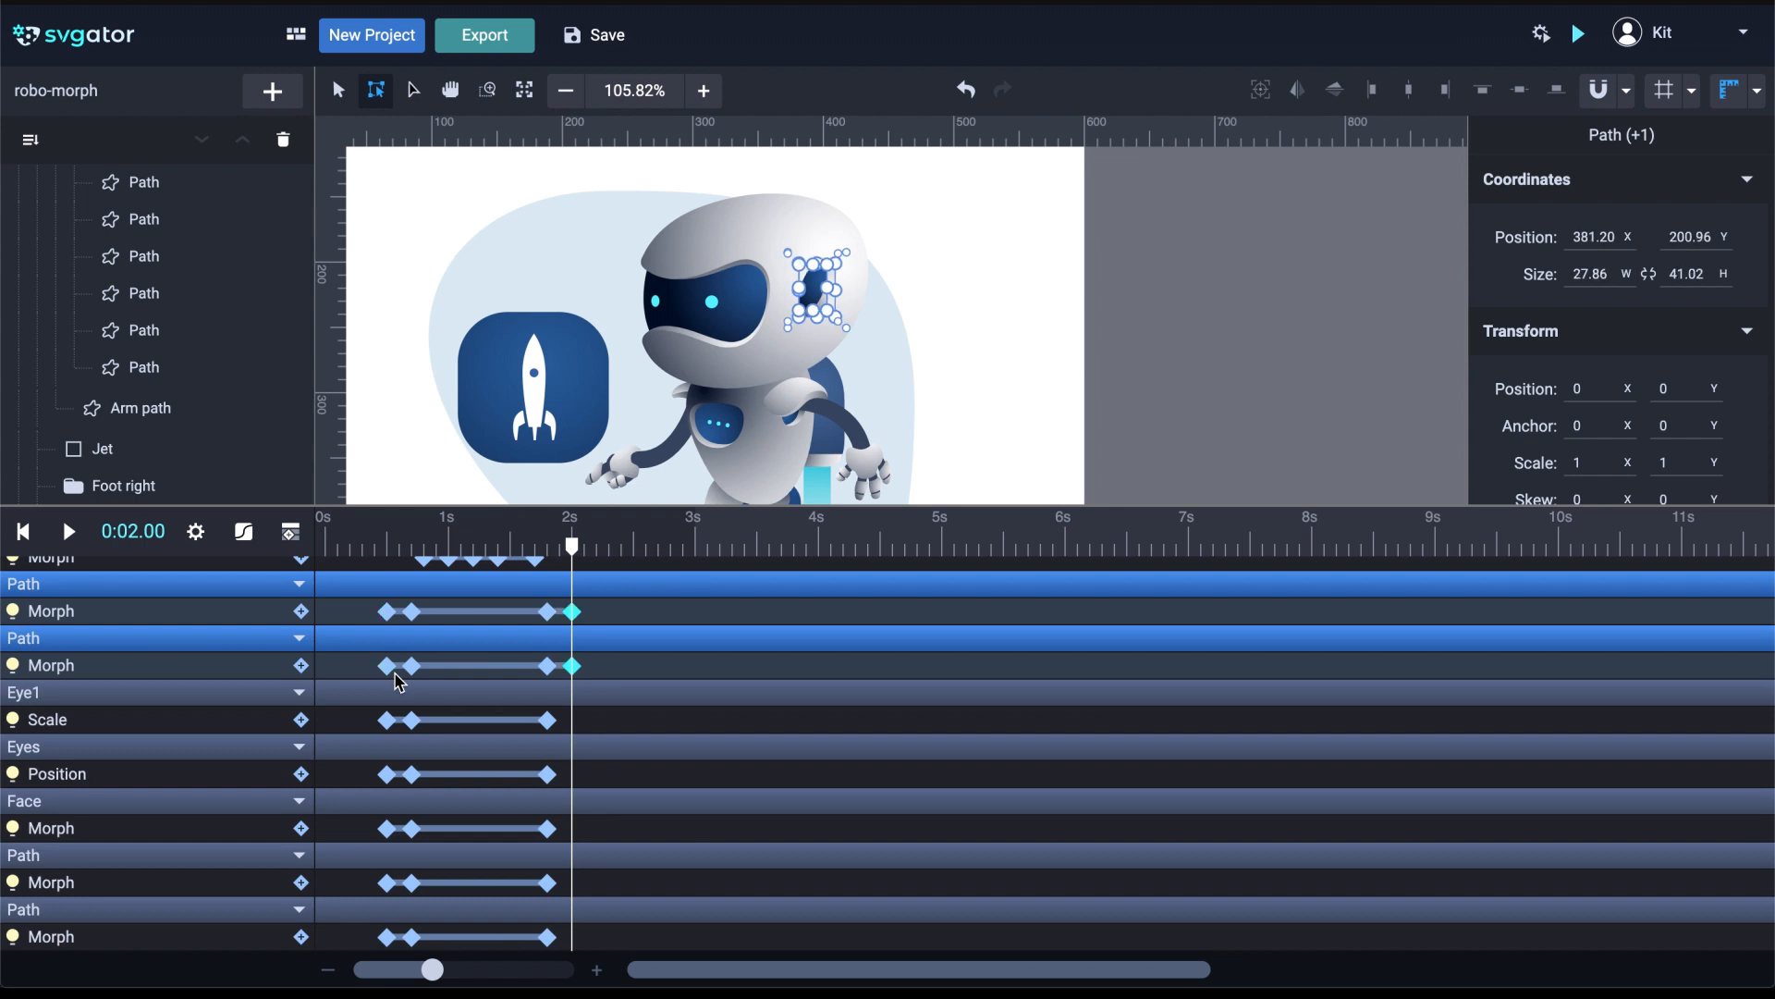
left_click(387, 721)
key("ctrl+v")
left_click(387, 775)
key("ctrl+v")
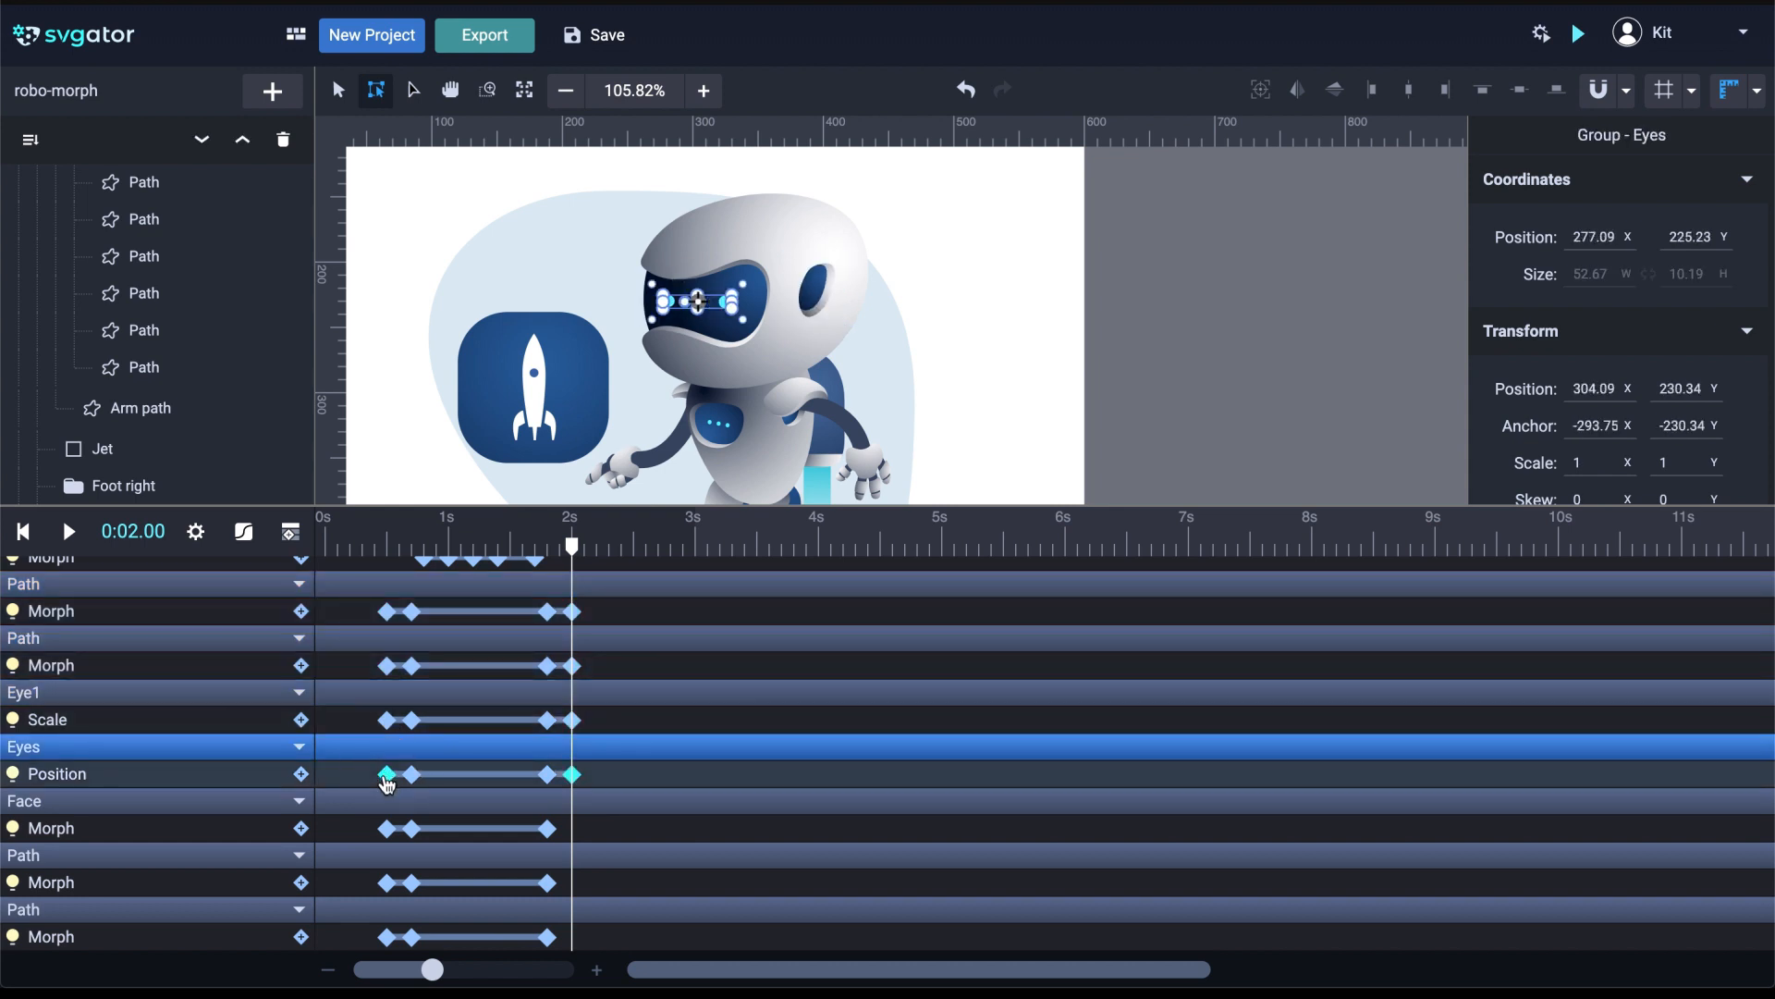
left_click_drag(353, 820, 400, 950)
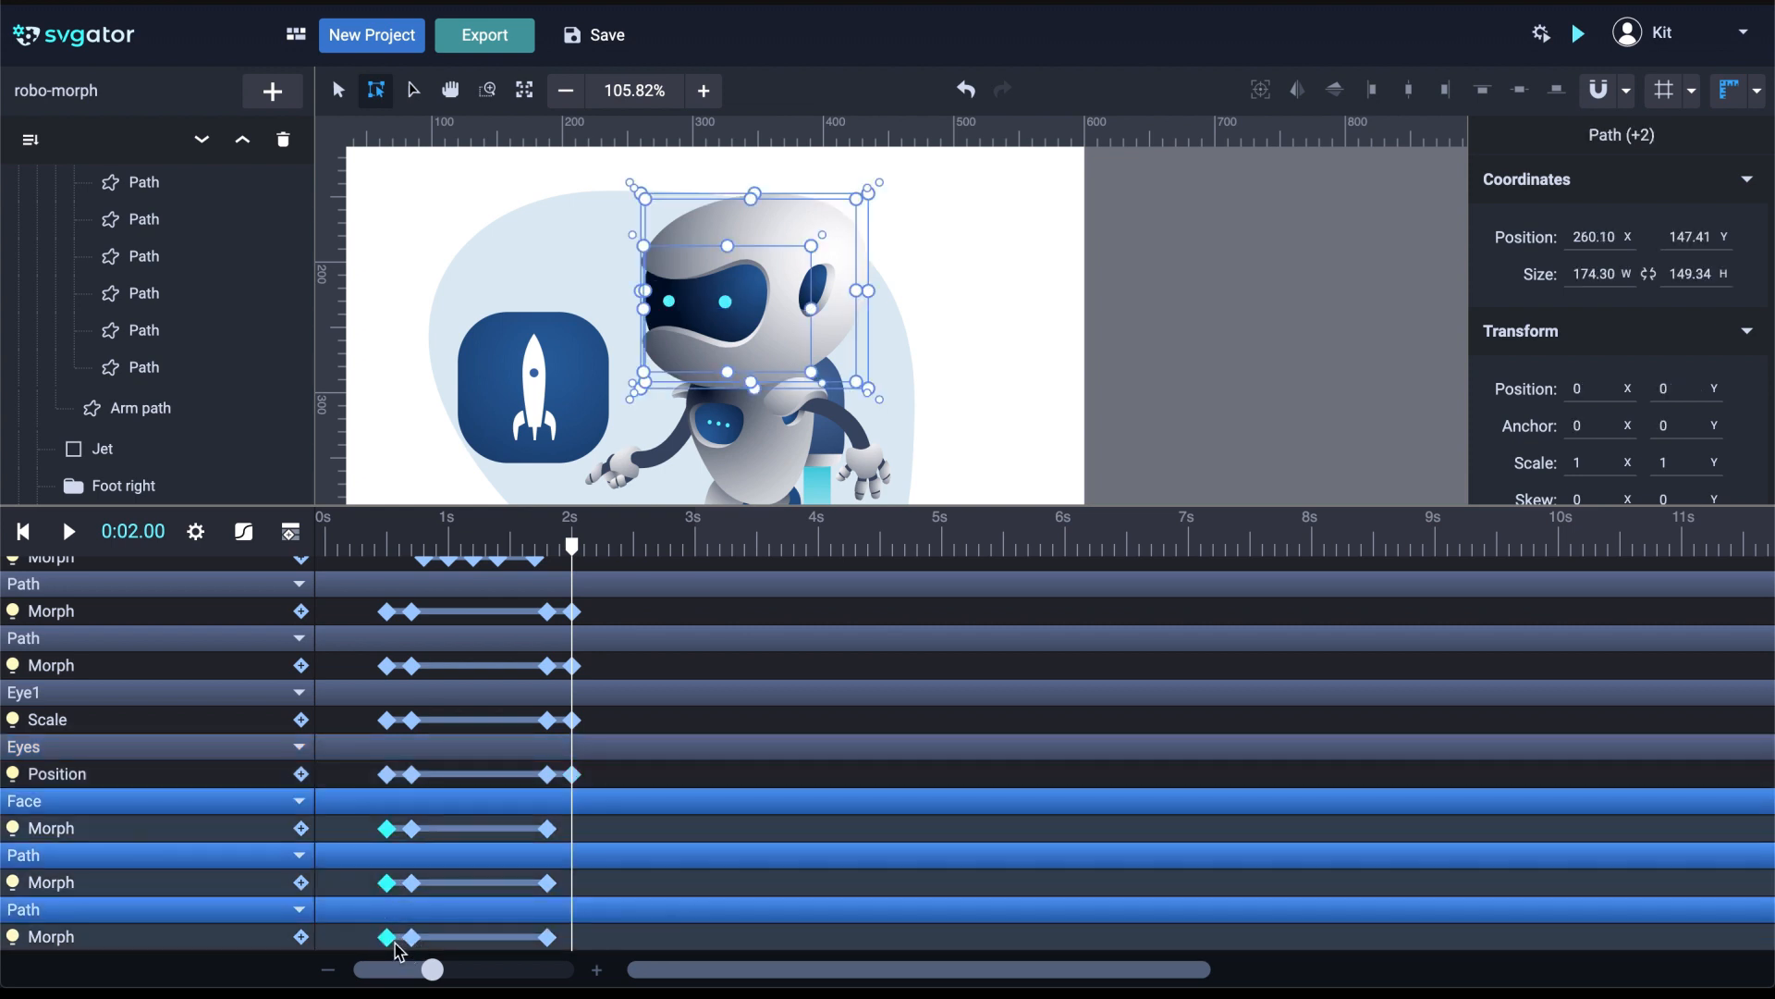
key("ctrl+v")
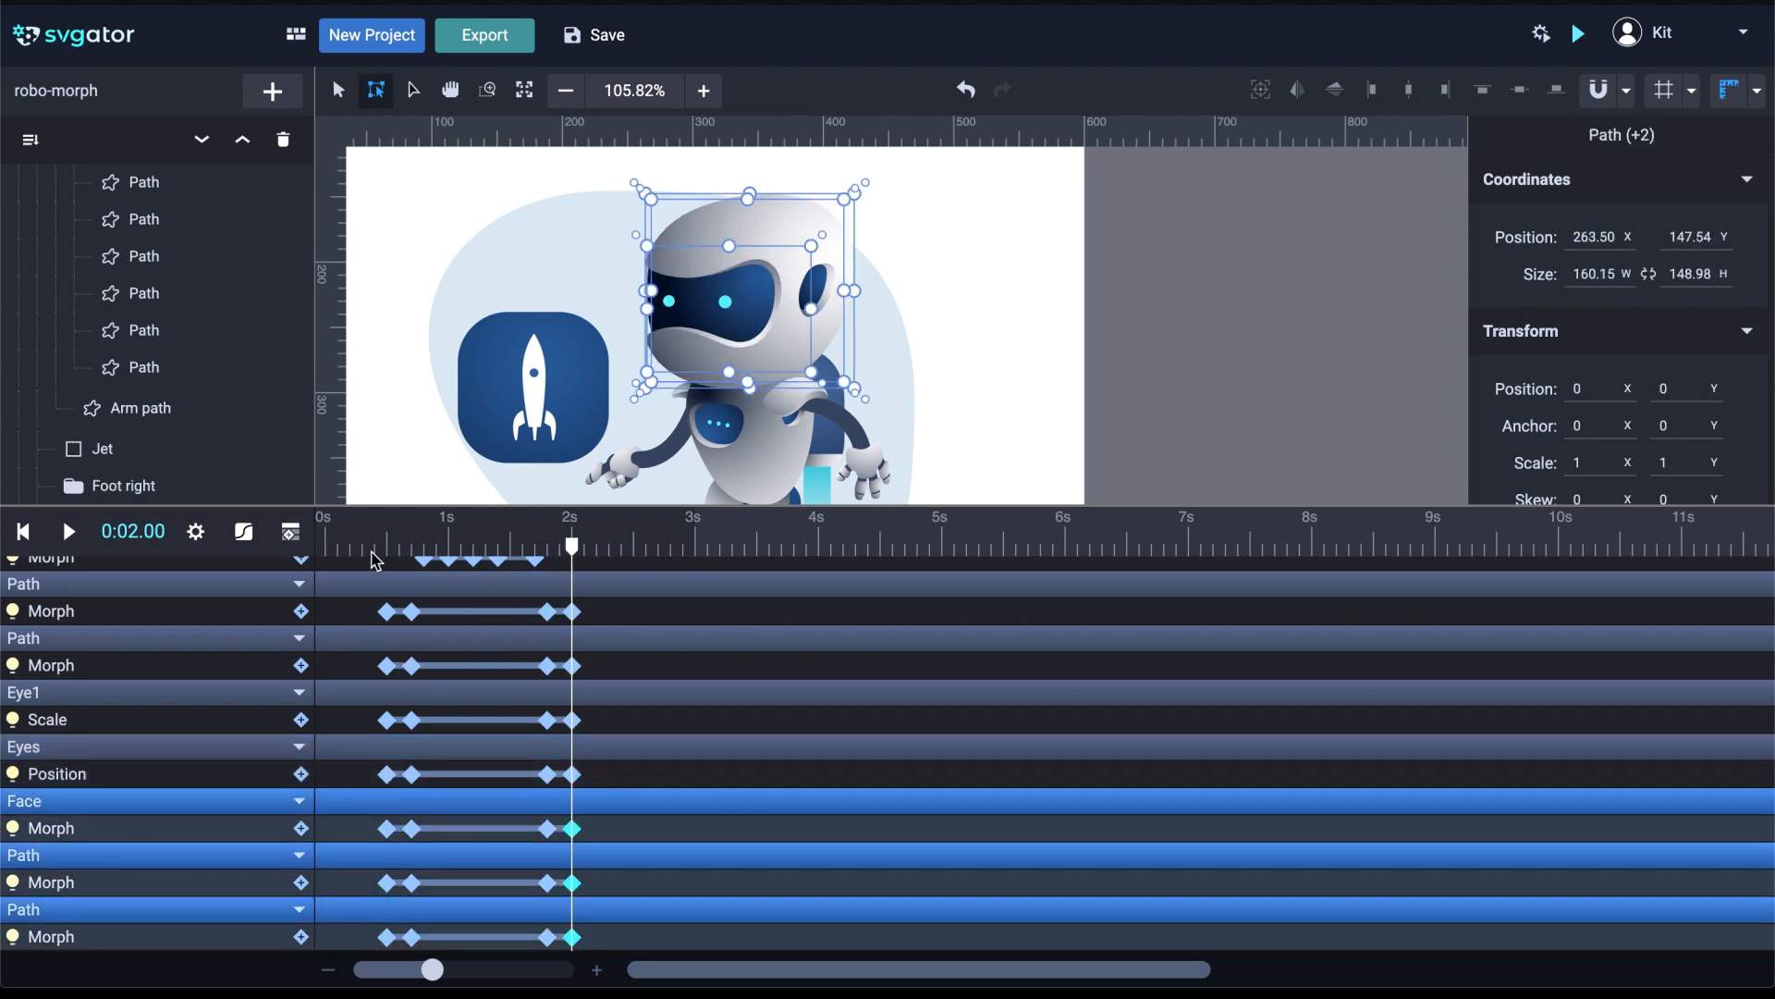
Reduce the timeline's height and play the whole animation from the start
mouse_move(572, 547)
left_mouse_down()
mouse_move(370, 548)
mouse_move(603, 564)
left_mouse_up()
left_click_drag(335, 507, 347, 622)
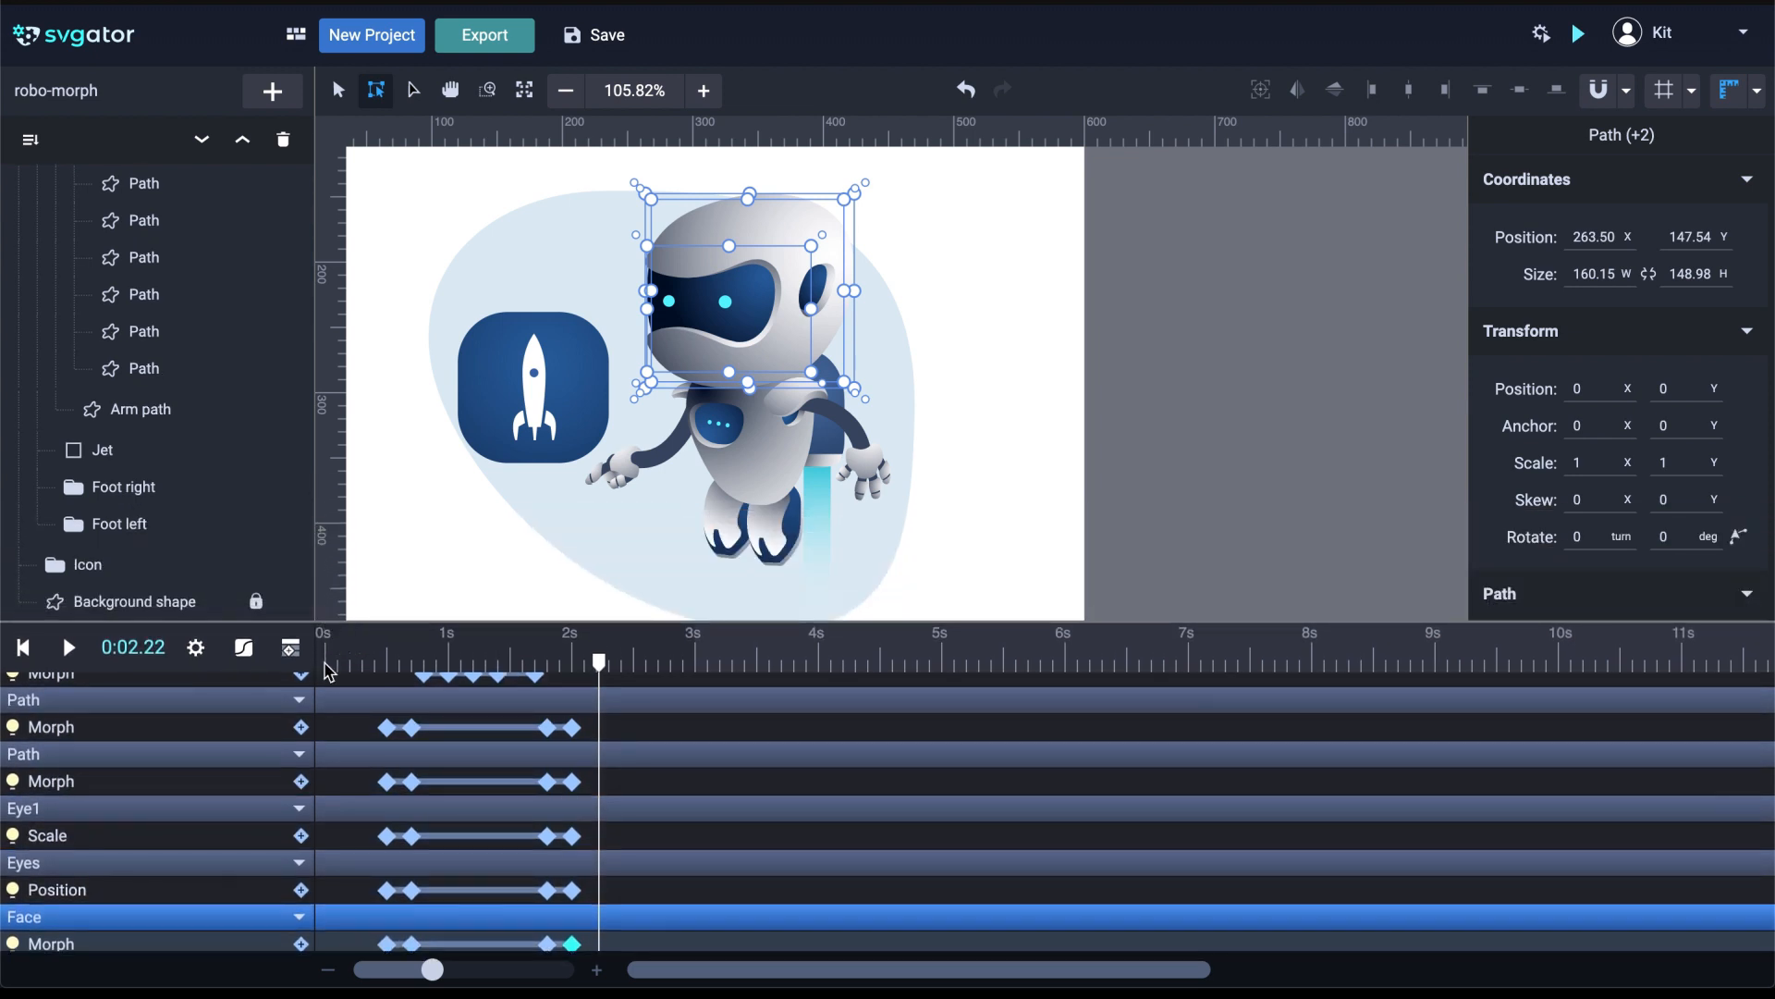
left_click(330, 666)
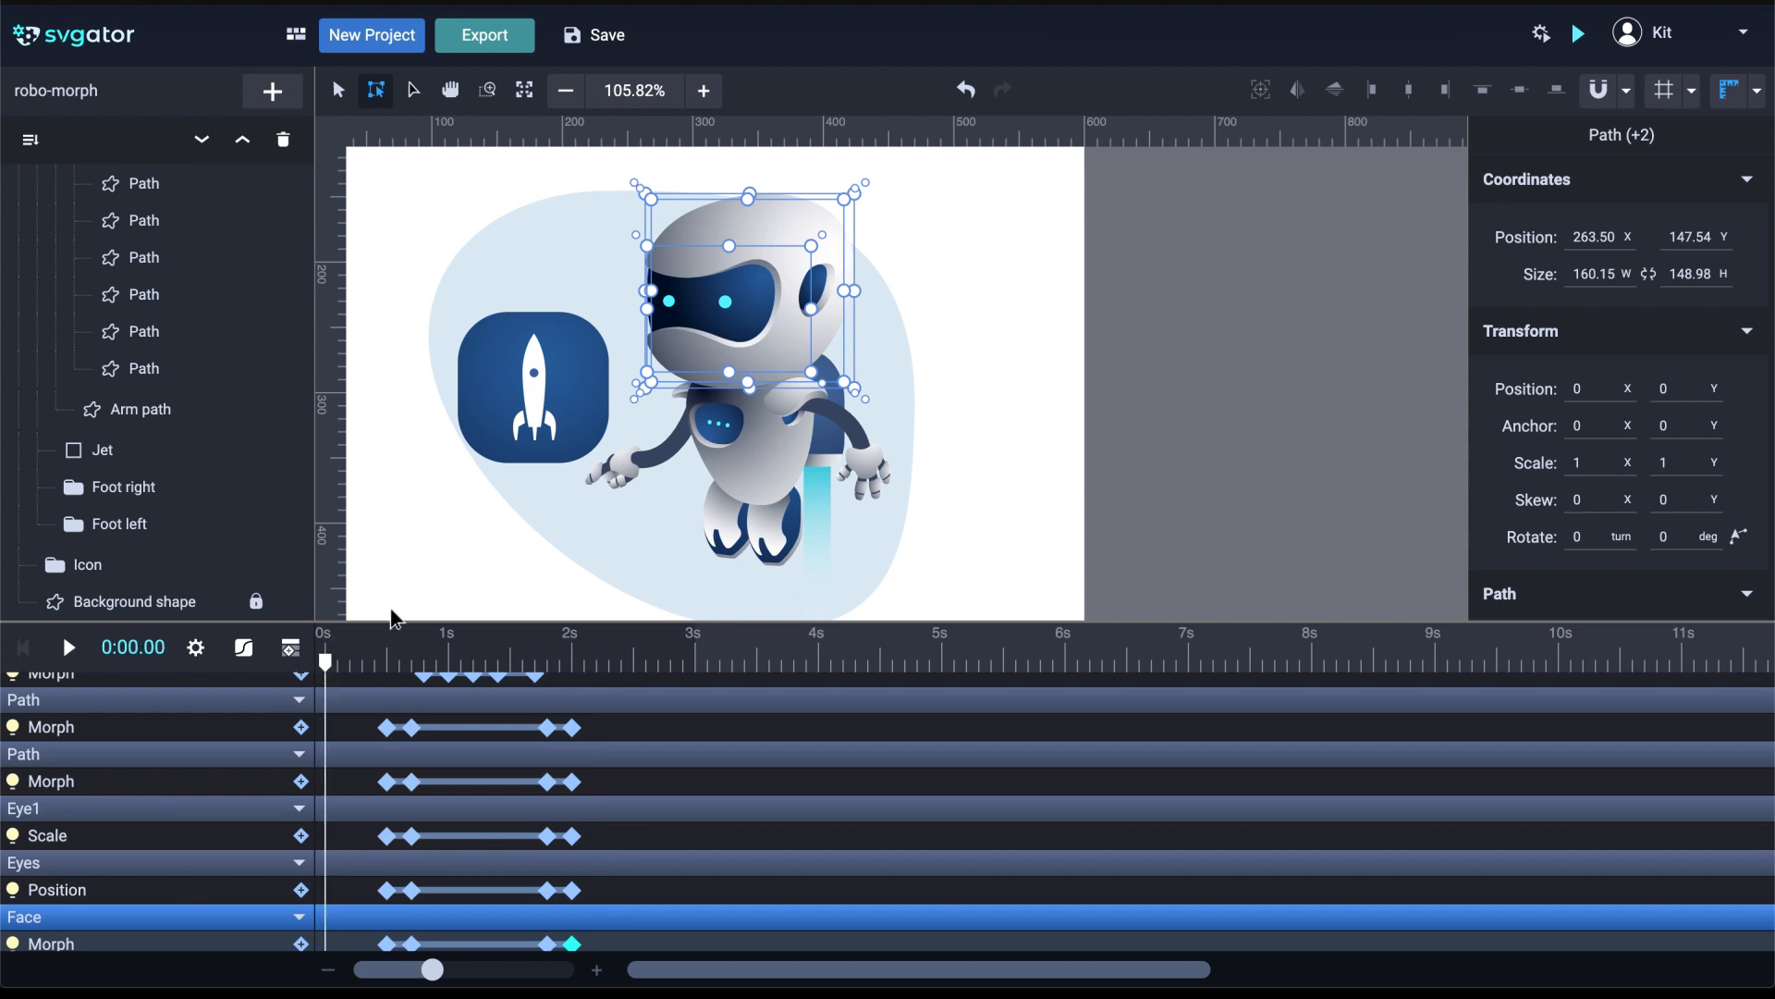
left_click(408, 581)
key("space")
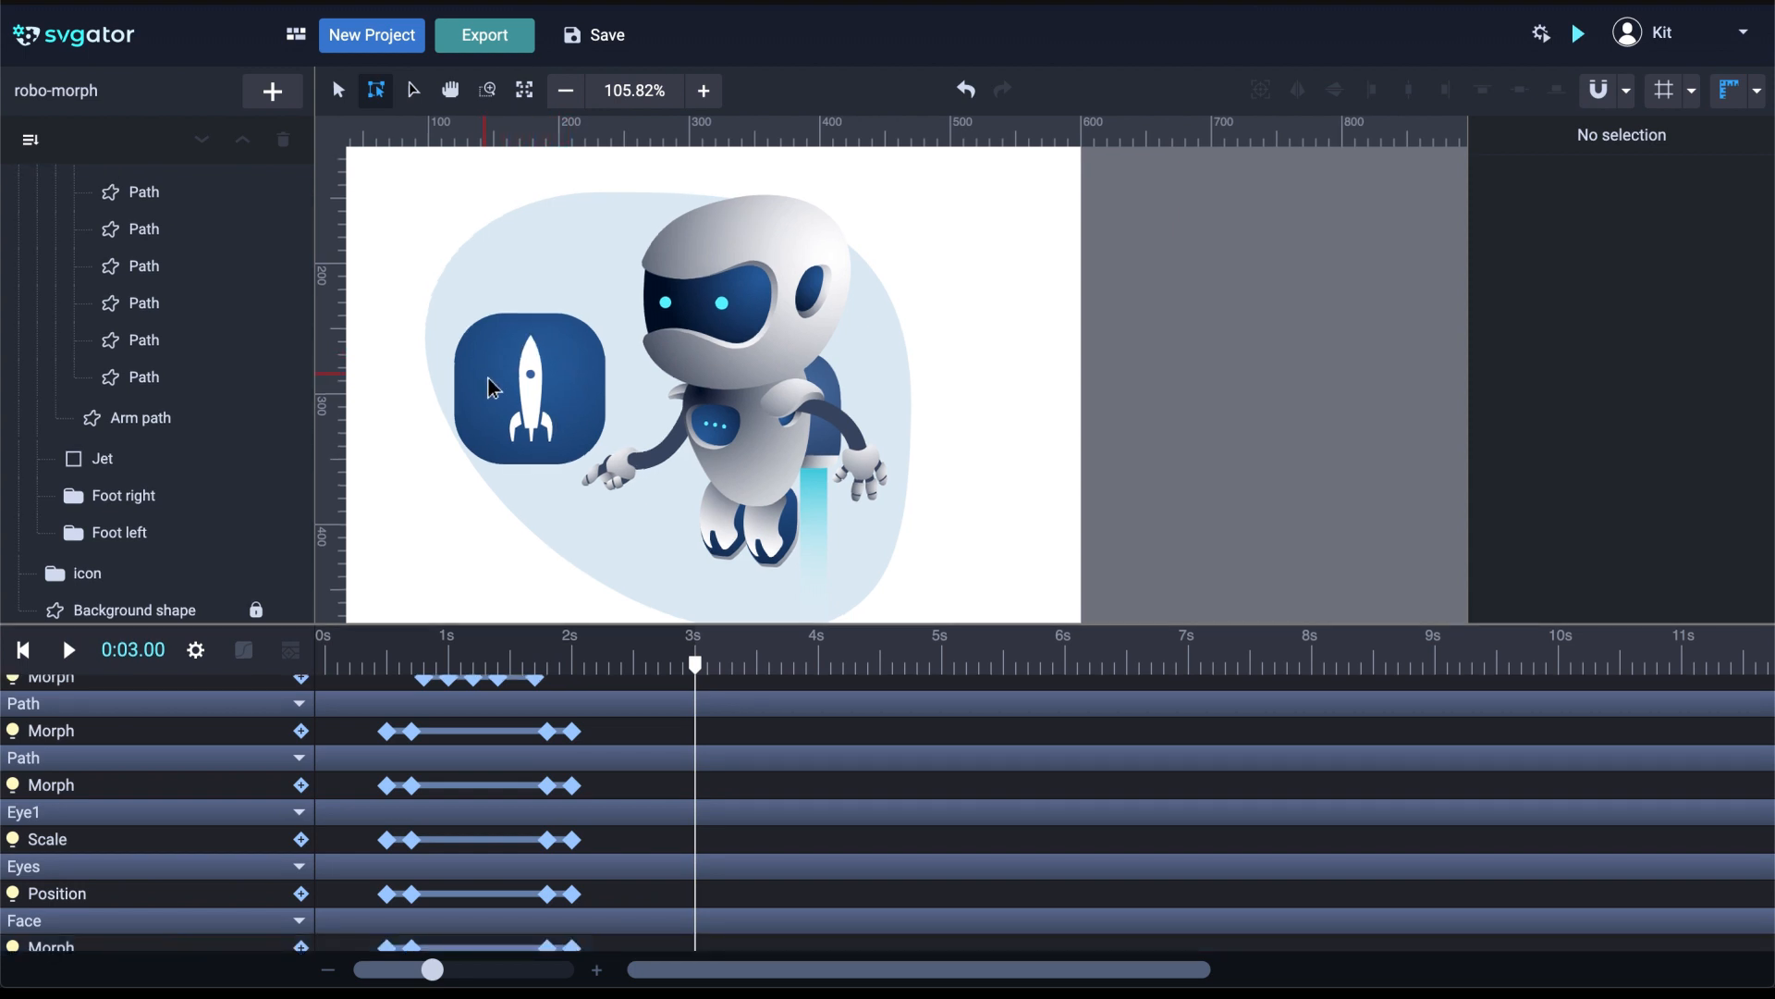
Add a Morph animator to the rocket's Body path with a keyframe at 1.20 s
left_click(528, 396)
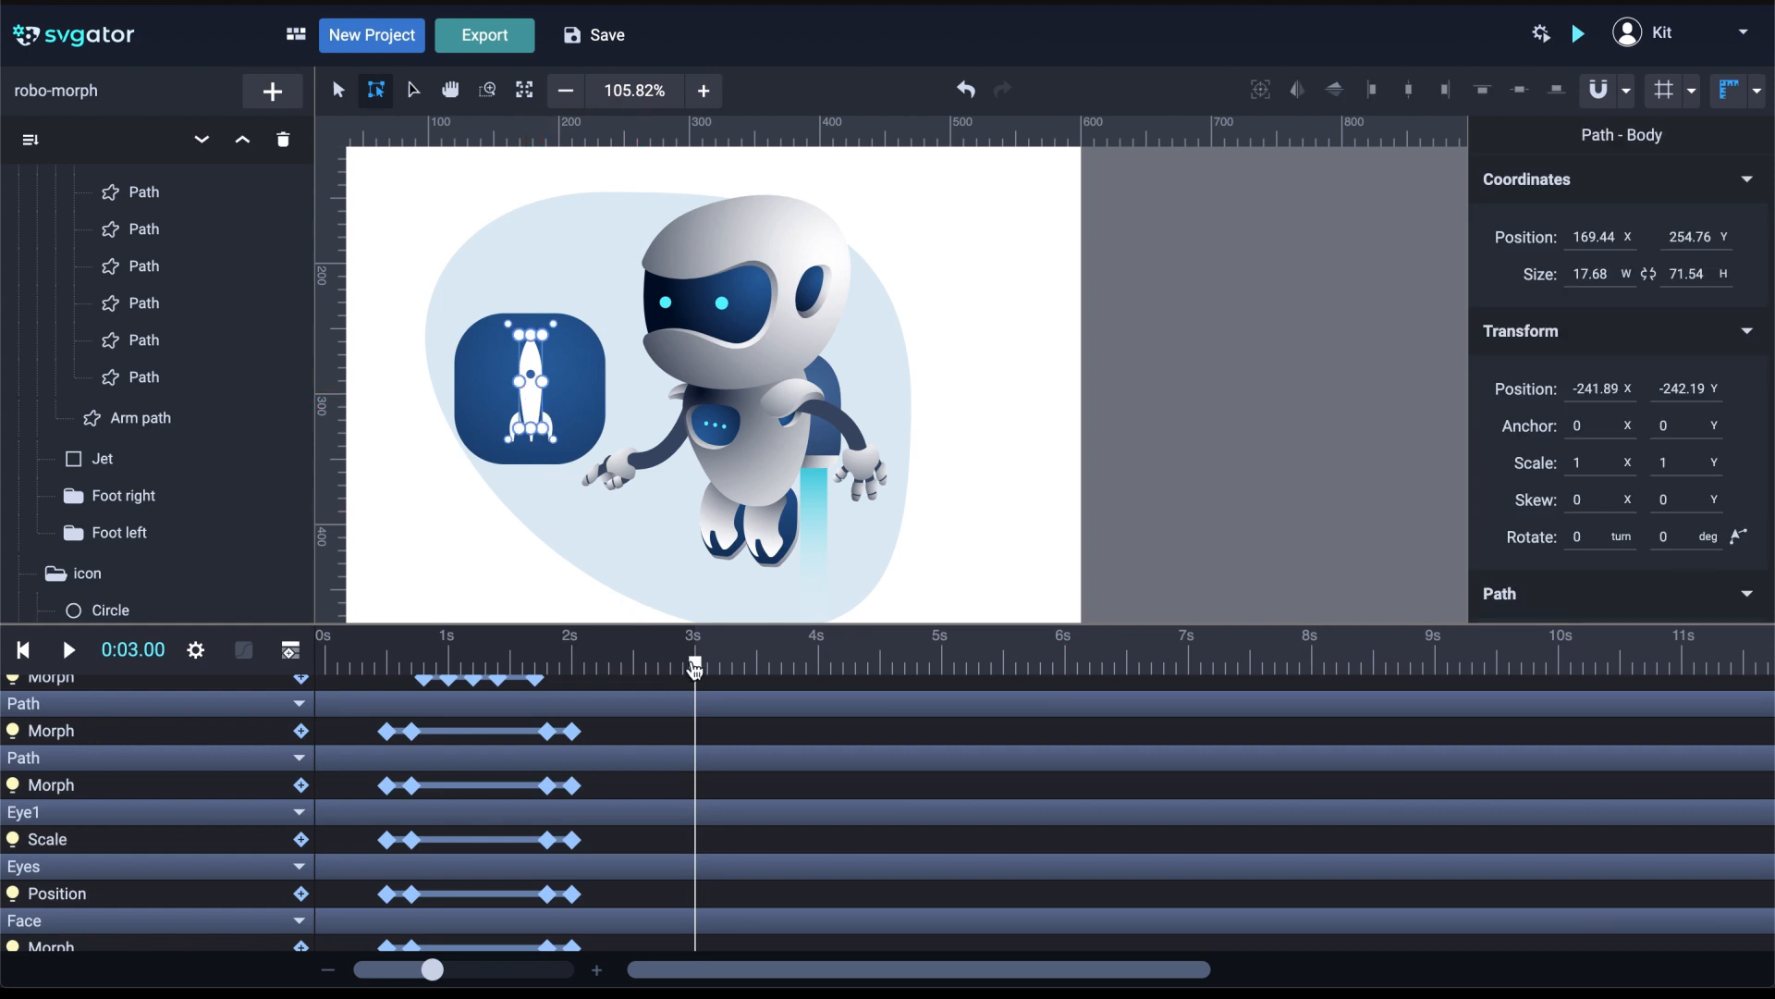
left_click_drag(696, 666, 477, 660)
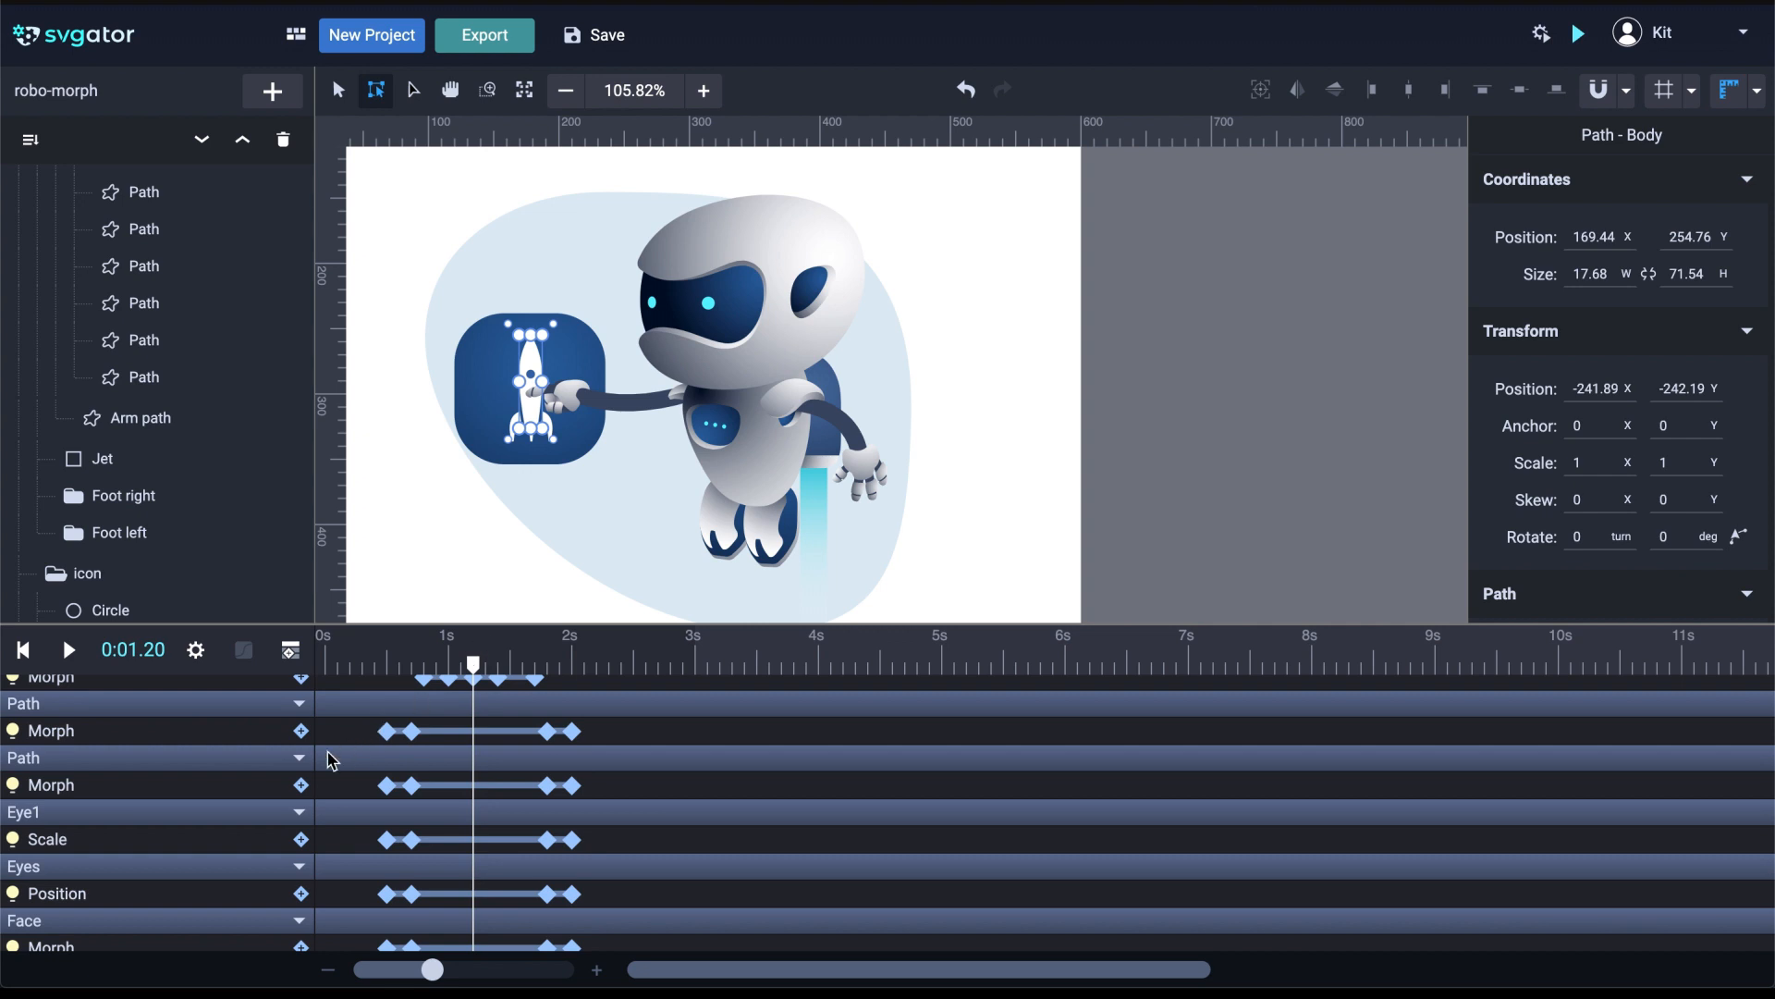
scroll(259, 772, "up", 3)
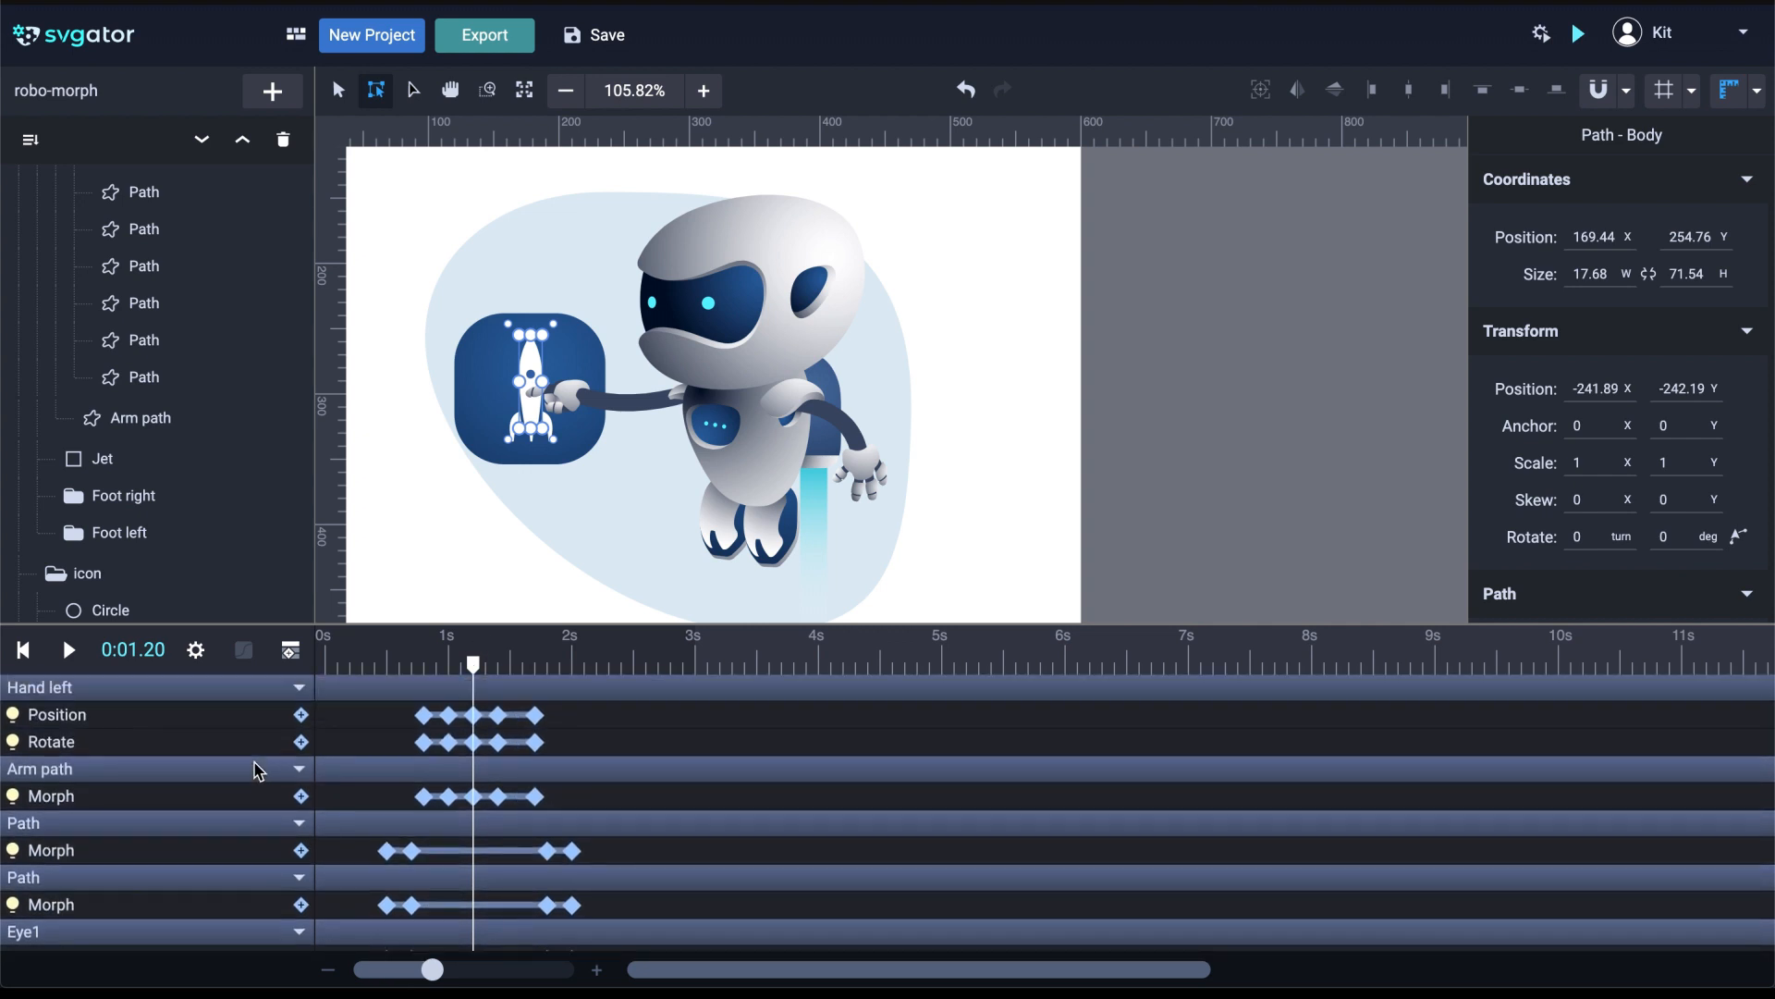
scroll(259, 772, "up", 1)
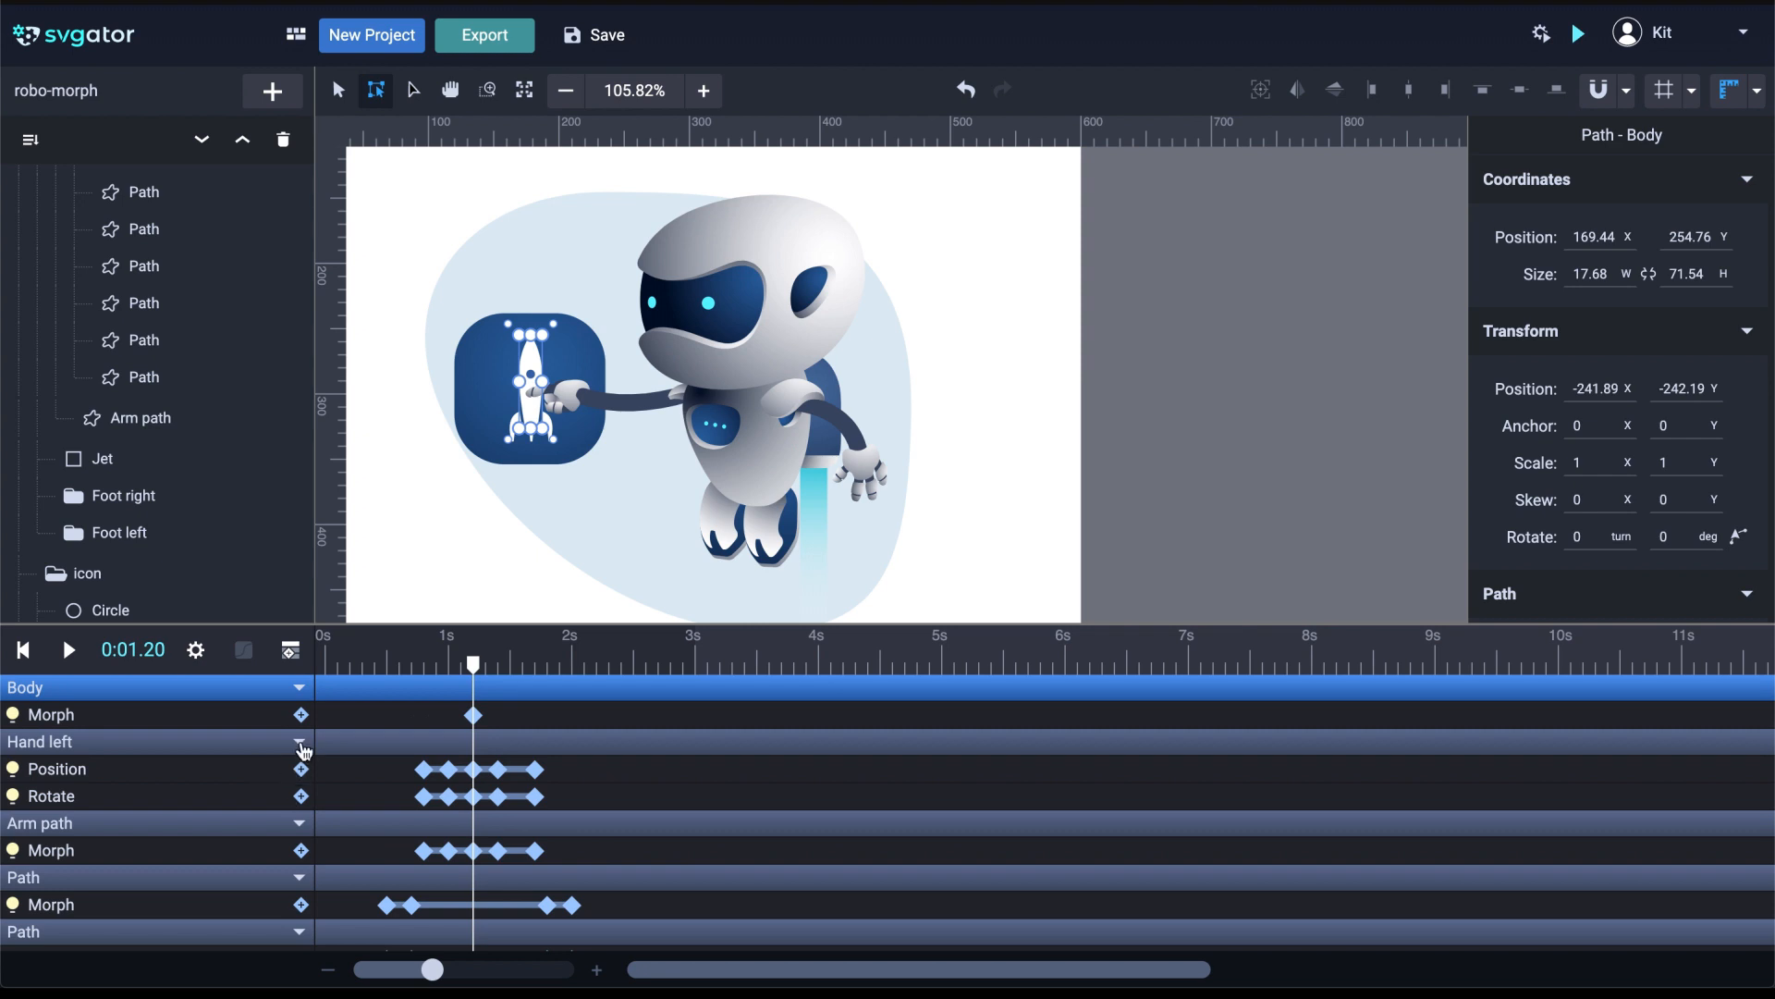
Collapse the timeline tracks of Hand left, Arm path, Eye1, Eyes, Face and all the Path elements
left_click(299, 742)
left_click(299, 770)
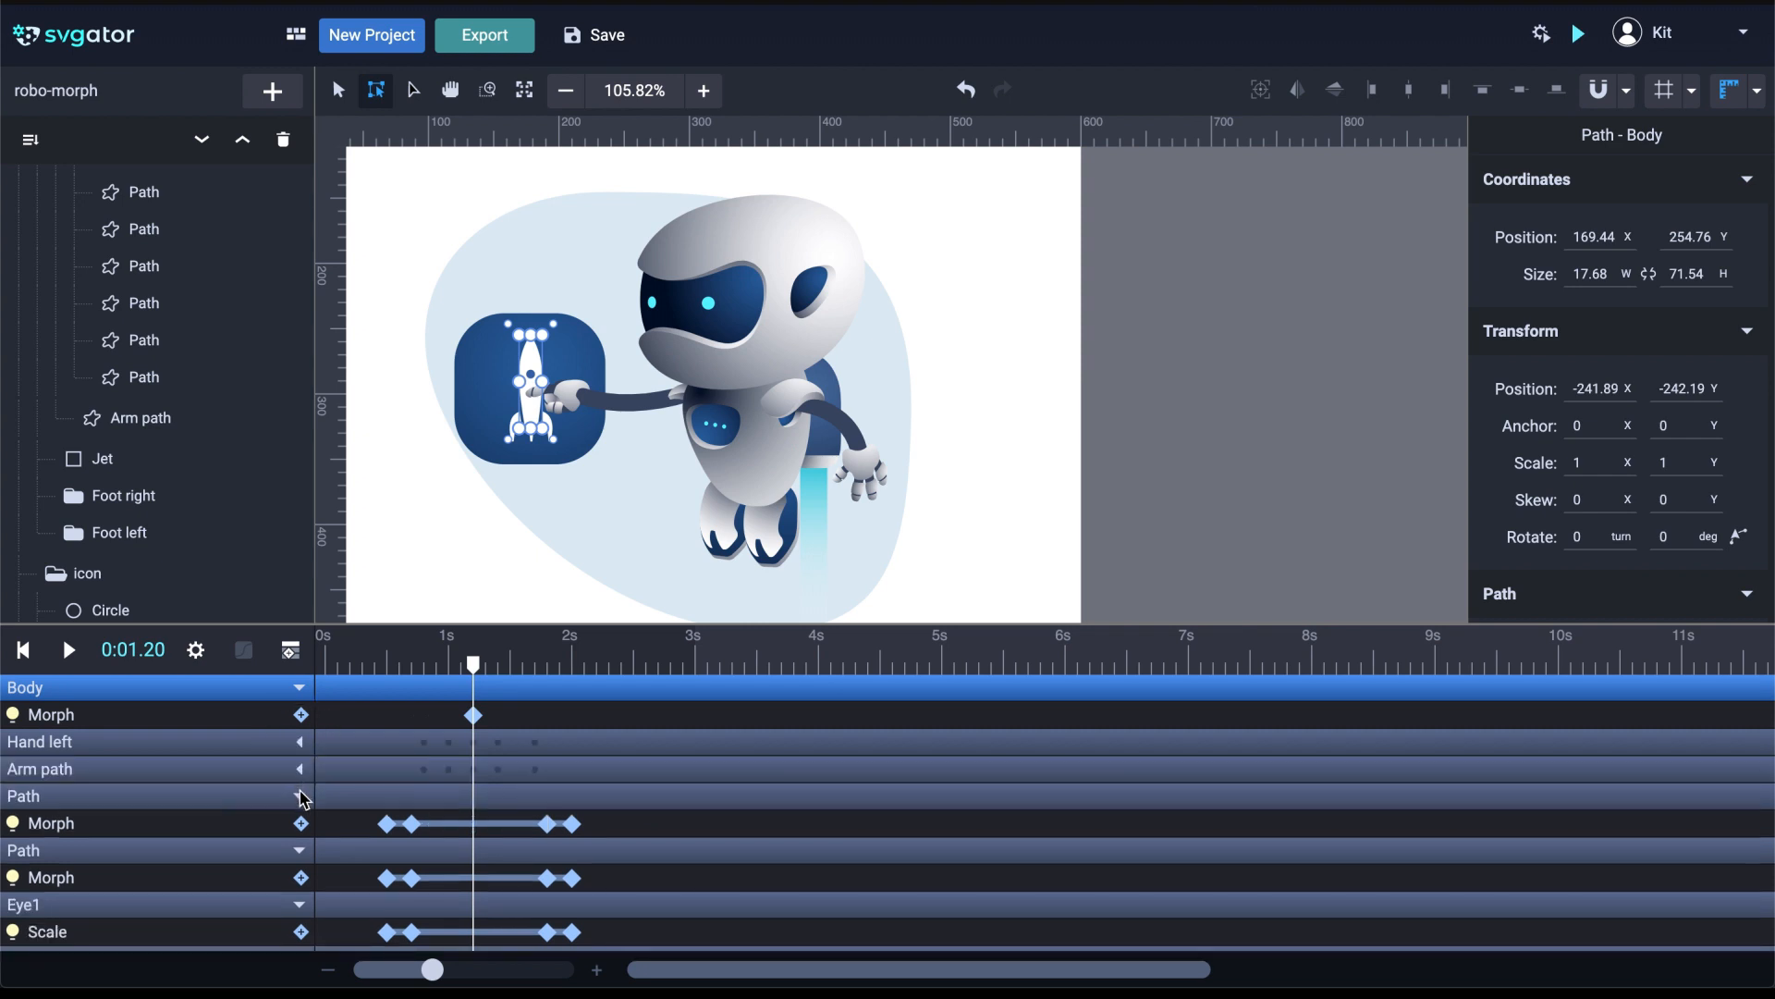
left_click(298, 796)
left_click(298, 823)
left_click(298, 849)
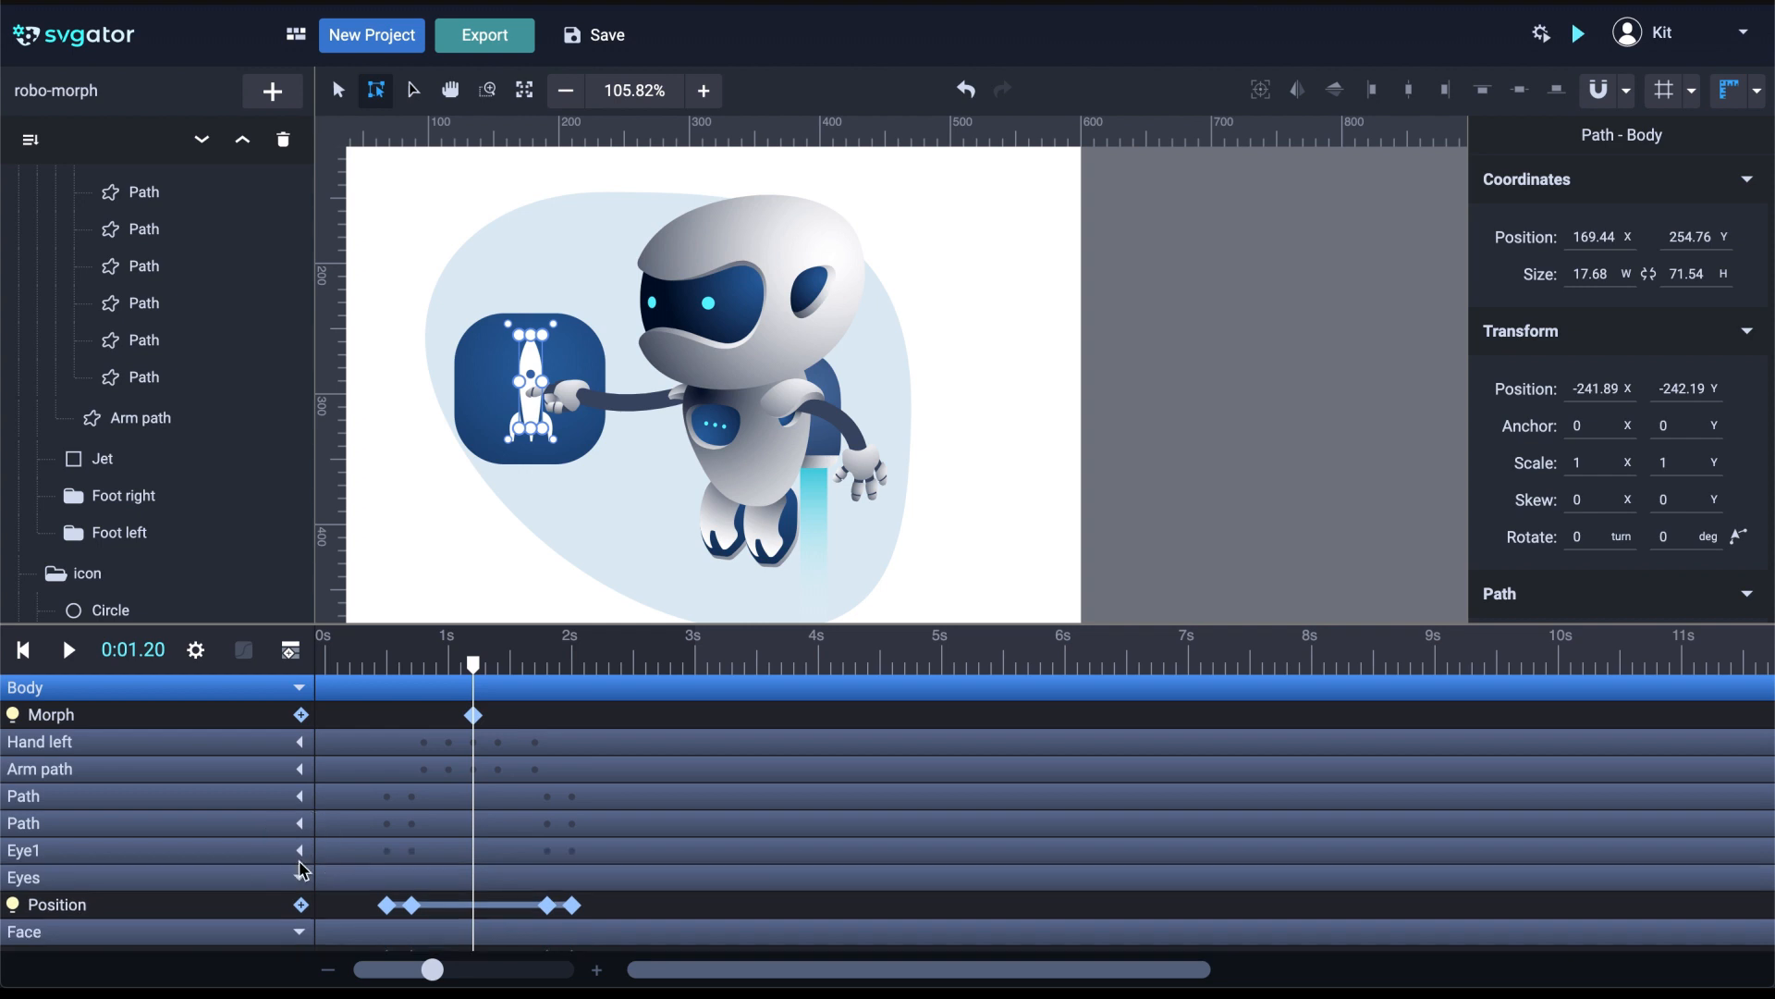
left_click(298, 877)
left_click(299, 904)
scroll(300, 911, "down", 1)
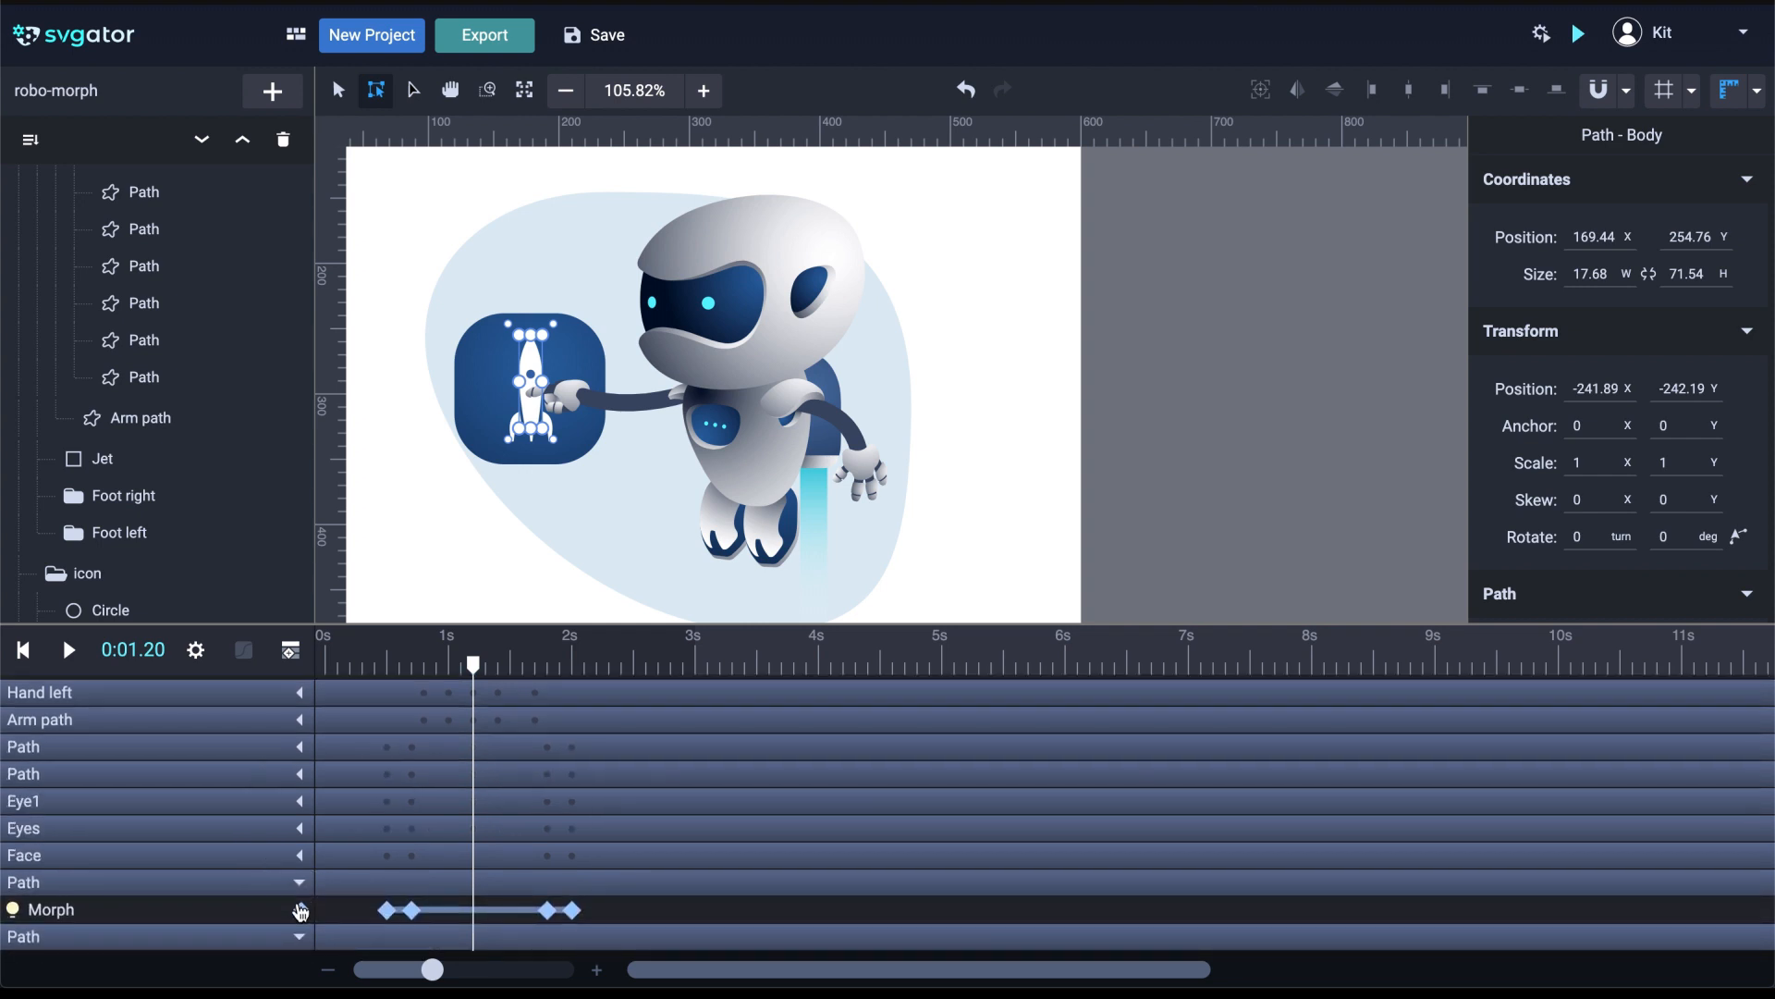
left_click(299, 882)
left_click(300, 910)
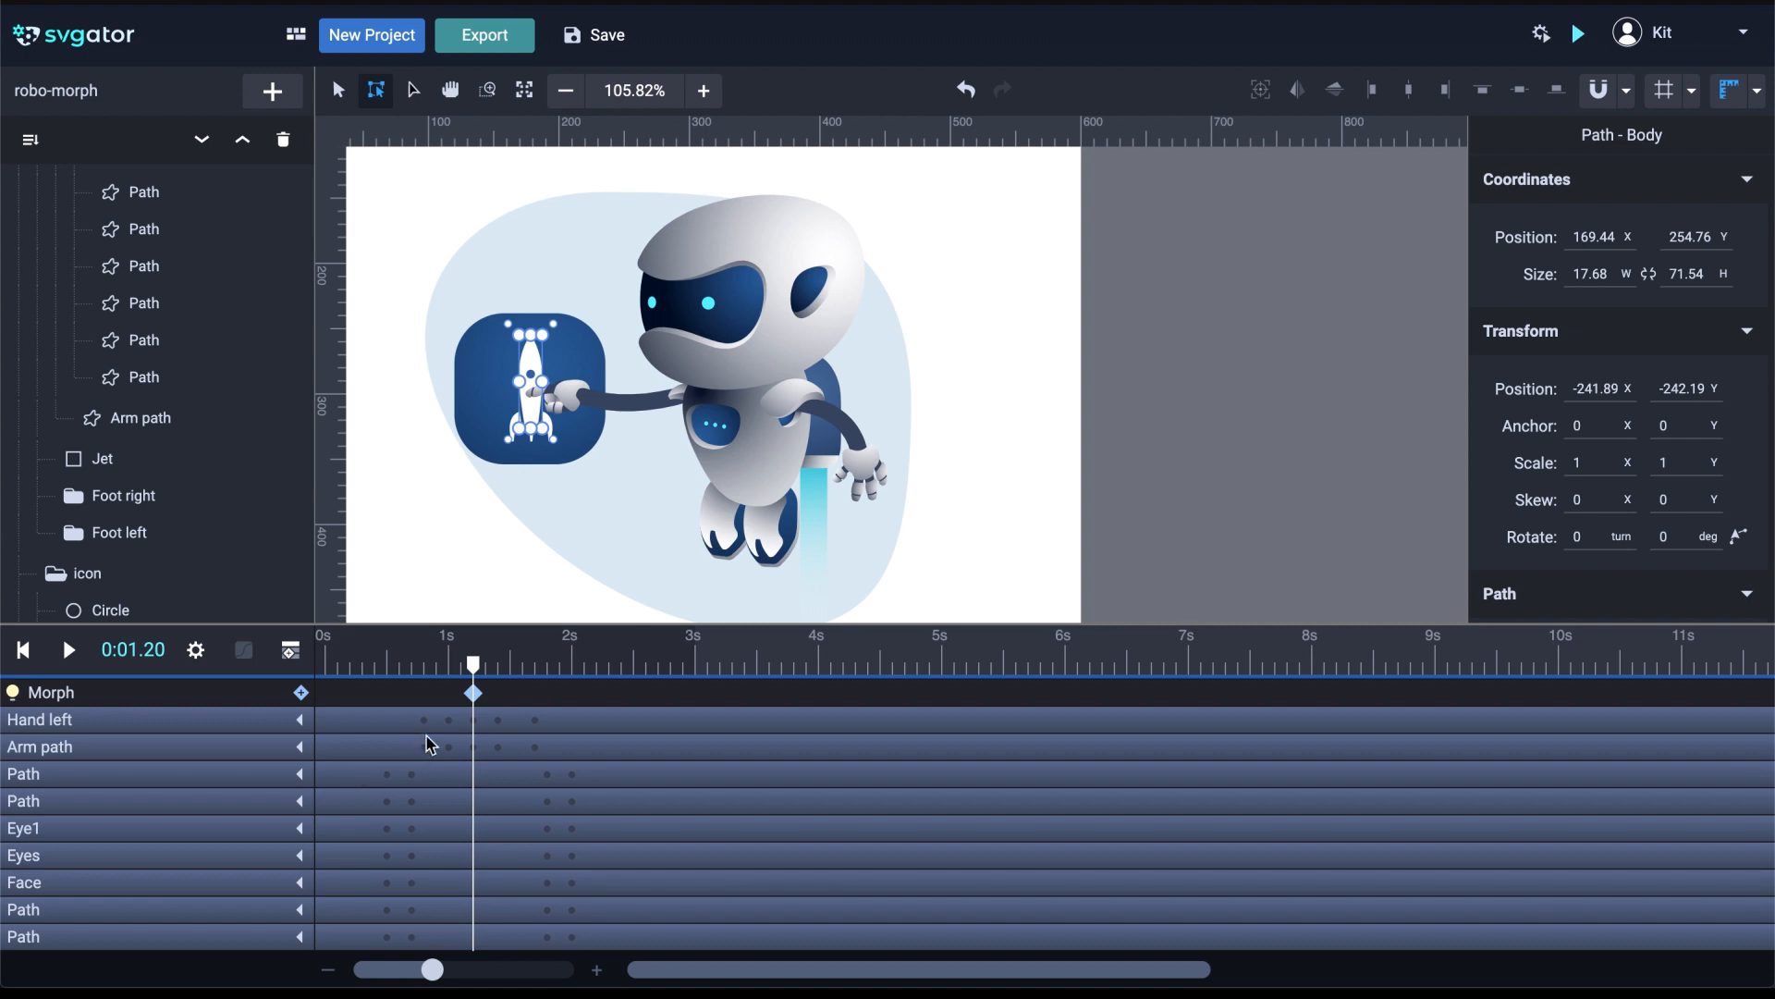
Enable snapping and move the rocket body's side nodes inward at 1.70 s, making it about 9.46 wide
left_click(1603, 108)
left_click_drag(475, 664, 538, 675)
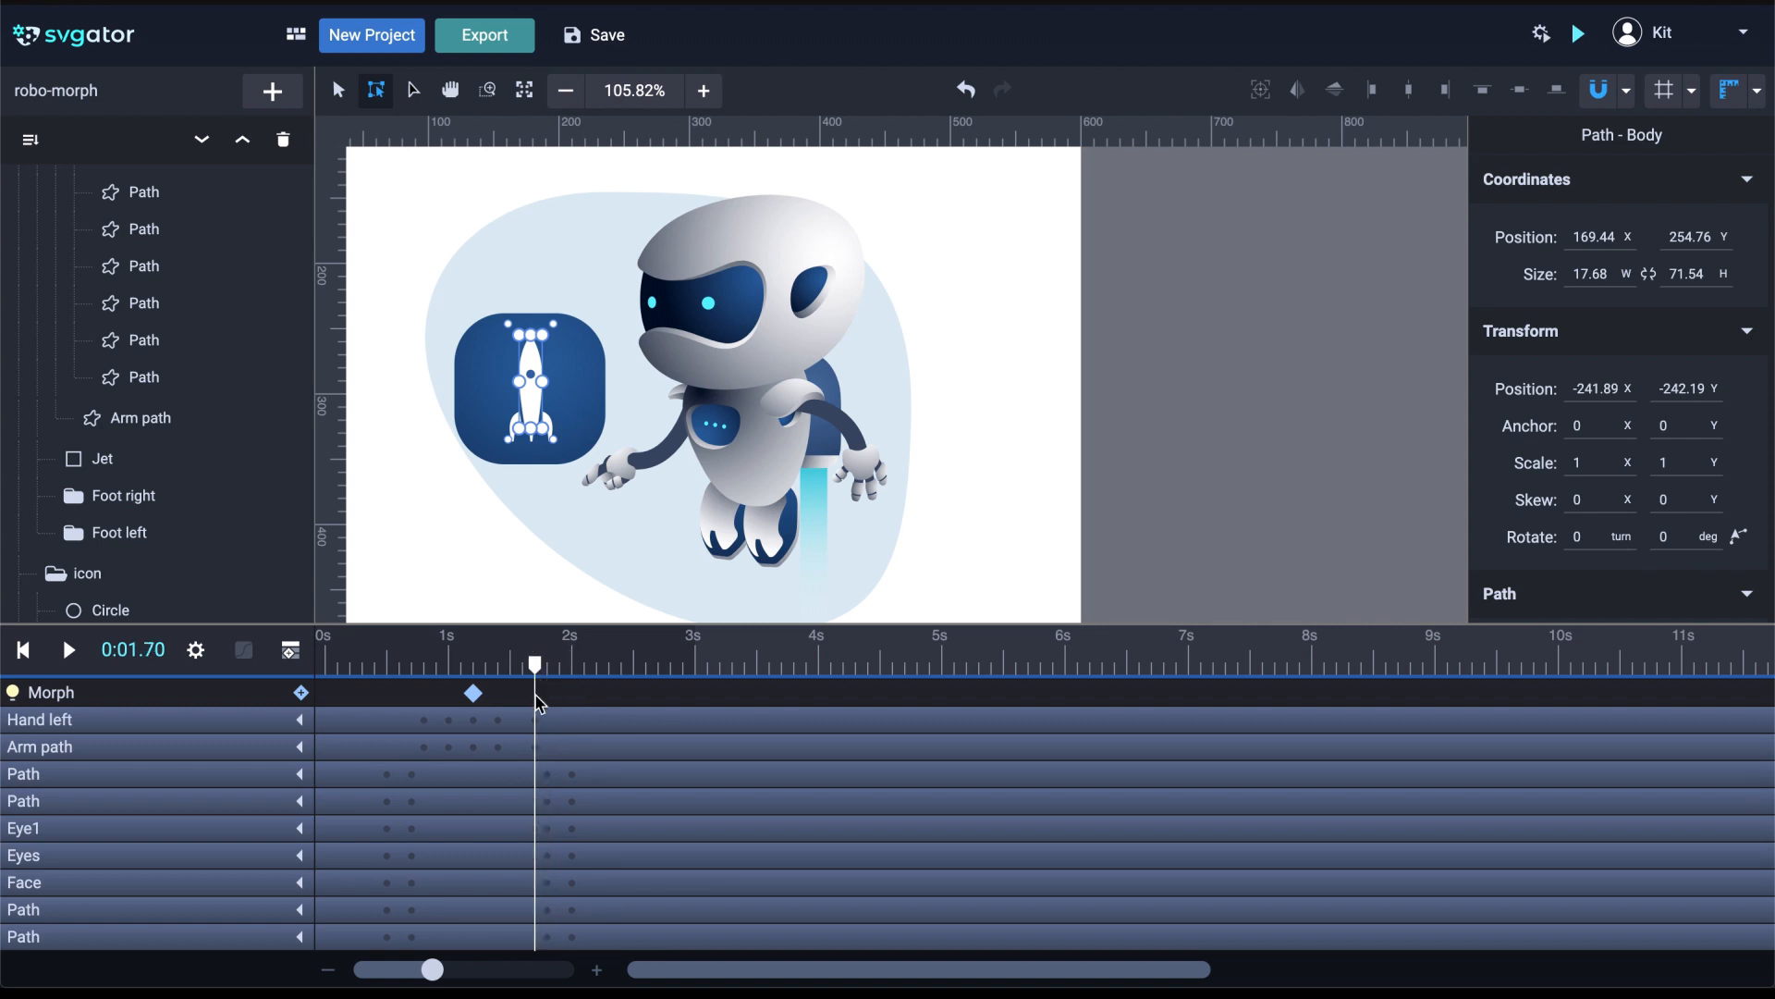
scroll(524, 441, "up", 6)
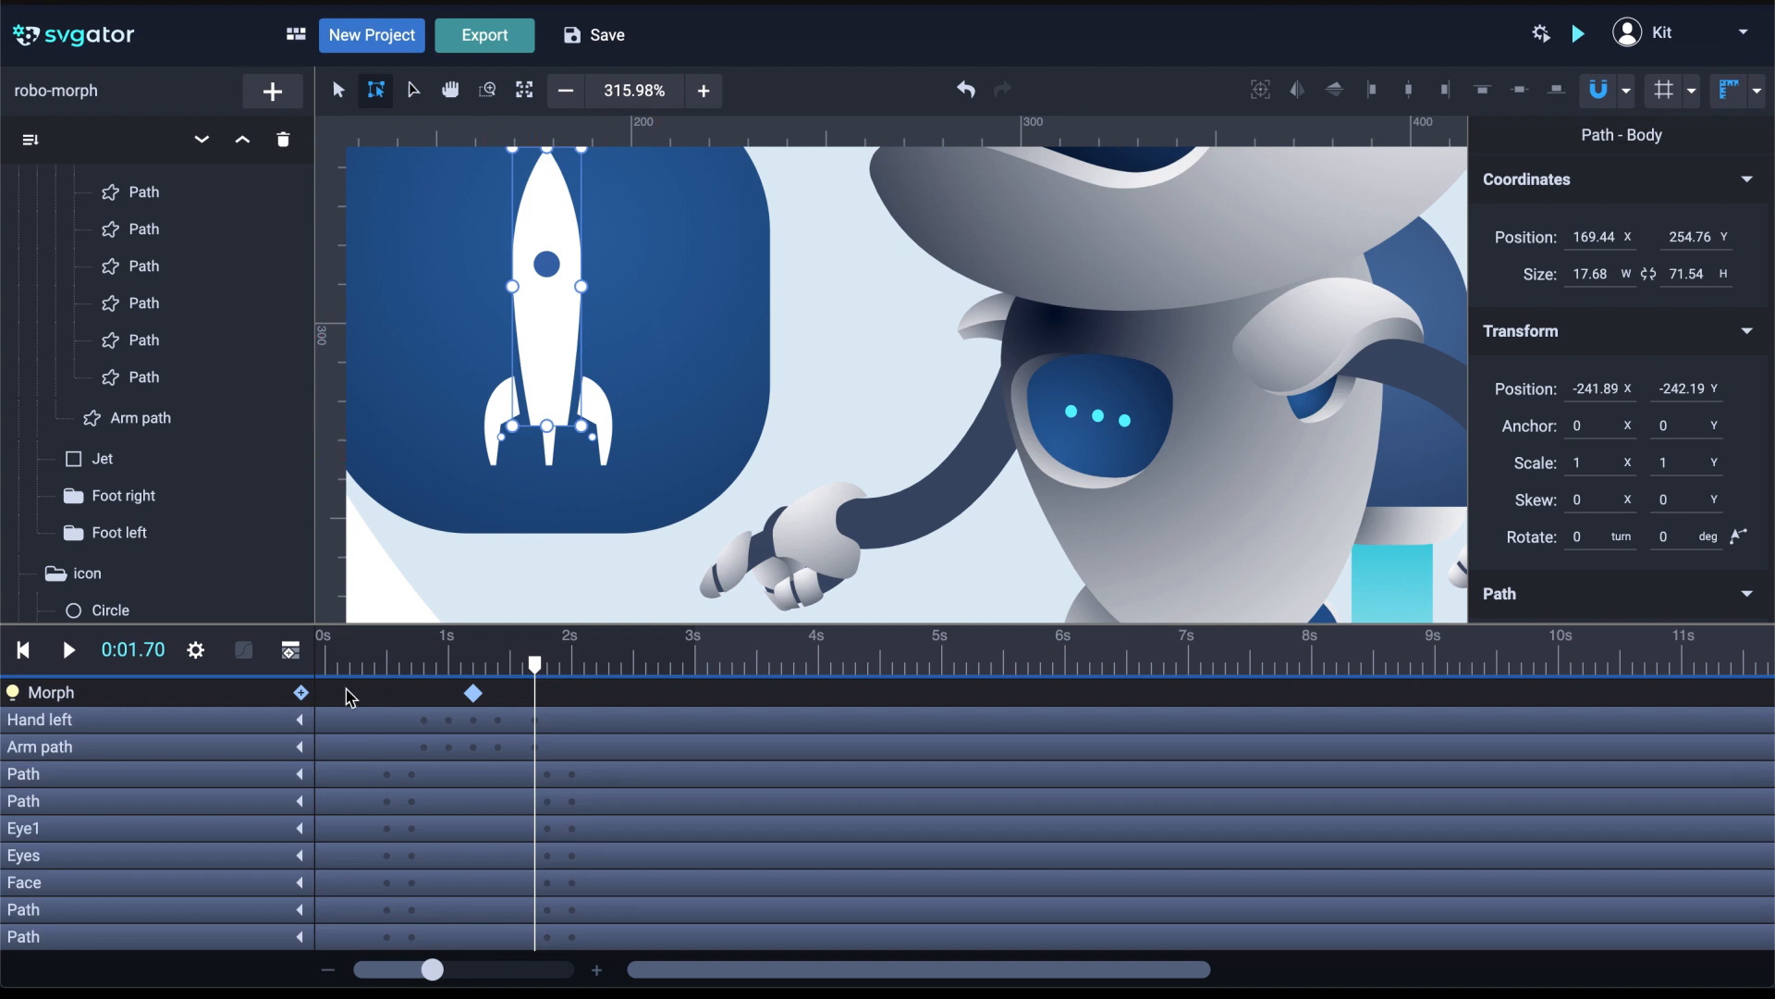
left_click(413, 89)
key("h")
left_click_drag(628, 228, 678, 361)
key("n")
scroll(601, 452, "up", 1)
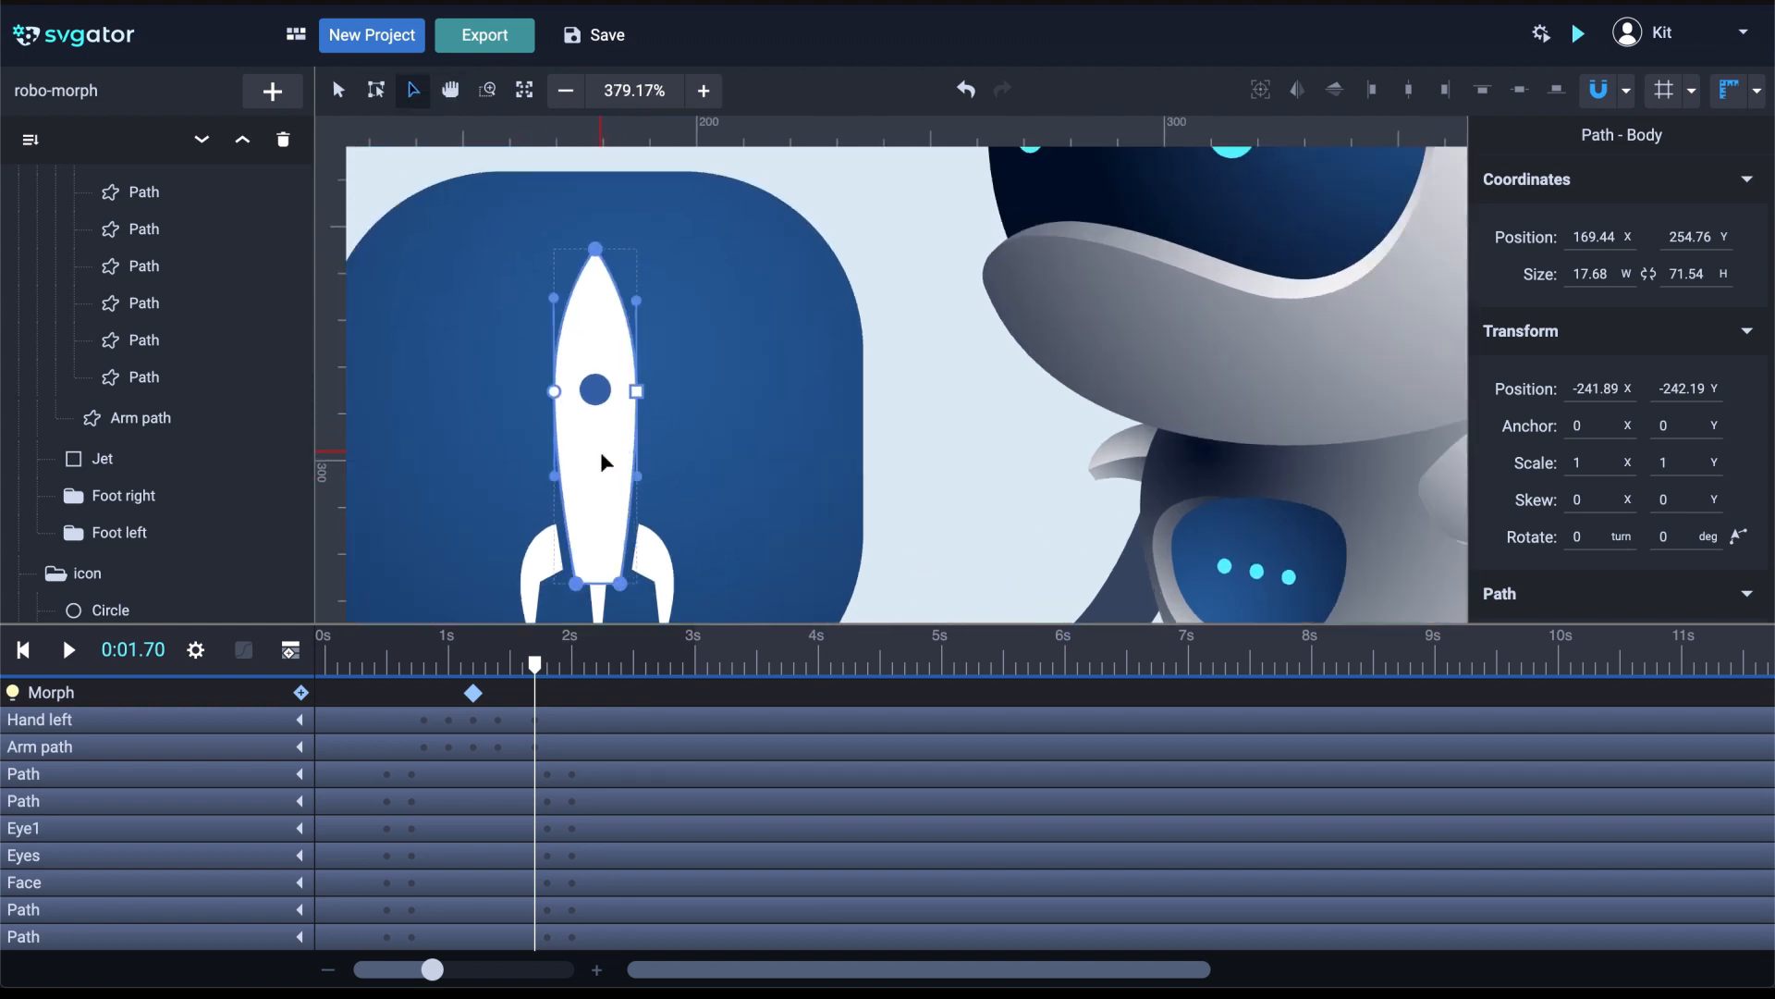
left_click_drag(636, 392, 591, 396)
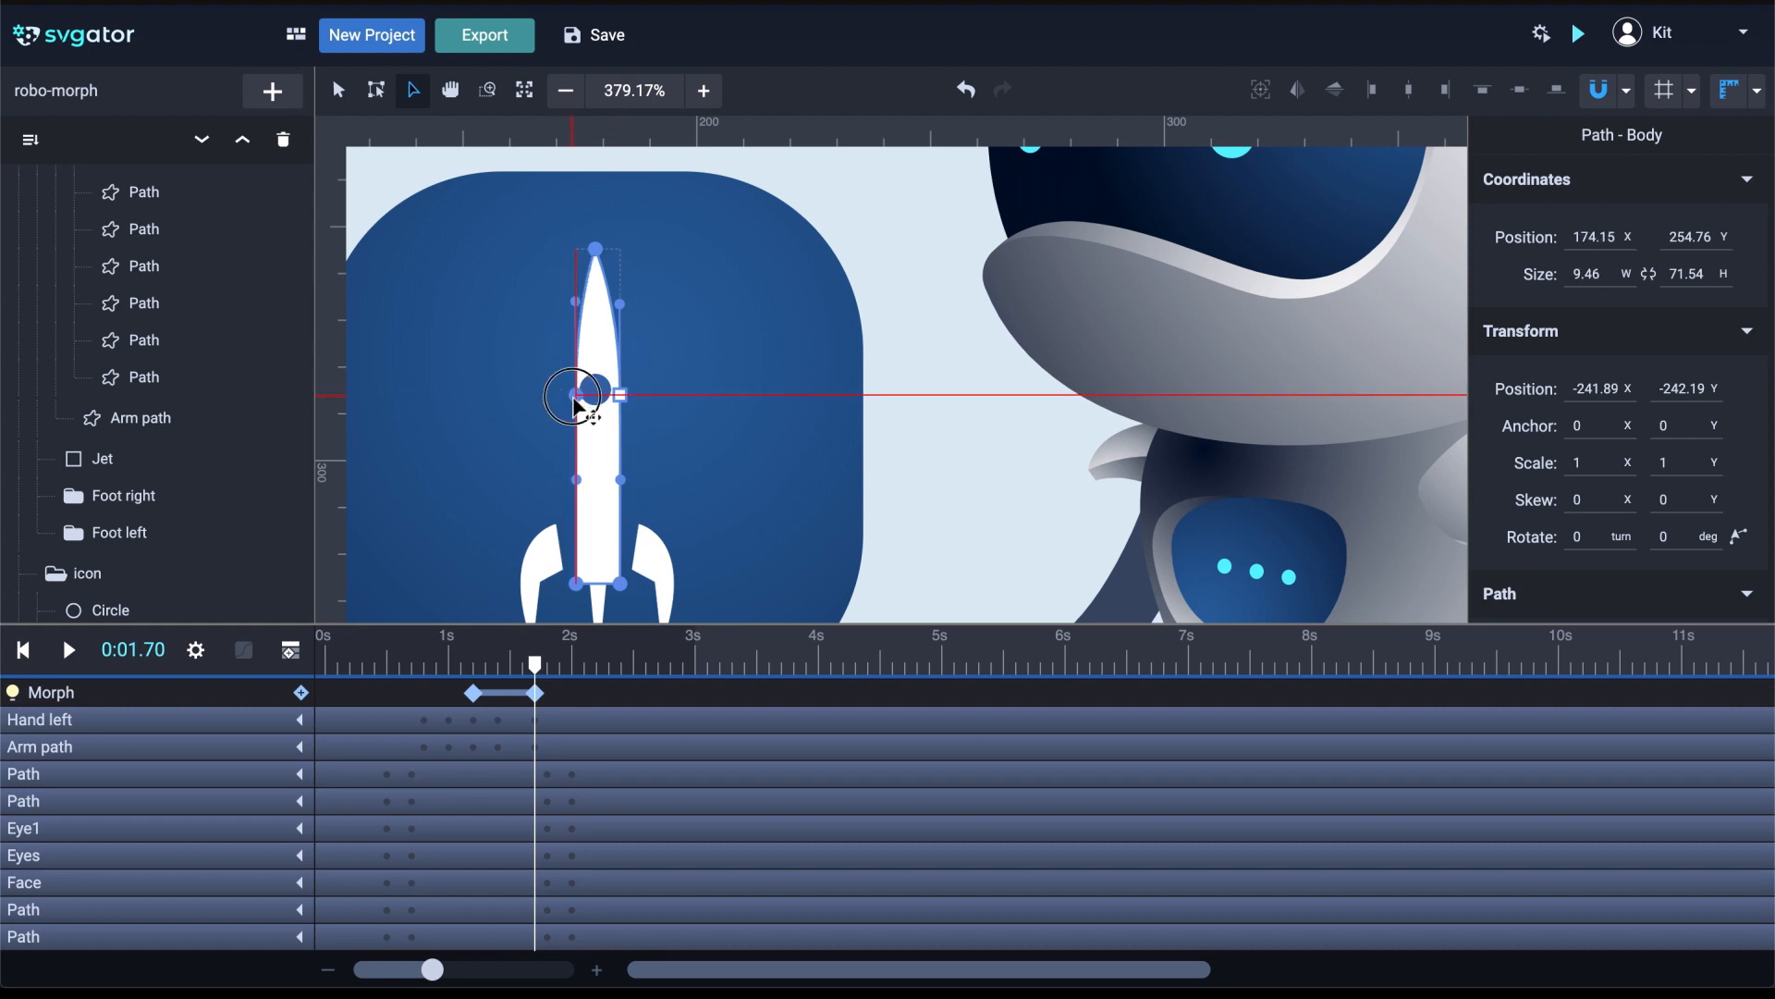
Round the rocket body's pointed tip at 1.70 s with horizontal curve handles, making the body about 71.20 high
scroll(557, 269, "up", 10)
scroll(592, 240, "up", 1)
left_click_drag(571, 226, 584, 258)
left_click_drag(636, 259, 667, 259)
scroll(680, 324, "down", 5)
left_click(685, 351)
left_click(682, 357)
scroll(682, 361, "up", 1)
left_click_drag(644, 376, 643, 381)
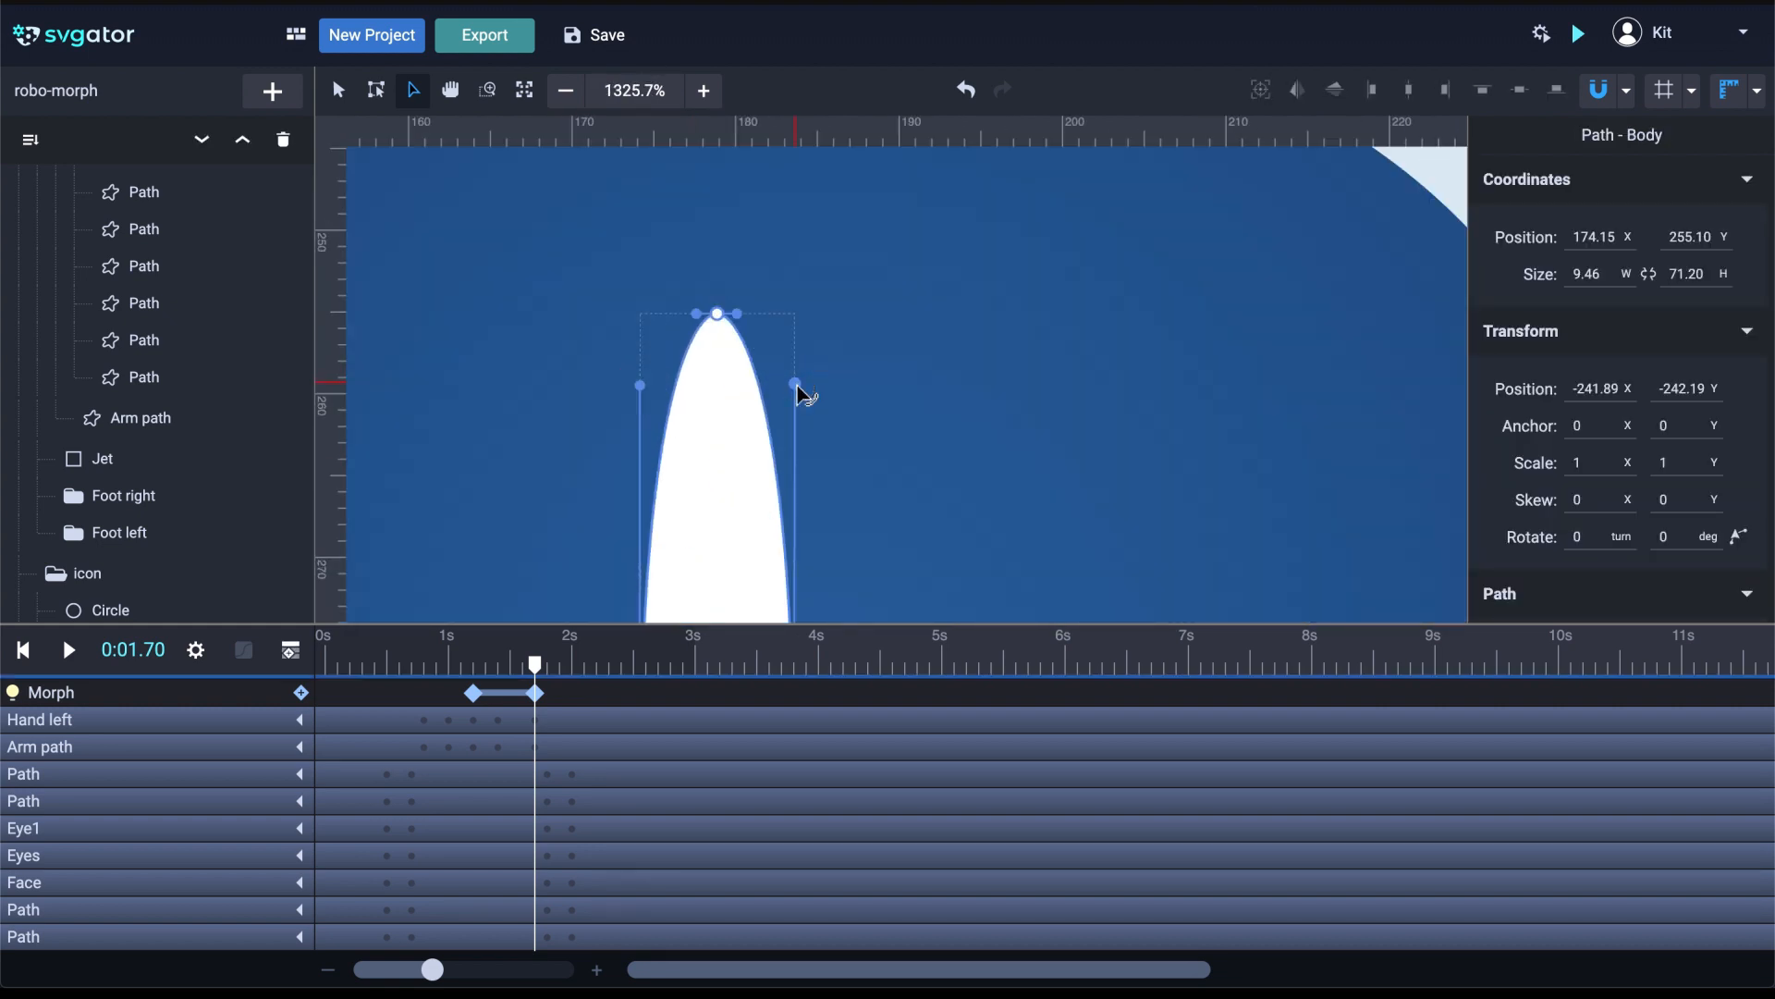
scroll(802, 383, "down", 7)
left_click(836, 340)
Convert the rocket's circular window to a path
key("v")
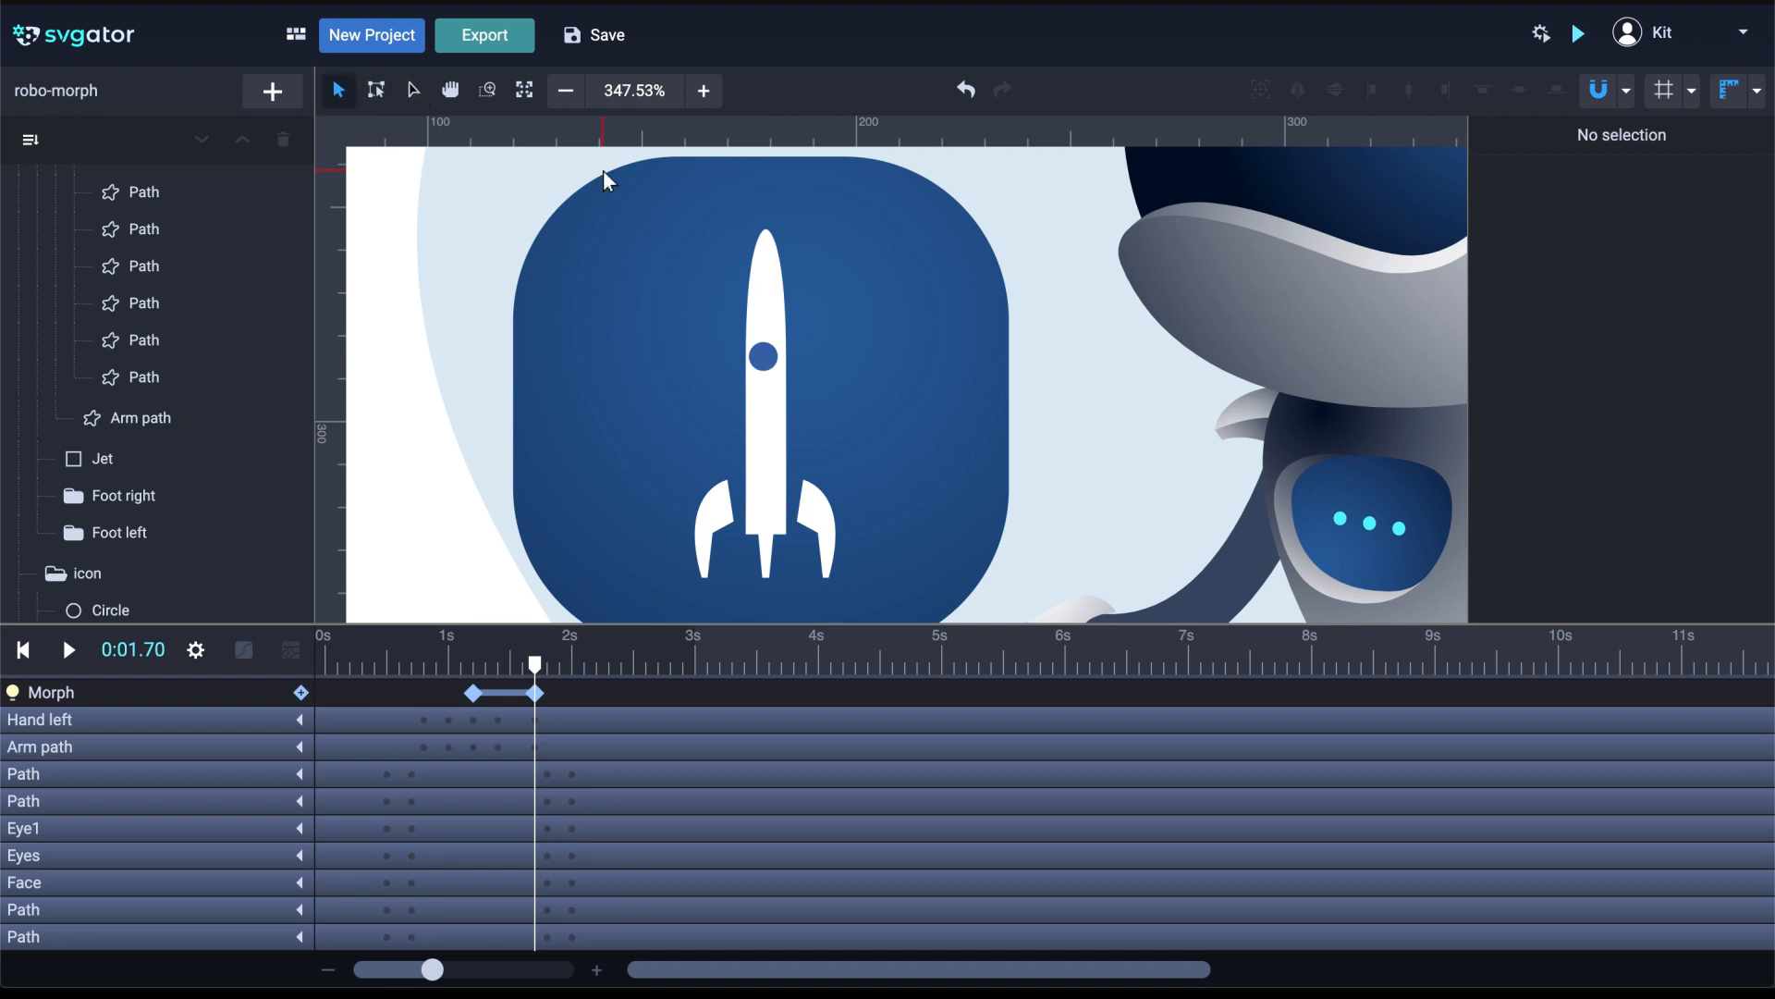
left_click(765, 360)
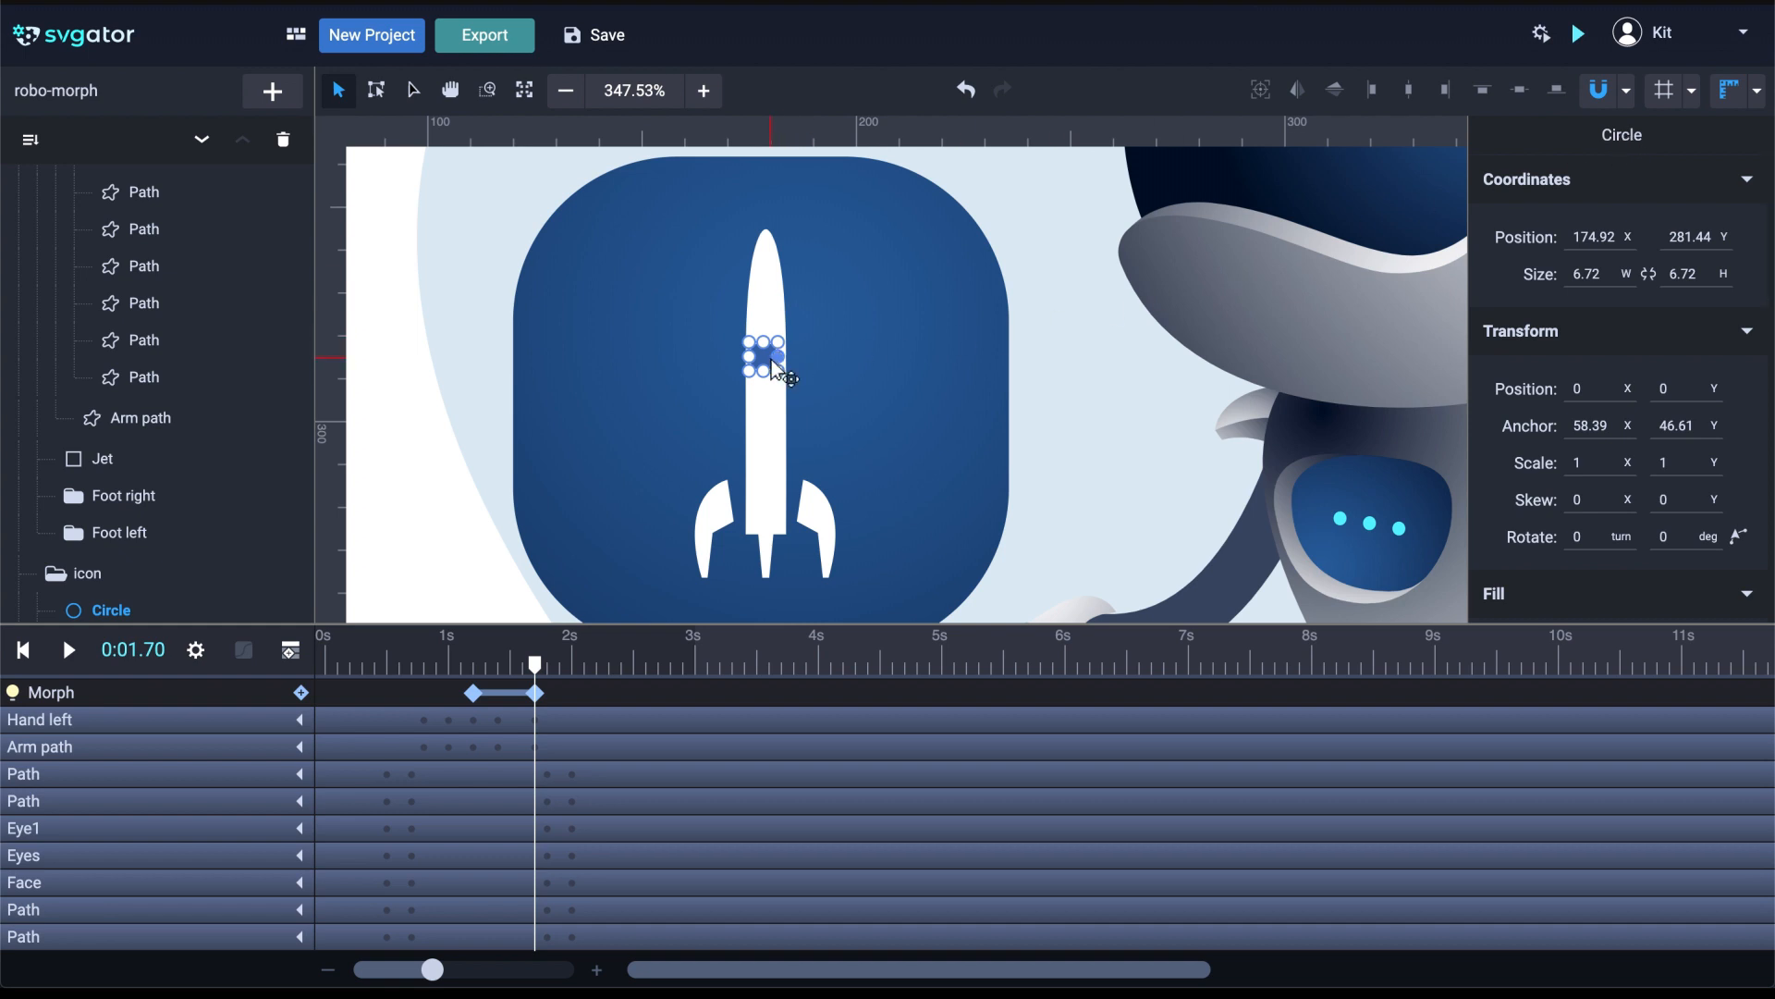
scroll(768, 358, "up", 5)
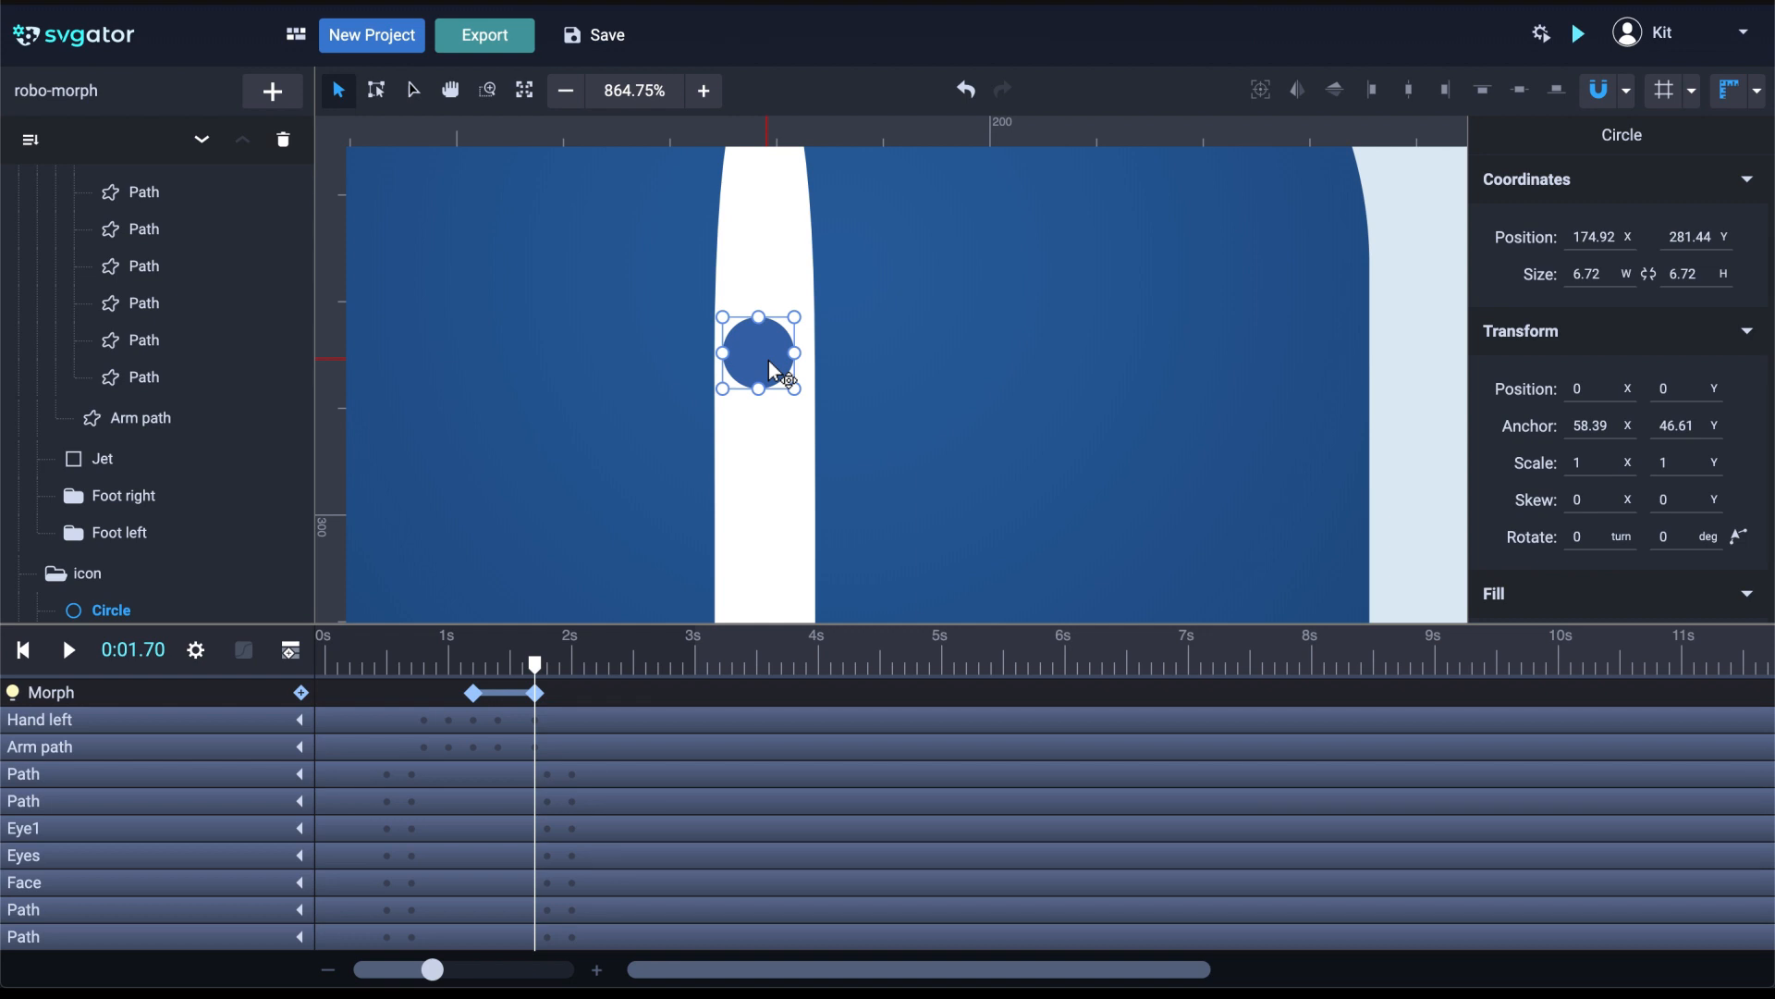
right_click(769, 359)
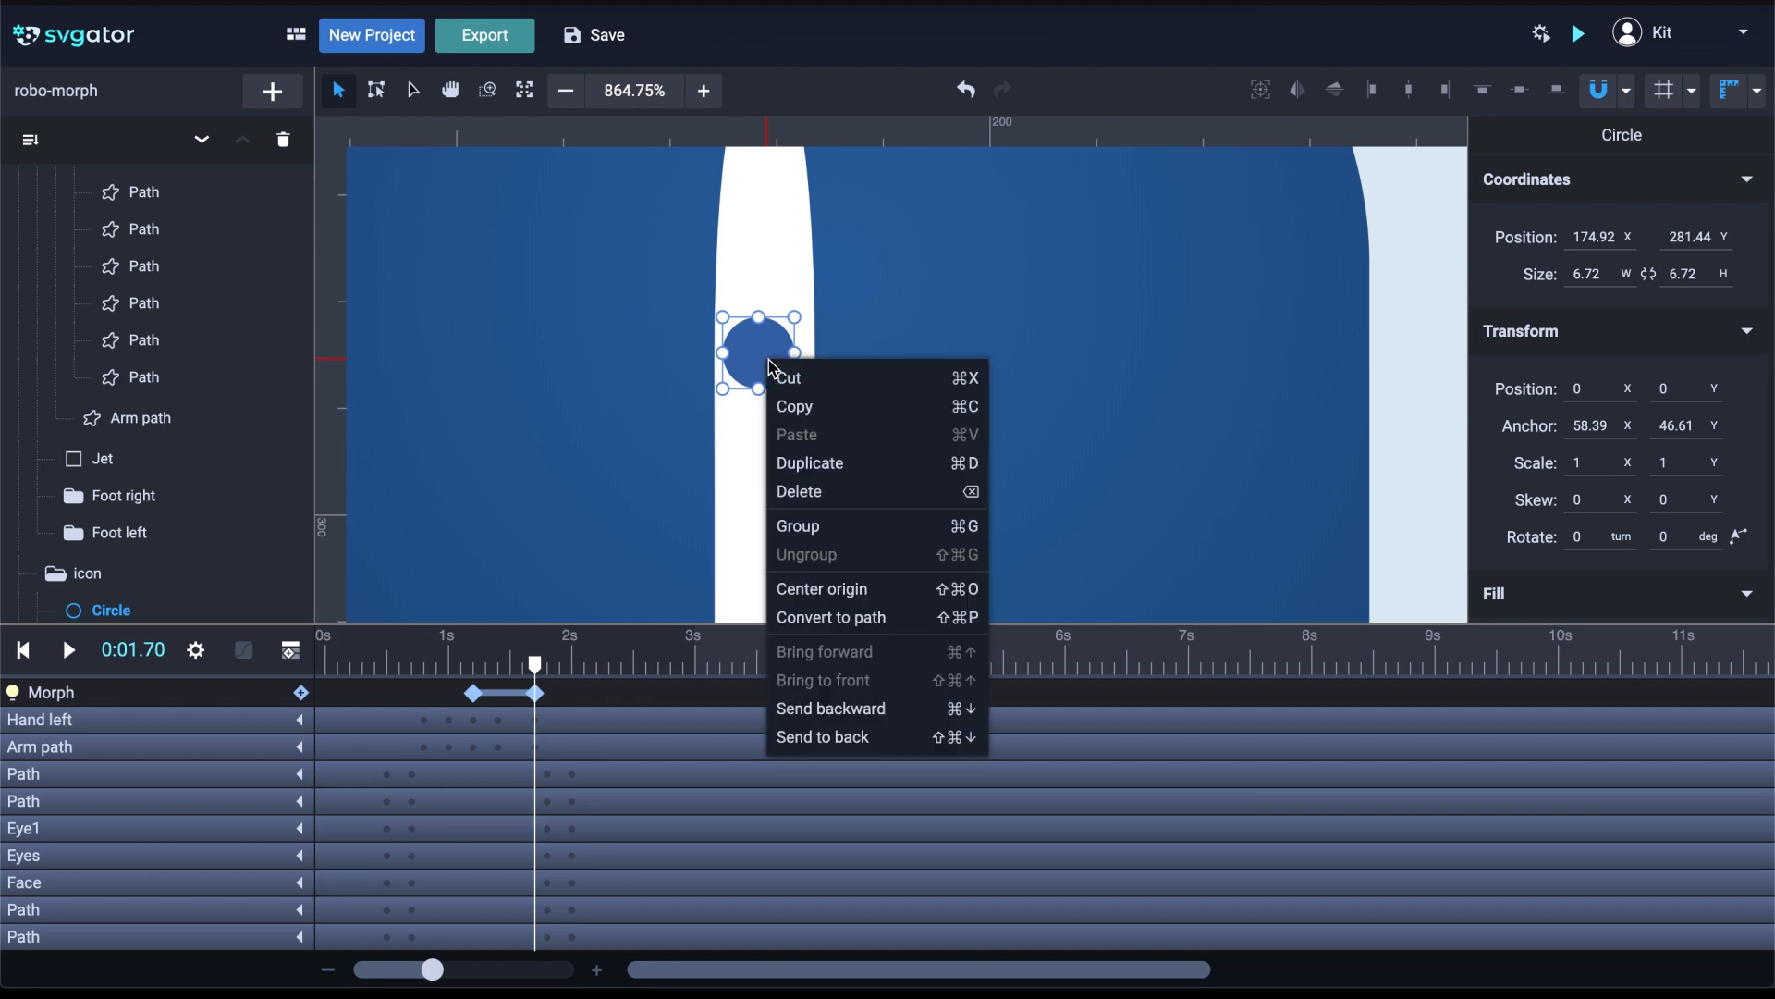
left_click(909, 628)
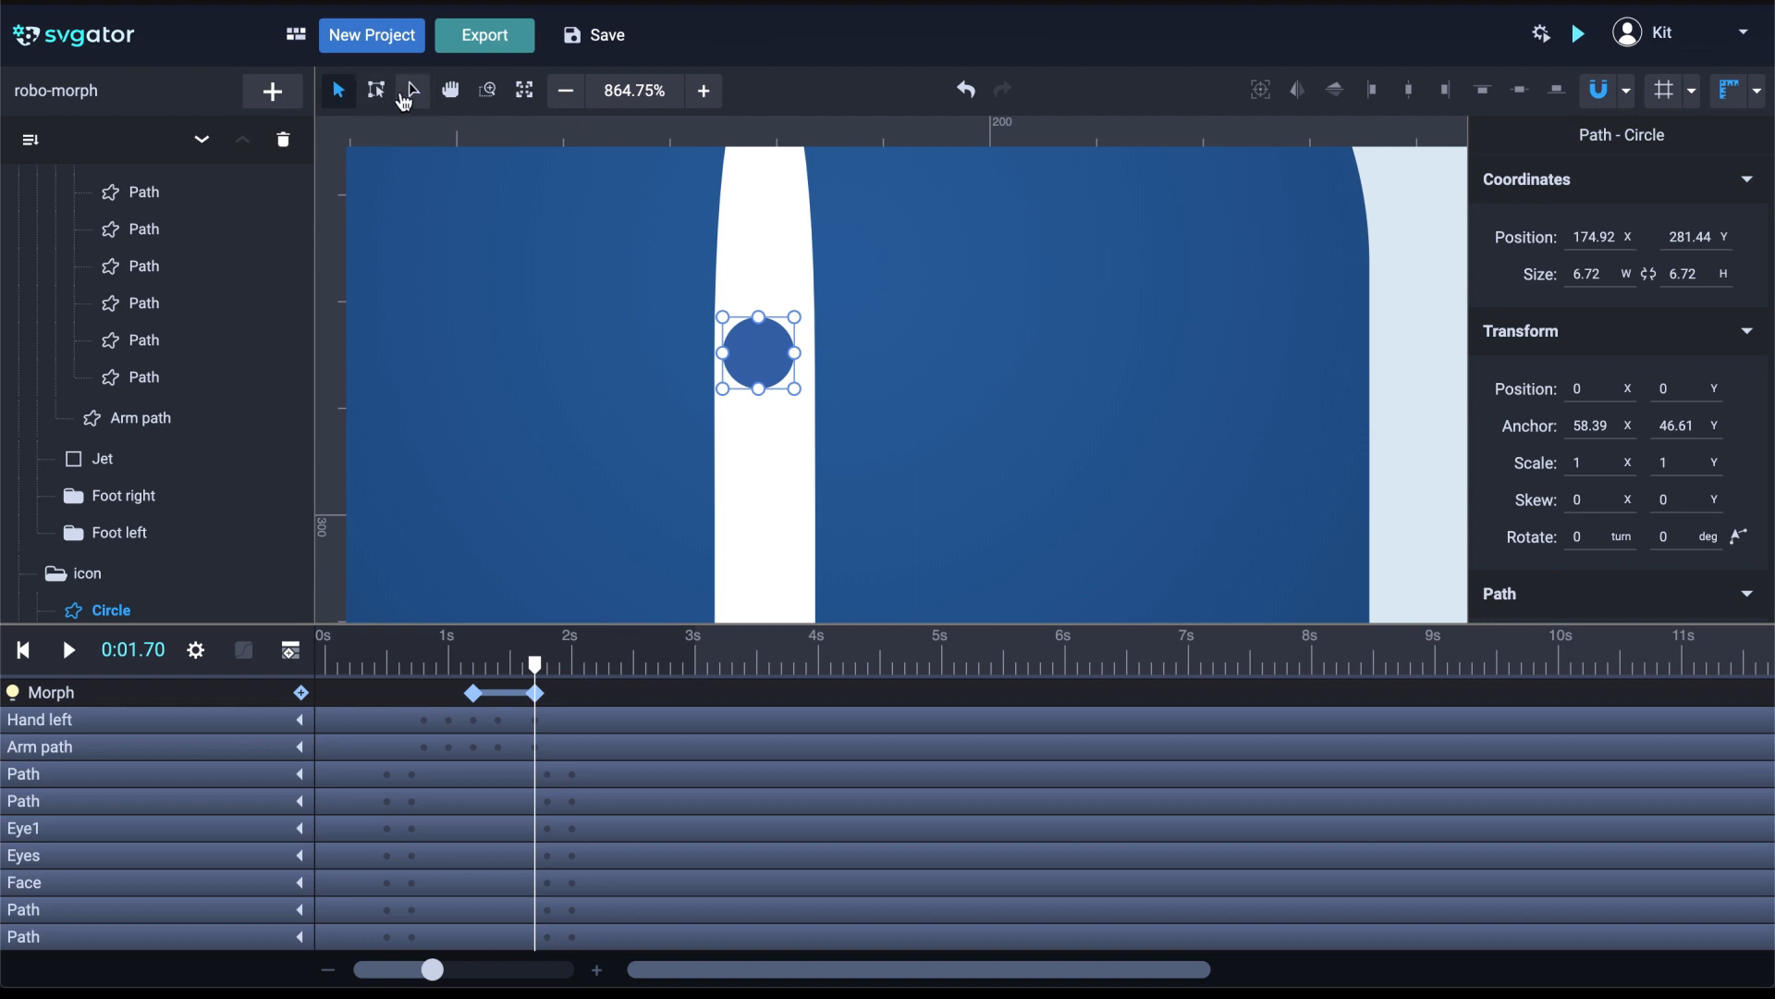
Add a Morph animator to the Circle path with a keyframe at 1.20 s
left_click(411, 93)
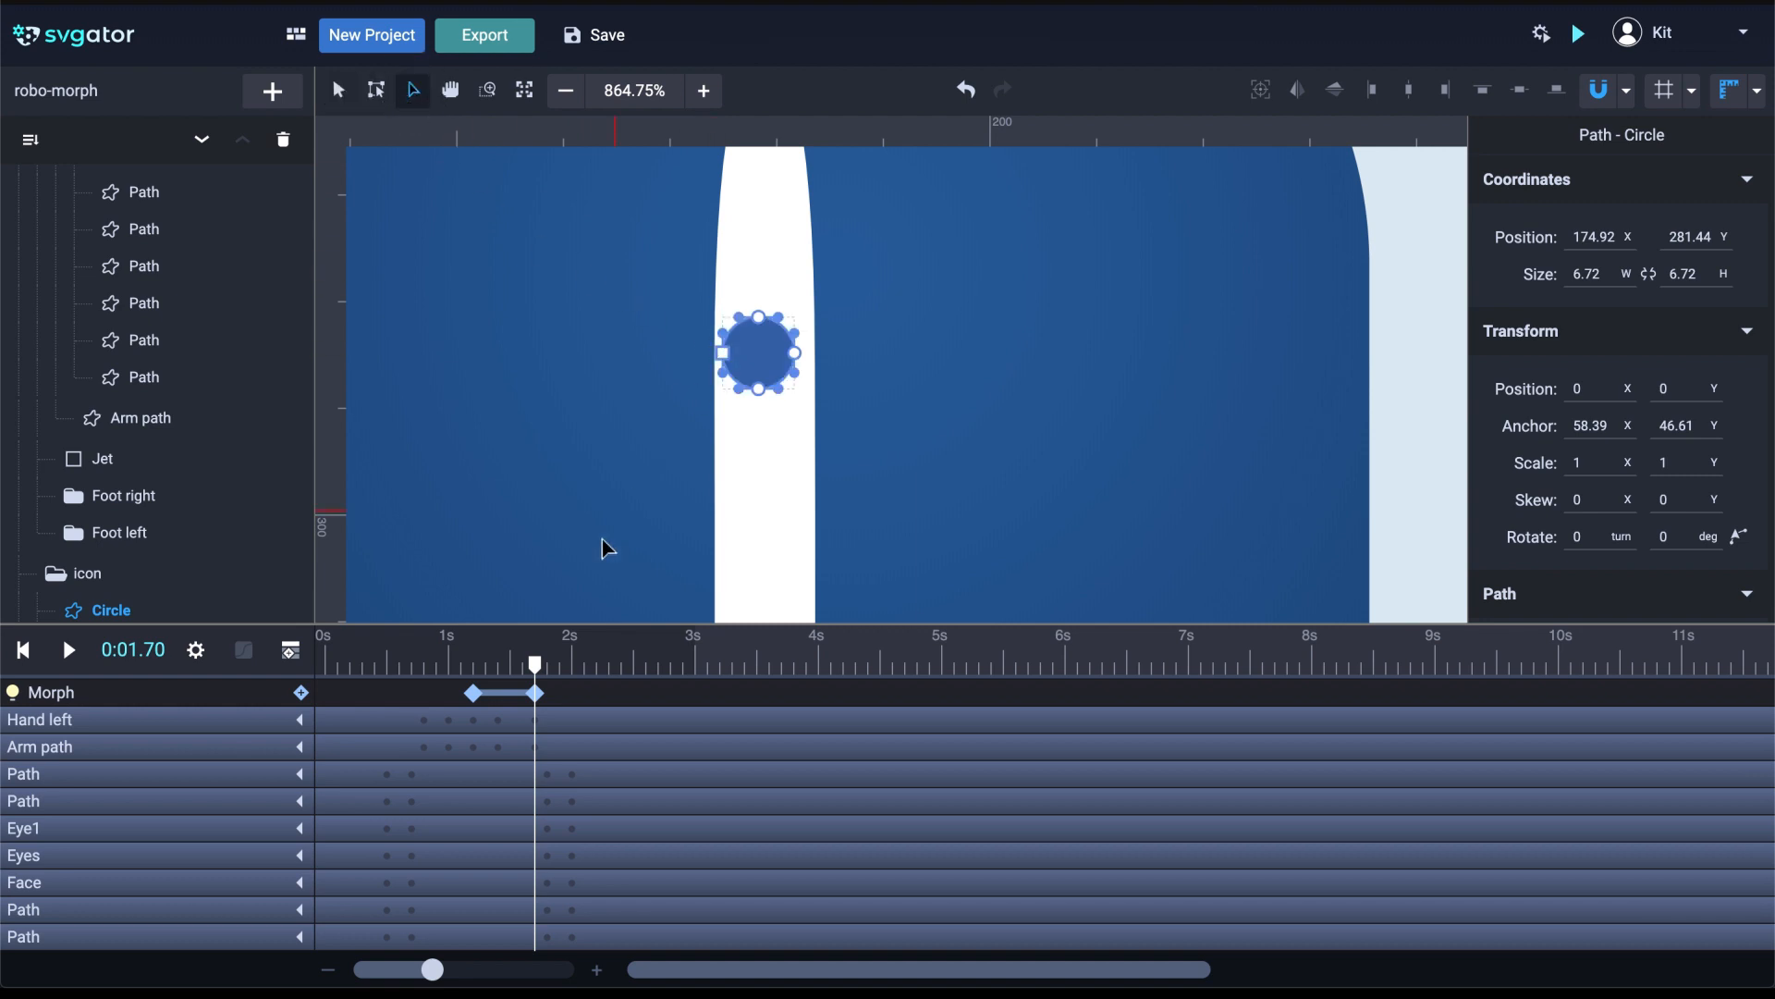
left_click_drag(536, 664, 484, 677)
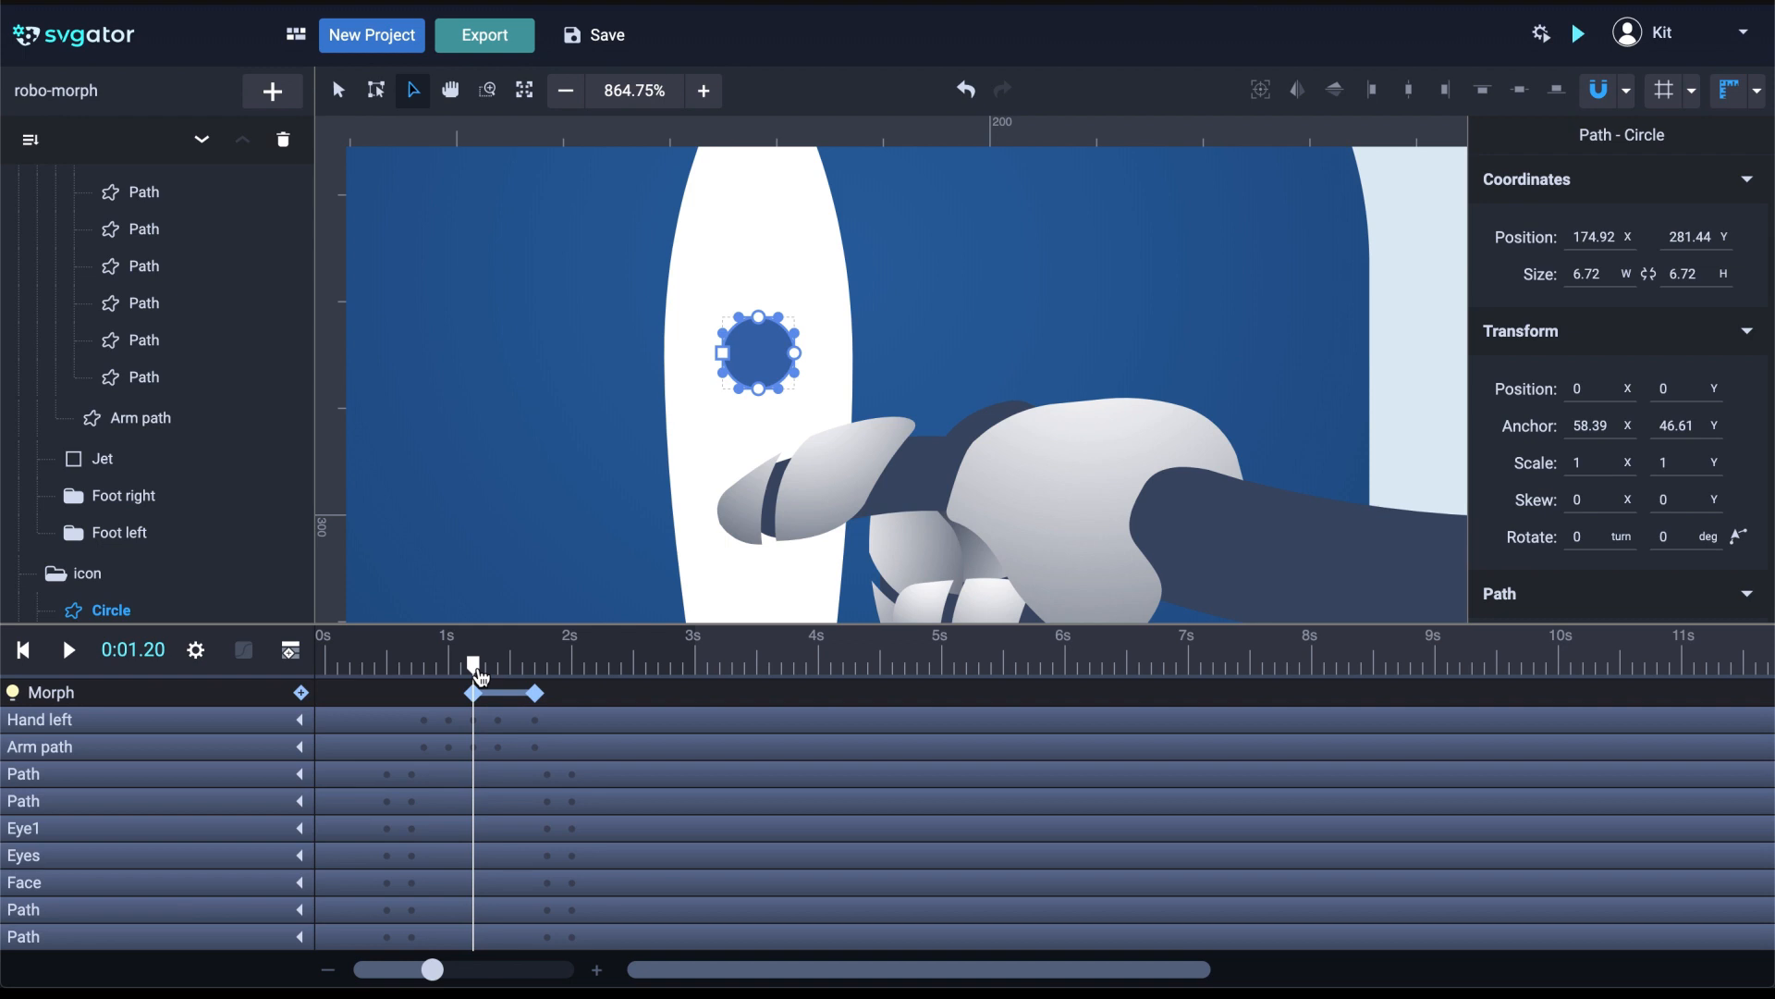
scroll(479, 713, "up", 1)
scroll(481, 719, "up", 1)
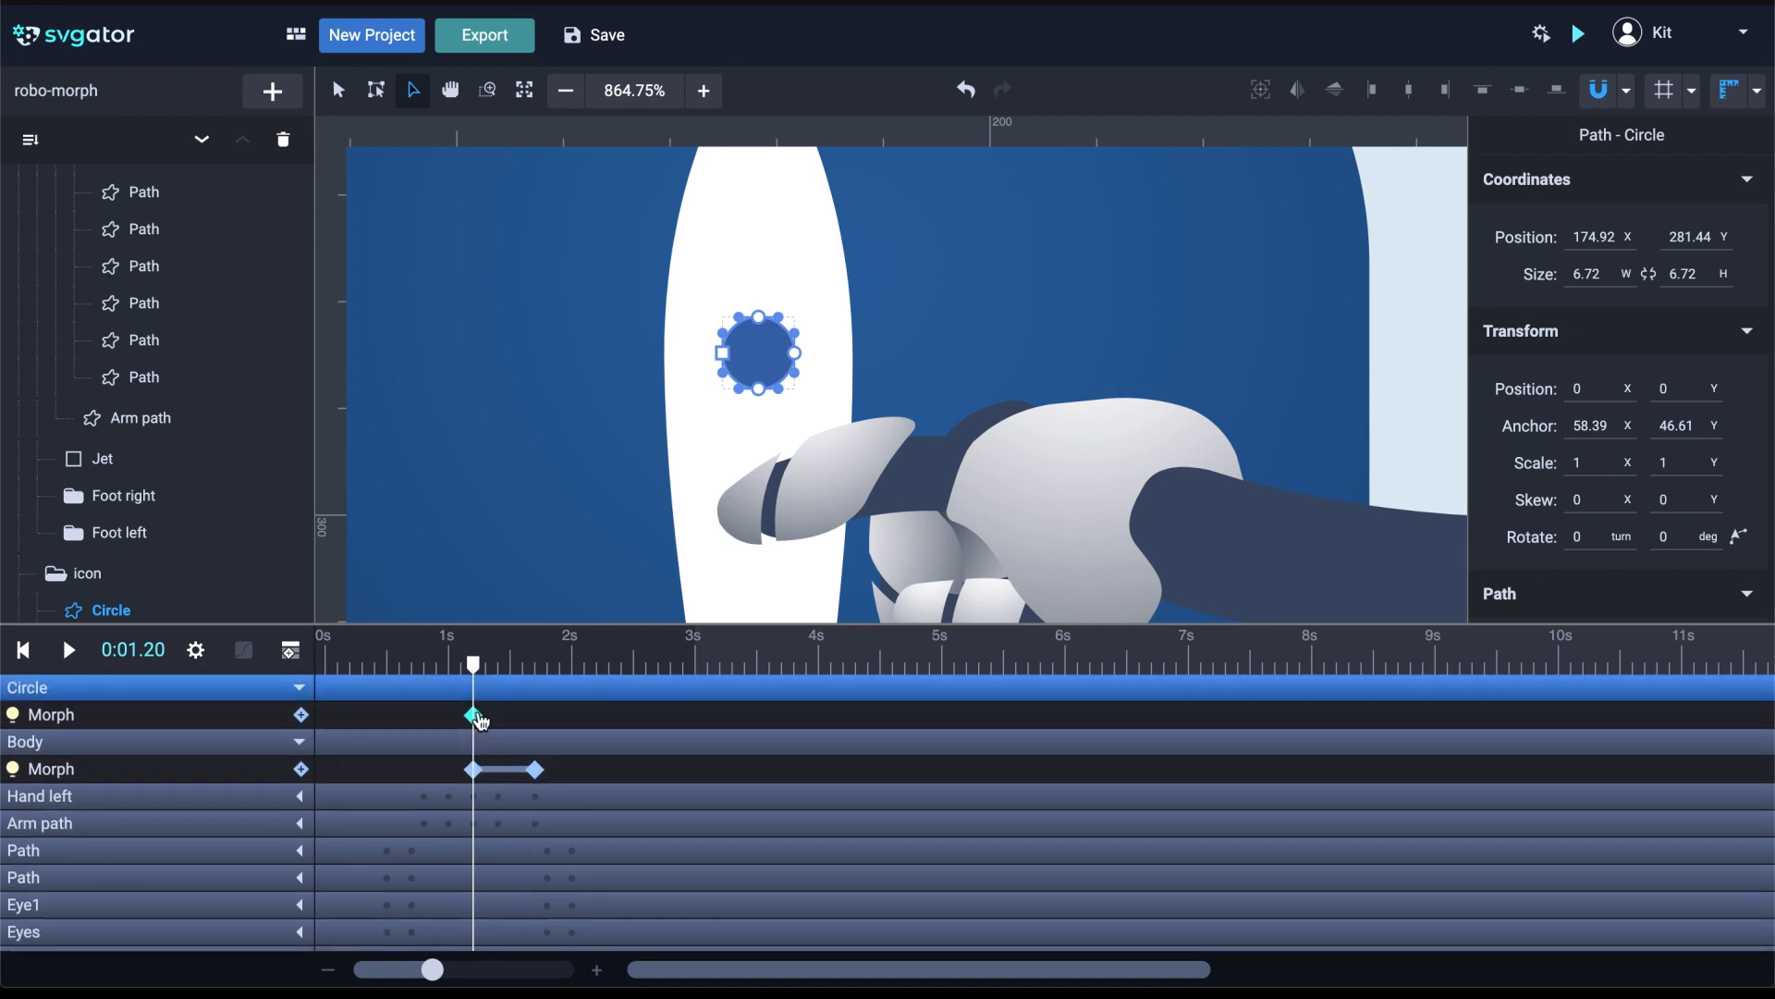
At 1.70 s, move the Circle path up near the rocket's tip, centred on the body at about 175.50 X, 265.36 Y
left_click(488, 668)
left_click_drag(487, 668, 536, 668)
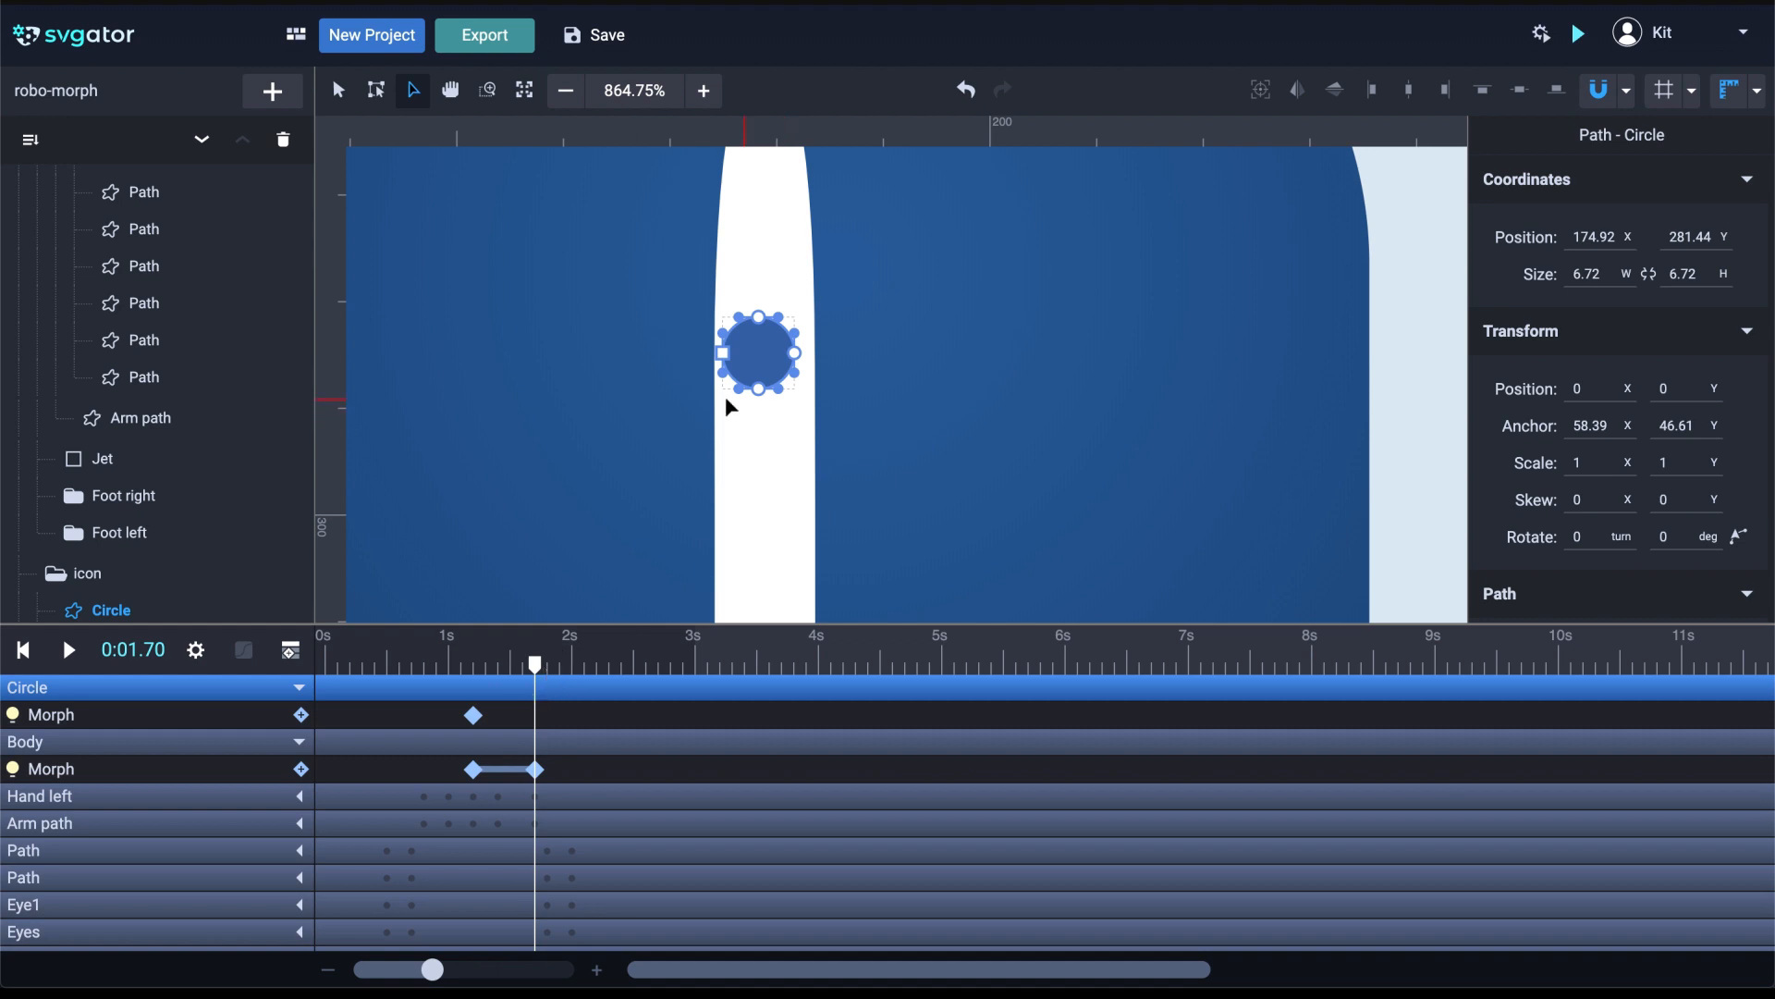
left_click_drag(690, 398, 867, 402)
key("space")
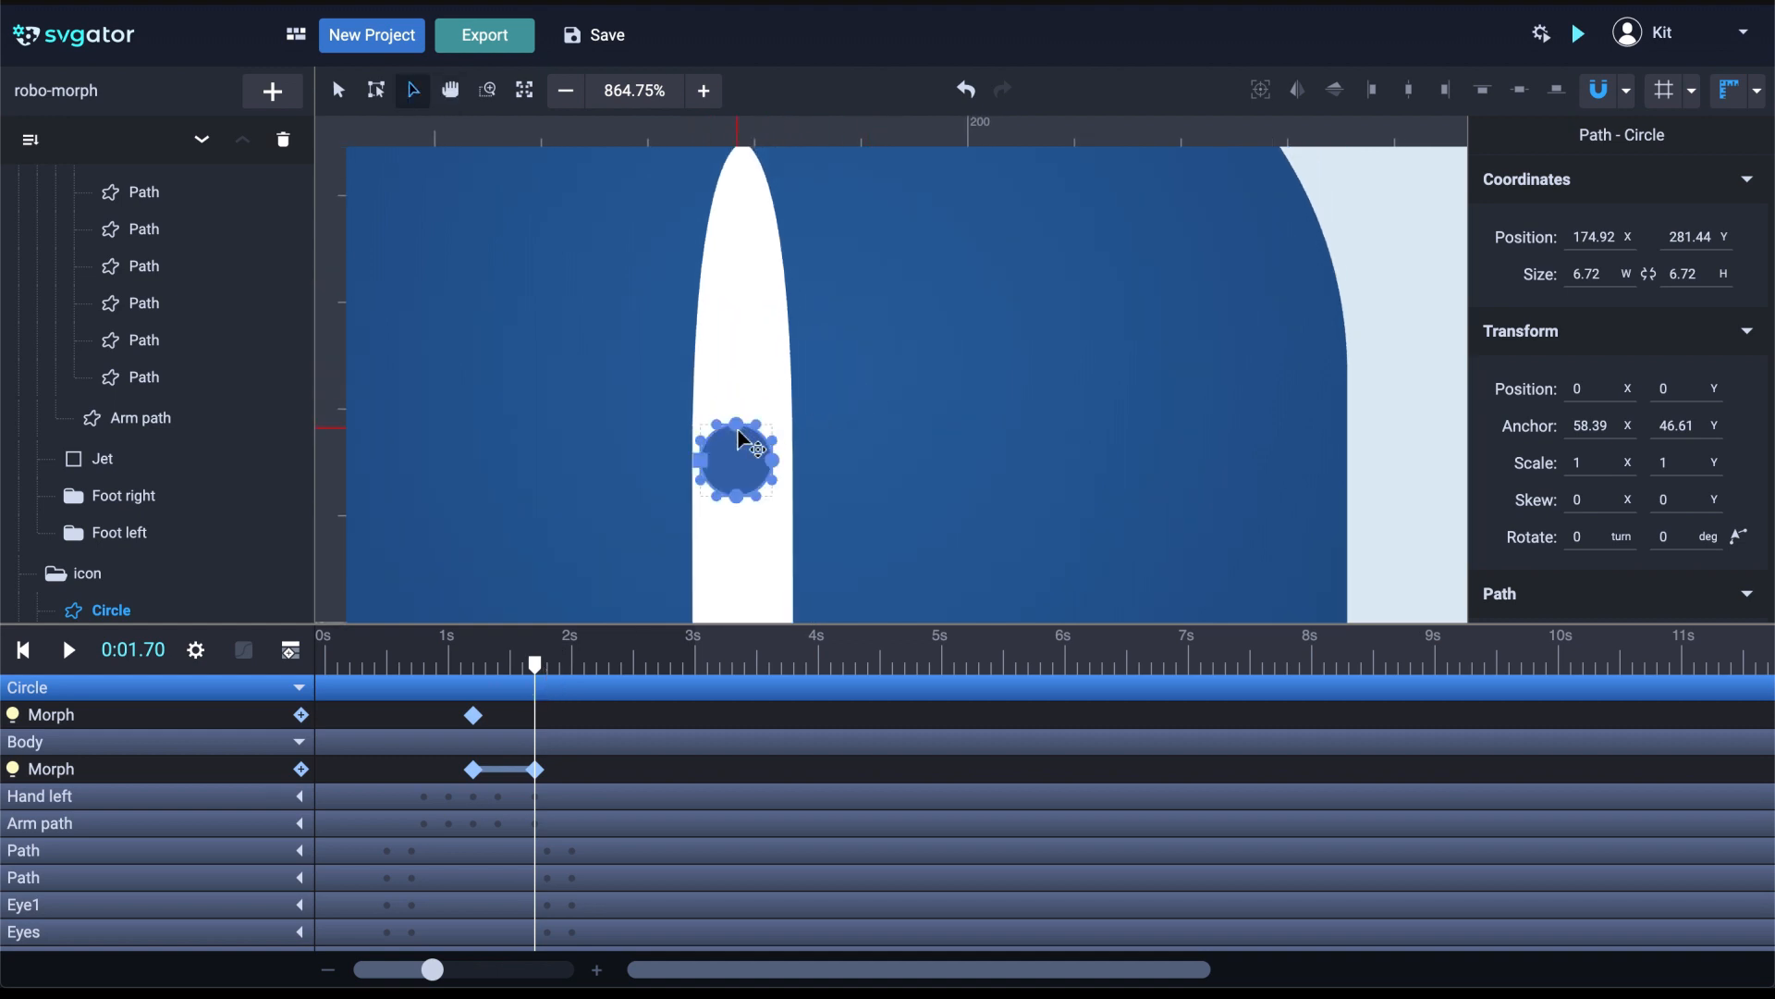
left_click_drag(739, 442, 742, 248)
left_click_drag(740, 239, 743, 255)
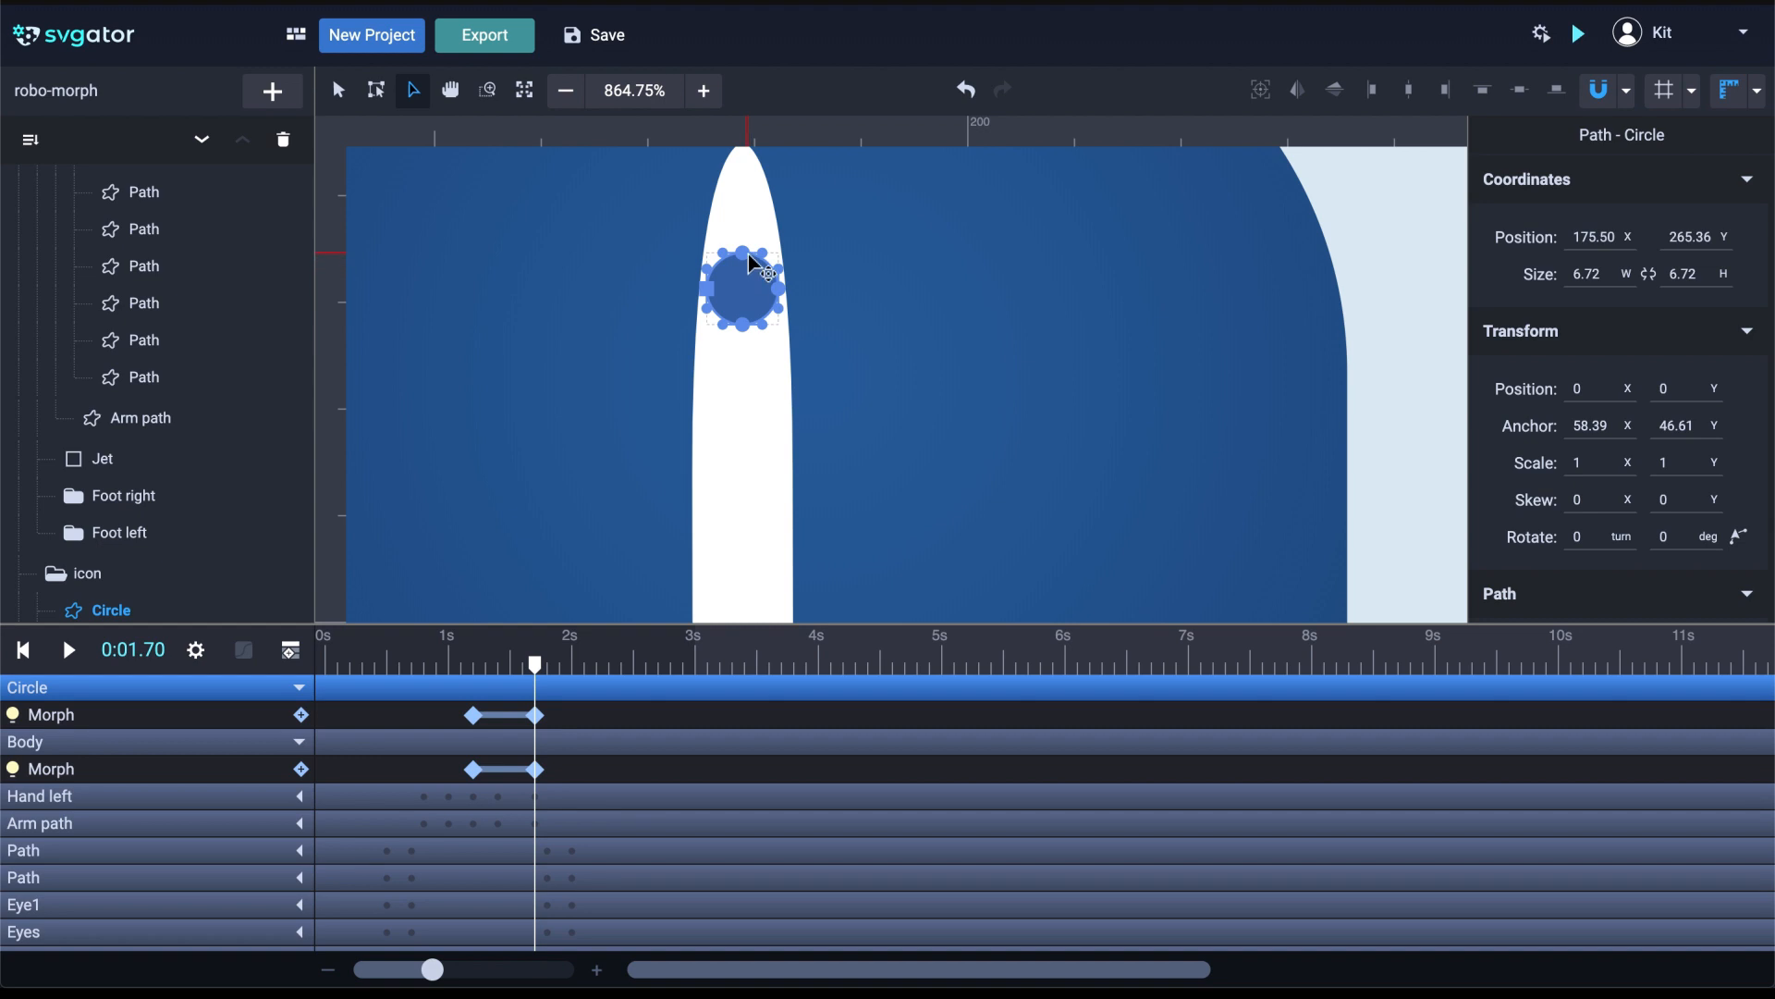
Reshape the Circle path into an upward-arching crescent at 1.70 s by raising its lower node, side handles and upper node
scroll(753, 267, "up", 5)
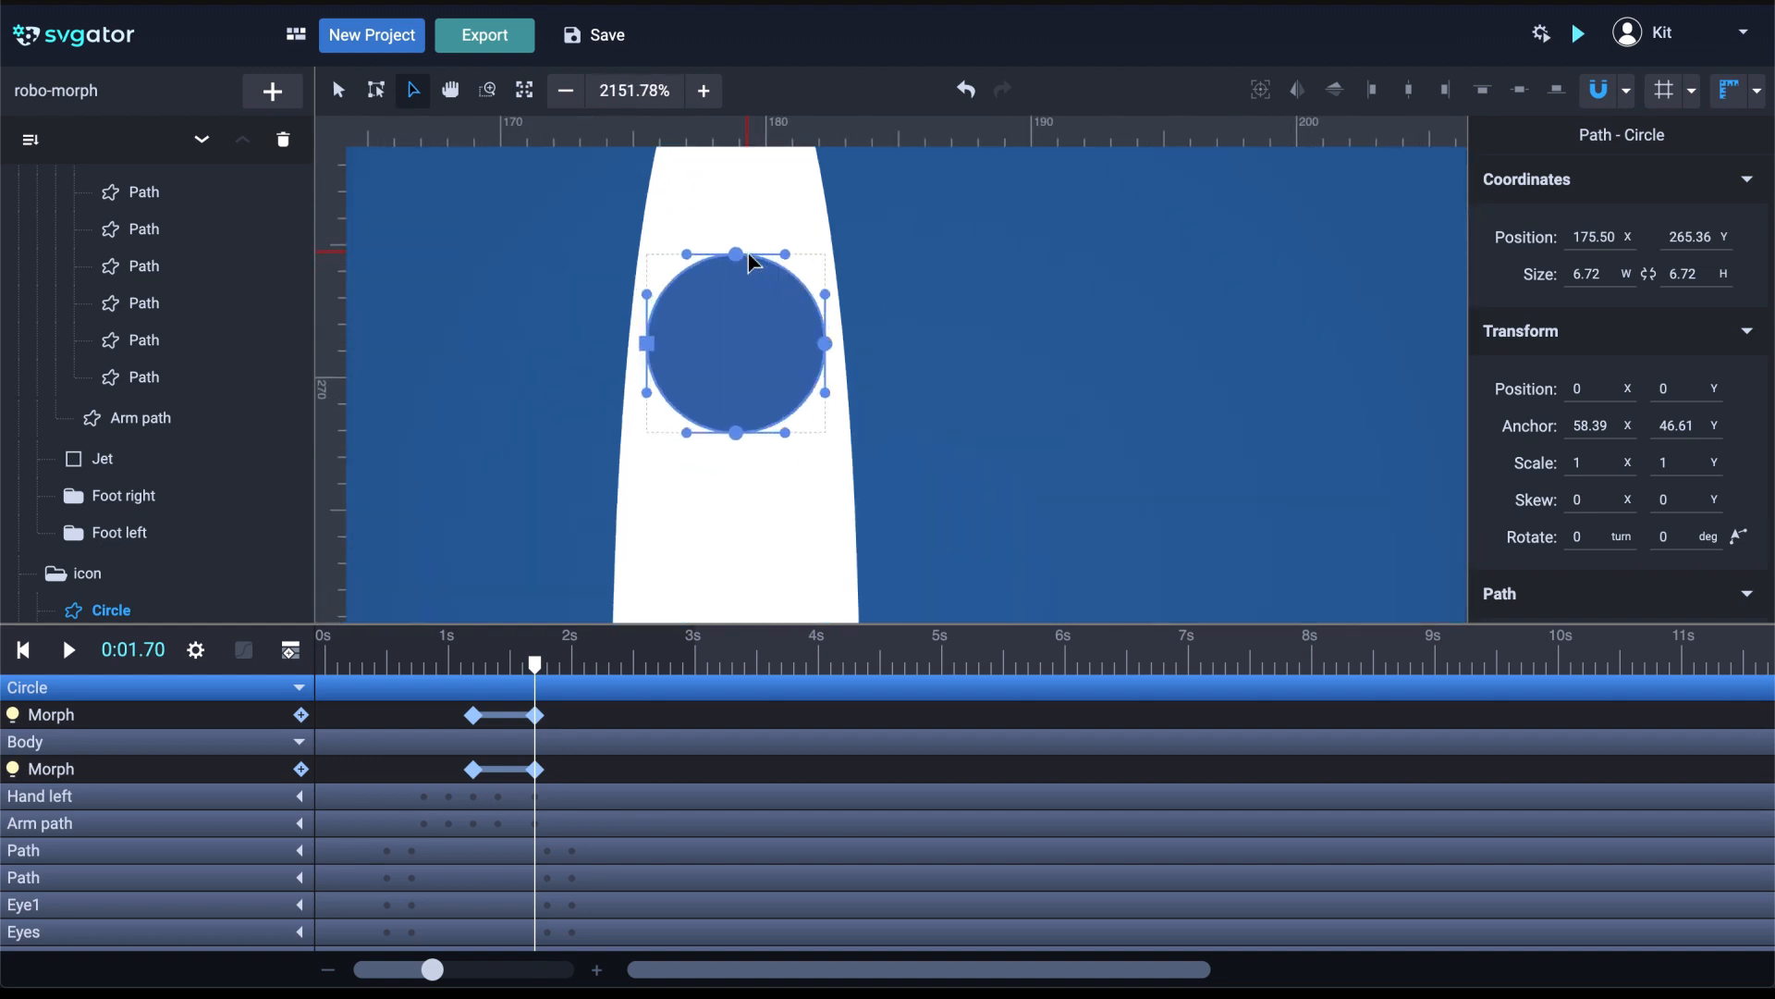
left_click_drag(736, 433, 736, 291)
left_click_drag(646, 393, 646, 342)
left_click_drag(825, 393, 824, 342)
left_click_drag(736, 254, 736, 241)
left_click(910, 352)
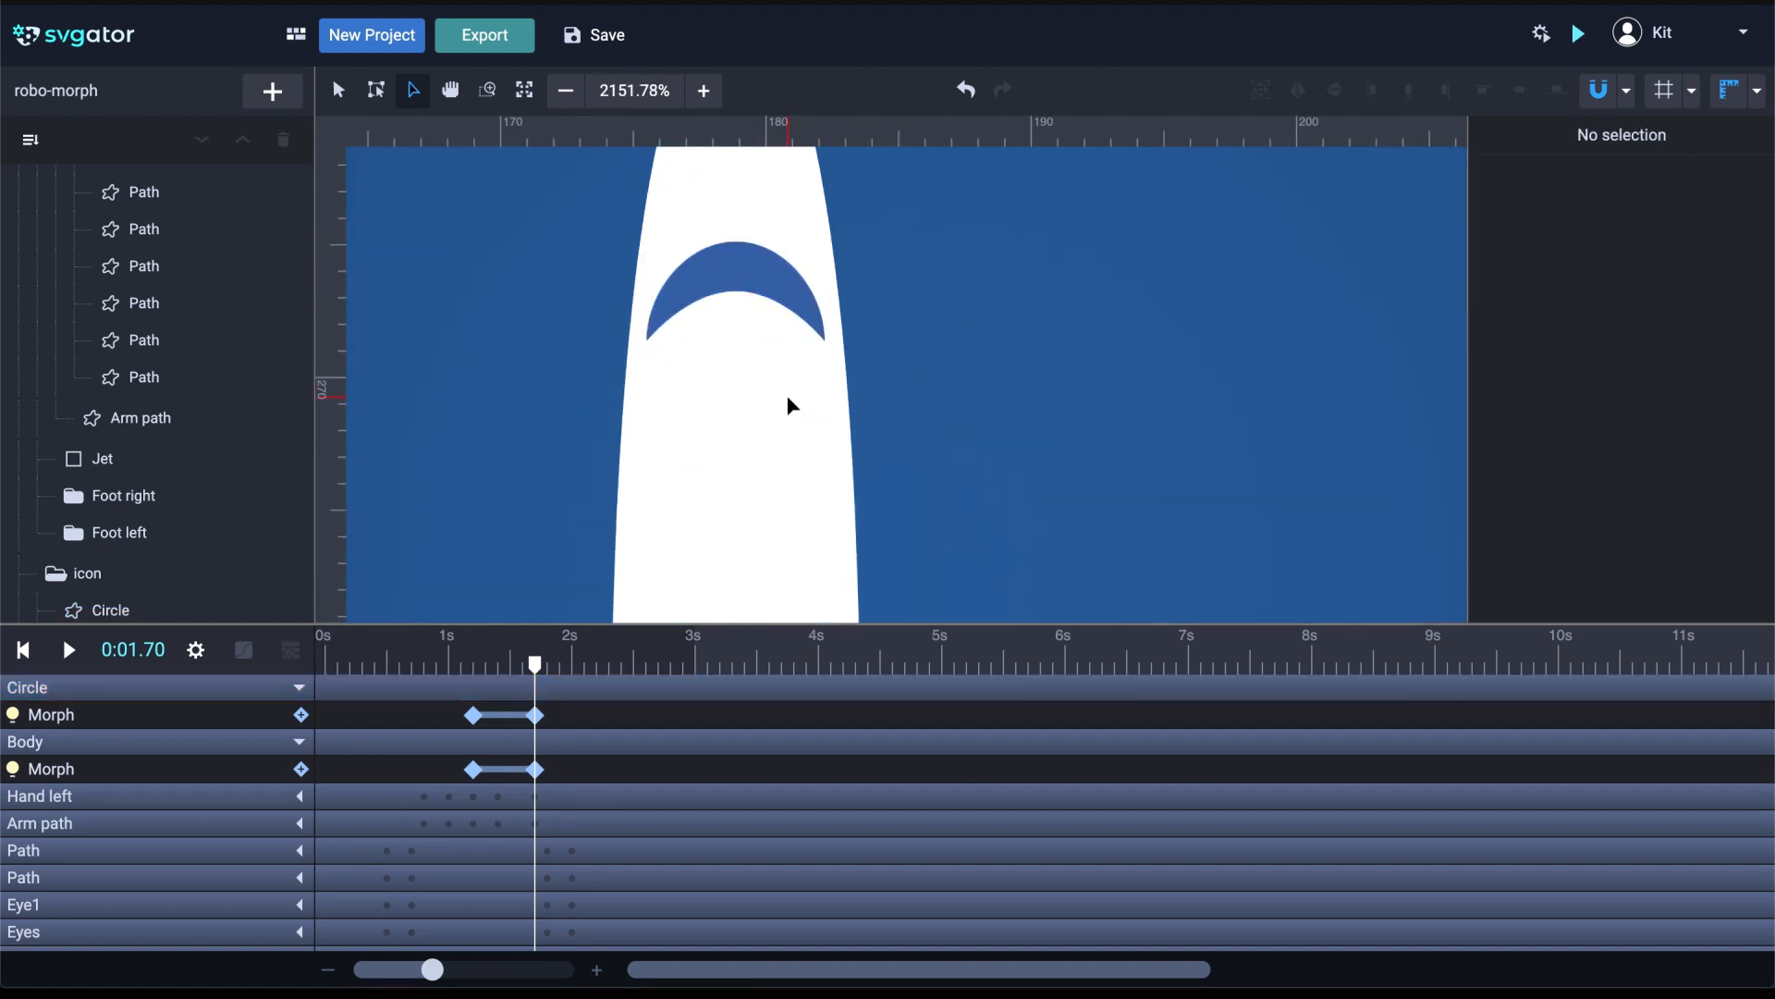
Move the rocket body's two lower corner nodes onto the lower corners of the middle wing at 1.71 s
scroll(781, 407, "down", 5)
scroll(778, 410, "down", 5)
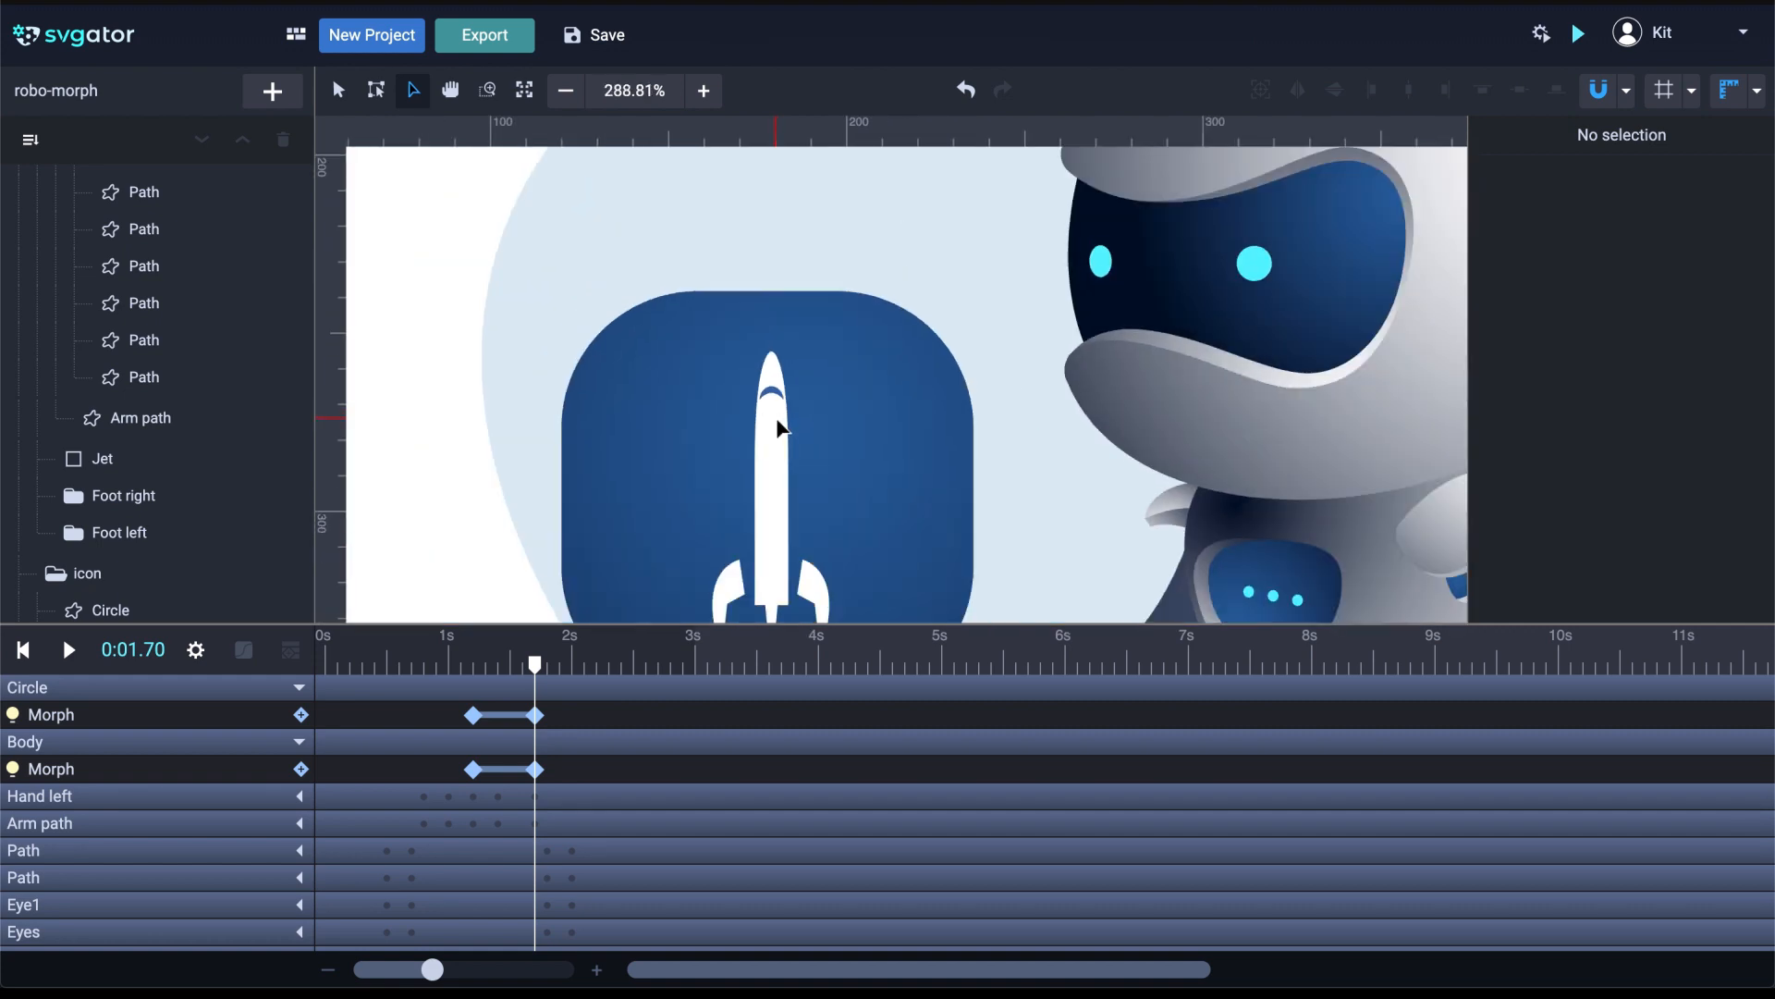
scroll(796, 435, "down", 2)
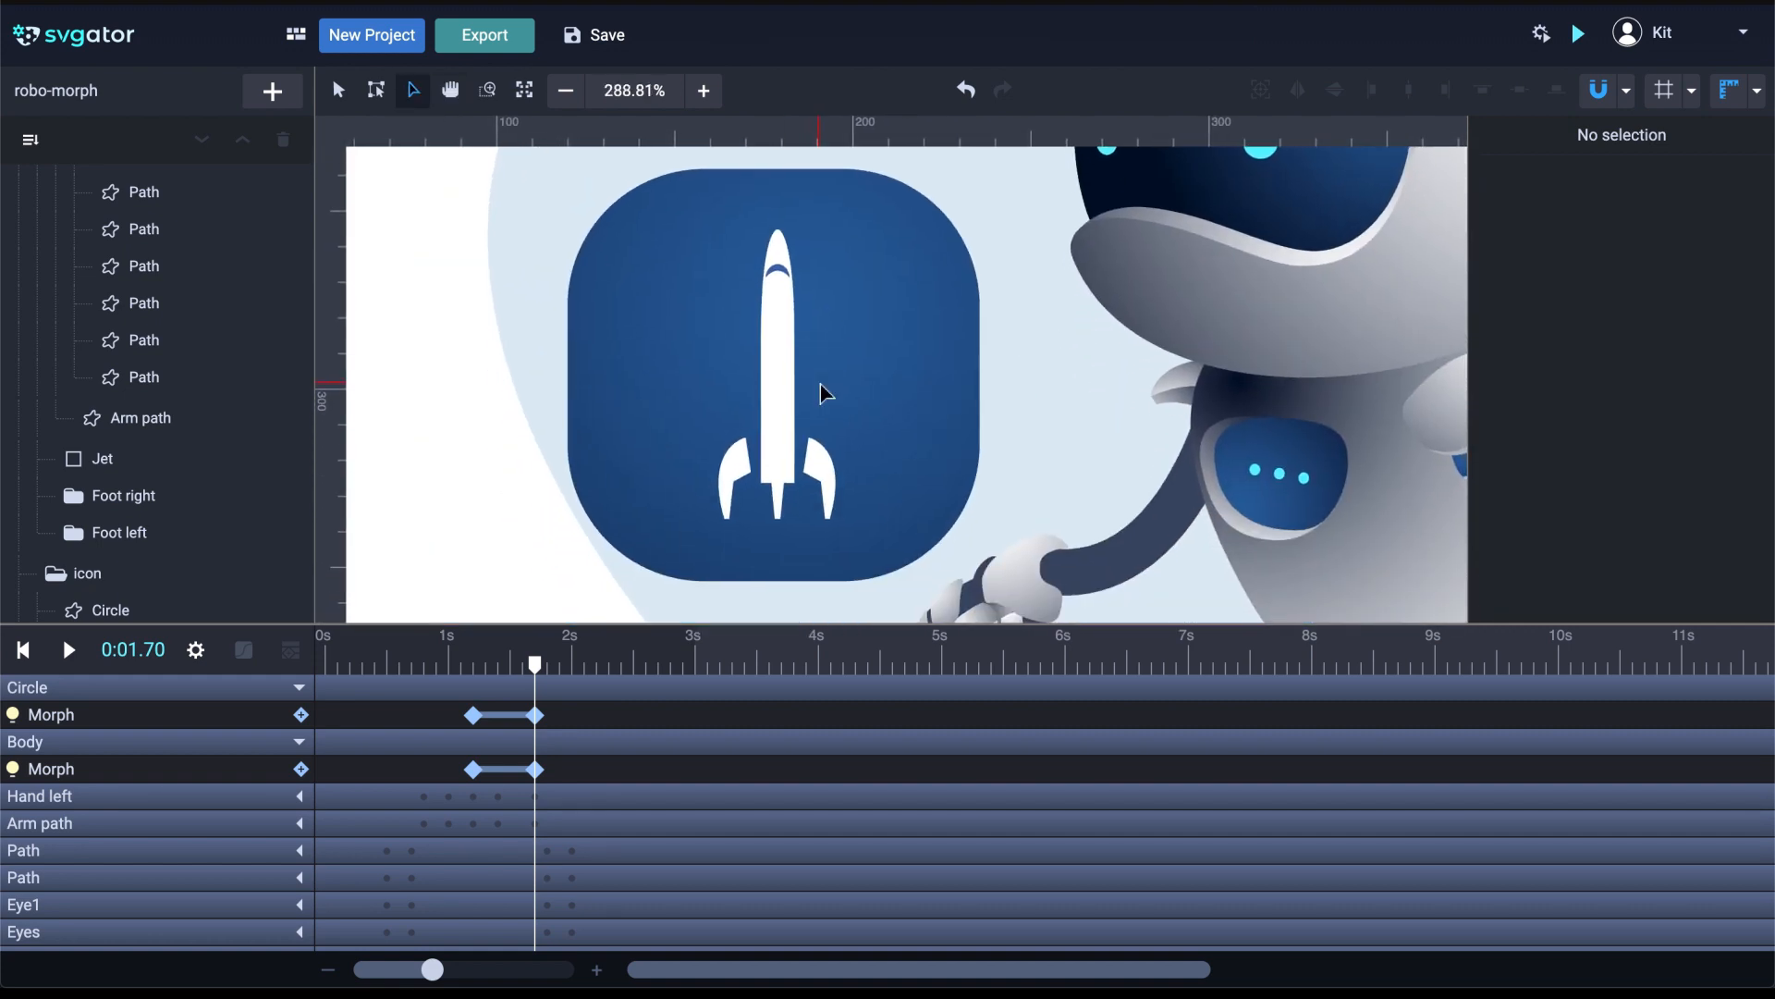
mouse_move(535, 664)
left_mouse_down()
mouse_move(464, 670)
mouse_move(540, 676)
left_mouse_up()
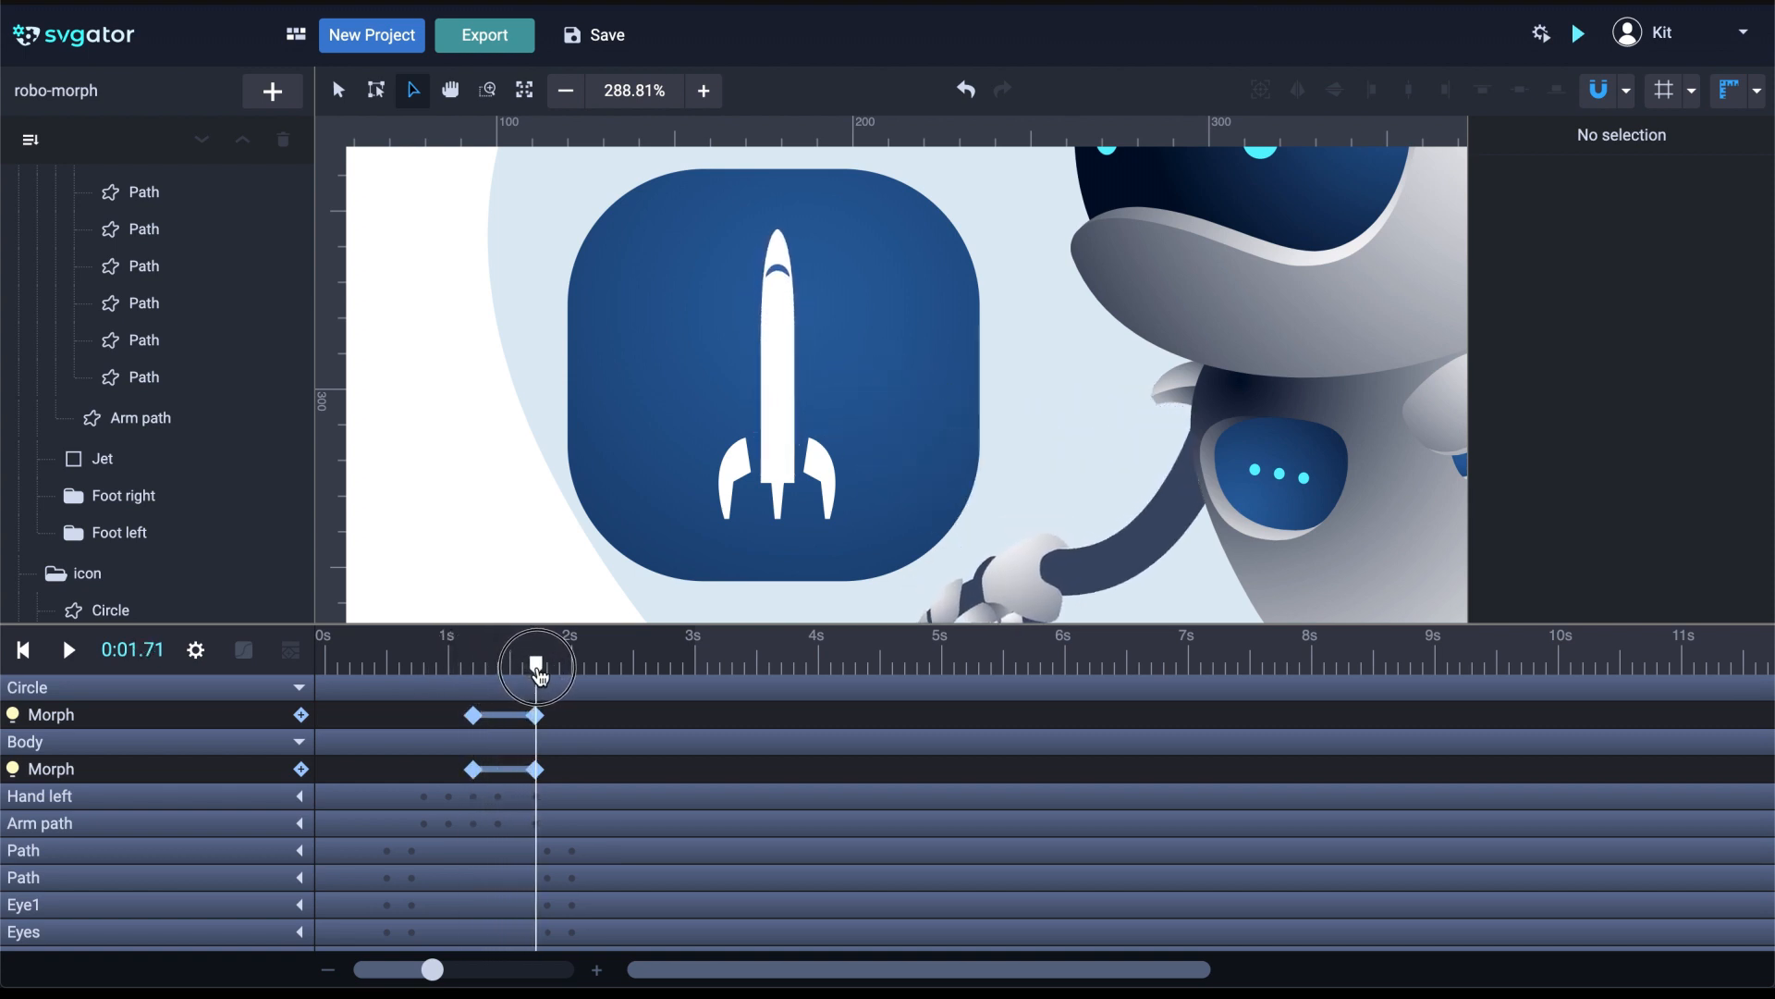
left_click(784, 423)
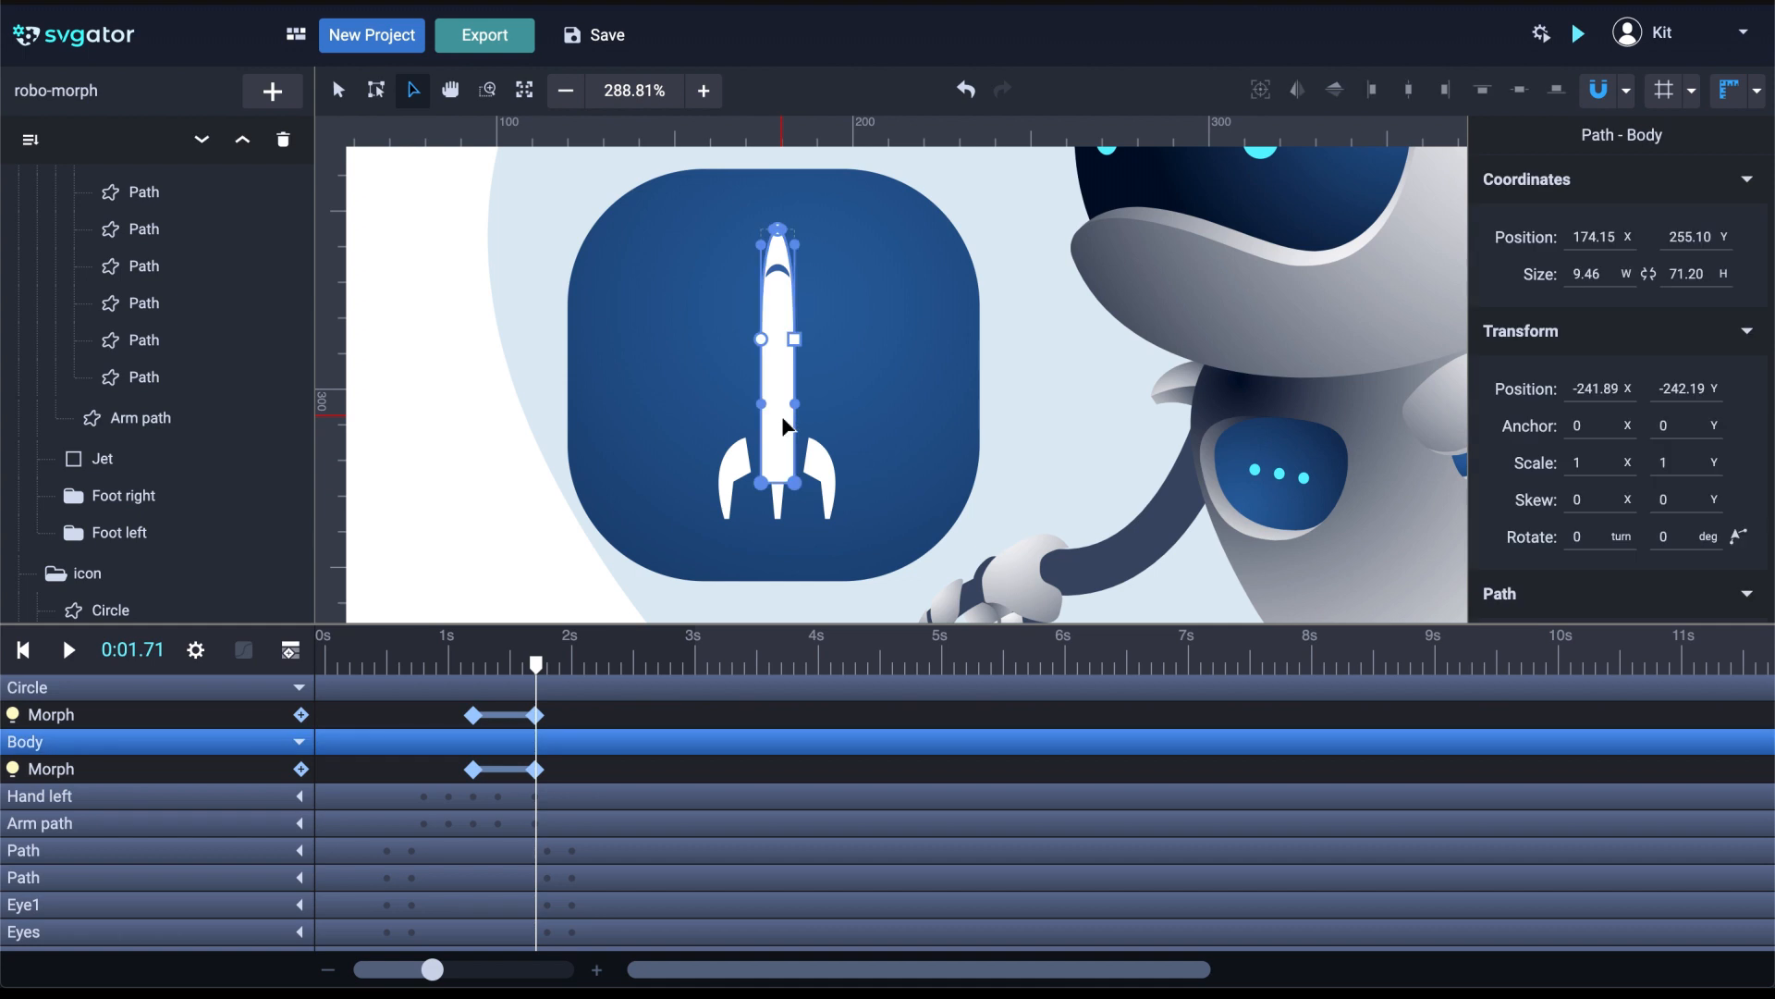
scroll(779, 519, "up", 5)
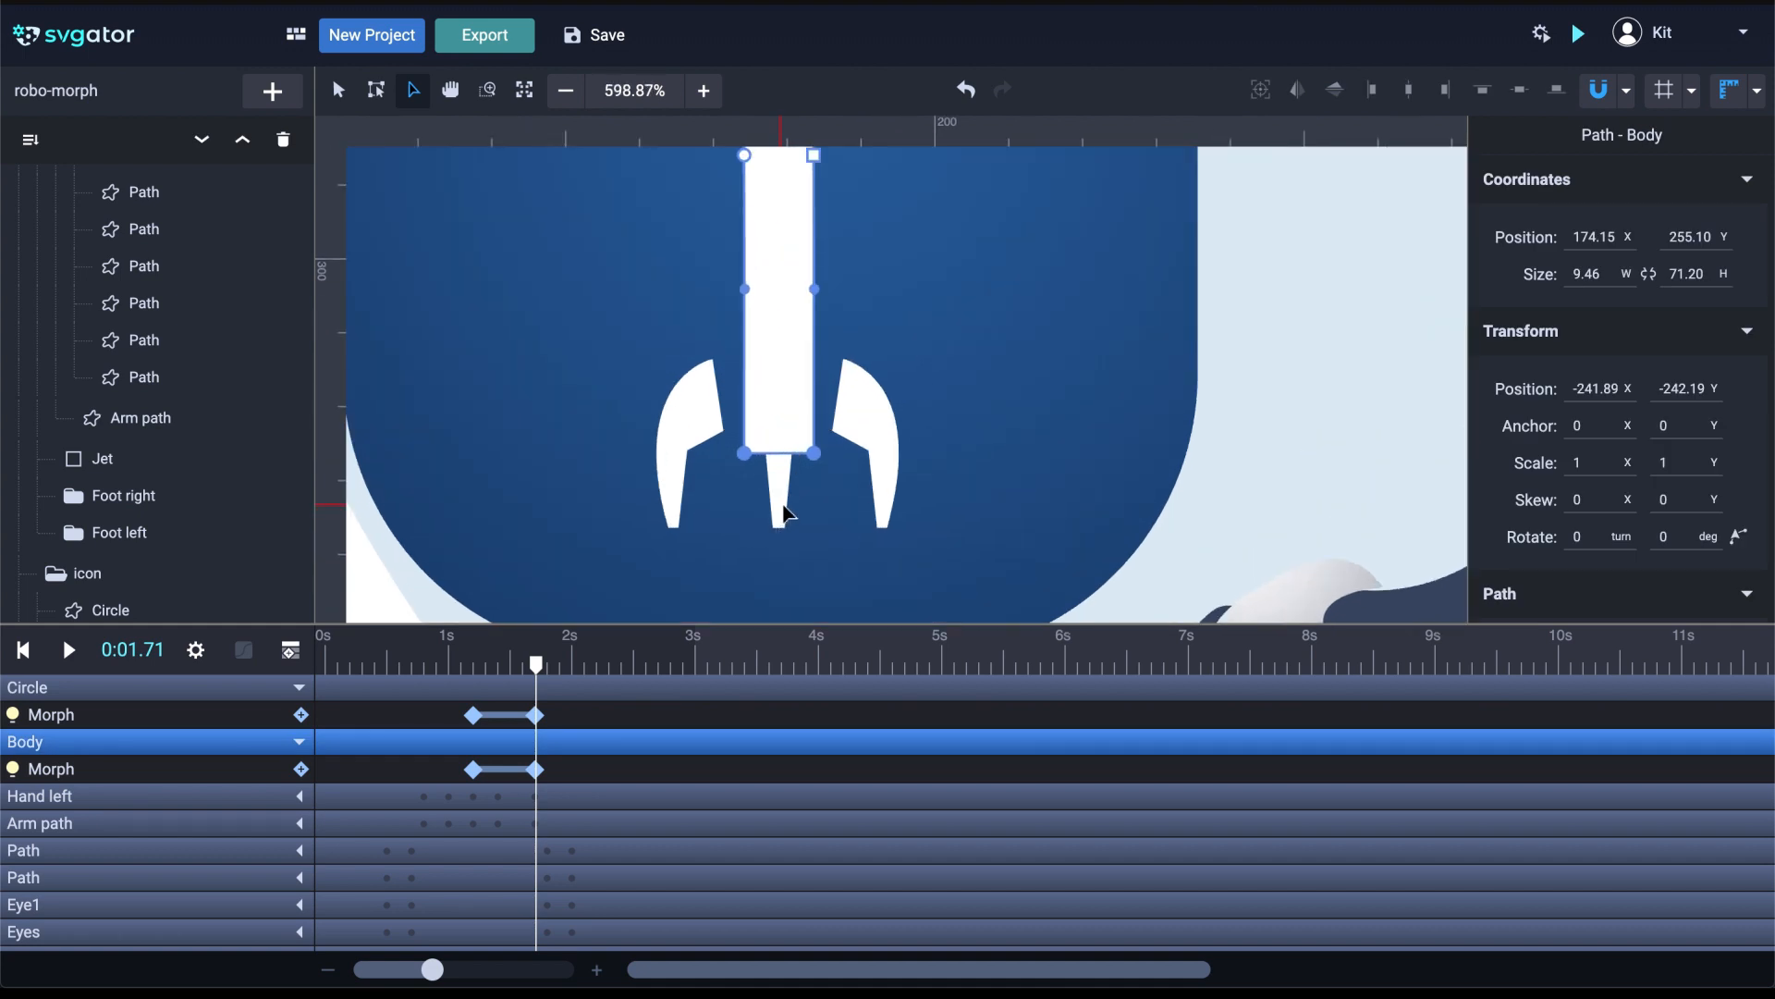
scroll(784, 514, "up", 4)
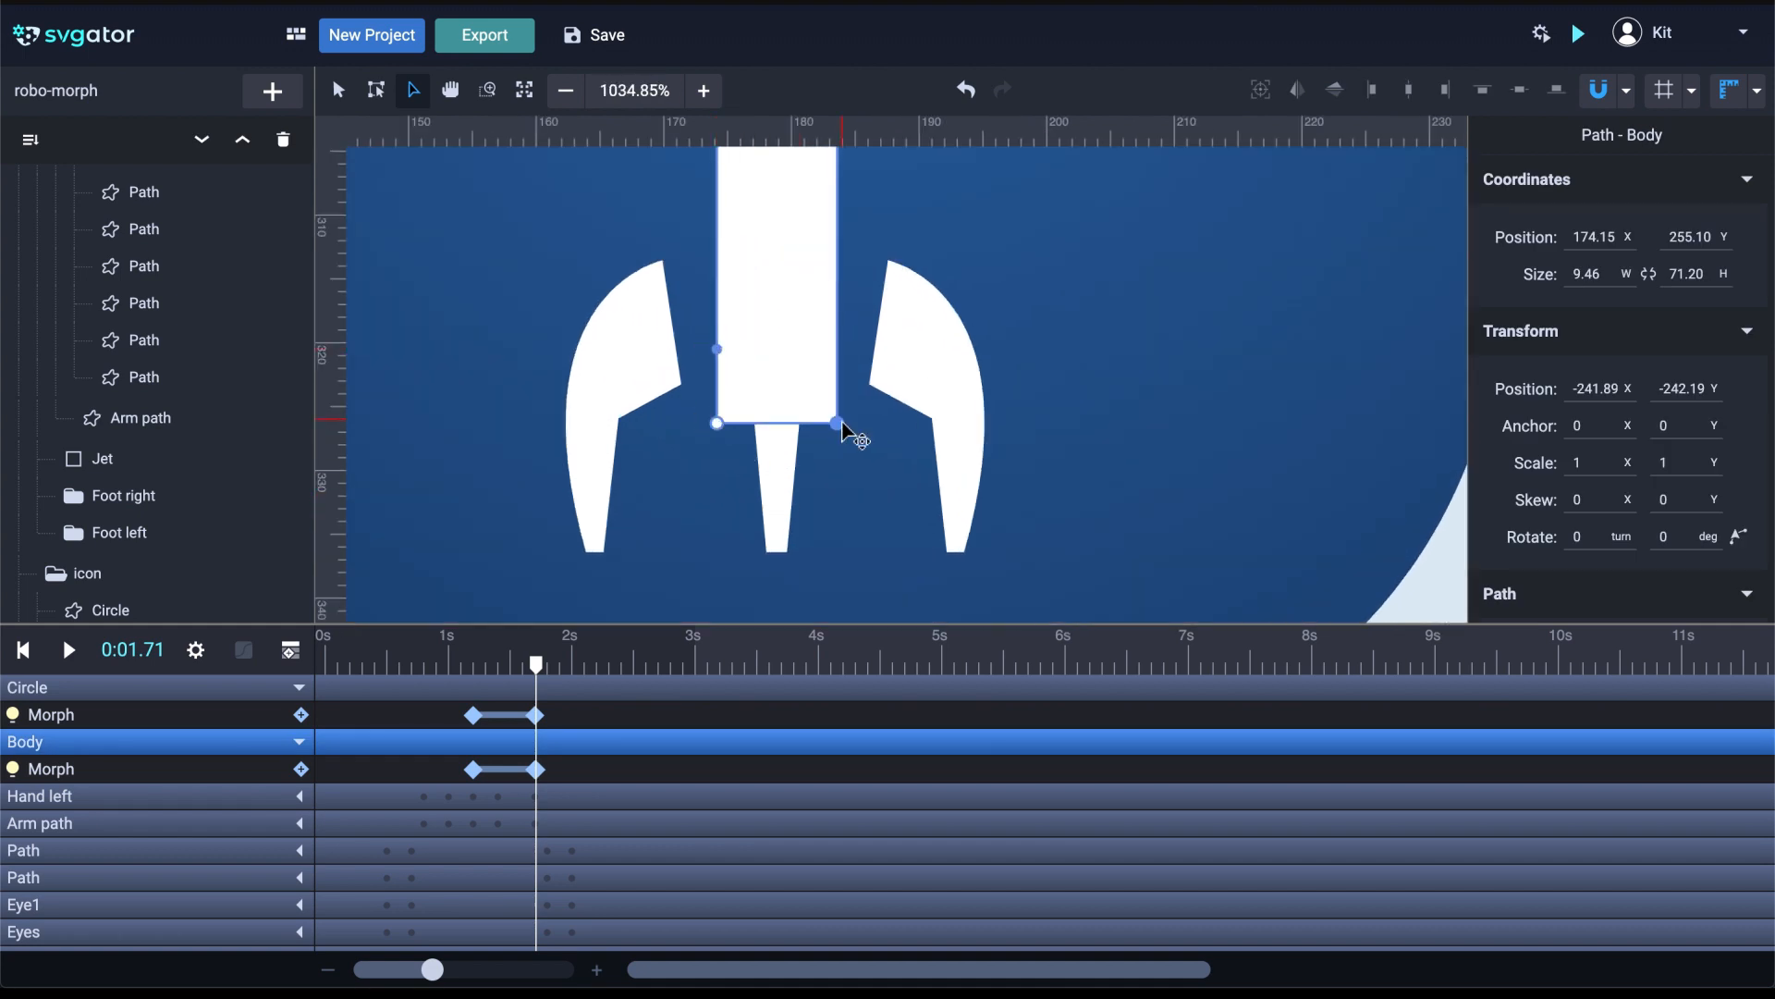
left_click_drag(838, 423, 788, 551)
left_click_drag(717, 424, 766, 551)
Adjust the curve handles of the rocket body's lower section so both sides taper smoothly into the middle wing
left_click_drag(789, 551, 737, 403)
scroll(789, 460, "down", 3)
left_click_drag(786, 496, 740, 488)
scroll(865, 381, "down", 3)
scroll(844, 377, "up", 4)
left_click_drag(843, 421, 837, 488)
scroll(830, 480, "down", 4)
Move the Body's last Morph keyframe to 1.70 s and set the playhead to the same time
left_click(811, 559)
left_click_drag(536, 664, 527, 669)
scroll(527, 760, "up", 5)
mouse_move(1011, 769)
left_mouse_down()
mouse_move(1053, 780)
mouse_move(1006, 769)
left_mouse_up()
mouse_move(1018, 664)
left_mouse_down()
mouse_move(834, 665)
mouse_move(1008, 665)
left_mouse_up()
key("Escape")
Add a Morph animator to the rocket's middle wing with a keyframe at 1.20 s
scroll(815, 395, "down", 5)
scroll(816, 479, "up", 5)
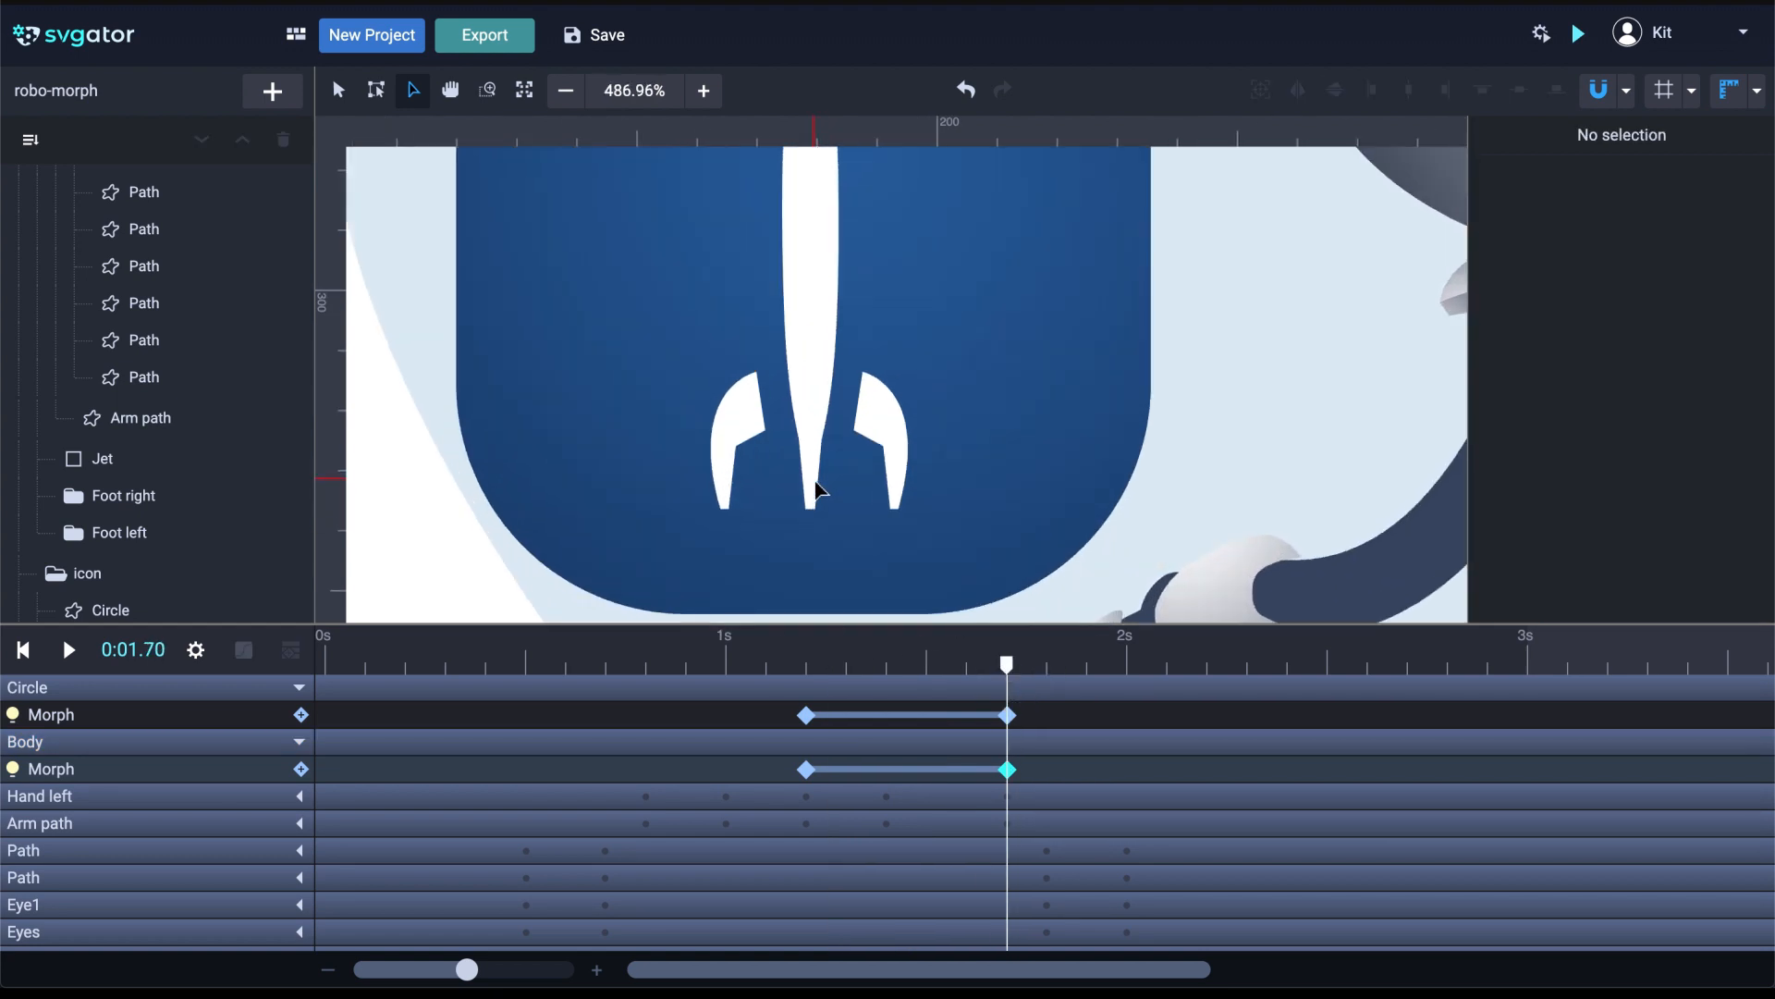
scroll(815, 490, "up", 2)
left_click(340, 91)
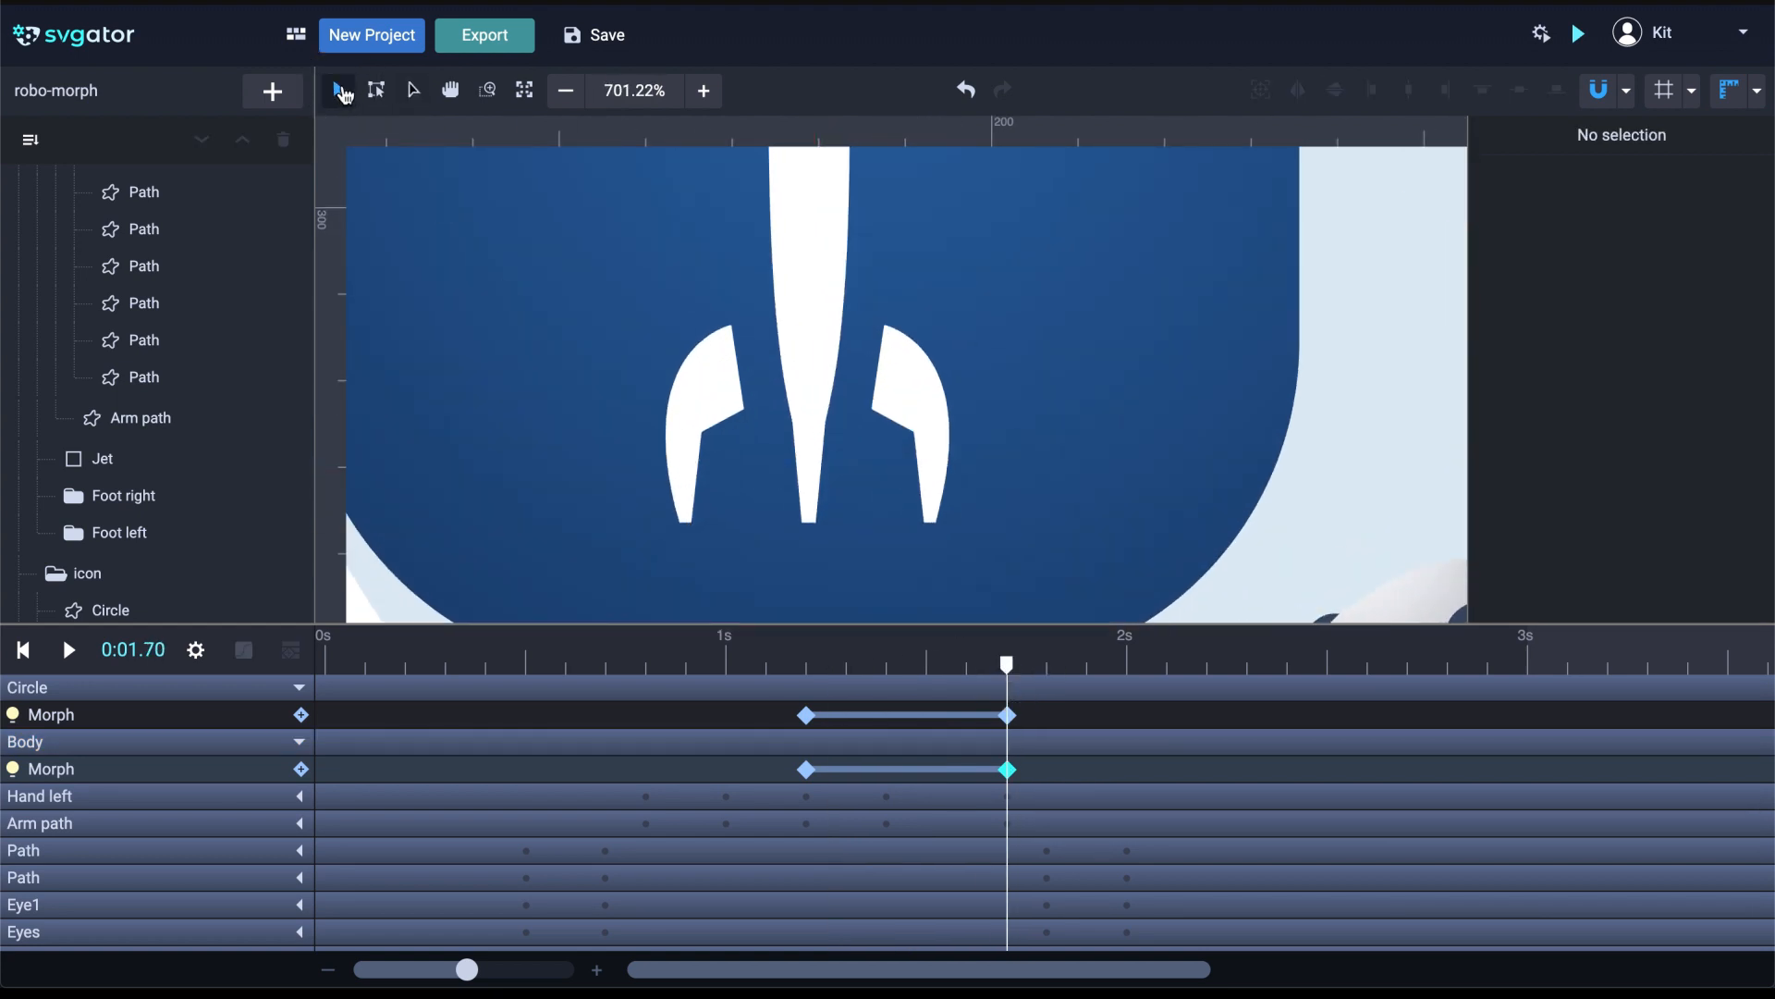
left_click(815, 500)
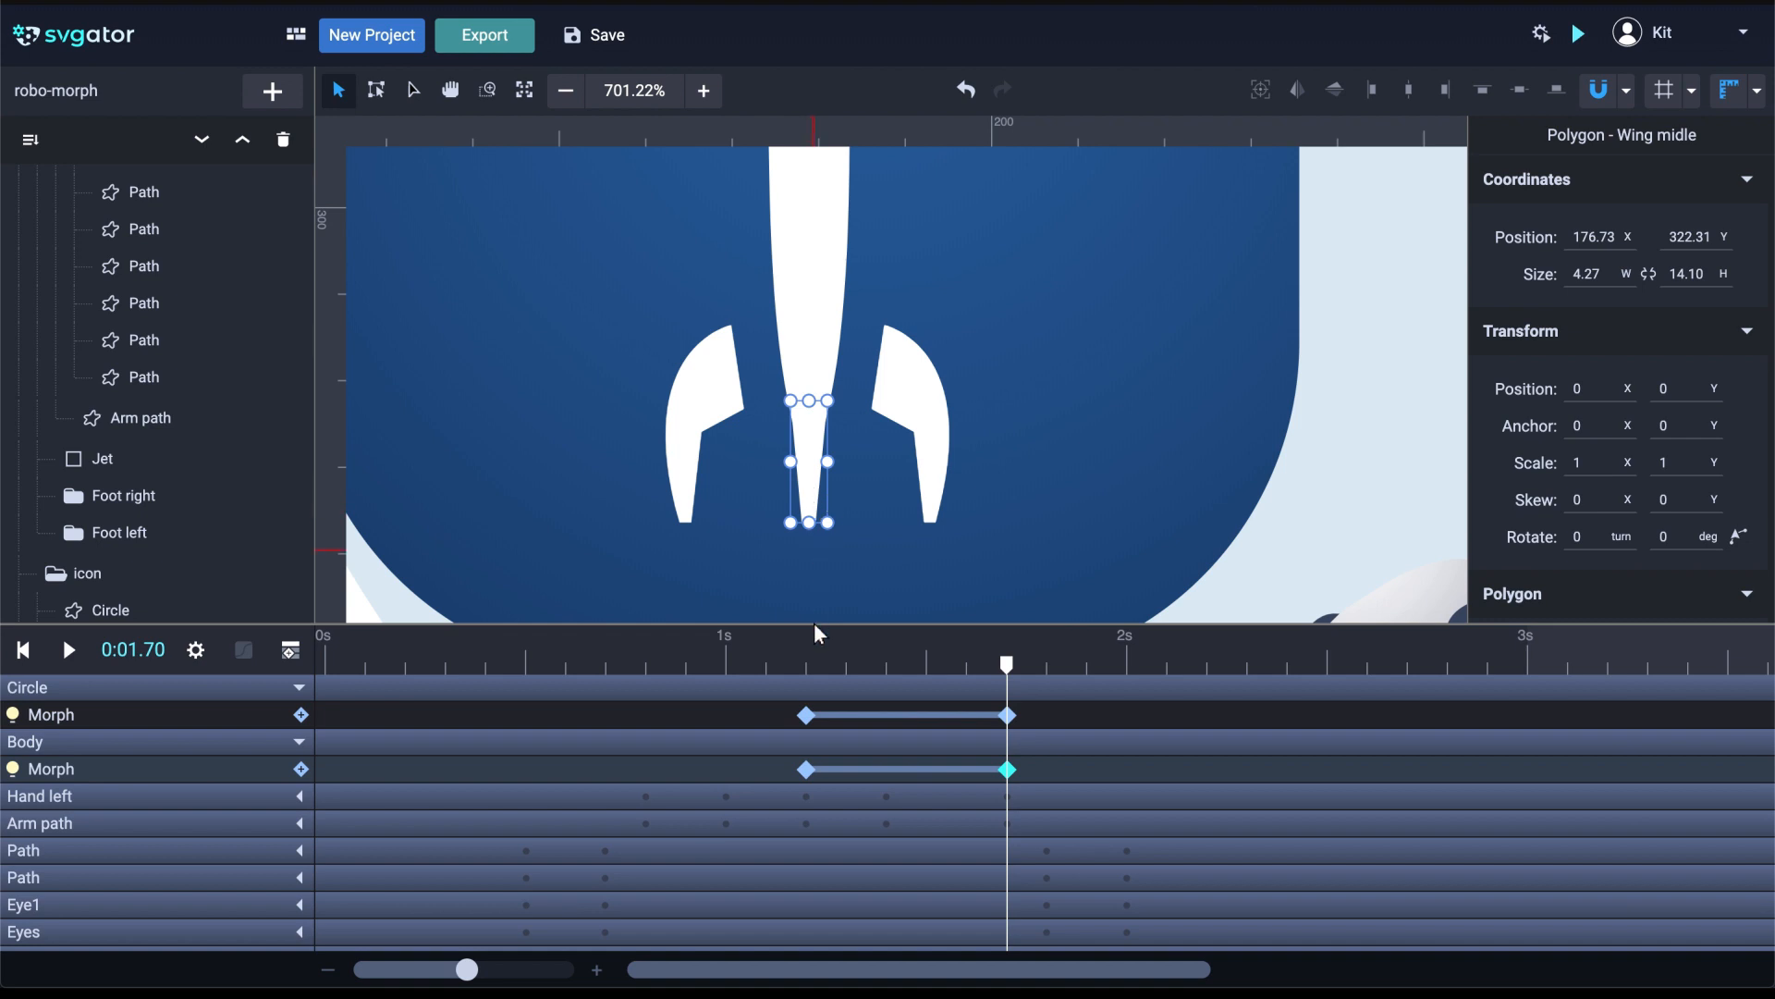
left_click(807, 664)
key("shift+m")
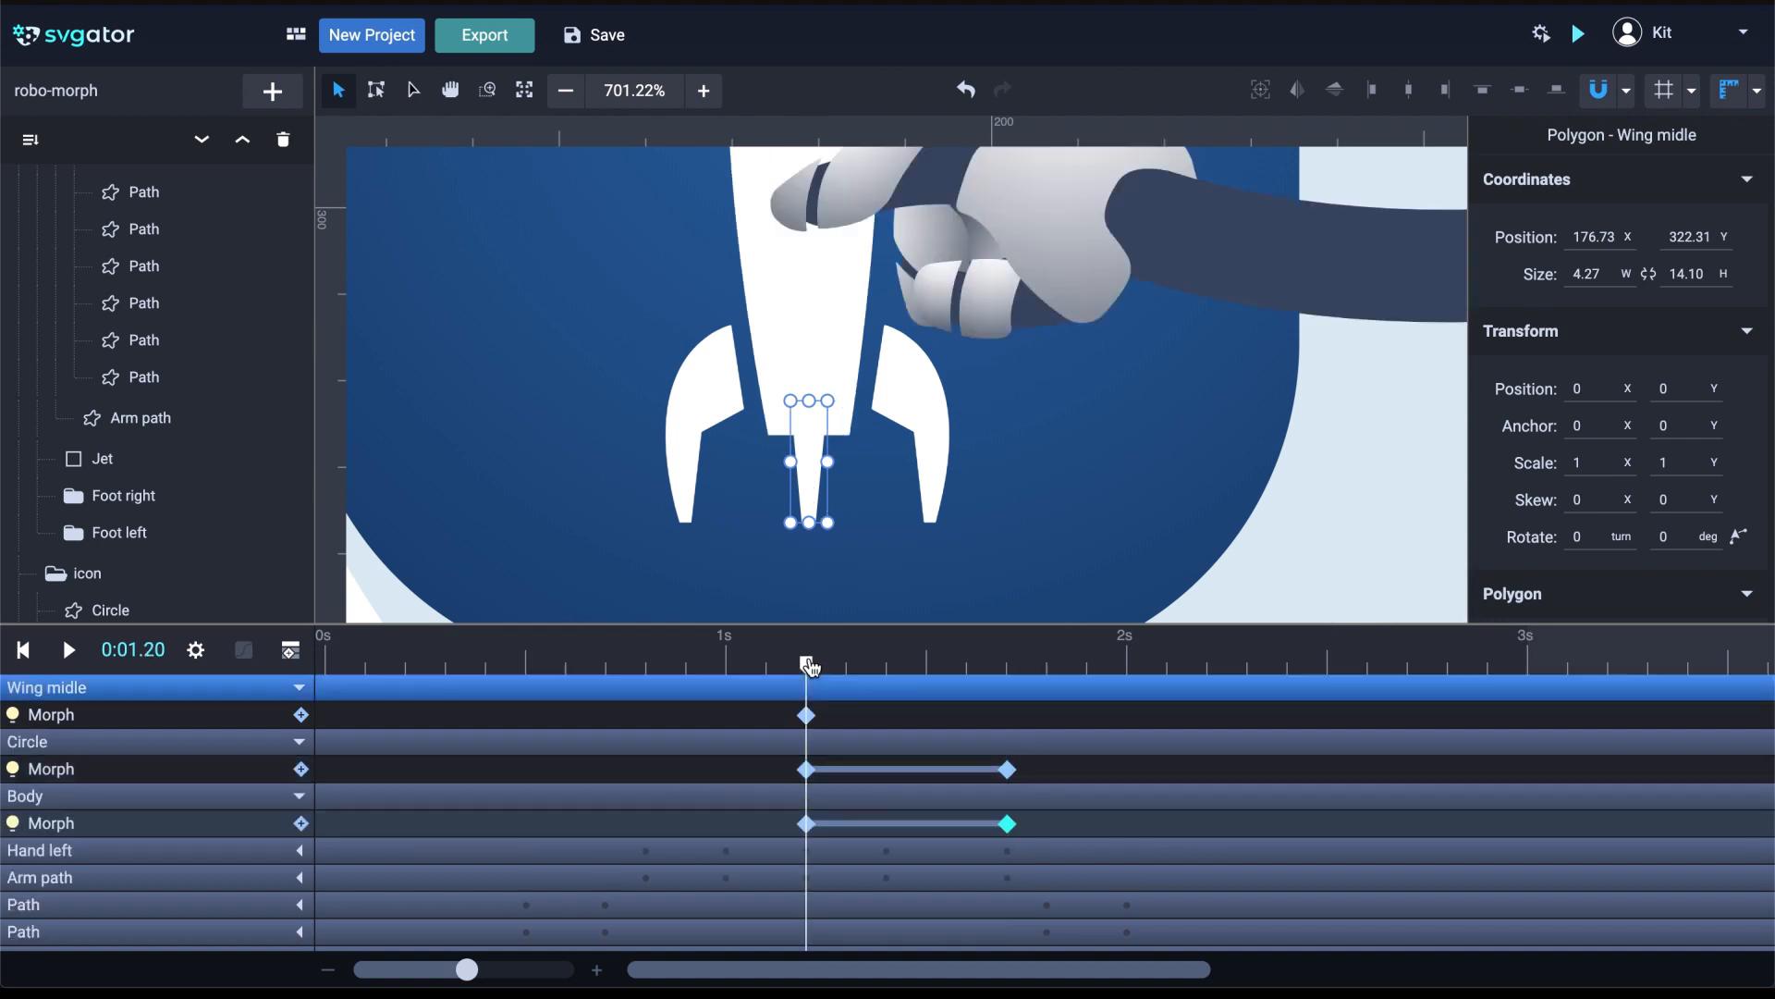
At 1.70 s, morph the middle wing's lower edge into an inverted V by spreading its bottom corner nodes and raising the middle node
left_click_drag(808, 670, 1032, 690)
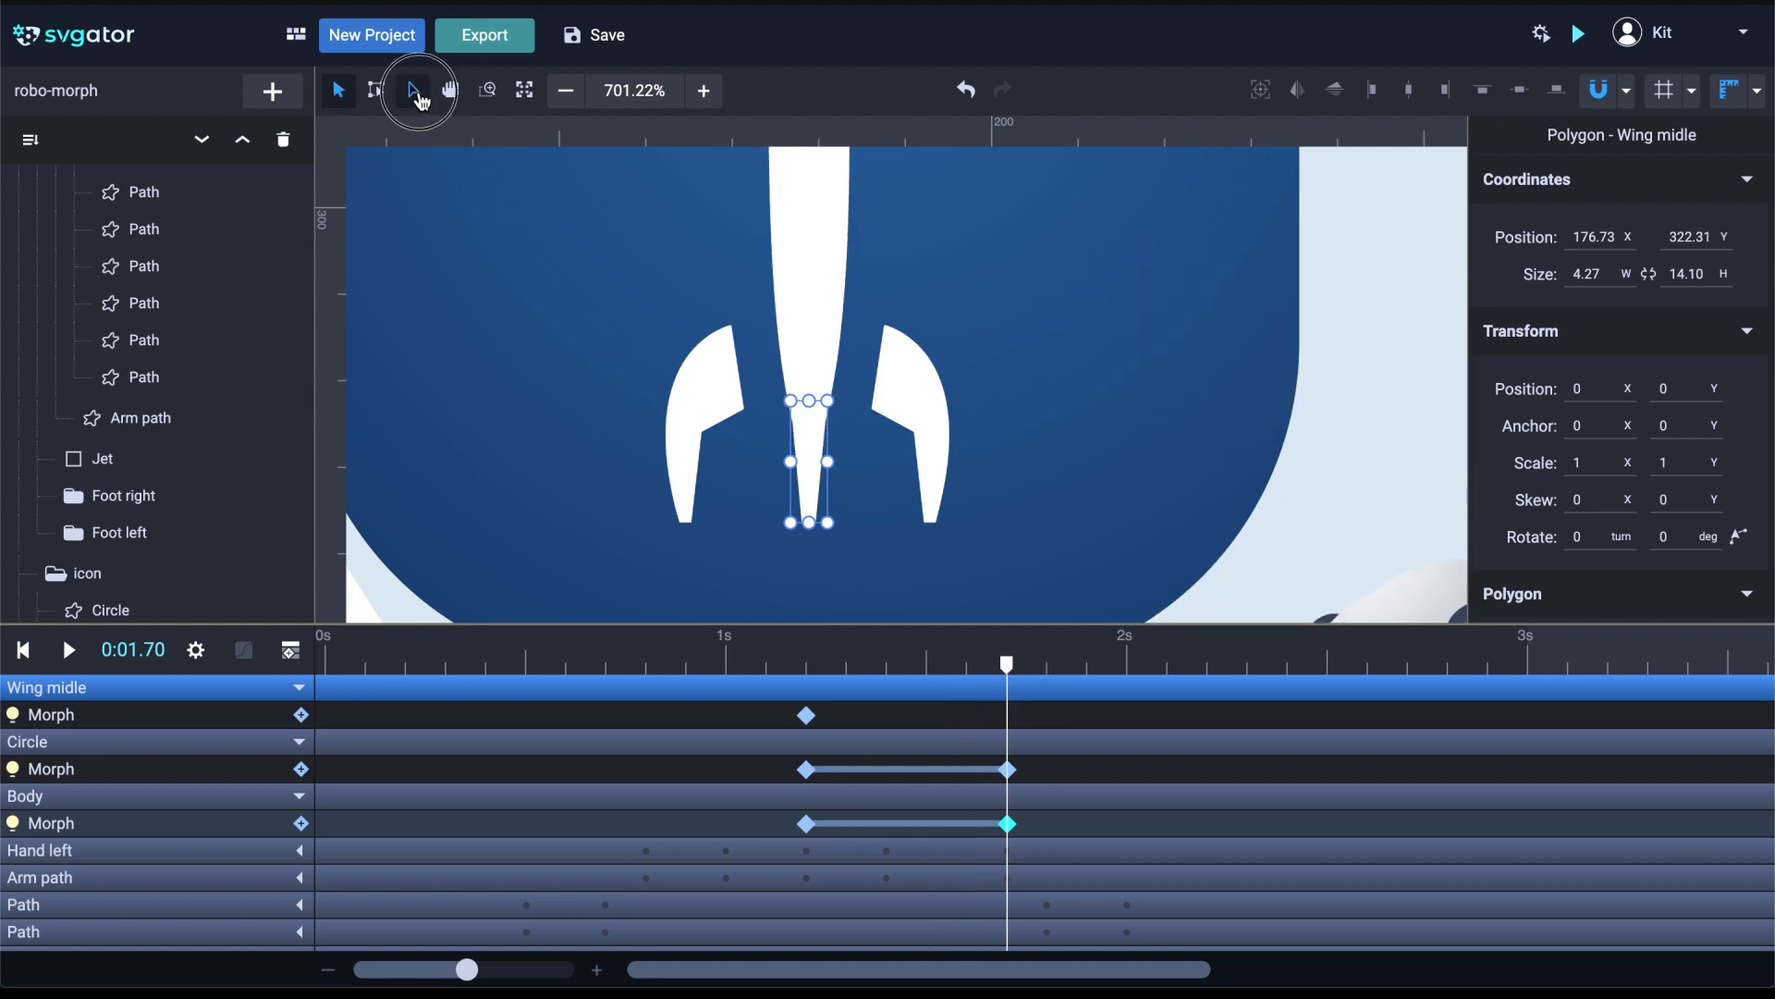
left_click(415, 93)
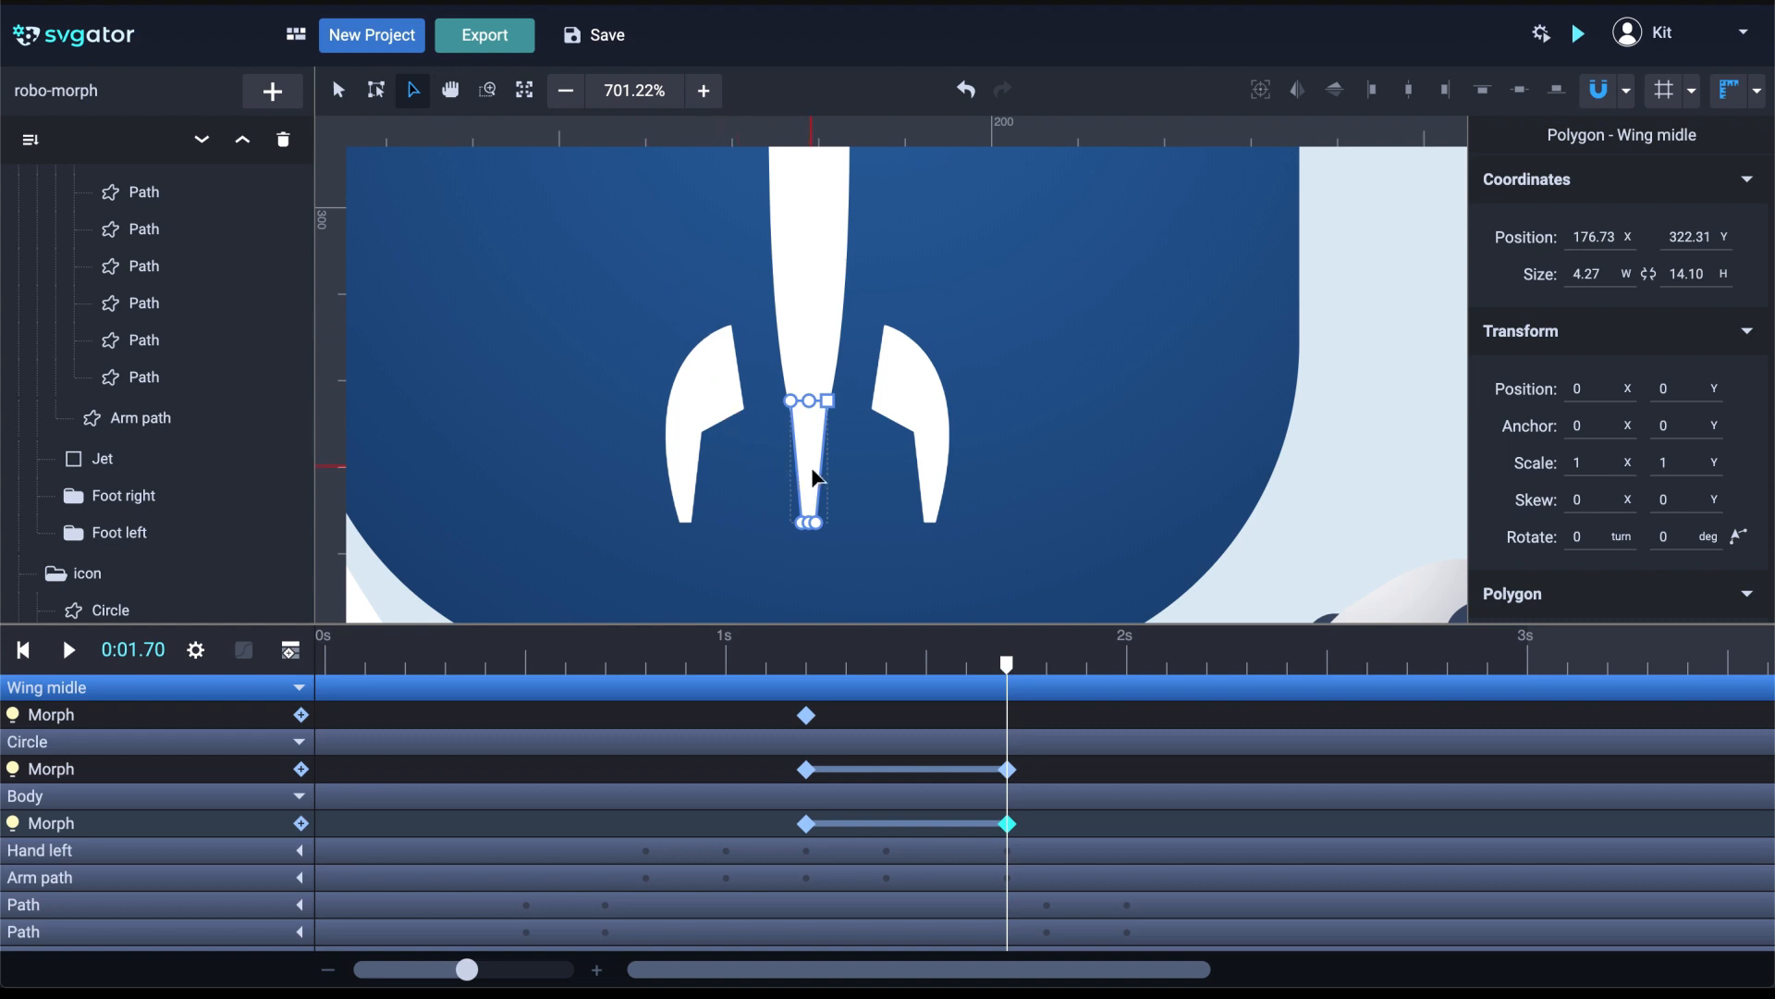
scroll(812, 469, "up", 3)
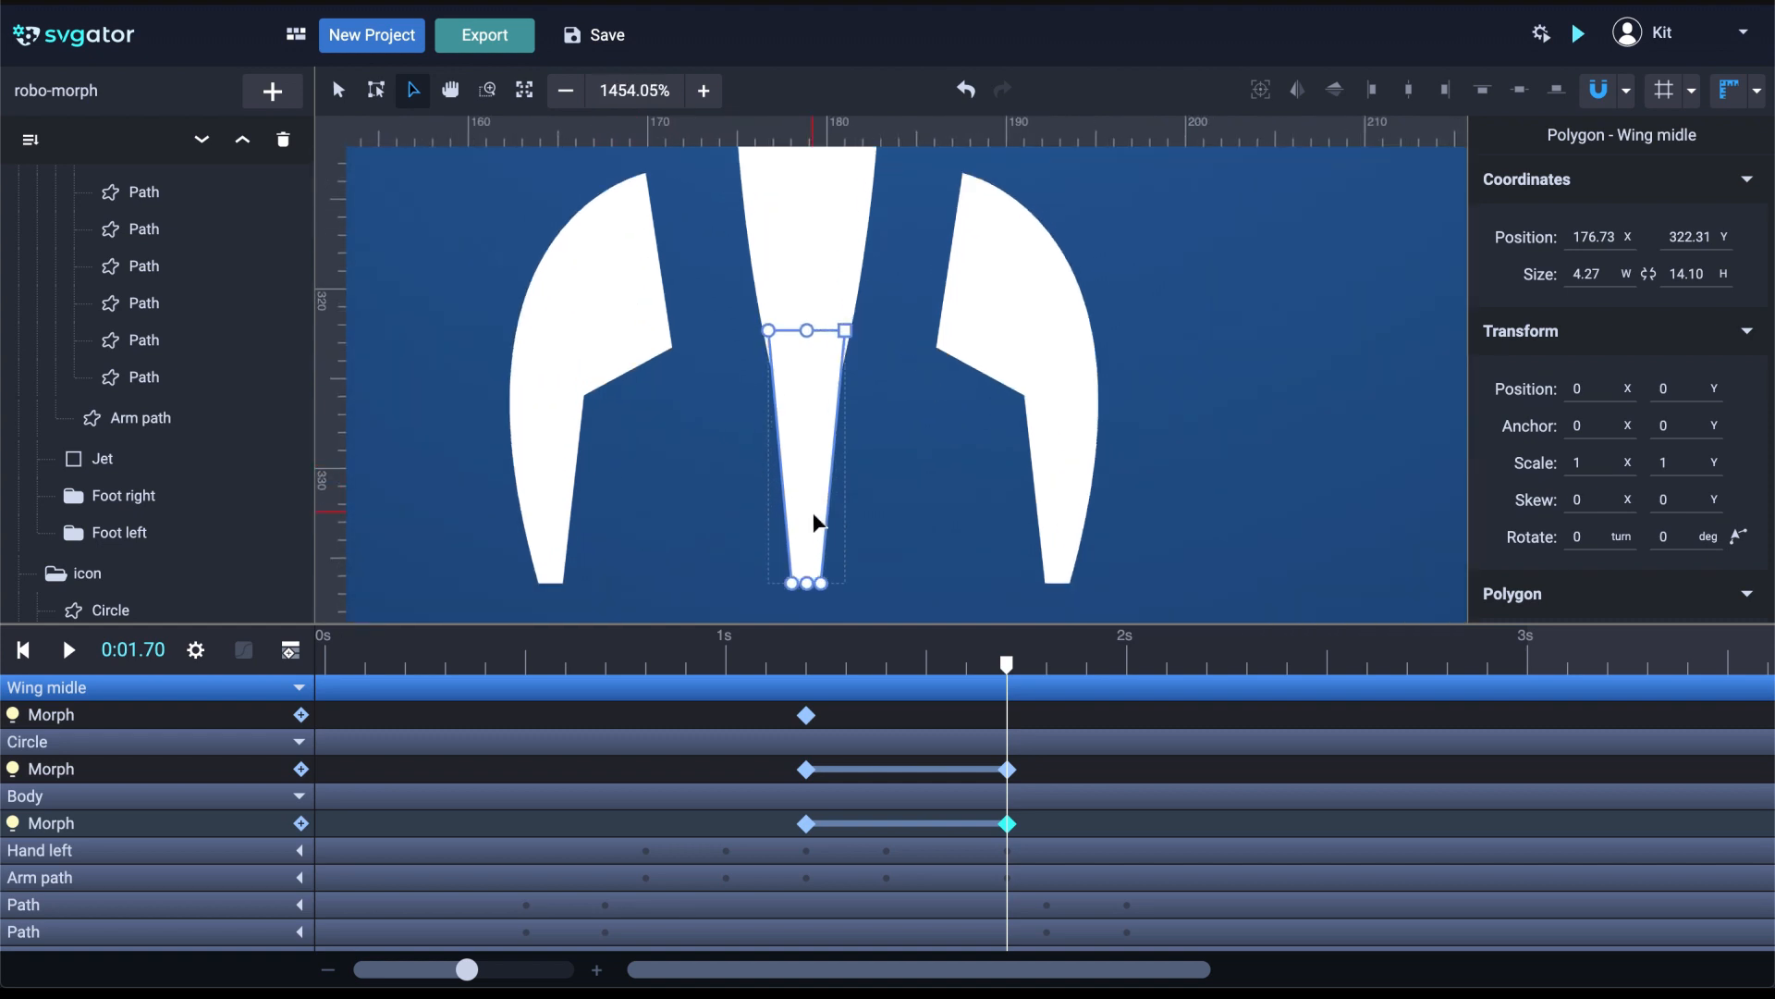
scroll(814, 518, "up", 2)
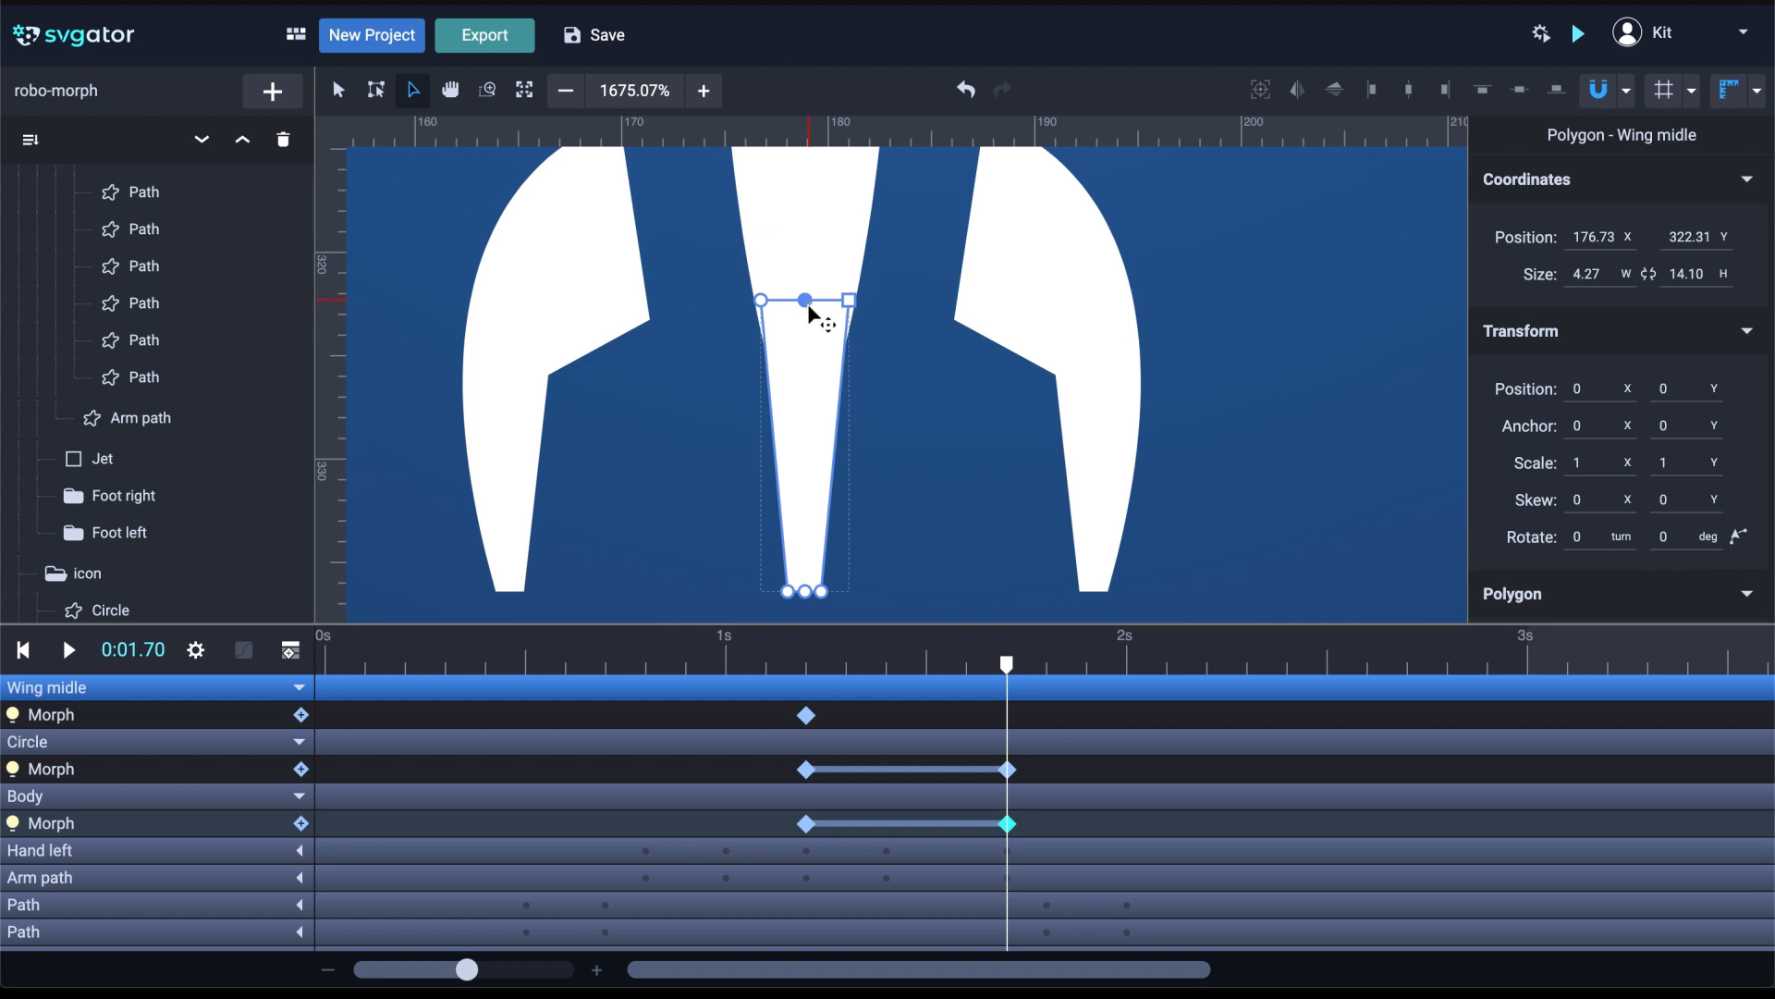
left_click_drag(788, 591, 708, 584)
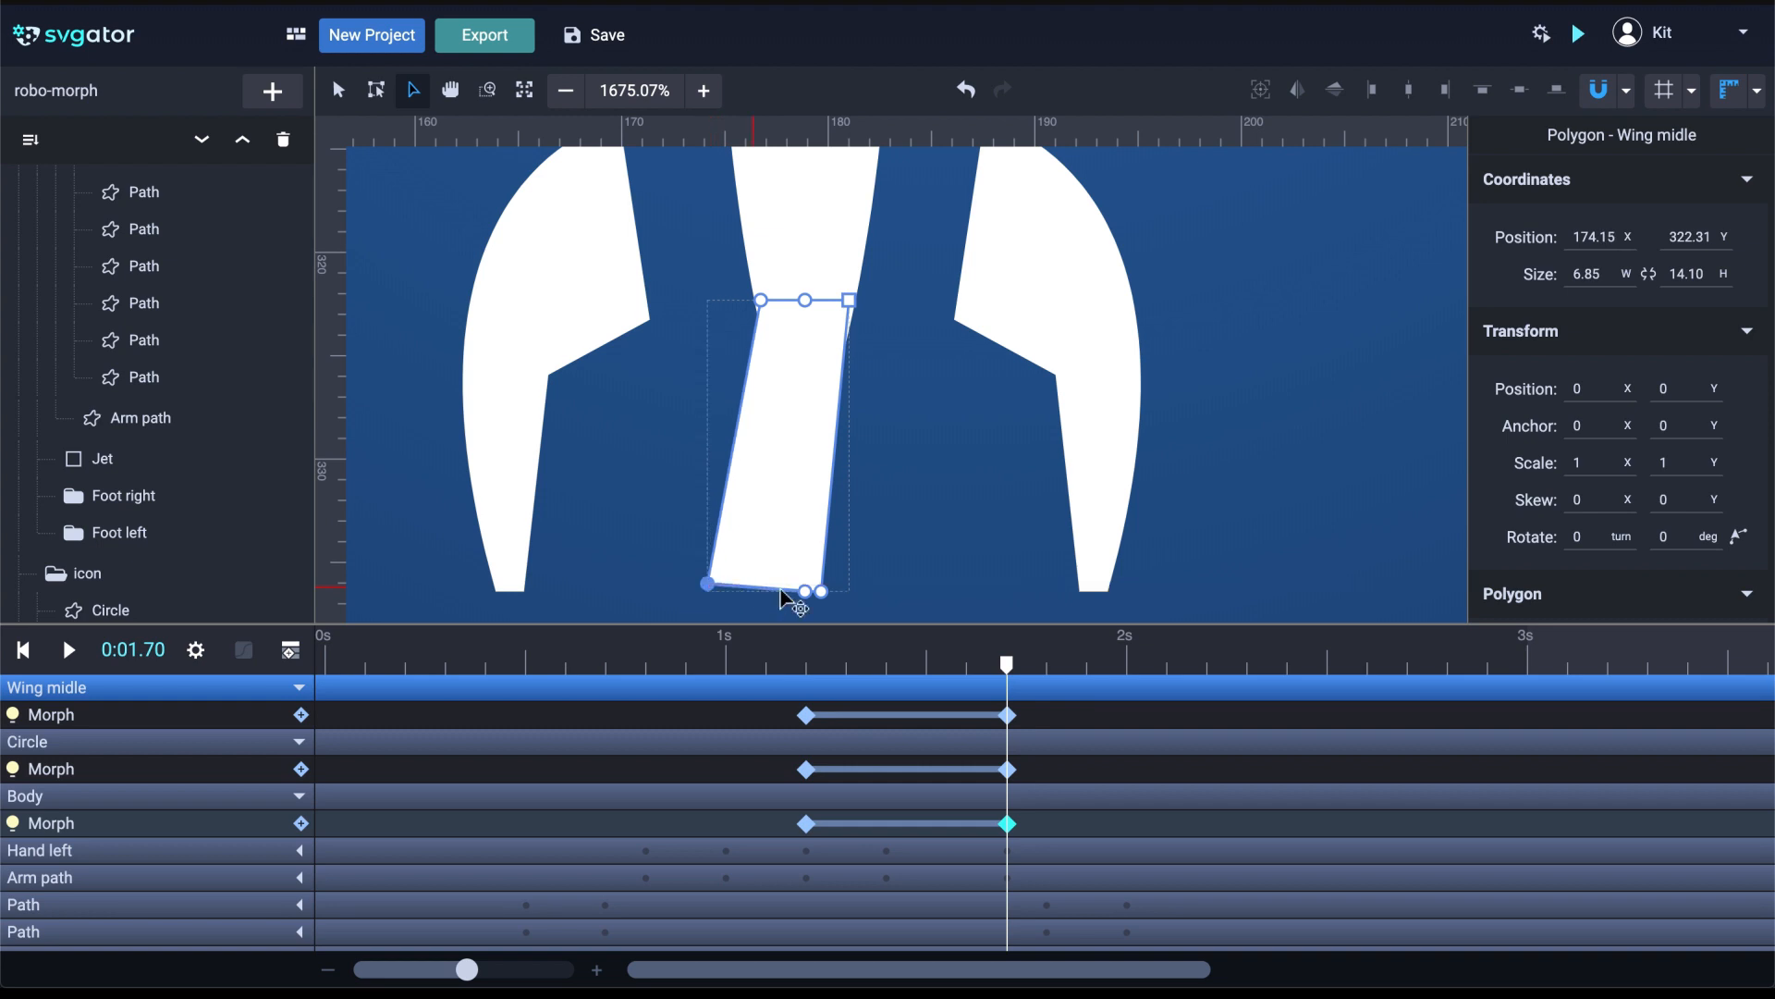
left_click_drag(817, 589, 804, 431)
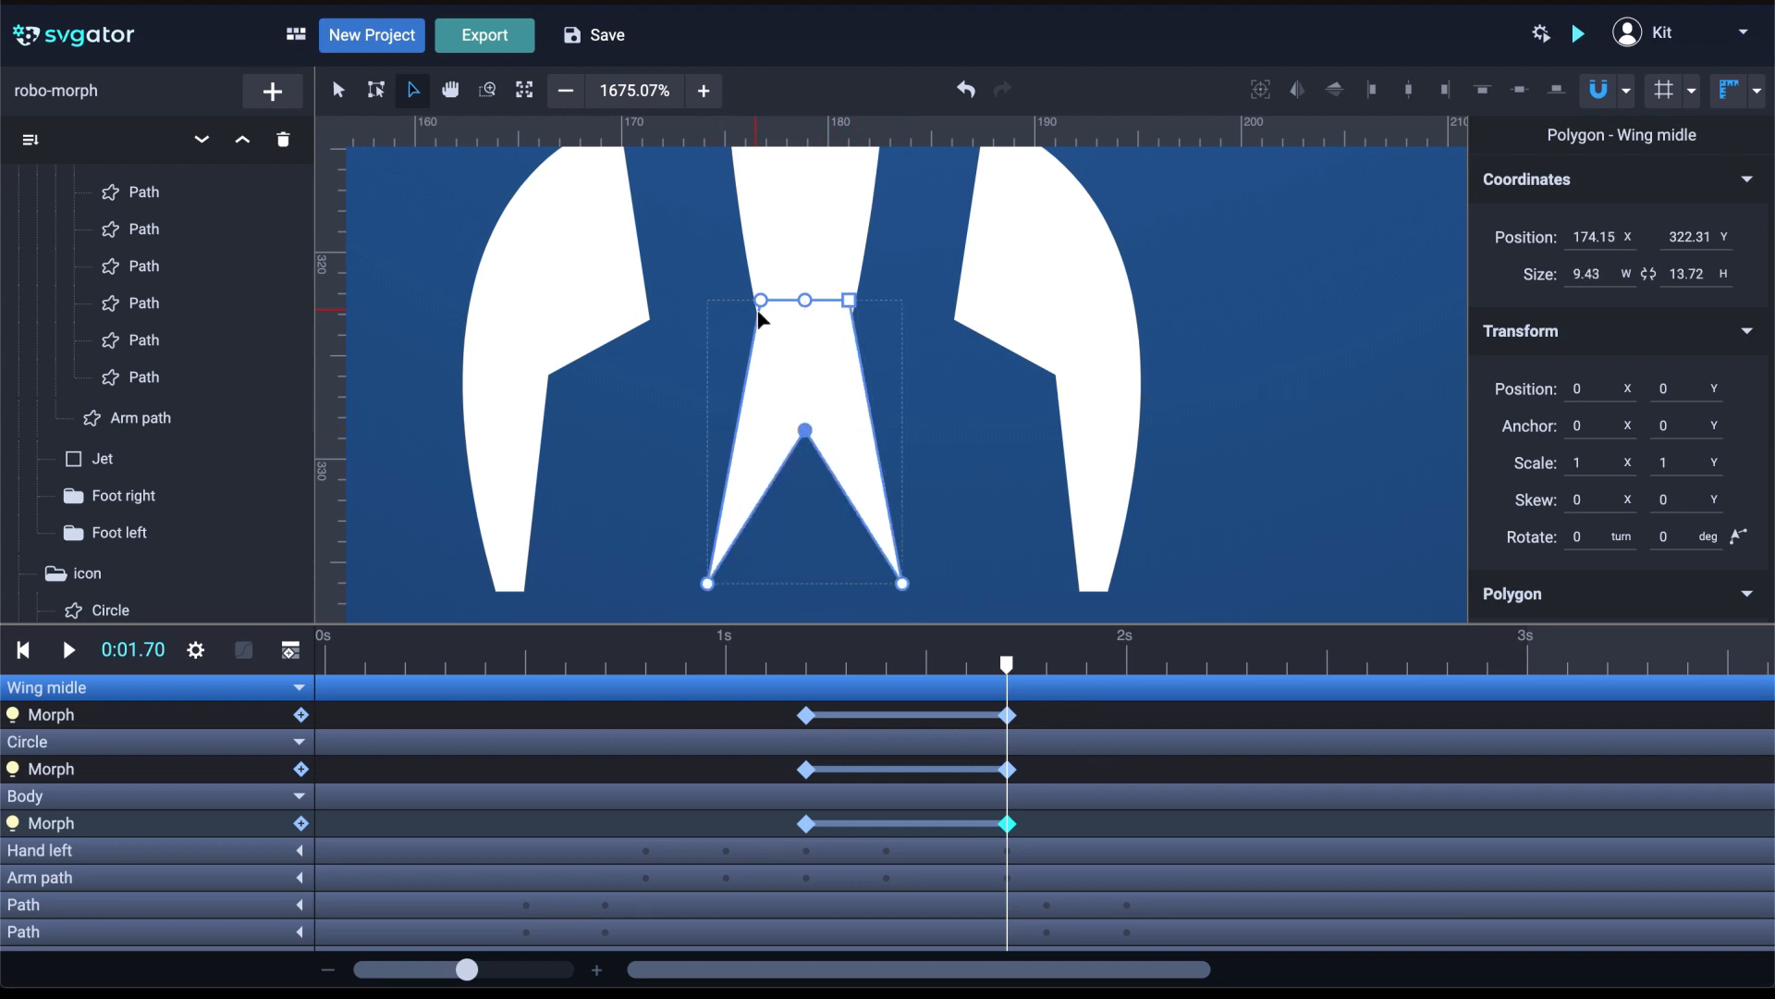
Spread the middle wing's lower and upper corner nodes outward between the side fins to form a wide, shallow airplane tail
left_click_drag(686, 592, 910, 553)
left_click_drag(900, 583, 1055, 462)
left_click_drag(708, 460, 549, 462)
left_click_drag(761, 301, 570, 399)
left_click_drag(849, 301, 1035, 398)
key("Escape")
scroll(874, 384, "down", 10)
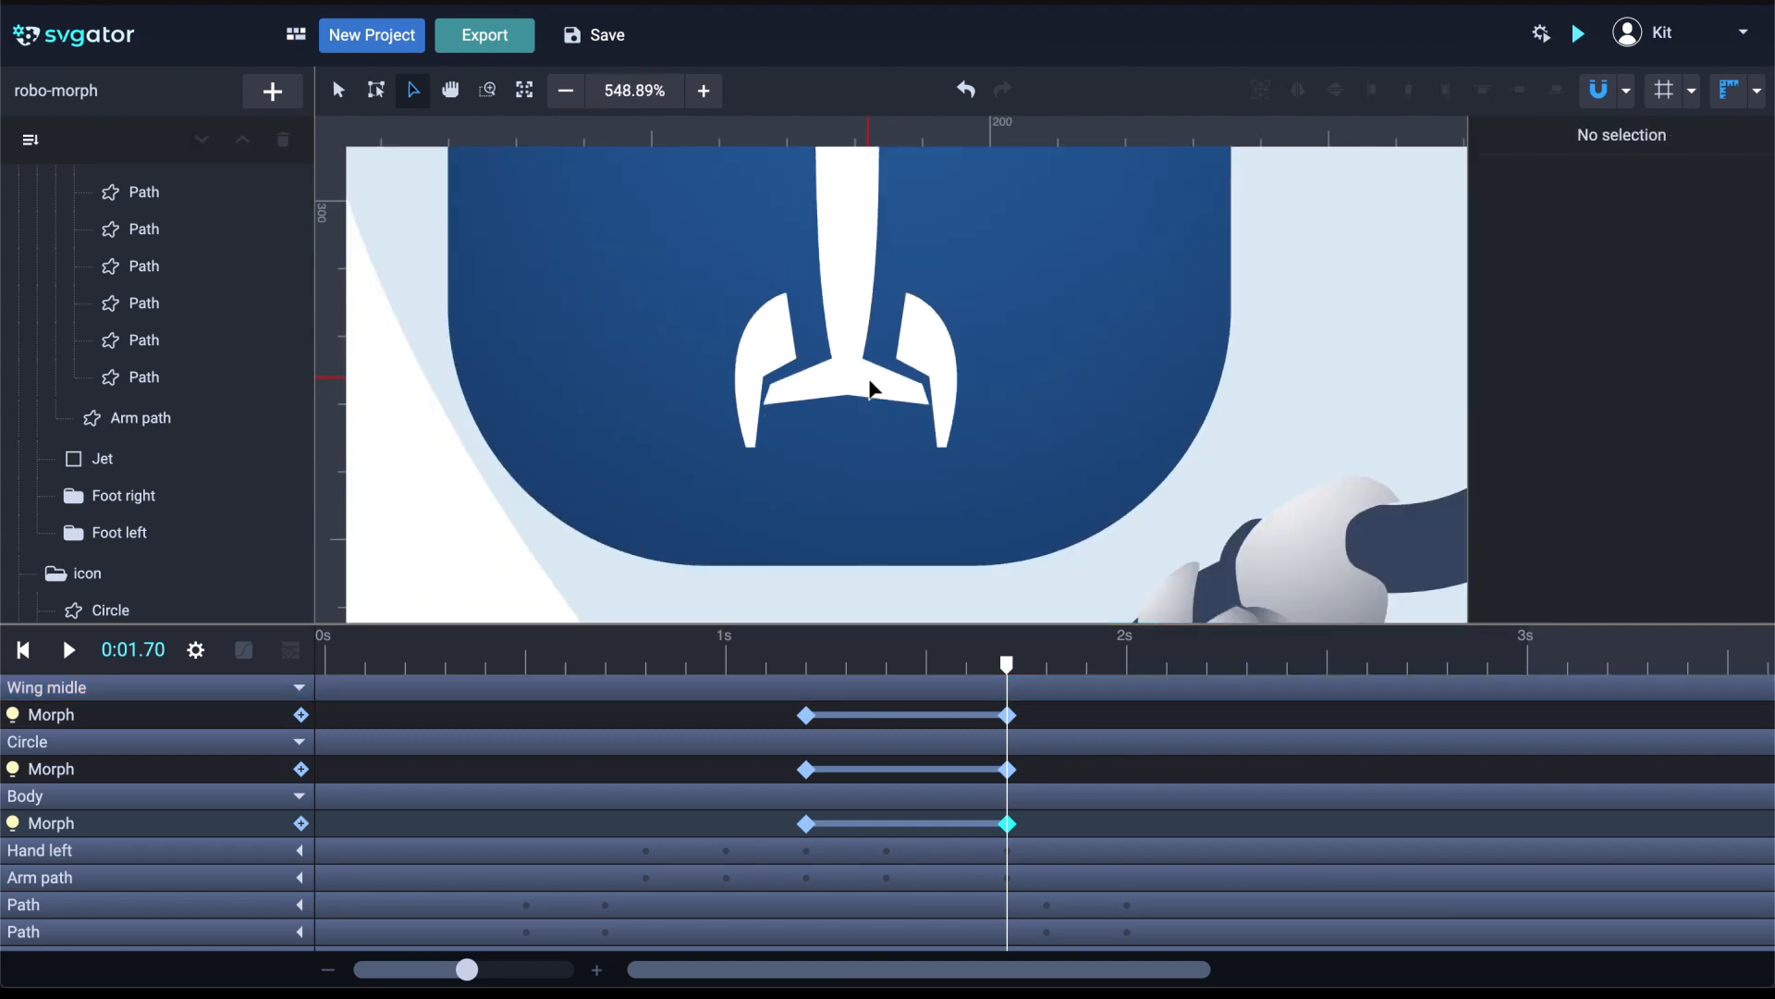
scroll(885, 395, "down", 3)
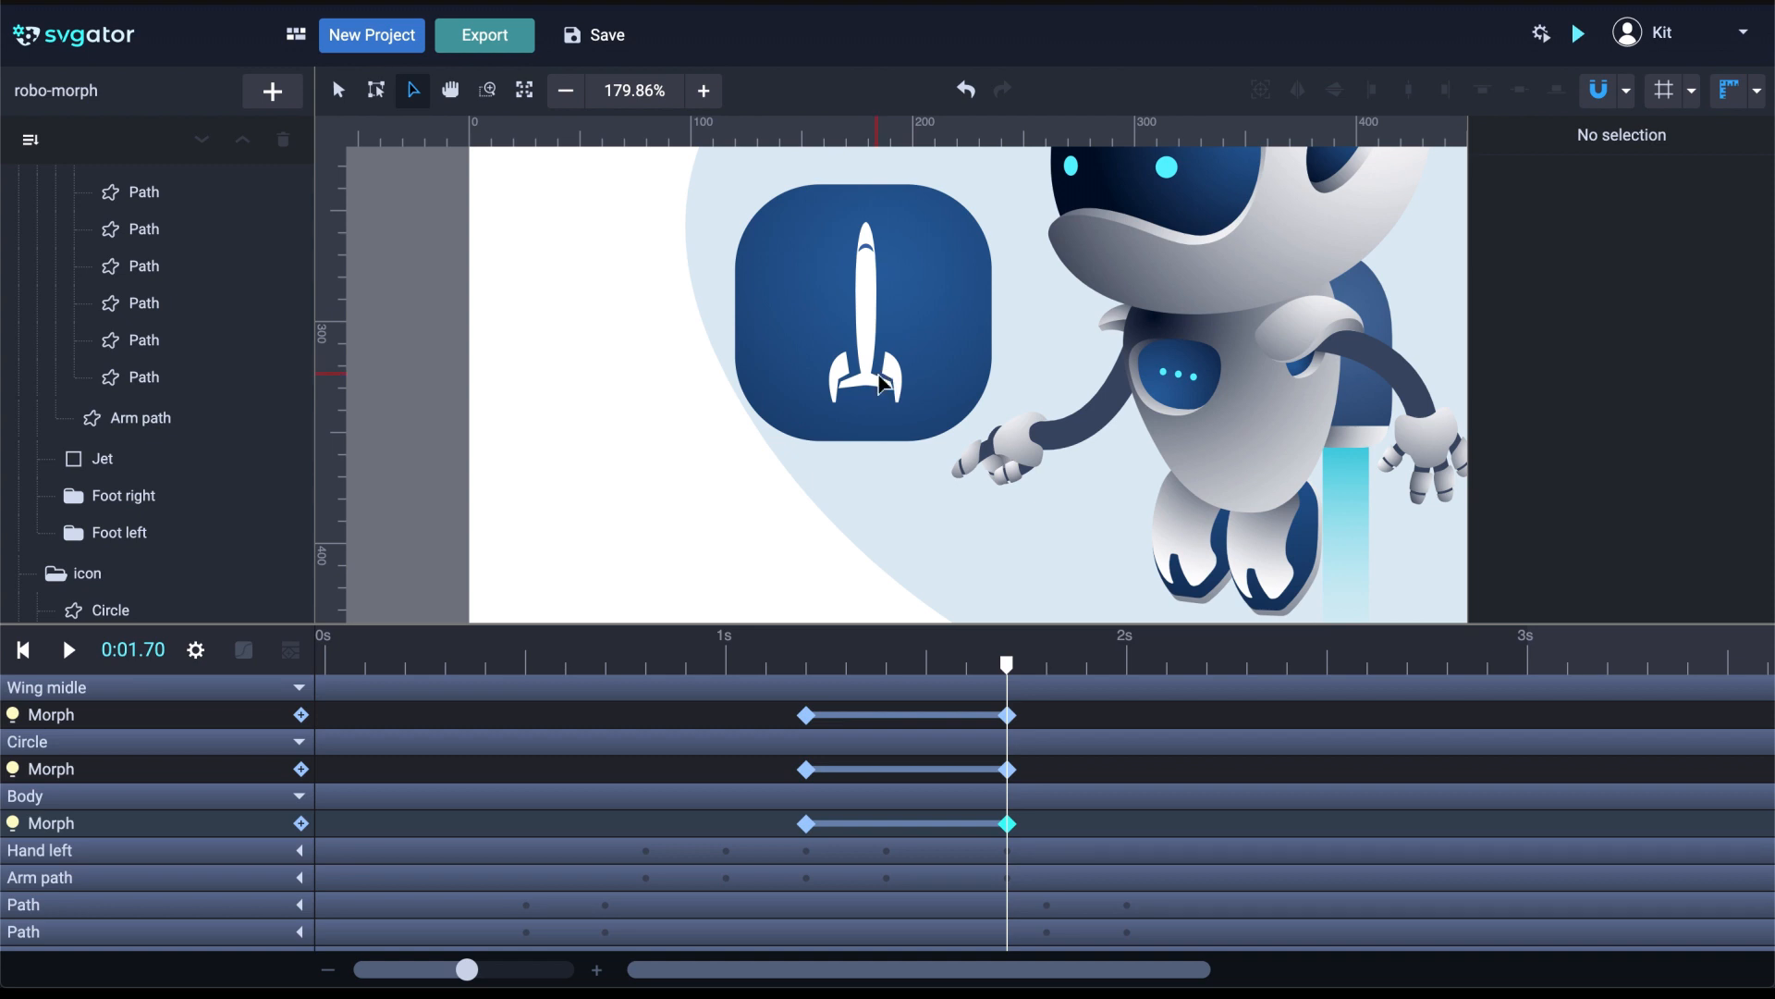
scroll(883, 384, "up", 8)
scroll(839, 351, "up", 3)
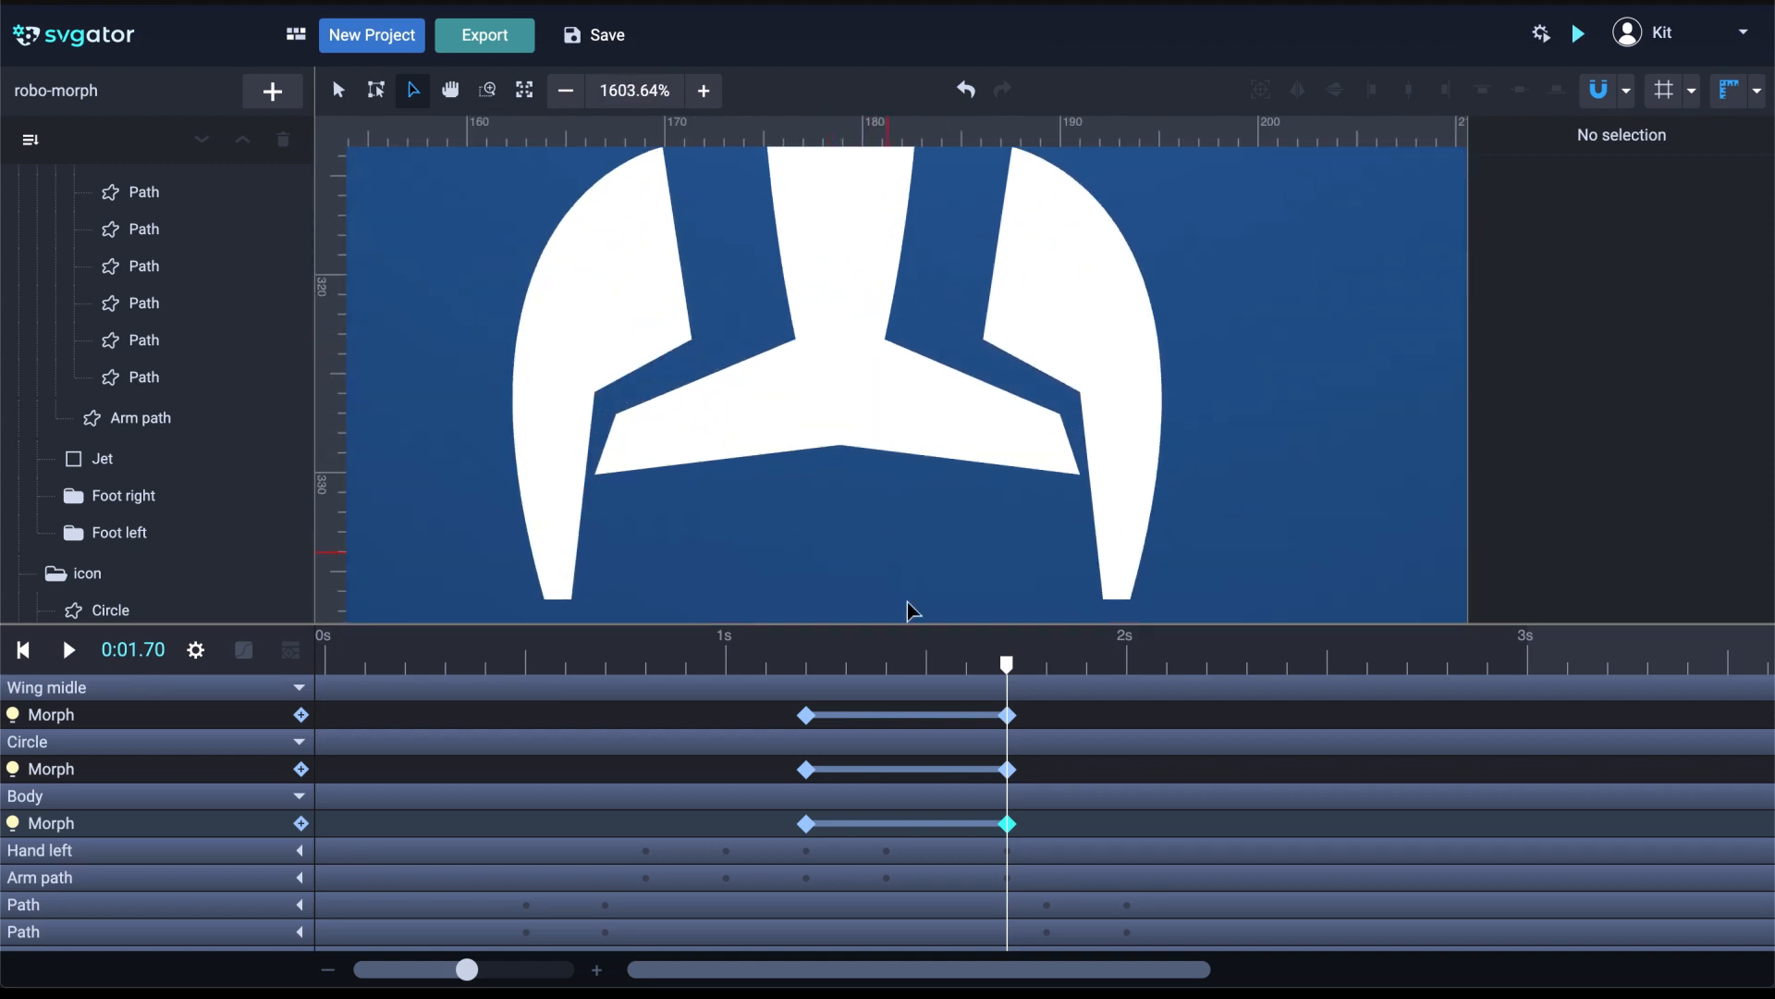
Select the left wing and add a Morph keyframe for it at 1.20 s
mouse_move(1007, 664)
left_mouse_down()
mouse_move(829, 657)
mouse_move(1008, 660)
left_mouse_up()
scroll(928, 420, "down", 4)
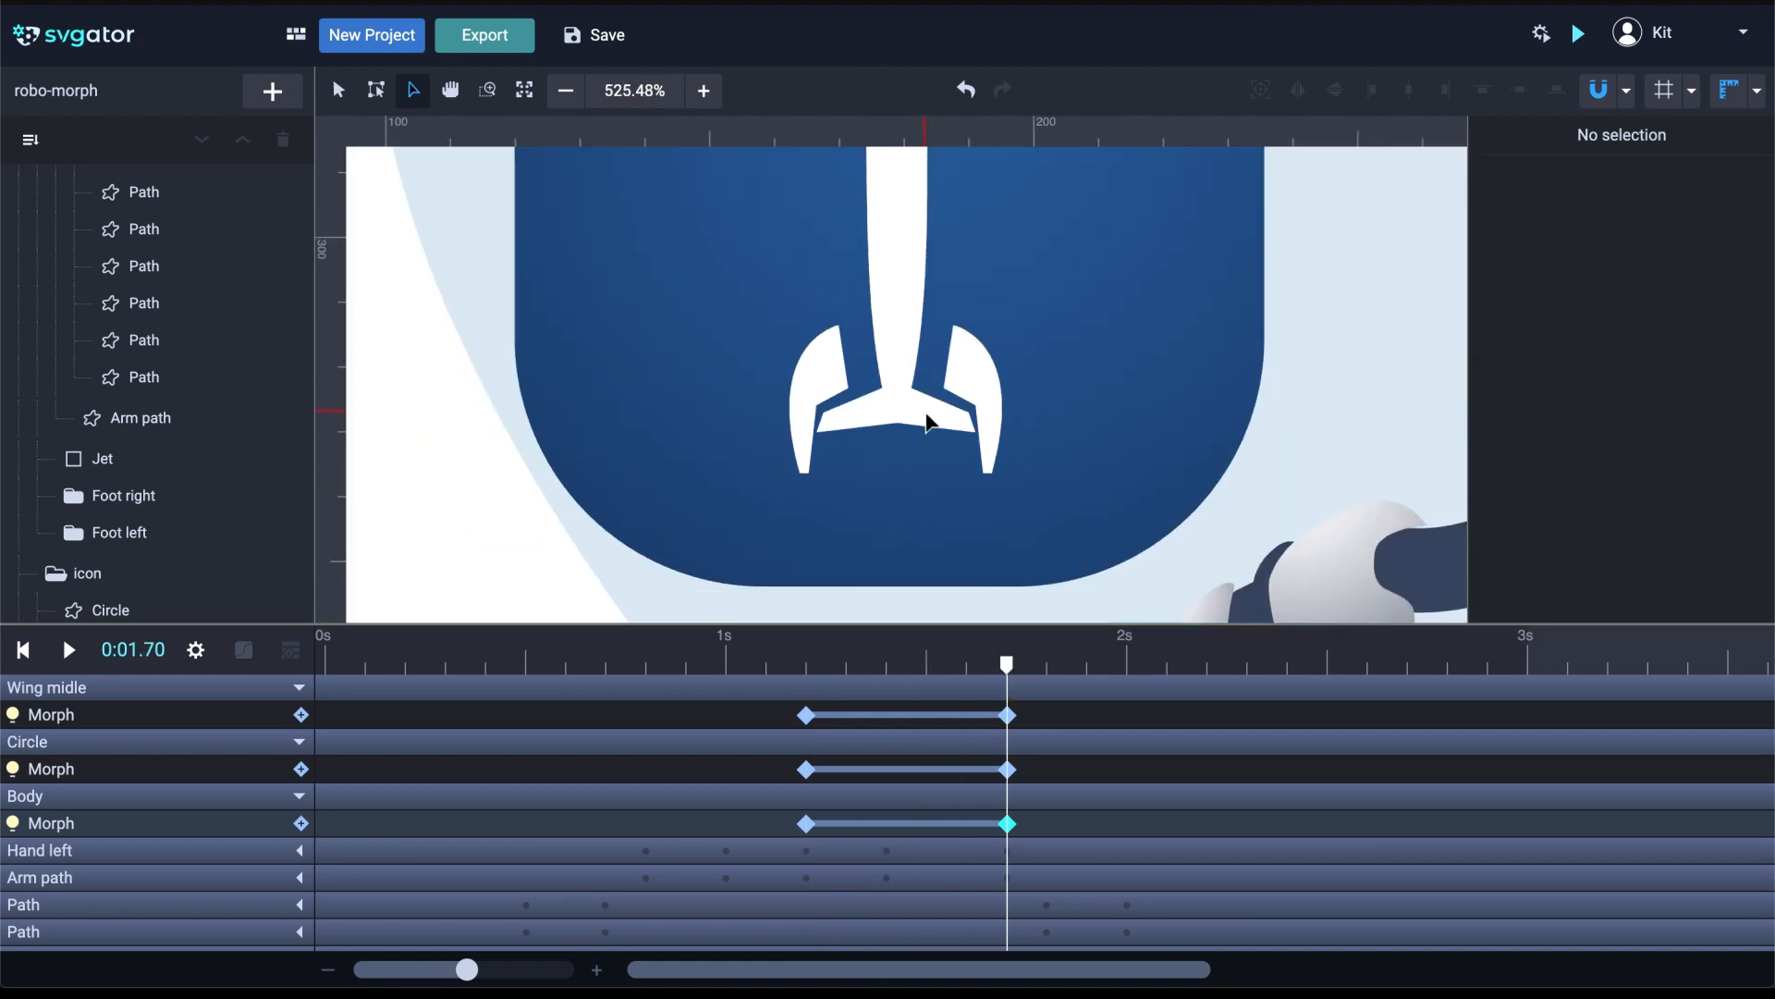
scroll(927, 421, "down", 2)
key("space")
left_click_drag(995, 352, 945, 421)
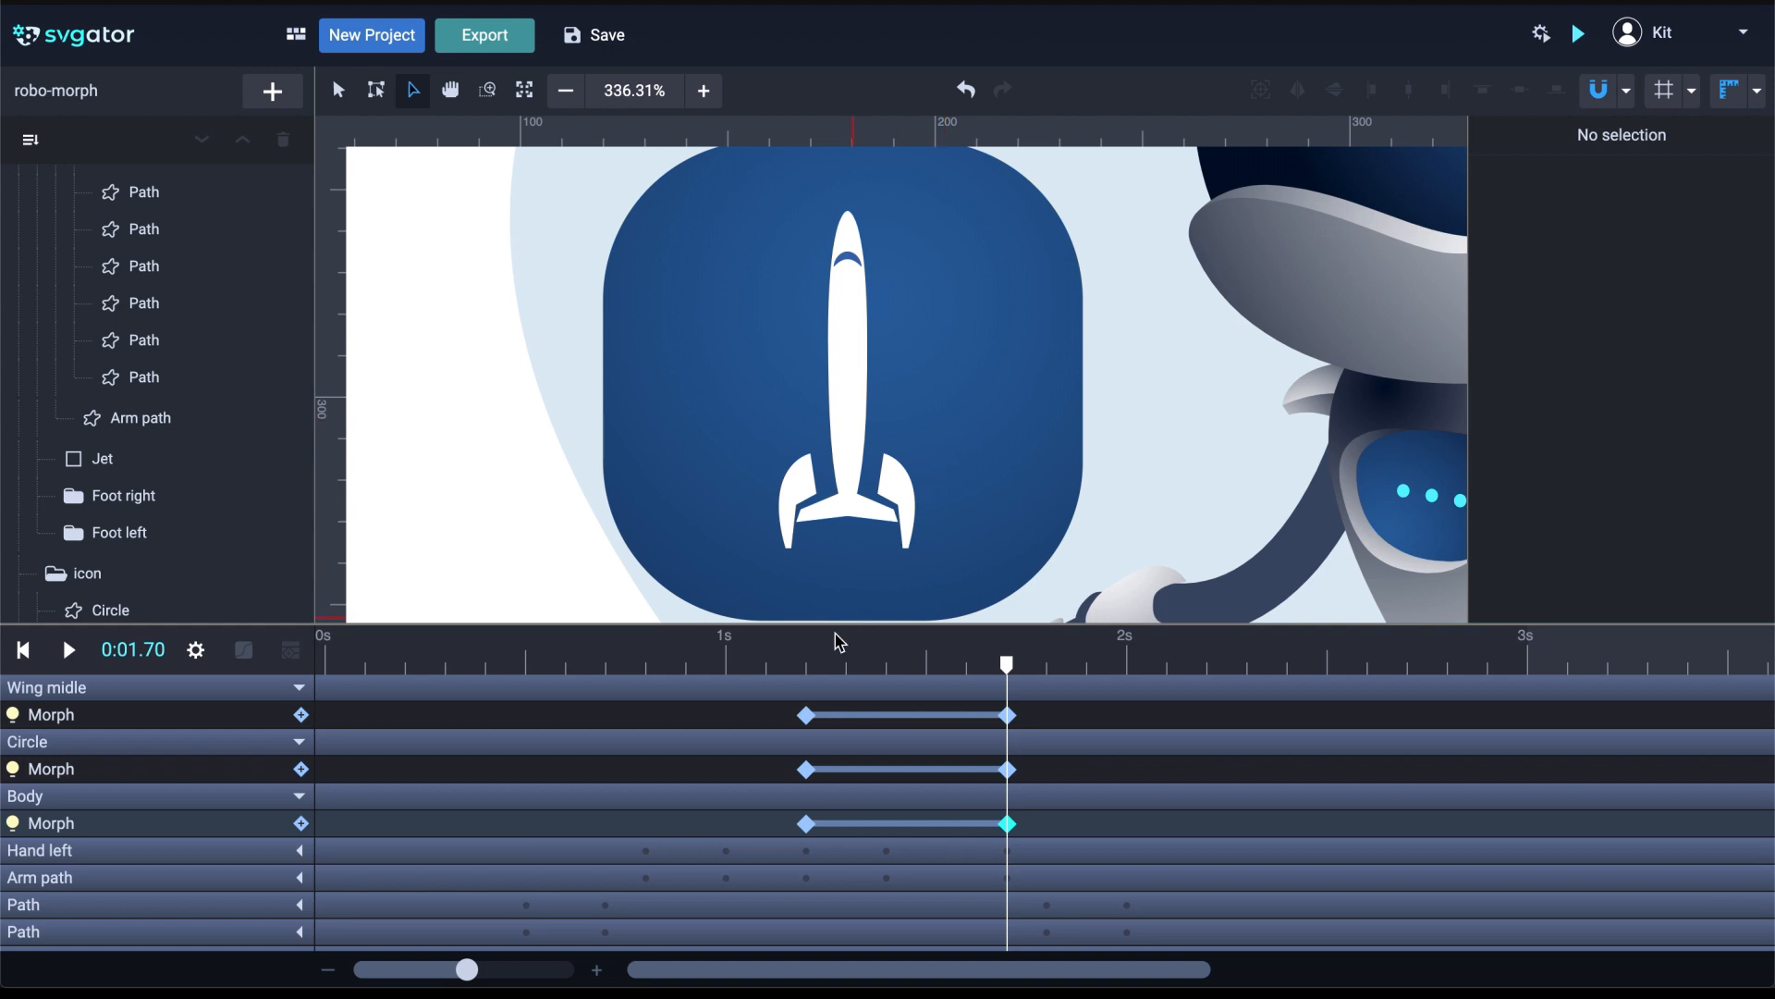
left_click(806, 662)
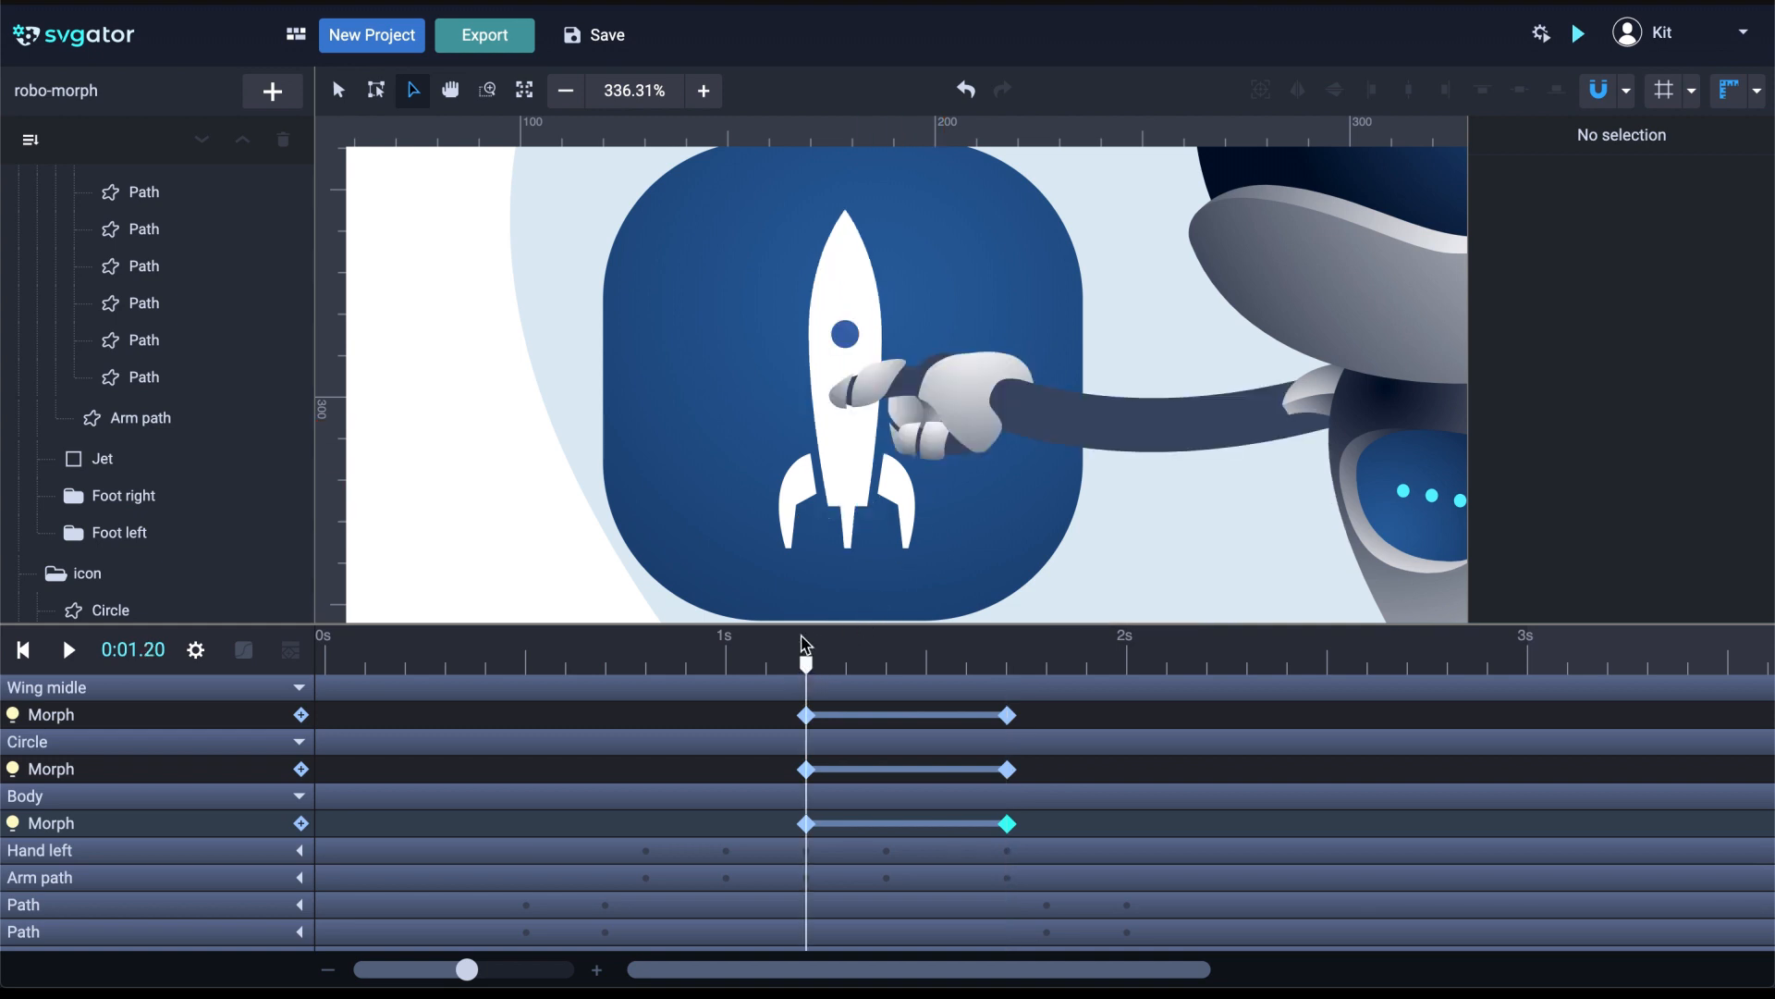
left_click(791, 523)
key("shift+m")
At 1.70 s, enlarge the left wing by moving its nodes upward and placing its inner edge beside the airplane body
left_click_drag(806, 663, 1006, 665)
scroll(879, 337, "up", 1)
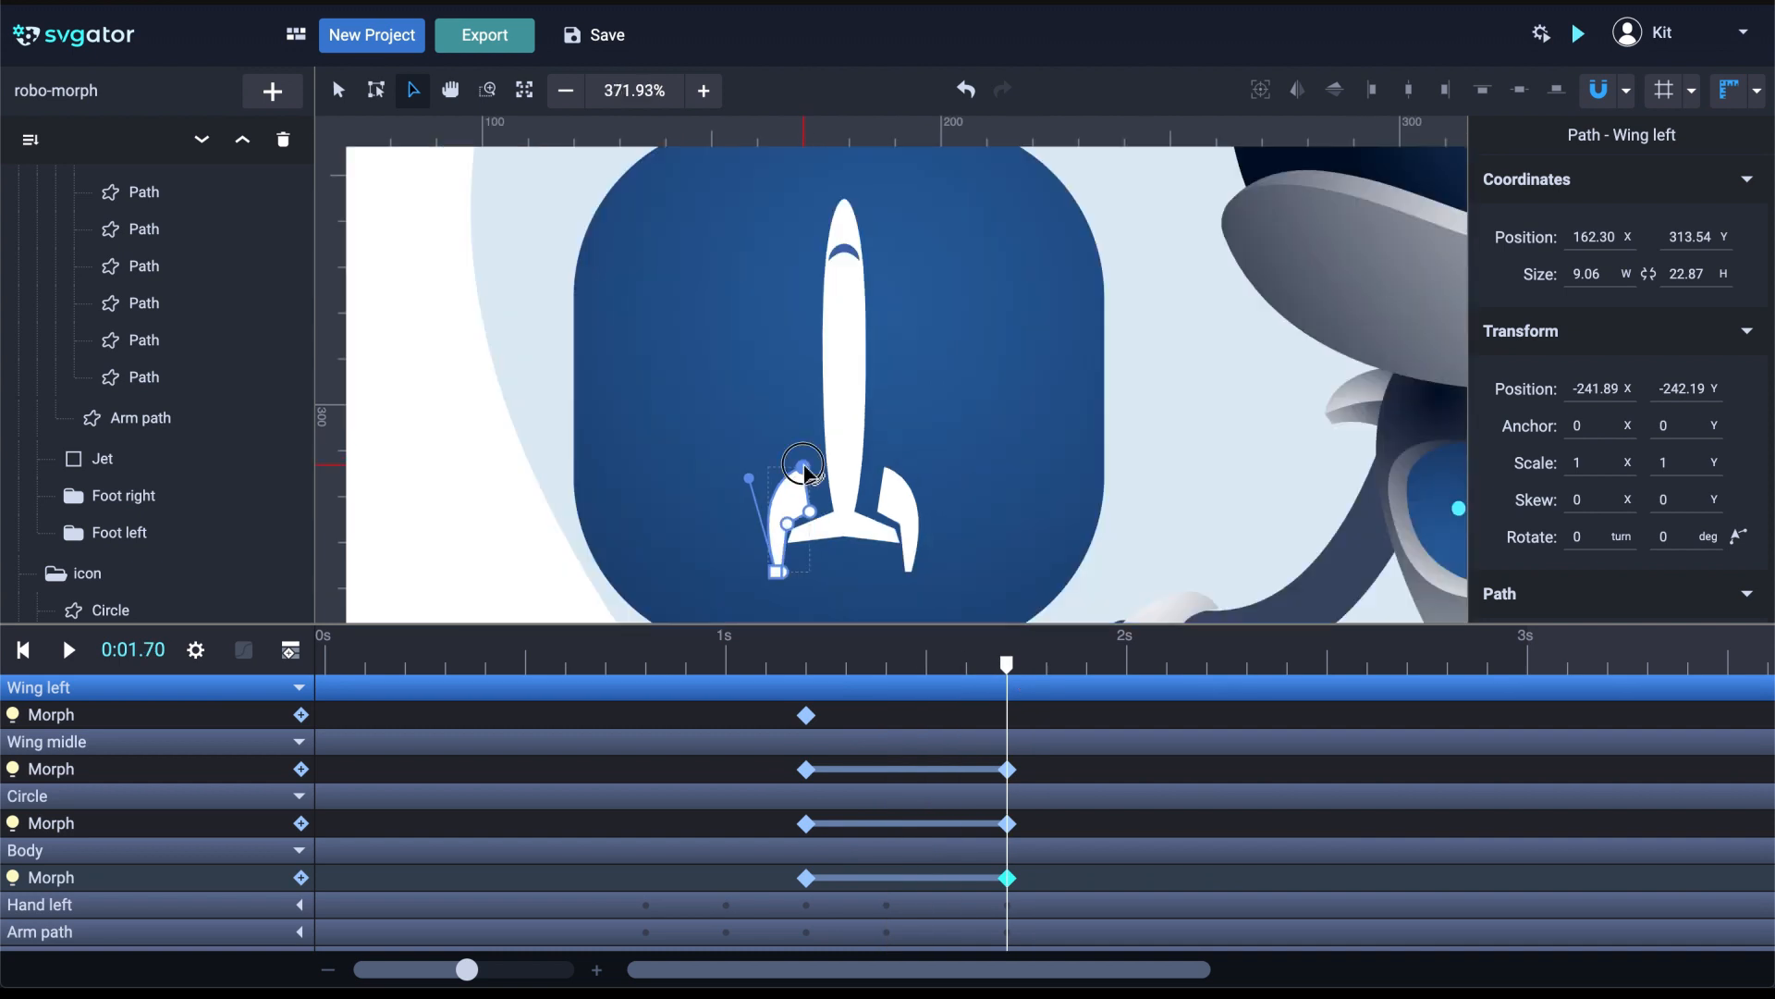
left_click_drag(803, 468, 823, 418)
scroll(834, 347, "up", 5)
left_click_drag(787, 530, 789, 531)
scroll(809, 409, "down", 5)
mouse_move(1007, 665)
left_mouse_down()
mouse_move(924, 666)
mouse_move(1006, 665)
left_mouse_up()
scroll(808, 414, "up", 4)
left_click_drag(797, 309, 793, 316)
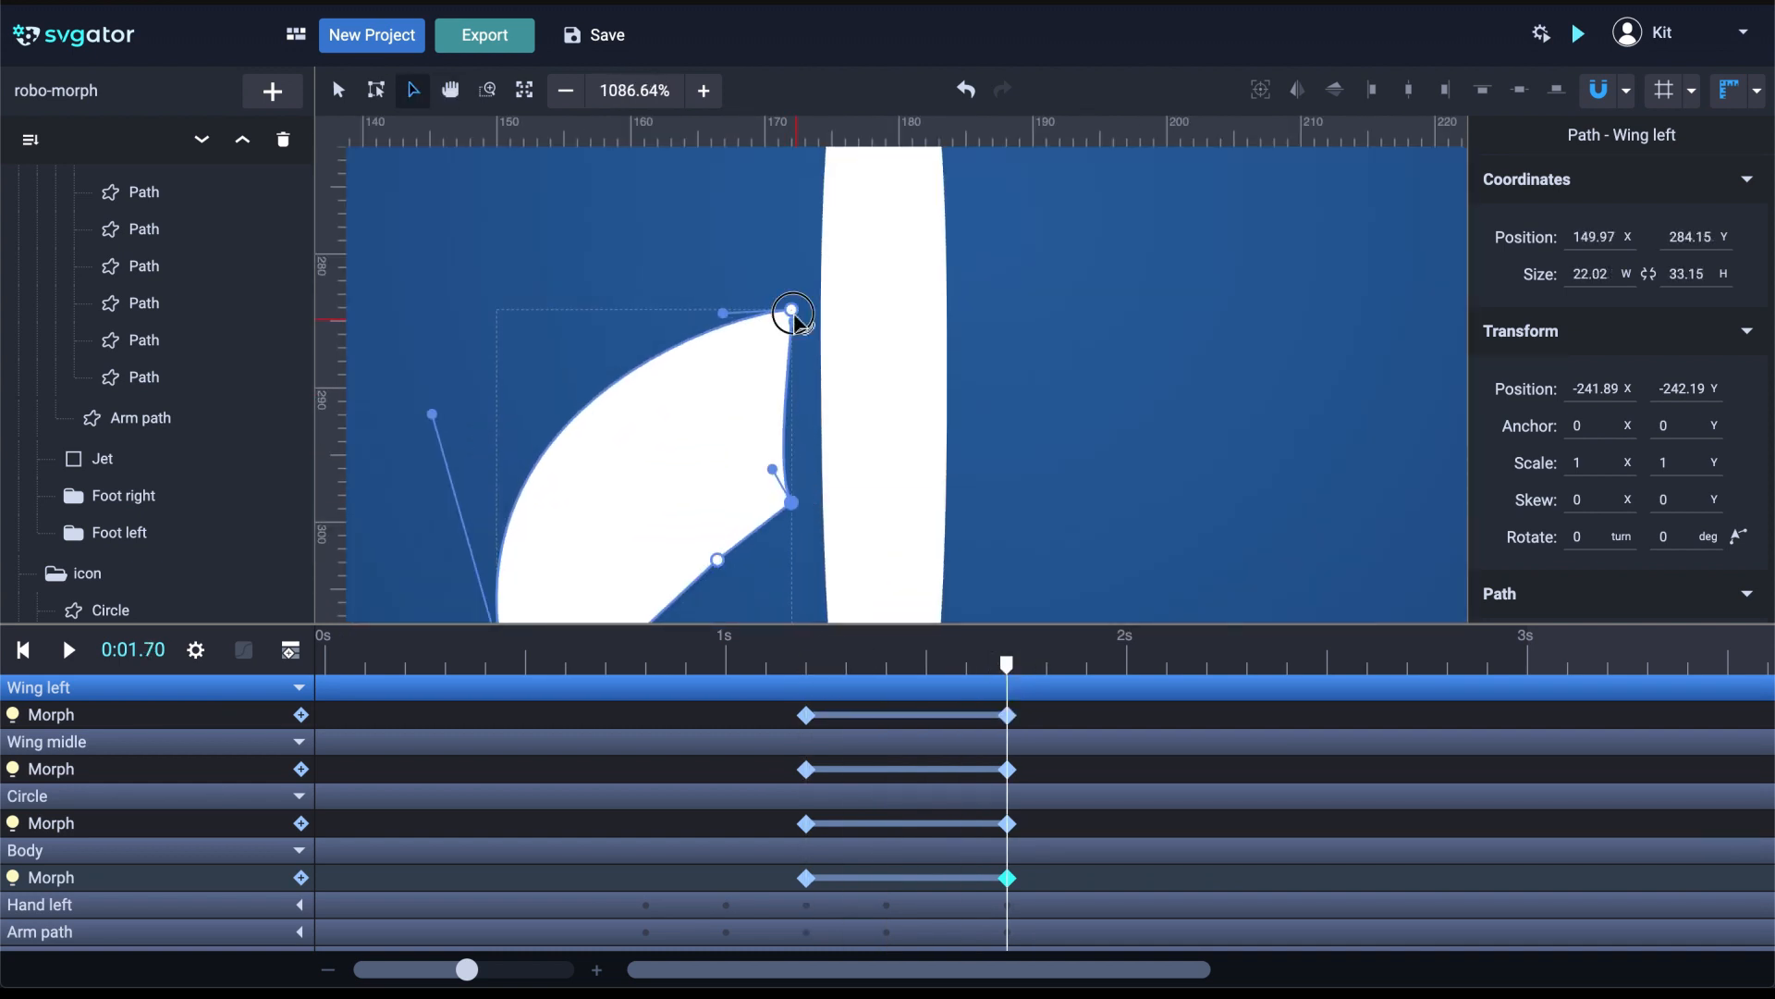
mouse_move(790, 500)
left_mouse_down()
mouse_move(797, 568)
mouse_move(793, 456)
mouse_move(746, 524)
mouse_move(766, 573)
mouse_move(782, 490)
left_mouse_up()
Disable snapping and adjust the left wing's remaining nodes into a long, swept-back airplane wing
scroll(793, 456, "down", 4)
scroll(782, 490, "down", 2)
scroll(783, 490, "up", 4)
left_click(1599, 90)
left_click_drag(896, 445, 857, 438)
left_click_drag(813, 378, 775, 419)
left_click(823, 365)
Scrub between 1.20 s and 1.70 s to check the left wing's morph against the rest of the icon
left_click_drag(1013, 668, 807, 667)
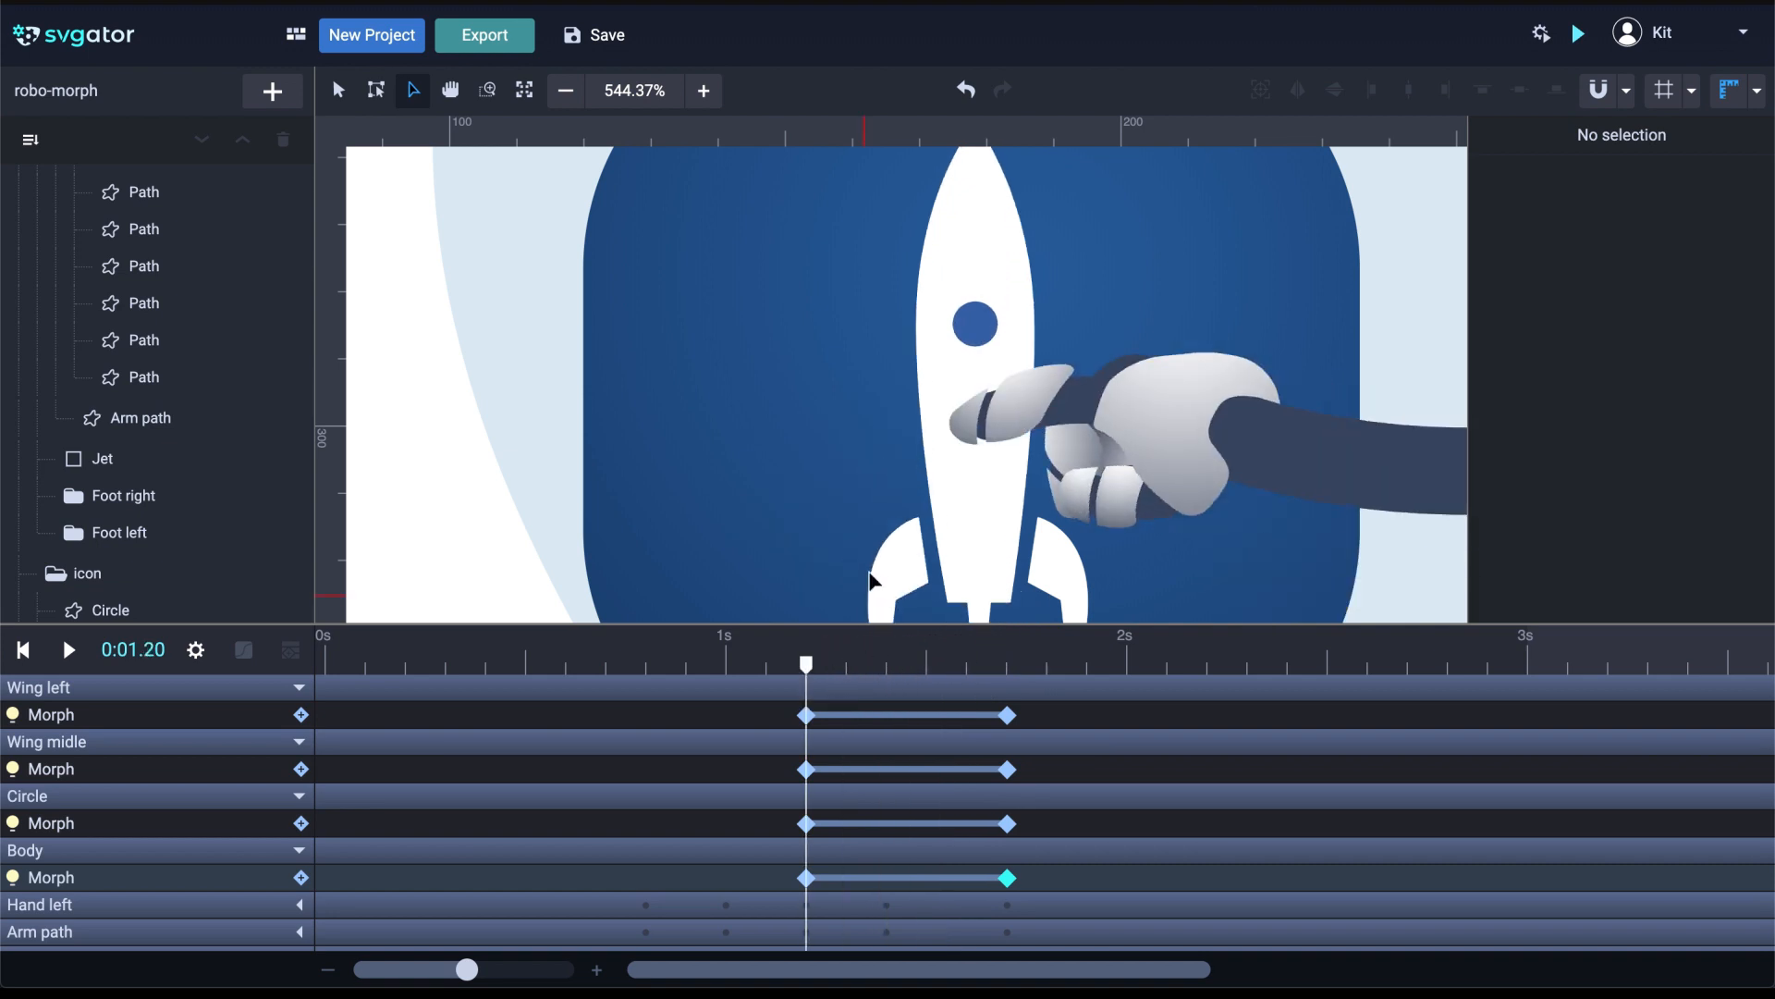
scroll(874, 573, "down", 2)
scroll(865, 601, "down", 2)
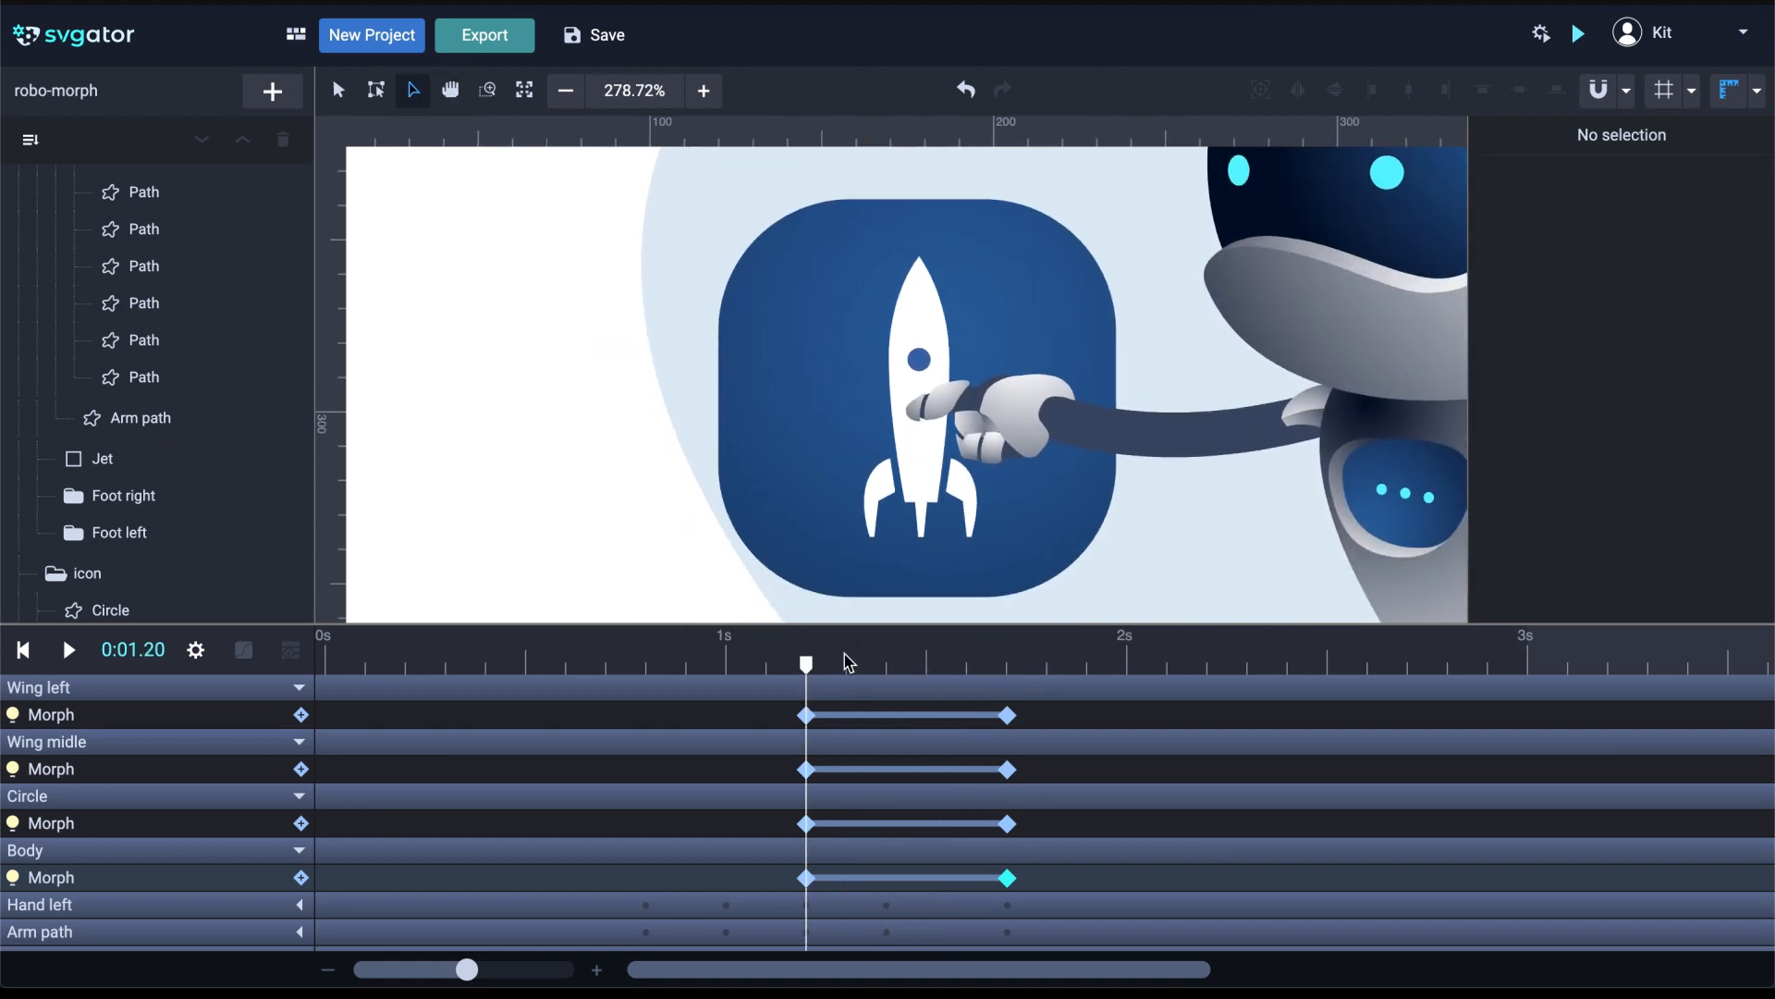
left_click_drag(809, 667, 1020, 683)
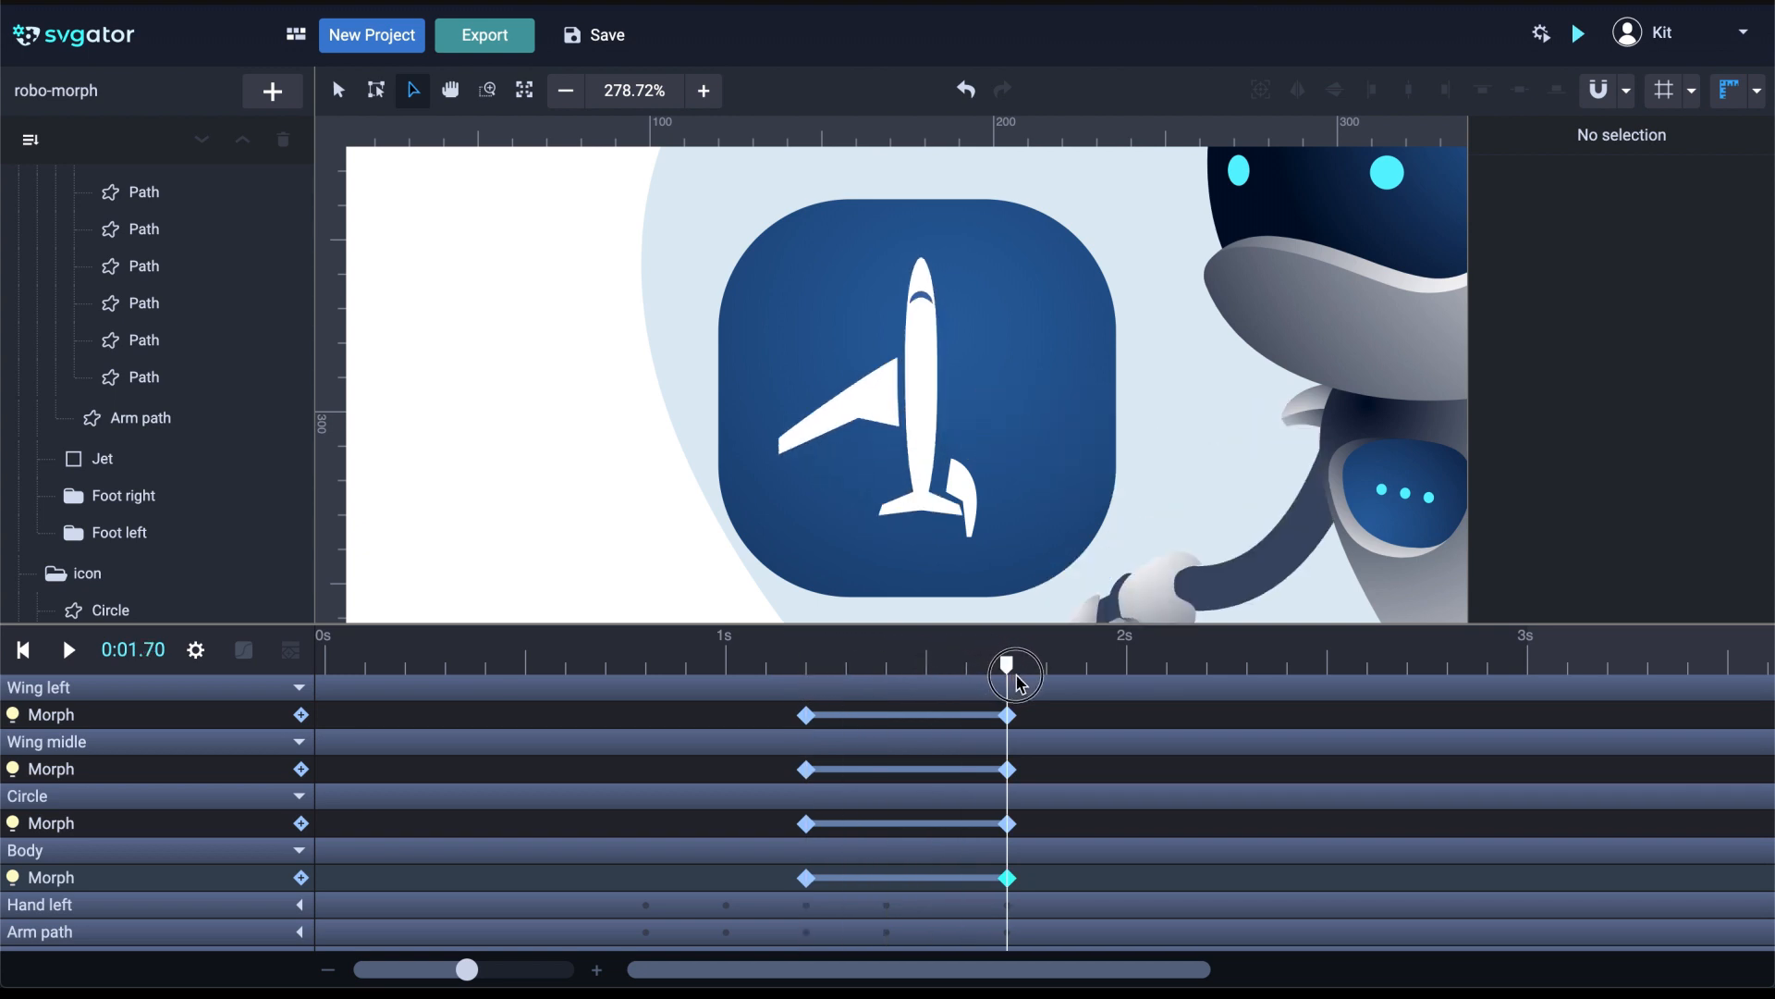
left_click_drag(1020, 682, 1020, 682)
Select the left wing's morph at 1.20 s and centre the wing's transform origin
left_click(808, 668)
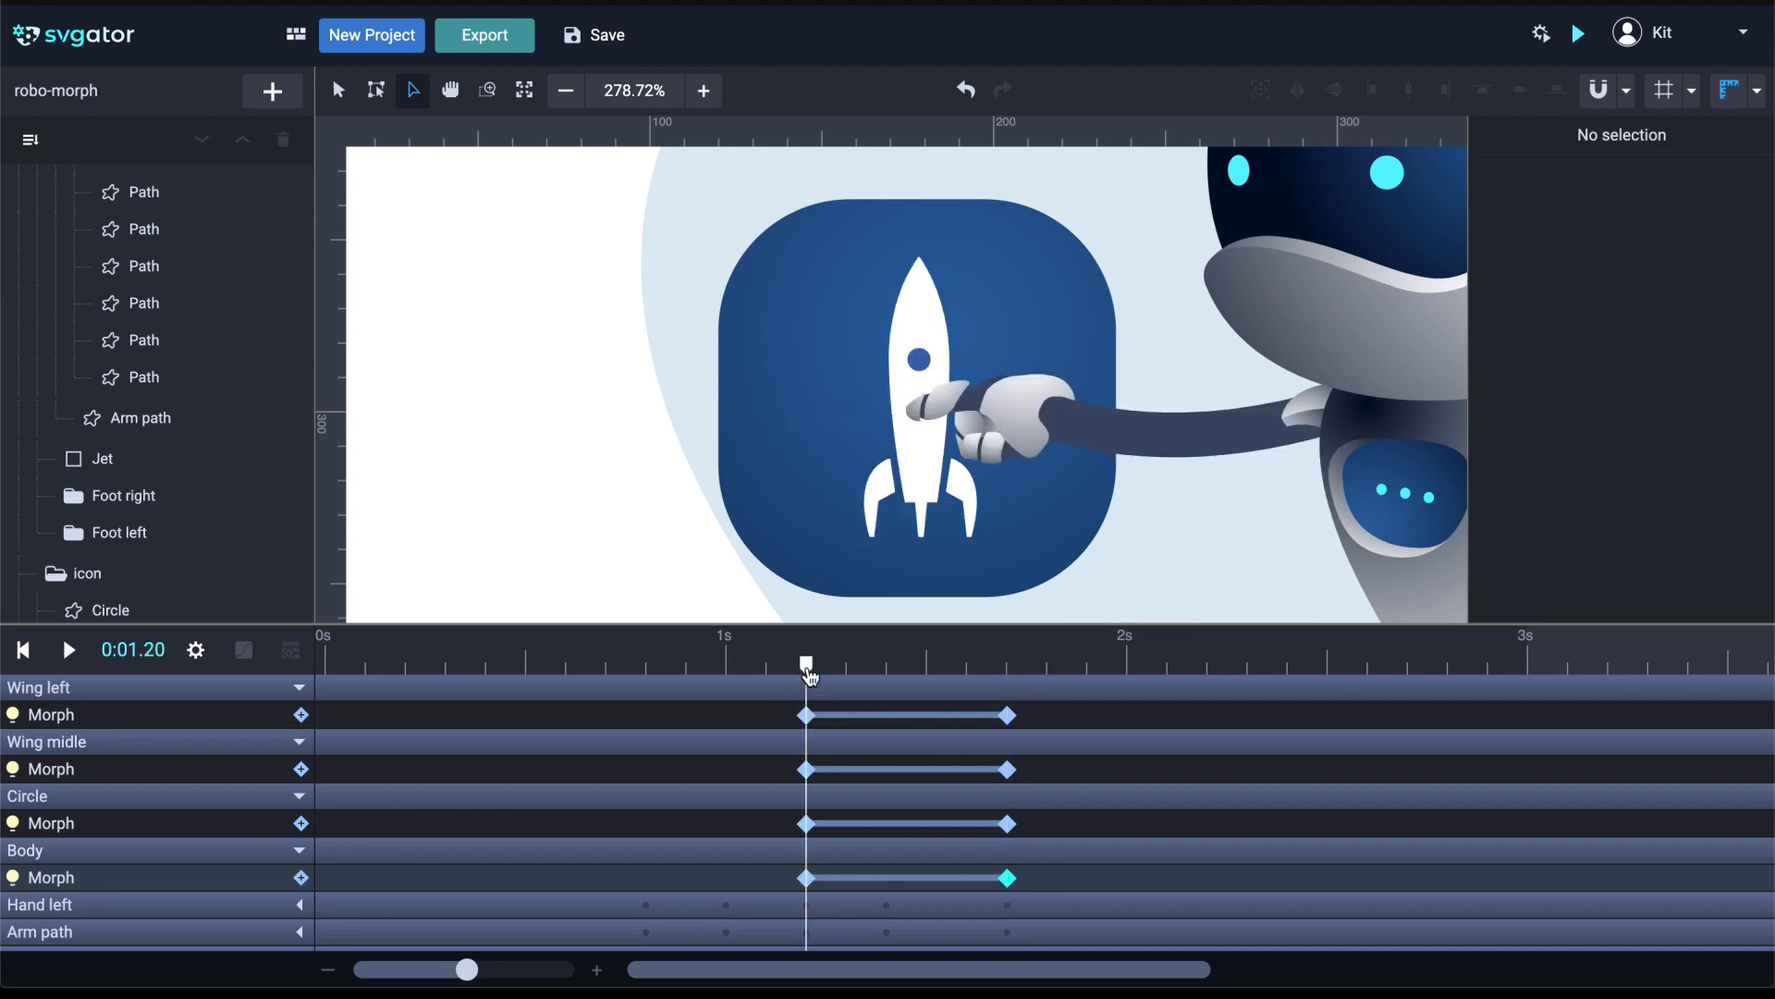
left_click(858, 717)
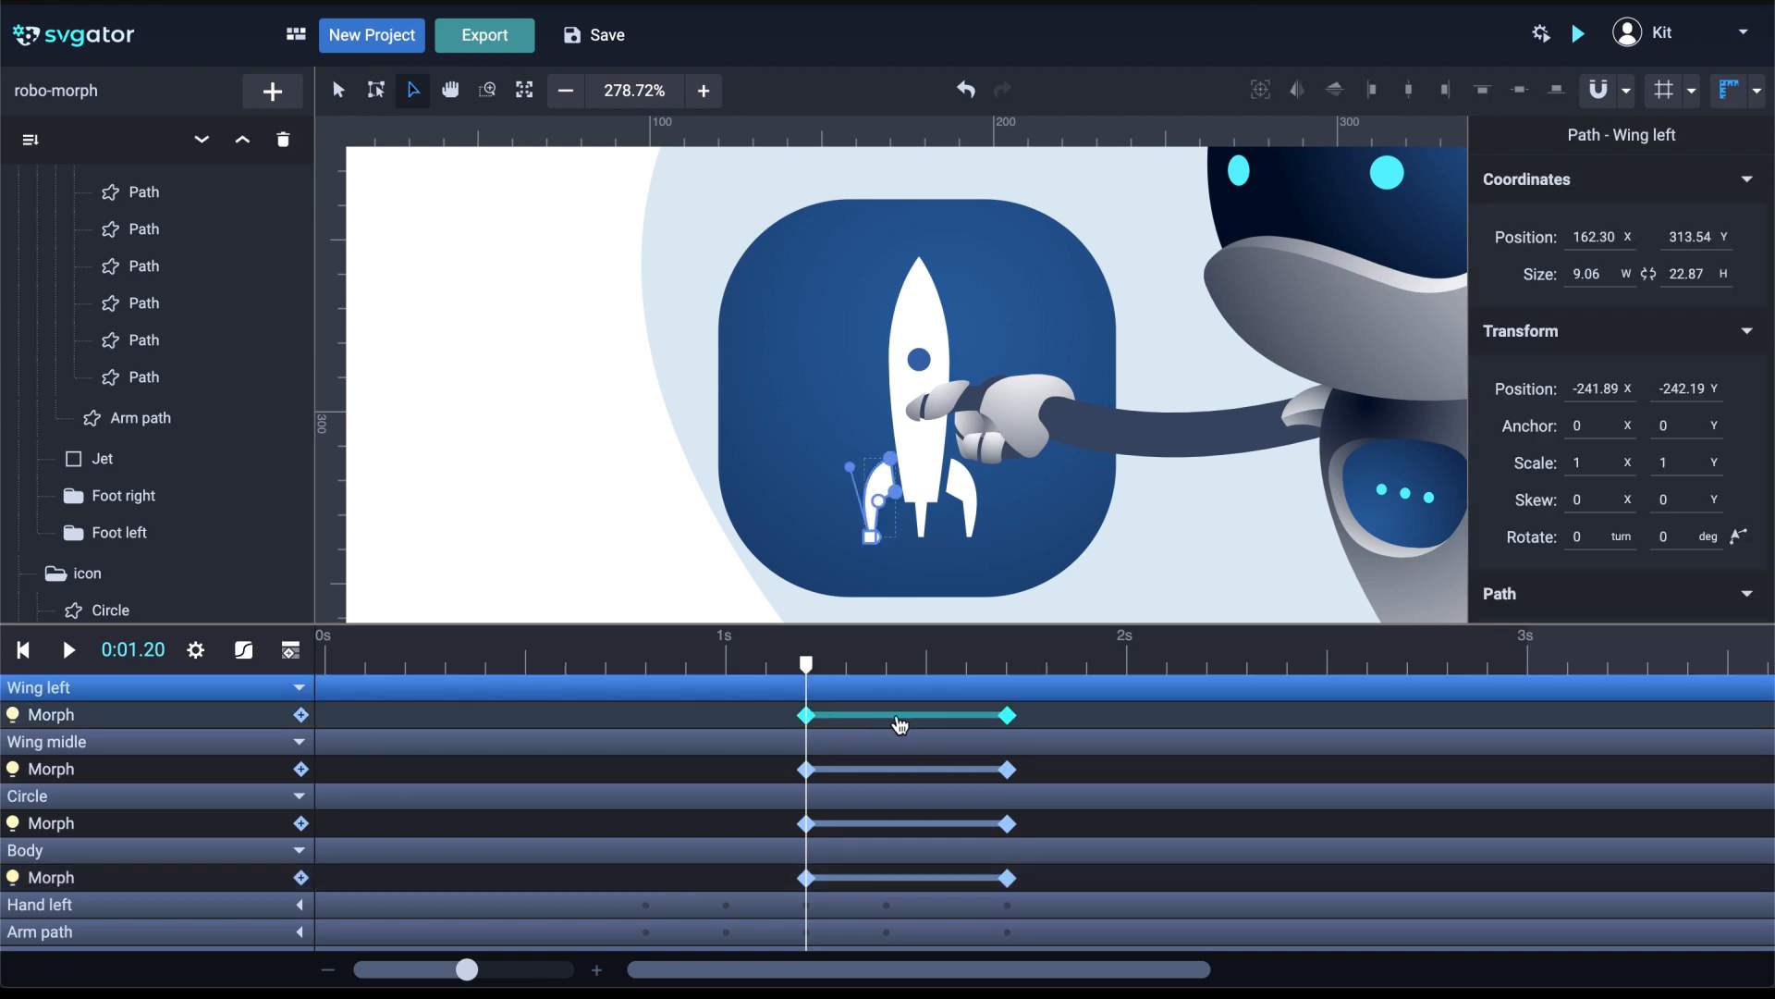
left_click(376, 90)
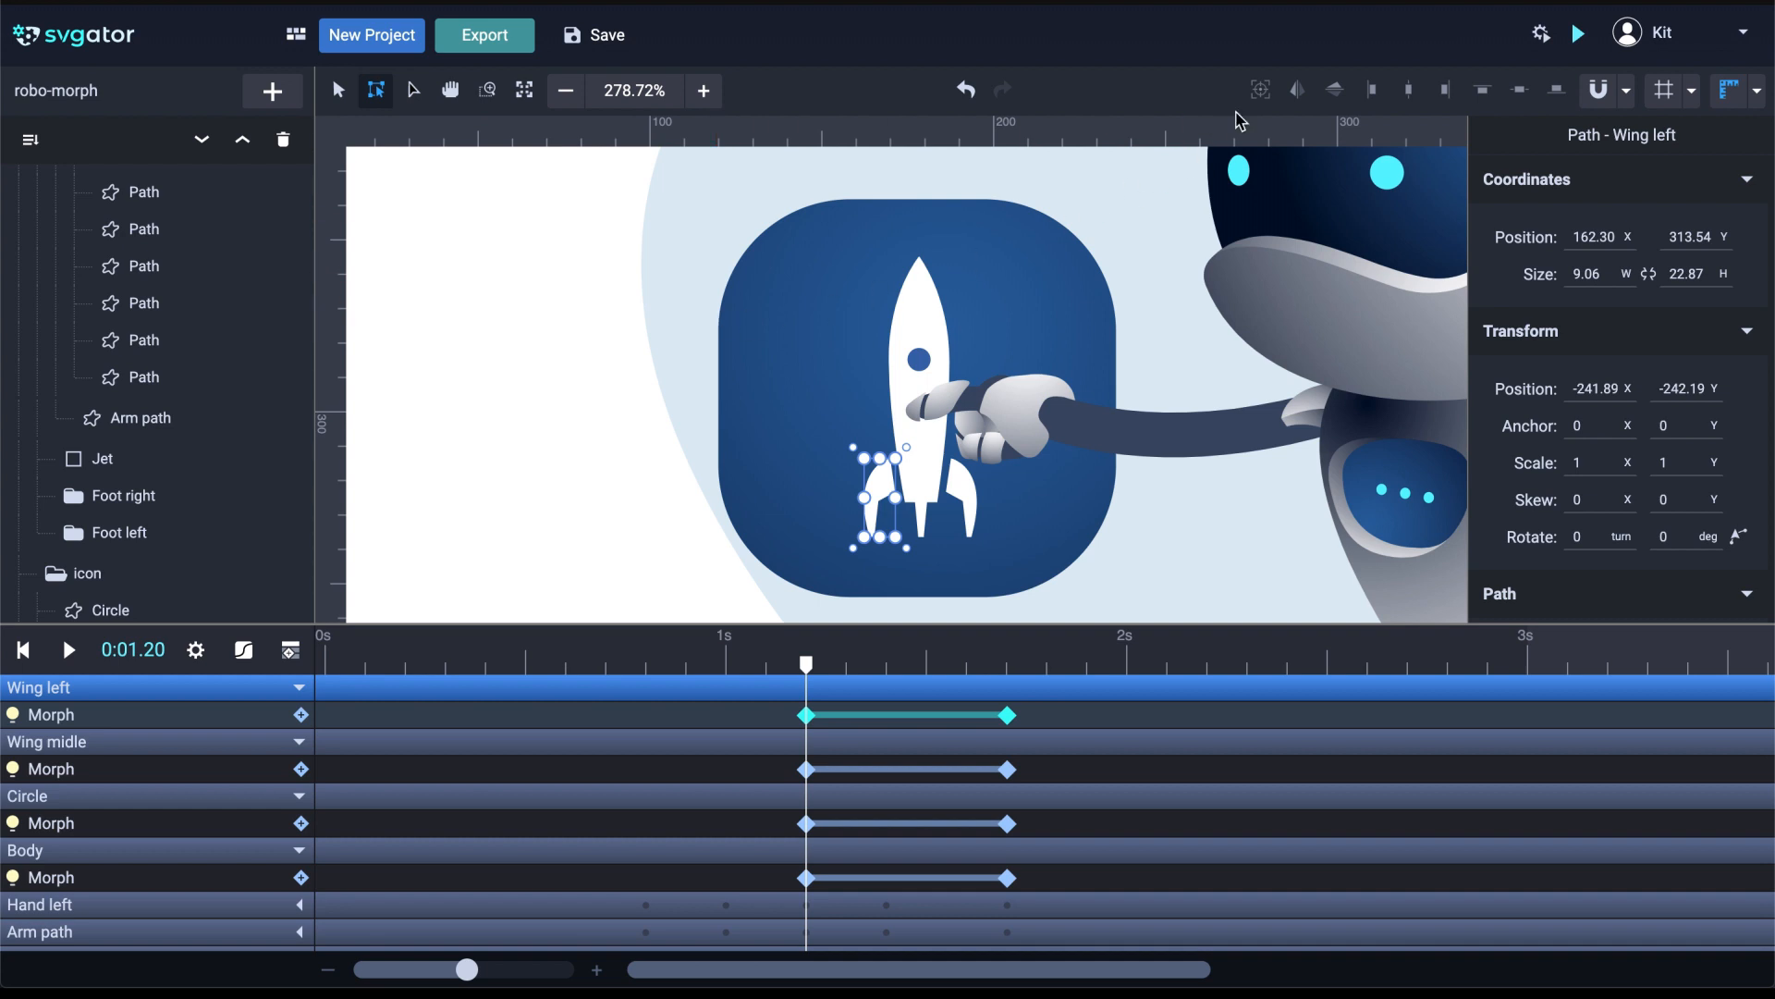
left_click(1261, 90)
scroll(874, 504, "up", 5)
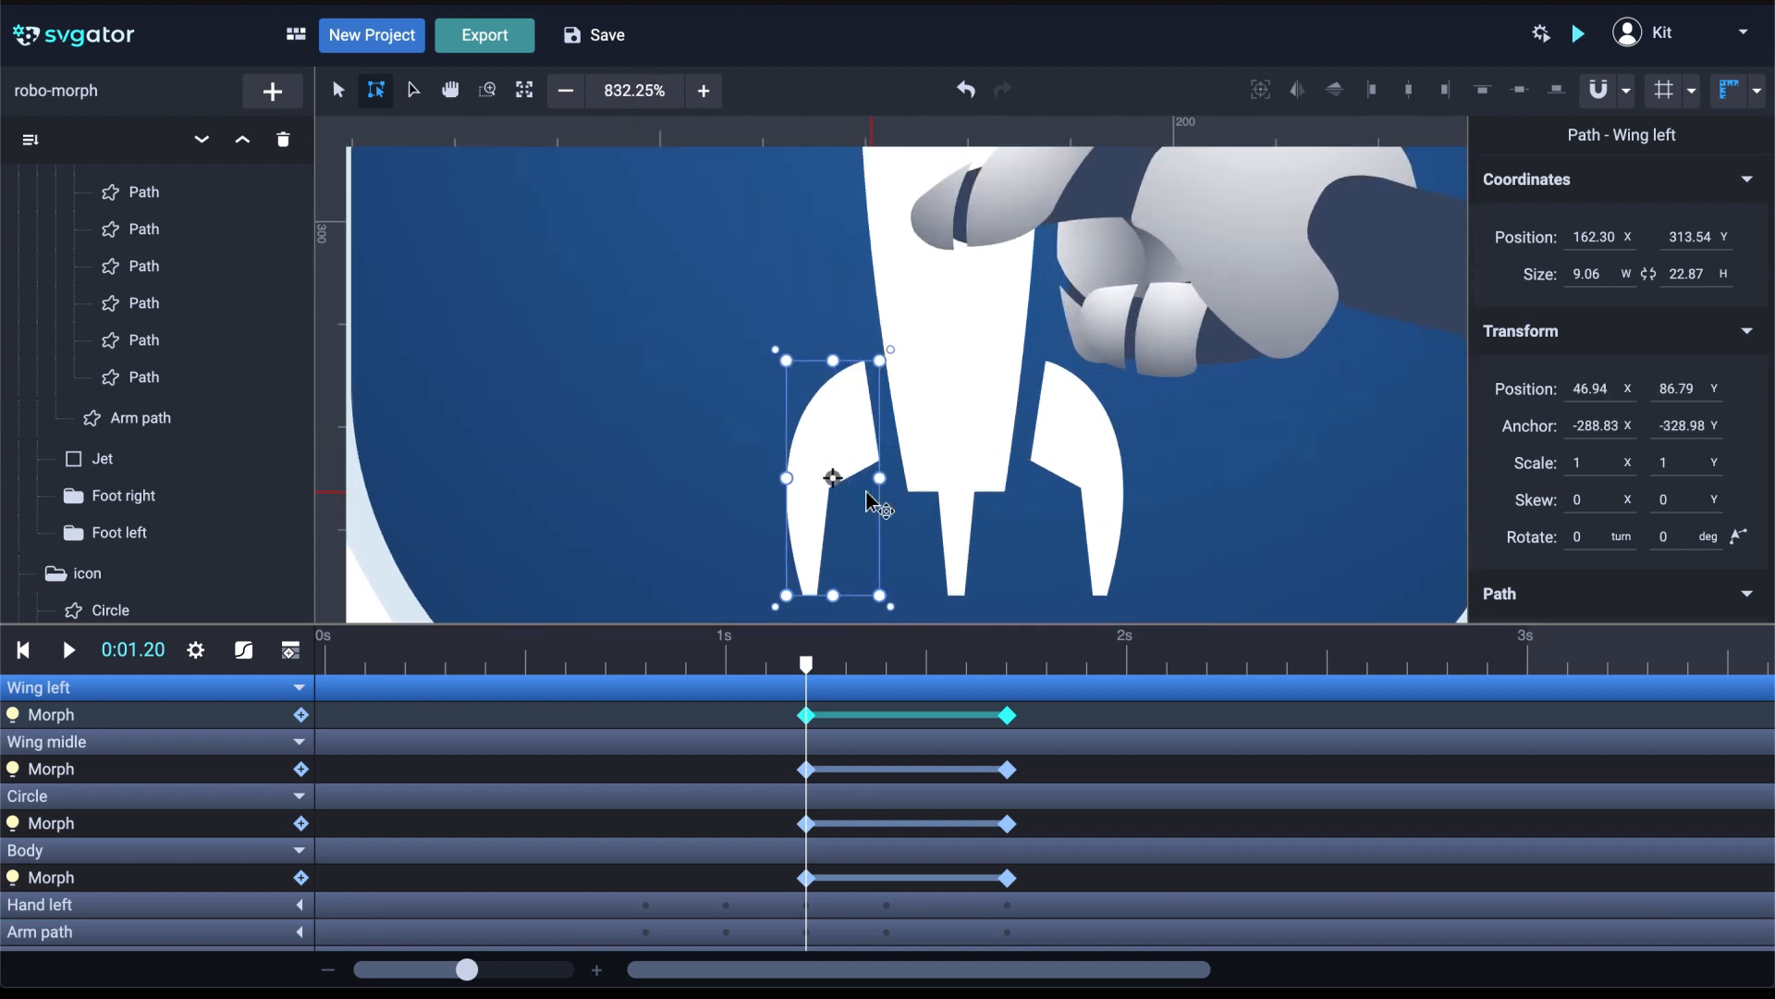
Move the left wing's transform origin onto the rocket's vertical centreline with snapping enabled, keeping it level with the wing's centre
left_click_drag(833, 477, 957, 413)
left_click(1598, 89)
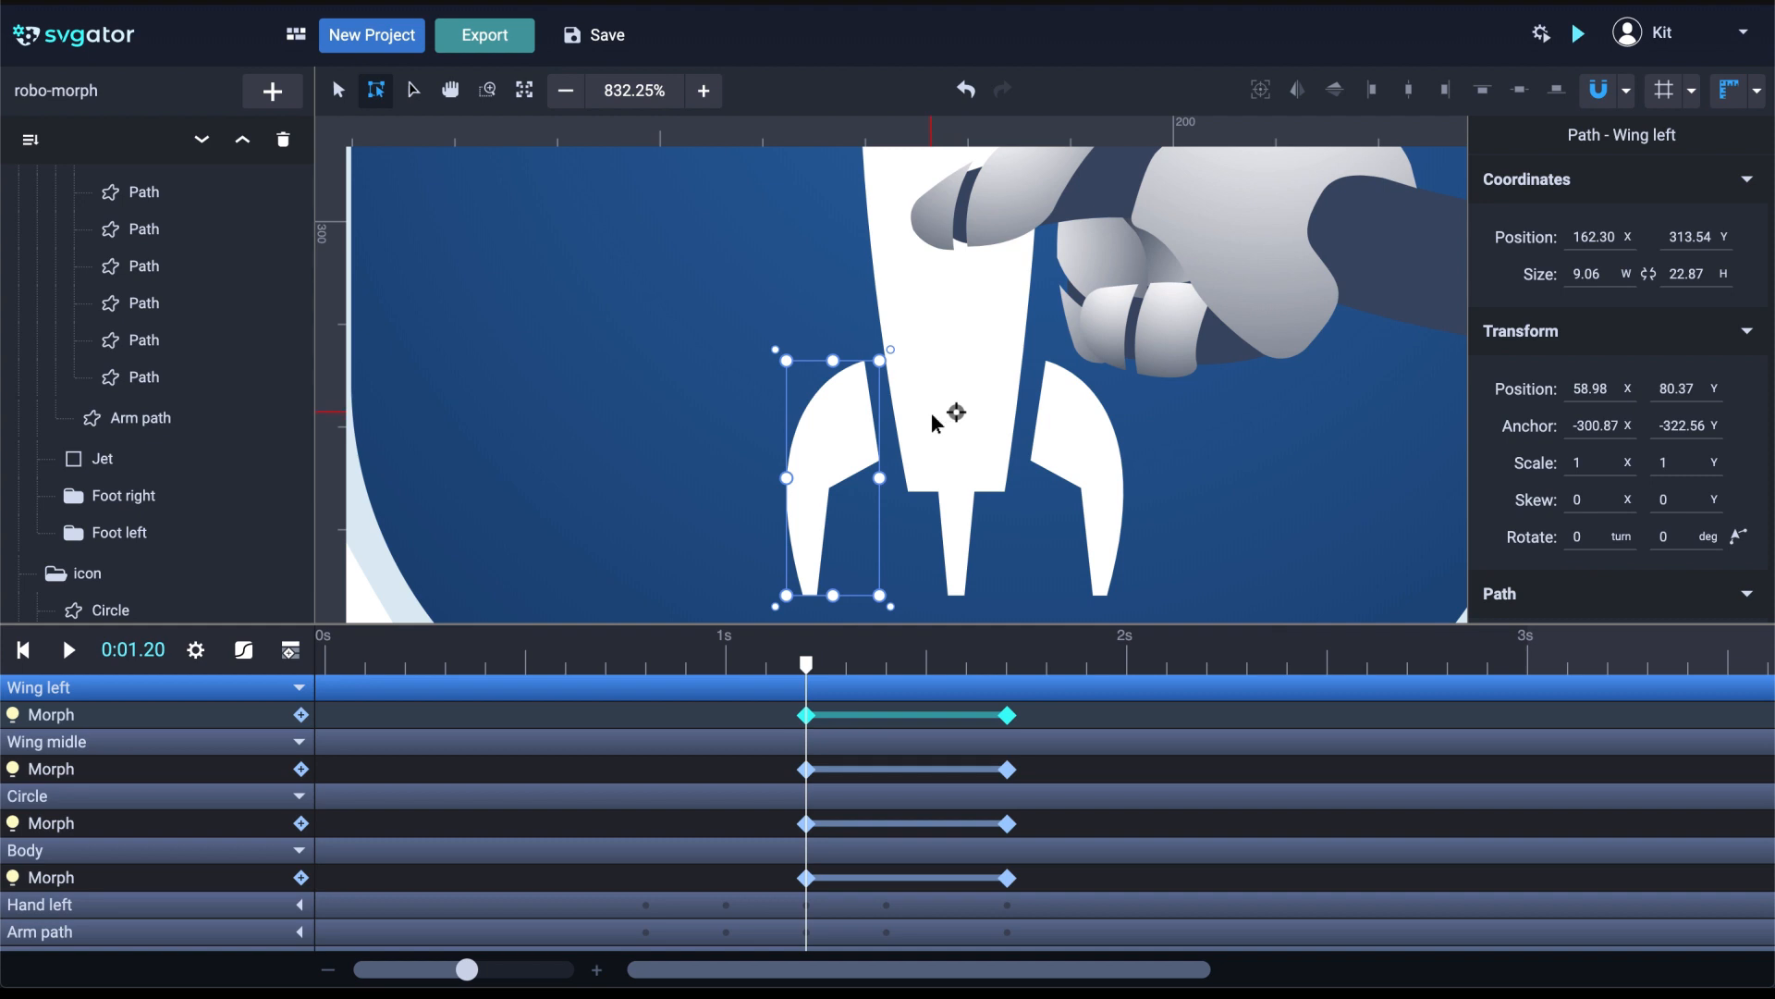
left_click_drag(957, 412, 957, 490)
scroll(956, 462, "down", 4)
scroll(956, 461, "down", 1)
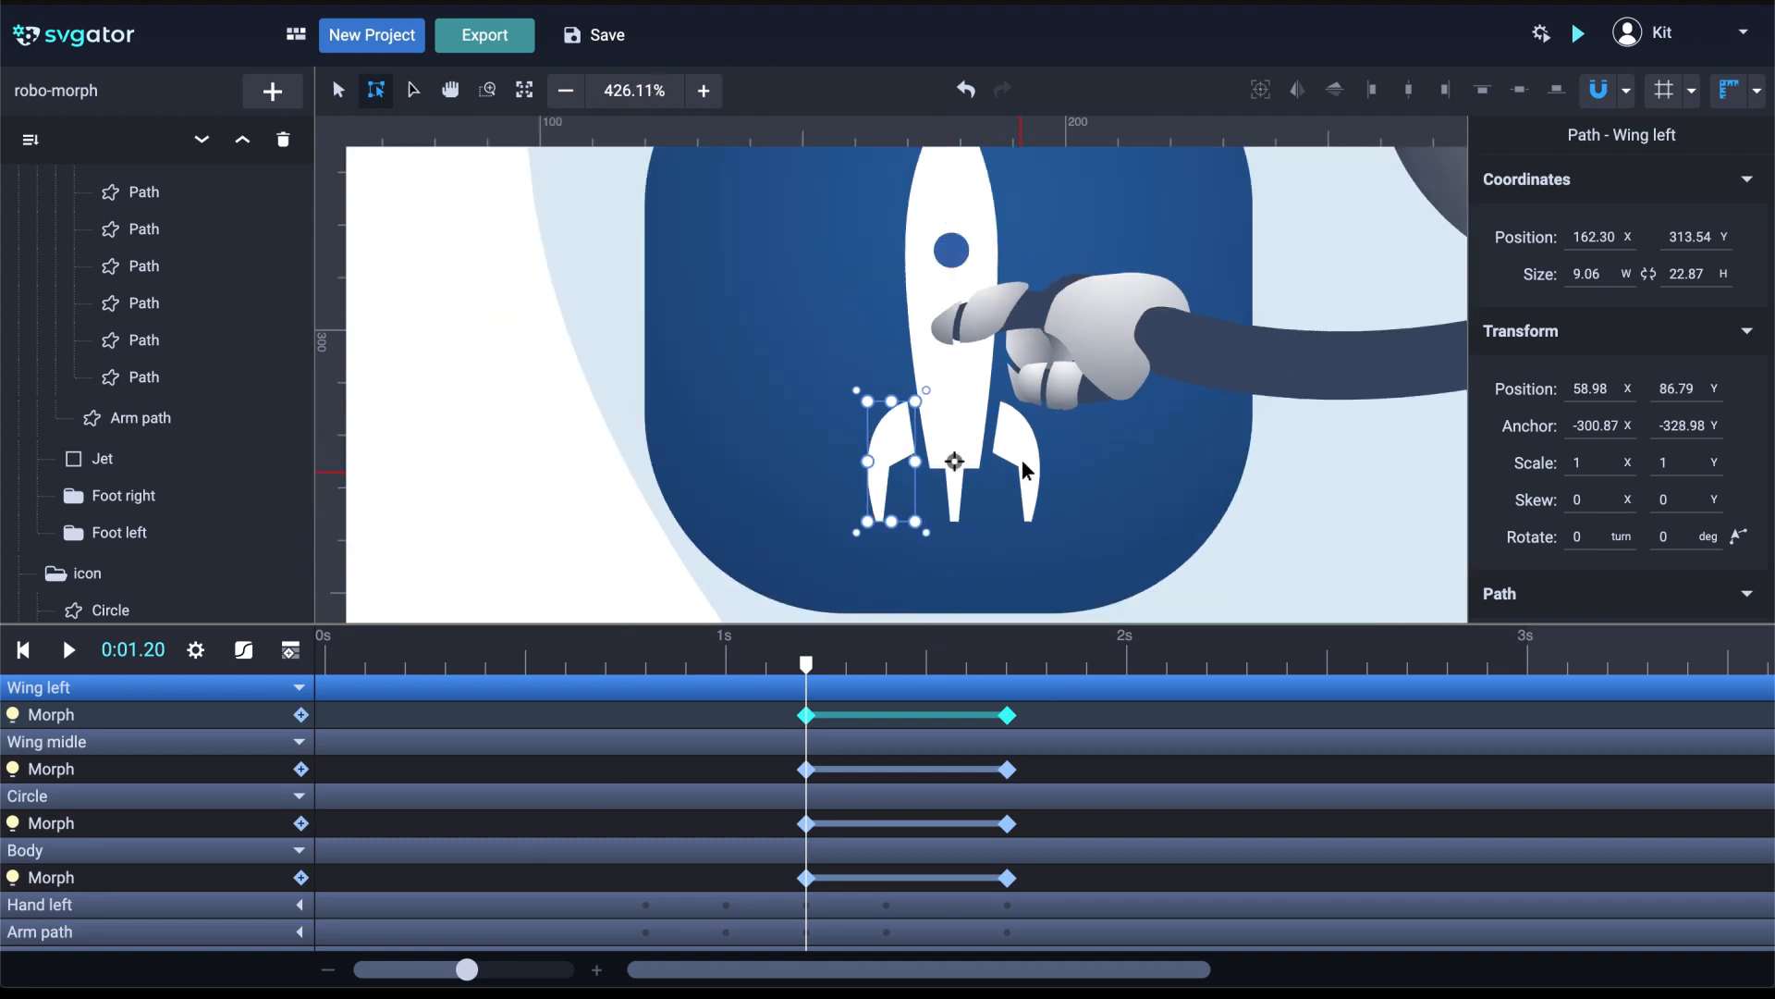
Delete the rocket's original right wing
left_click(338, 90)
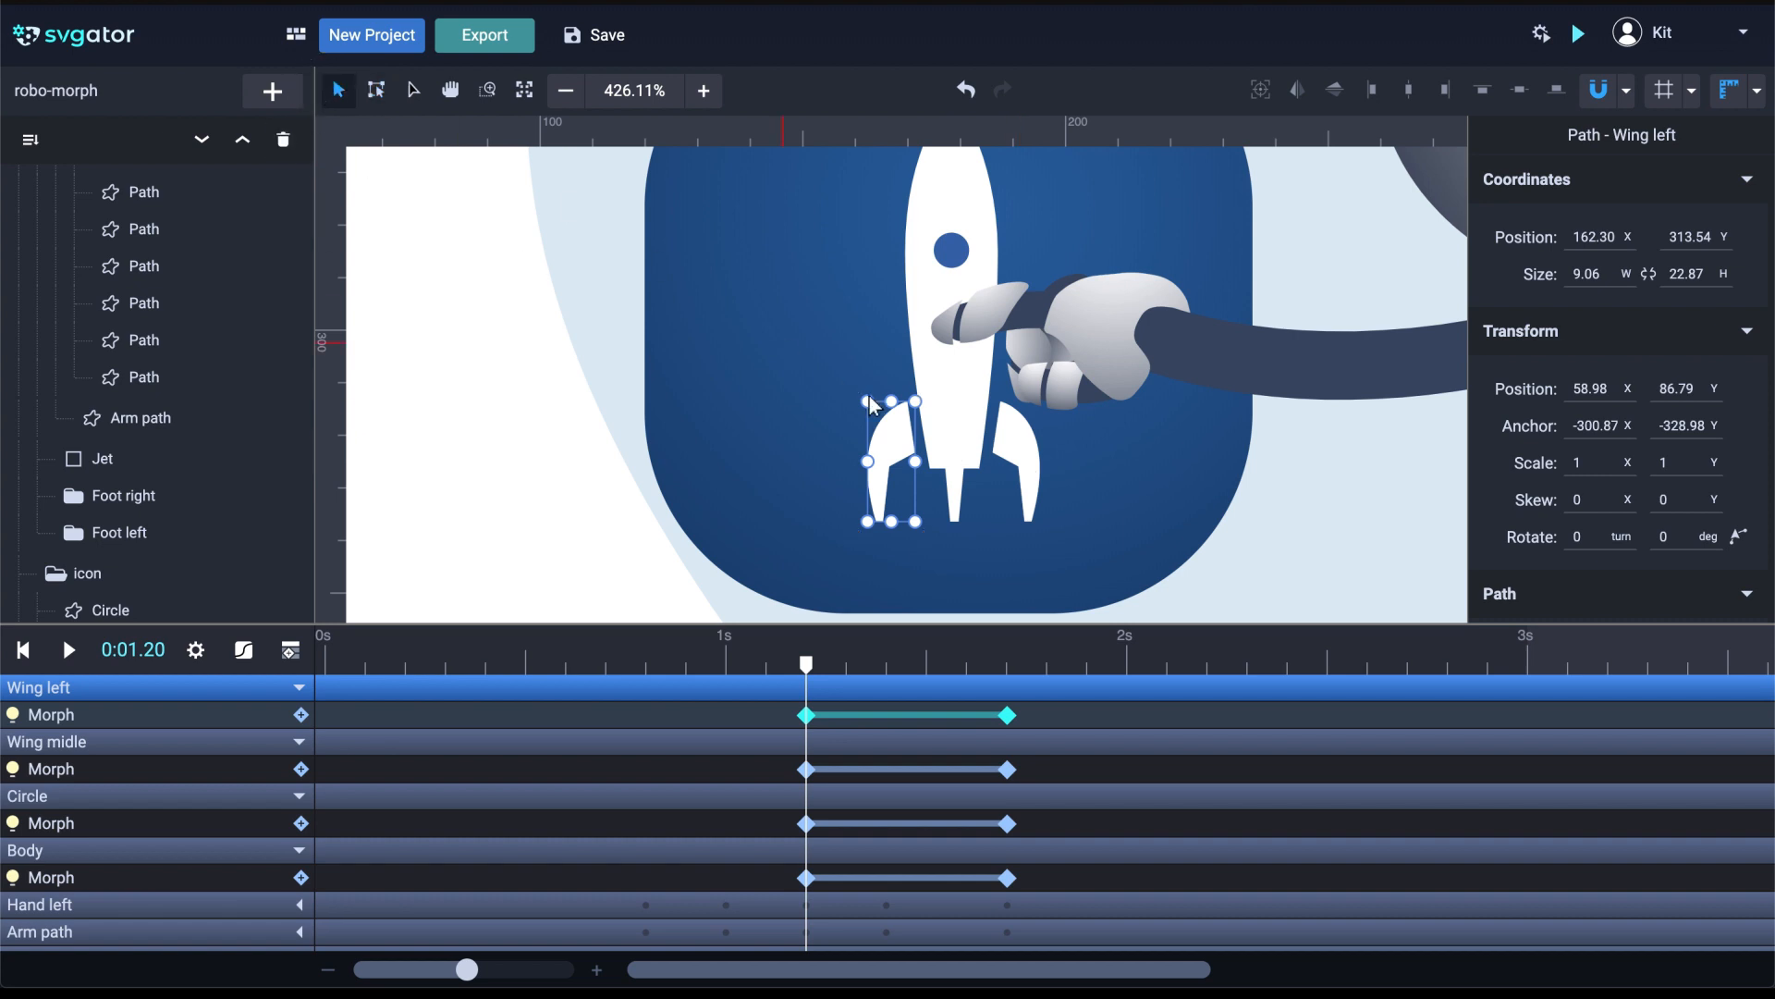
left_click(1001, 434)
key("Delete")
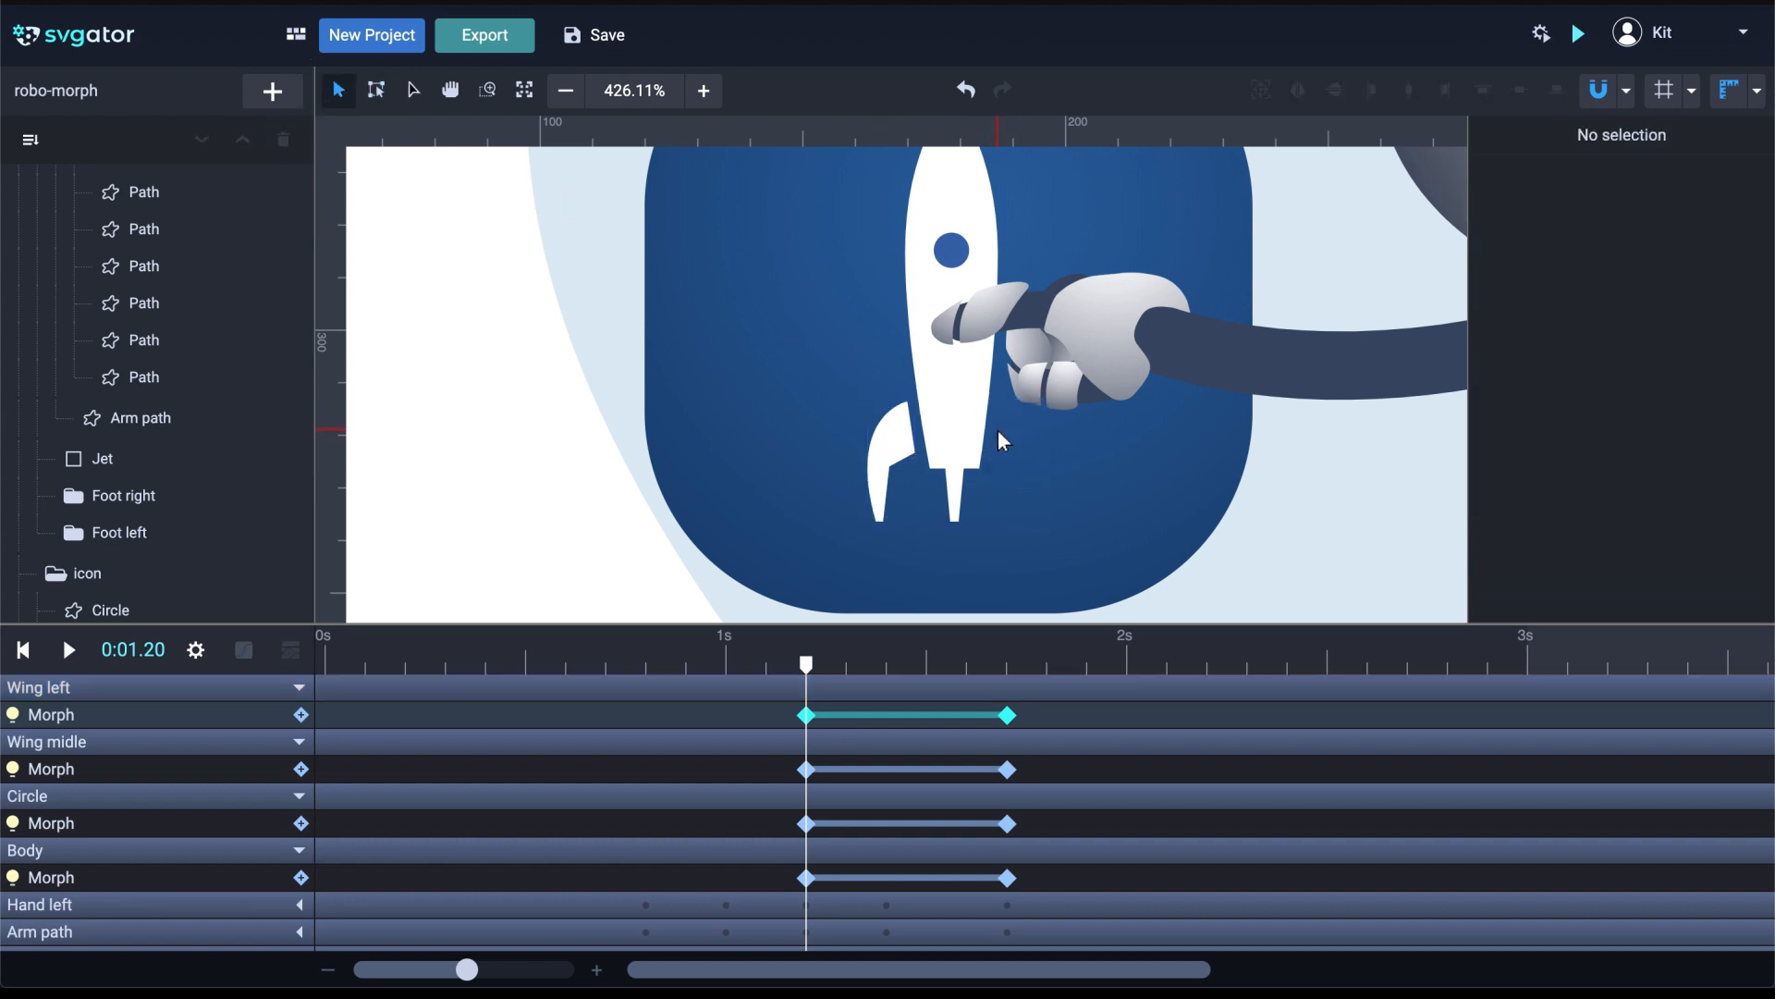
Duplicate the animated left wing and flip it horizontally about the rocket's centreline to make the right wing
left_click(891, 471)
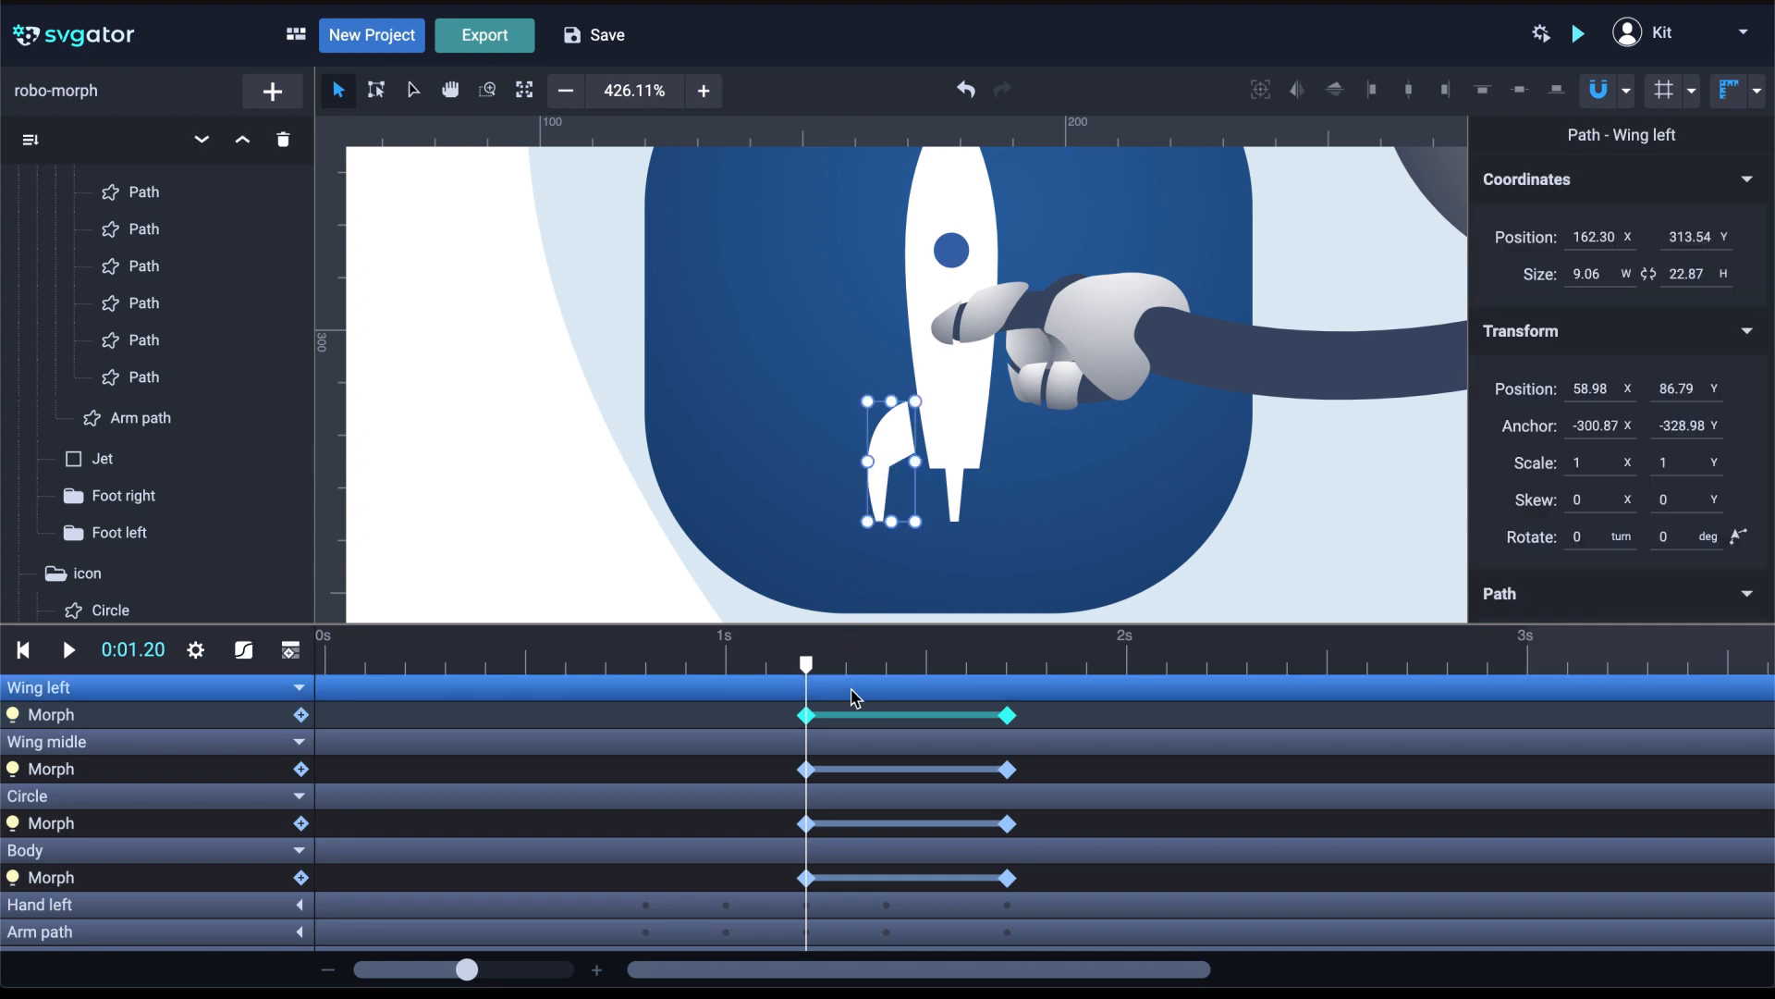
right_click(888, 445)
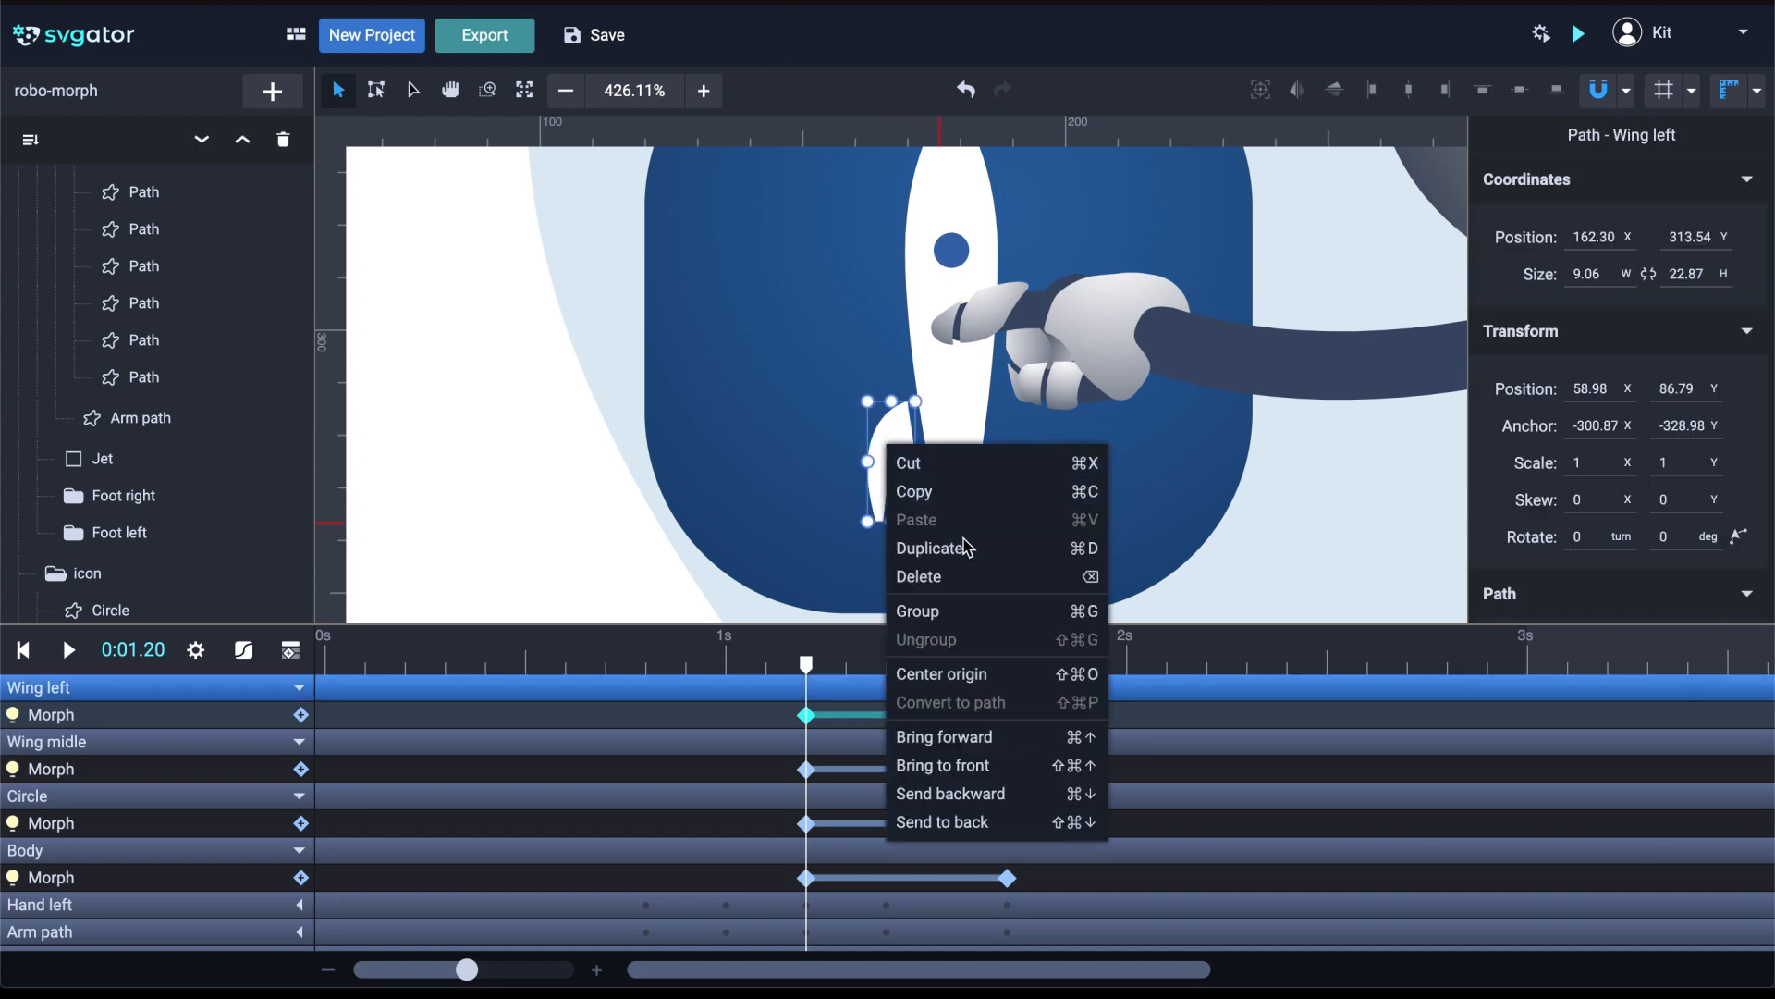
left_click(929, 548)
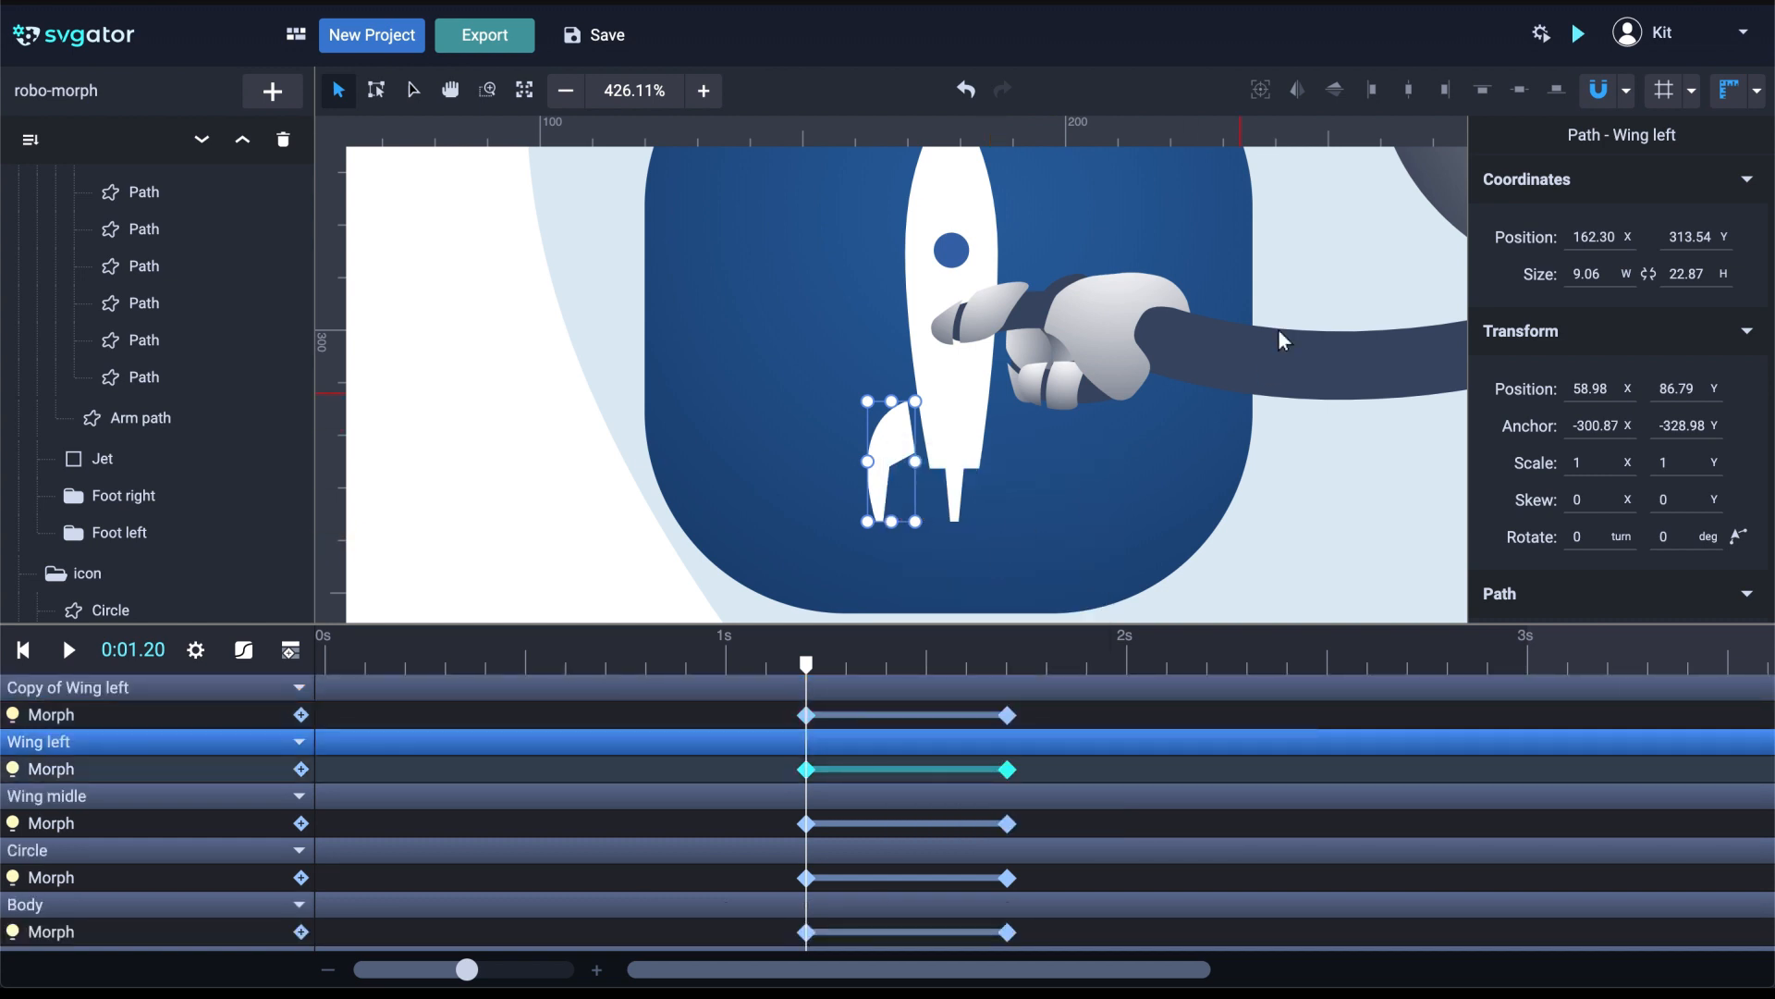
left_click(1299, 92)
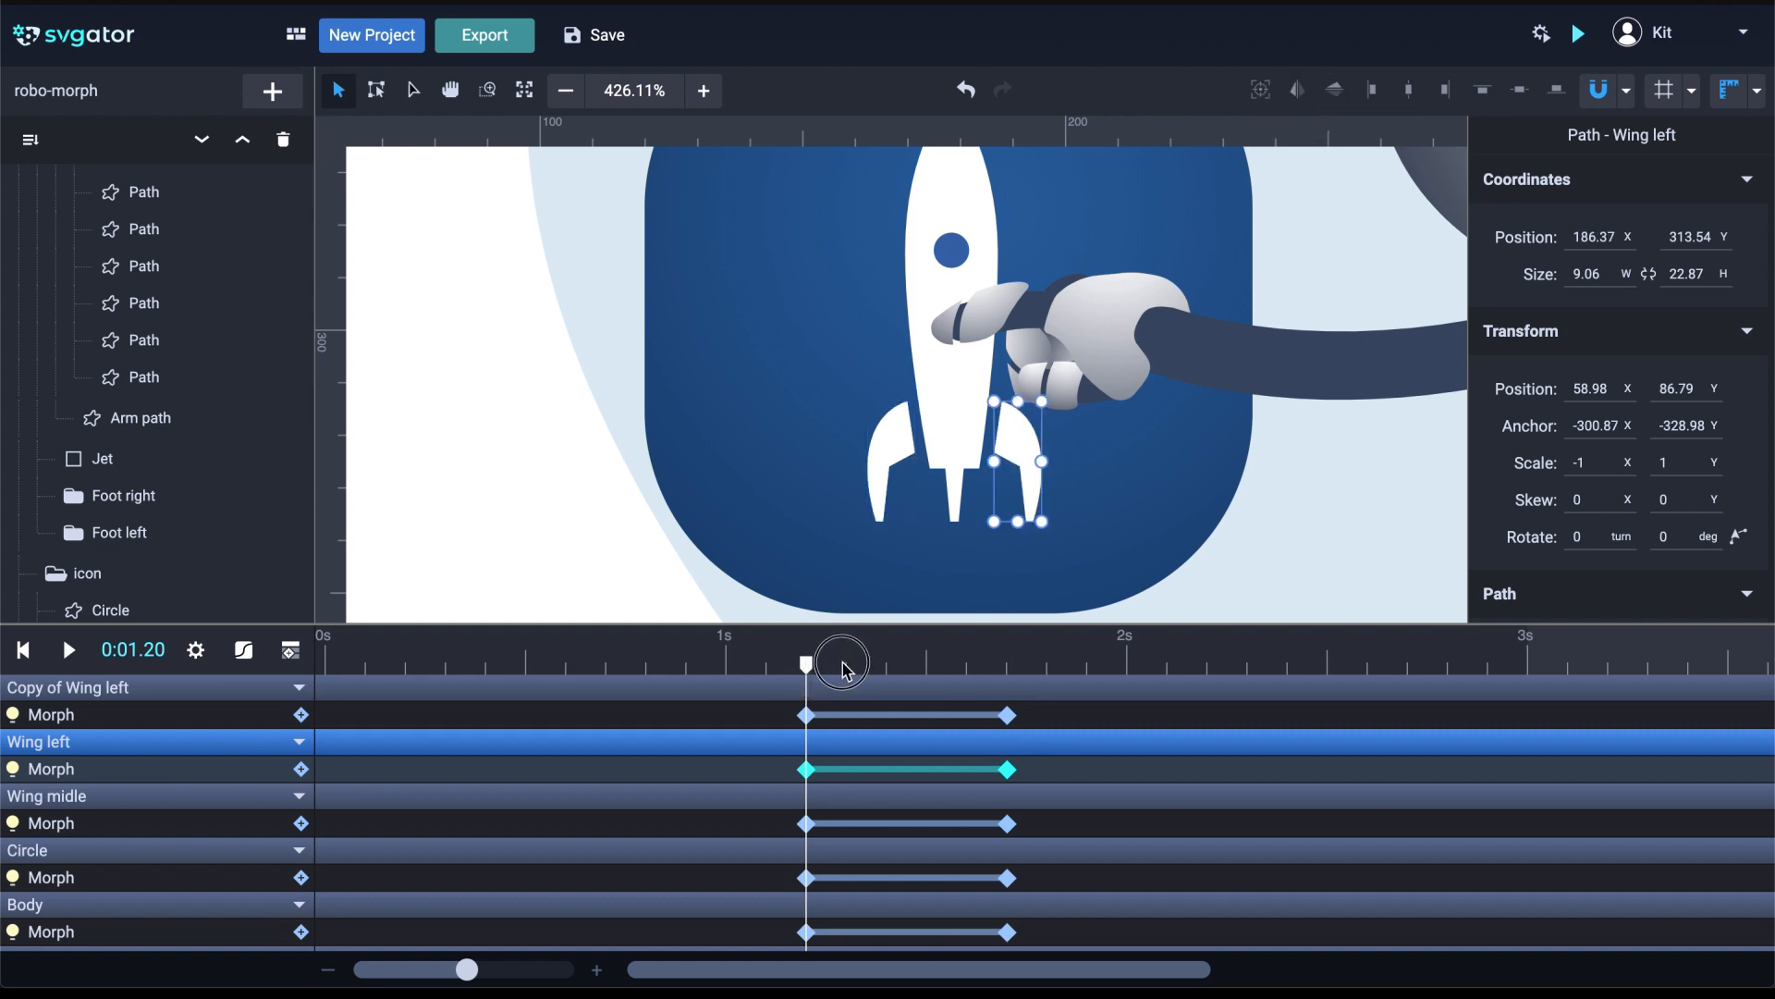
Play the animation from the start with the whole canvas in view, and replay it from 0.50 s closer up to check the morph
left_click_drag(822, 666, 337, 694)
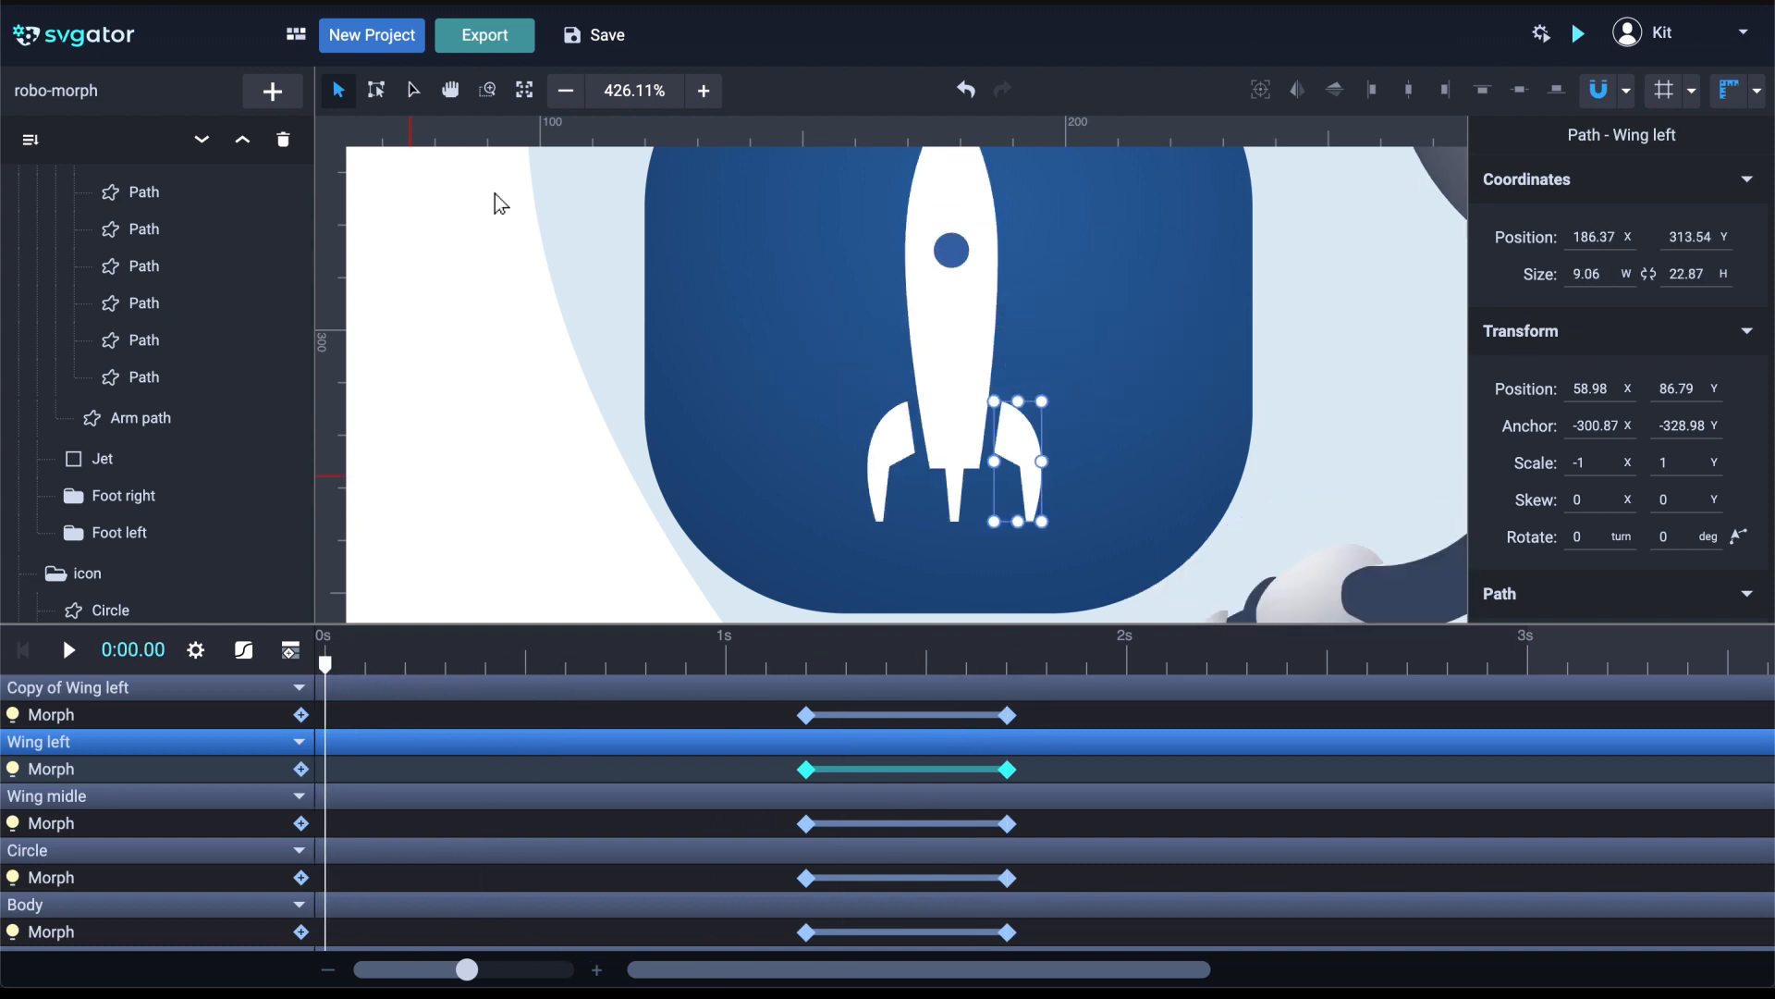
left_click(525, 89)
left_click(663, 511)
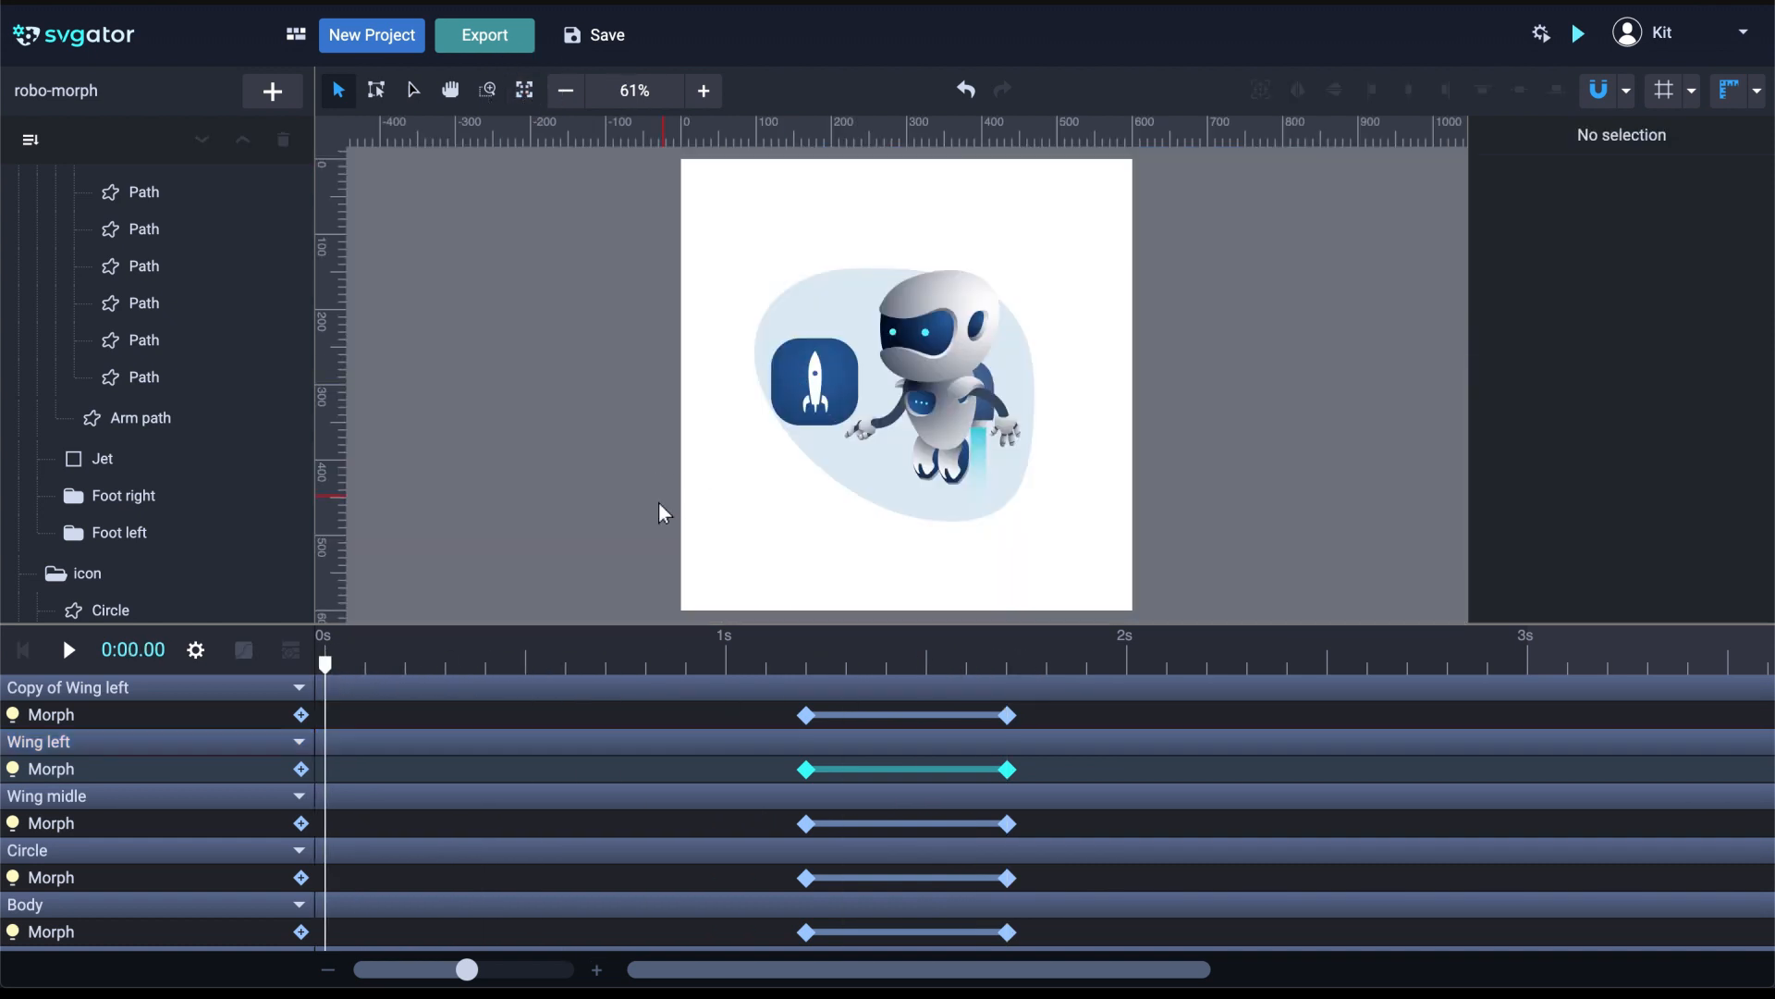
key("space")
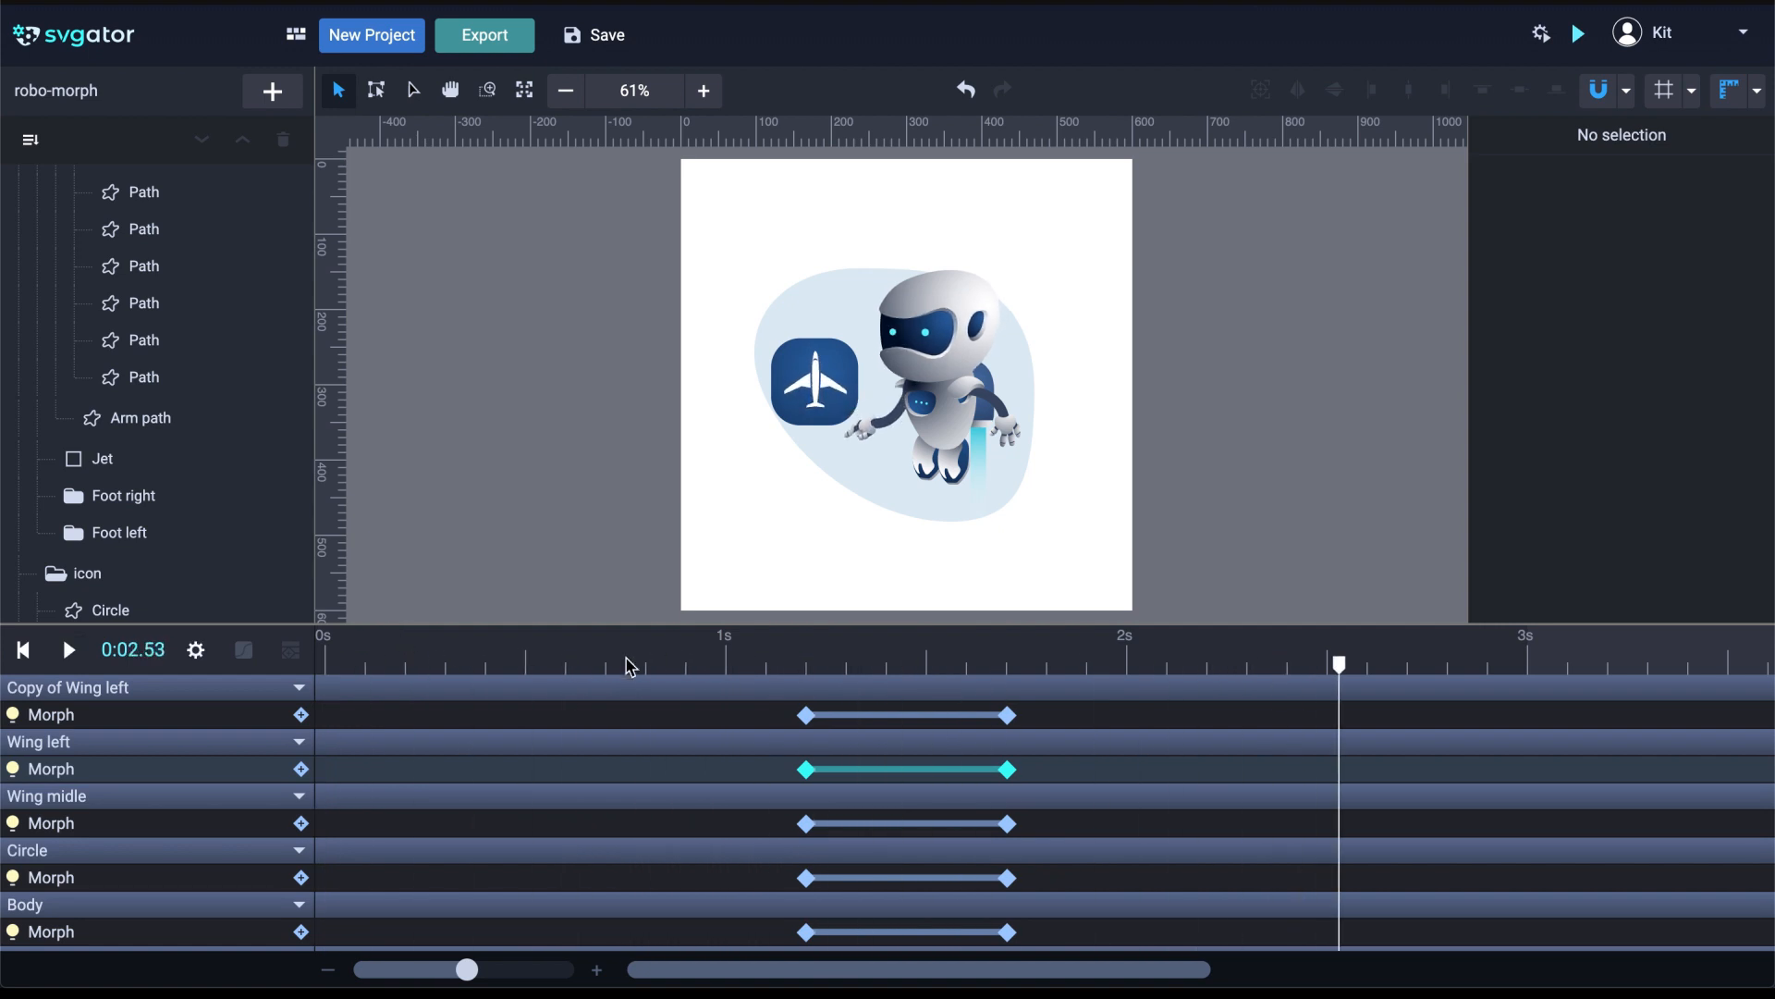
scroll(867, 407, "up", 5)
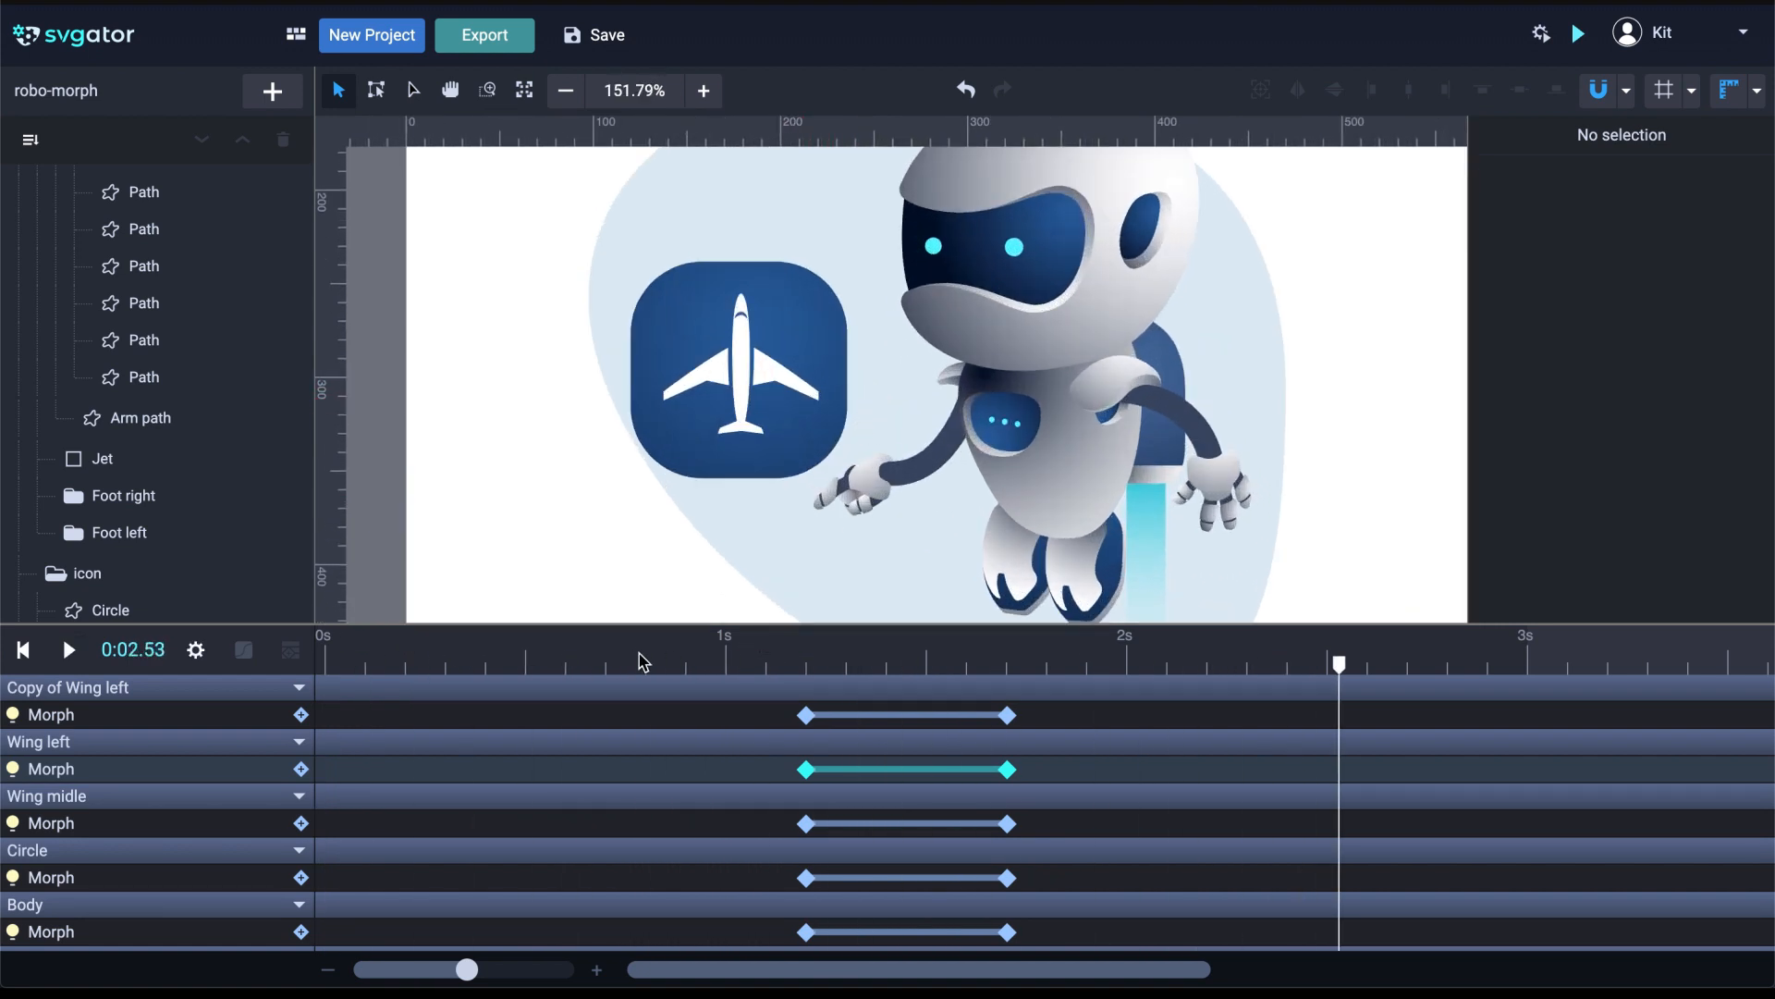
left_click(524, 662)
key("space")
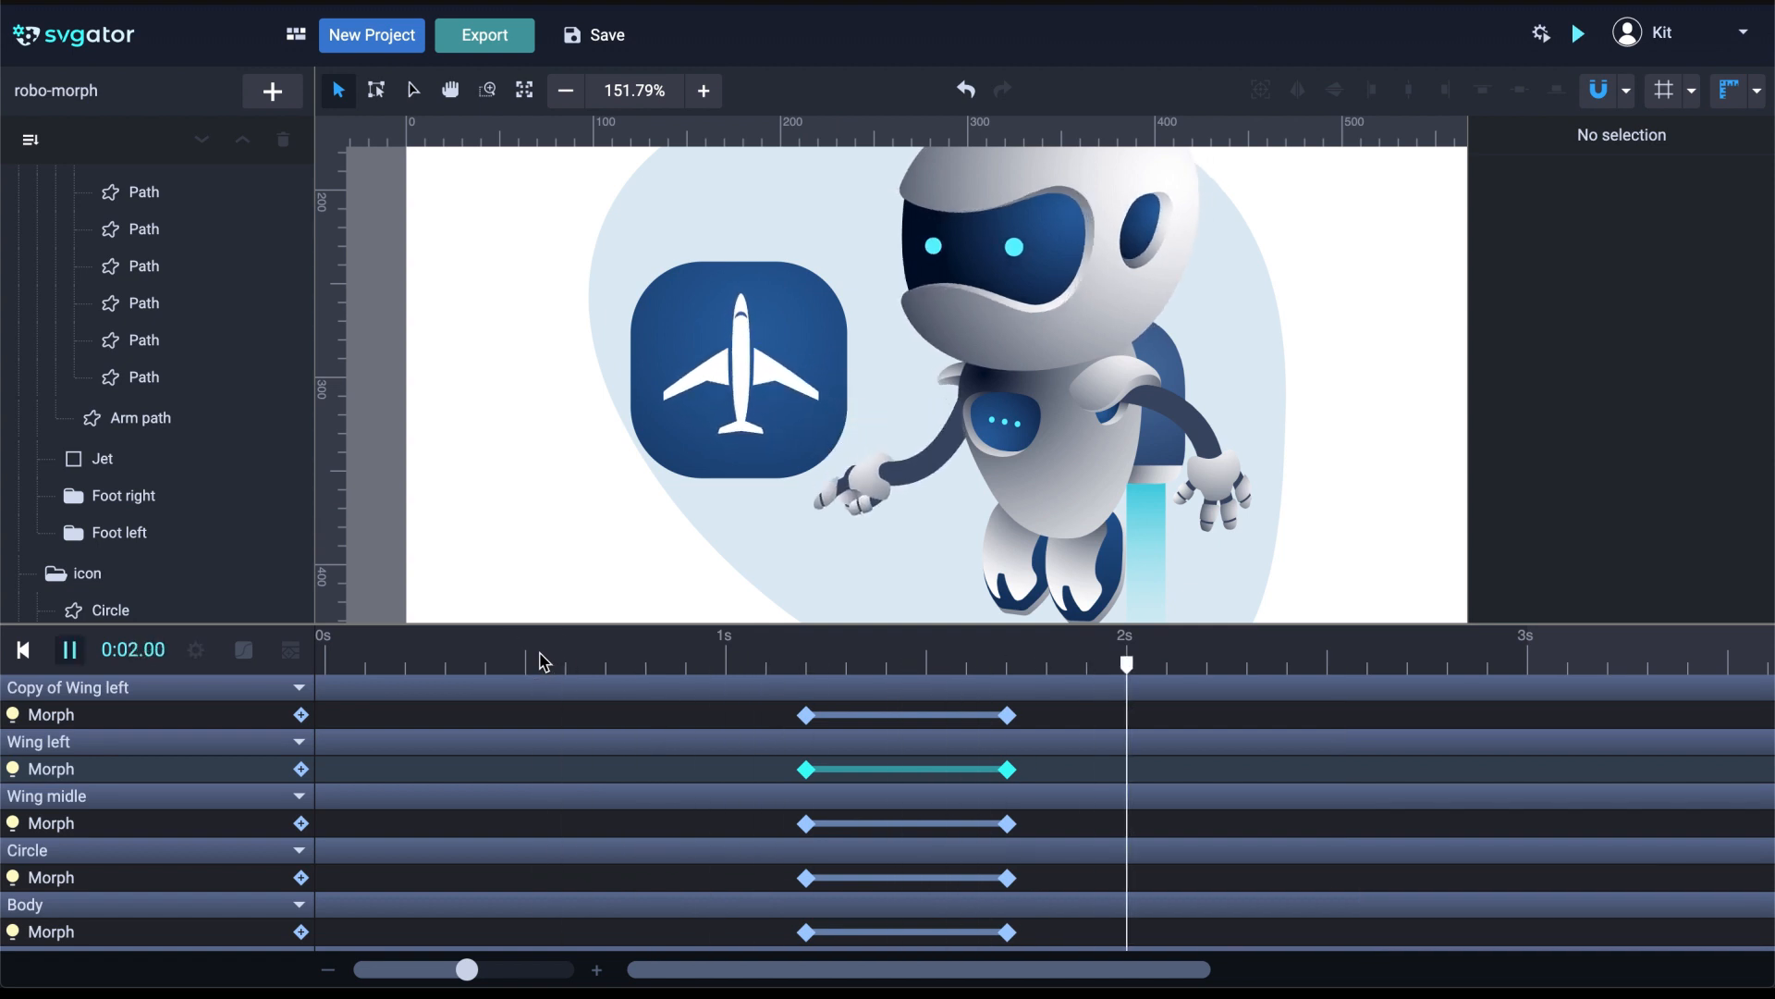
key("space")
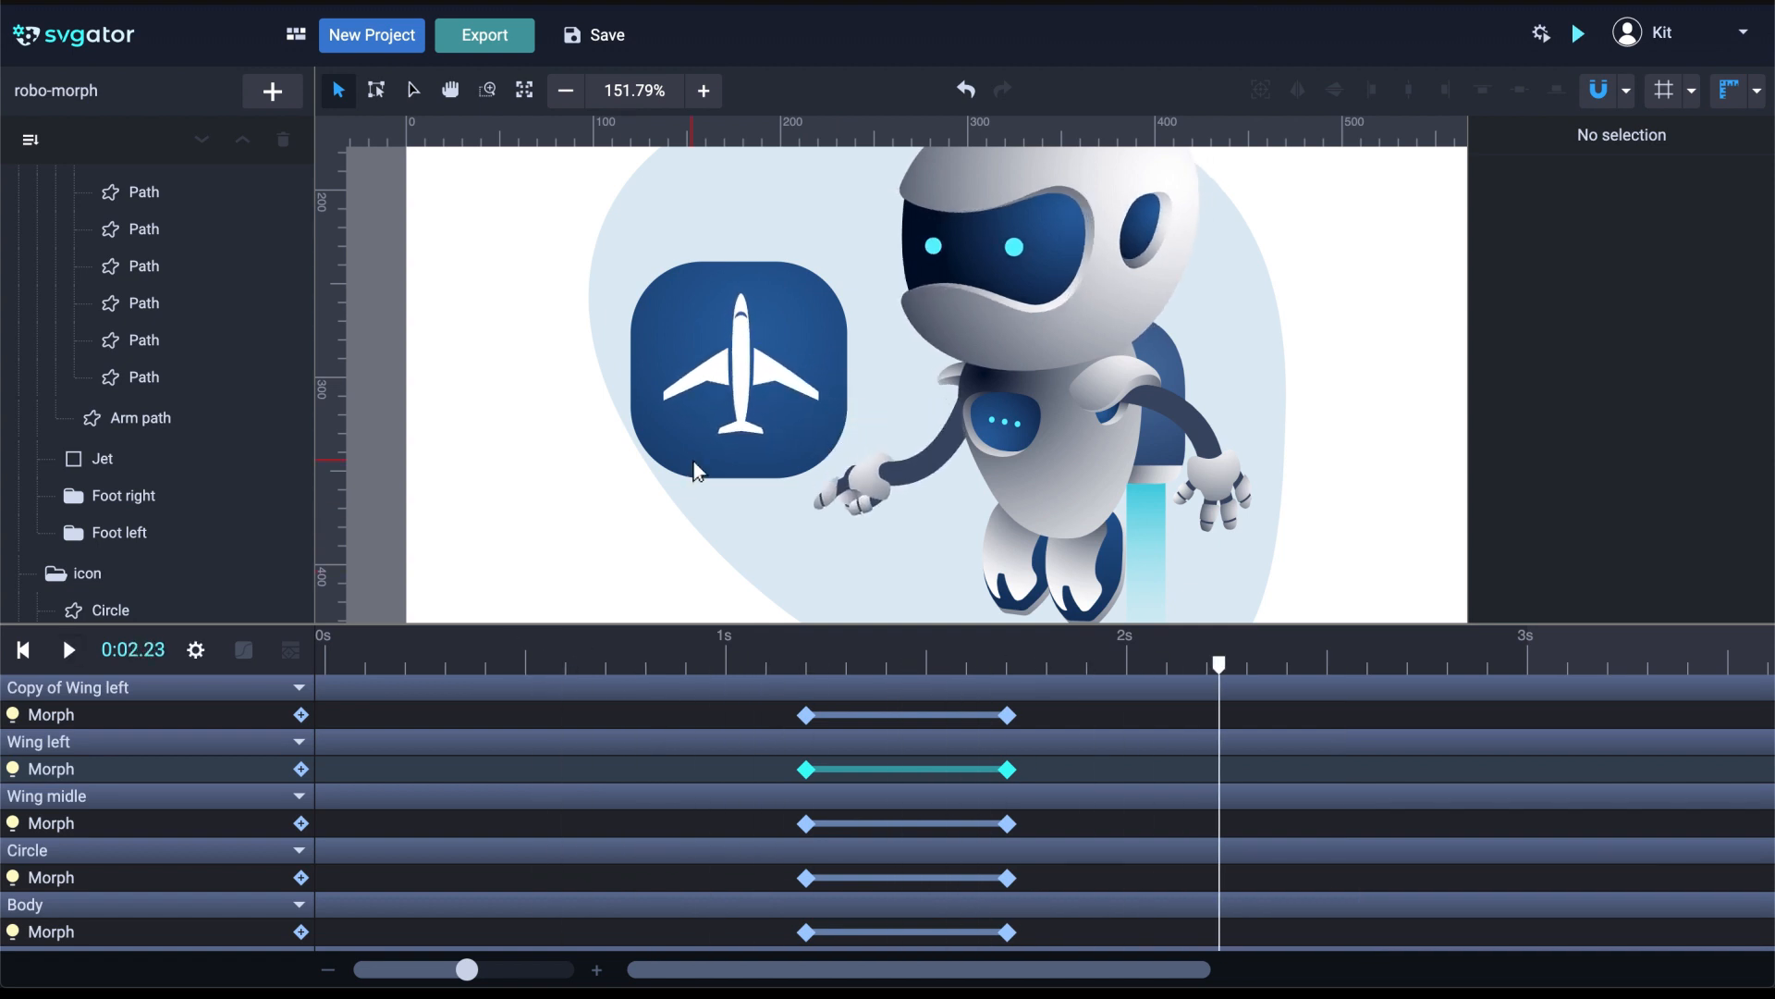
Add a Corner radius animator to the icon's background rectangle, with its starting keyframe at 1.20 s
scroll(695, 469, "down", 2)
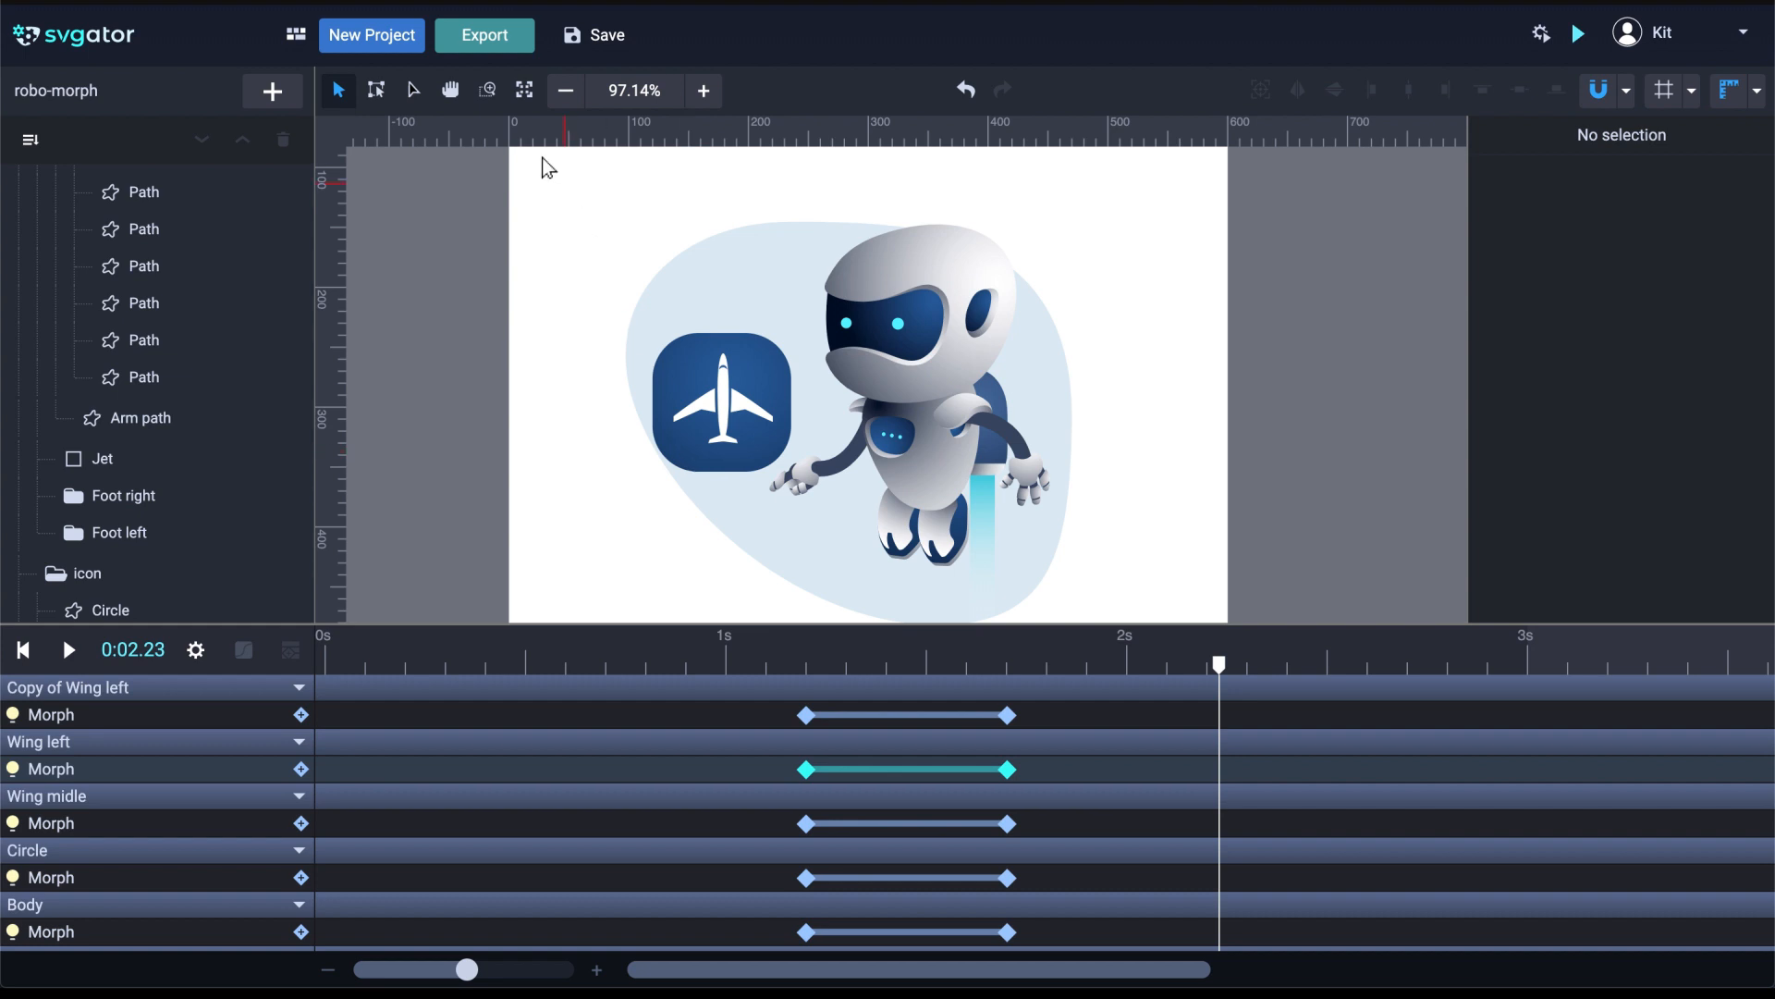
left_click(529, 96)
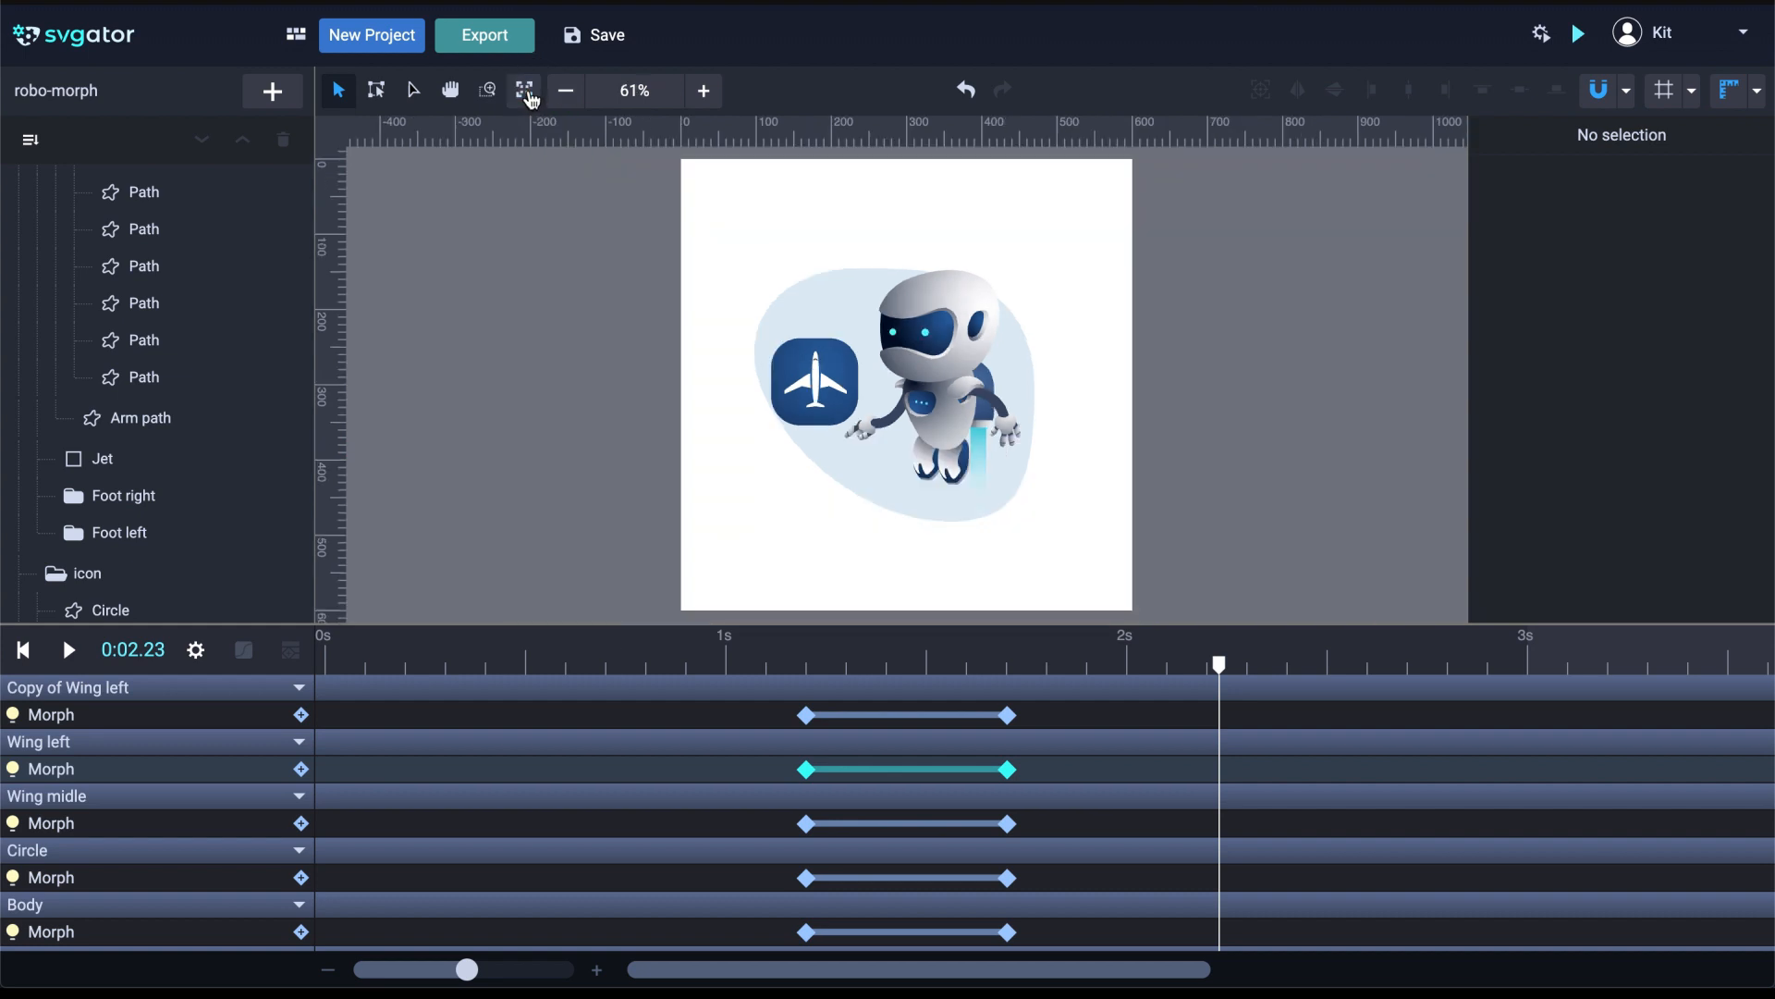
left_click_drag(1222, 670, 806, 638)
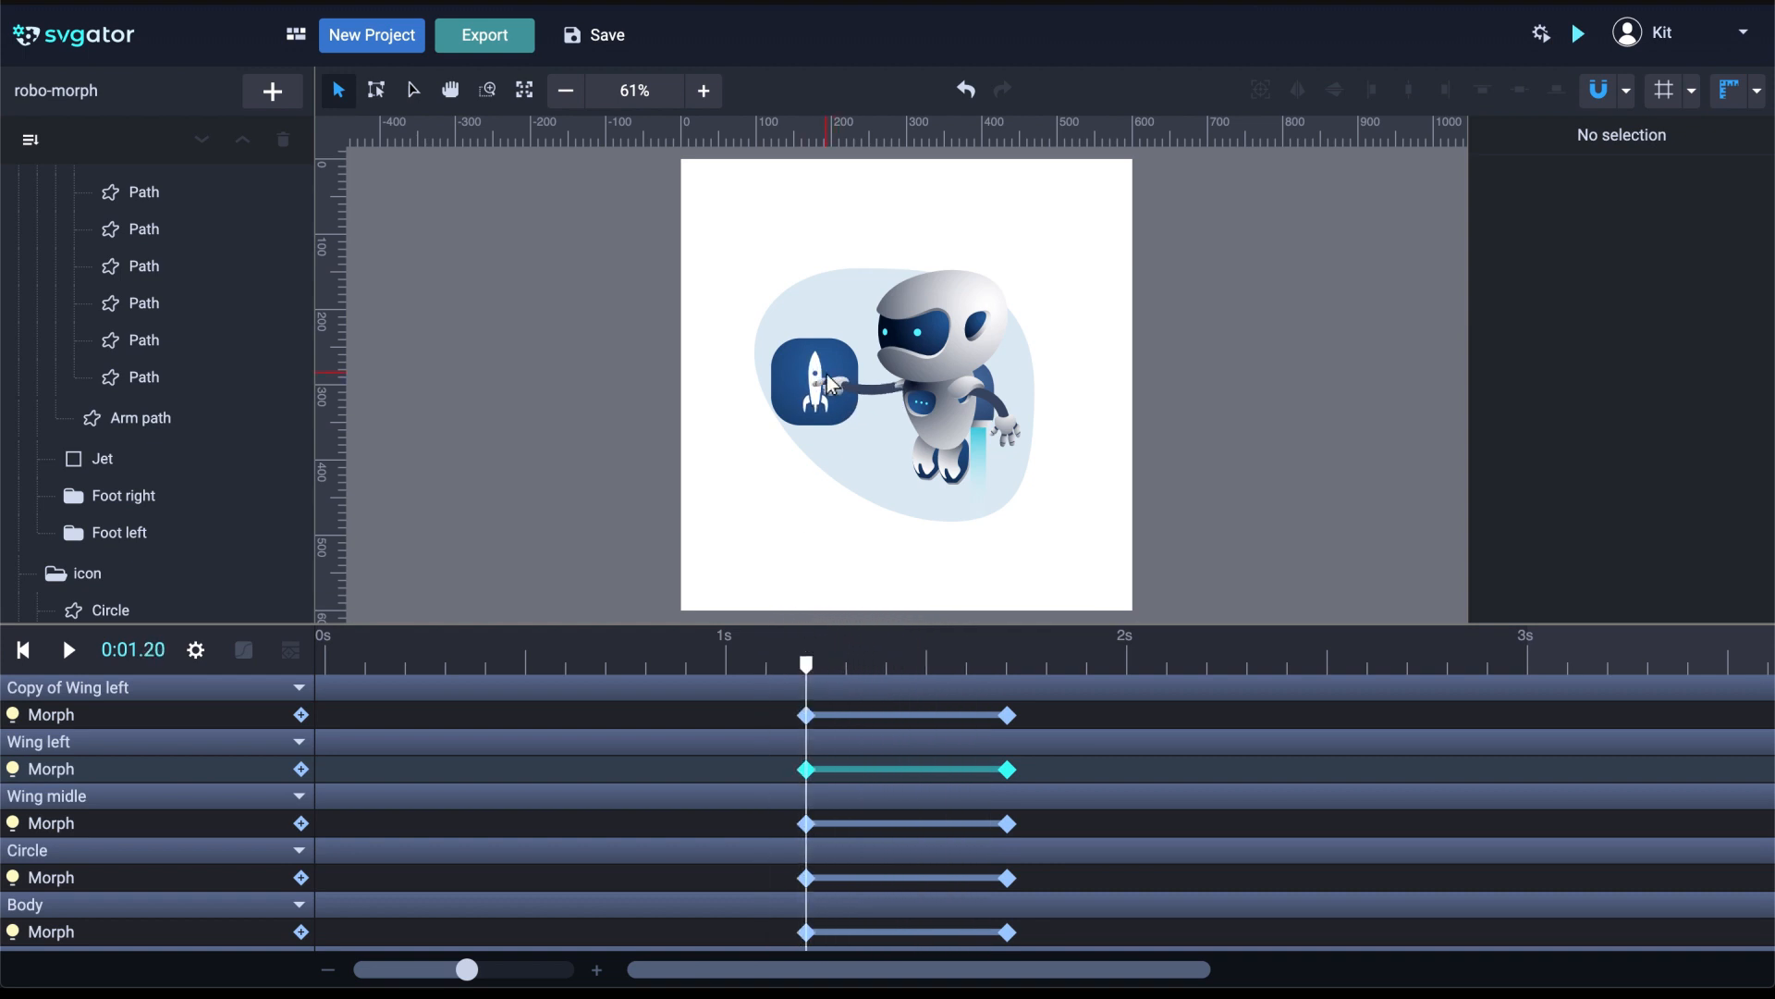
scroll(832, 384, "up", 2)
scroll(825, 389, "up", 2)
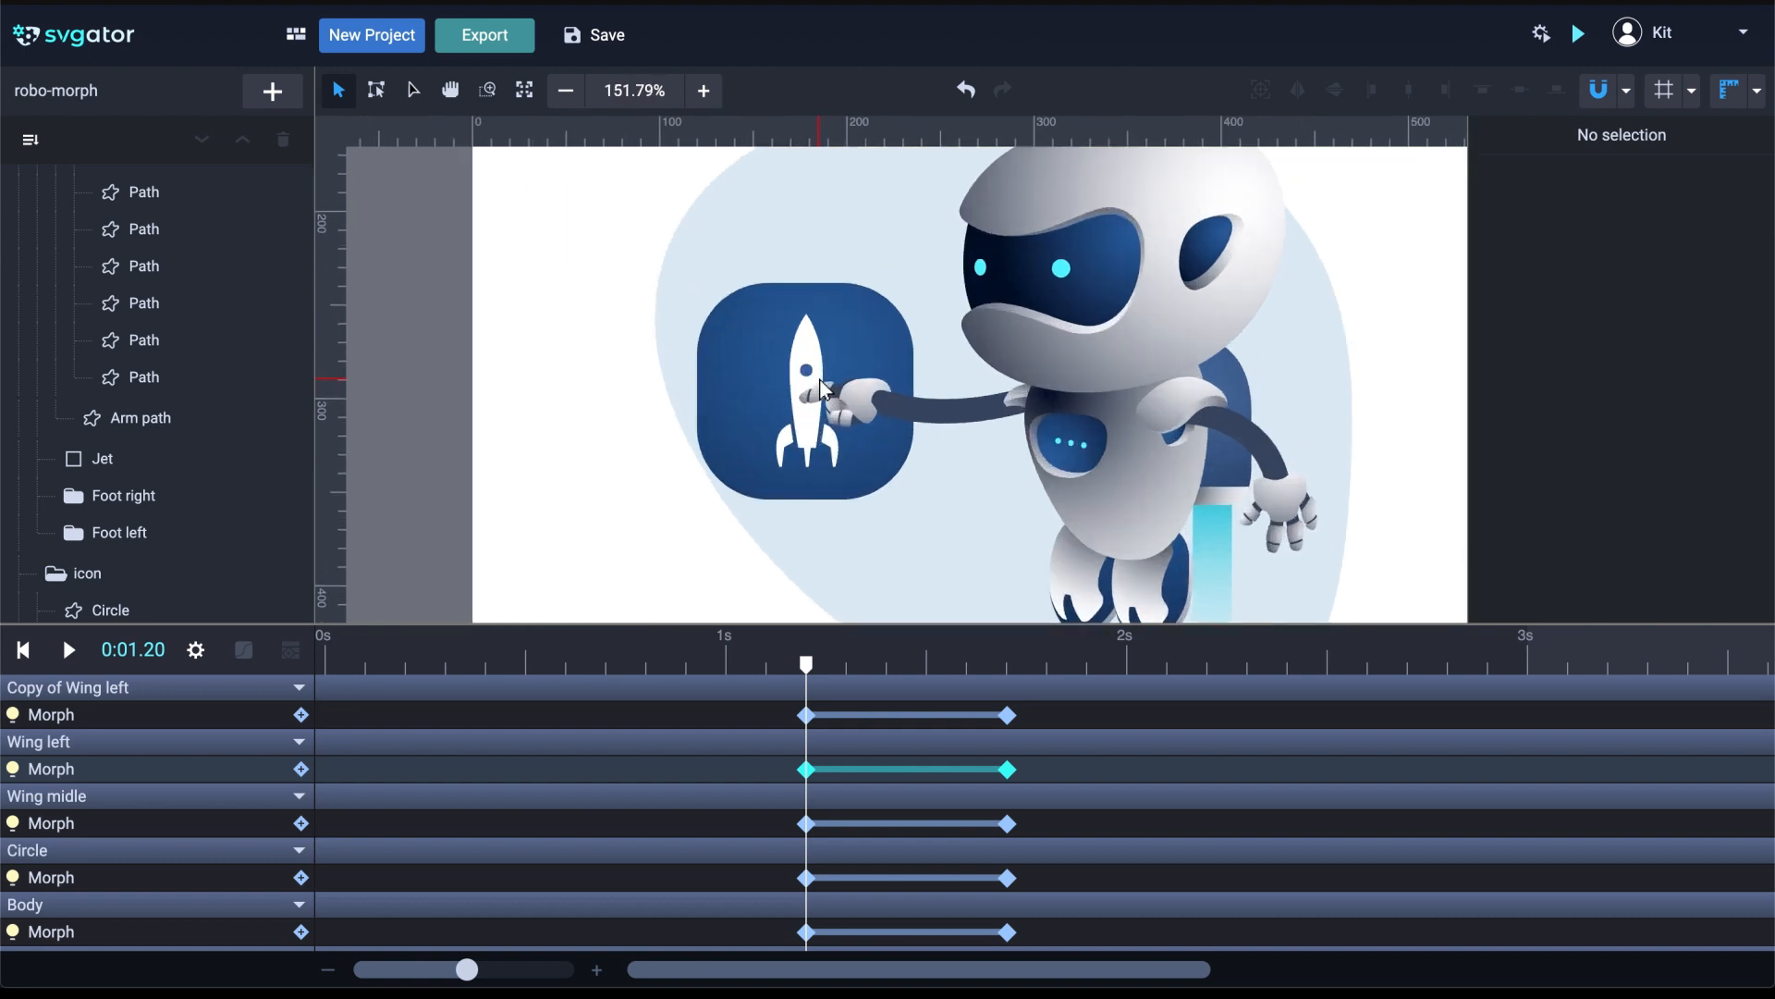
scroll(823, 388, "down", 2)
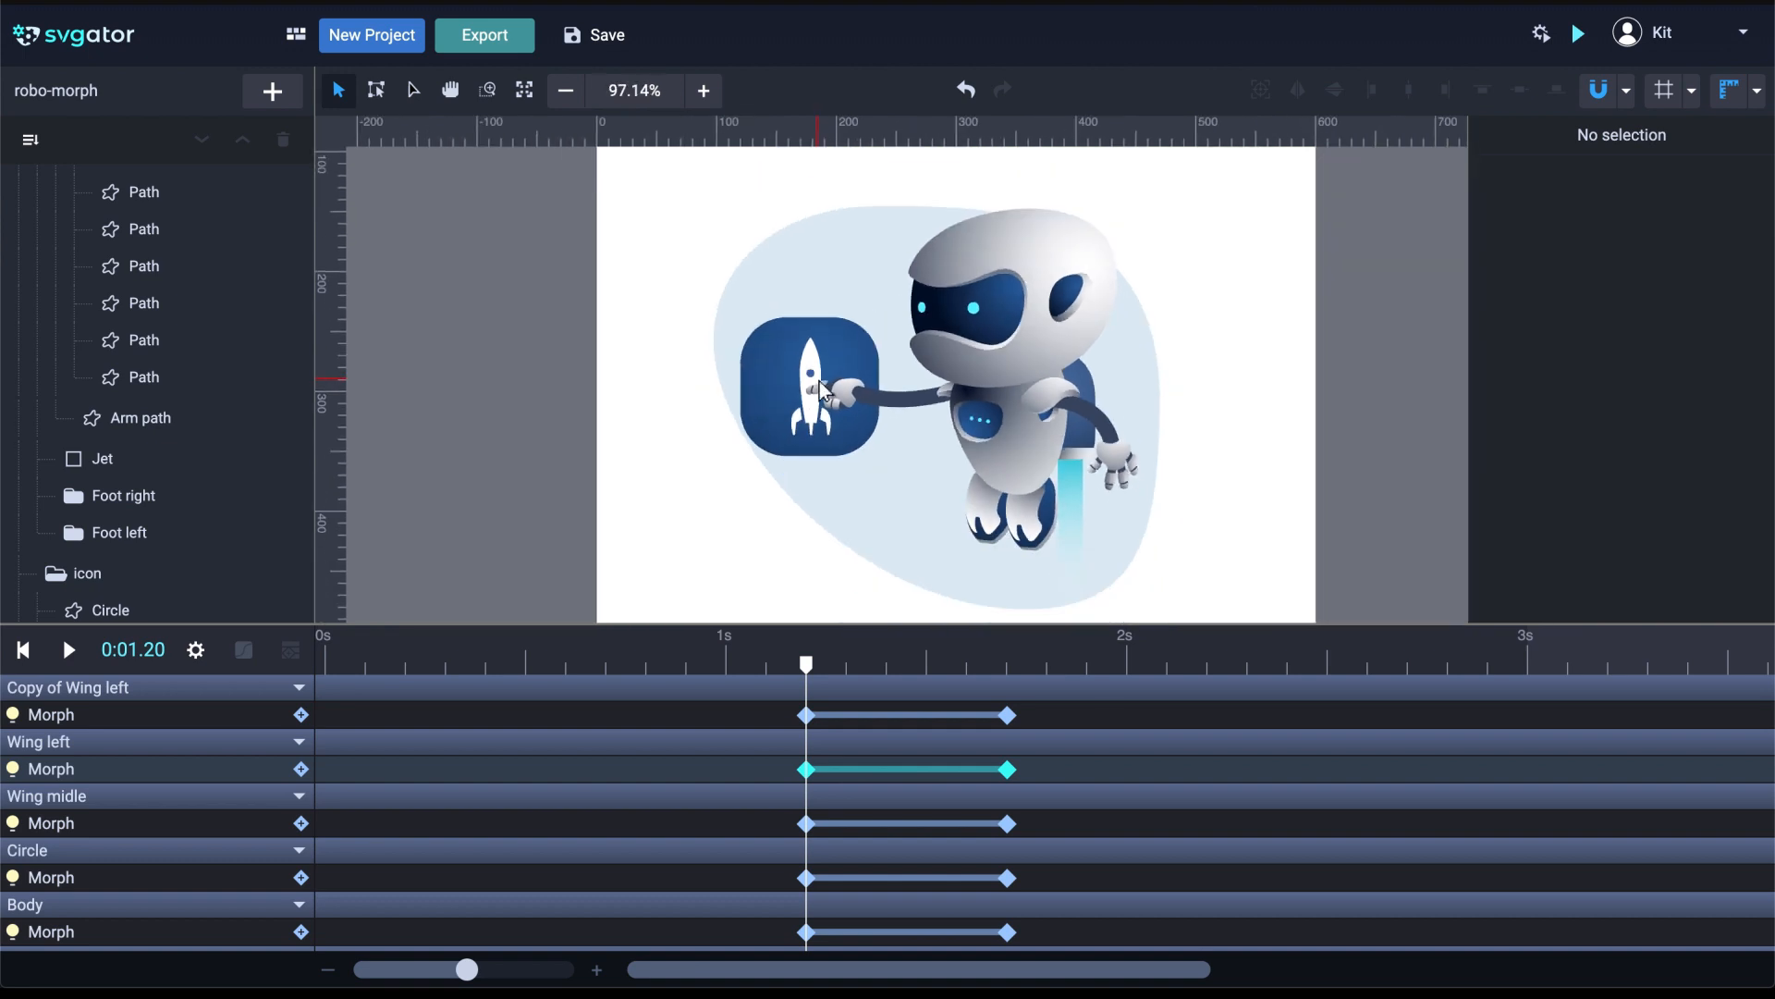
left_click(771, 393)
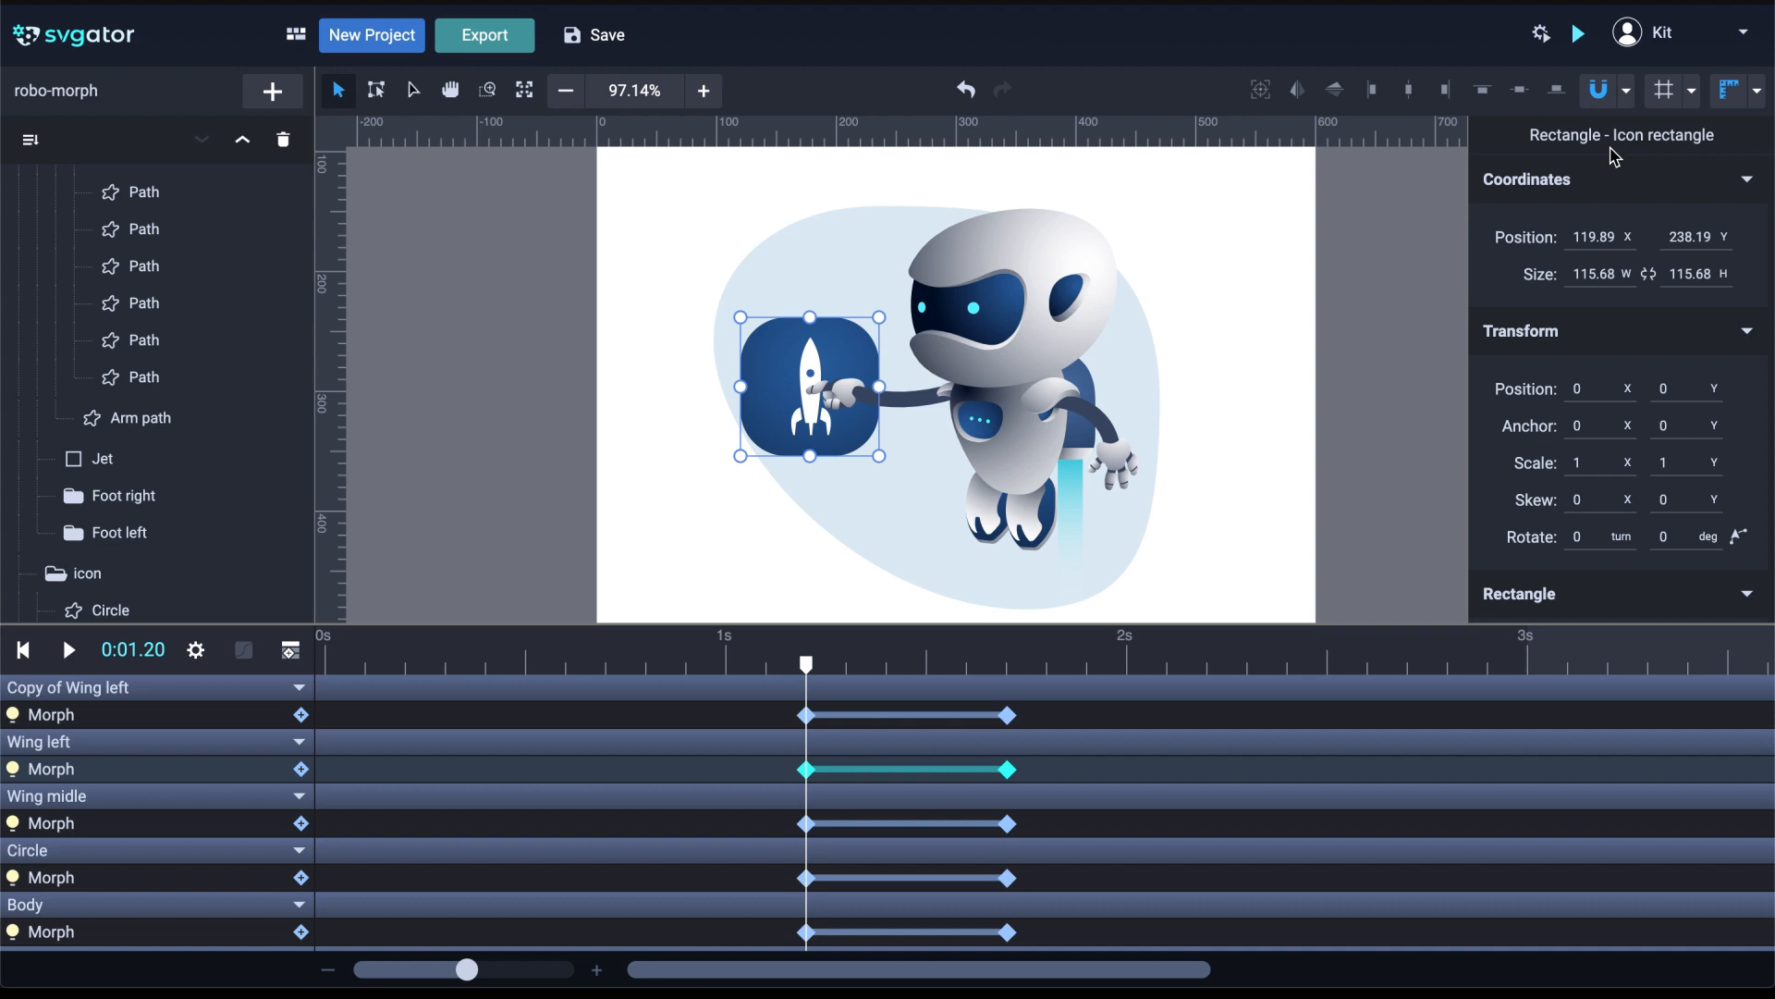
scroll(1709, 342, "down", 3)
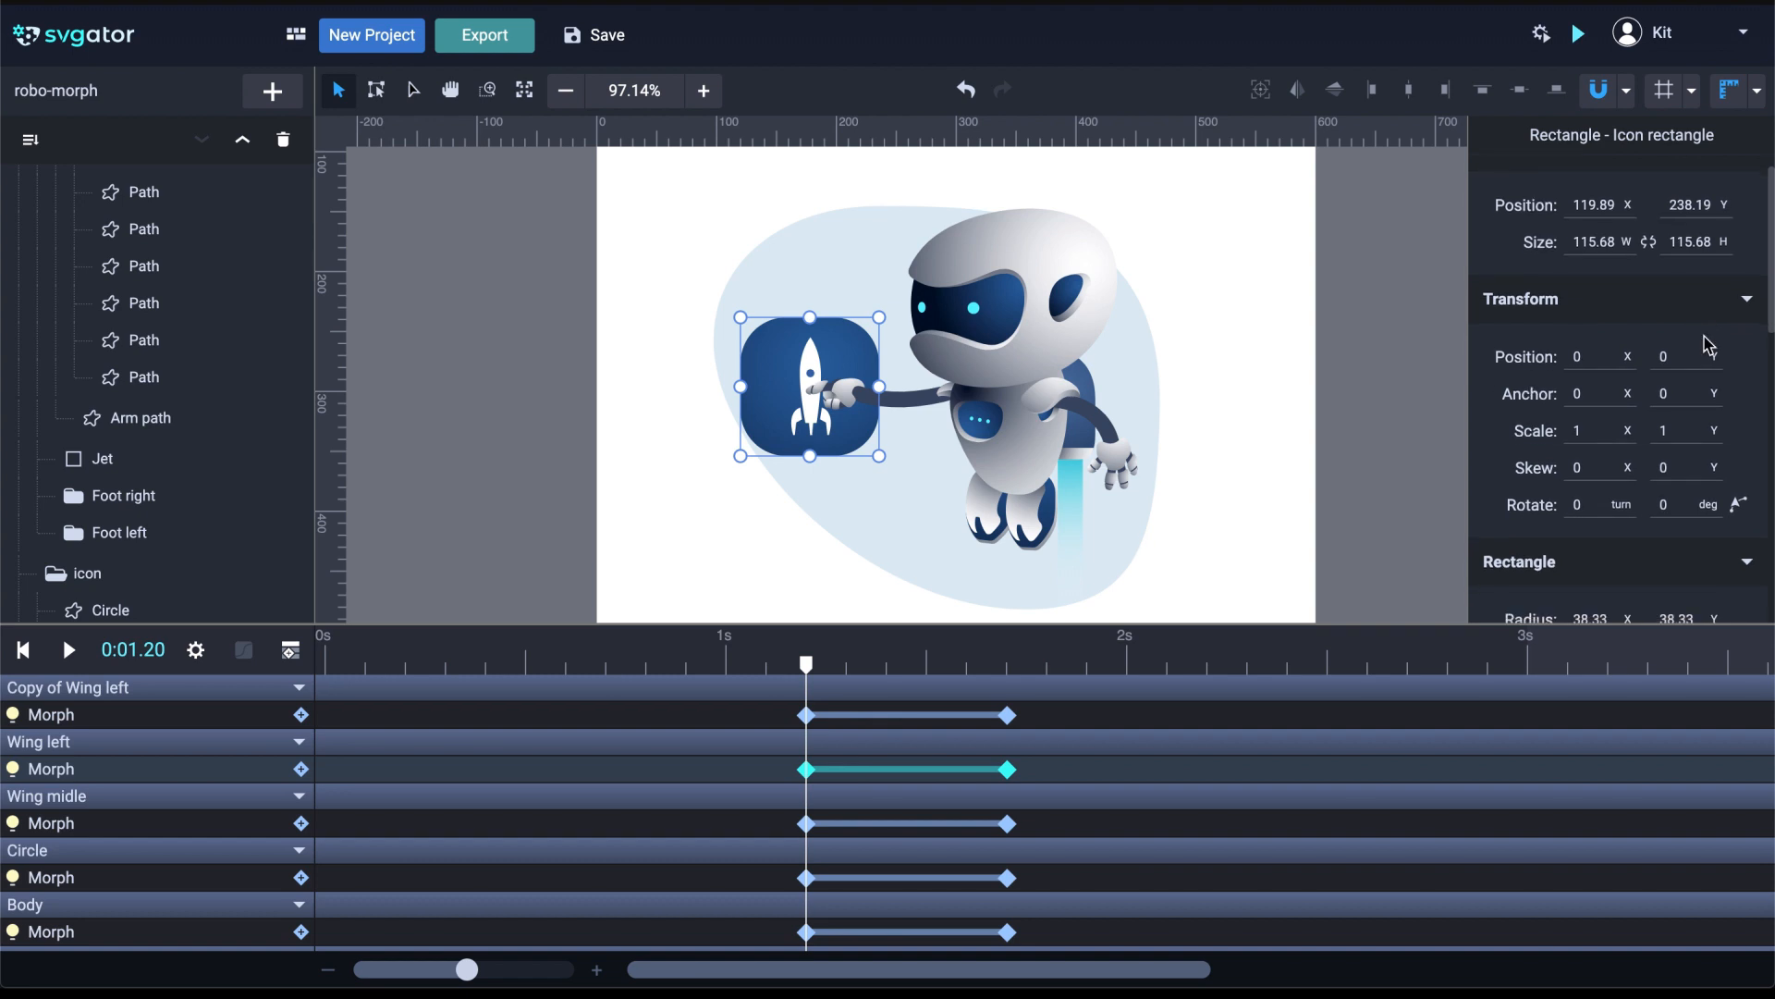
scroll(1708, 338, "down", 1)
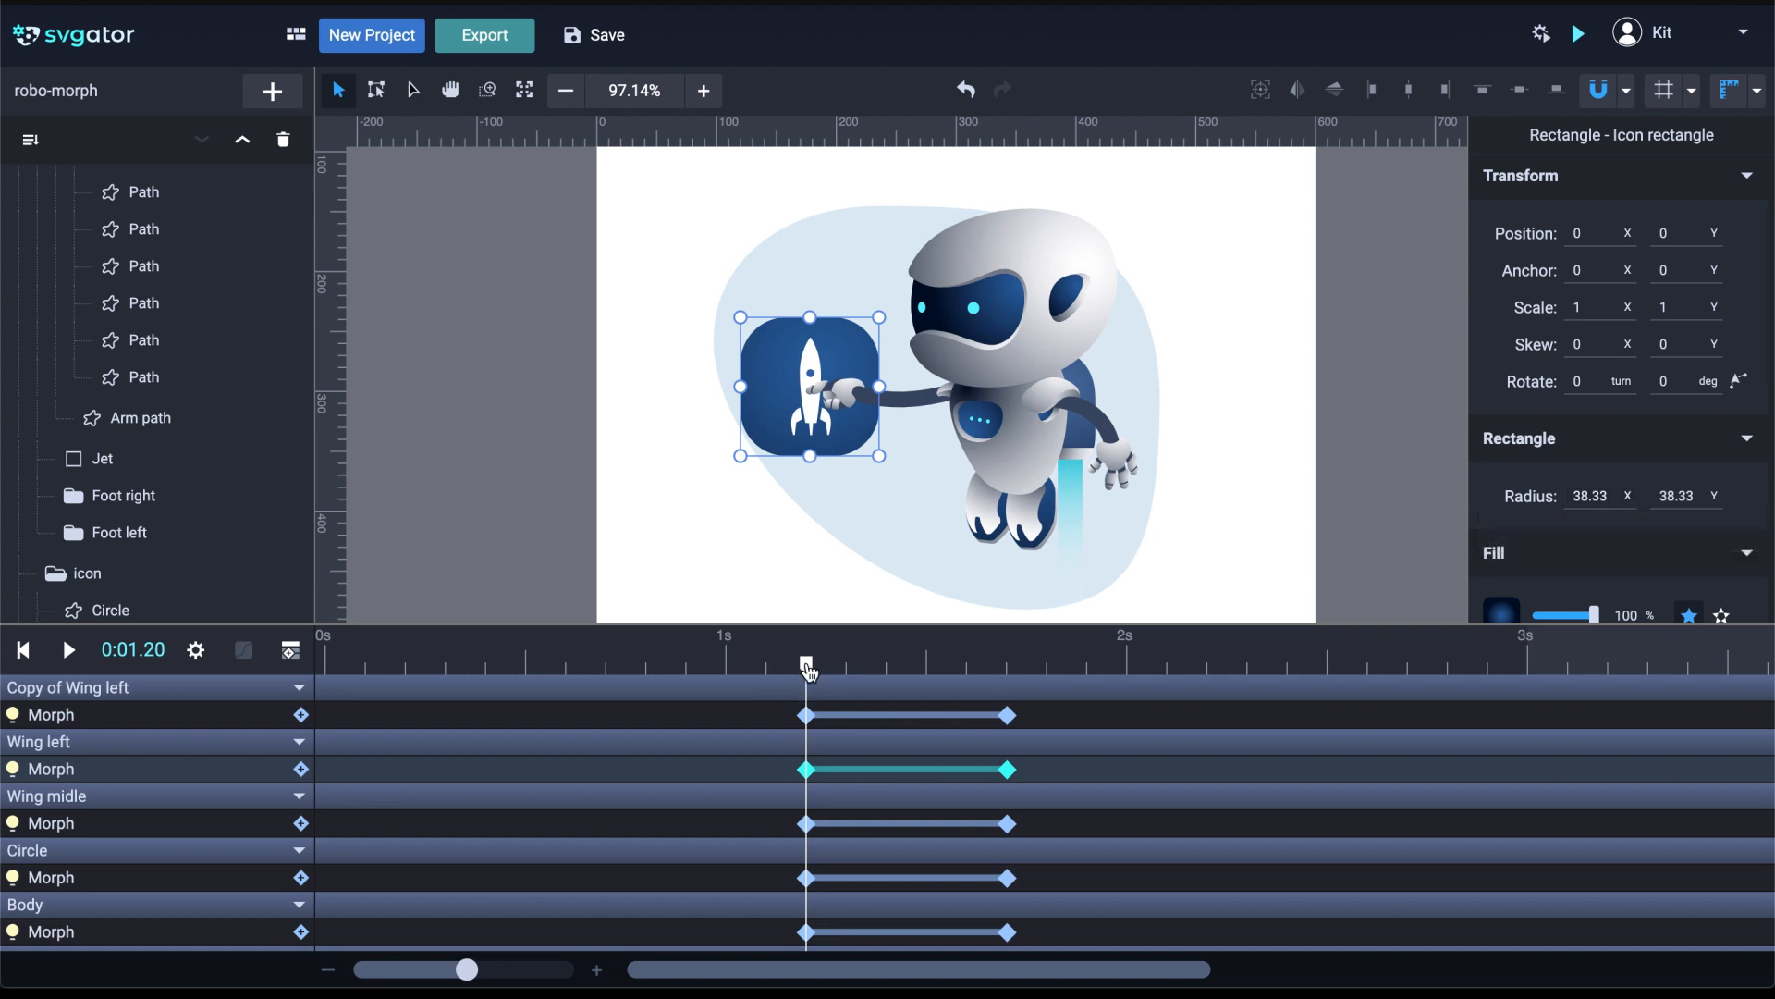
left_click(291, 651)
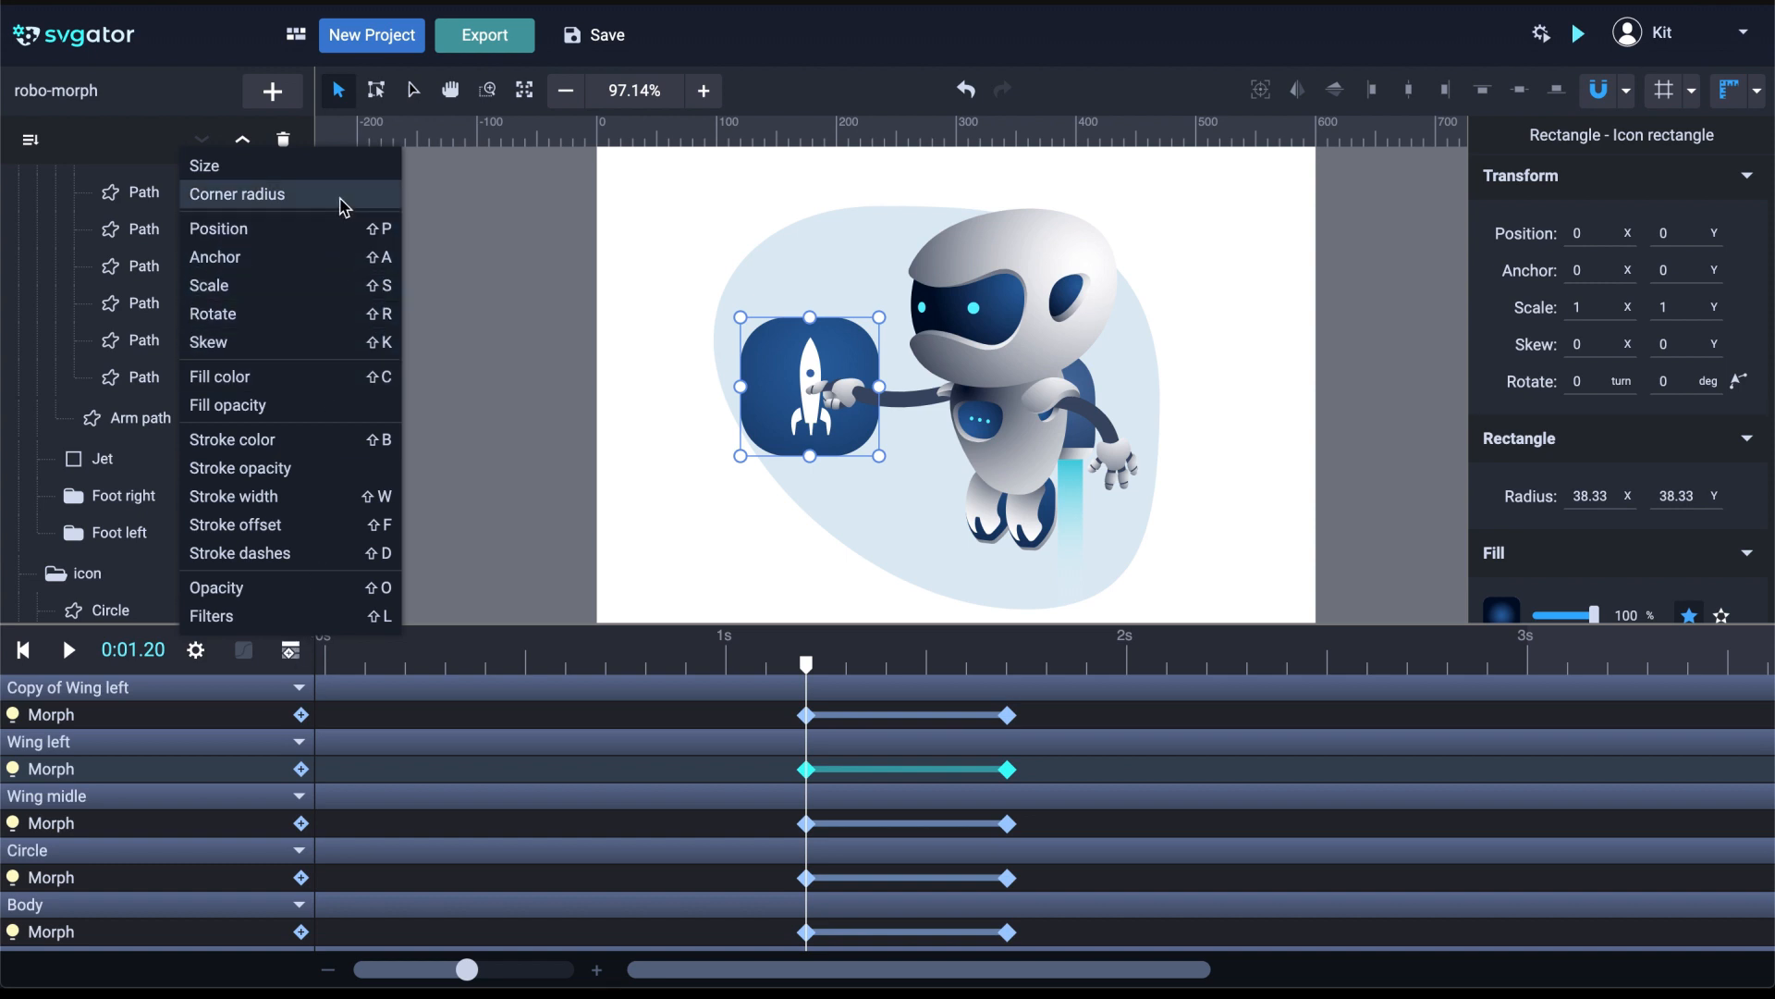
left_click(344, 199)
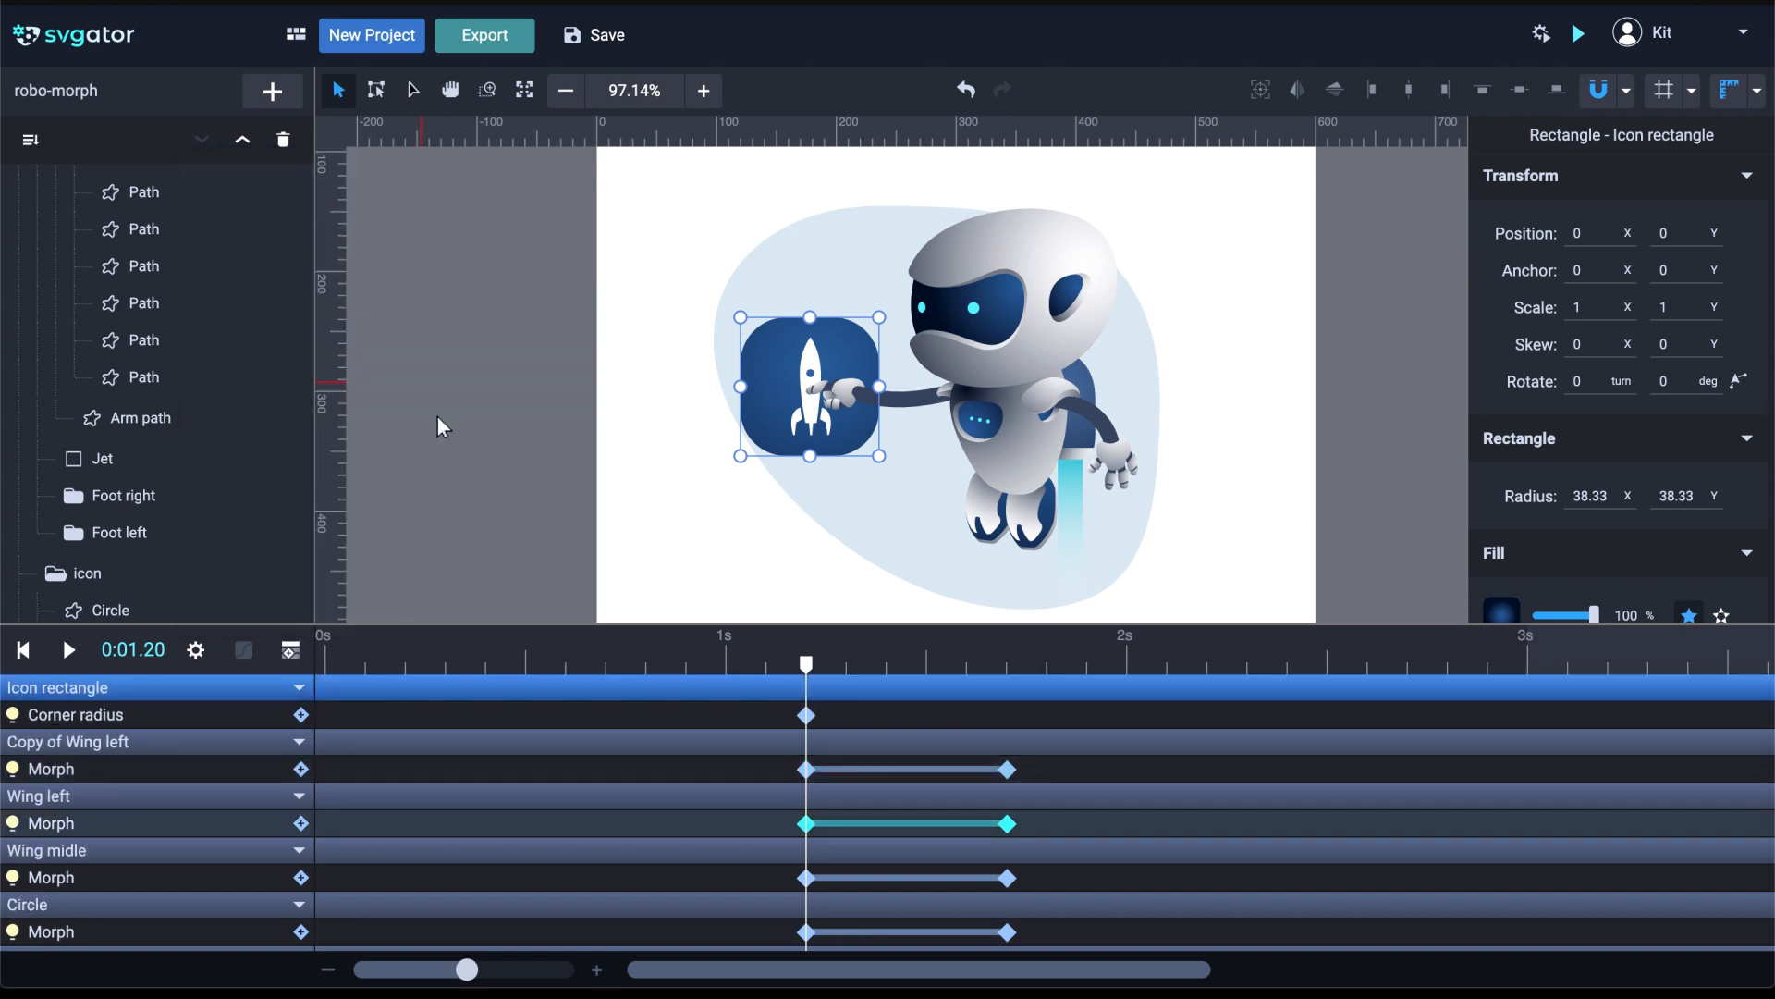
Set the icon rectangle's corner radius to 100 in both X and Y at 1.70 s, turning it into a circle
left_click_drag(805, 664, 1018, 693)
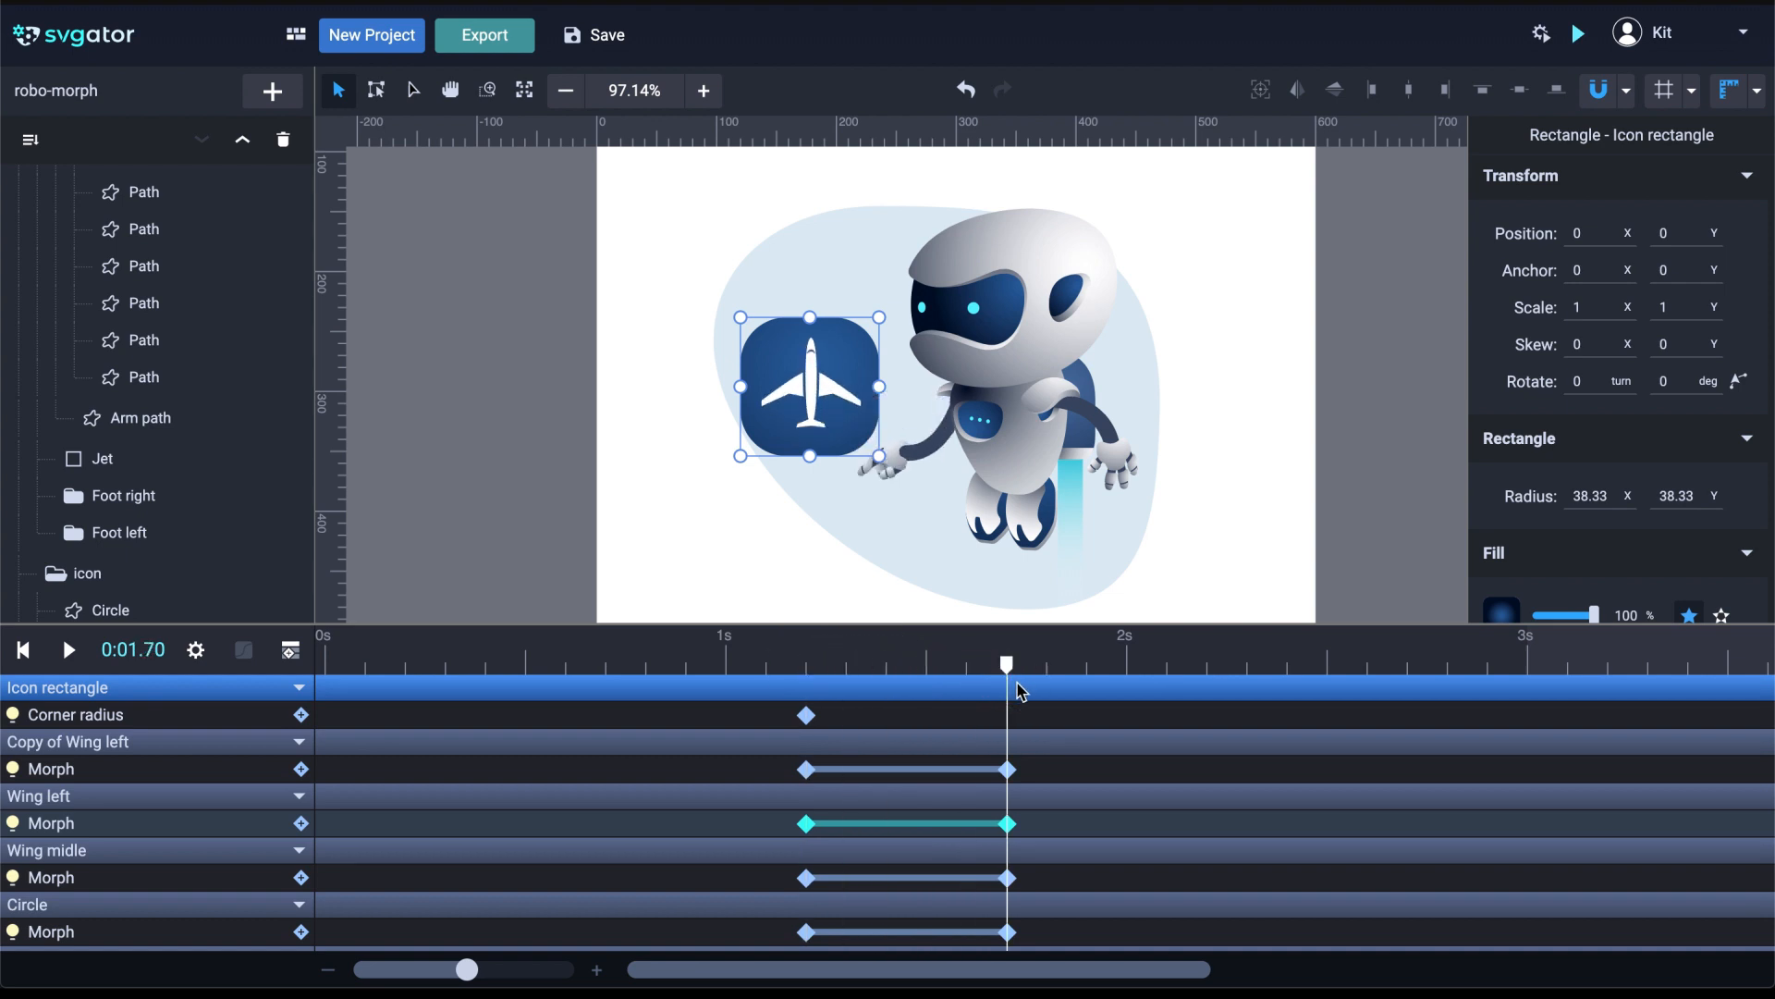
left_click(1570, 499)
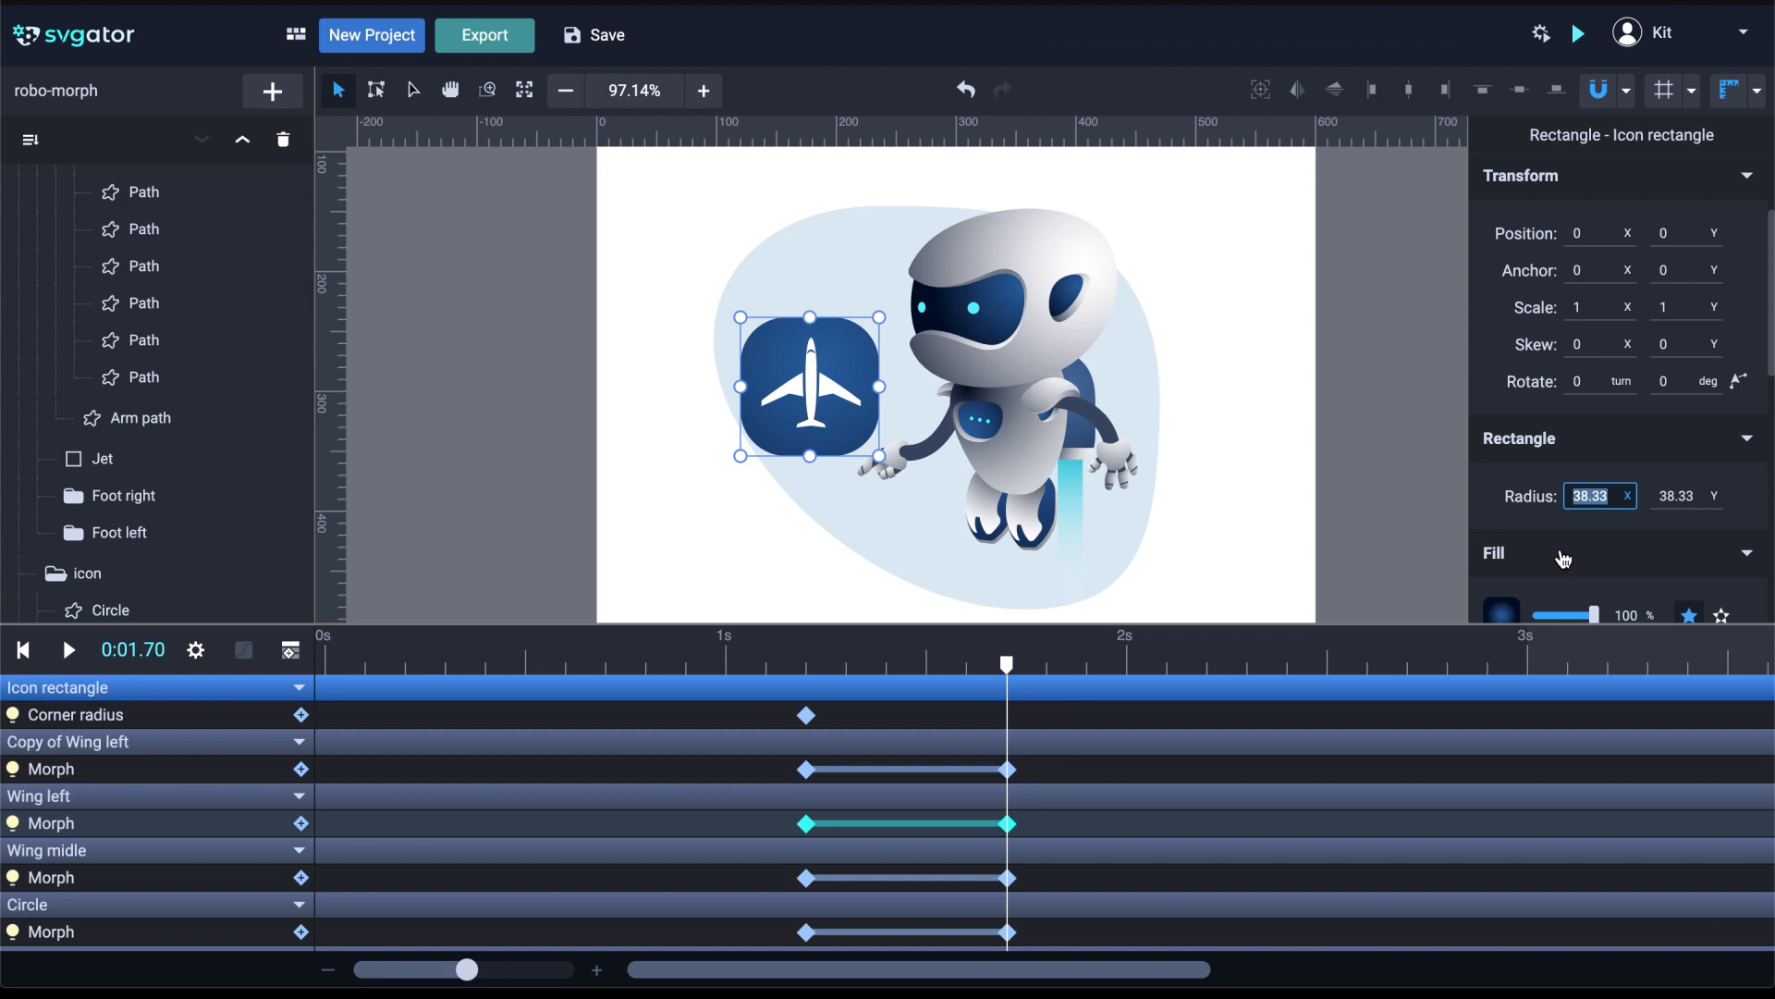
type("100")
key("Tab")
type("100")
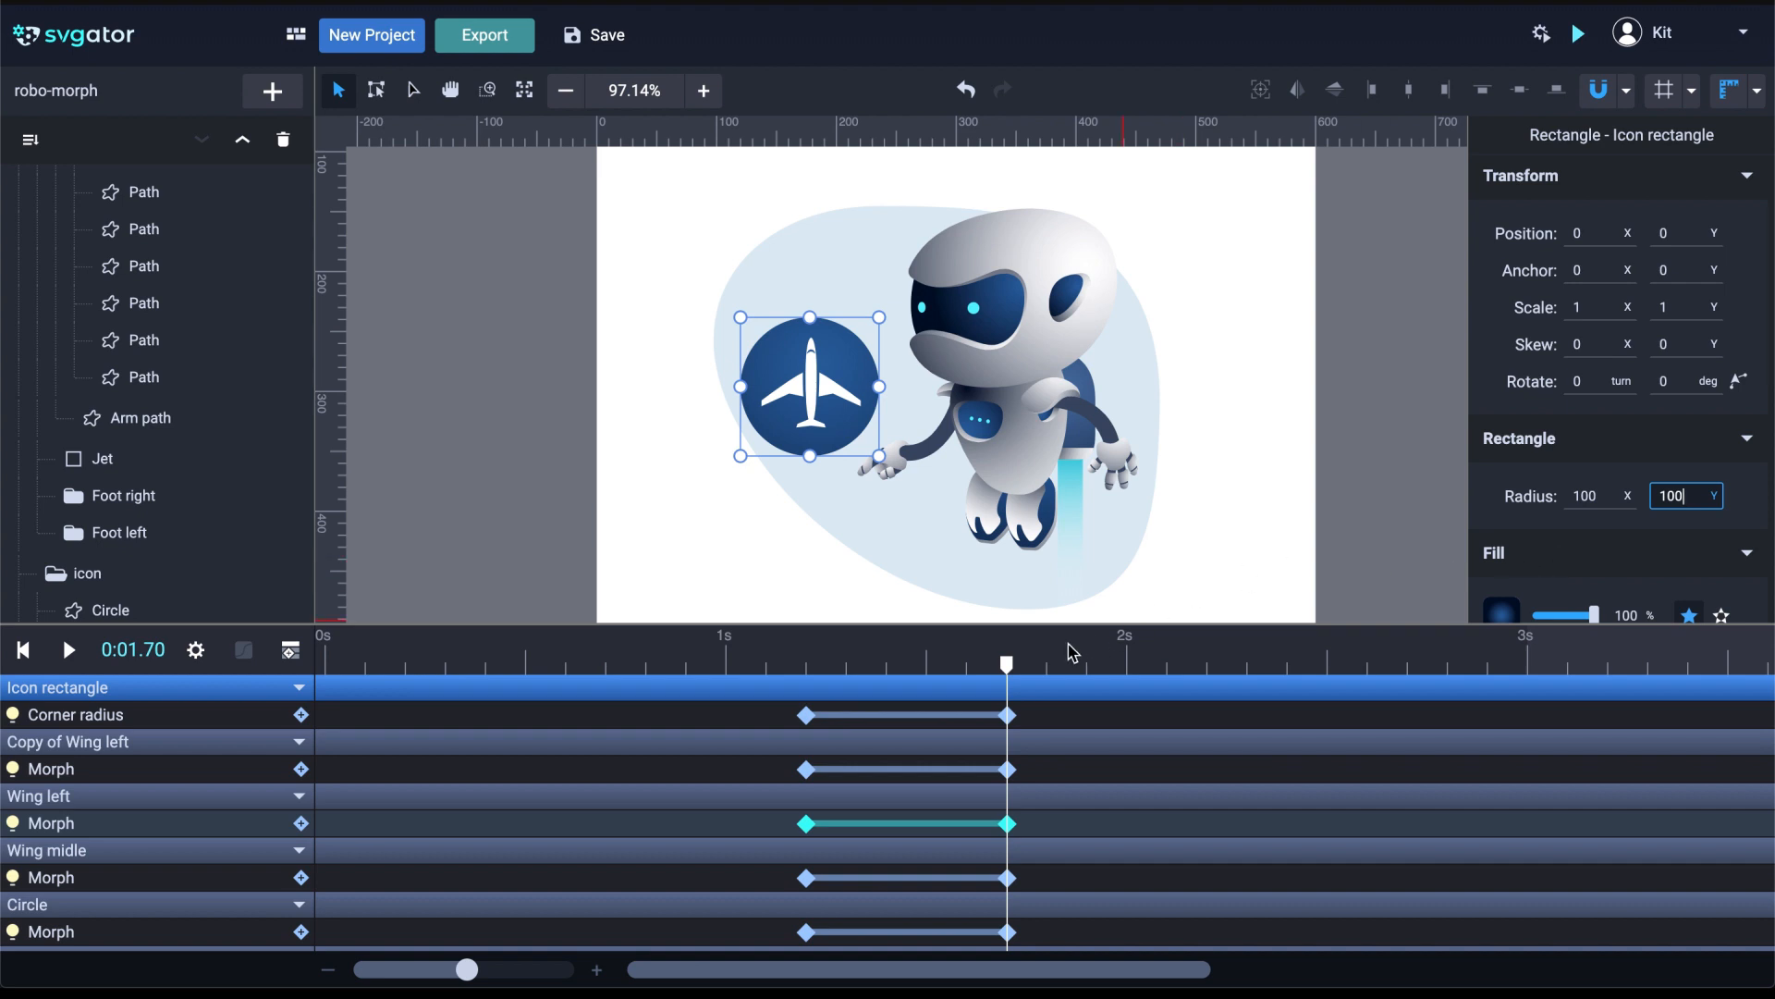
Add a Rotate animator to the icon rectangle with its starting keyframe at 1.20 s
mouse_move(1007, 666)
left_mouse_down()
mouse_move(803, 667)
mouse_move(1038, 683)
mouse_move(1018, 695)
left_mouse_up()
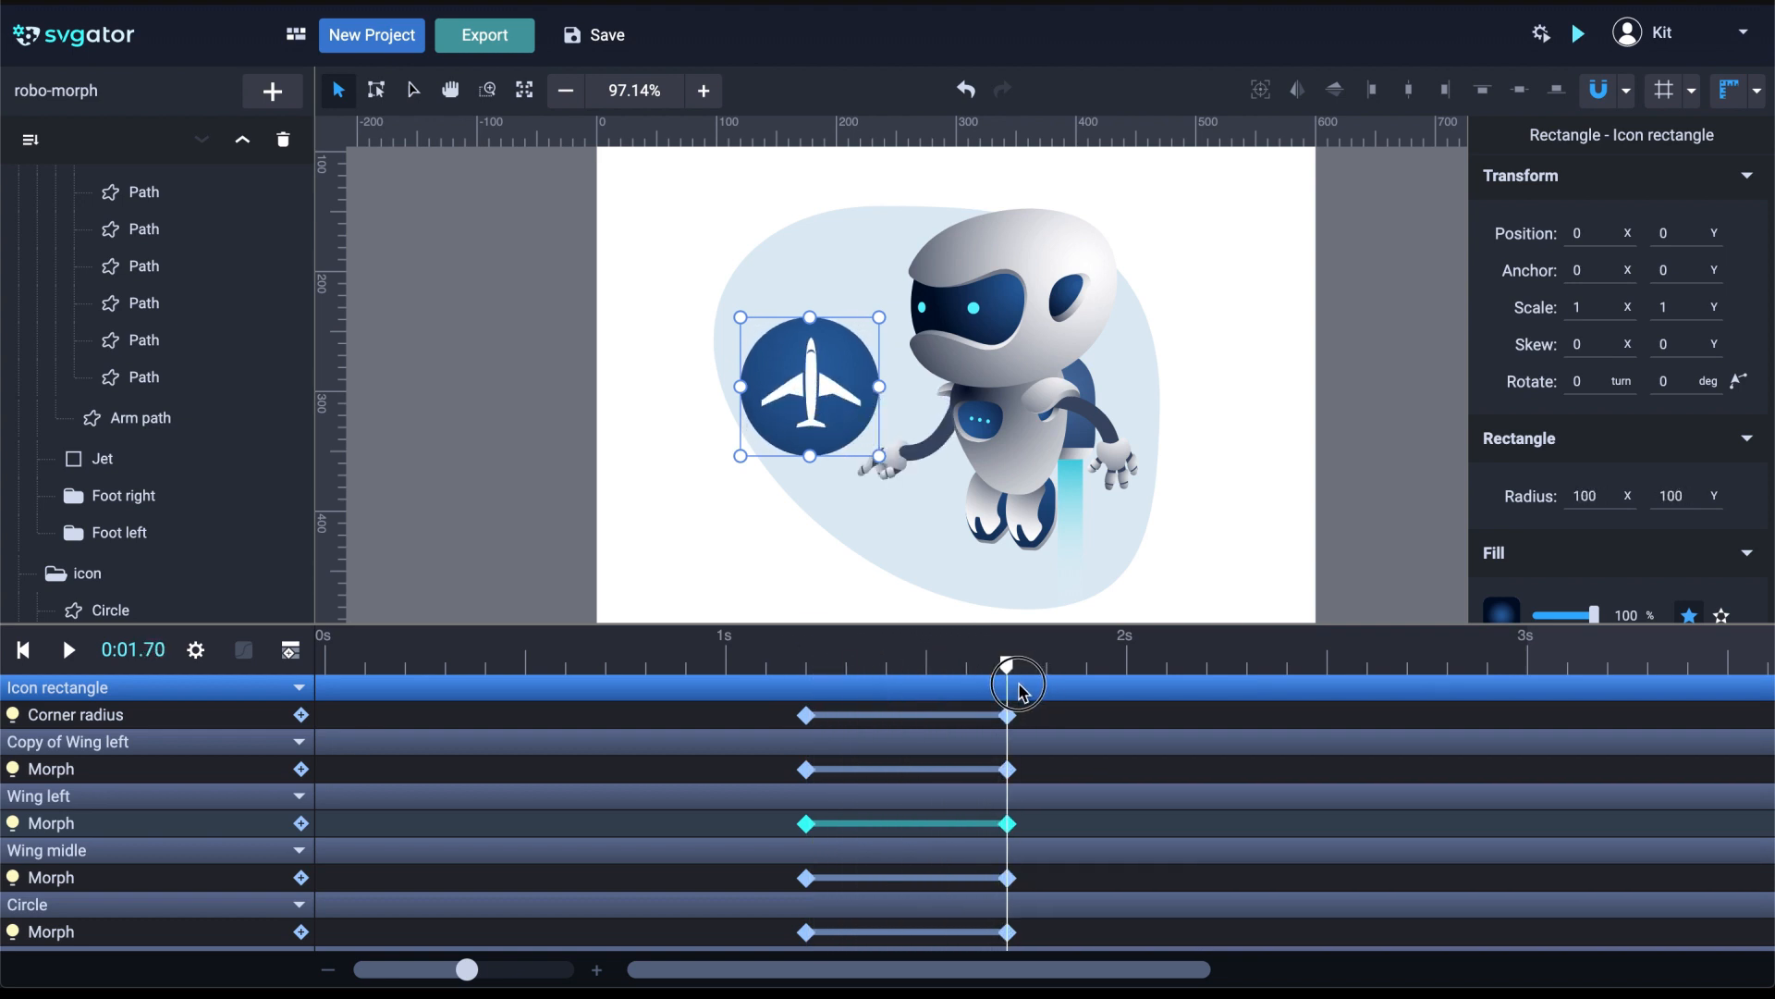
left_click(805, 665)
left_click(291, 651)
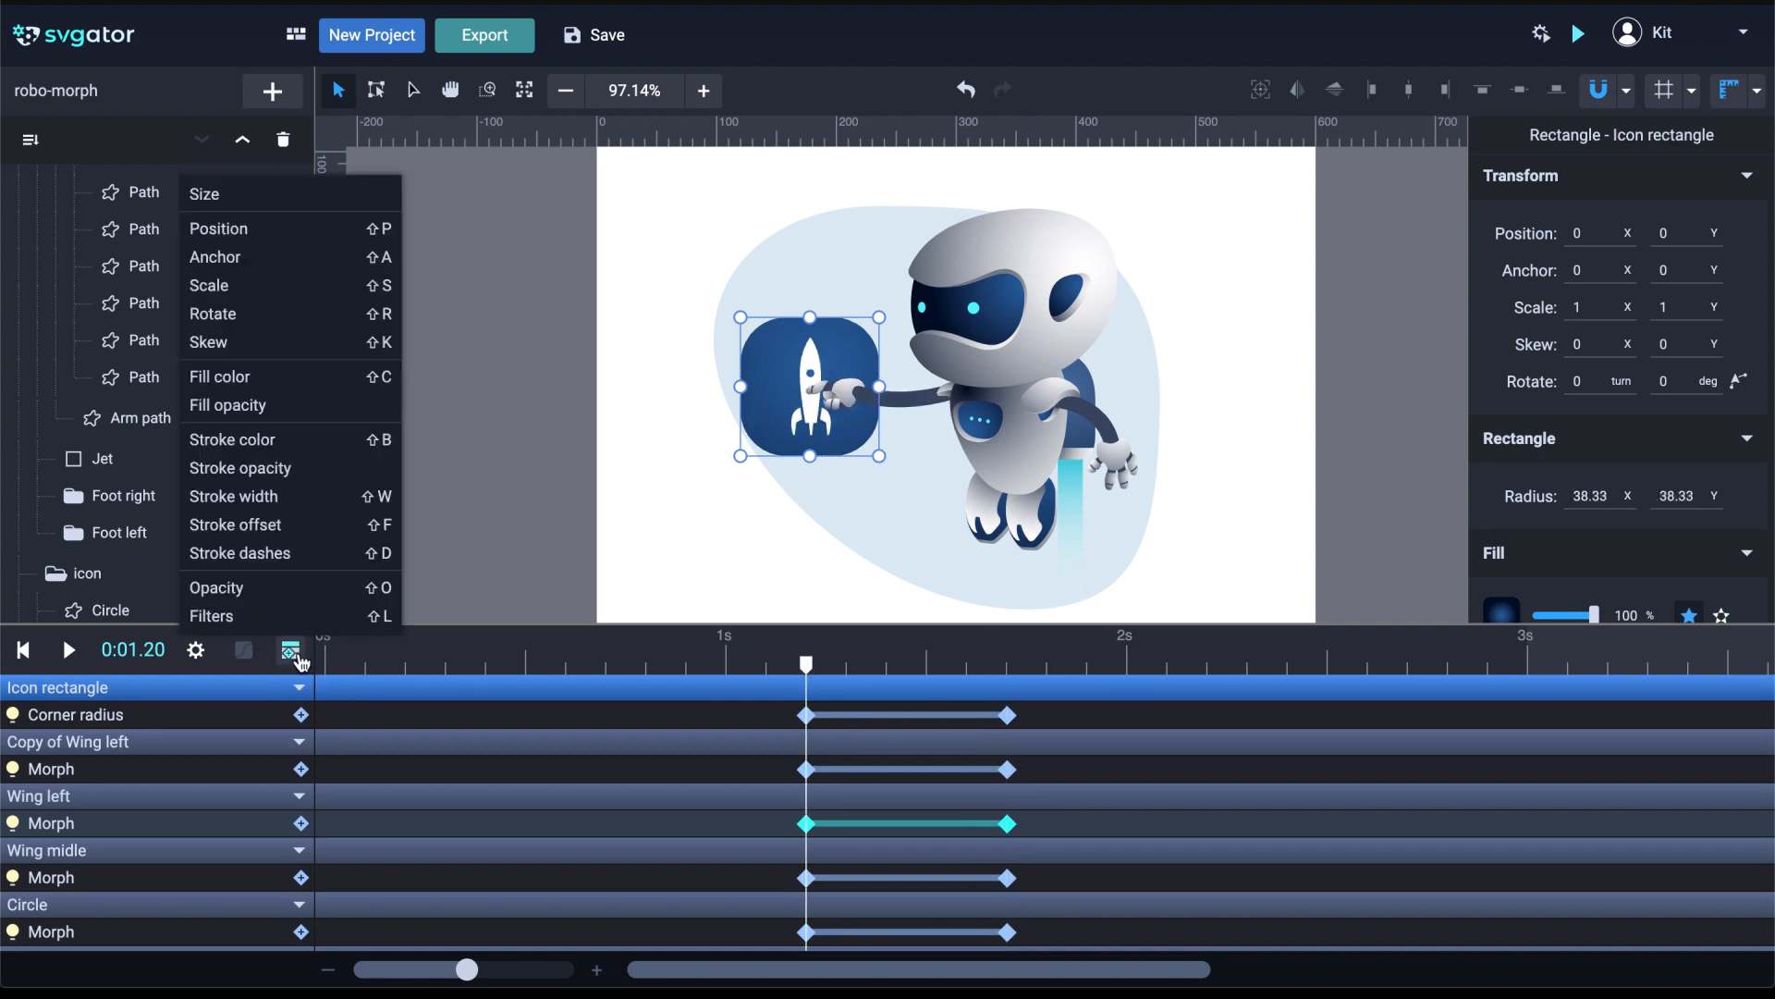
left_click(335, 316)
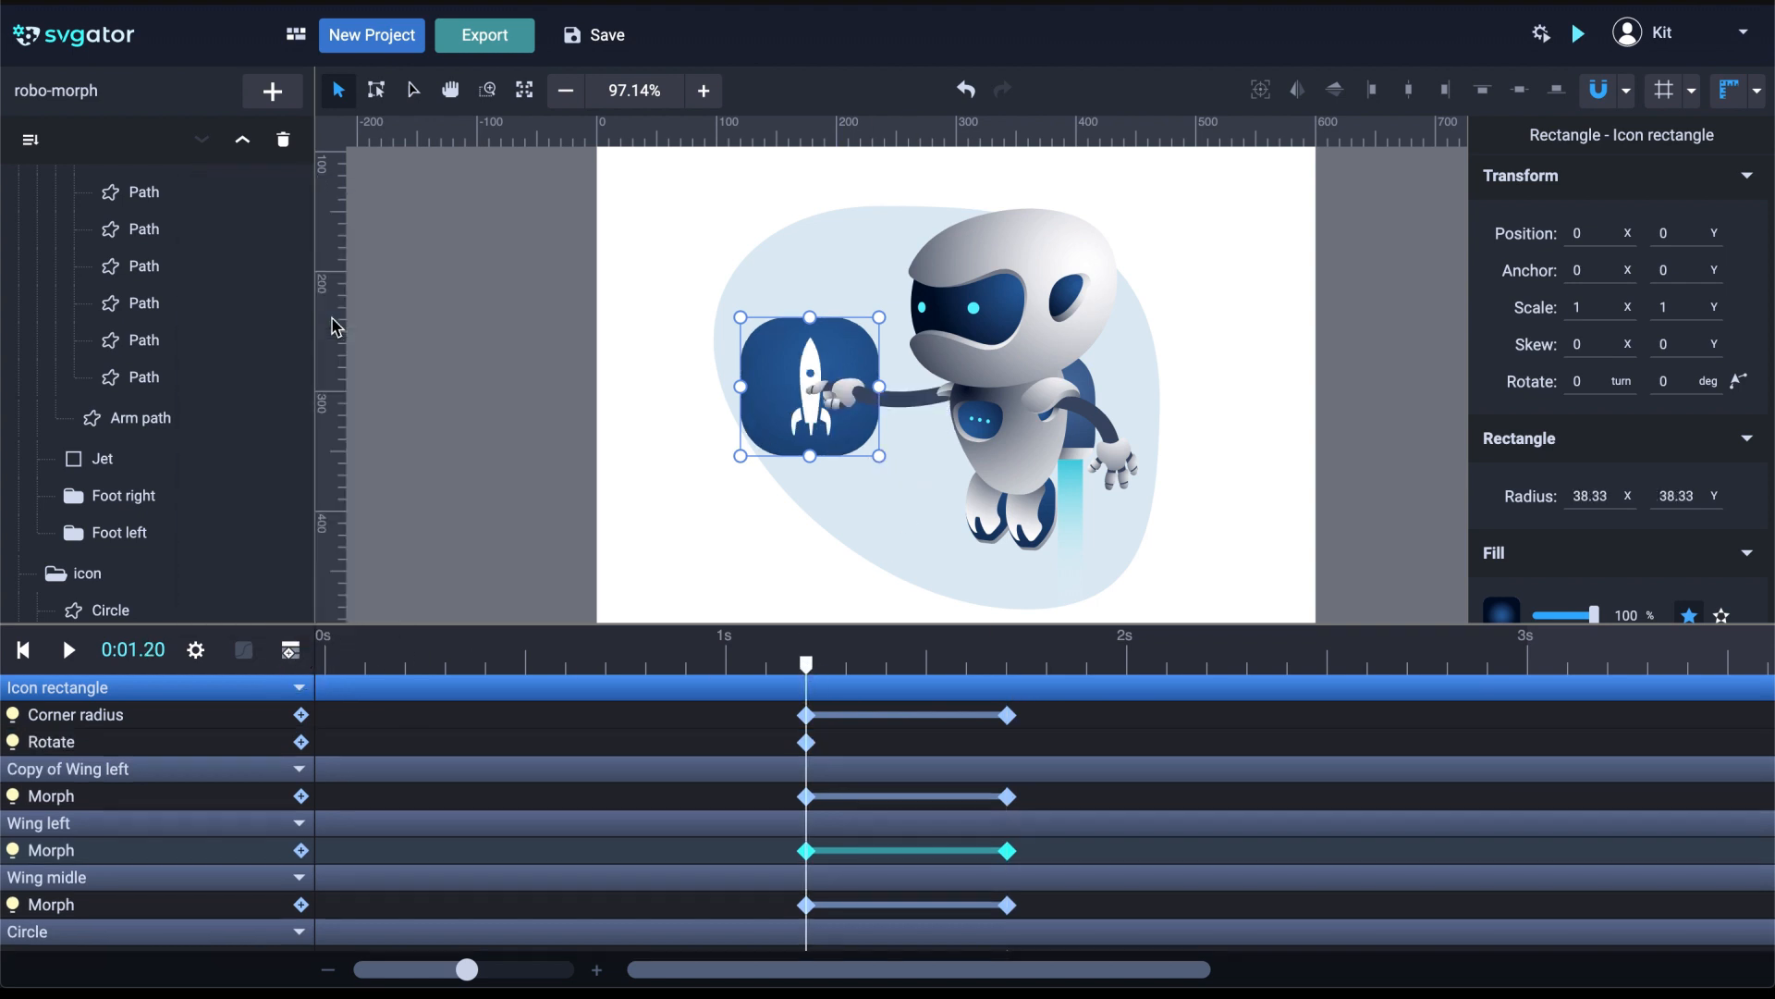
Centre the icon rectangle's transform origin and rotate the rectangle to 90 degrees at 1.70 s
left_click_drag(806, 663, 1011, 707)
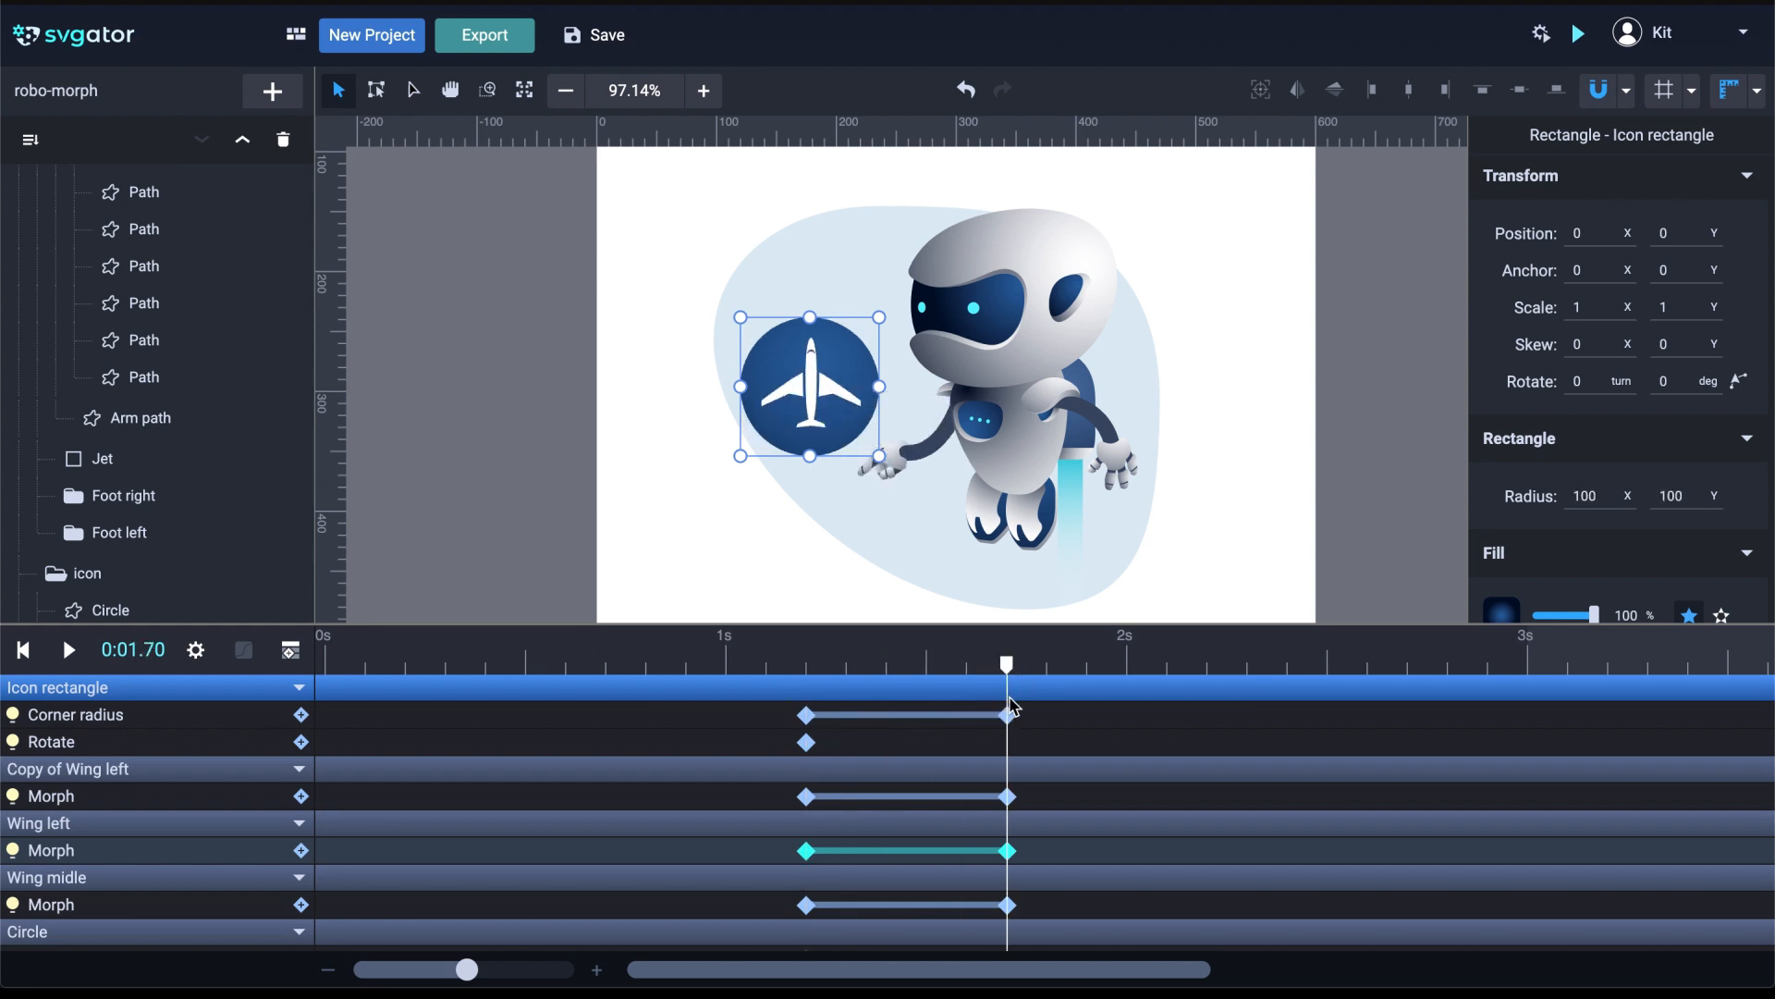
left_click(377, 94)
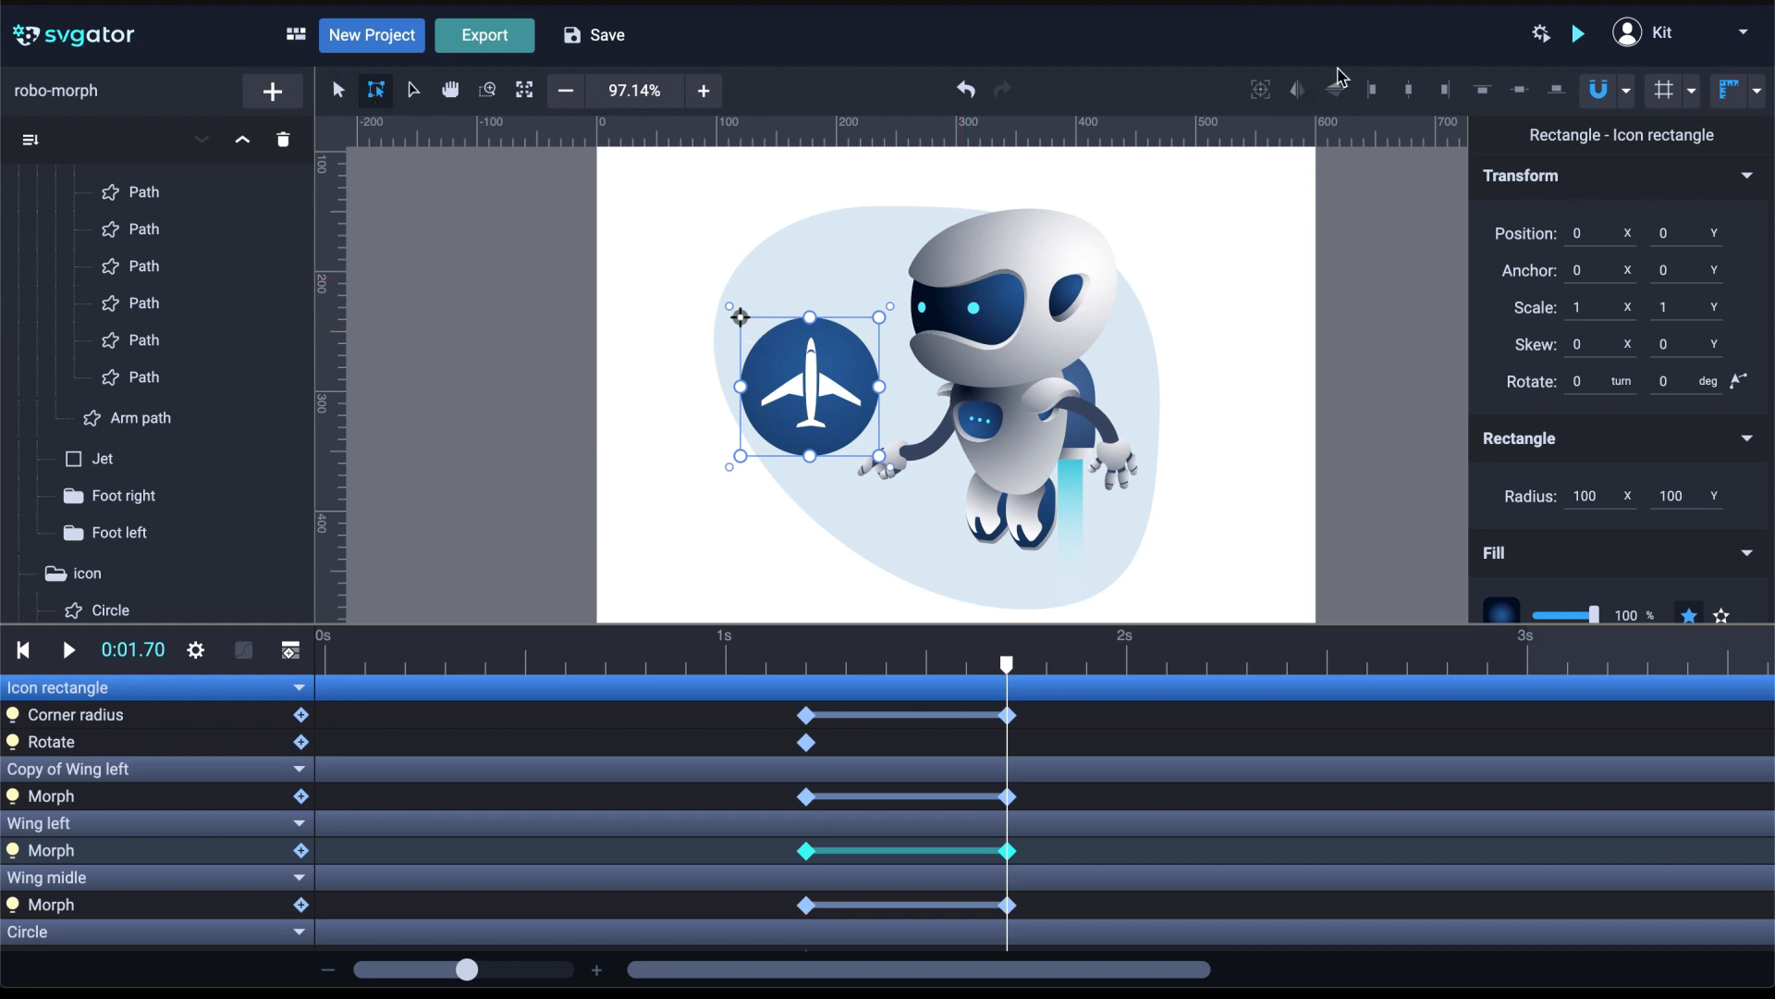
left_click(1262, 91)
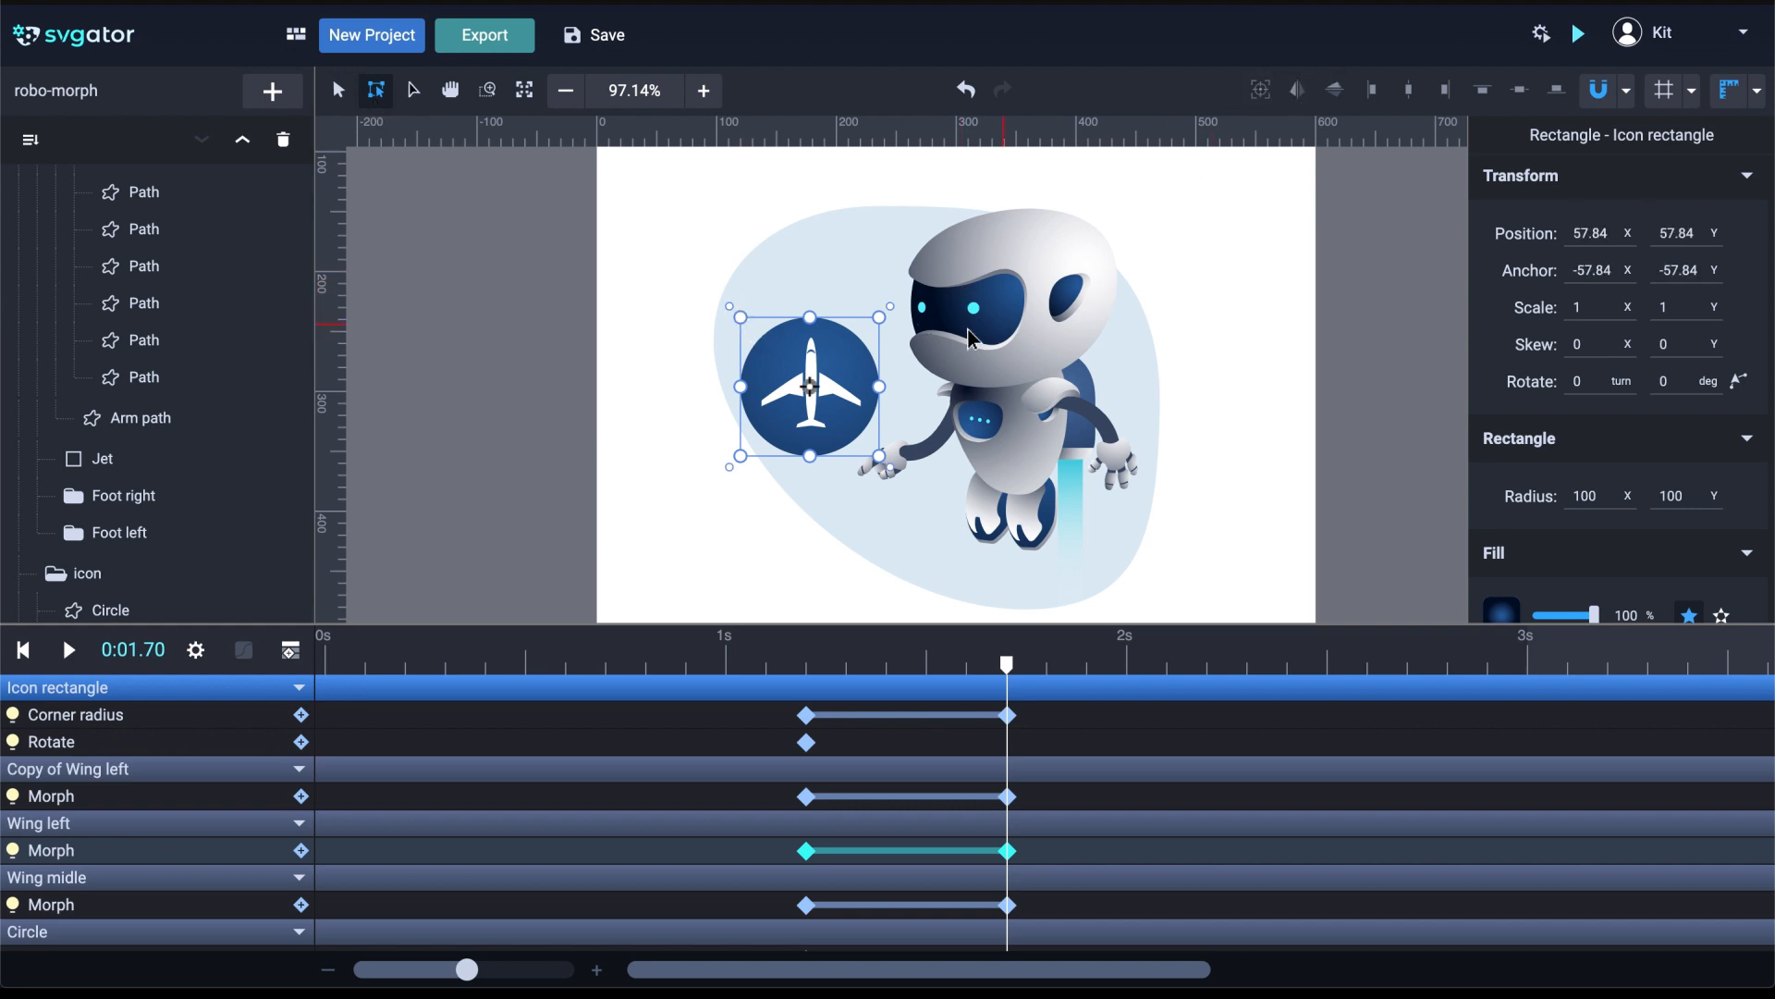
left_click_drag(893, 318, 869, 464)
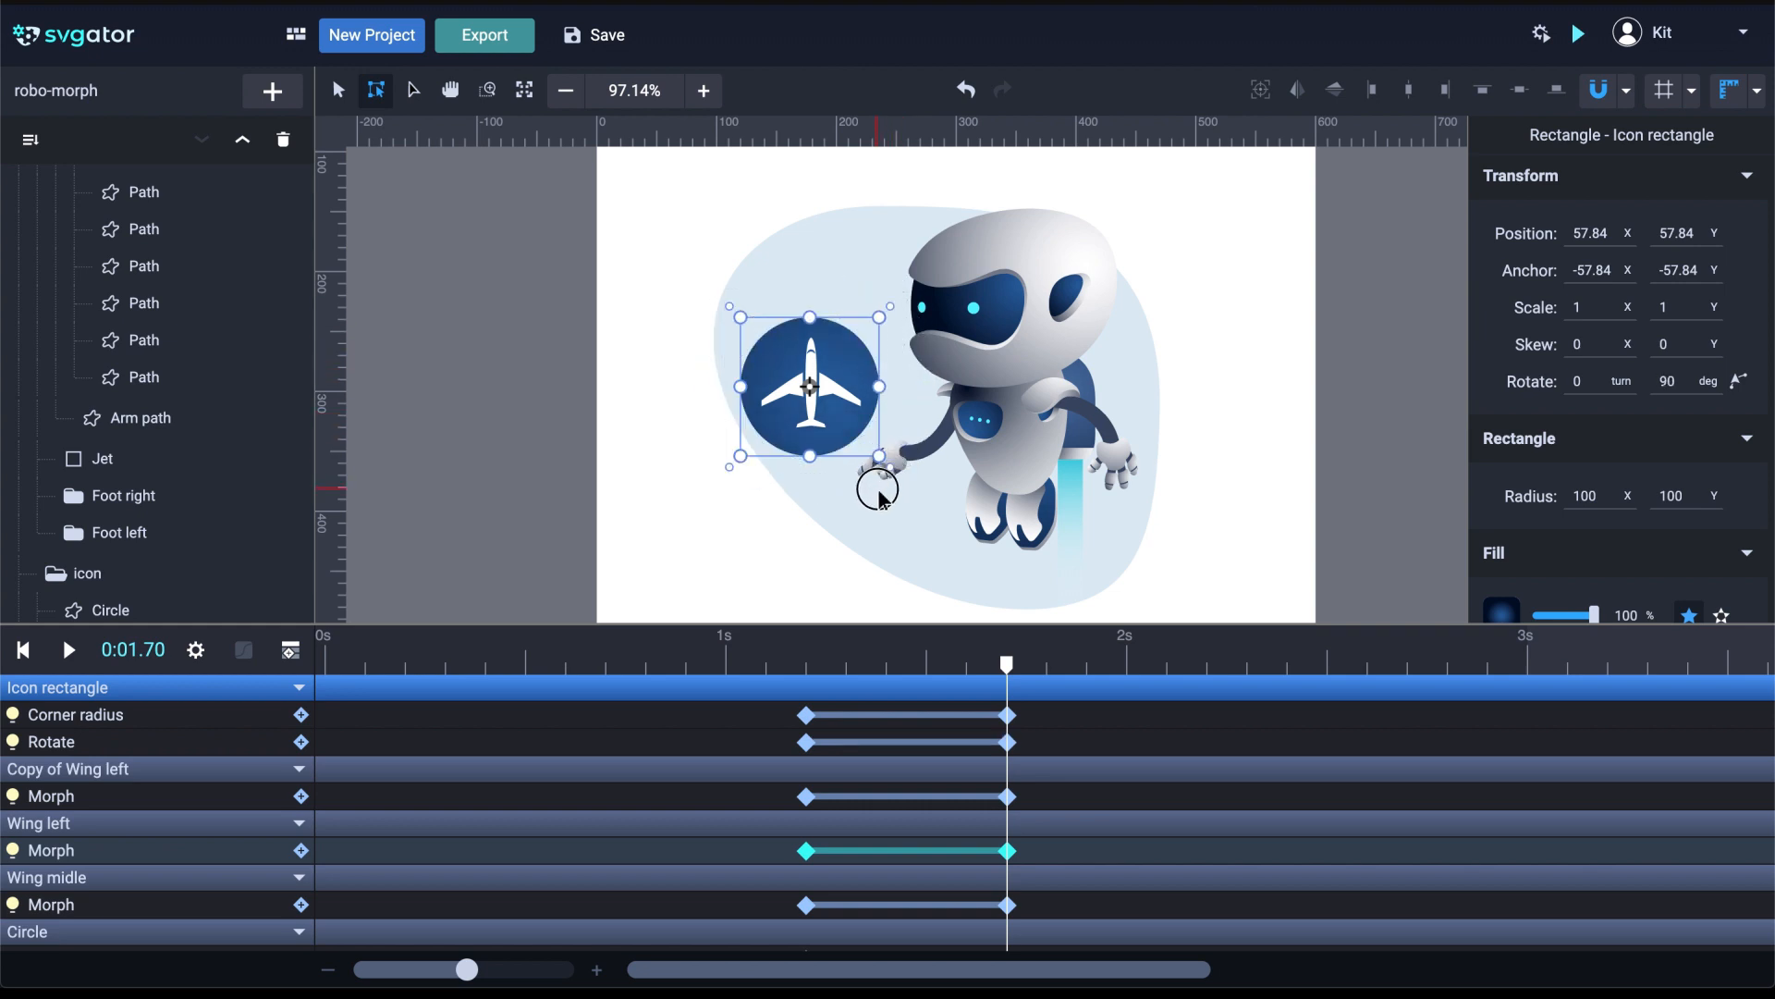
mouse_move(1007, 668)
left_mouse_down()
mouse_move(808, 666)
mouse_move(1010, 679)
left_mouse_up()
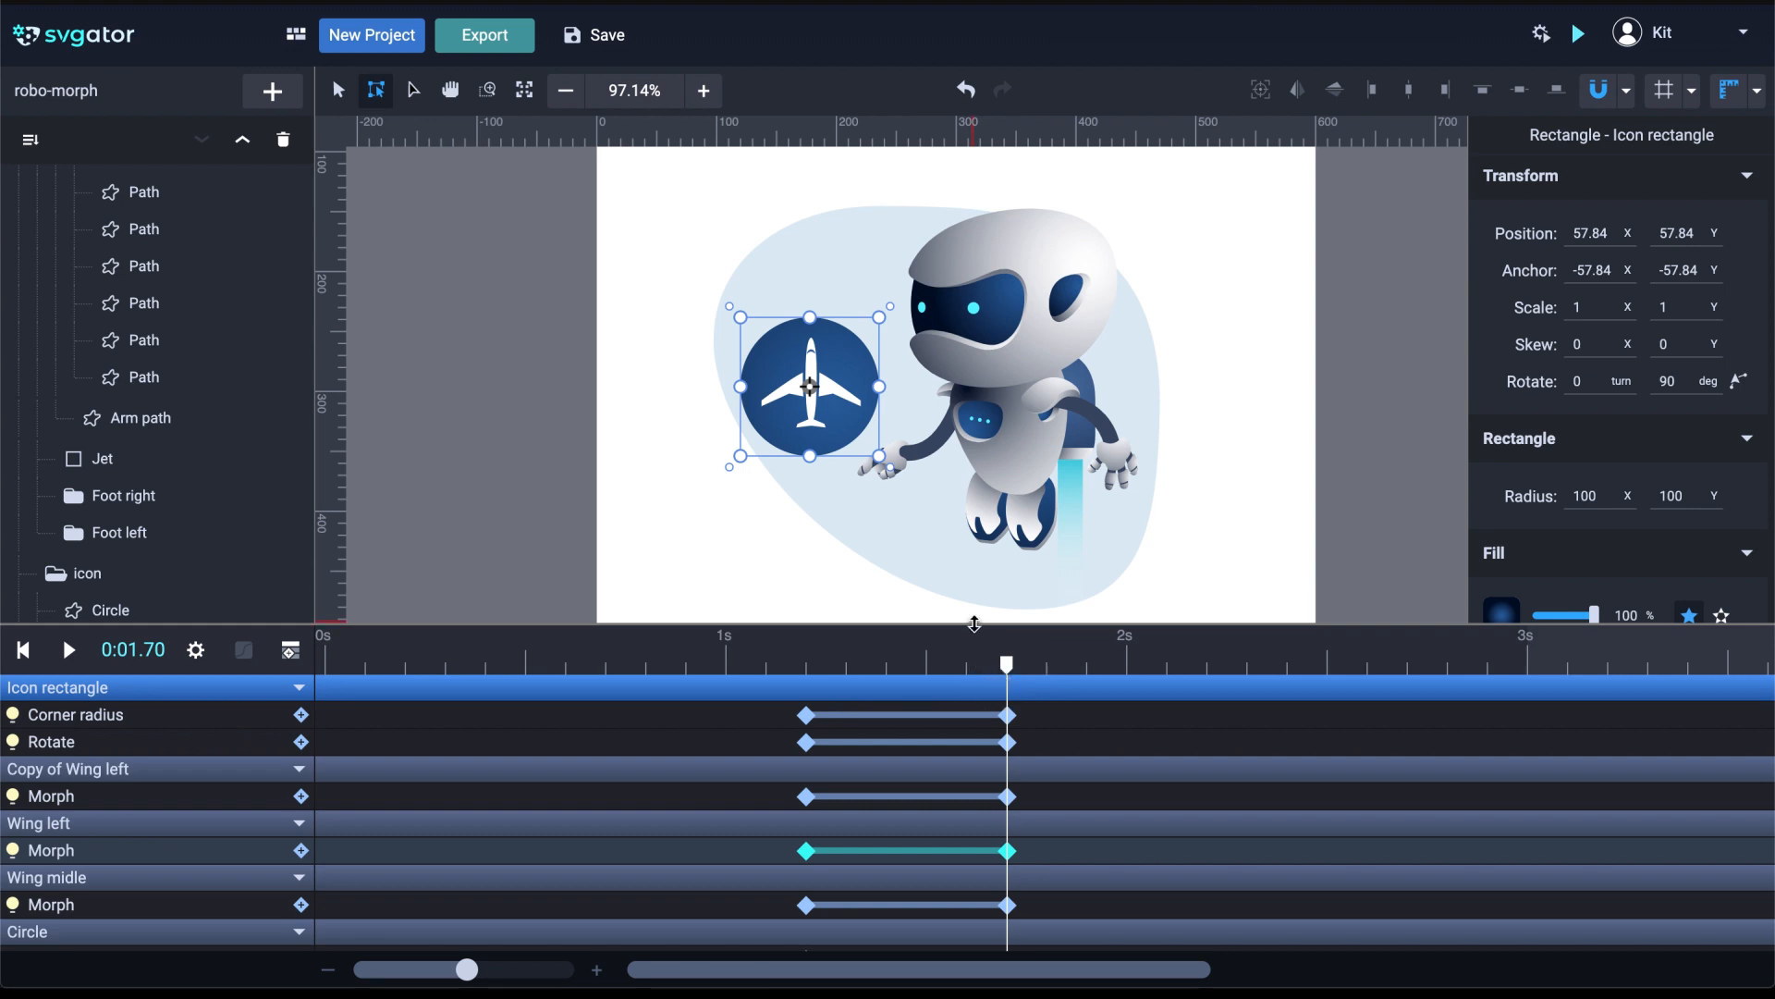
Reverse the Morph keyframes of both wings, Copy of Wing left and Wing left, with the playhead at 1.20 s
left_click_drag(974, 624, 975, 543)
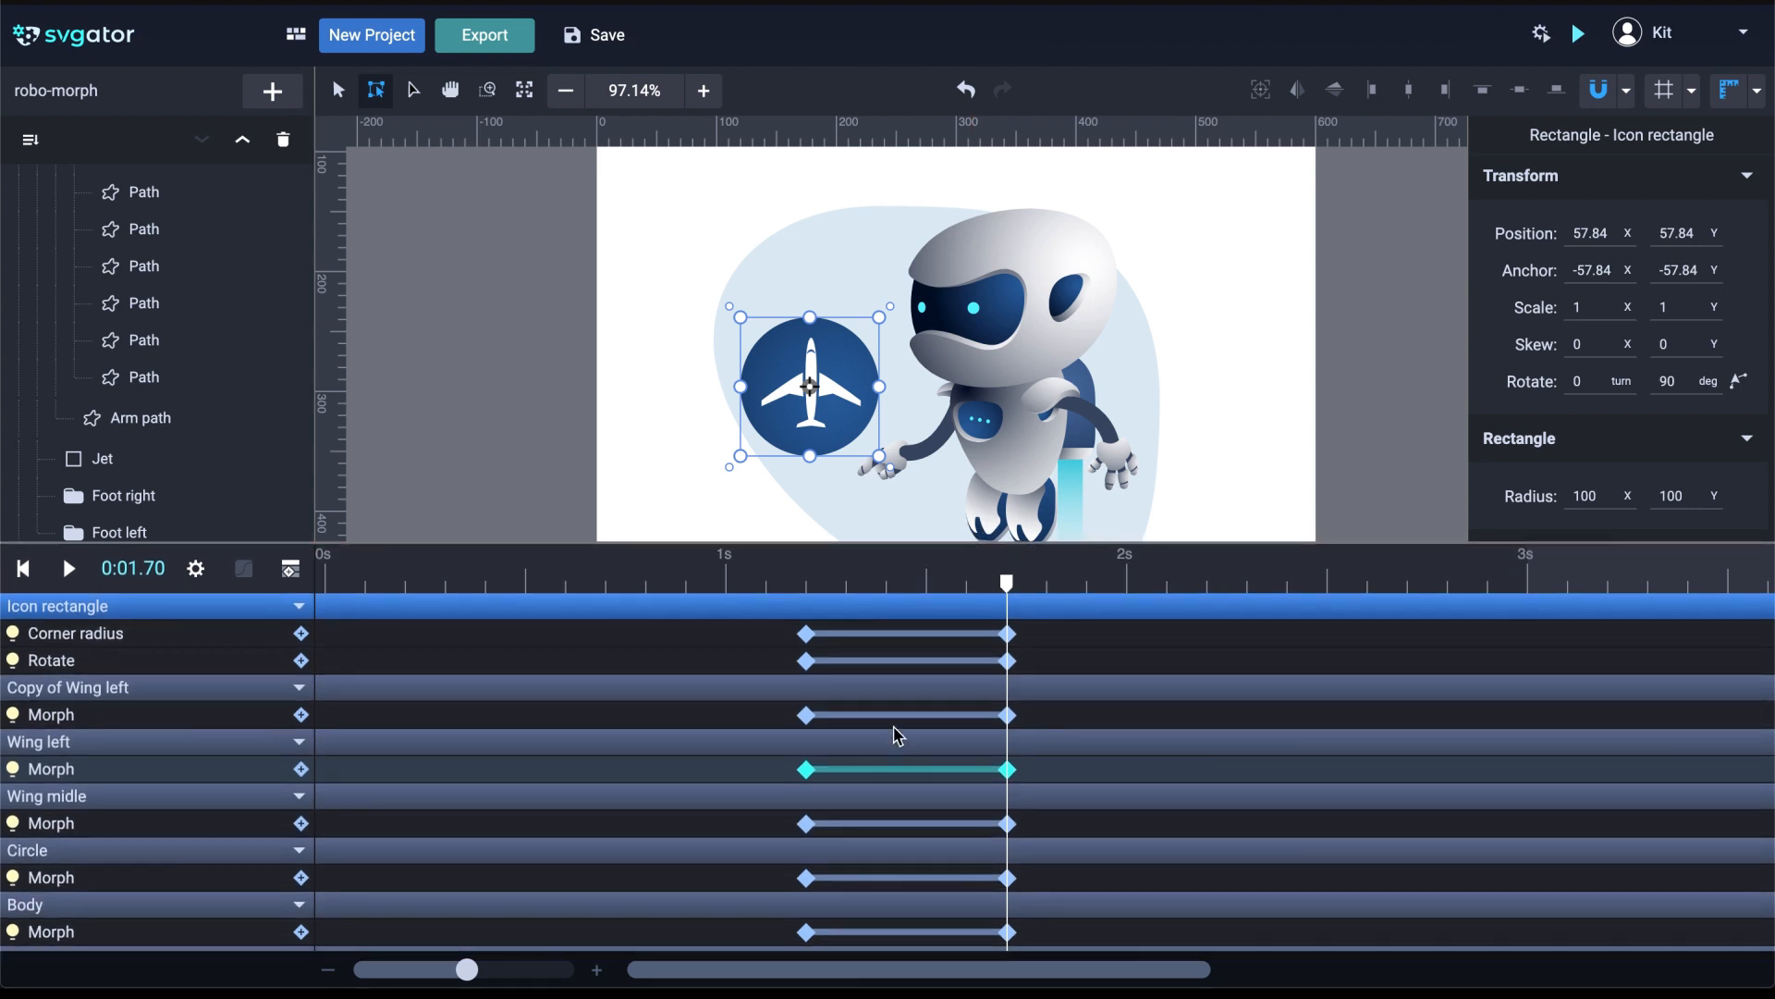
left_click(807, 585)
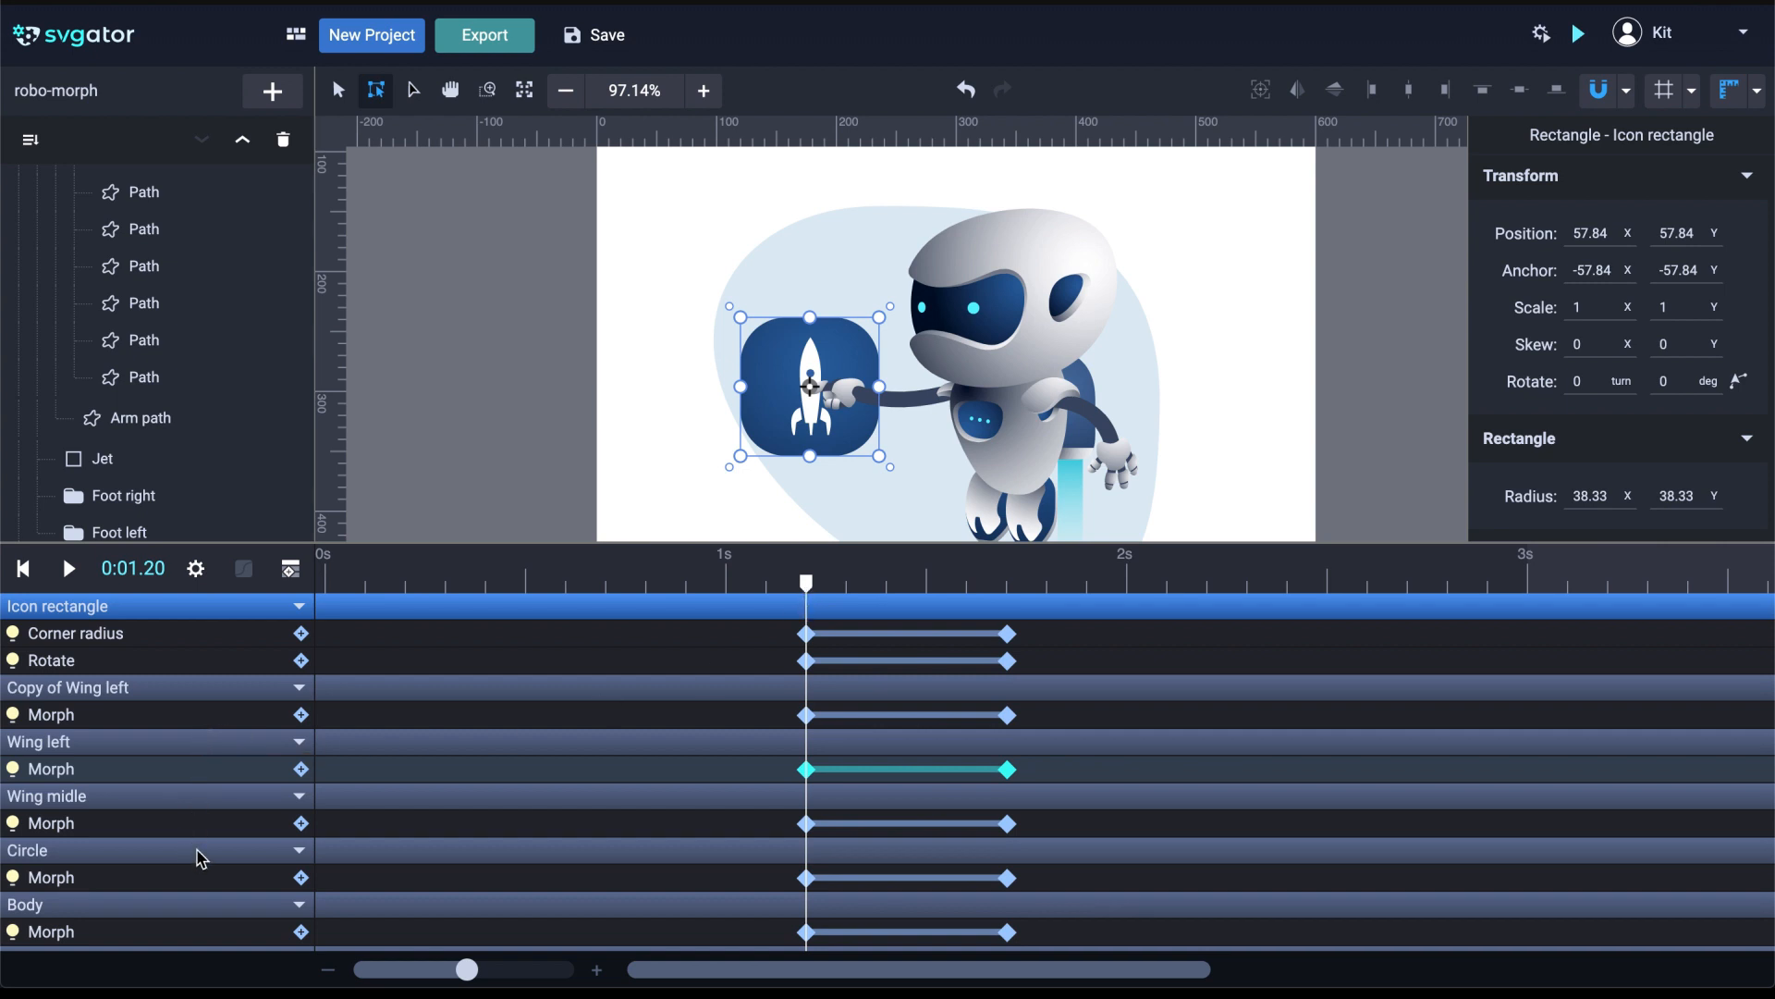
scroll(201, 858, "down", 1)
scroll(880, 891, "up", 1)
right_click(971, 719)
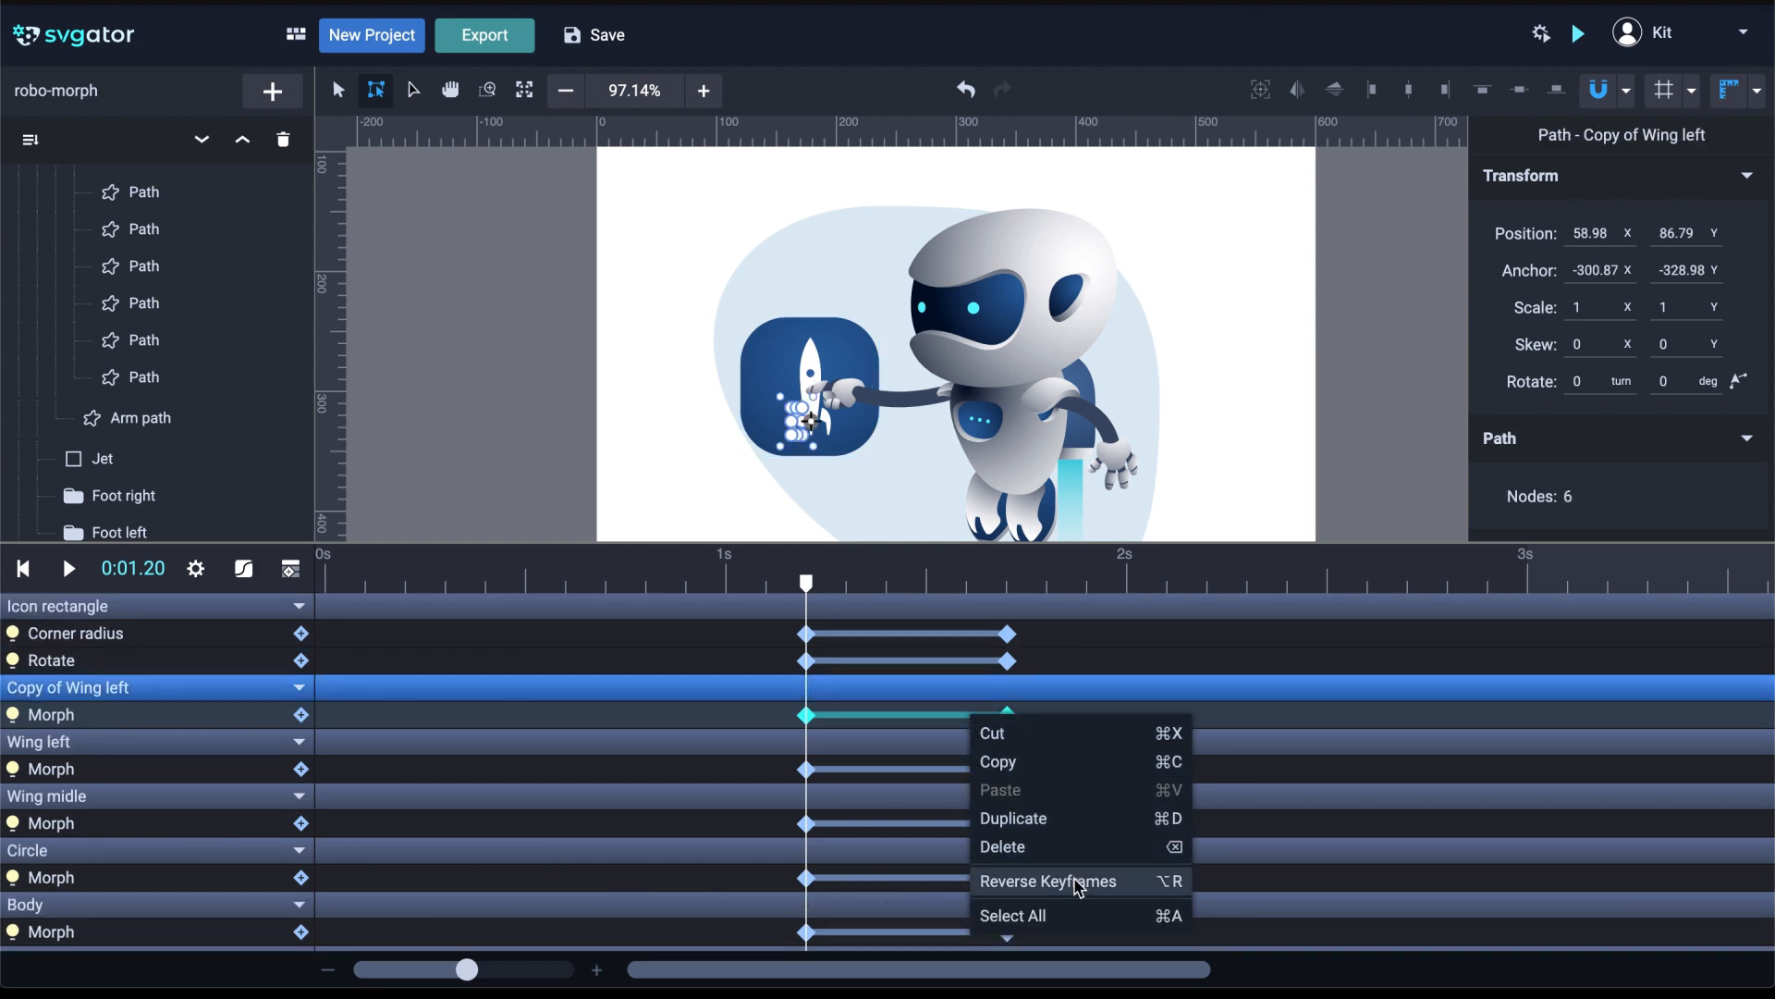
left_click(1048, 881)
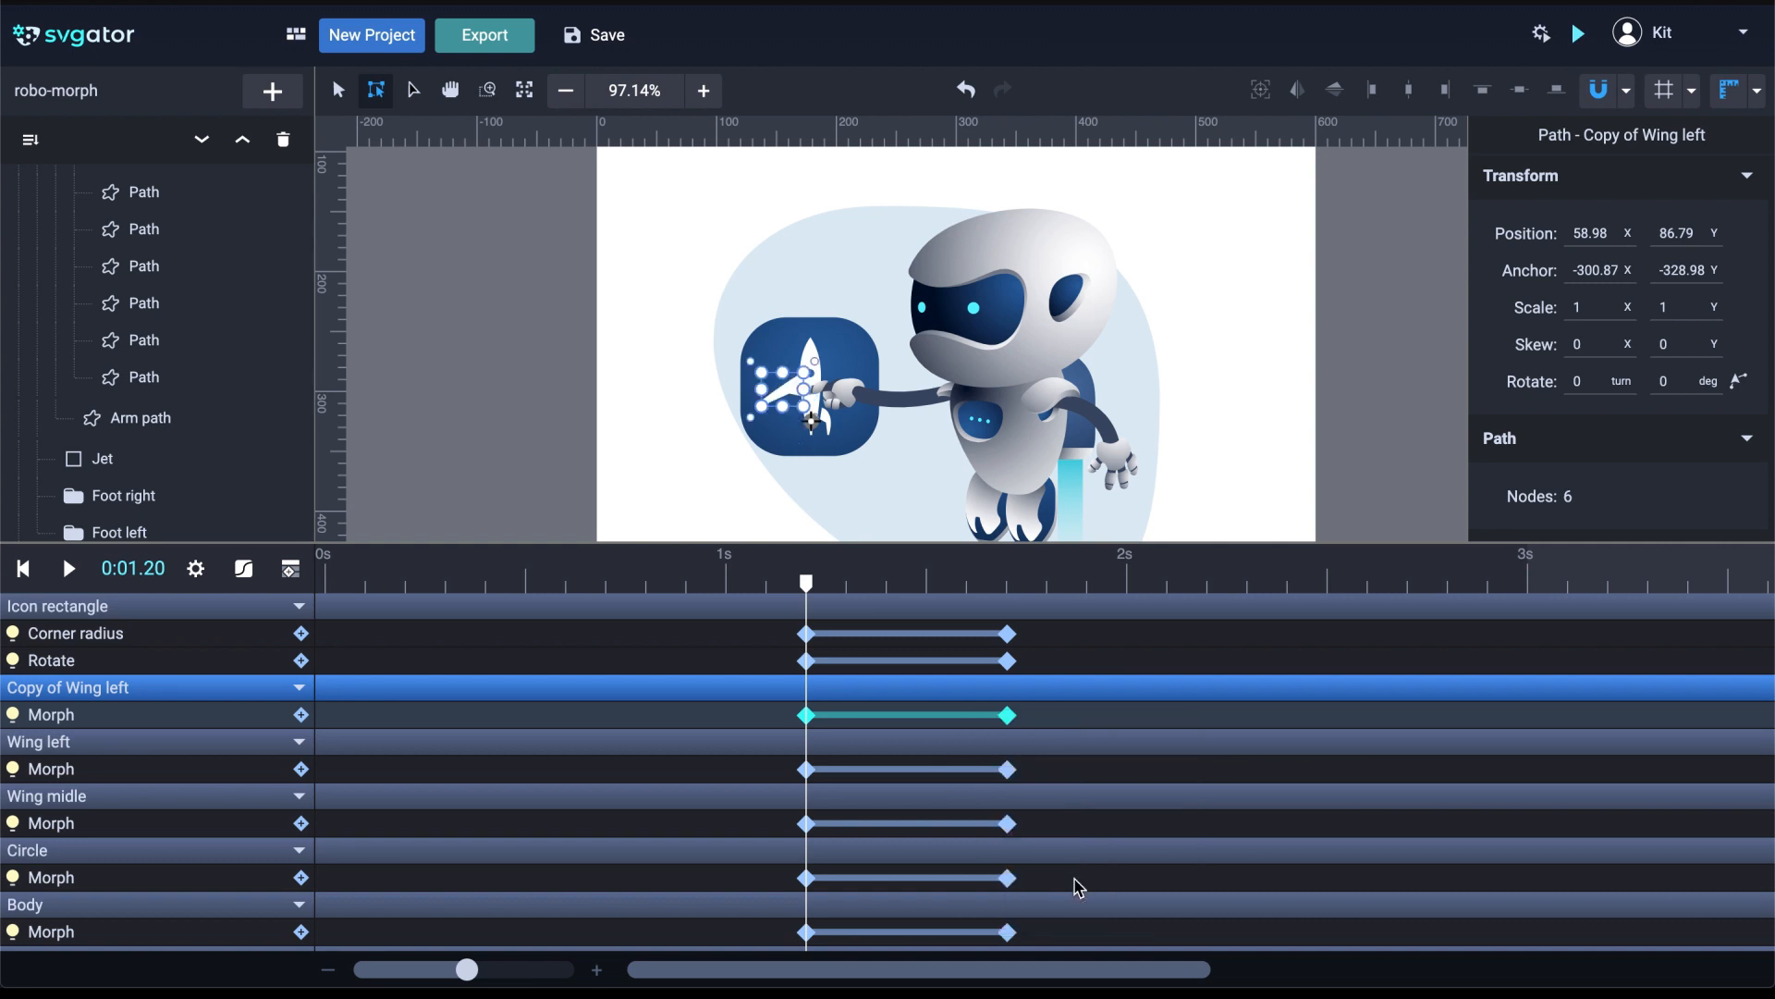
left_click(963, 771)
right_click(961, 774)
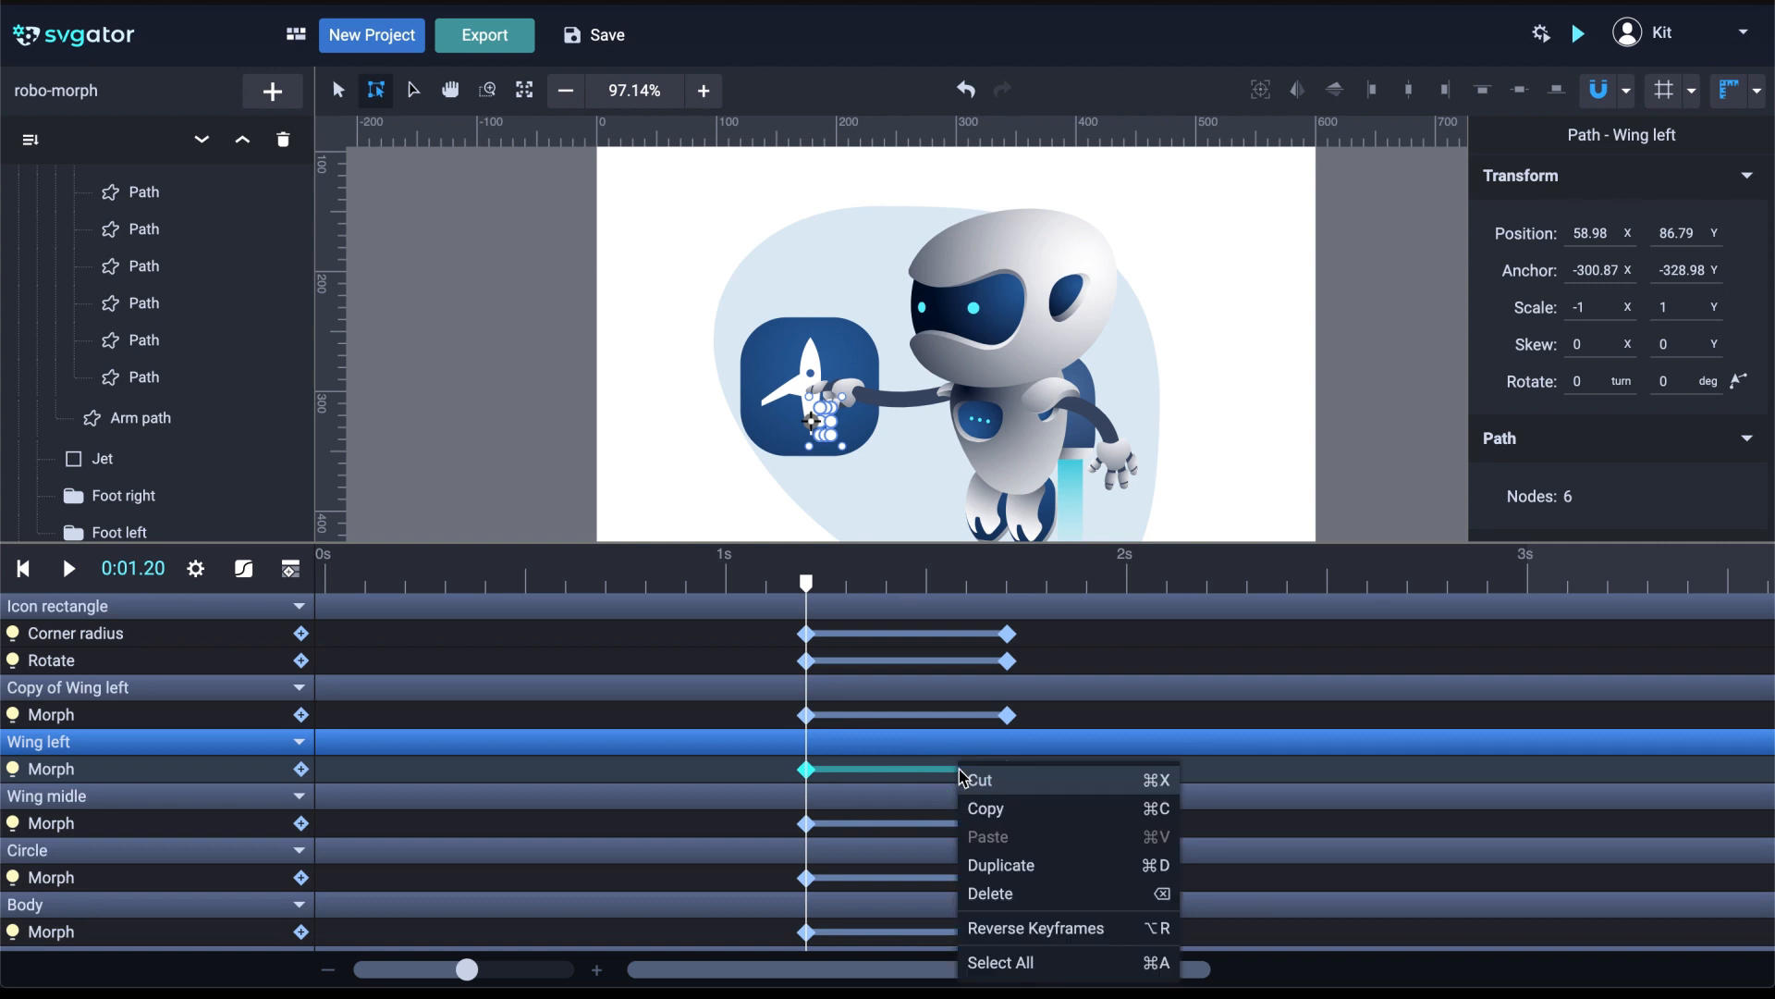
left_click(1026, 927)
Reverse the Morph keyframes of Wing midle, Circle and Body so these parts change from airplane to rocket
left_click(975, 834)
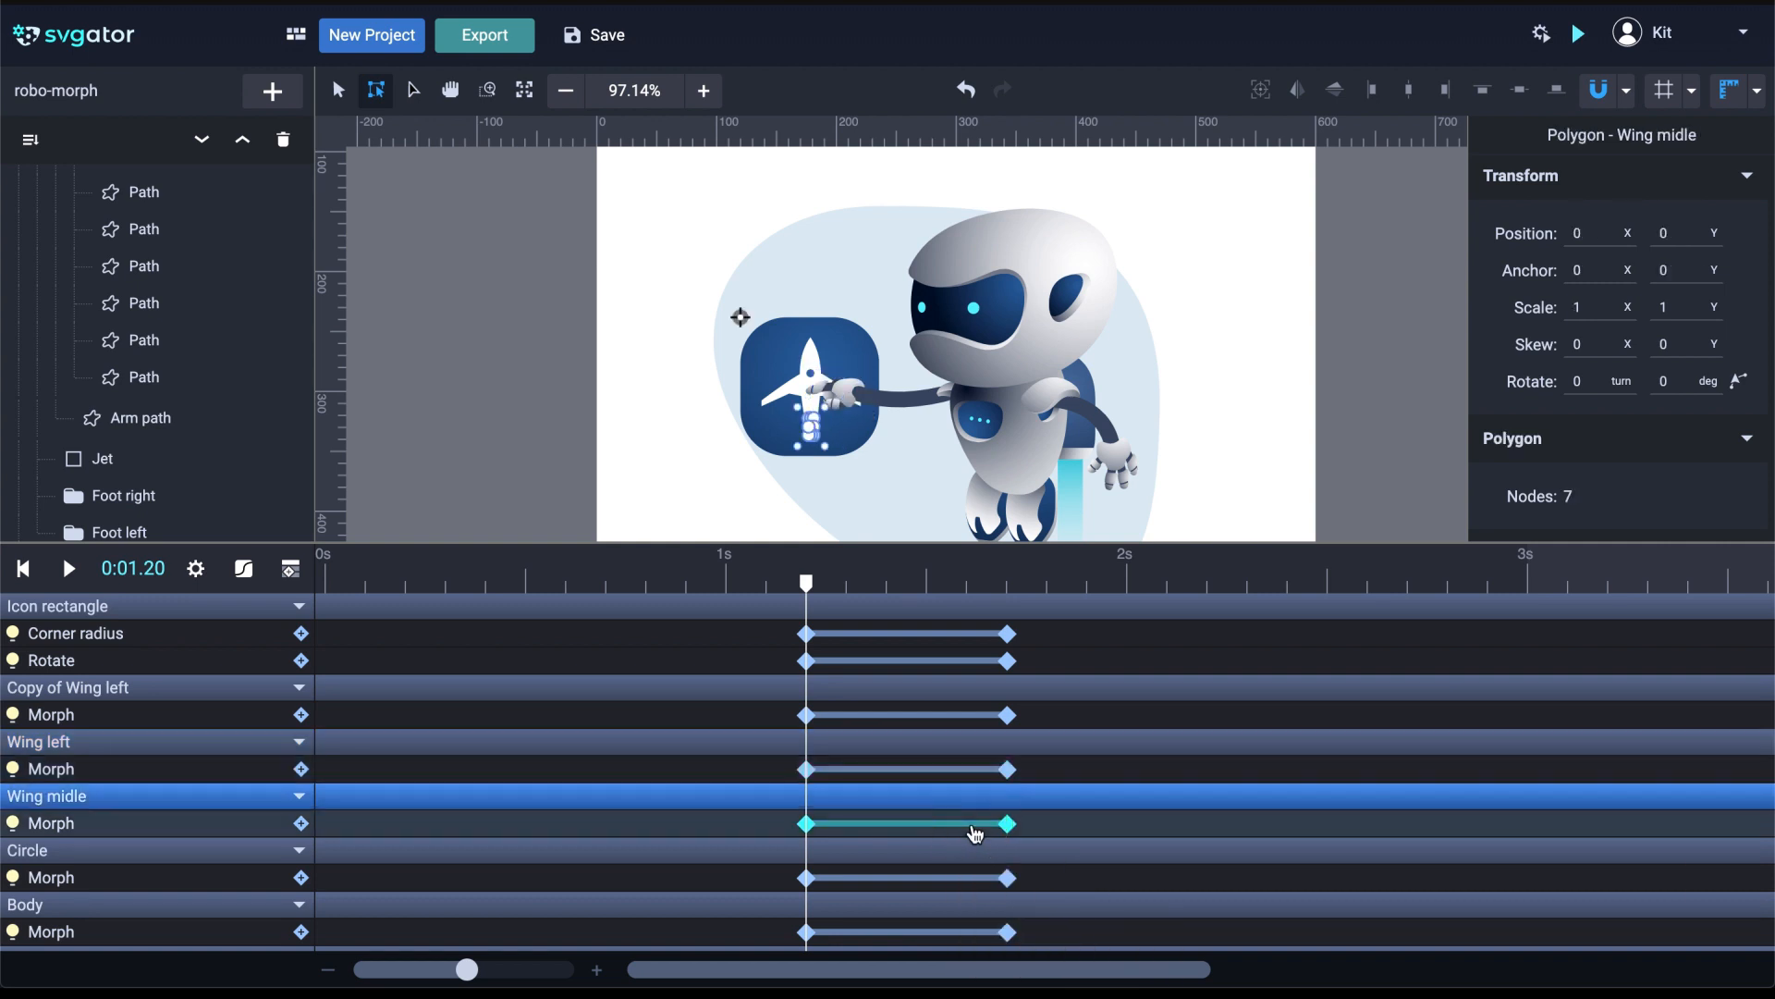
right_click(976, 834)
left_click(1008, 924)
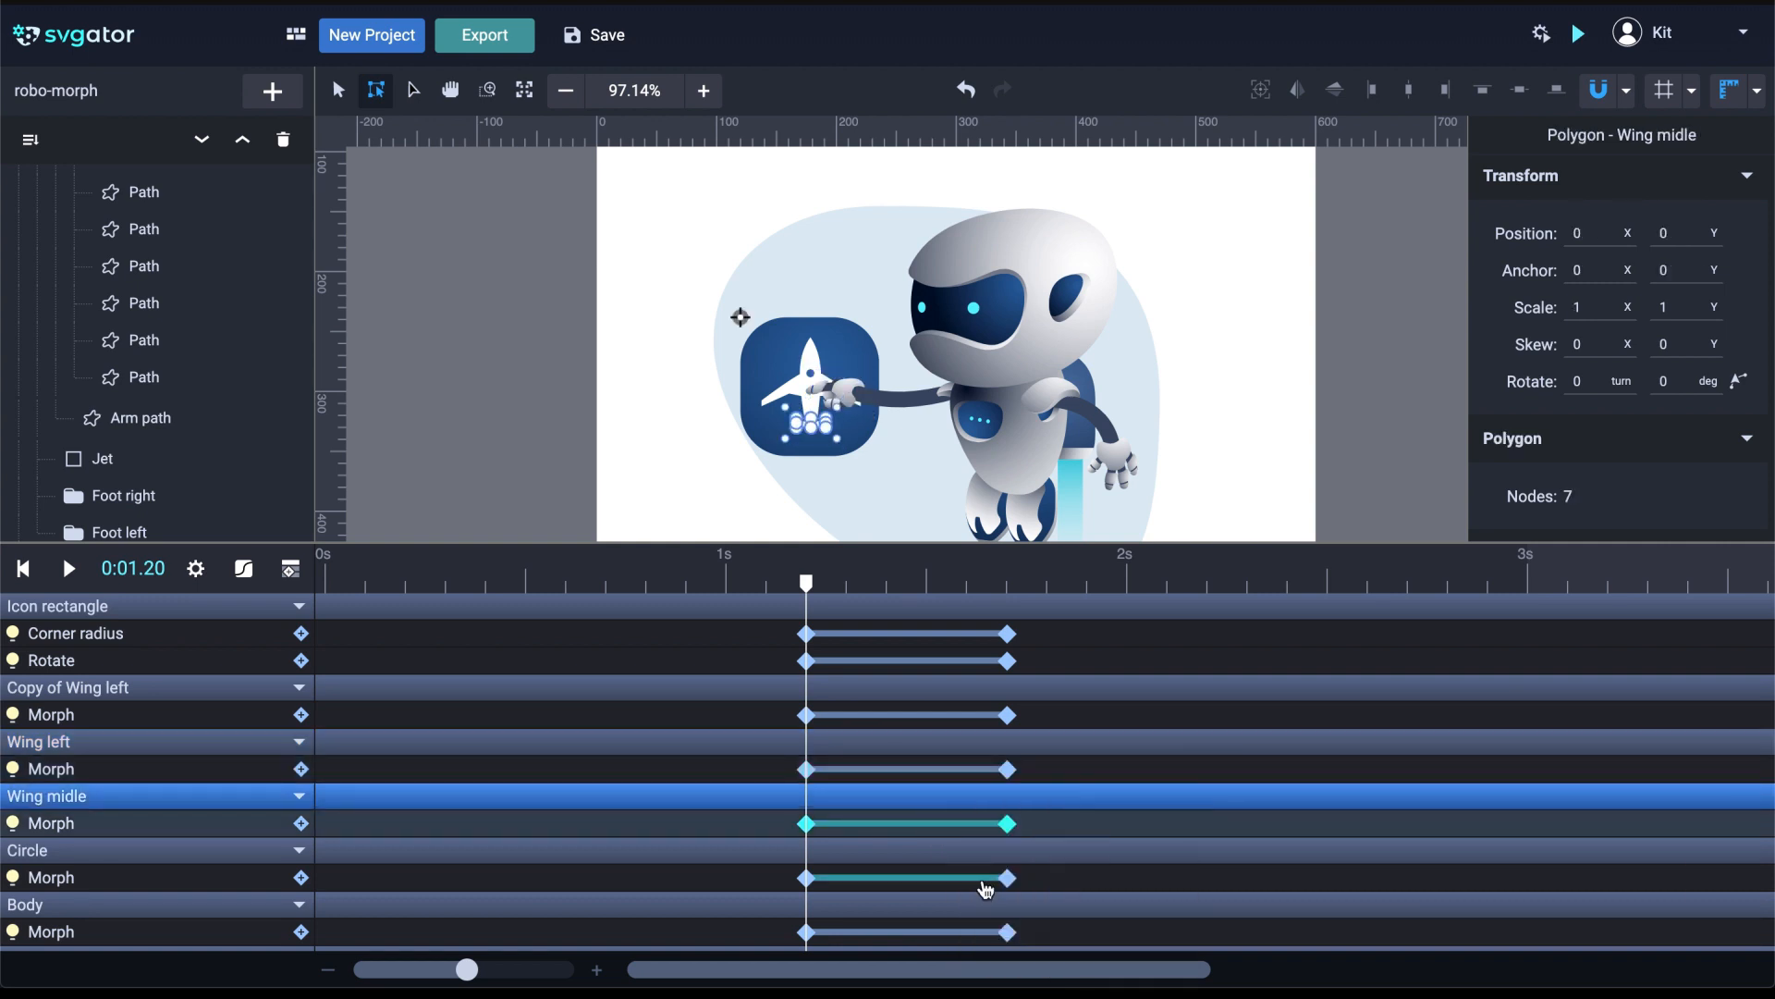
left_click(984, 880)
right_click(986, 887)
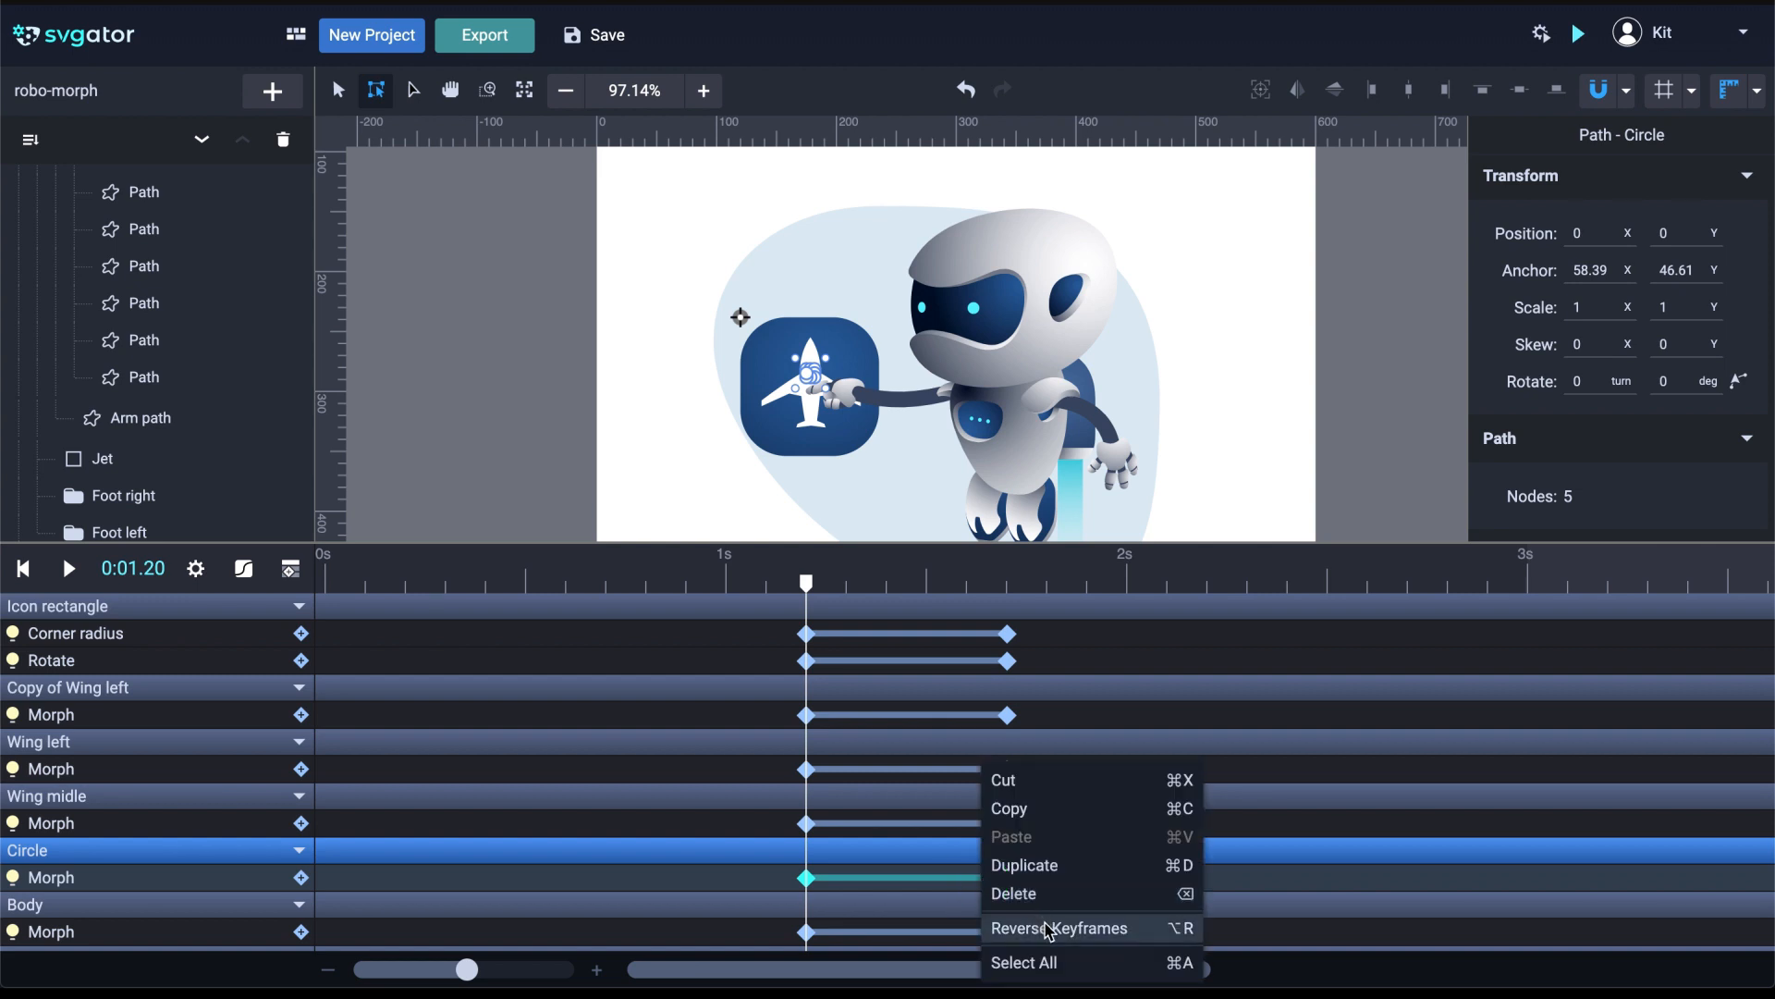
left_click(1049, 930)
left_click(952, 932)
right_click(952, 932)
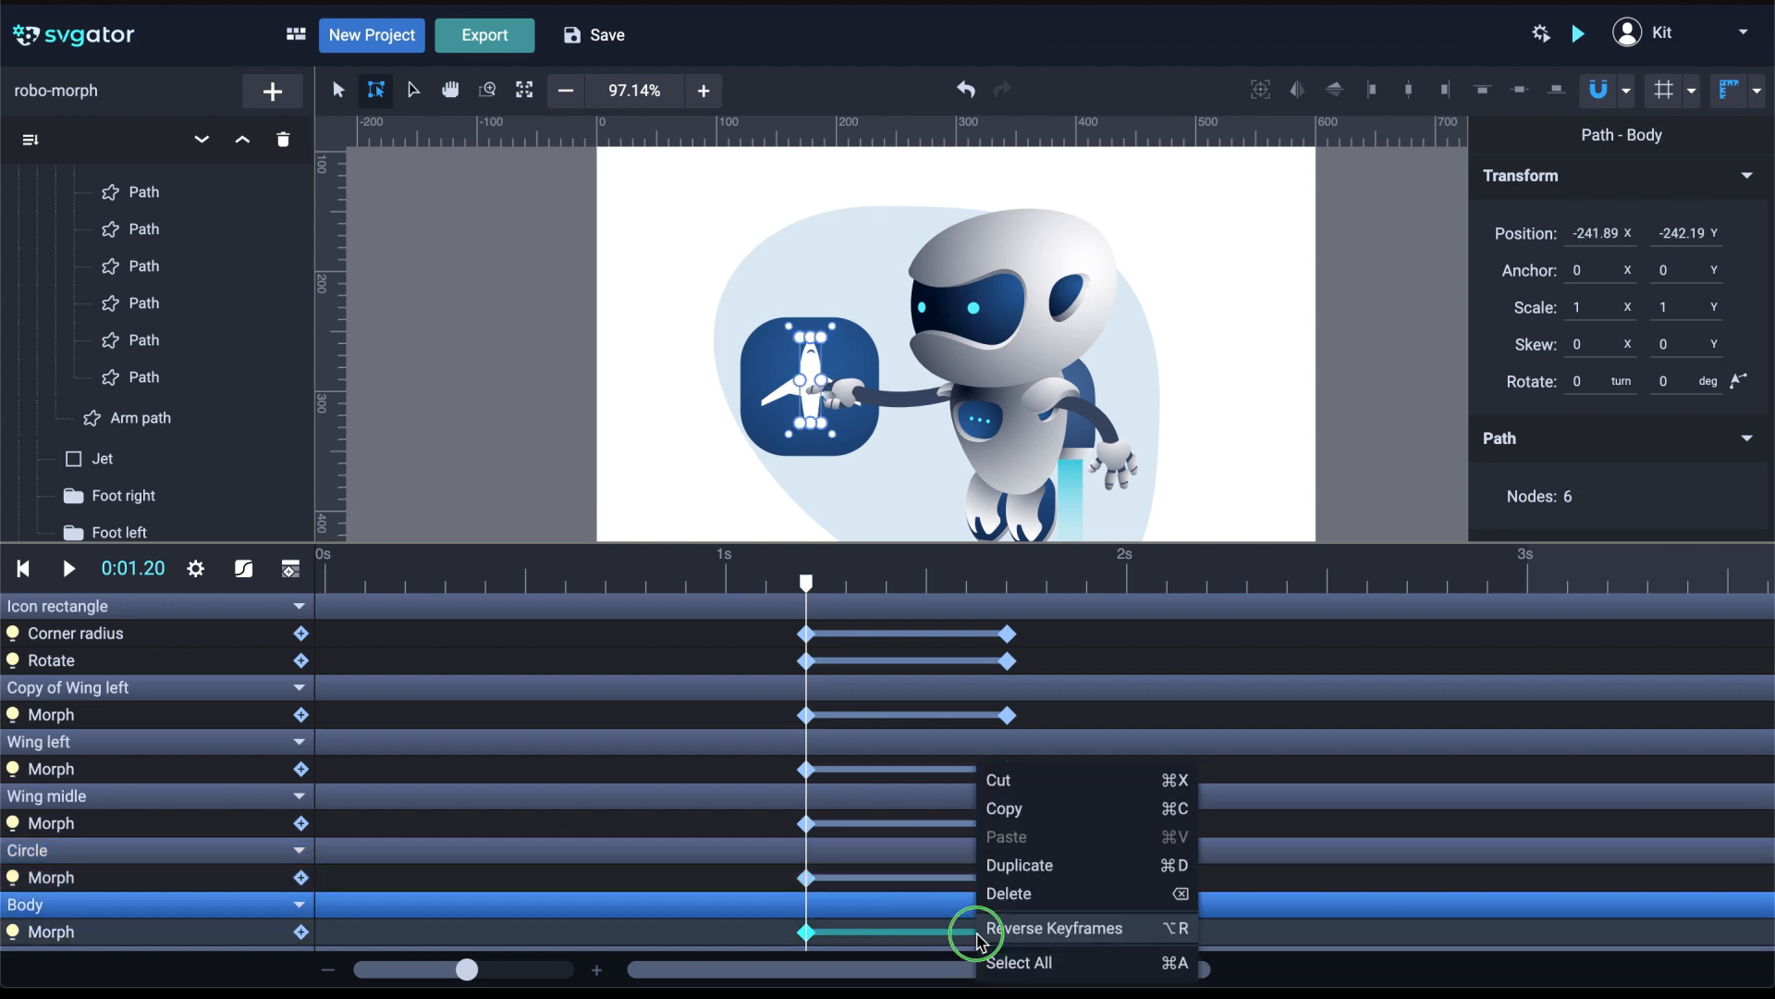
left_click(1026, 932)
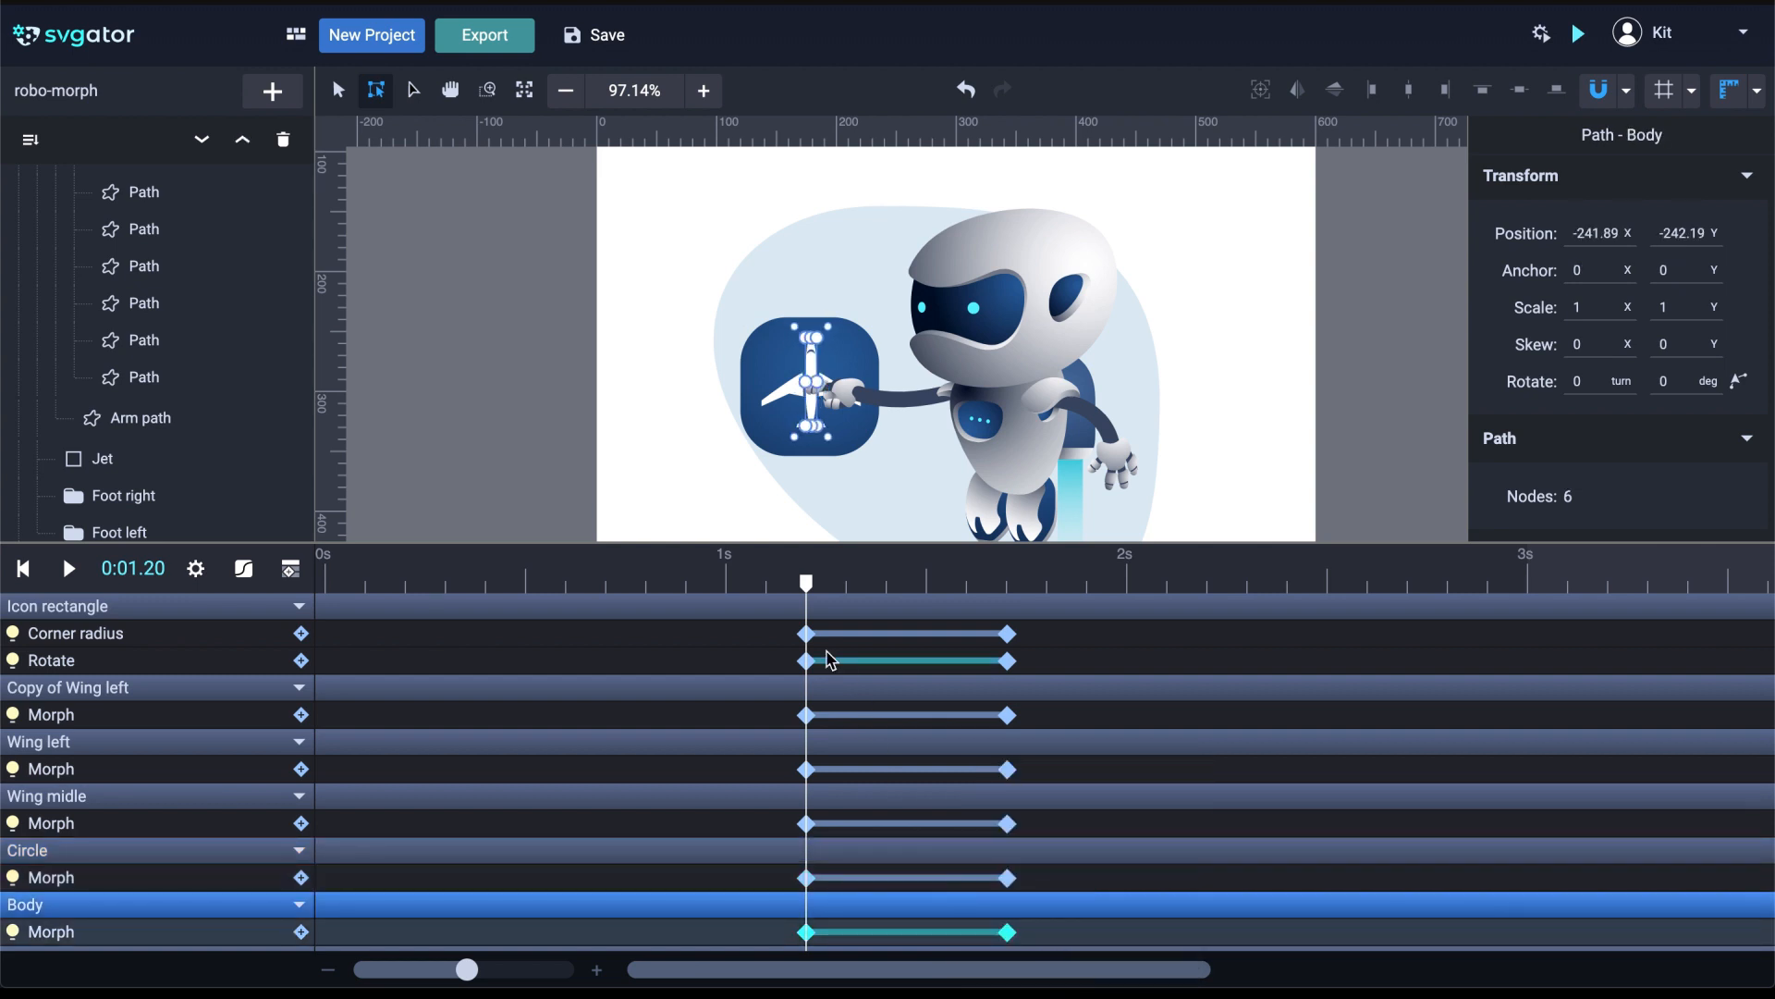
Return the playhead to 0 s, review the animation's duration and iteration settings, and preview the complete animation
left_click_drag(808, 584, 274, 555)
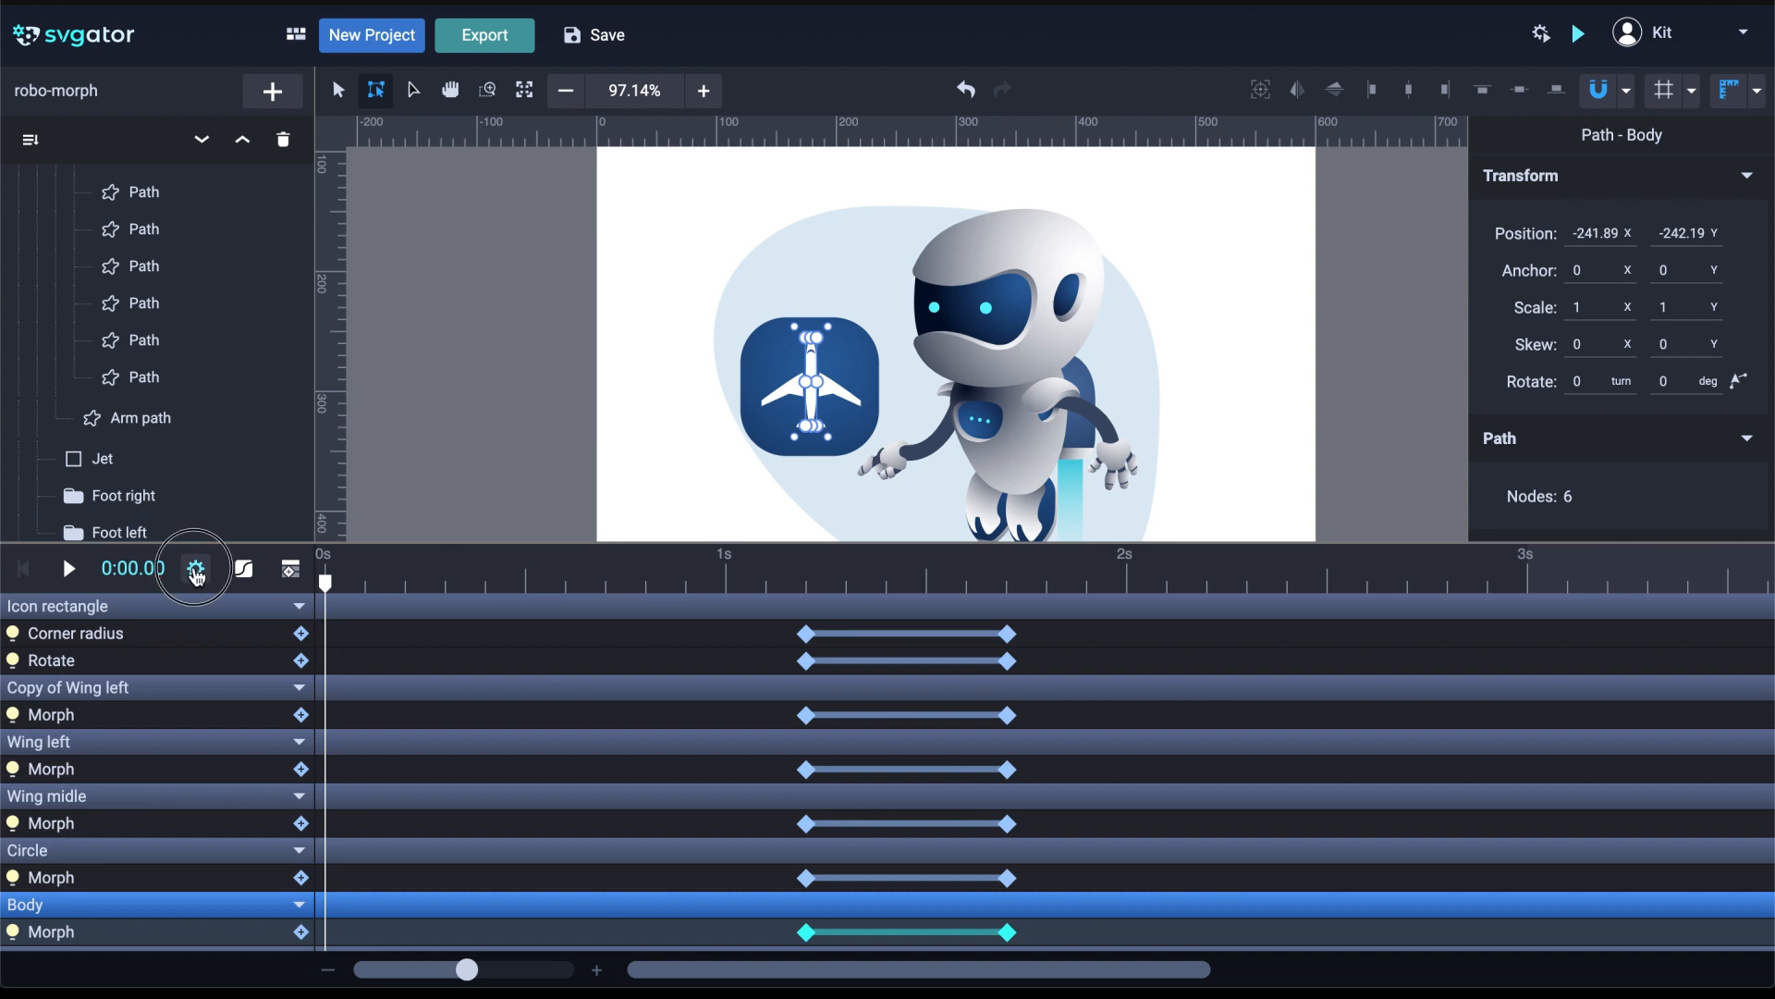
left_click(196, 569)
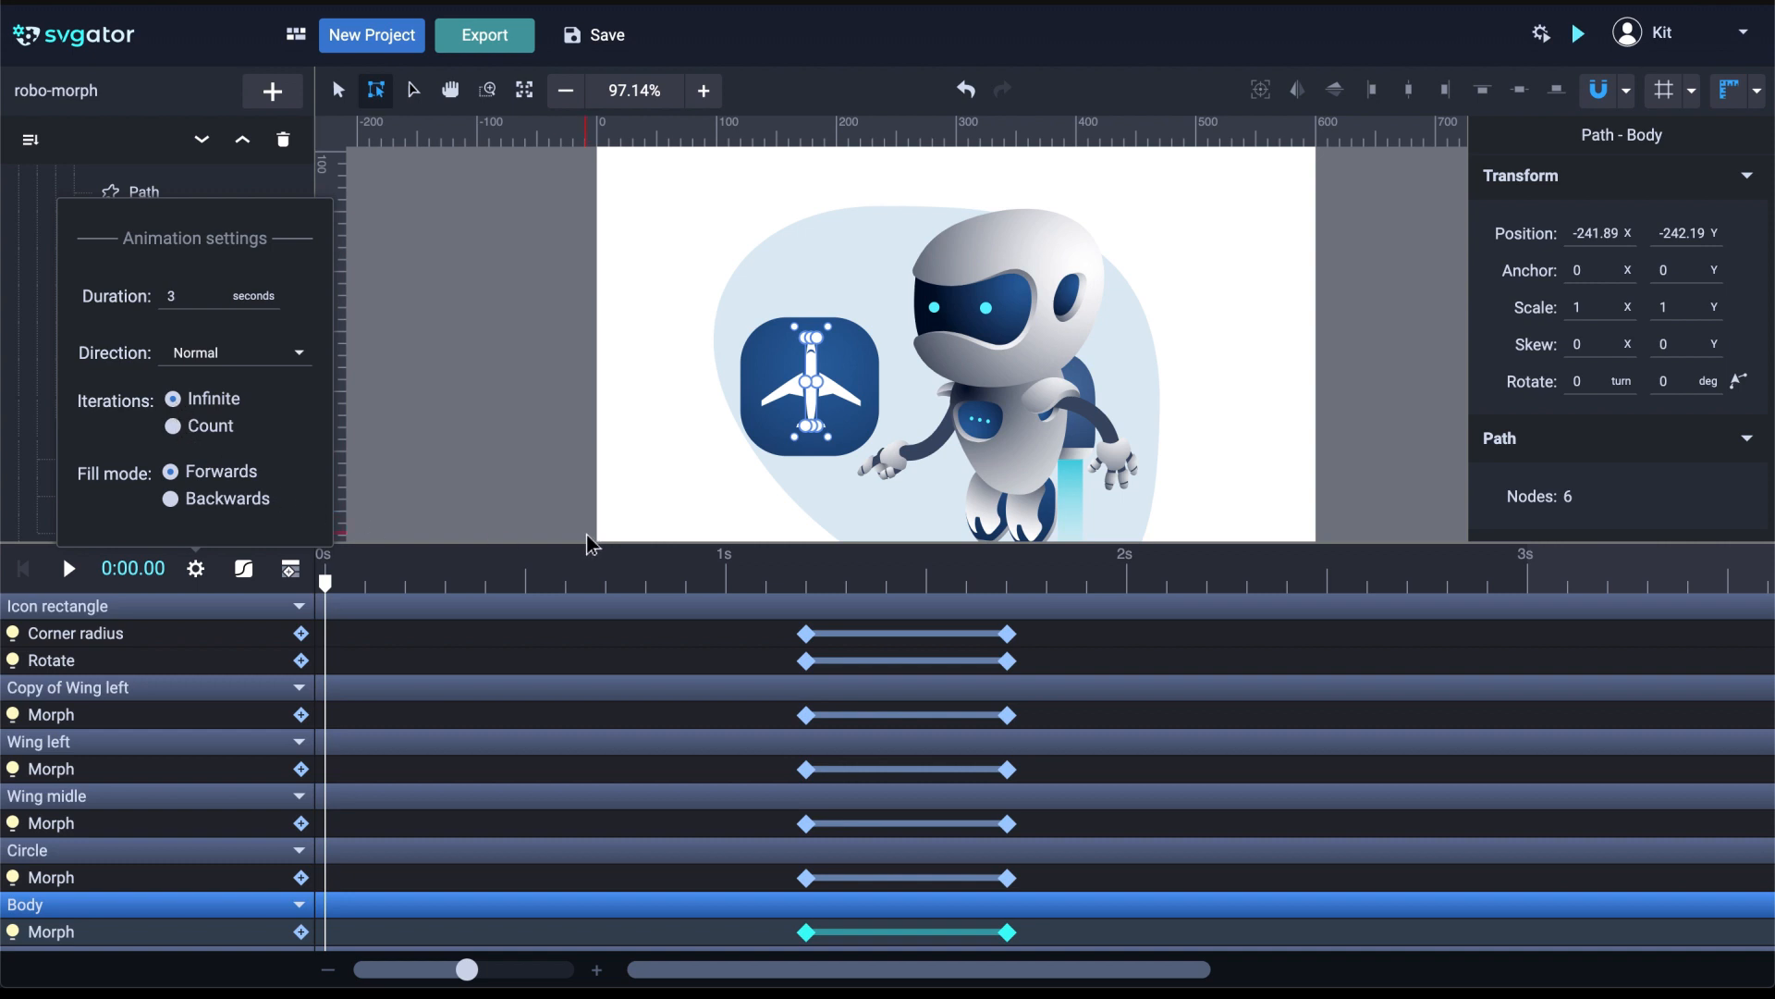
left_click(1285, 424)
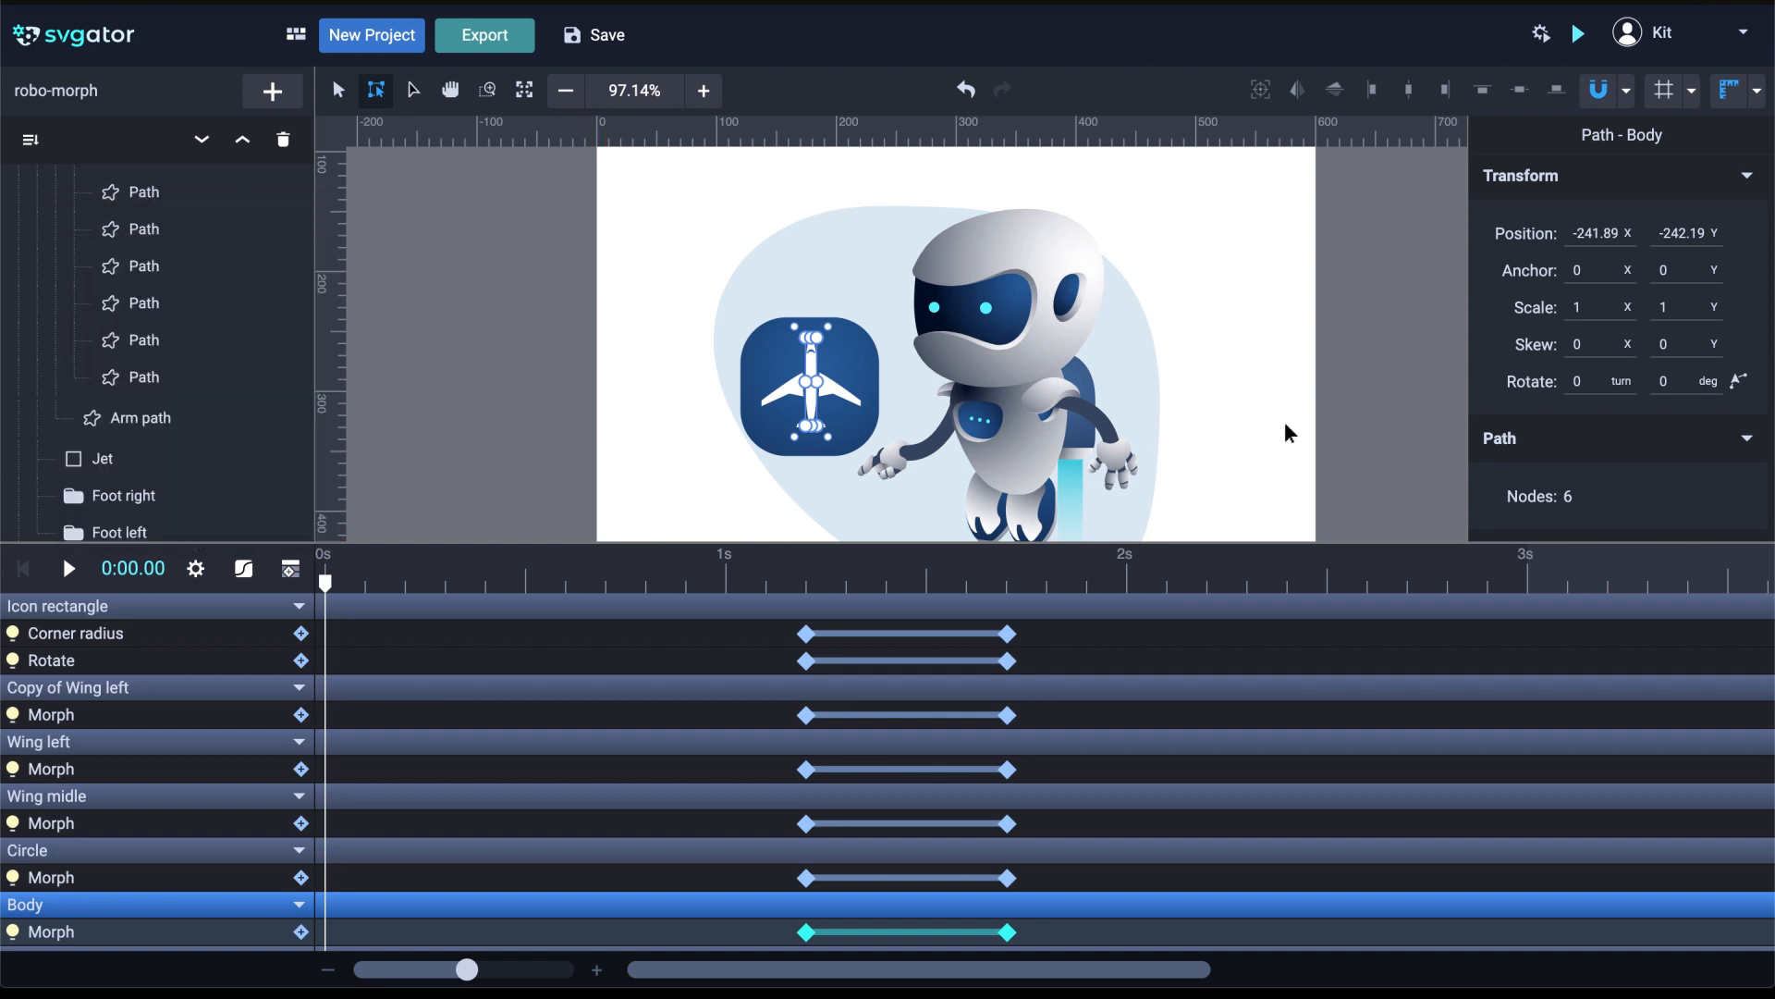
left_click(1580, 39)
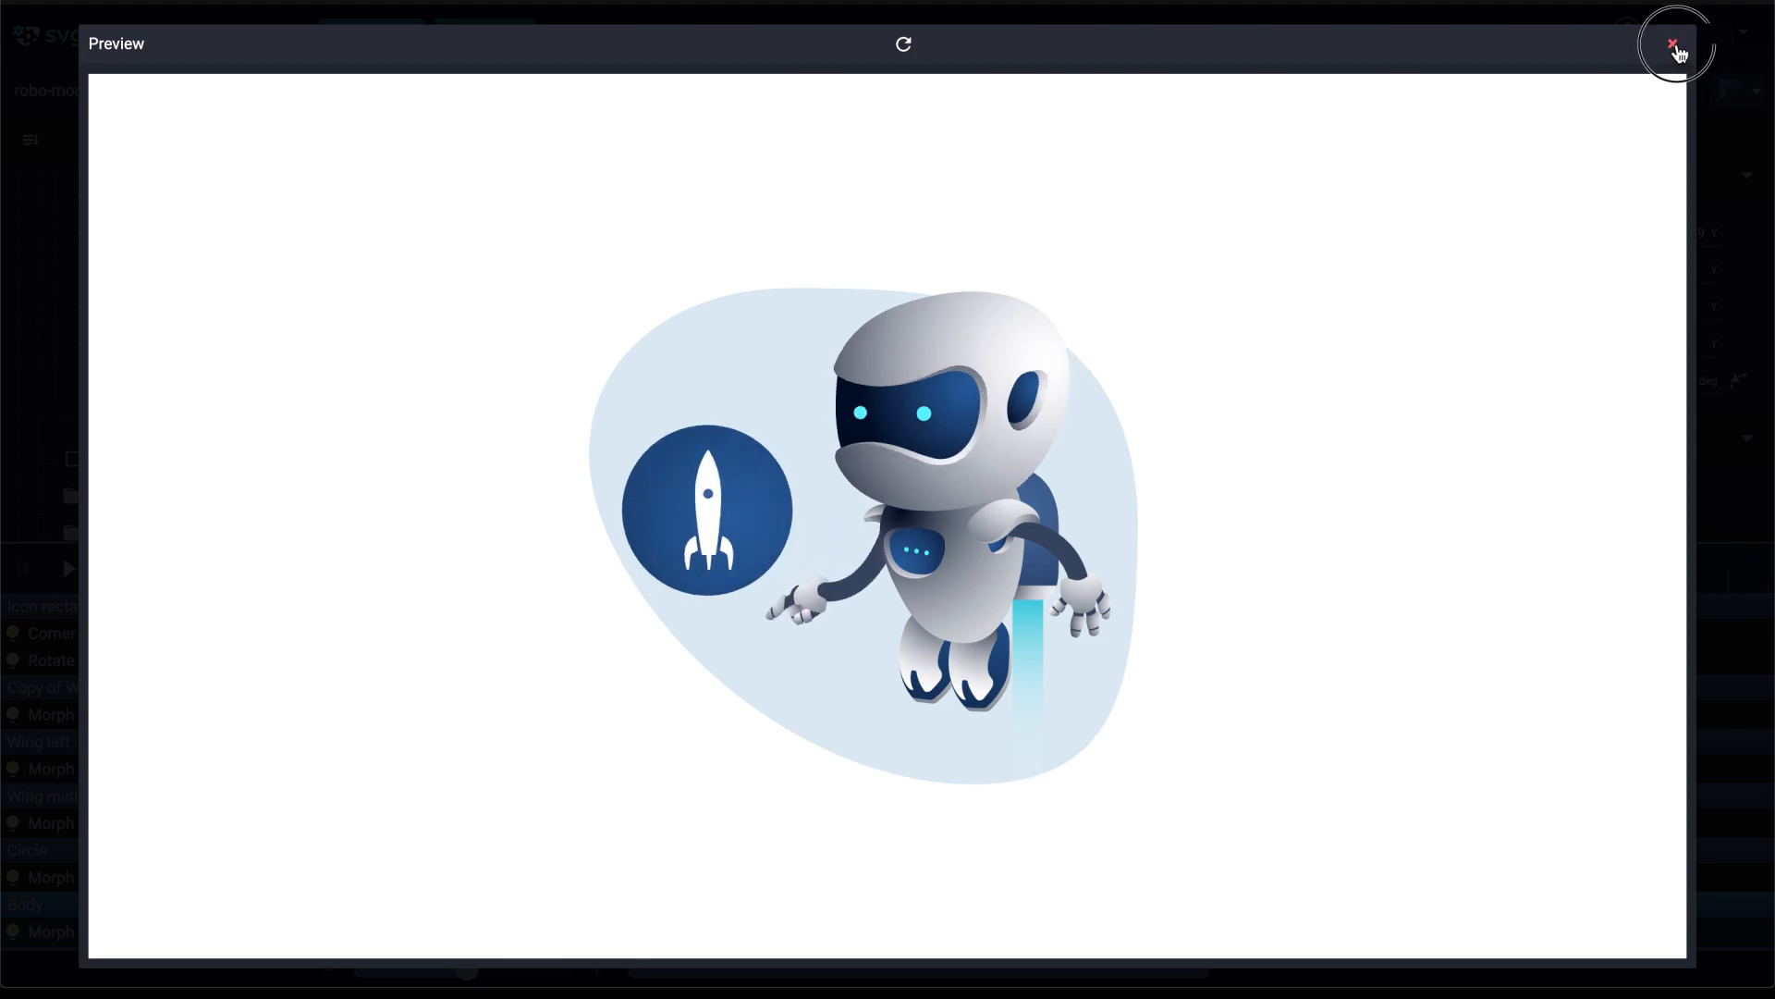
Copy the icon rectangle's Corner radius and Rotate keyframes from 1.70 s to 2.00 s
left_click(1672, 44)
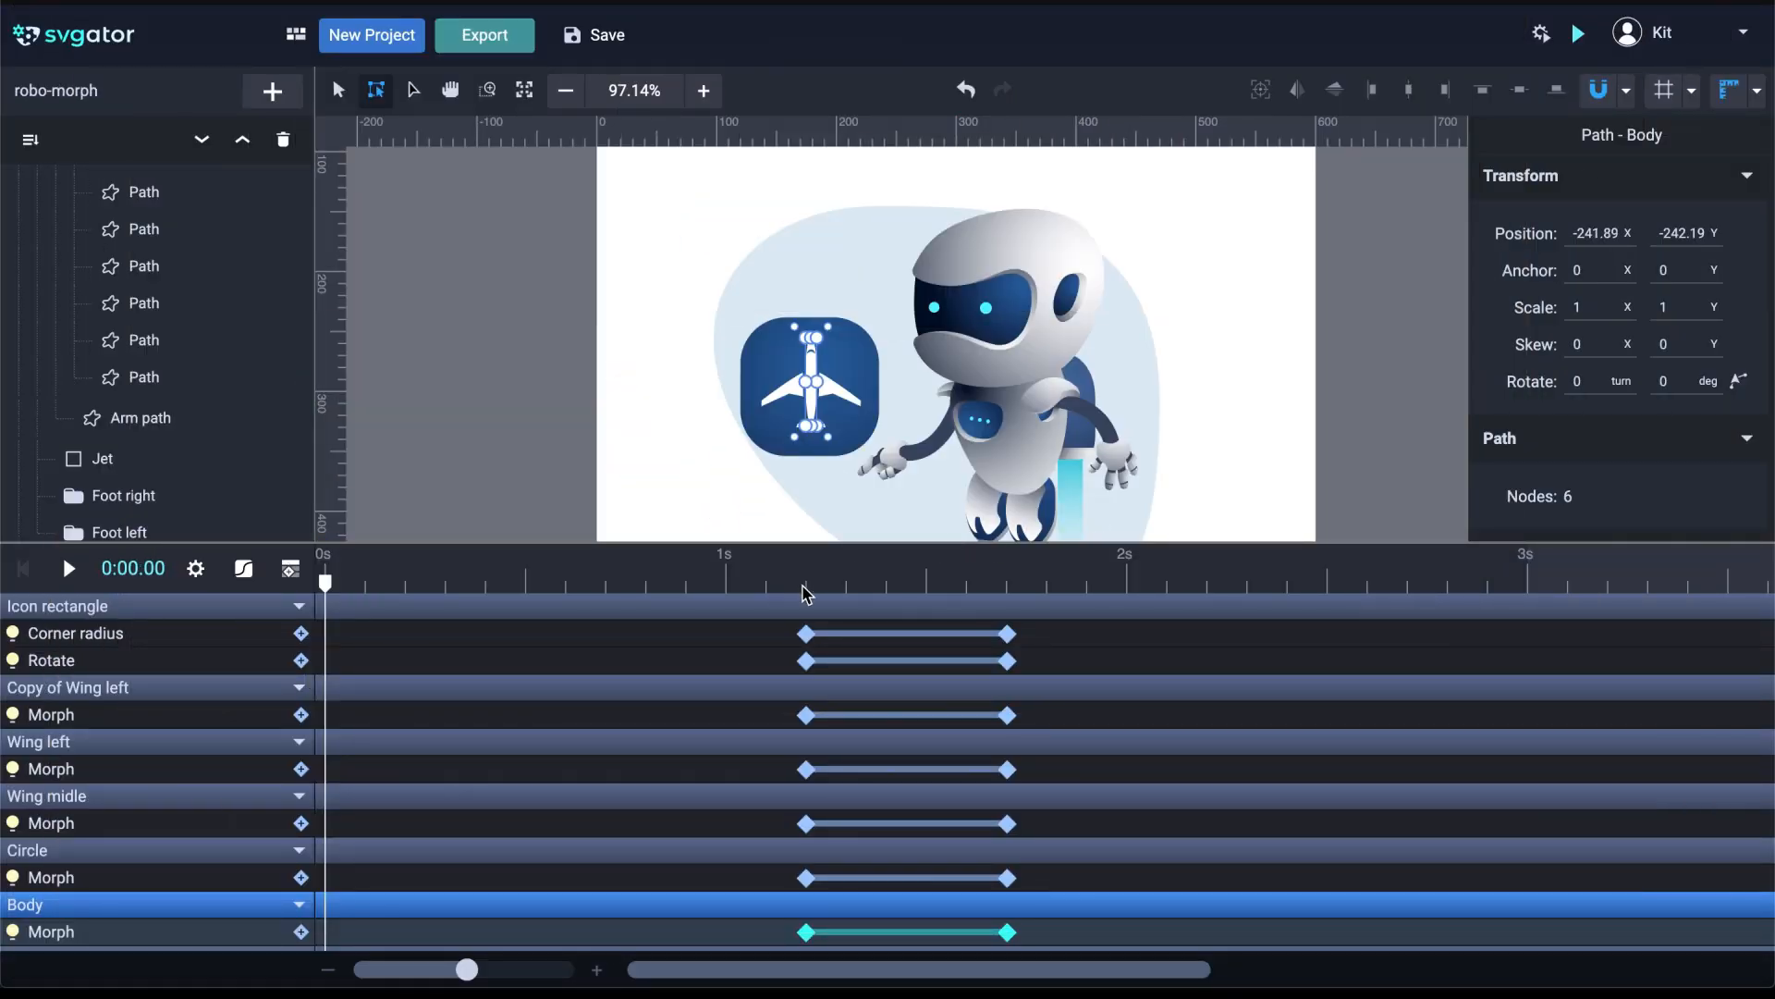
left_click(805, 584)
left_click_drag(808, 592, 1016, 601)
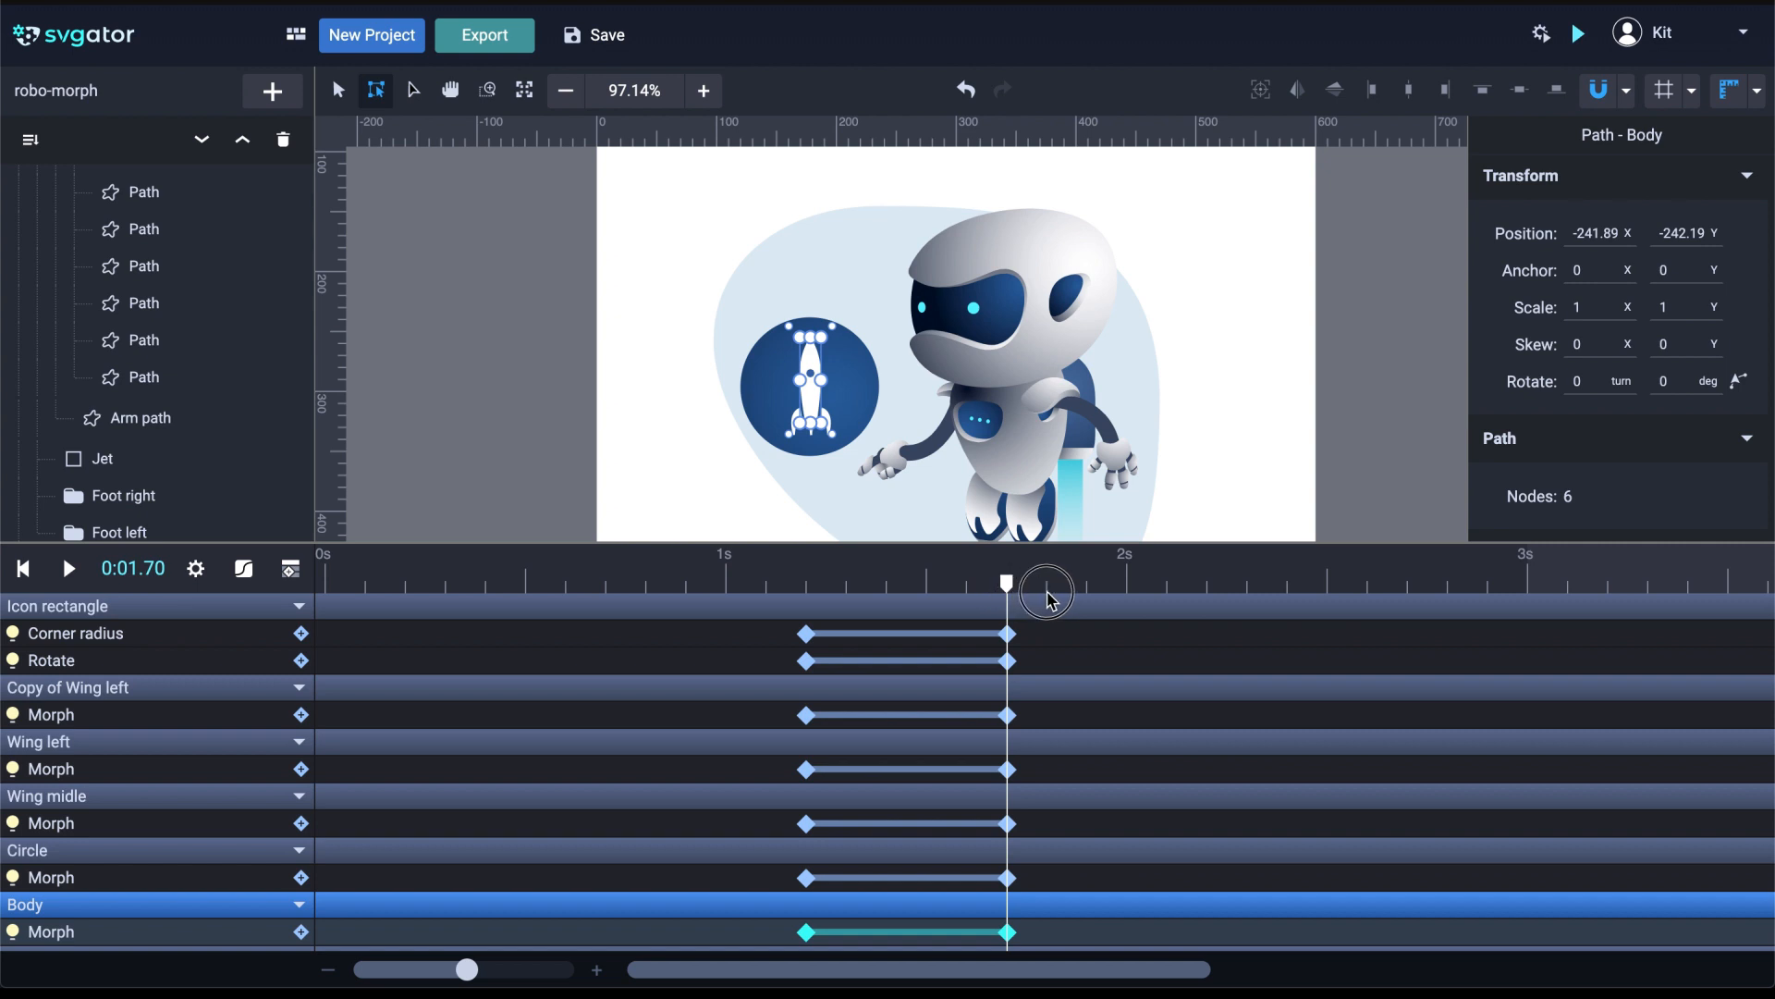
left_click_drag(1018, 602, 1150, 603)
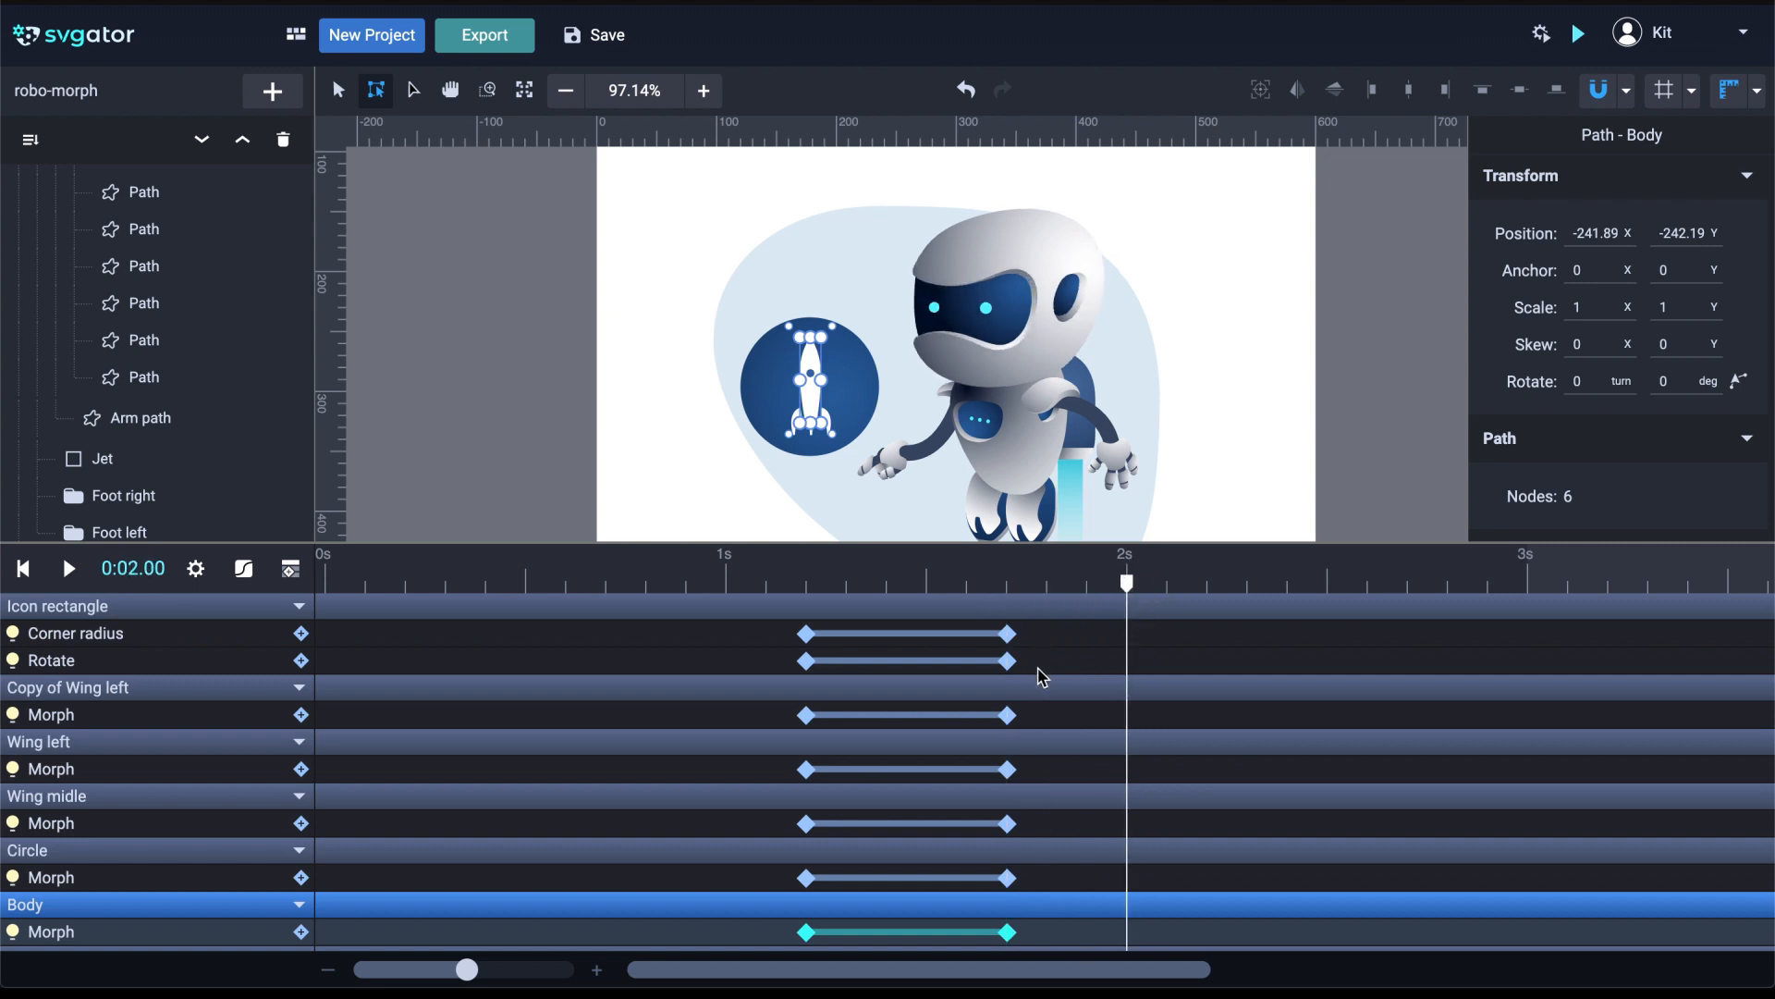
left_click_drag(1042, 676, 1017, 633)
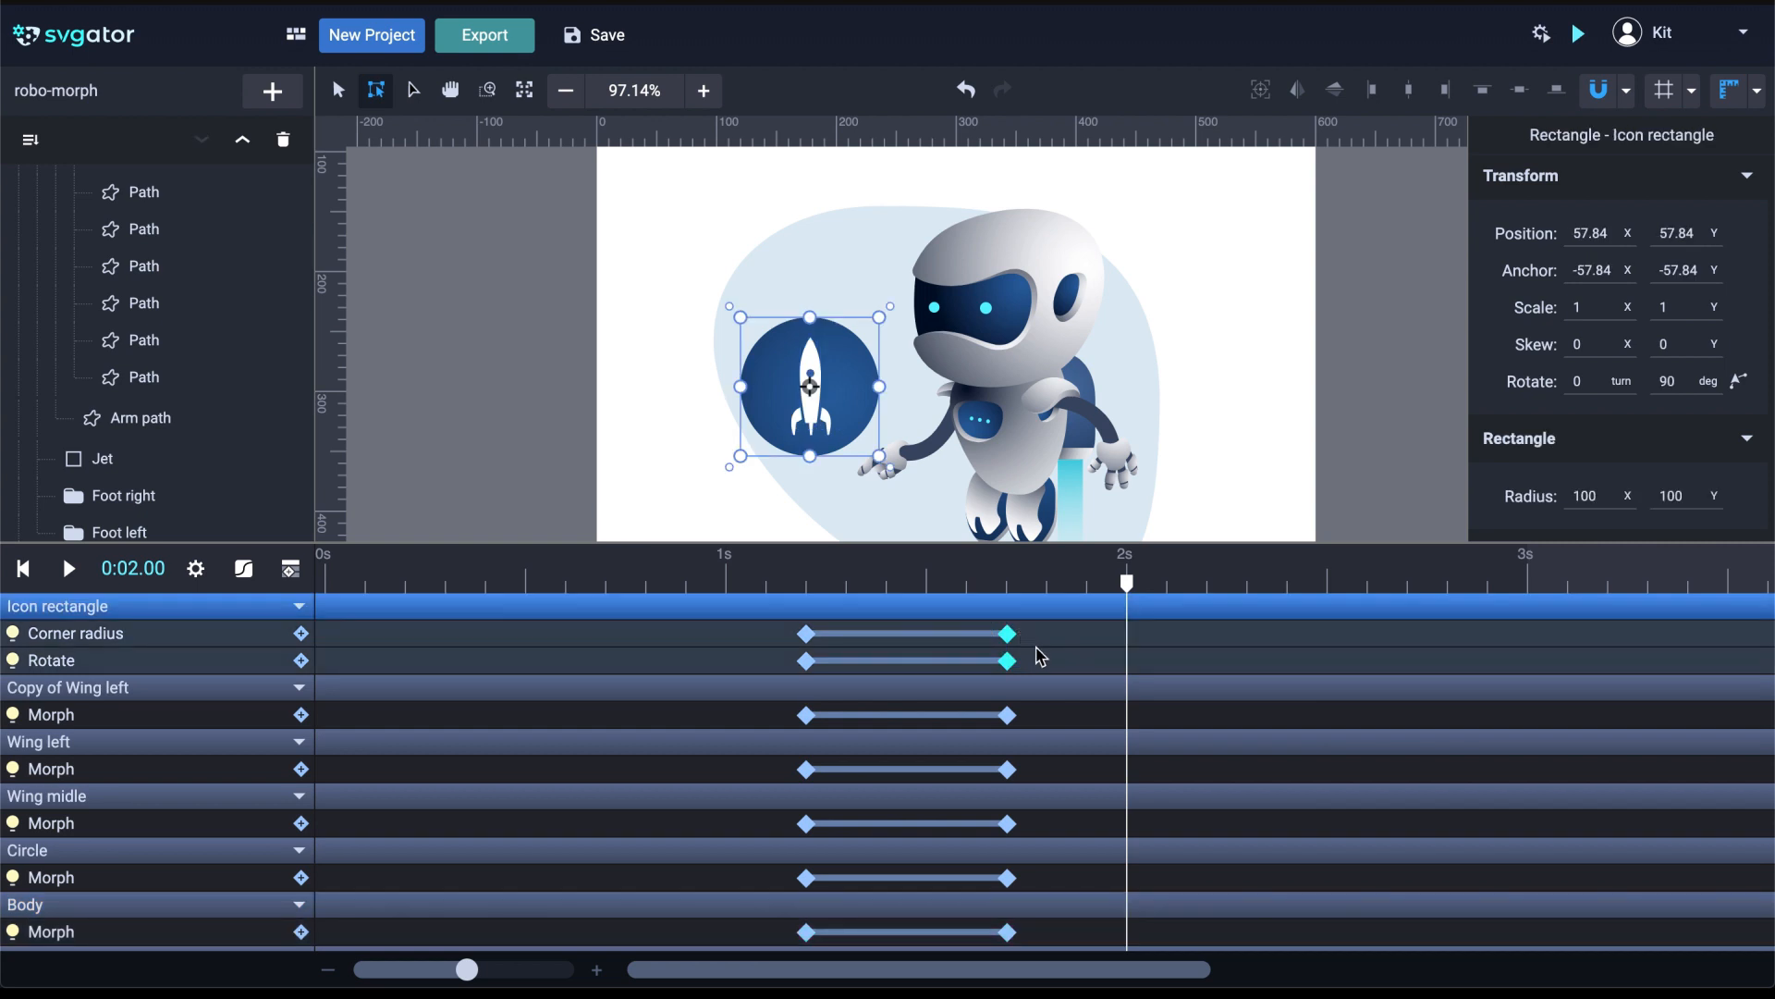
key("ctrl+c")
key("ctrl+v")
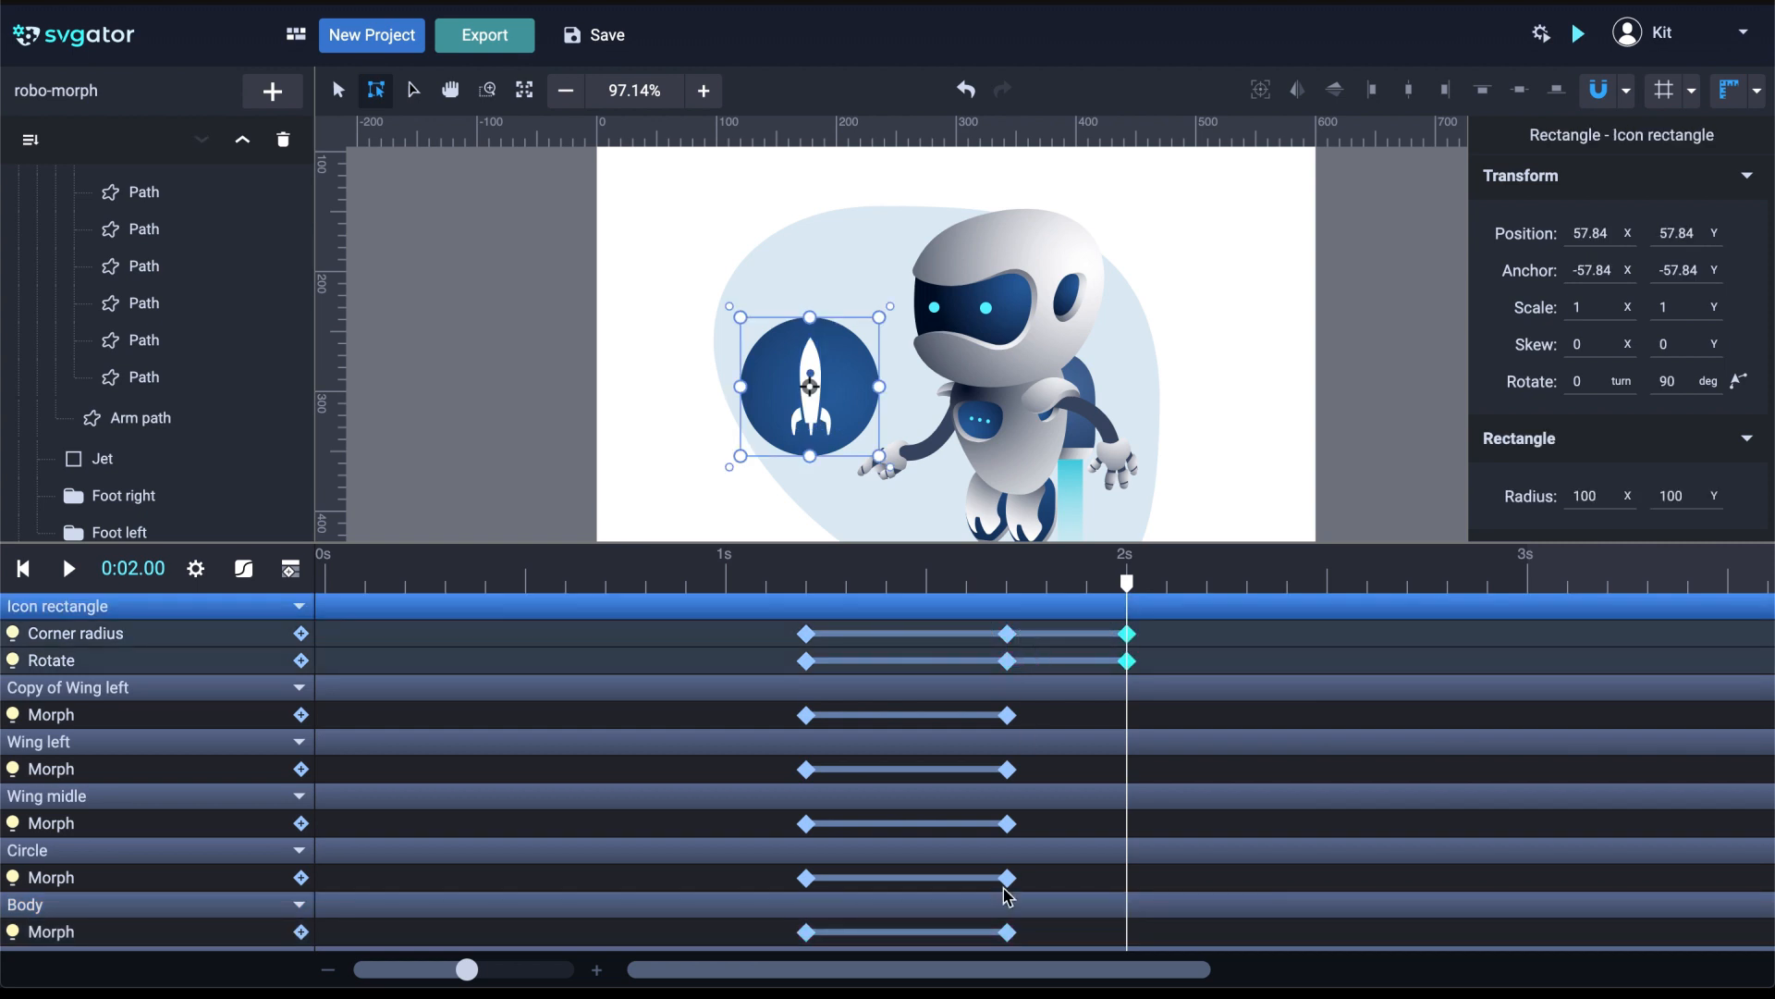
Copy the 1.70 s Morph keyframes of both wings, Wing midle, Circle and Body to 2.00 s
left_click_drag(1018, 935, 1015, 725)
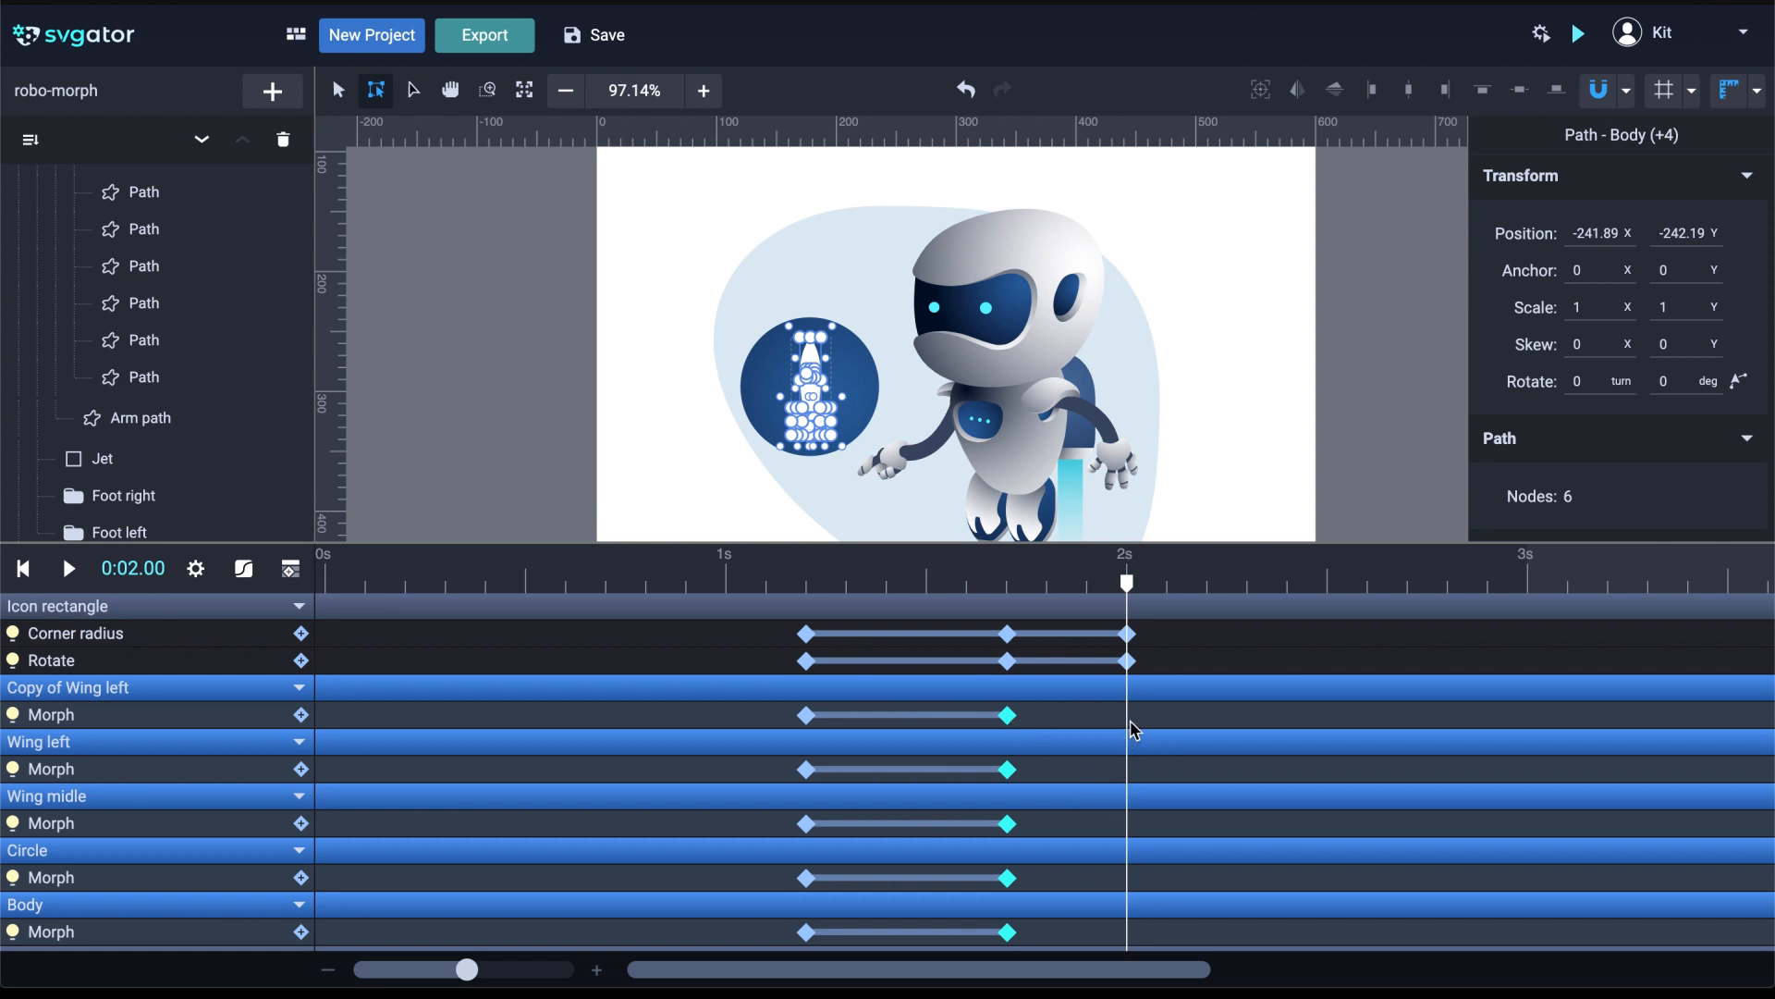
key("ctrl+c")
key("ctrl+v")
Copy the 1.20 s keyframes of the icon rectangle and all the morphing icon parts to 2.20 s
left_click_drag(1127, 583, 1209, 586)
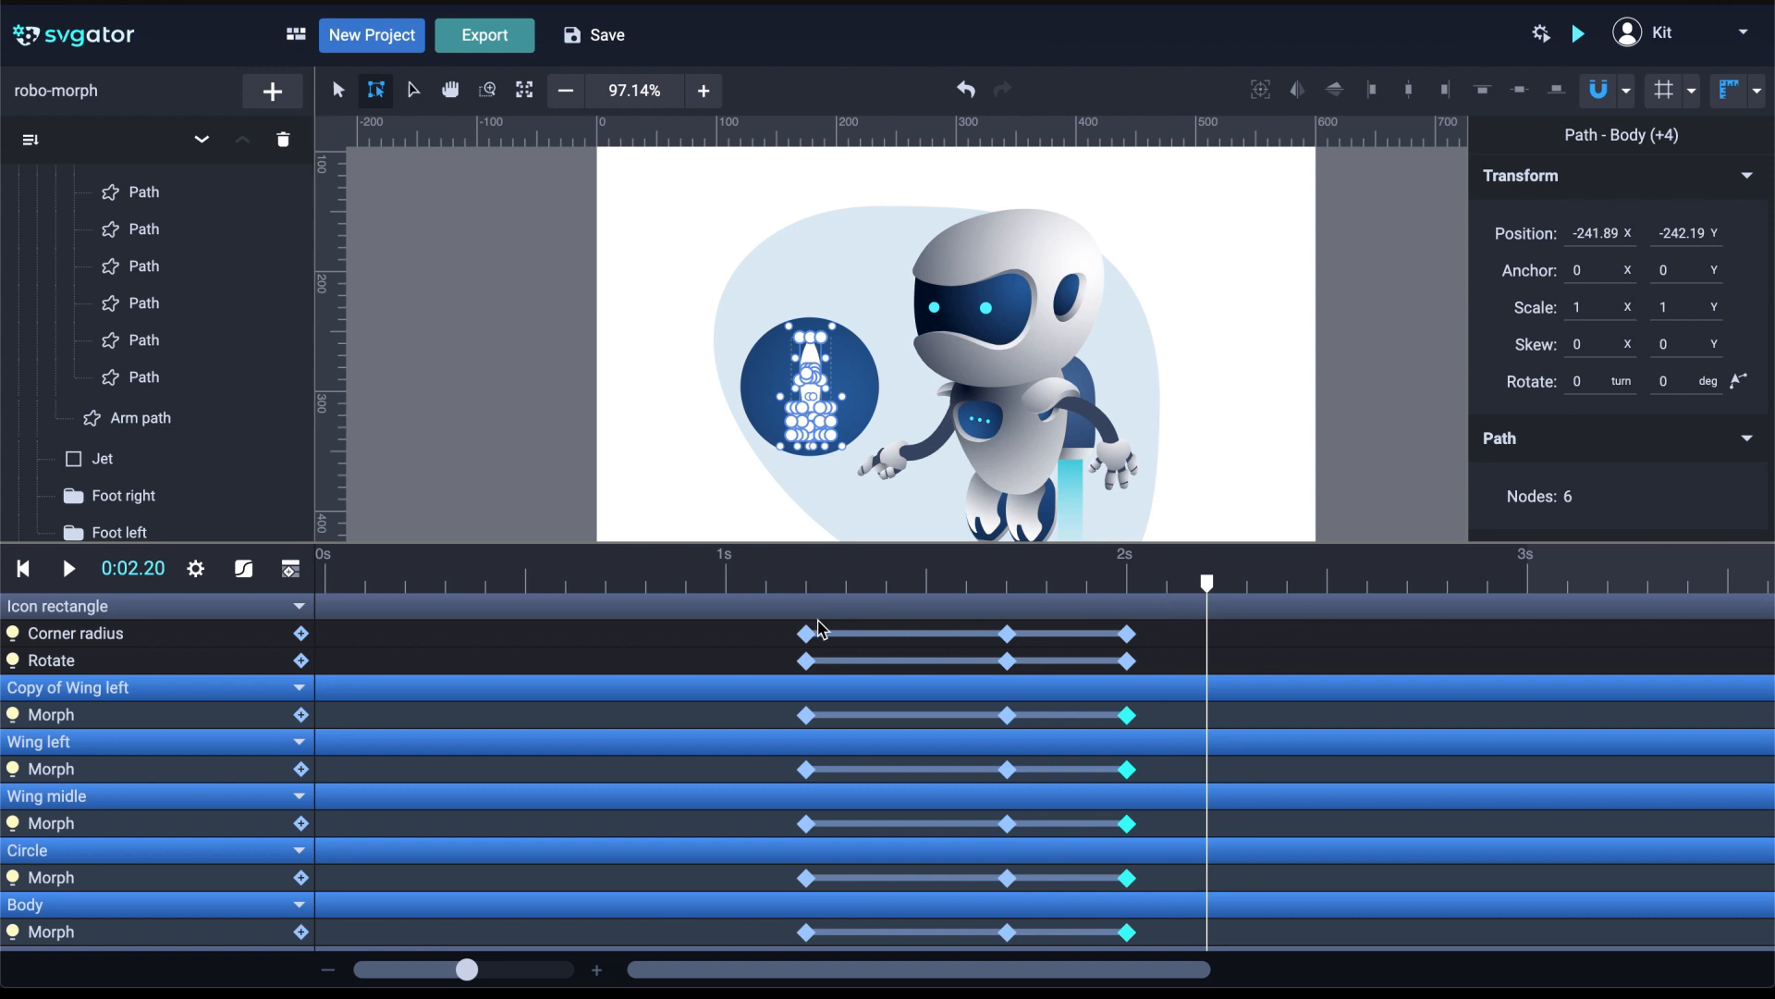
left_click_drag(795, 626, 823, 943)
key("ctrl+c")
key("ctrl+v")
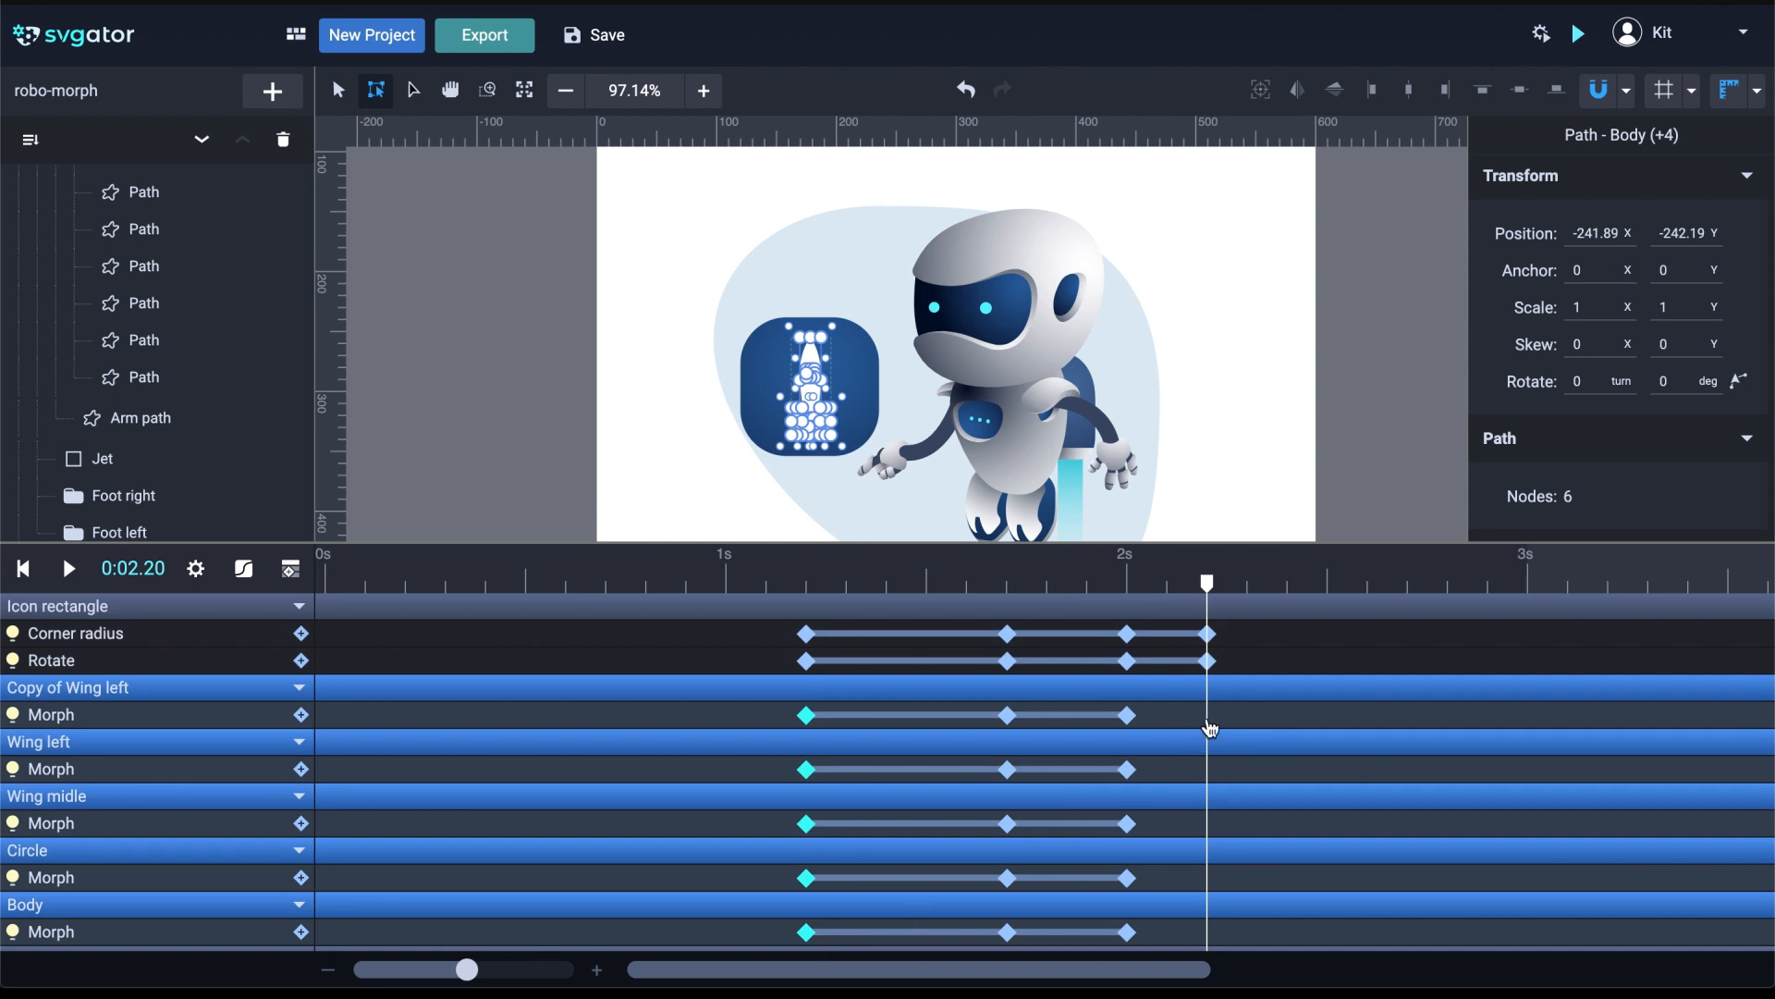
key("ctrl+c")
key("ctrl+v")
Move the icon's last two sets of keyframes together to 2.60 s and 2.80 s and preview the animation
left_click(1207, 583)
left_click_drag(1211, 590, 1319, 592)
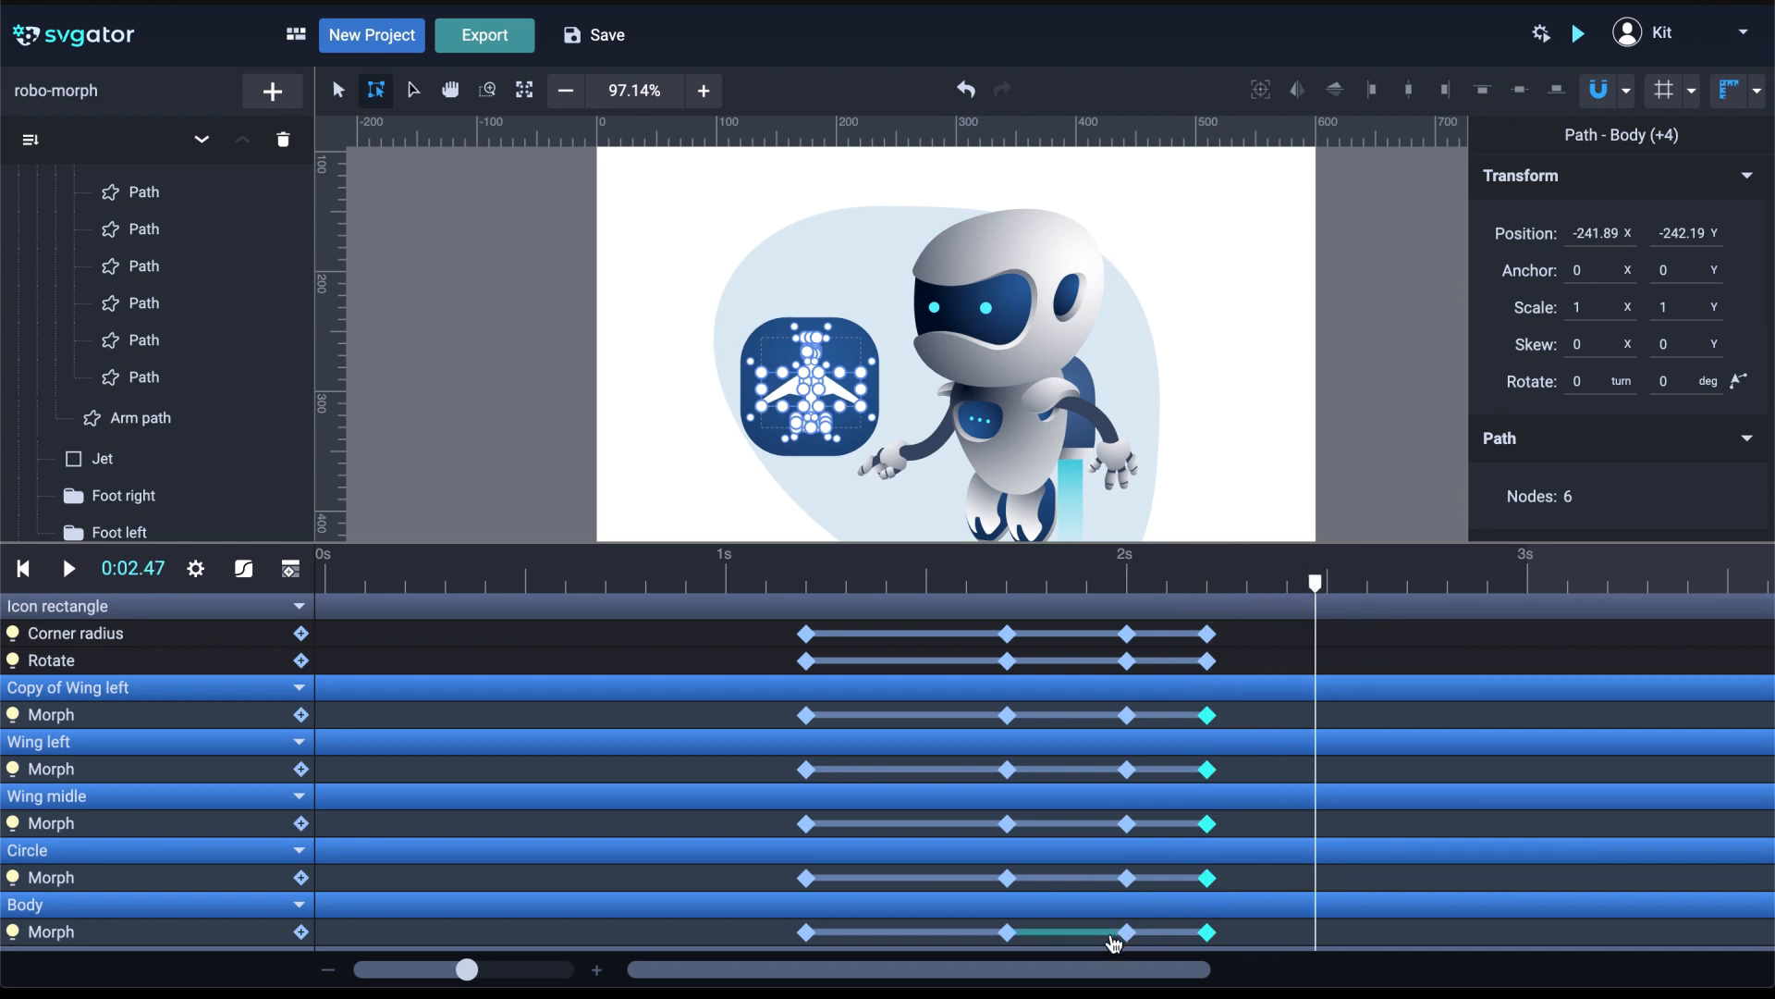
left_click_drag(1112, 950, 1260, 627)
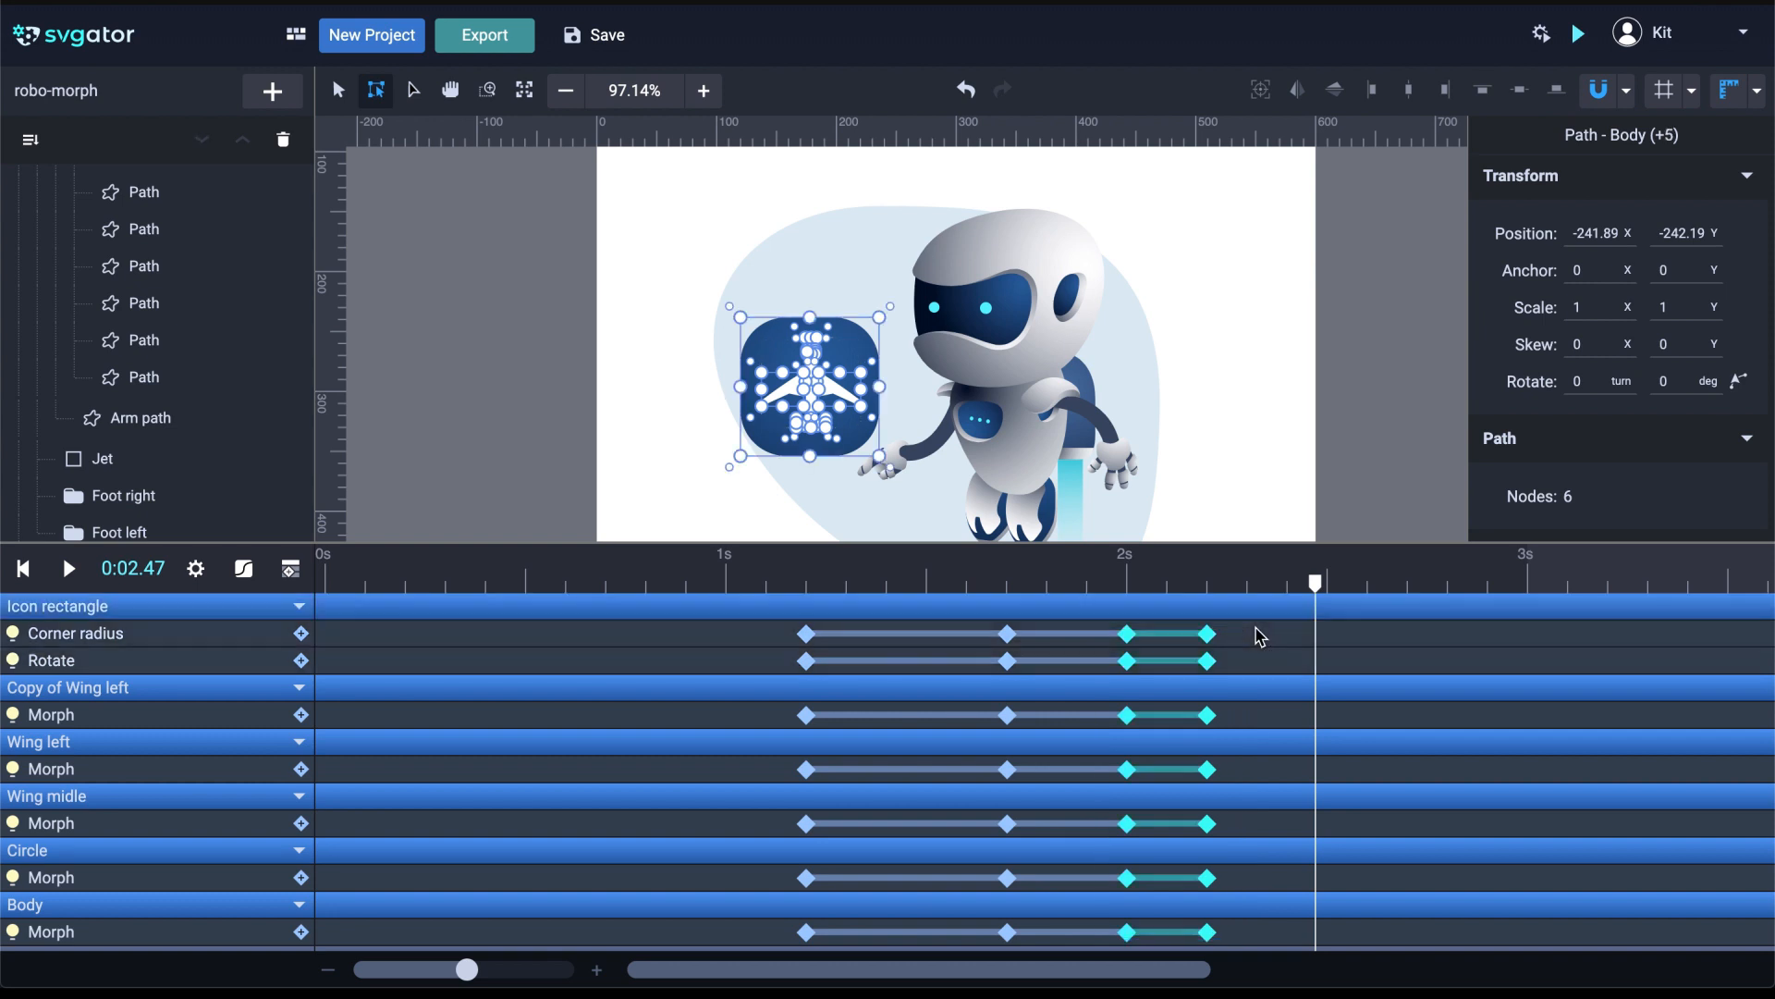
left_click_drag(1154, 638, 1398, 646)
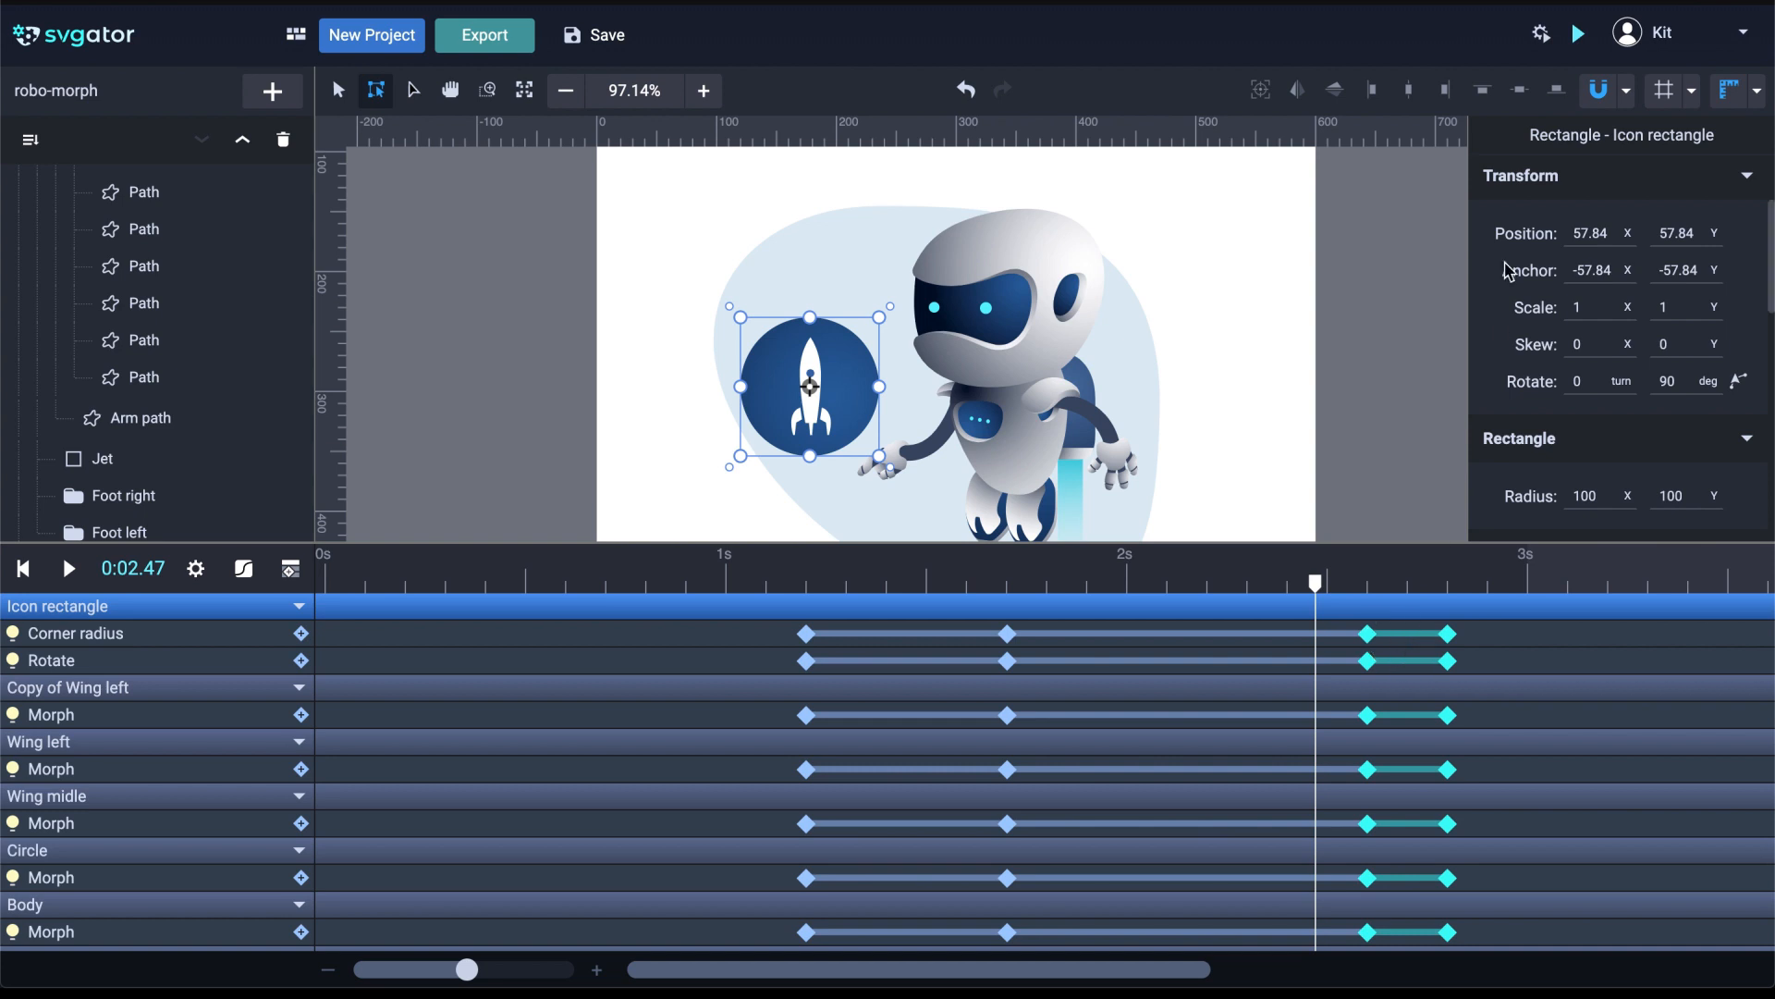
left_click(1578, 37)
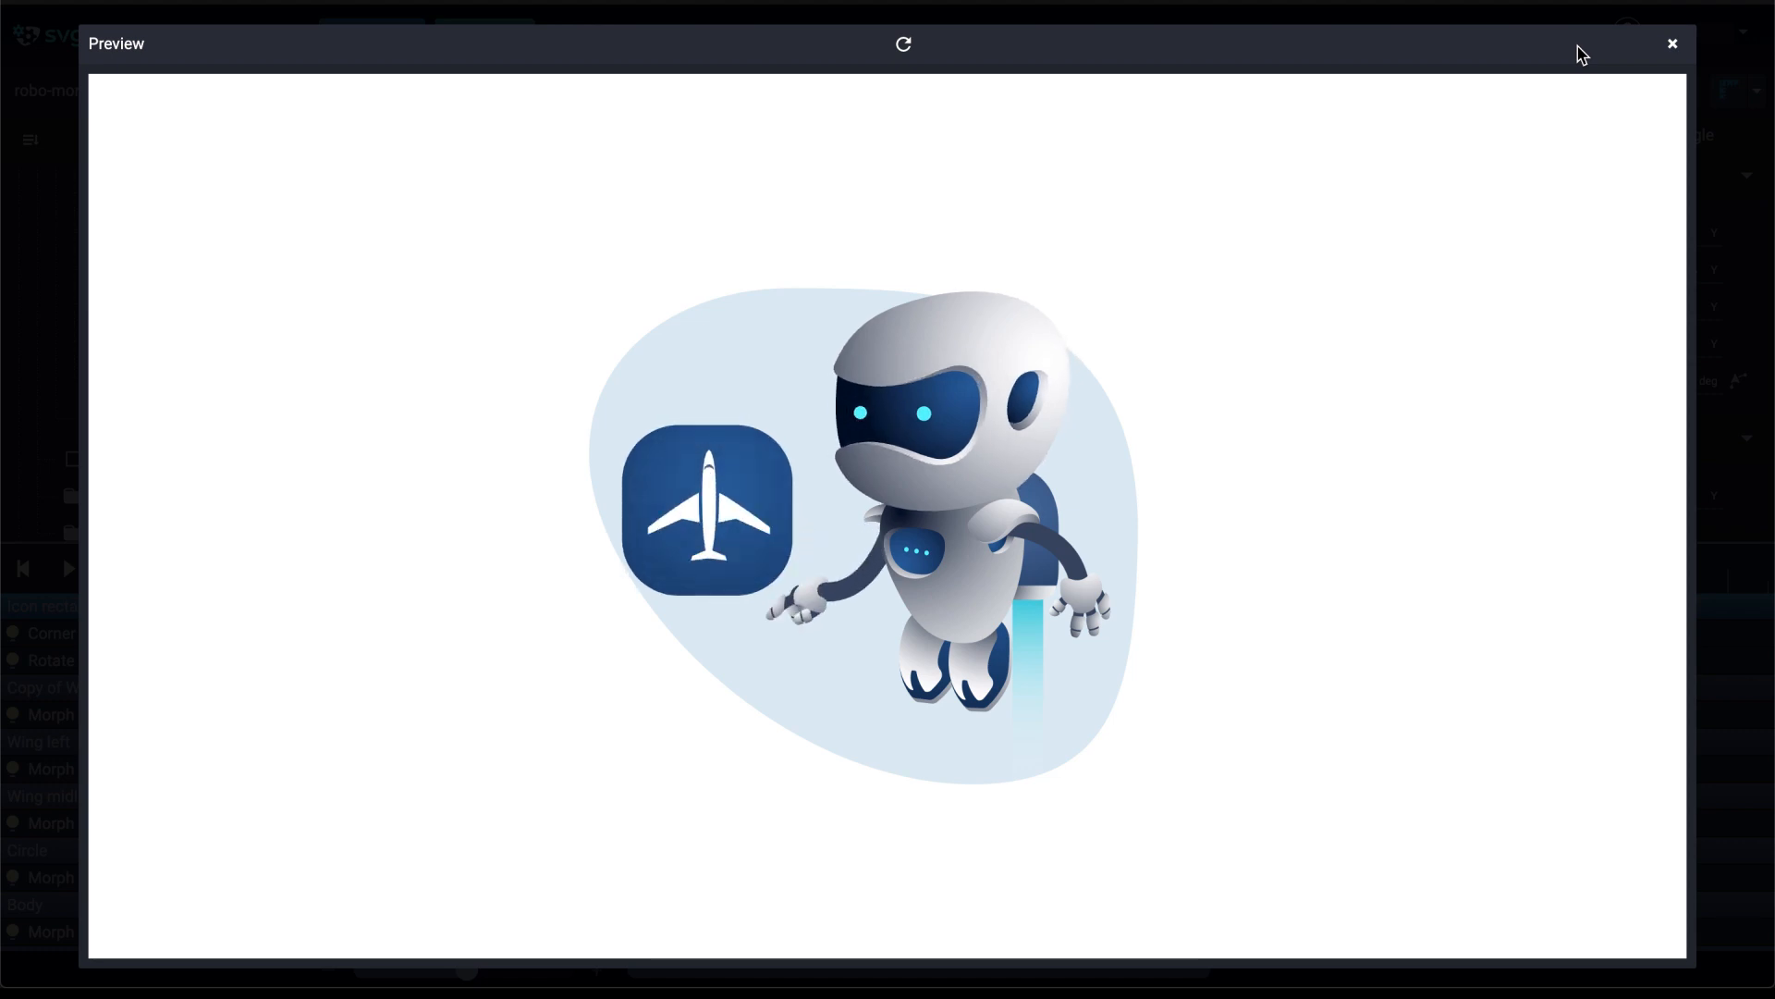
left_click(1672, 43)
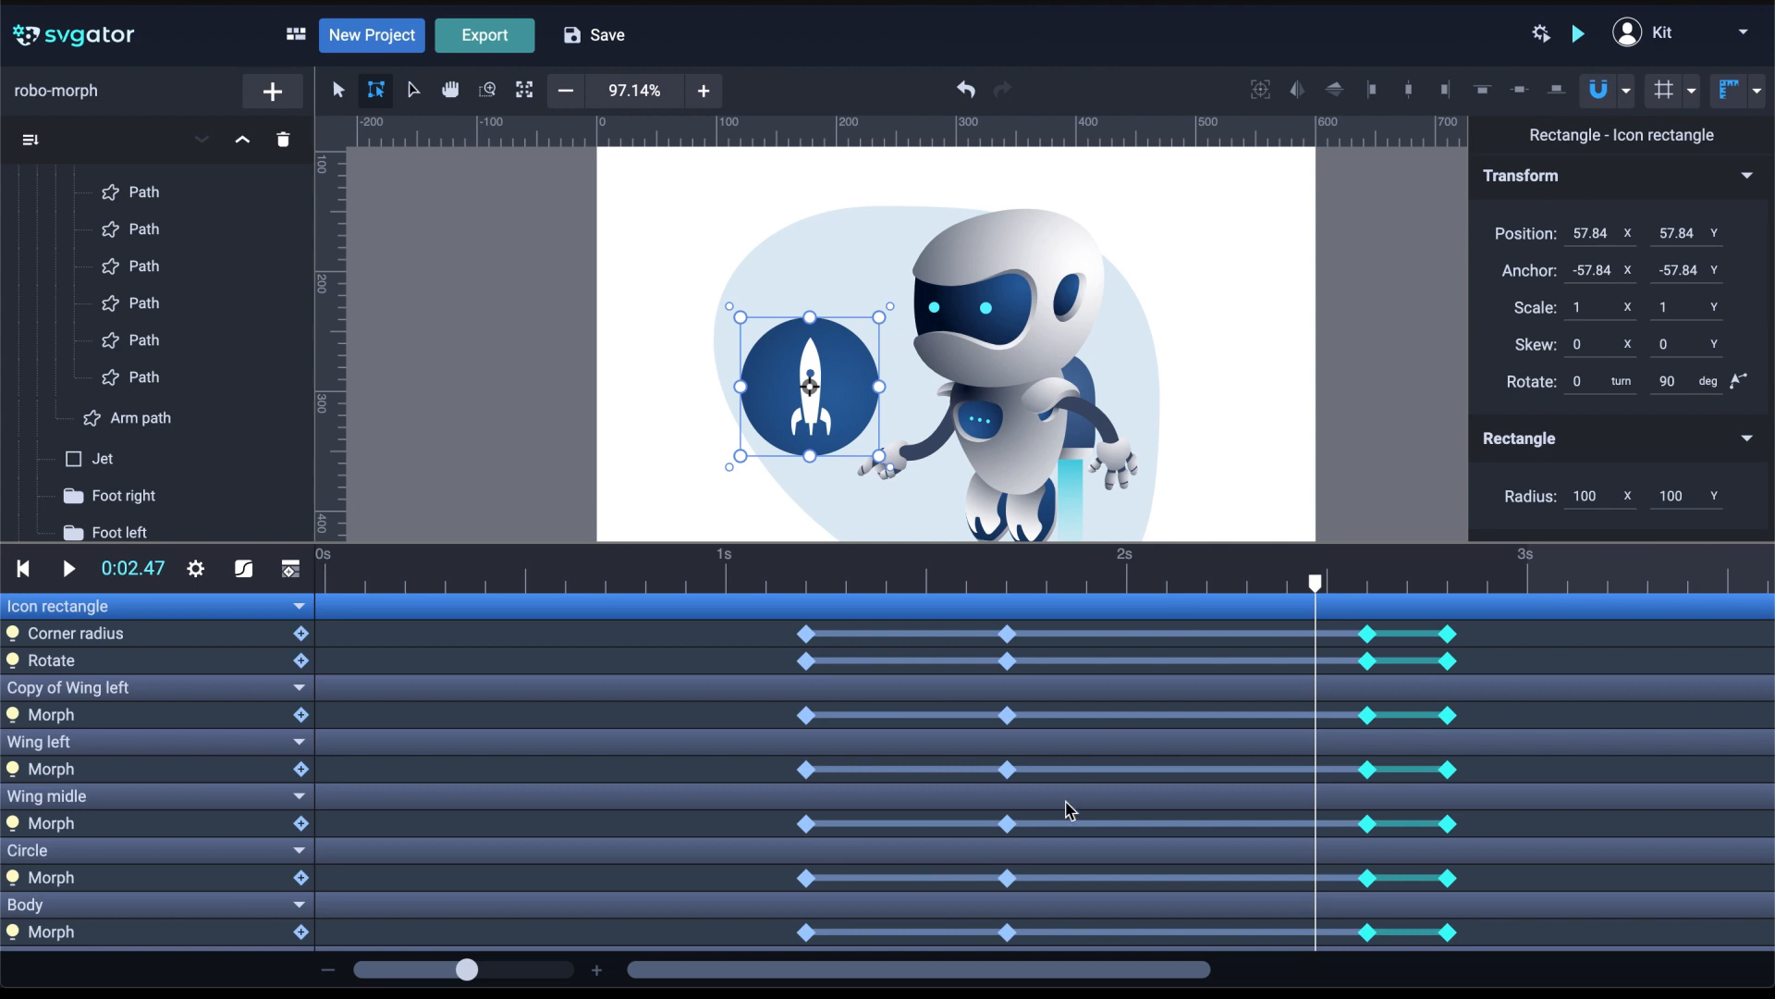
Retime the icon's second set of keyframes to 1.50 s and the last set to 2.90 s, and return the playhead to 0 s
mouse_move(1011, 654)
left_mouse_down()
mouse_move(1466, 694)
mouse_move(1011, 681)
left_mouse_up()
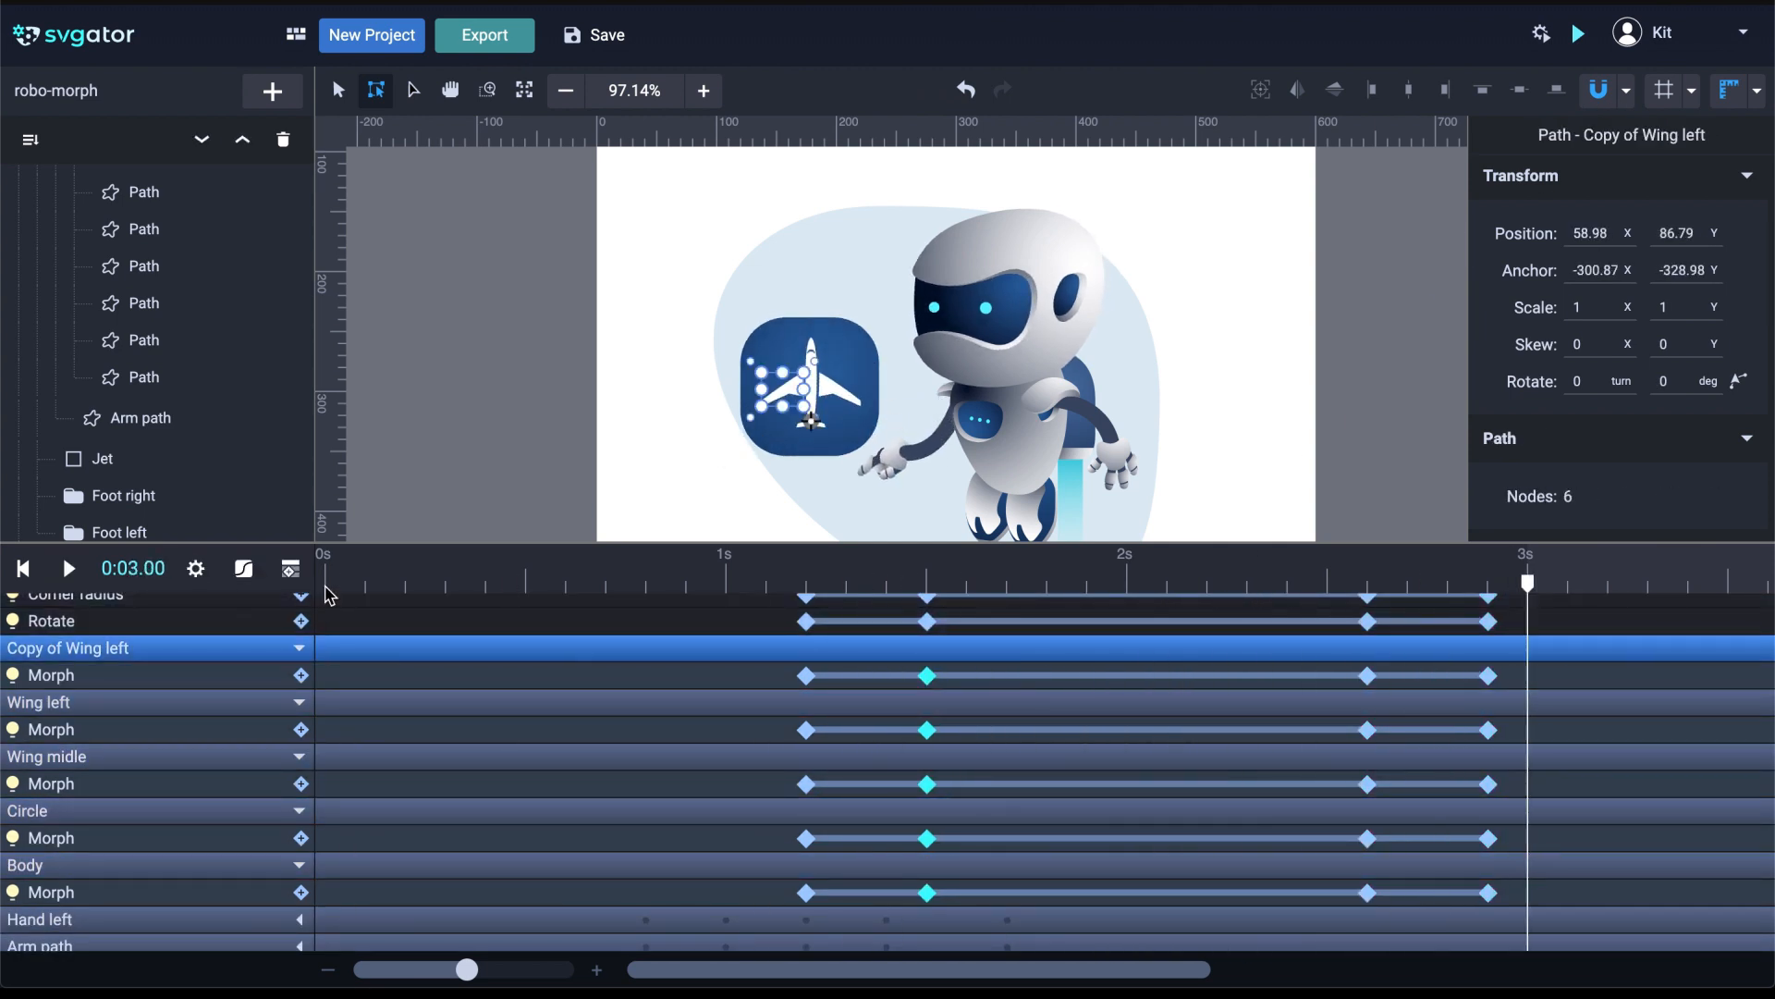
left_click(325, 587)
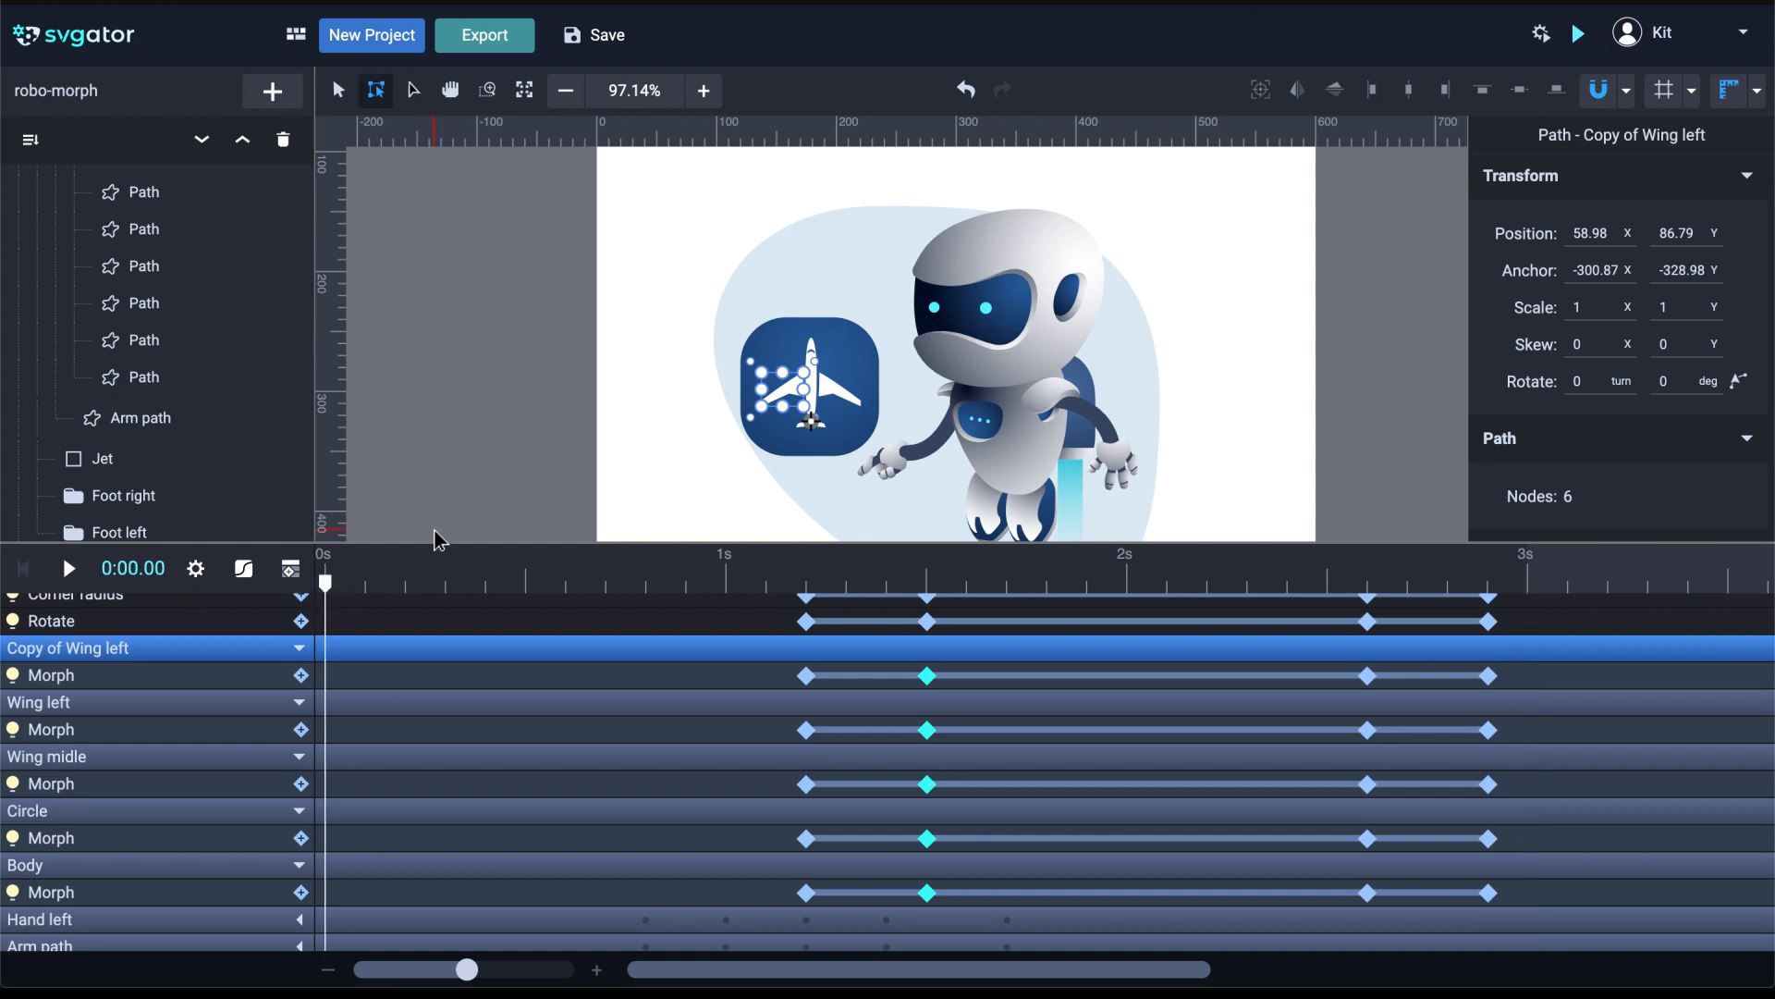
left_click(703, 504)
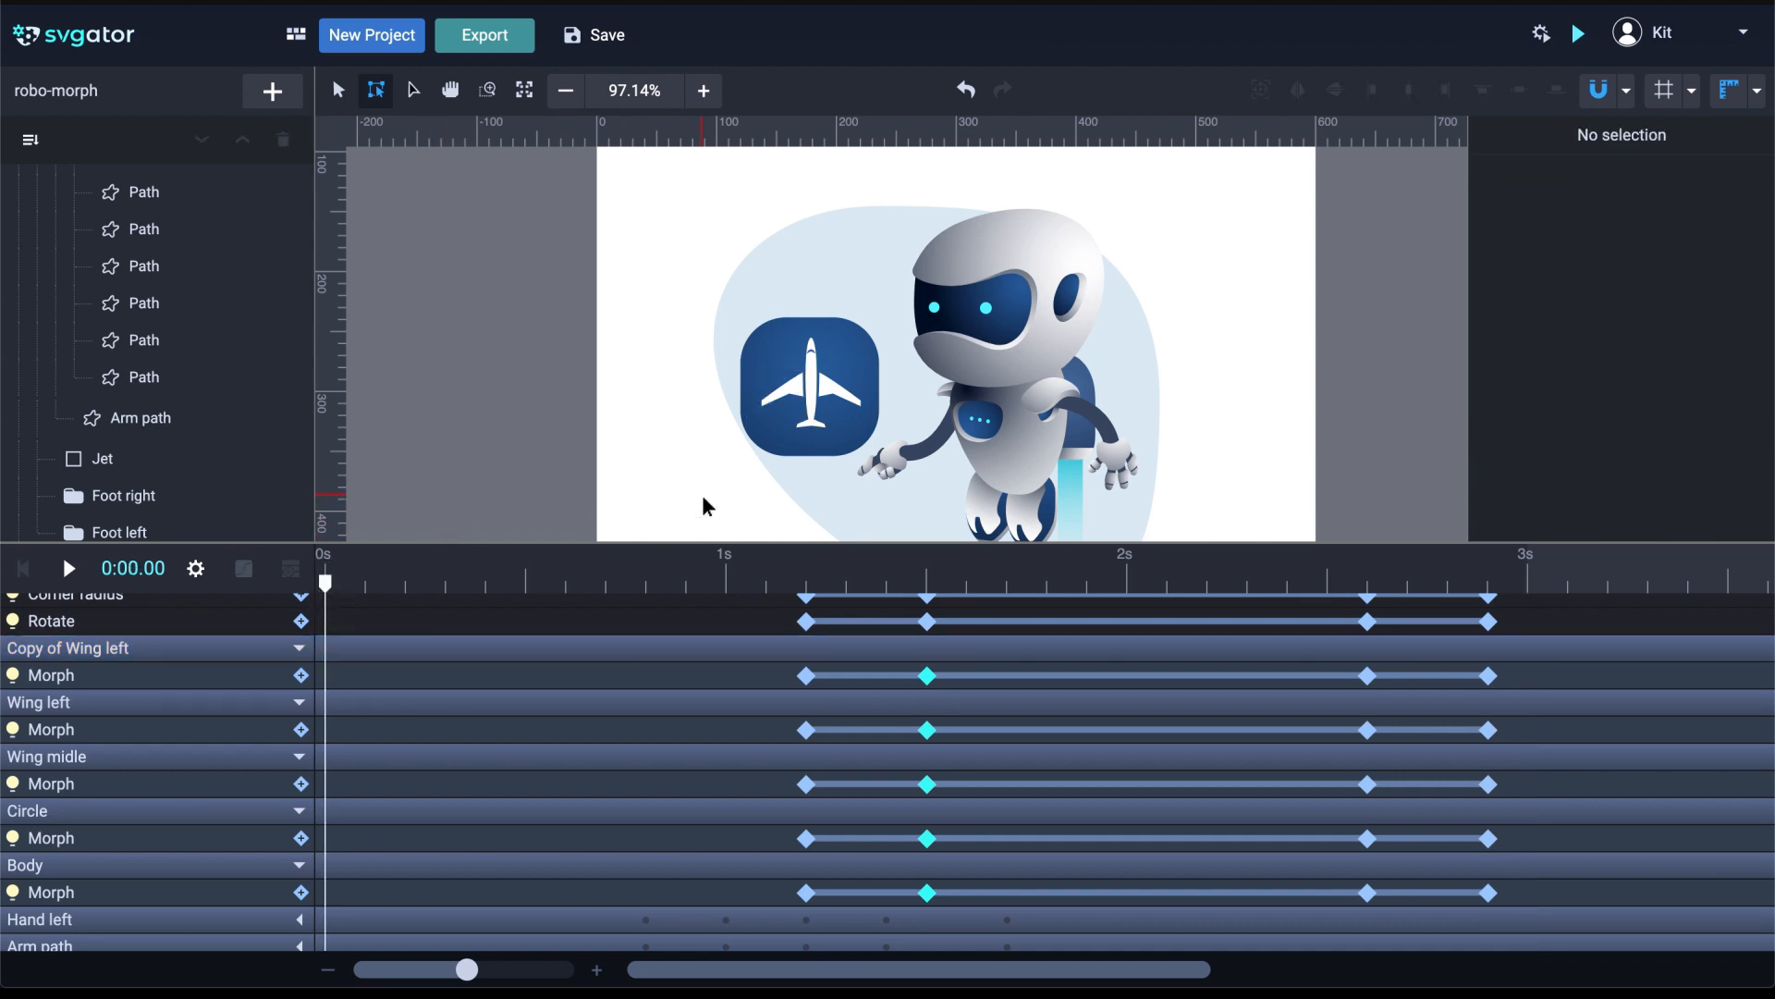
Reduce the robot torso's radial gradient fill to the dark #000d28 centre stop and the near-white #fcfdfd stop at the outer end
left_click(524, 90)
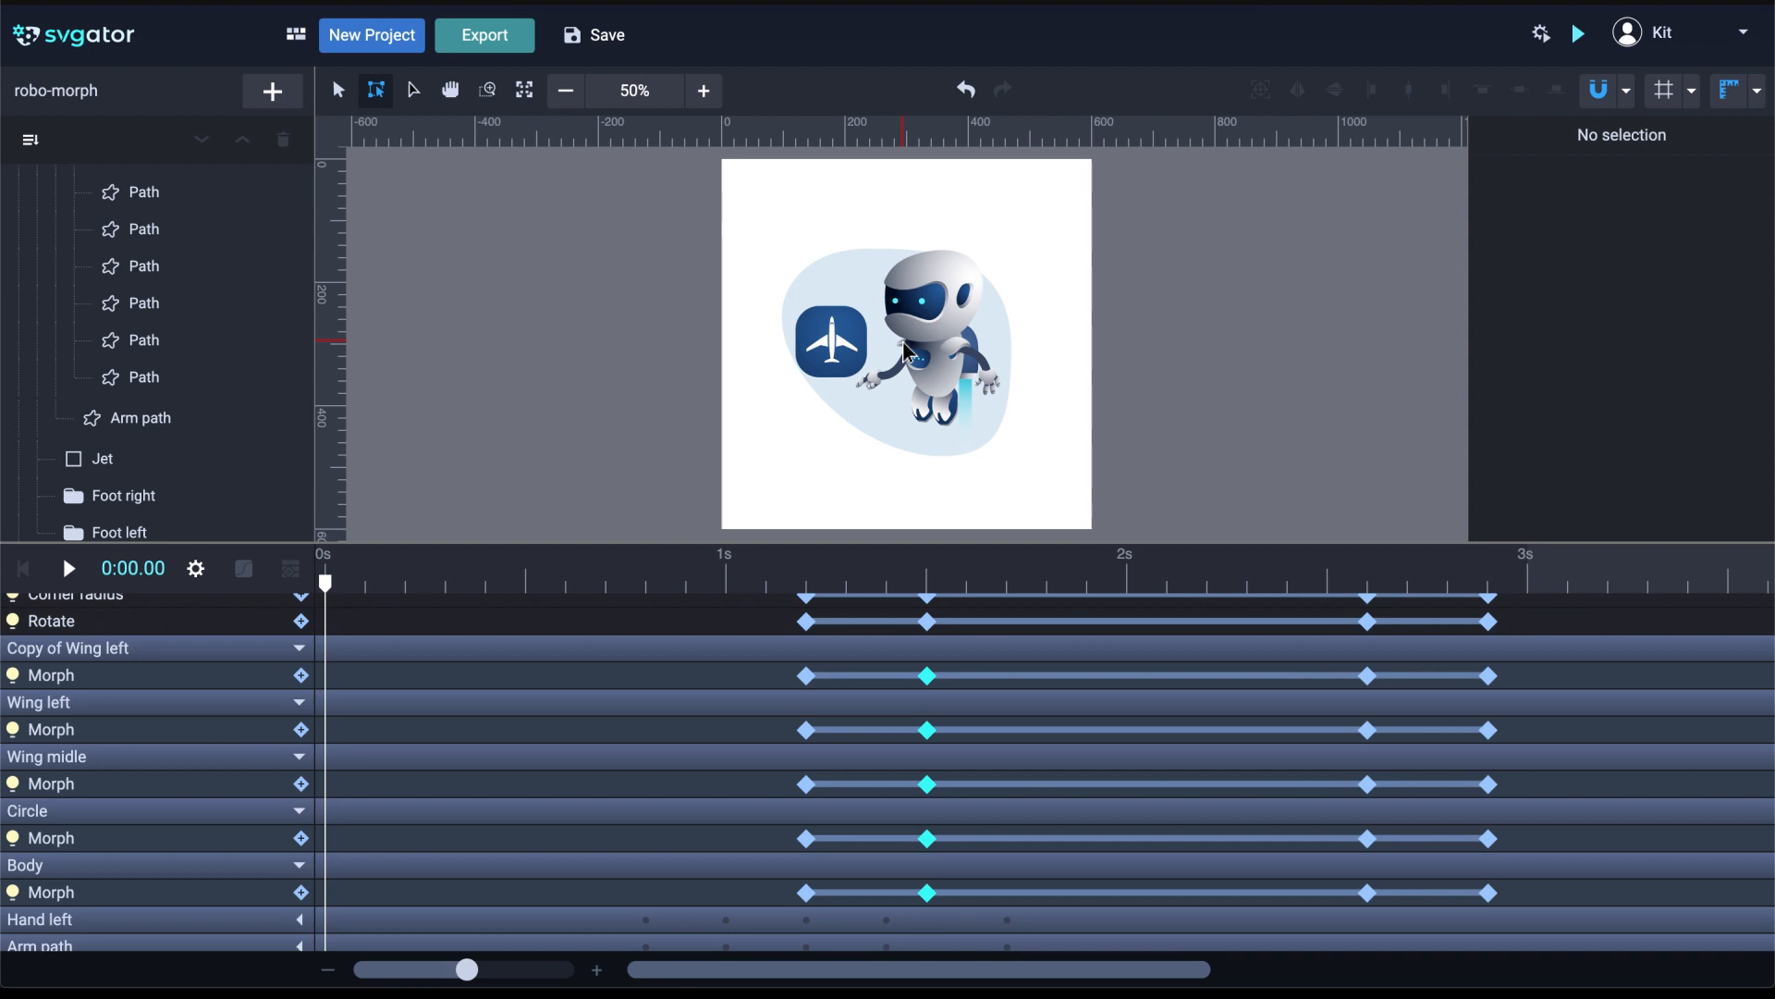
scroll(943, 384, "up", 5)
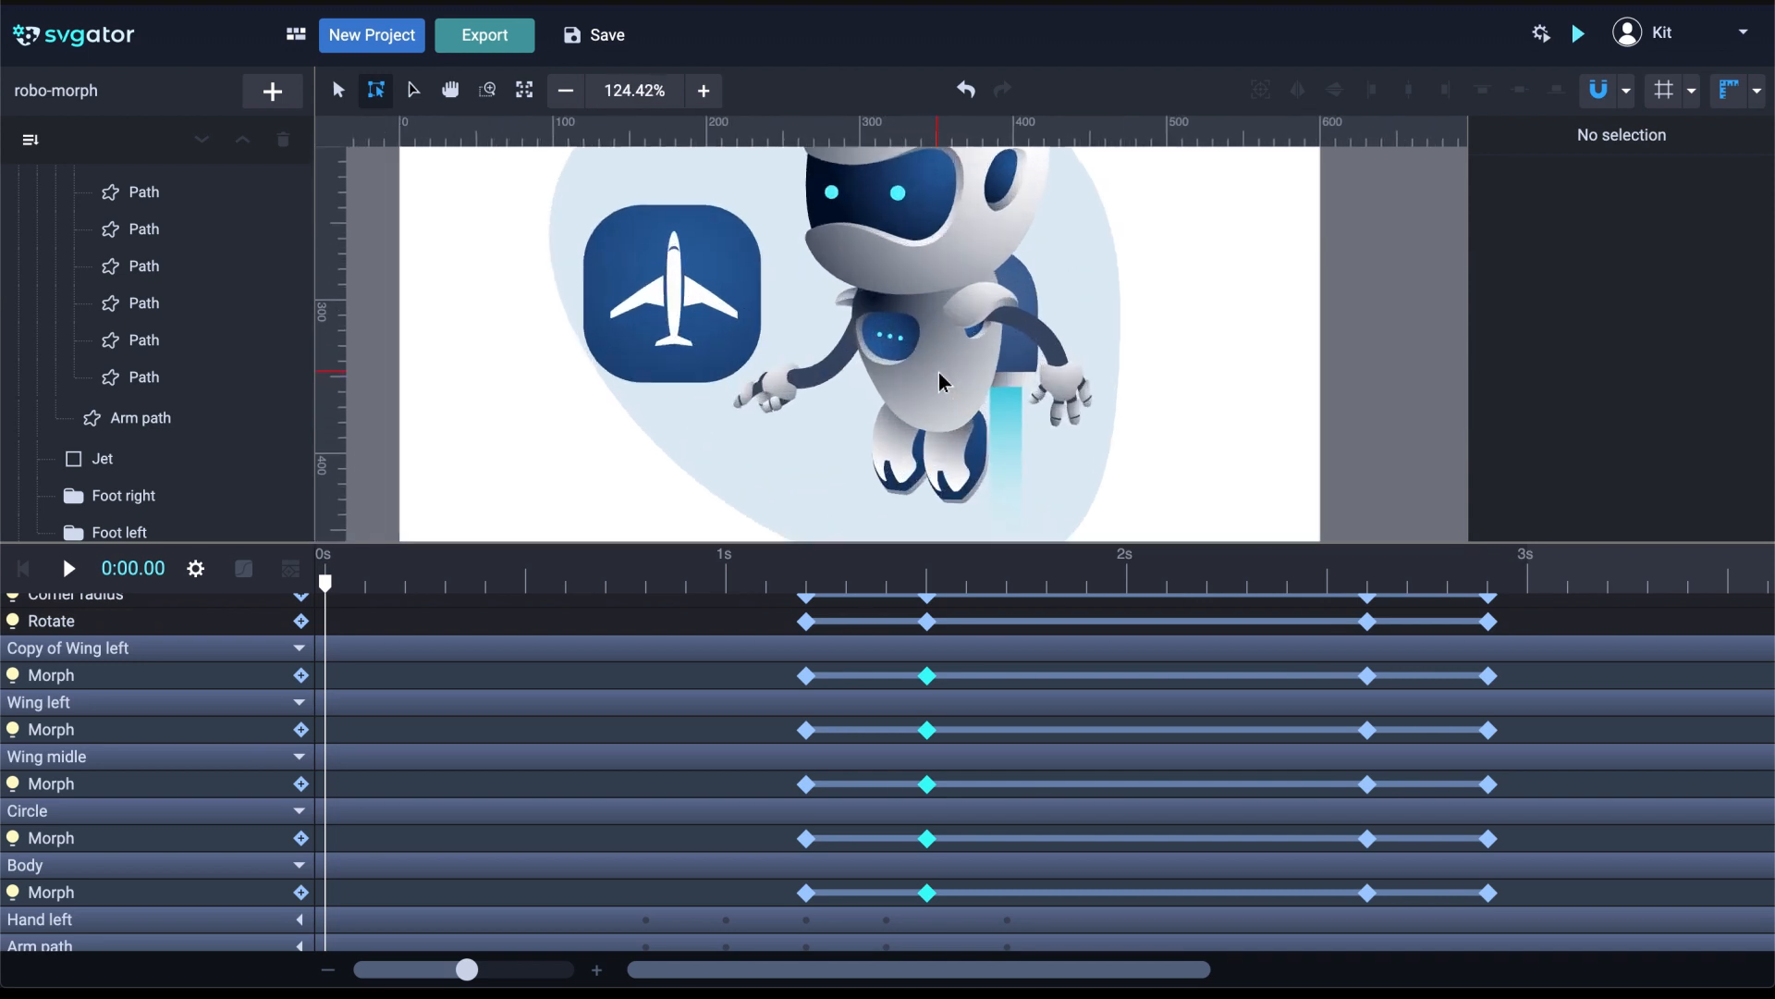
left_click(940, 378)
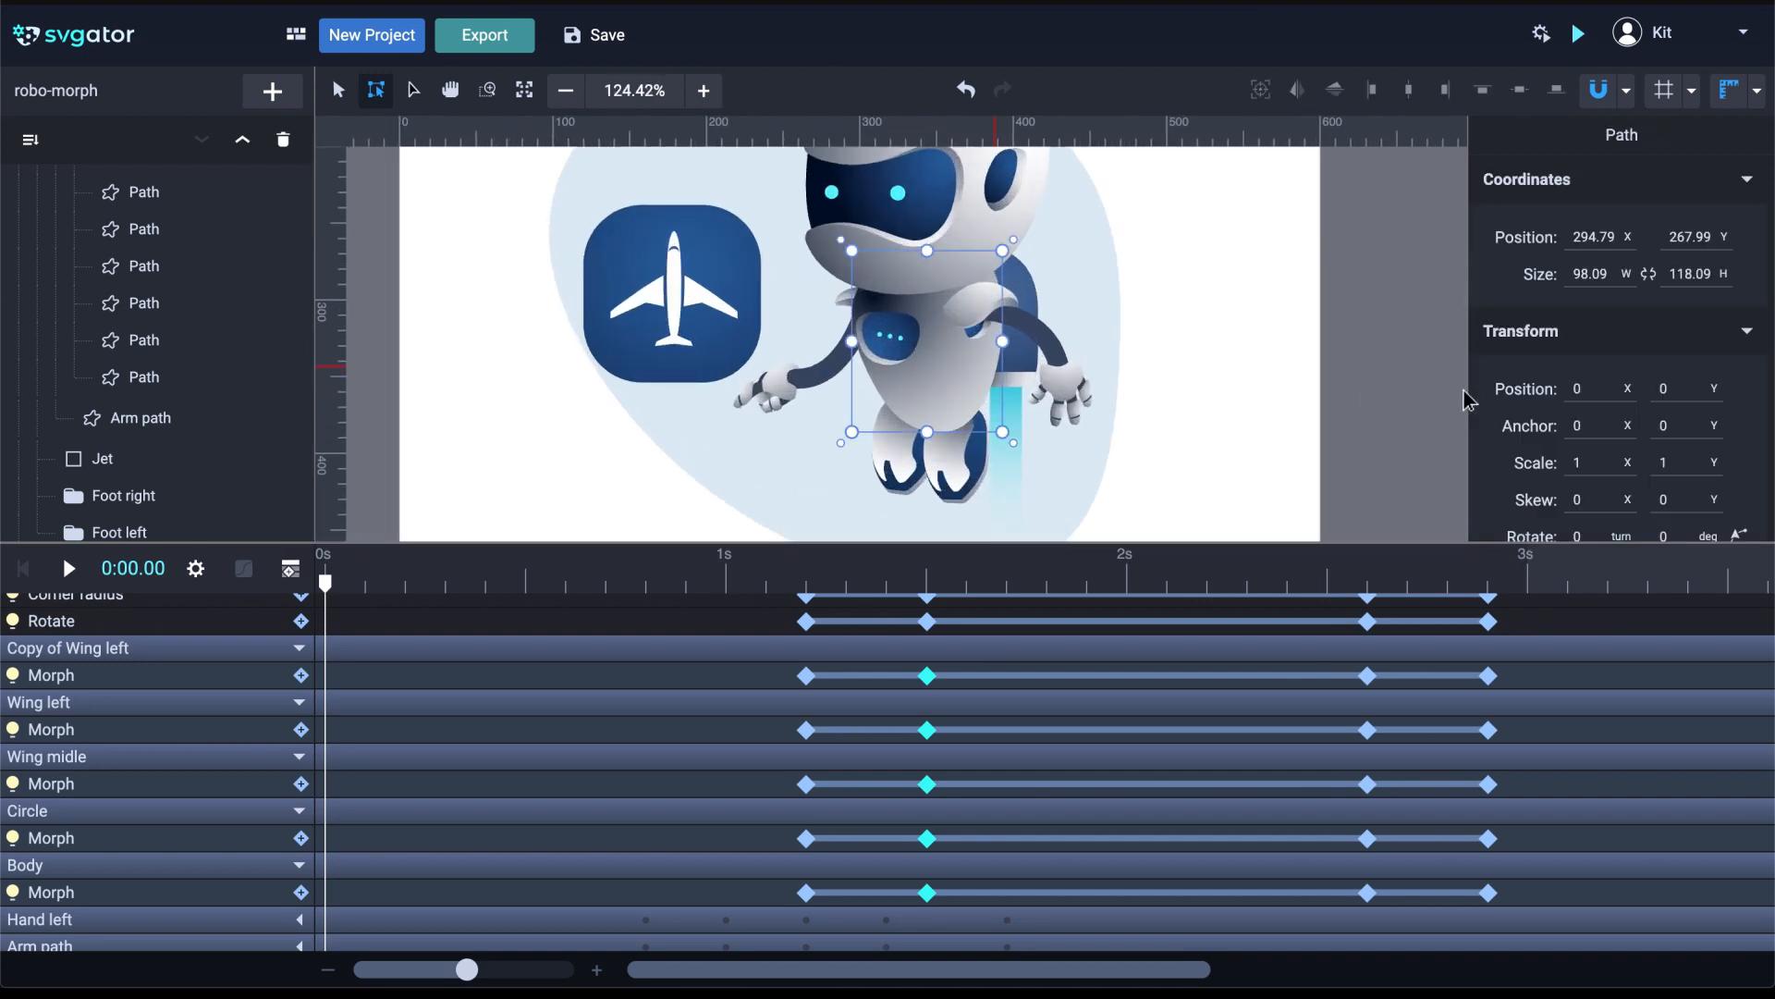
scroll(1672, 379, "down", 3)
scroll(1674, 389, "down", 3)
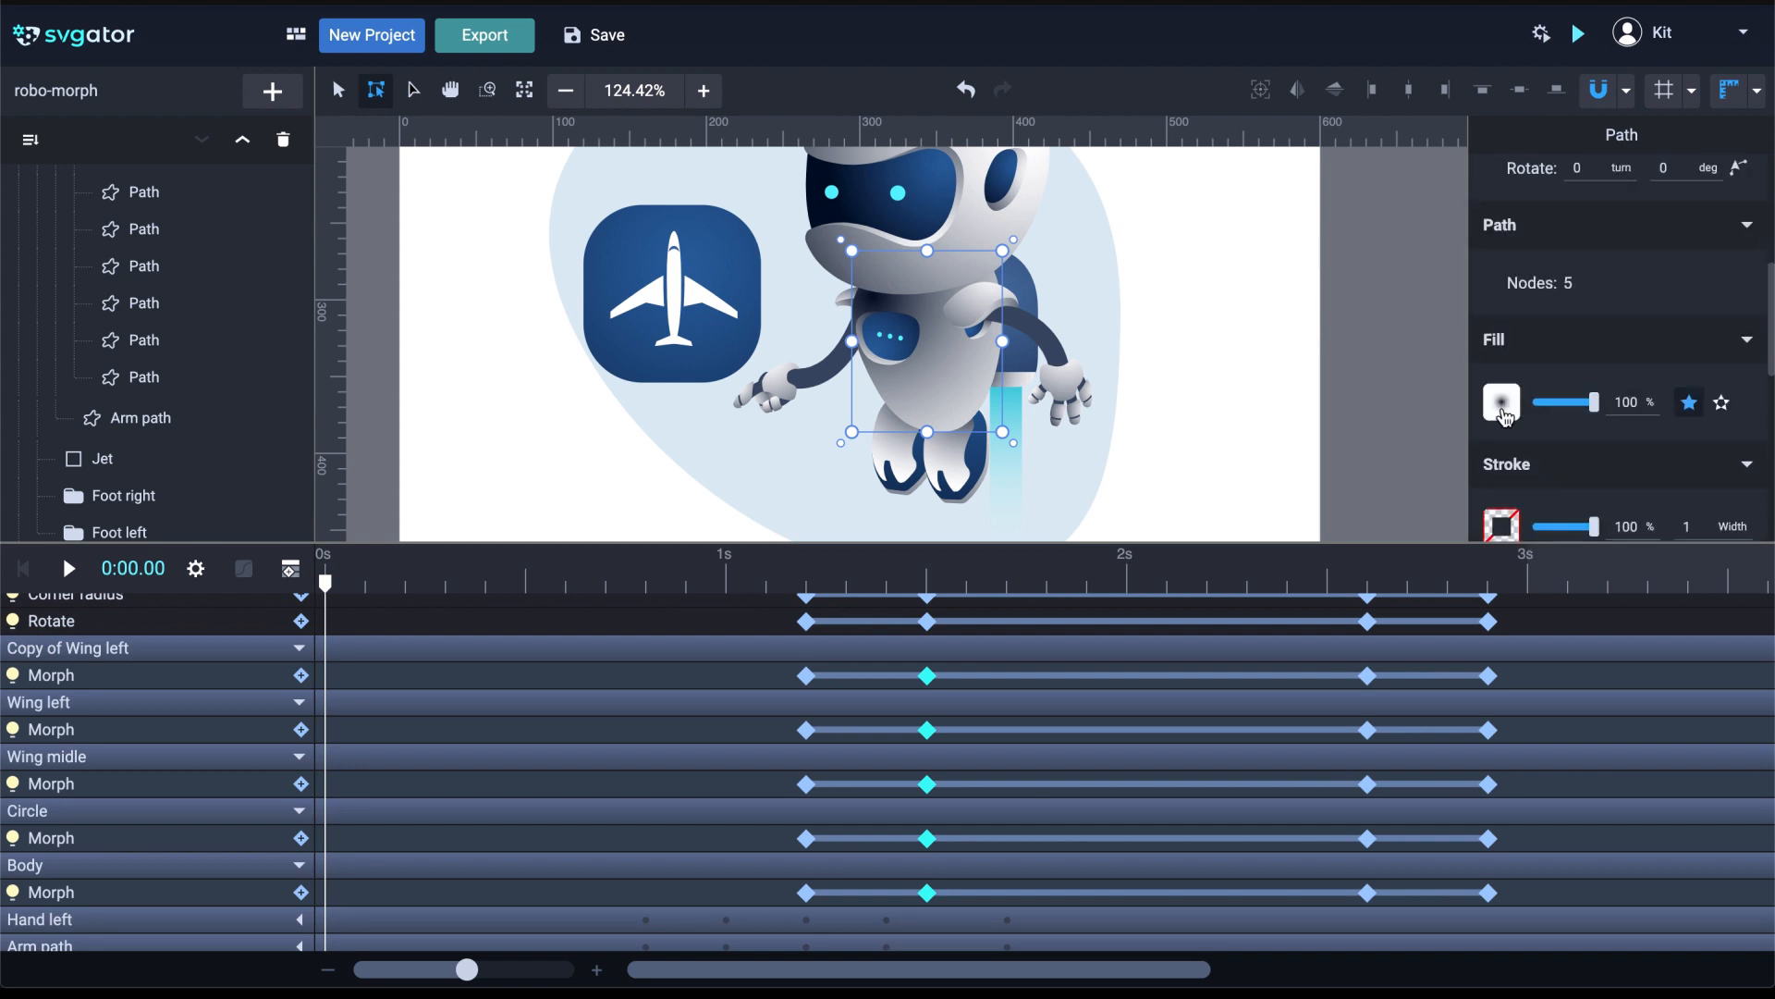
left_click(1501, 404)
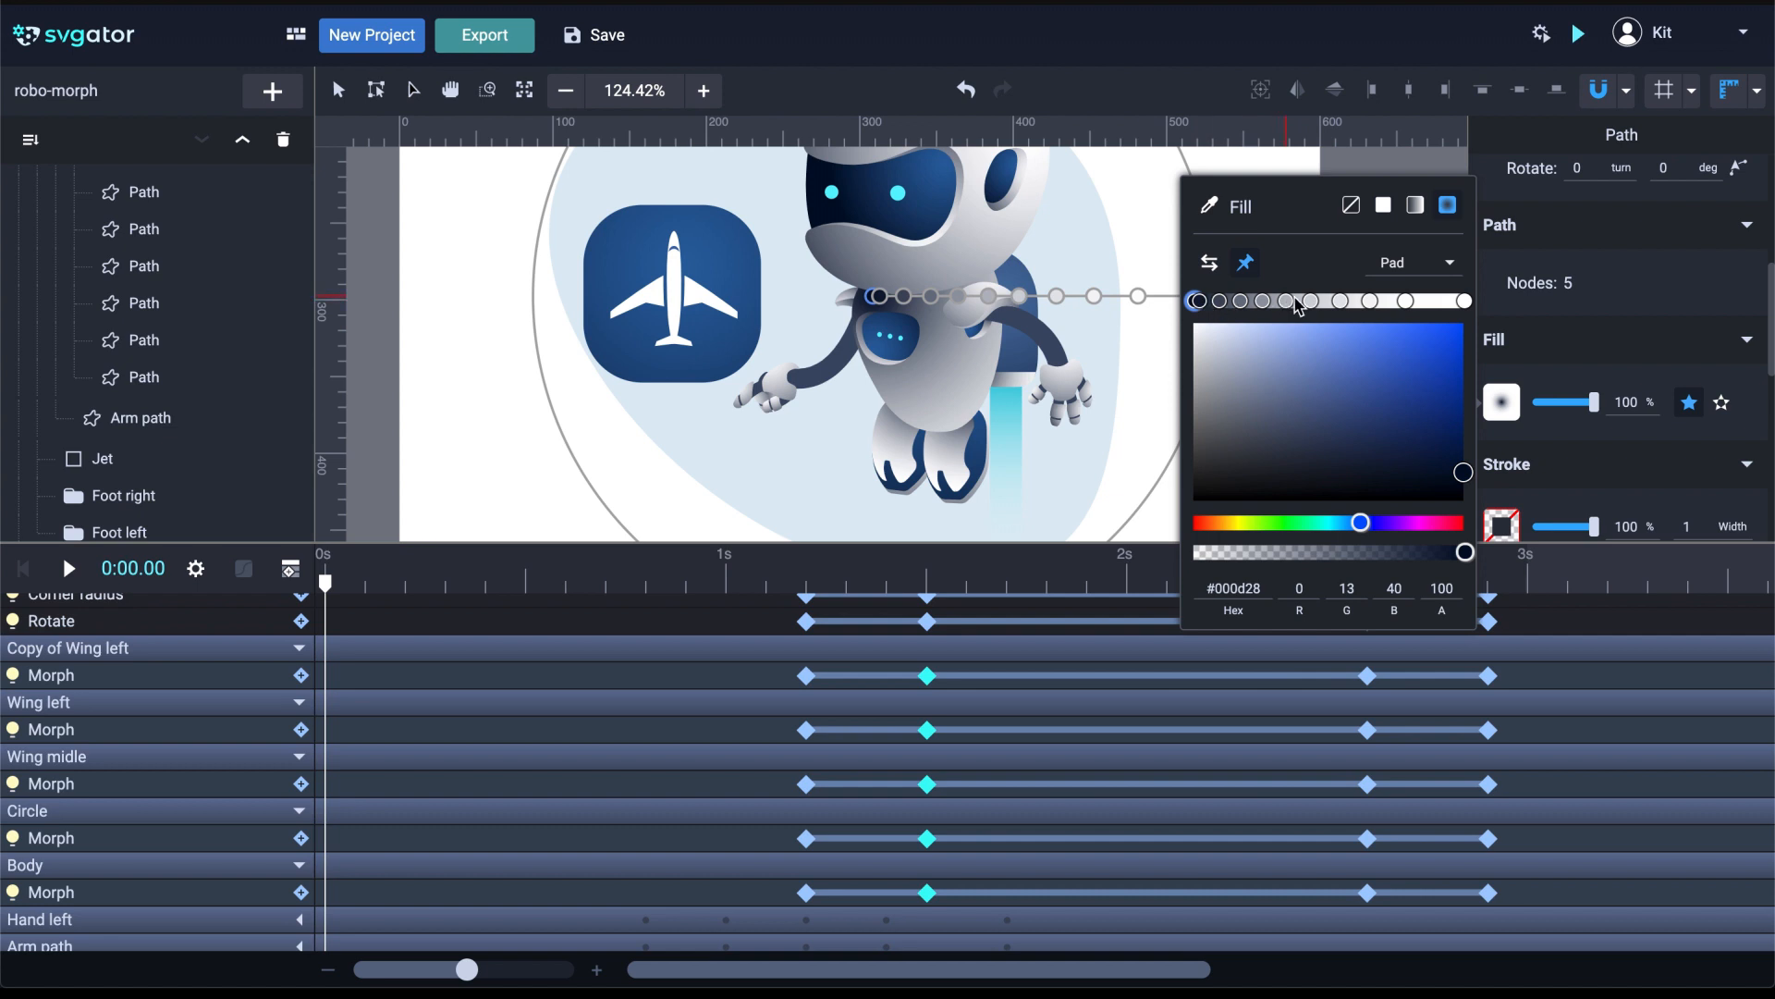
left_click(1406, 302)
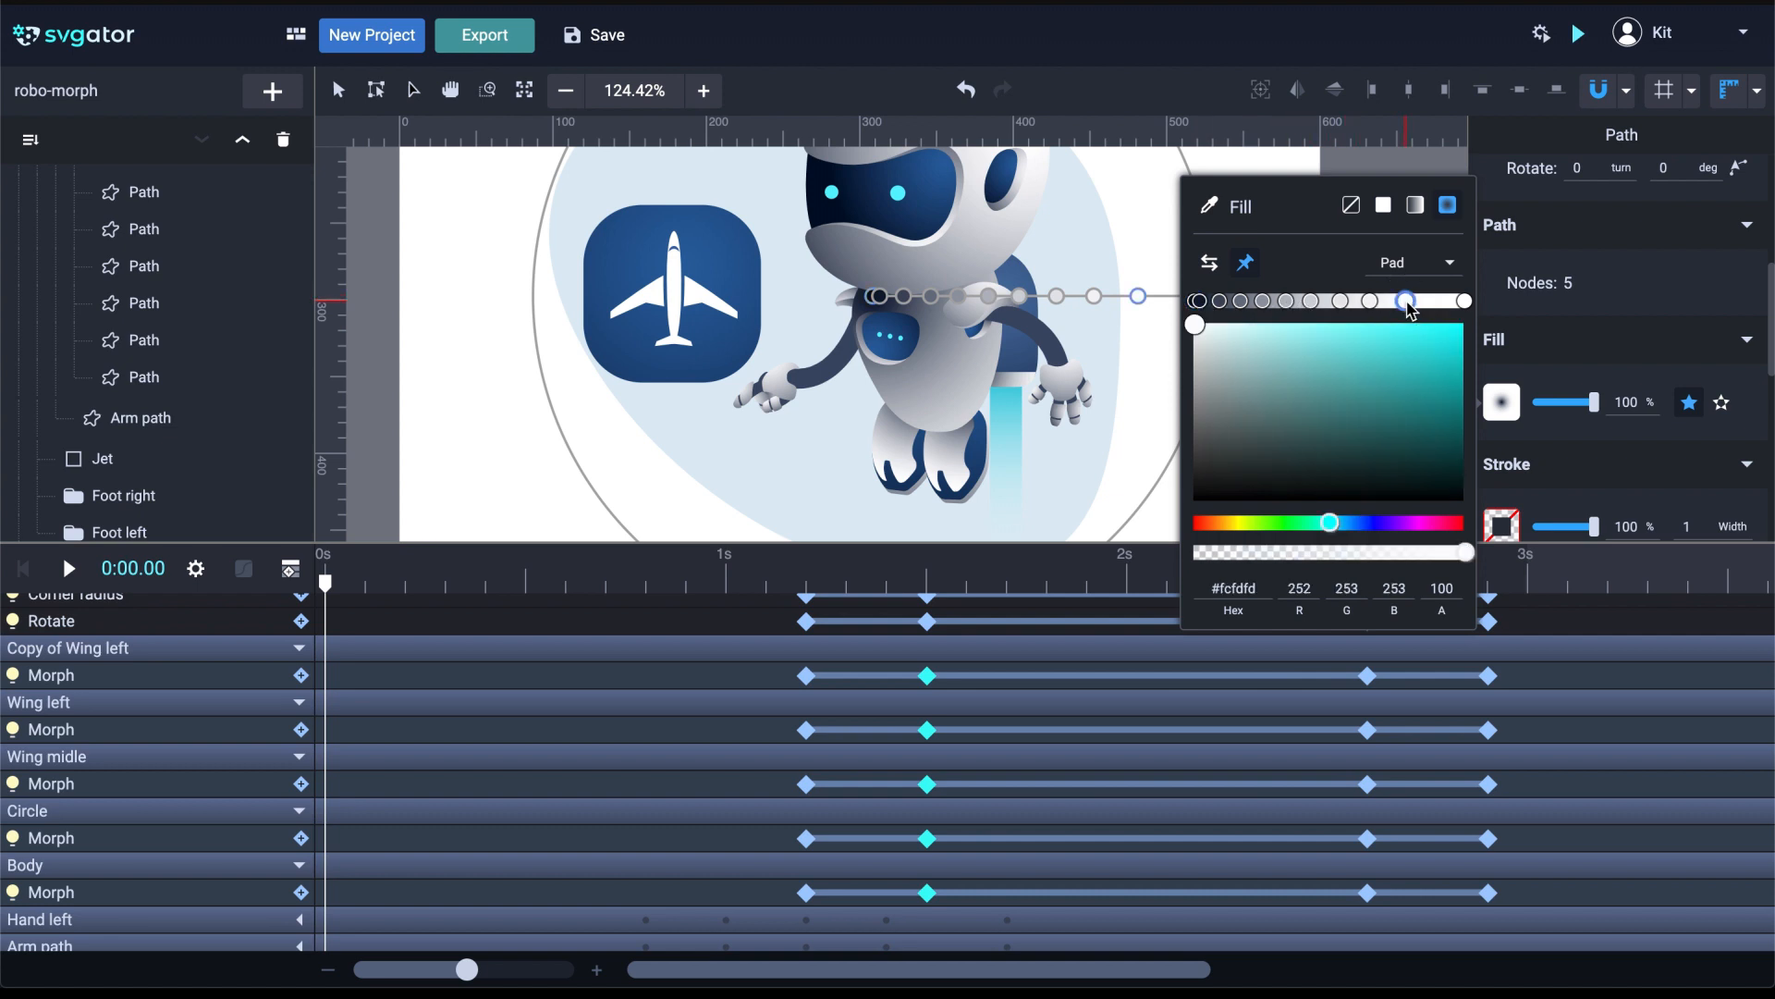
left_click(1464, 303)
key("Delete")
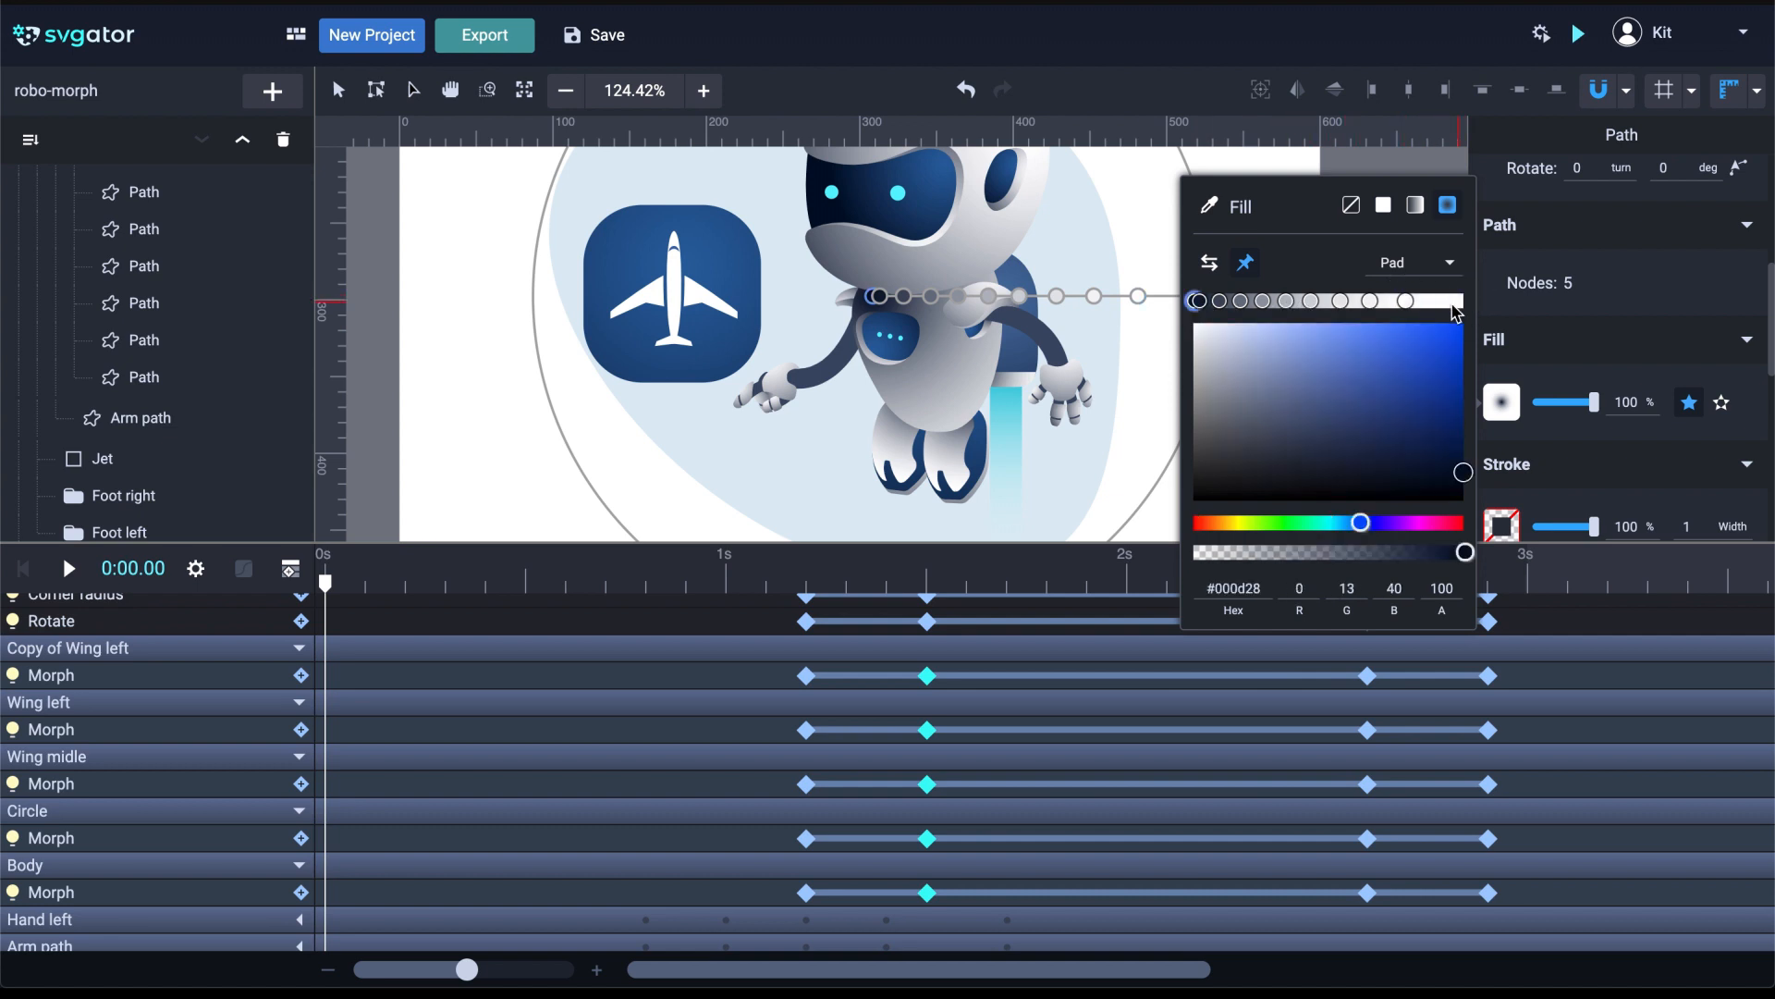
left_click(1370, 301)
key("Delete")
left_click(1263, 302)
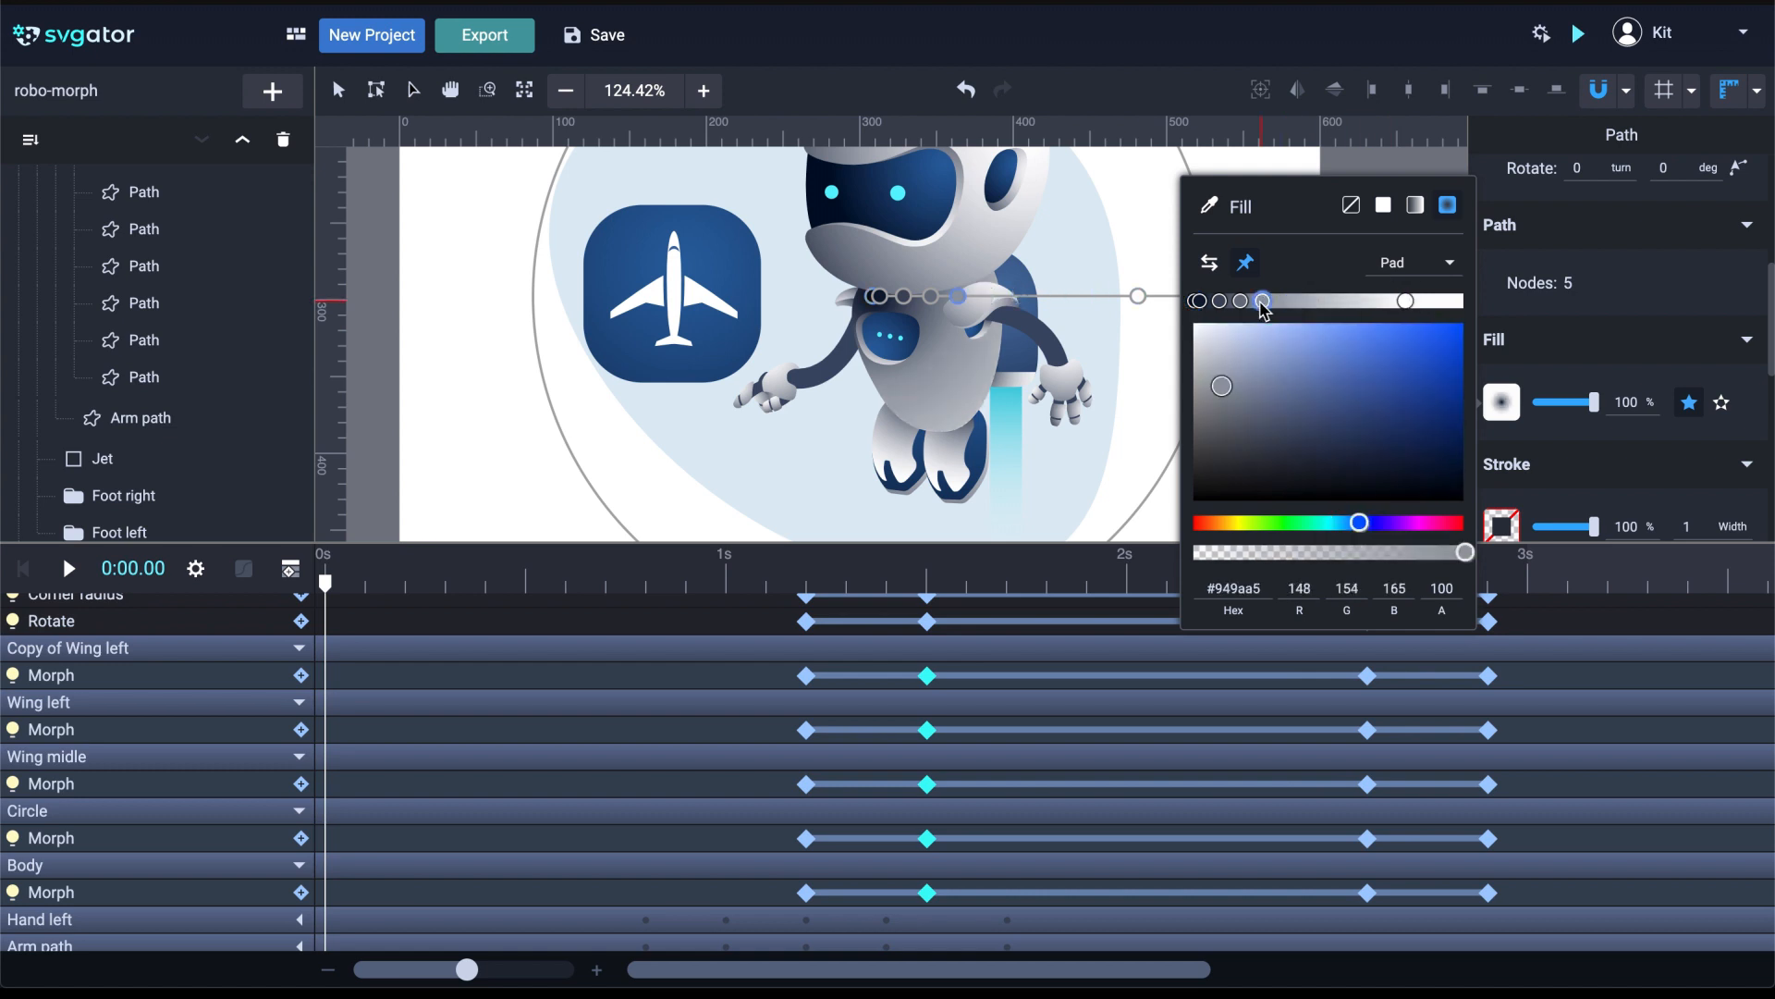
key("Delete")
left_click_drag(1405, 302, 1493, 305)
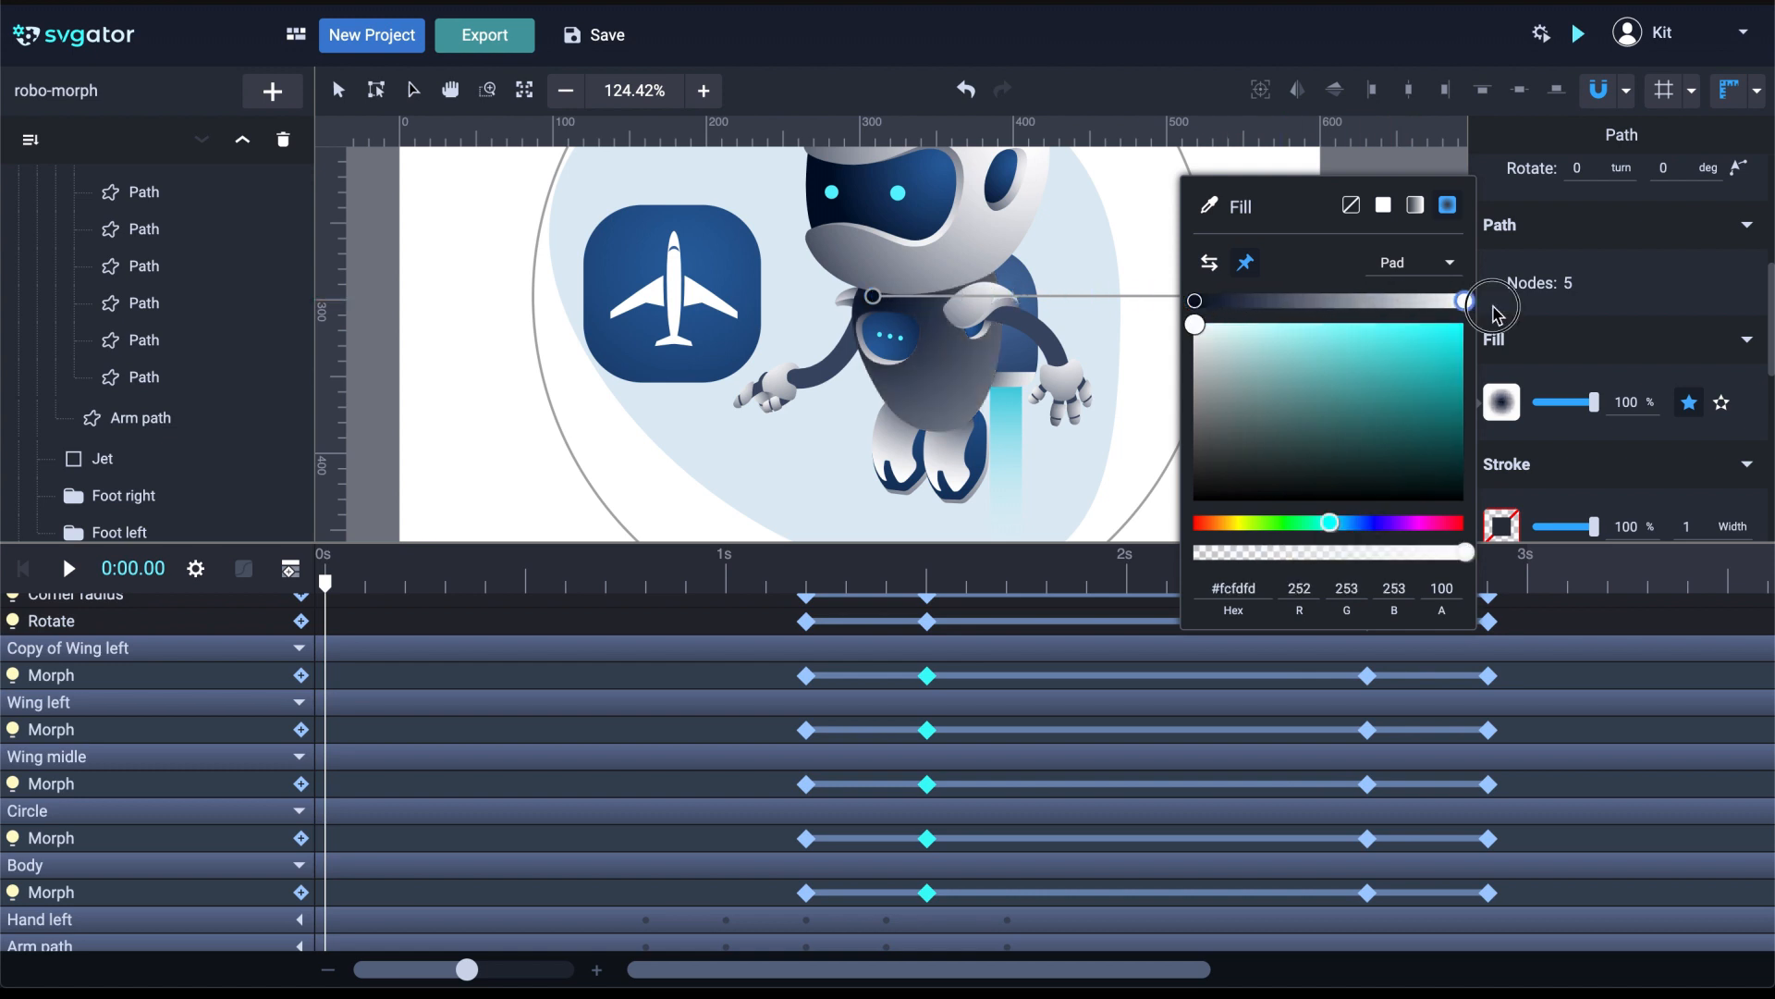
Move the torso gradient's centre up onto the robot's face and pull the near-white stop inward
left_click_drag(872, 296, 873, 211)
left_click_drag(1465, 301, 1370, 301)
left_click_drag(873, 211, 863, 212)
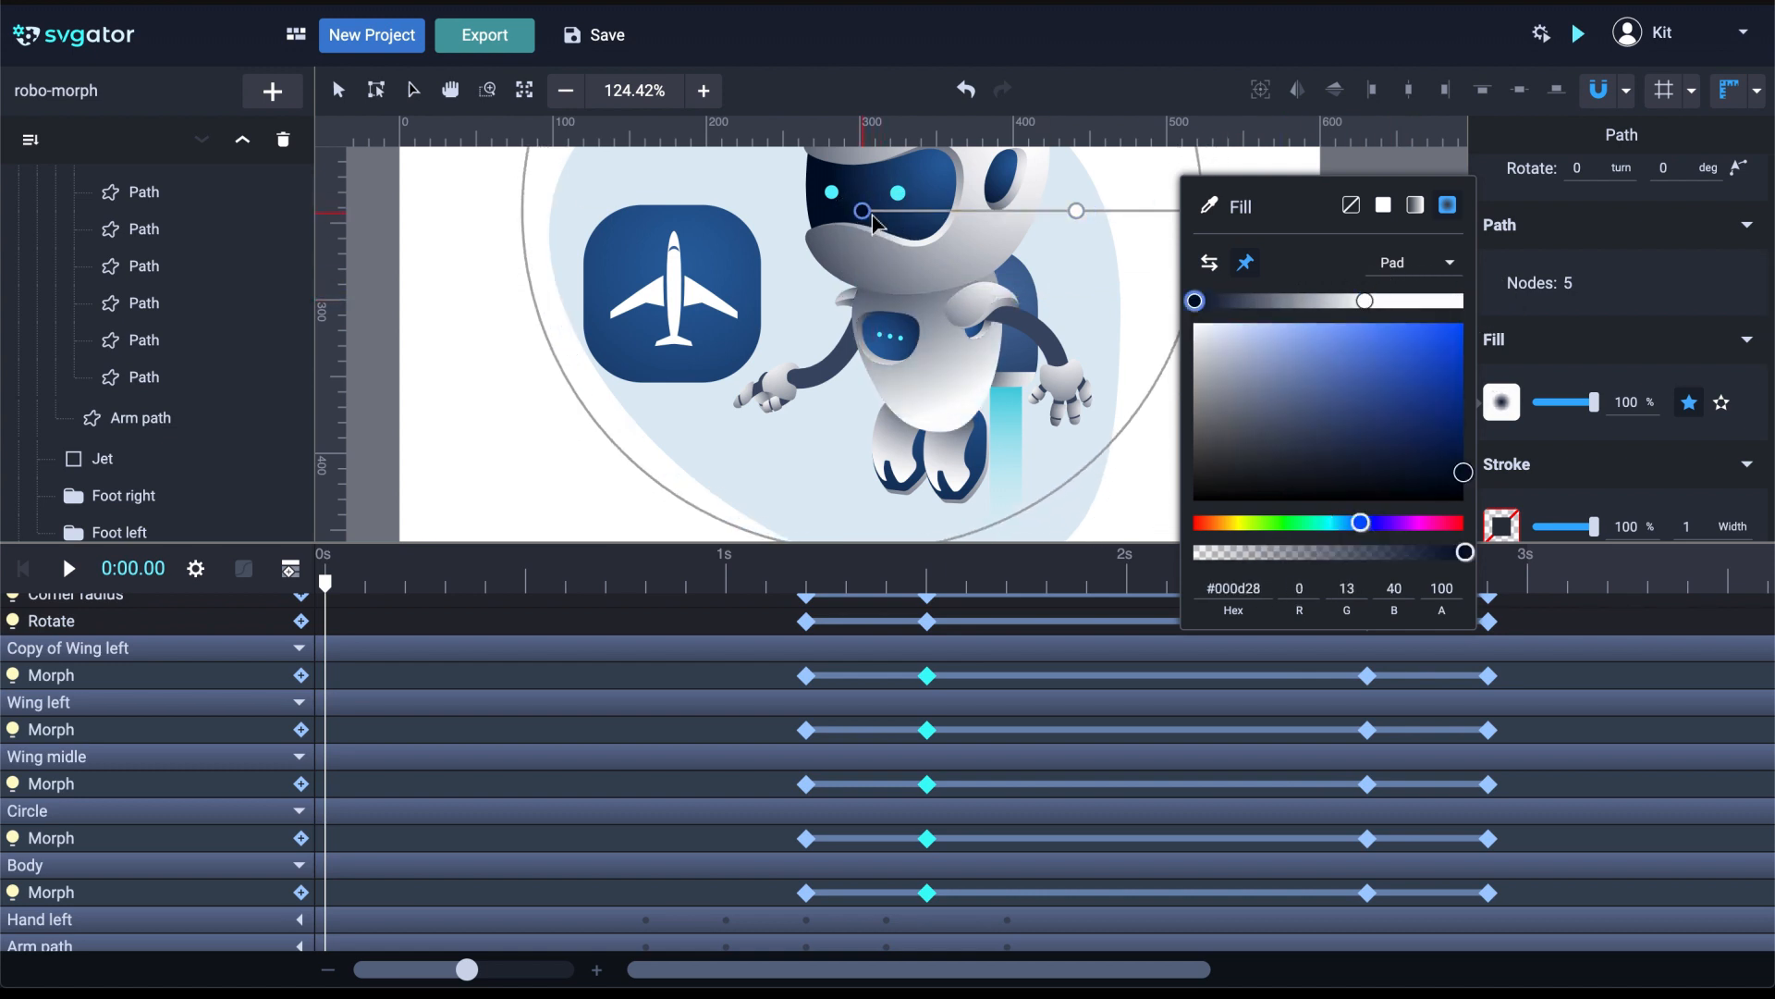
left_click(862, 212)
Recolour the torso gradient's outer stop light grey and shift its two stops closer together
left_click_drag(1368, 300, 1326, 302)
left_click(1351, 302)
left_click(1208, 360)
left_click_drag(1194, 302, 1221, 301)
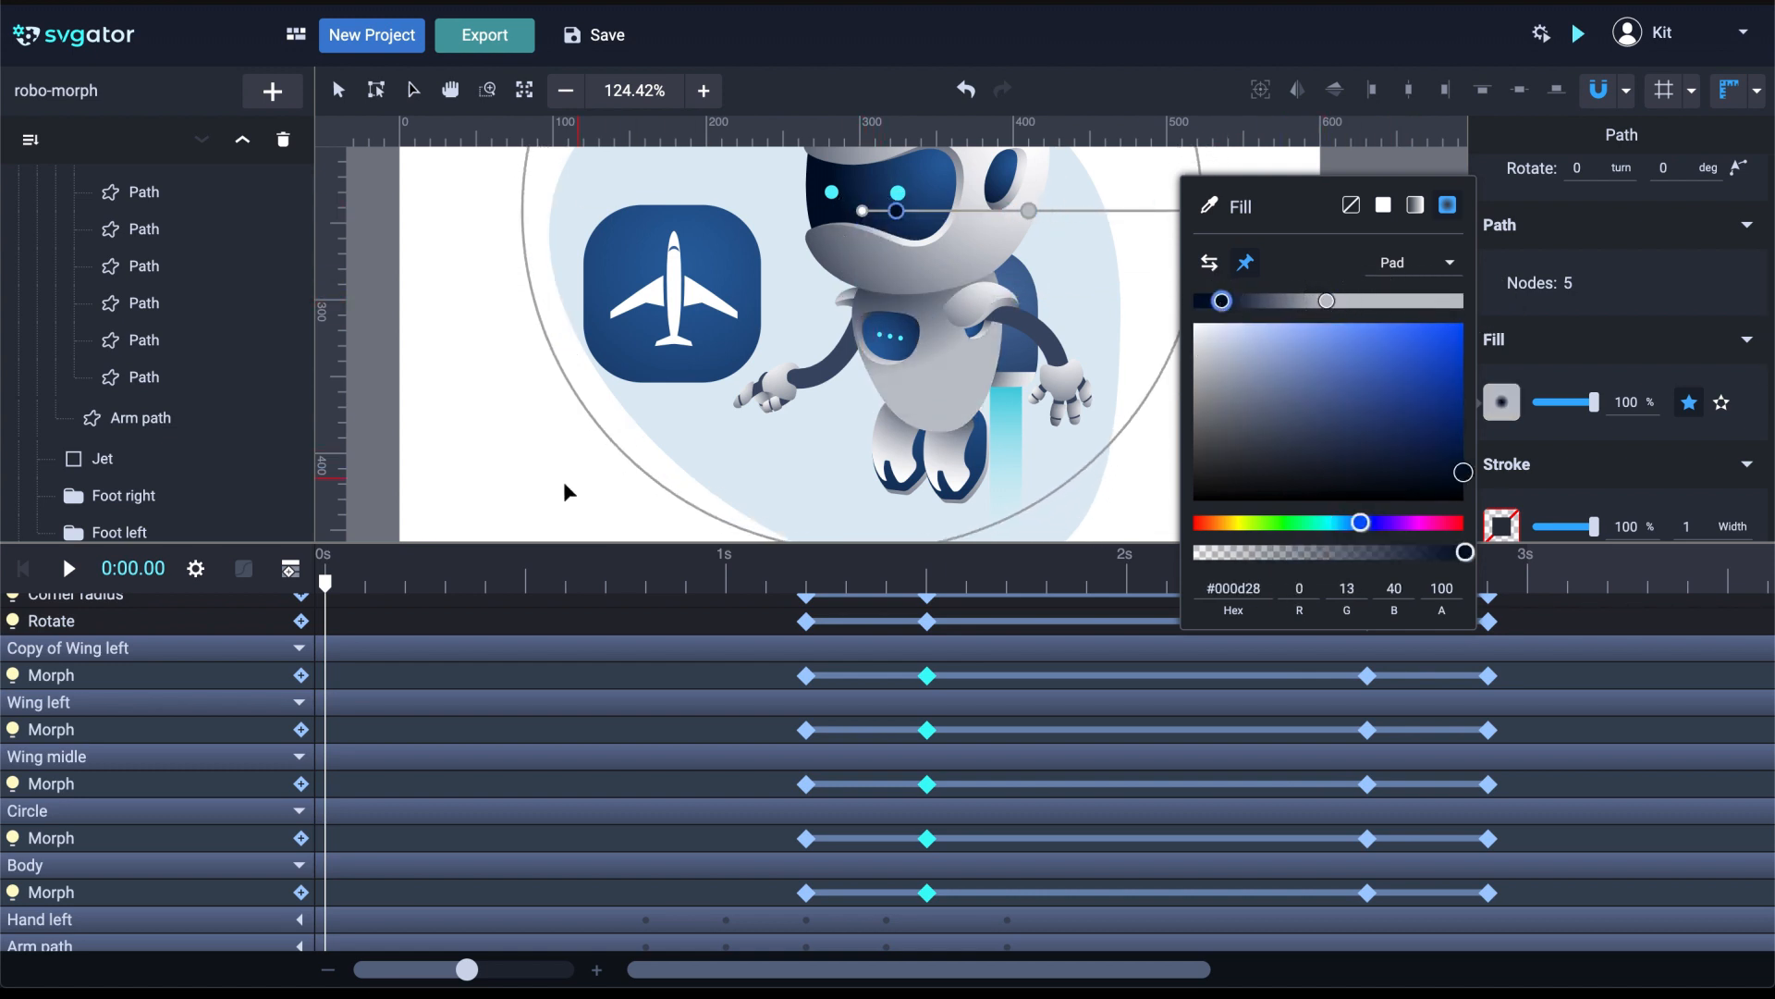
left_click(559, 476)
scroll(918, 364, "down", 2)
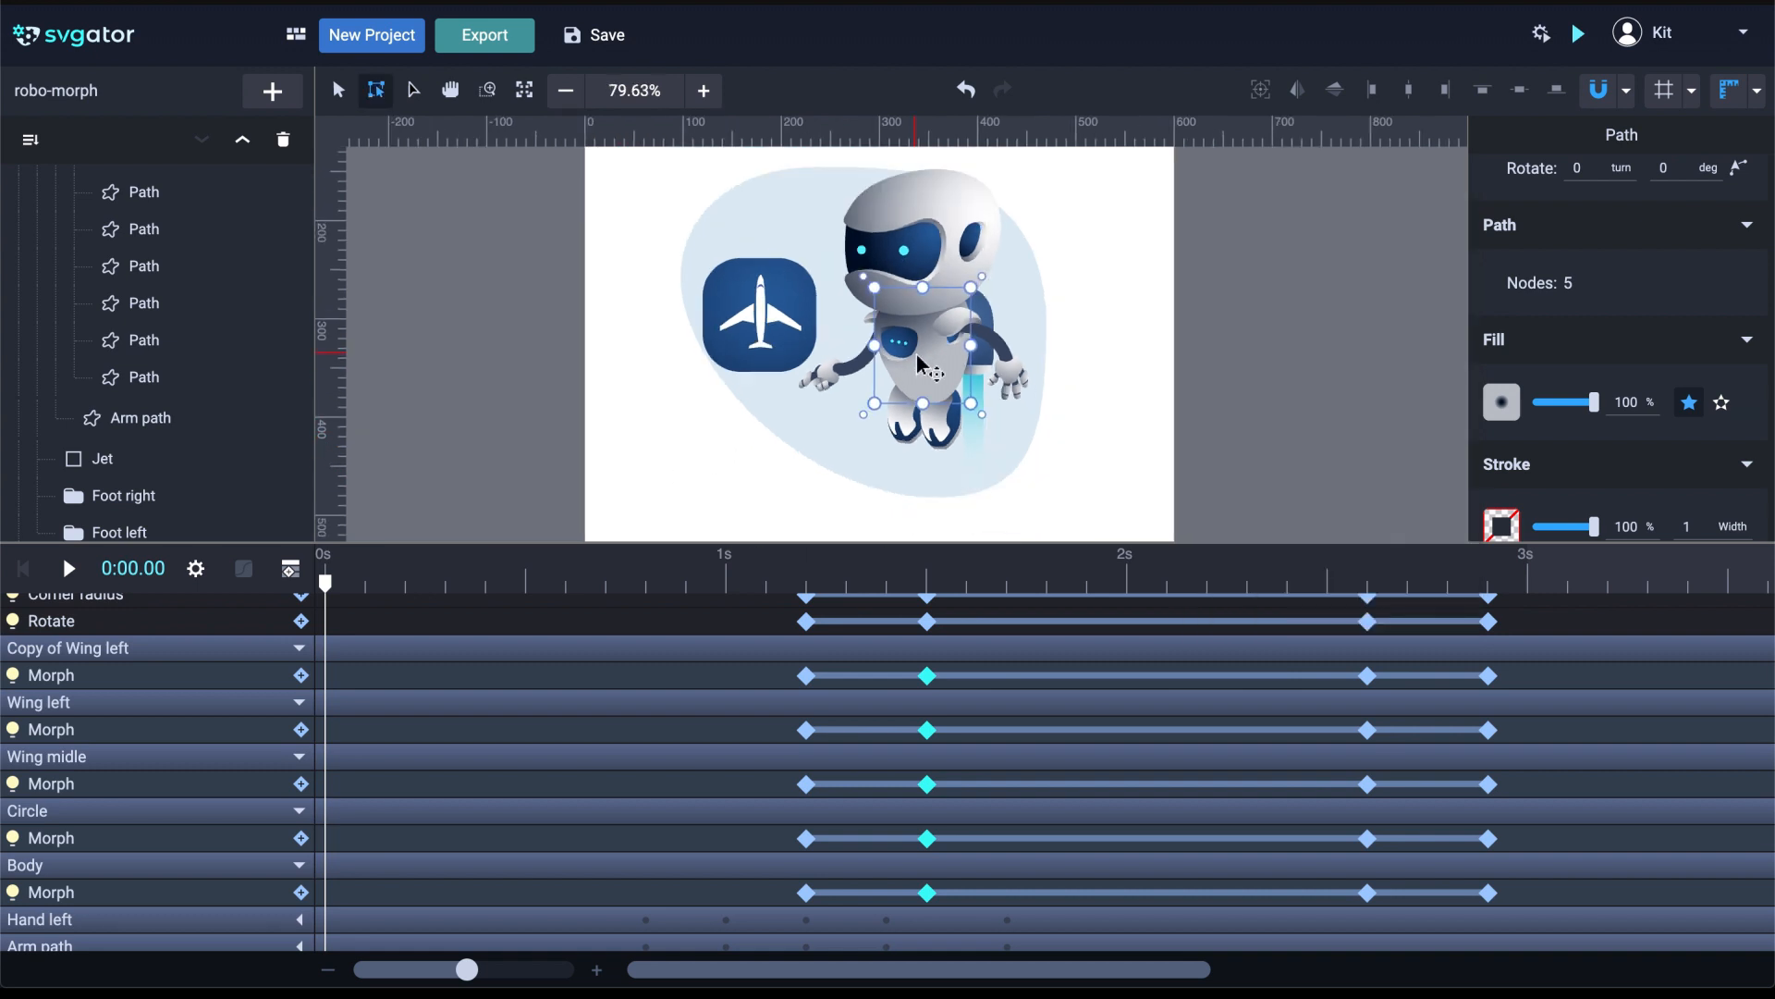
left_click(1118, 285)
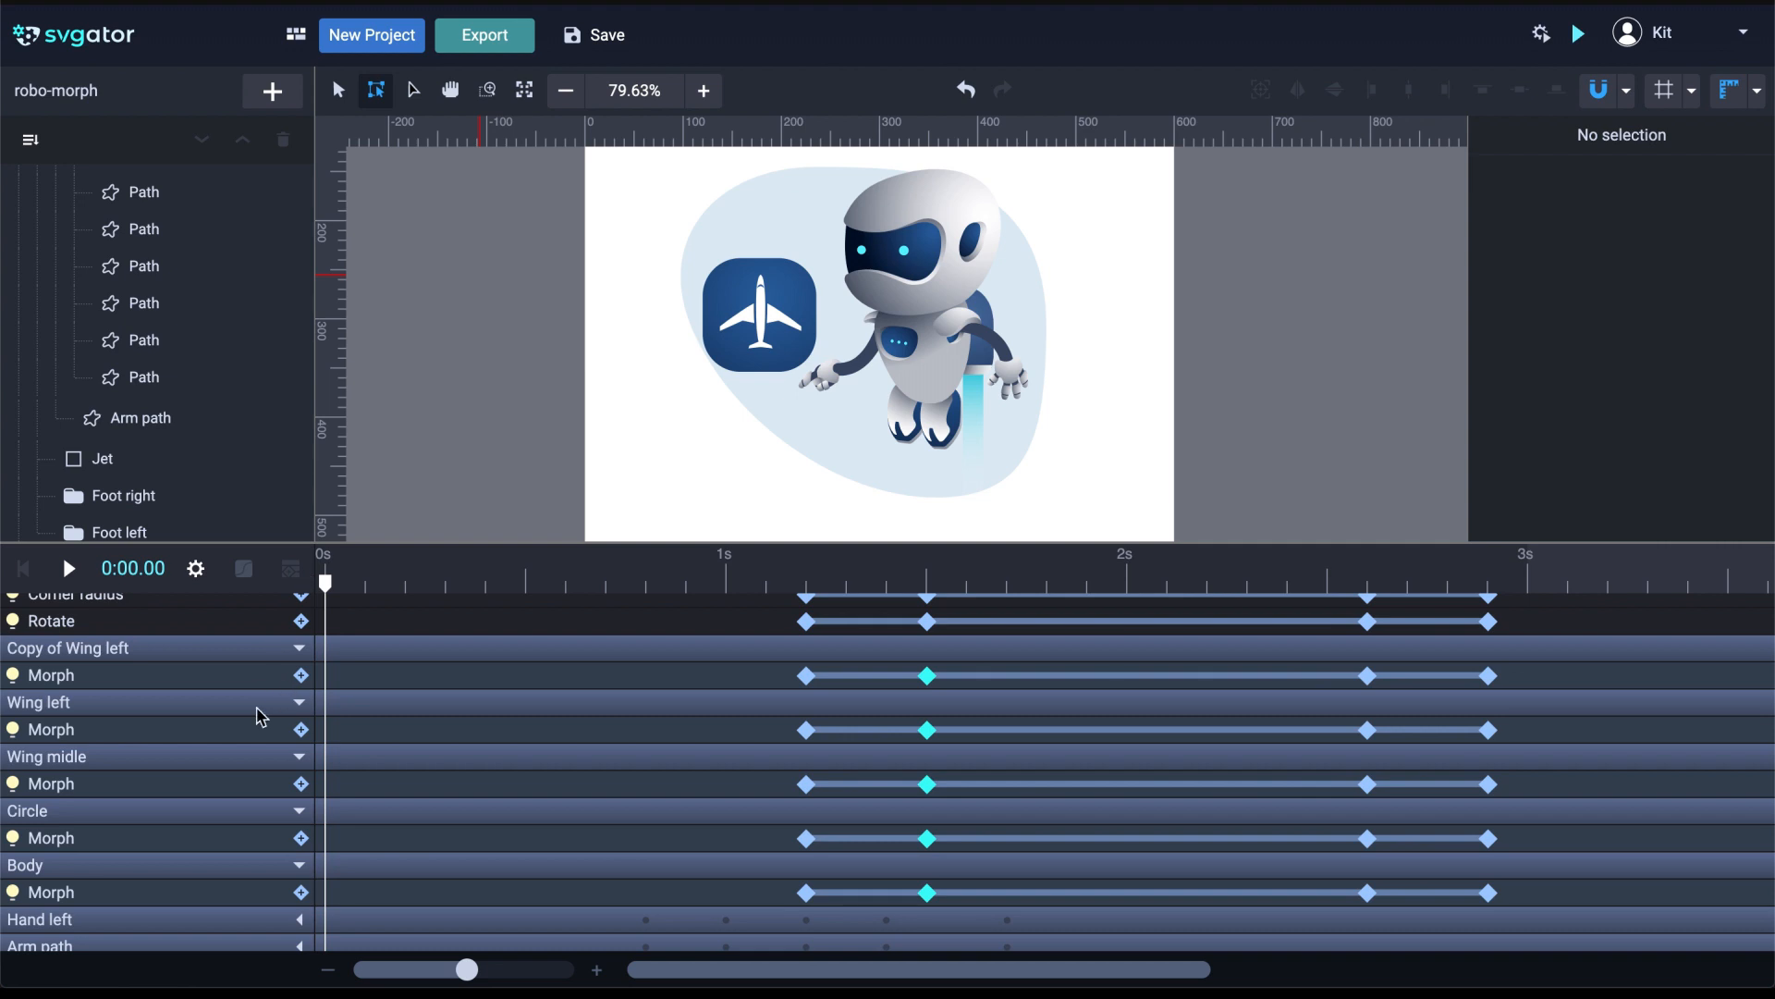
Apply Ease In Out to all keyframes of the icon rectangle and the morphing icon parts, and collapse the timeline tracks
scroll(242, 724, "up", 1)
left_click(247, 636)
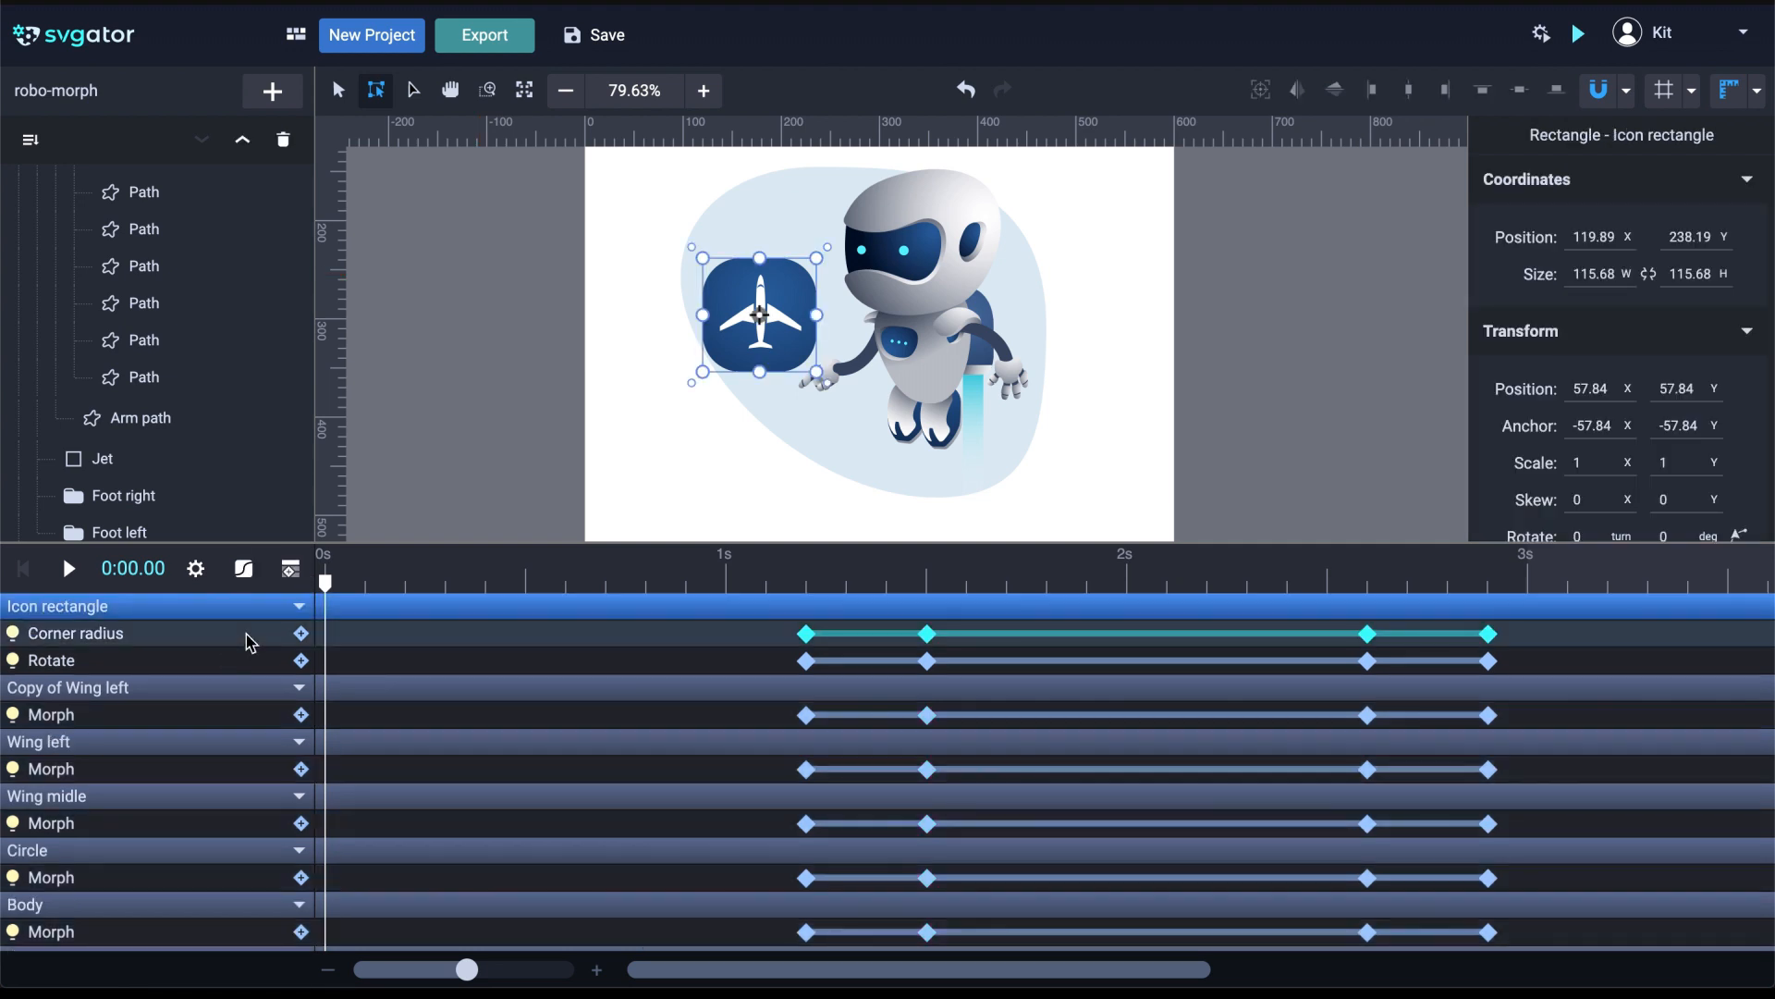
left_click(241, 660, "shift")
left_click(233, 715, "shift")
left_click(228, 766, "shift")
left_click(230, 820, "shift")
scroll(234, 825, "down", 1)
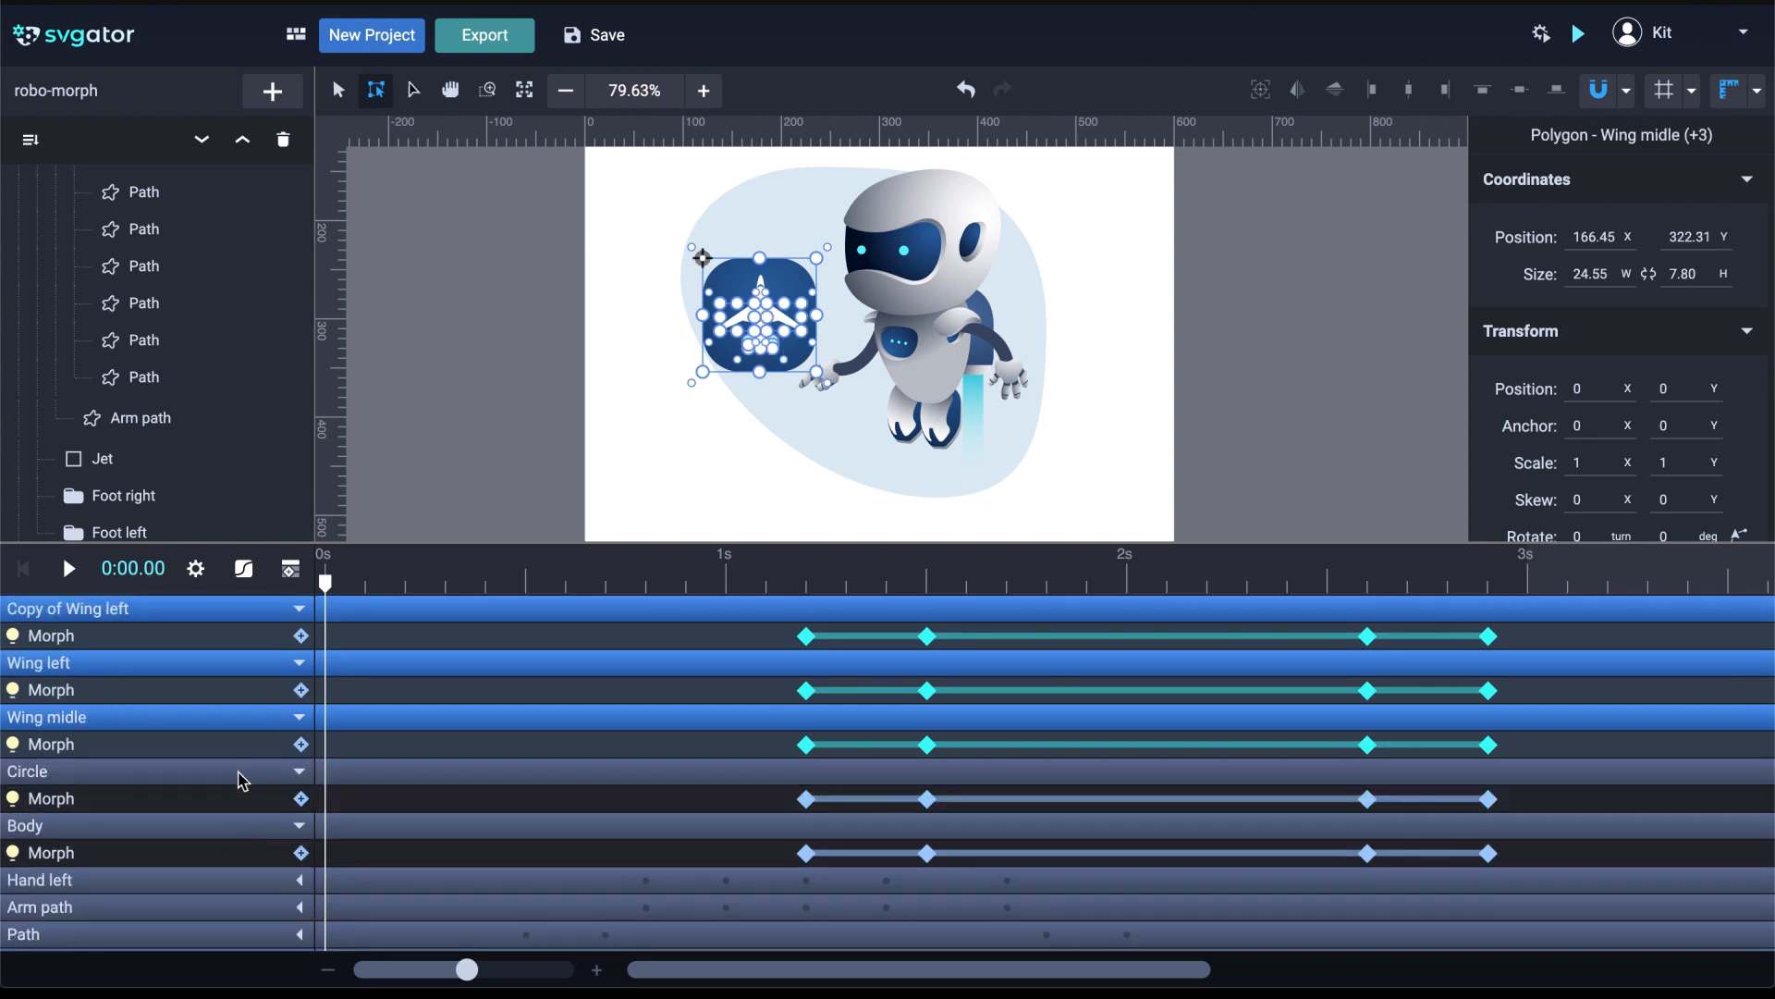
left_click(236, 795, "shift")
left_click(231, 851, "shift")
scroll(227, 842, "down", 2)
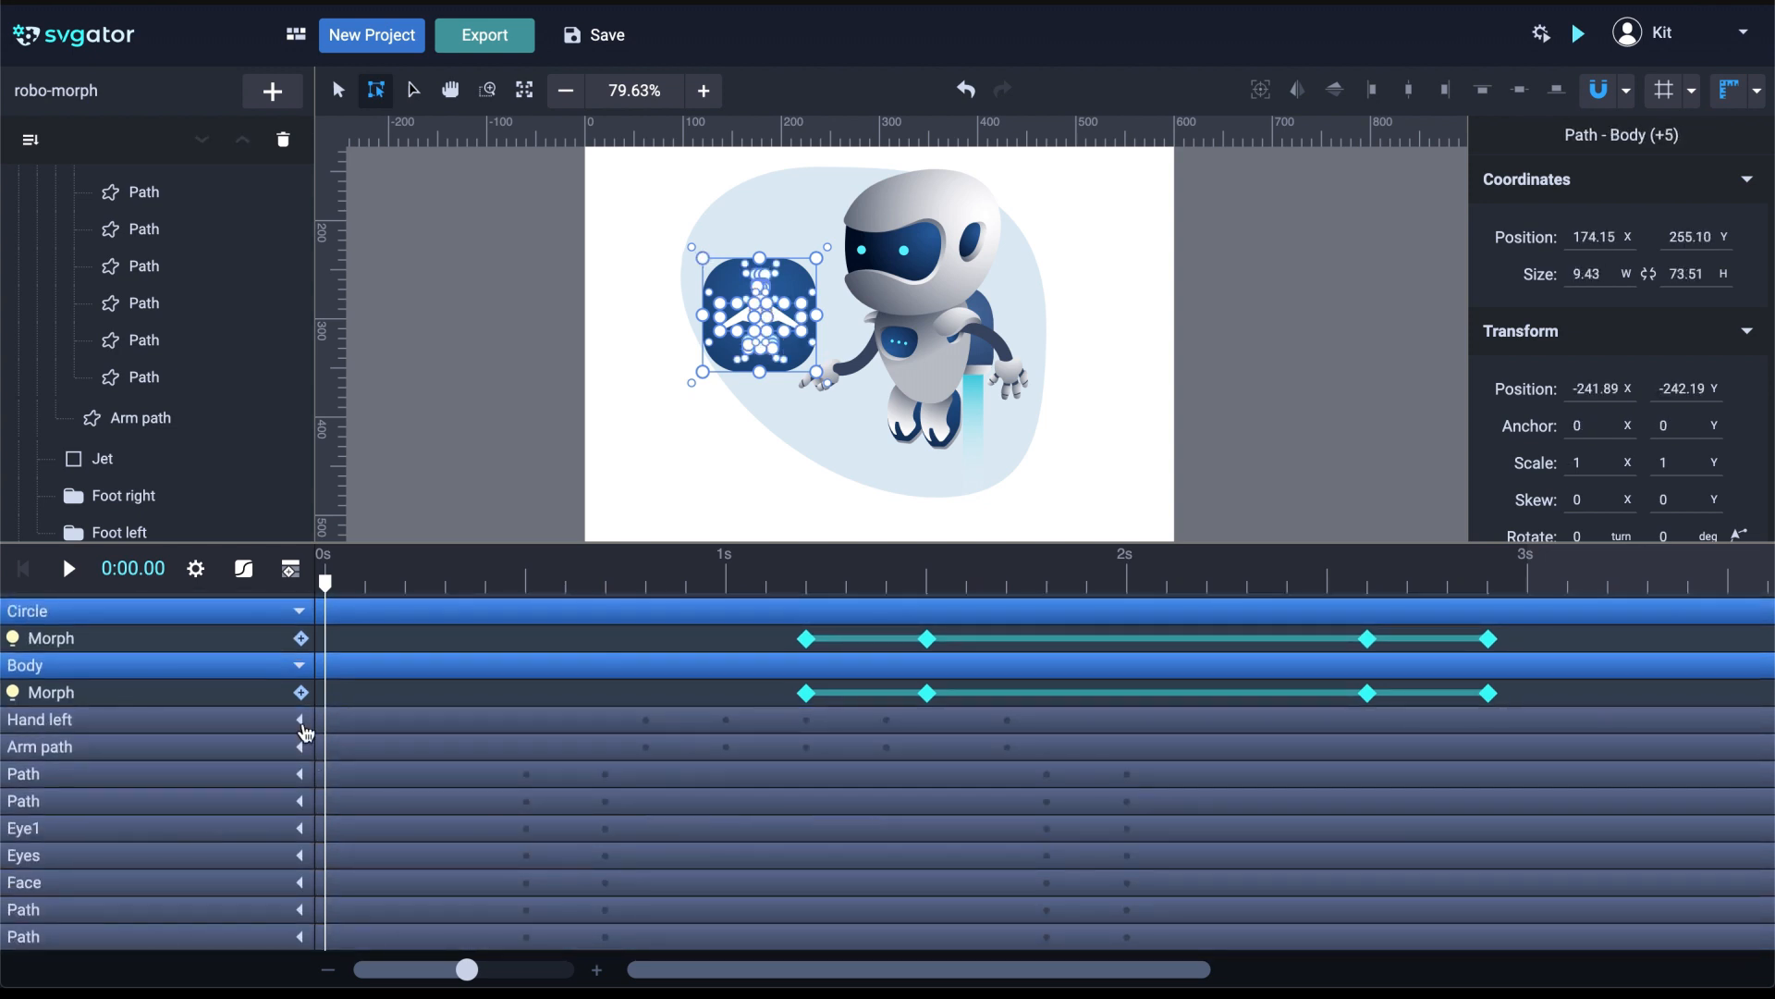
left_click(243, 568)
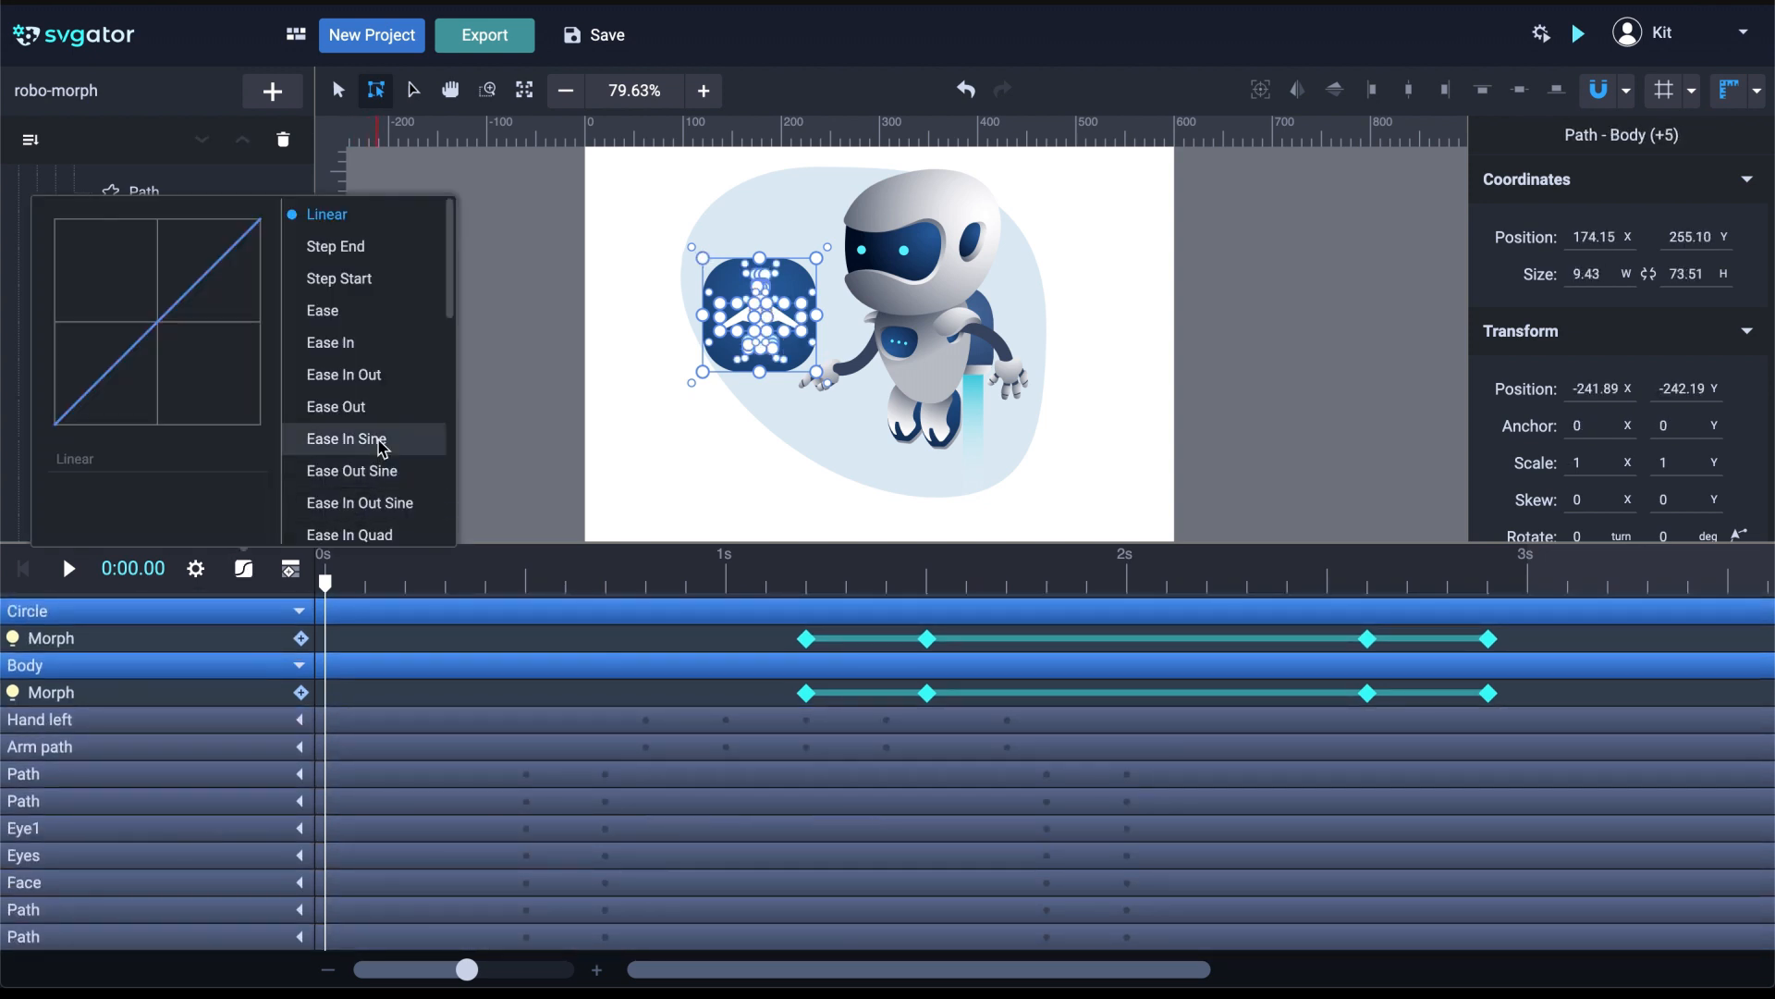
left_click(383, 375)
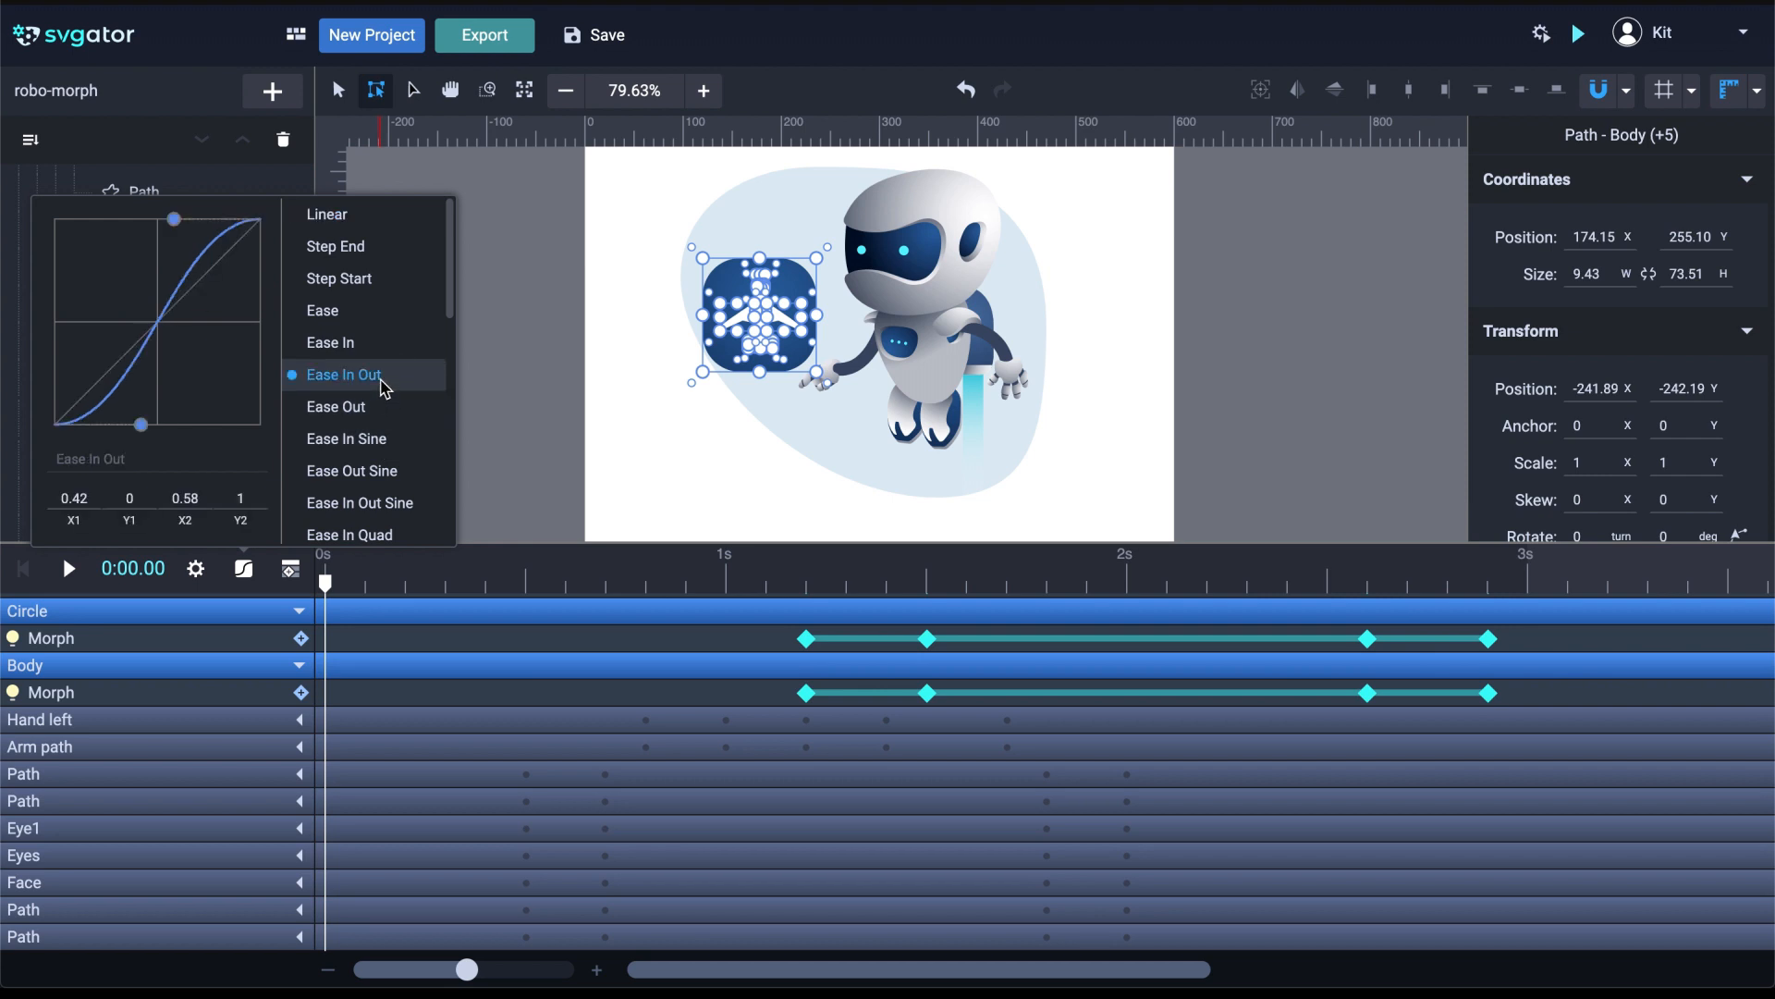
left_click(298, 726)
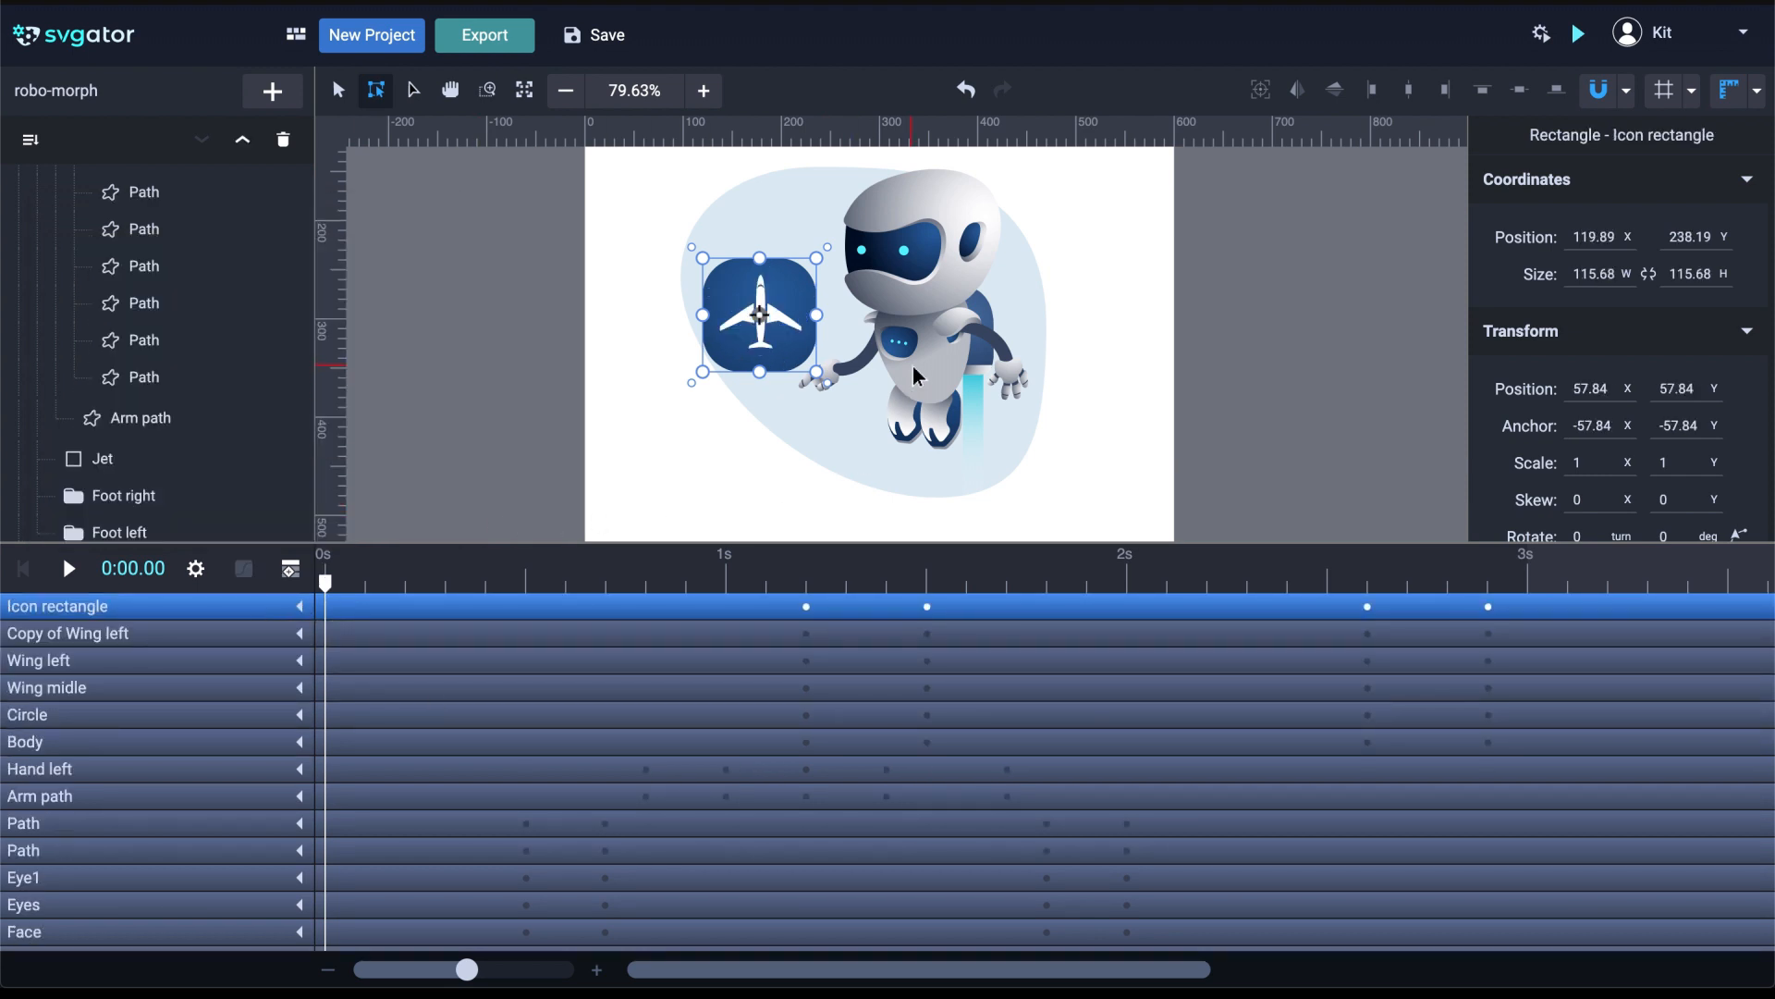
Select the whole Robot group and centre its anchor point on the group
left_click(924, 287)
scroll(199, 366, "up", 5)
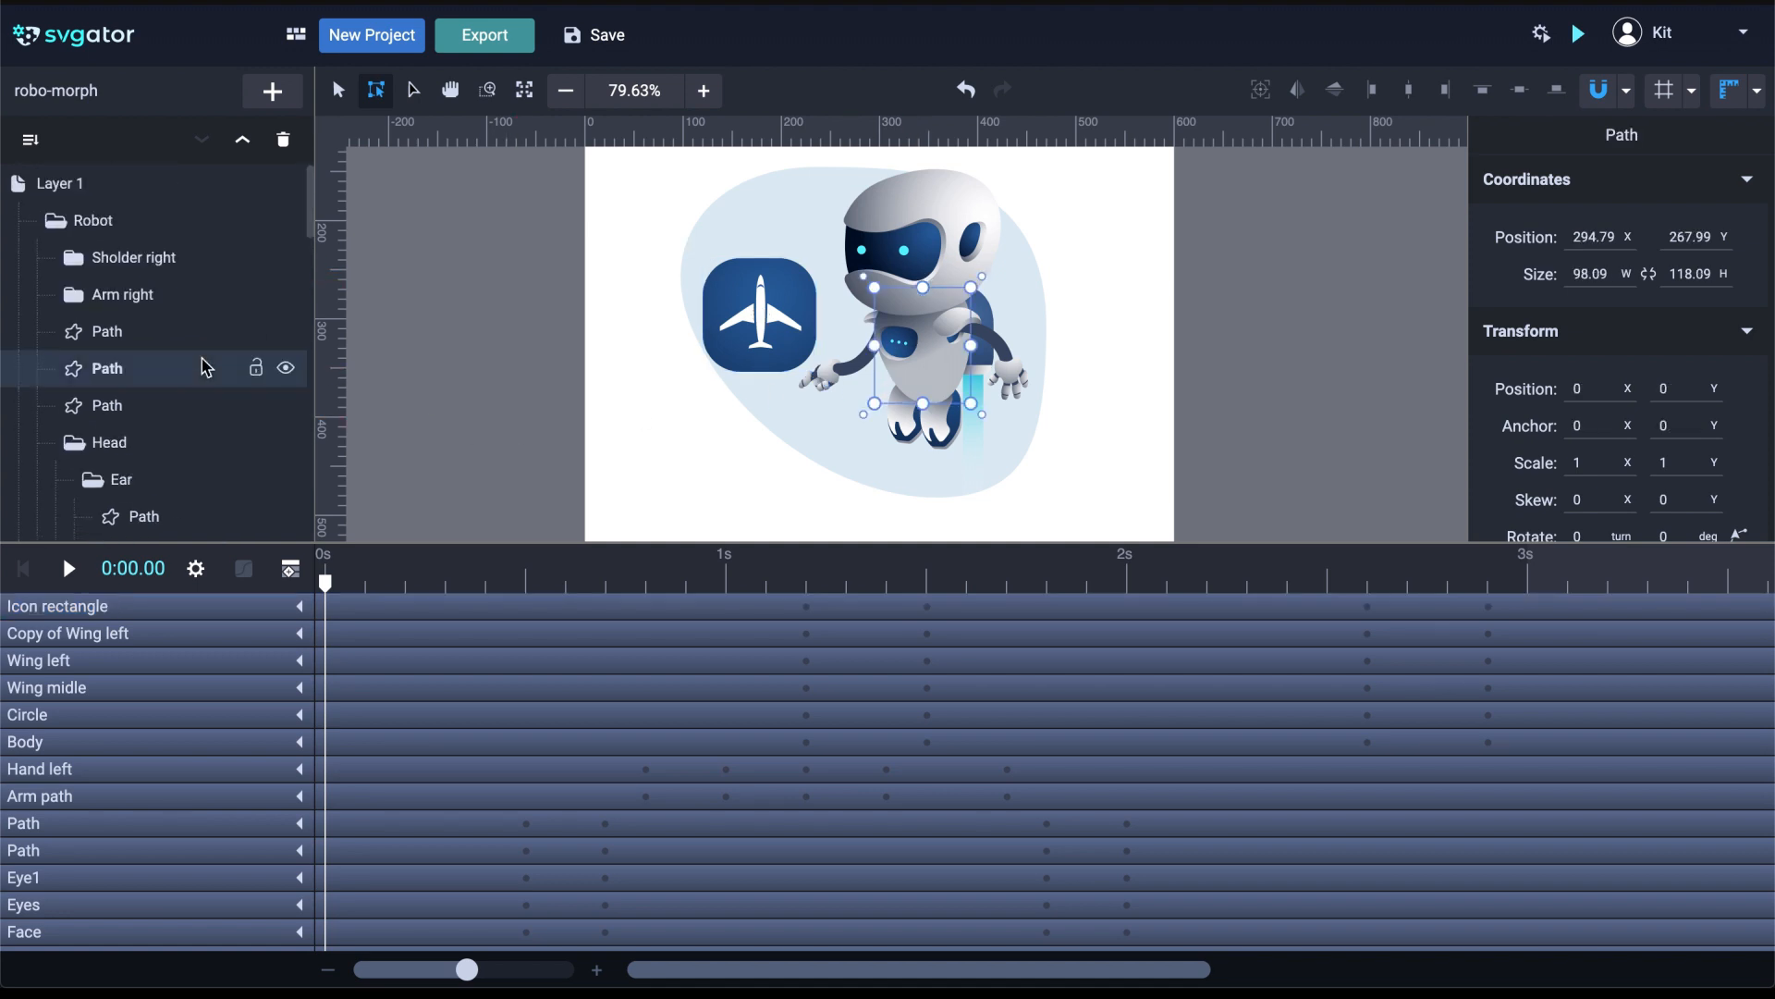
left_click(58, 225)
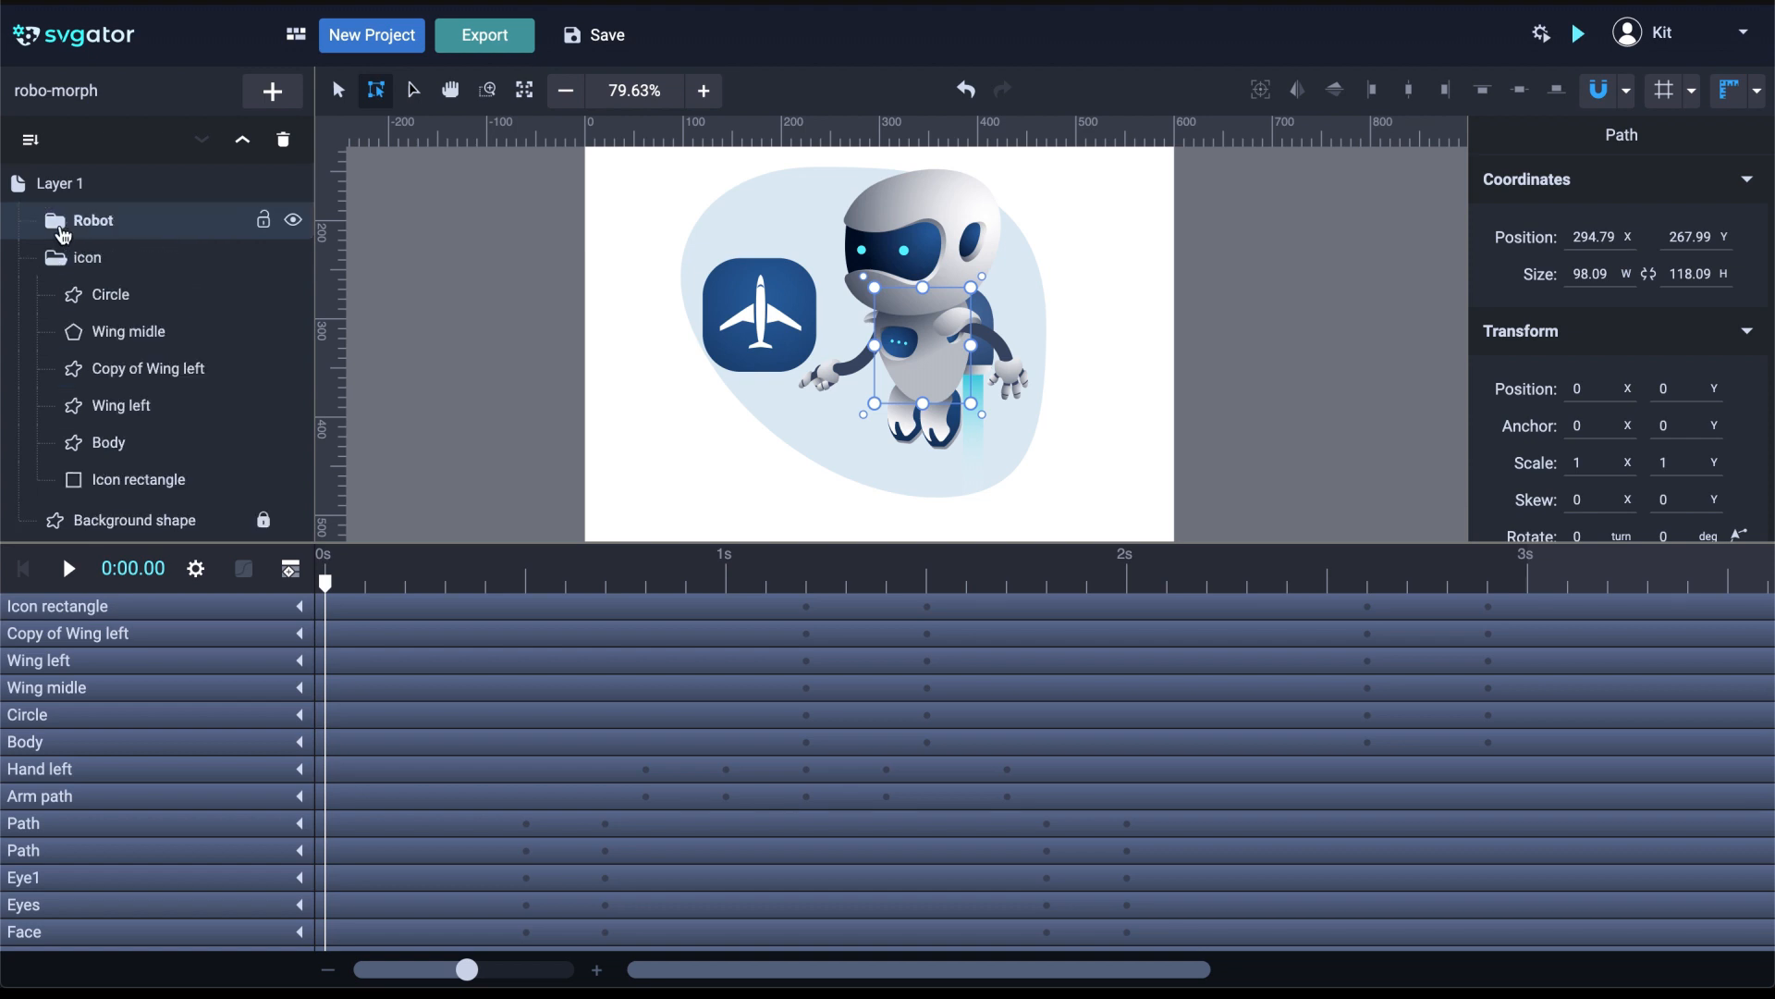
left_click(174, 228)
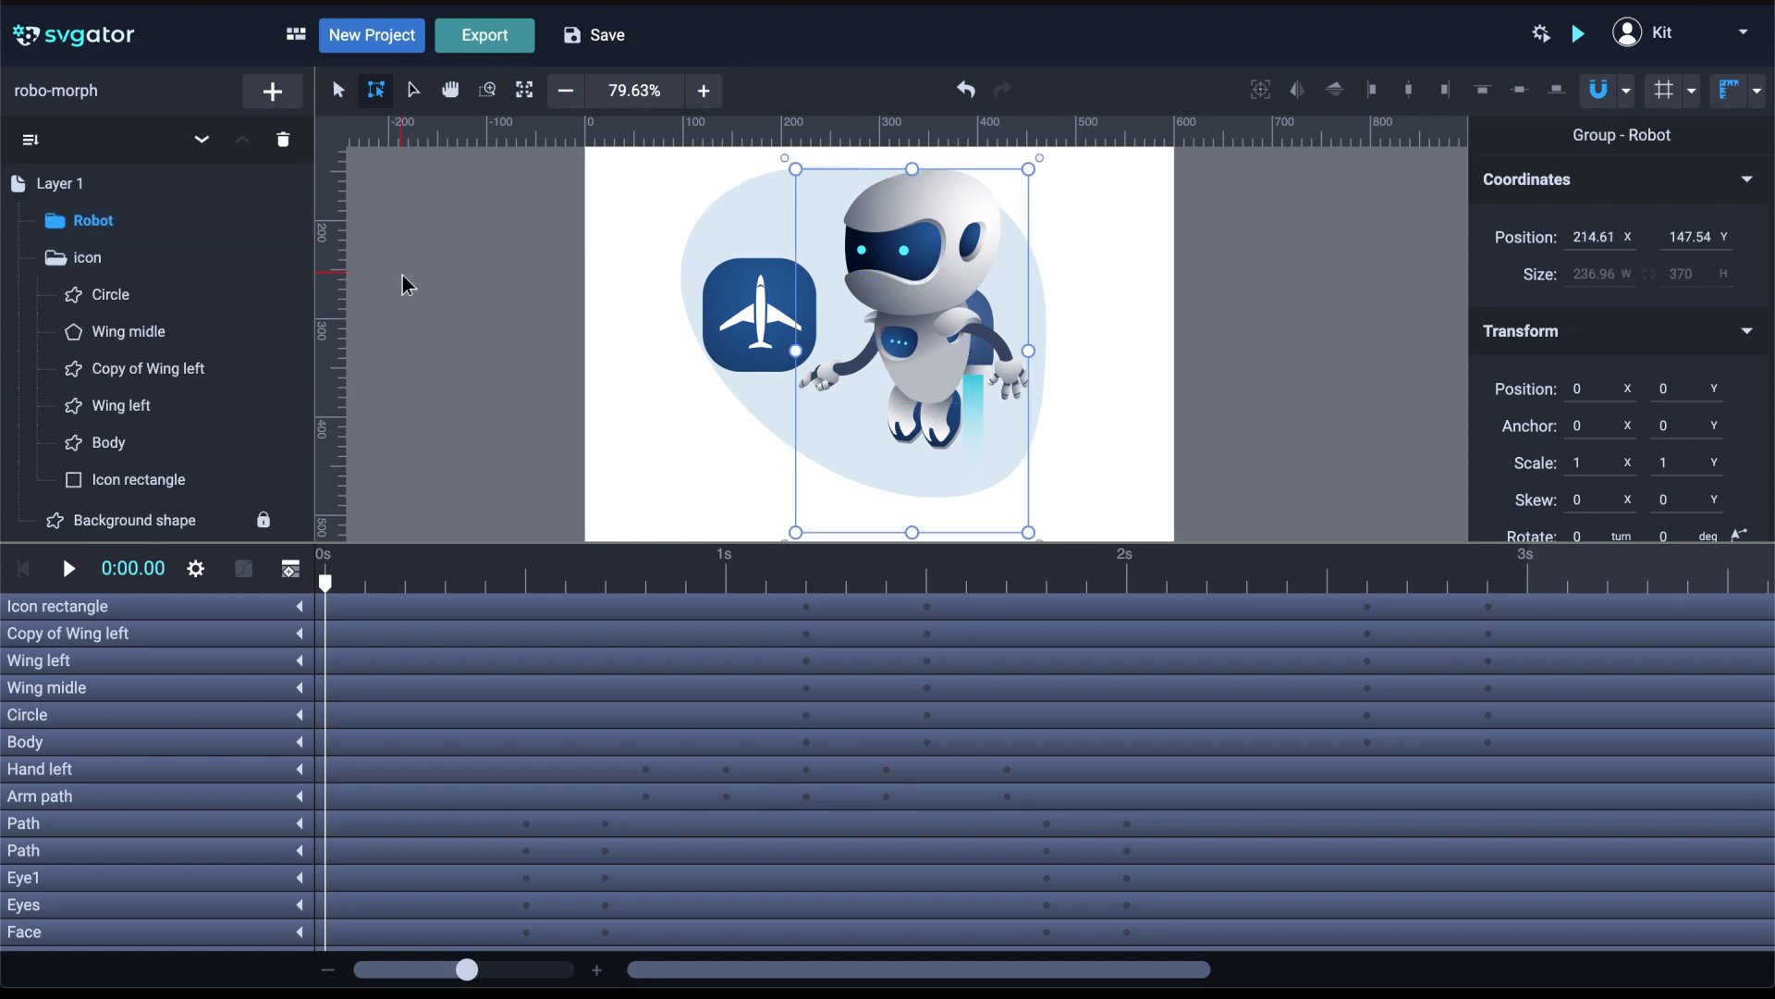
scroll(674, 366, "down", 1)
scroll(673, 374, "down", 1)
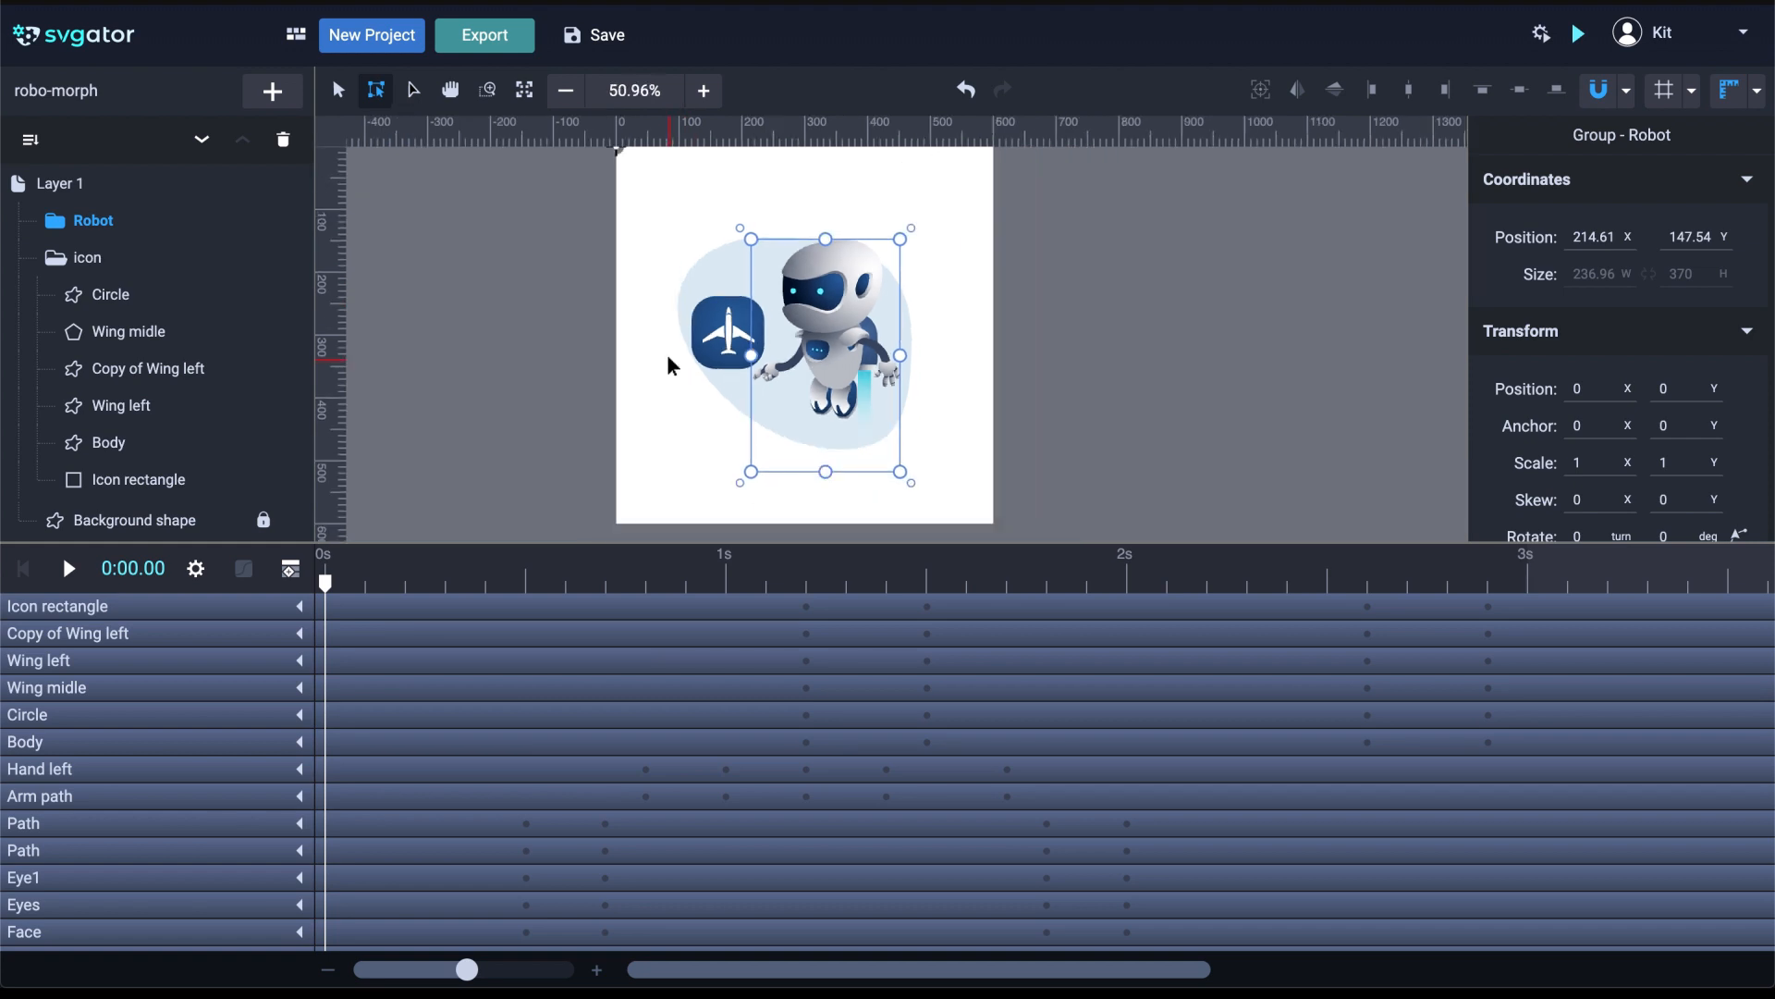
left_click_drag(621, 167, 844, 364)
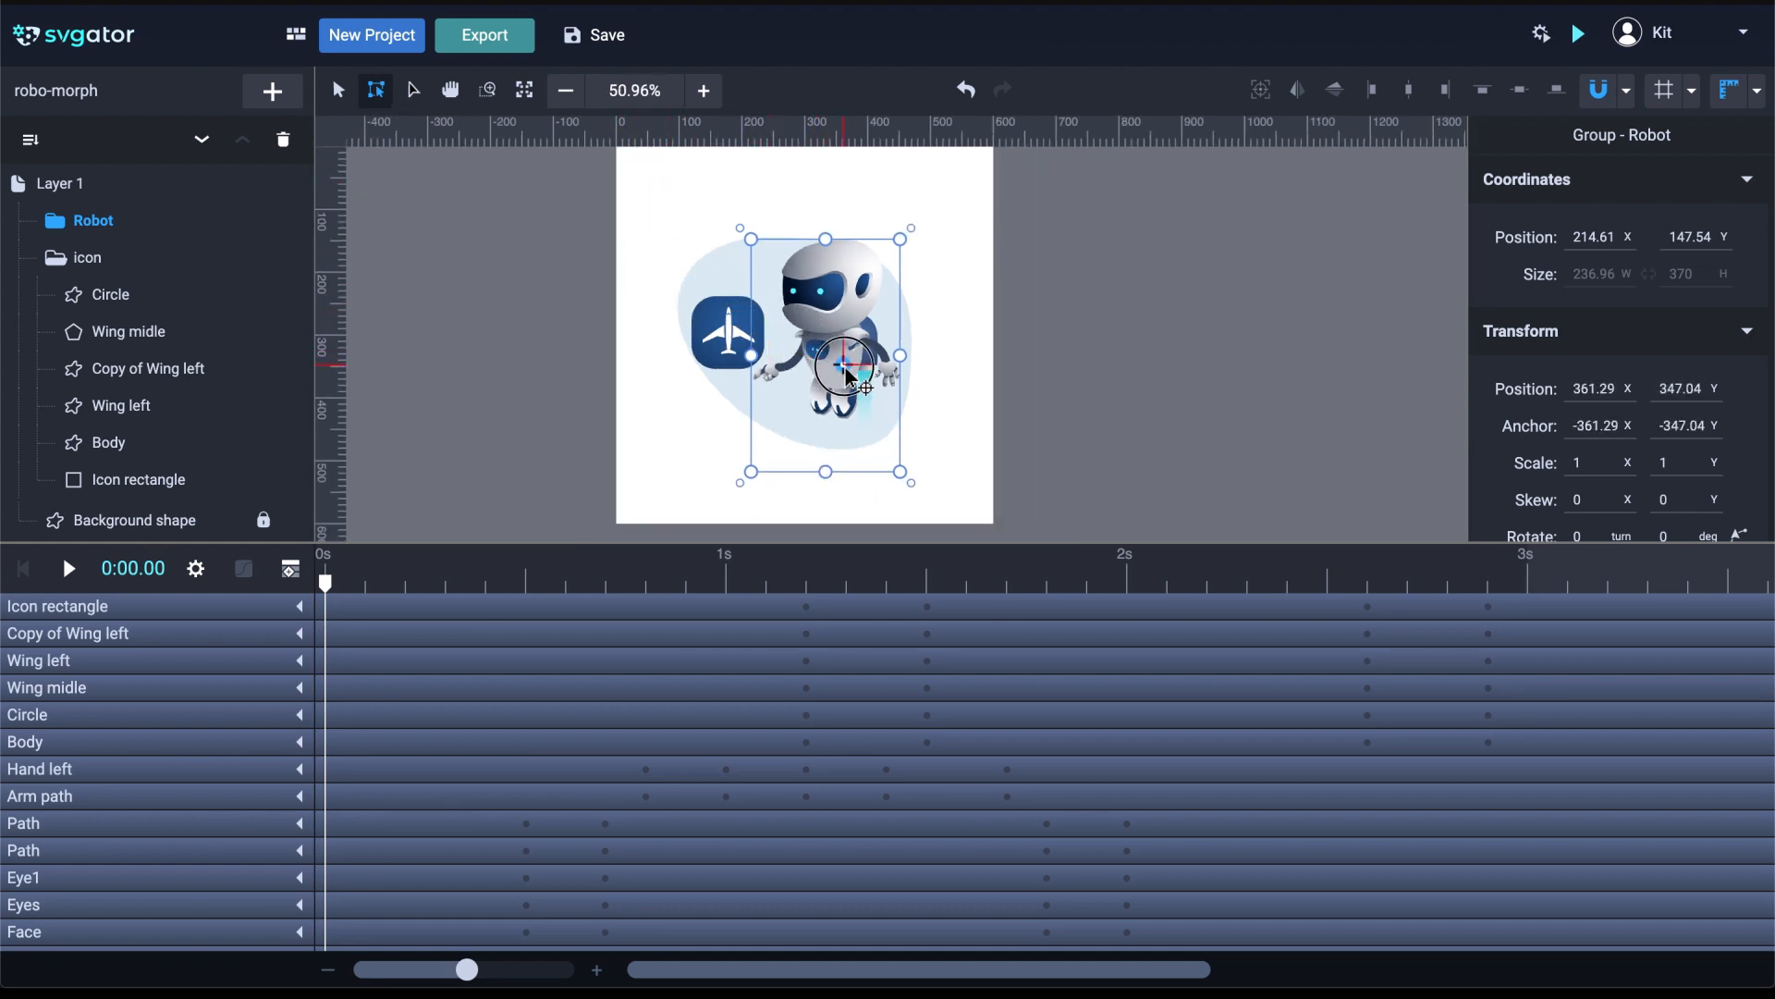
left_click(1259, 89)
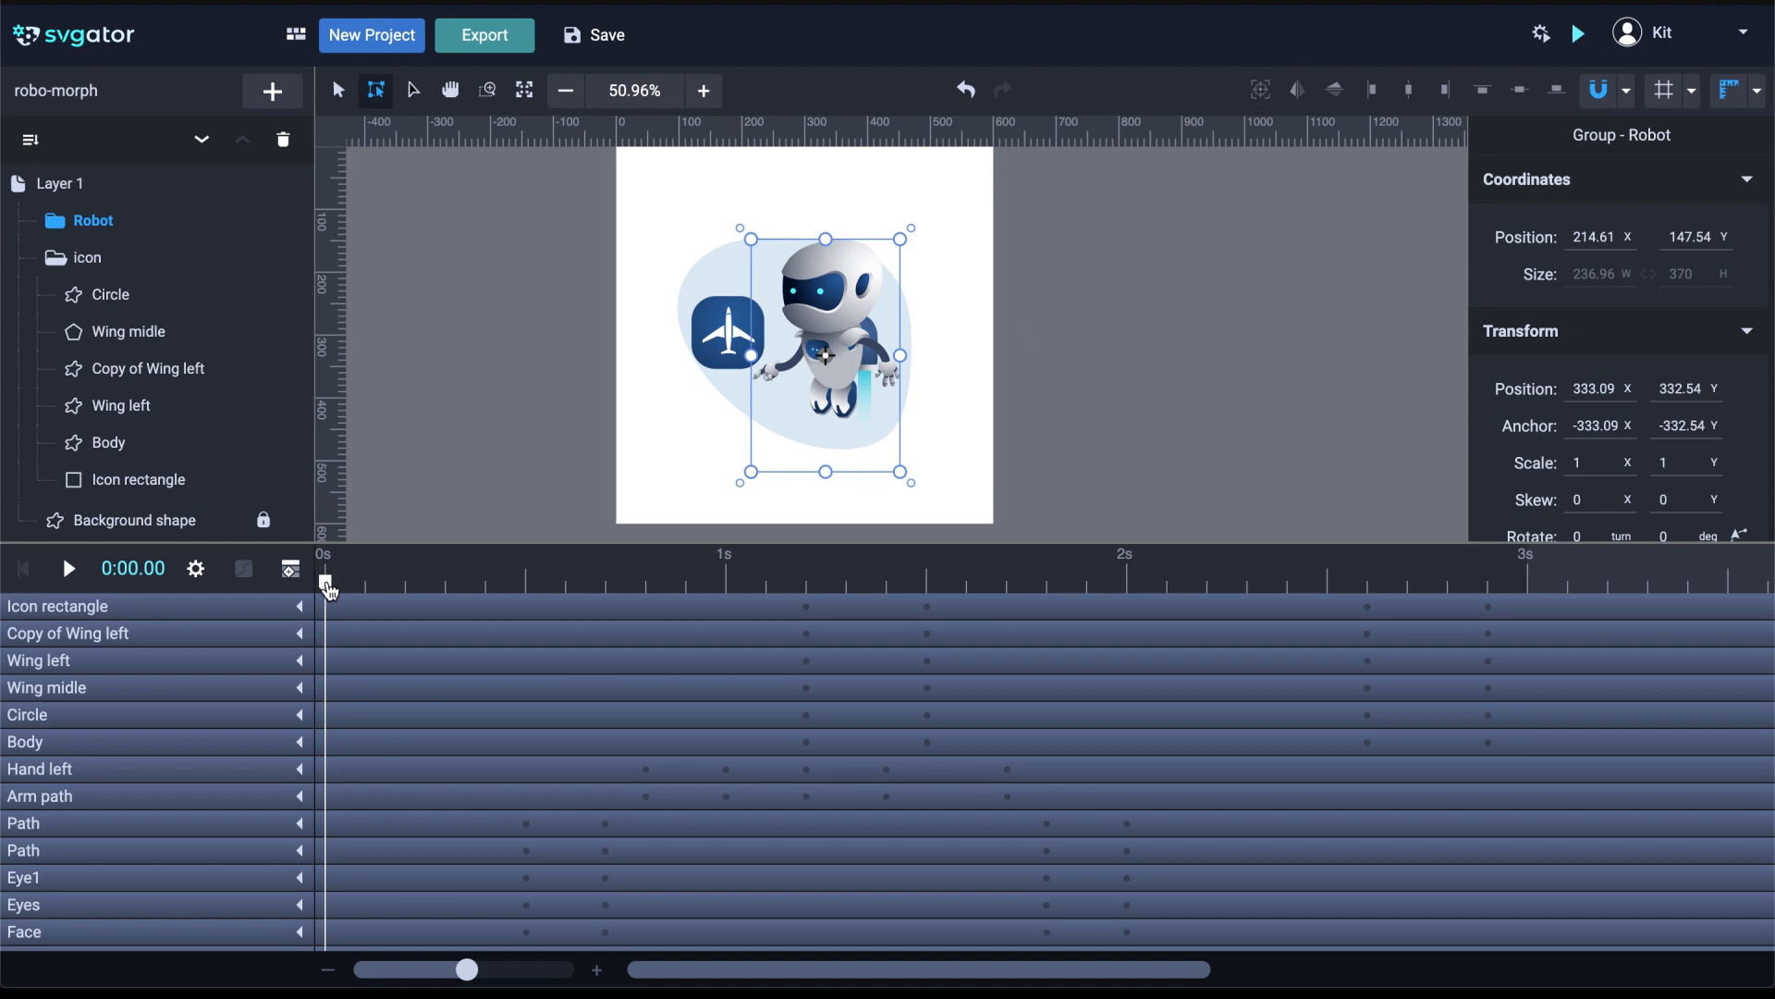
Add a position animator to the Robot group at 0 s and set the animation duration to 4 seconds
key("shift+p")
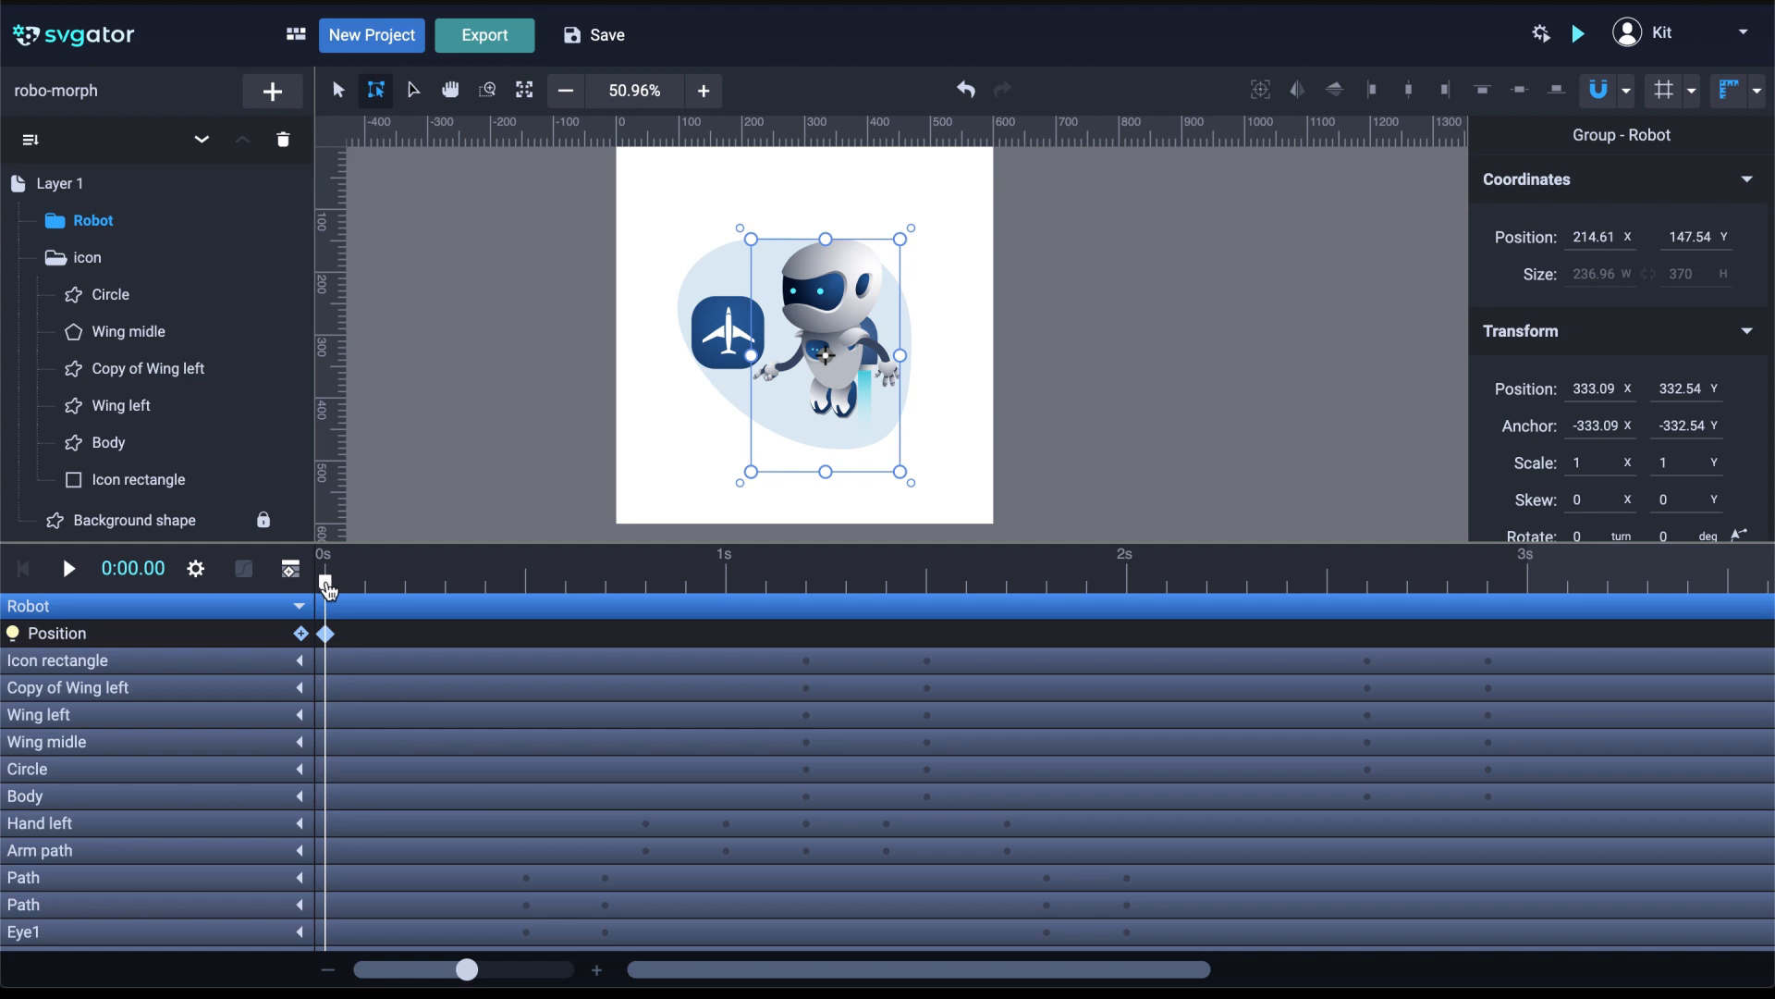
left_click(196, 570)
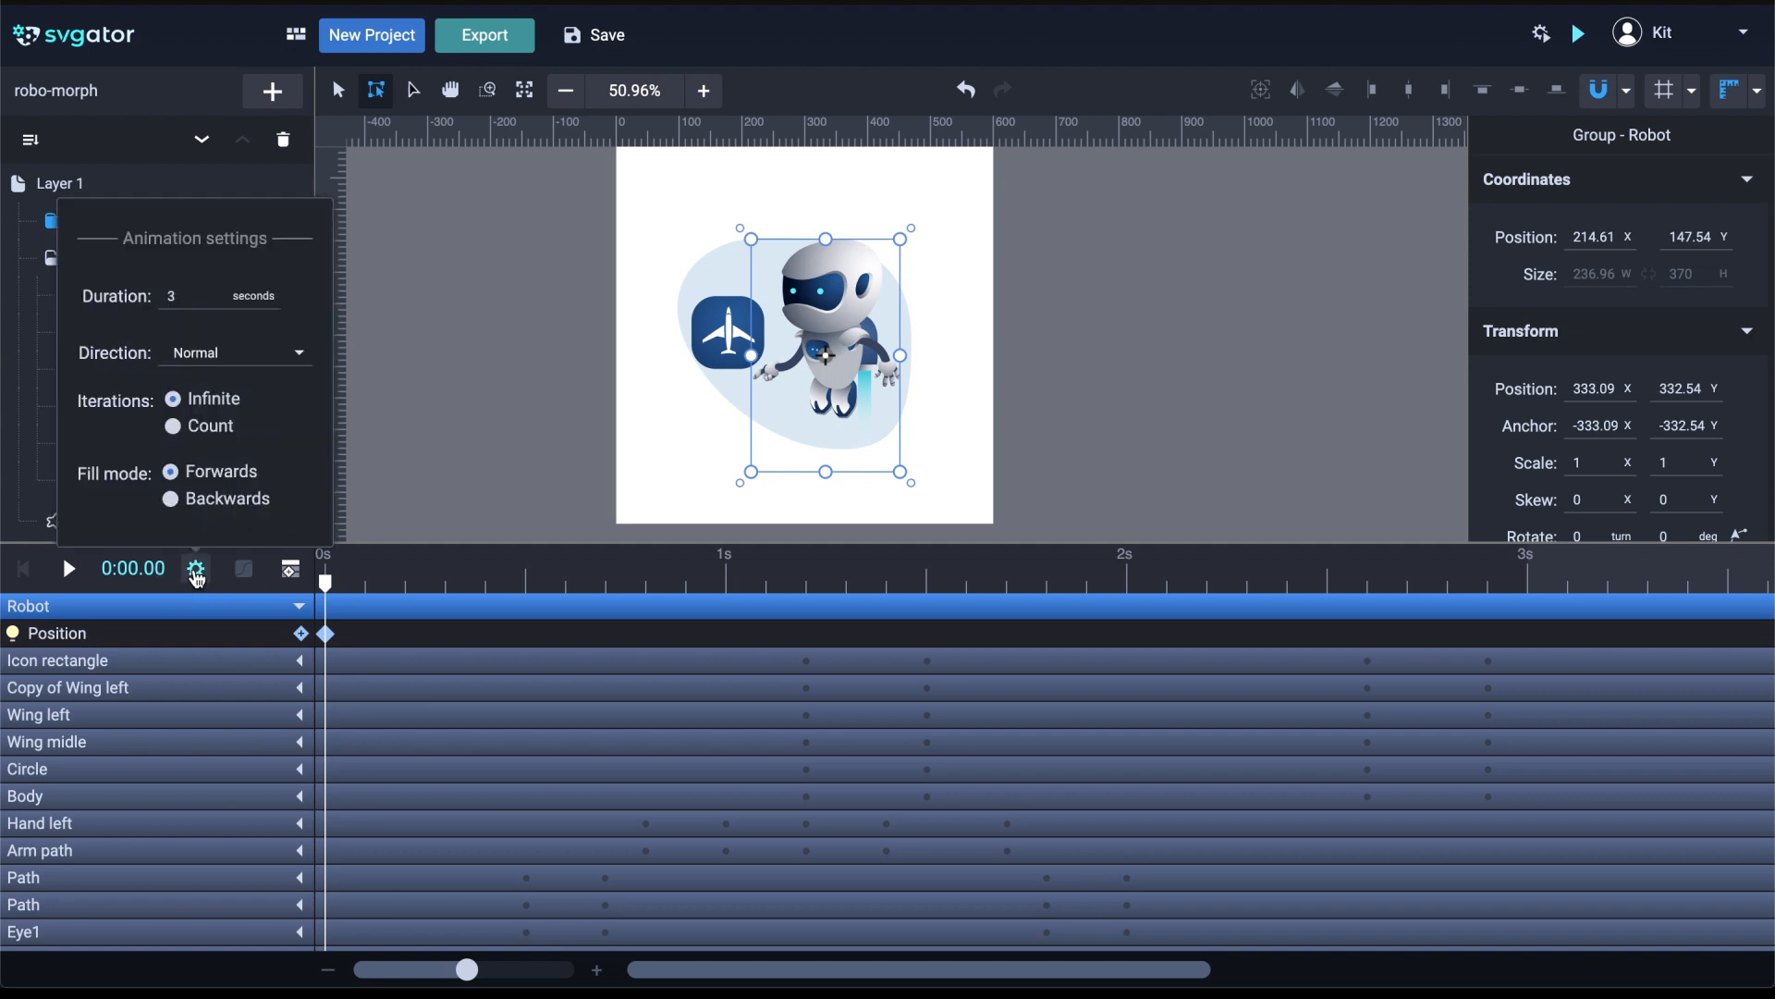
left_click(189, 298)
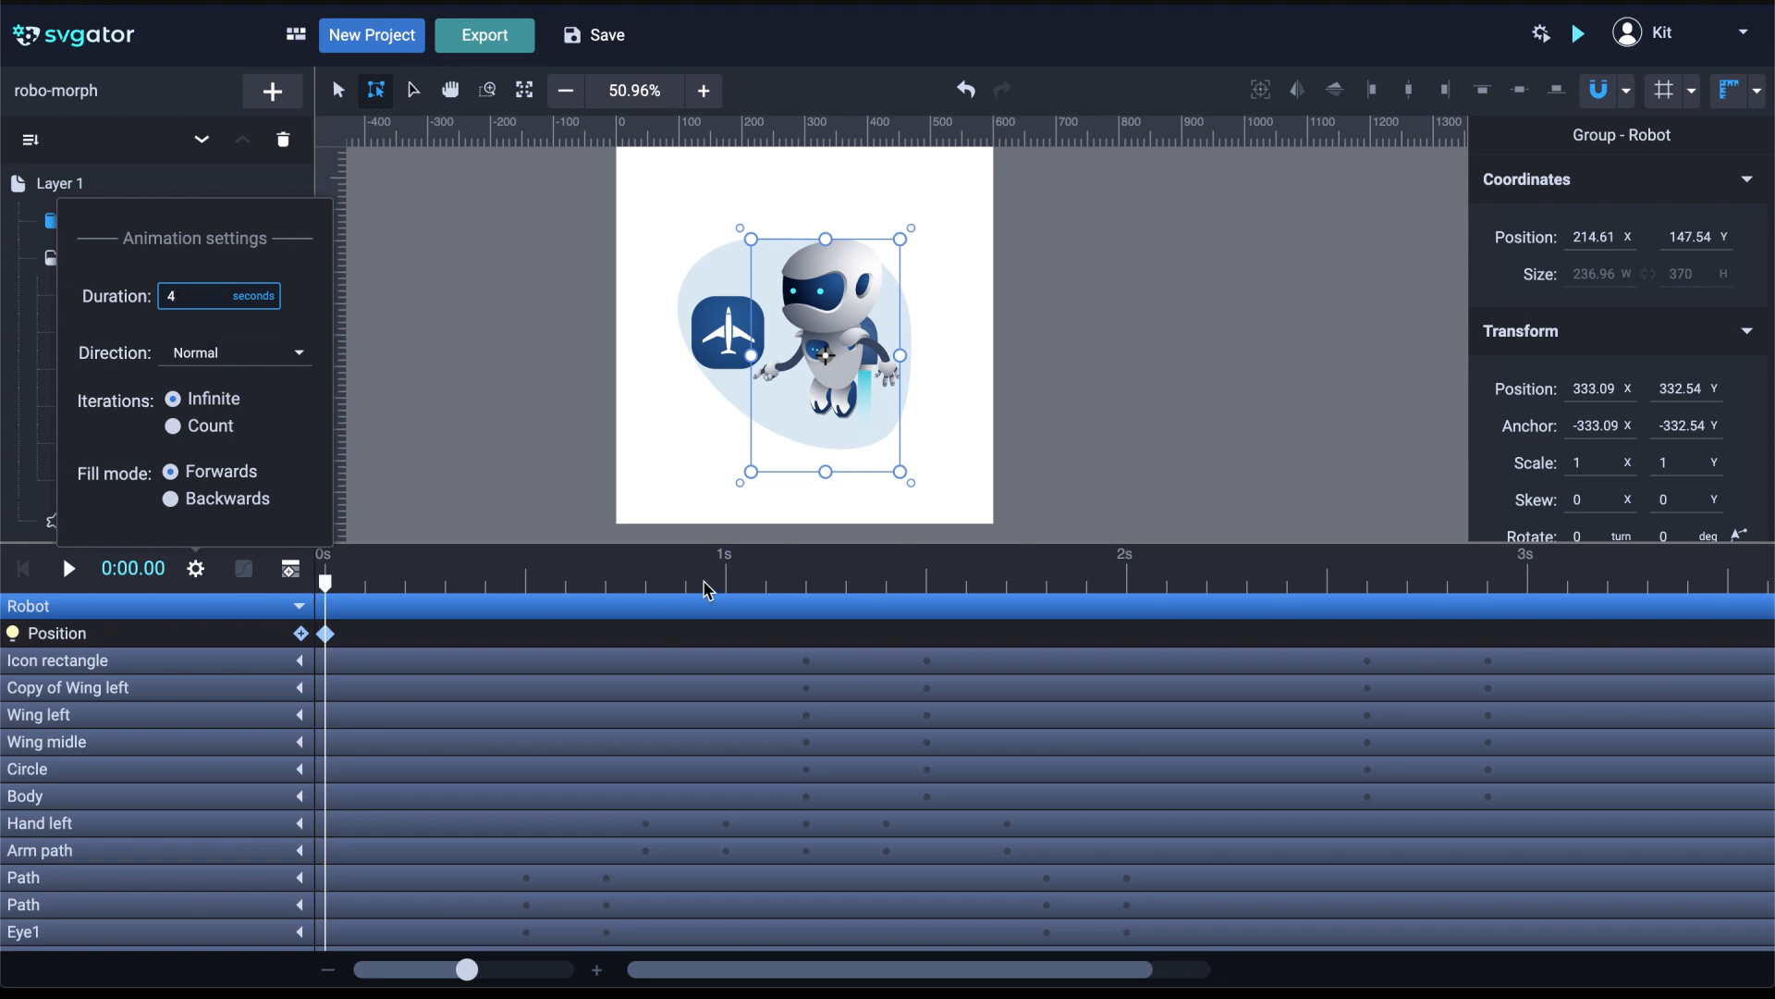
Lower the Robot group at the 1 s mark to about X 334, Y 347 to create its second position keyframe
left_click(730, 592)
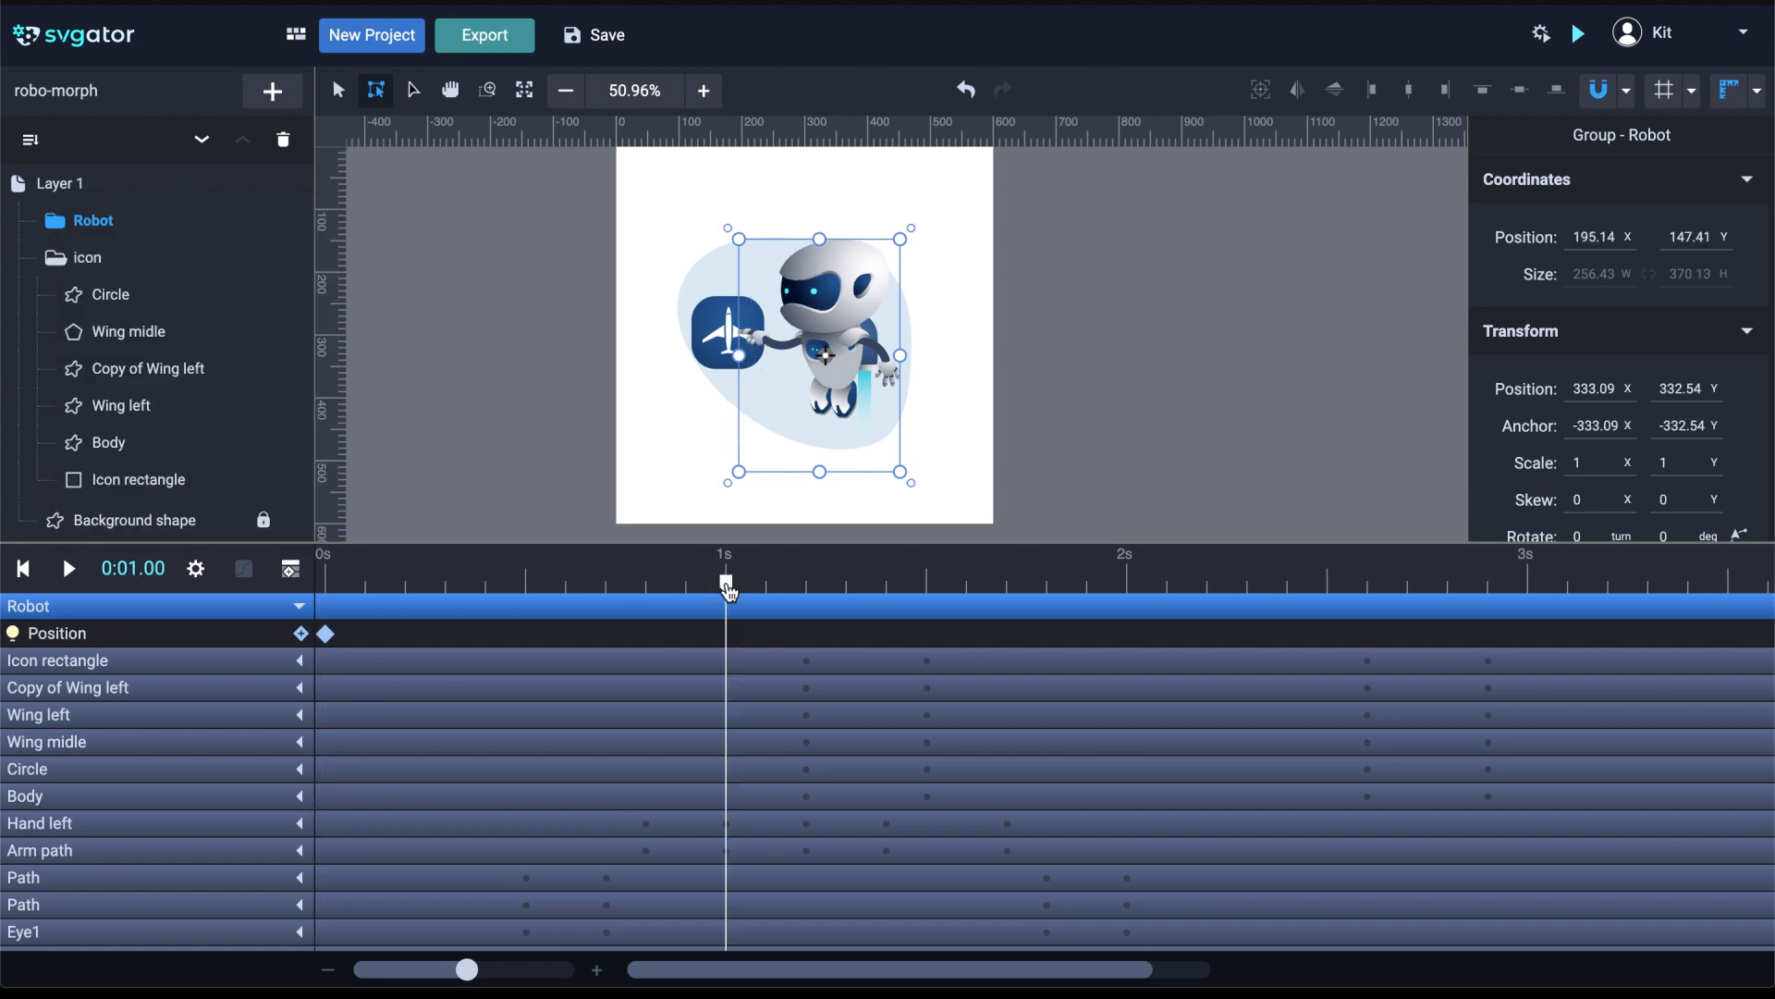
scroll(847, 364, "up", 2)
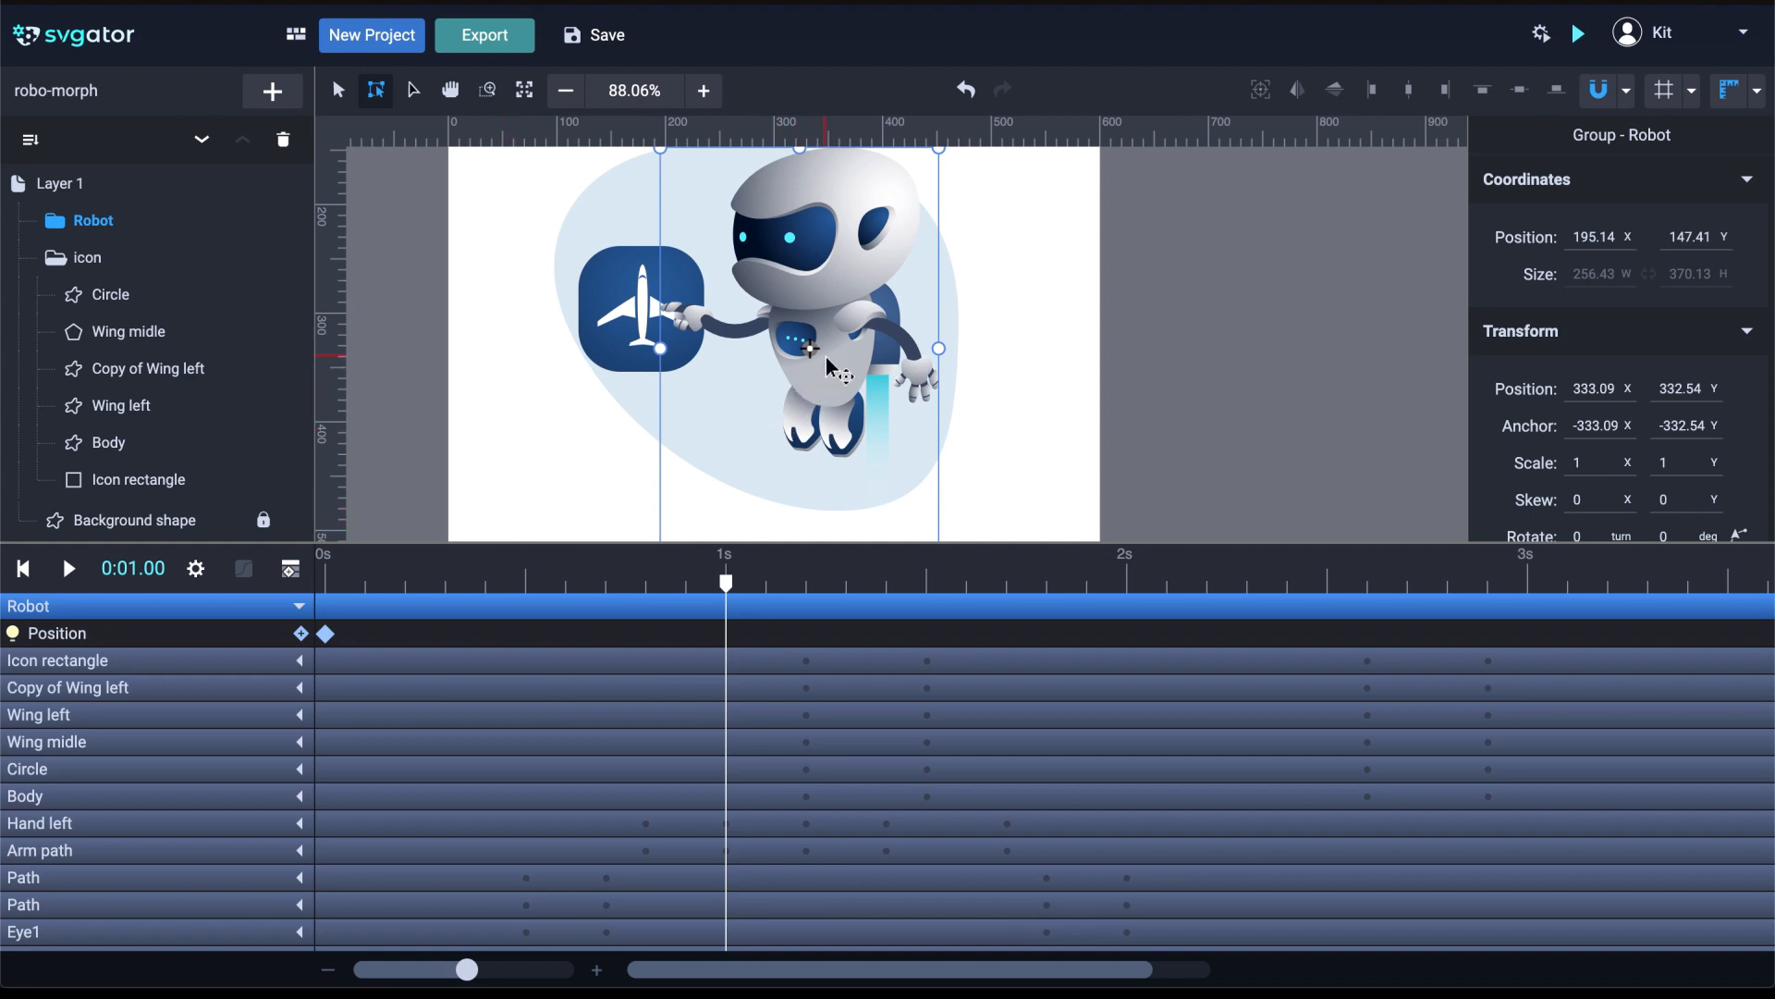
left_click_drag(827, 357, 829, 370)
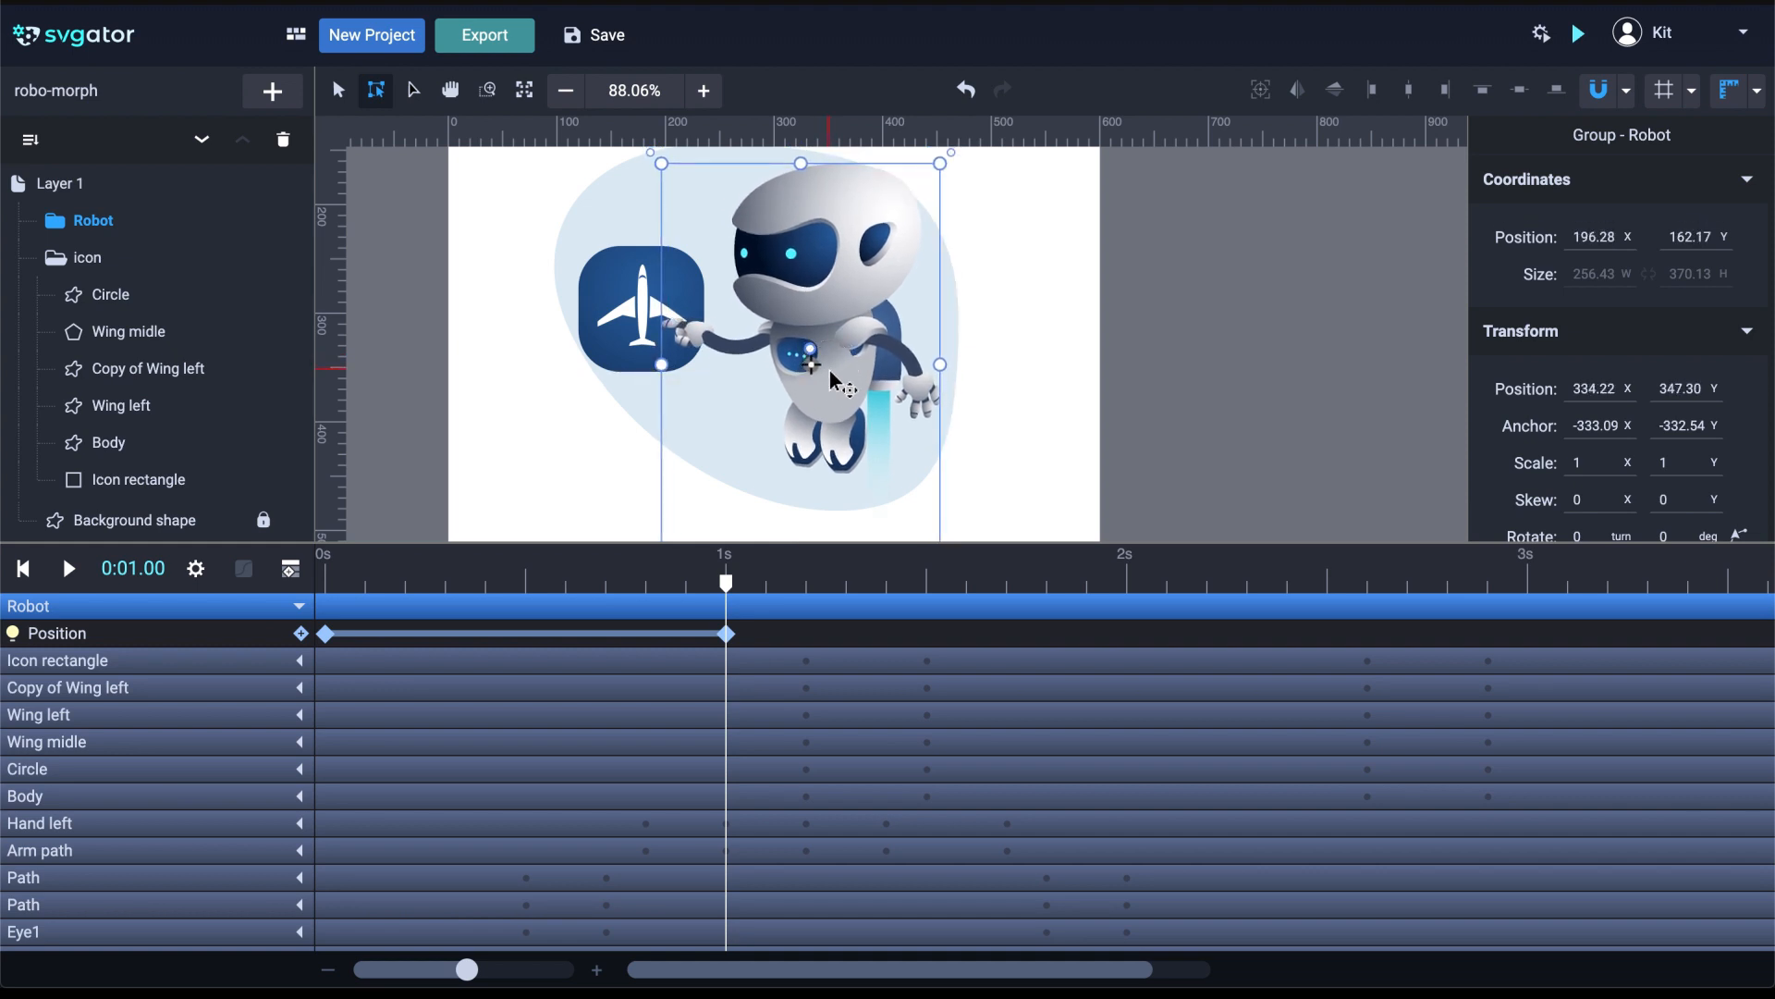
Duplicate the Robot group's two position keyframes so the copies start at 2 s
scroll(1023, 745, "down", 1)
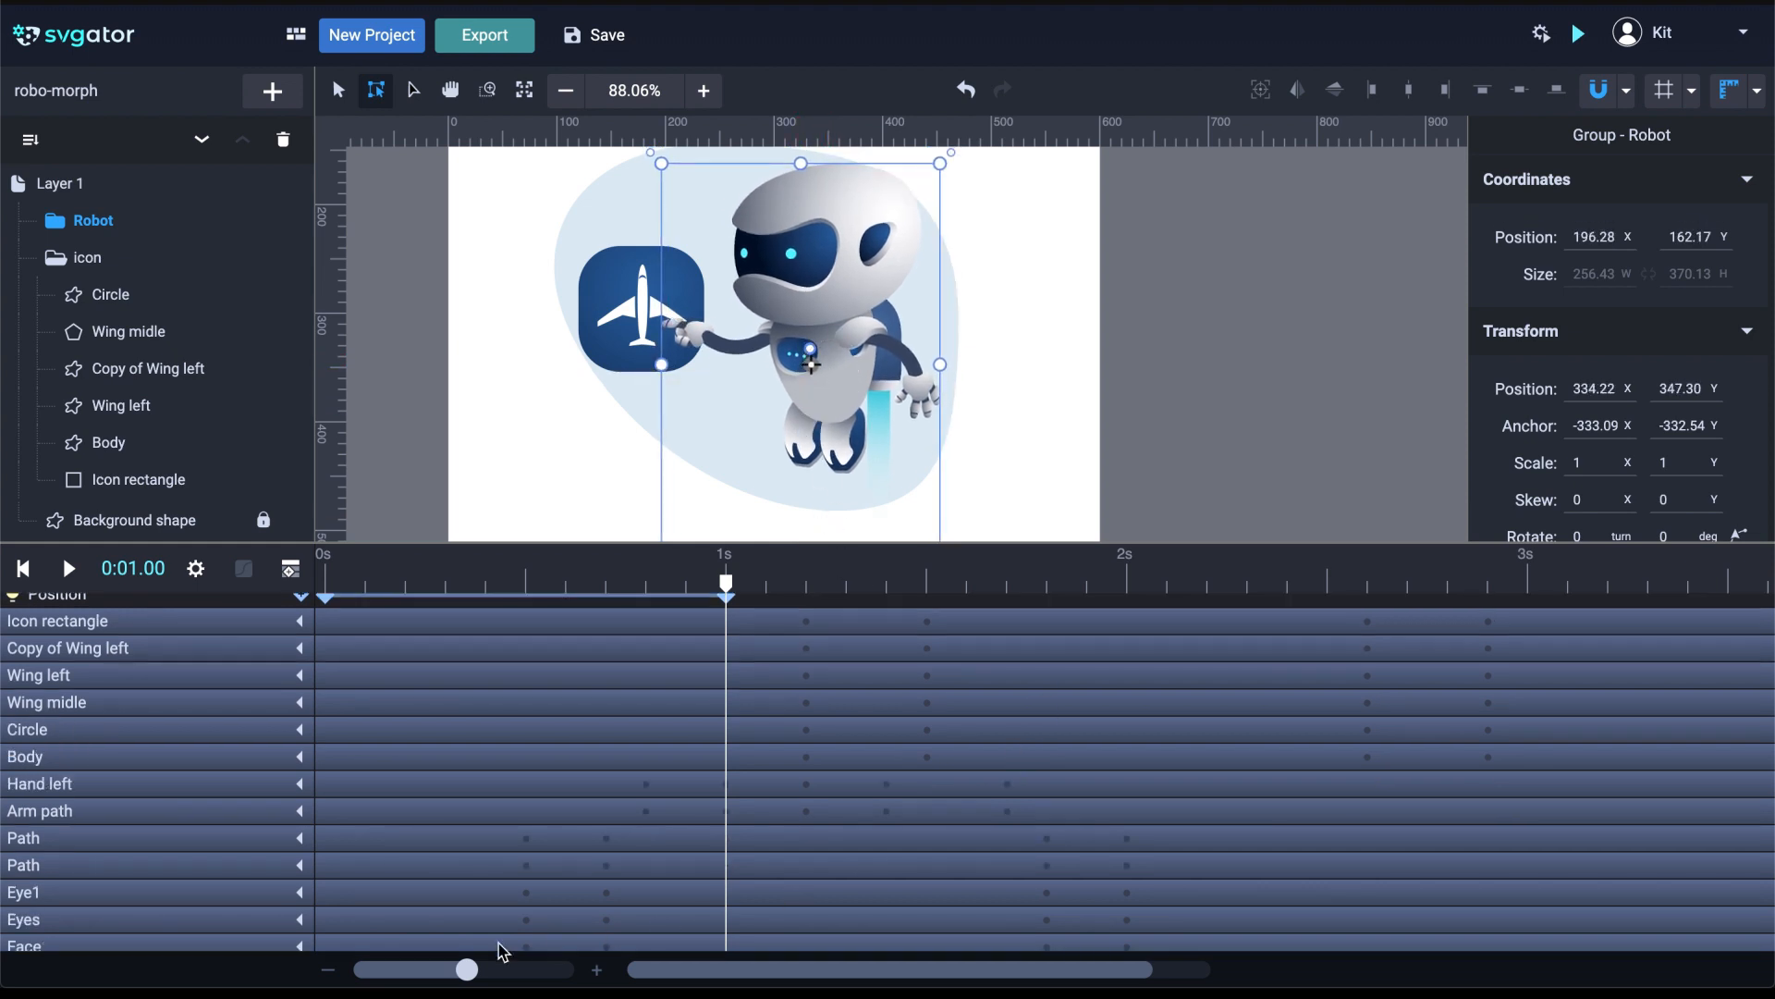
left_click_drag(465, 967, 450, 971)
scroll(718, 689, "up", 1)
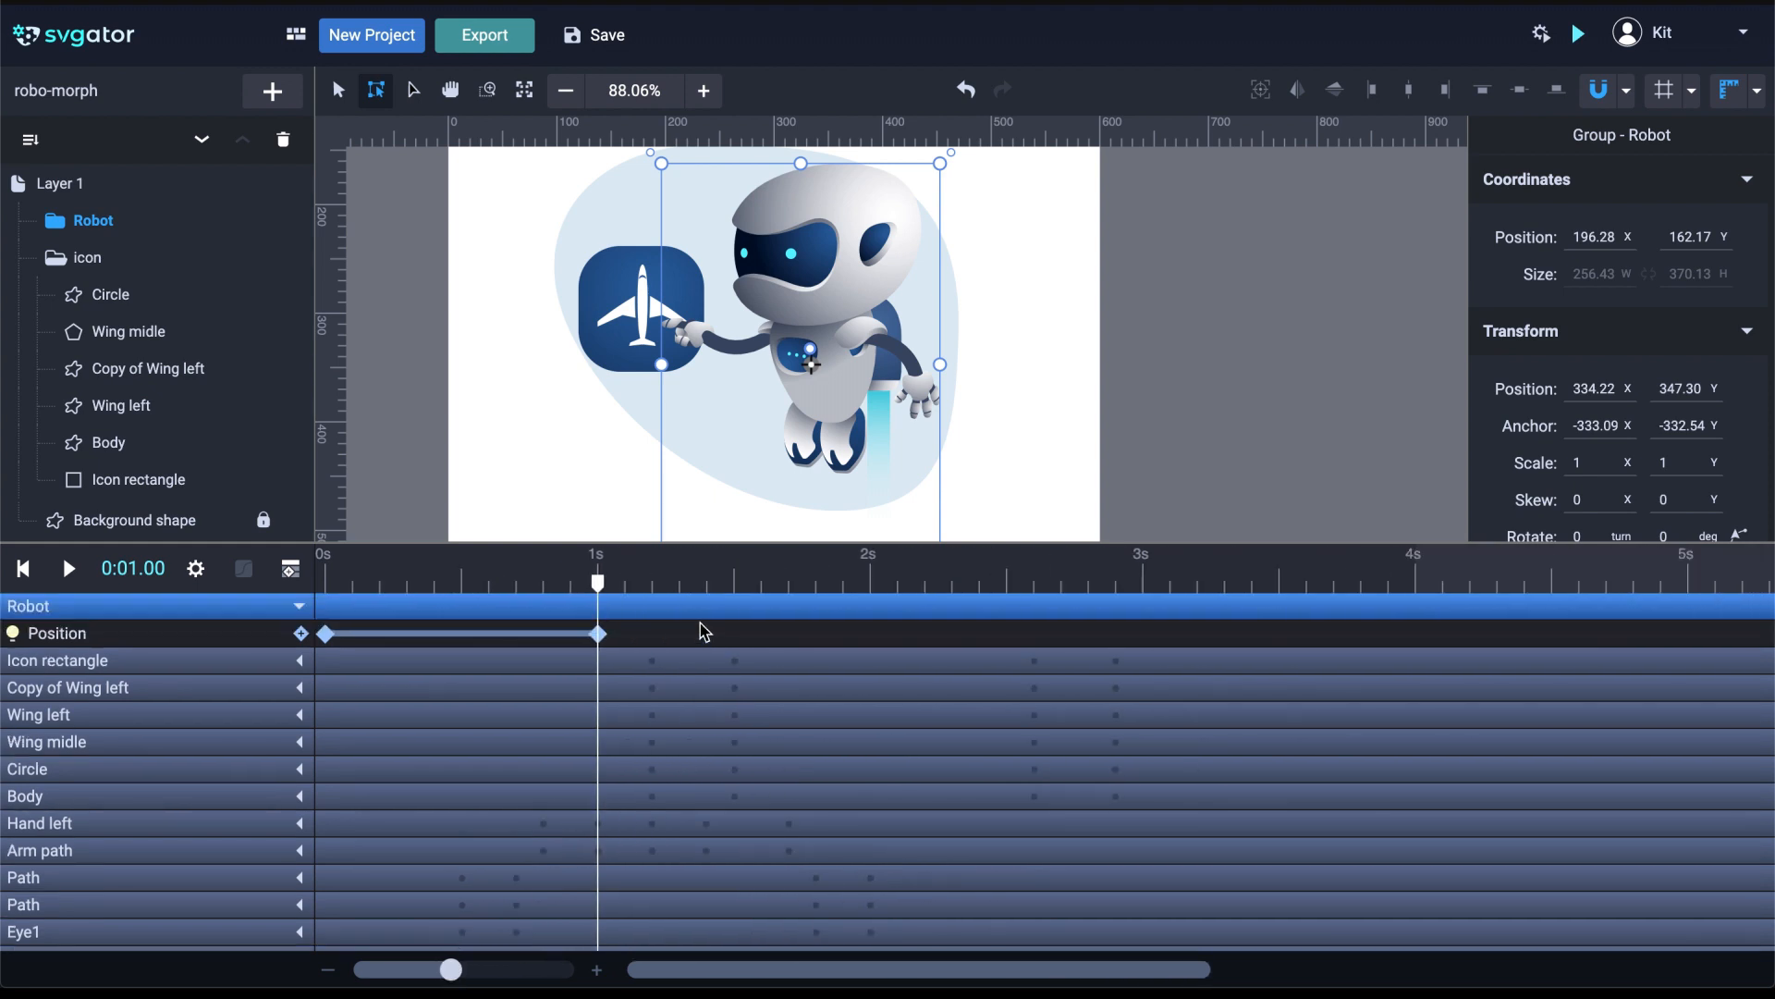
left_click_drag(598, 580, 870, 588)
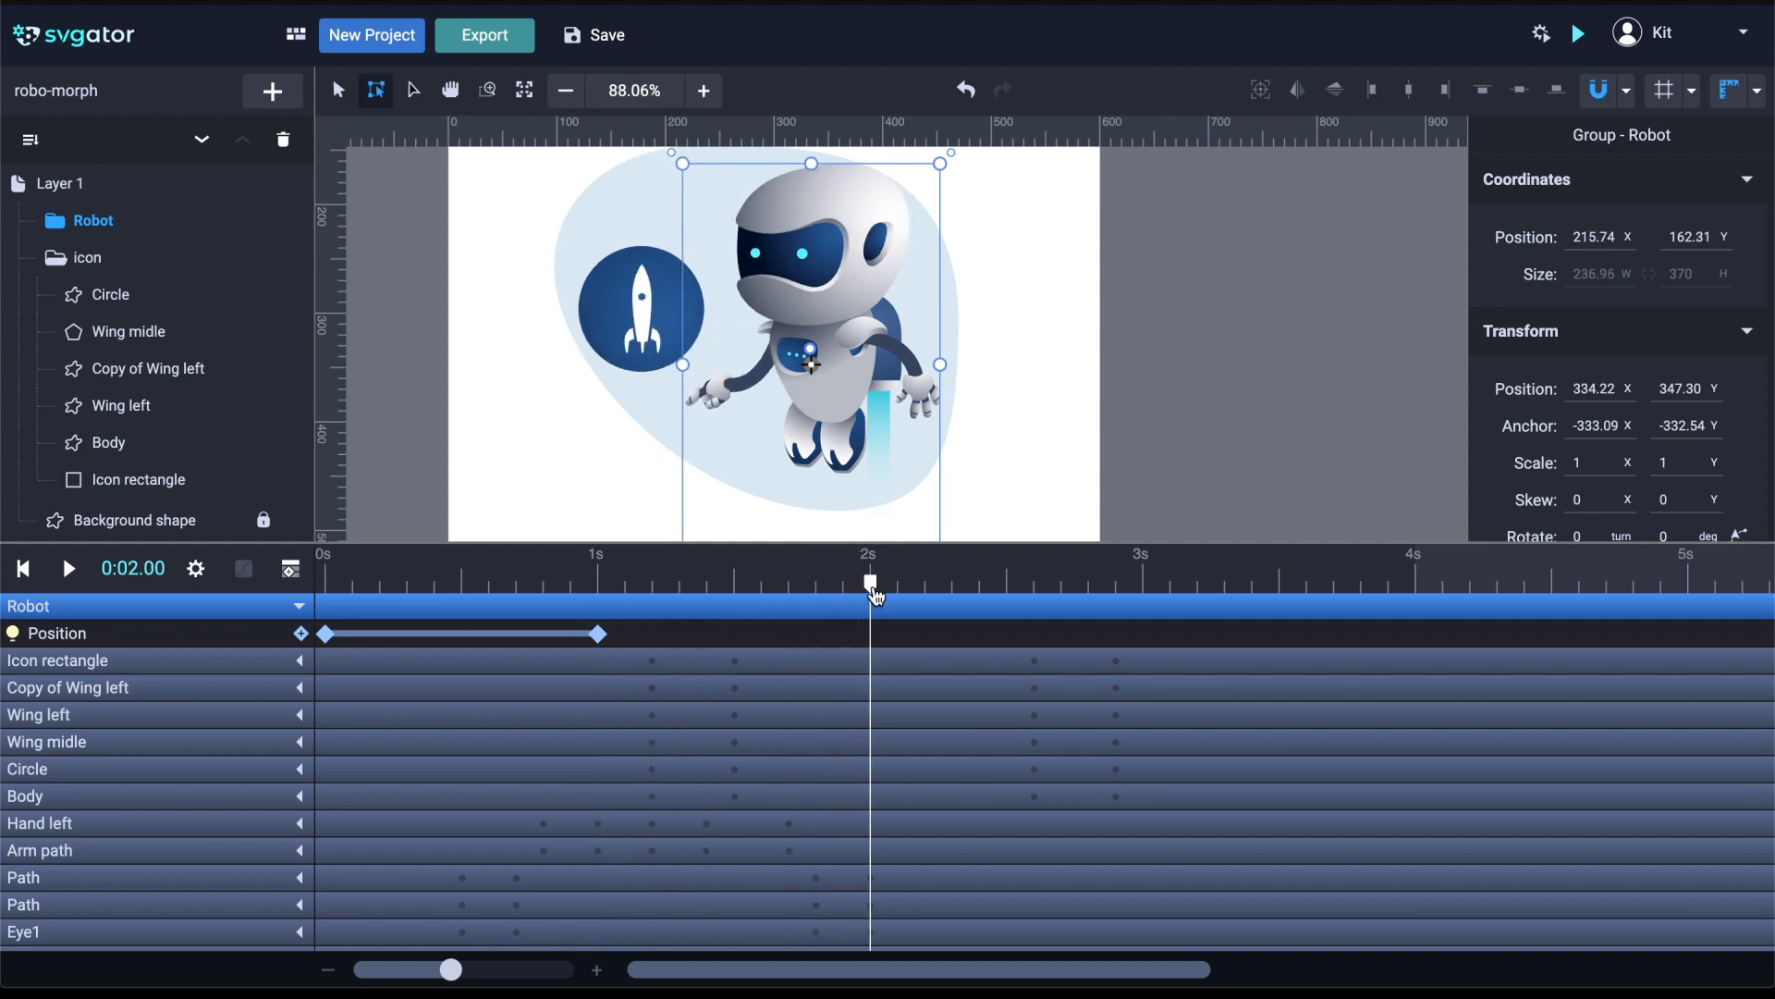
left_click(527, 636)
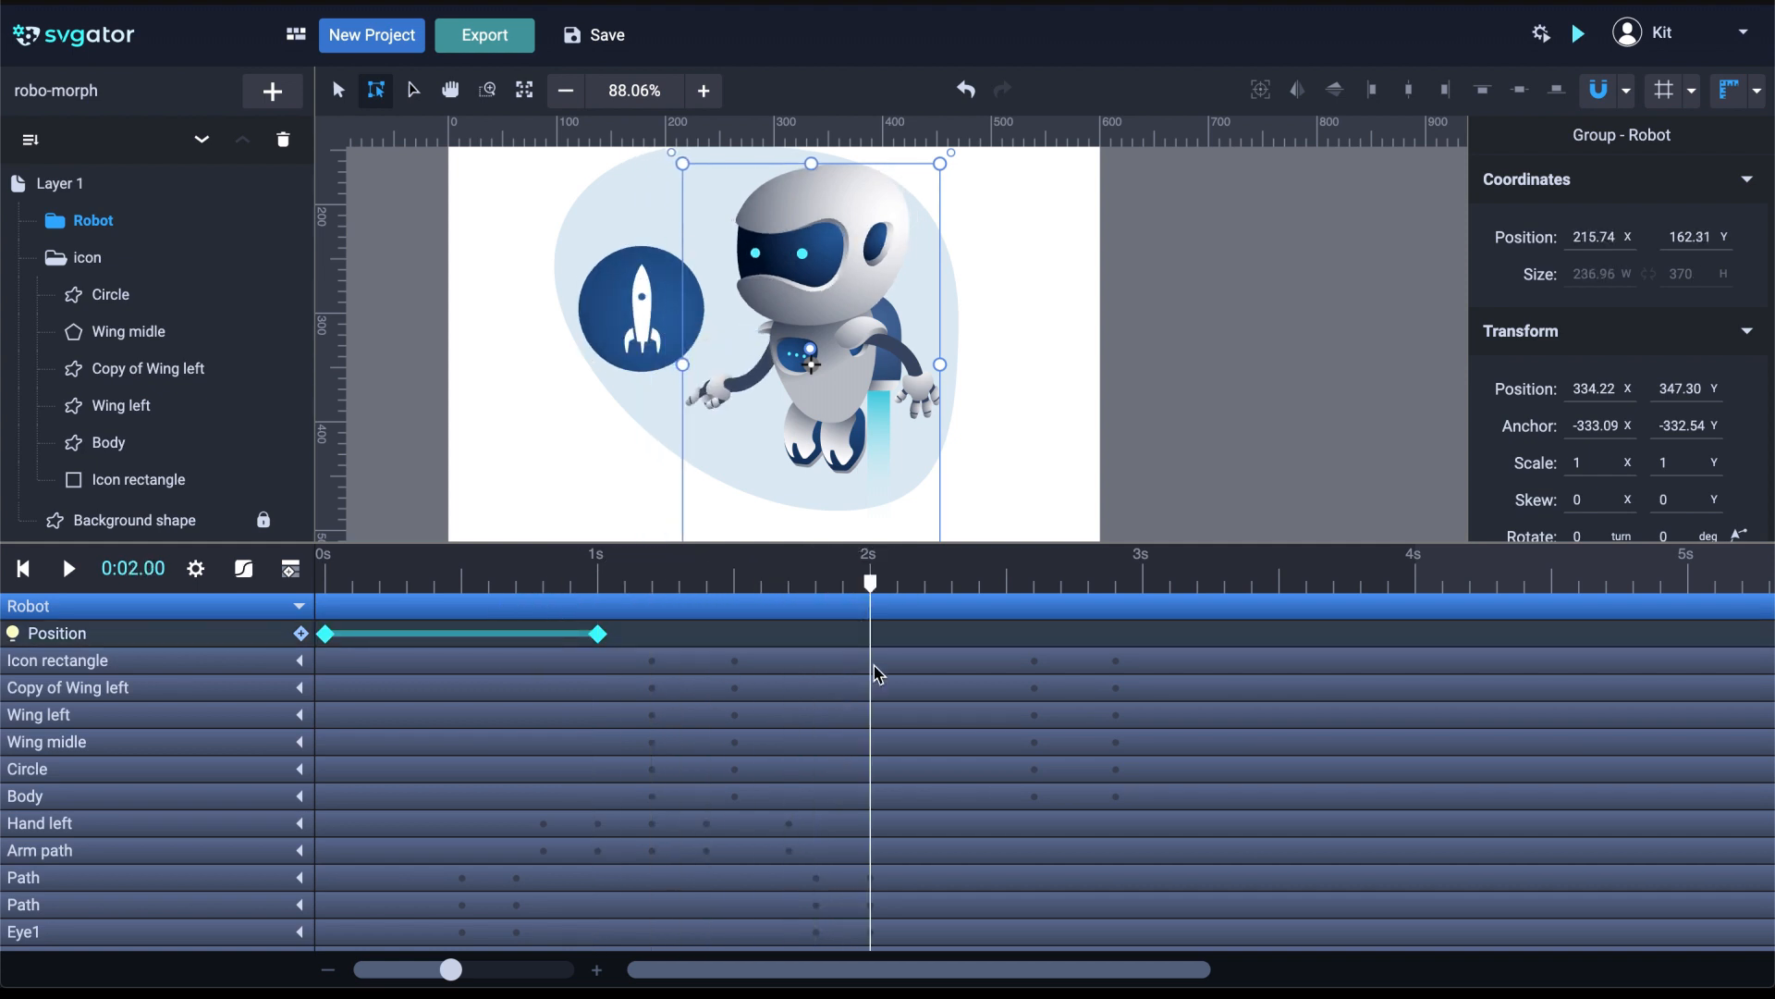
key("ctrl+c")
key("ctrl+v")
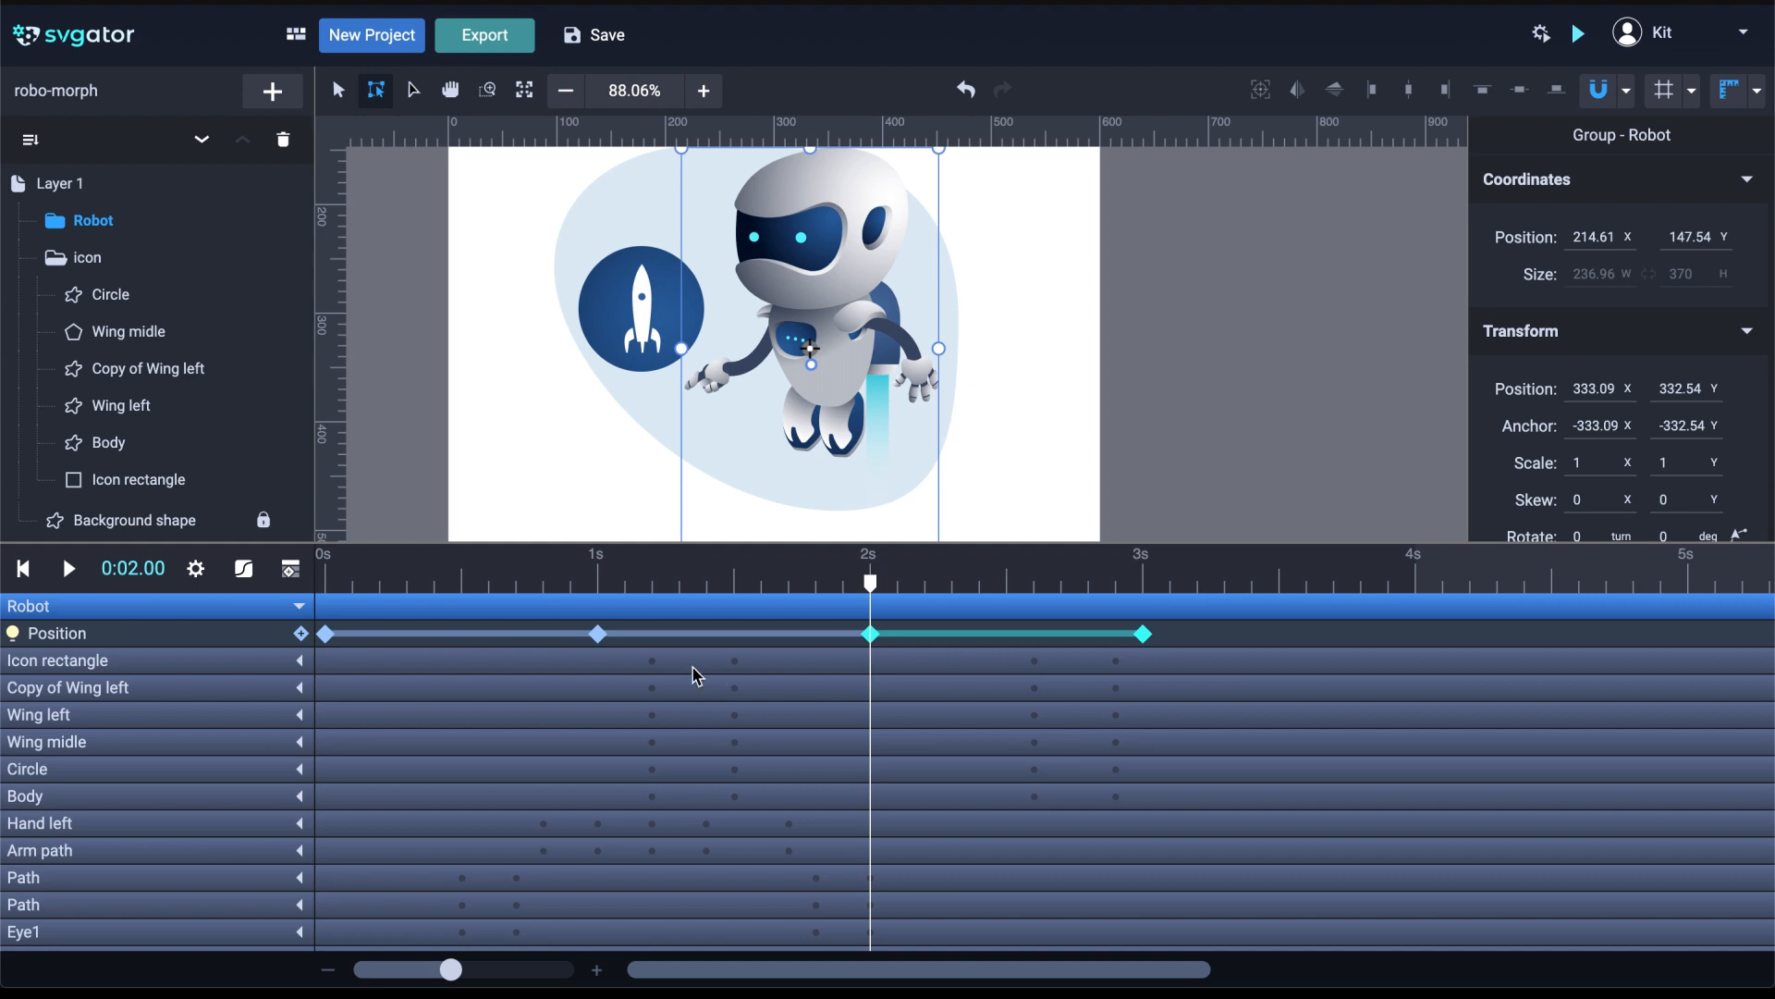
Copy the Robot group's first position keyframe to 4 s and preview the hovering loop
left_click(326, 635)
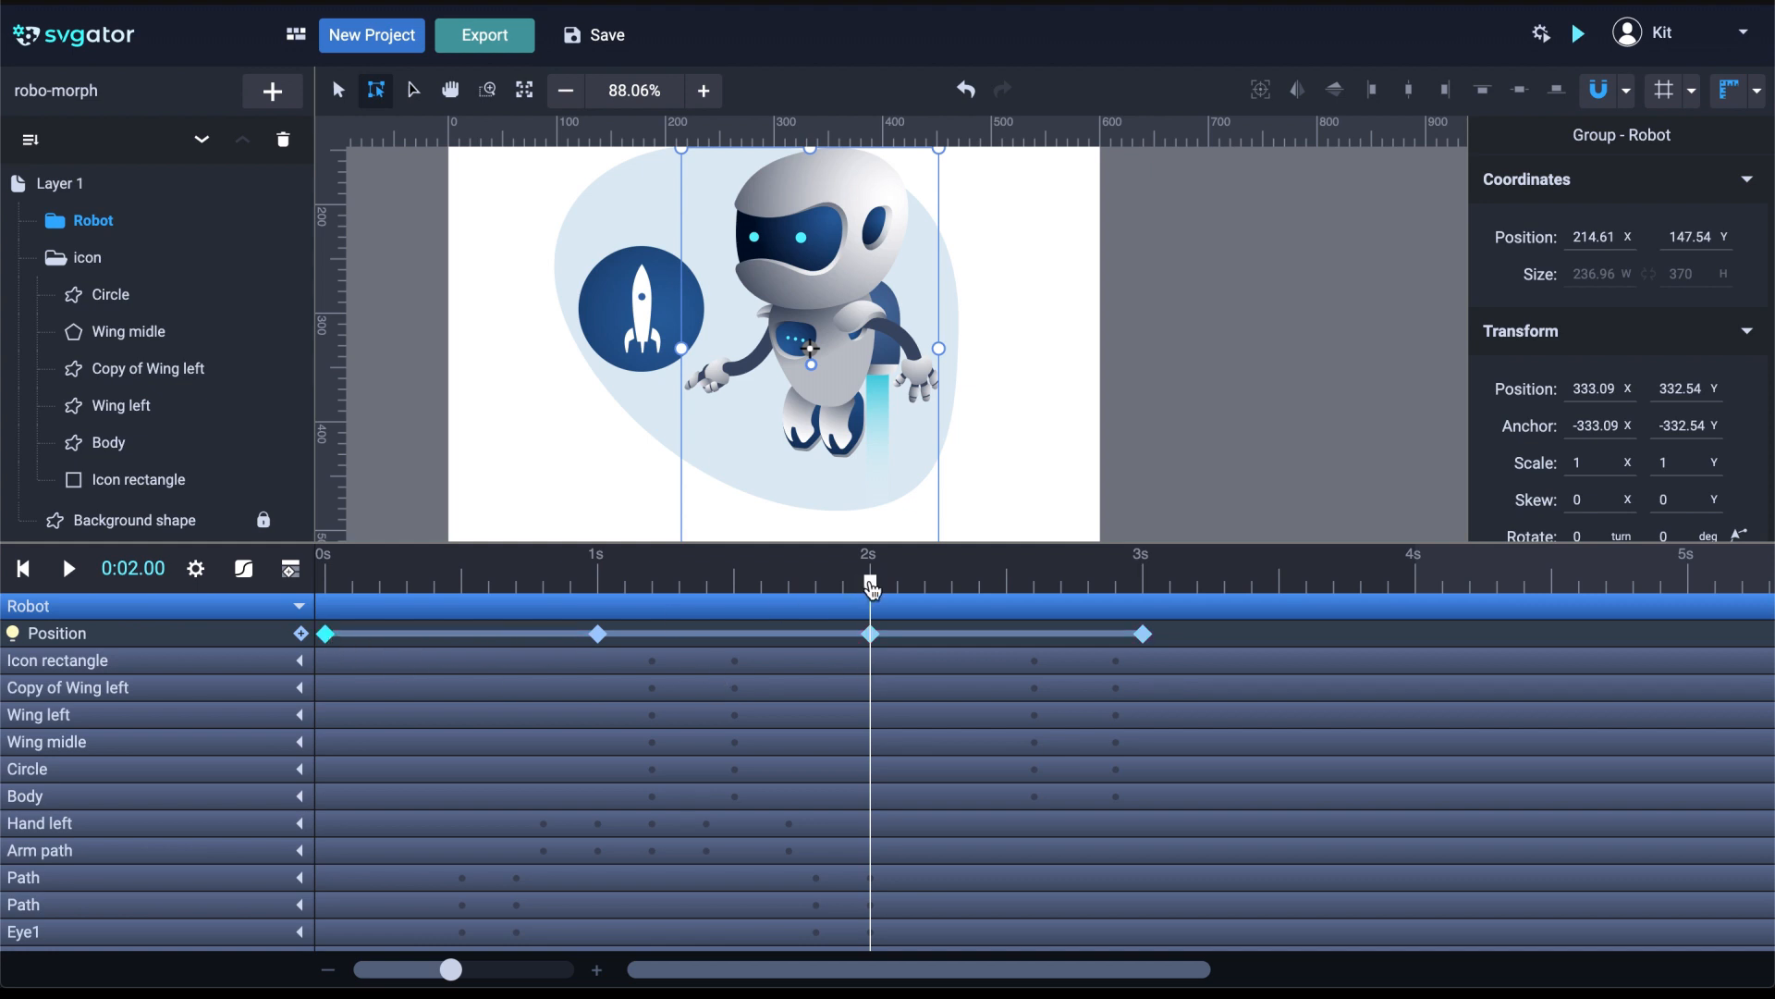
left_click_drag(871, 586, 1441, 614)
key("ctrl+v")
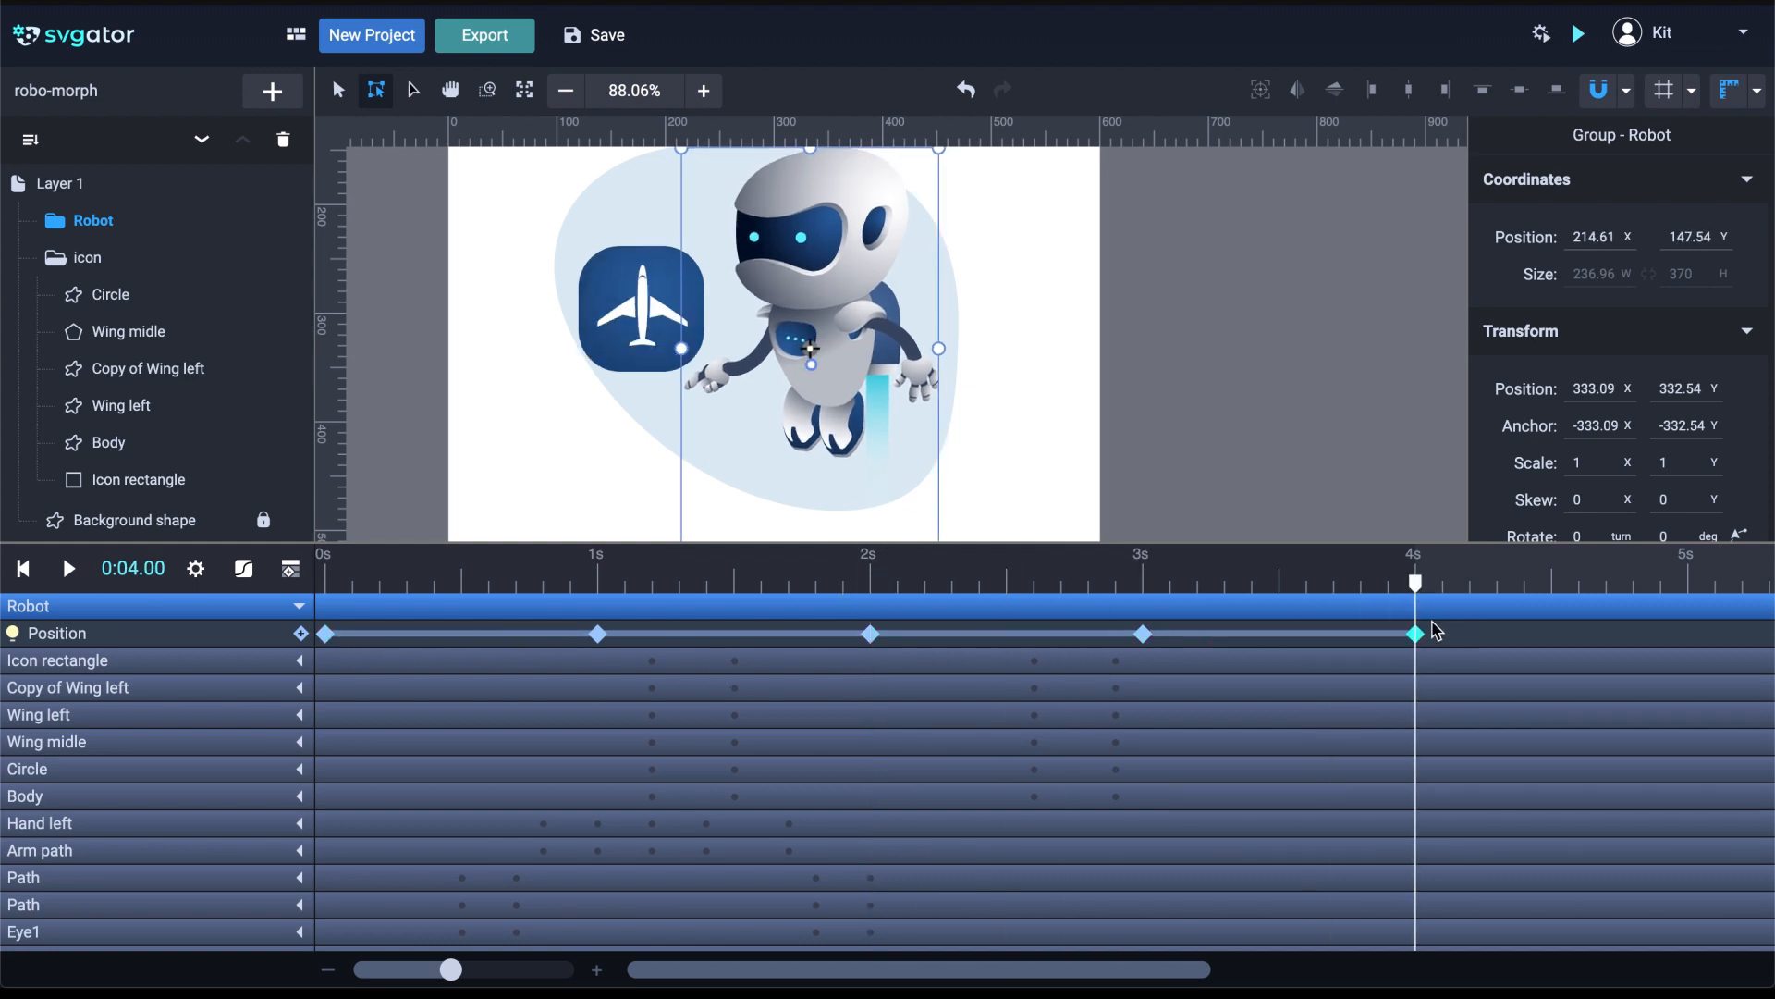
left_click(337, 585)
key("space")
Give all the Robot position keyframes a custom Ease In Out curve with X1 0.59 and X2 0.46, and preview it
left_click(200, 638)
left_click(243, 568)
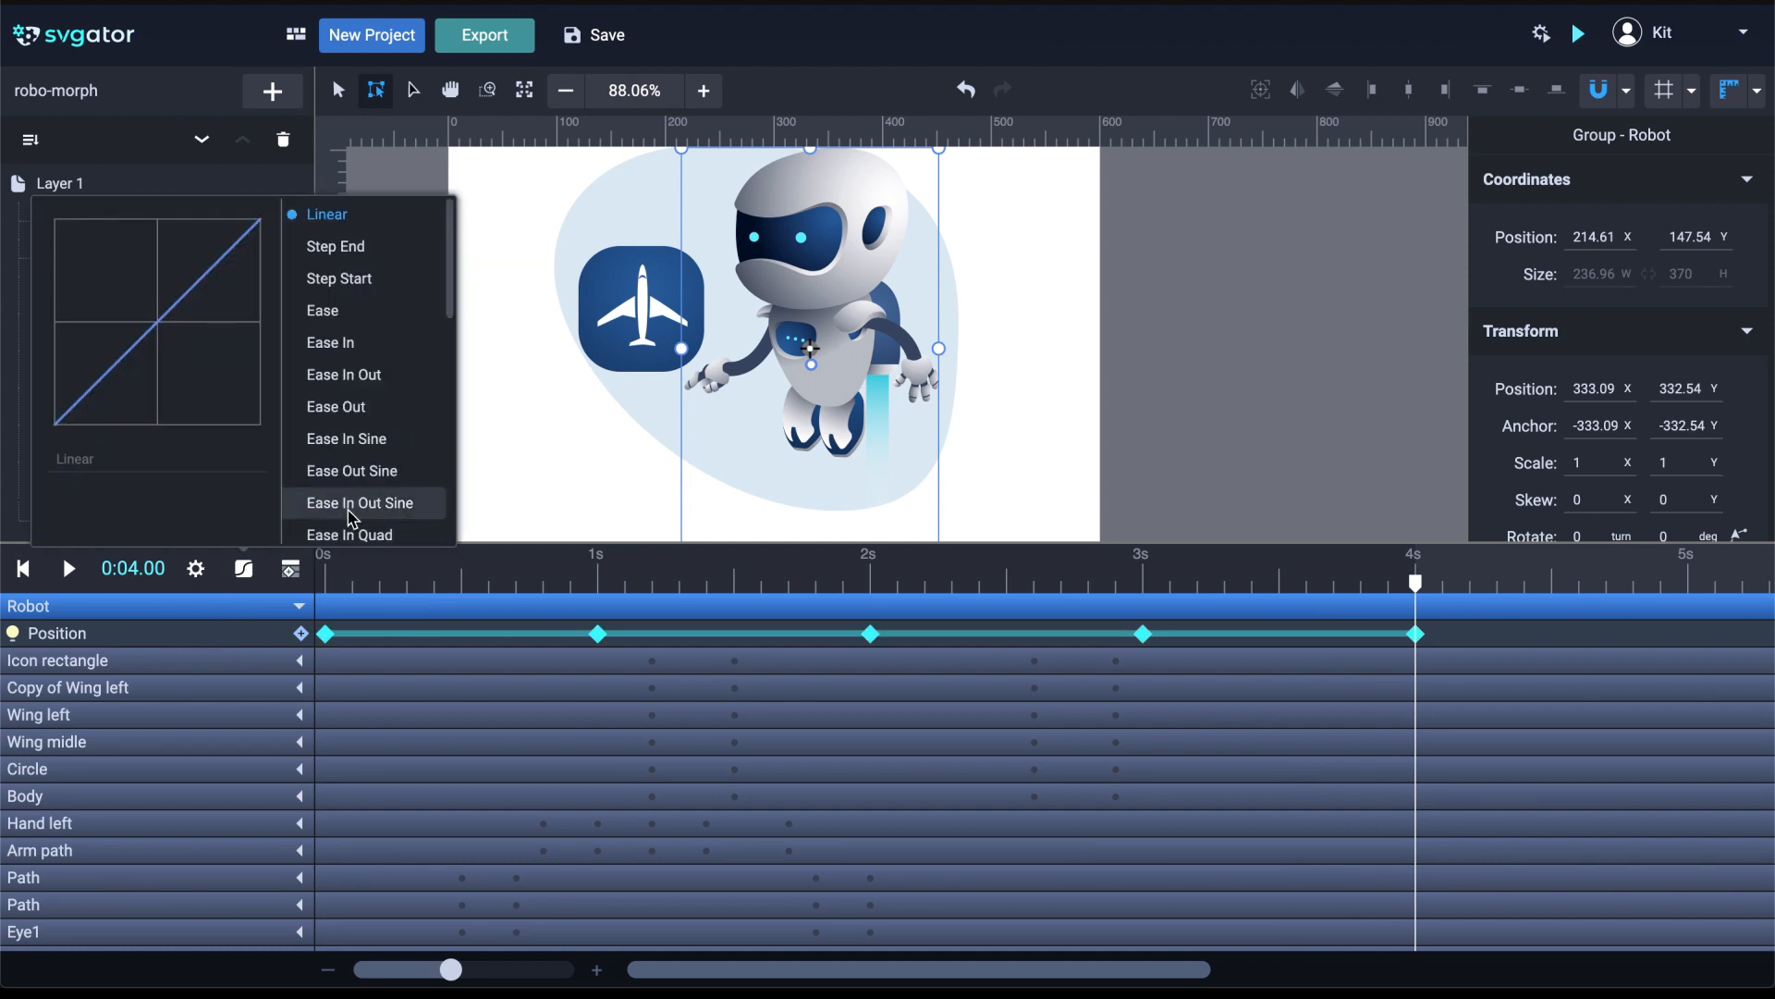
left_click(388, 384)
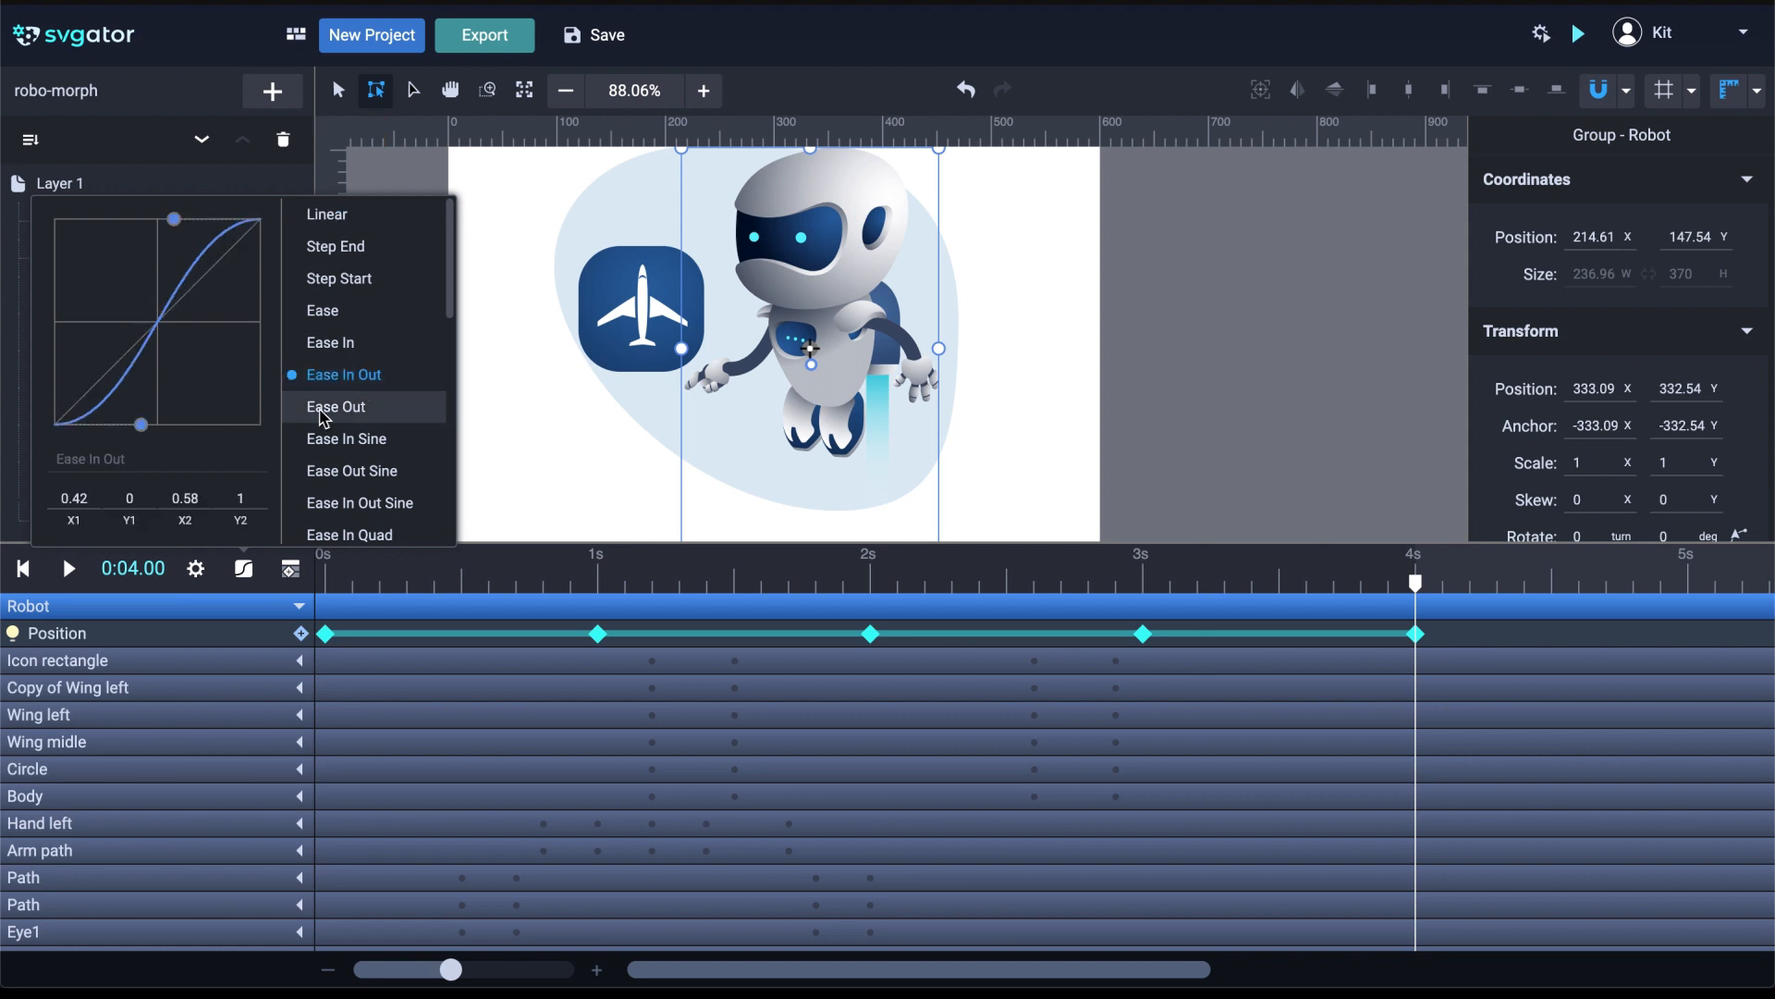
left_click_drag(144, 428, 187, 429)
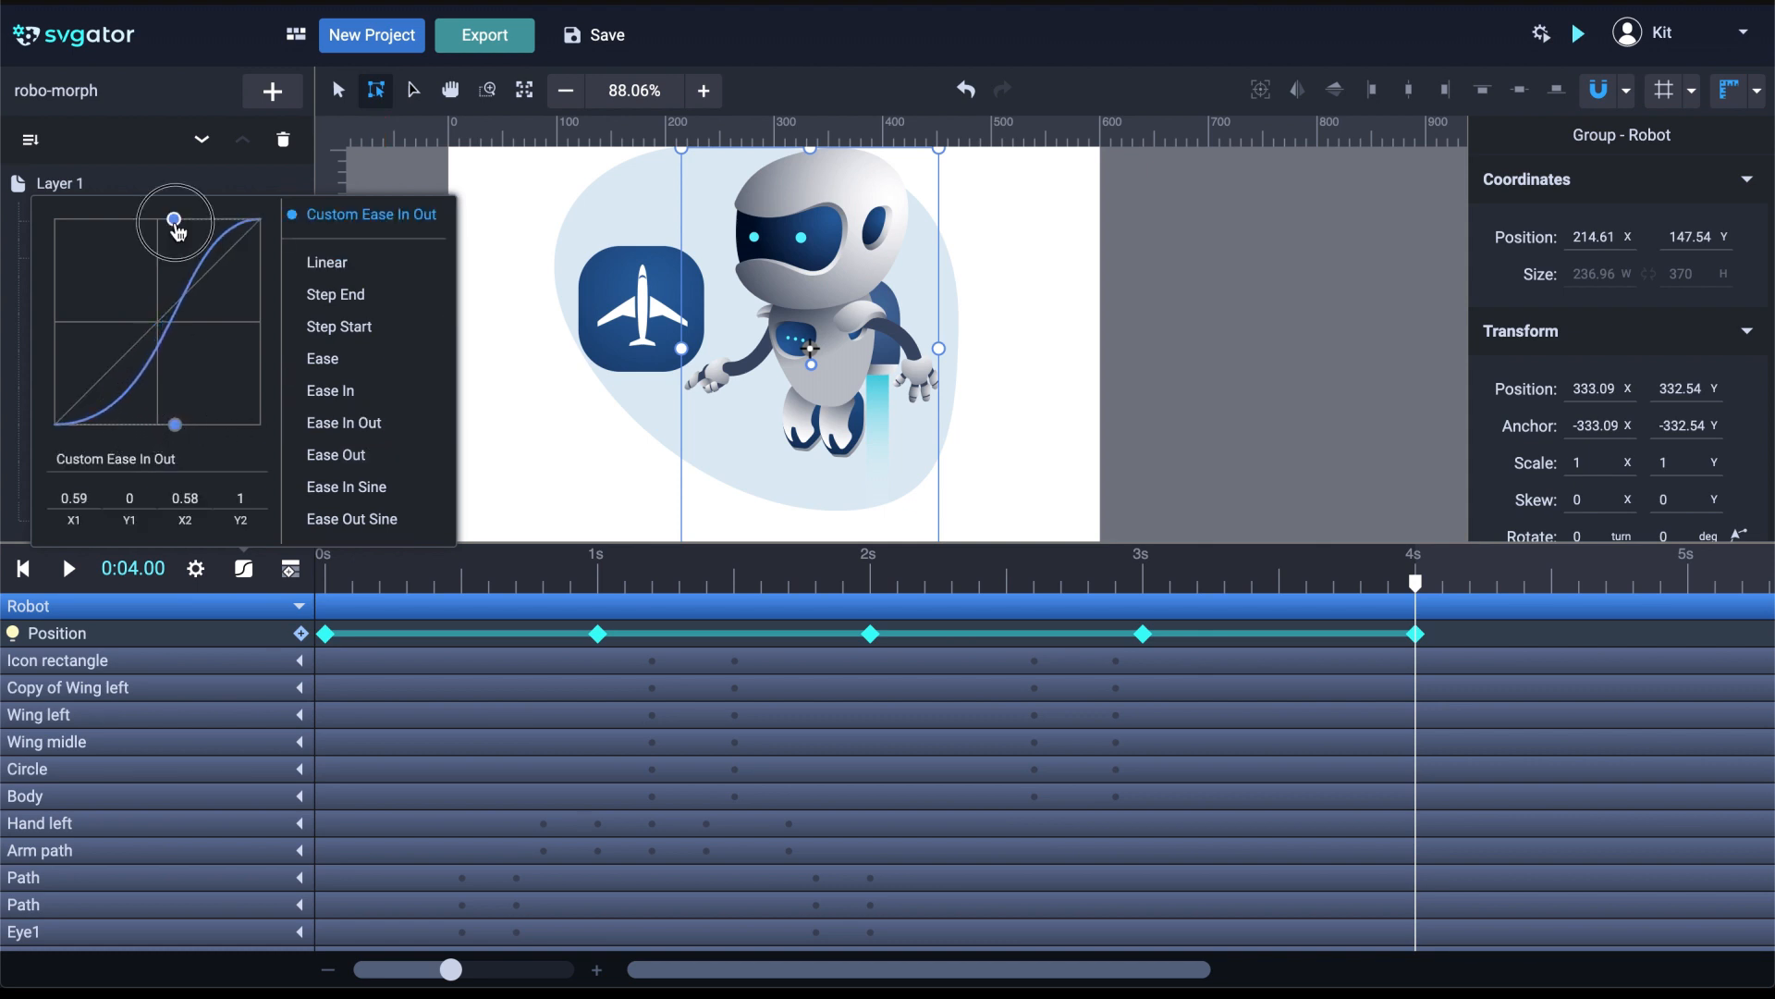
left_click_drag(174, 220, 150, 230)
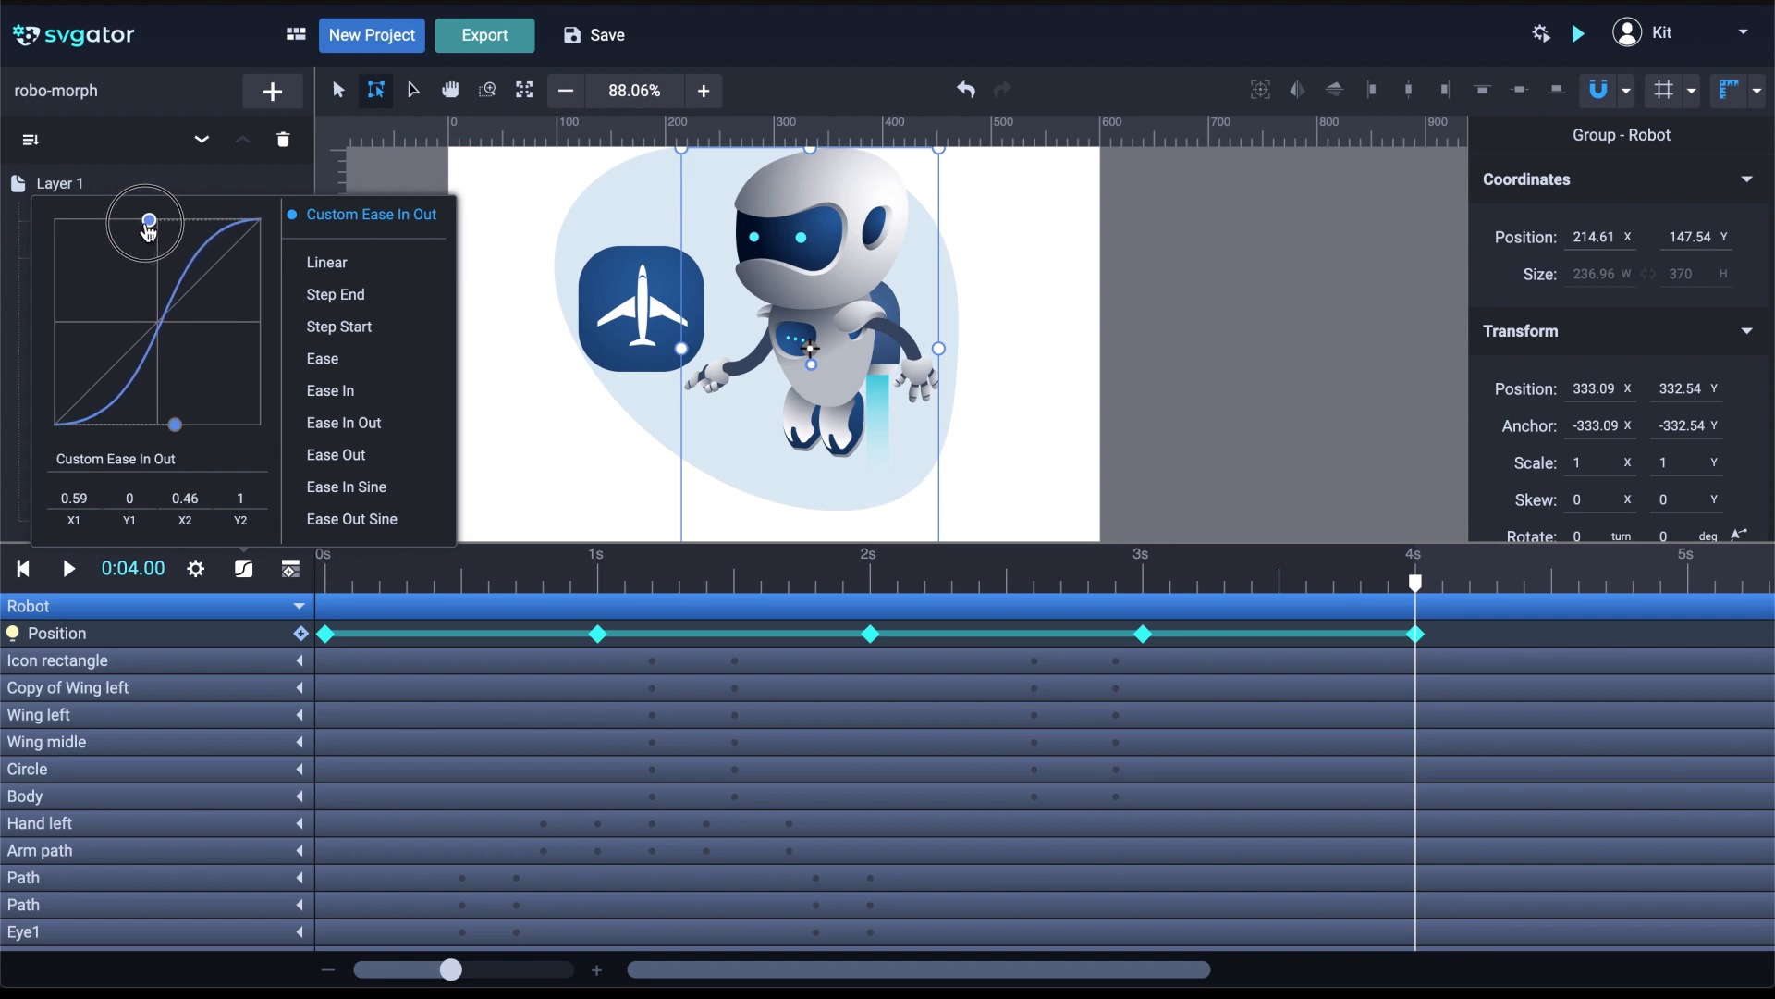
left_click(330, 589)
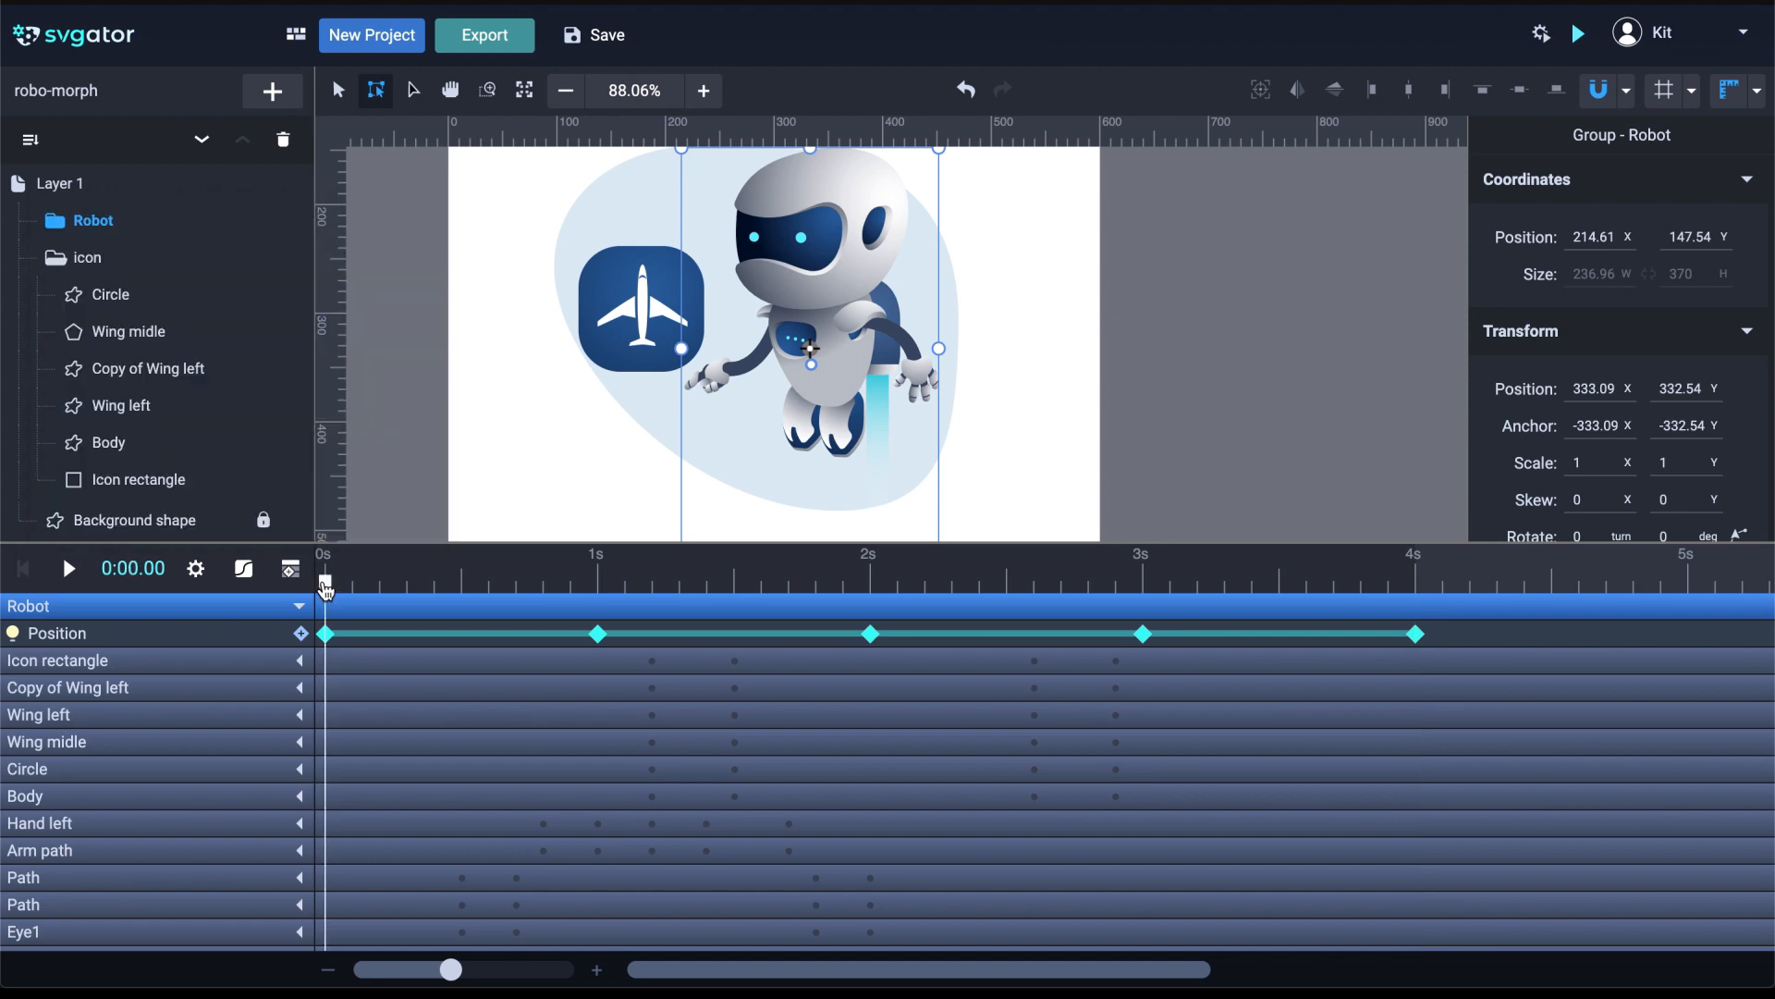
key("space")
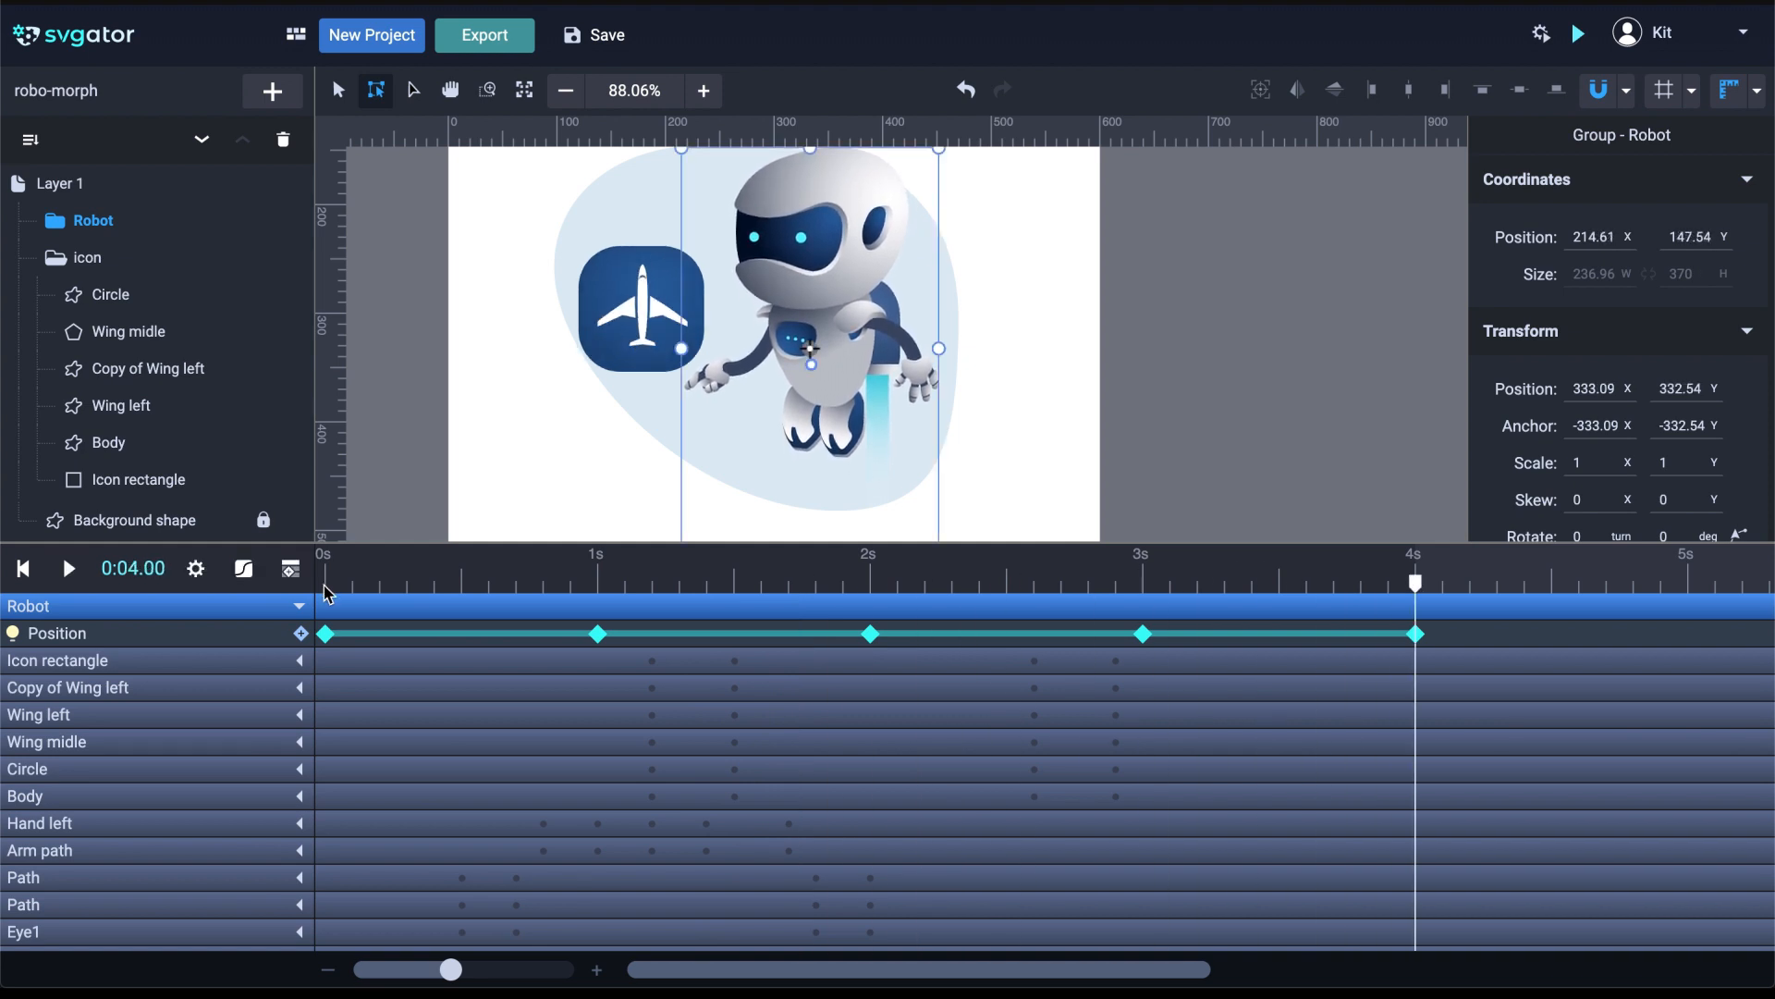
Add a scale animator to the Jet rectangle at 0 s
left_click(330, 590)
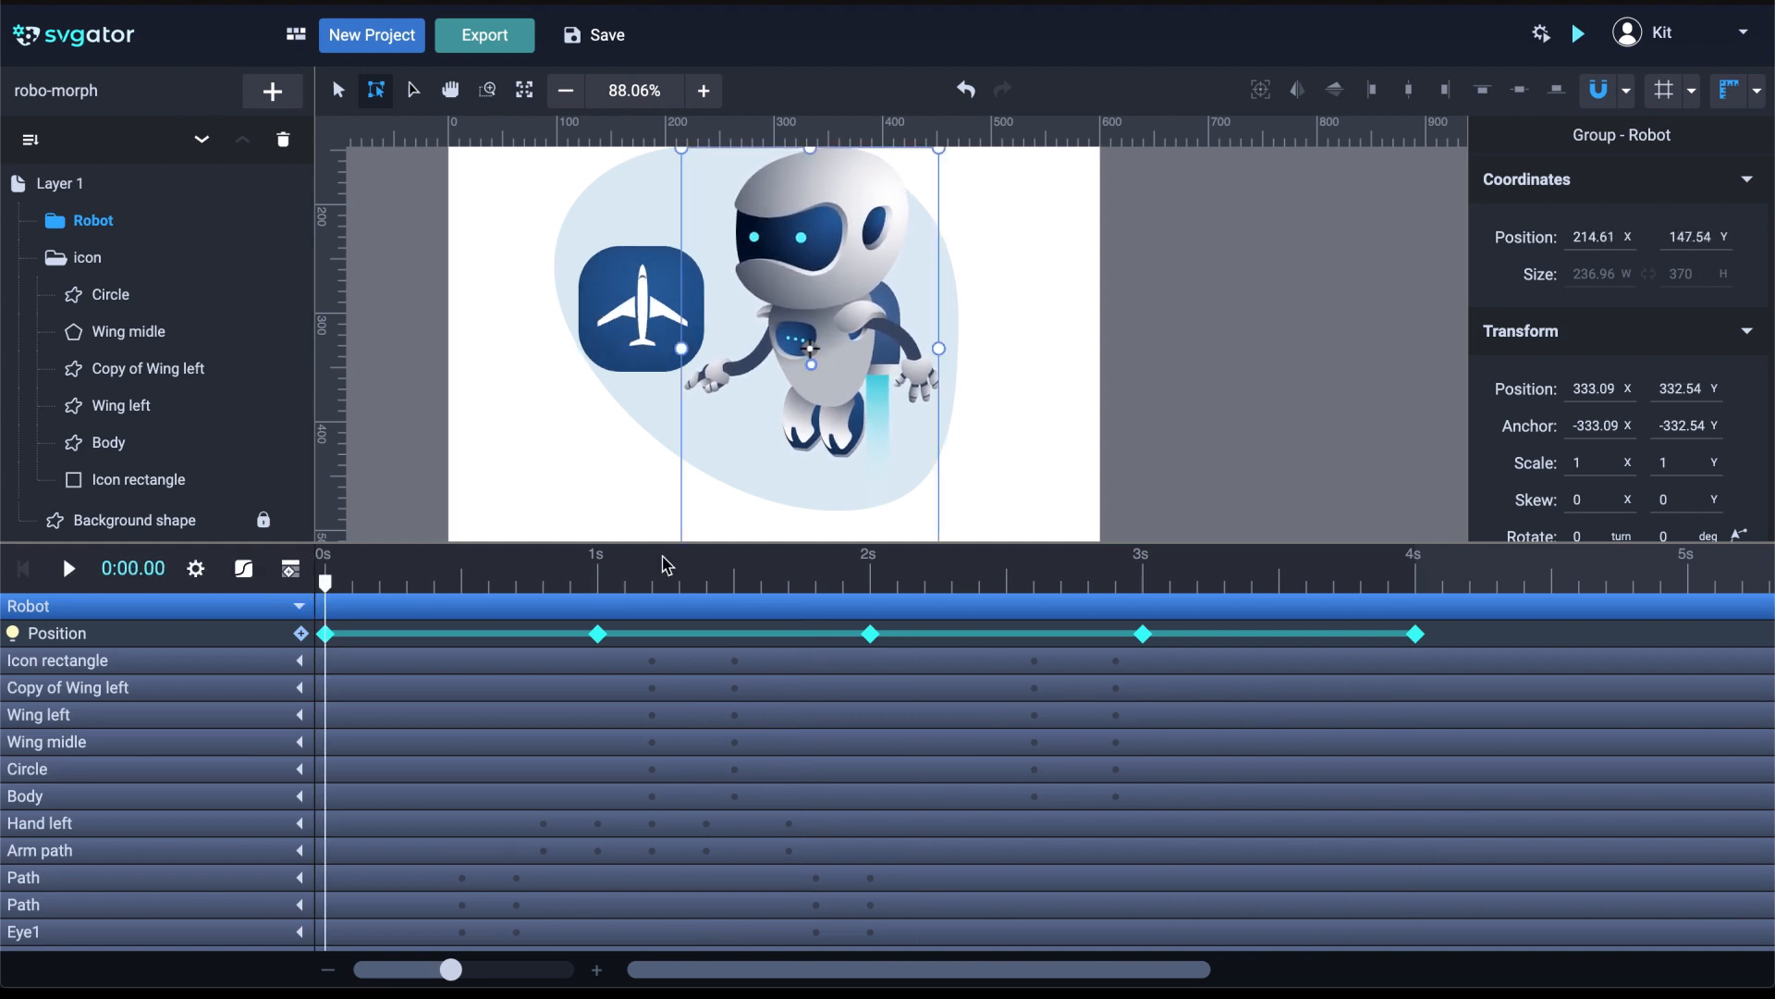
left_click(995, 455)
left_click(882, 404)
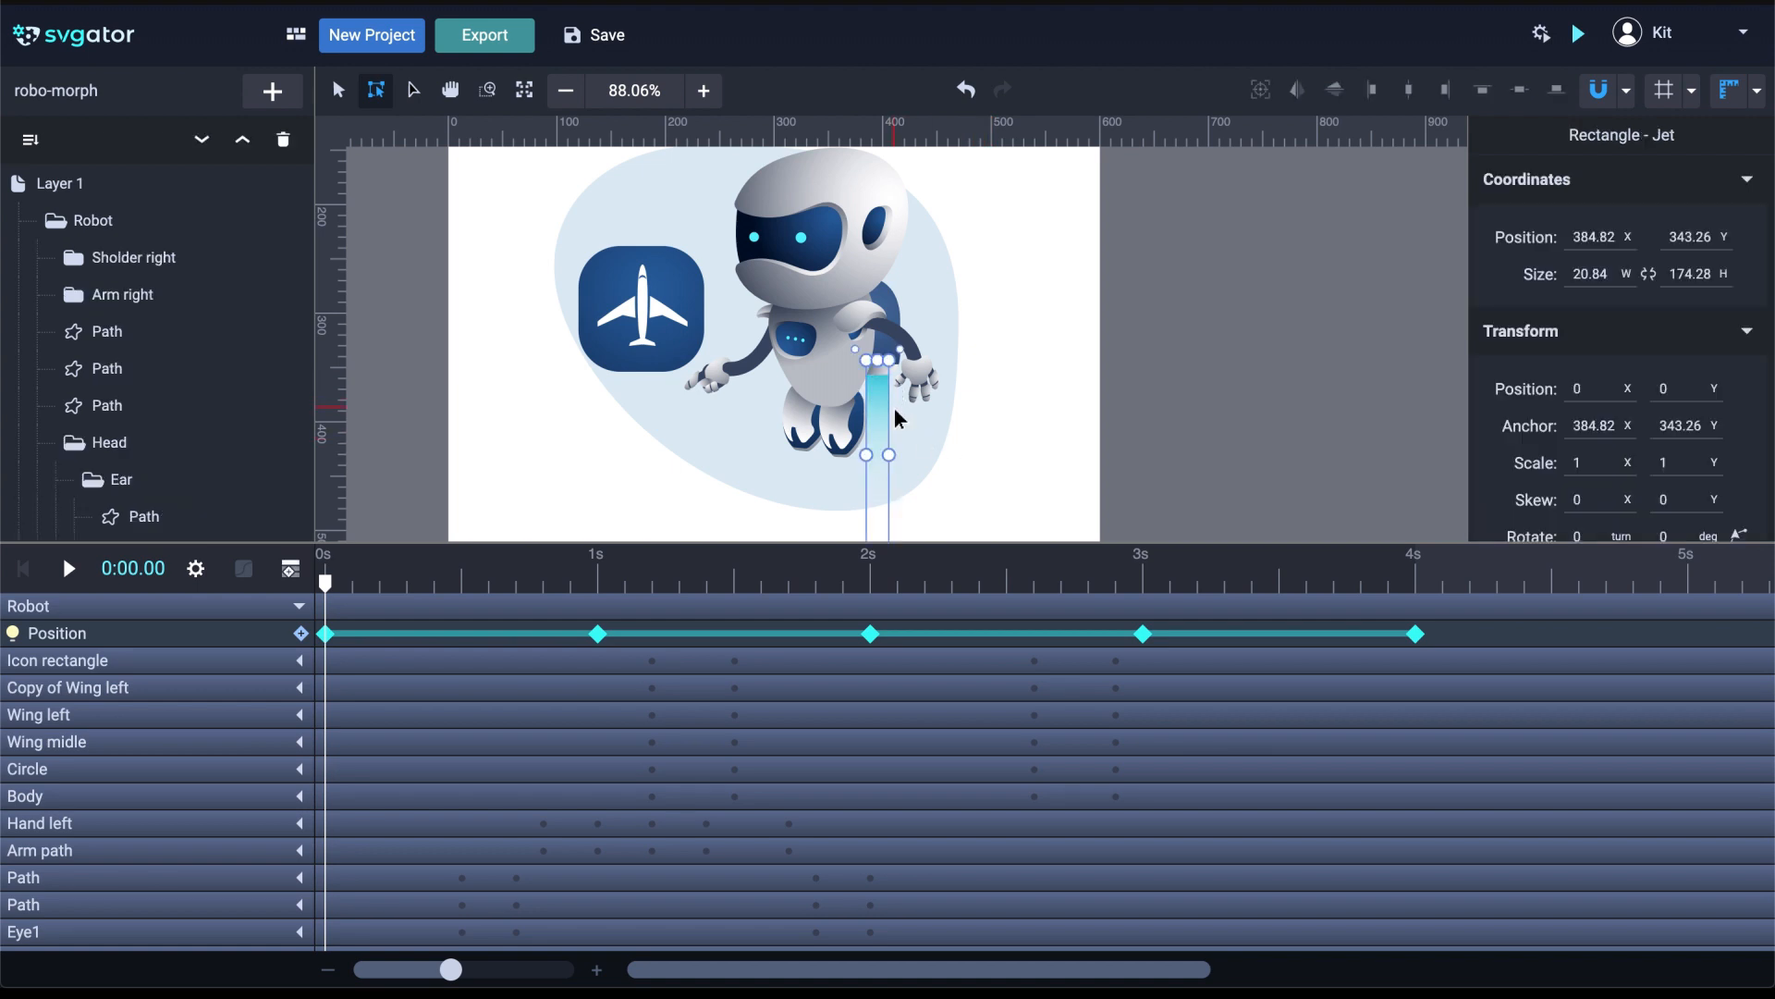
key("shift+s")
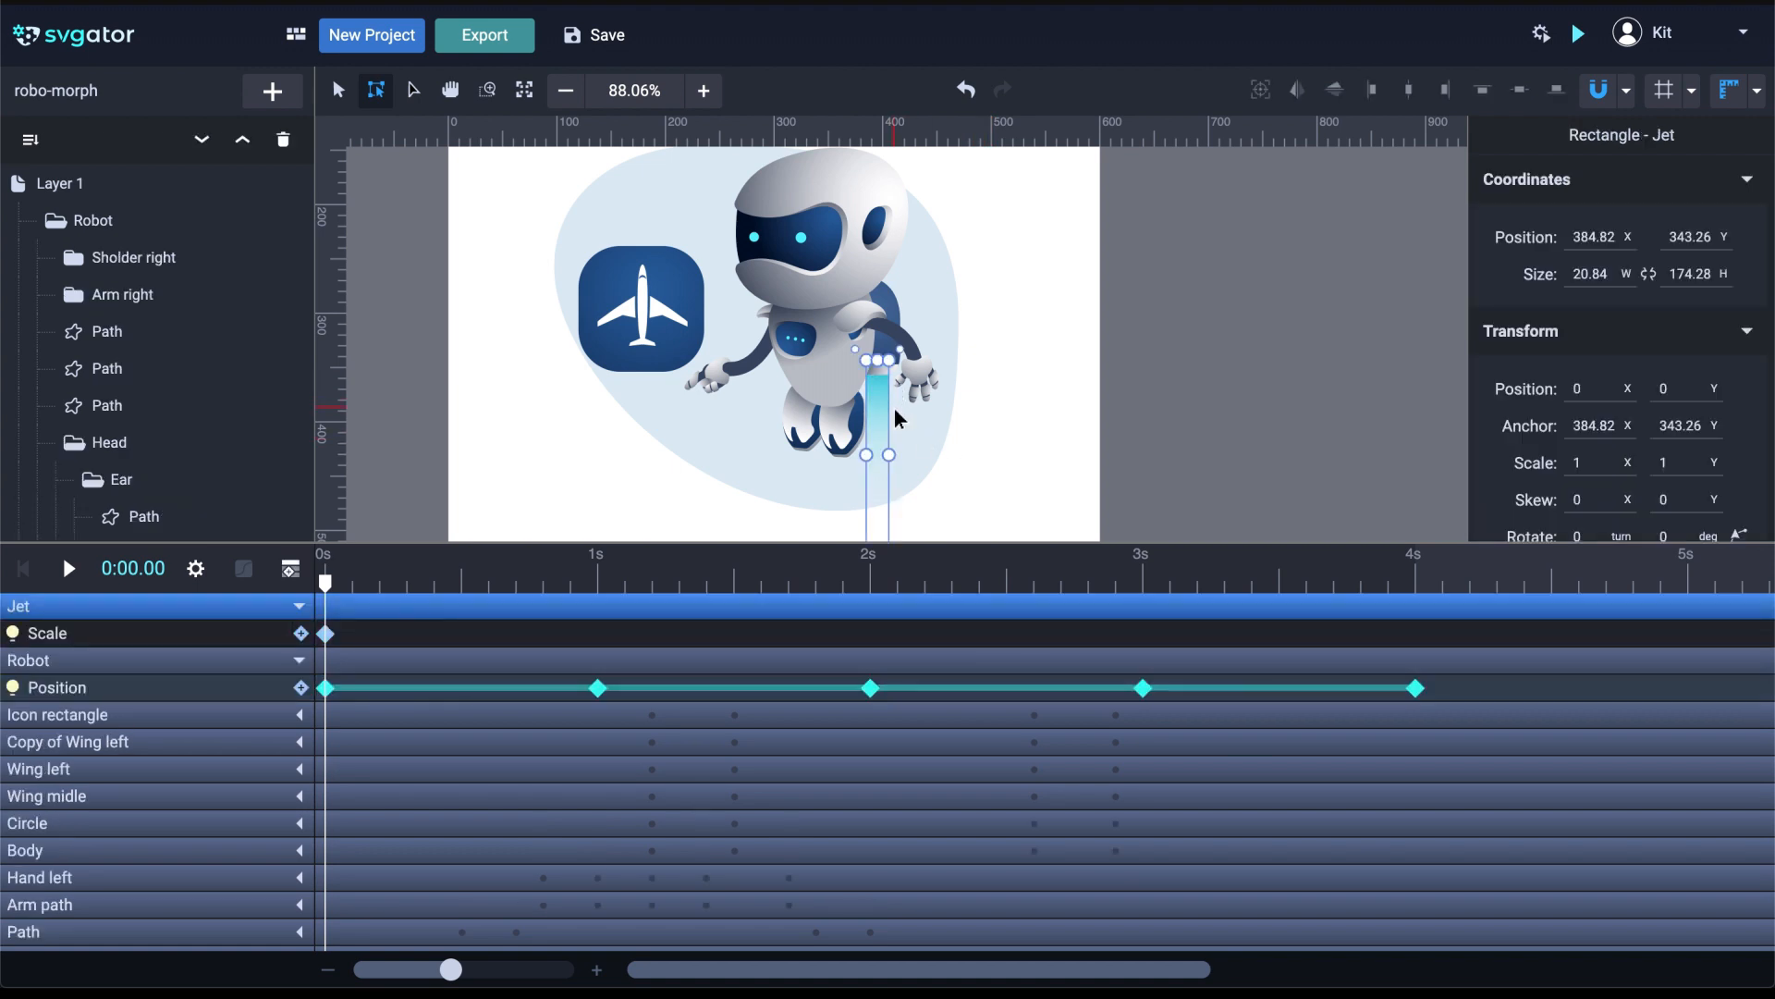
With the playhead at 1 s, move the Jet rectangle's anchor point to the middle of its top edge
left_click(325, 585)
left_click_drag(325, 584, 603, 593)
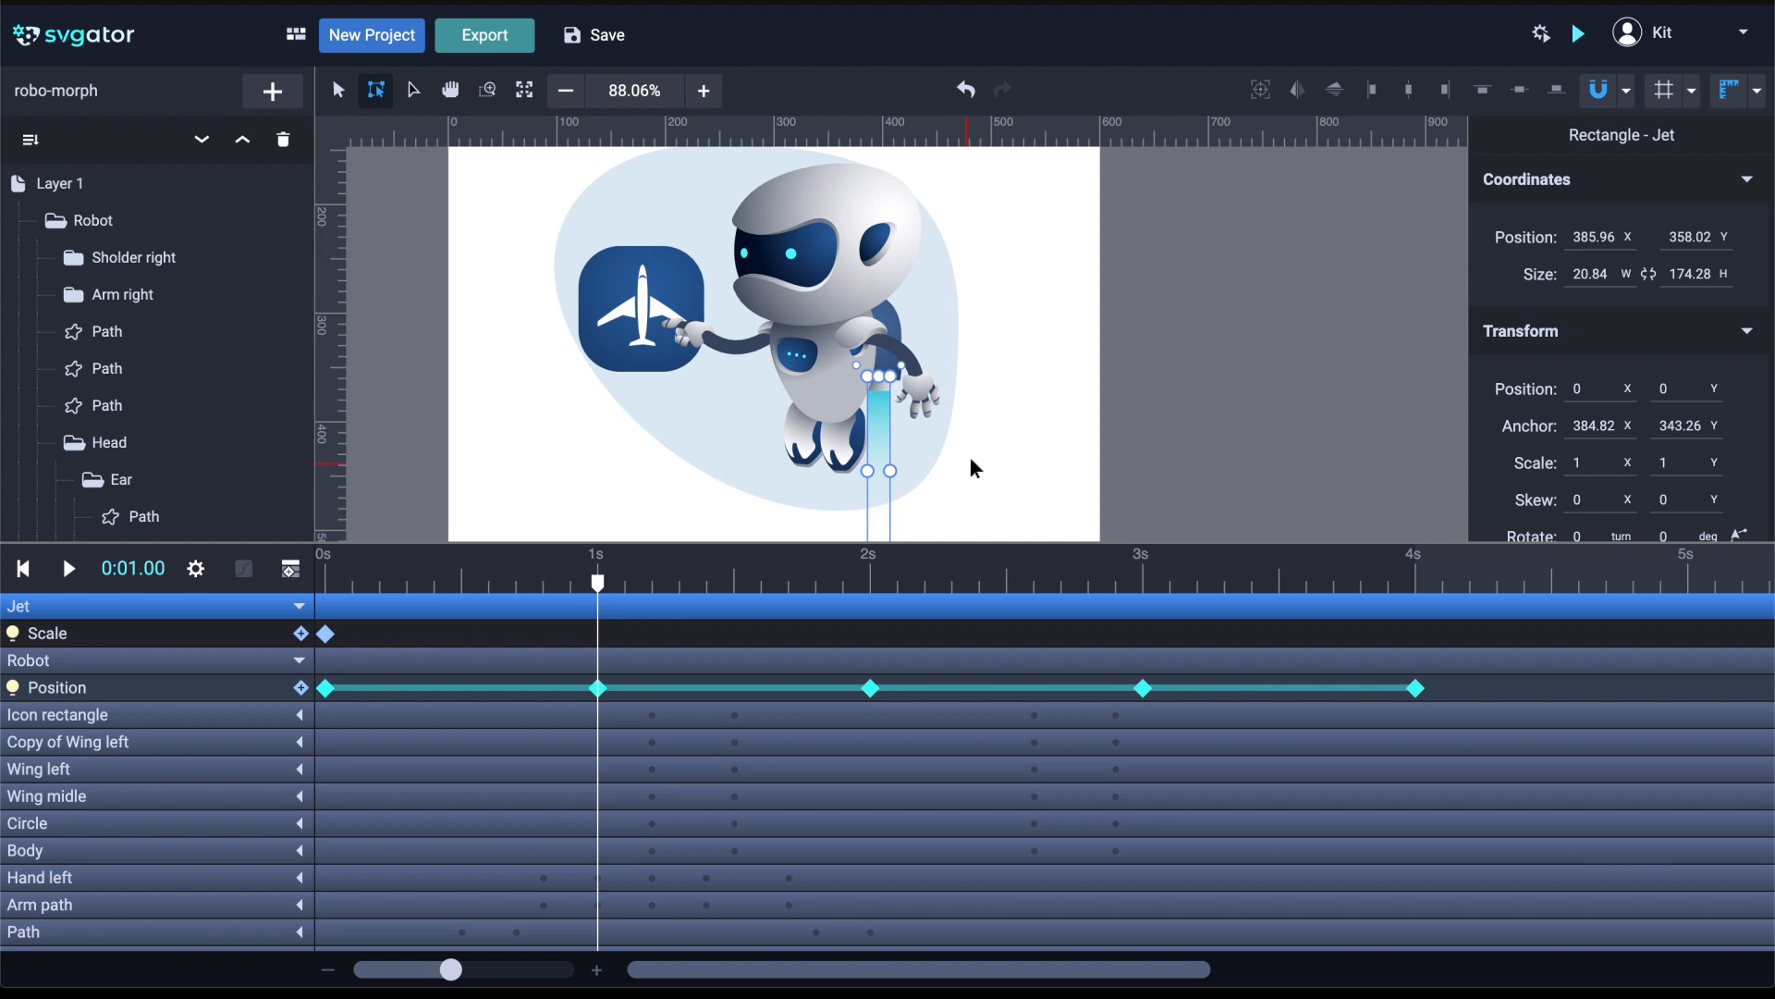
scroll(978, 413, "down", 1)
scroll(935, 363, "up", 3)
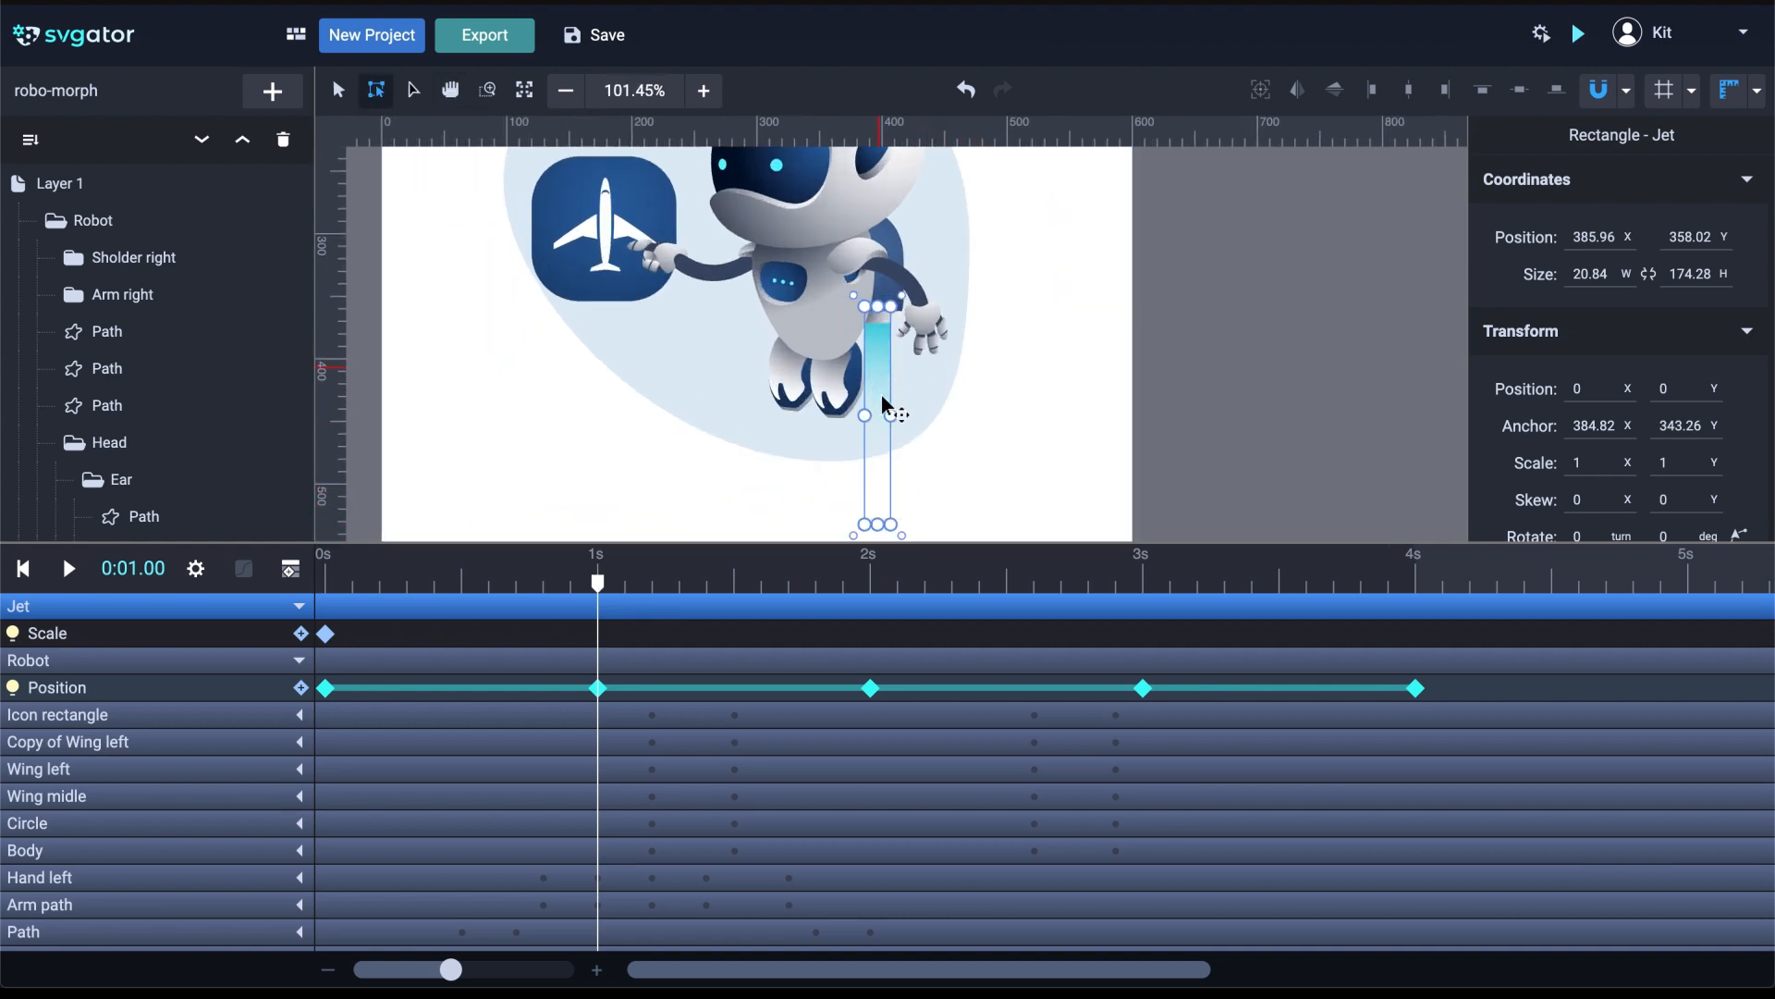
scroll(879, 462, "down", 2)
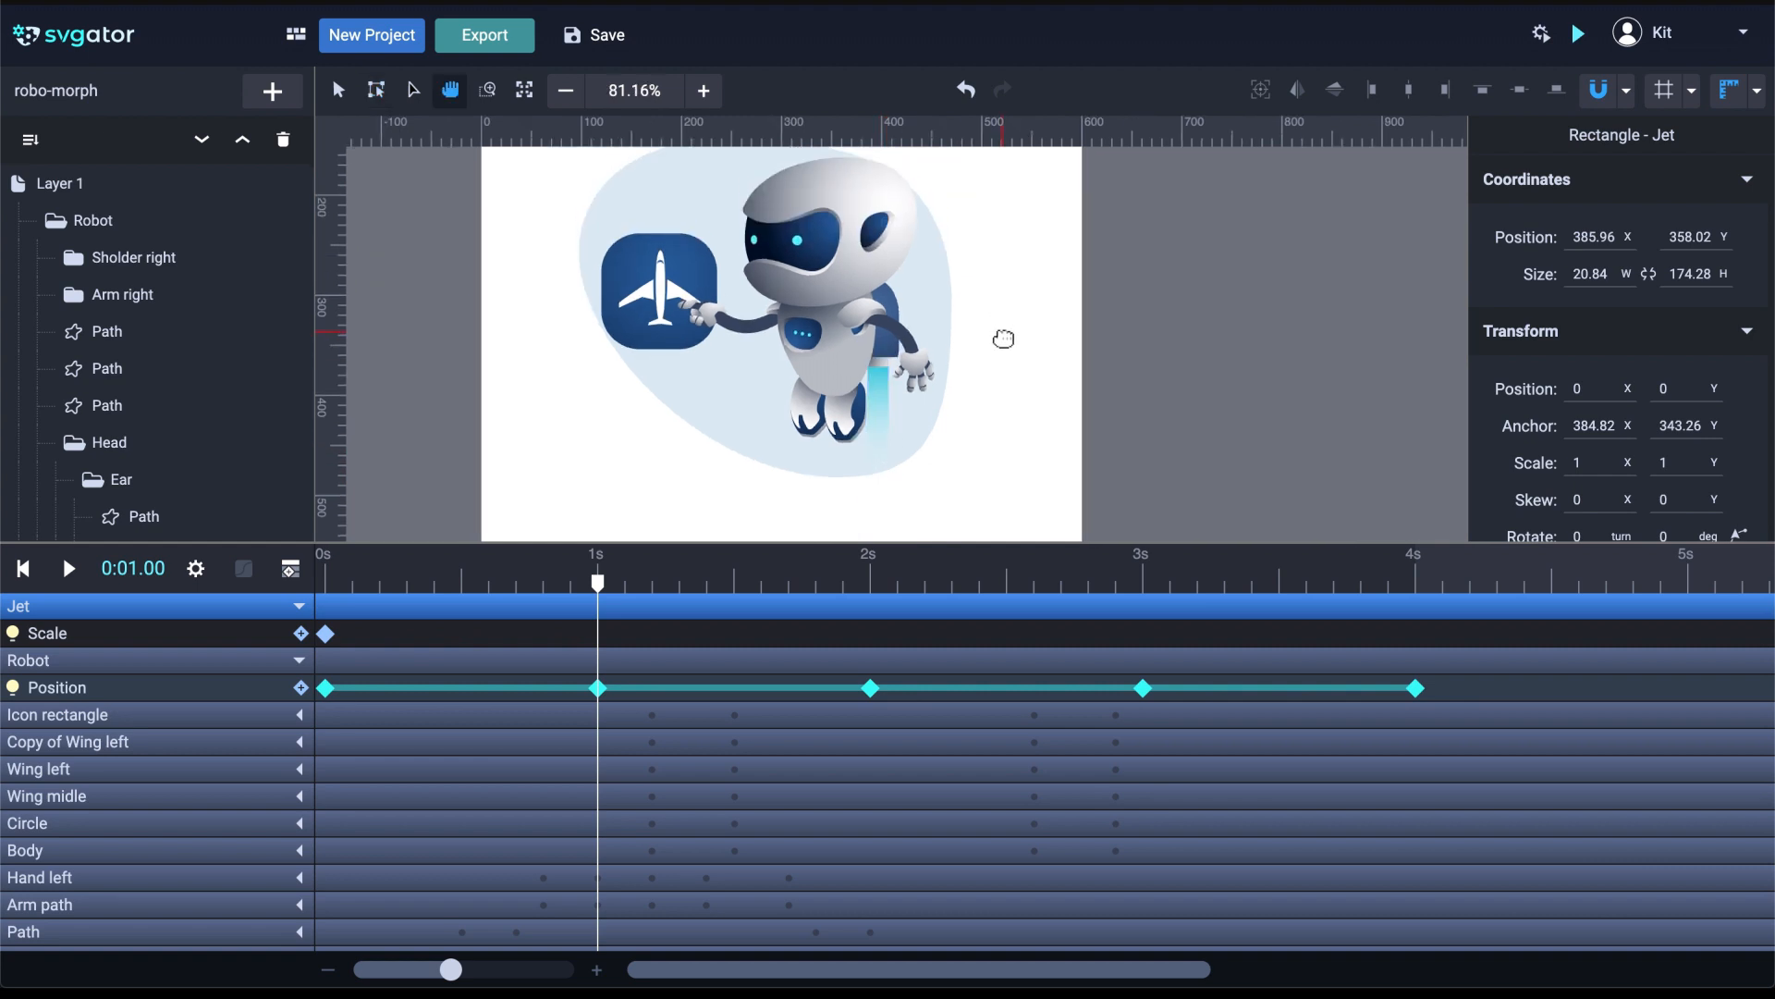
left_click(1261, 92)
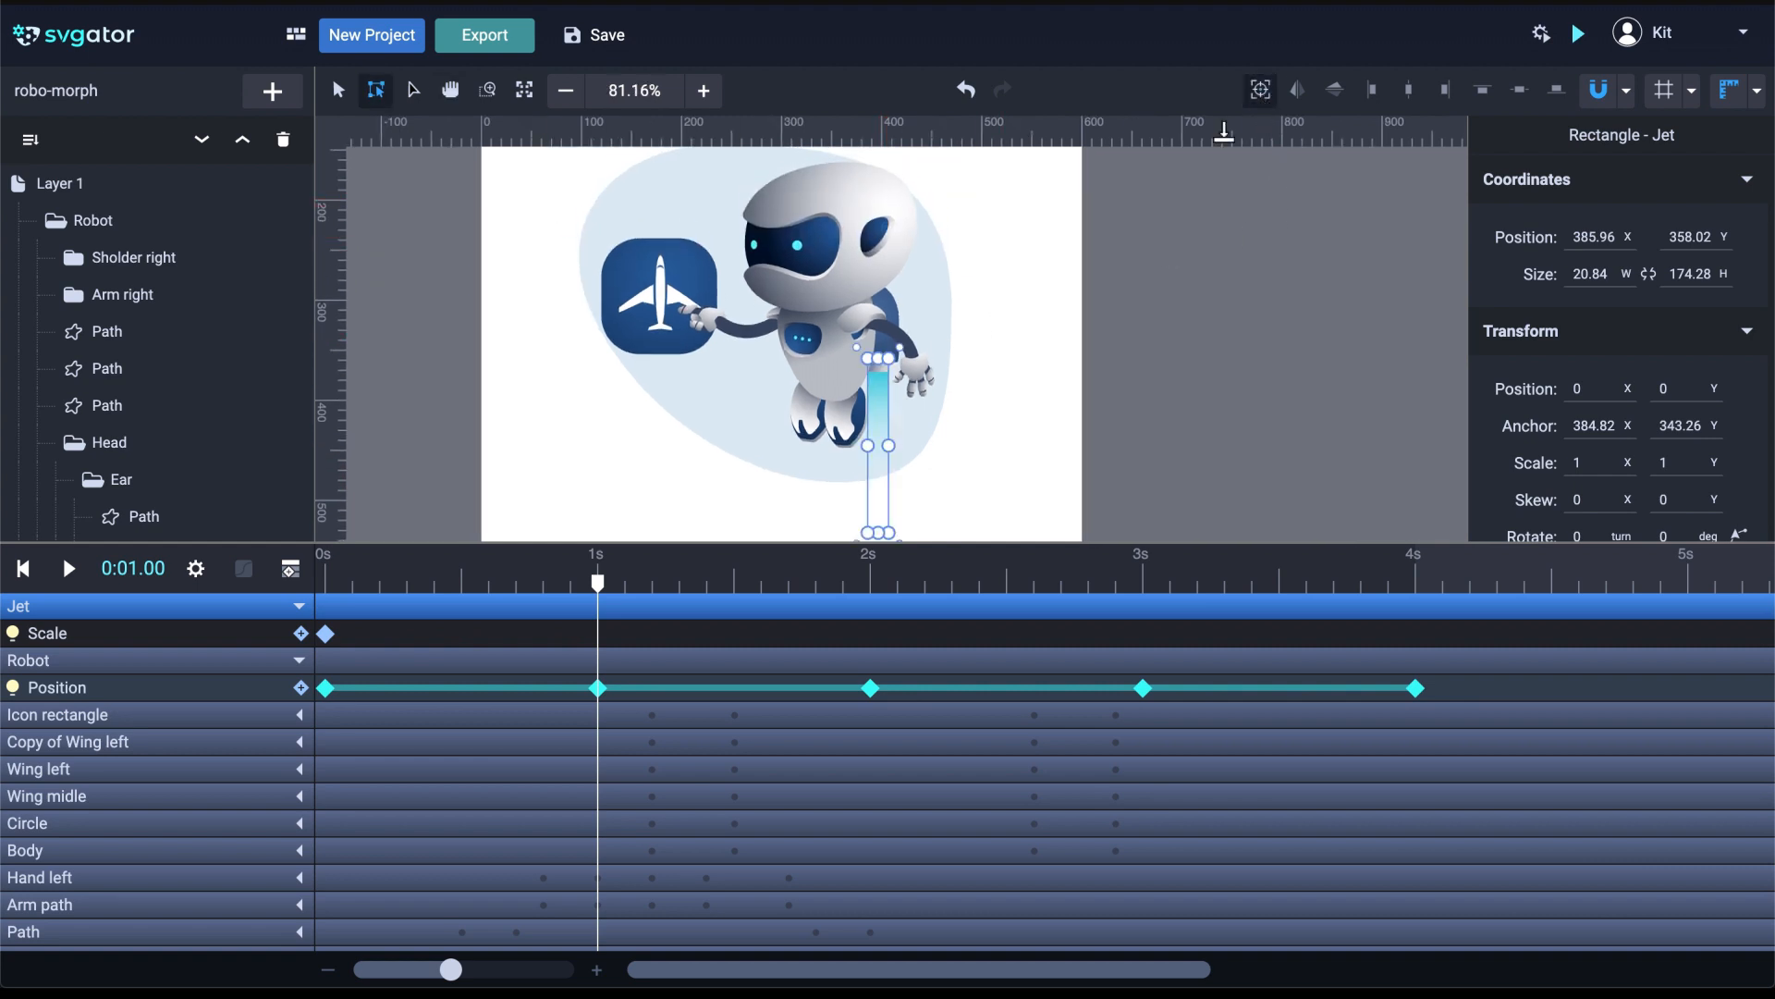
scroll(880, 427, "up", 3)
left_click_drag(881, 459, 880, 347)
scroll(883, 338, "up", 10)
scroll(878, 331, "up", 4)
Shorten the Jet rectangle from its lower end to a vertical scale of about 0.51 at 1 s
scroll(880, 348, "down", 10)
scroll(878, 359, "down", 2)
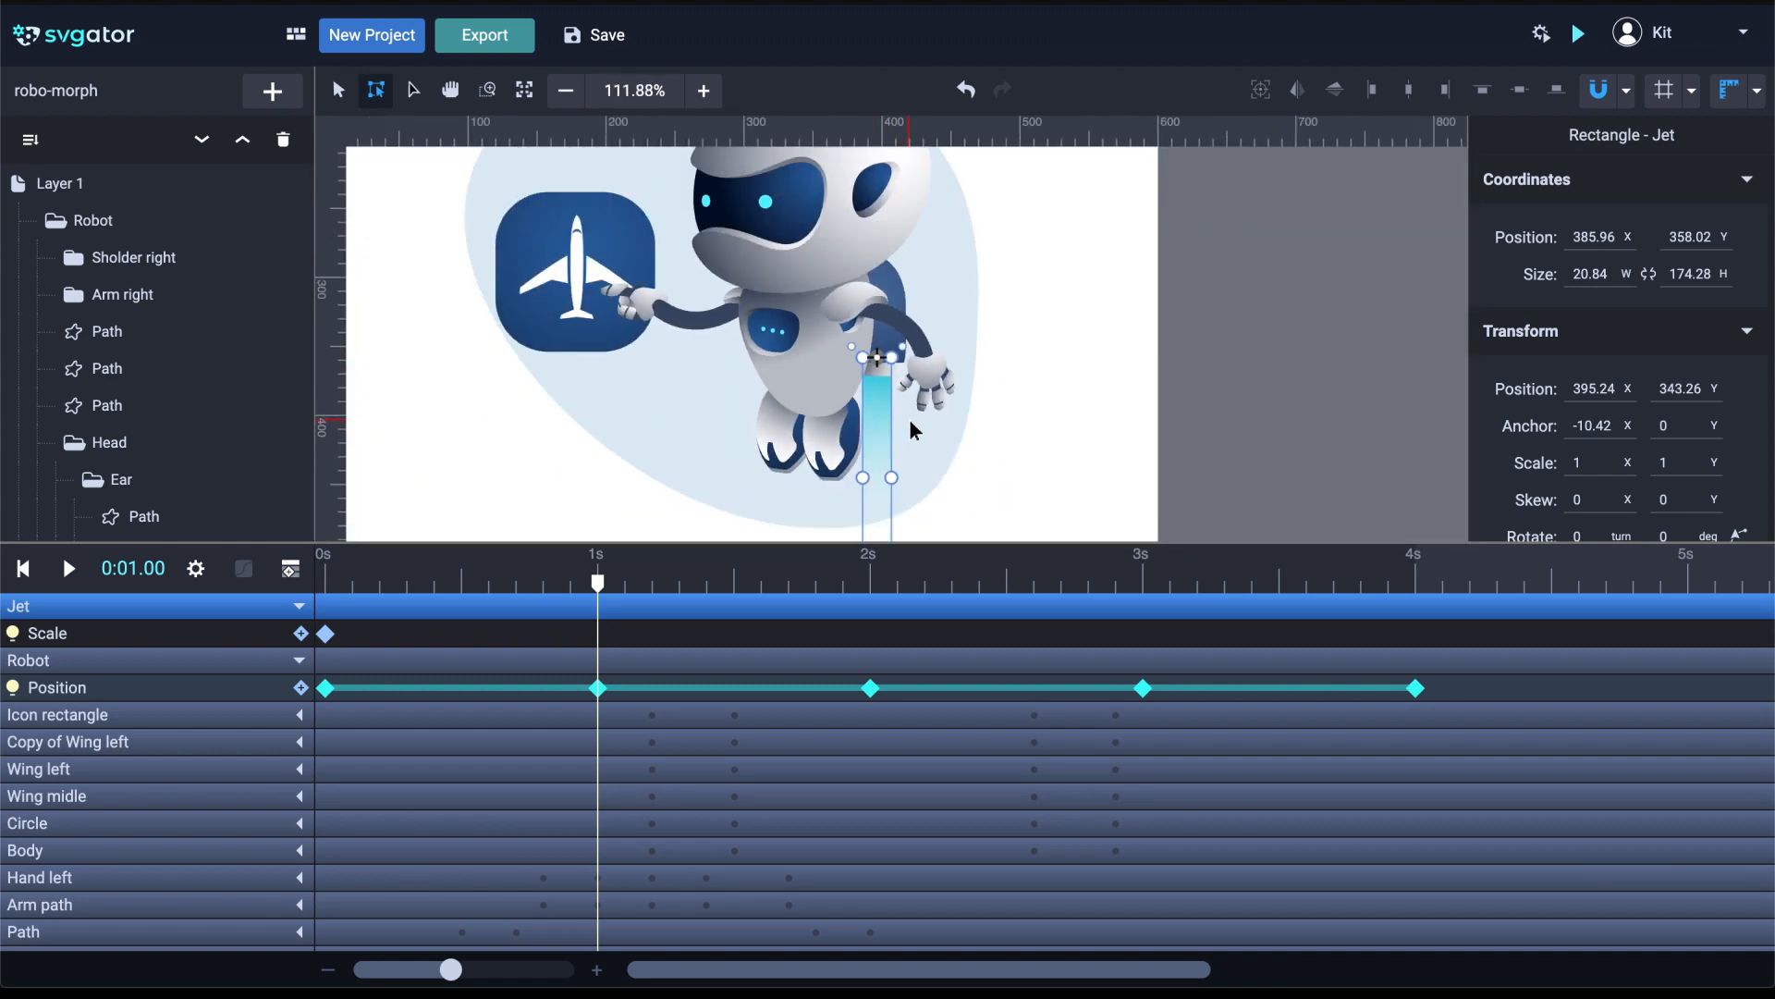
scroll(989, 474, "down", 2)
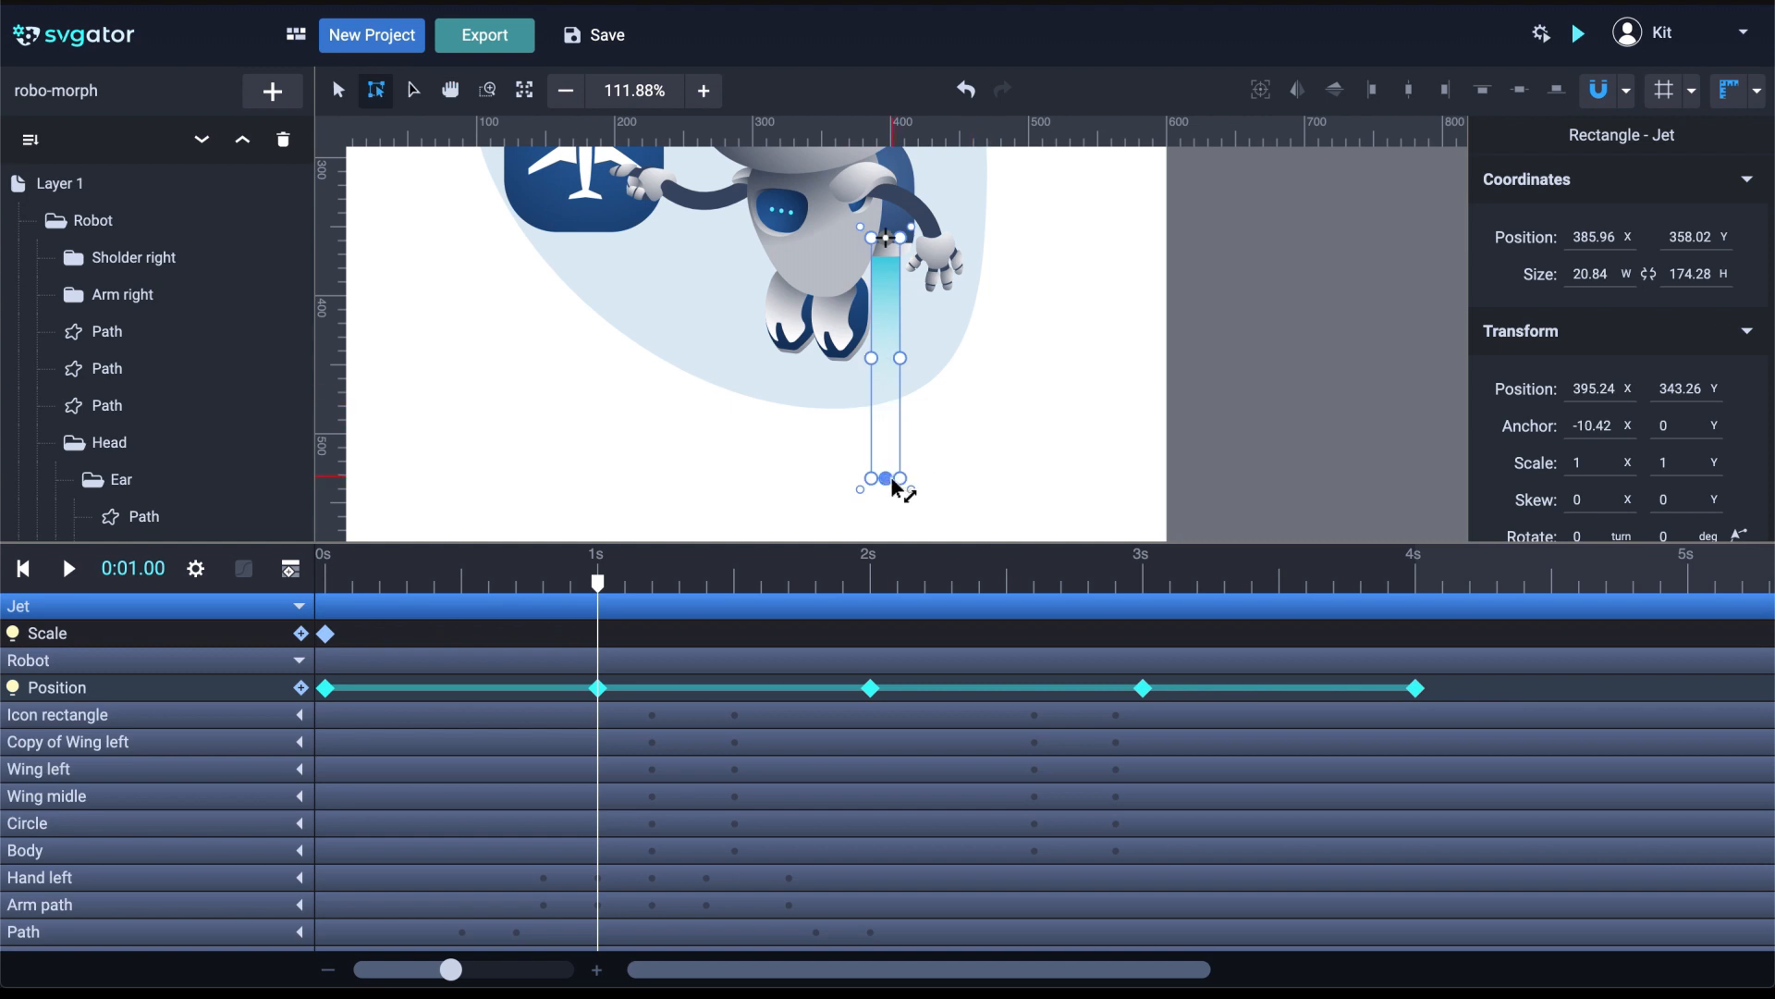
left_click_drag(890, 477, 902, 361)
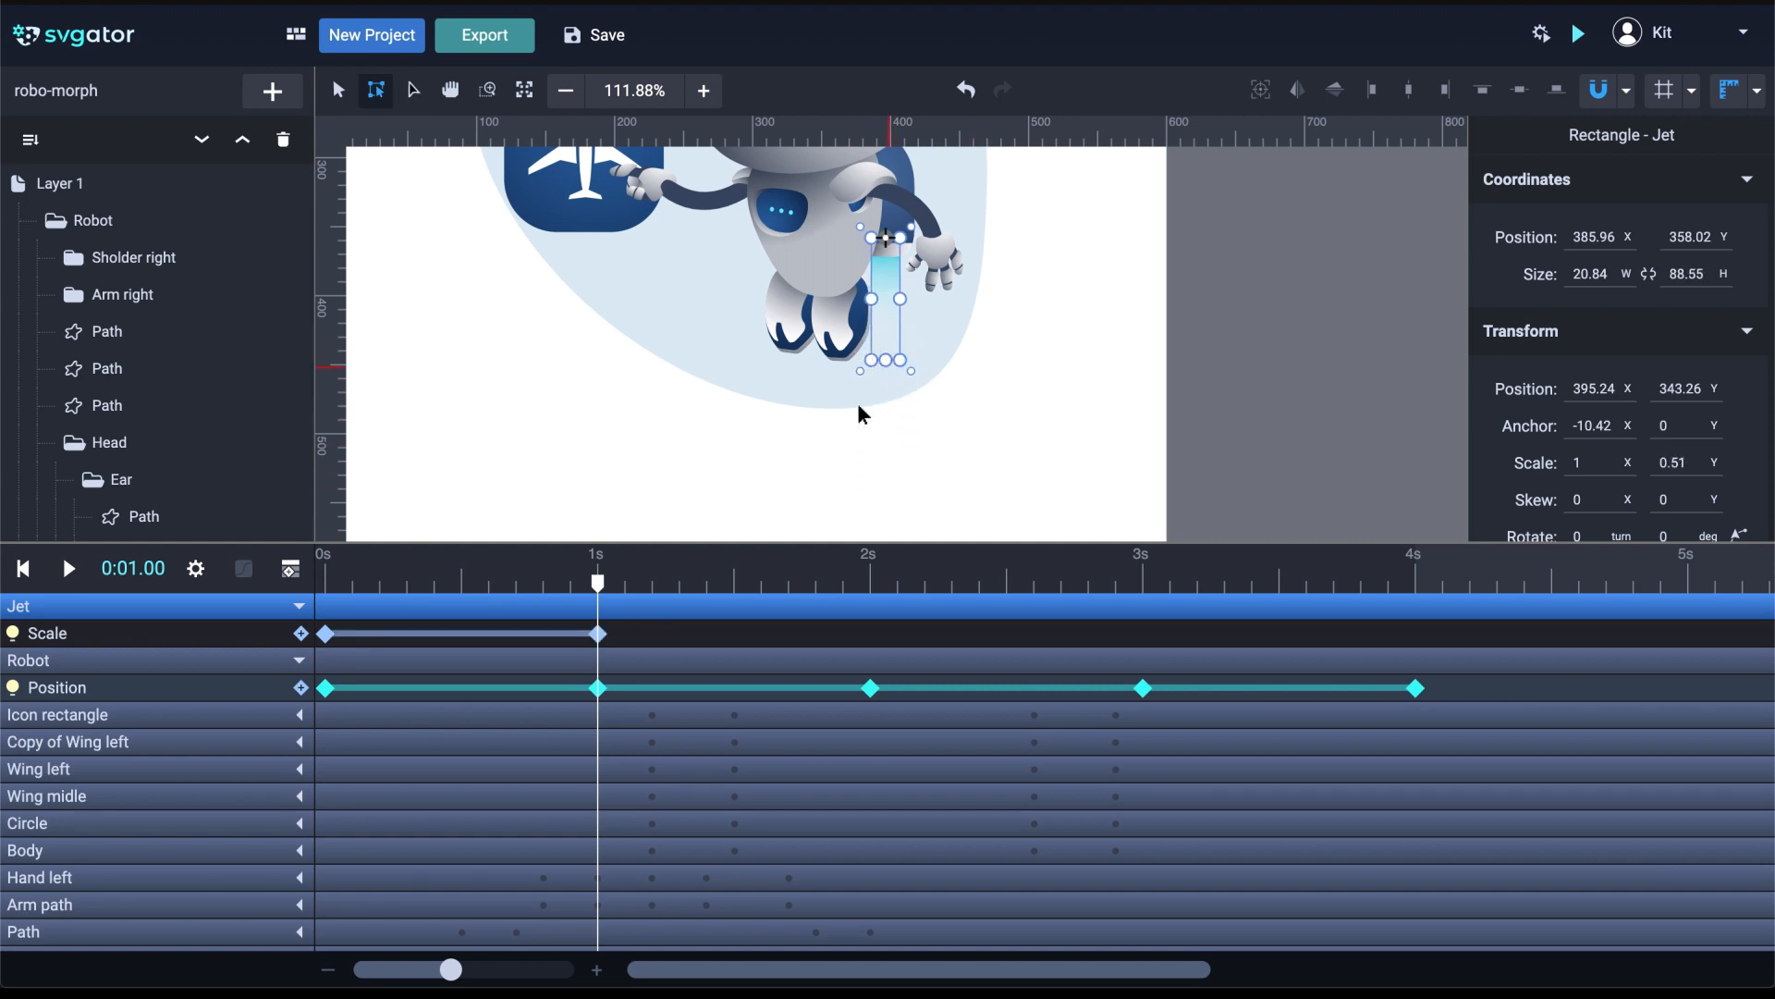
Apply the saved Custom Ease In Out curve to the Jet rectangle's scale keyframes at 0 s and 1 s
left_click(530, 638)
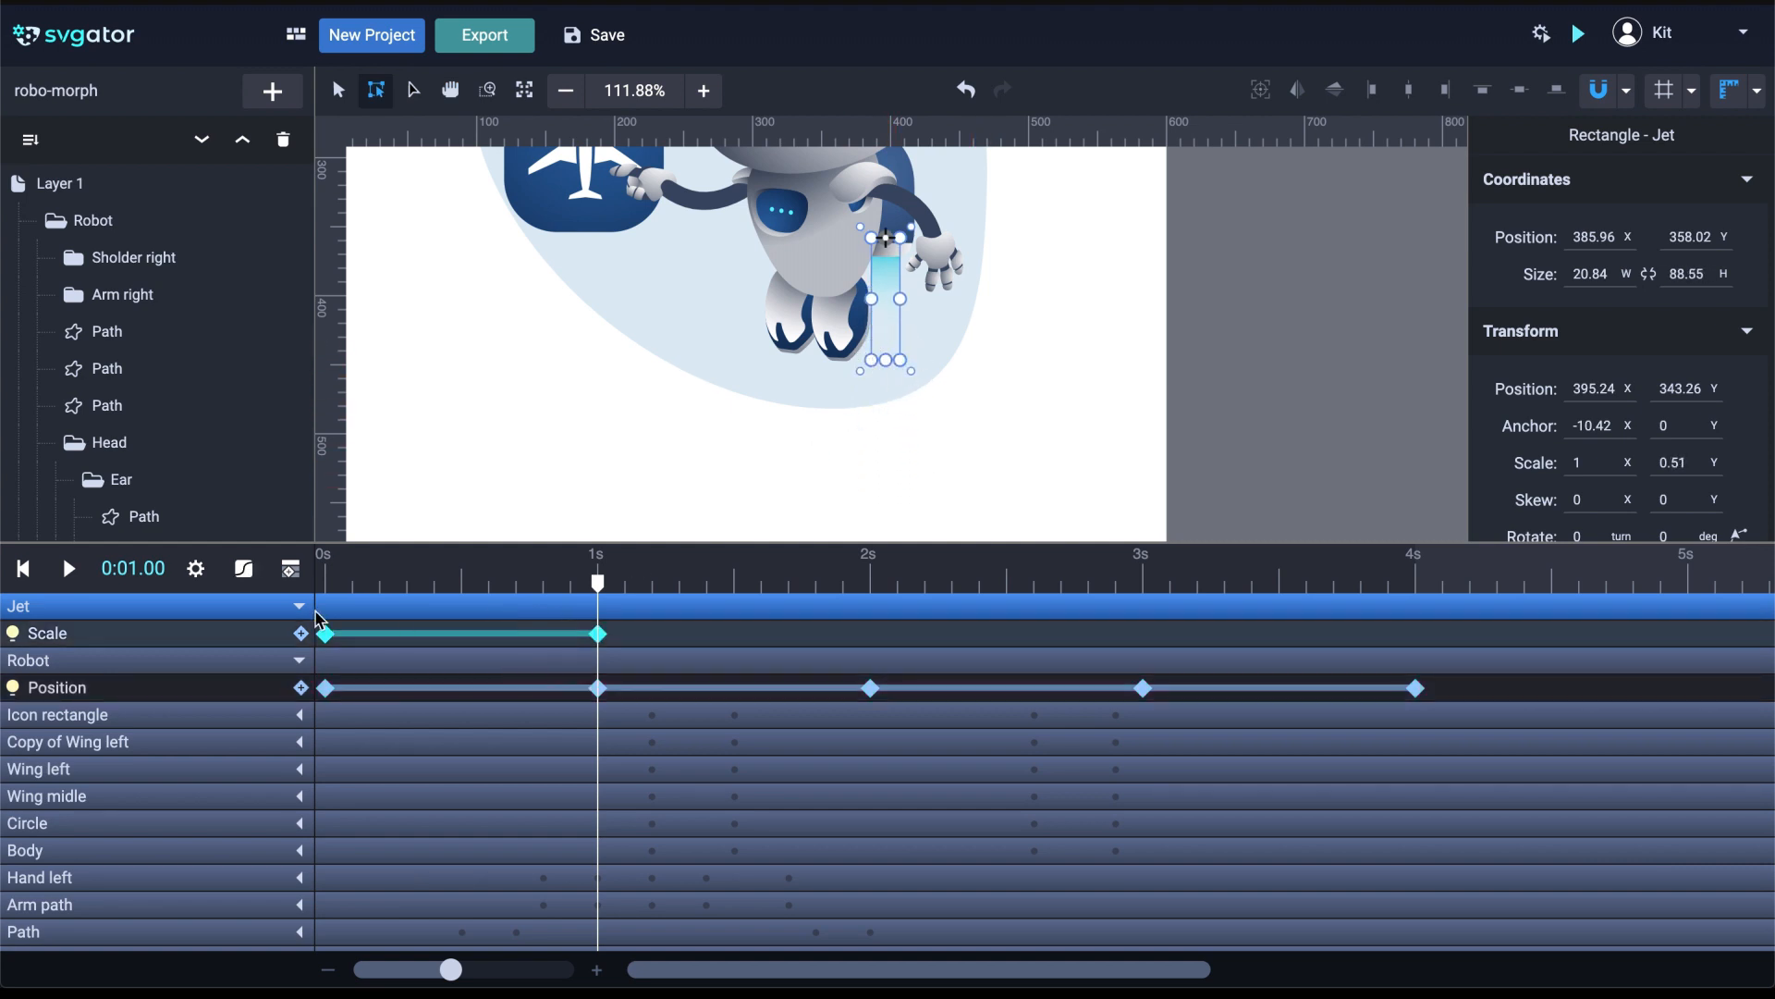
left_click(244, 568)
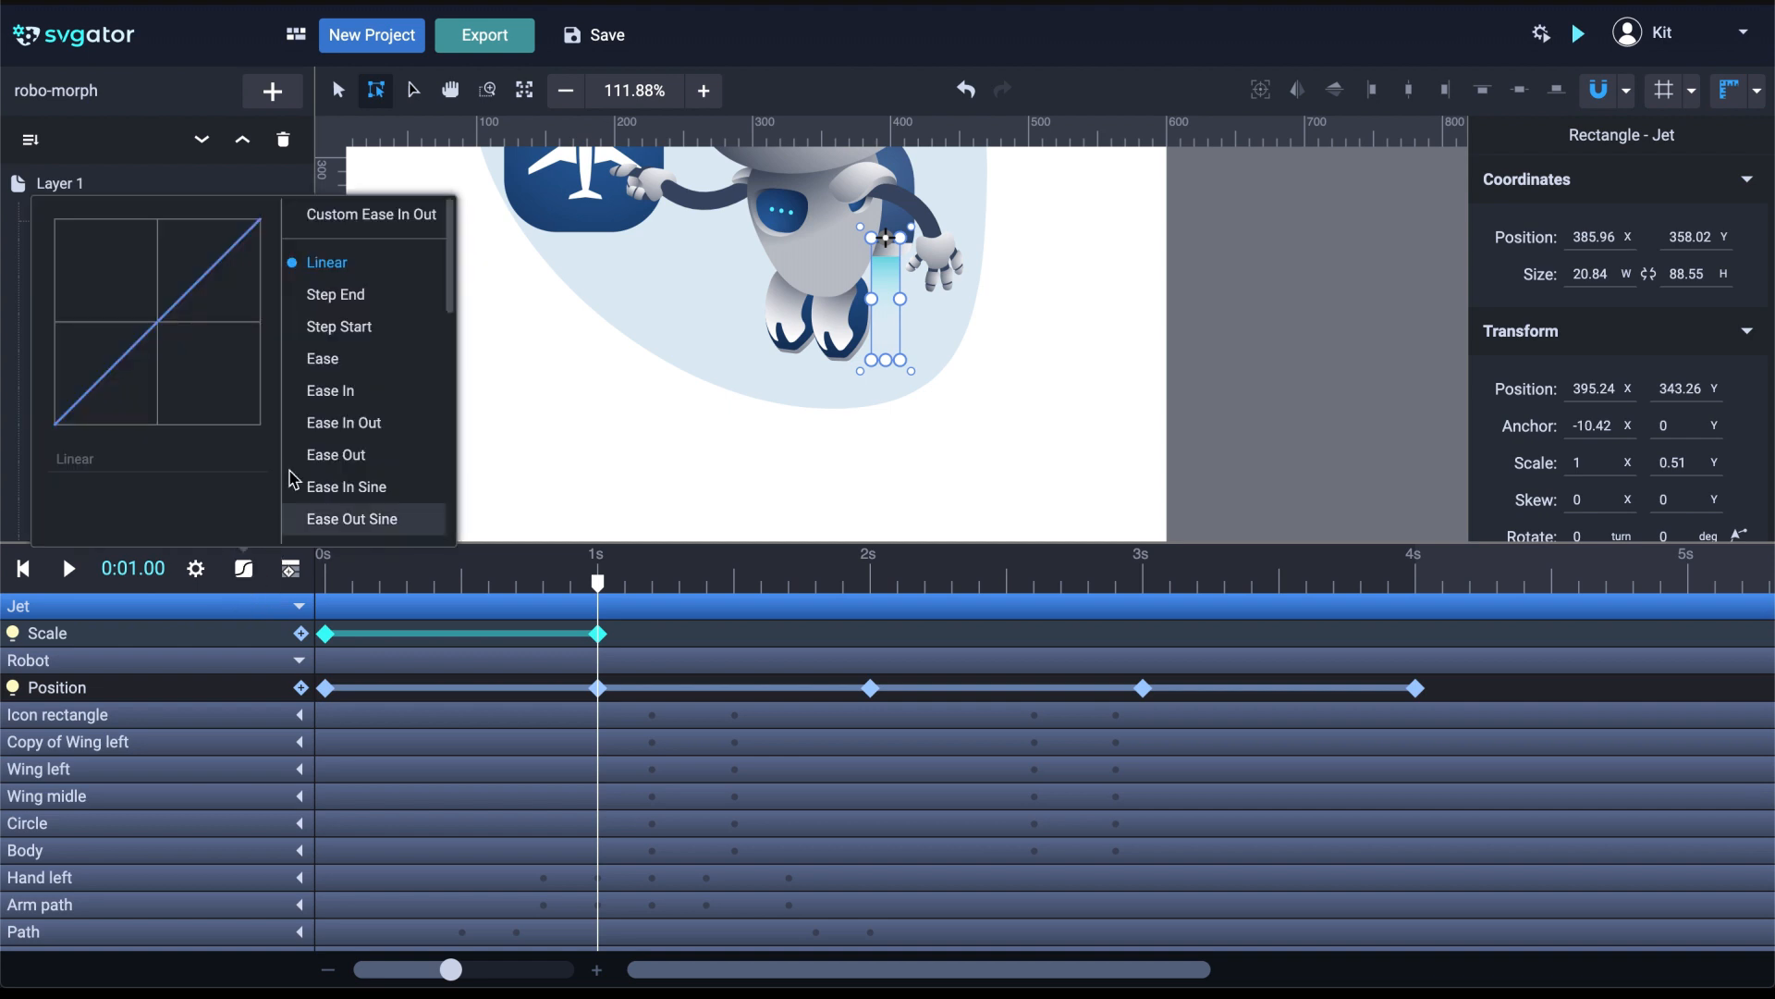
left_click(388, 218)
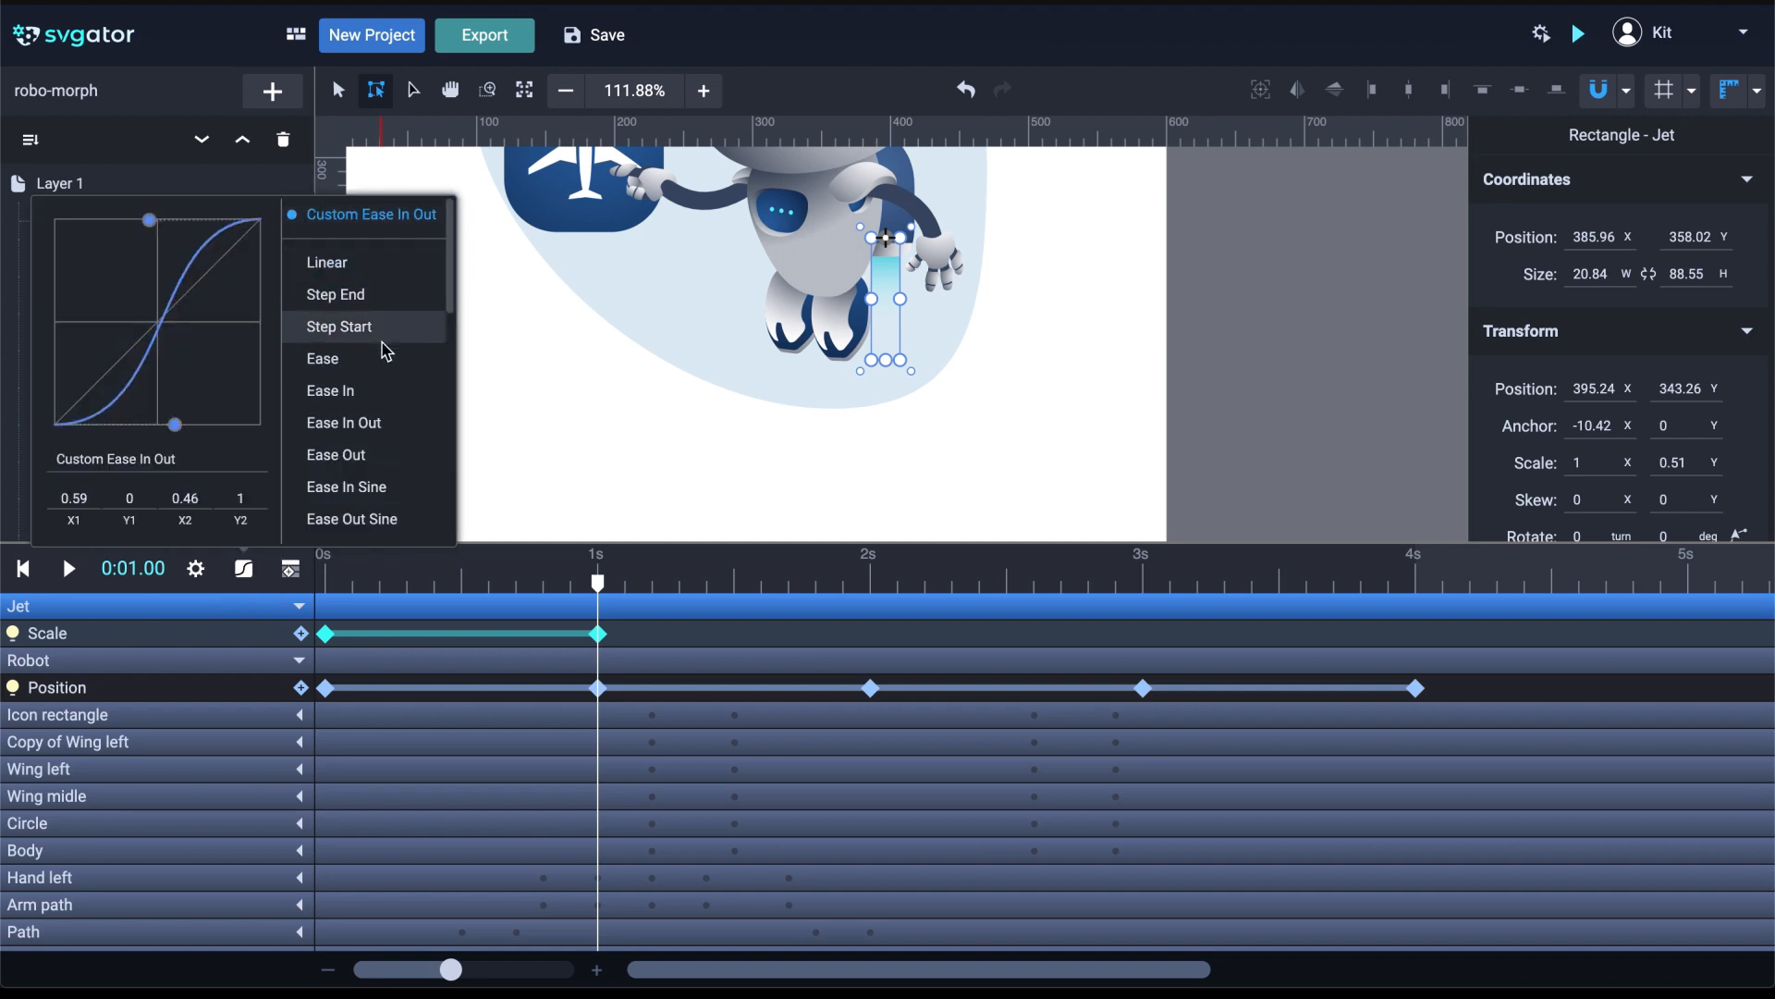
Copy the Jet's pair of scale keyframes to 2 s and 3 s, and its starting keyframe to 4 s
left_click(476, 644)
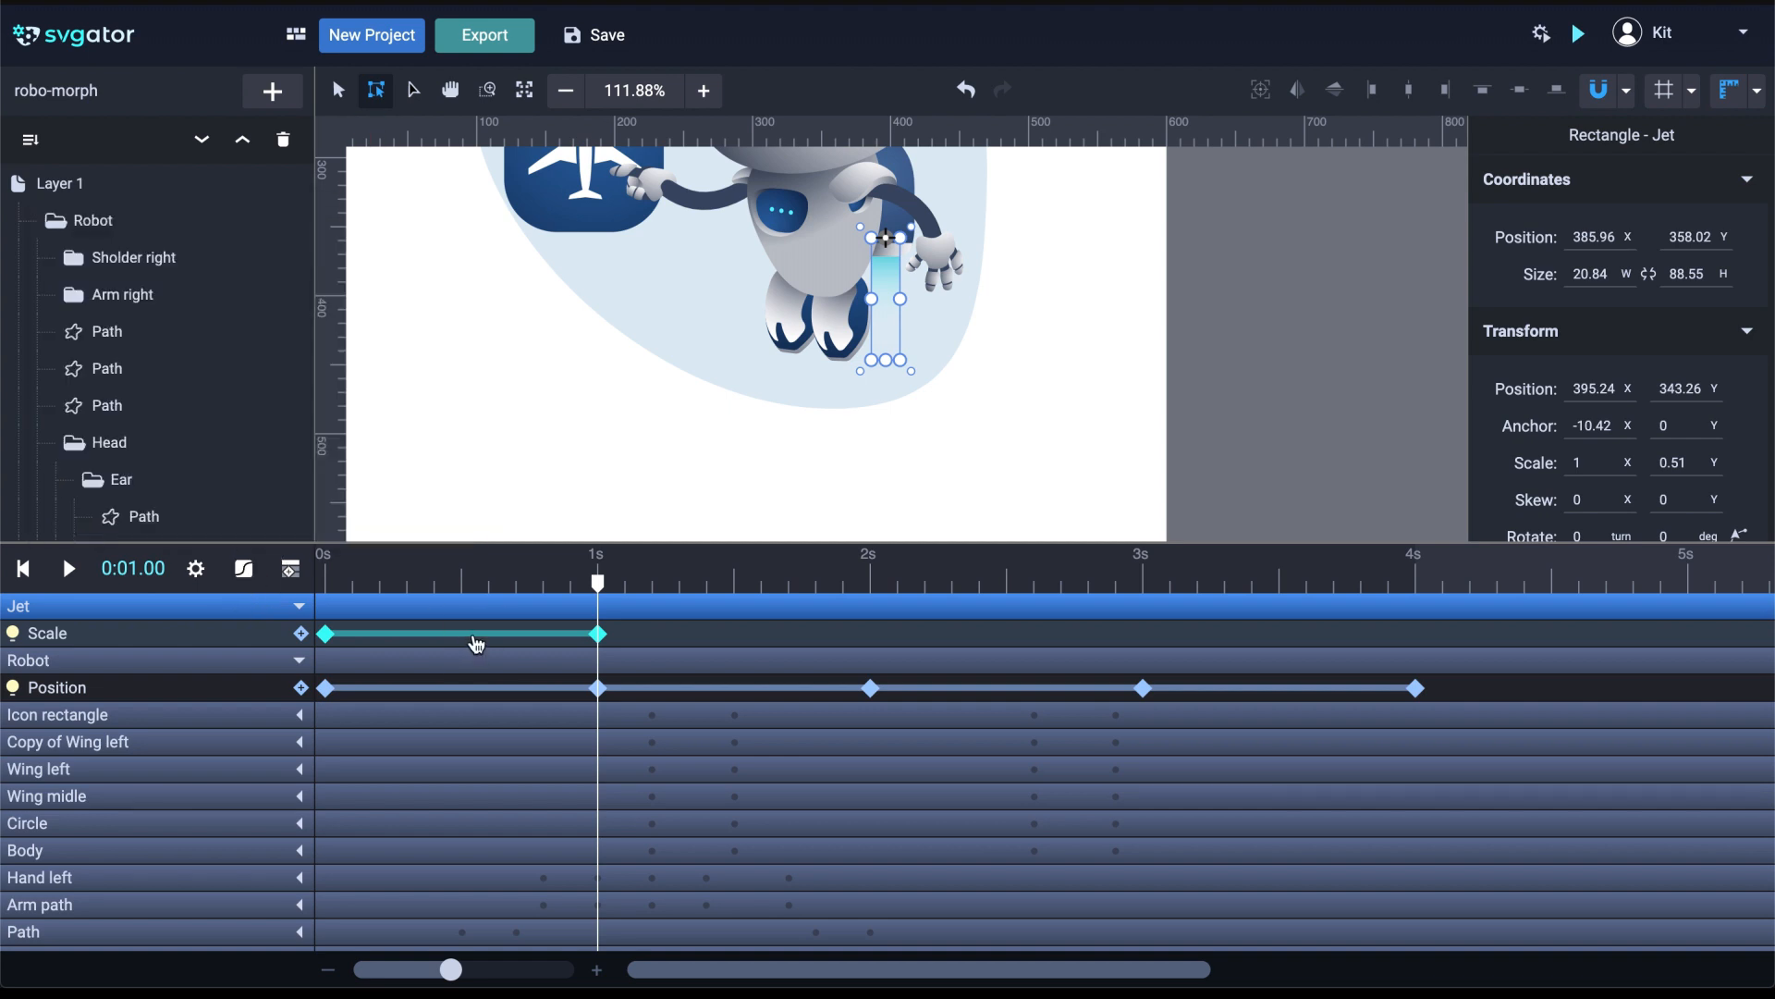
left_click(869, 582)
key("ctrl+v")
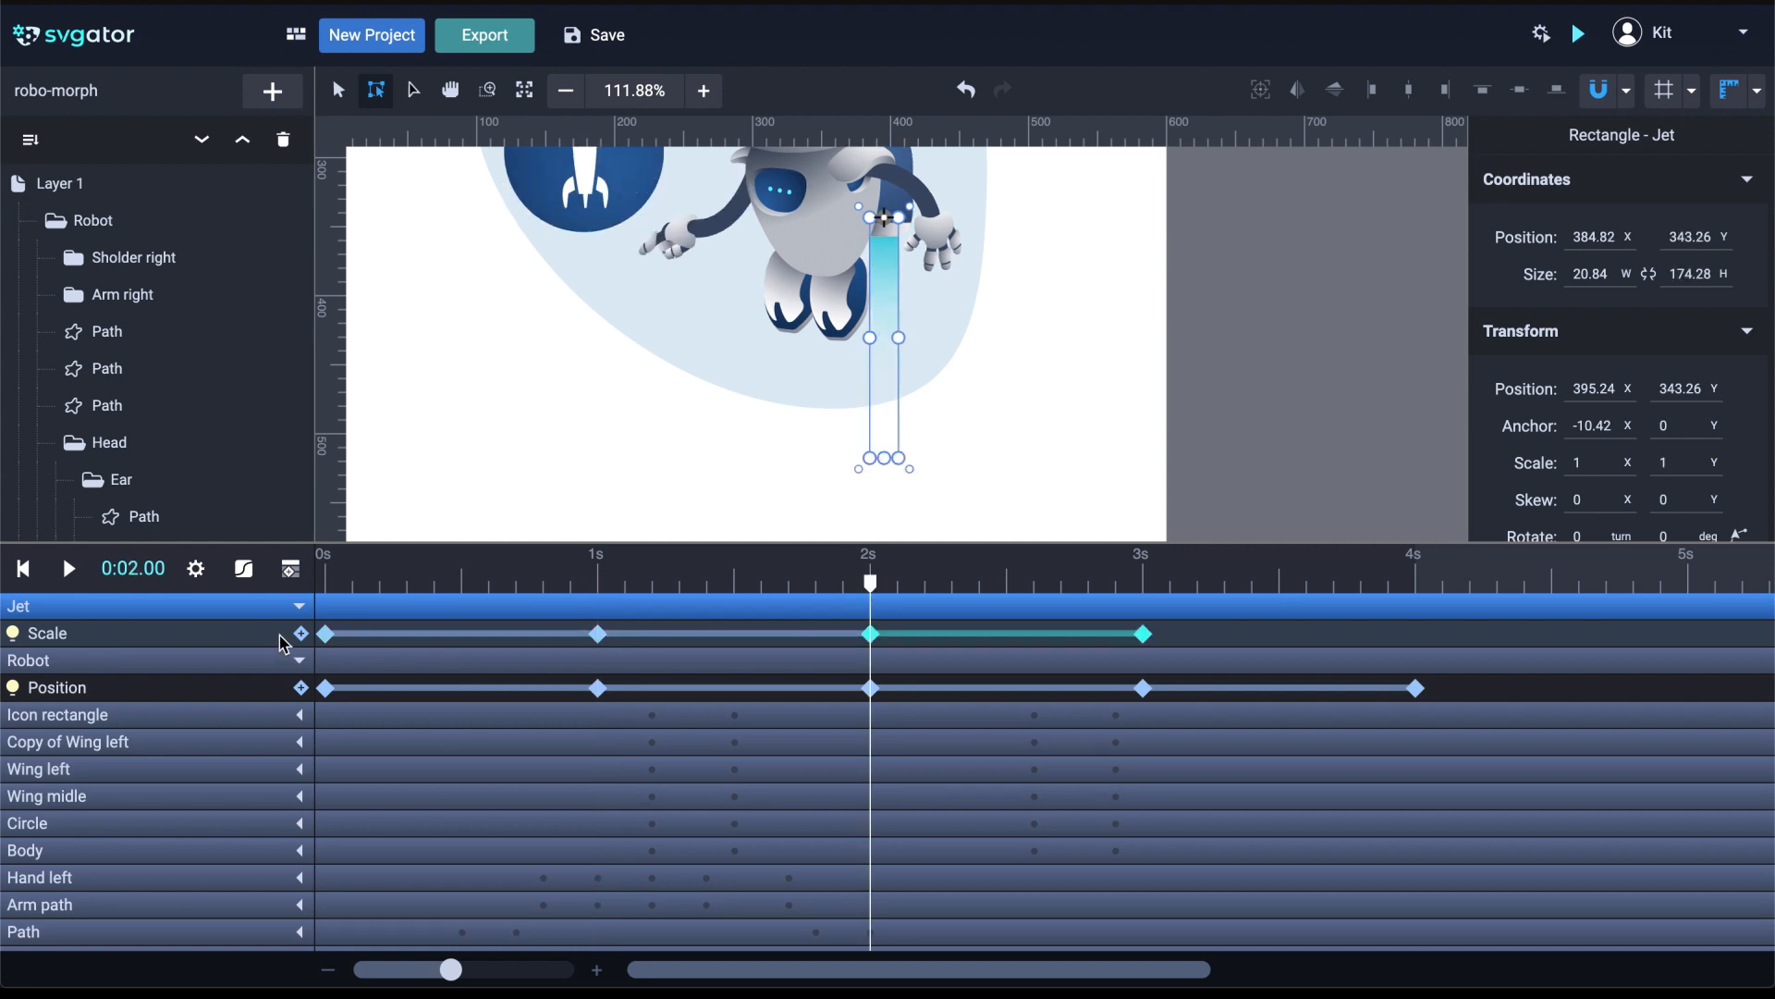
left_click(1417, 585)
key("ctrl+v")
Move the Arm right group's anchor point to the upper left corner of its bounds, at the shoulder joint
scroll(619, 460, "down", 1)
scroll(897, 405, "down", 1)
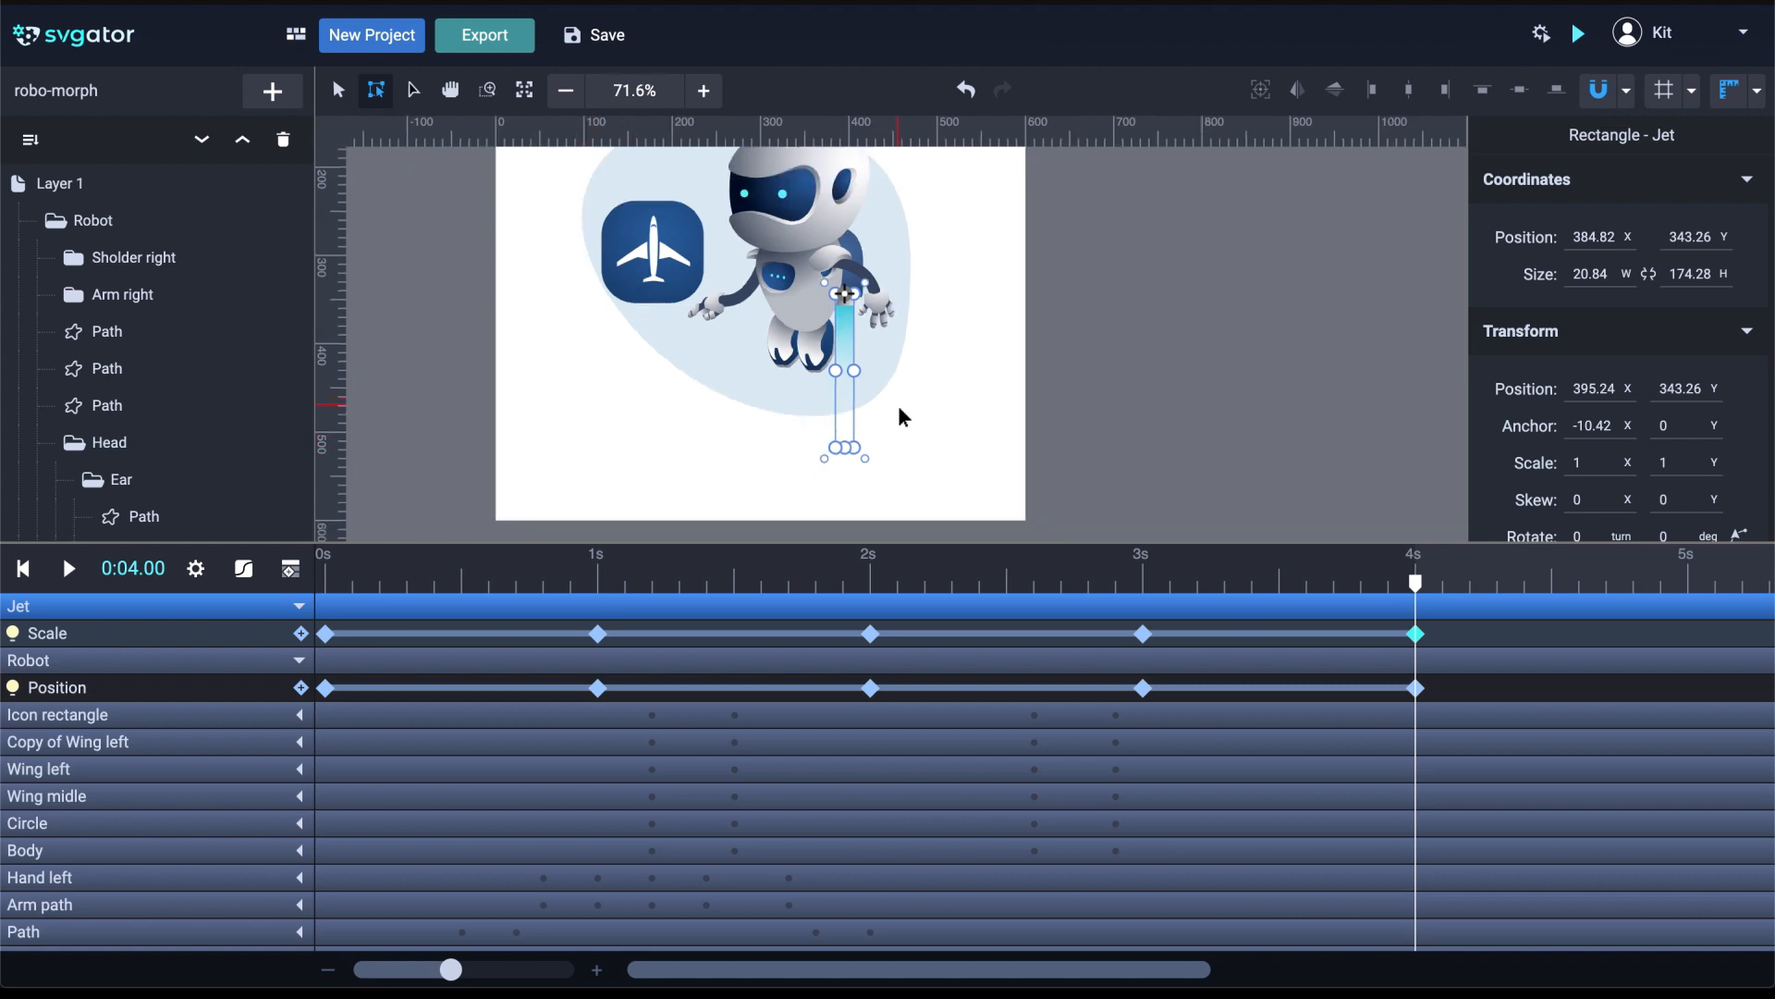
key("space")
left_click_drag(926, 418, 951, 475)
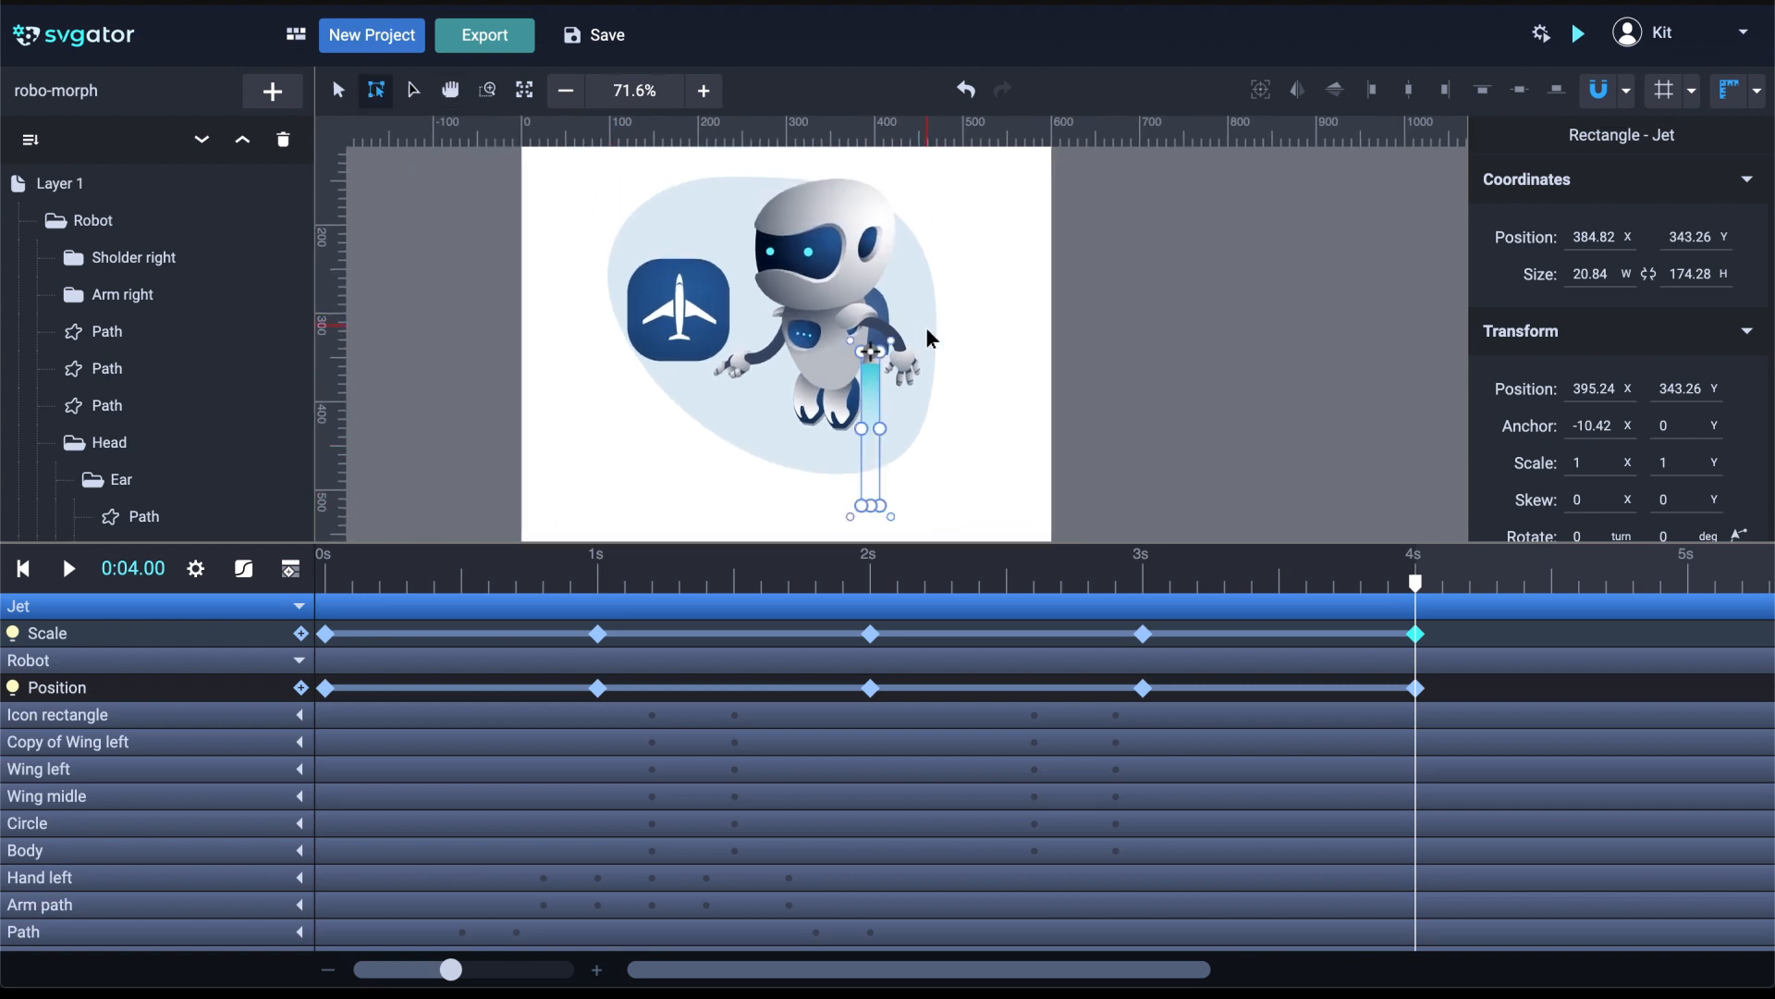
scroll(925, 326, "up", 3)
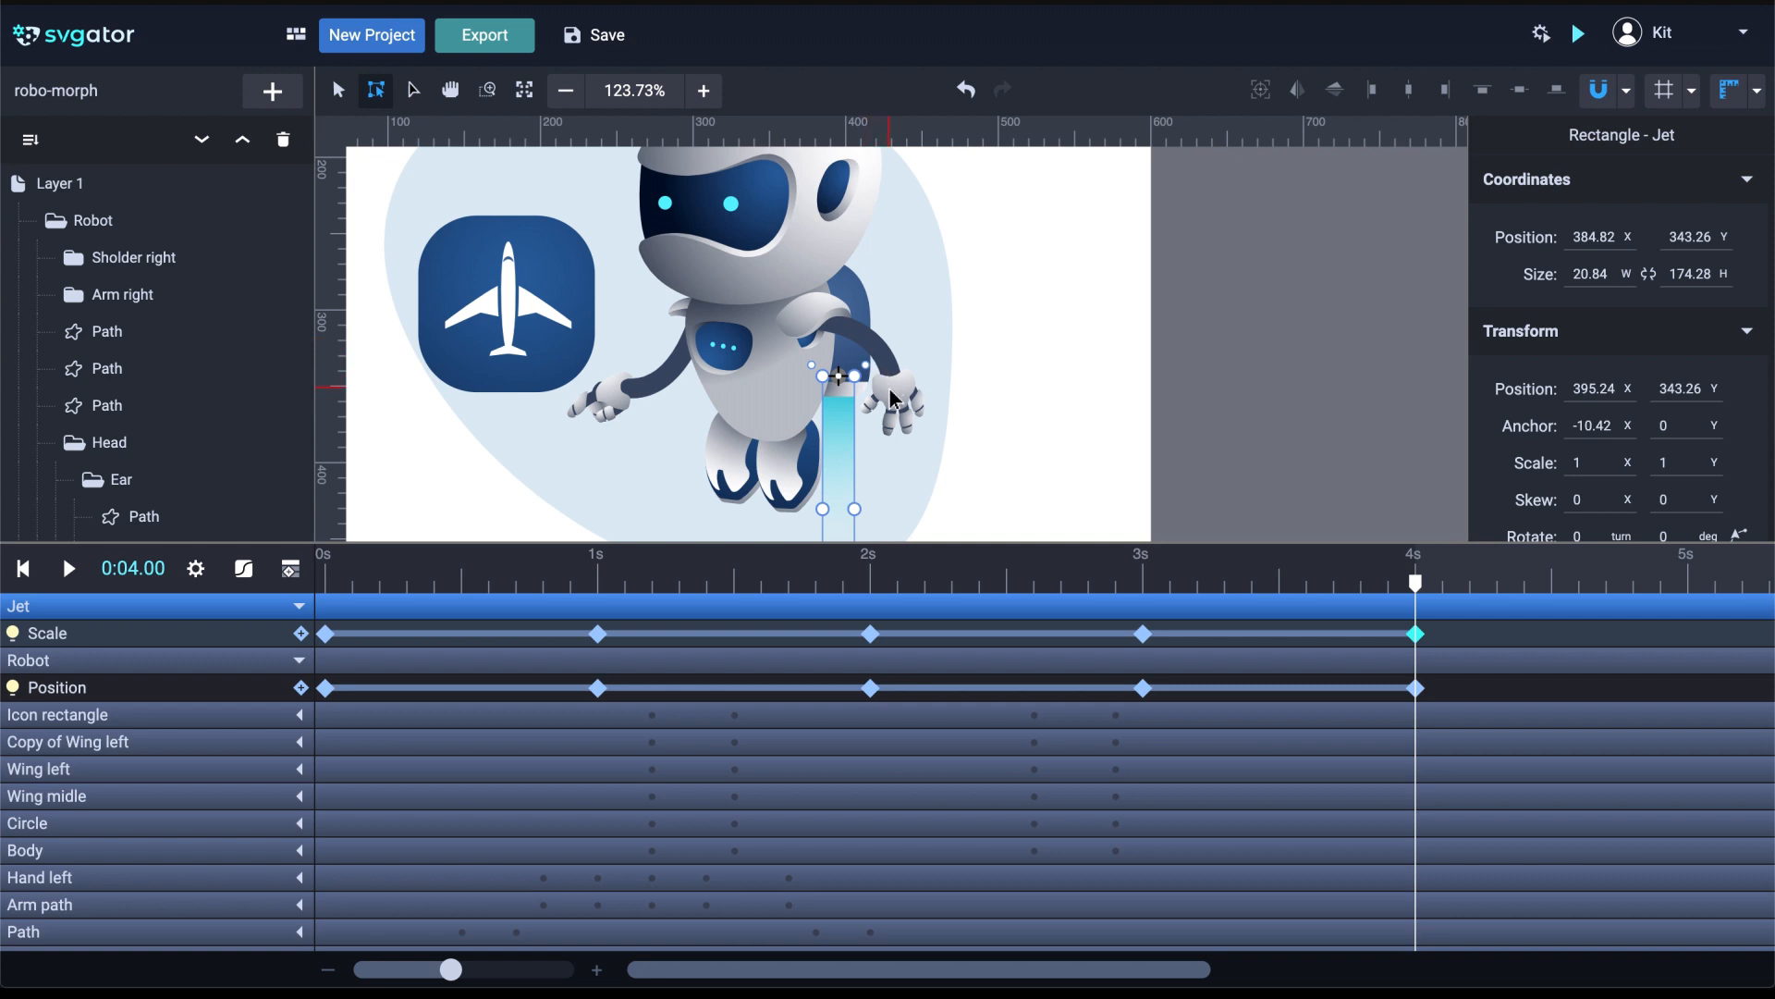
left_click(183, 305)
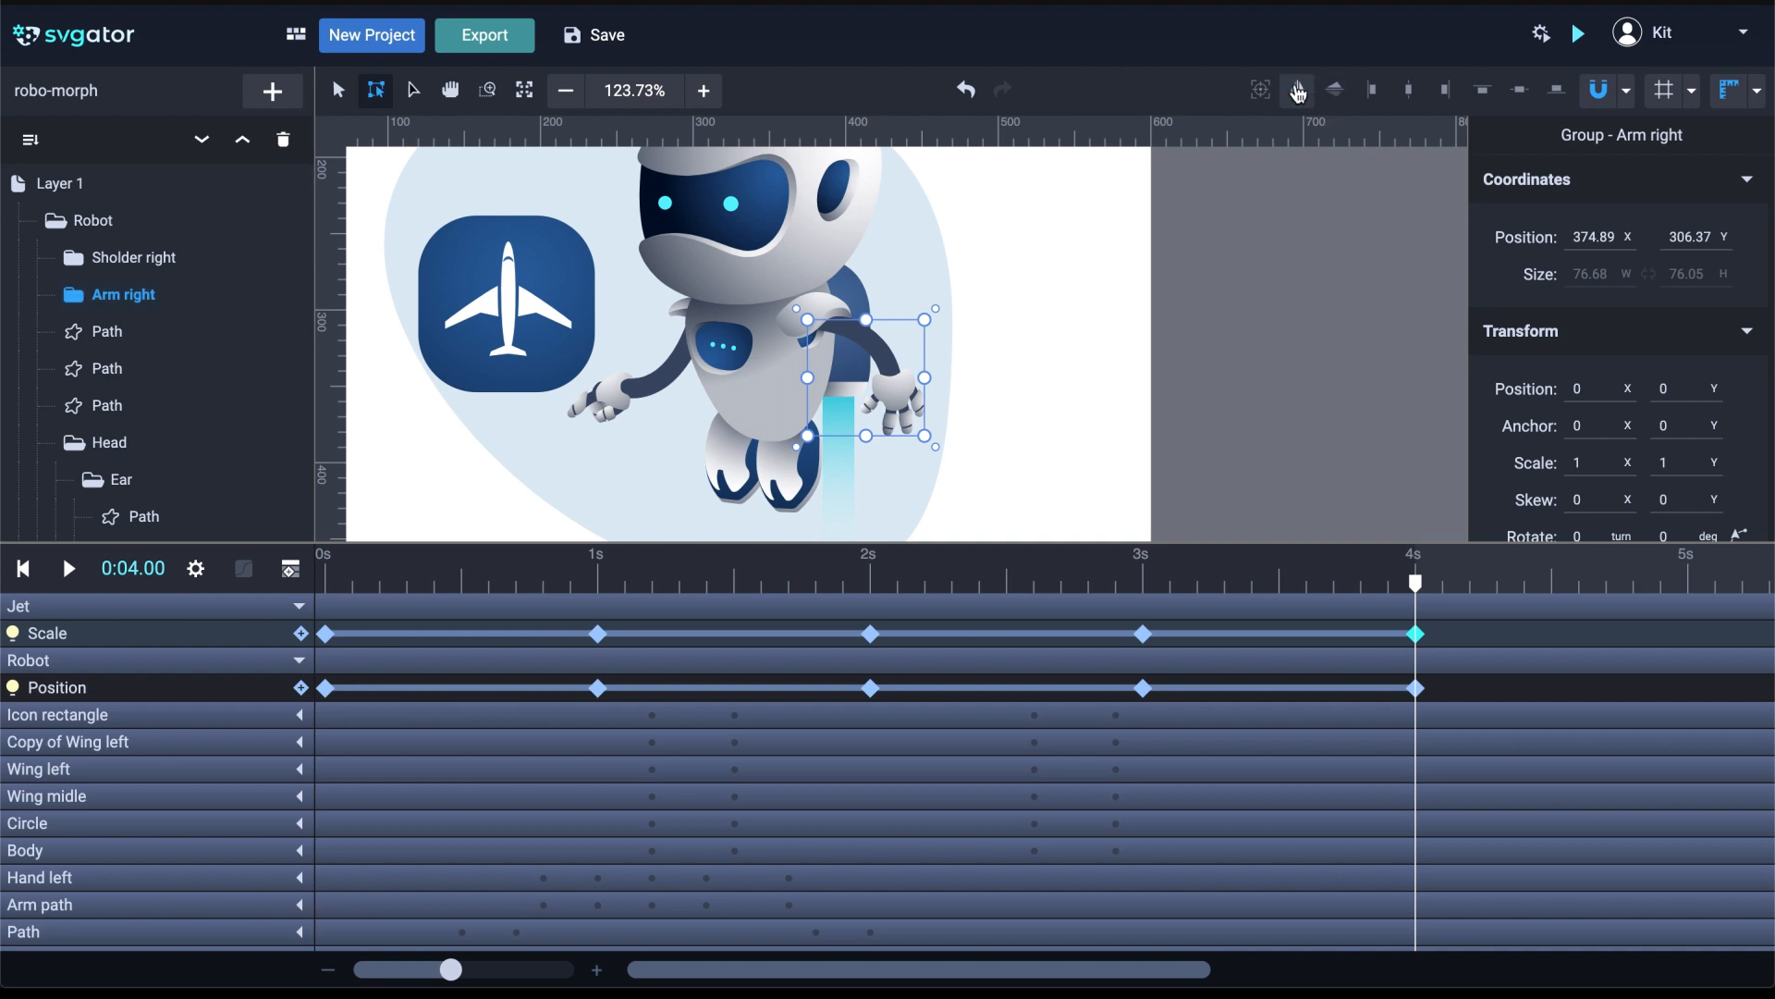
left_click(1262, 91)
left_click_drag(867, 377, 809, 326)
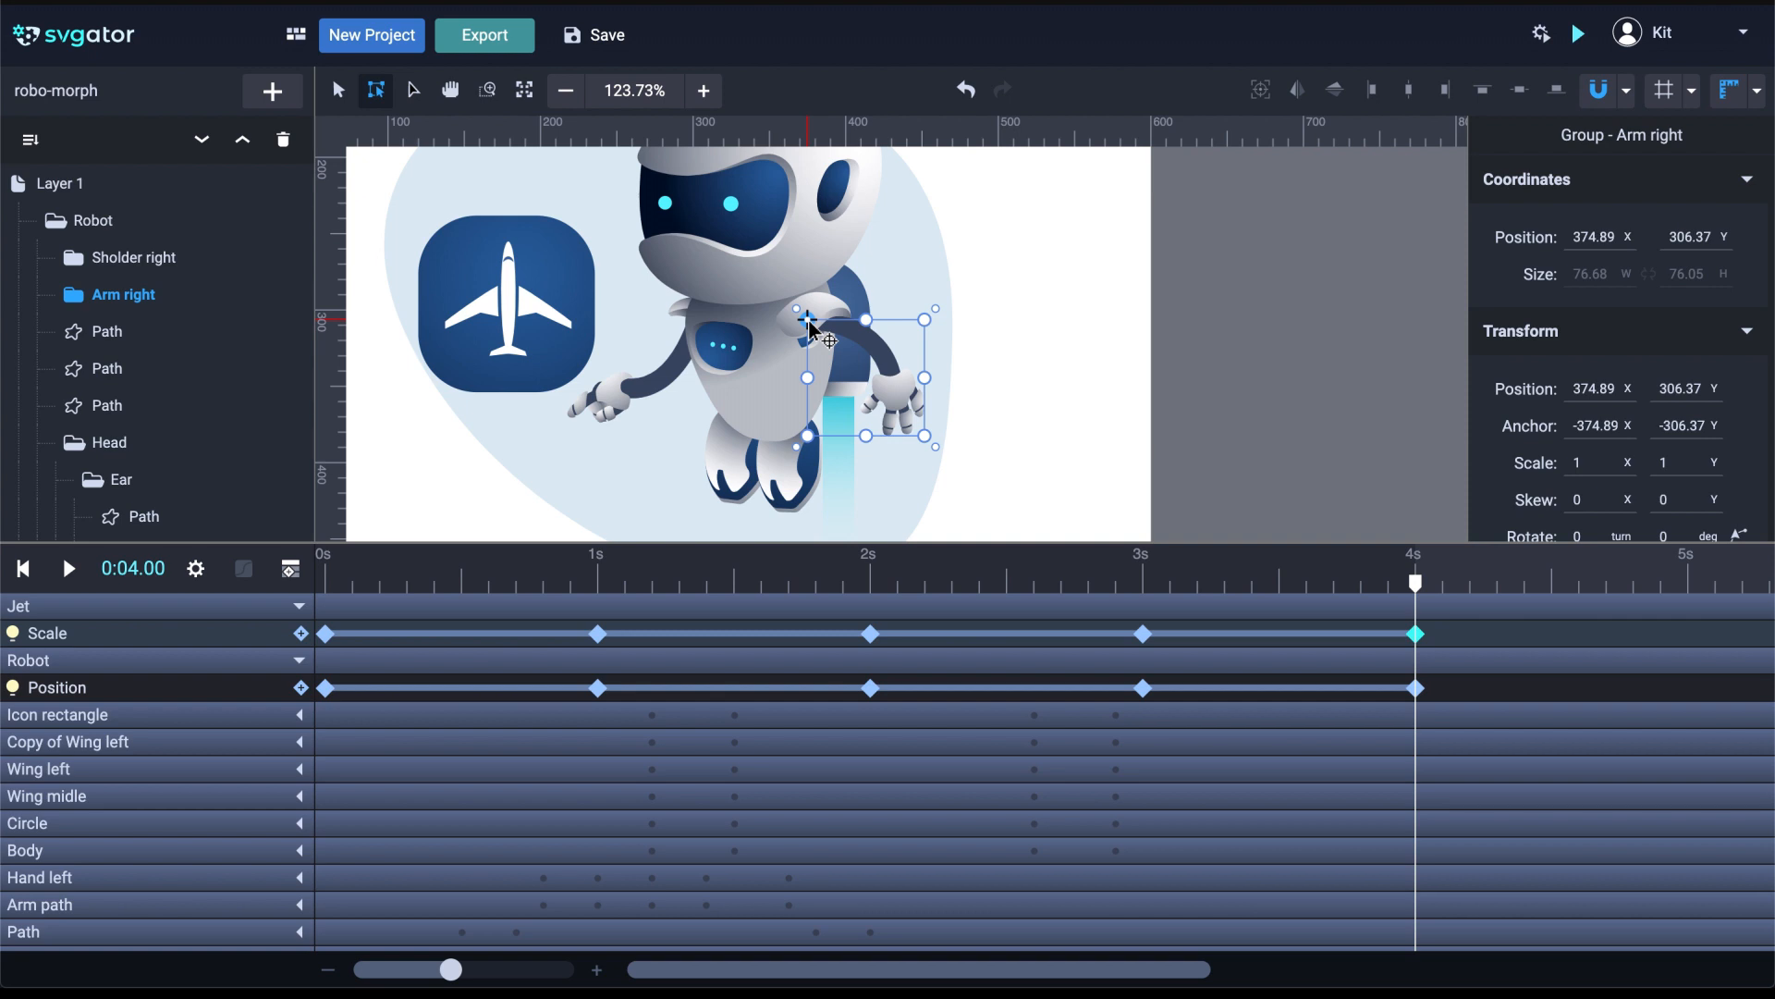
Add a rotate animator to the Arm right group, turning it to about 10.11° at 0 s and 3.95° at 1 s
left_click(327, 584)
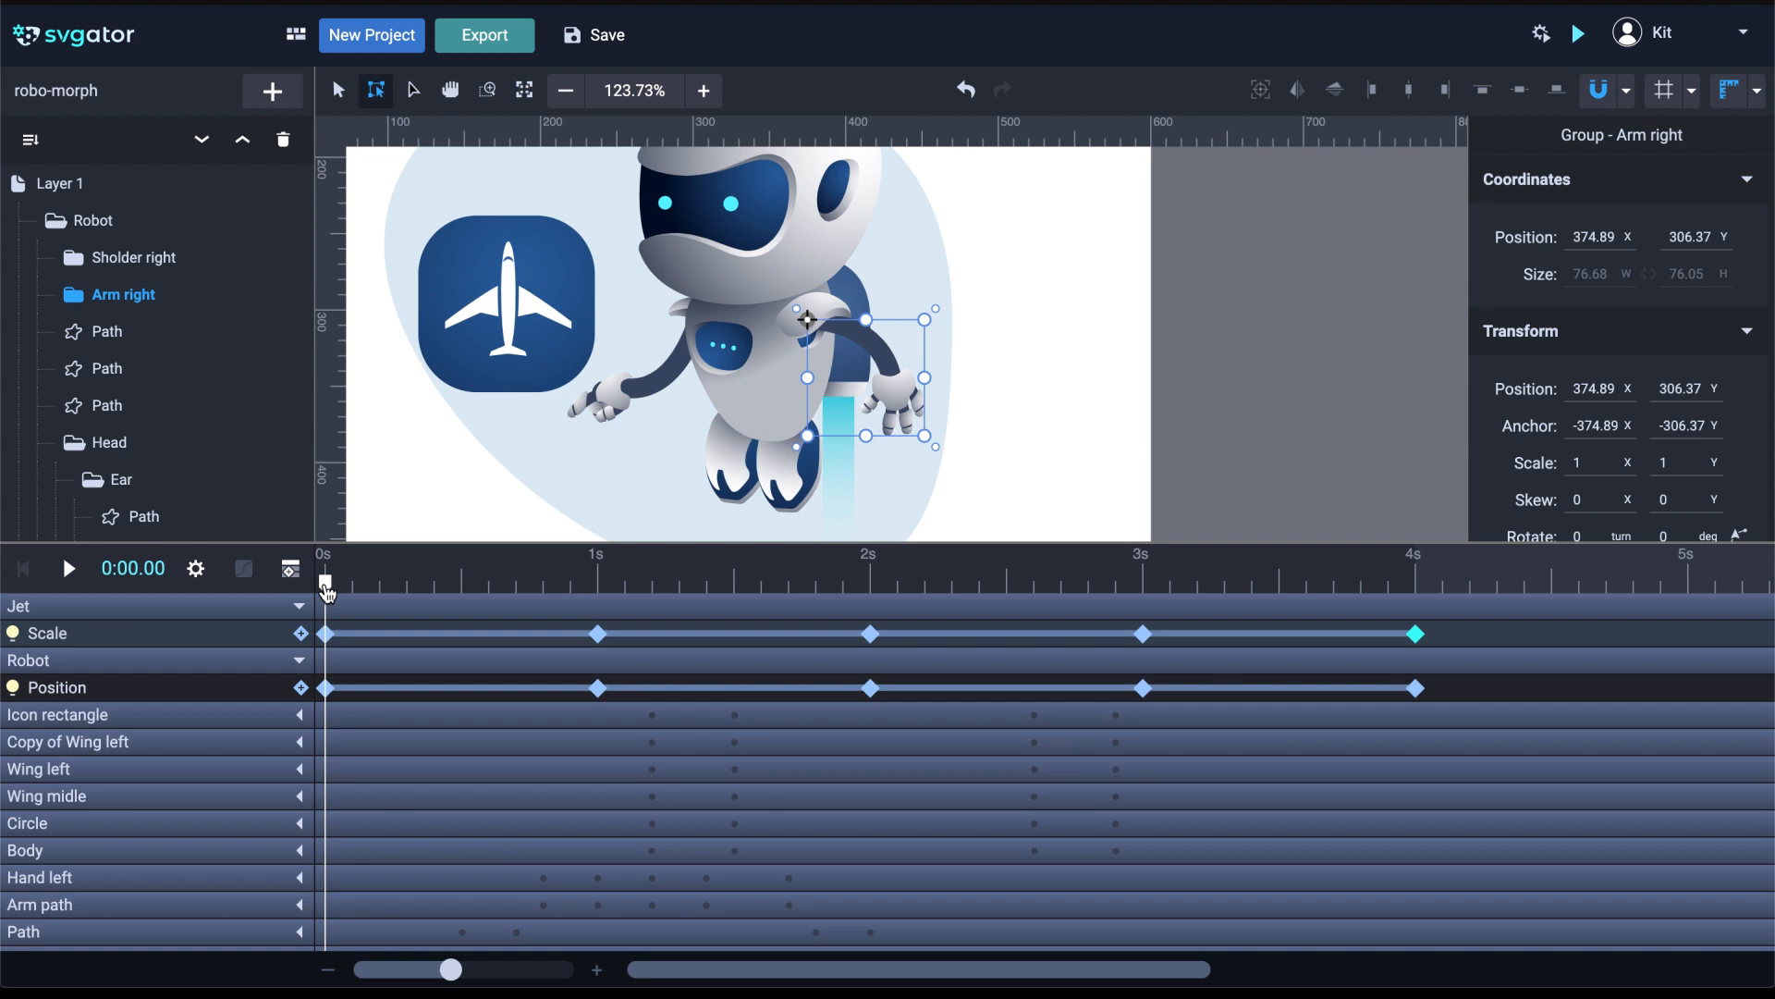
key("shift+r")
mouse_move(328, 588)
left_mouse_down()
mouse_move(547, 582)
mouse_move(335, 594)
left_mouse_up()
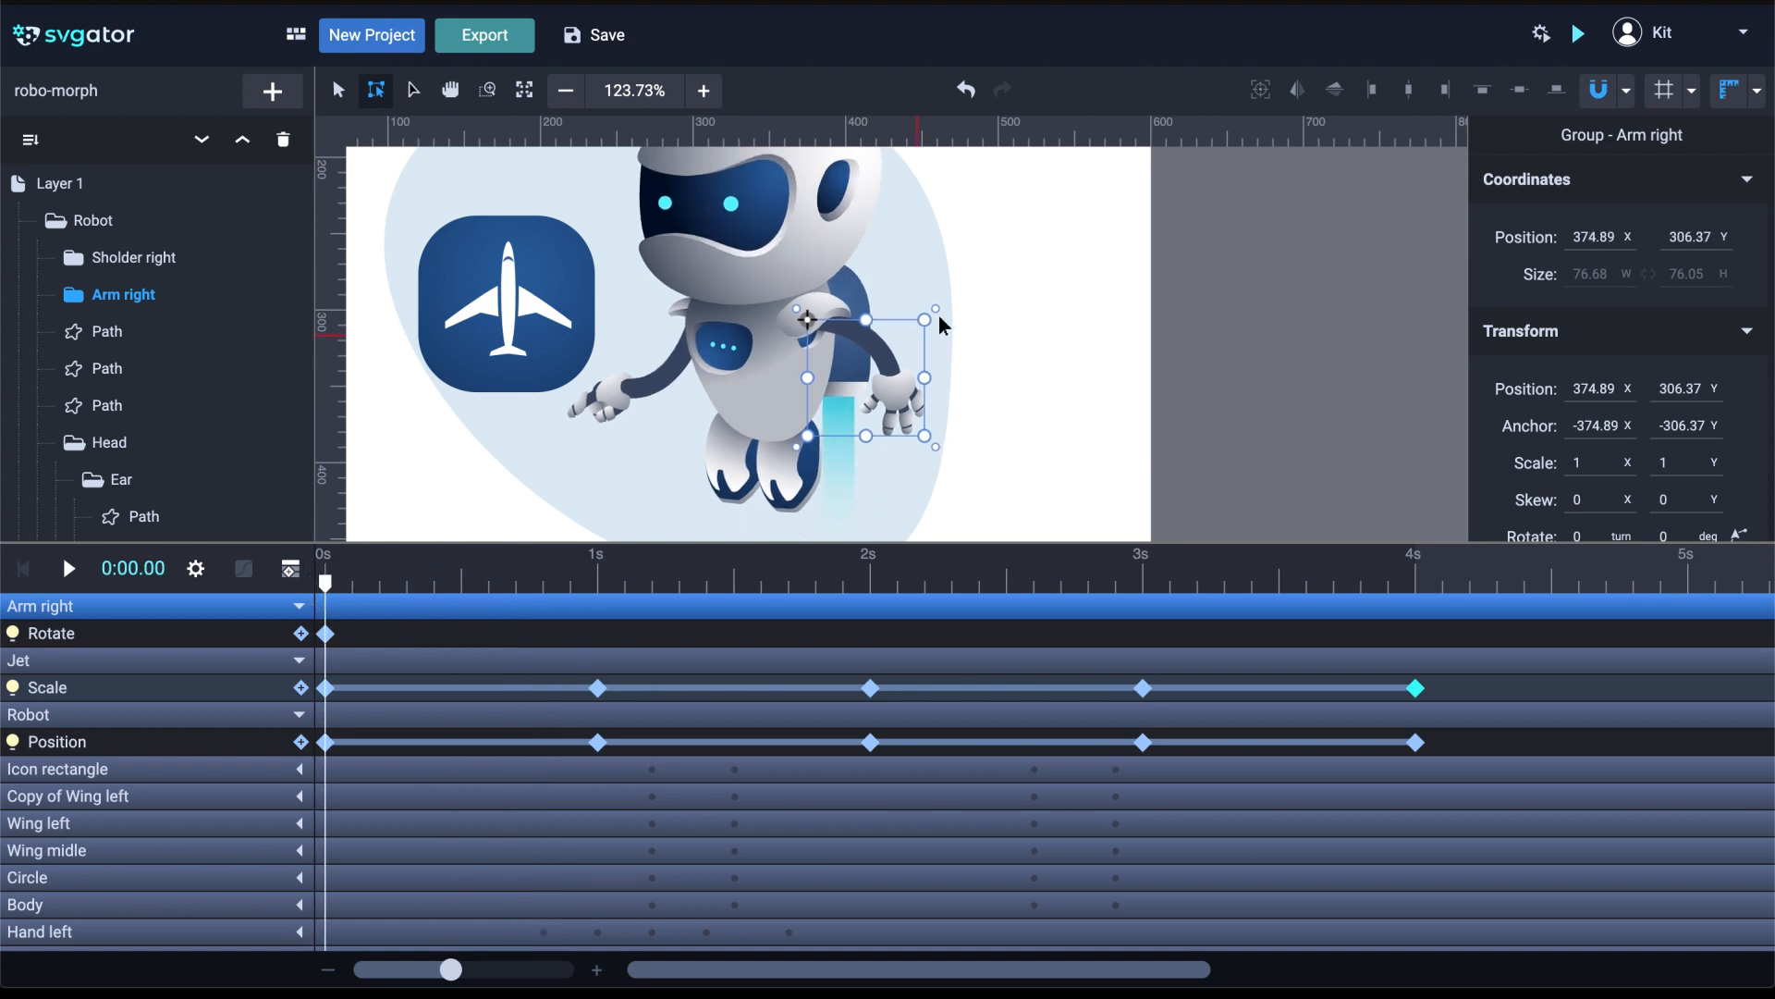
left_click_drag(938, 309, 934, 339)
left_click_drag(327, 591, 598, 592)
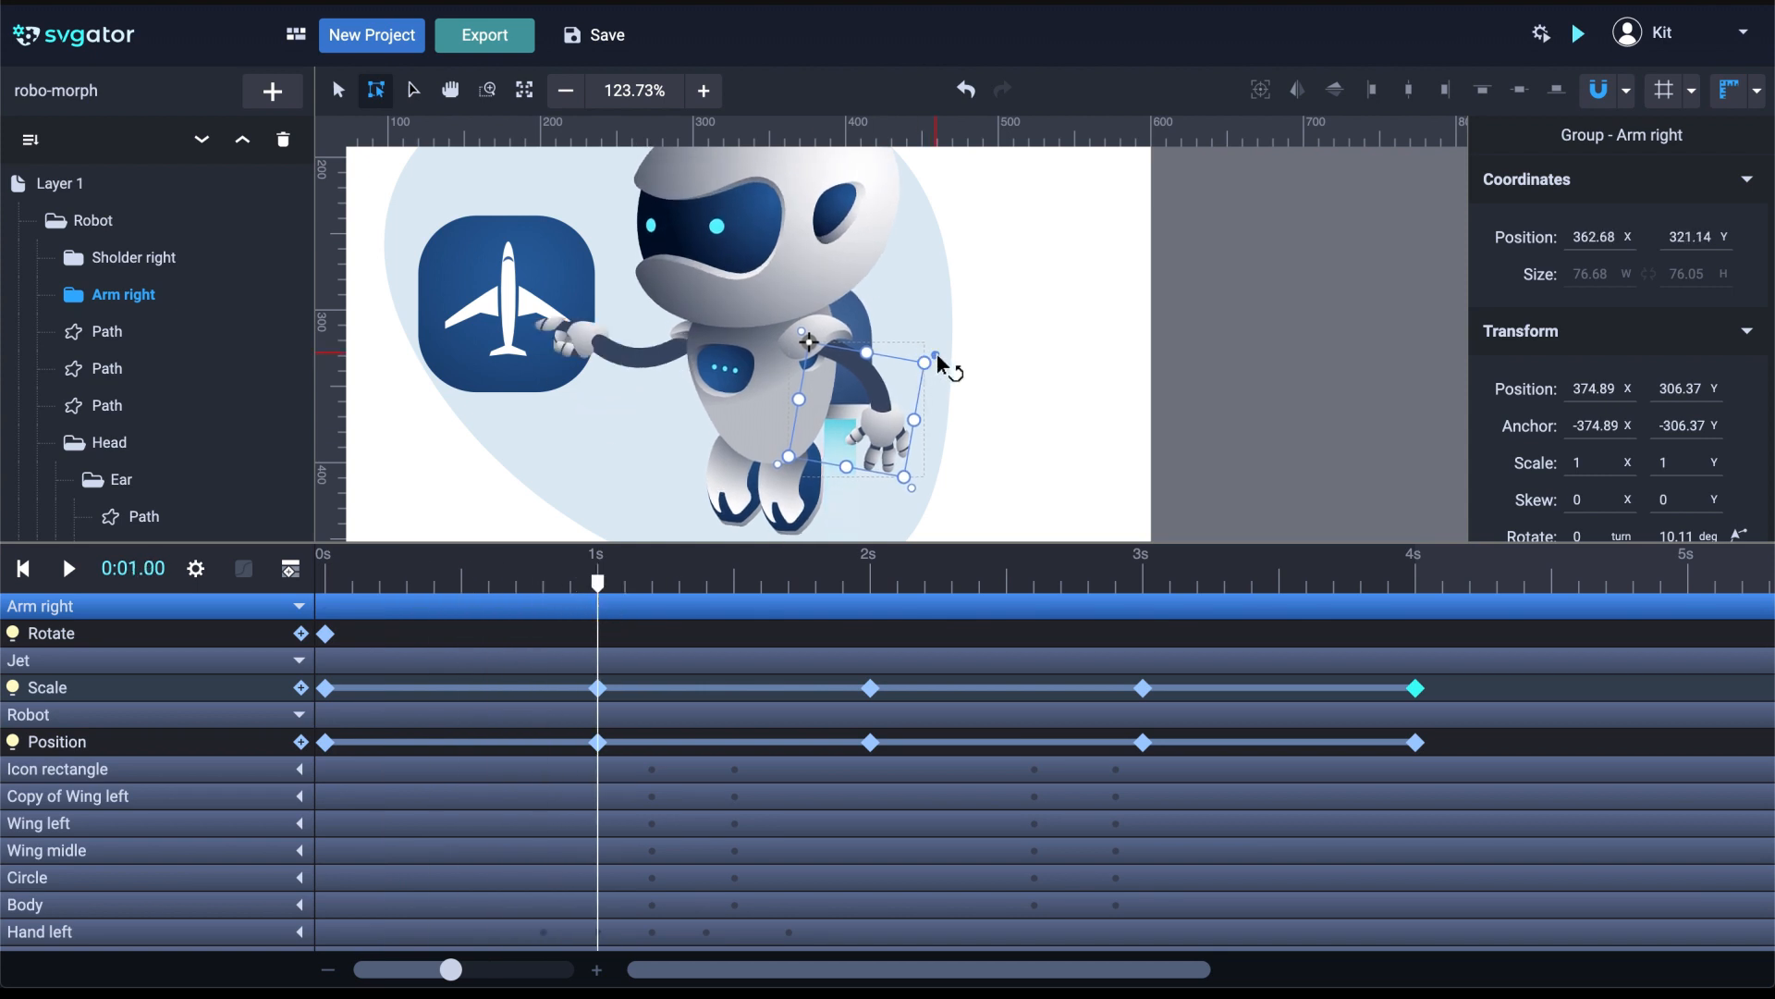
left_click_drag(937, 361, 936, 340)
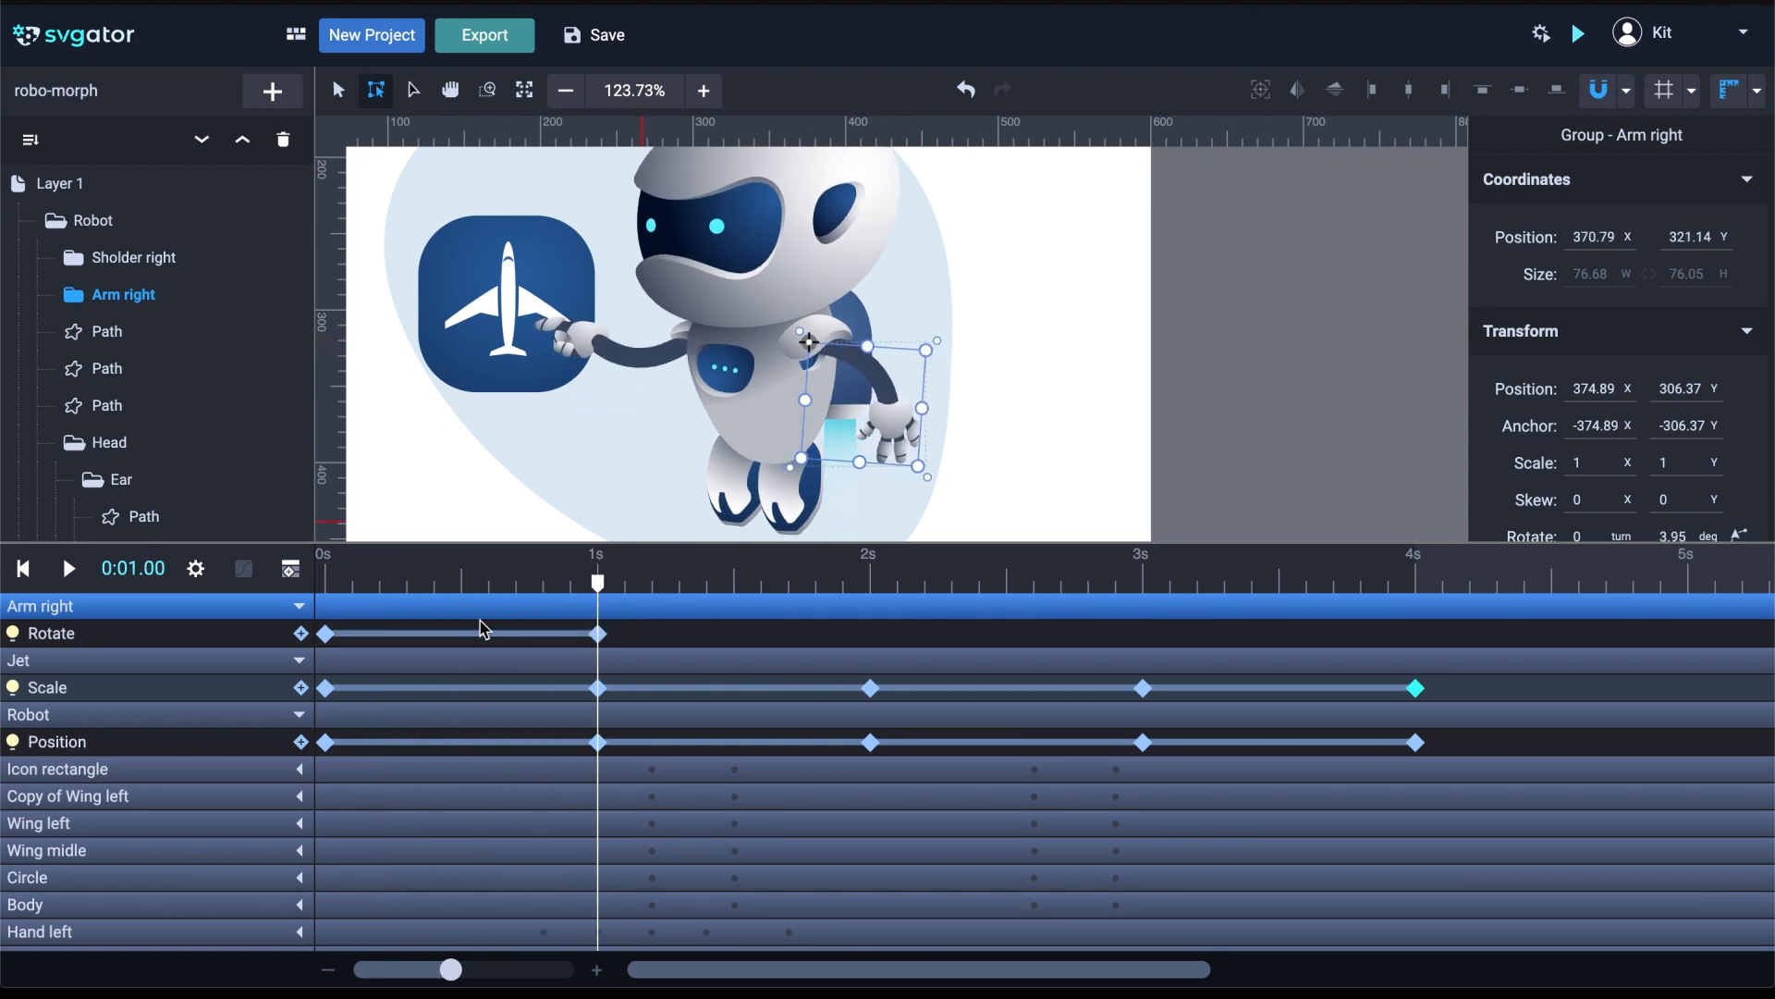
Apply the saved Custom Ease In Out curve to the Arm right group's two rotation keyframes
mouse_move(598, 584)
left_mouse_down()
mouse_move(341, 584)
mouse_move(611, 601)
mouse_move(600, 588)
left_mouse_up()
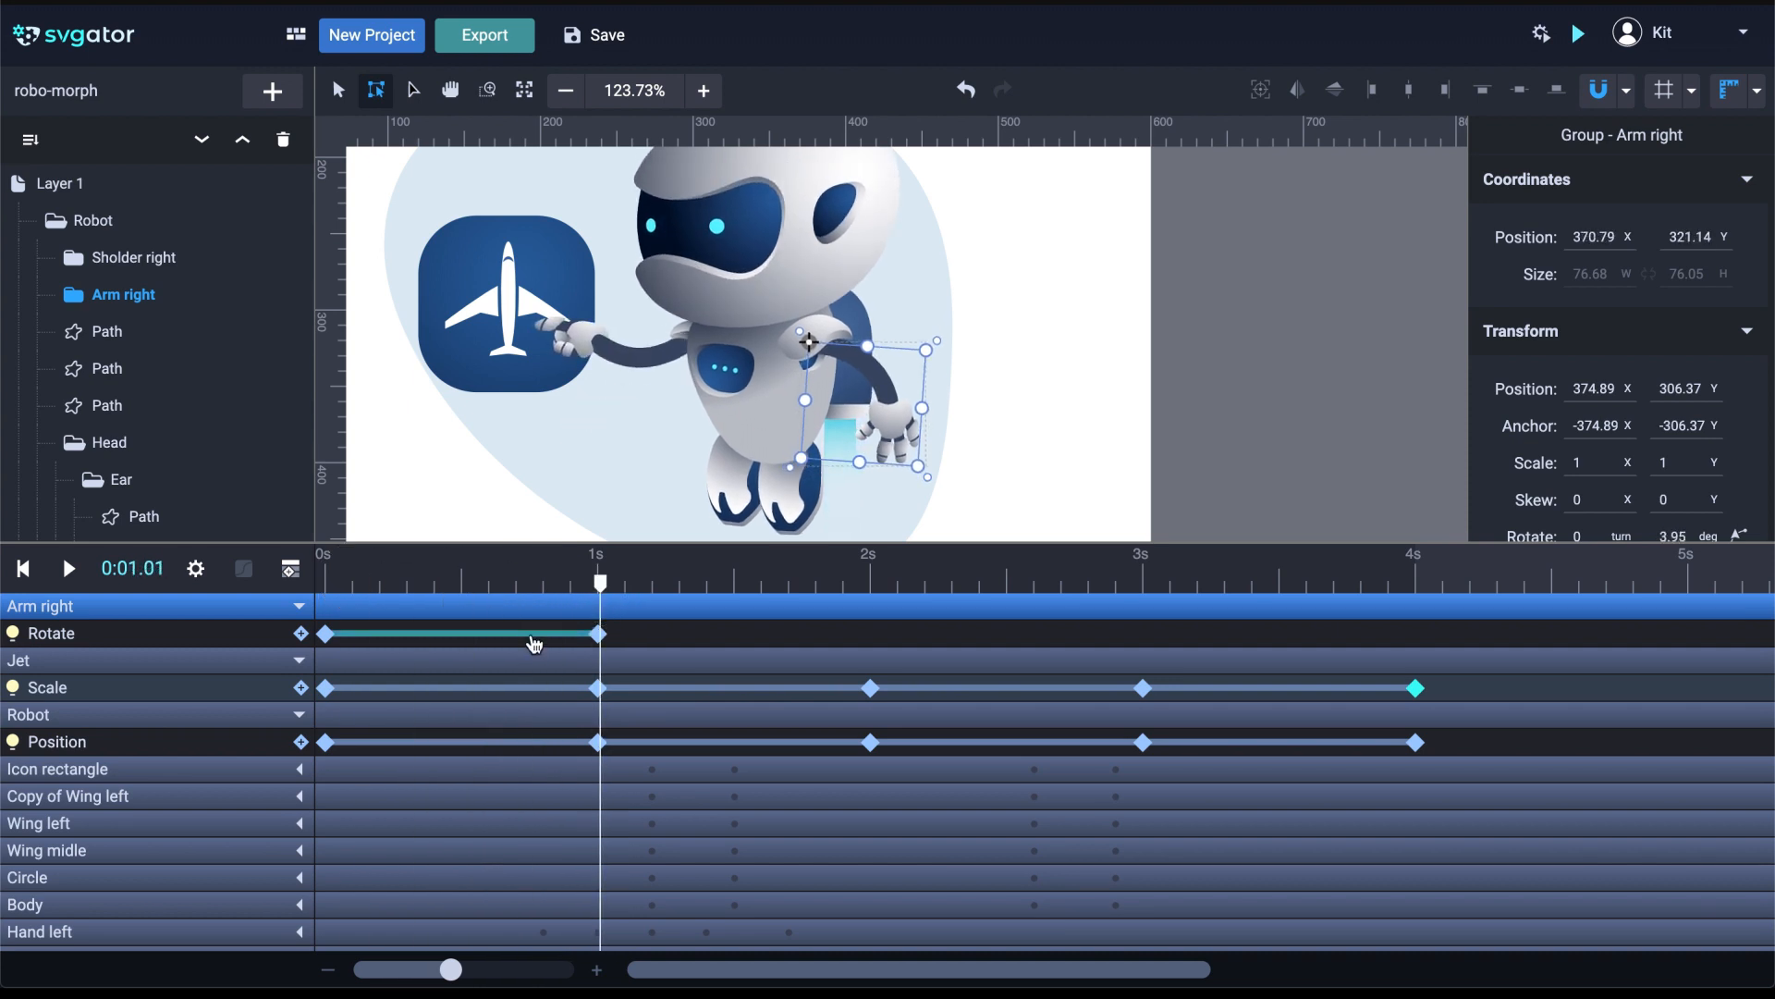
left_click(532, 644)
left_click(248, 571)
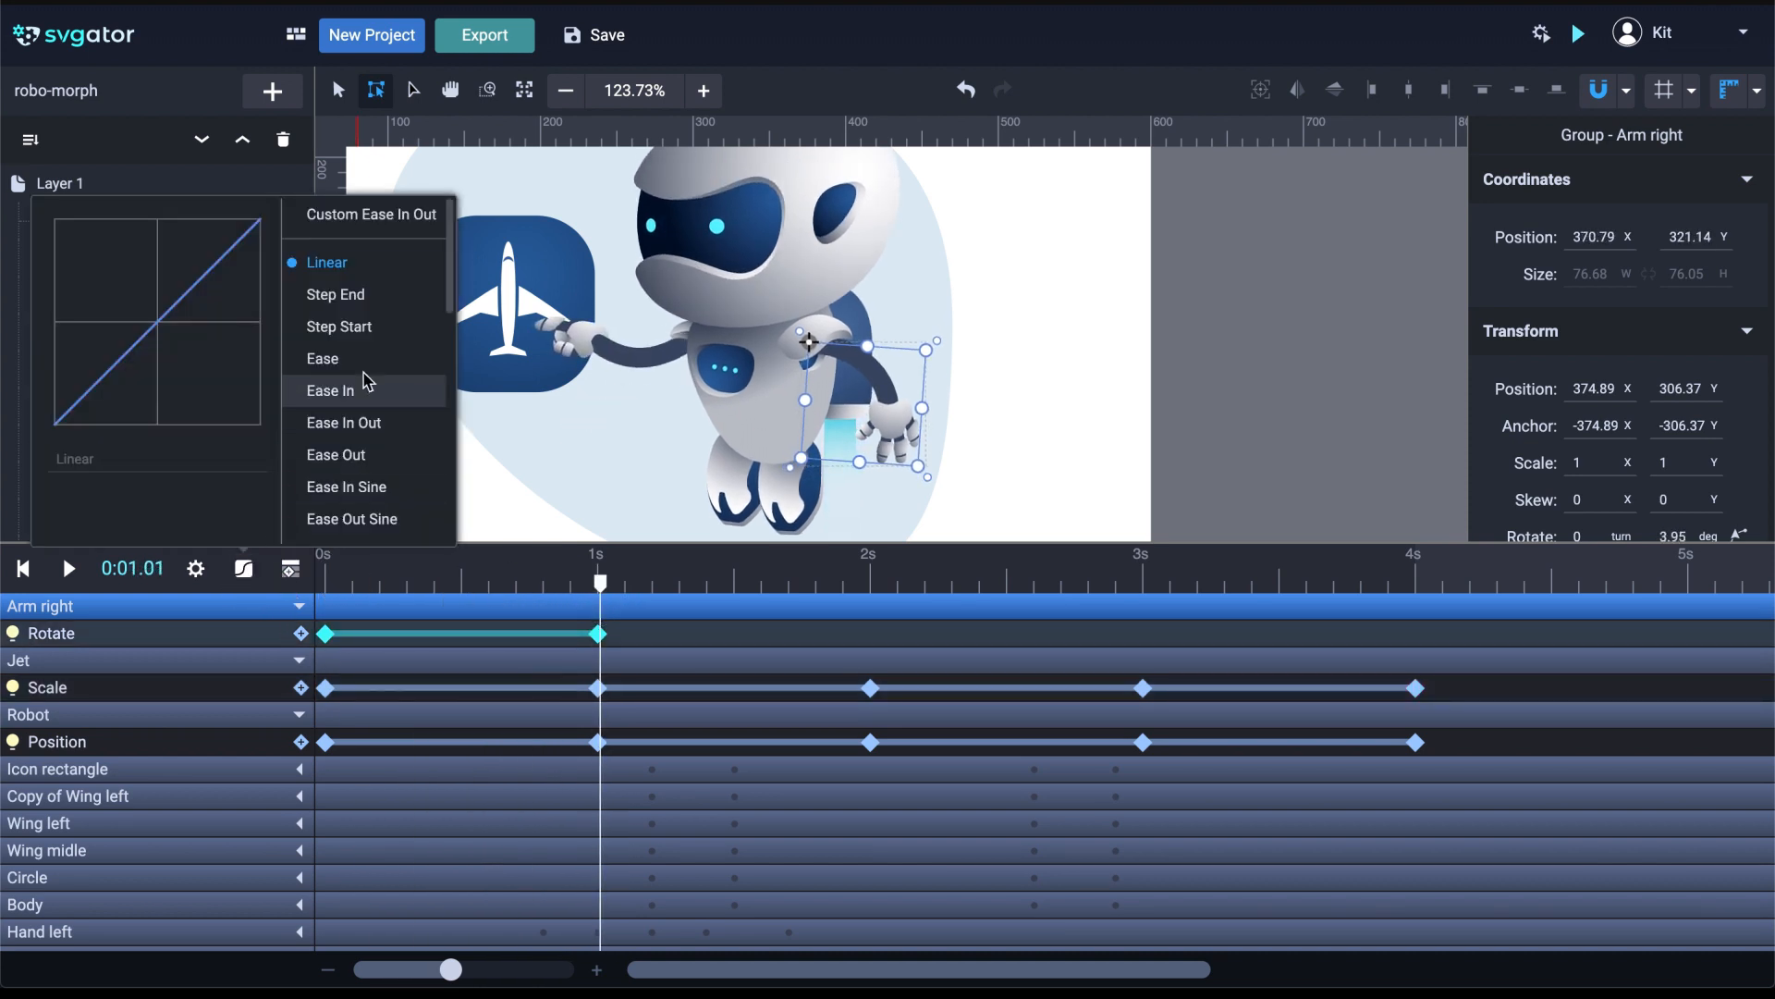
left_click(389, 218)
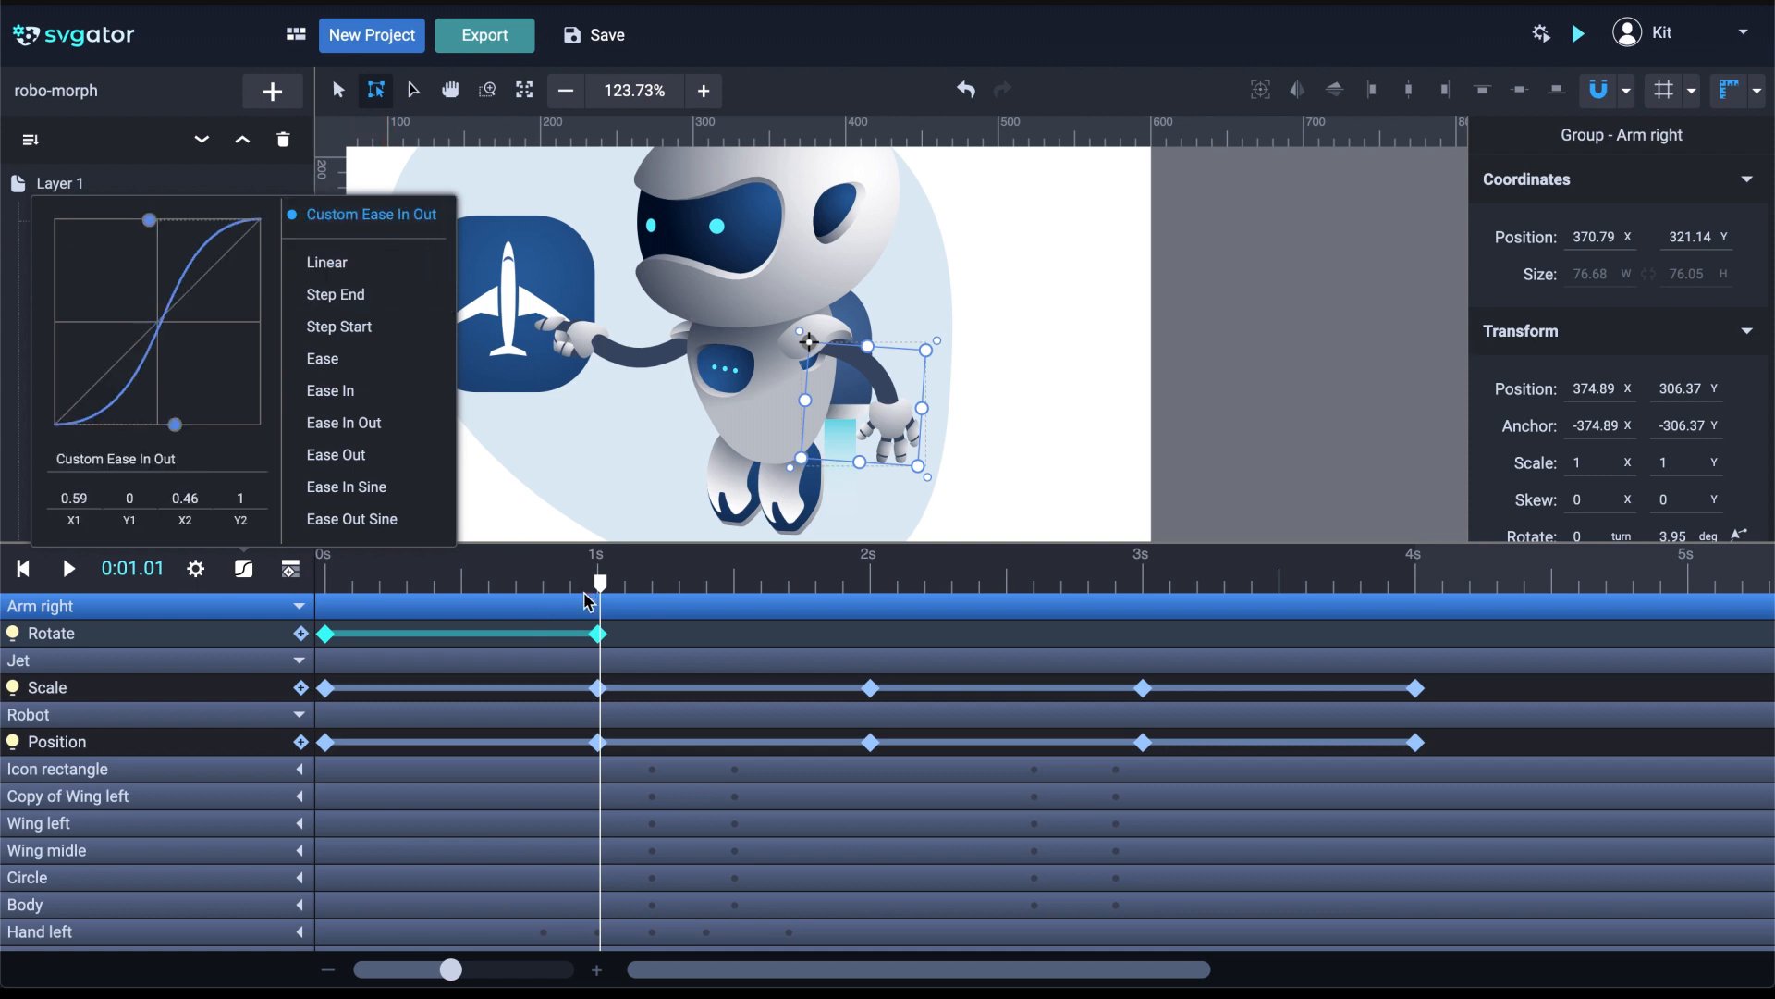
Copy the Arm right rotation keyframes to 2 s and 3 s, and the starting keyframe to 4 s
left_click_drag(602, 588, 870, 582)
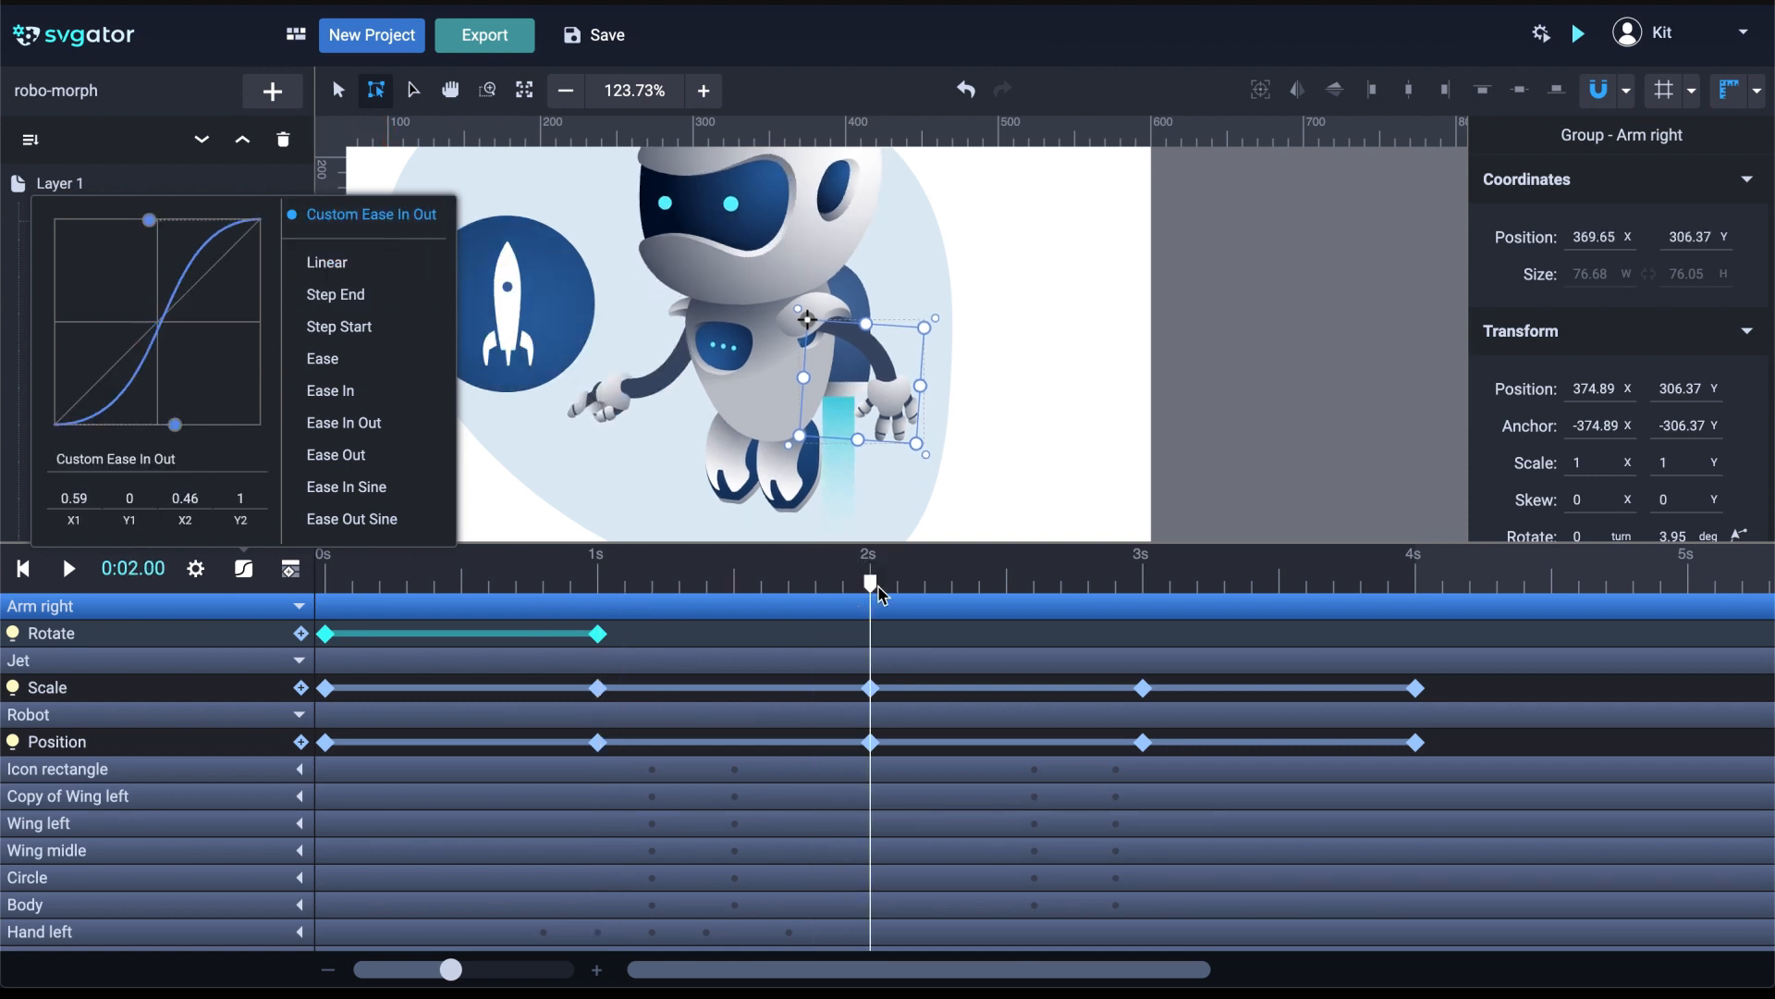
key("ctrl+v")
left_click(326, 634)
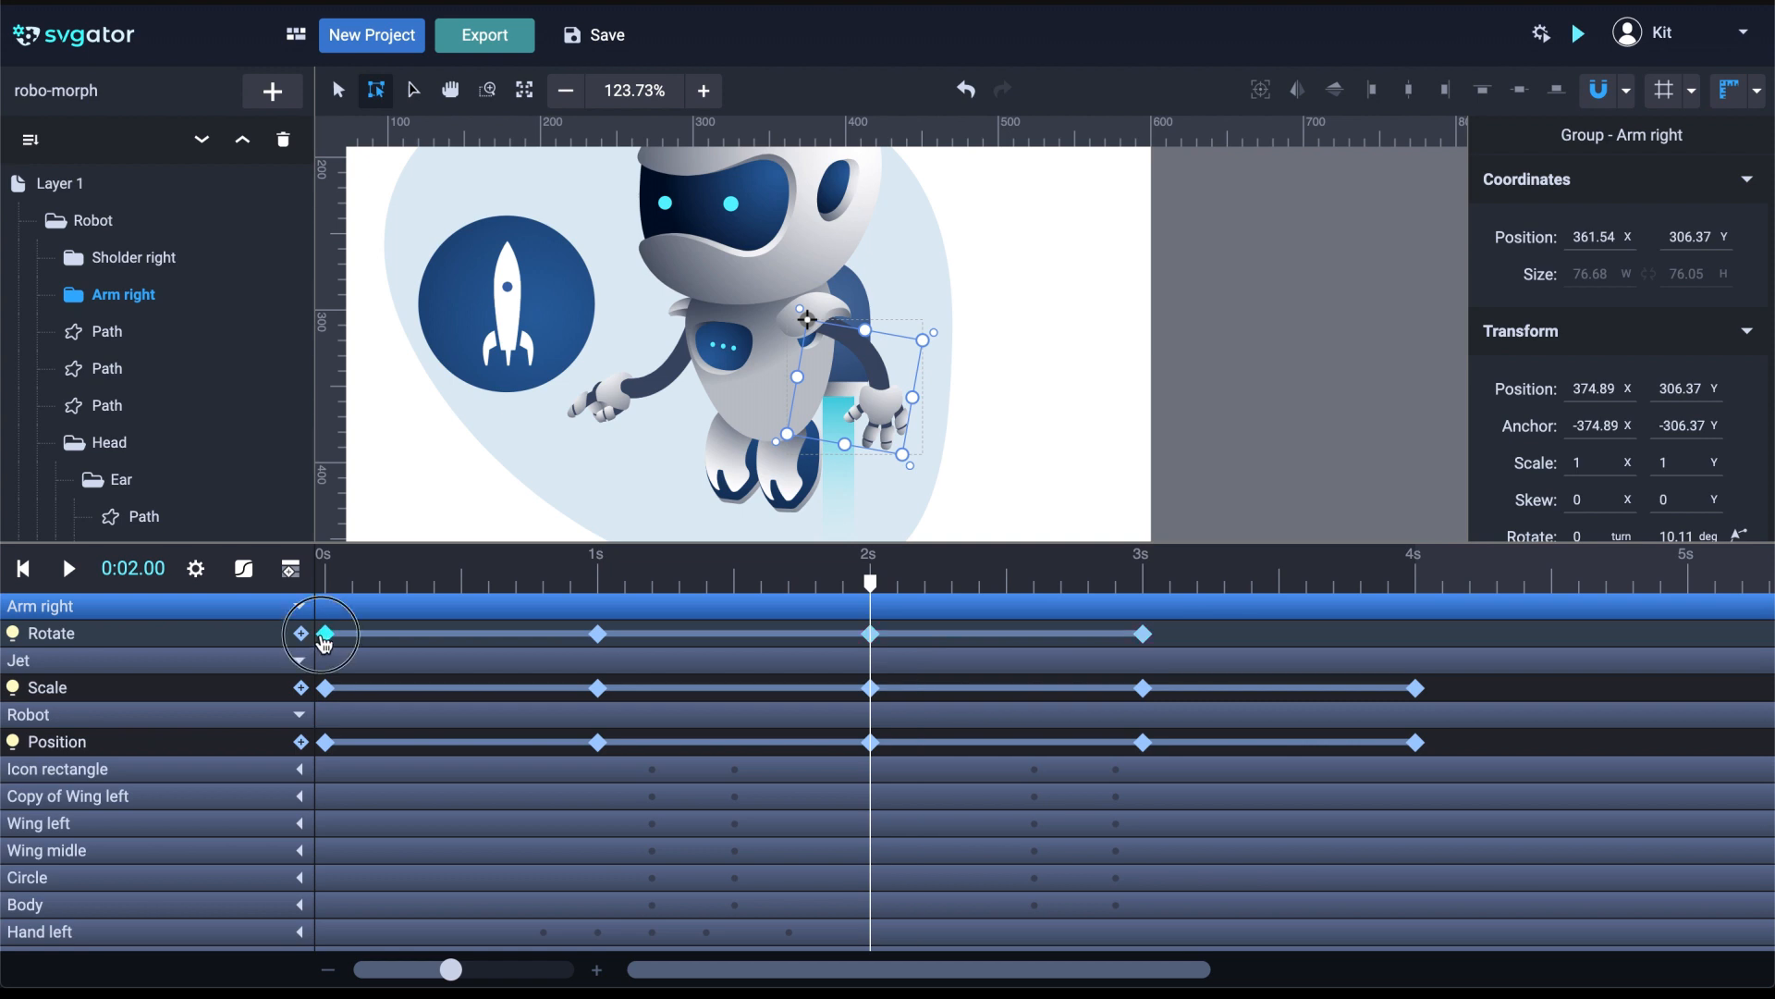
left_click(1420, 590)
key("ctrl+v")
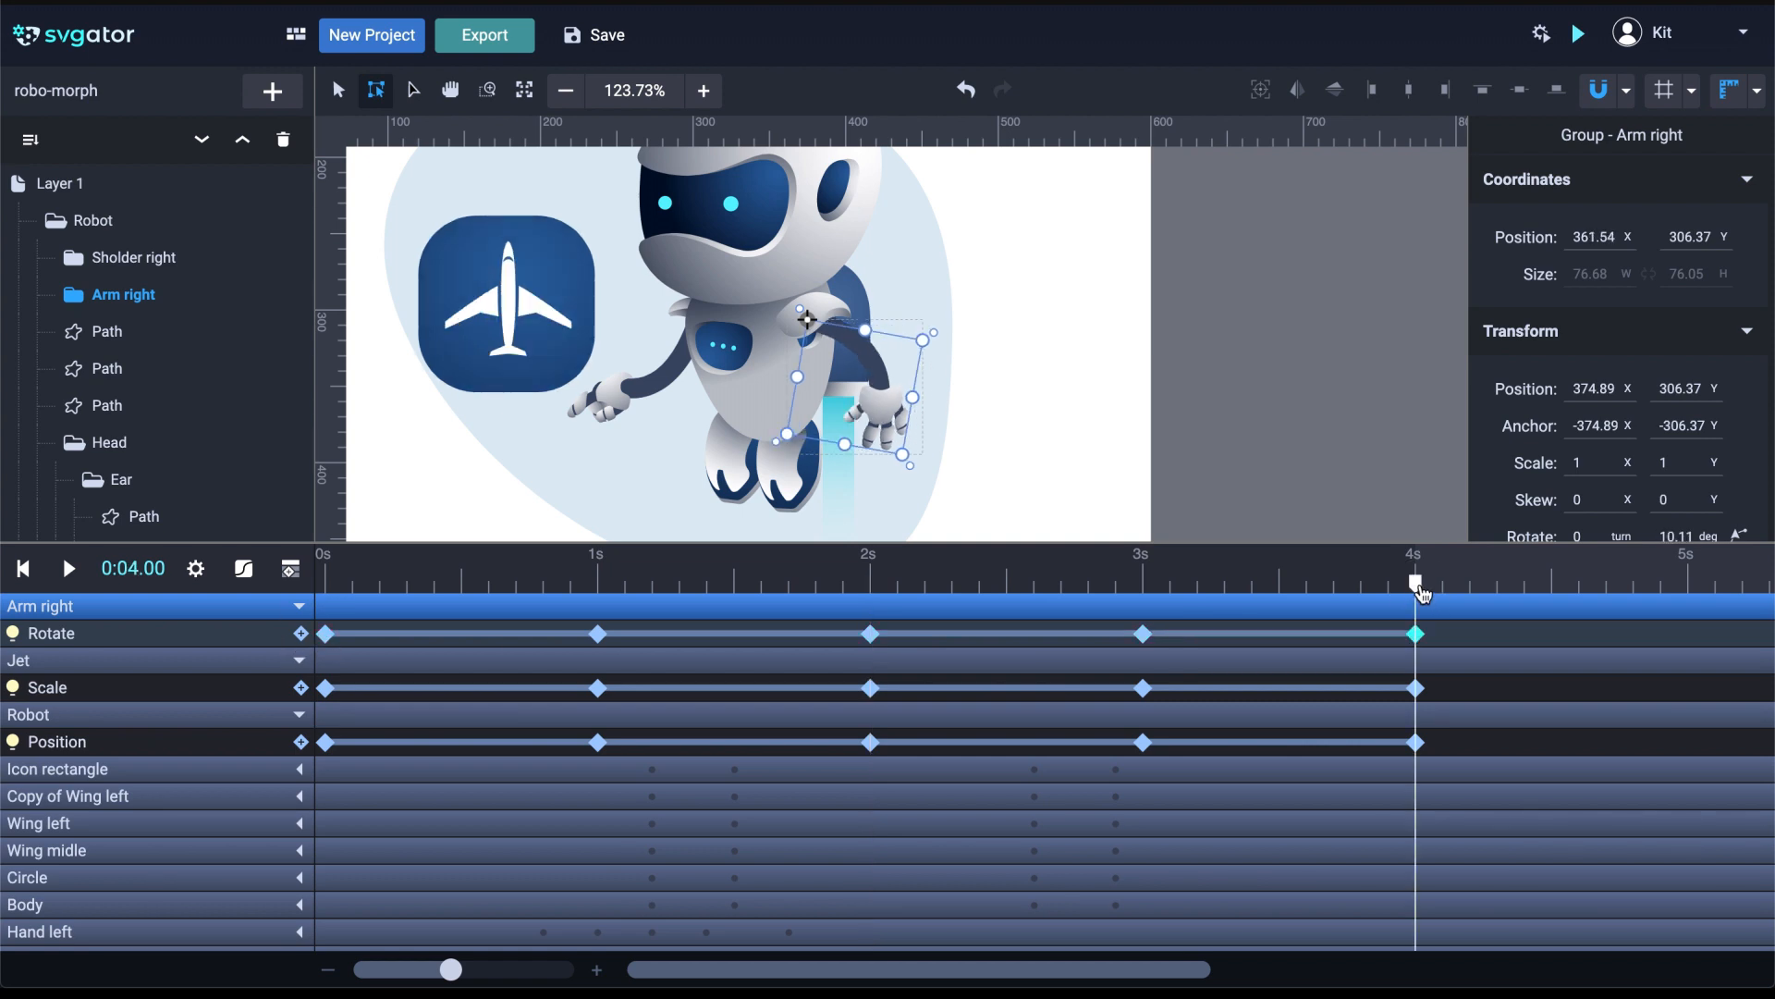
Preview the arm, jet and hovering animation from the start, and return the playhead to 0 s
left_click(328, 583)
key("space")
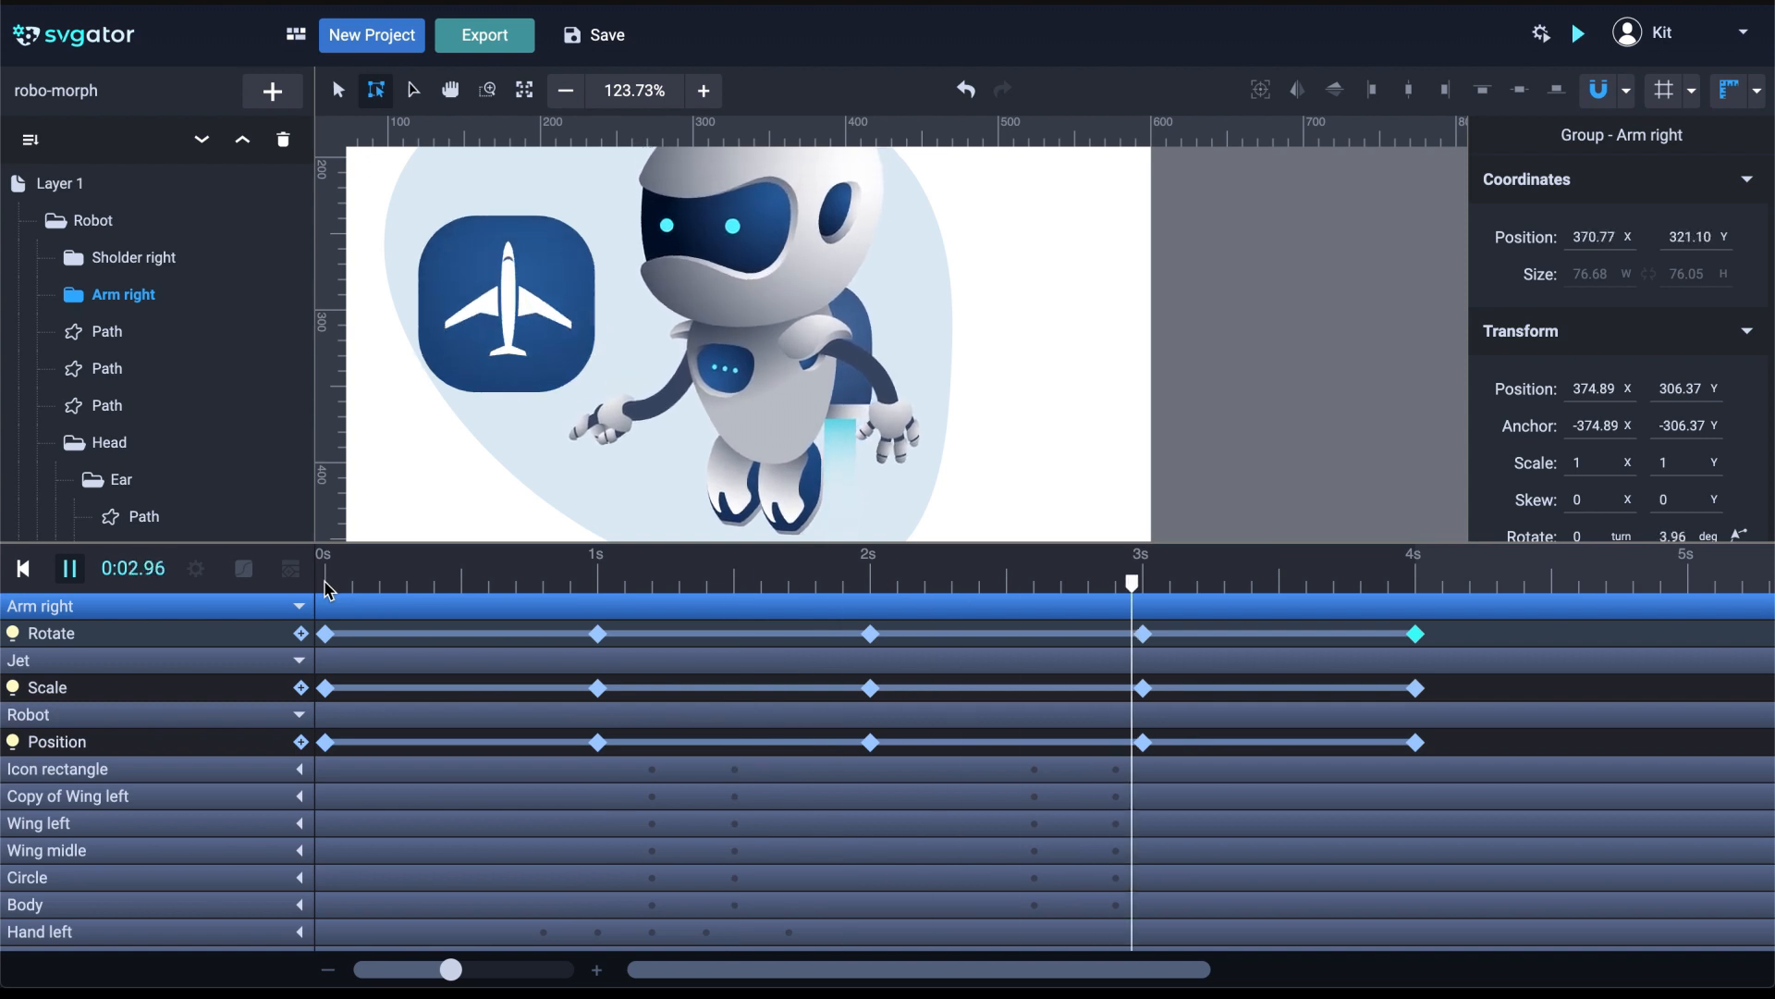
left_click(328, 585)
key("space")
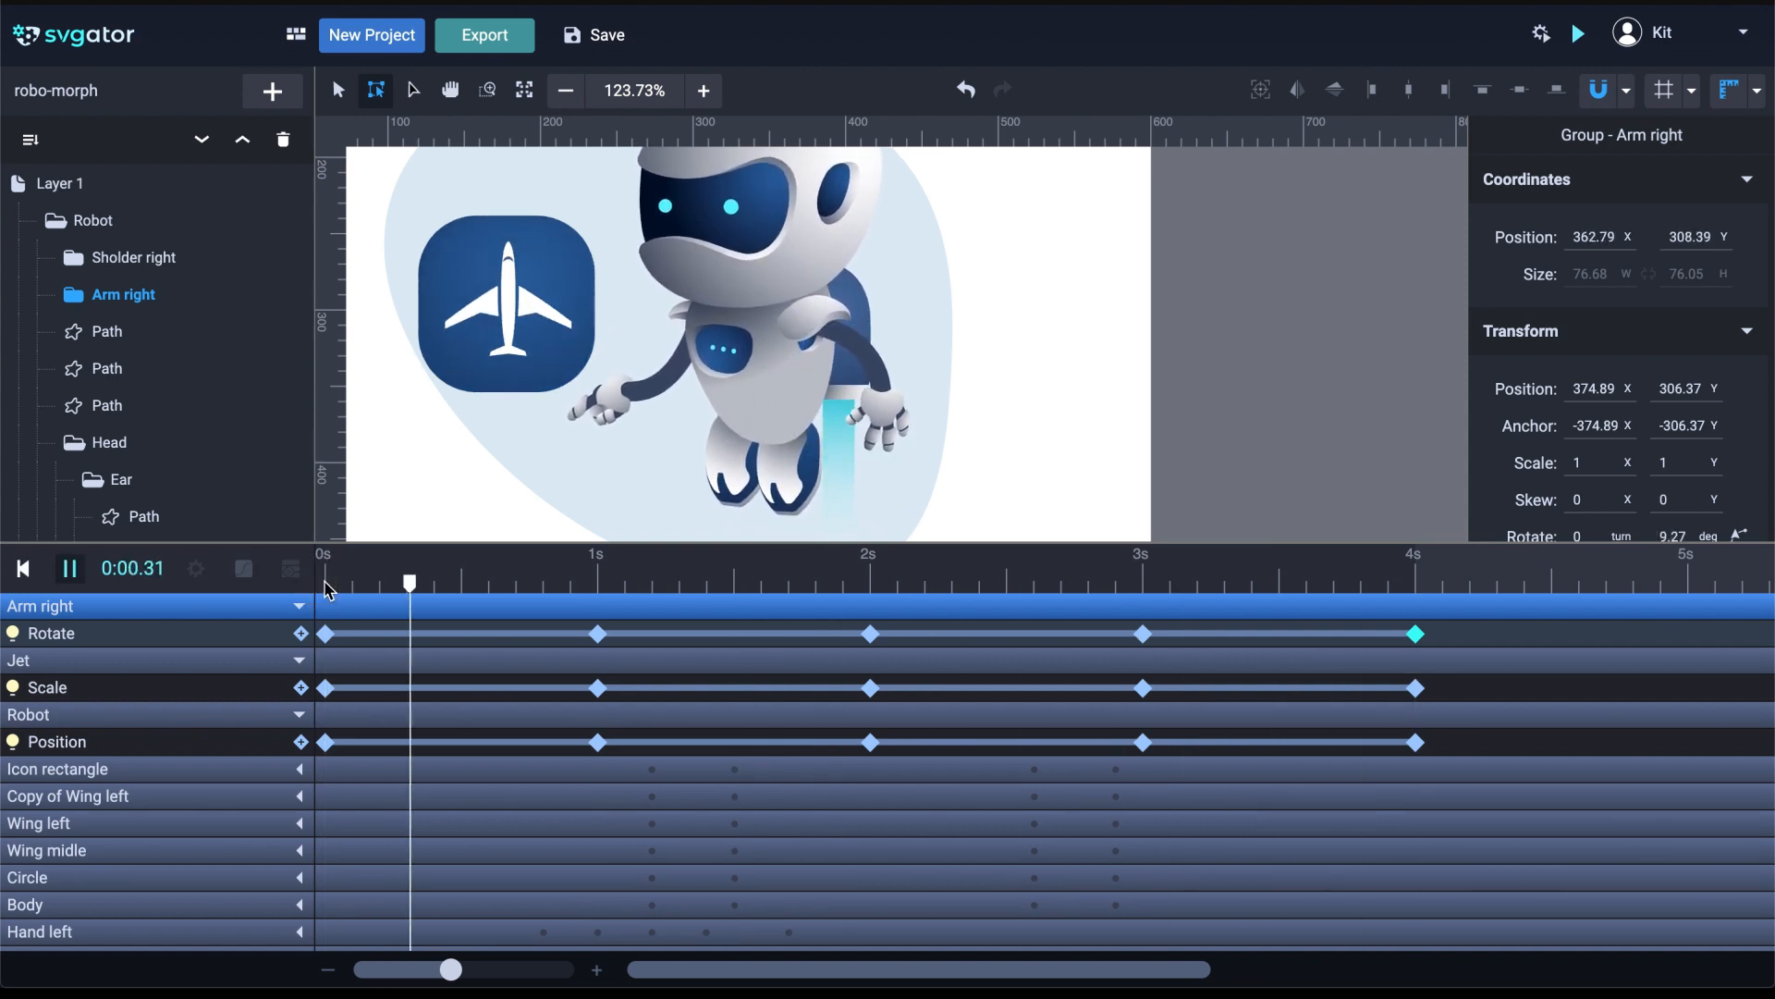
left_click(325, 585)
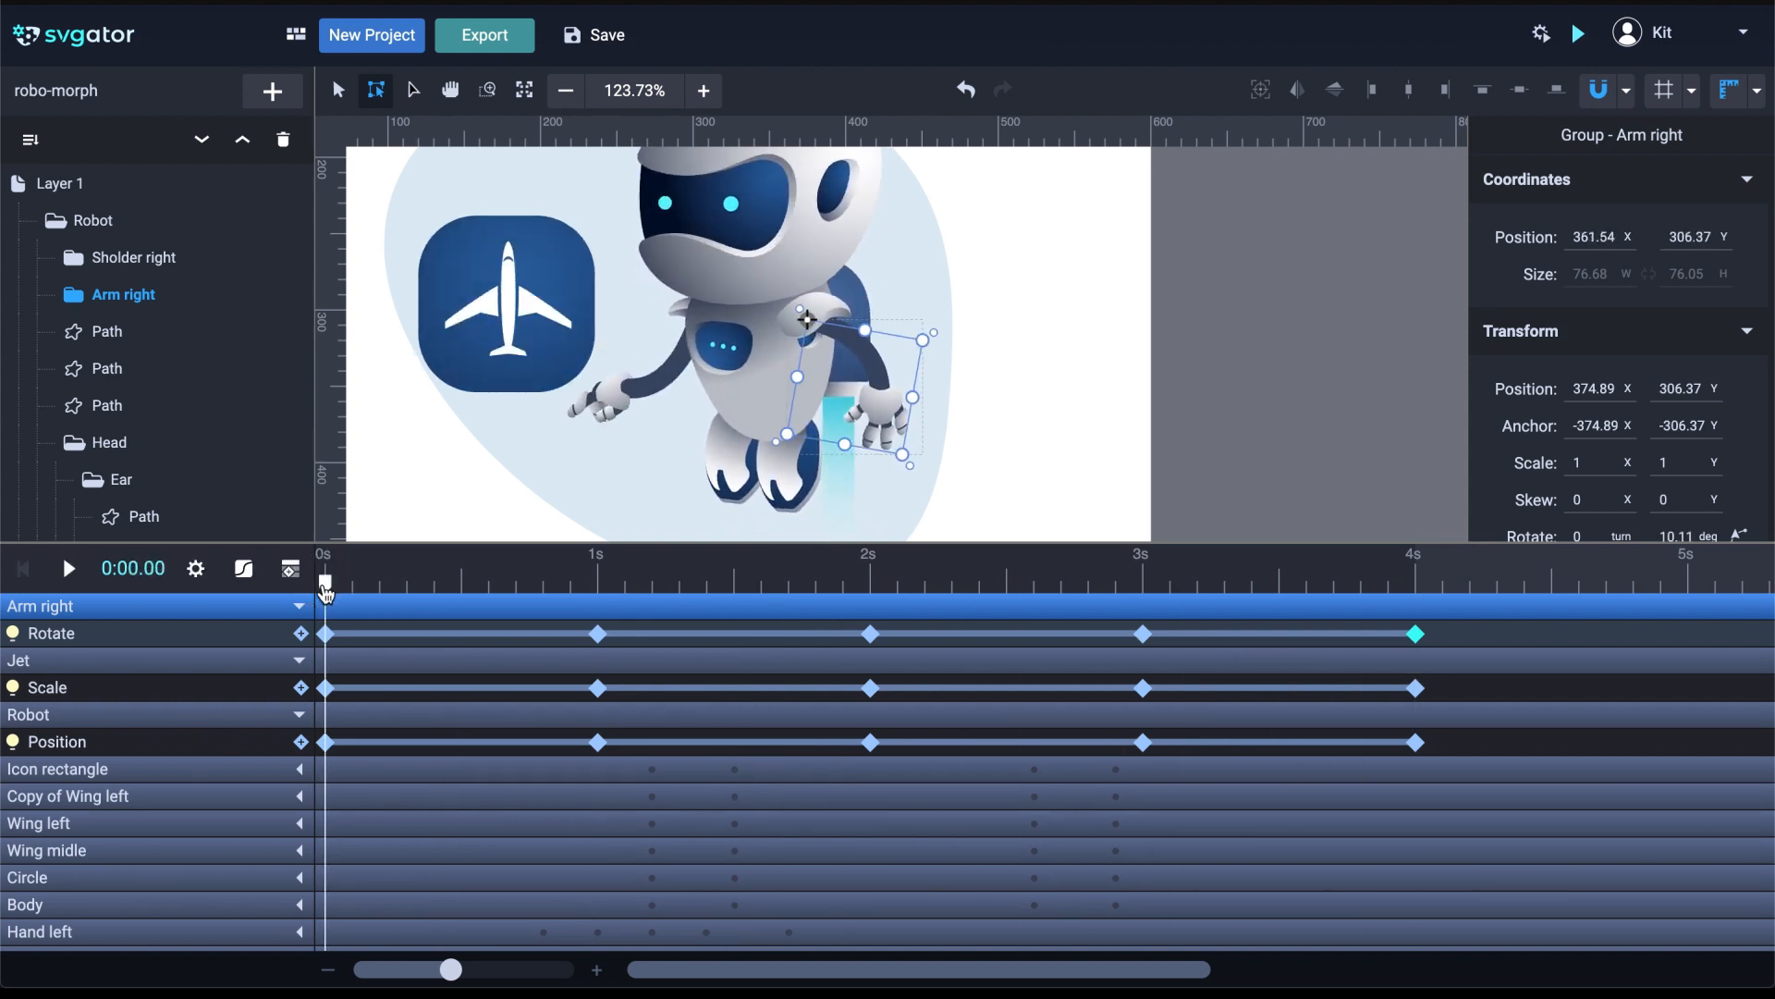
Move the Sholder right group's anchor point to the shoulder's inner left end and add a rotate animator at 0 s
mouse_move(326, 596)
left_mouse_down()
mouse_move(595, 603)
mouse_move(325, 599)
left_mouse_up()
left_click(204, 268)
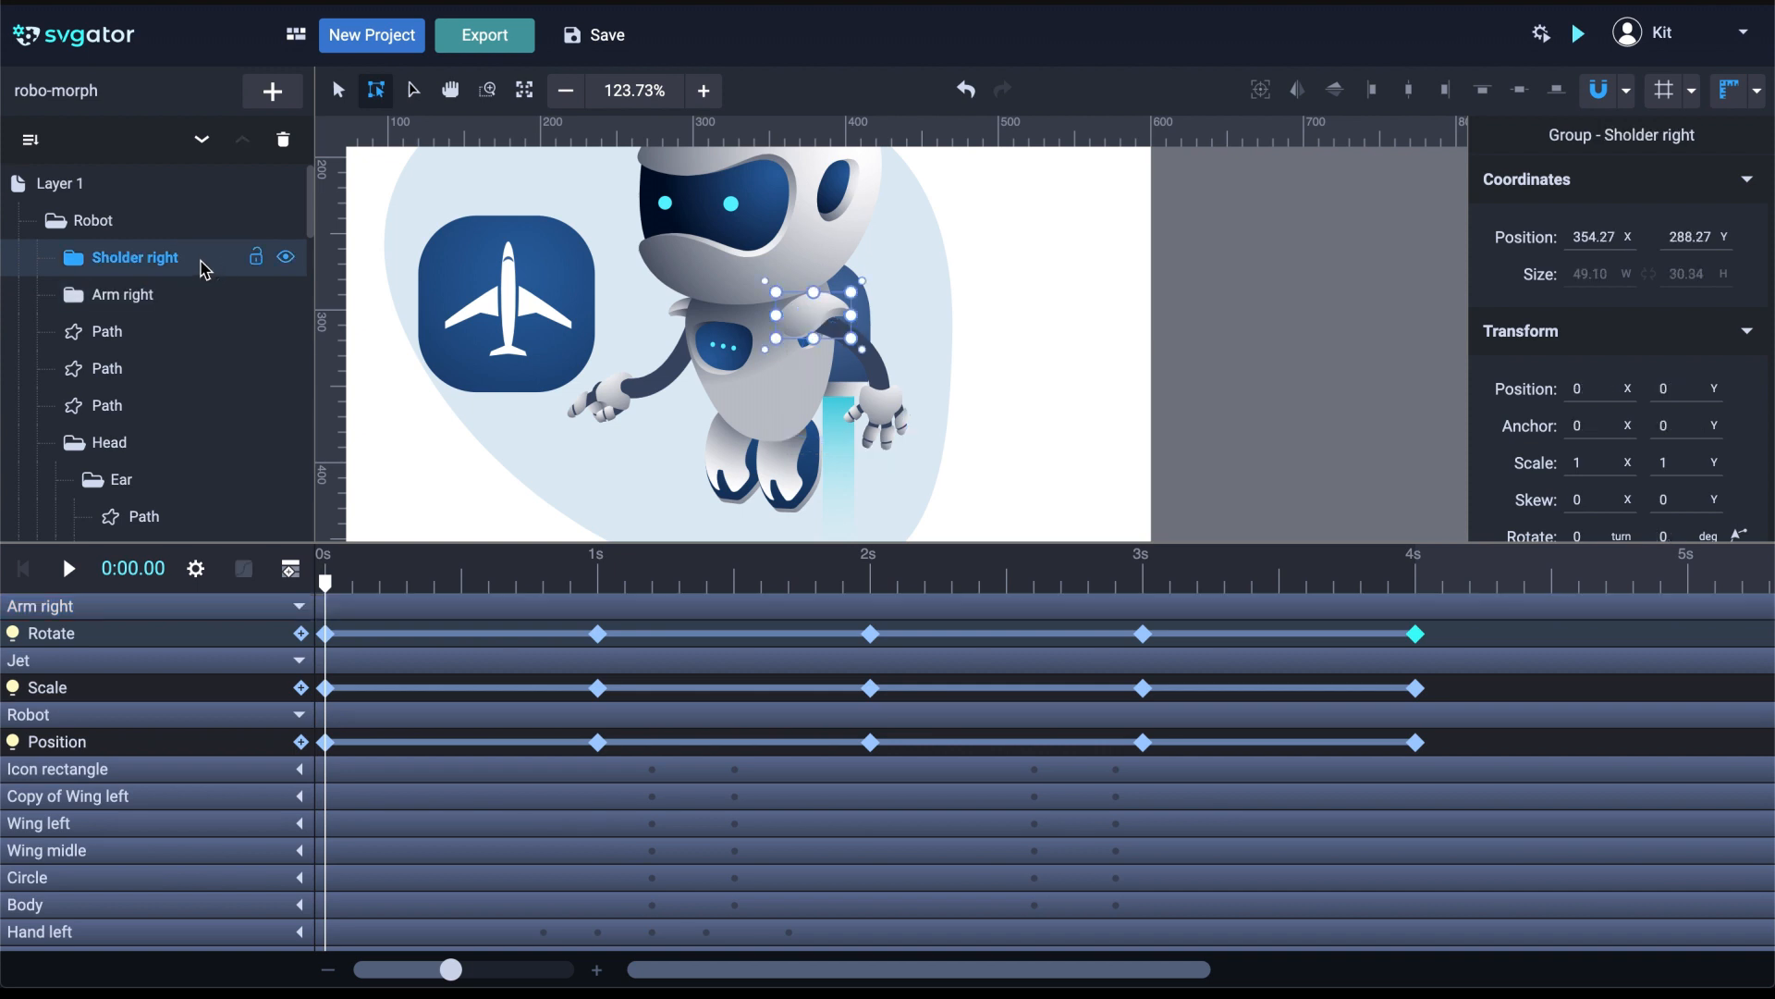
left_click(1260, 90)
scroll(788, 293, "up", 5)
left_click_drag(858, 356, 758, 375)
key("shift+r")
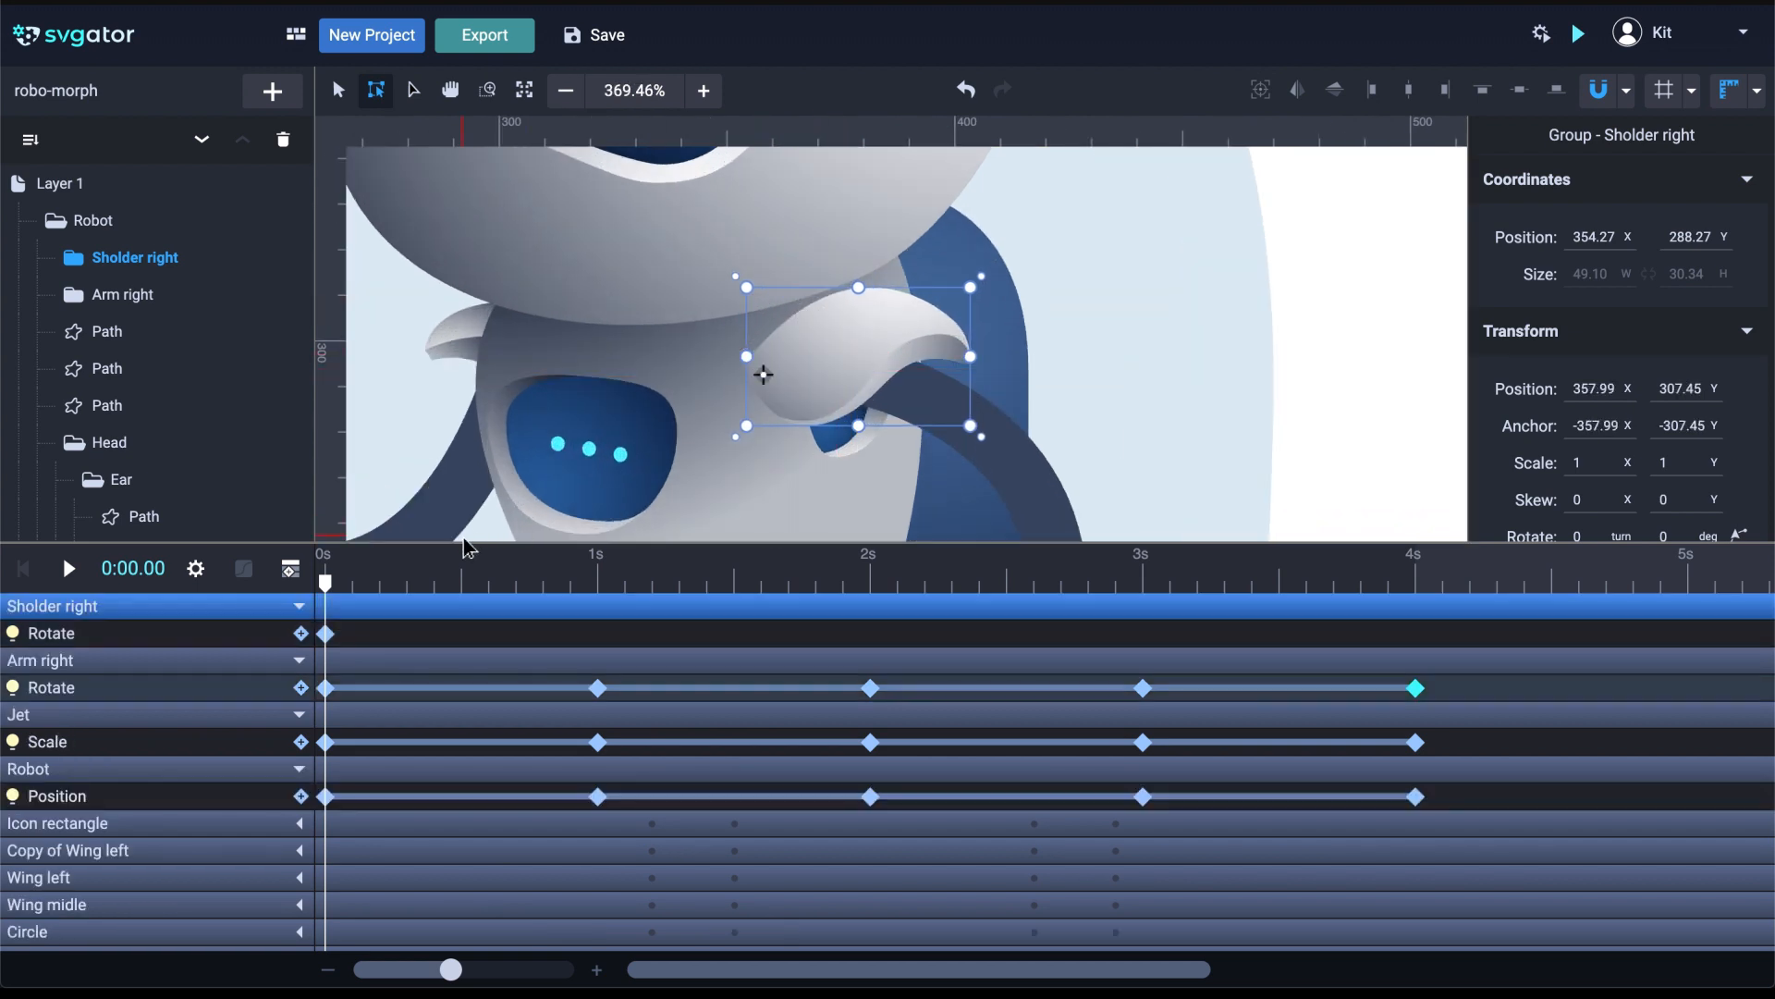
Tilt the Sholder right group to a rotation of about -3.17° at 1 s
left_click_drag(330, 584, 597, 583)
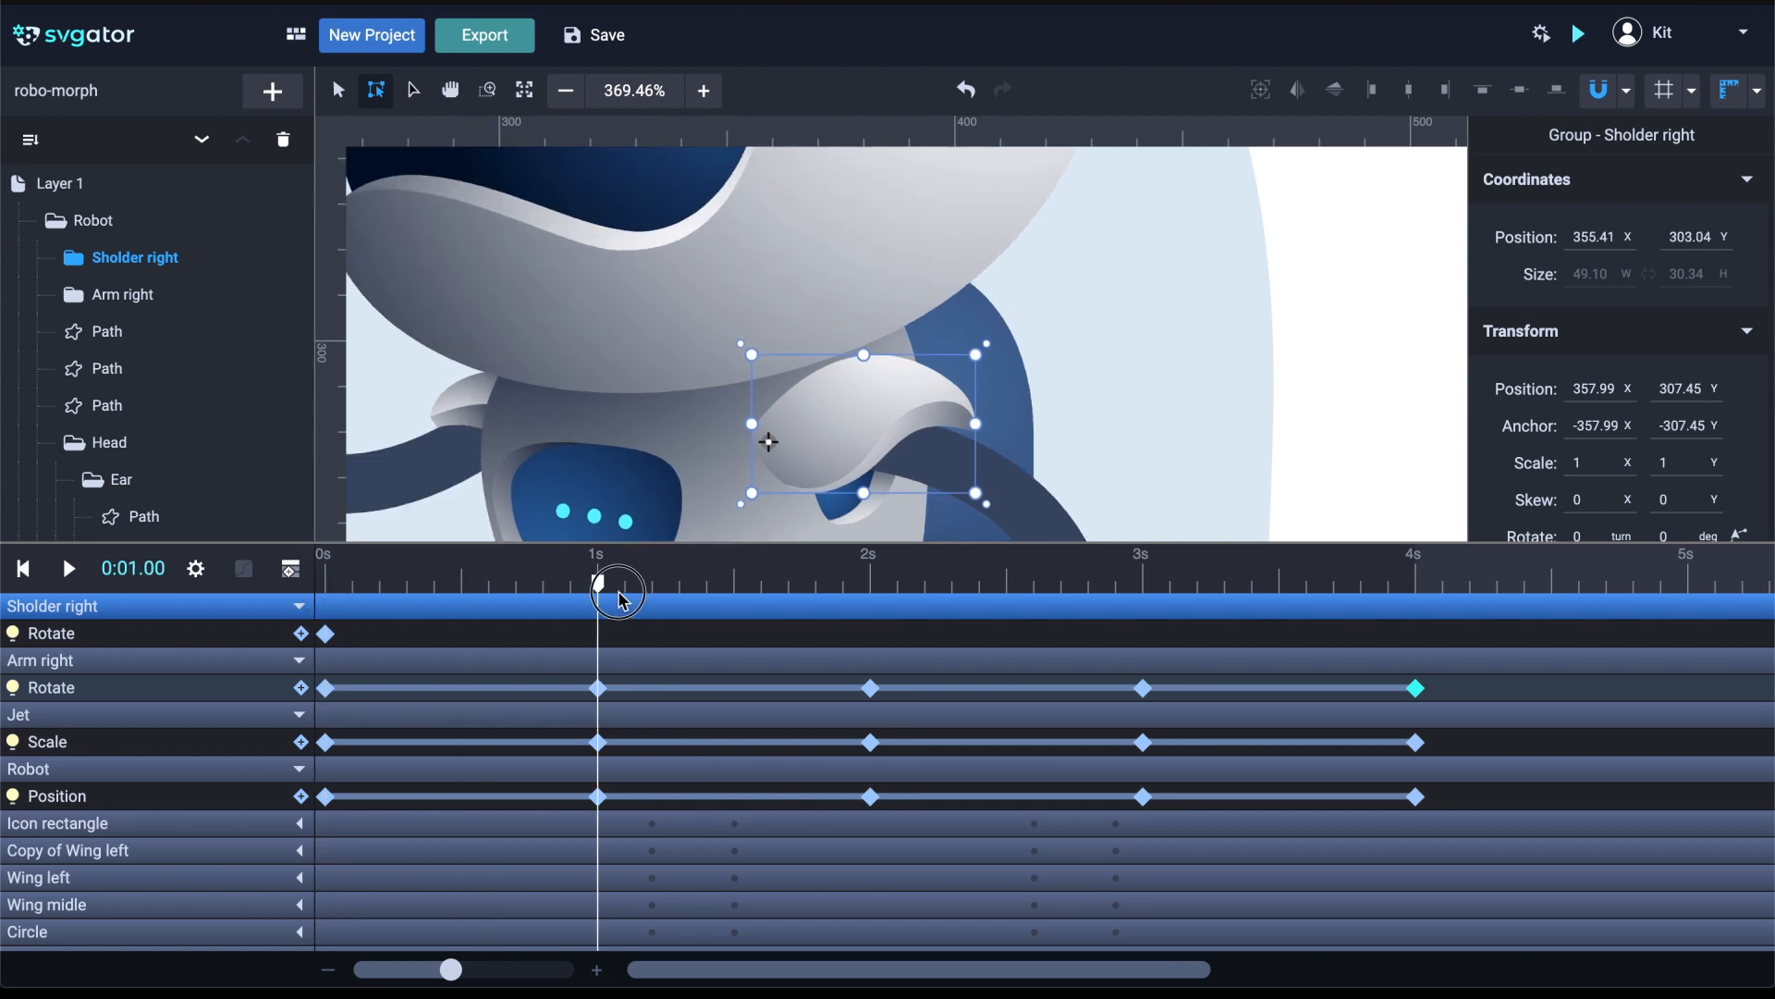
left_click_drag(989, 351, 986, 342)
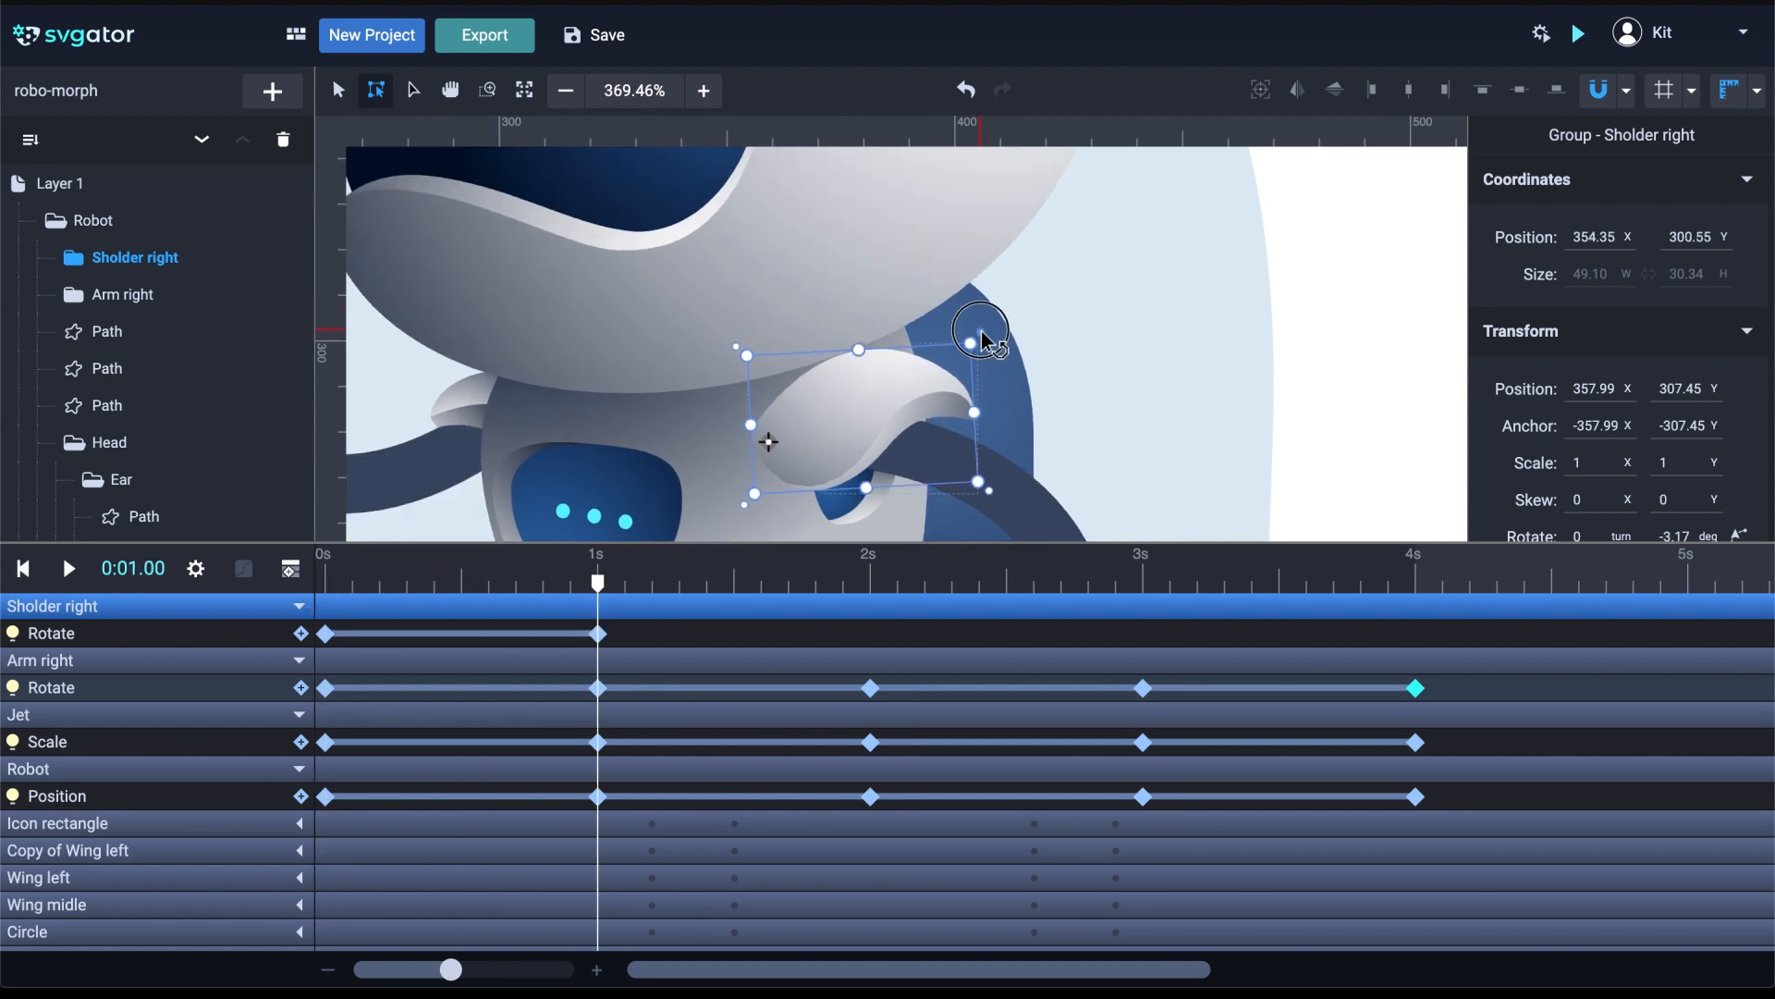
Copy the Sholder right rotation keyframes to 2 s and 3 s, and the starting keyframe to 4 s
left_click(536, 637)
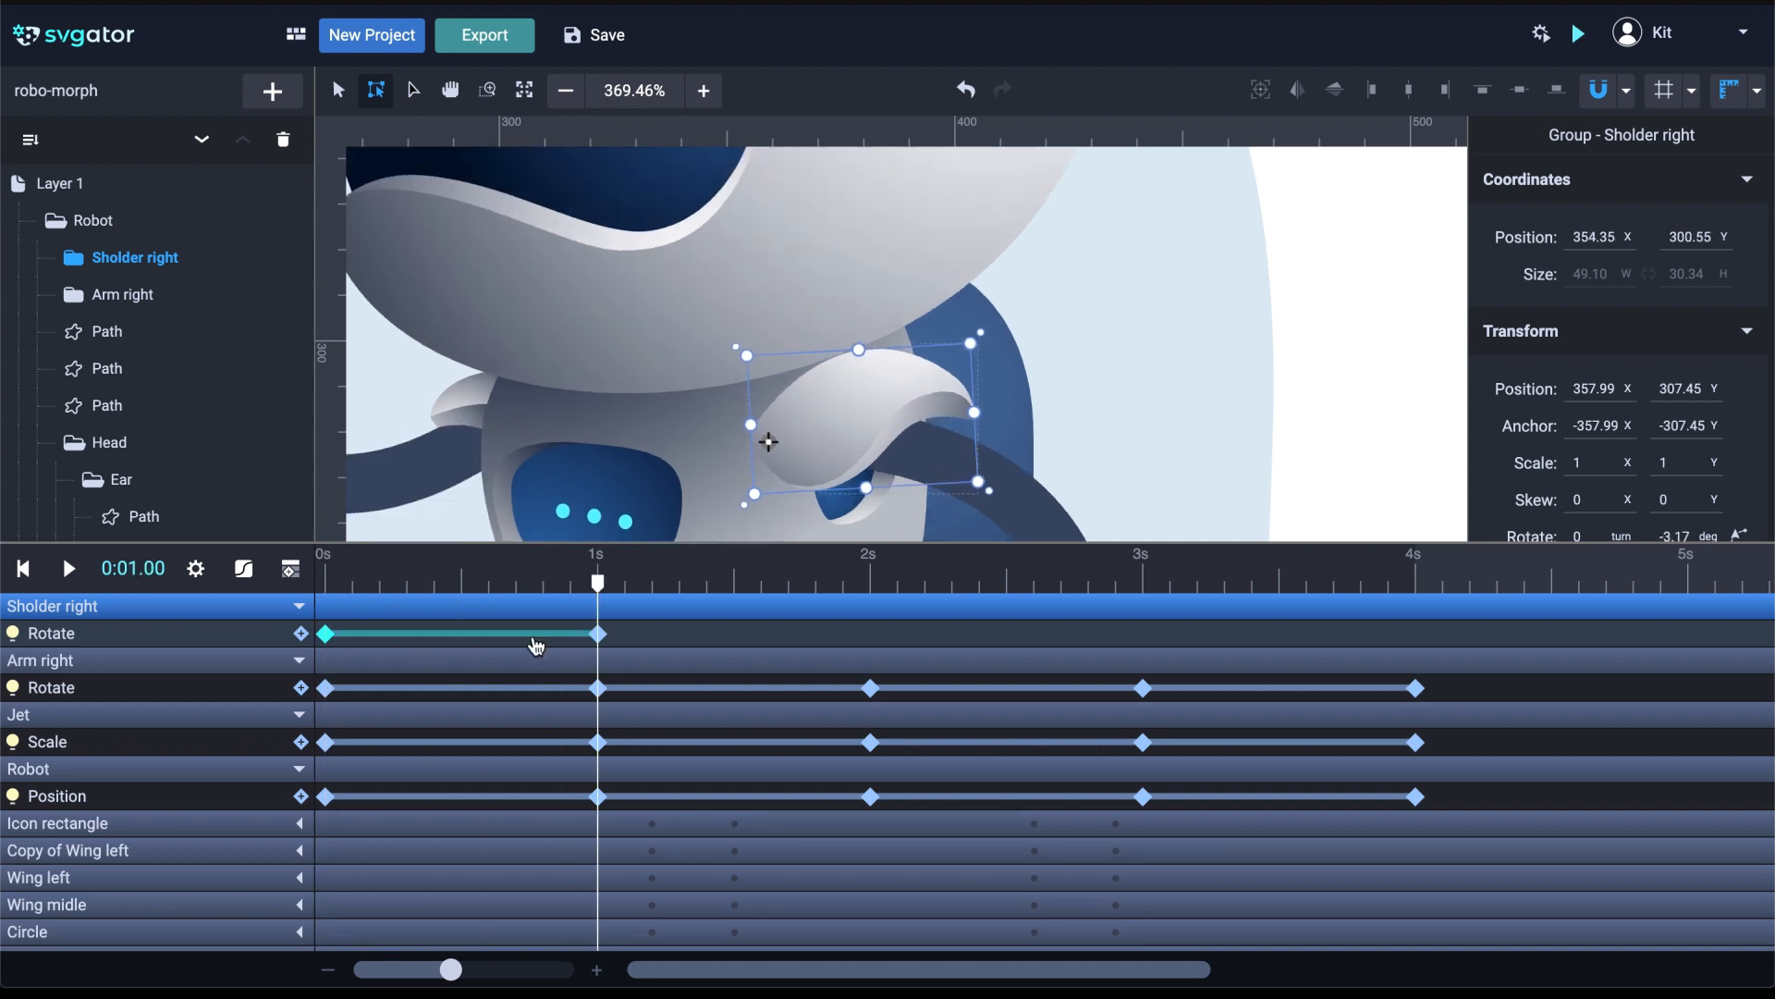
left_click_drag(597, 582, 870, 584)
key("ctrl+v")
key("ctrl+v")
Collapse the Head group and move the Sholder left group's anchor point to the lower right corner of its bounds
scroll(1090, 452, "down", 5)
left_click(353, 580)
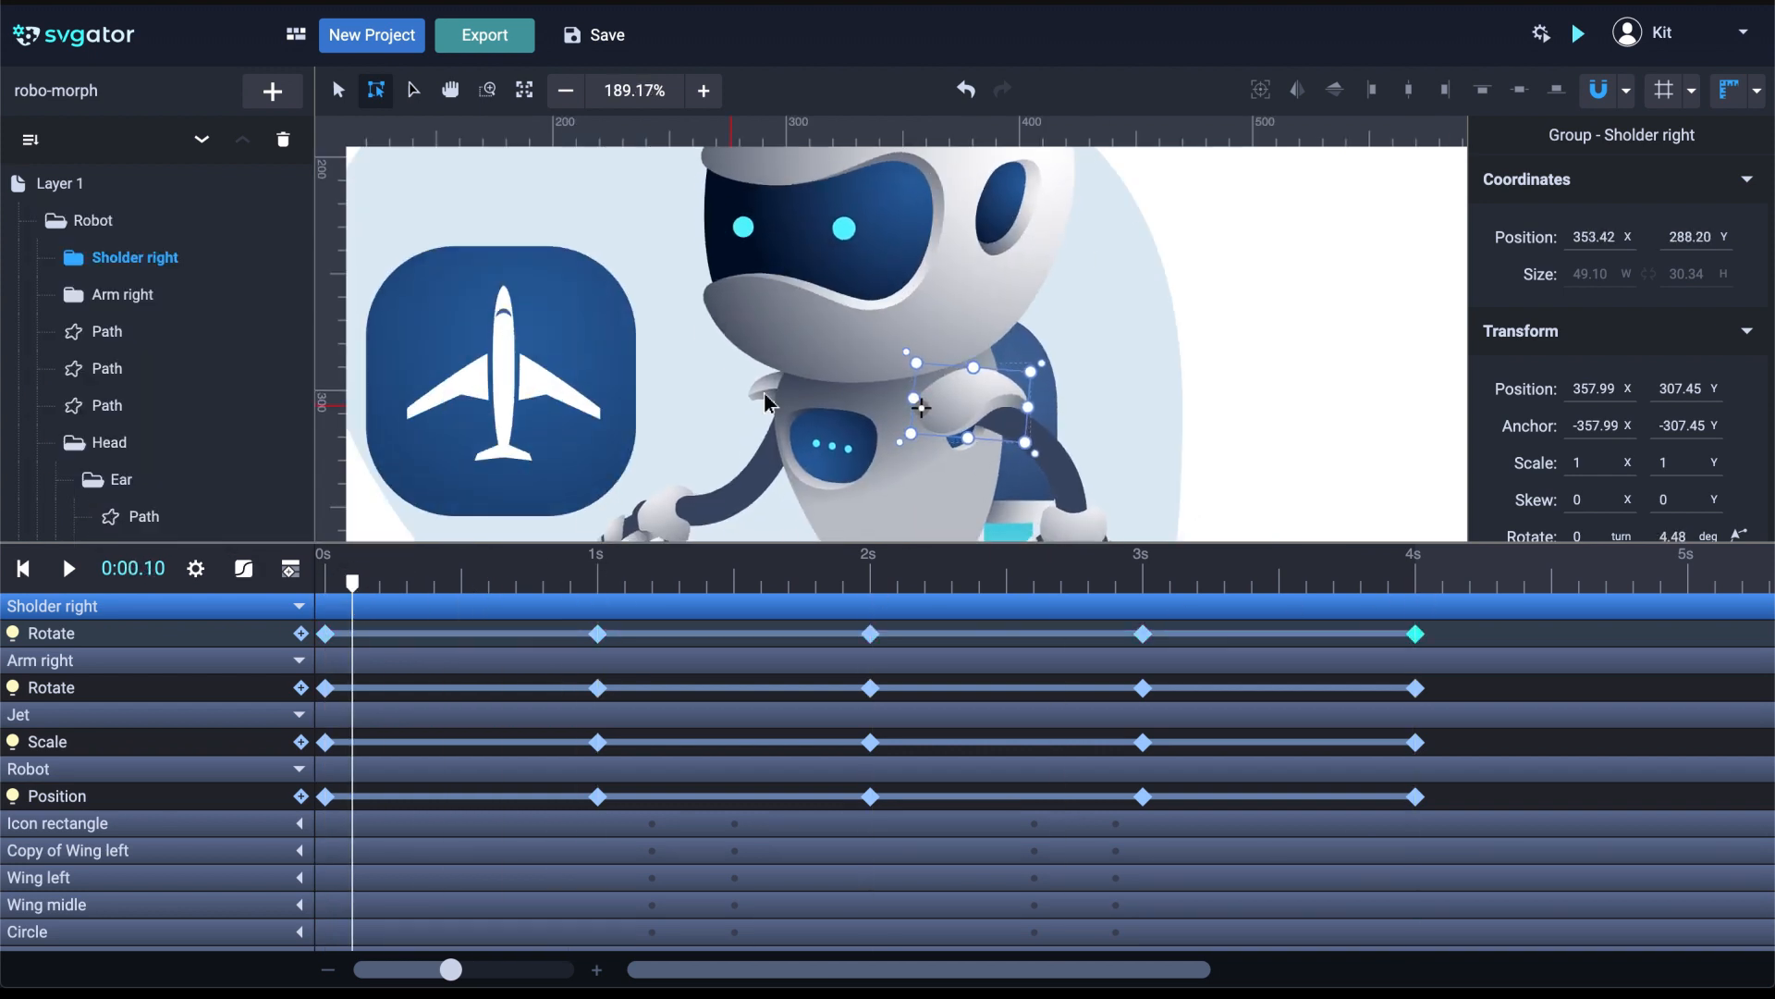
left_click(77, 451)
scroll(190, 444, "down", 1)
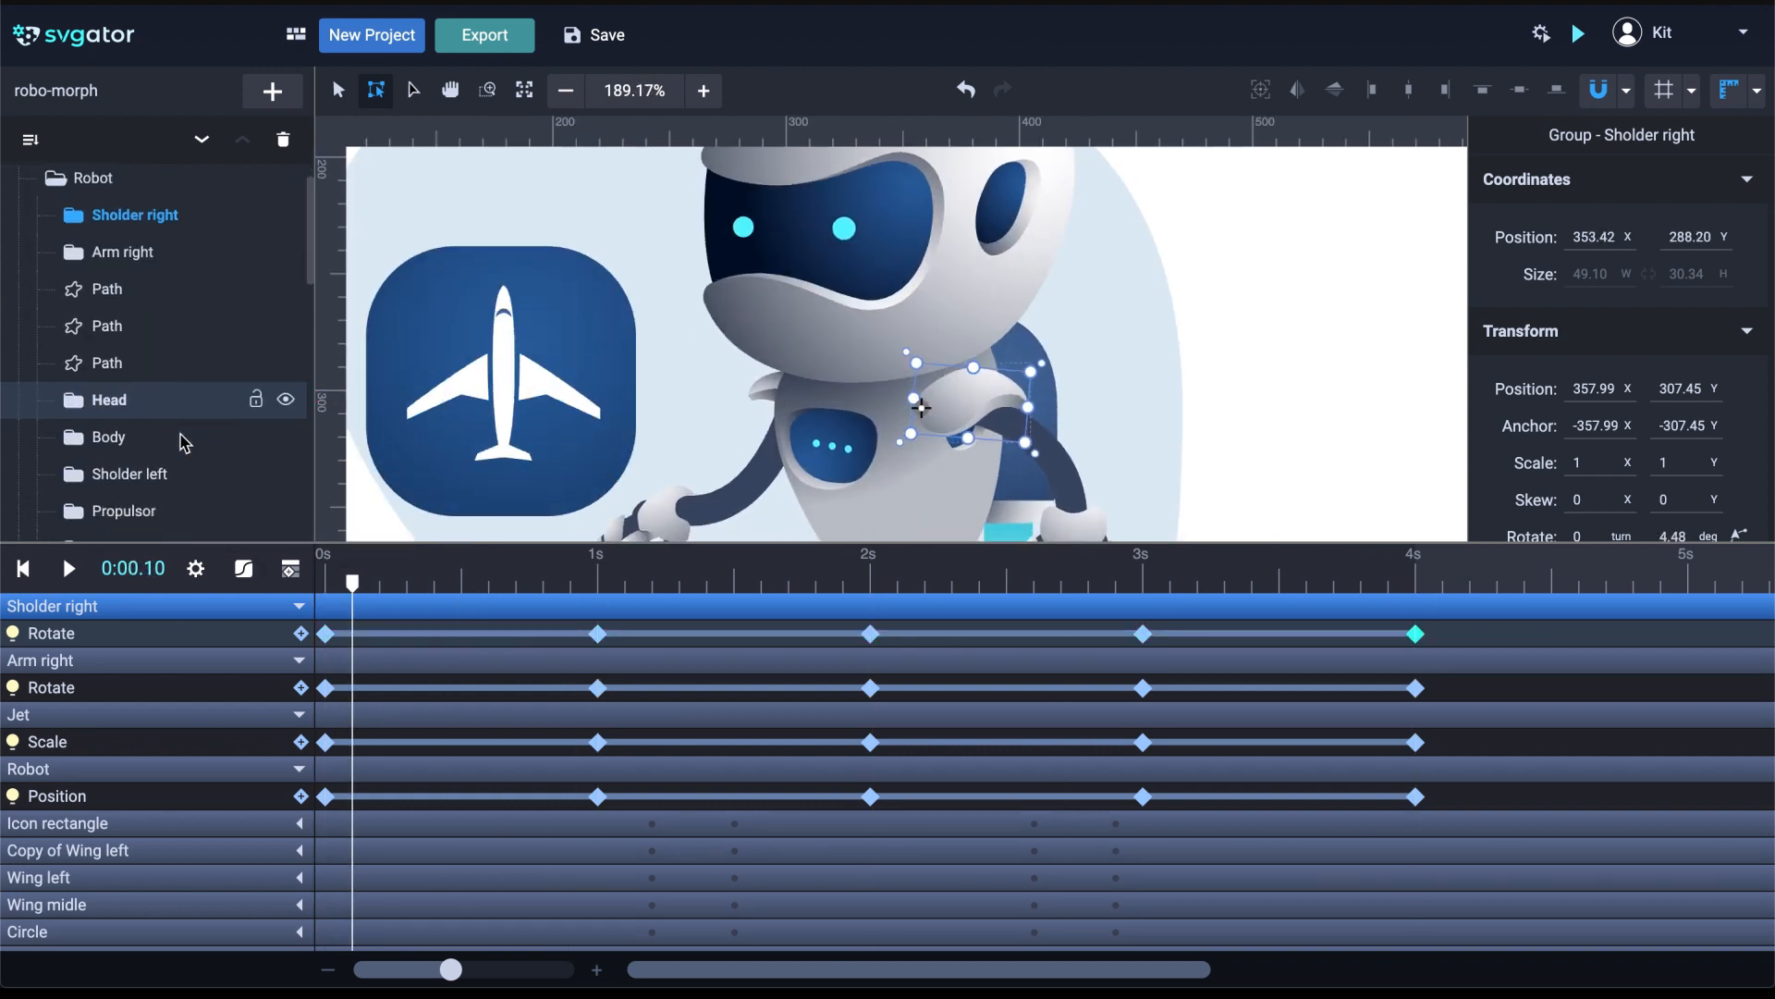
left_click(212, 482)
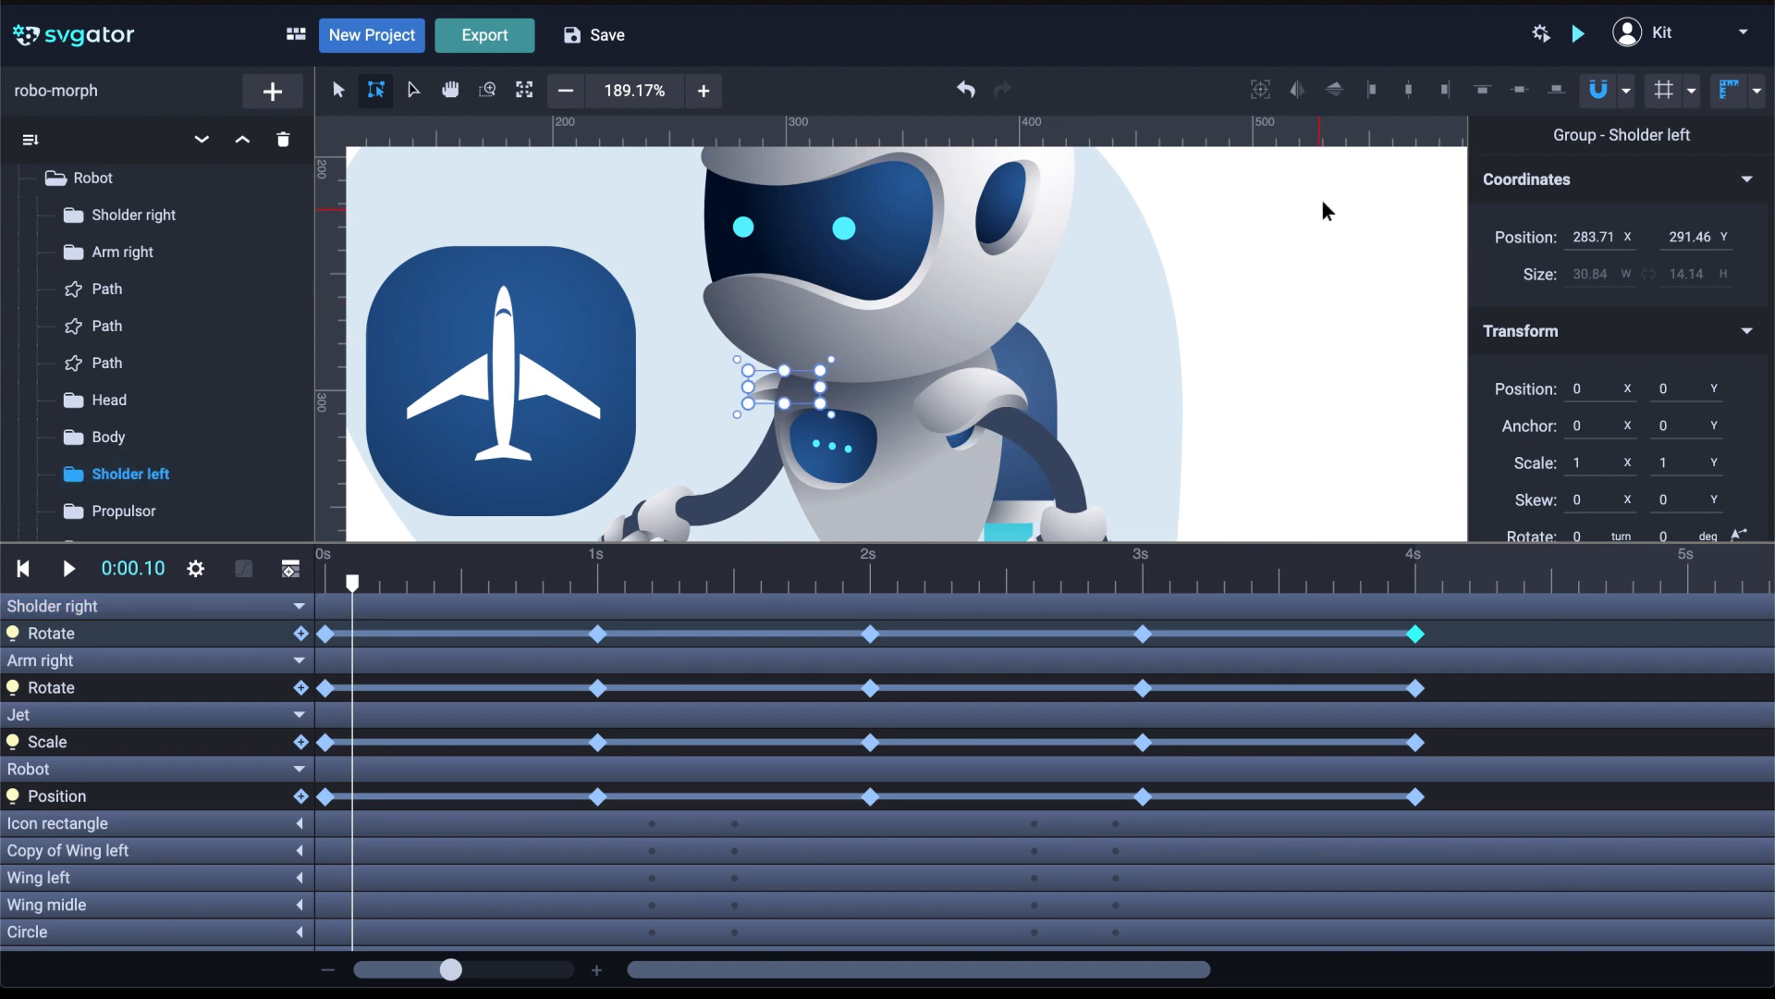
scroll(813, 384, "up", 5)
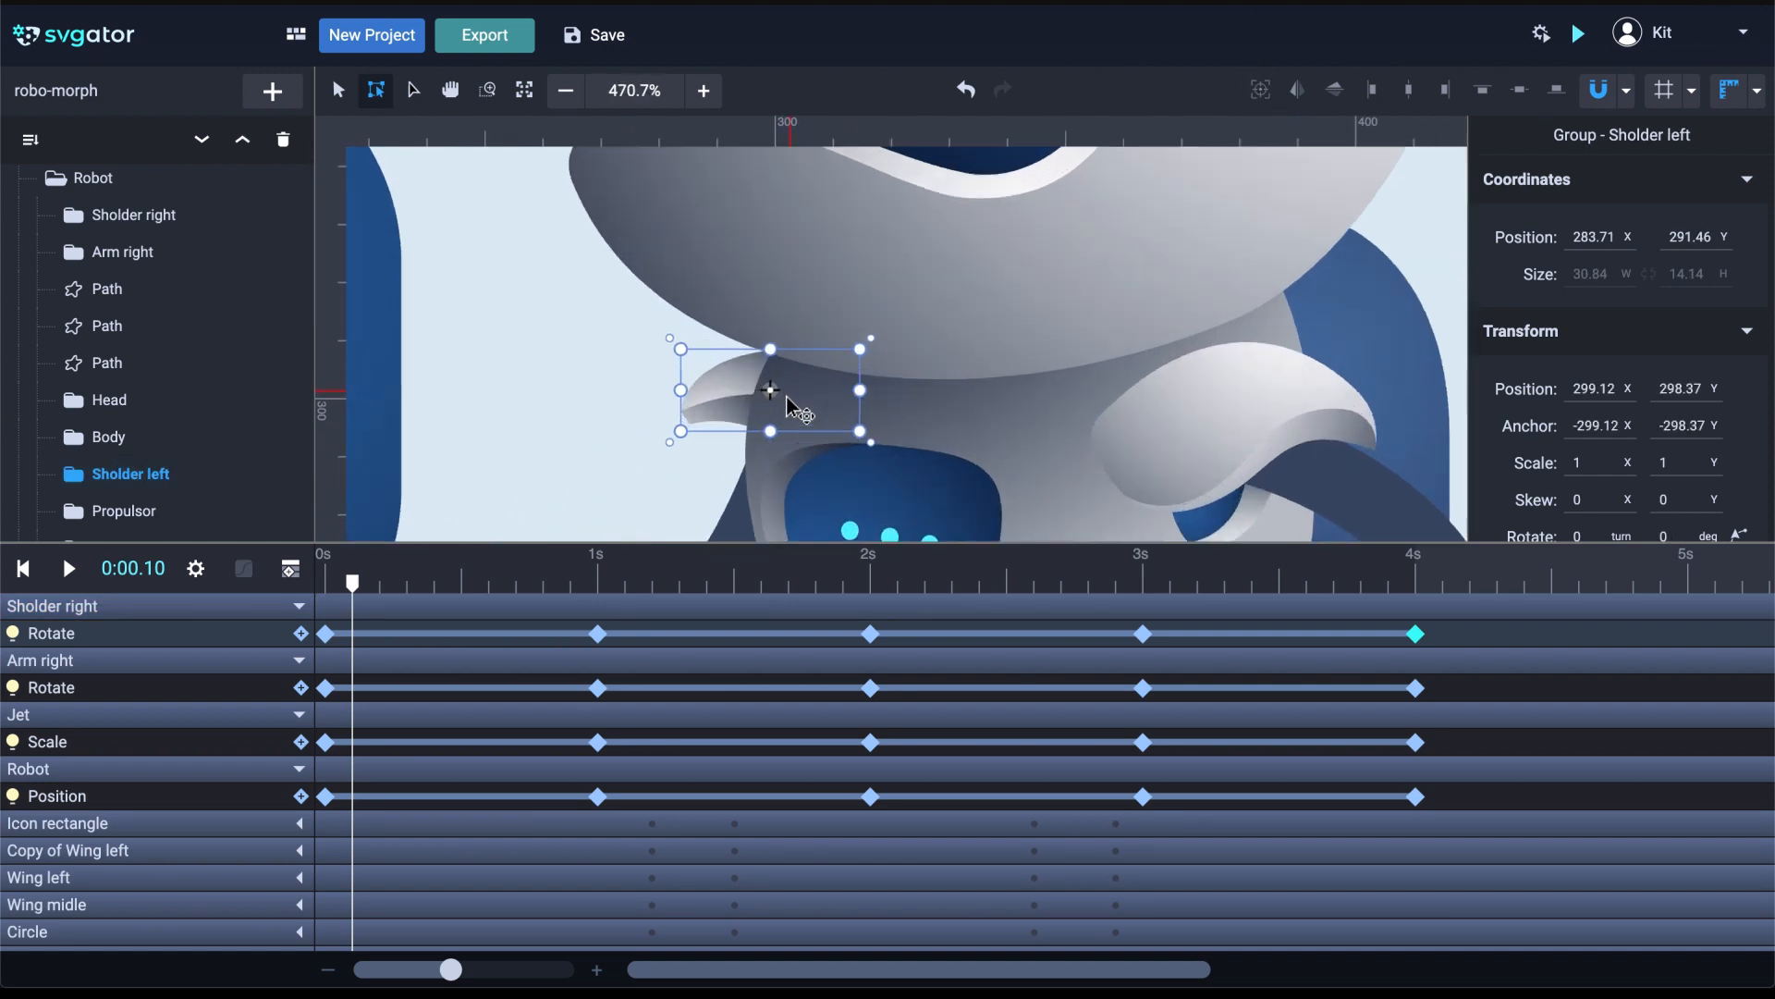
left_click_drag(764, 393, 899, 460)
scroll(895, 458, "up", 2)
scroll(887, 447, "up", 2)
scroll(962, 413, "down", 6)
scroll(821, 357, "down", 4)
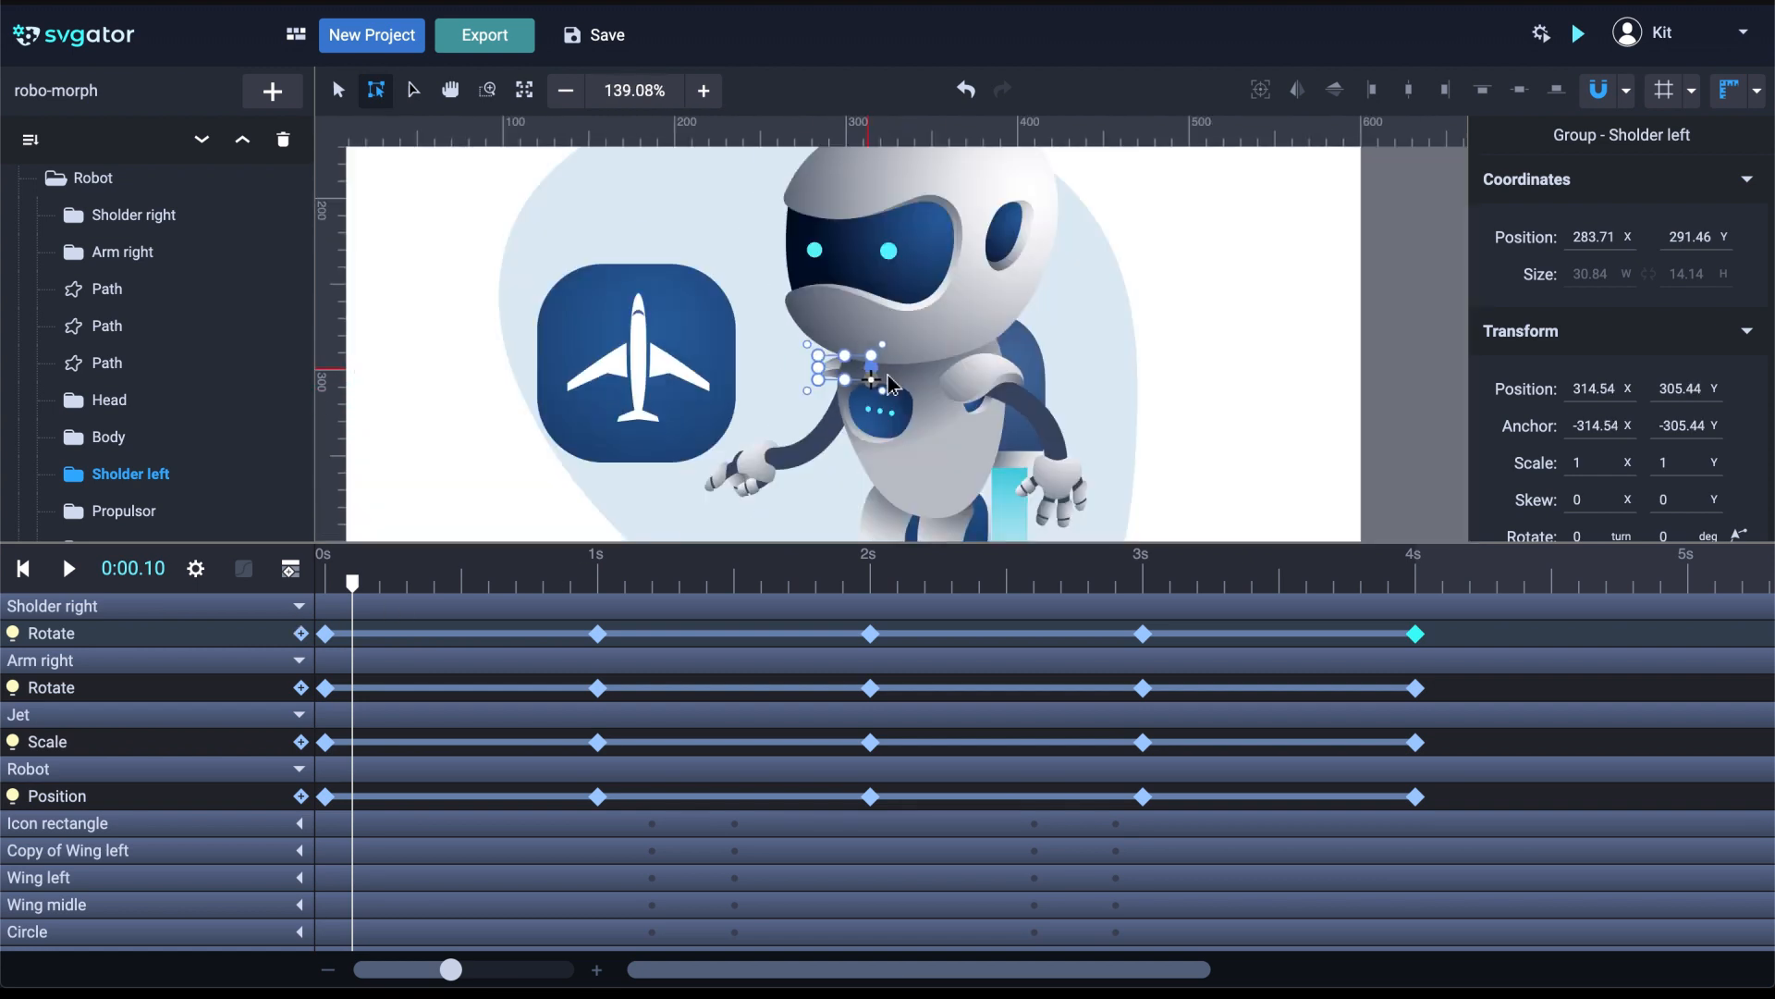
Animate the Sholder left group's rotation from 0.8 s, tilting it upward at 1 s and to about 16.83° at 1.2 s
scroll(901, 388, "up", 2)
left_click_drag(352, 585, 598, 589)
key("shift+r")
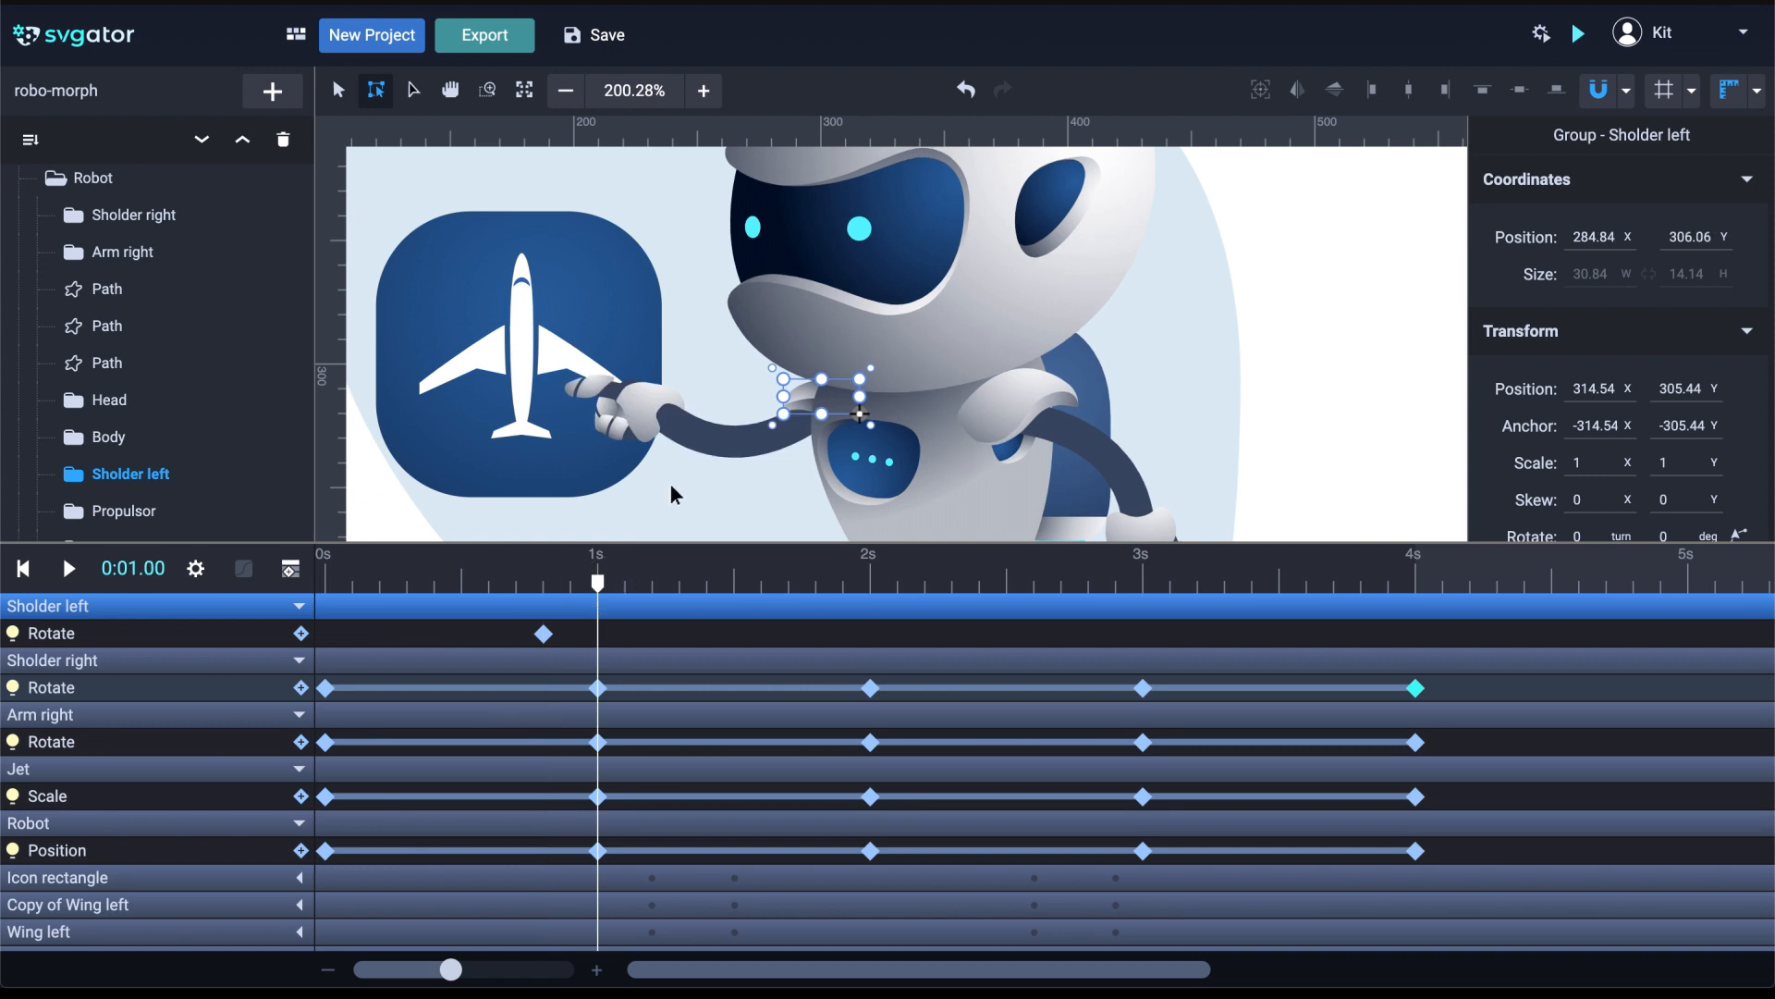
scroll(777, 364, "up", 3)
left_click_drag(782, 377, 794, 361)
left_click_drag(598, 586, 653, 588)
left_click_drag(796, 361, 812, 353)
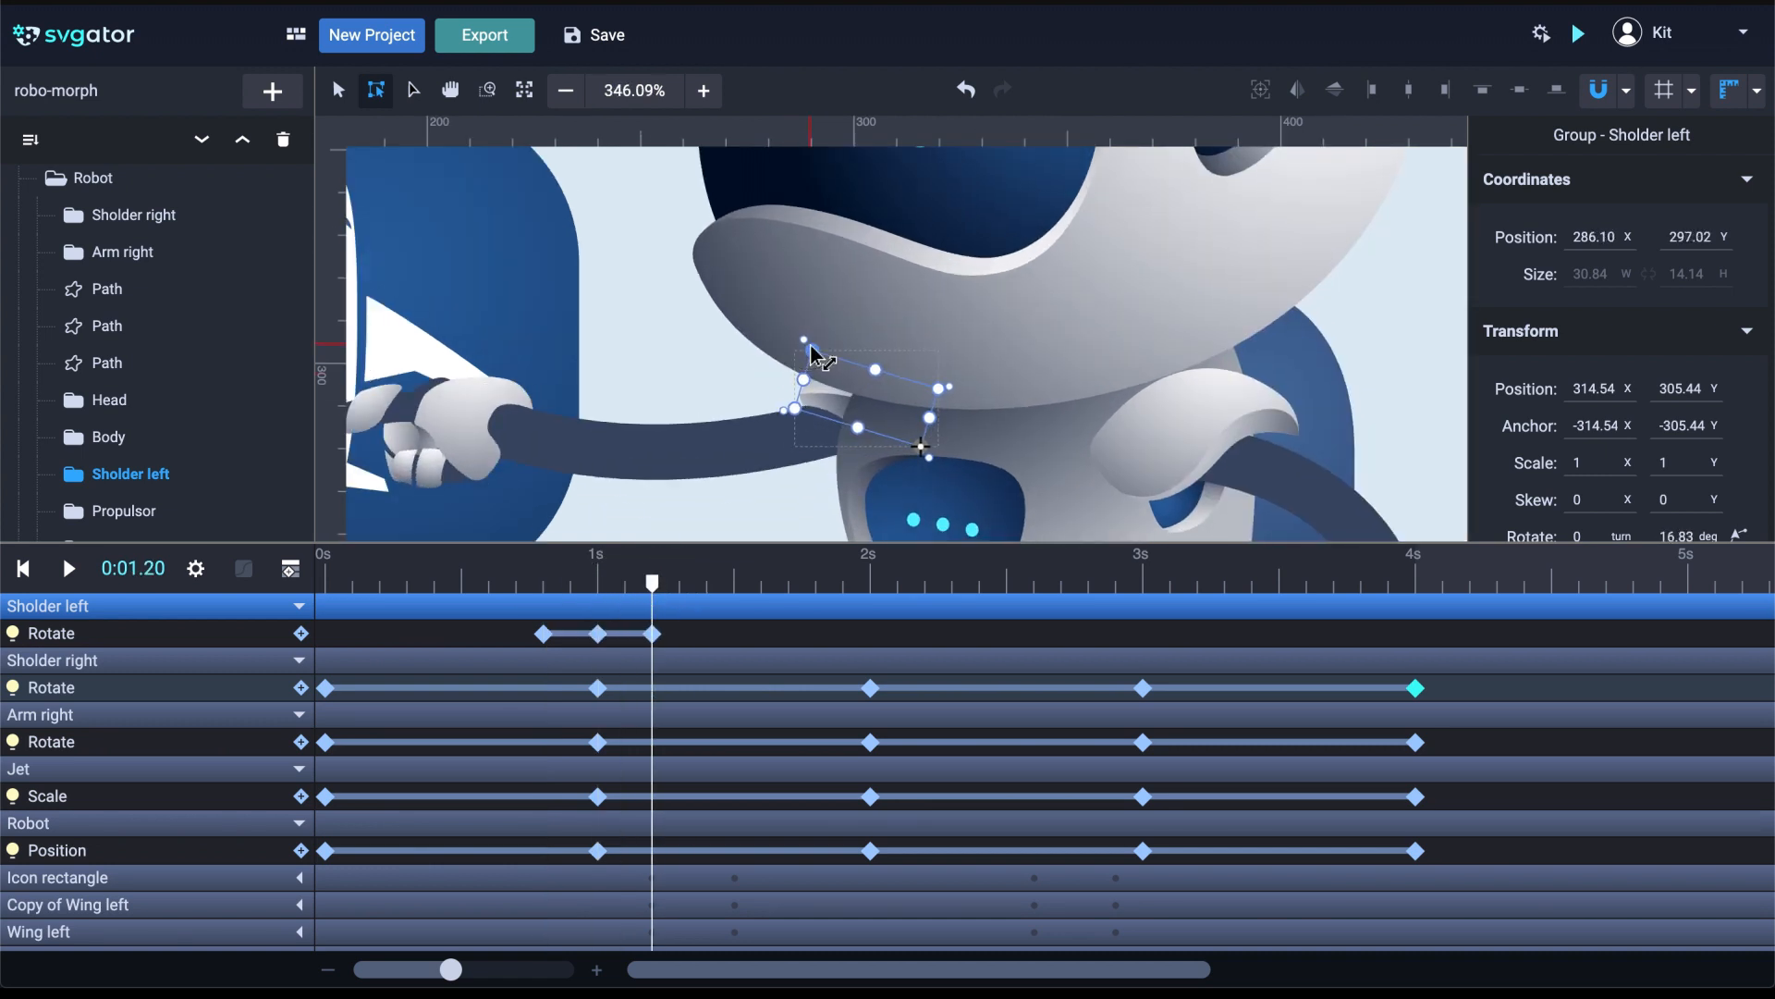
Return the Sholder left group's rotation to 0° at 1.7 s and apply Ease In Out to its rotation keyframes
left_click_drag(651, 583, 788, 610)
left_click_drag(780, 370, 776, 413)
scroll(646, 432, "down", 2)
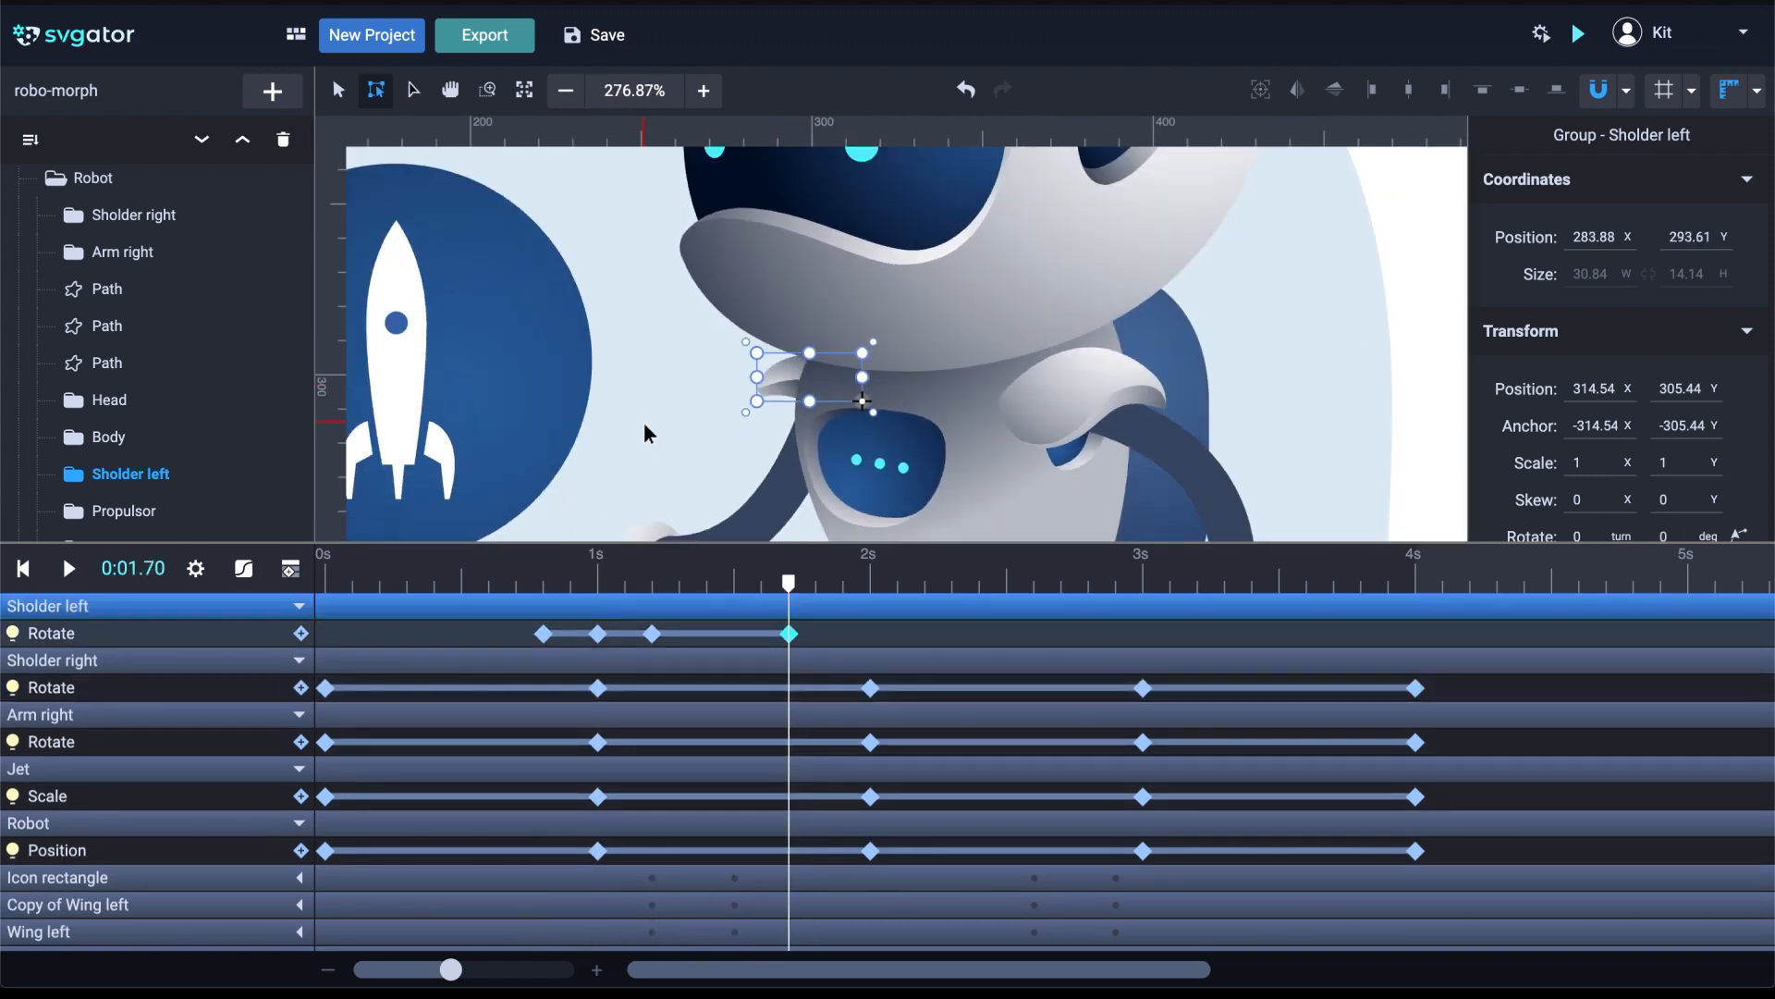
double_click(575, 635)
left_click_drag(788, 584, 652, 633)
left_click(244, 569)
left_click(388, 423)
Animate the icon group's scale from 1.2 s, shrinking it slightly at 1.4 s and copying the starting keyframe to 1.6 s
scroll(309, 266, "down", 6)
left_click(180, 487)
key("shift+s")
left_click_drag(652, 583, 710, 584)
left_click_drag(671, 304, 657, 319)
key("super+c")
key("super+v")
Apply Ease In Out to all of the icon group's scale keyframes and set the playhead to 0.2 s
double_click(258, 636)
left_click_drag(706, 583, 380, 596)
left_click(244, 568)
left_click(356, 422)
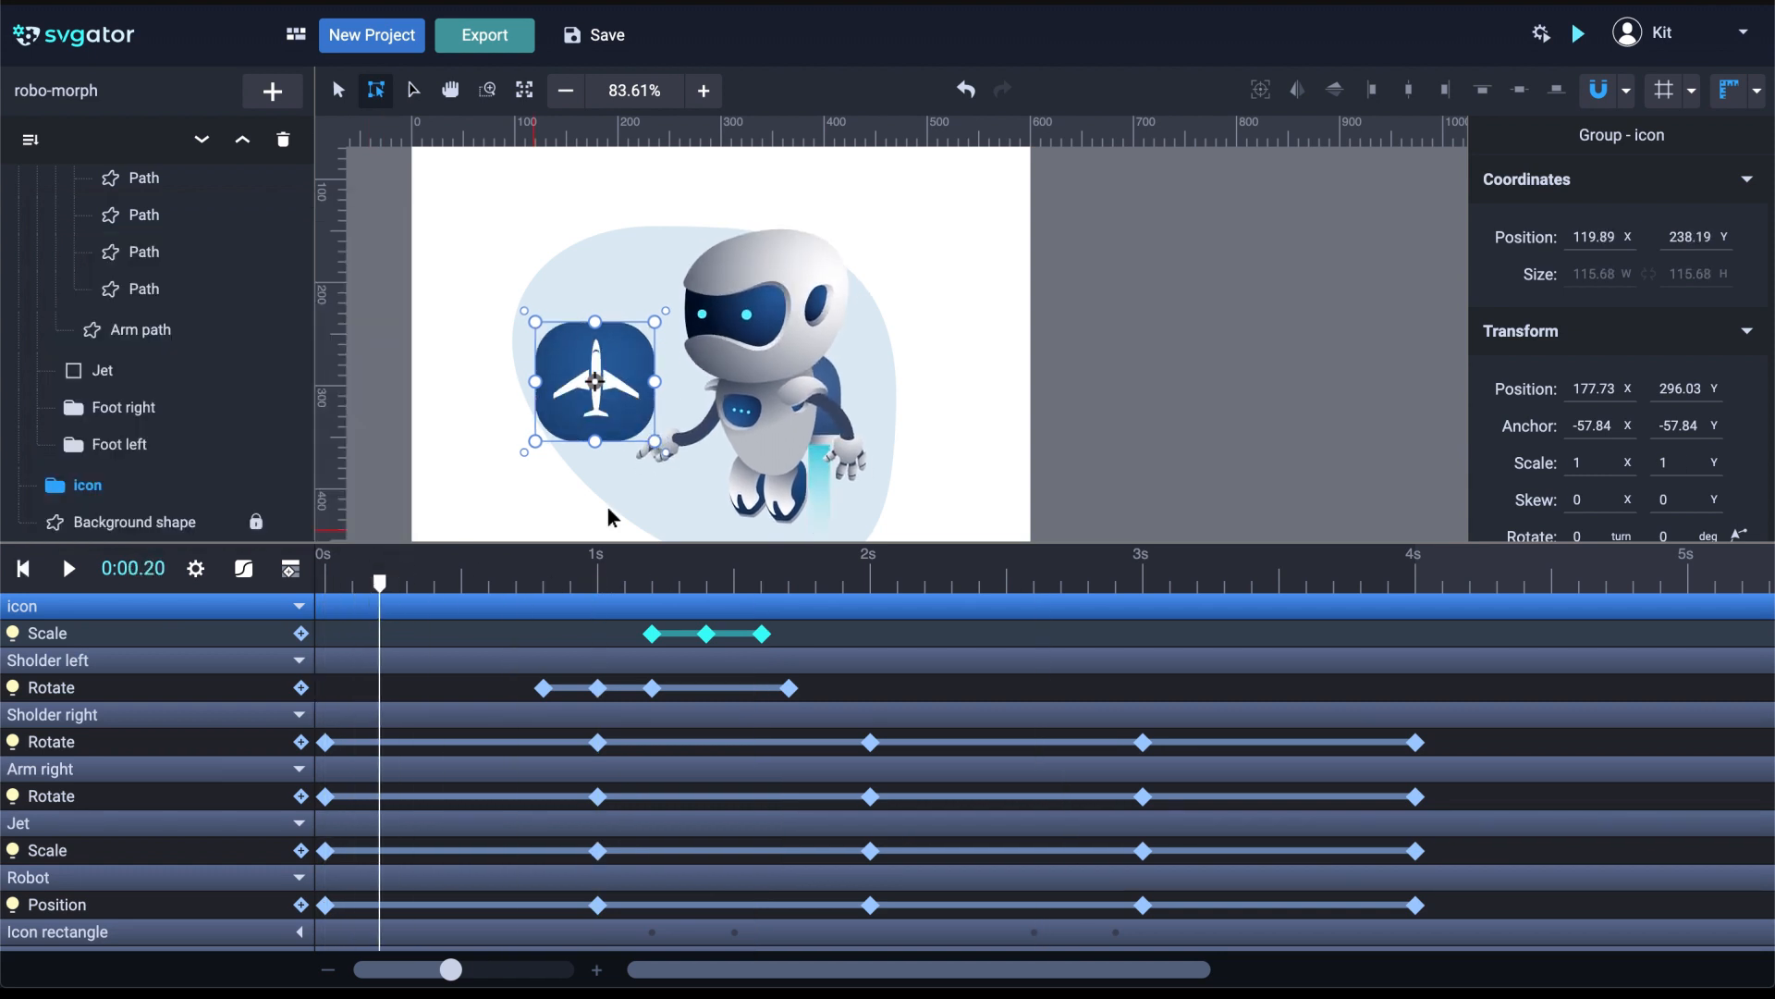
Select the three cyan dots on the robot's chest, centre their anchor points, and add position keyframes at 0.2 s
scroll(736, 413, "up", 10)
left_click(727, 387)
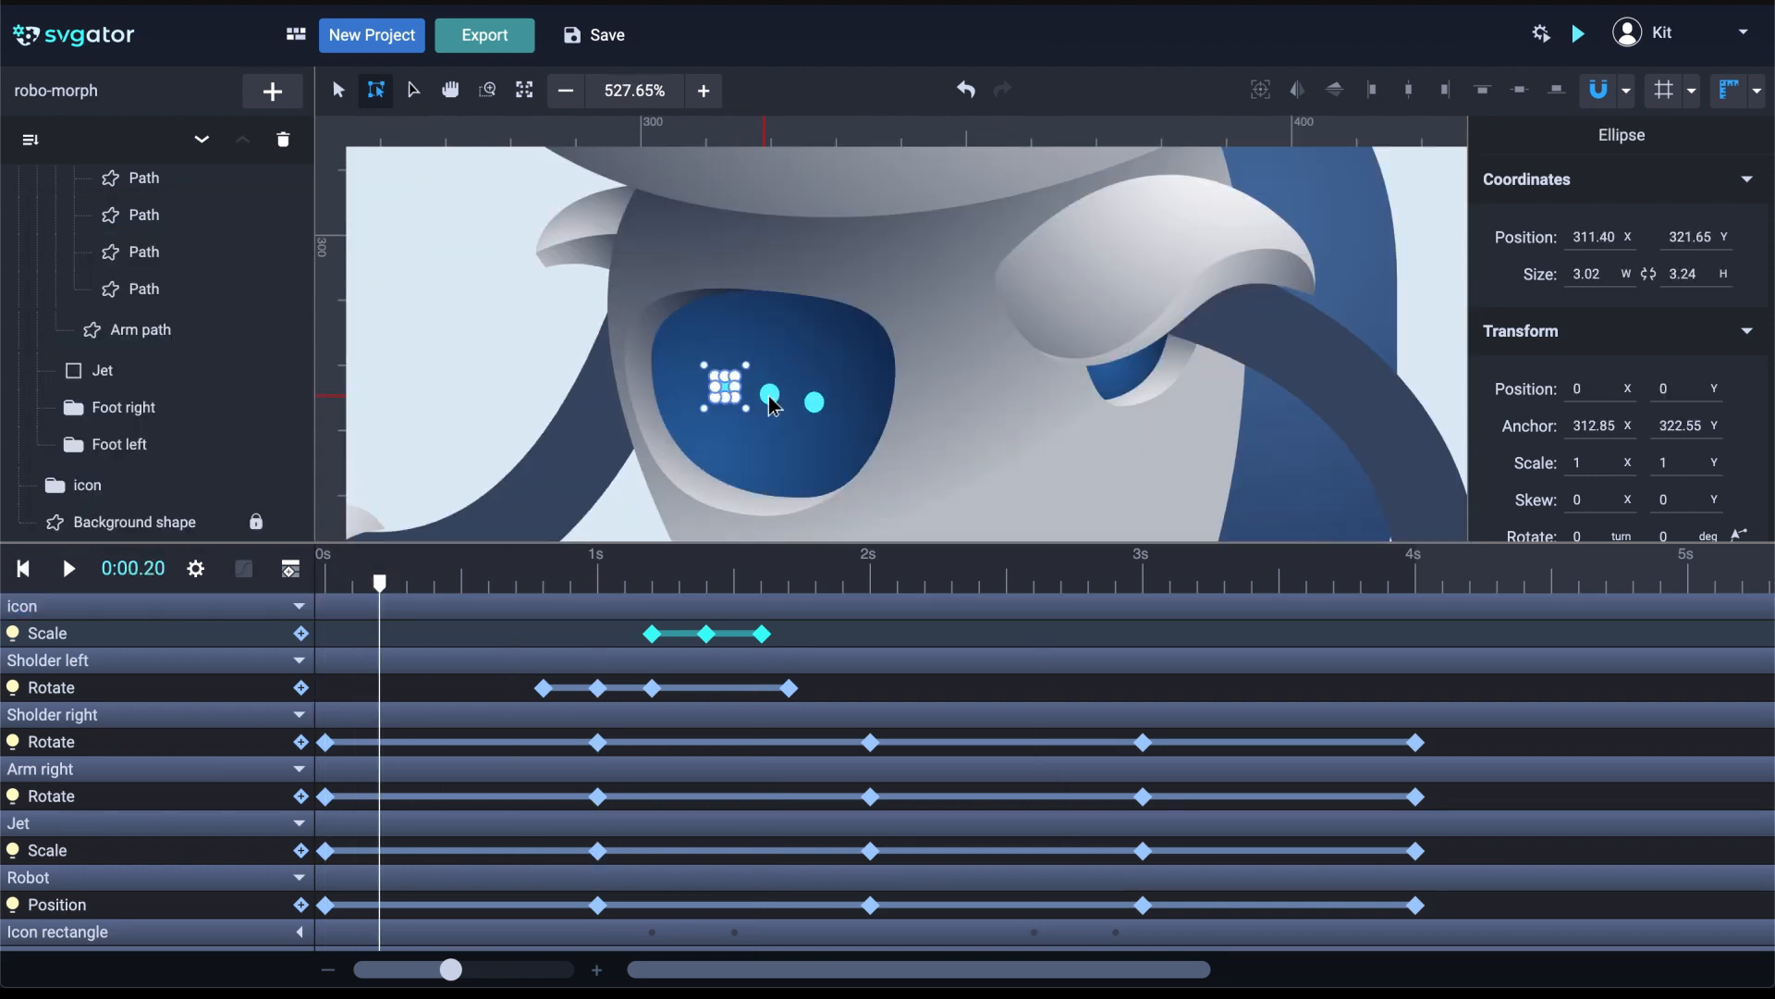
left_click(770, 396, "shift")
left_click(816, 404, "shift")
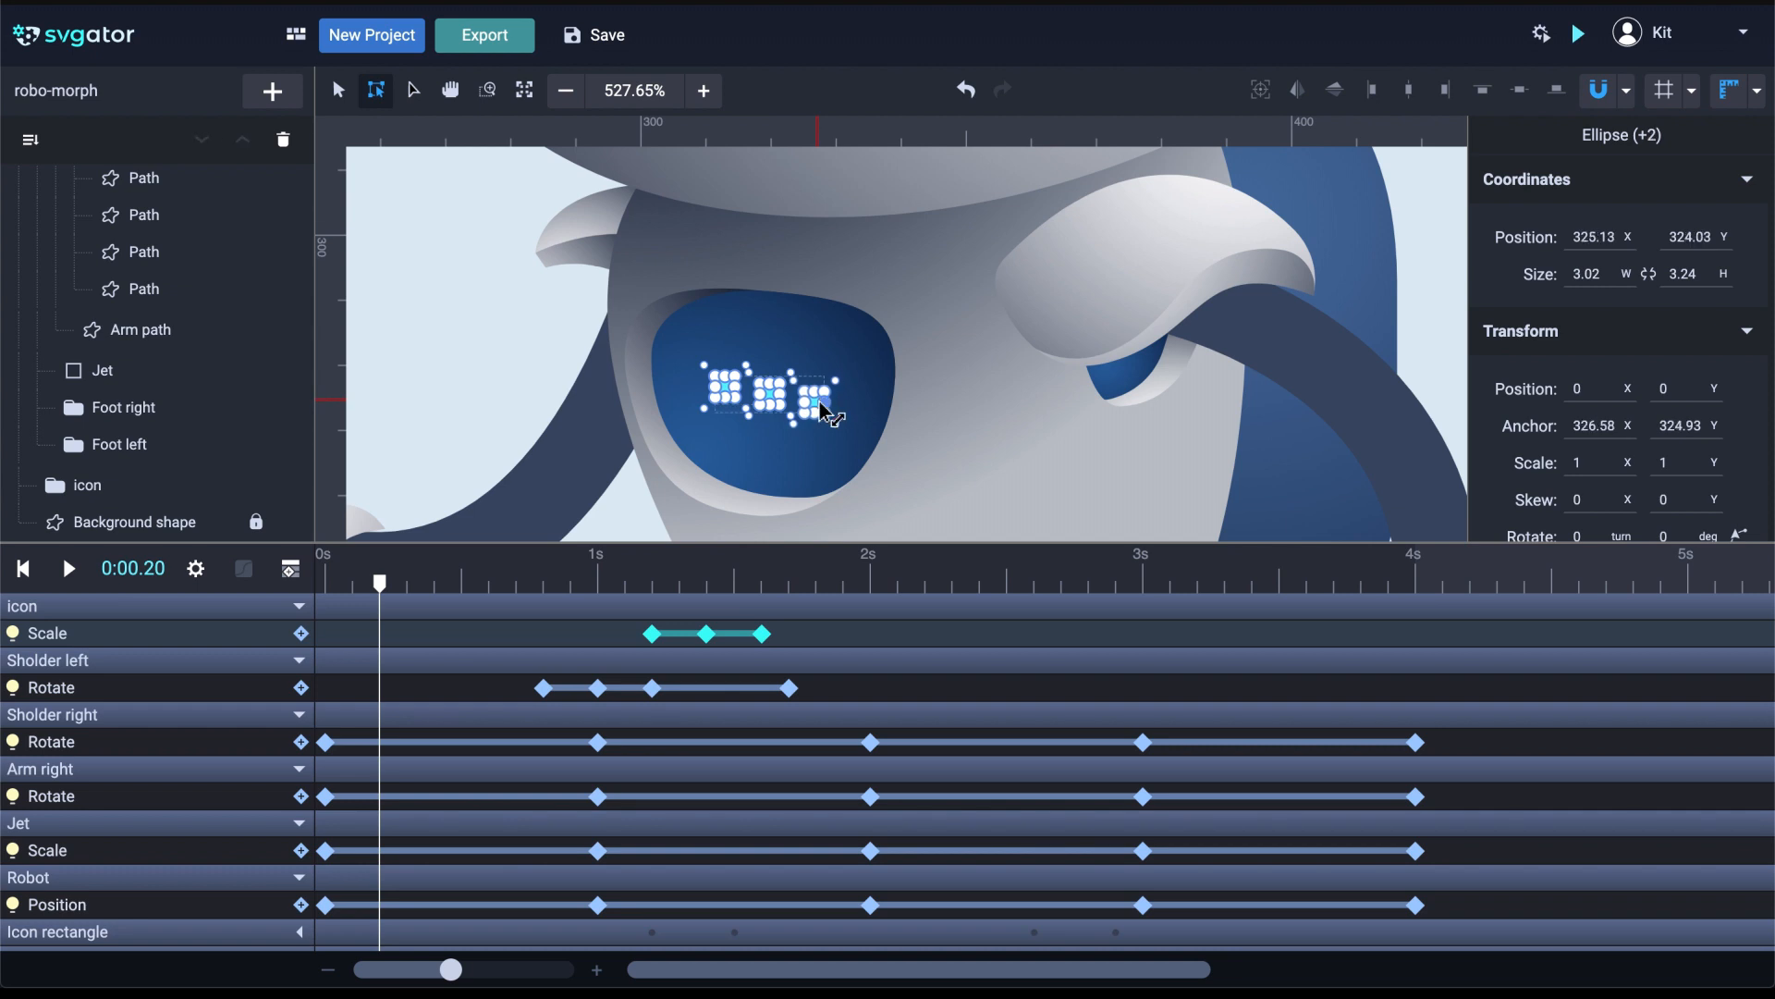
left_click(1260, 89)
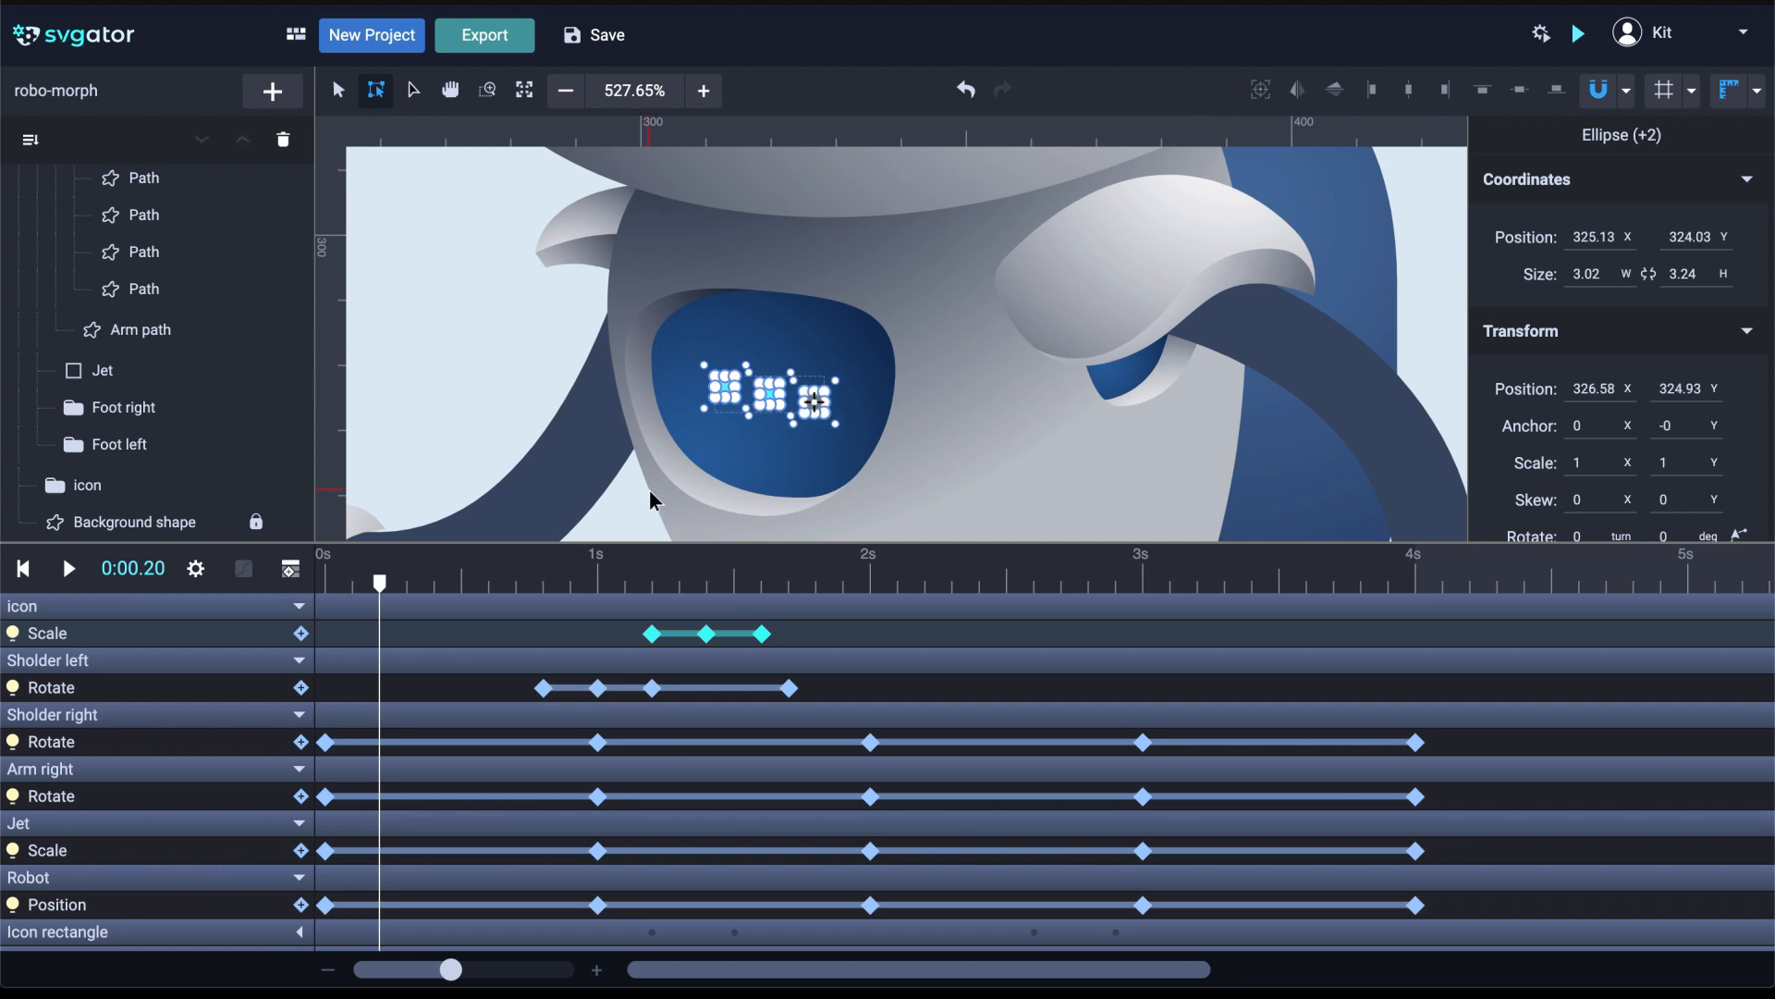
key("shift+p")
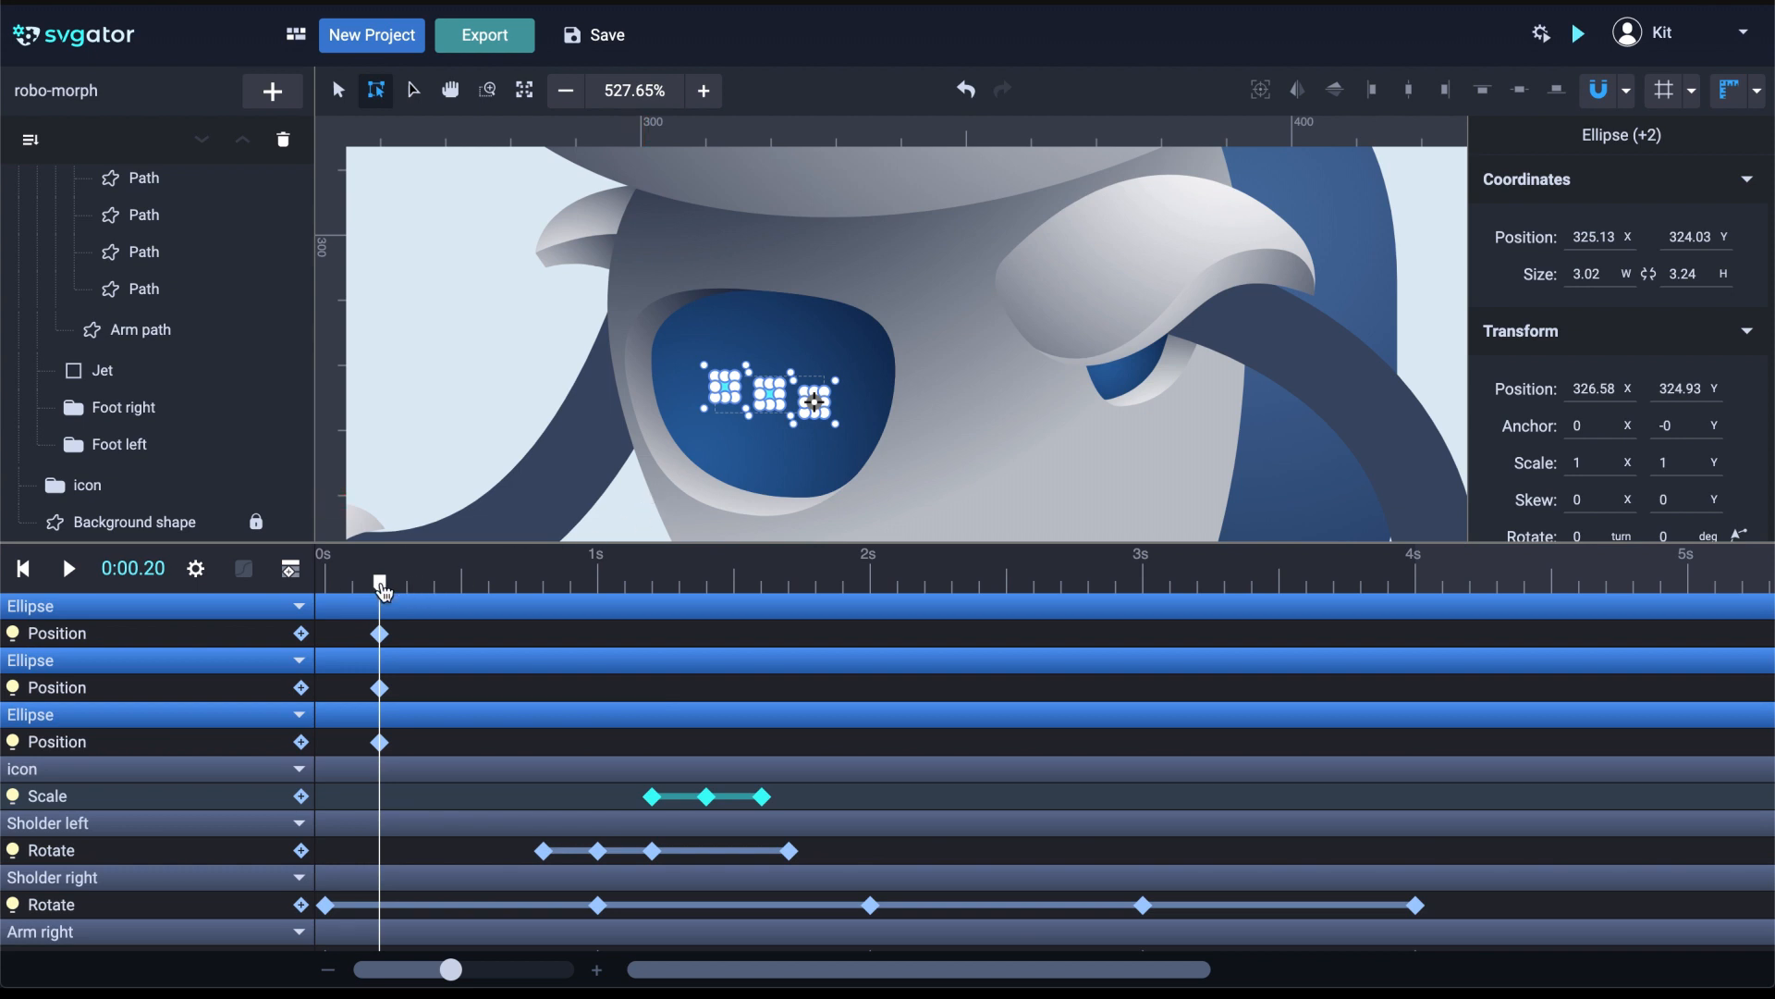
Raise the three chest dots together at 0.4 s, bringing the first dot to a Y position of about 319.68
left_click_drag(381, 589, 434, 584)
scroll(734, 409, "up", 3)
scroll(734, 409, "up", 1)
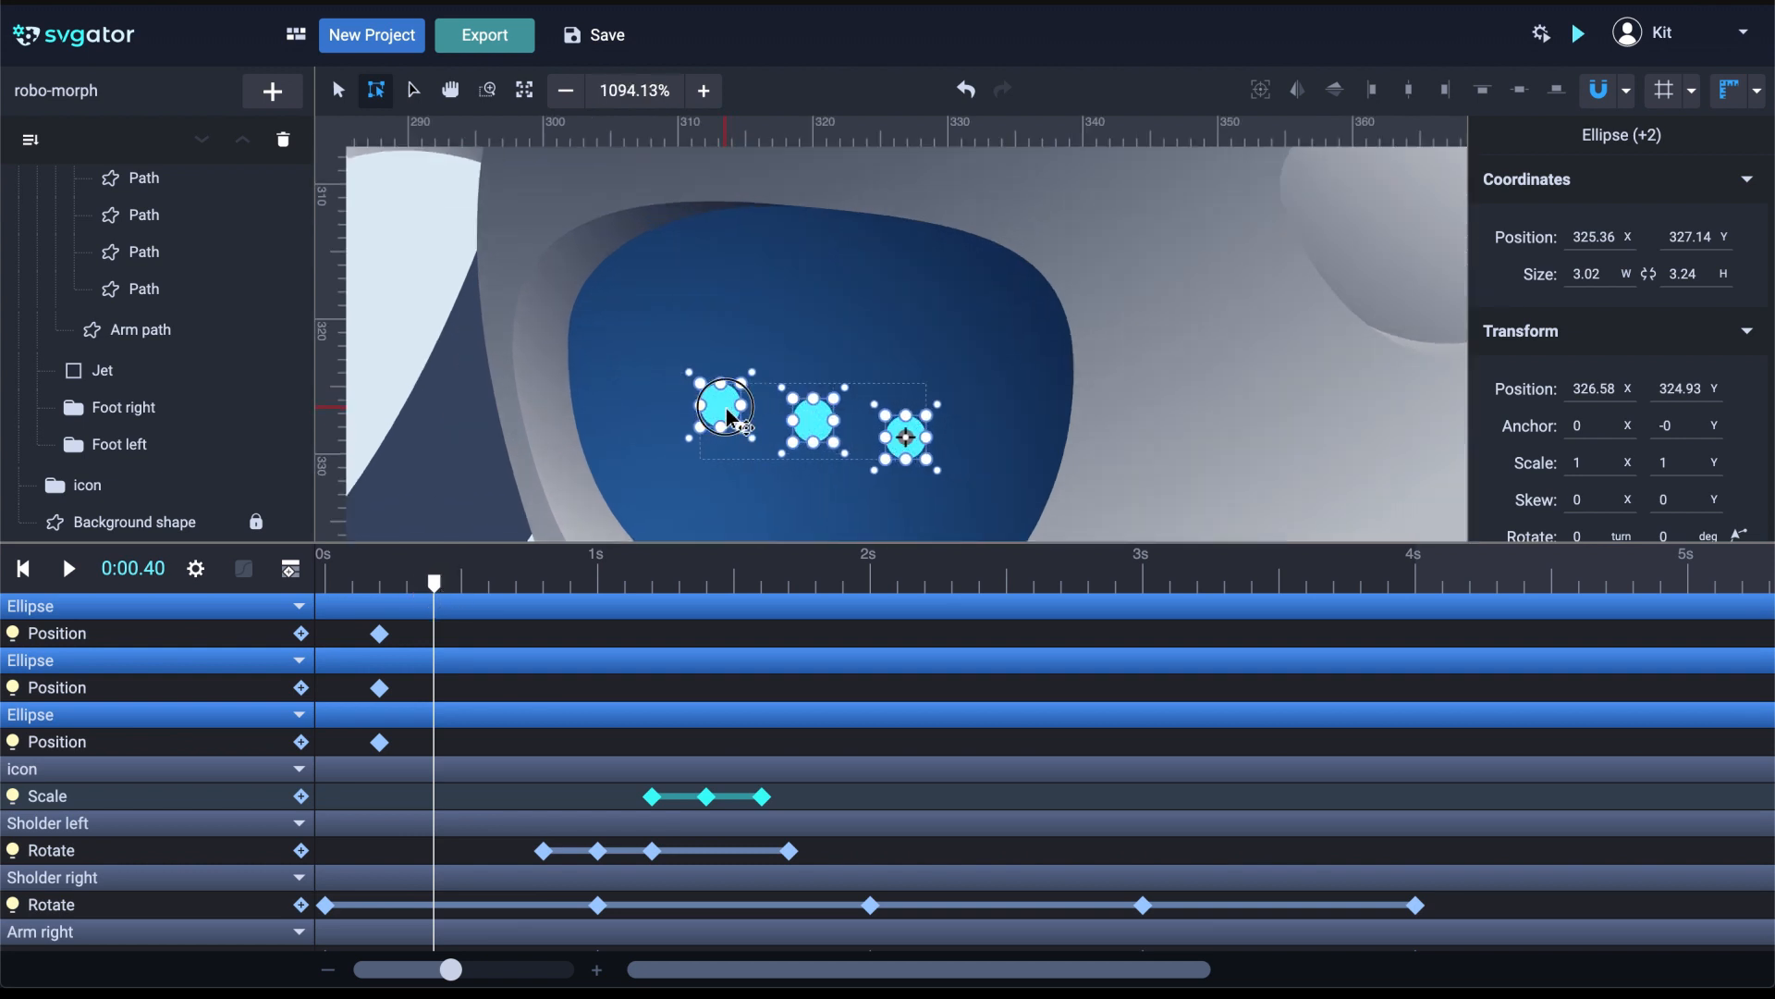
left_click_drag(731, 413, 728, 379)
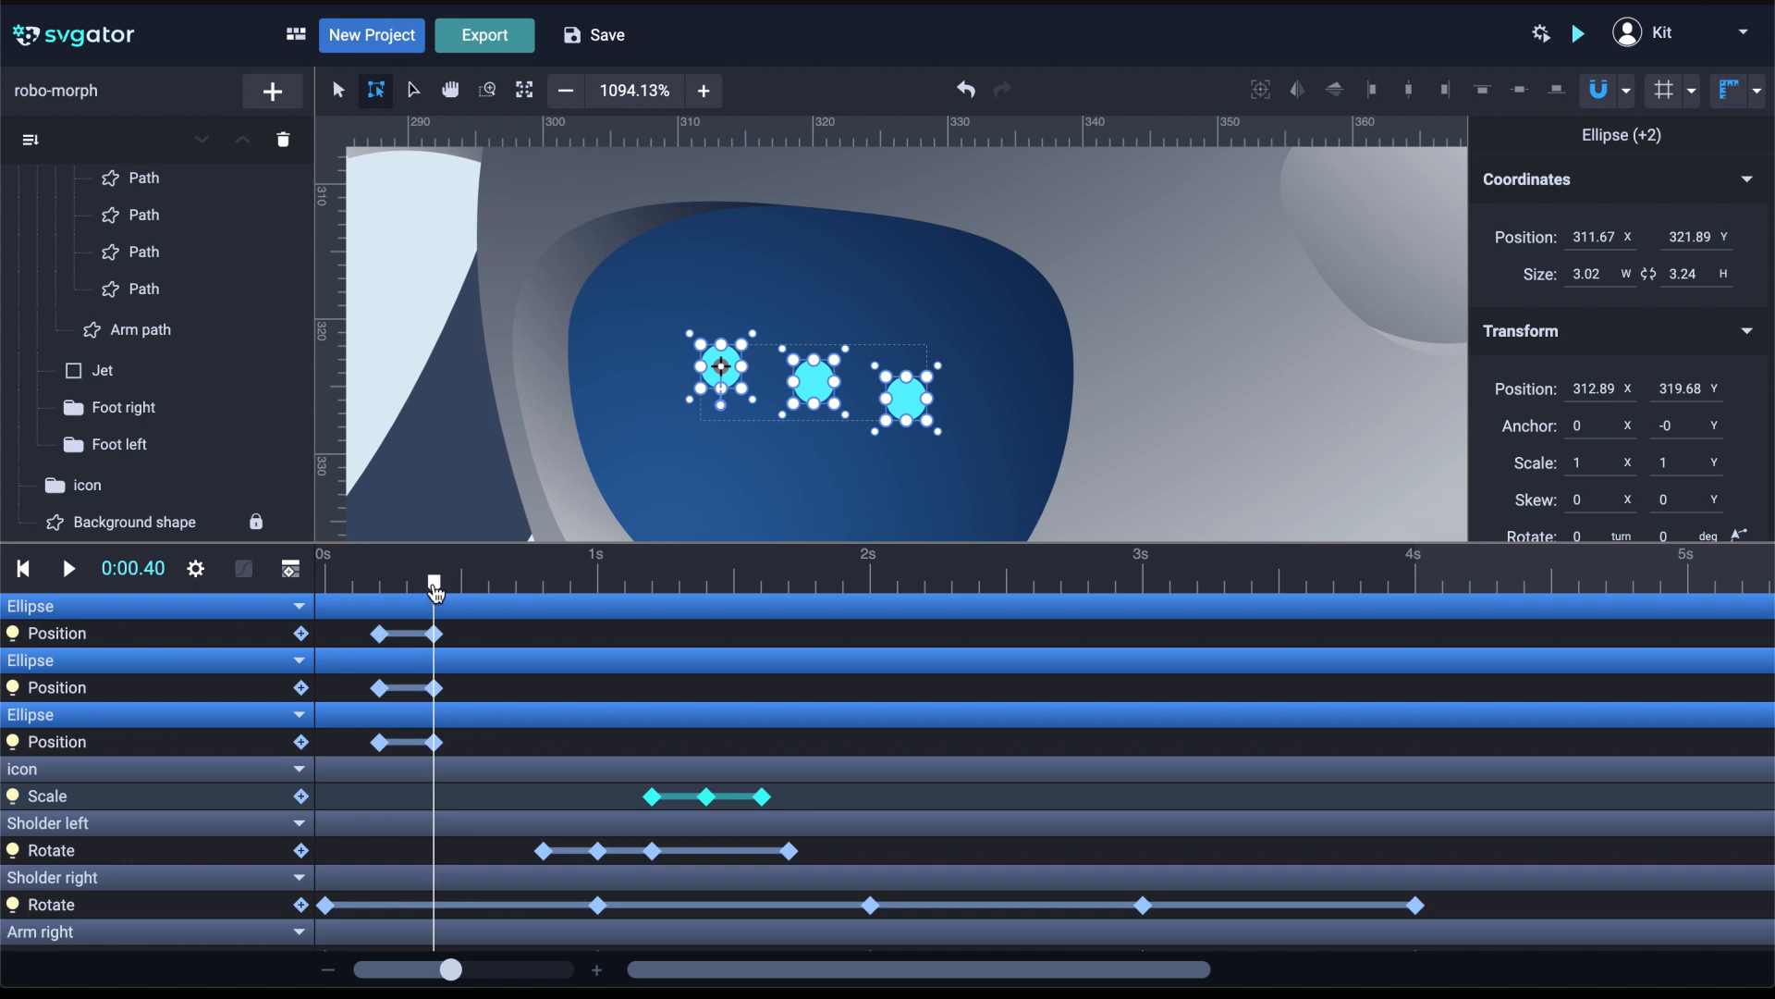
Copy each chest dot's starting position keyframe from 0.2 s to 0.6 s
left_click_drag(434, 585, 488, 582)
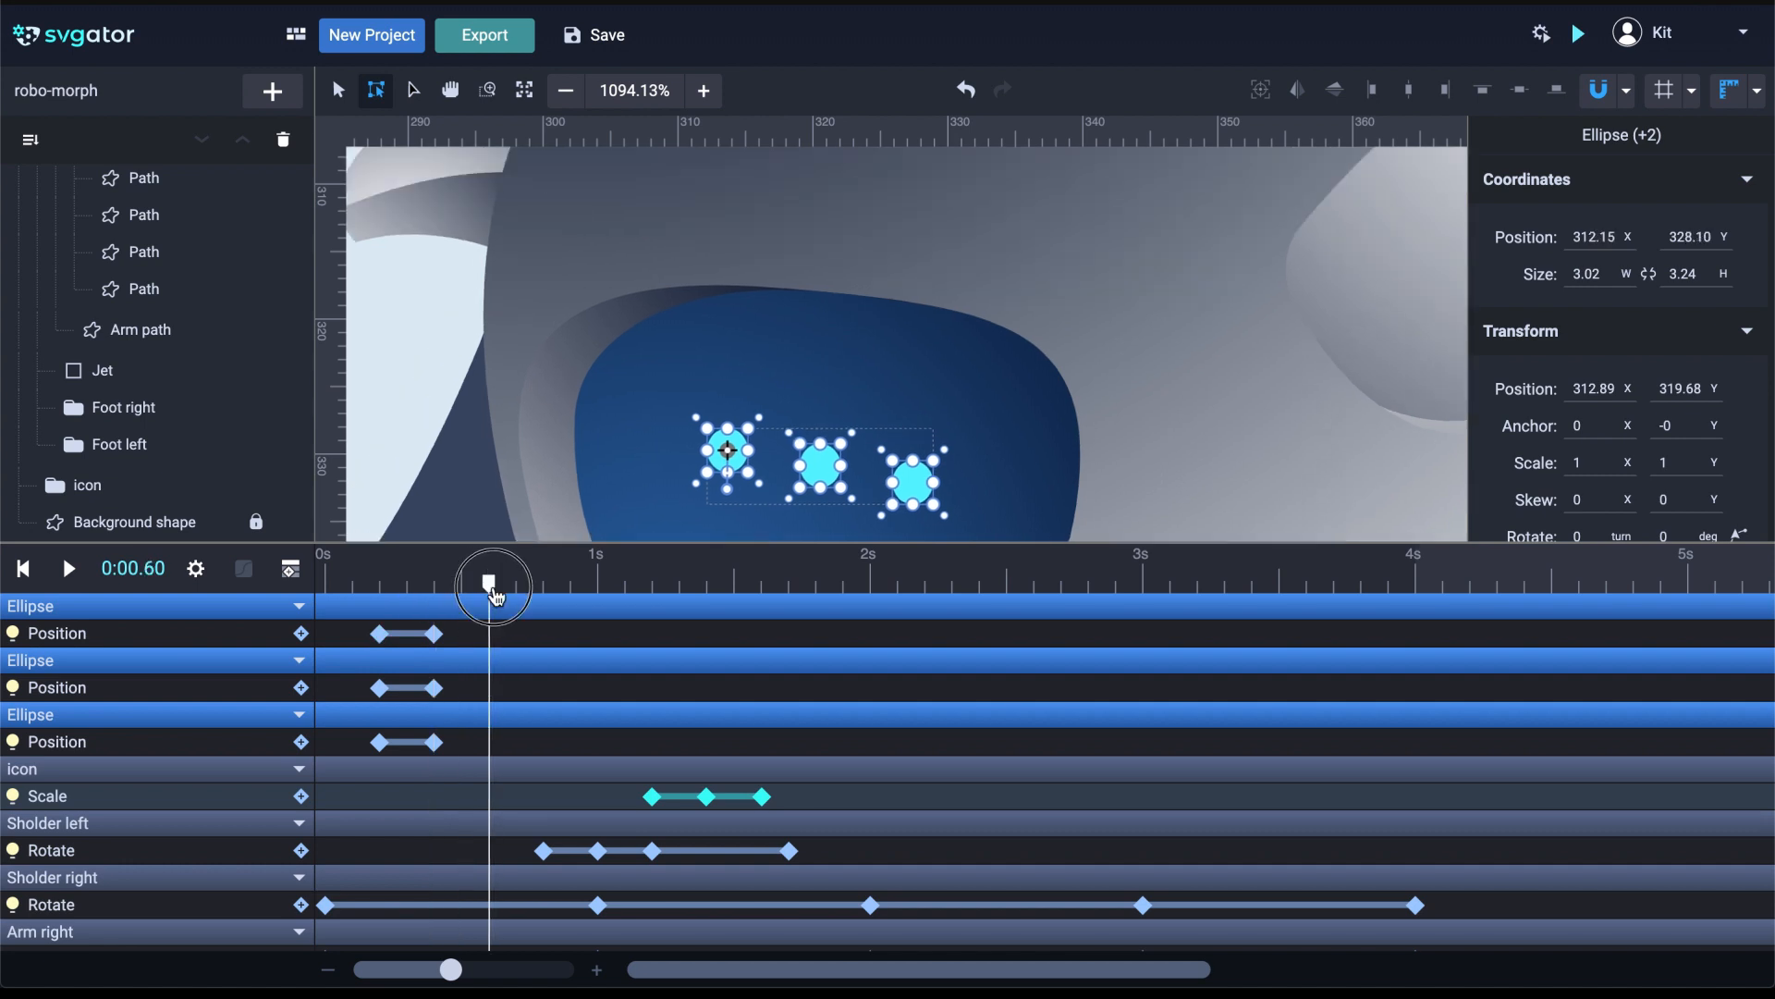
left_click(380, 633)
key("ctrl+c")
key("ctrl+v")
left_click(380, 688)
key("ctrl+c")
key("ctrl+v")
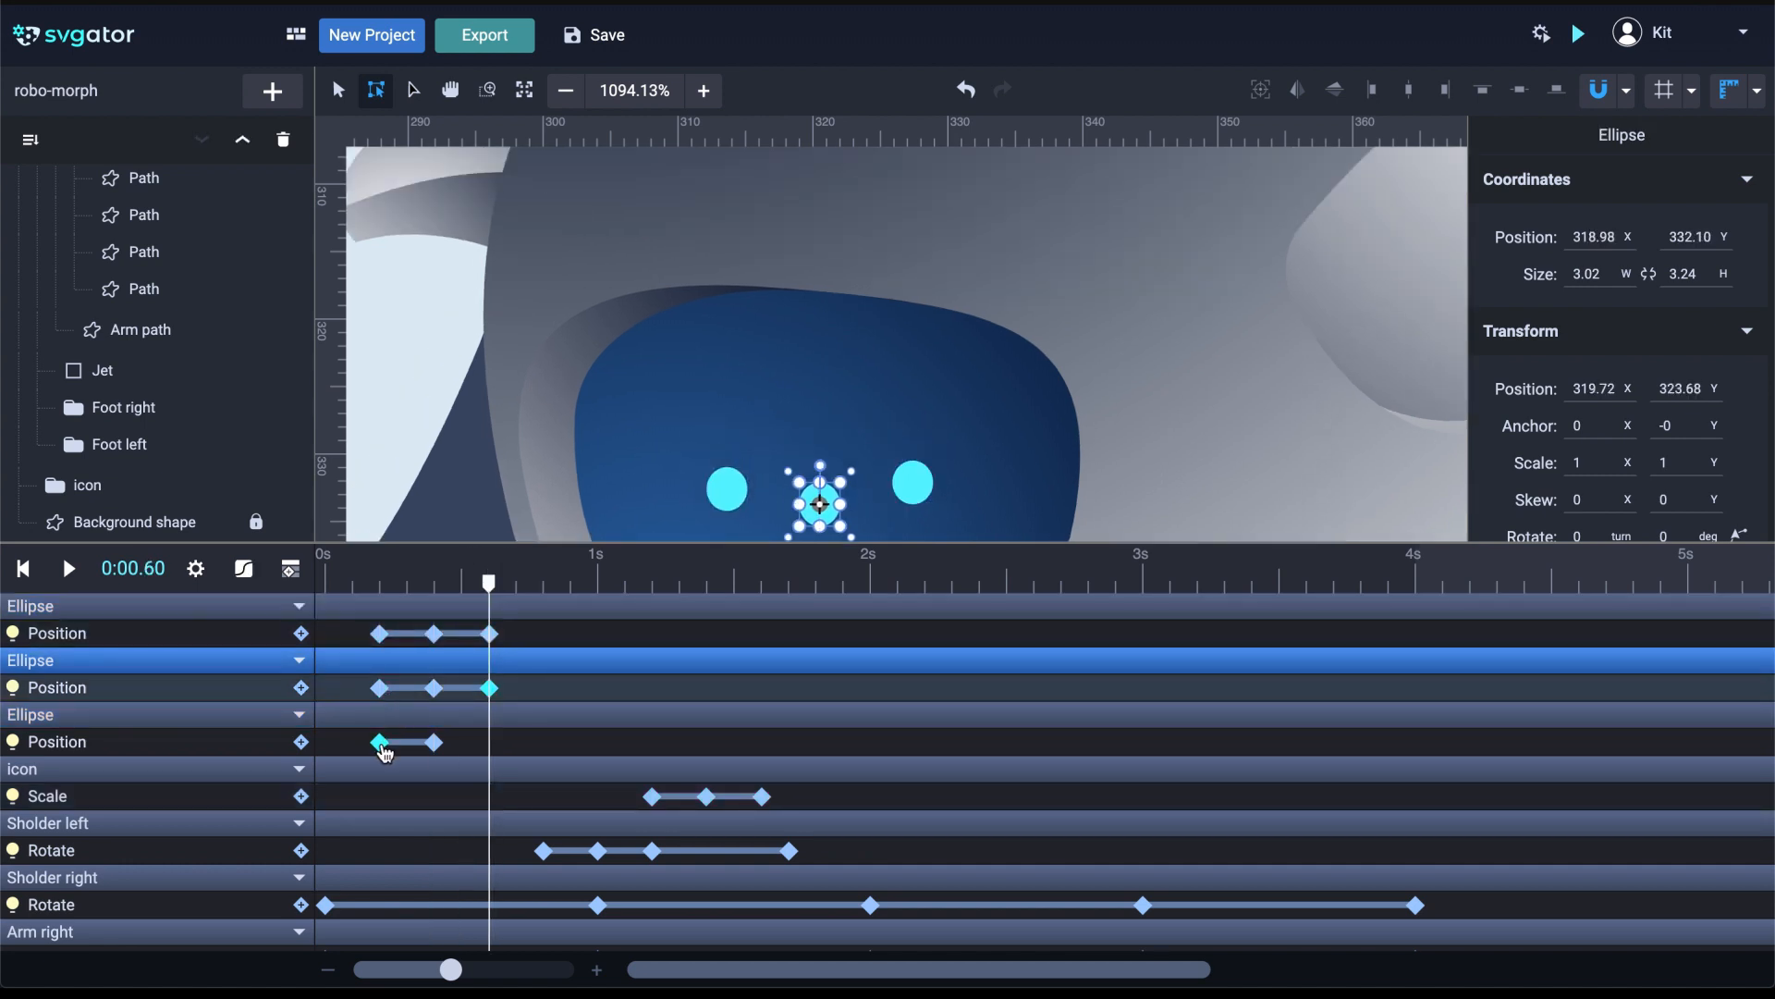
left_click(380, 742)
key("ctrl+c")
key("ctrl+v")
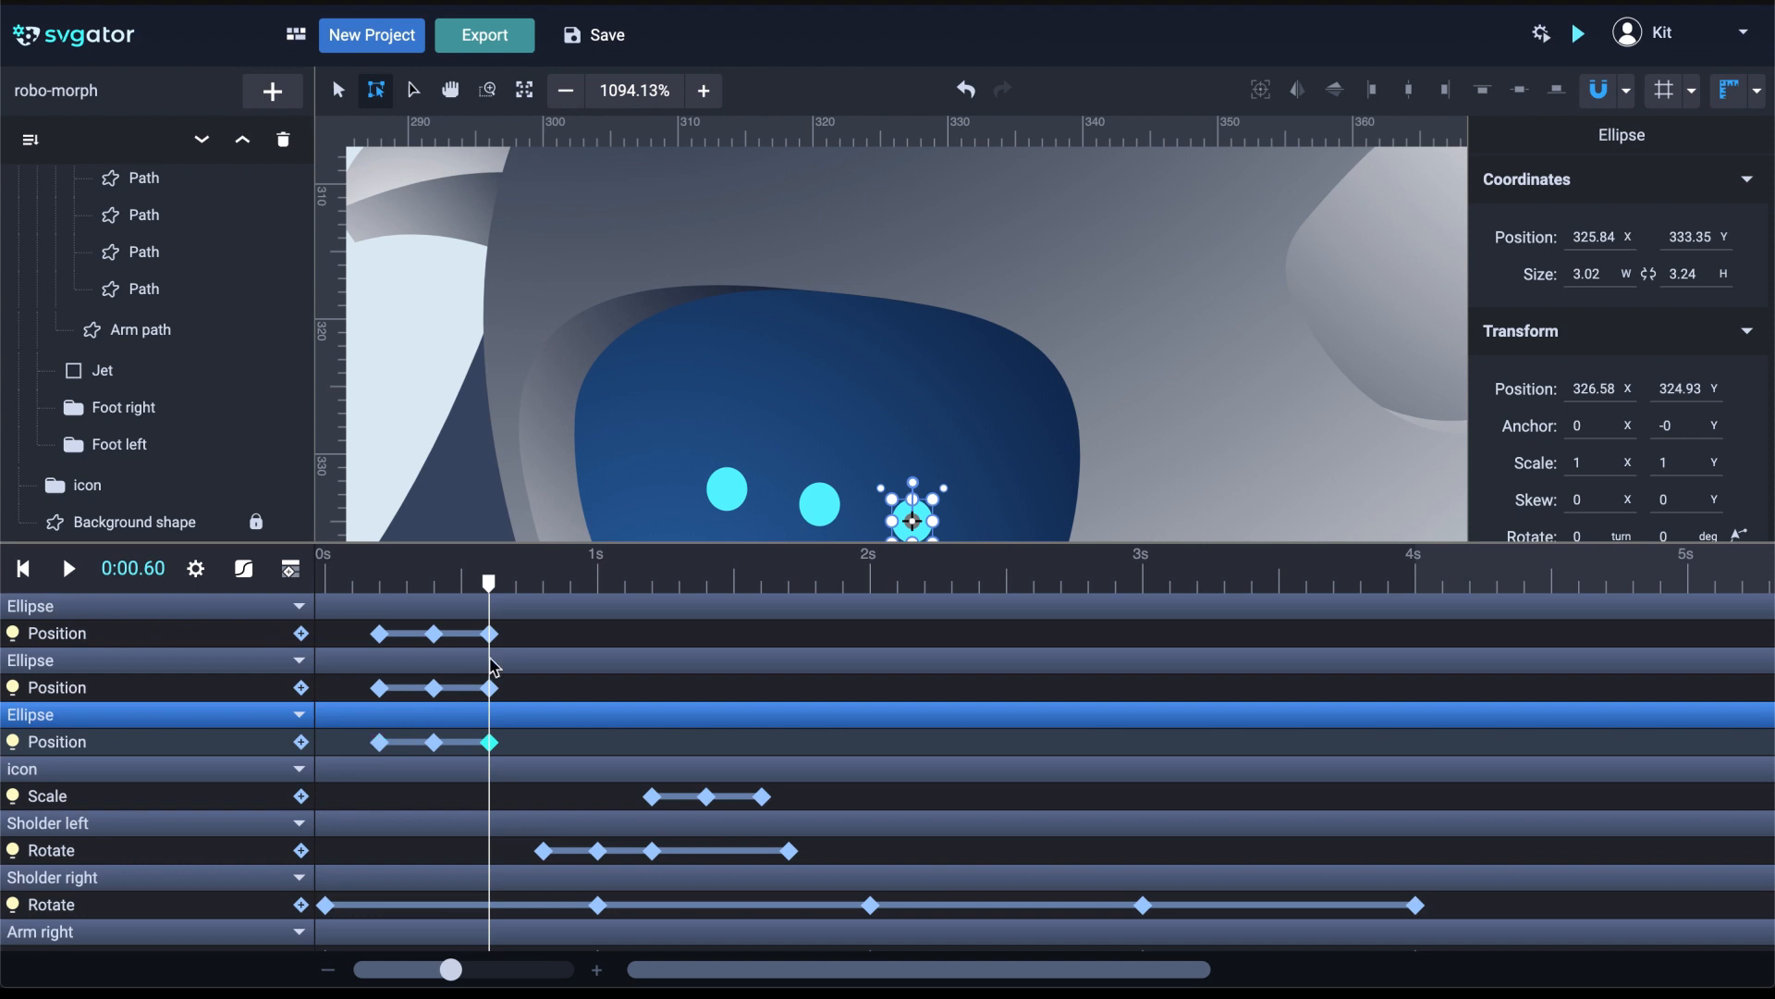
scroll(682, 458, "down", 3)
scroll(682, 458, "down", 1)
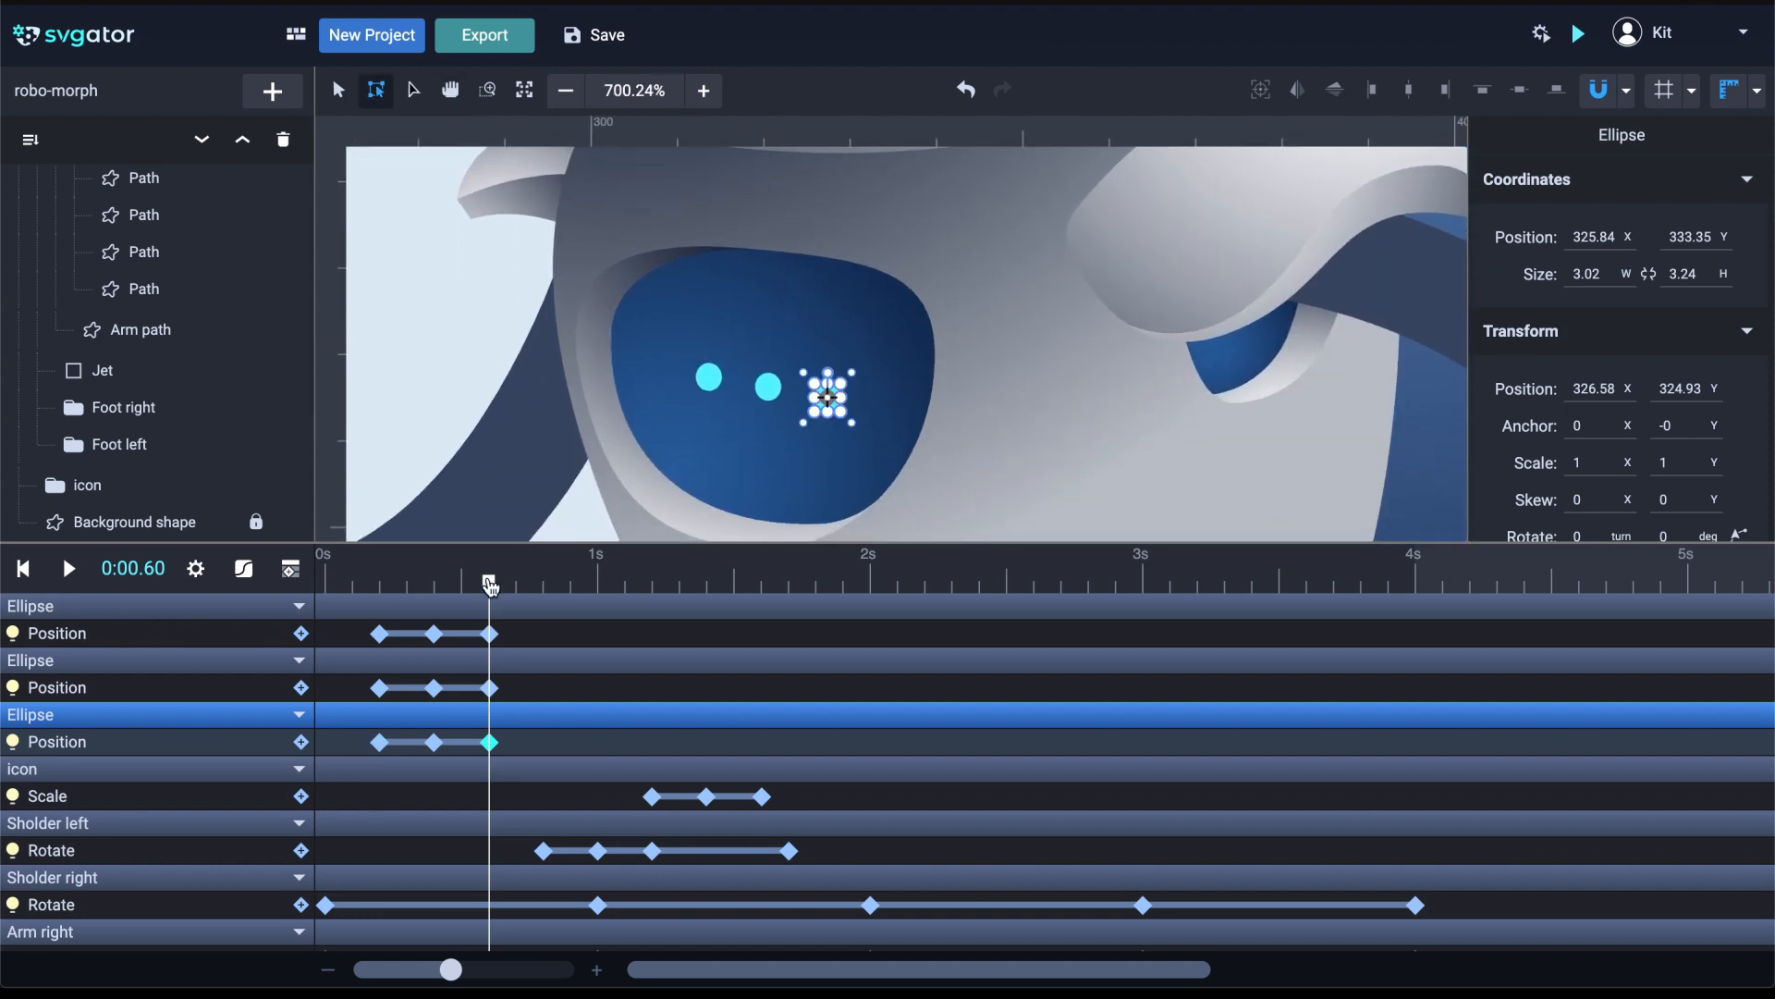
Stagger the dots by shifting the middle dot's keyframes to start at 0.3 s and the third dot's at 0.4 s
left_click_drag(489, 583, 403, 594)
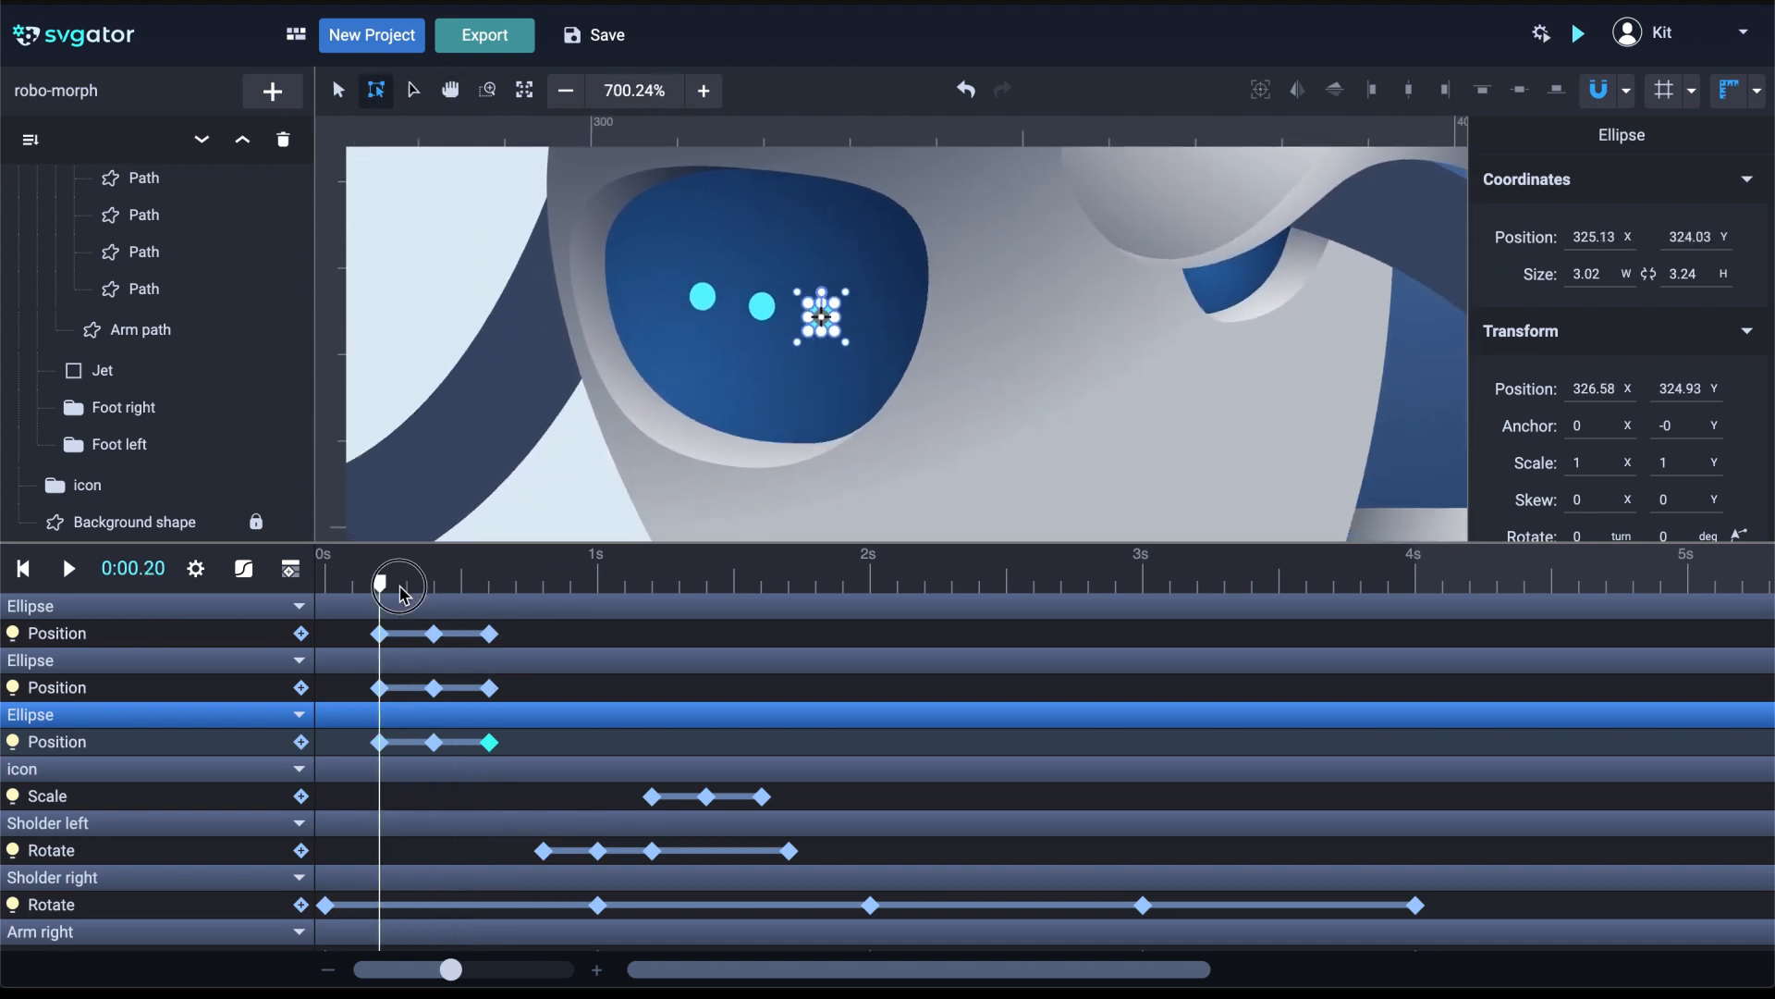
left_click_drag(329, 675, 467, 703)
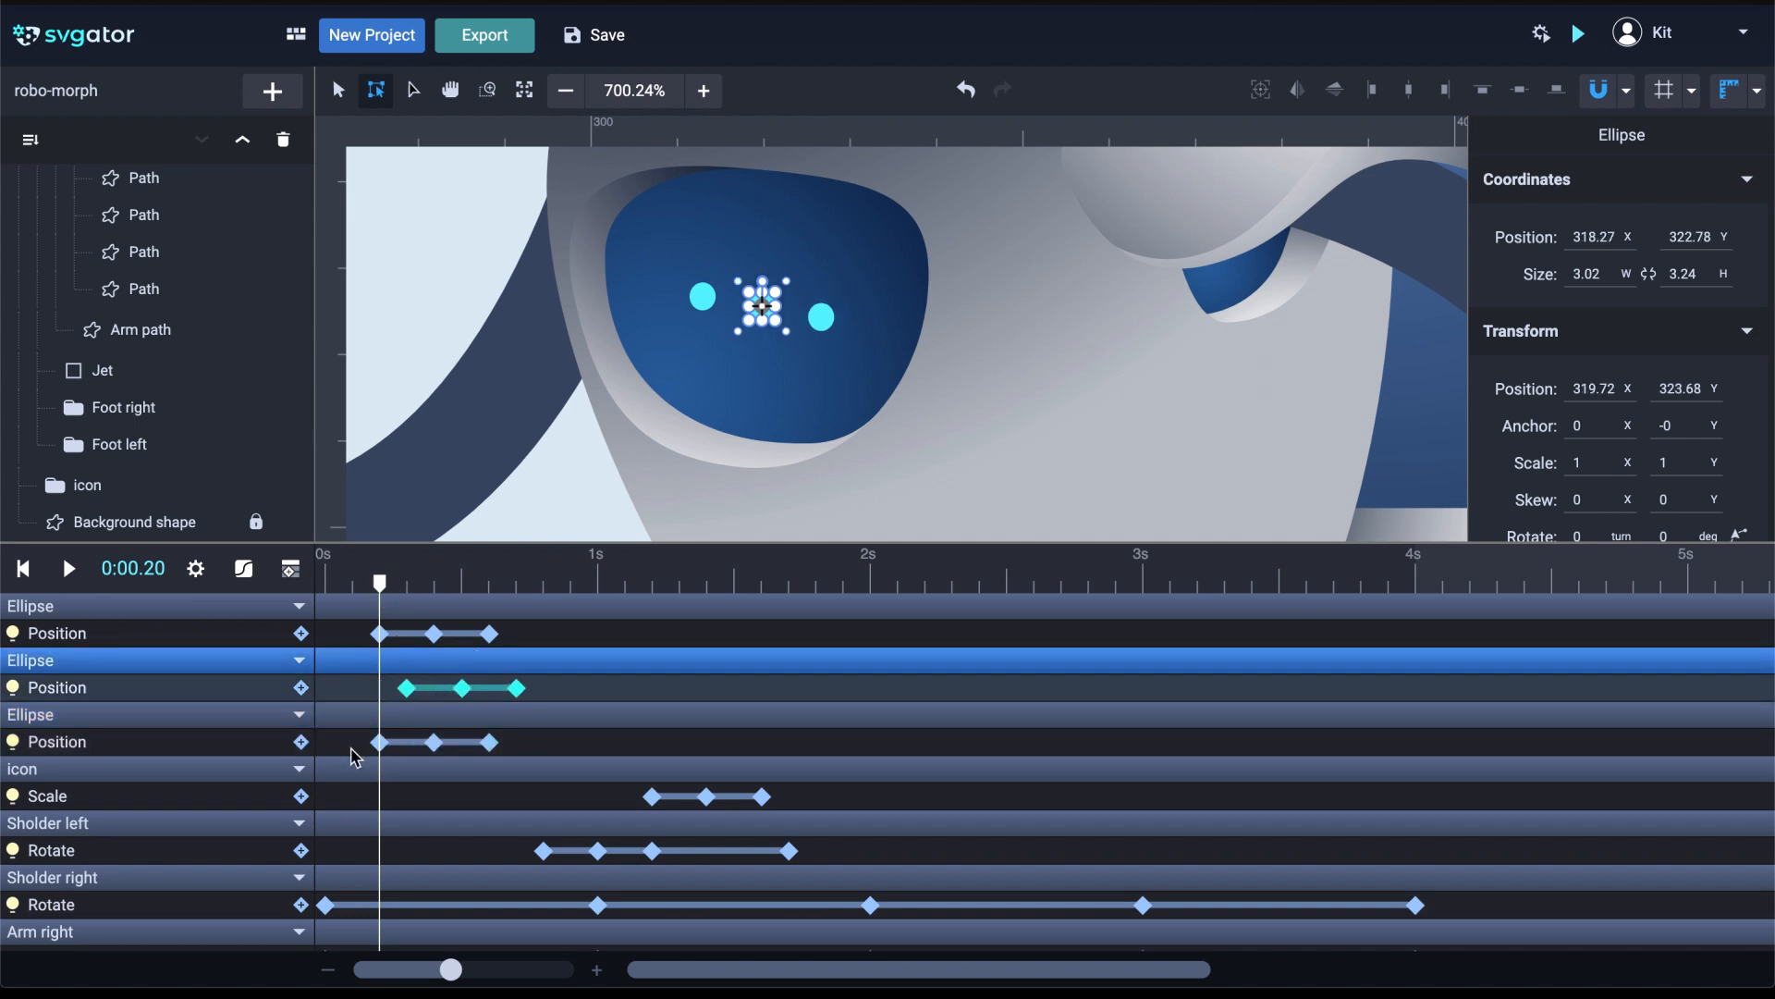
left_click_drag(356, 756, 537, 727)
left_click_drag(434, 742, 490, 744)
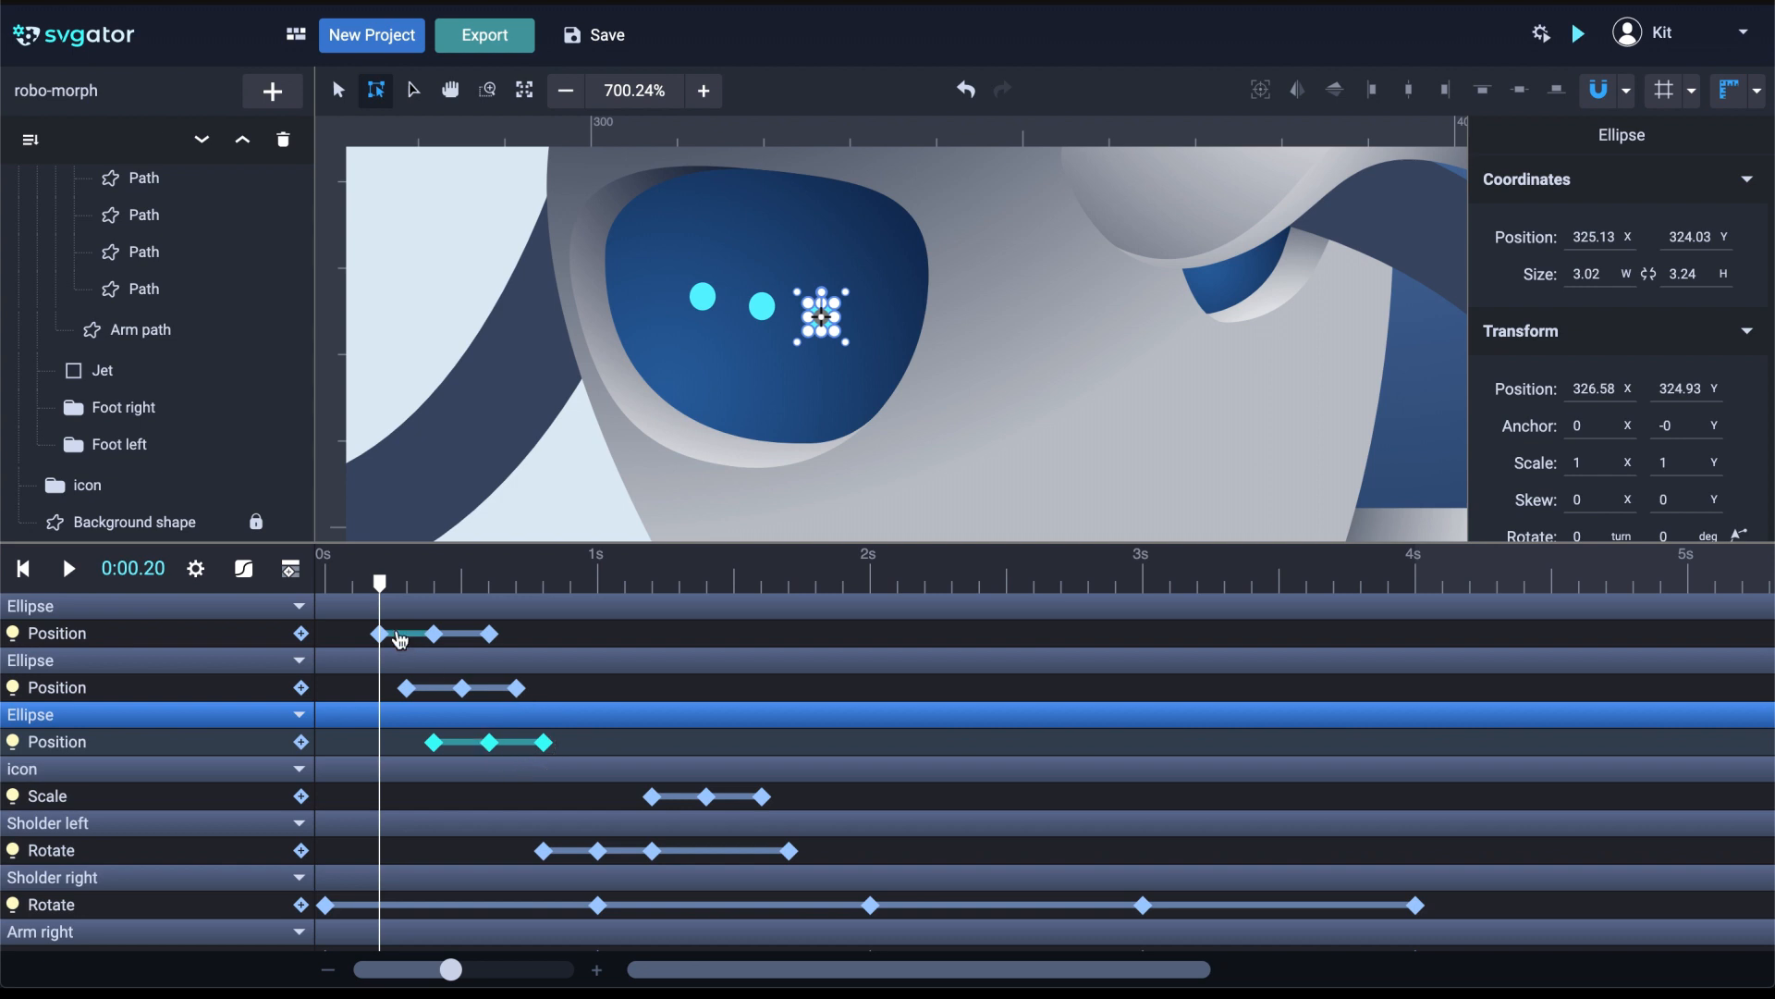
Shift all three dots' position keyframes 0.1 s earlier so they start at 0.1 s, 0.2 s and 0.3 s
left_click_drag(331, 582, 366, 592)
scroll(583, 404, "down", 3)
scroll(584, 404, "down", 12)
left_click(359, 689)
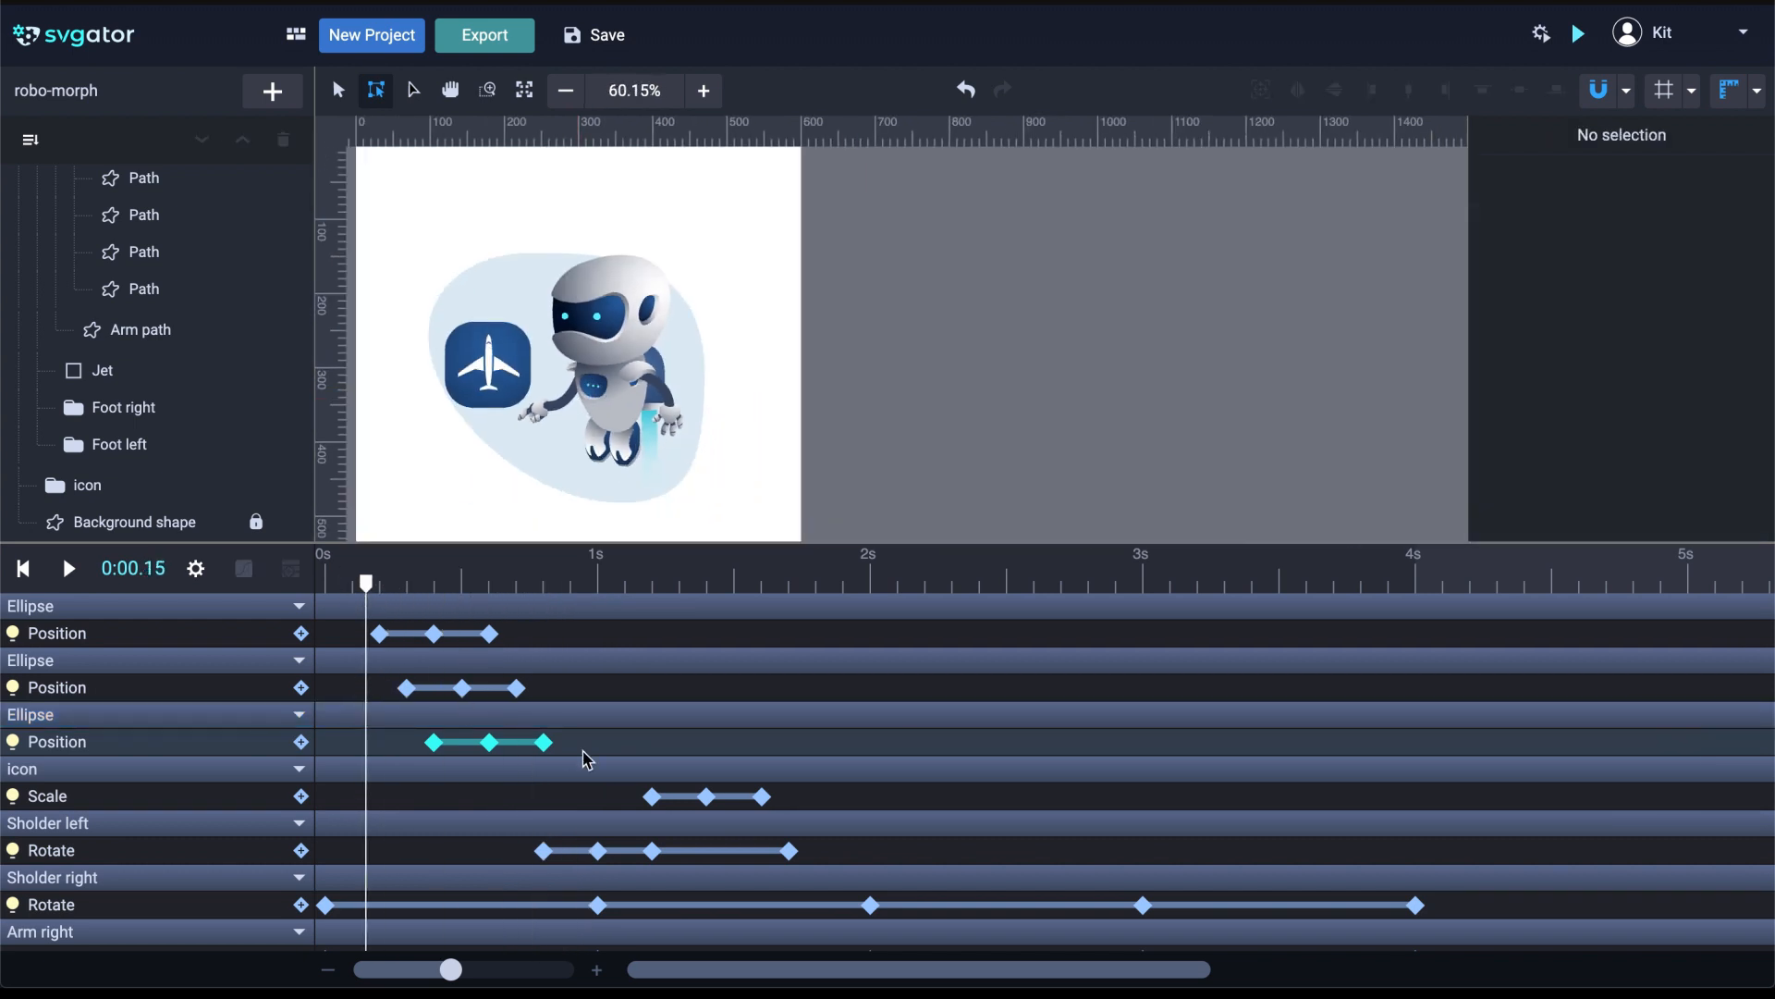
left_click_drag(583, 751, 356, 644)
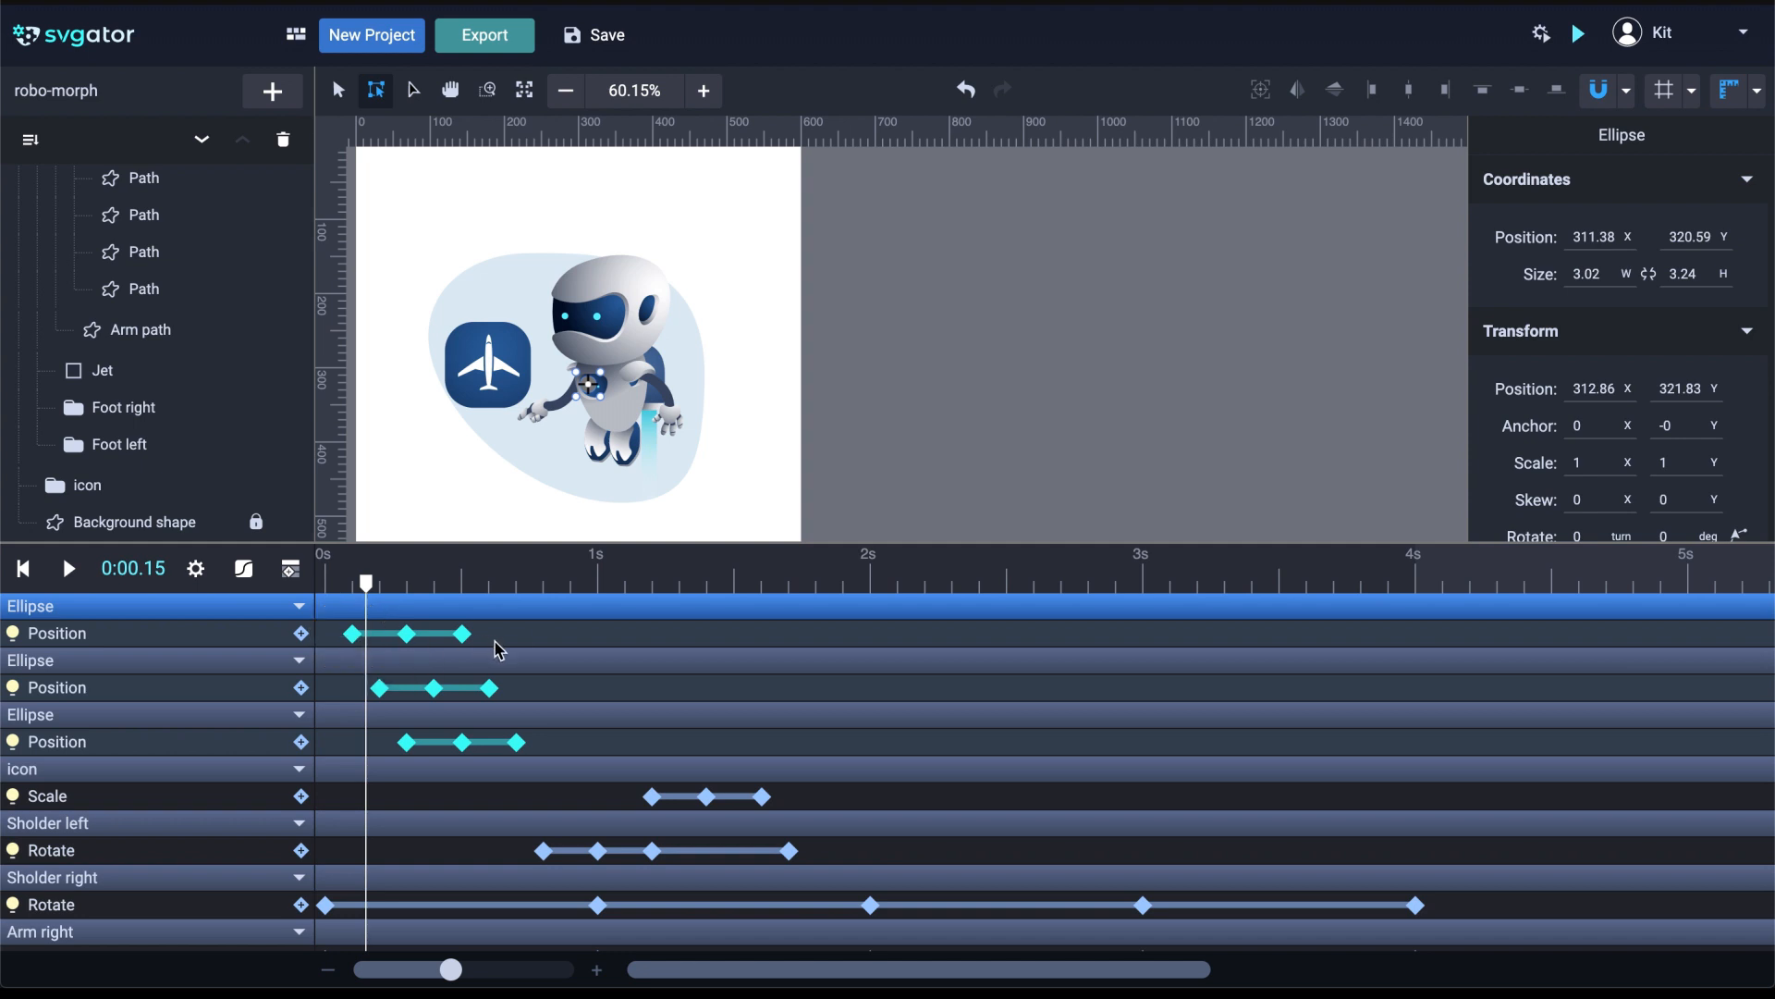
Tighten the position keyframes of all three dots to 0.1 s spacing, ending at 0.3 s, 0.4 s and 0.5 s
left_click(518, 683)
left_click_drag(521, 691, 403, 630)
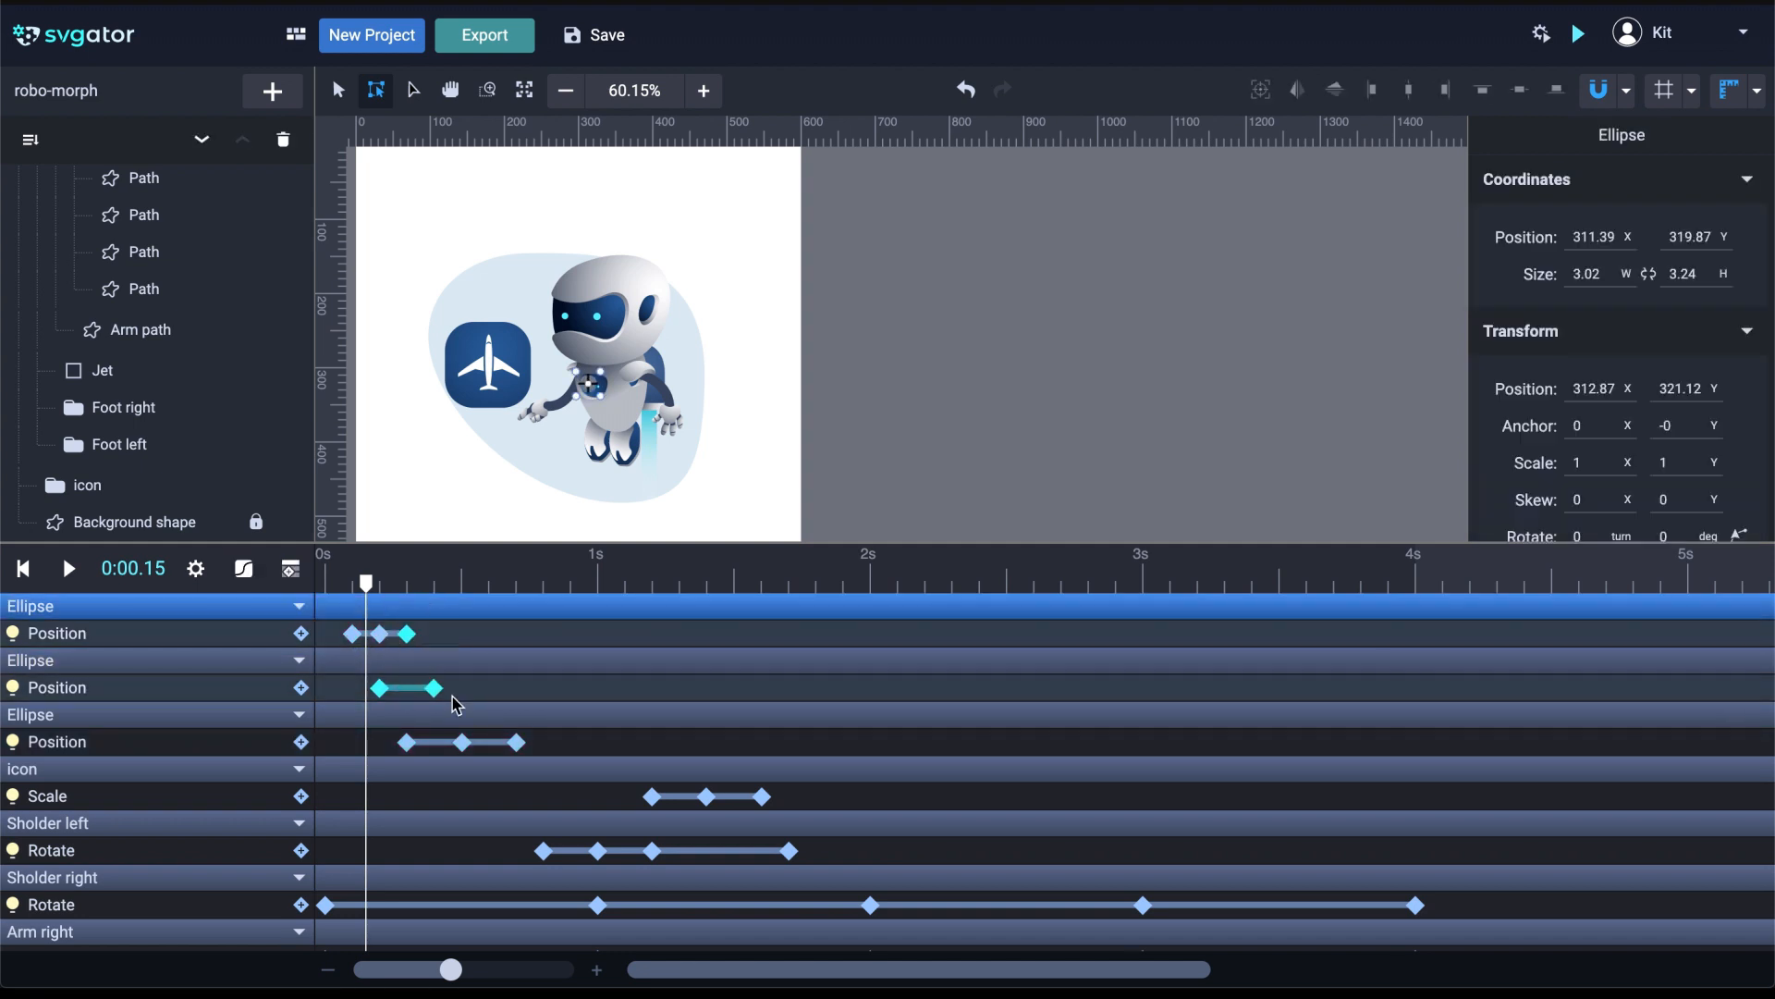
key("ctrl+z")
left_click_drag(462, 688, 407, 634)
left_click_drag(535, 760, 449, 721)
left_click_drag(516, 743, 463, 743)
Duplicate each dot's three position keyframes to start at 0.5 s, 0.6 s and 0.7 s, and play the animation
left_click_drag(366, 583, 325, 583)
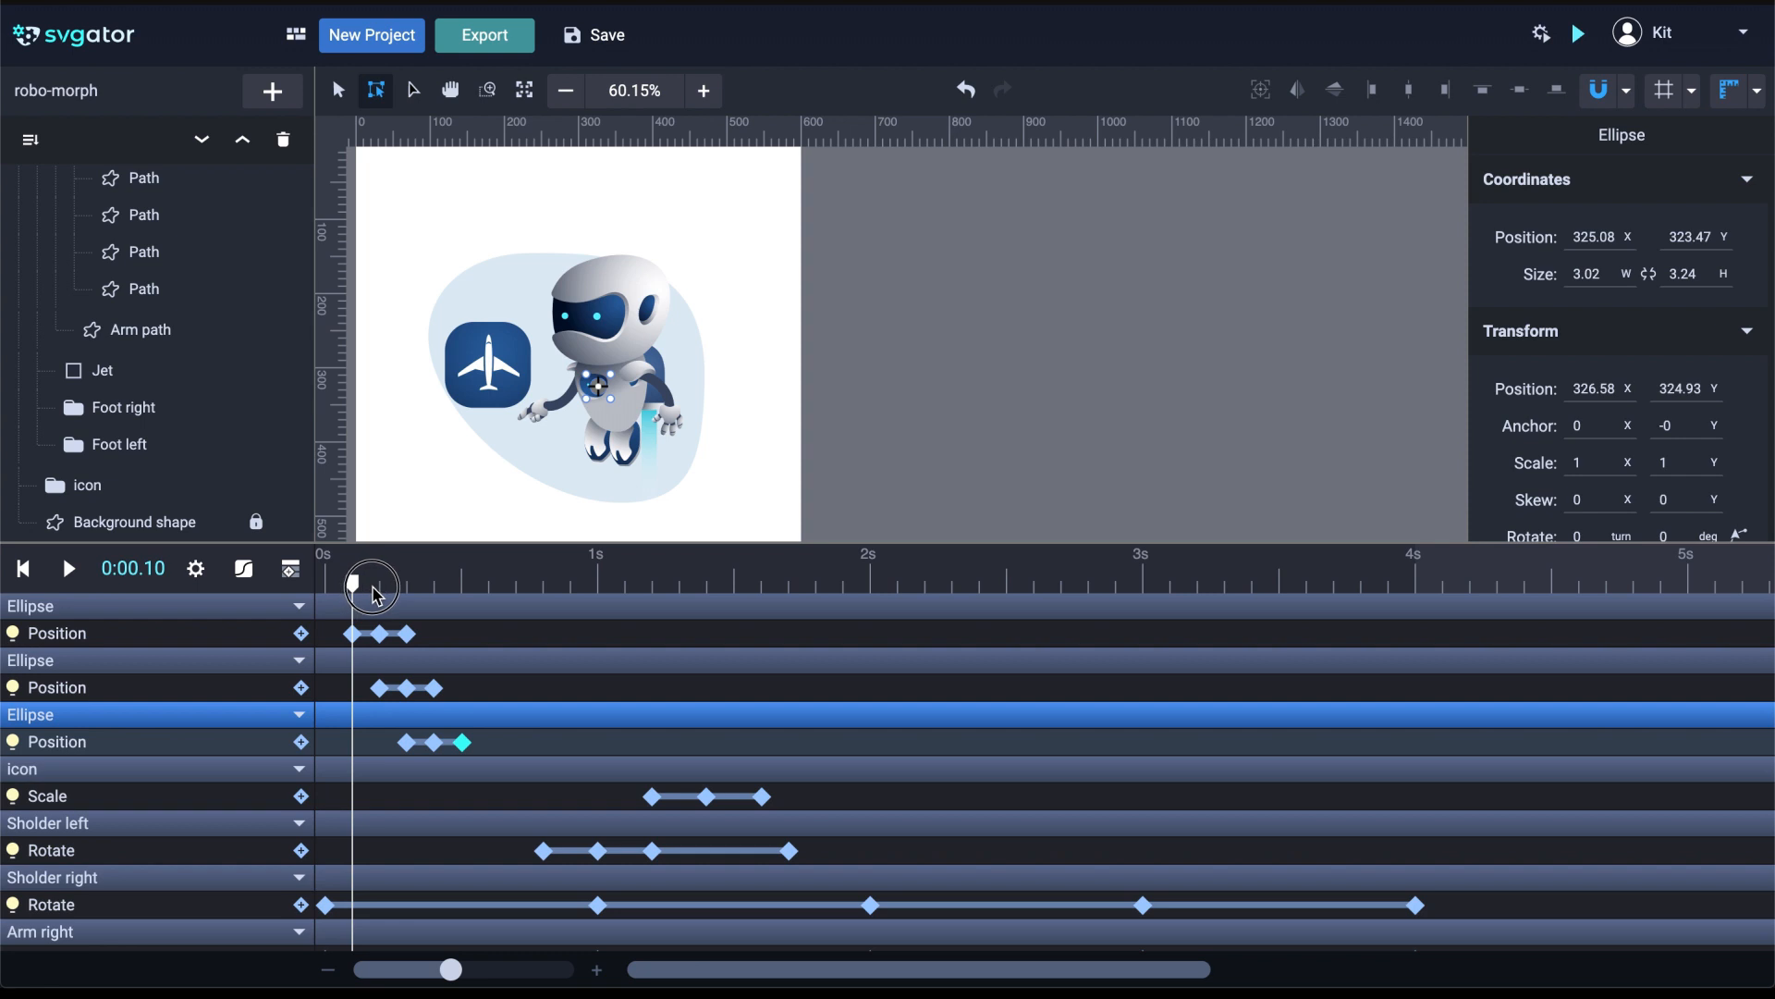
left_click_drag(333, 650, 424, 615)
left_click(463, 583)
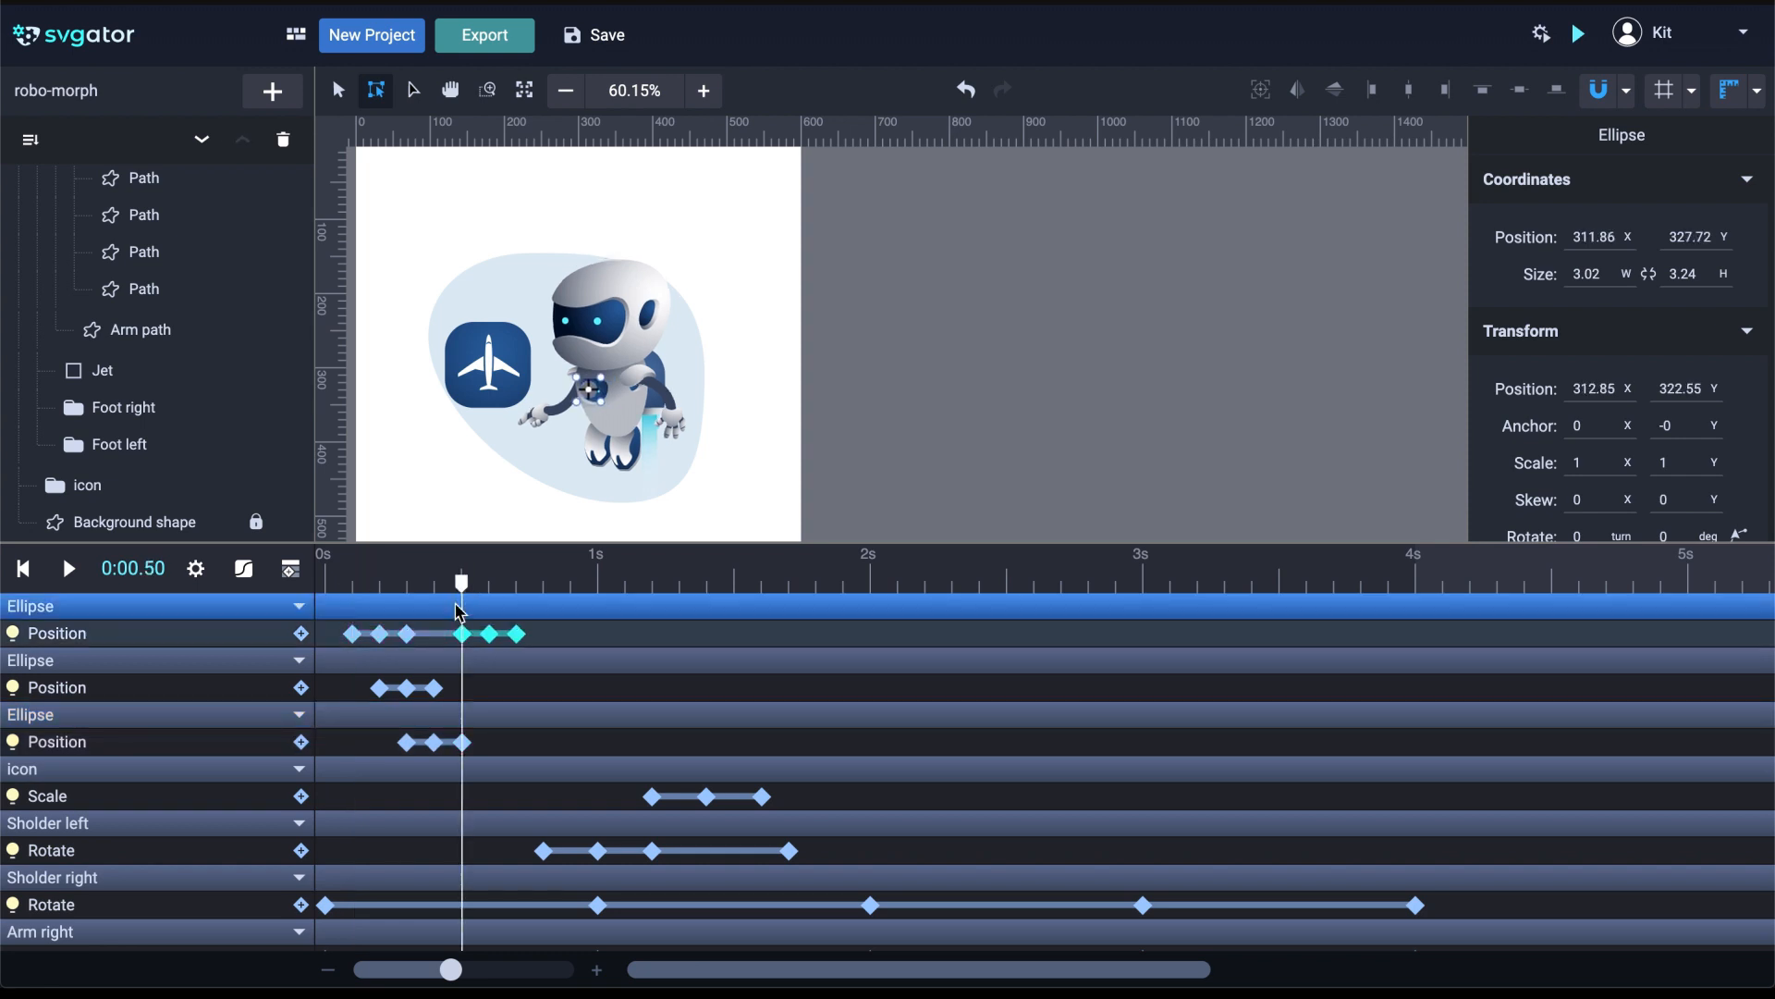
left_click(462, 660)
left_click(493, 584)
left_click_drag(511, 716, 377, 763)
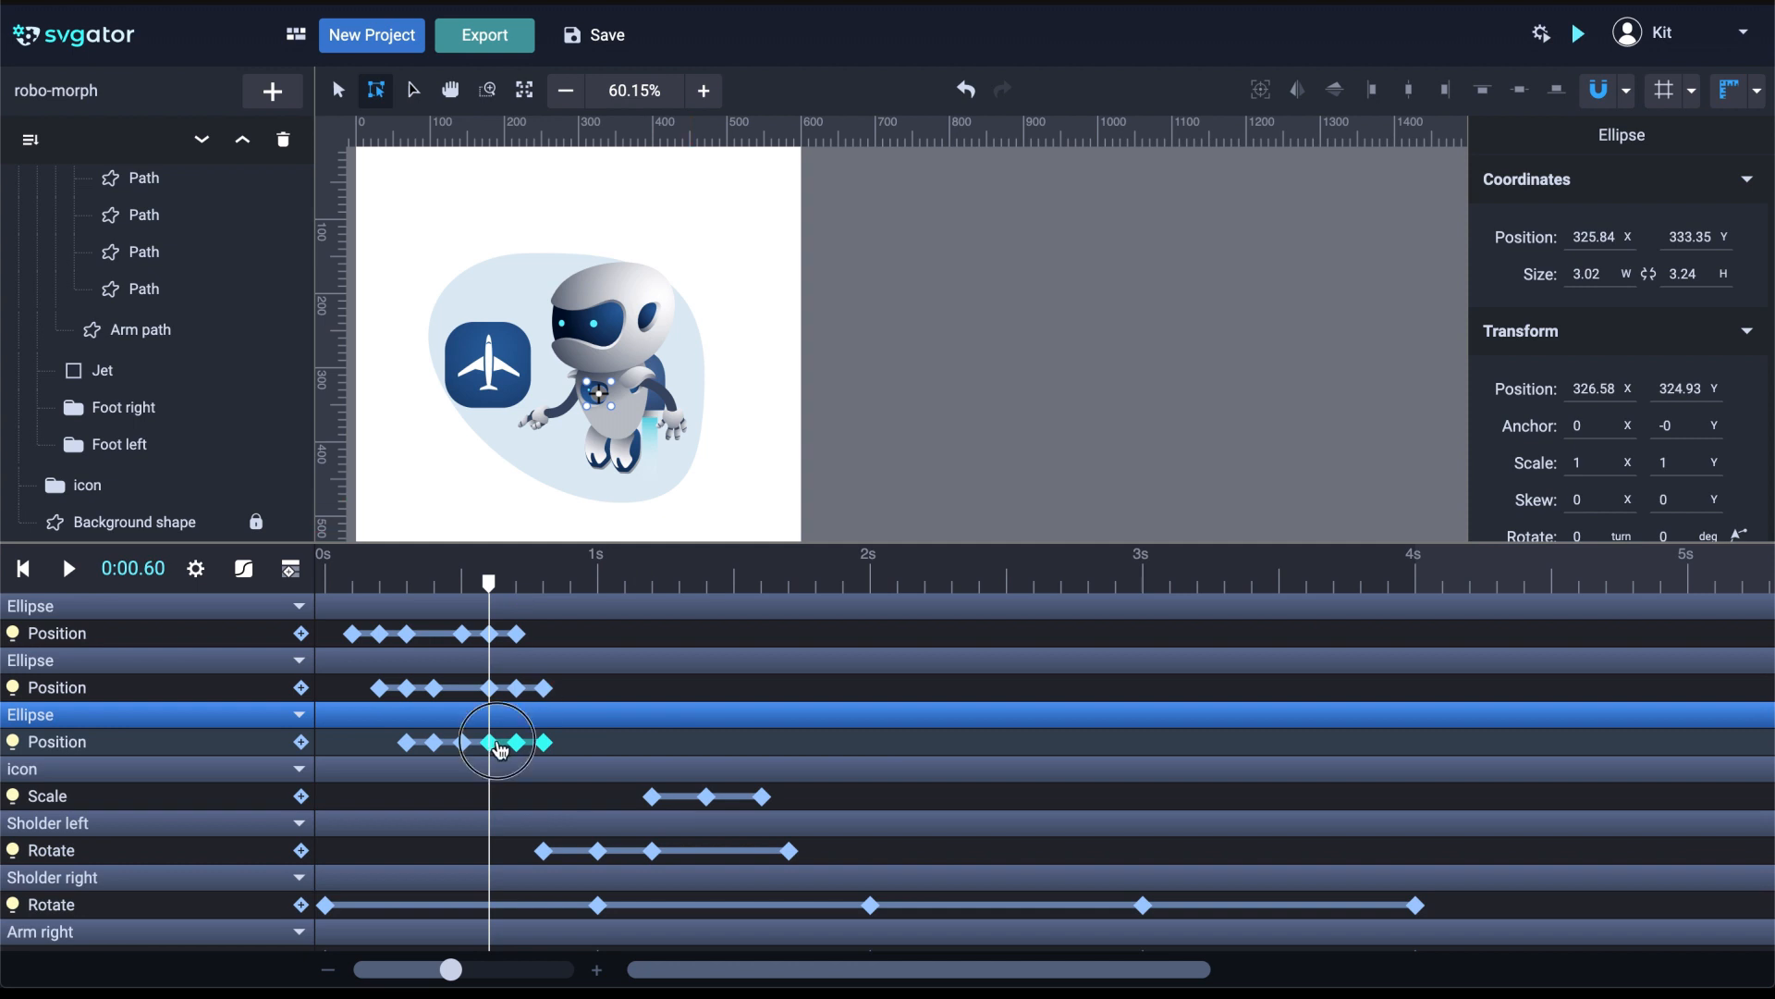
left_click_drag(497, 741, 526, 742)
left_click(705, 444)
left_click(328, 585)
key("space")
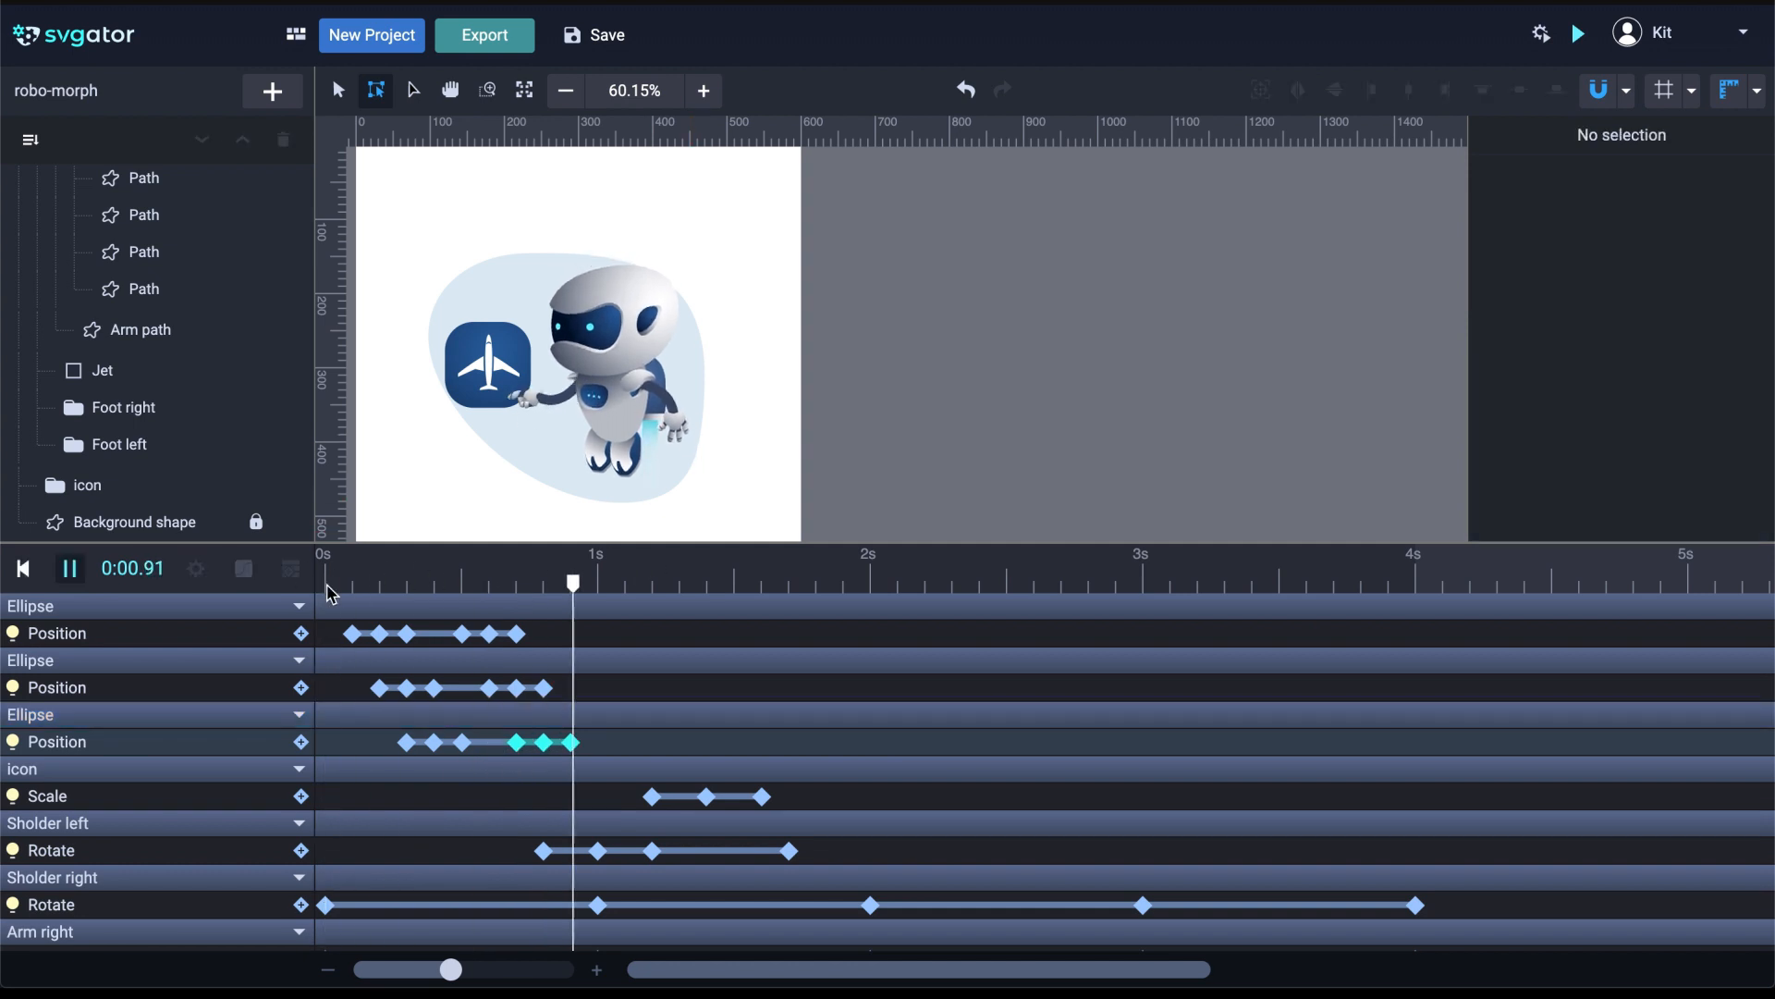
key("space")
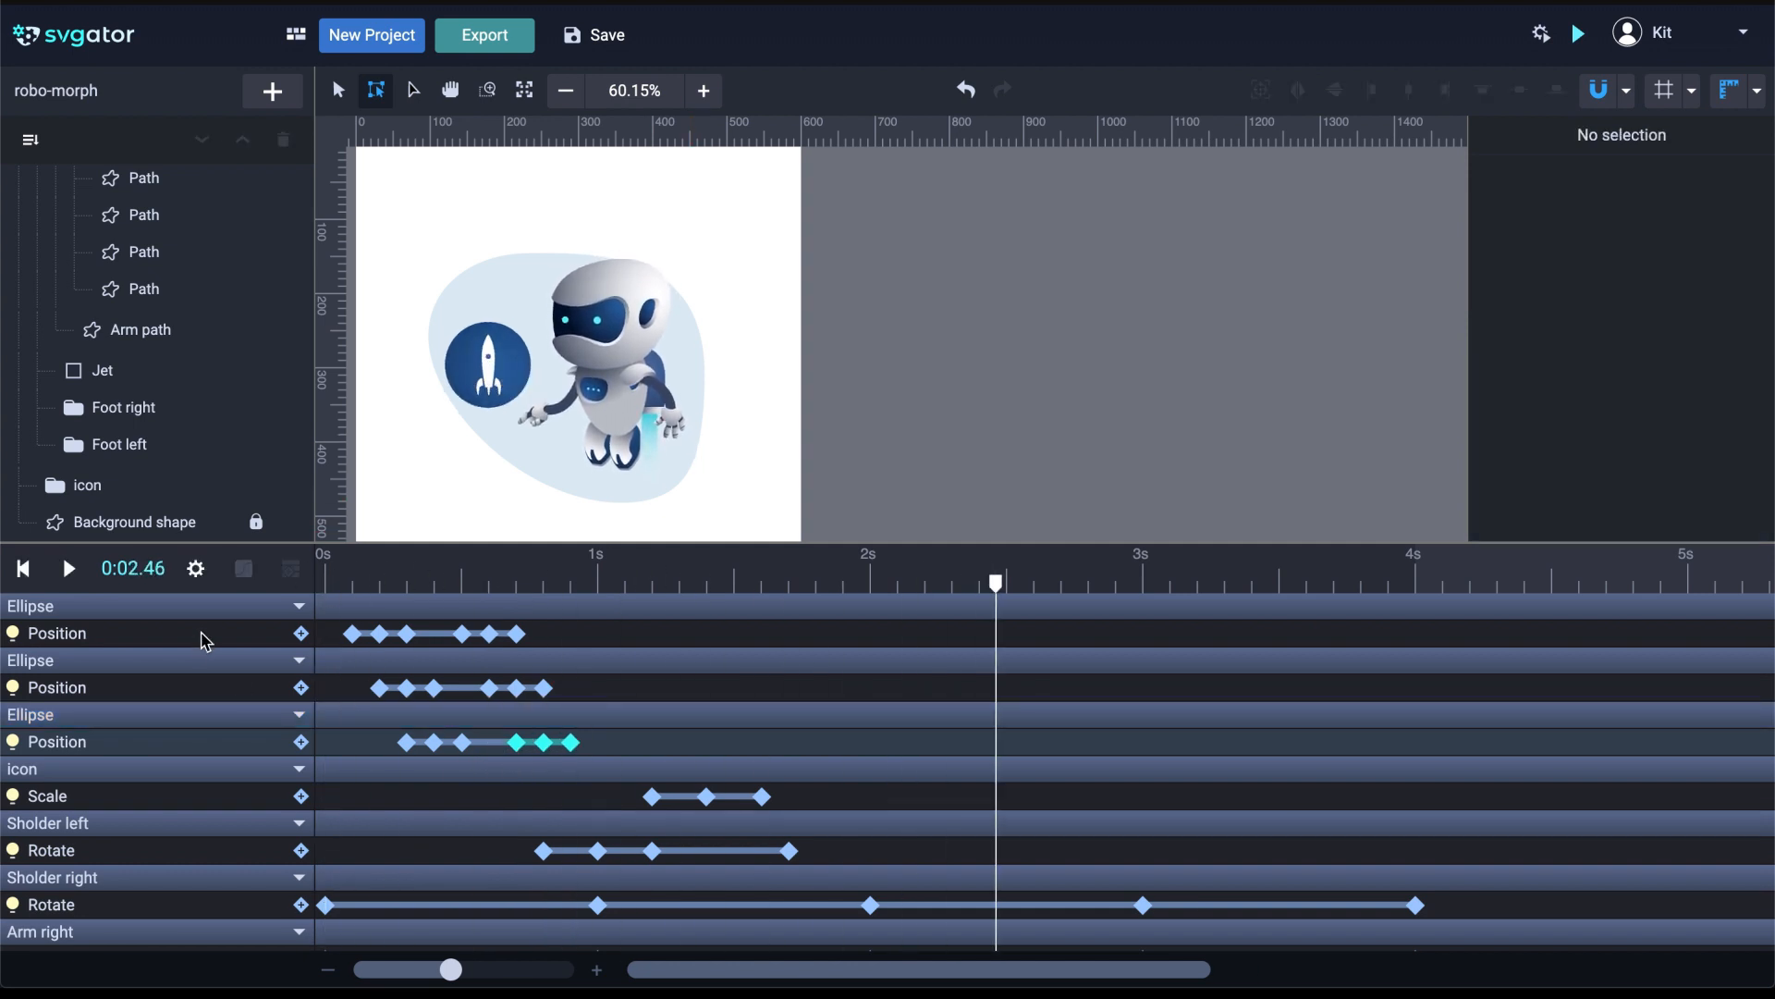
Apply Ease In Out to all position keyframes of the three dots and play the animation from the beginning
left_click(205, 638)
left_click(218, 660, "shift")
left_click(218, 714, "shift")
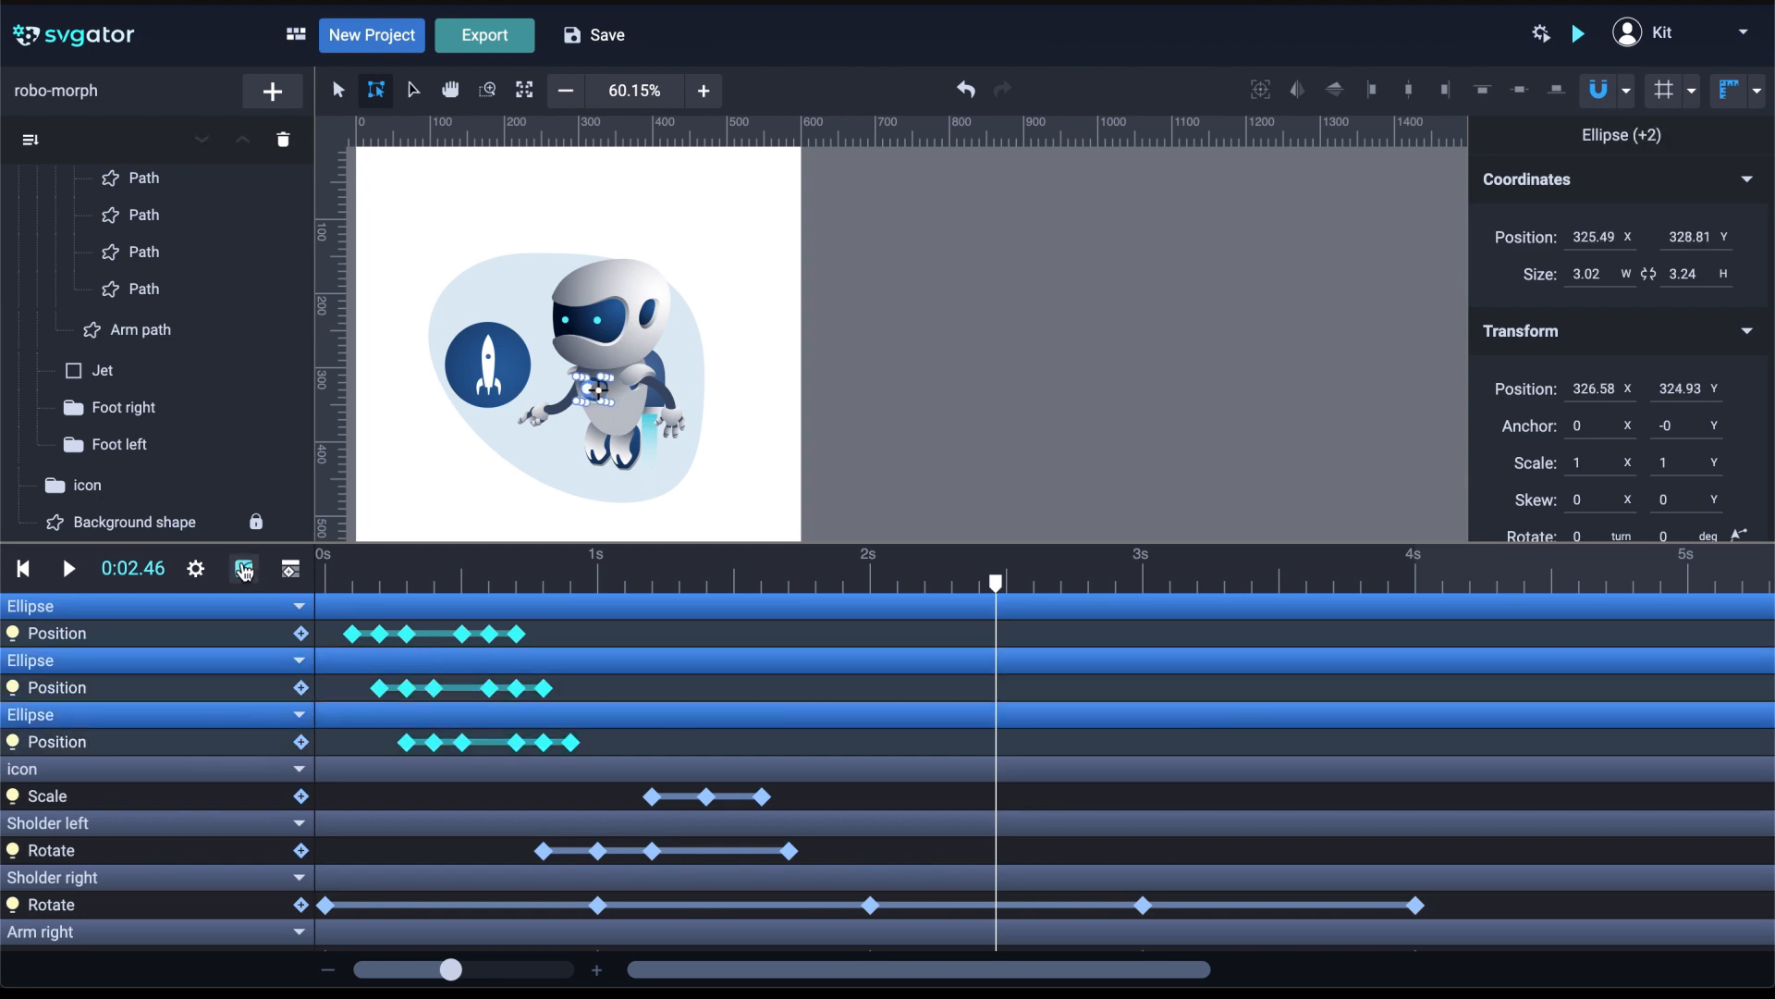
left_click(243, 568)
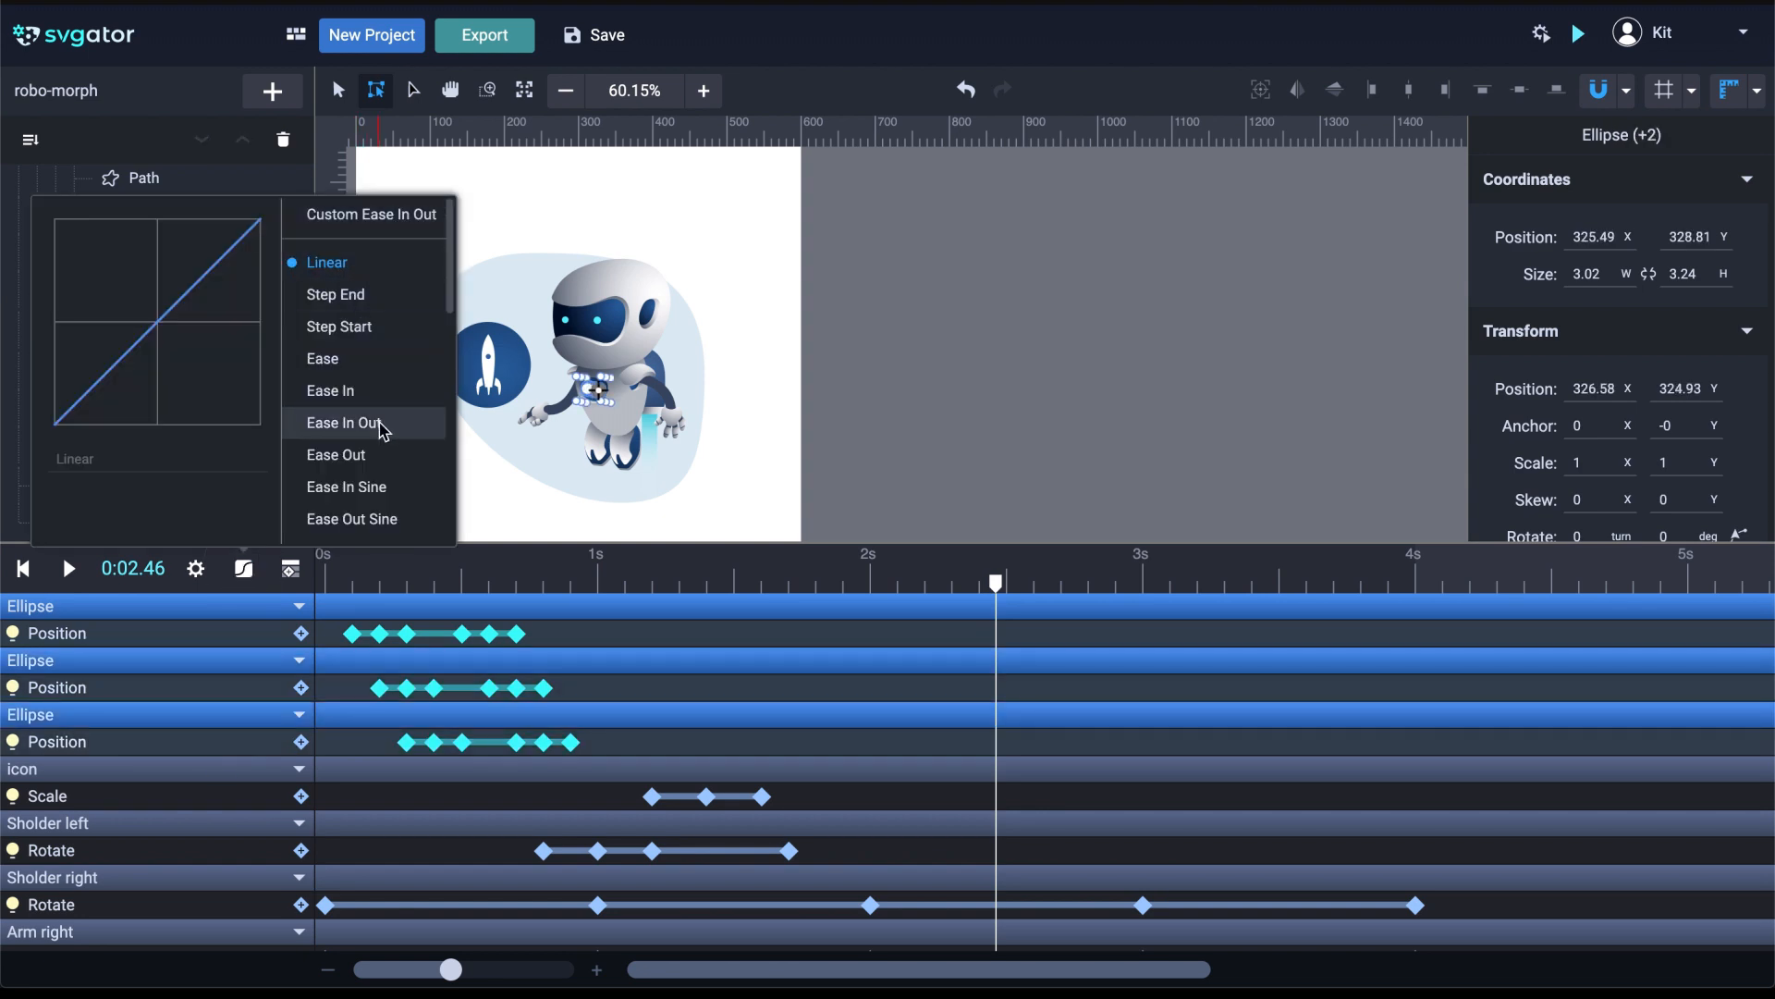
left_click(384, 424)
left_click(335, 583)
key("space")
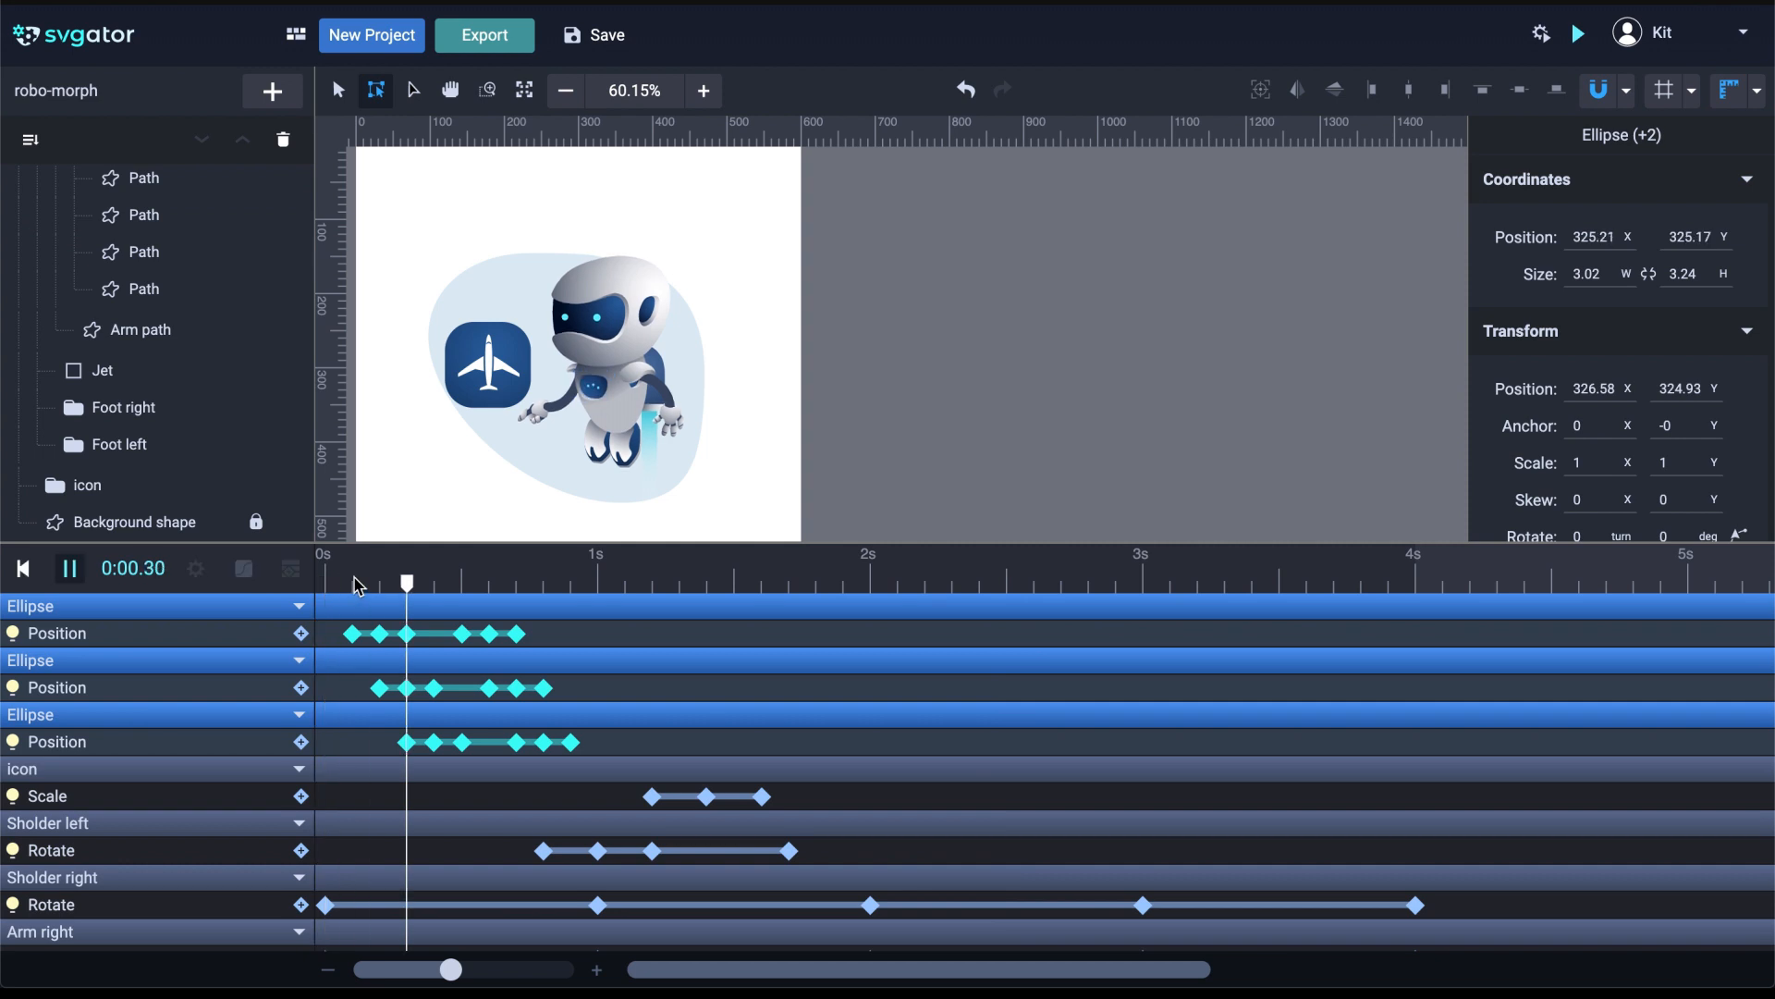
key("space")
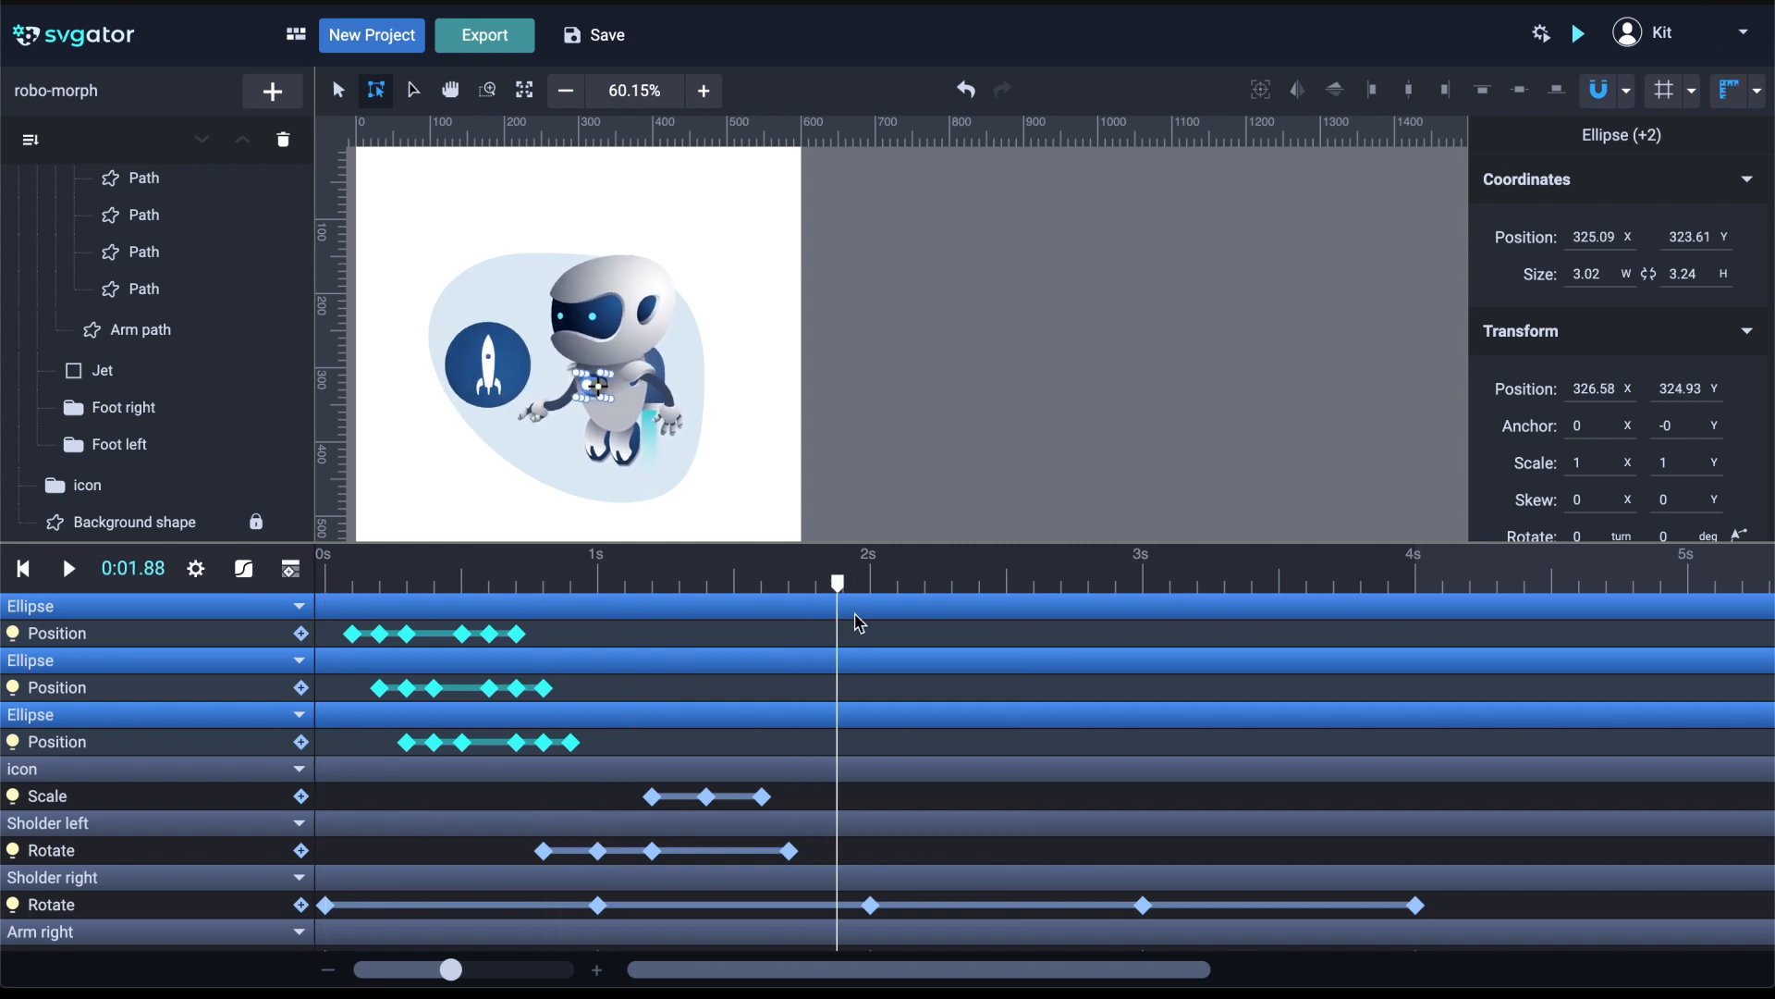
Copy the three dots' full keyframe sequences to start at 2.2 s, 2.3 s and 2.4 s respectively
left_click_drag(843, 582, 944, 614)
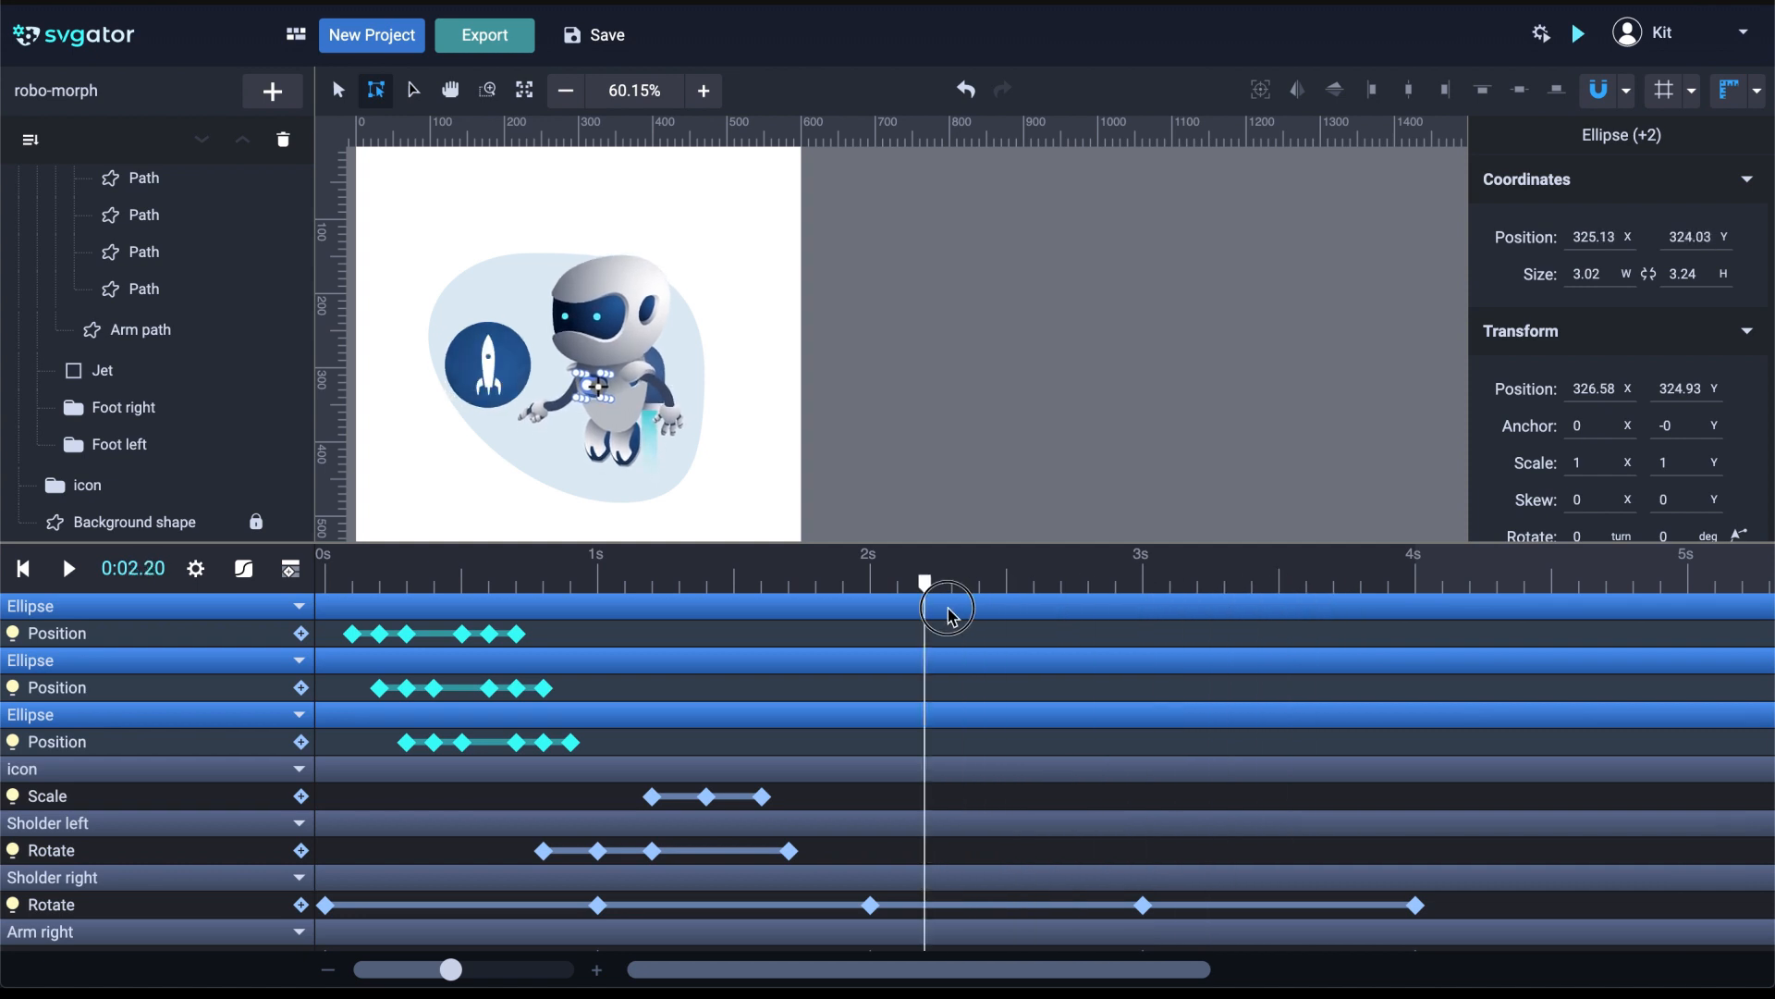
left_click_drag(526, 638, 368, 650)
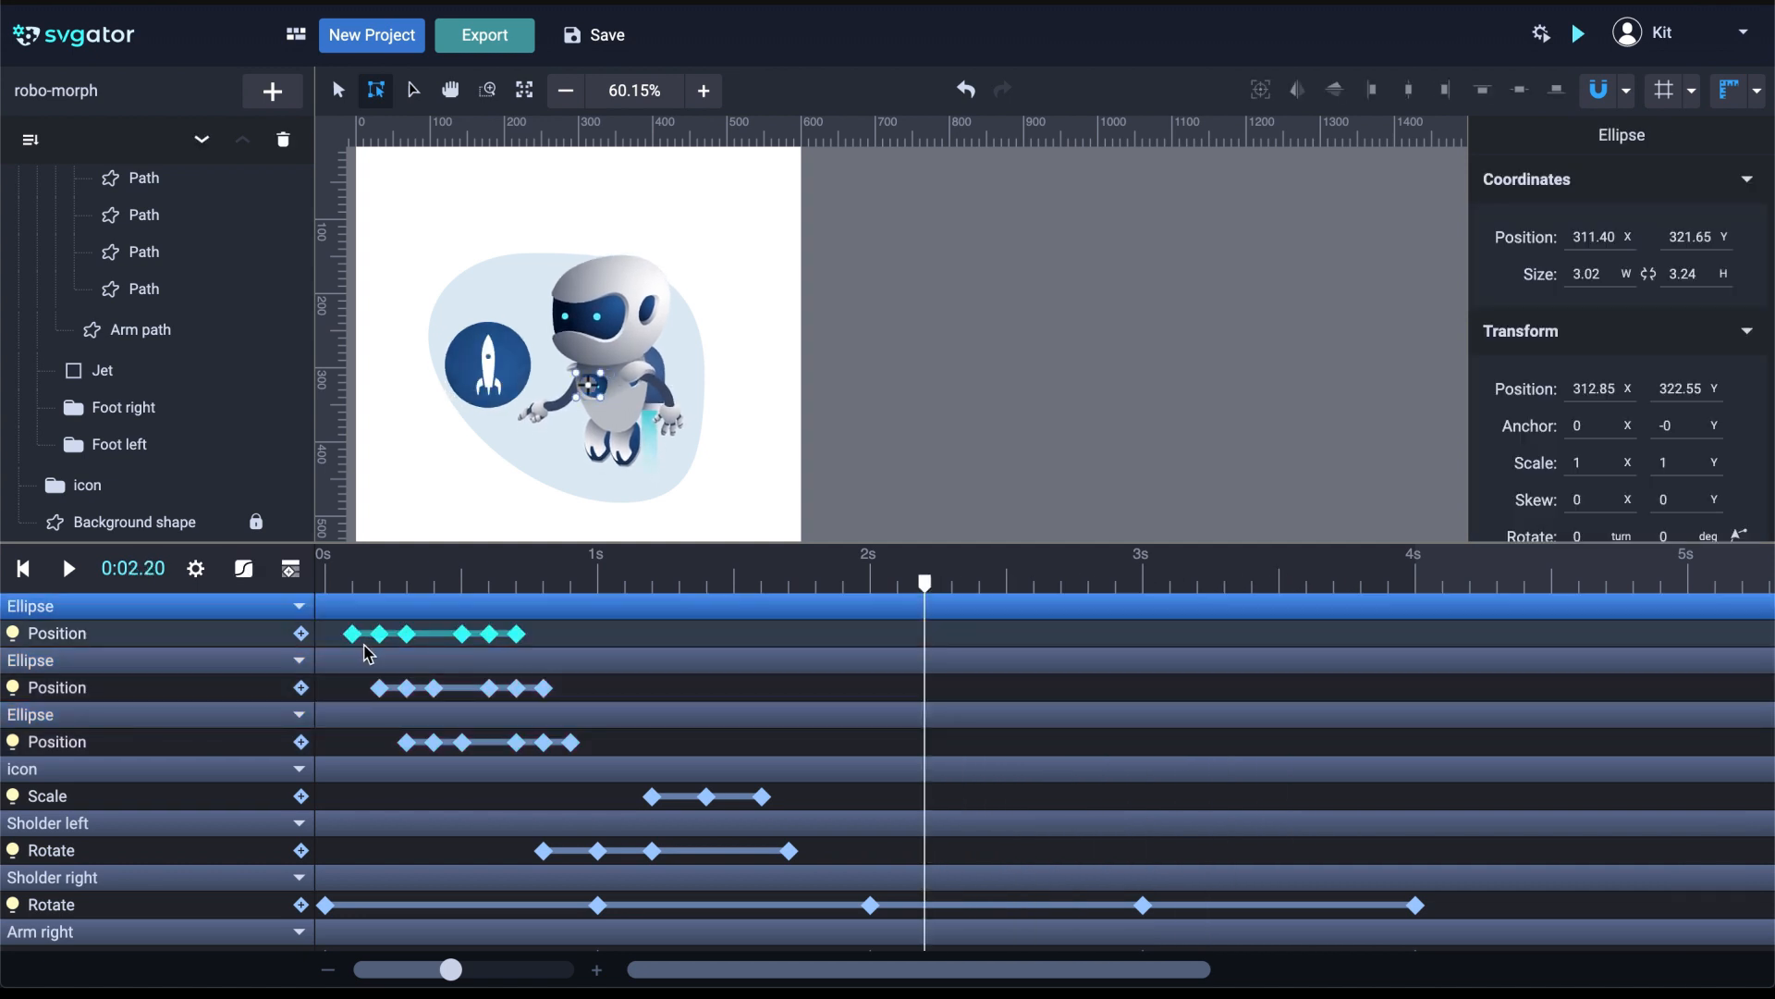
key("ctrl+v")
left_click(954, 583)
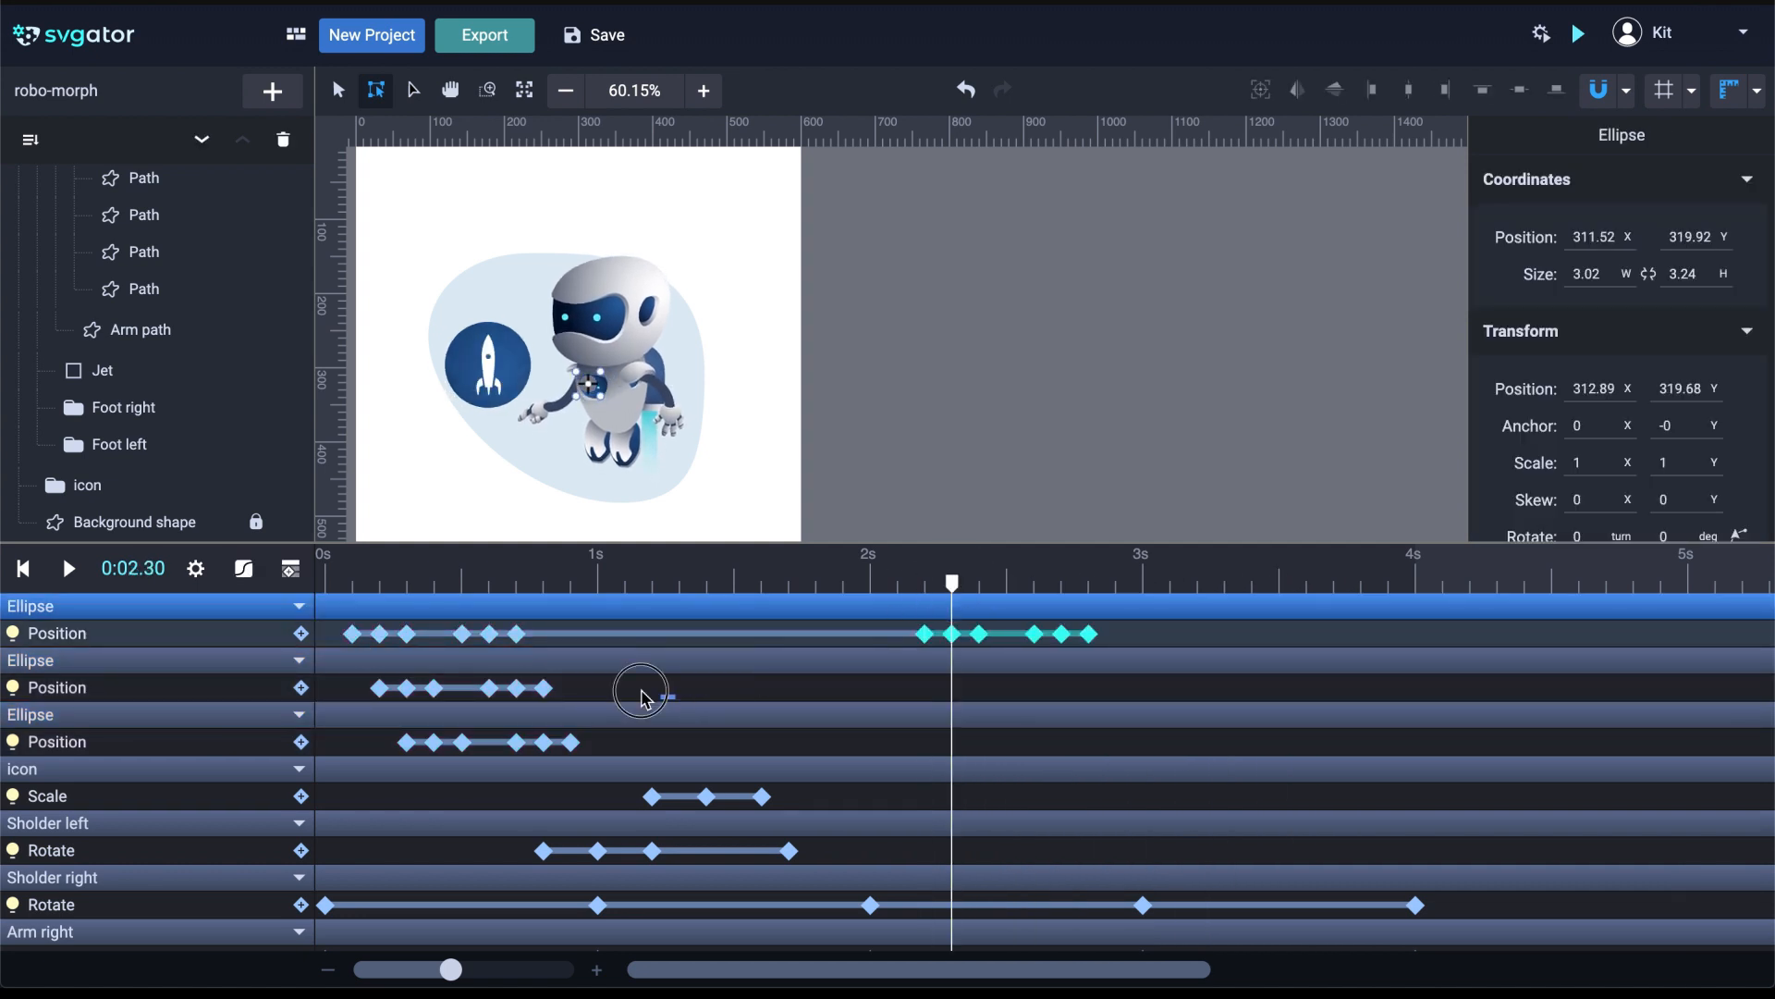
left_click_drag(645, 693, 362, 655)
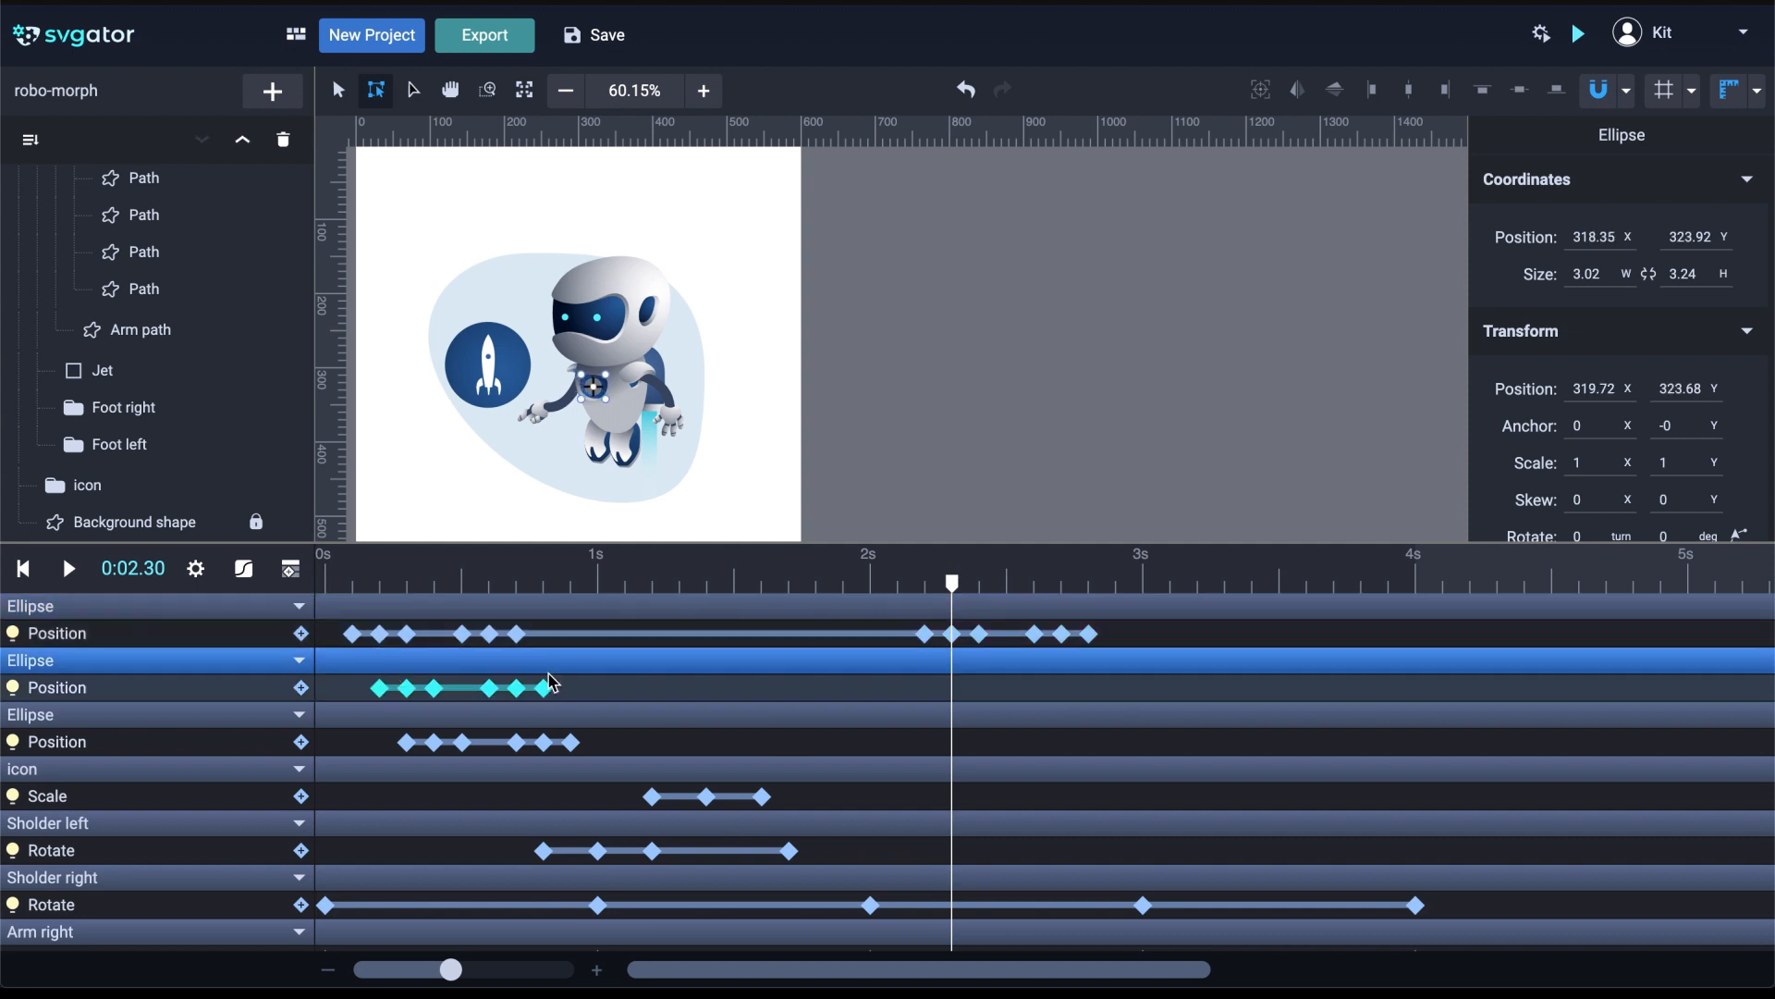
key("ctrl+v")
left_click(979, 583)
left_click_drag(625, 754, 400, 737)
key("ctrl+c")
key("ctrl+v")
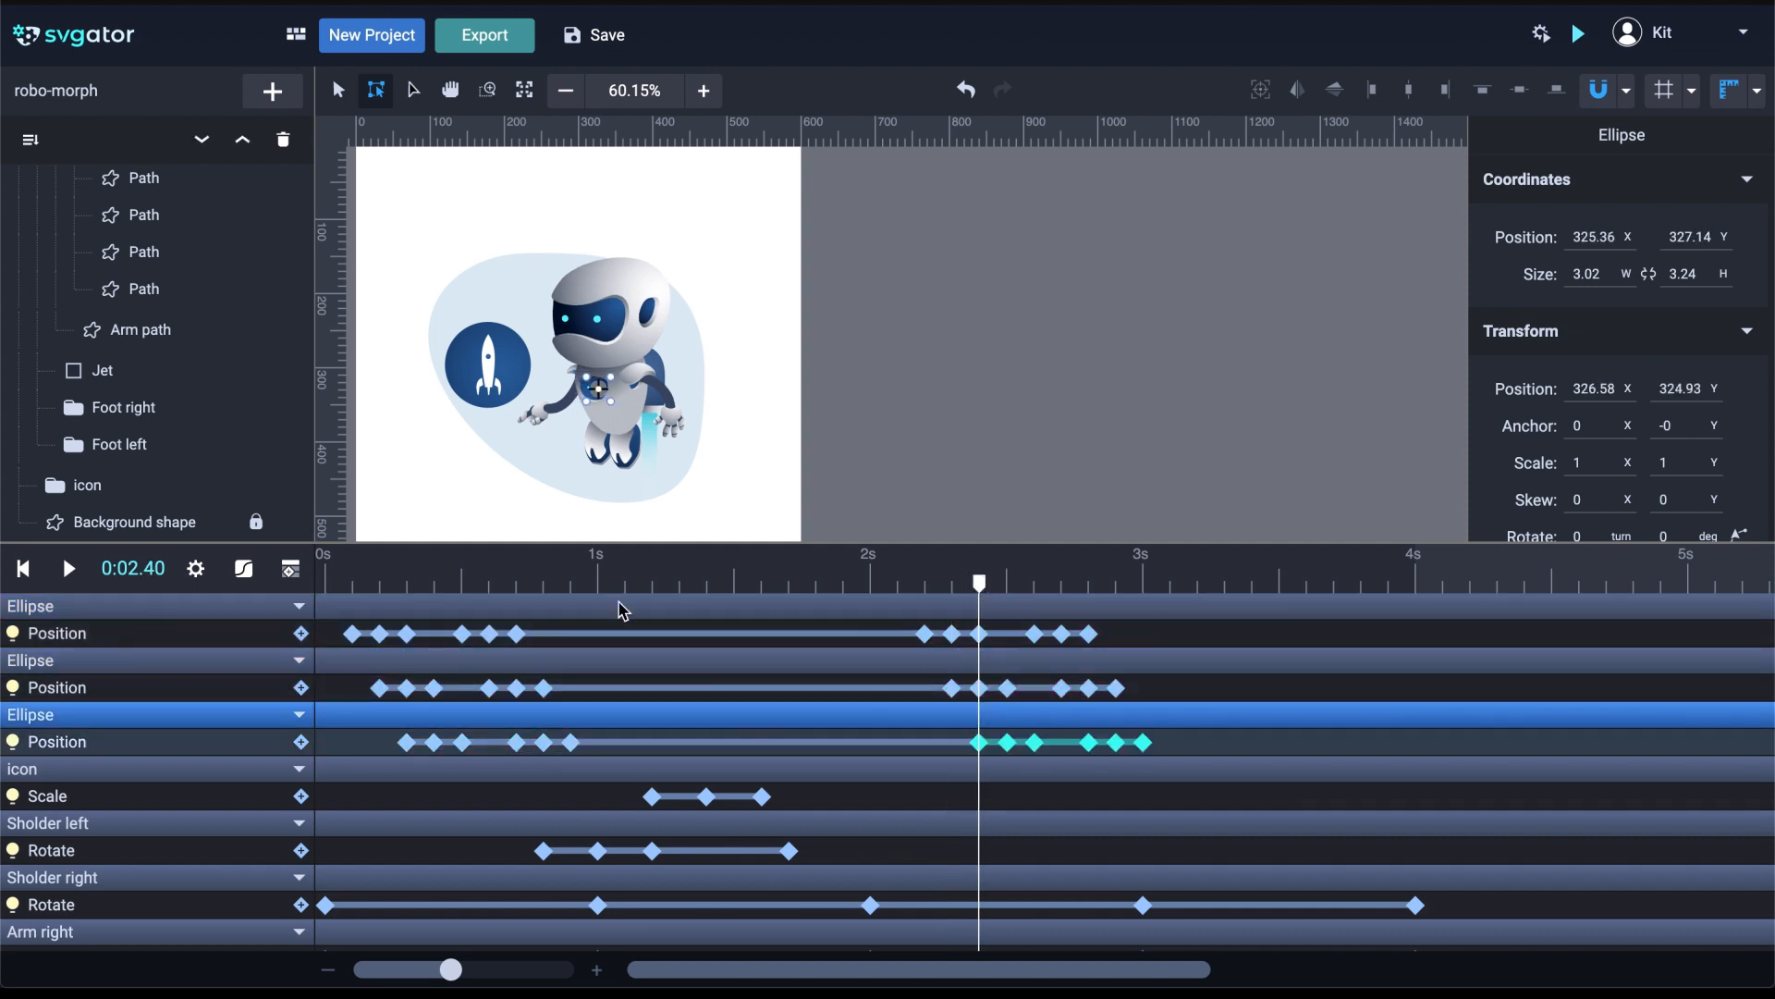
Return to the start of the timeline and open the full animation preview
left_click(324, 584)
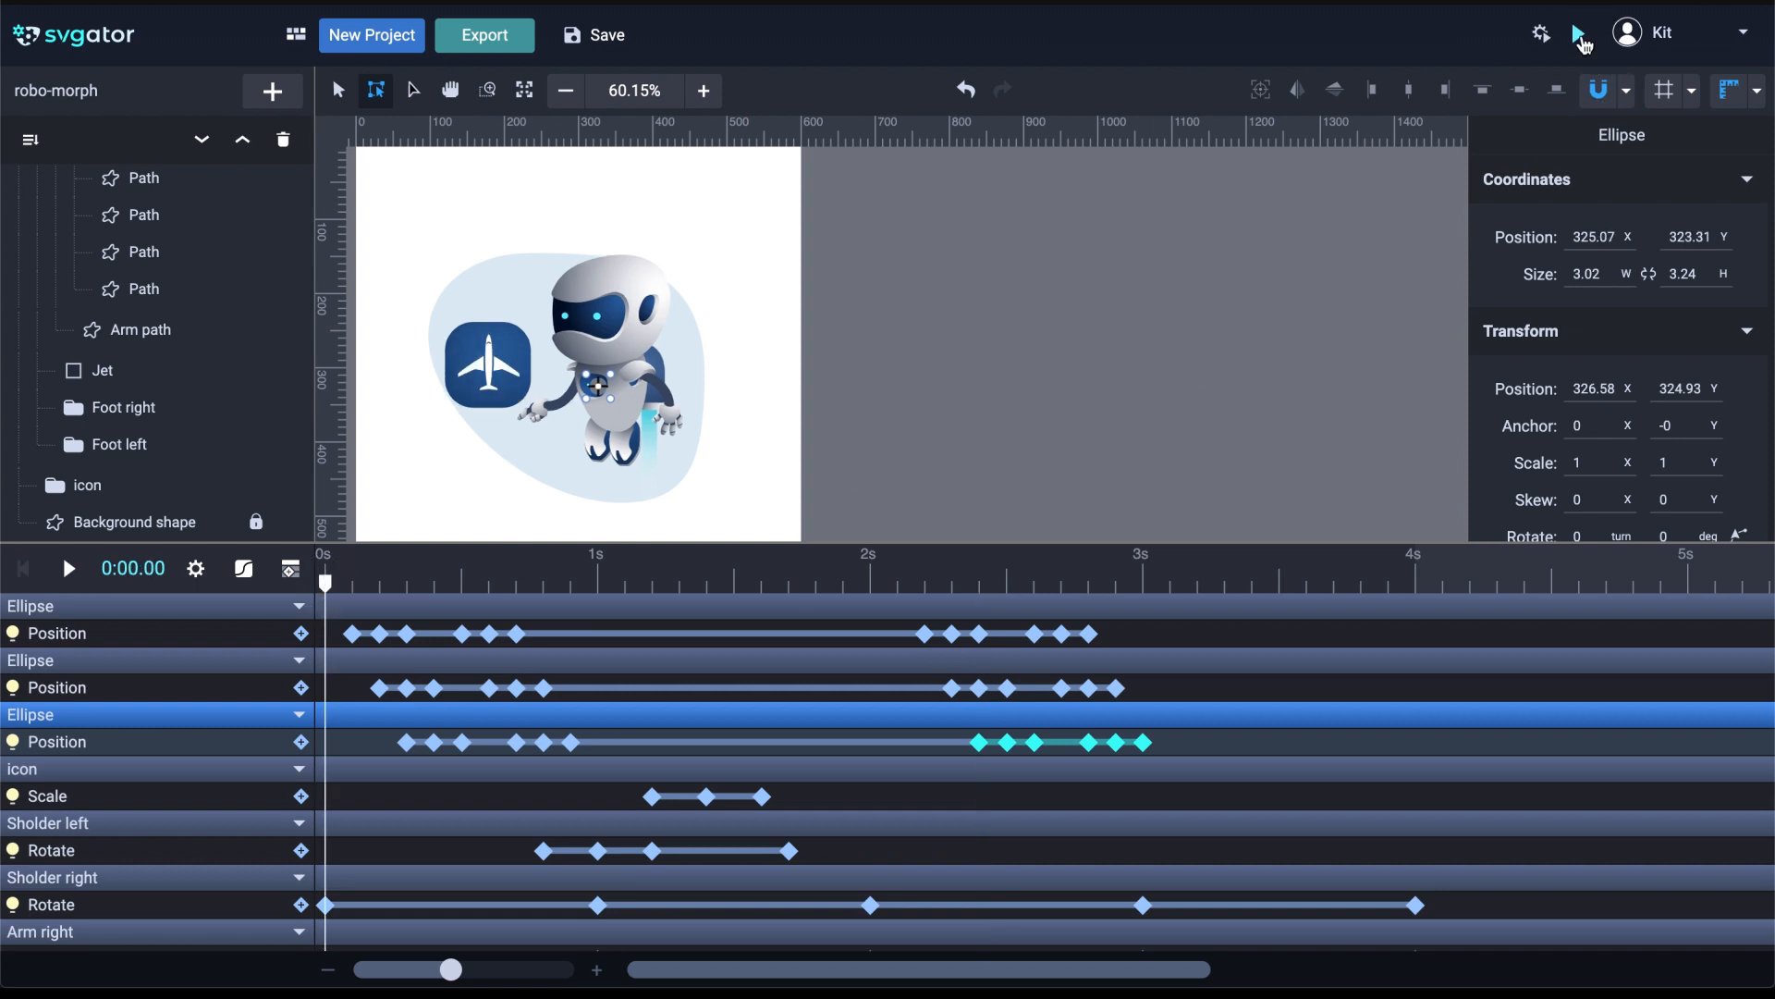
left_click(1579, 37)
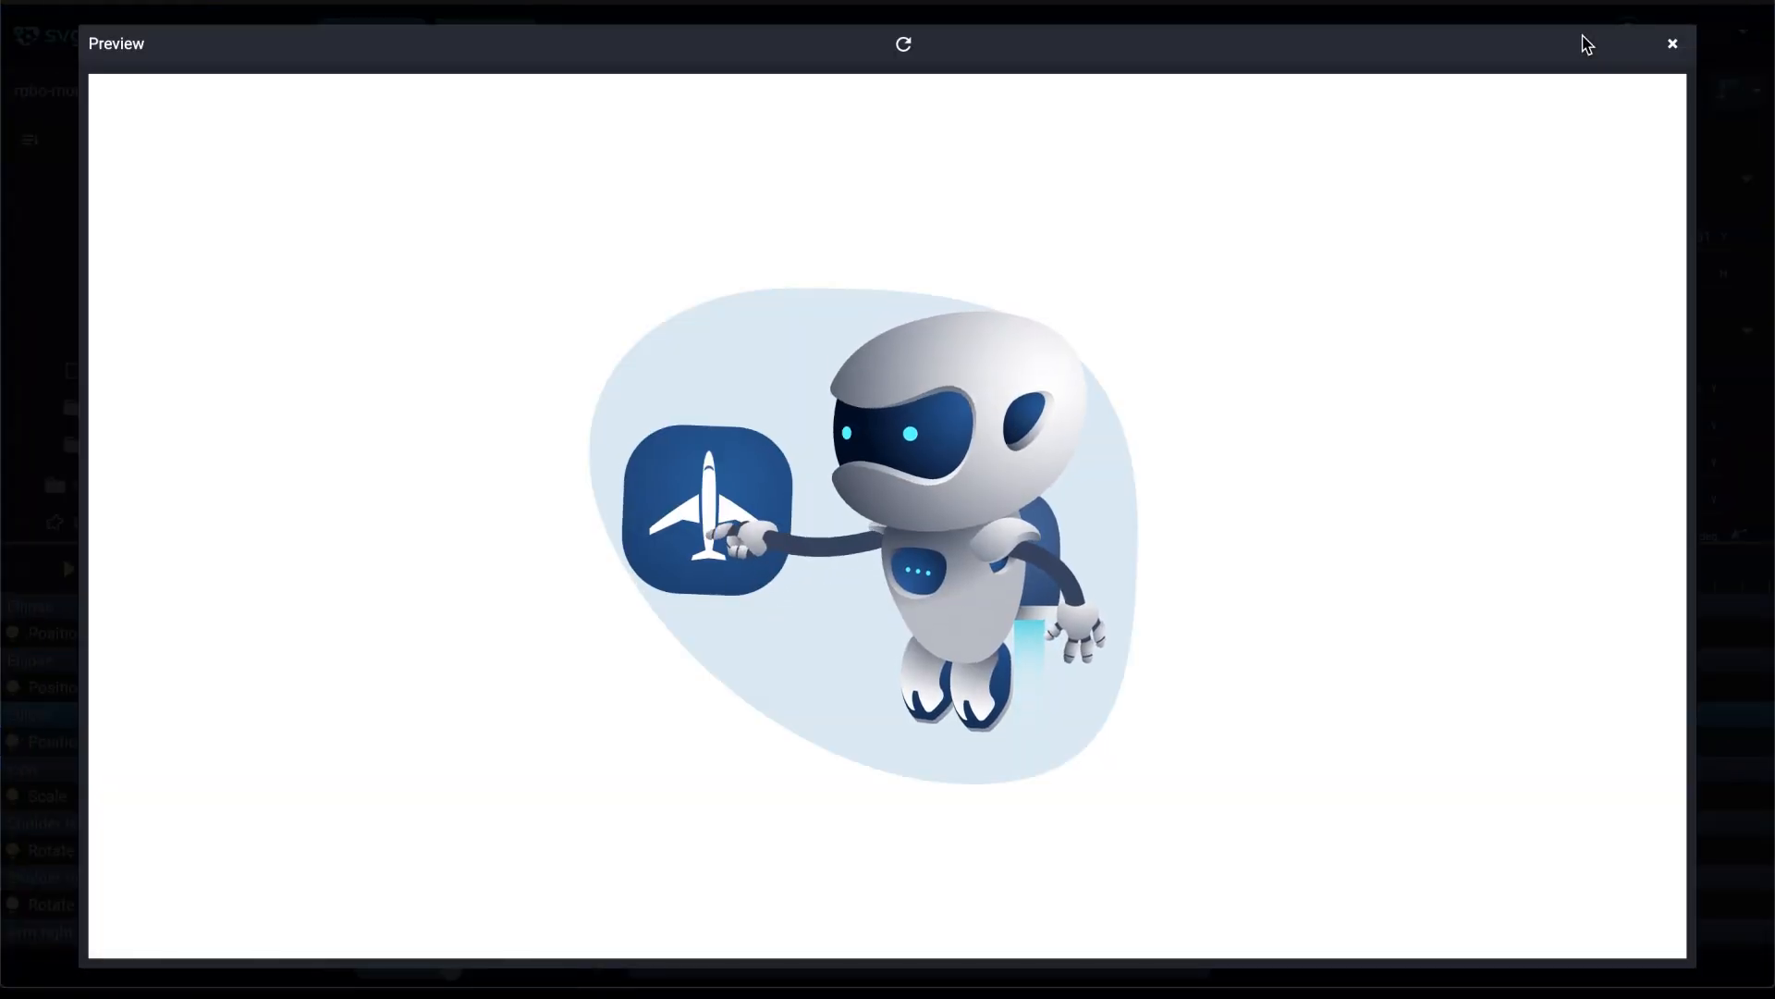